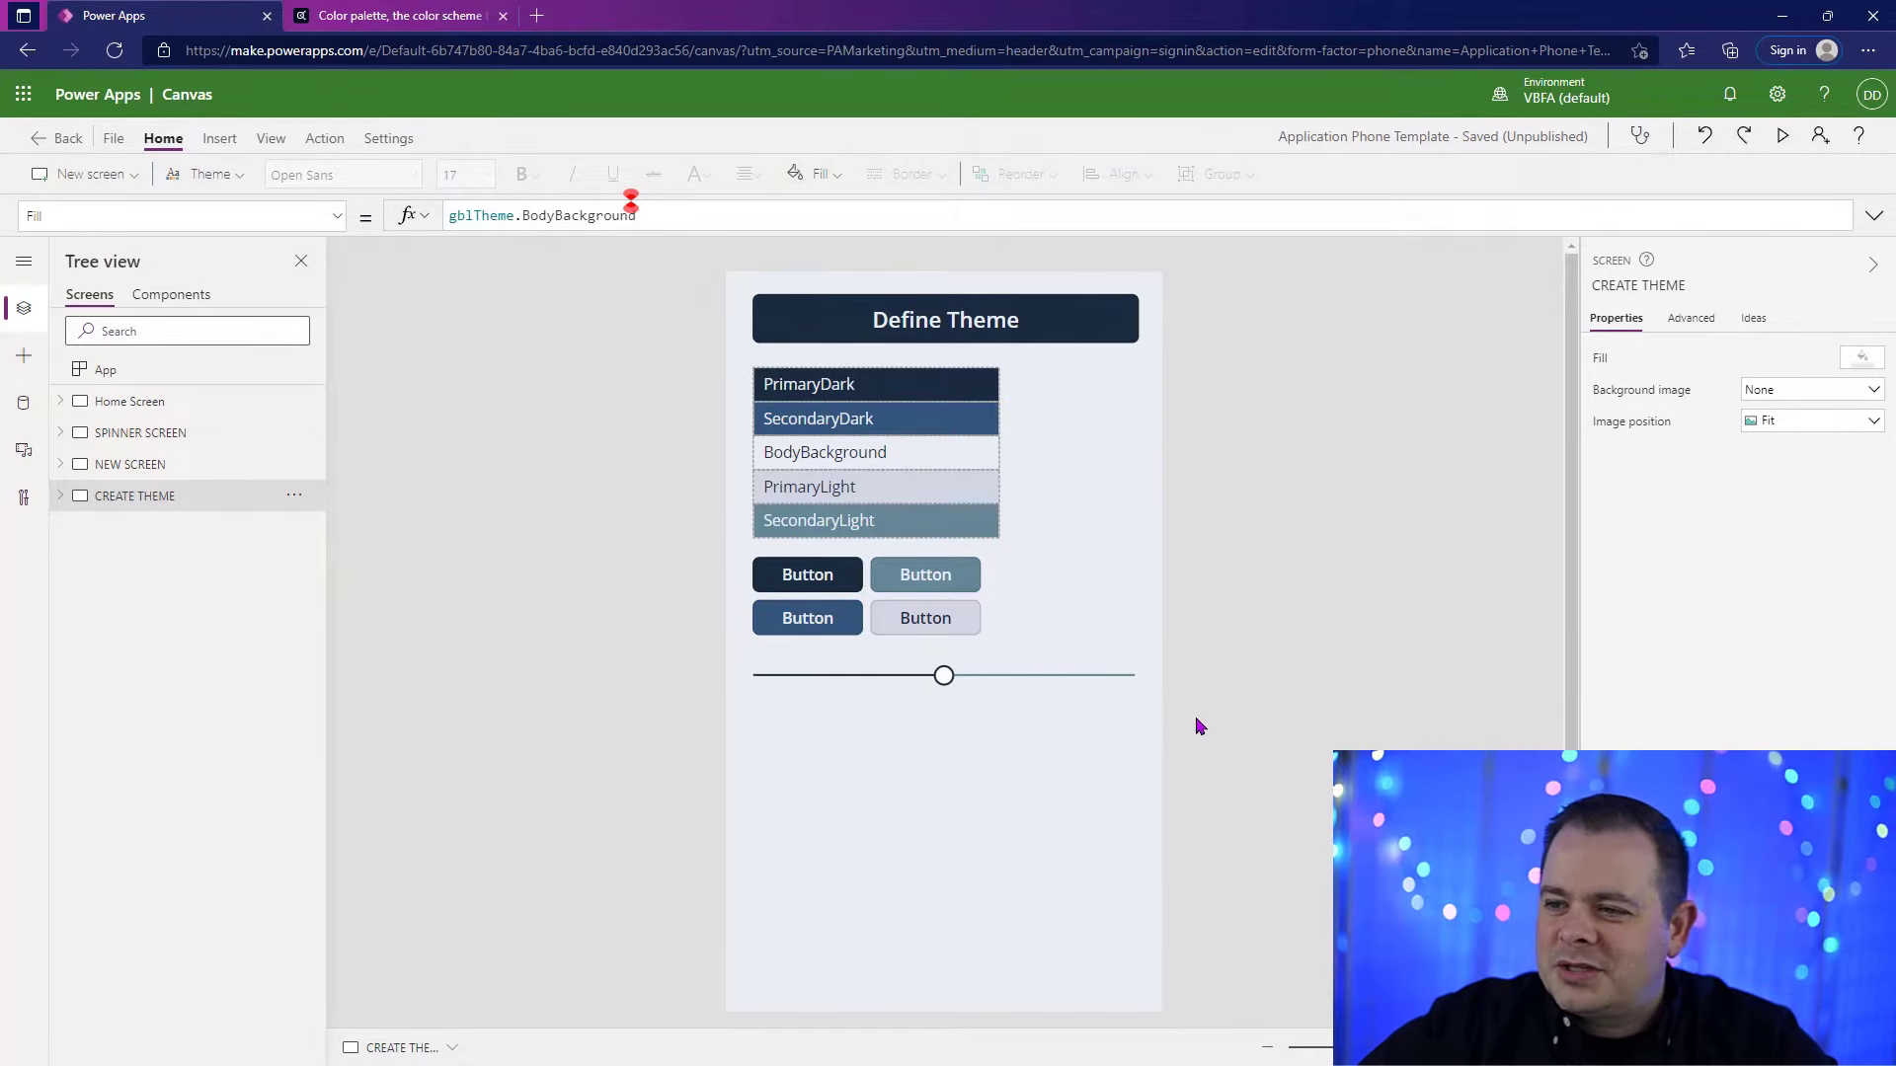
Step: Preview the CREATE THEME screen and move its slider to the minimum
key(F5)
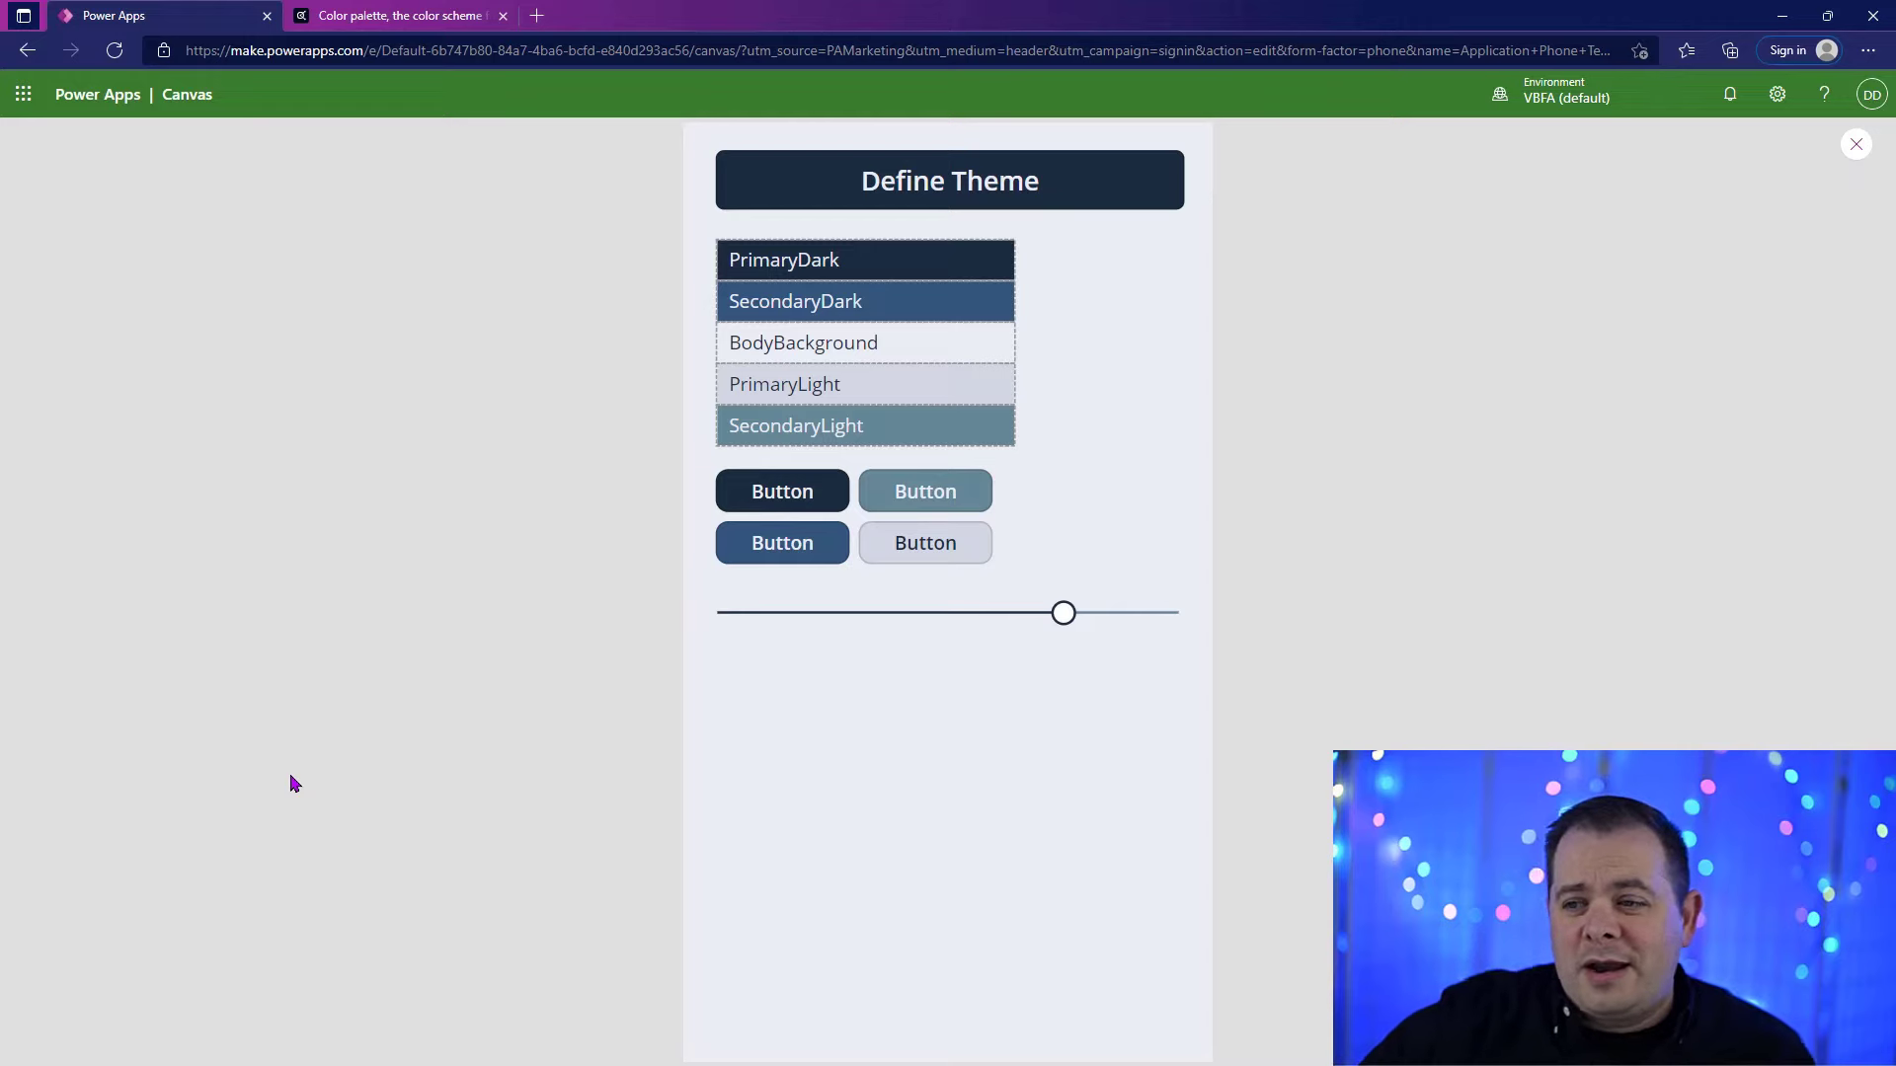
drag(1064, 613, 643, 639)
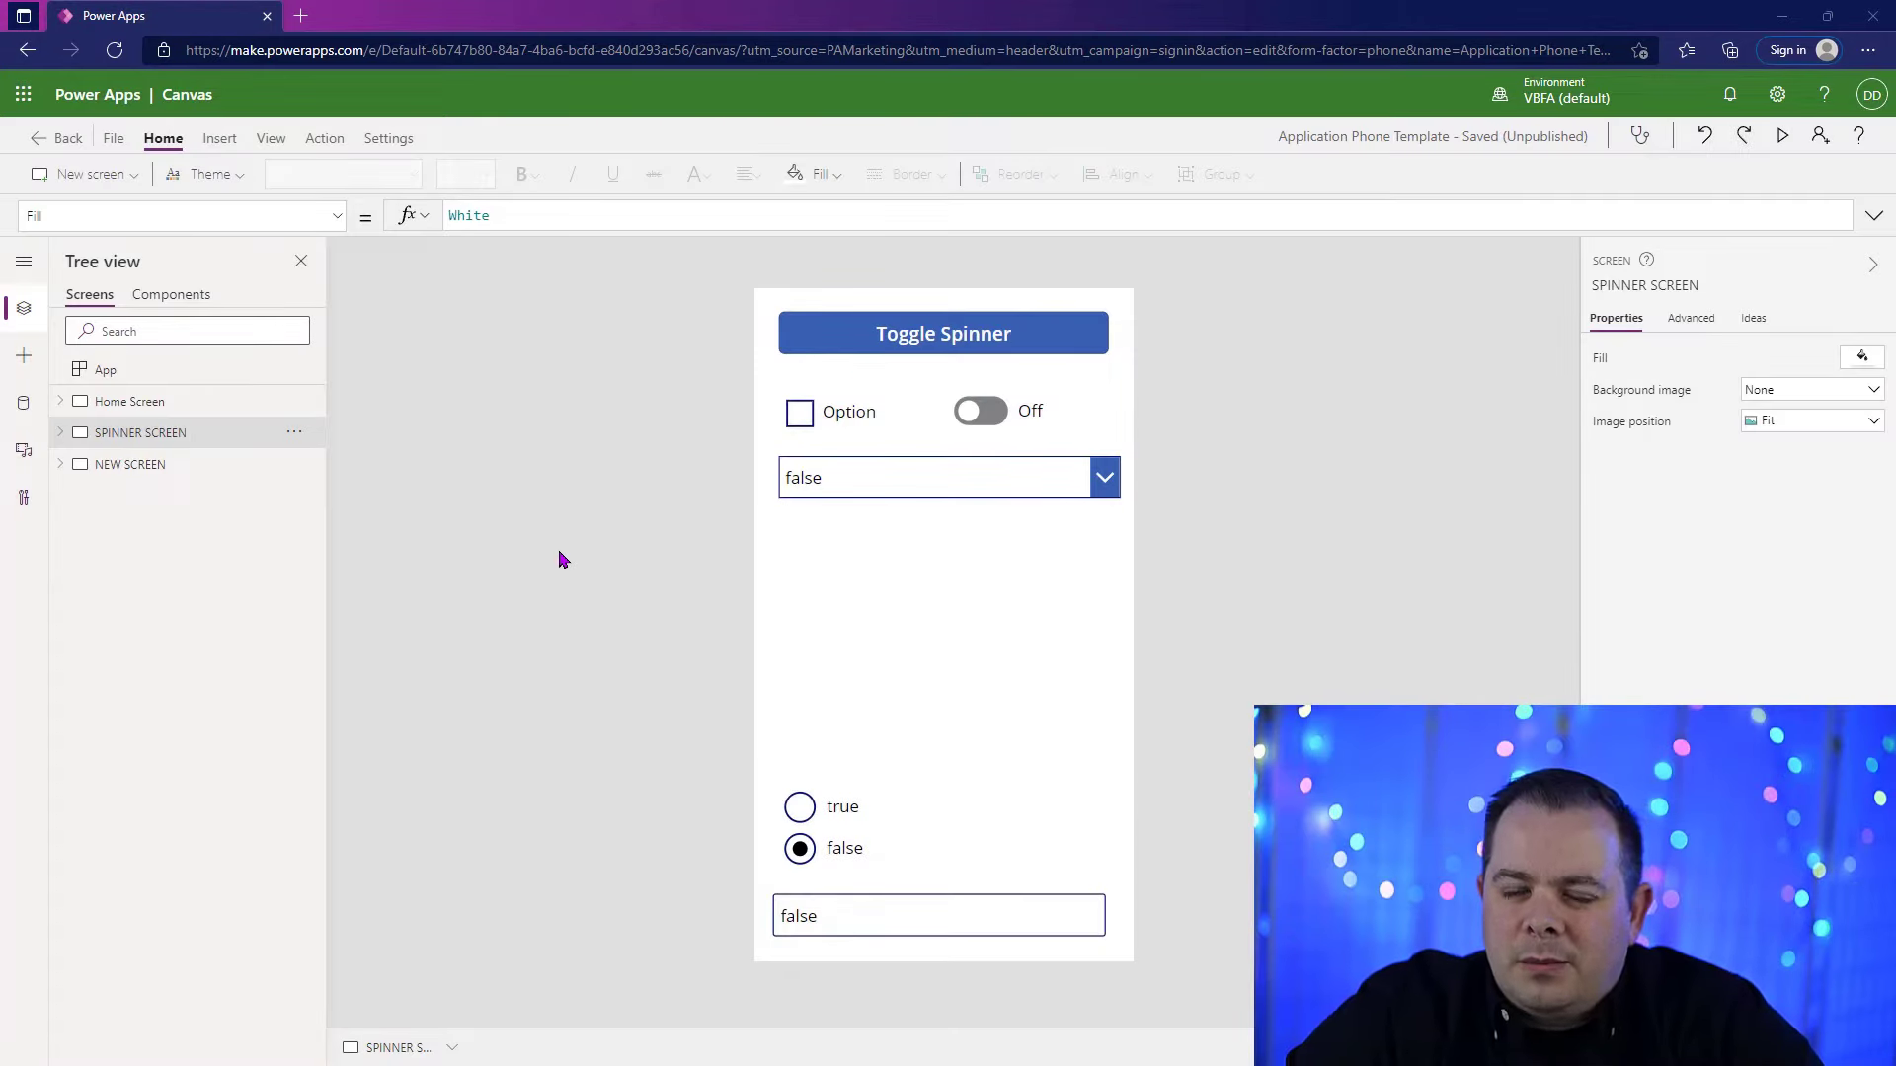
click(237, 175)
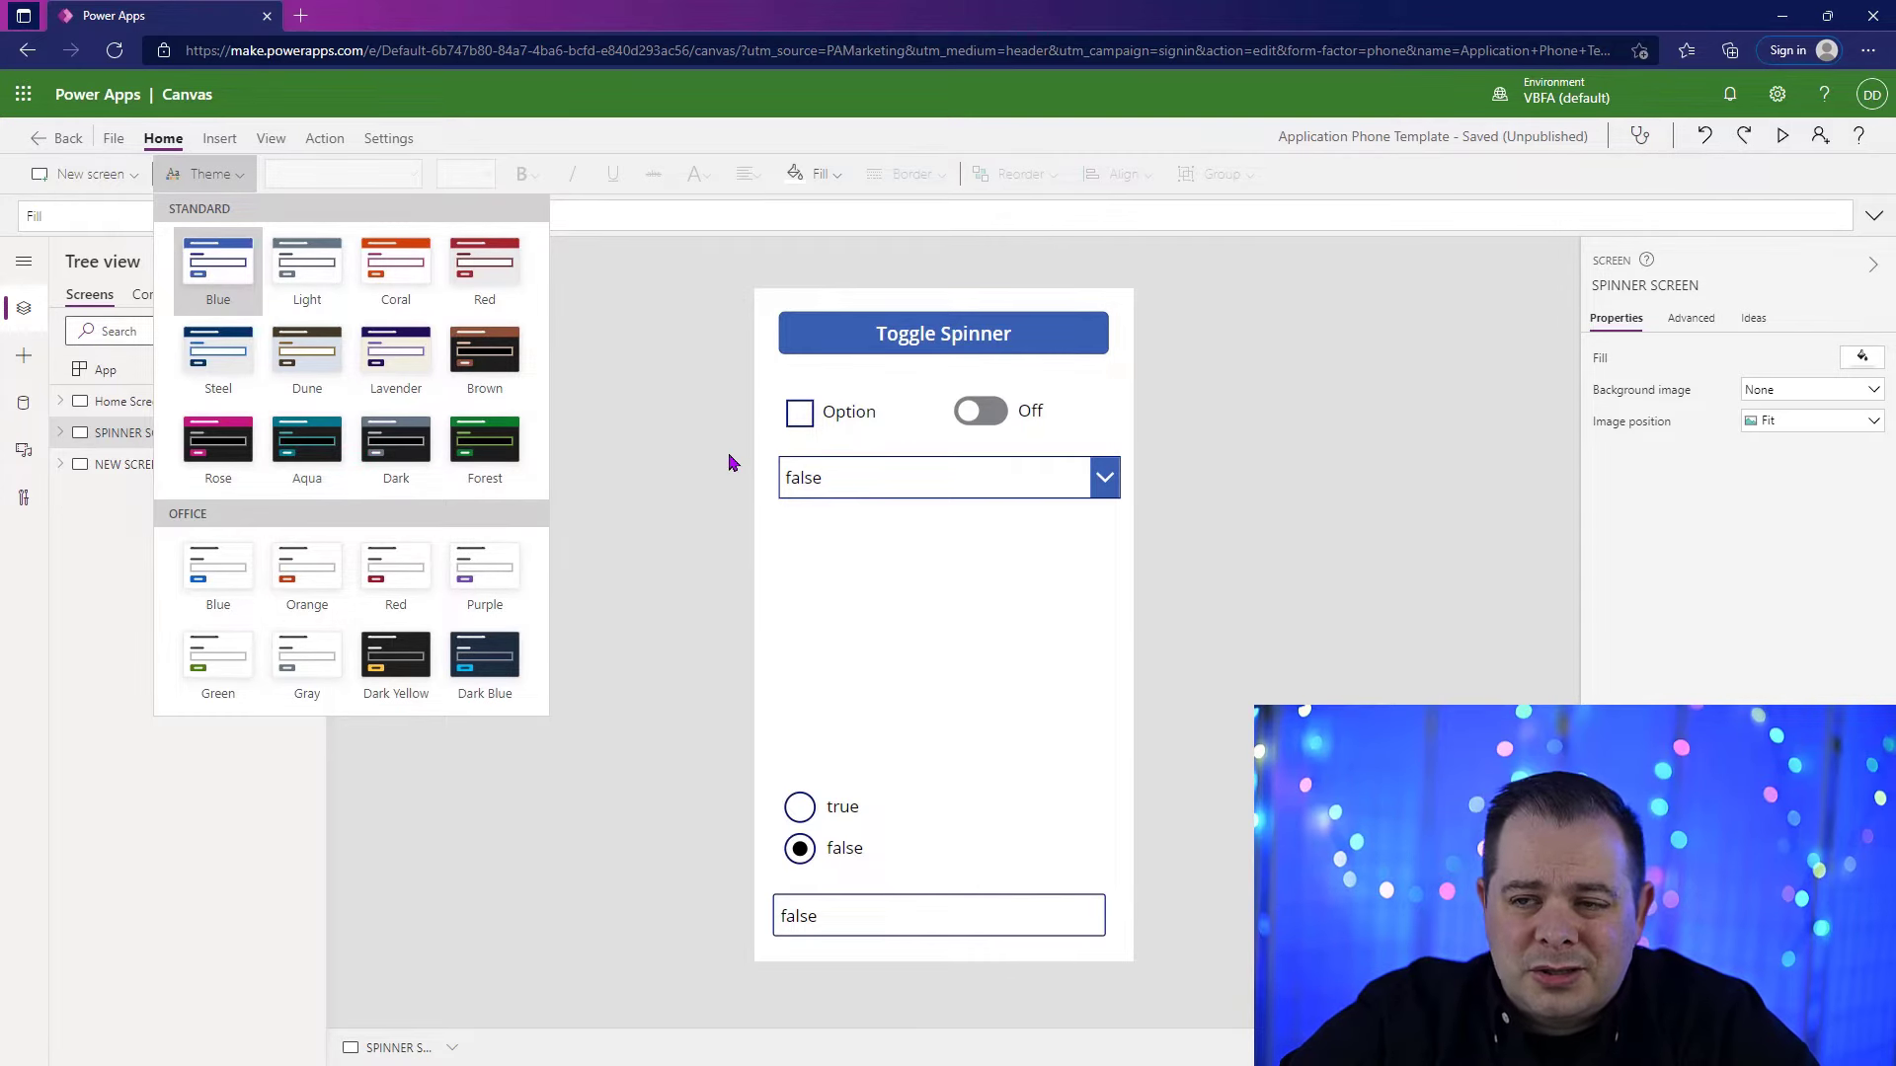
click(242, 177)
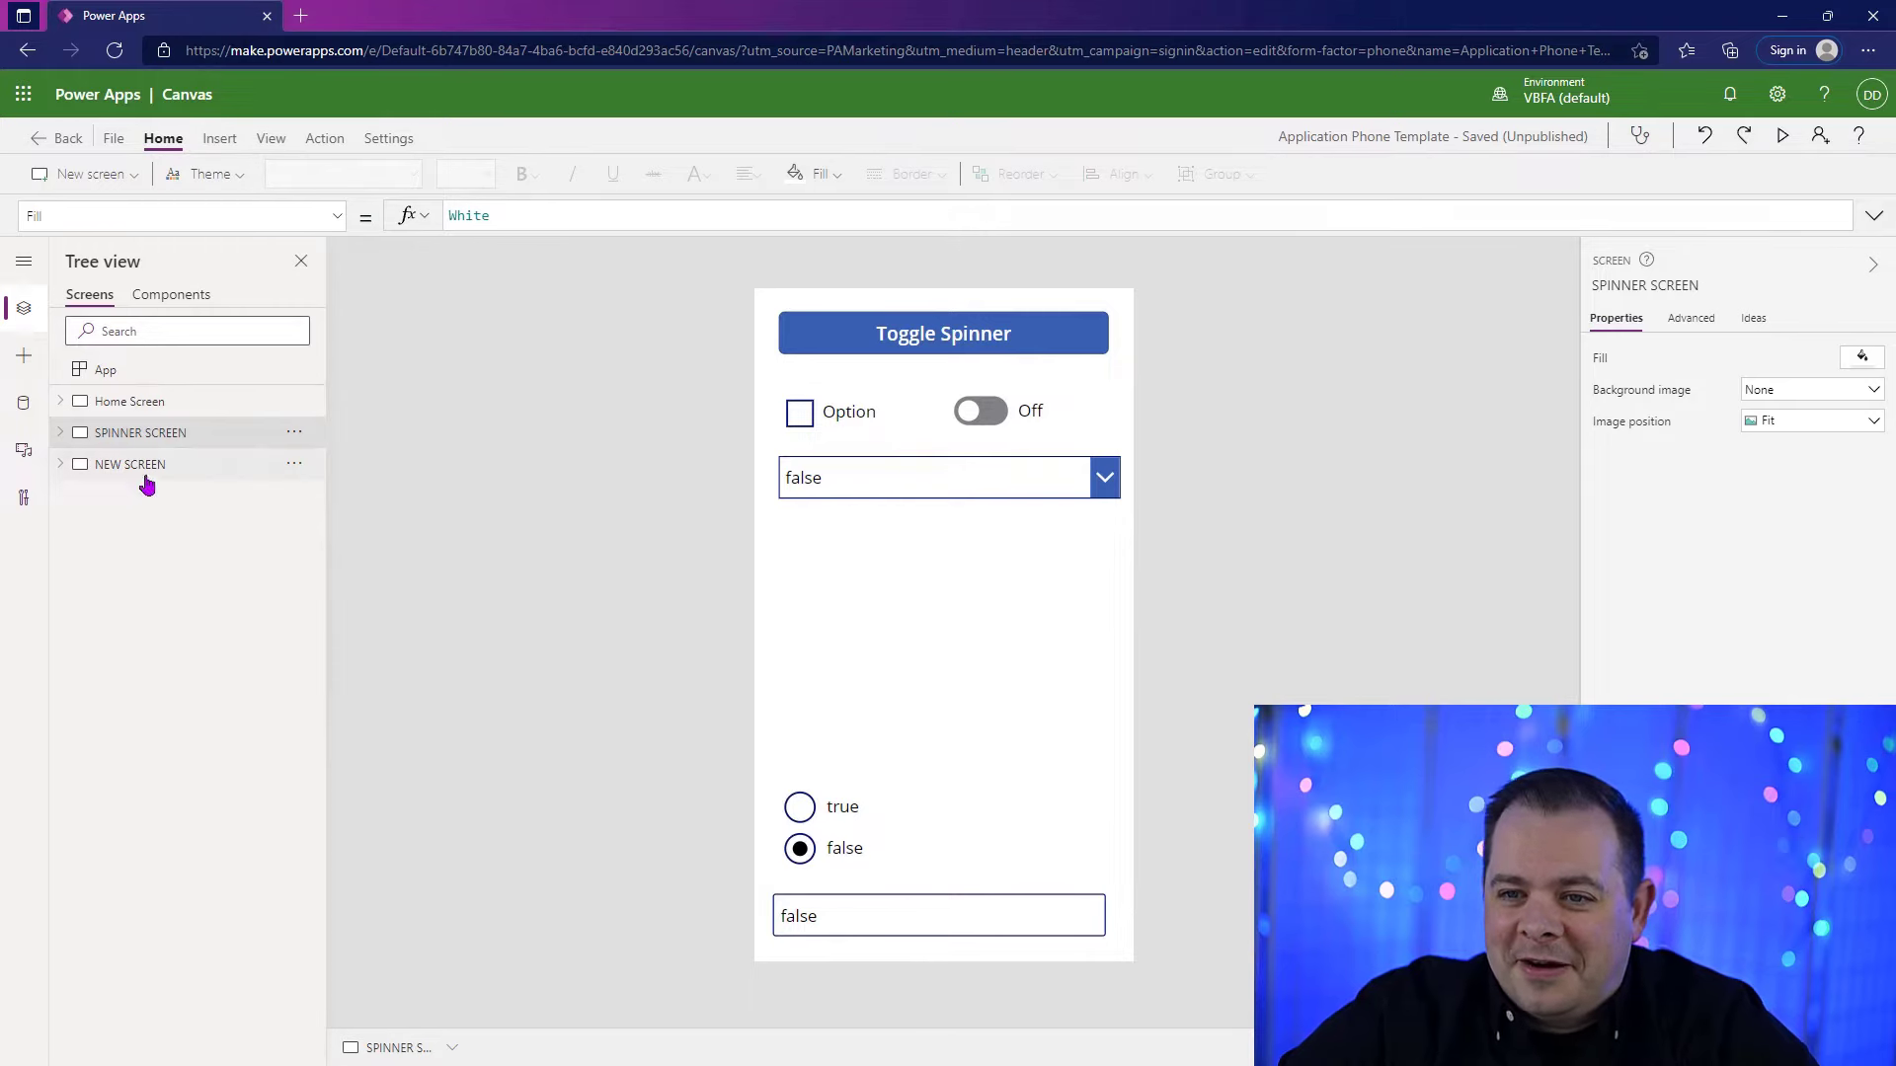
Step: Add a blank screen to the app and rename it CREATE THEME
click(91, 186)
click(96, 253)
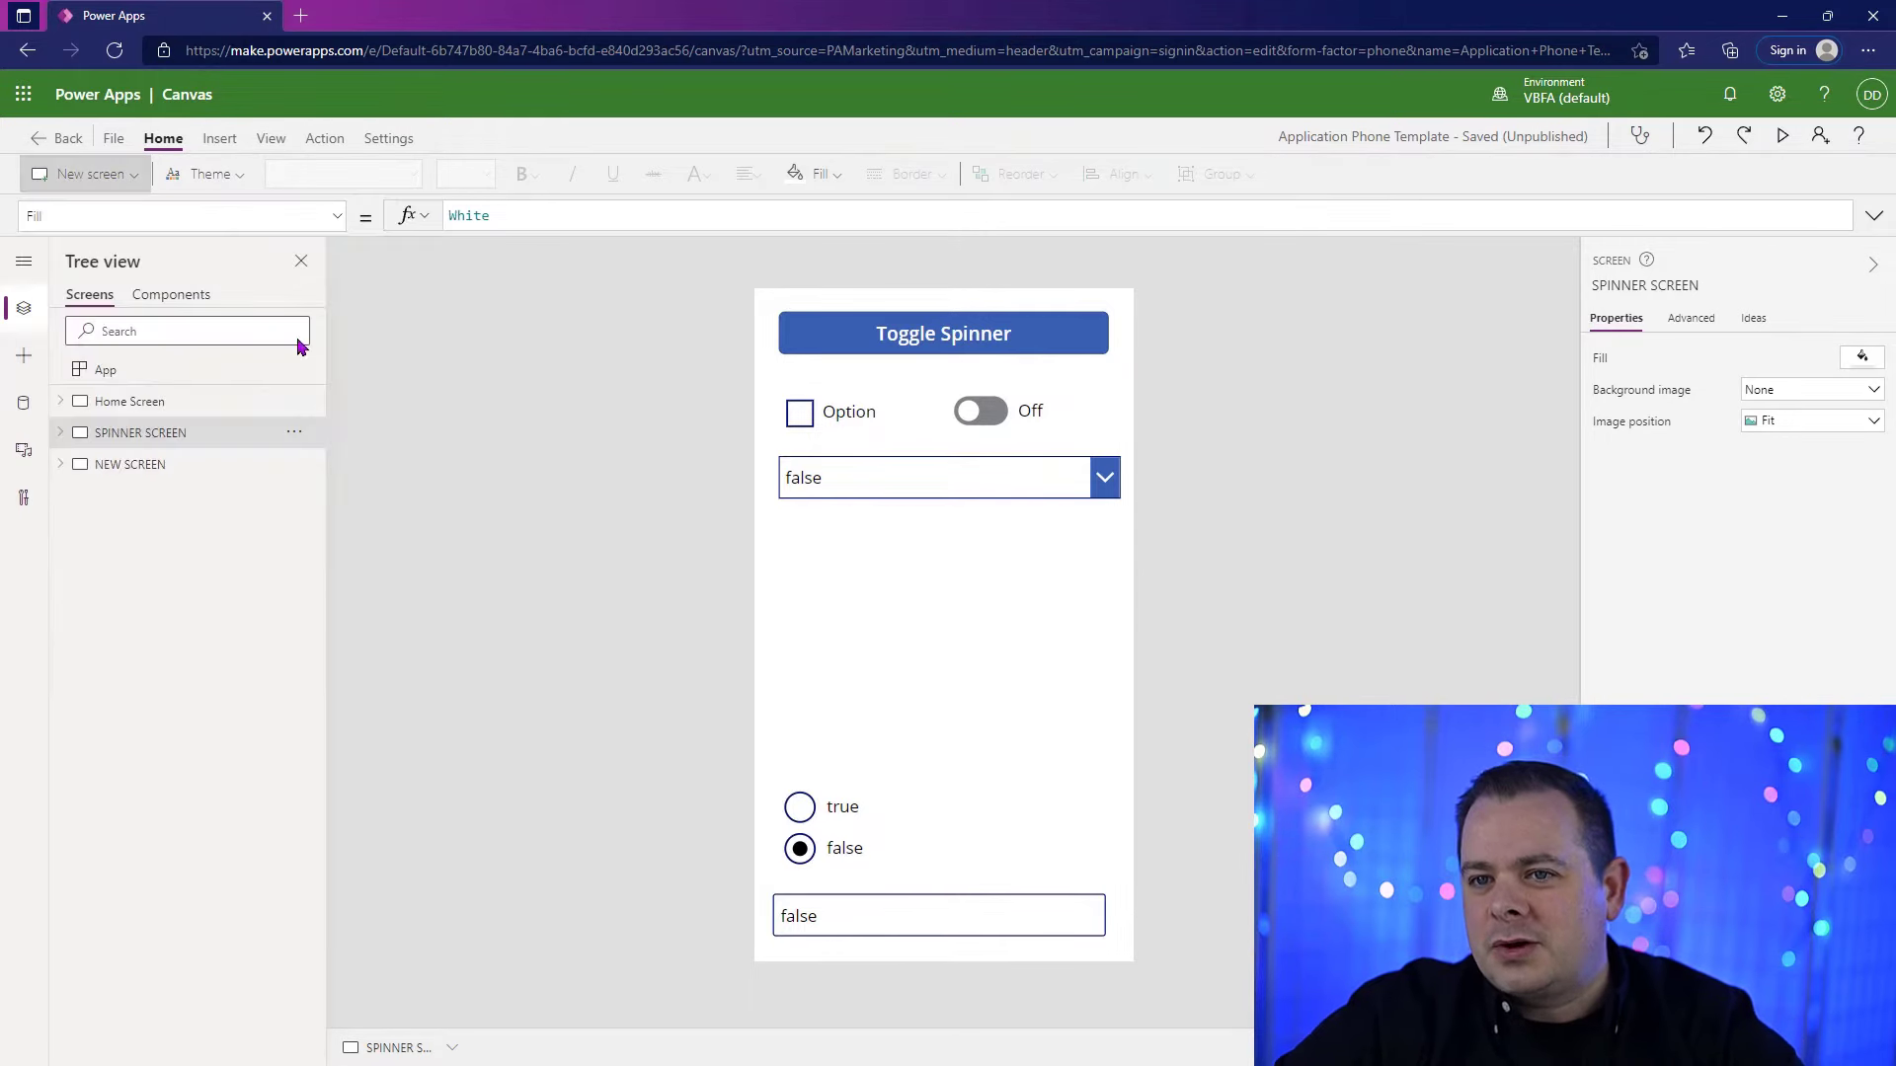
click(1620, 285)
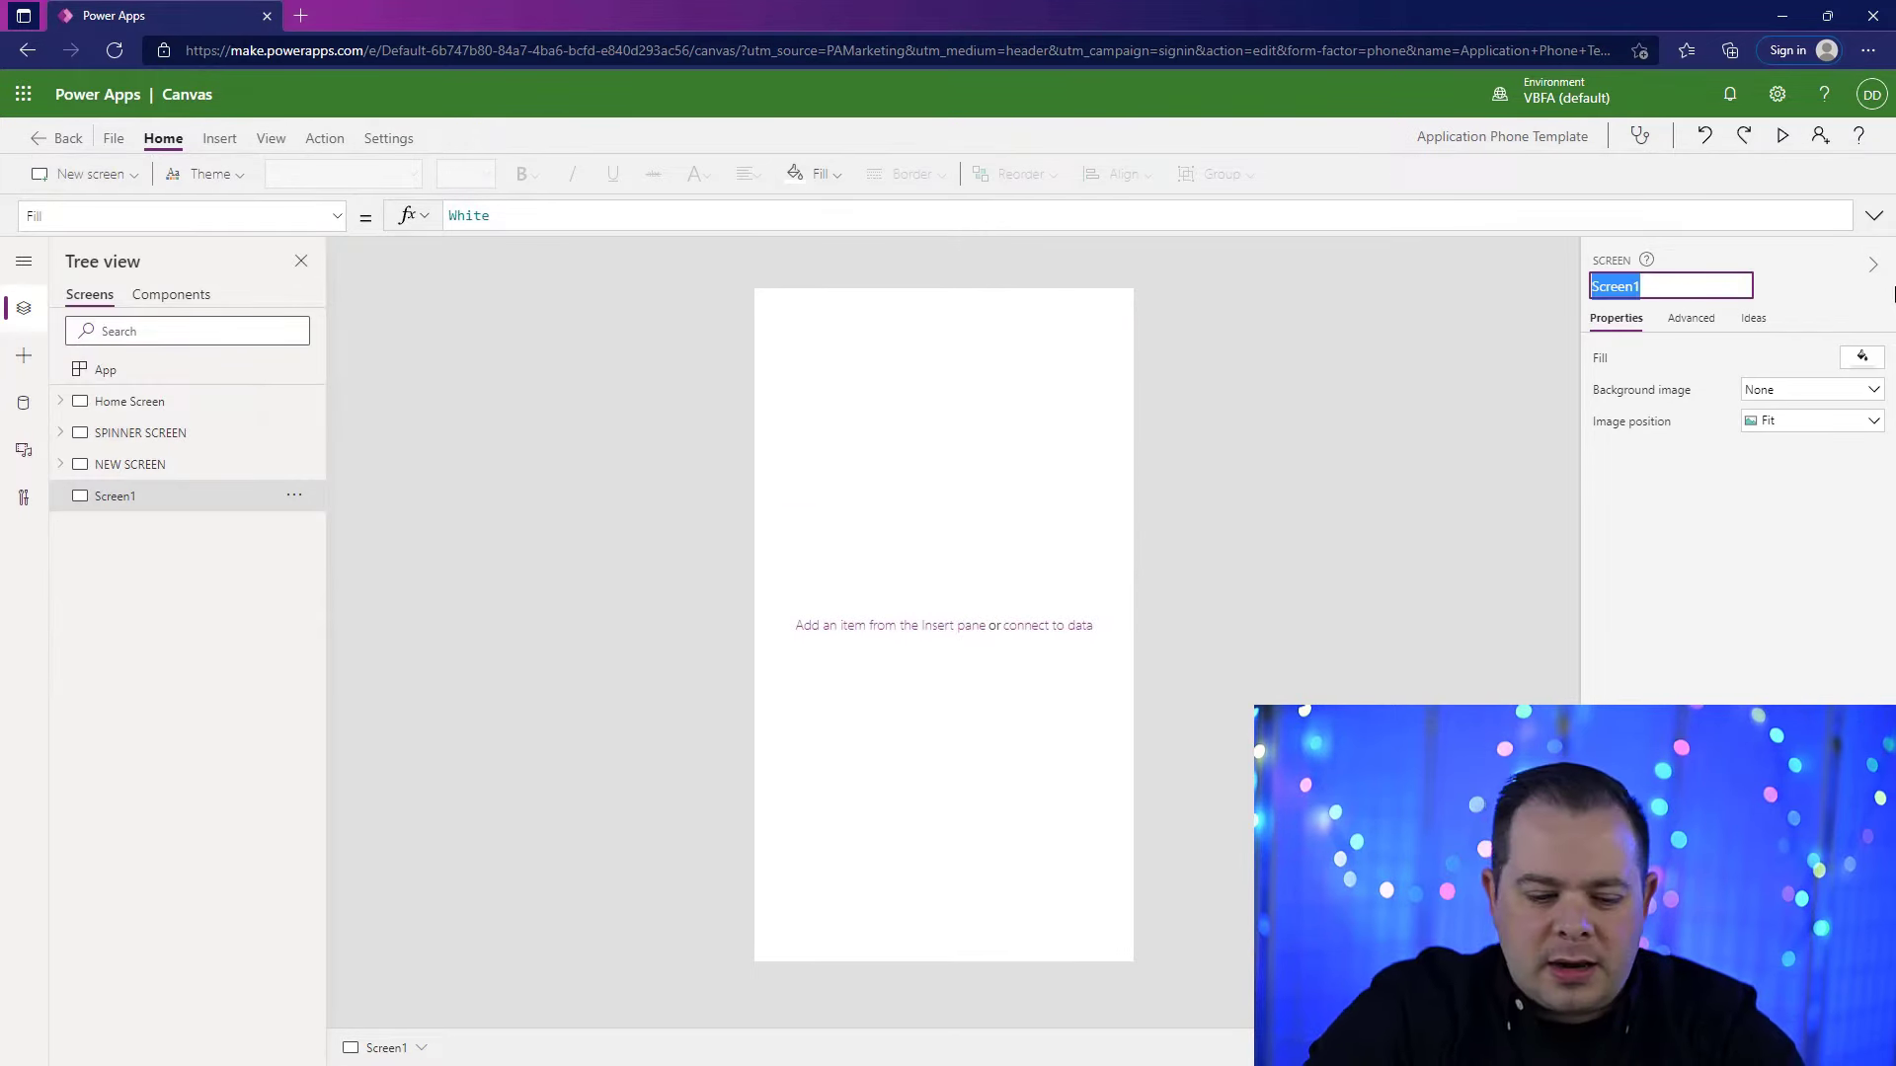
text(CREATE THEME)
key(Return)
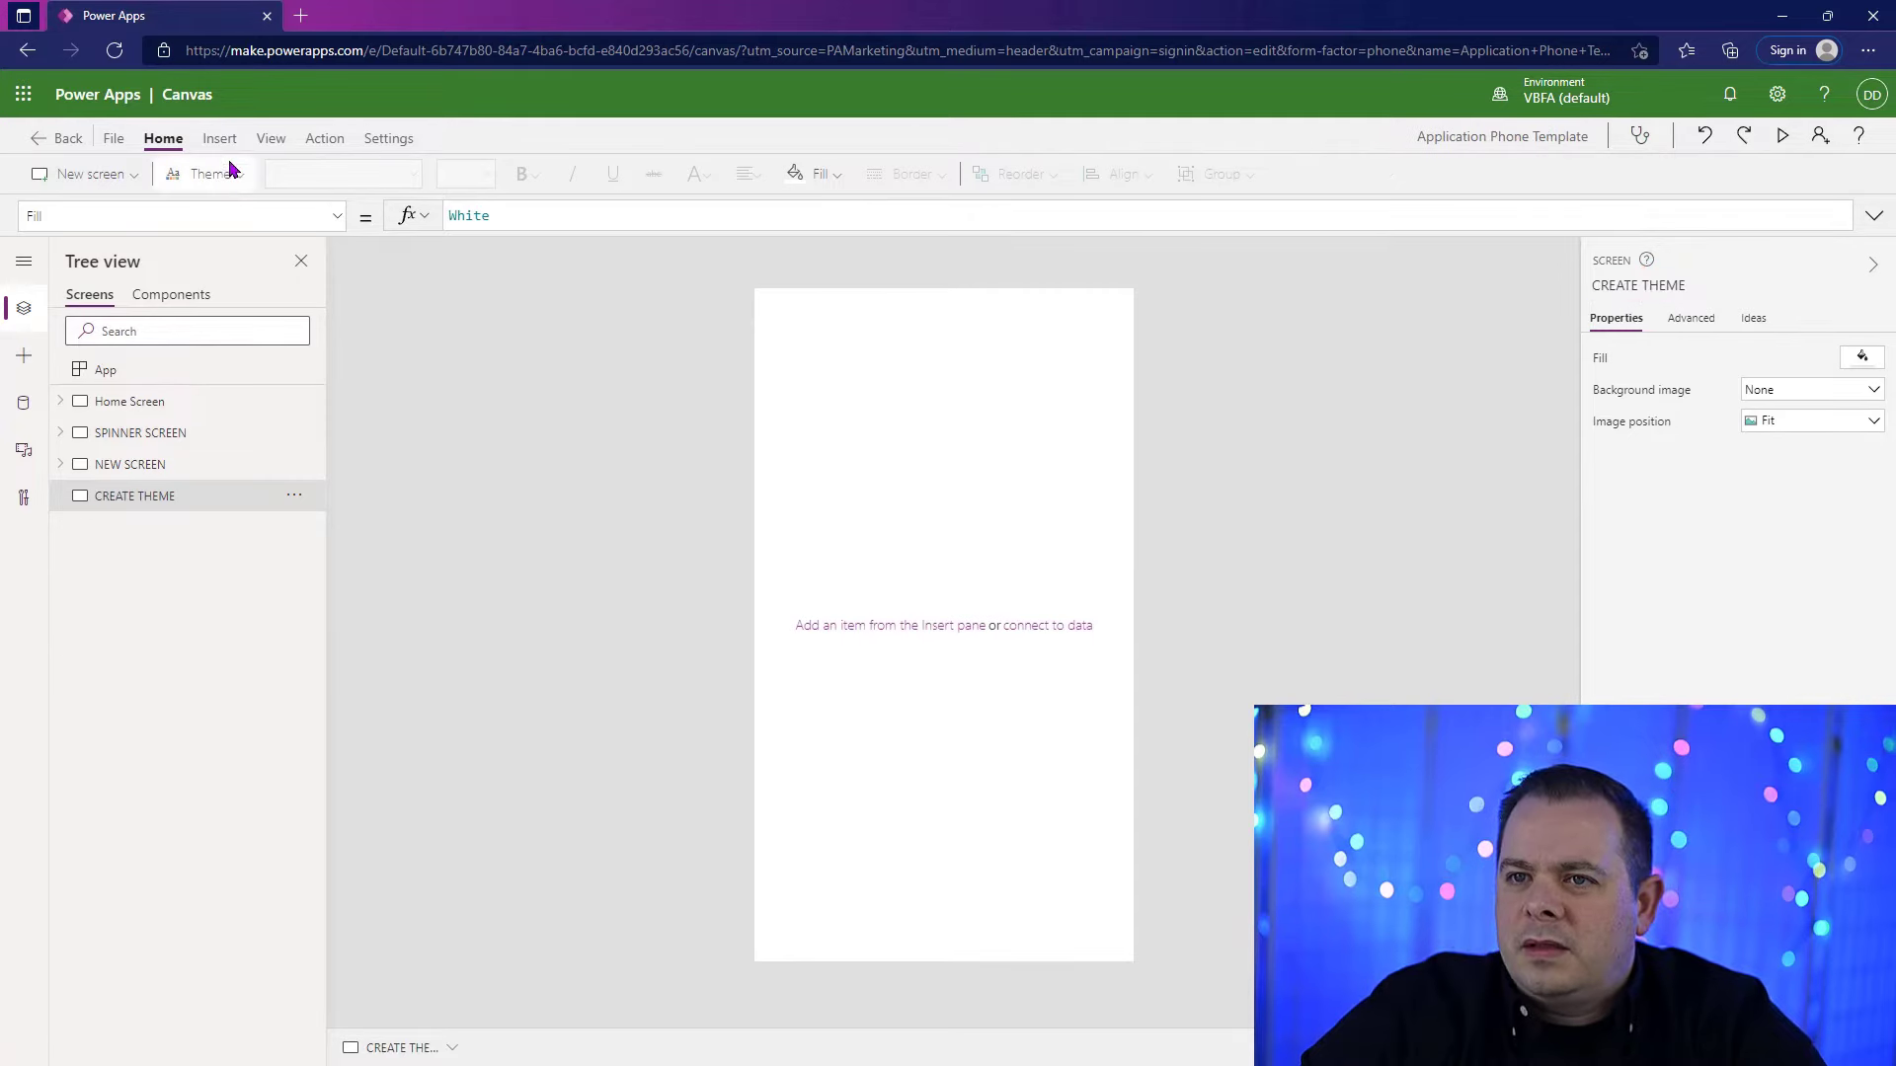
Step: Insert a button on the CREATE THEME screen and keep it selected
click(220, 138)
click(282, 174)
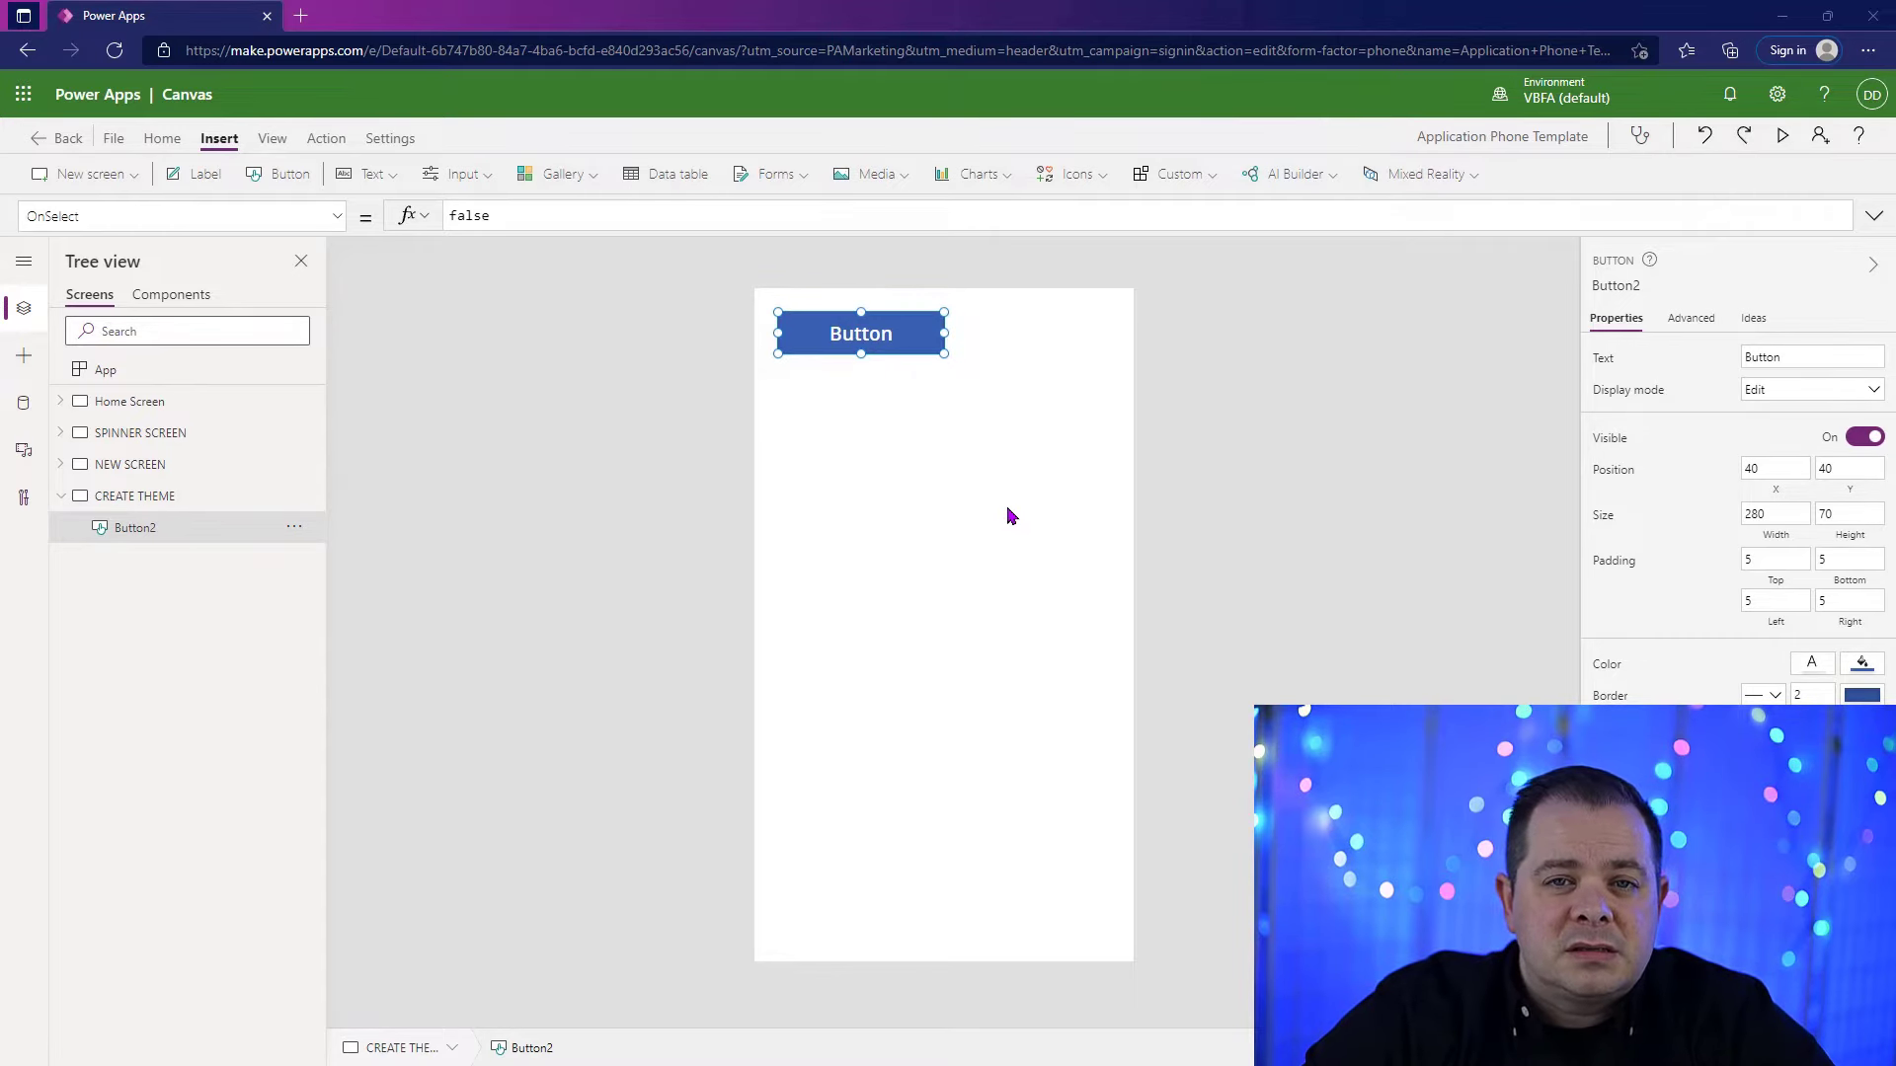
click(1008, 516)
click(827, 346)
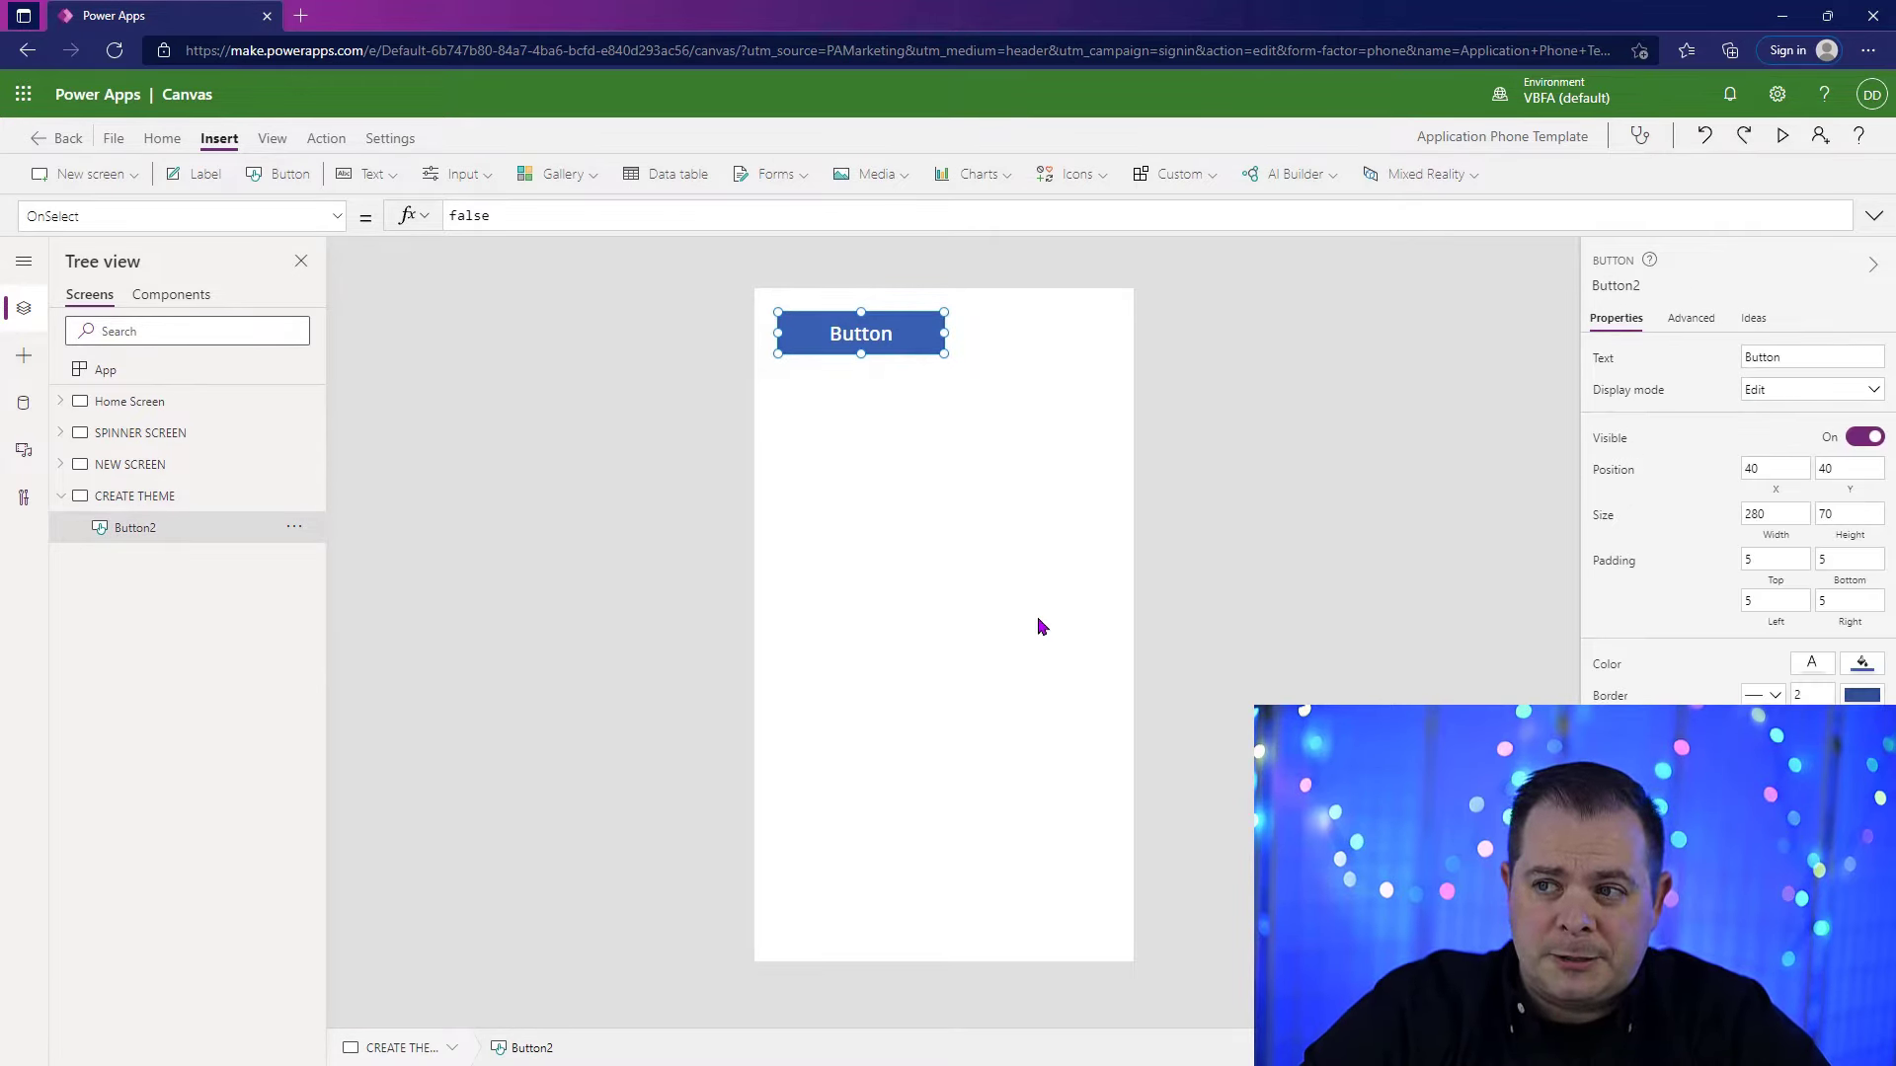
Step: Replace the button's OnSelect formula with Set(gblTheme, {});
click(789, 216)
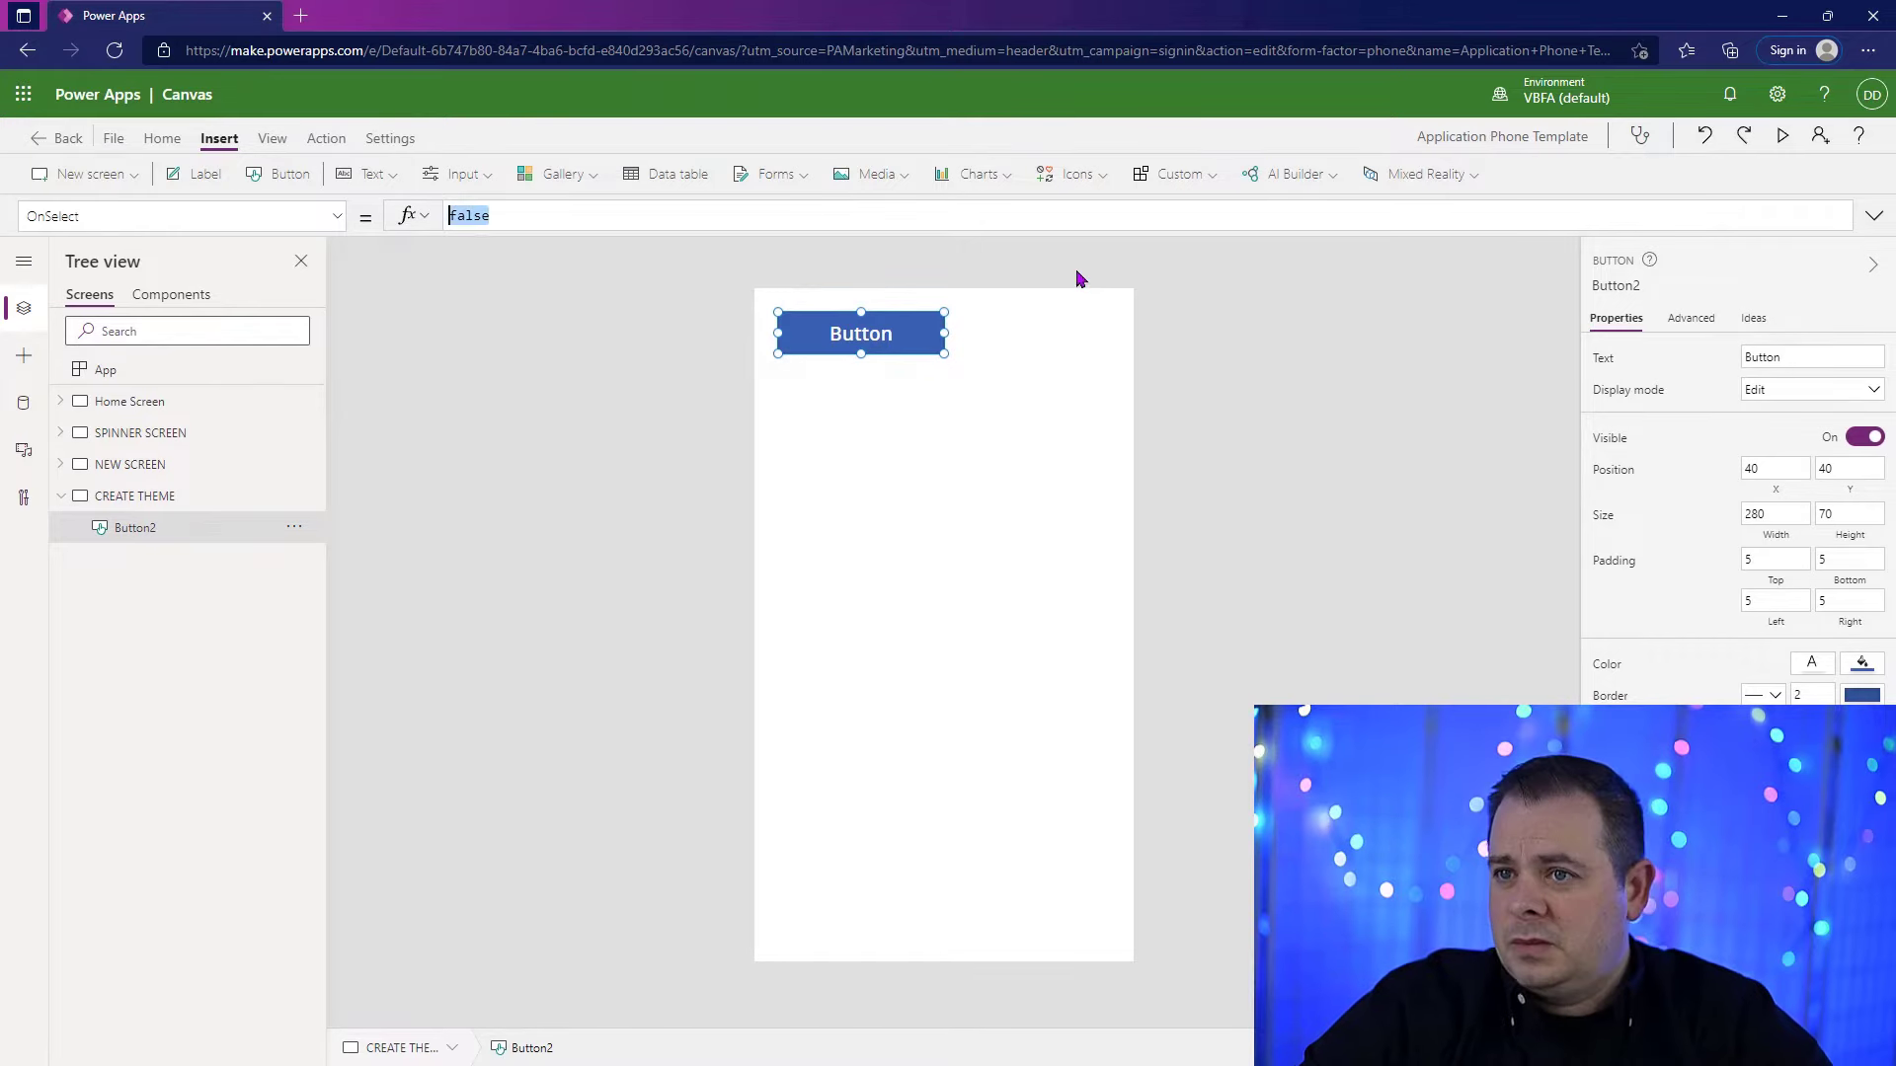
text(Set)
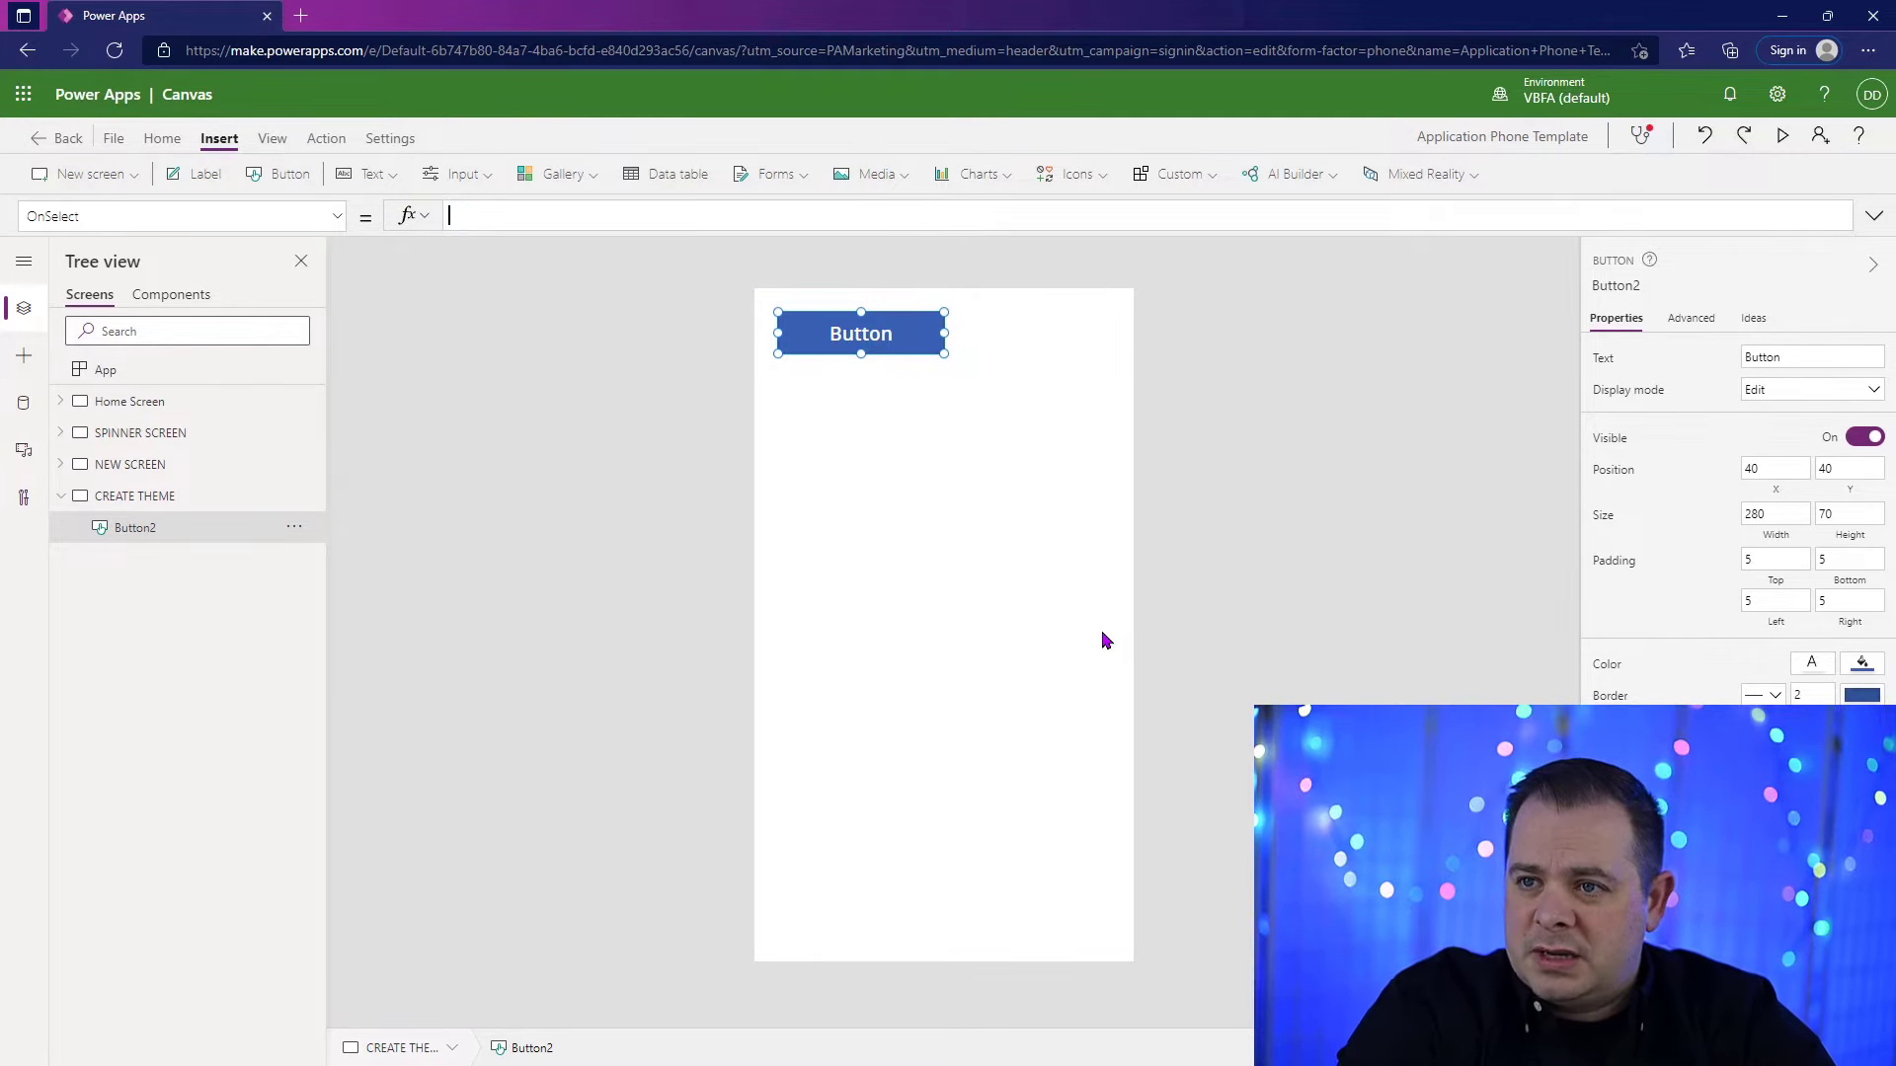
text((g);)
key(Left)
key(Left)
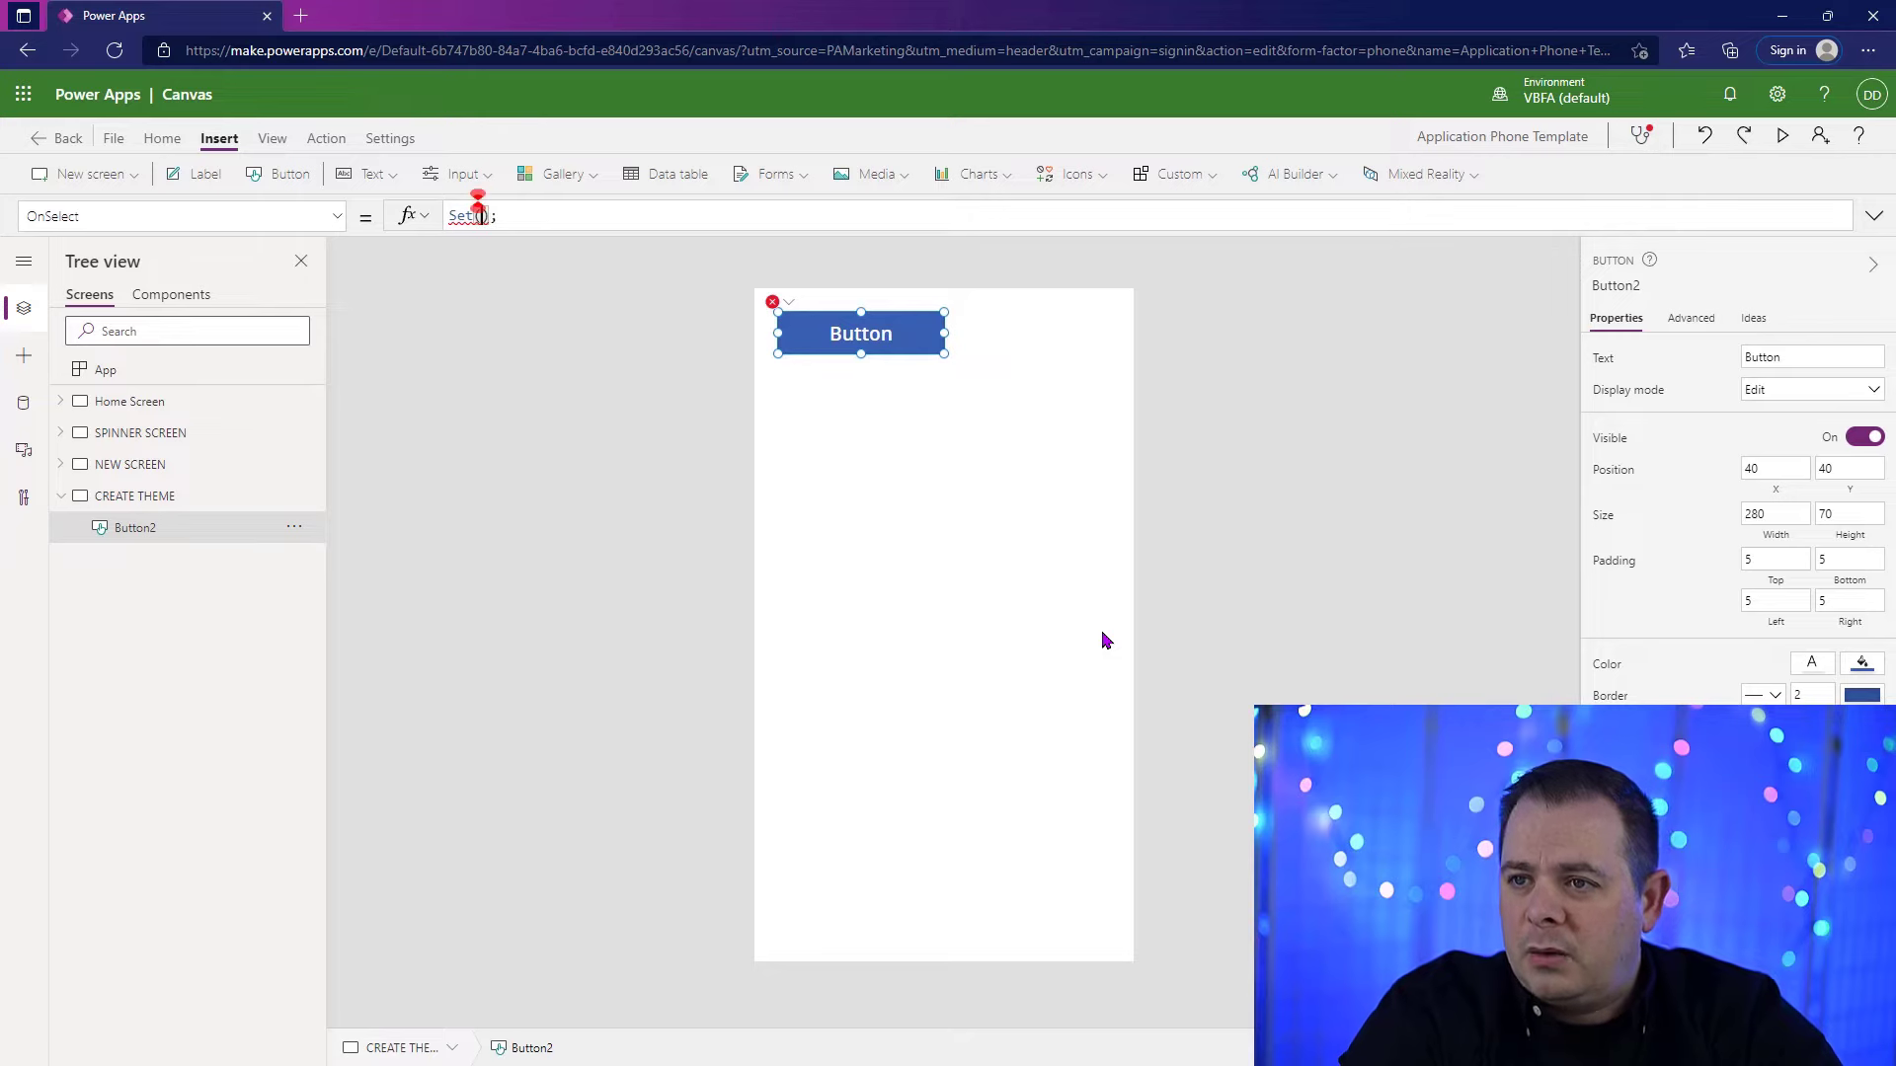
text(gl)
key(BackSpace)
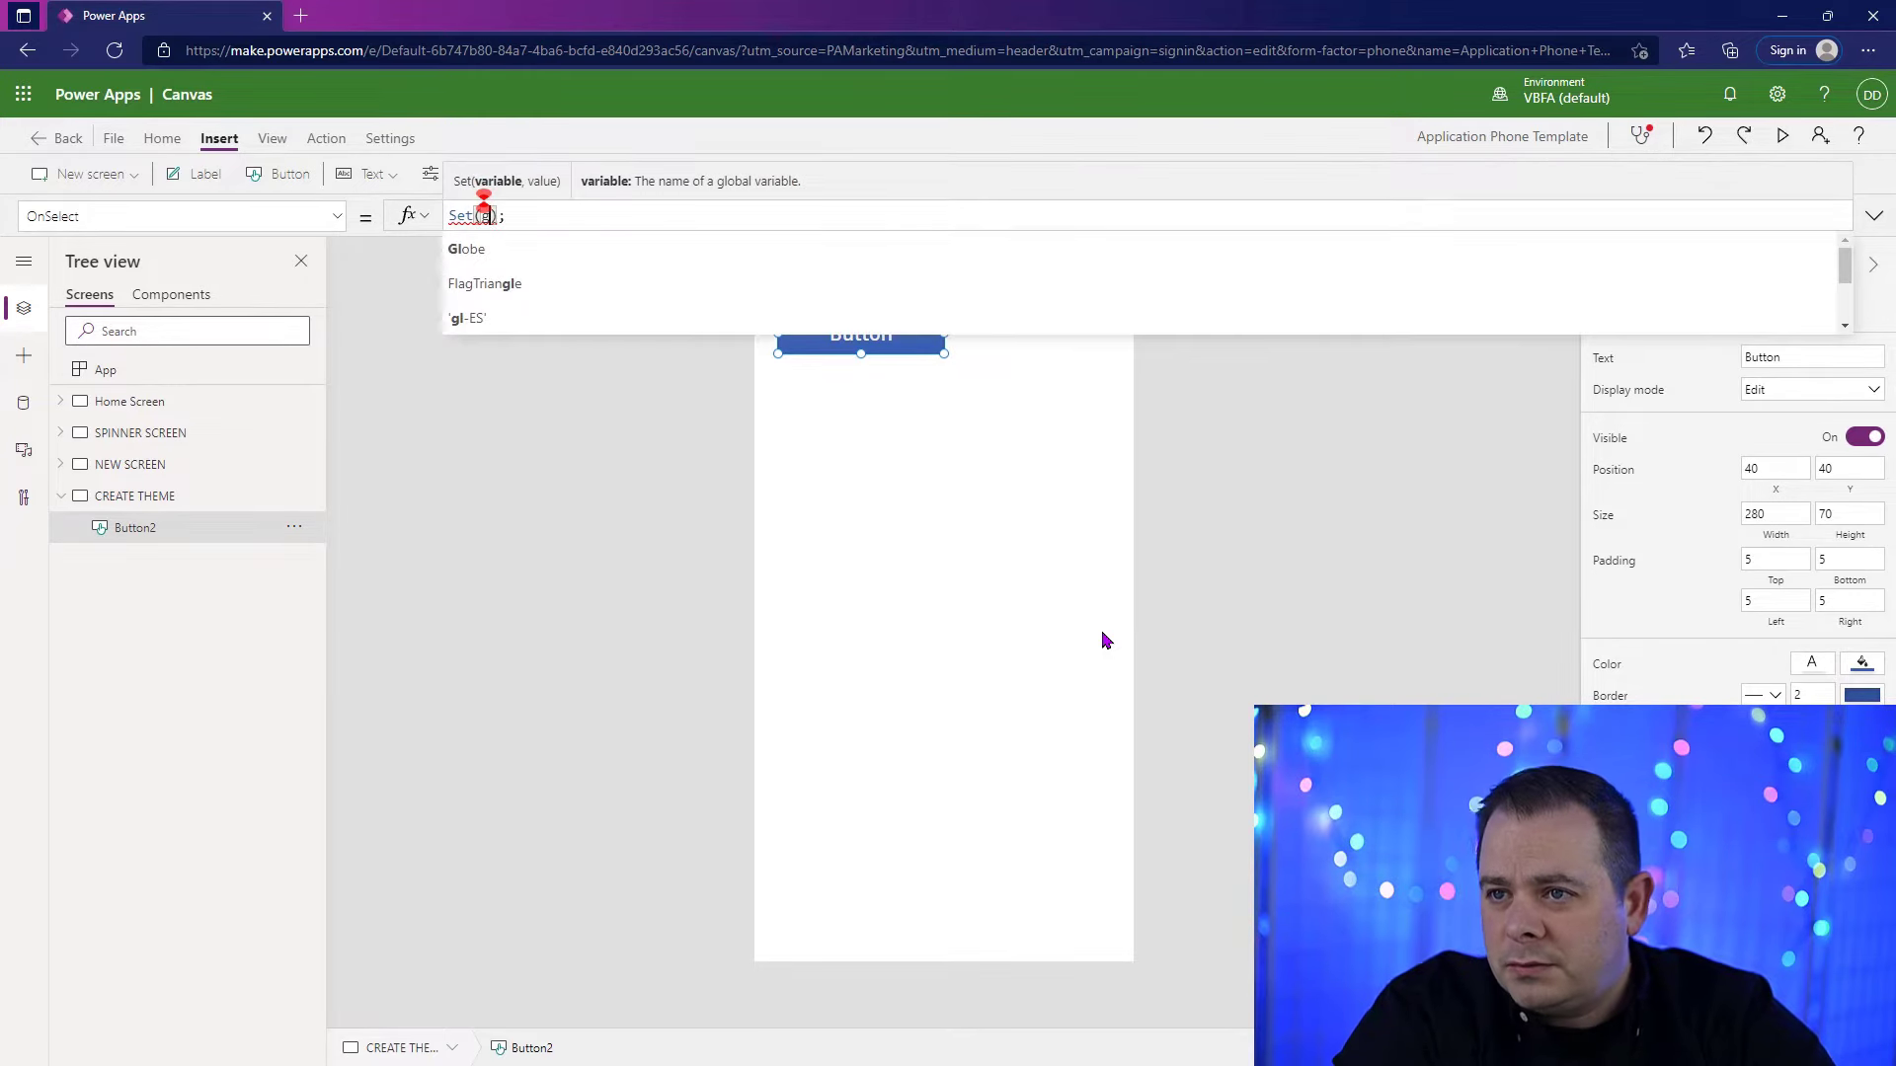
text(bl)
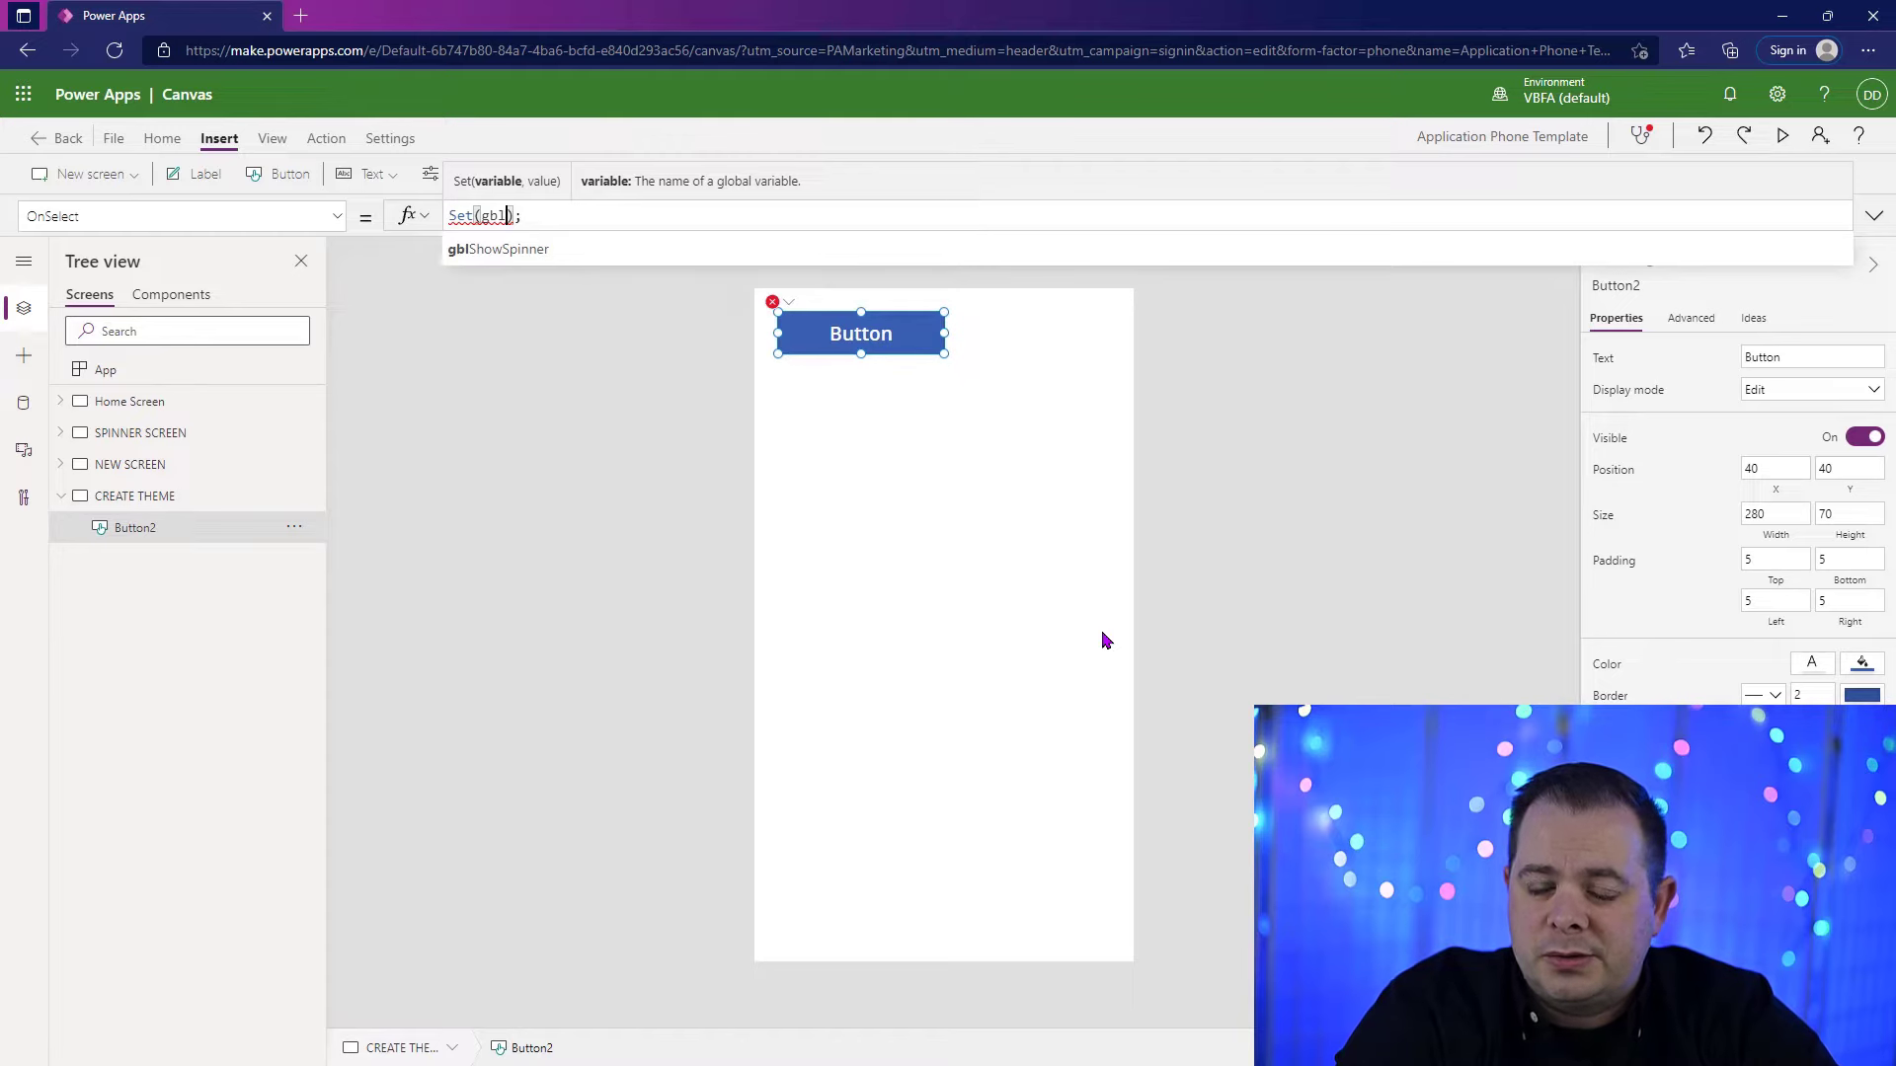
text(Theme)
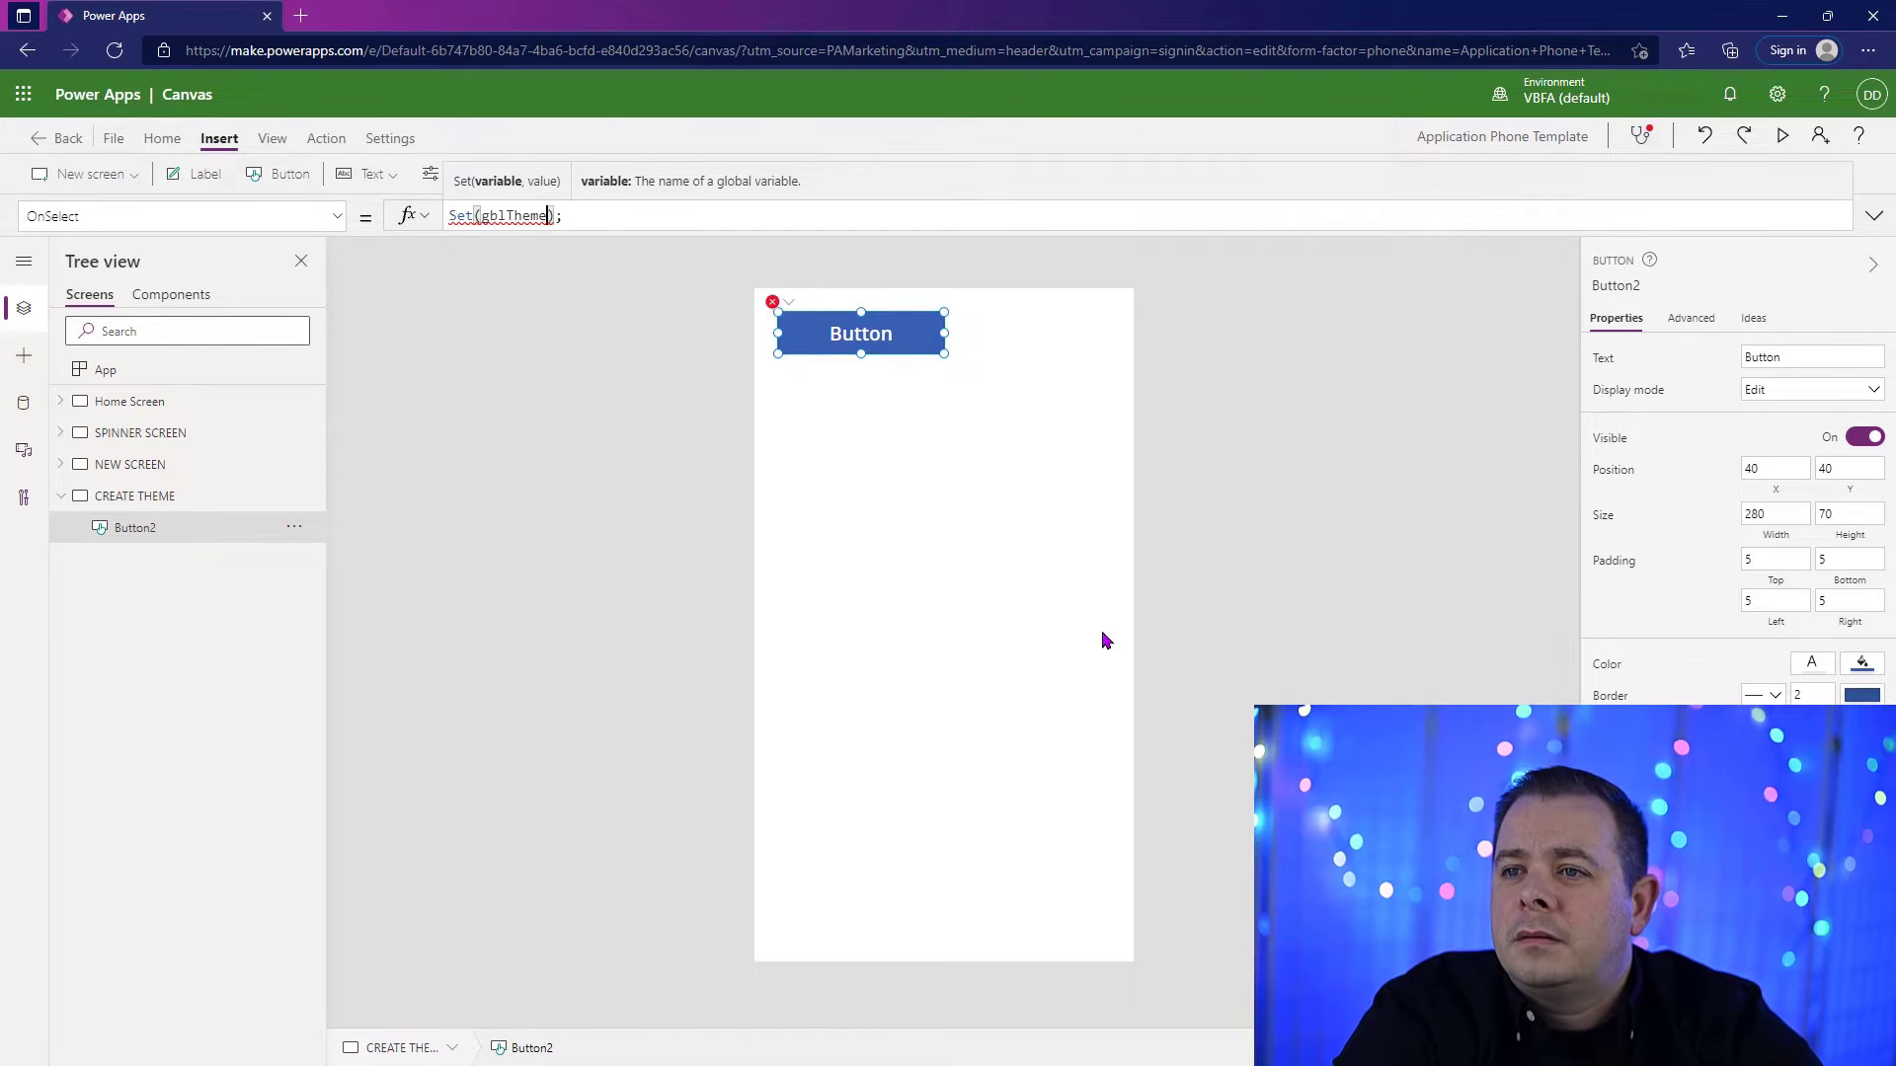
text(, {})
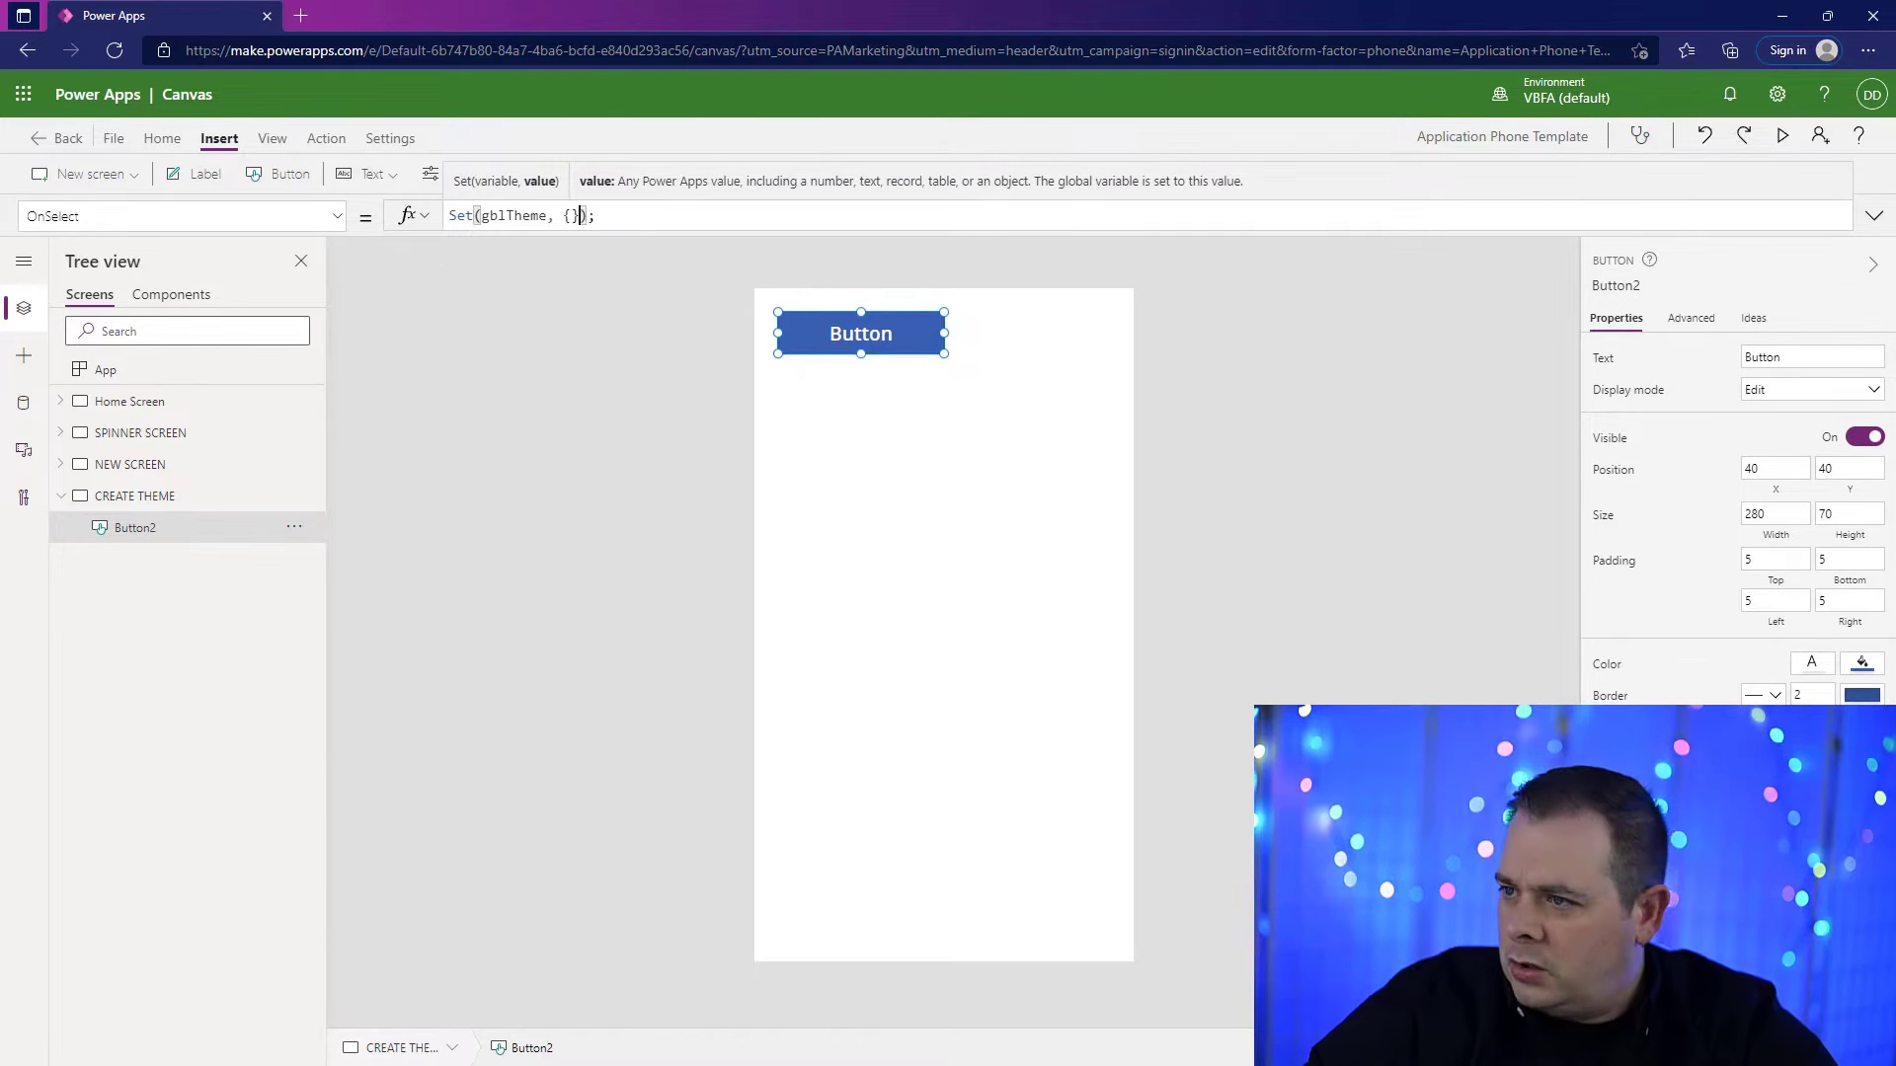
Step: Expand the formula editor and split the braces of the empty gblTheme record onto separate, indented lines
click(1873, 216)
click(570, 216)
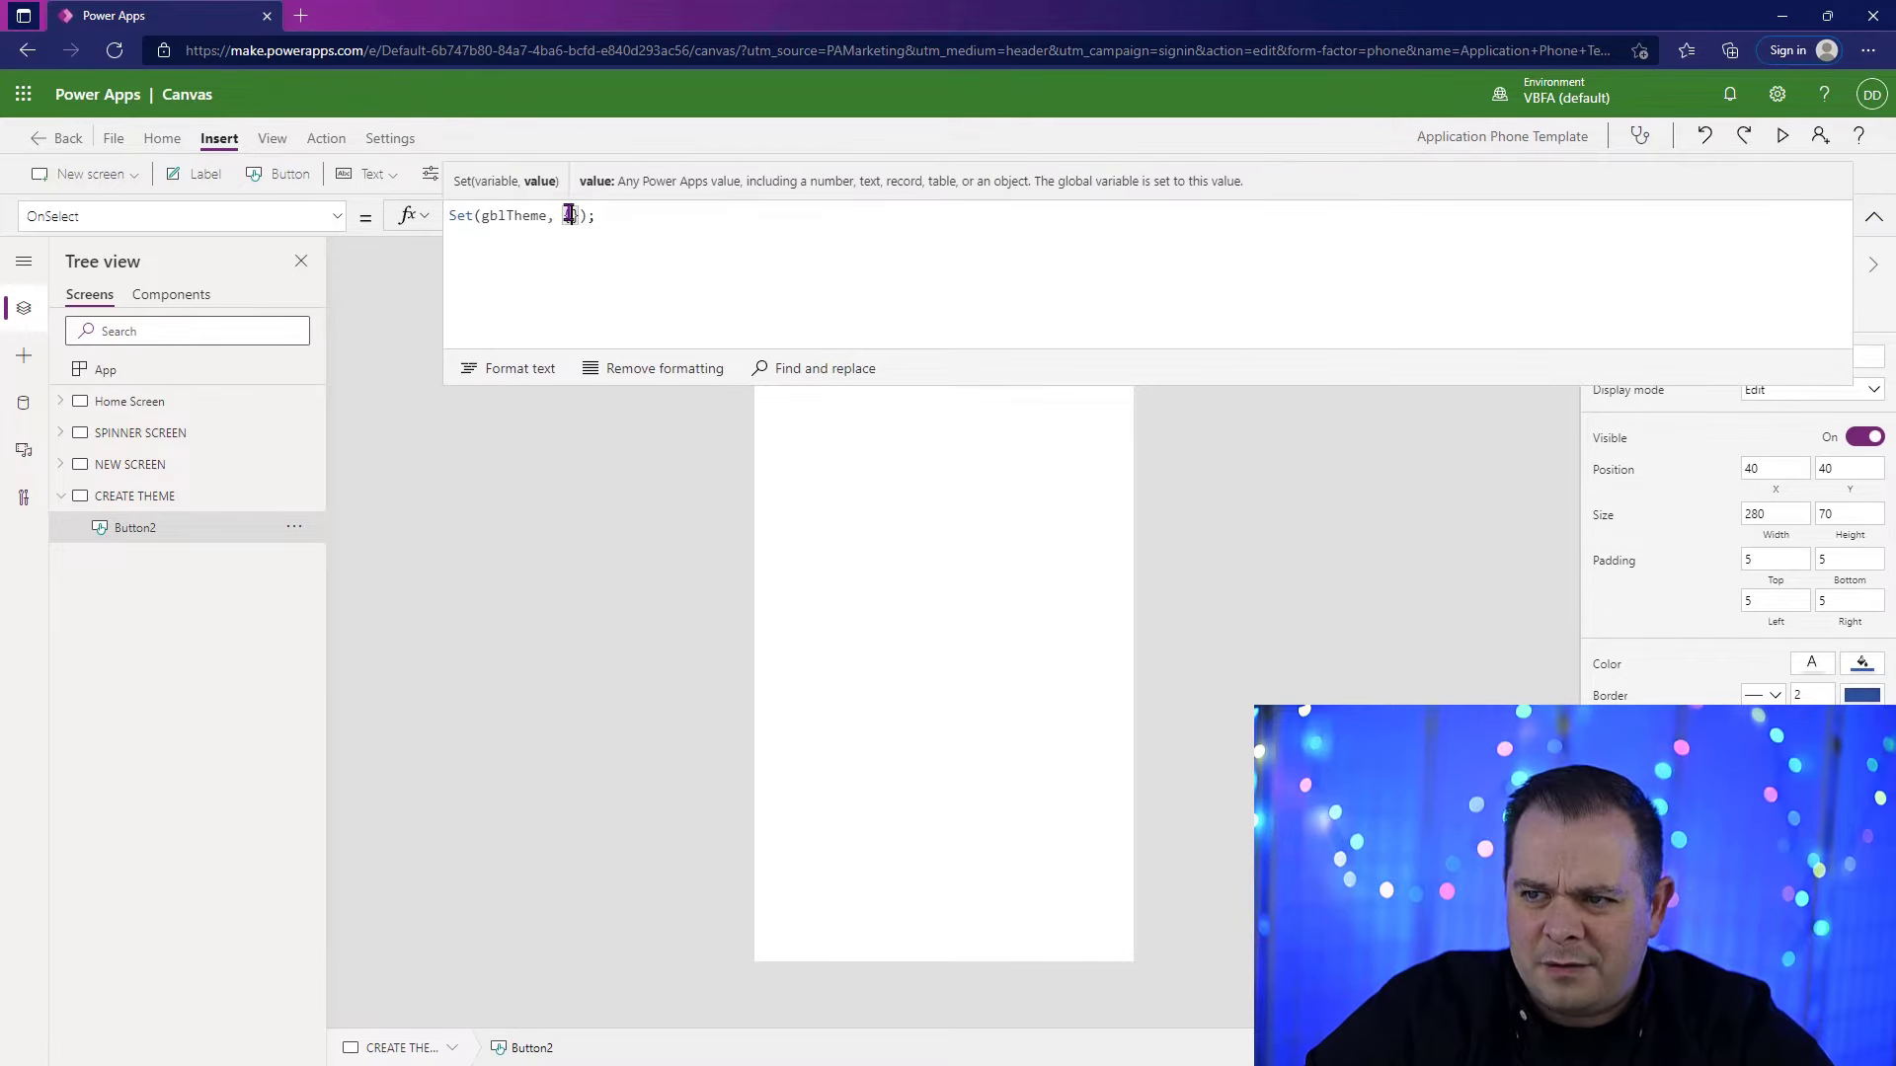
key(Left)
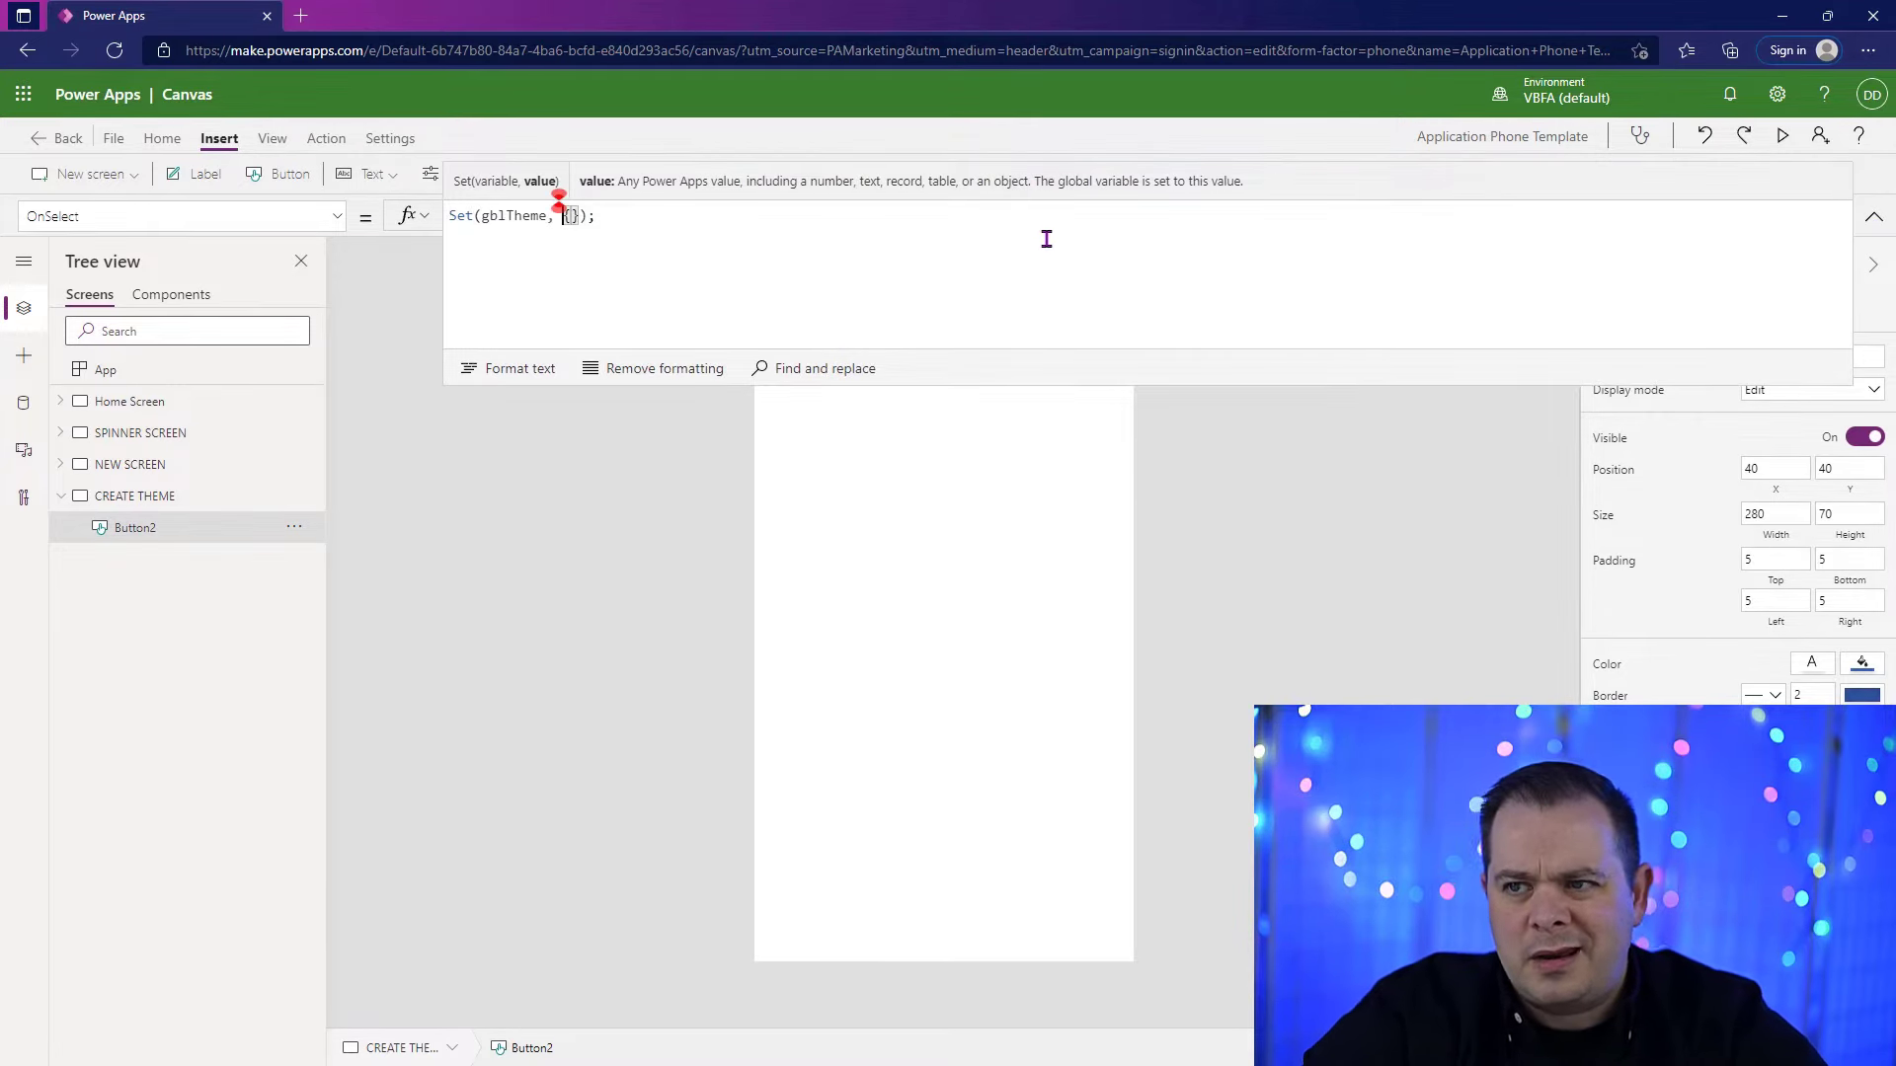
key(Return)
key(Right)
key(Right)
key(Return)
key(Up)
key(Tab)
key(Right)
key(Return)
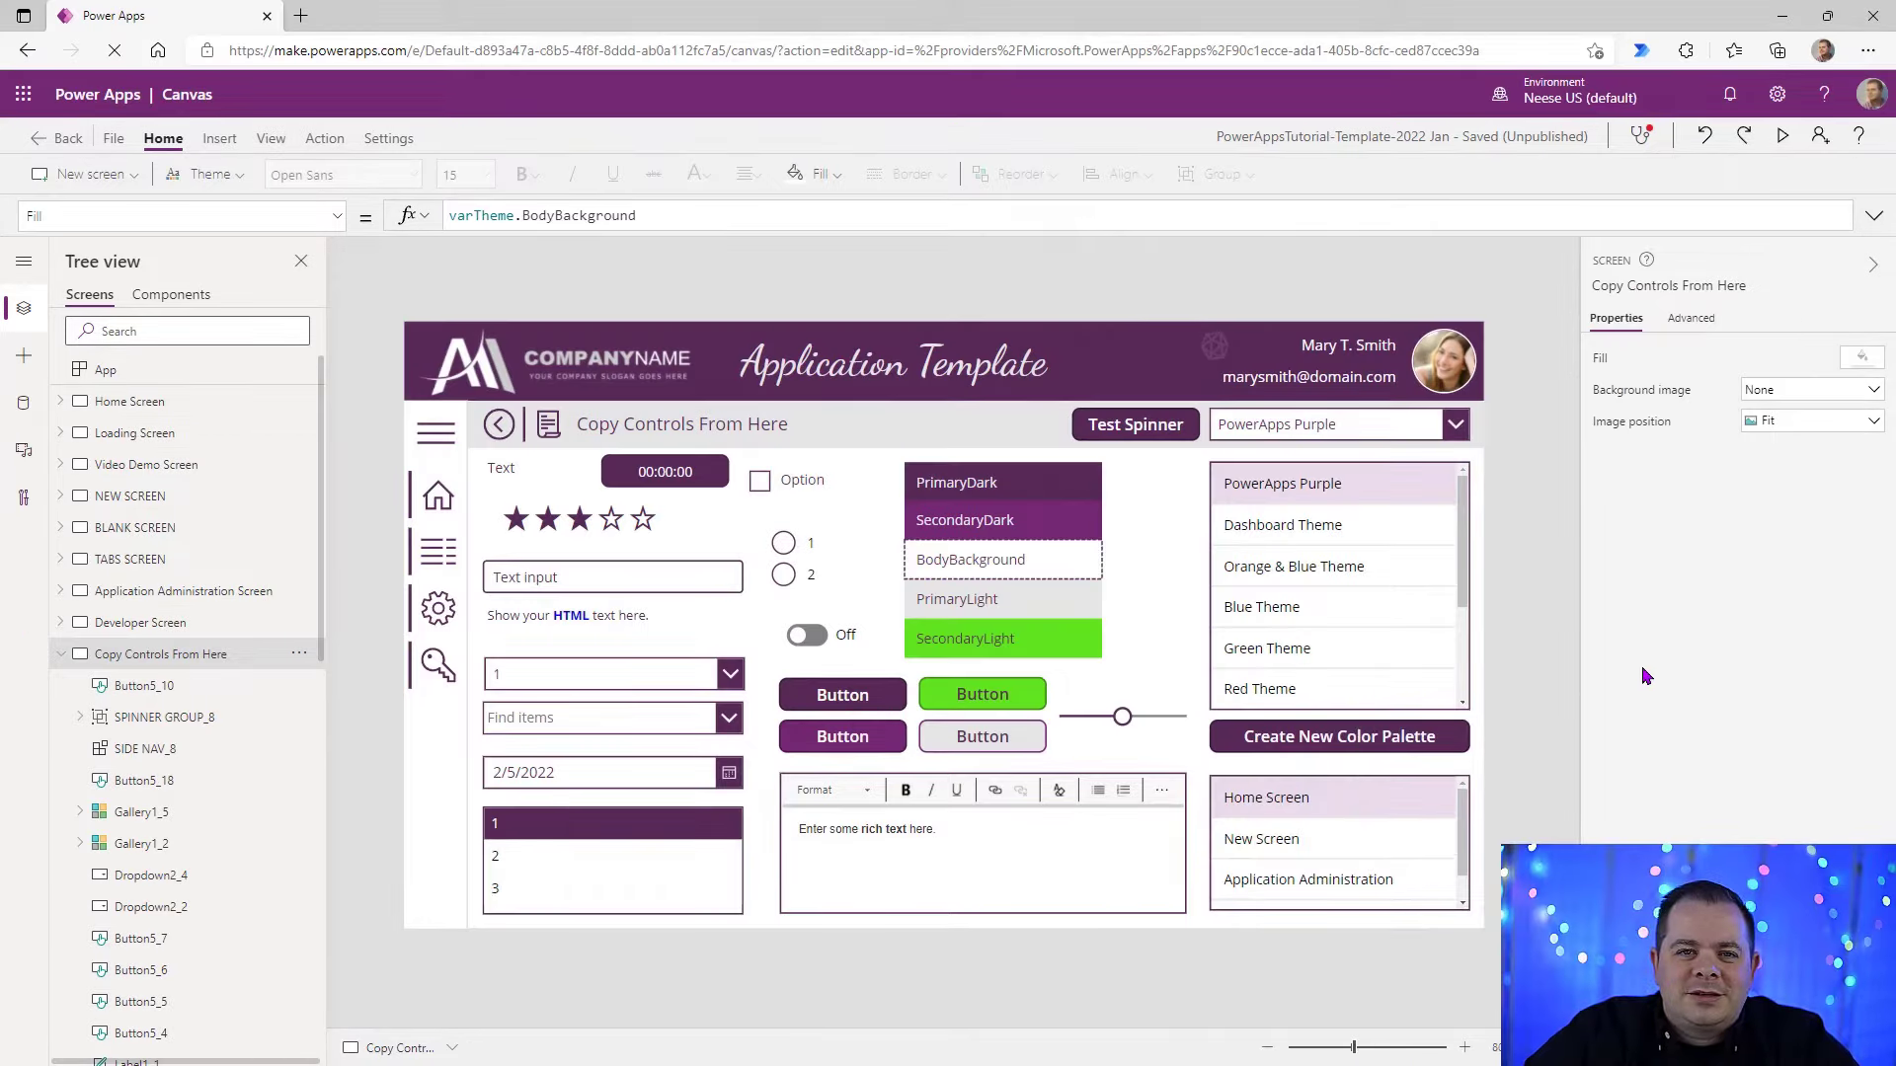
Step: Preview the Copy Controls From Here screen and examine the theme color labels from PrimaryDark to SecondaryLight
click(1782, 136)
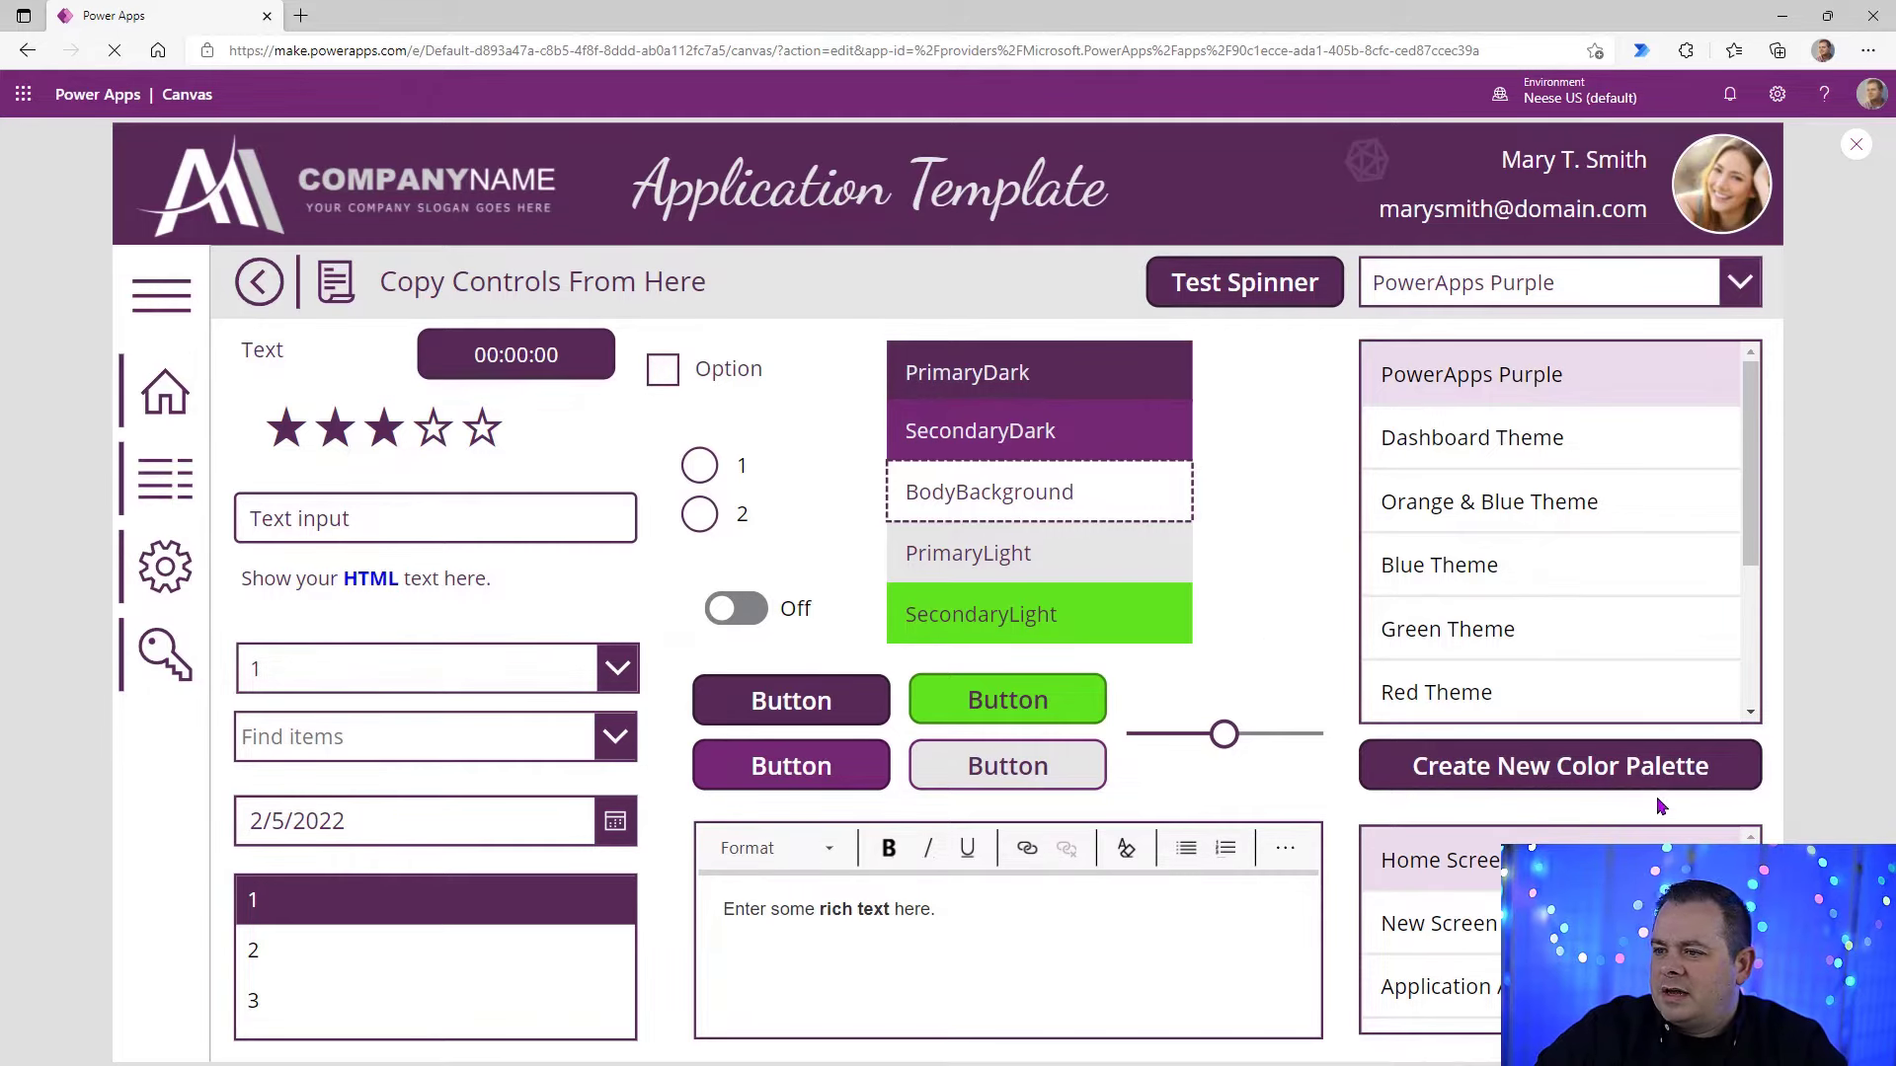
drag(1744, 392, 1790, 354)
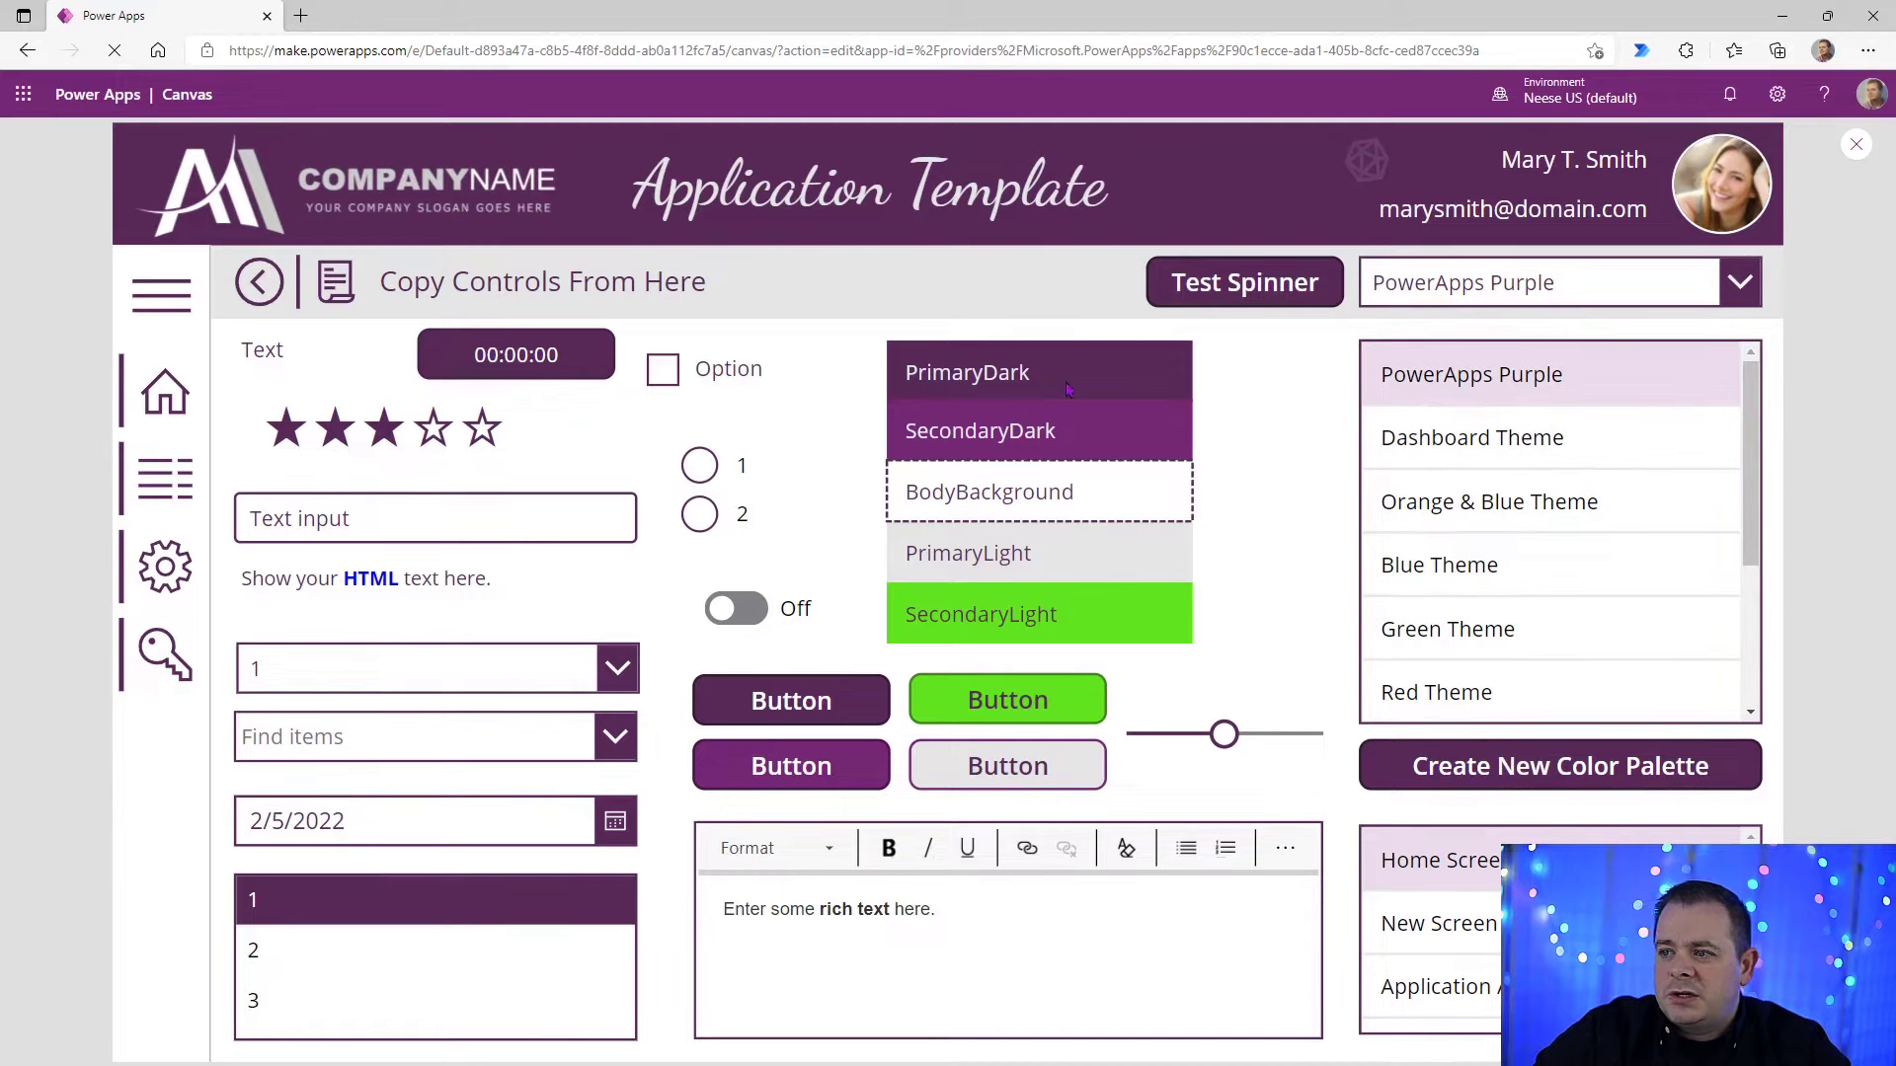
drag(965, 376, 1158, 801)
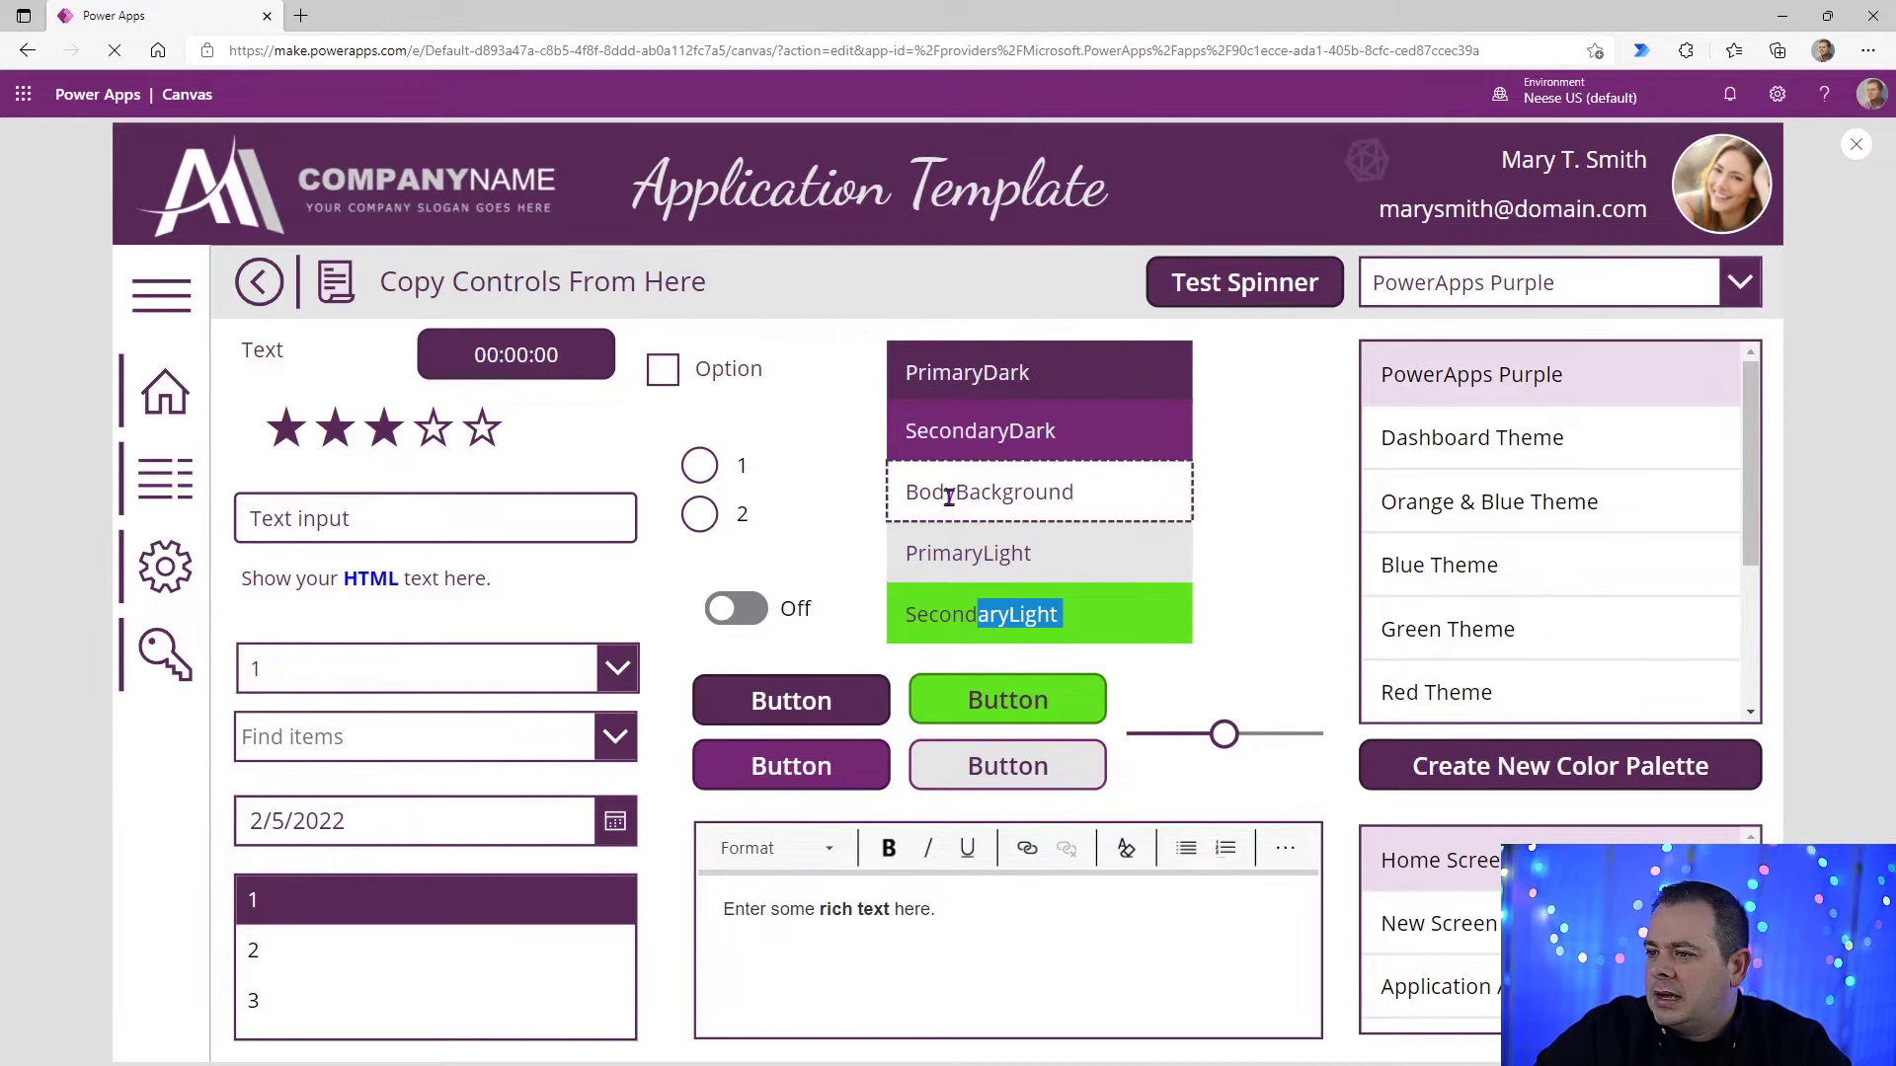
drag(915, 492, 1036, 499)
click(1120, 505)
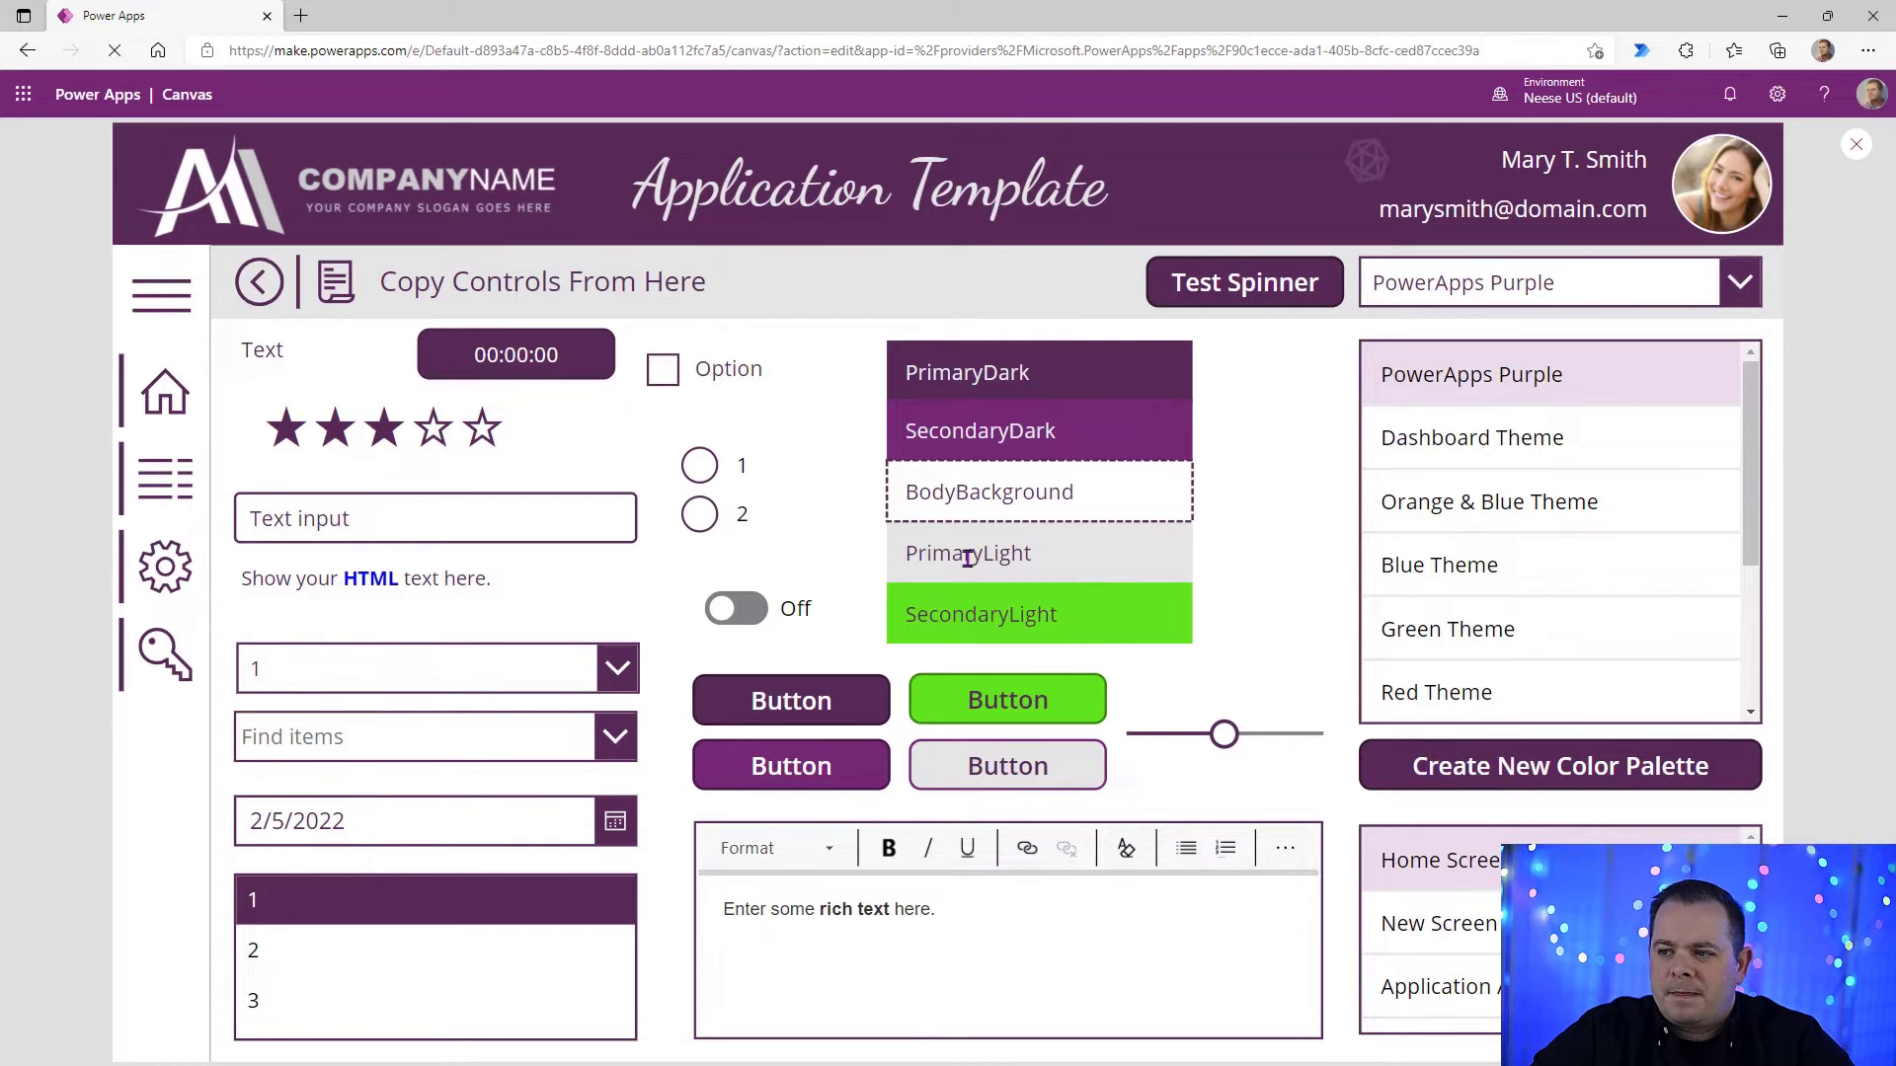
drag(985, 554, 1091, 568)
drag(1007, 622, 1096, 624)
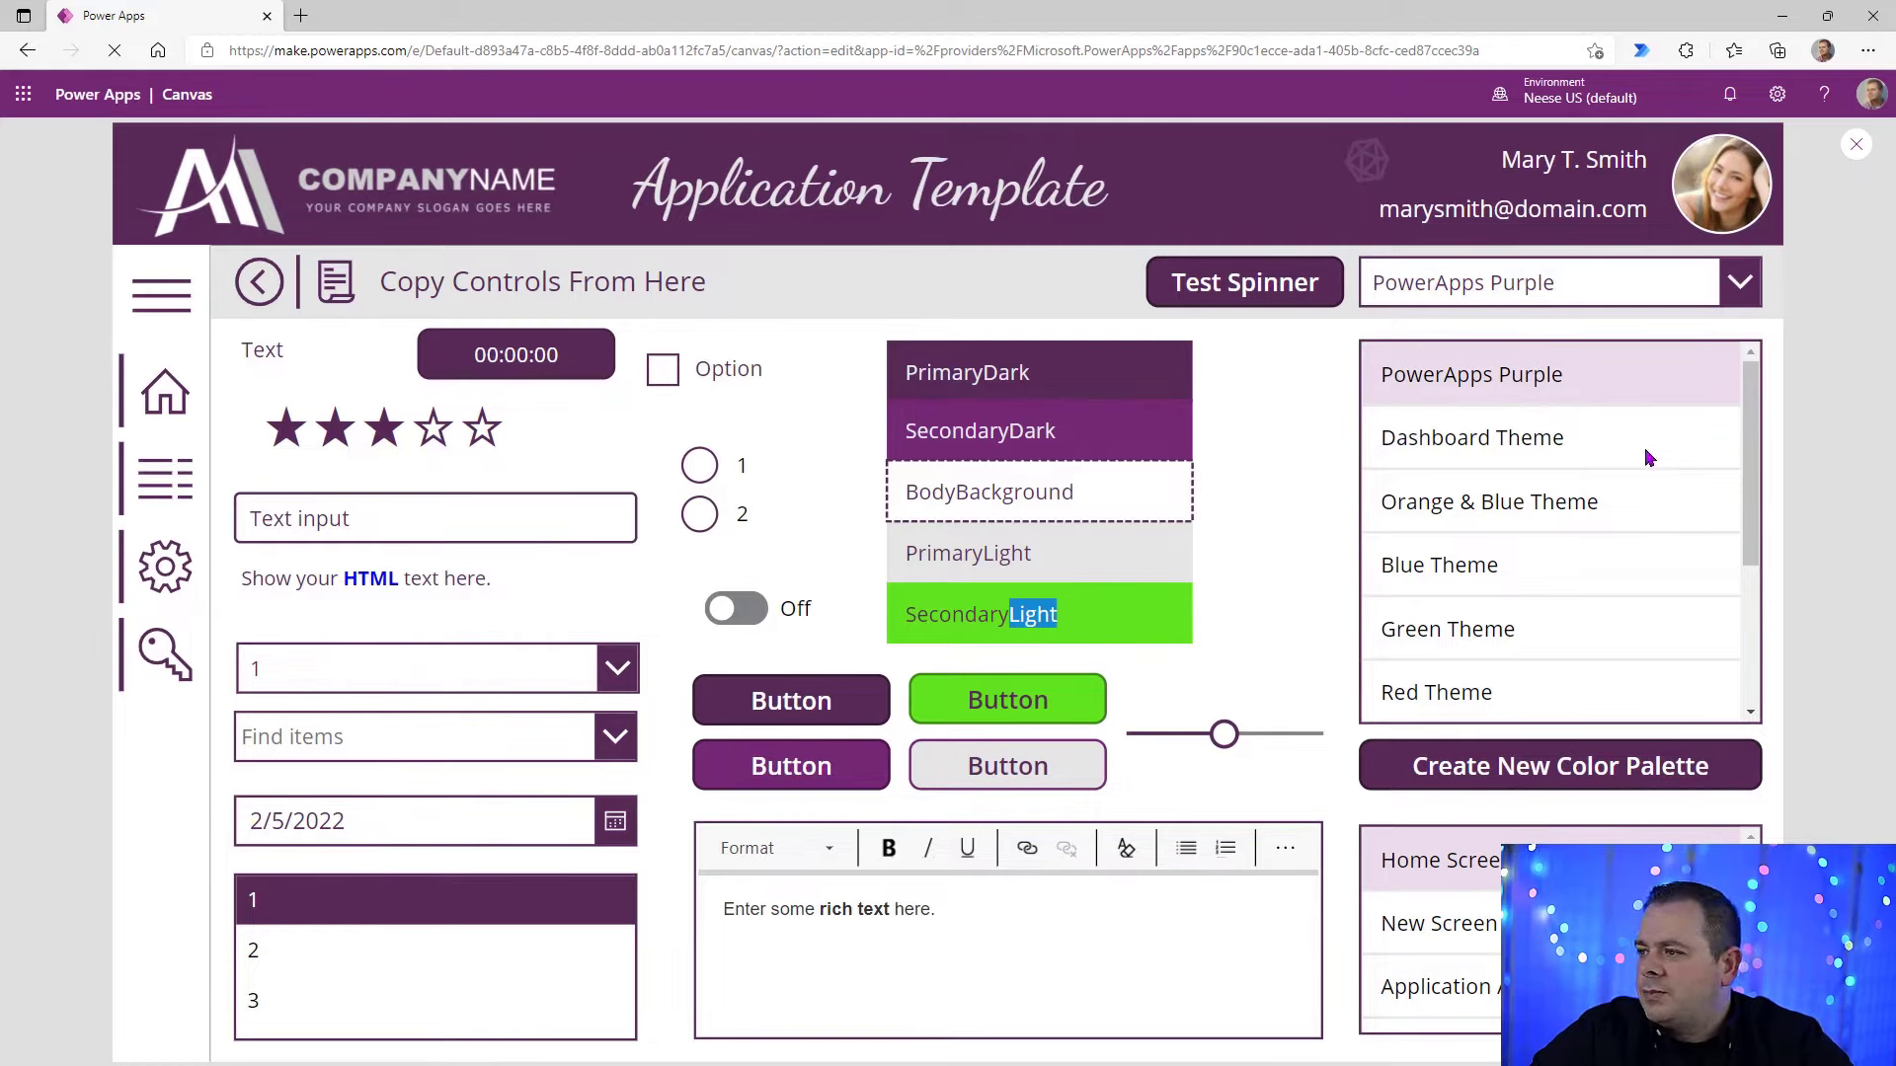
Step: Apply the preset themes one after another, from Dashboard Theme through Office Theme, to compare their color palettes
click(1688, 451)
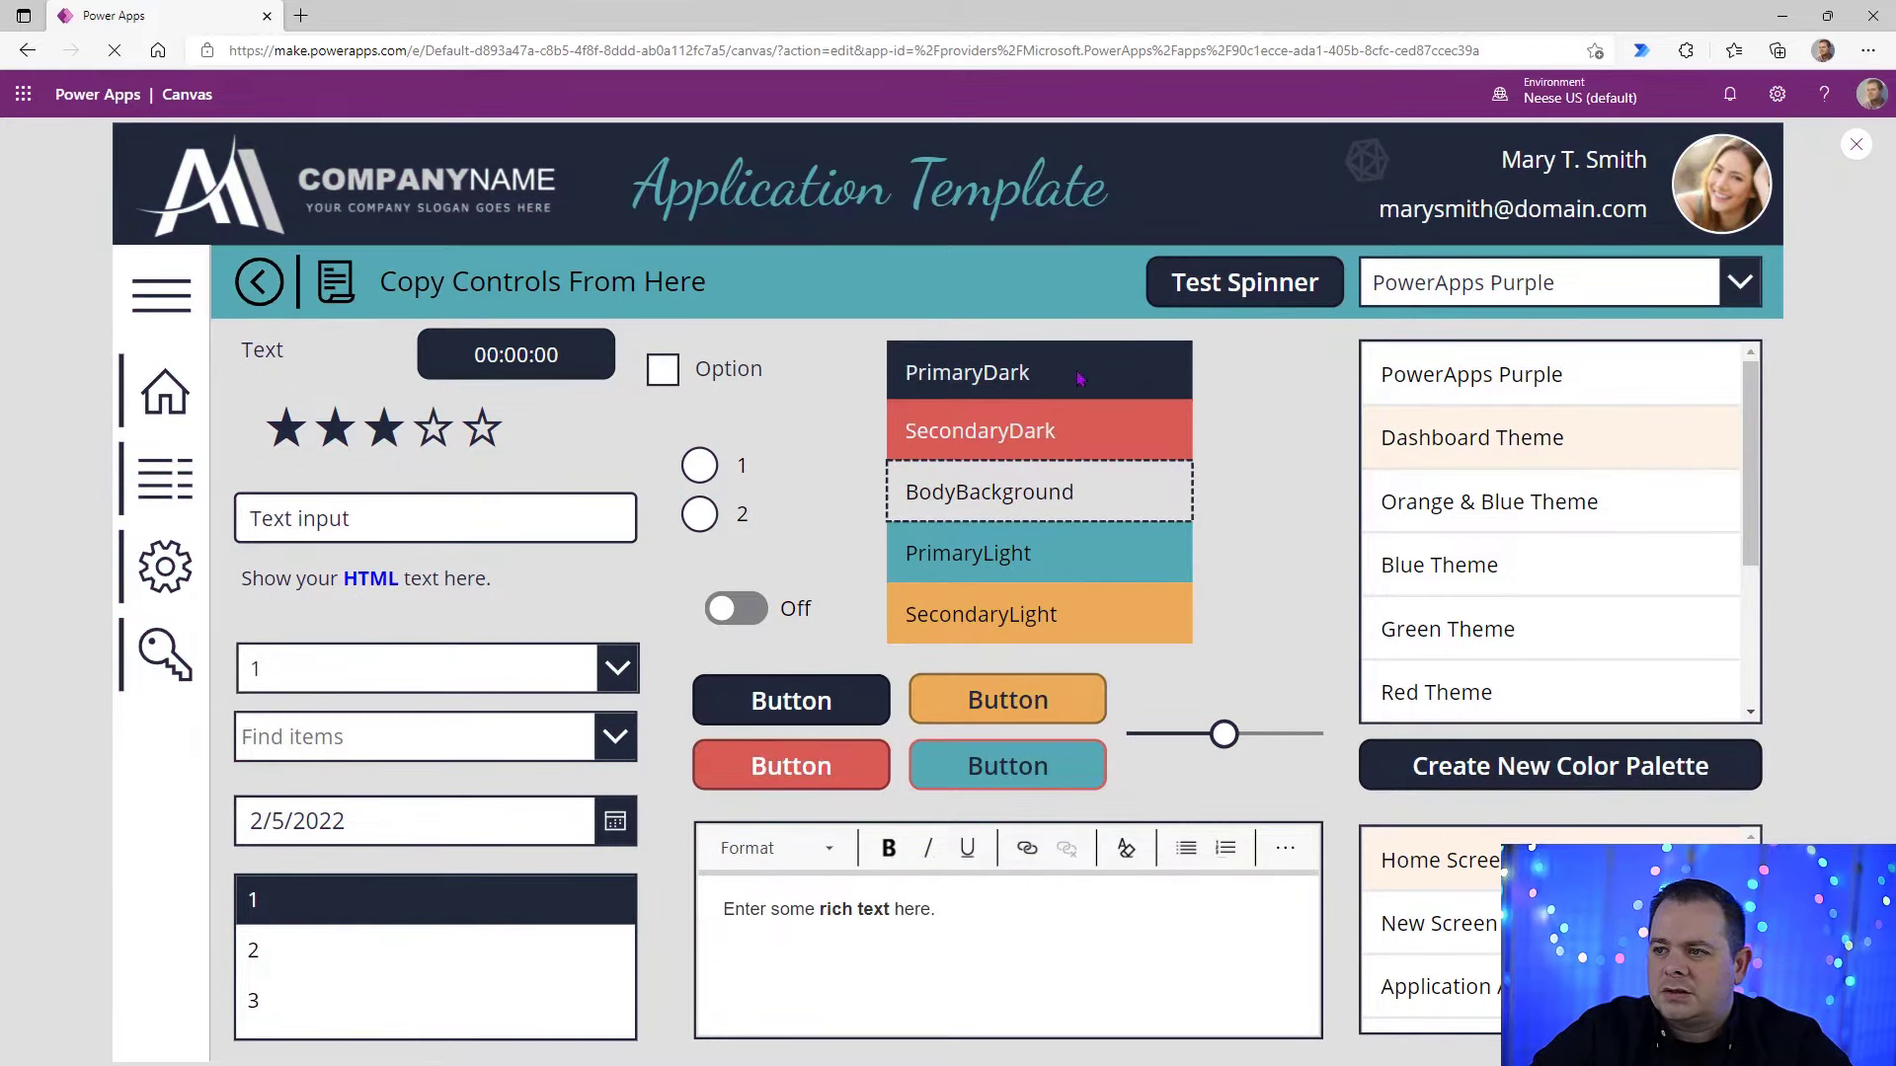
click(1607, 505)
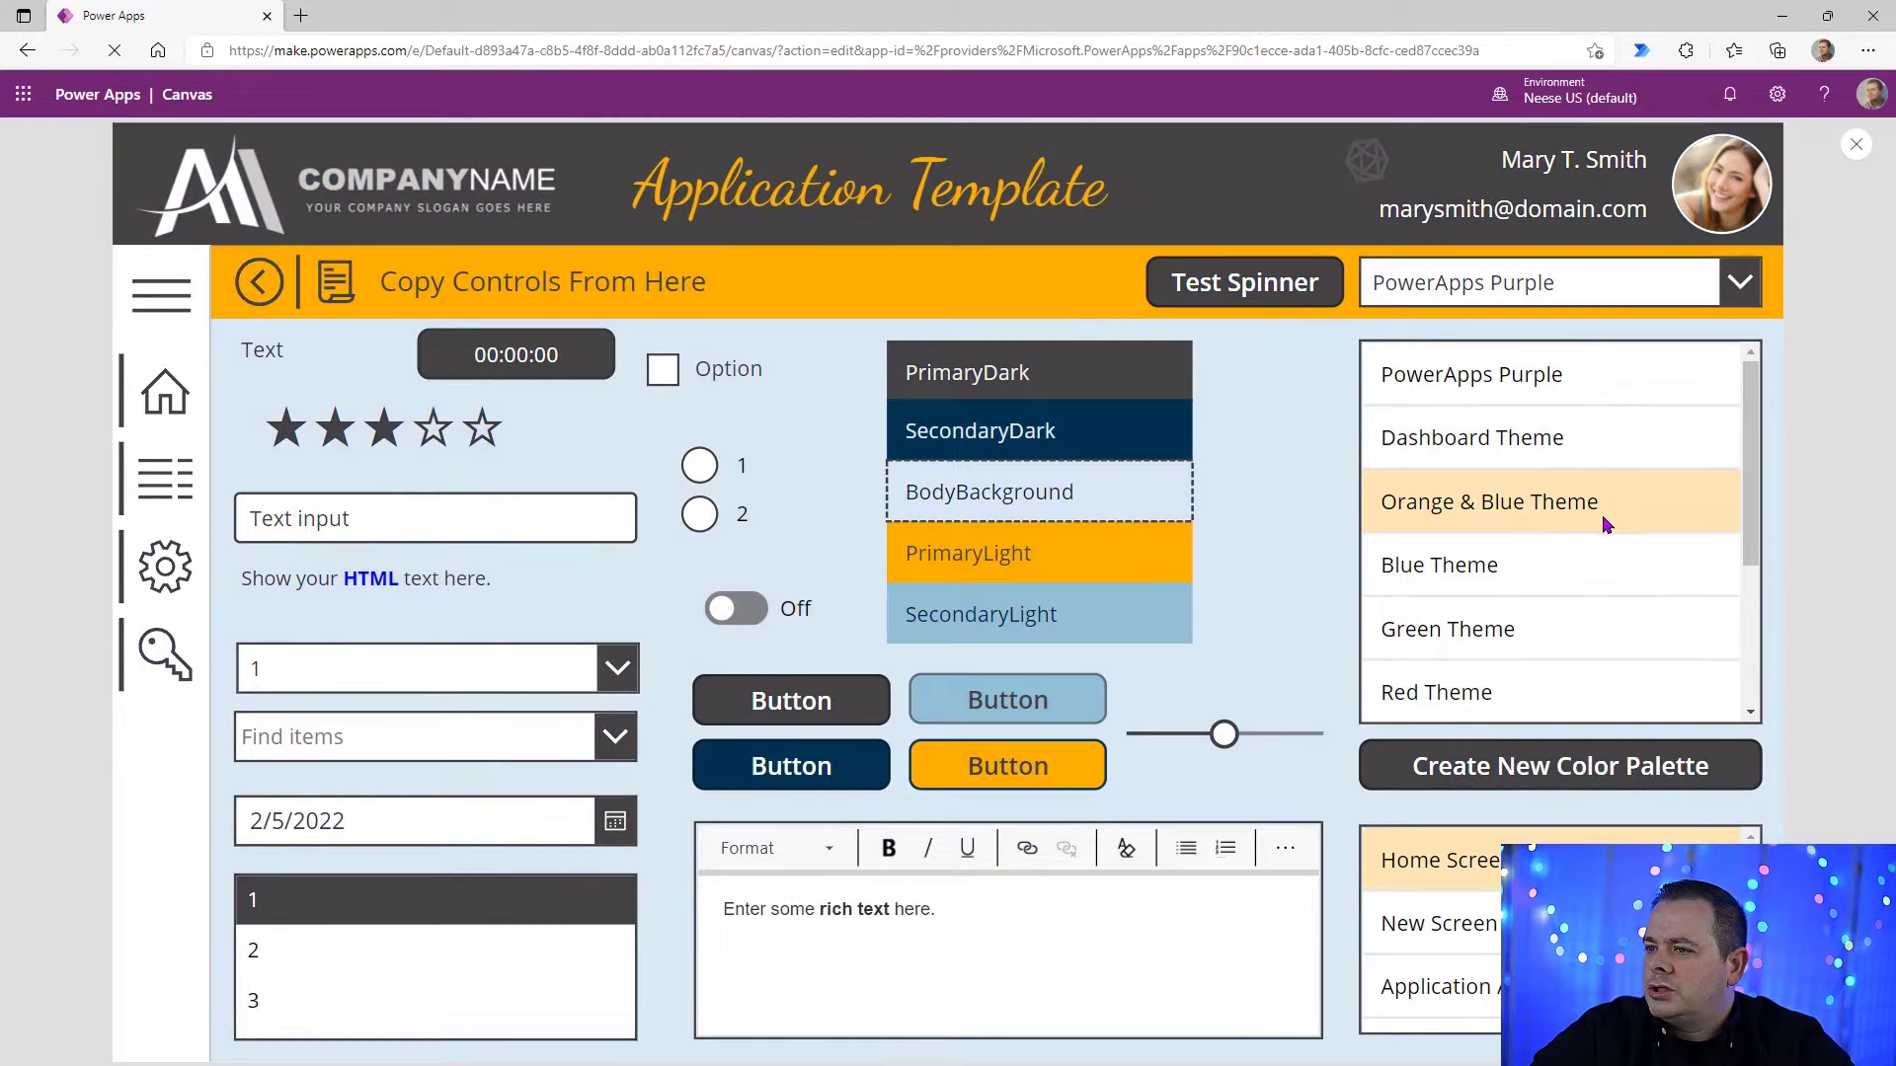
click(1594, 578)
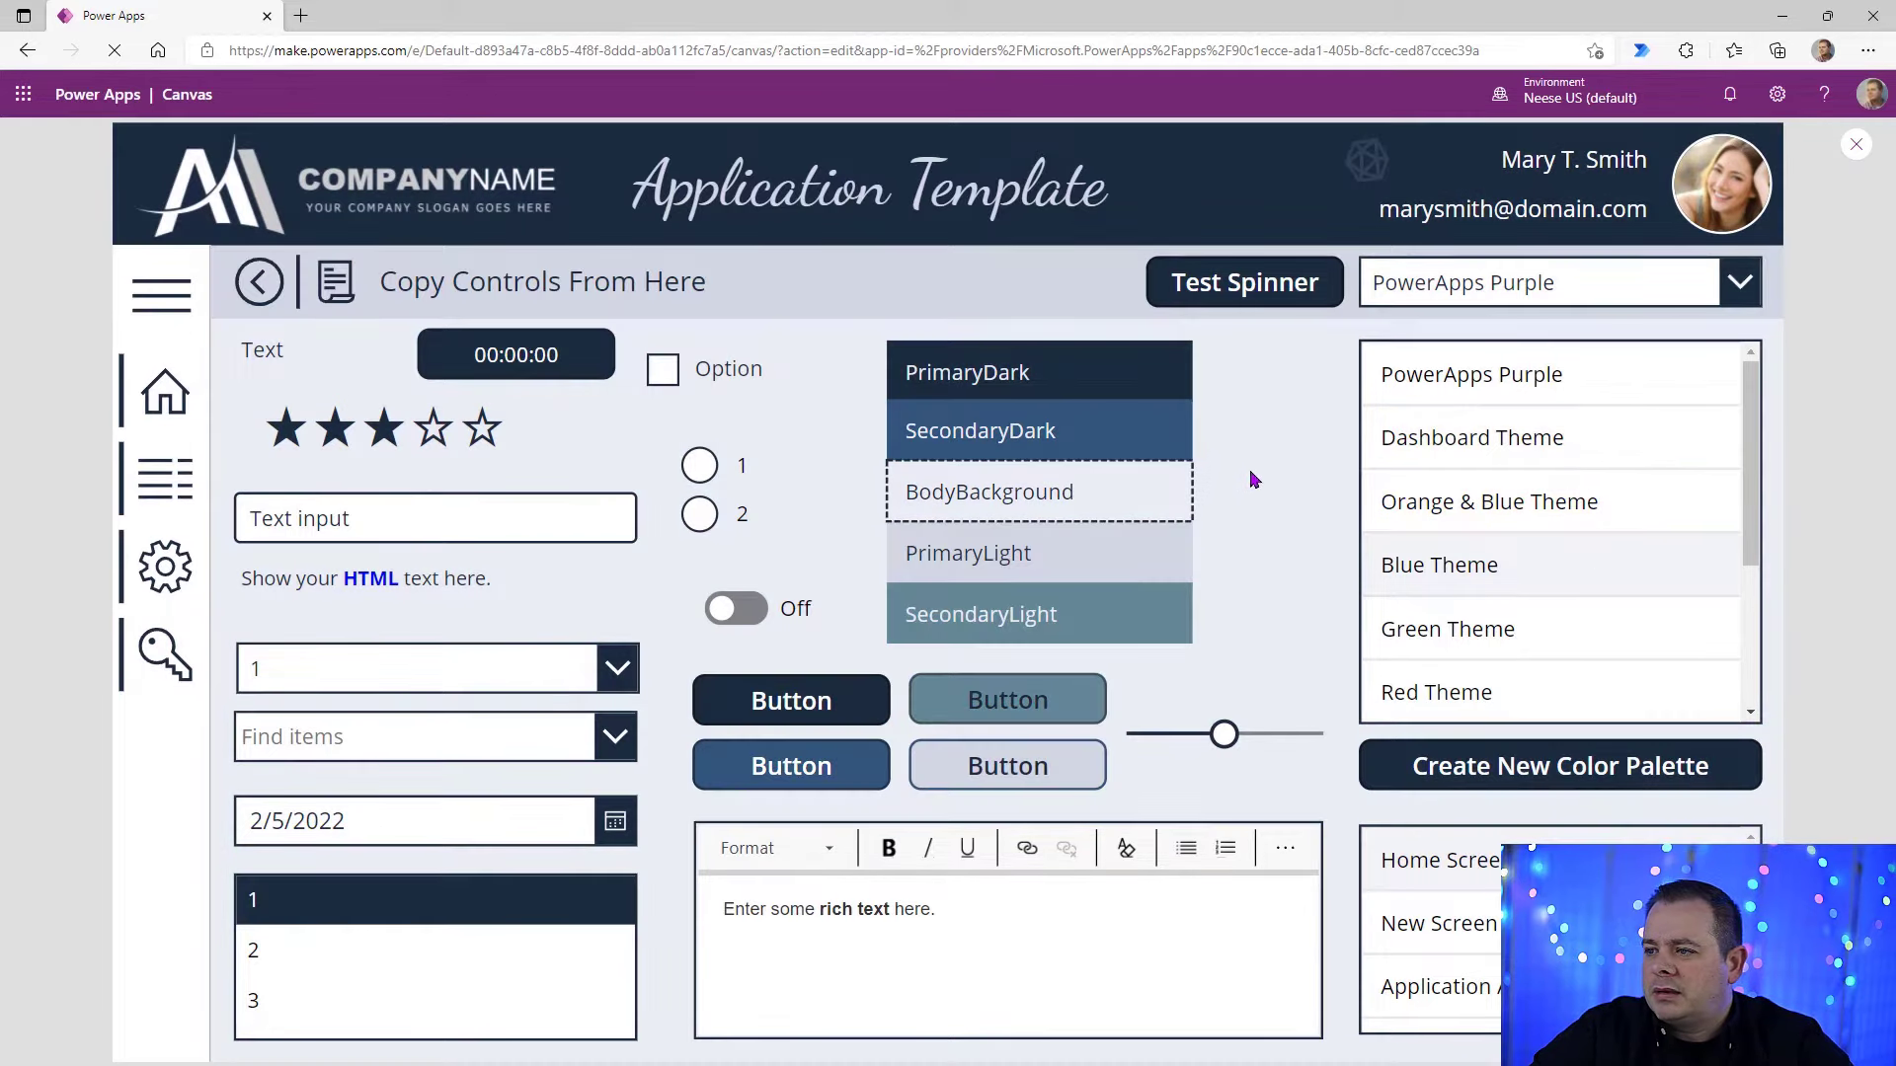
click(1627, 630)
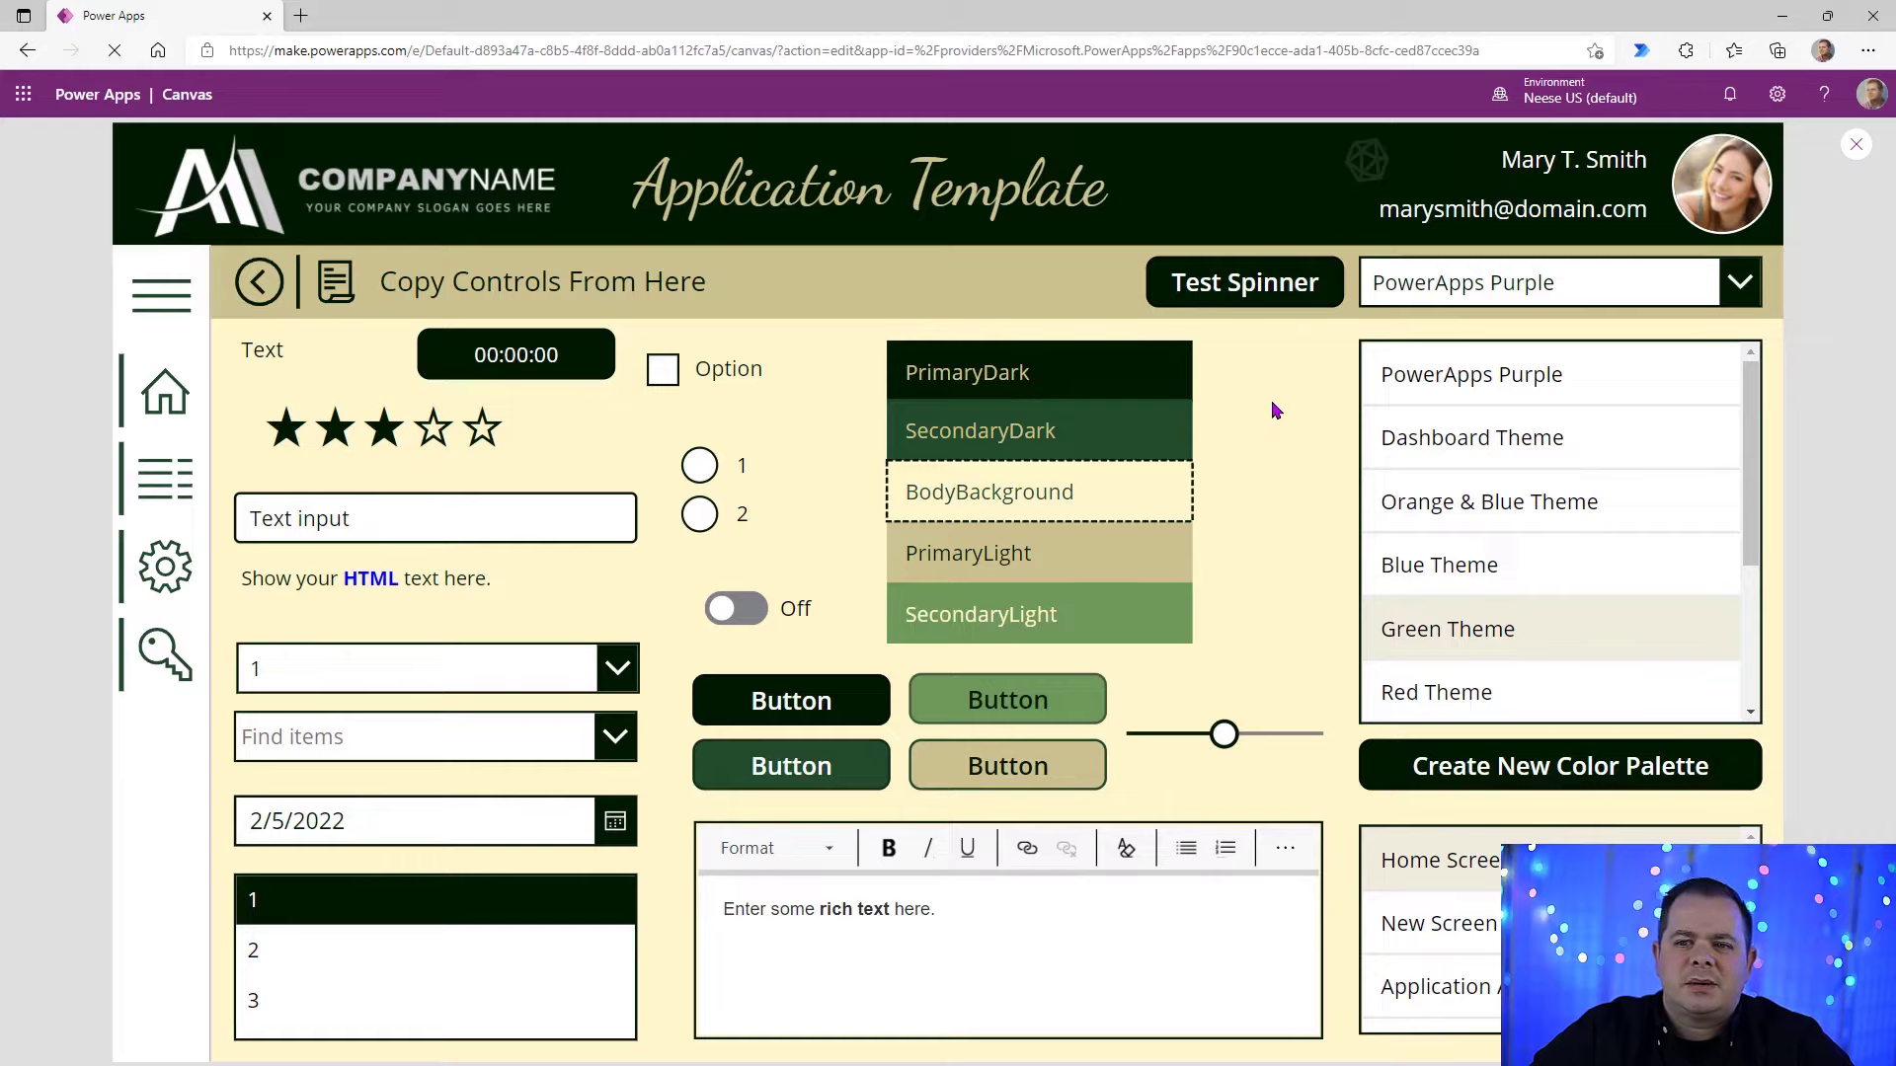
scroll(1459, 554, down, 2)
click(1459, 554)
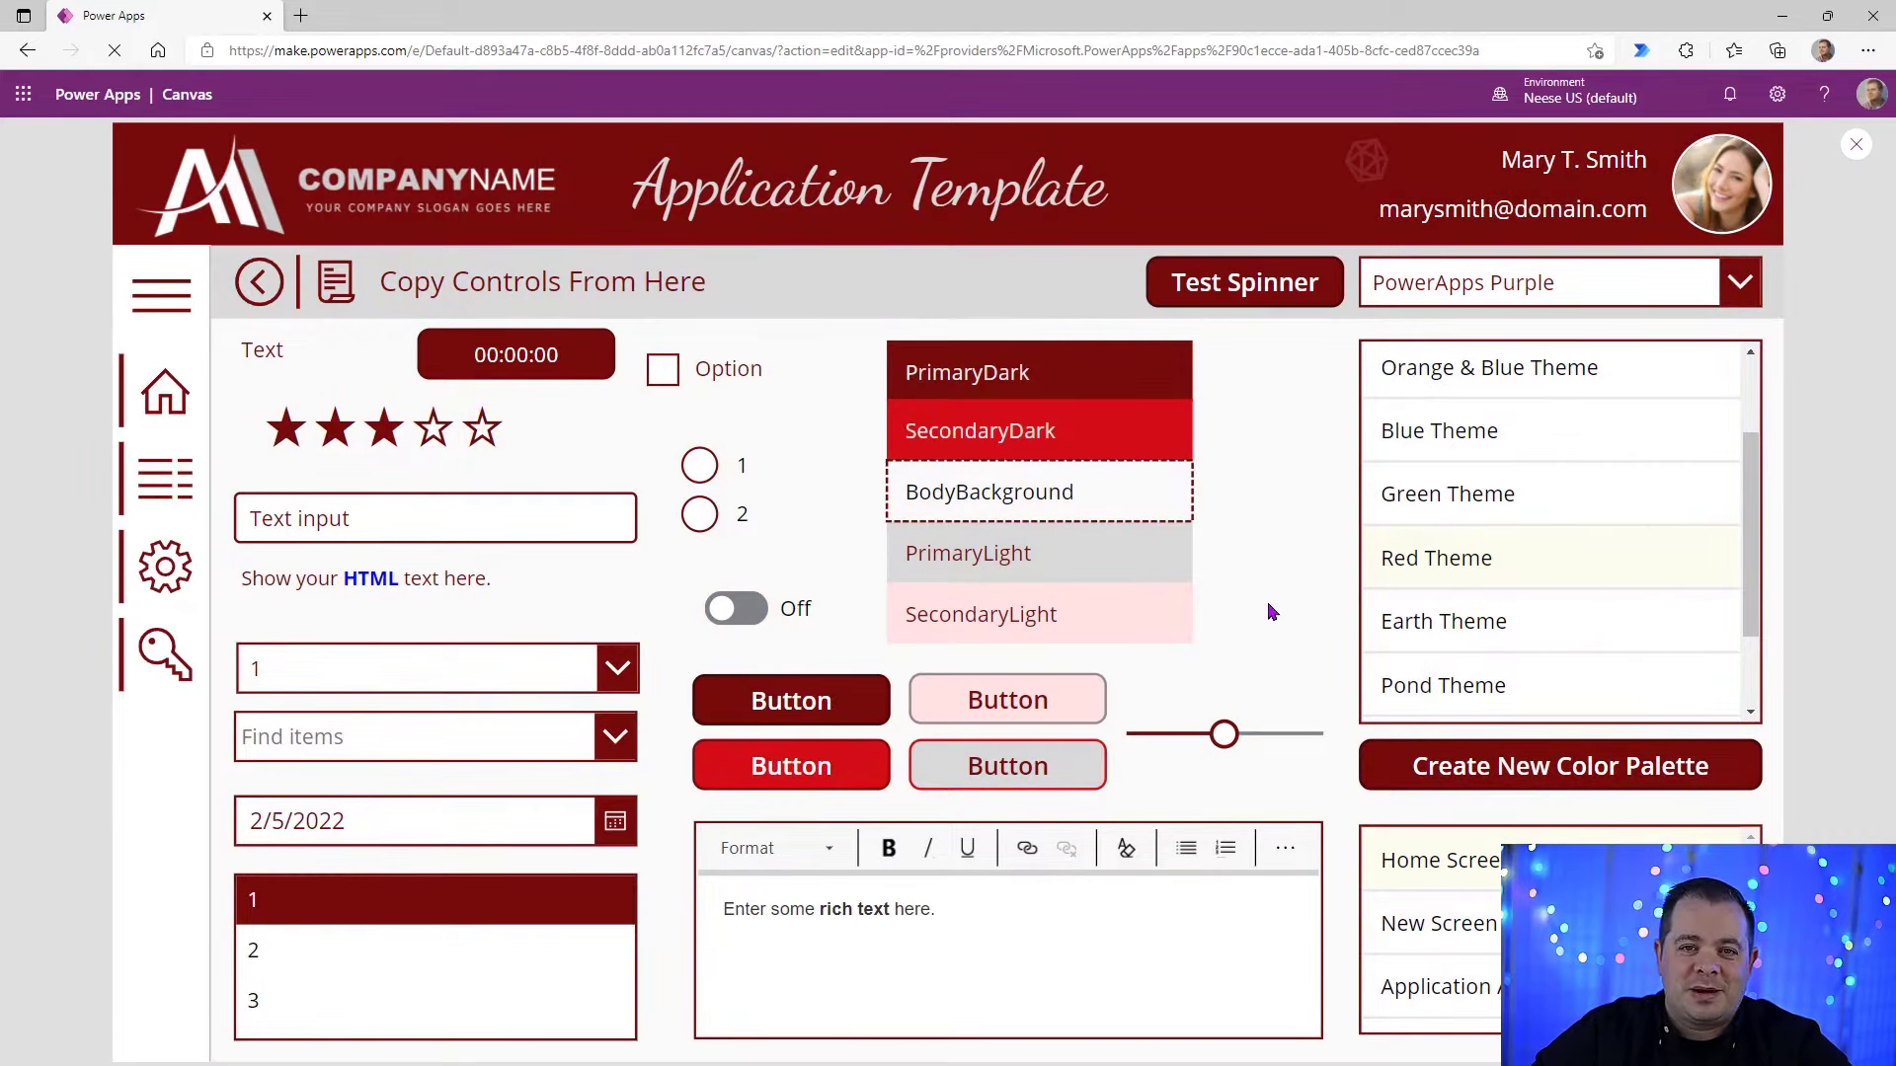
click(1477, 624)
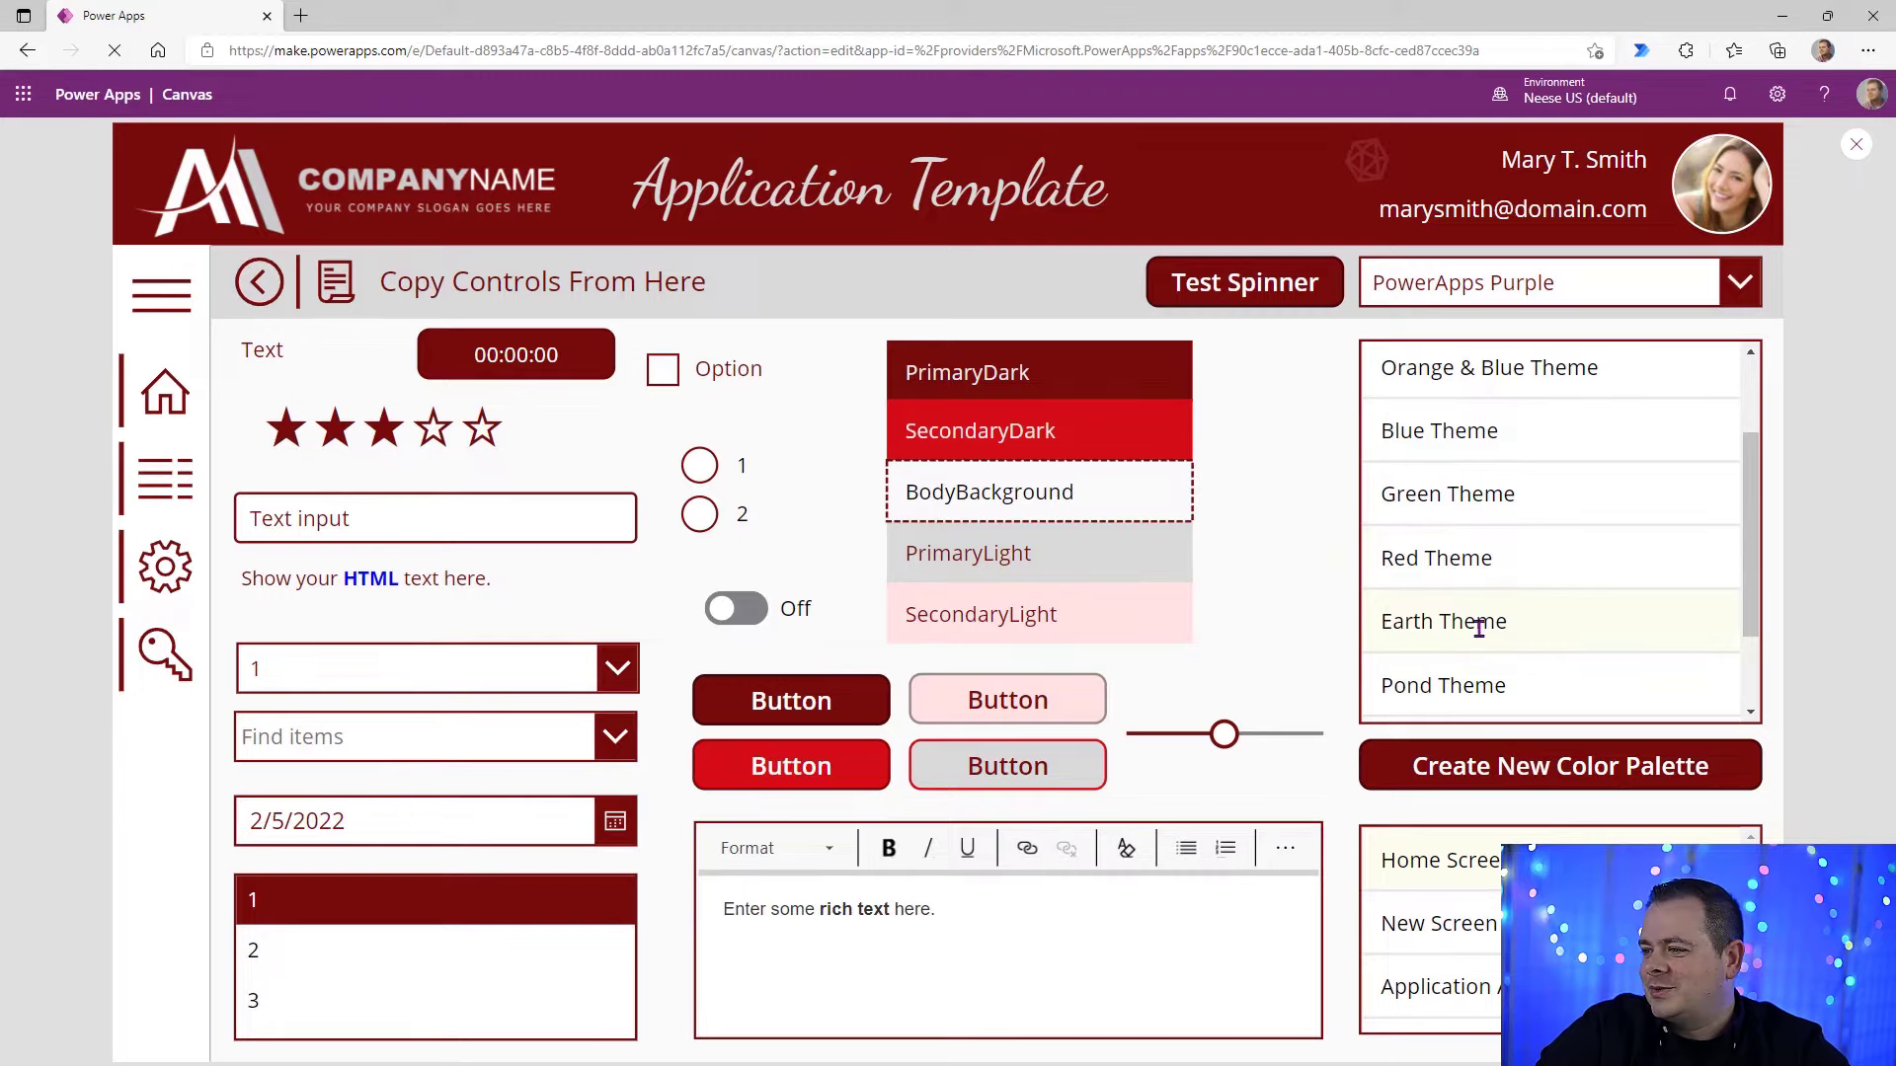
scroll(1511, 597, down, 2)
click(1550, 578)
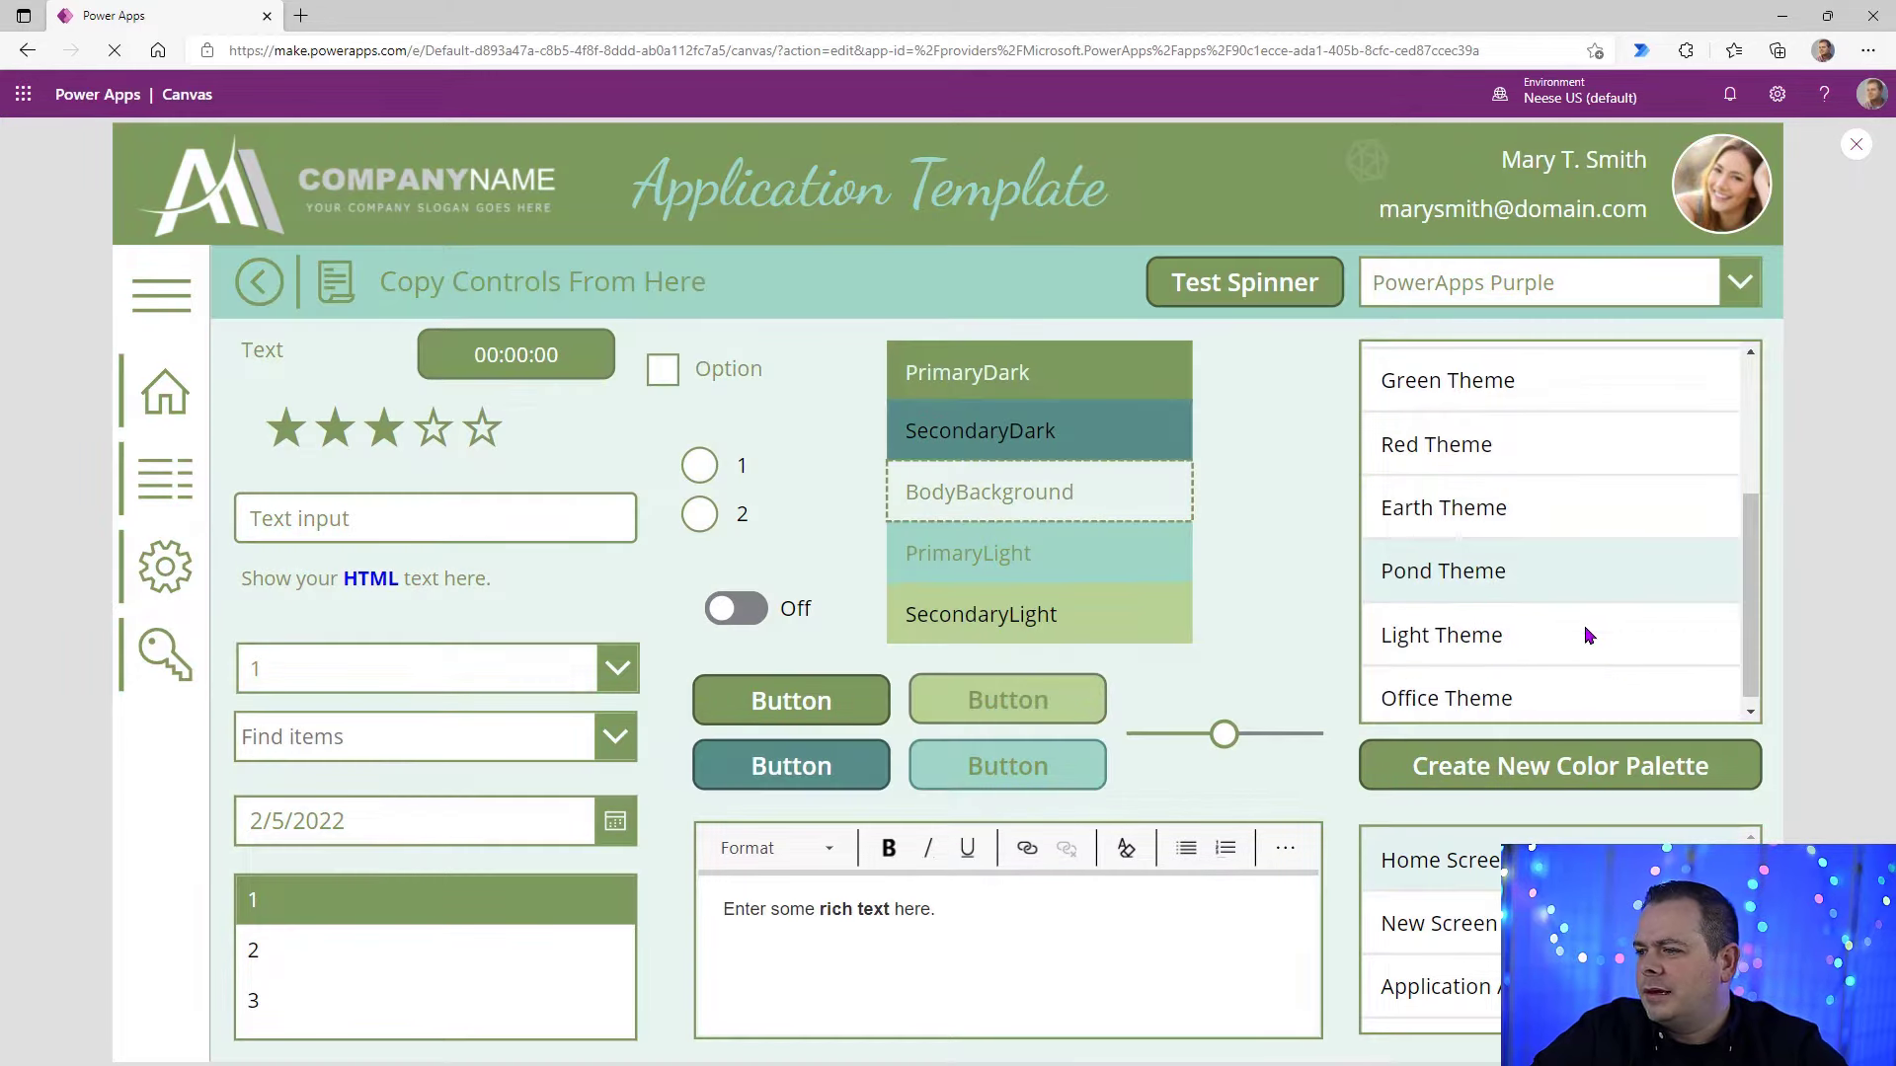
click(1586, 633)
scroll(1602, 638, down, 1)
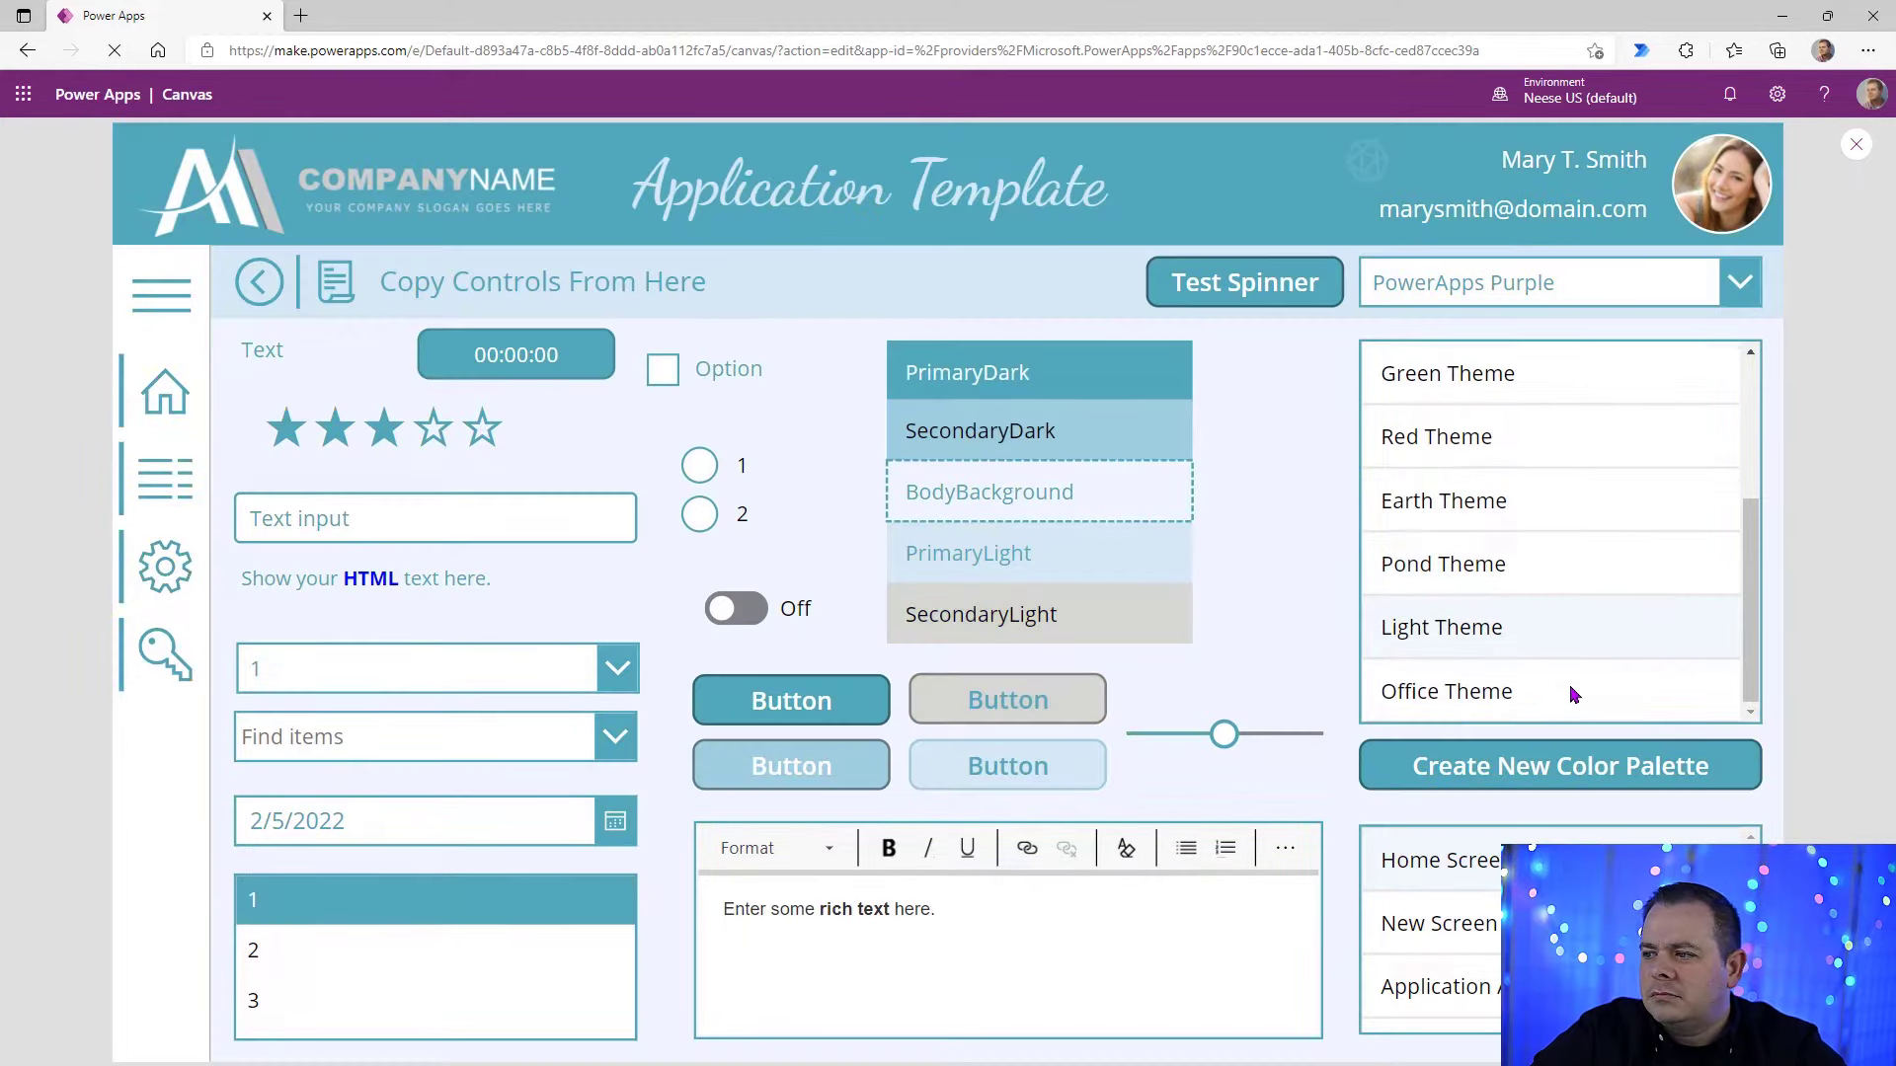
click(1570, 691)
Step: Apply the Green Theme and examine its PrimaryLight and SecondaryLight colors
click(1613, 632)
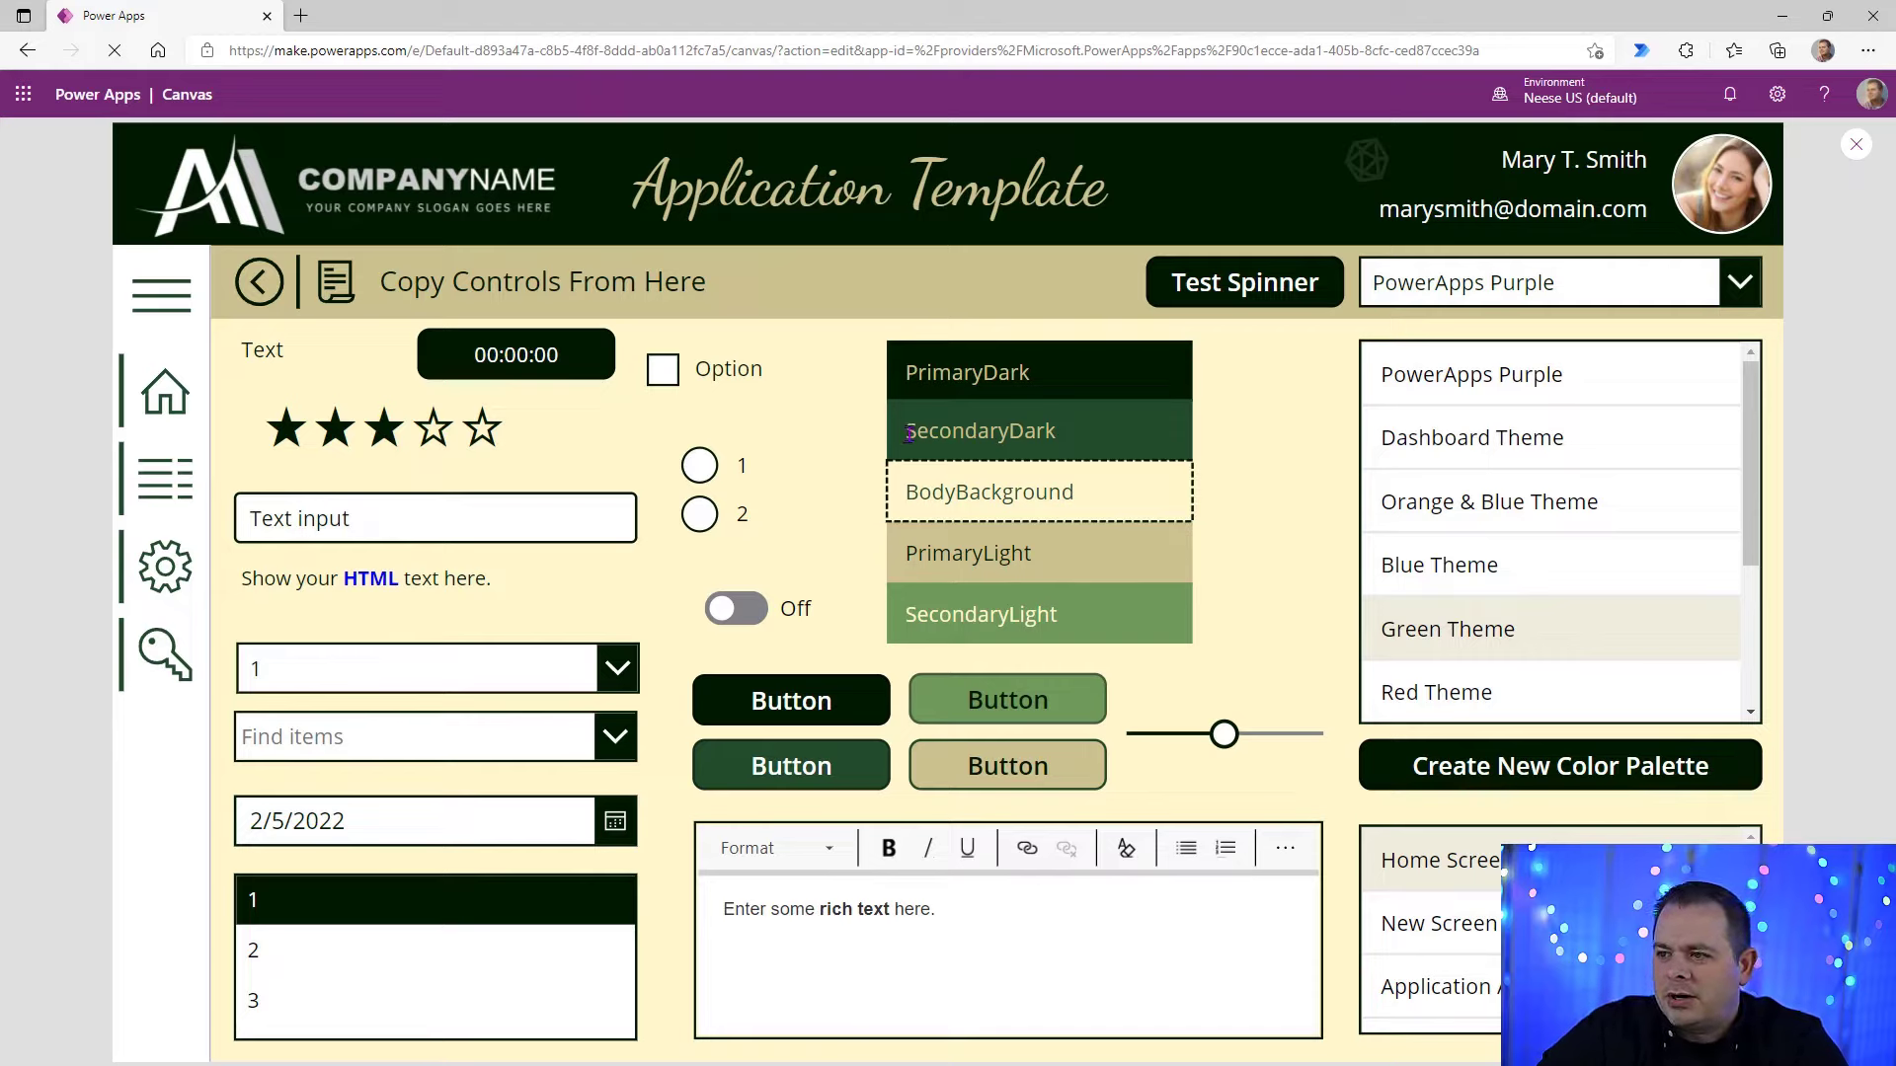
drag(946, 555, 1043, 561)
drag(918, 616, 1076, 626)
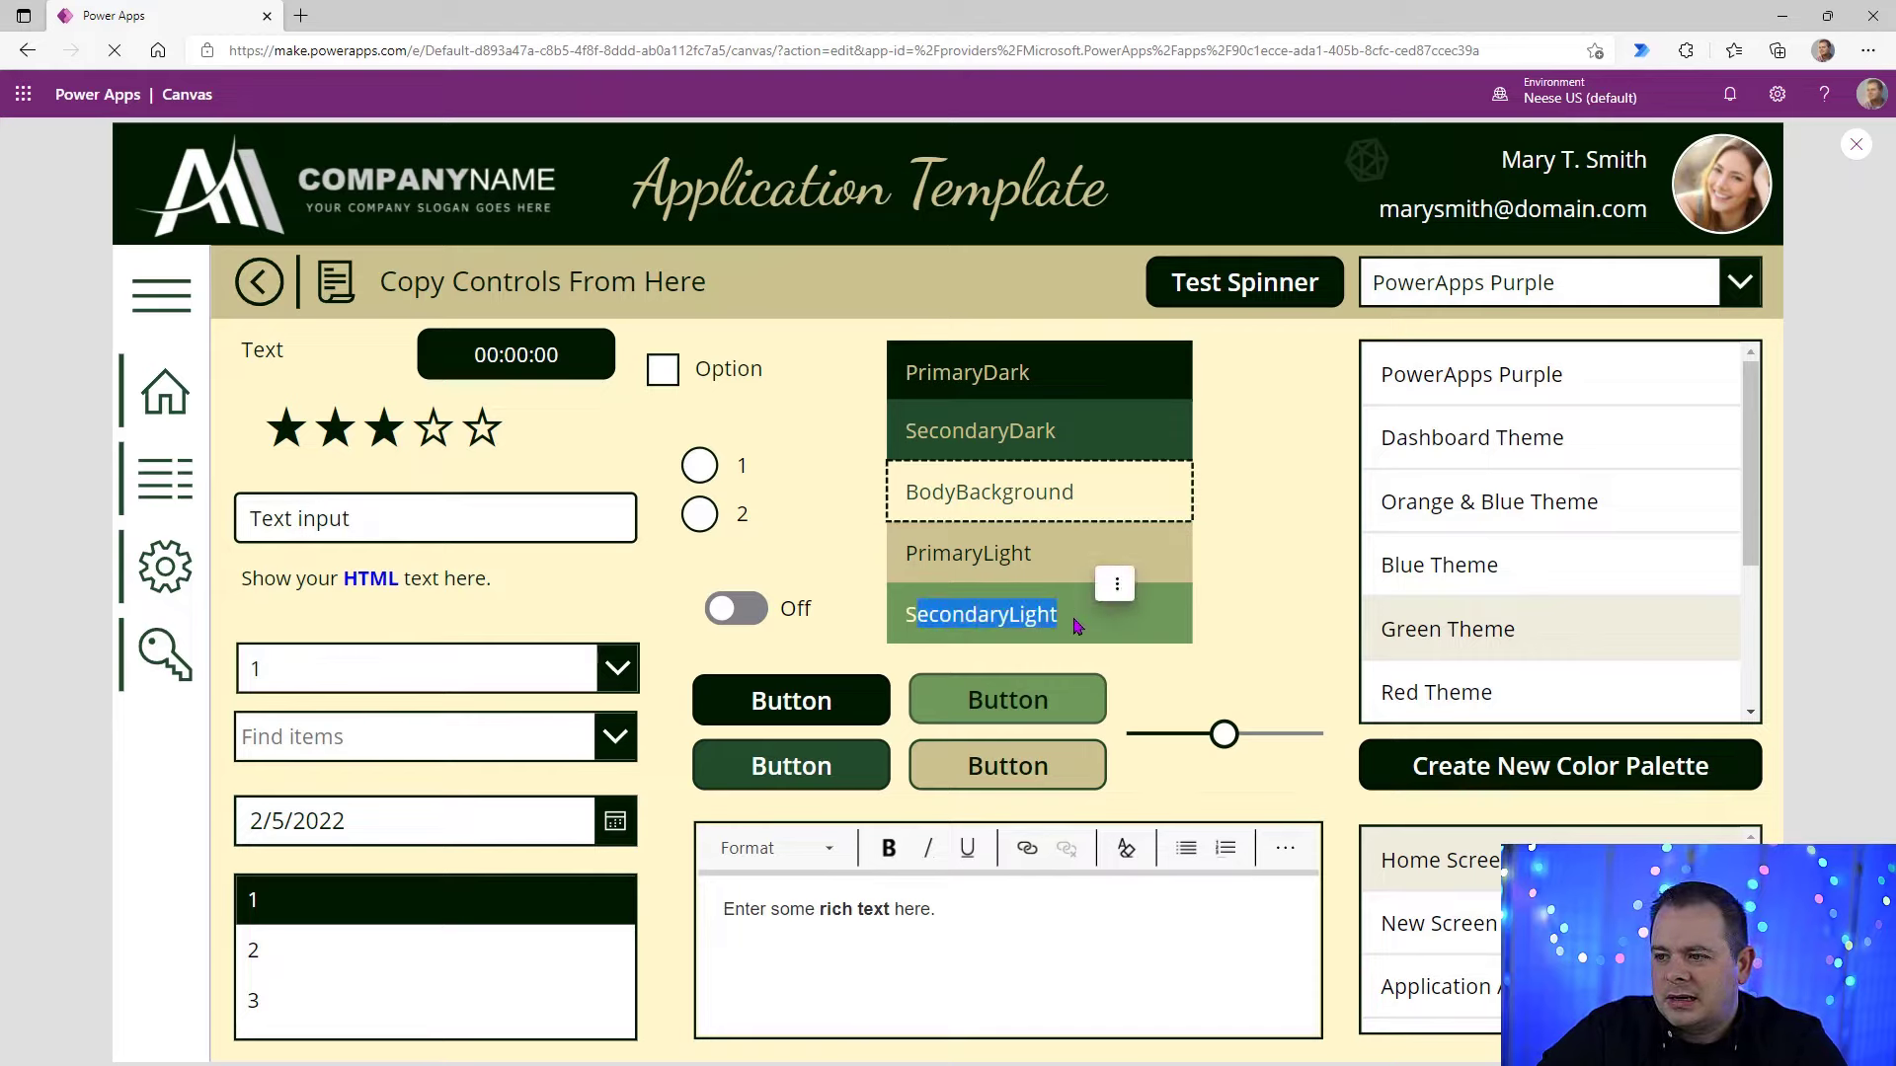
click(1117, 583)
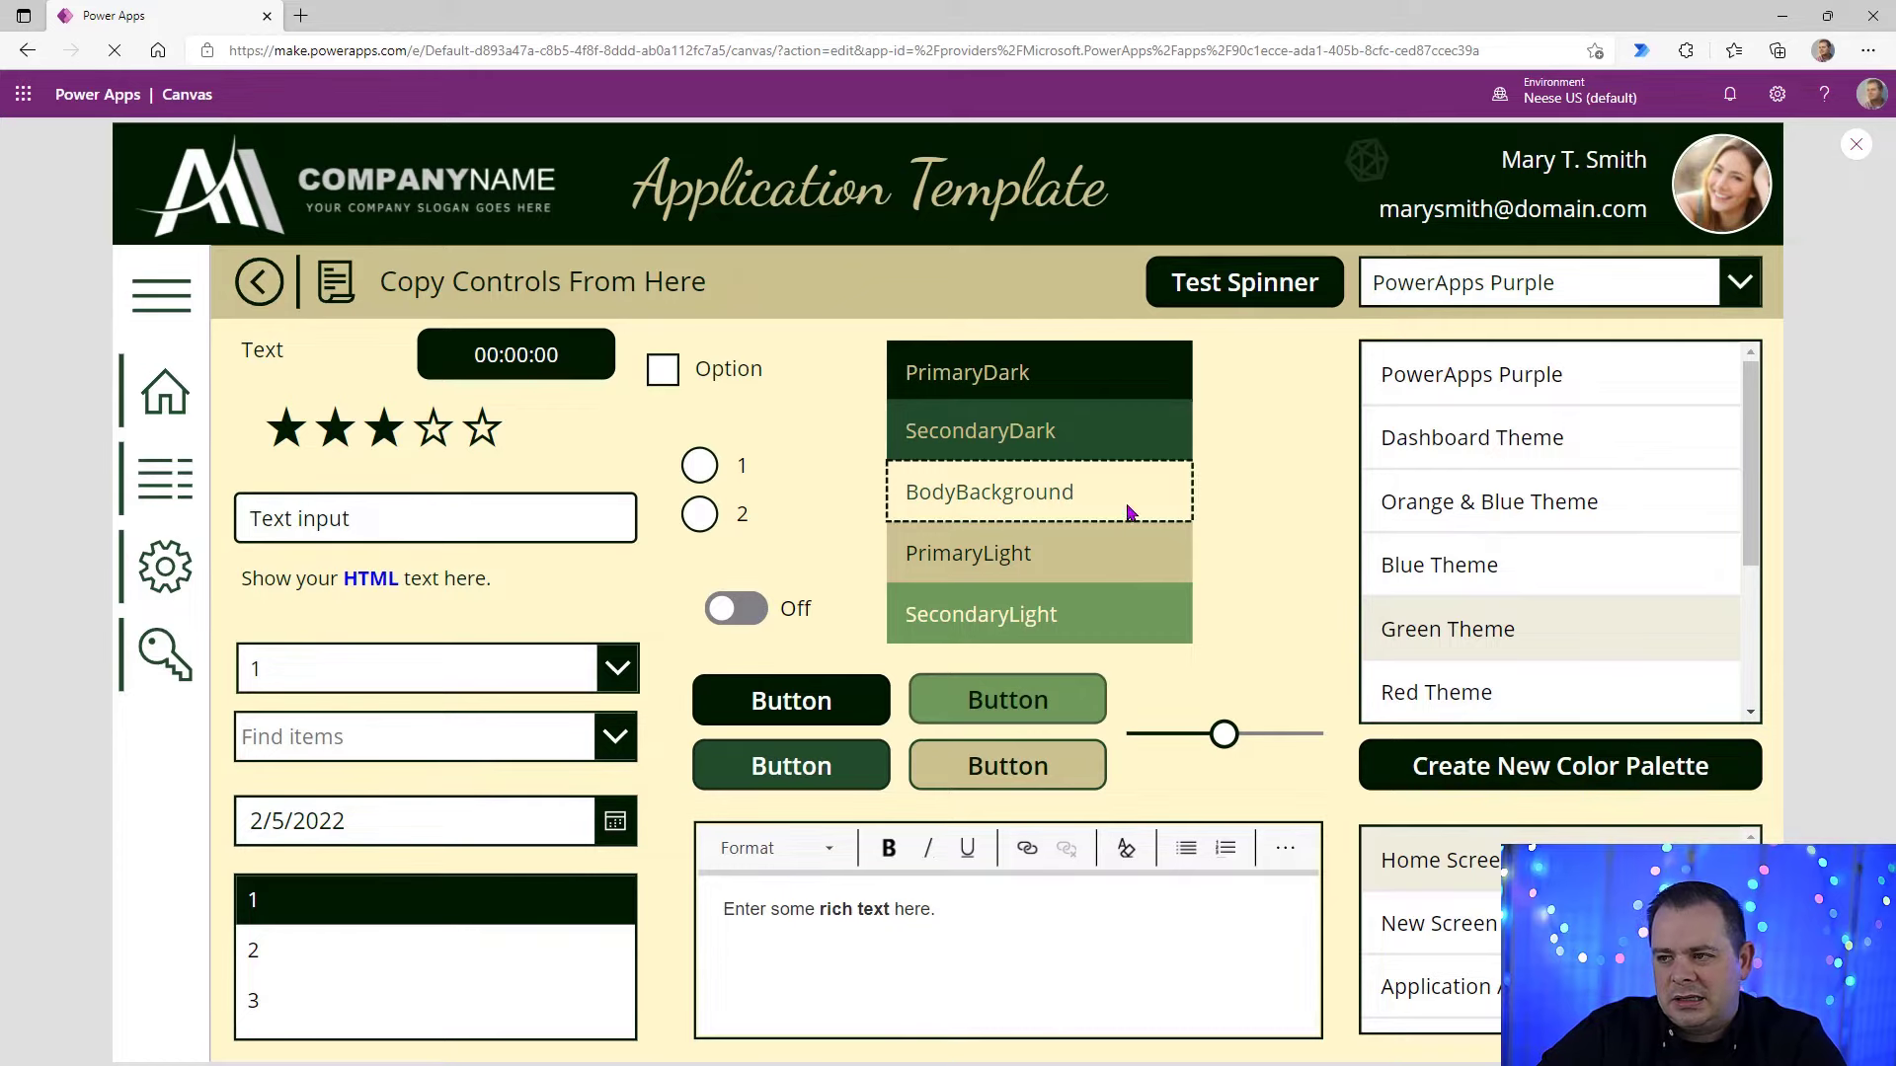
Step: Leave the preview and examine the Fill formula of the PrimaryDark rectangle
click(1855, 145)
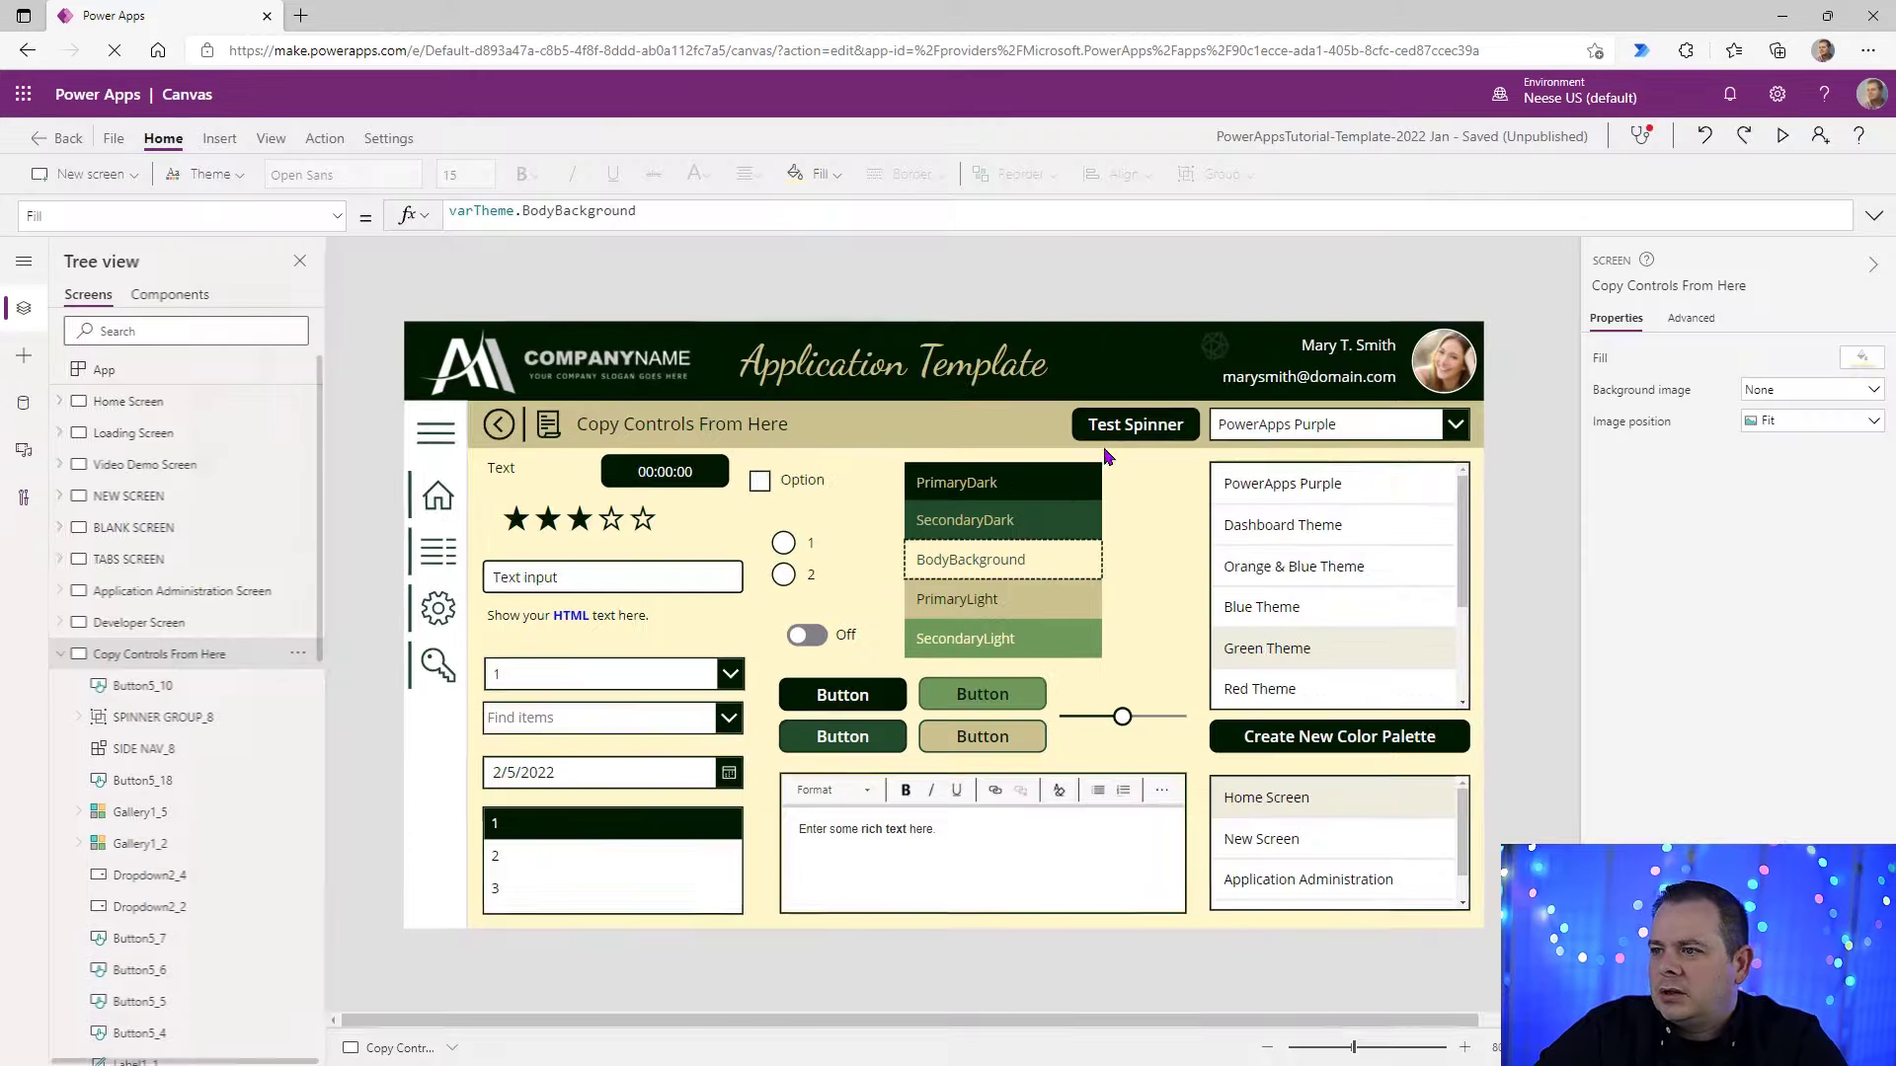
click(1086, 490)
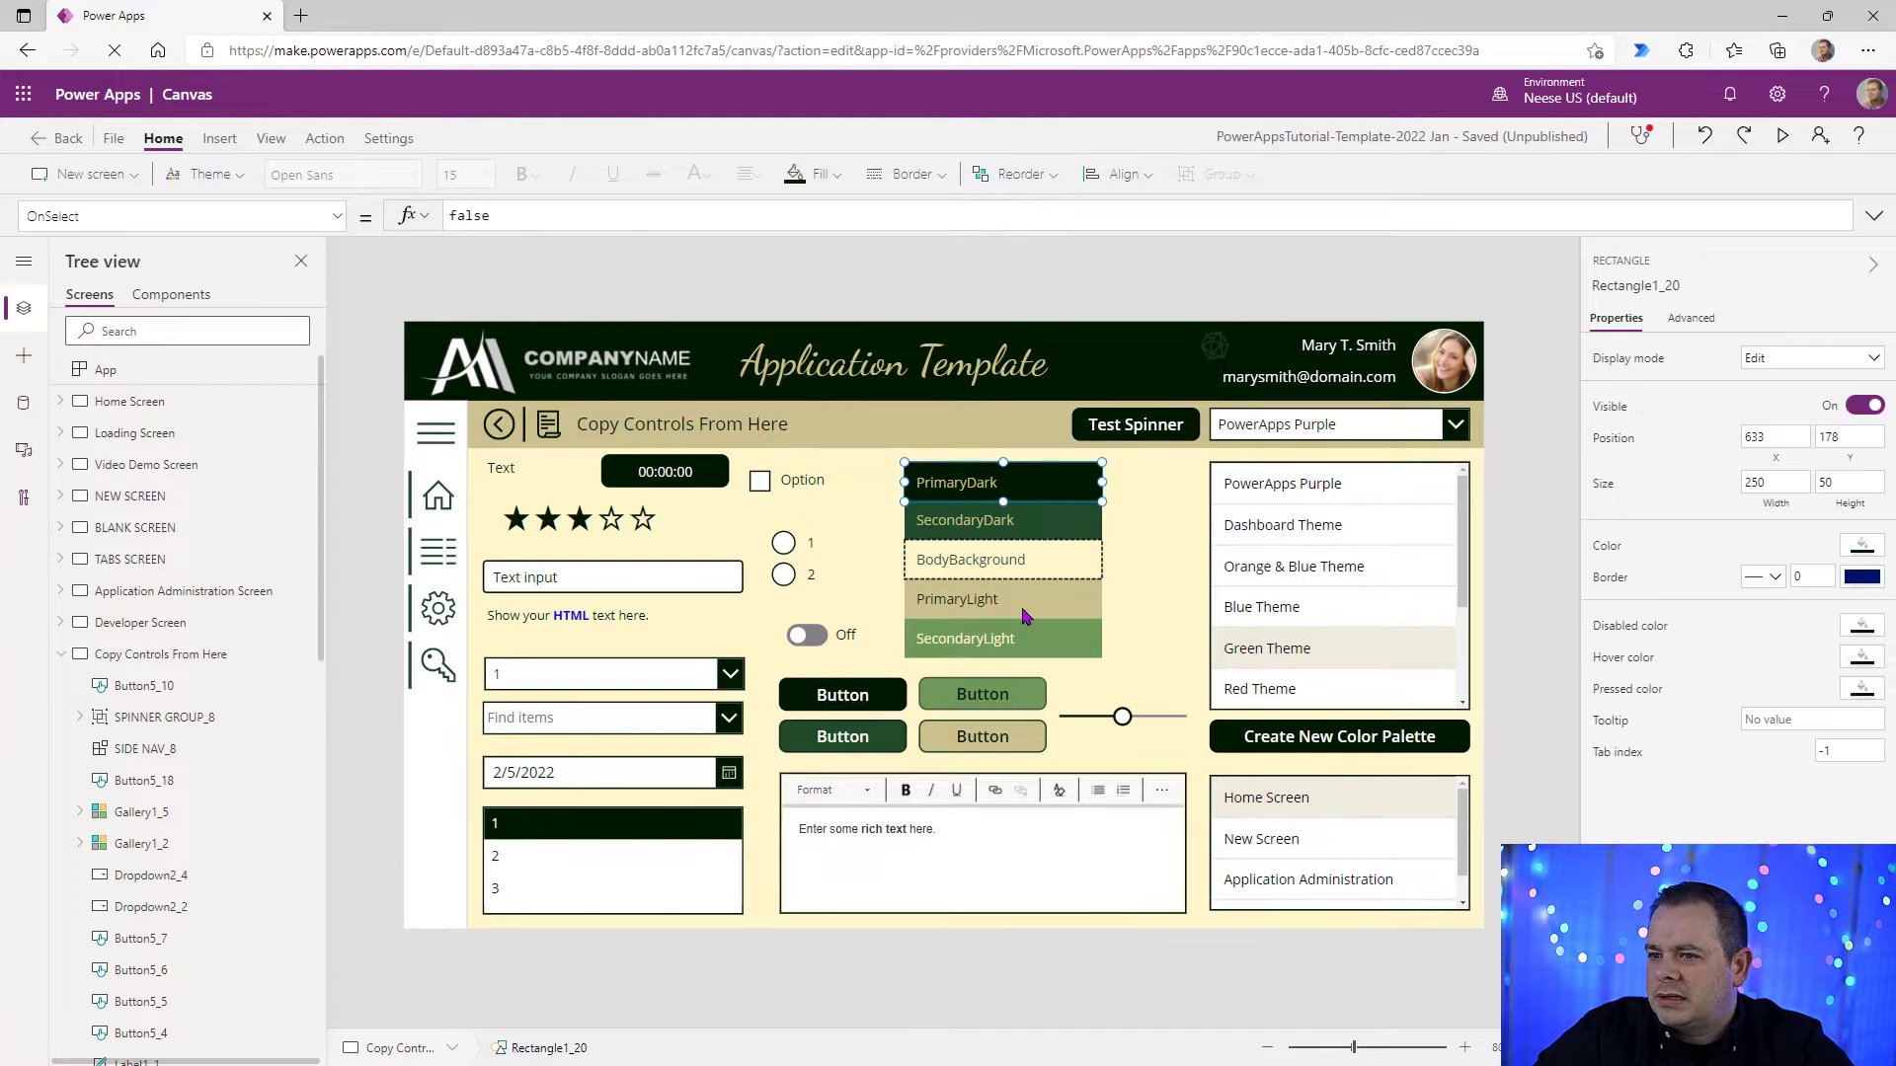
click(1610, 549)
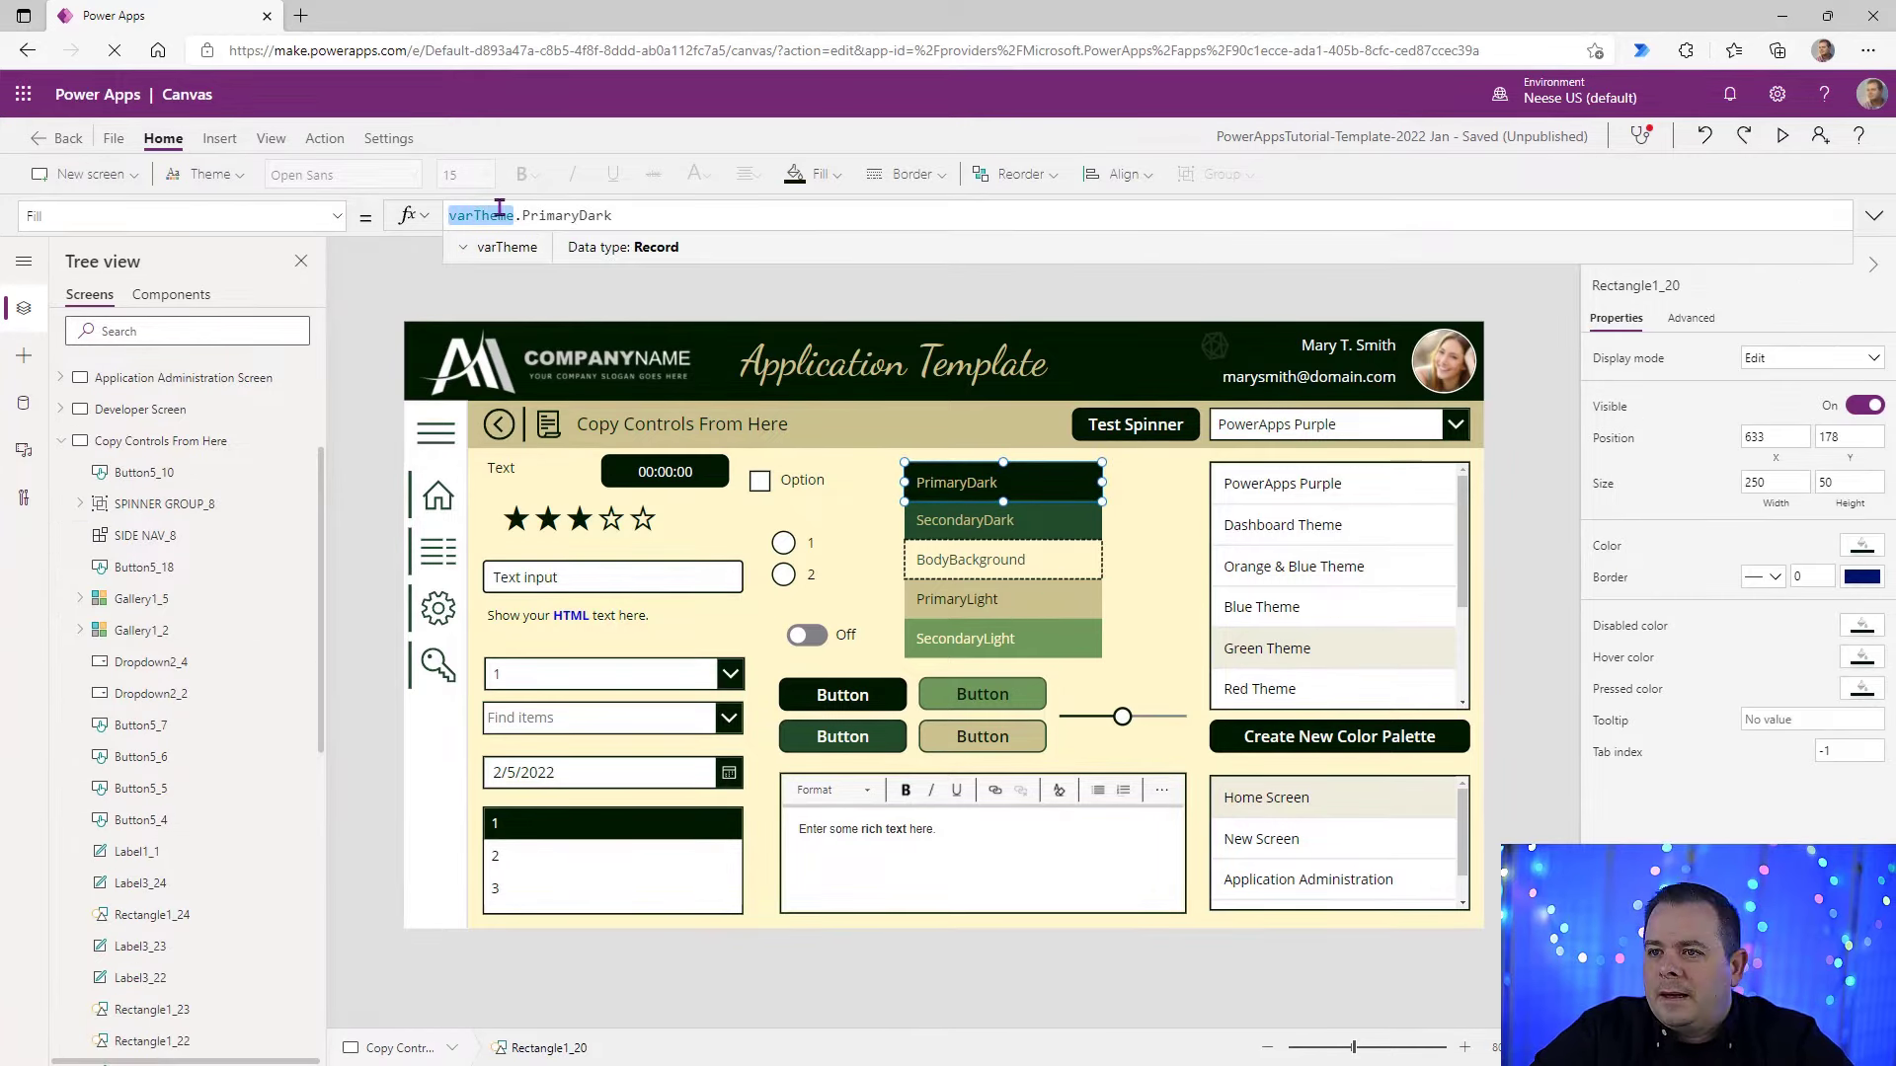
double_click(568, 214)
click(967, 287)
Step: Examine the Color formula of the PrimaryDark text label, including the theme property name it references
click(955, 484)
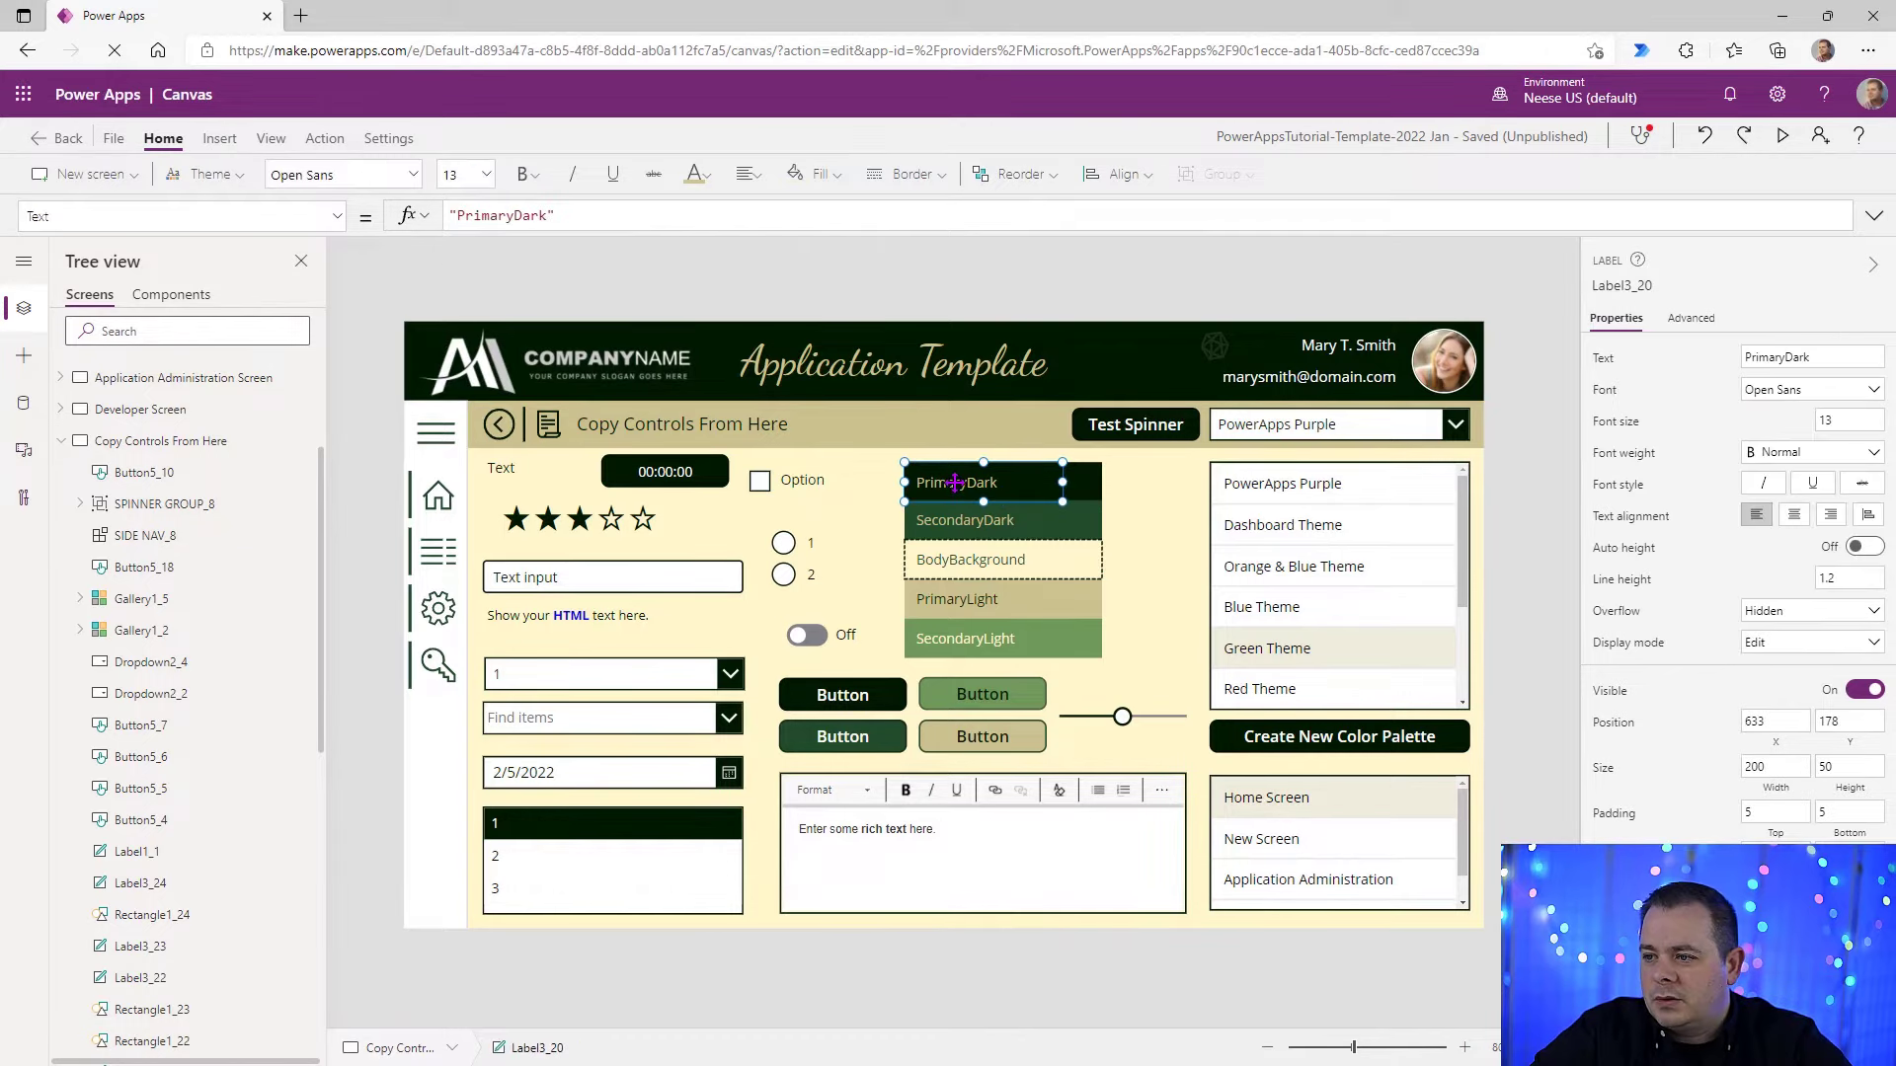
click(1609, 904)
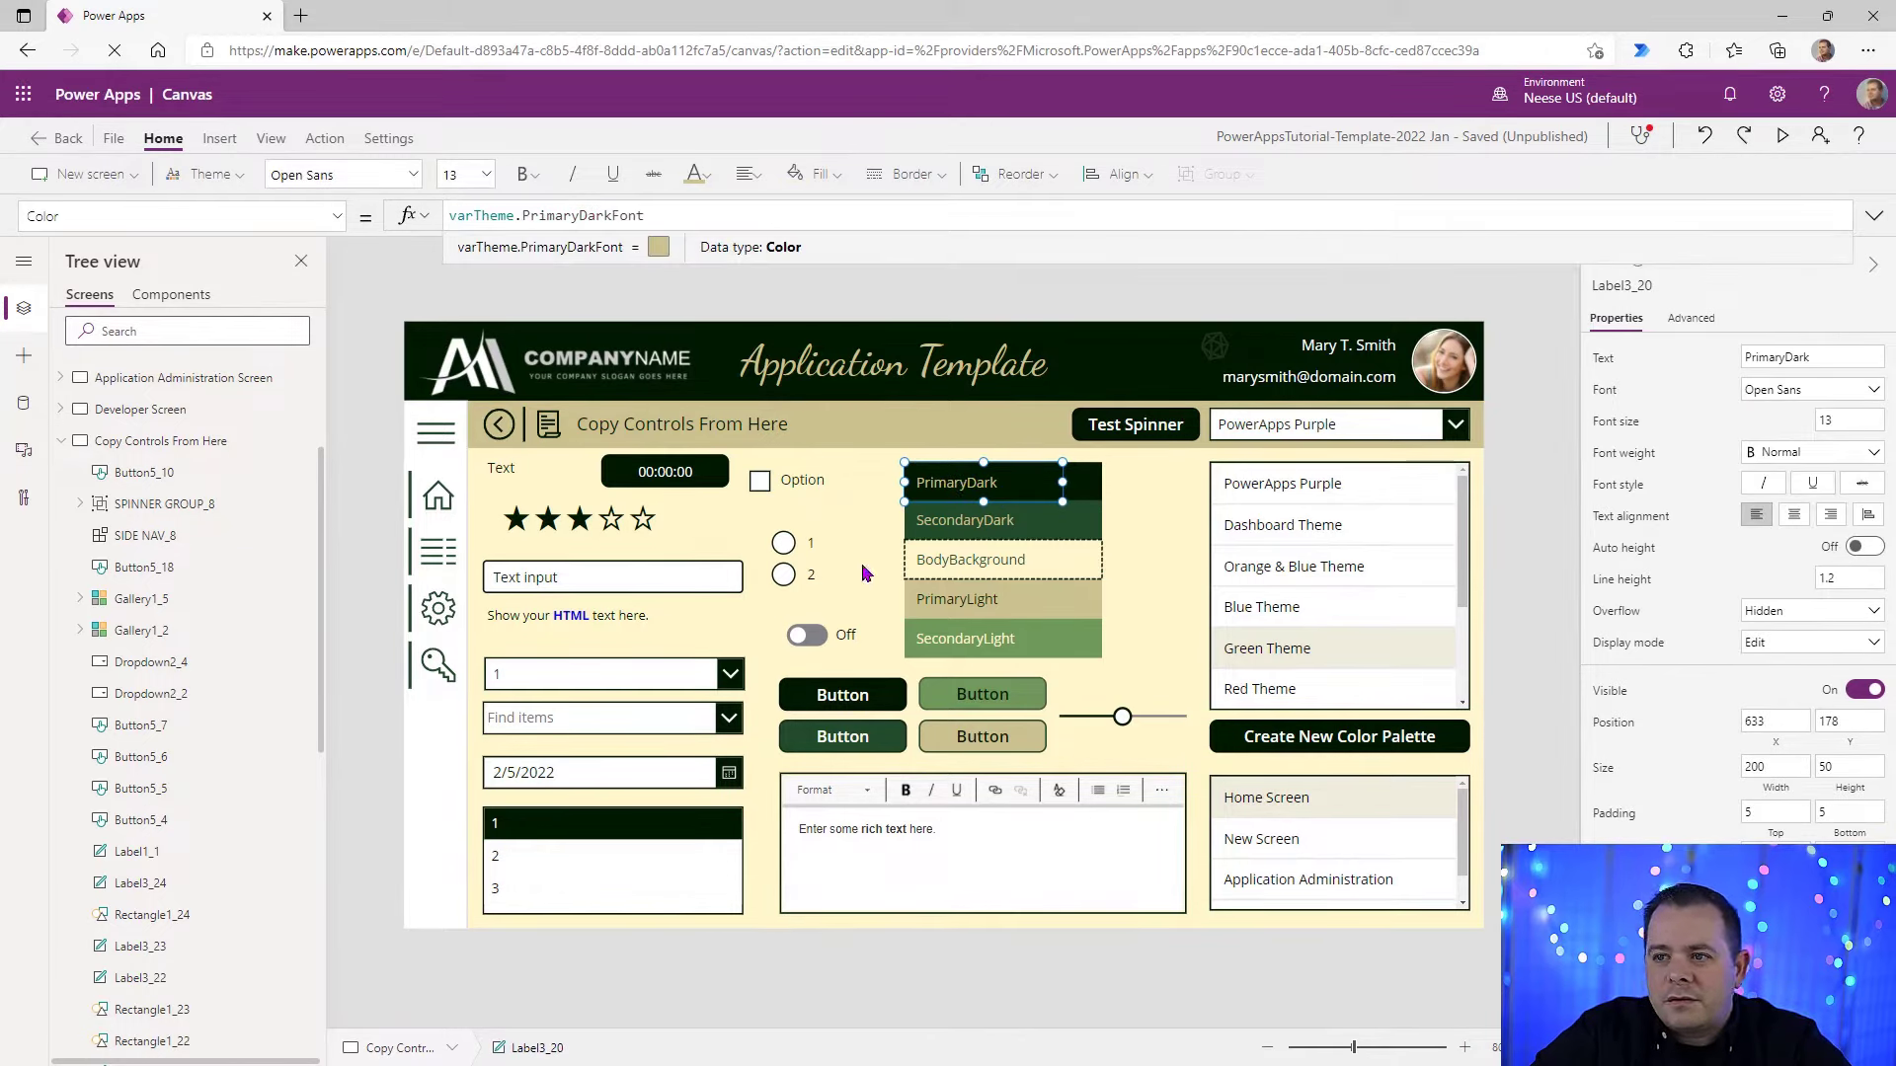
drag(612, 216, 522, 217)
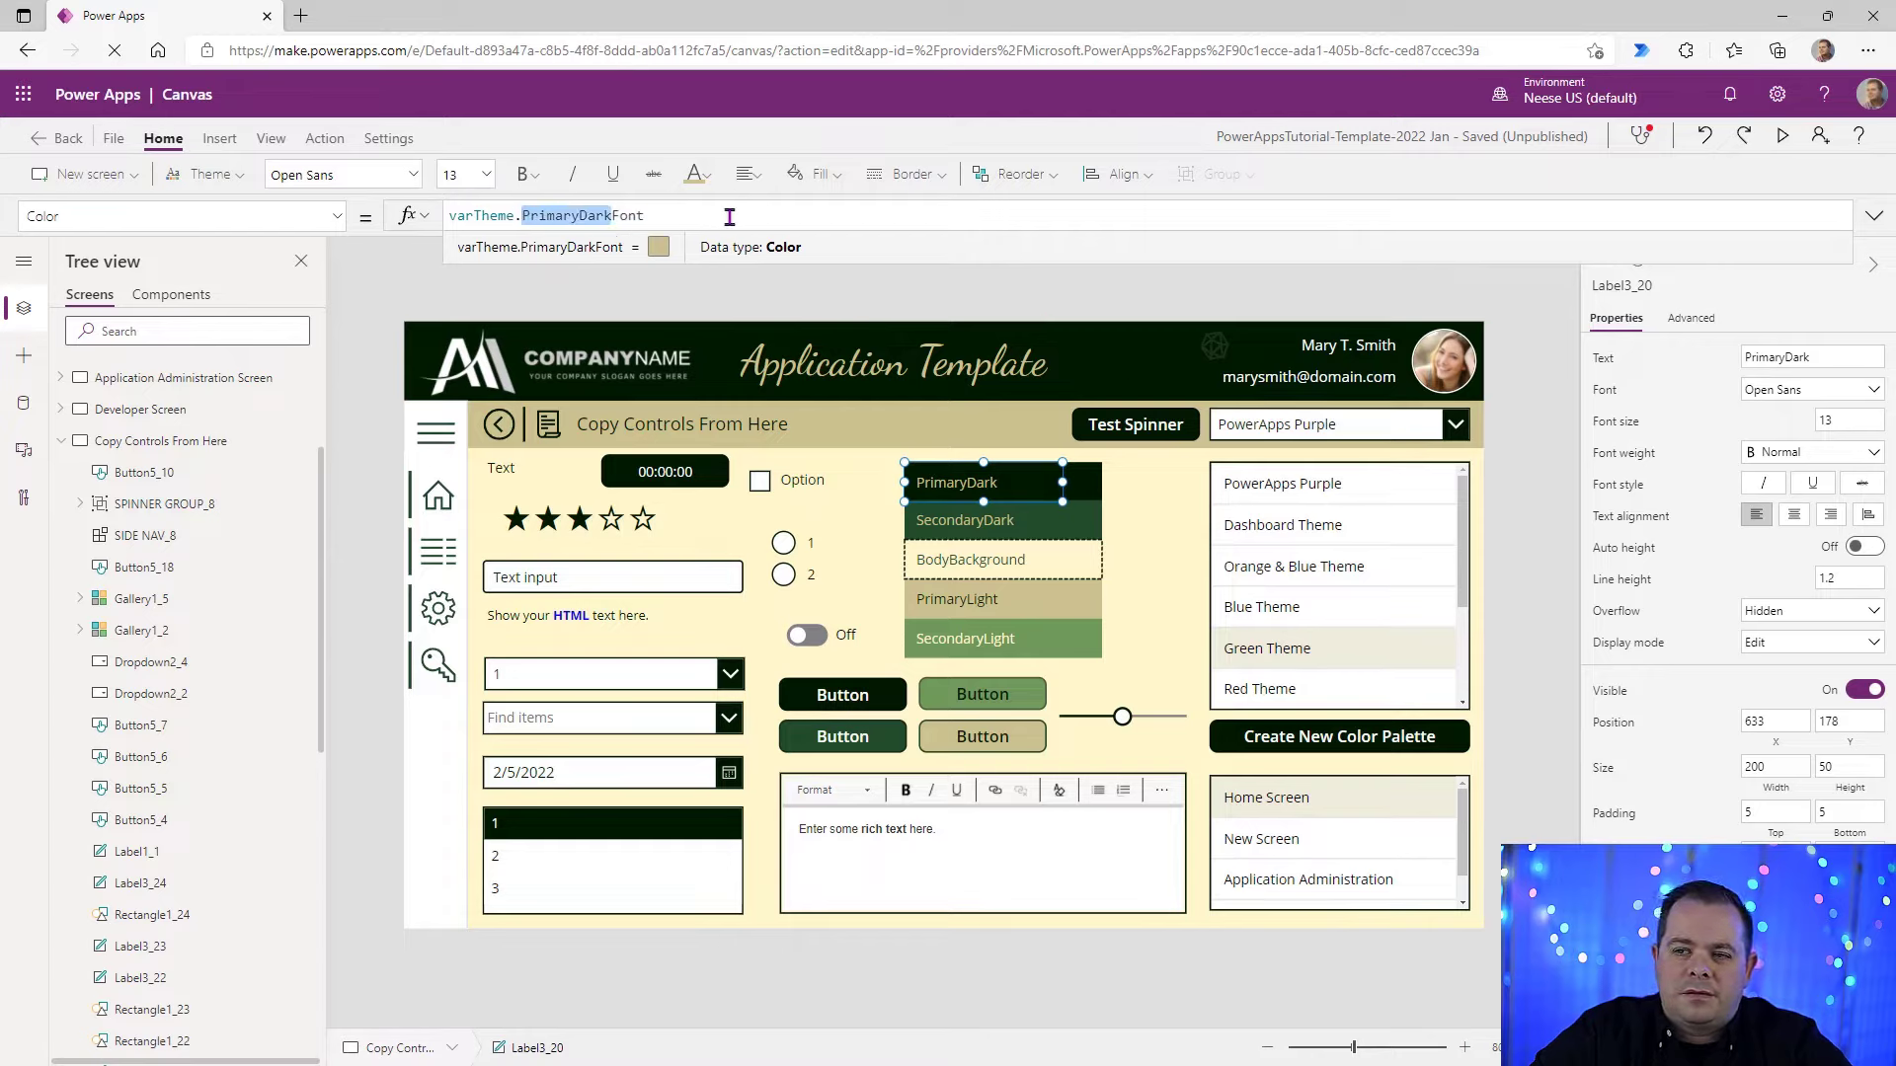
click(1132, 499)
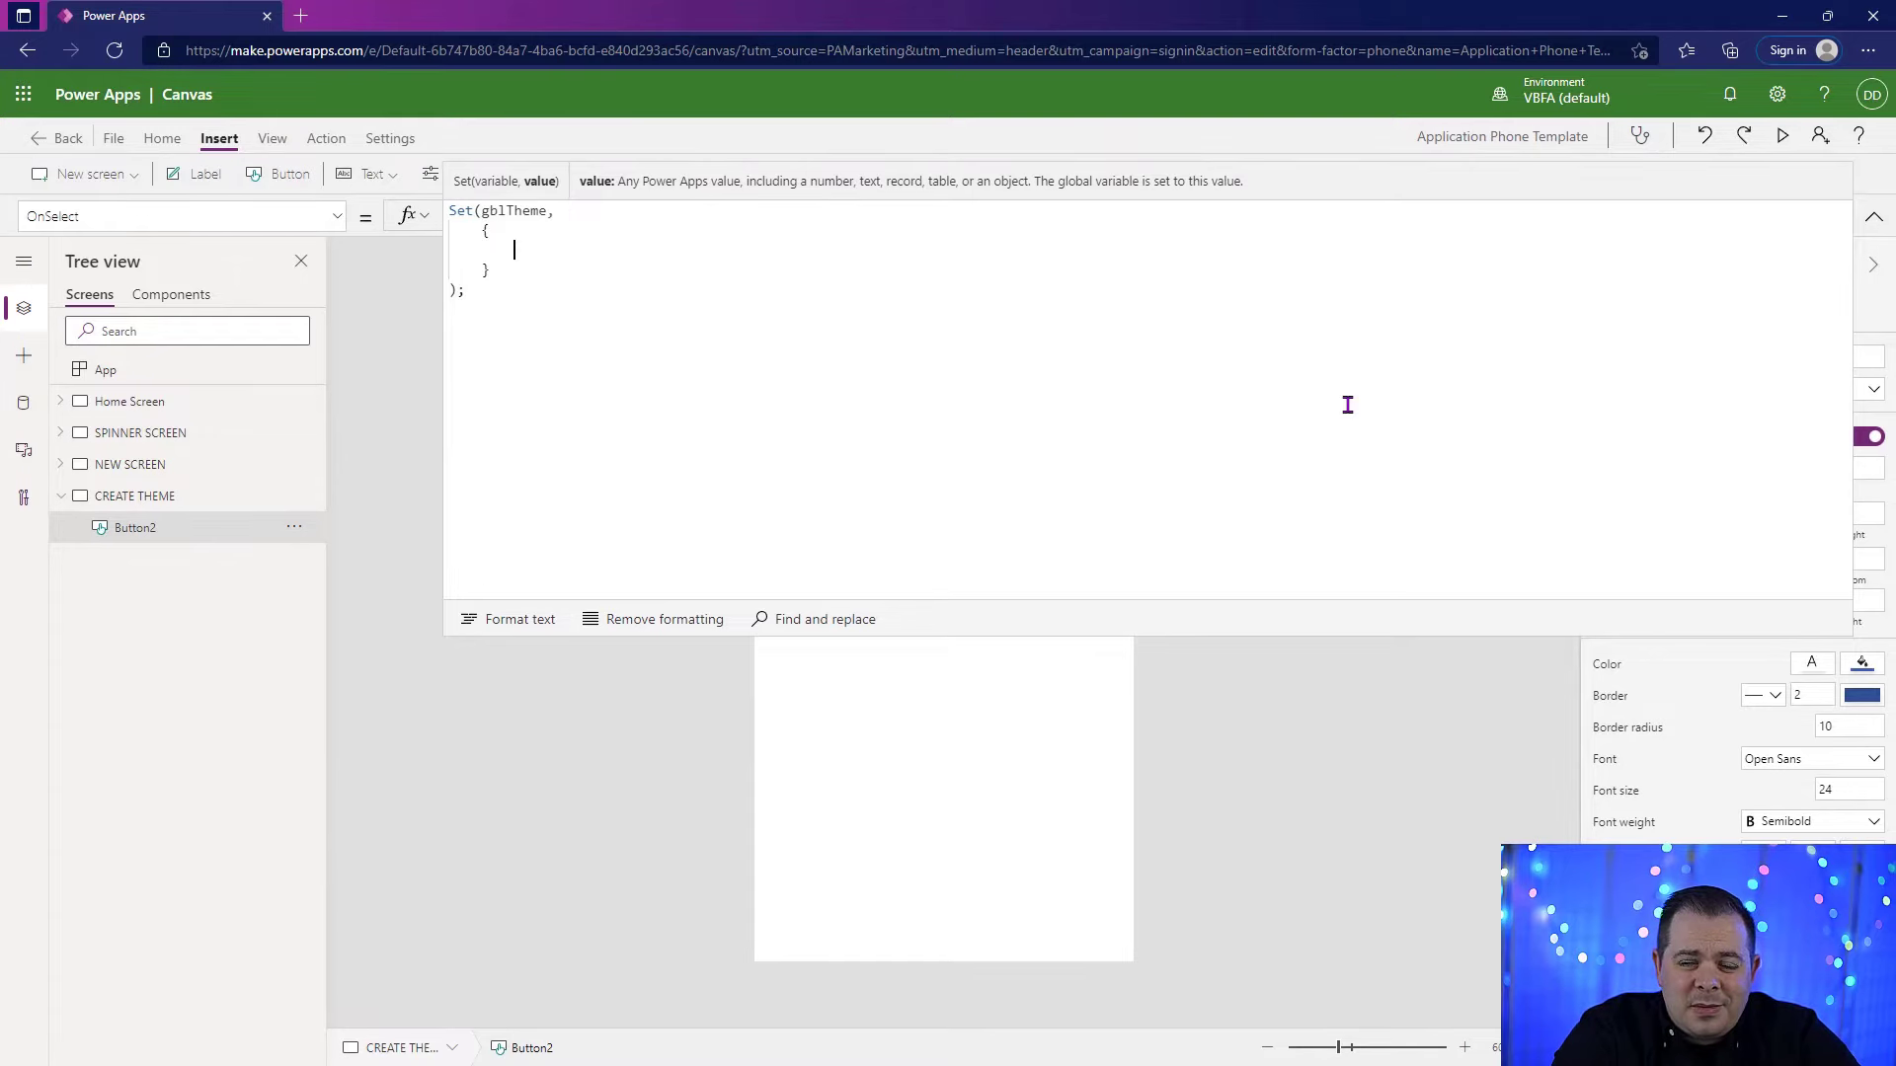
Step: In the empty gblTheme record, add a Name field with the value "Default Theme"
text(Name: "Defa)
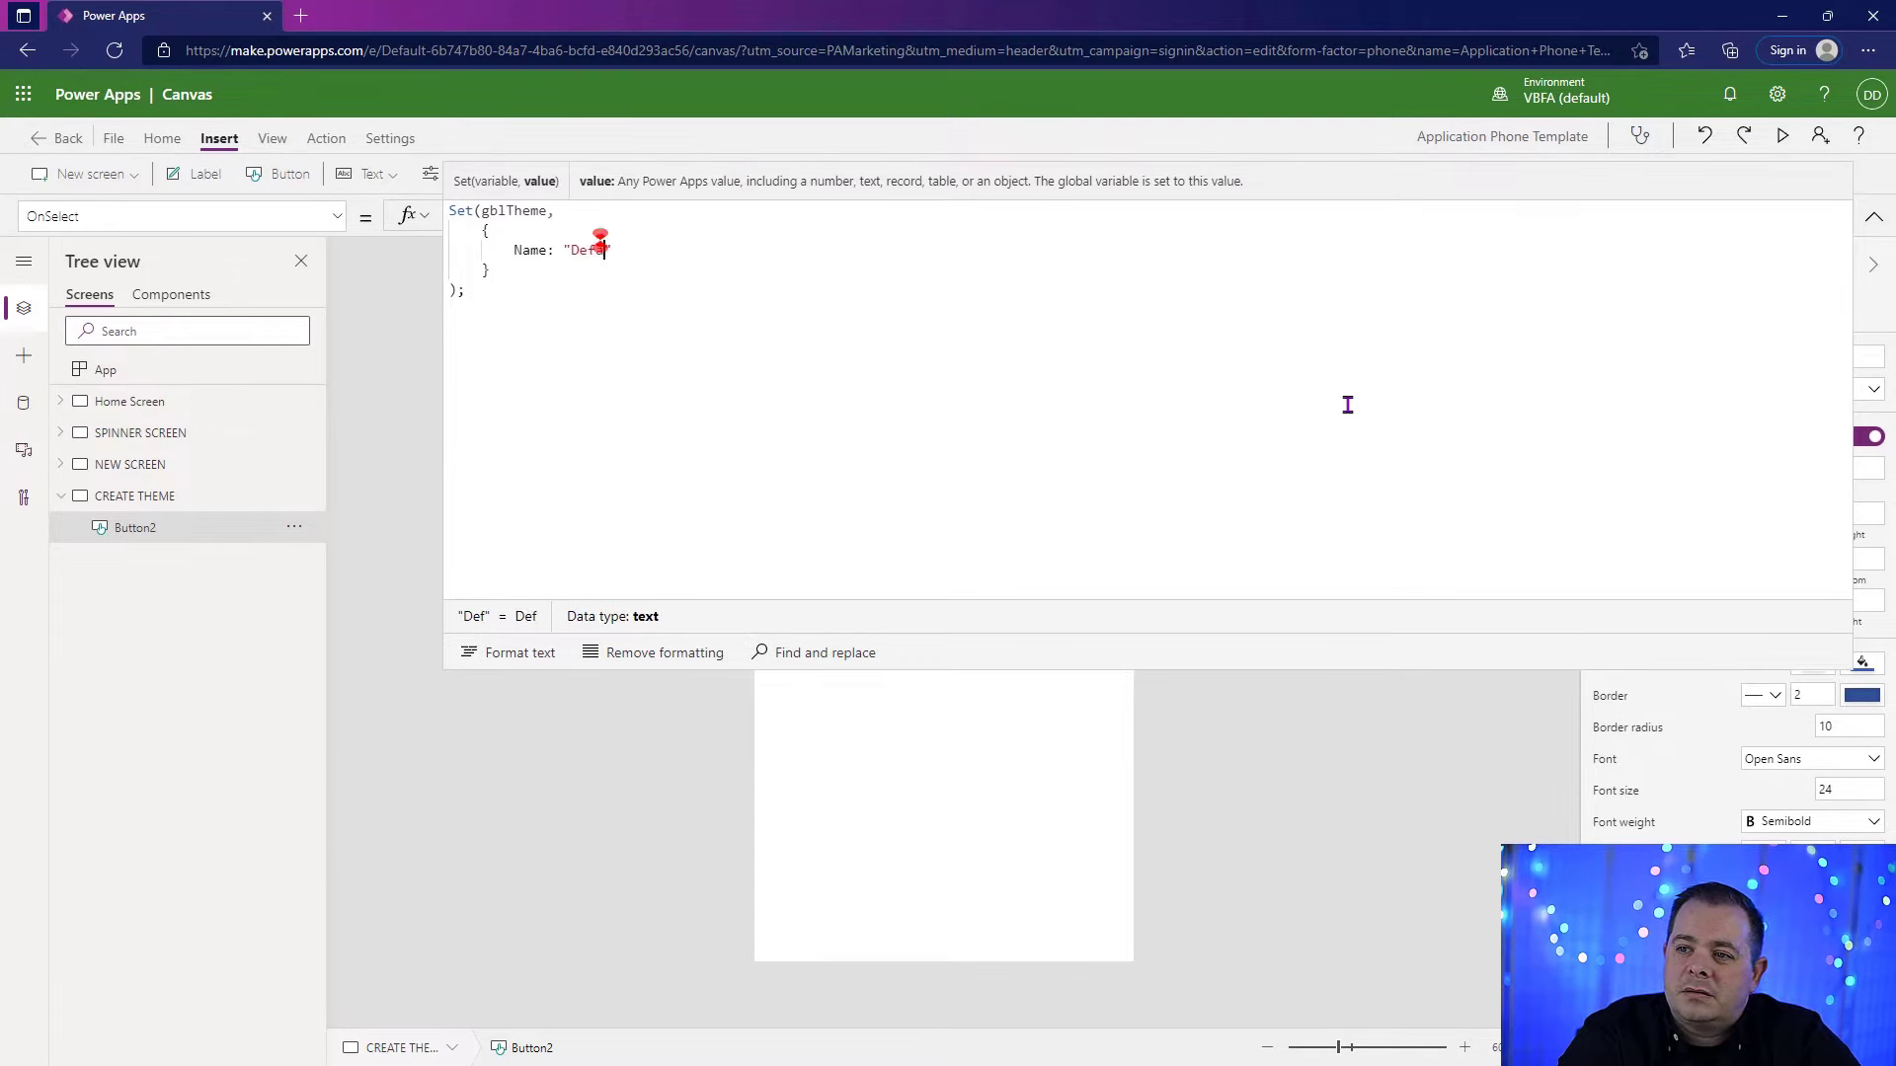
text(ult Theme",)
key(Return)
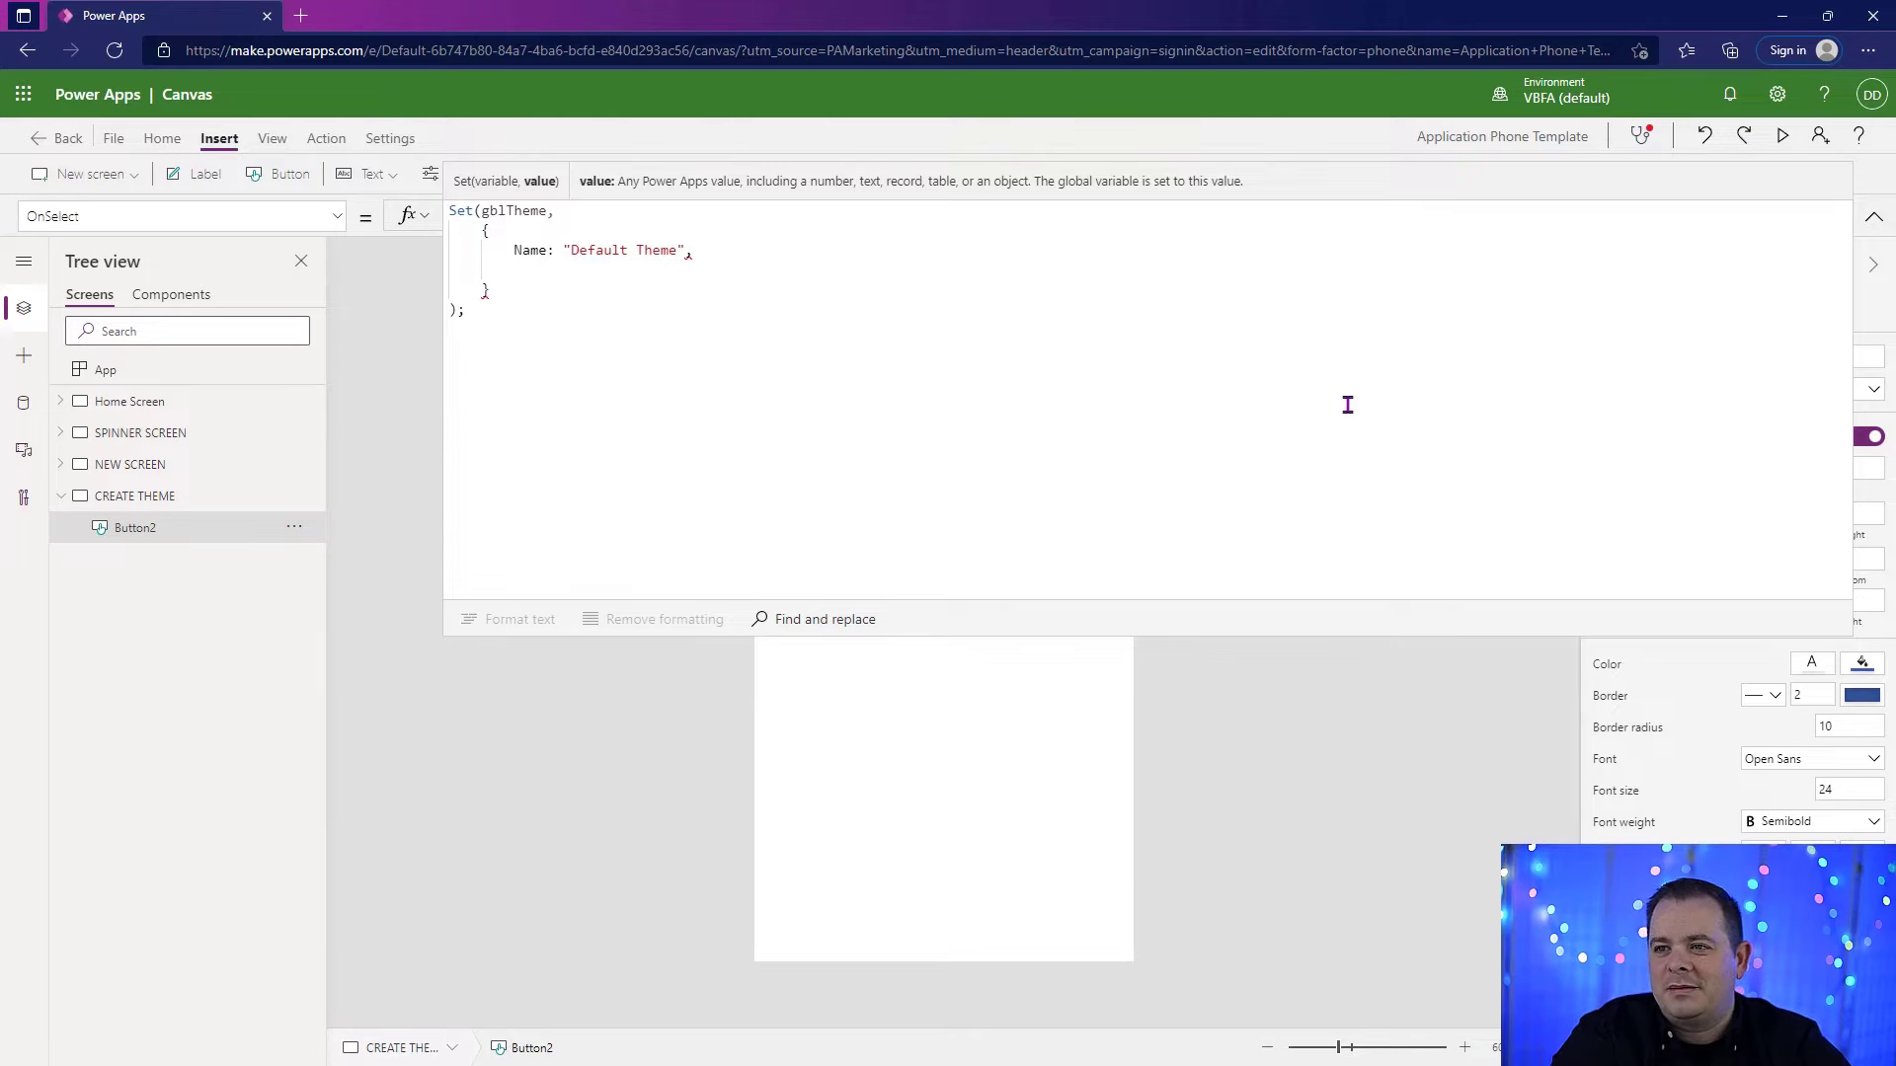
Step: Add a PrimaryDark field to the gblTheme record with the value ColorValue("")
text(Primary)
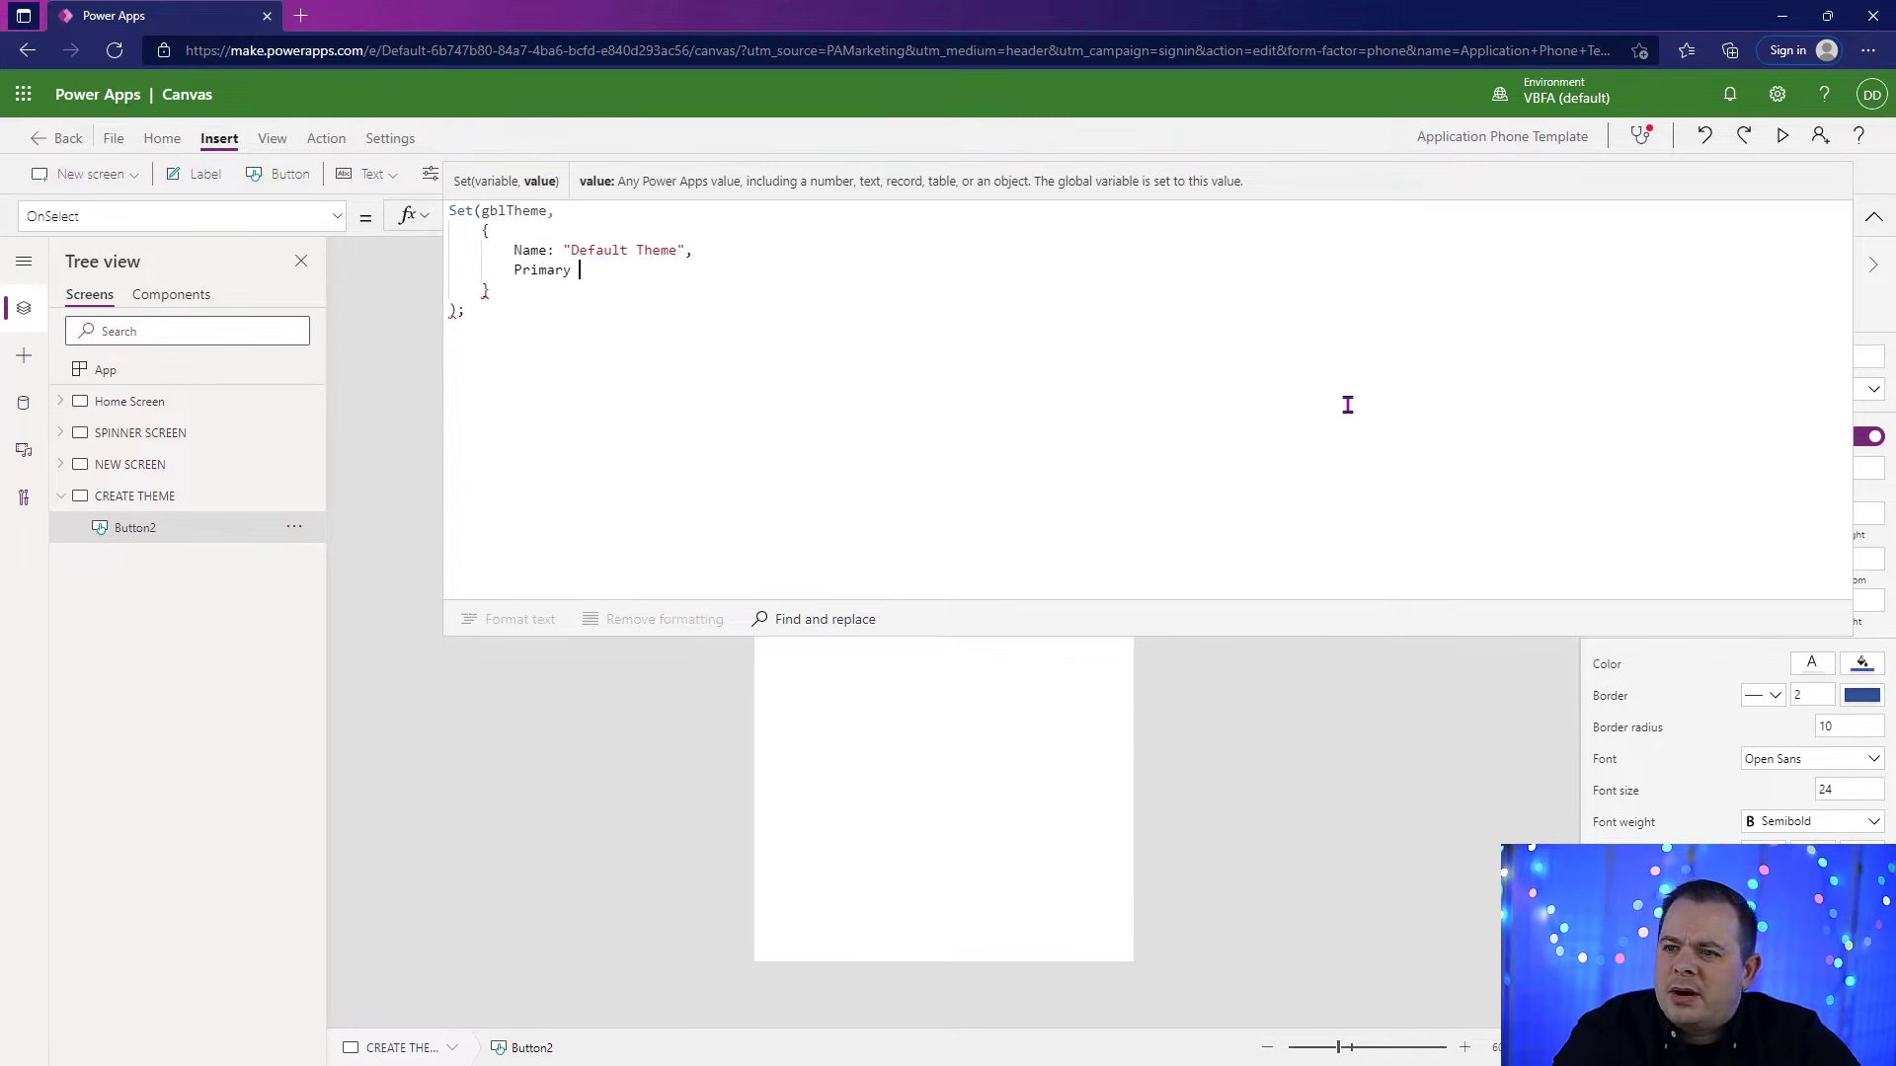
key(BackSpace)
text(Dark: )
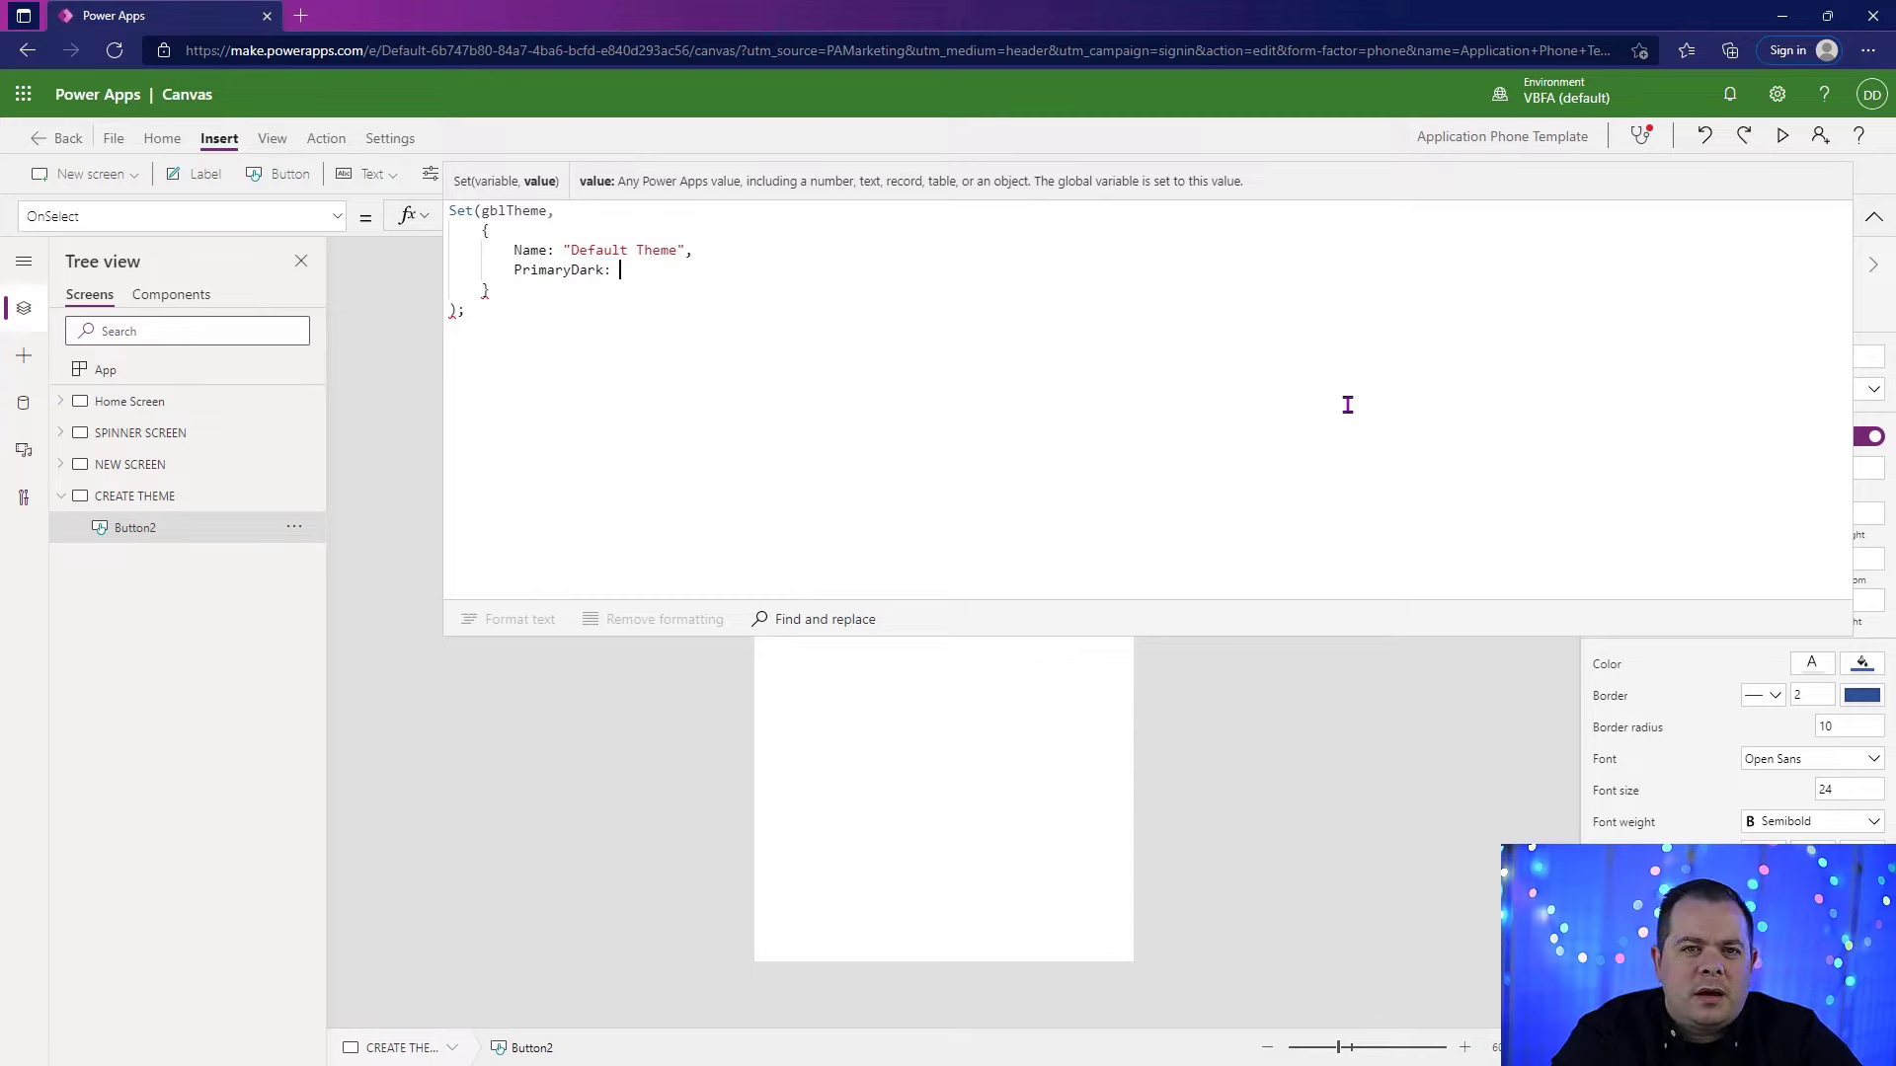
text(Color)
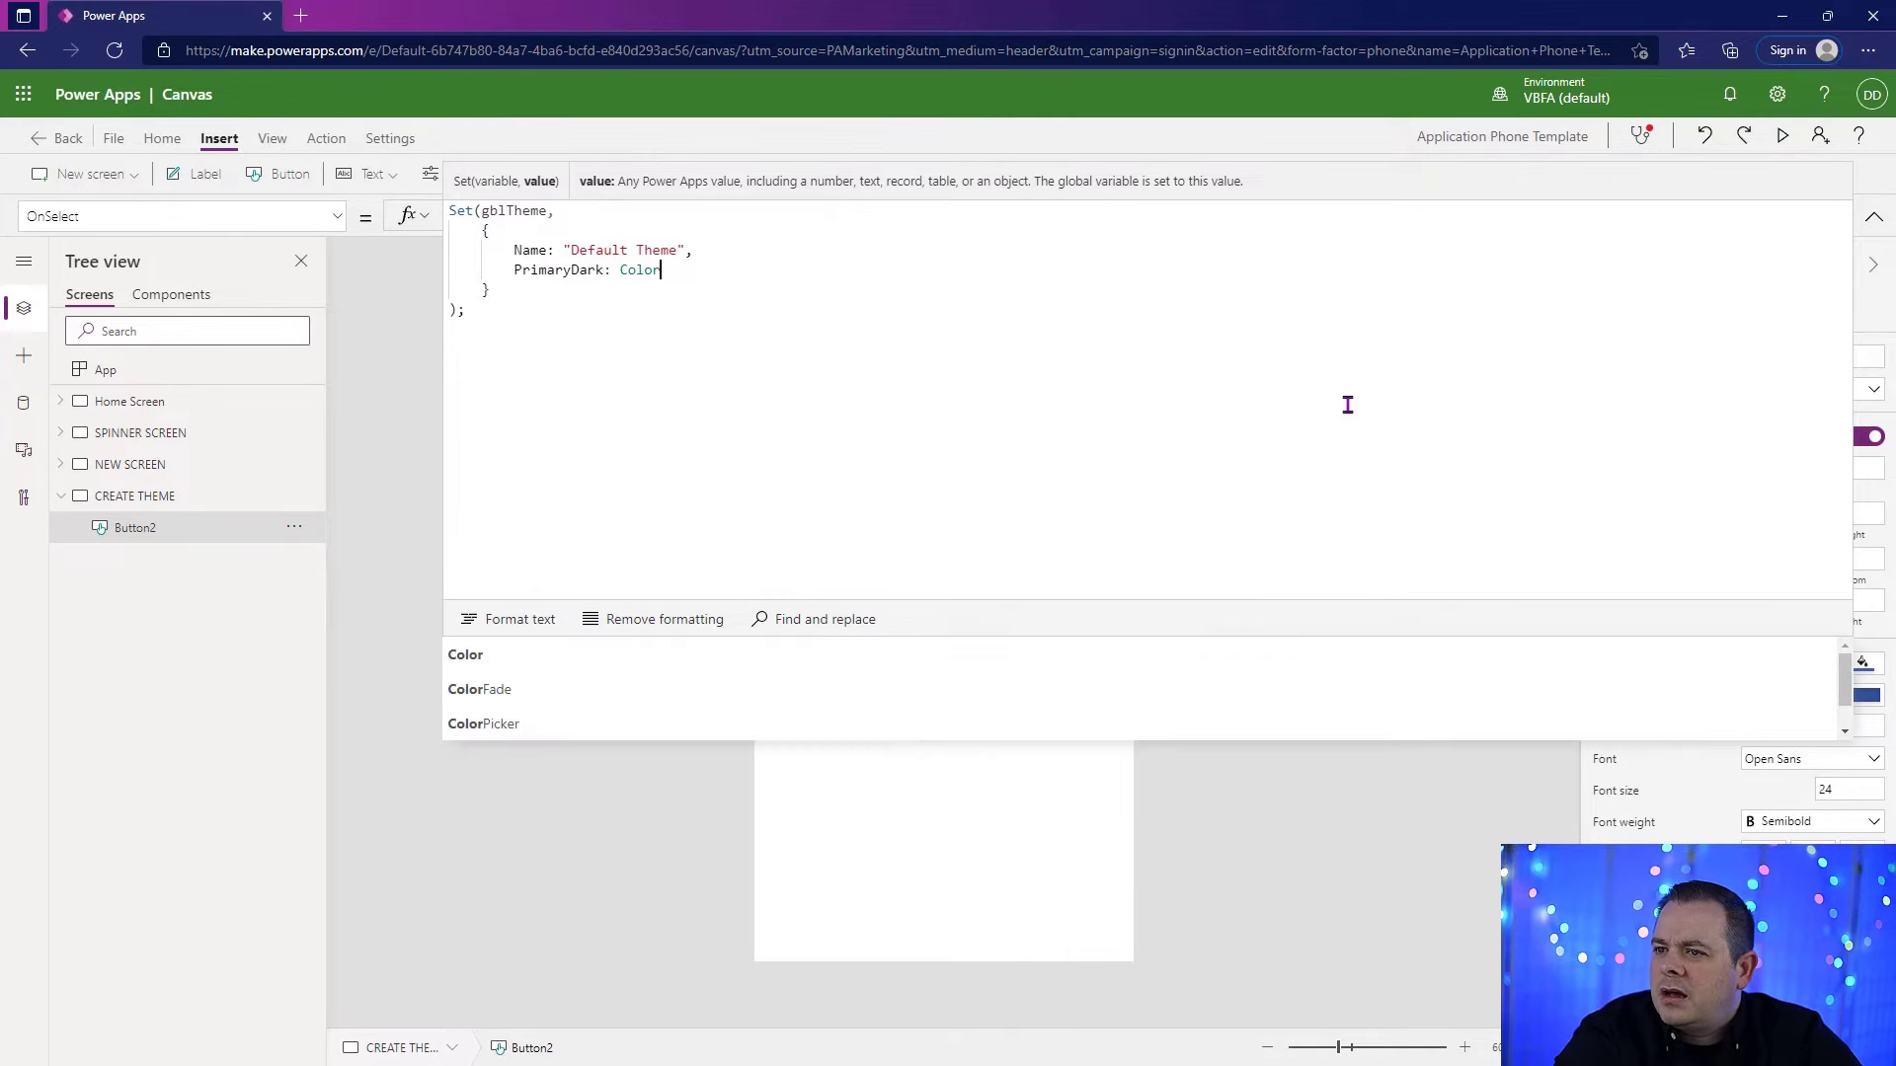
text(Value()
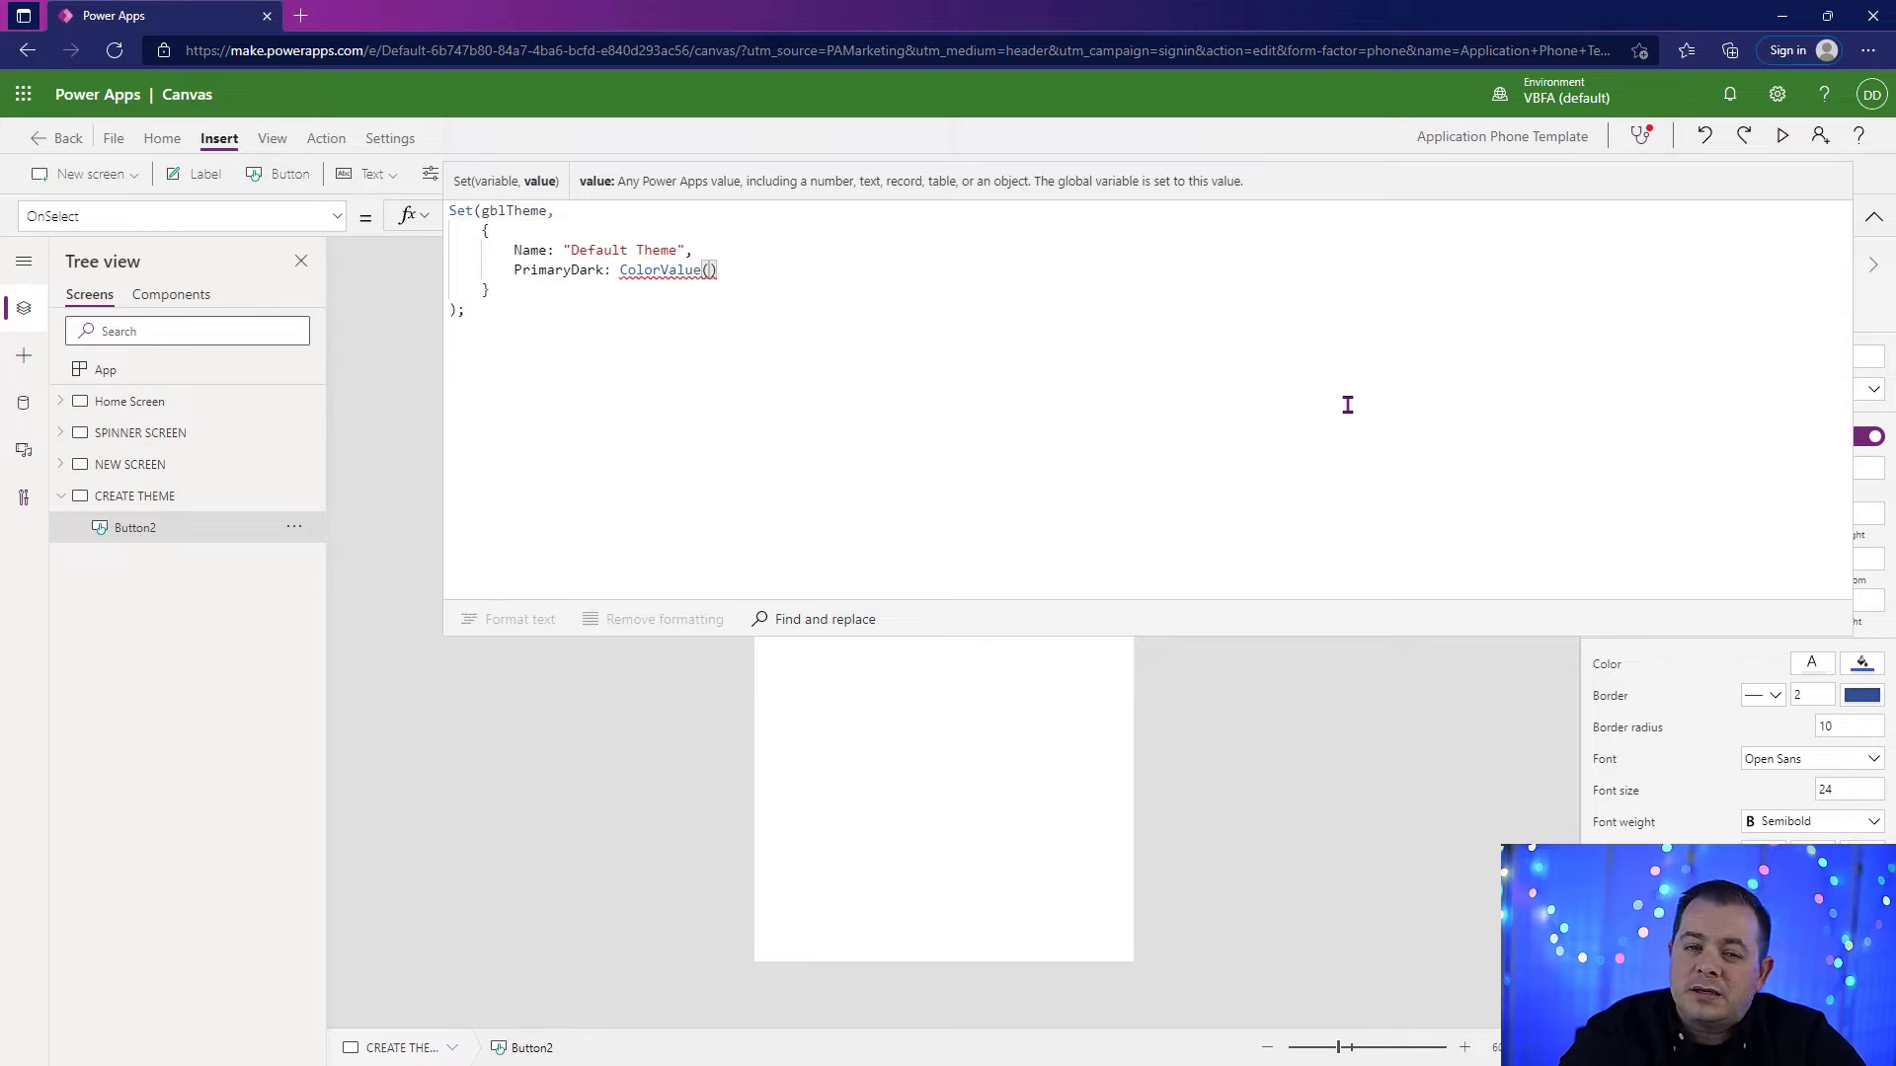
text(")
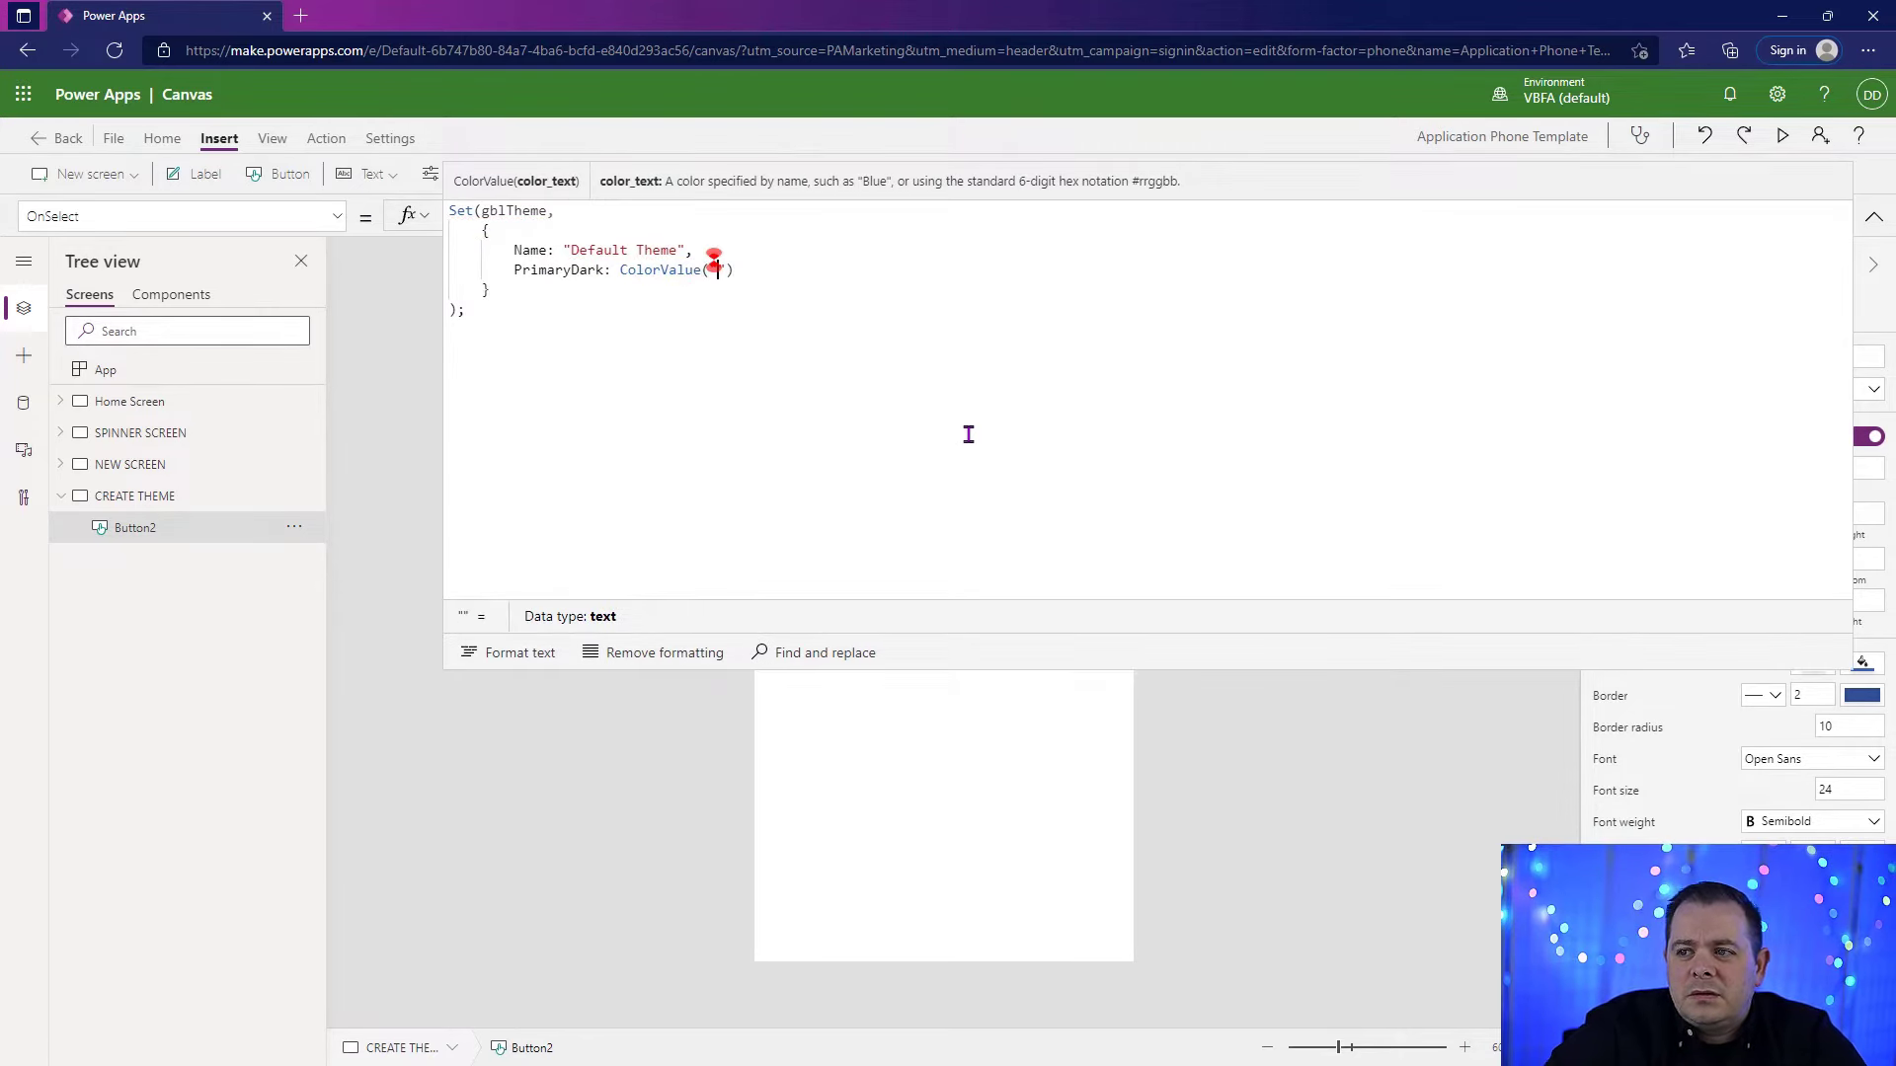
key(Down)
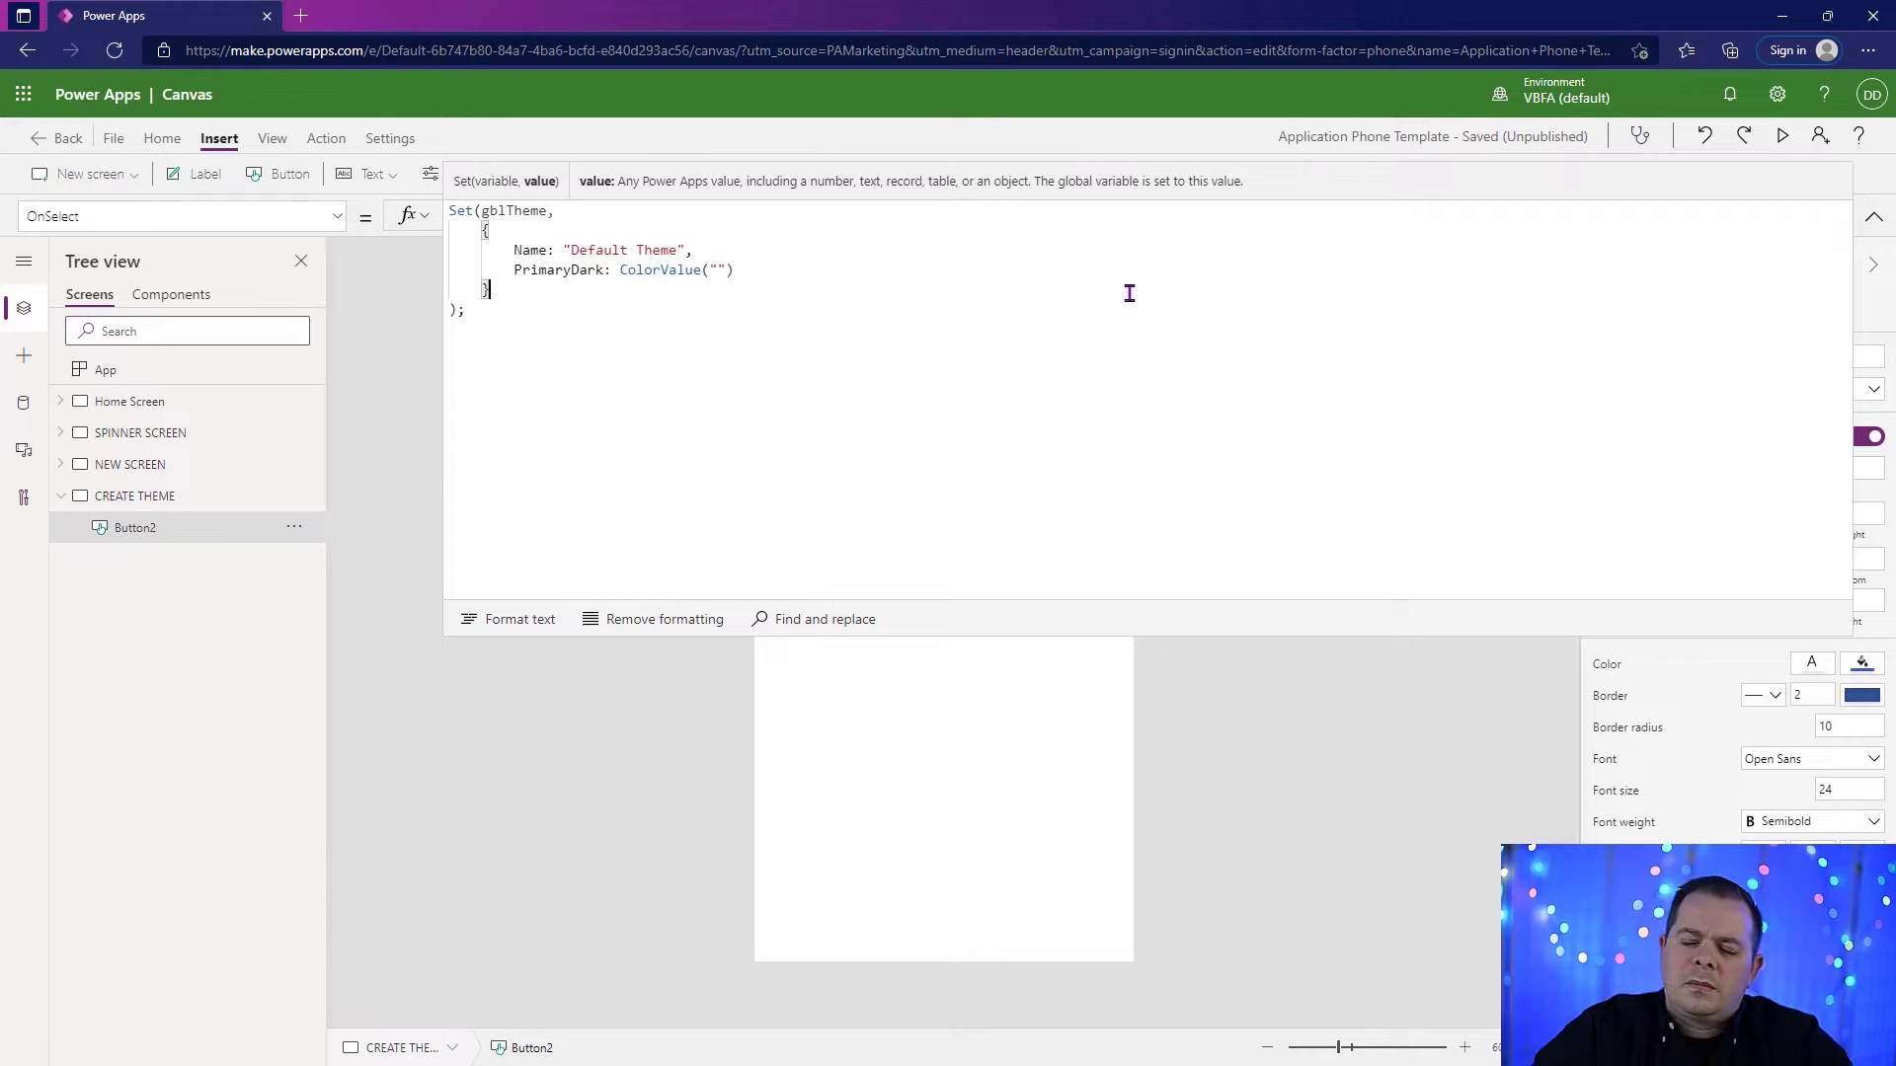
click(780, 268)
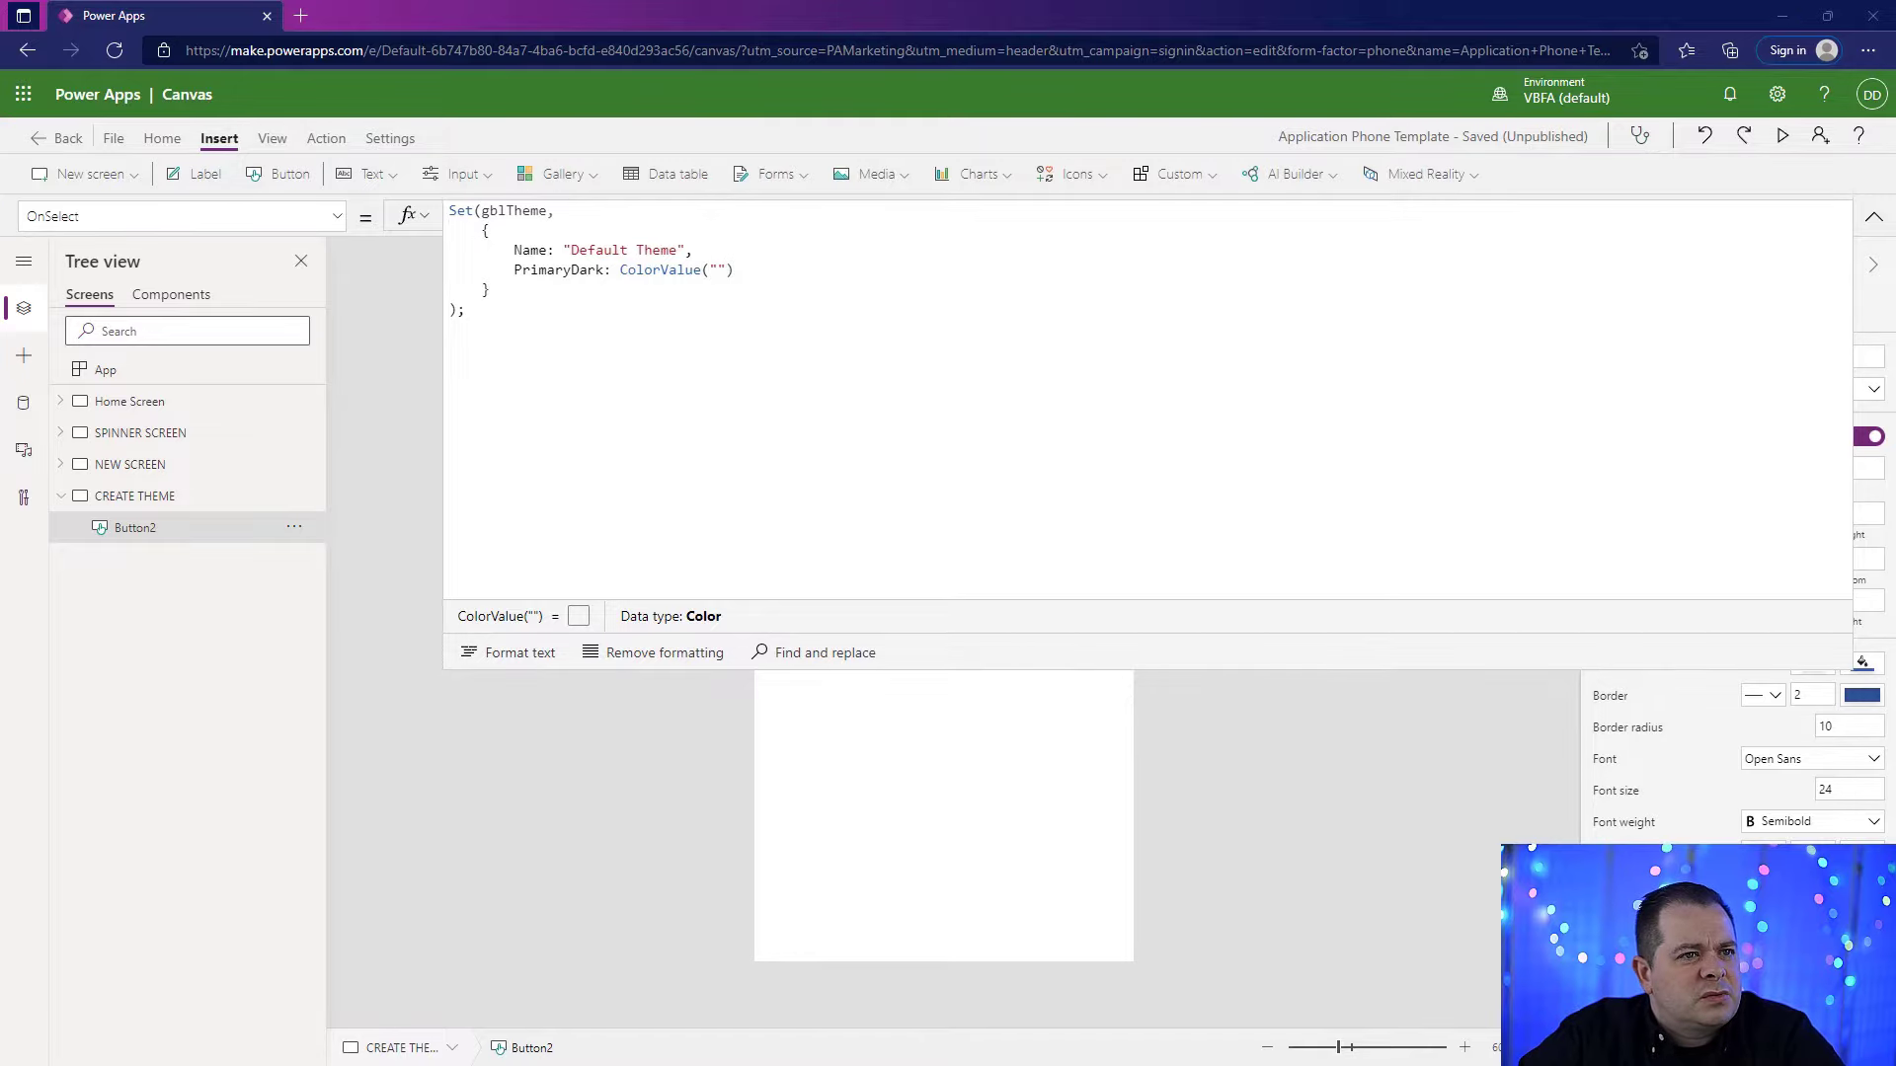
Step: Search the web for "adobe color" in a new tab, open color.adobe.com and dismiss the What's New introduction
drag(1895, 224, 1199, 223)
double_click(1200, 223)
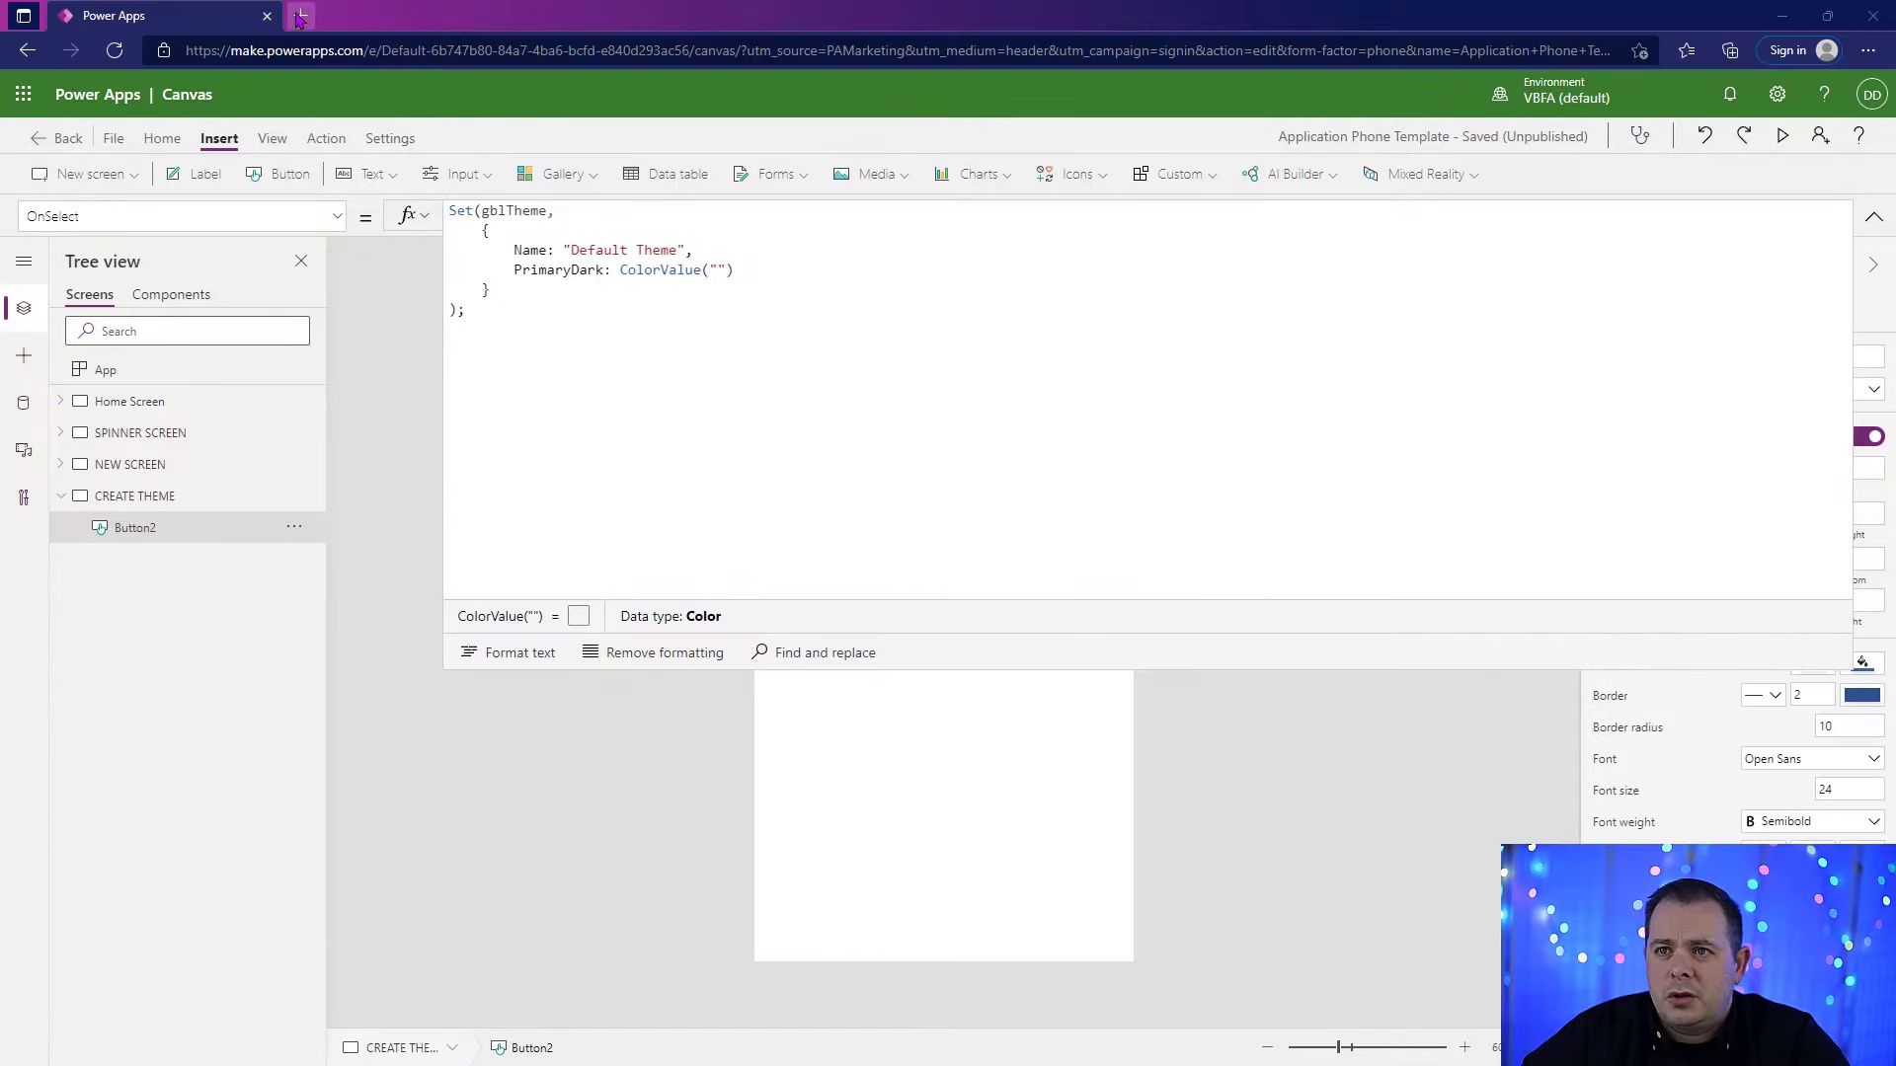
click(301, 14)
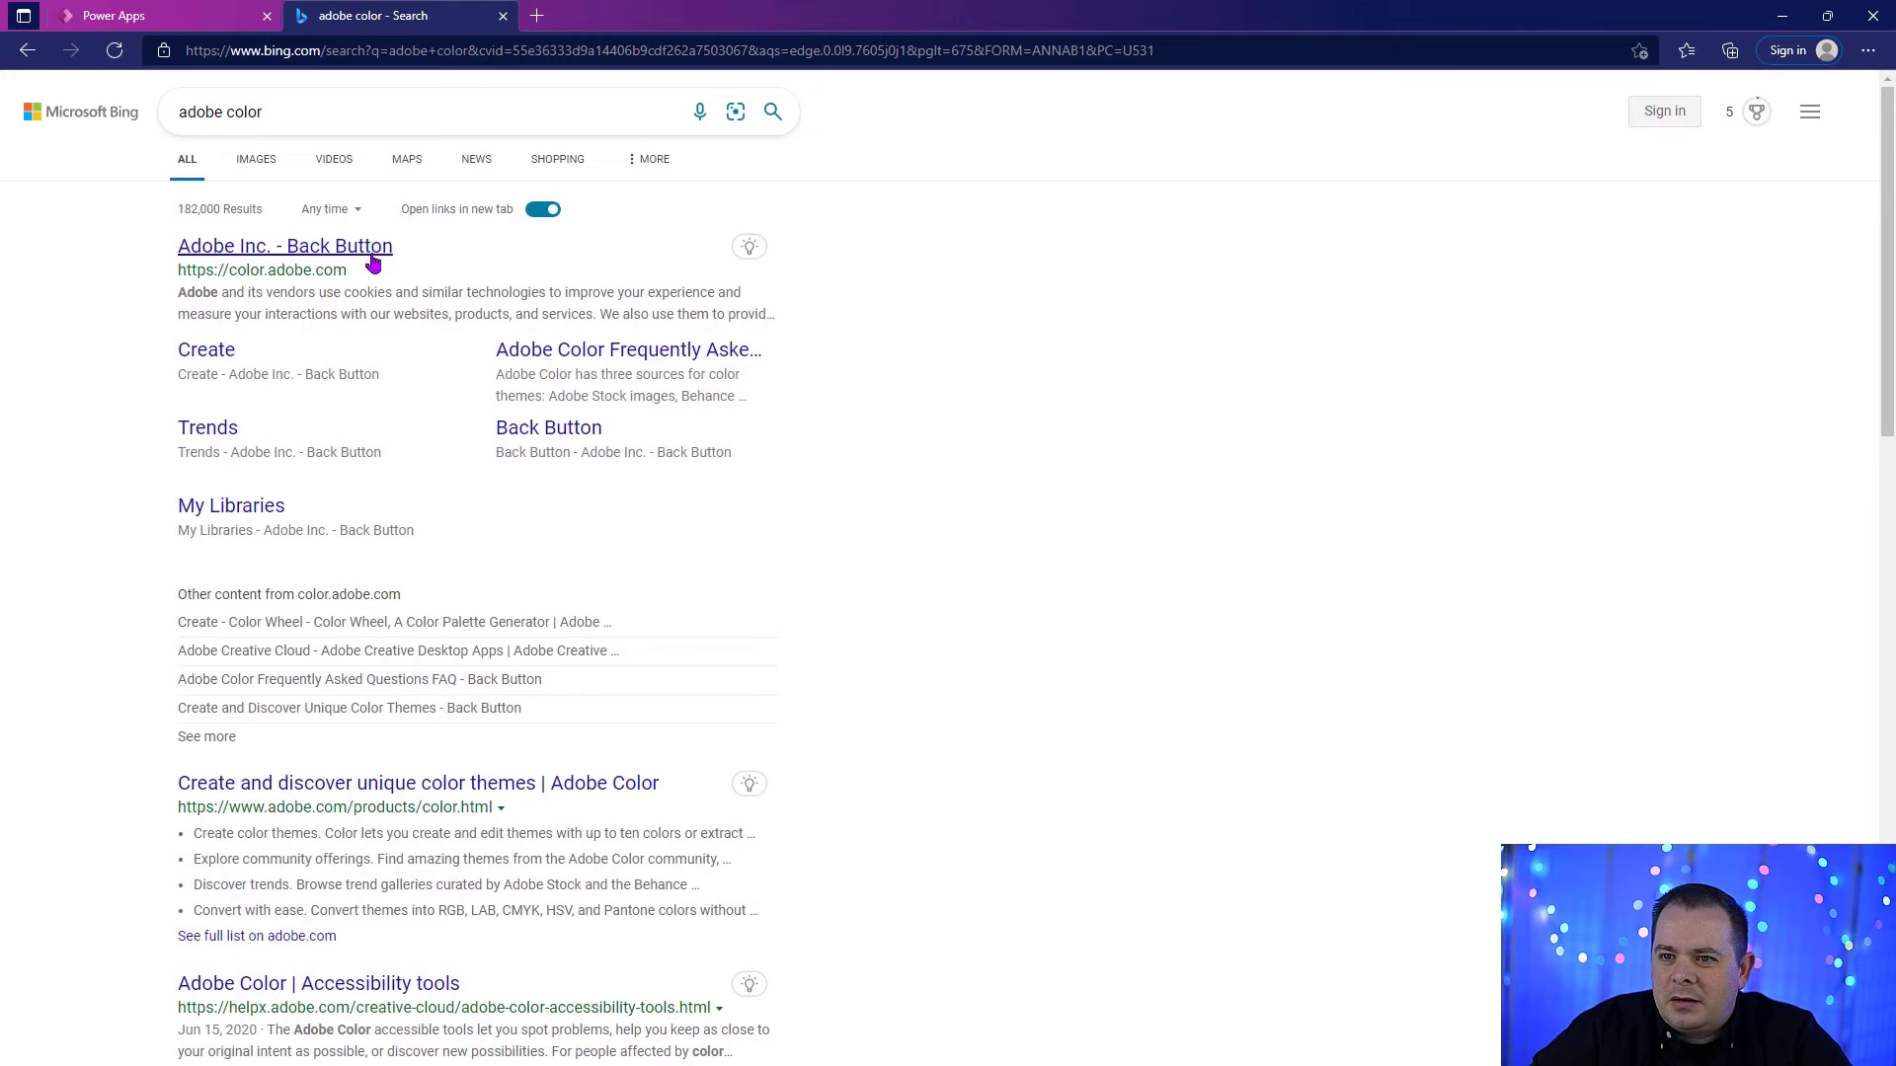
click(372, 252)
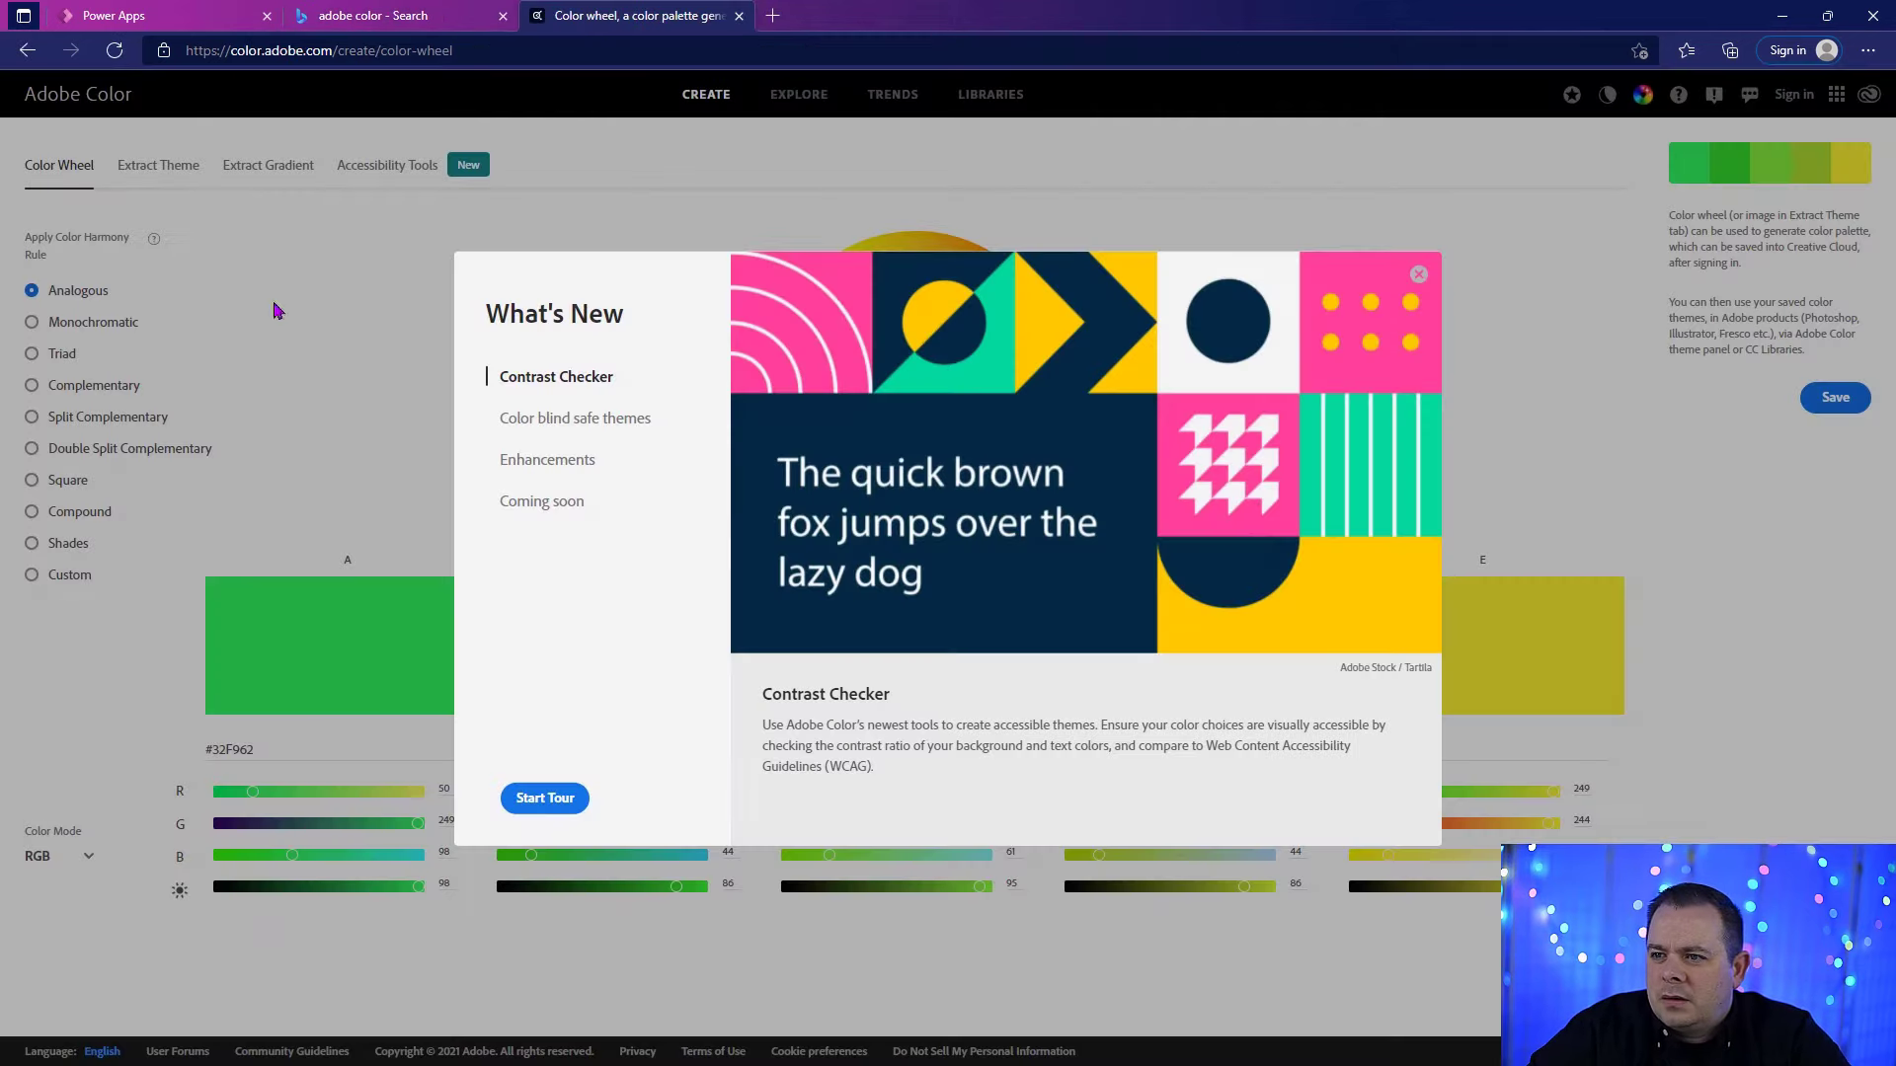
click(1416, 276)
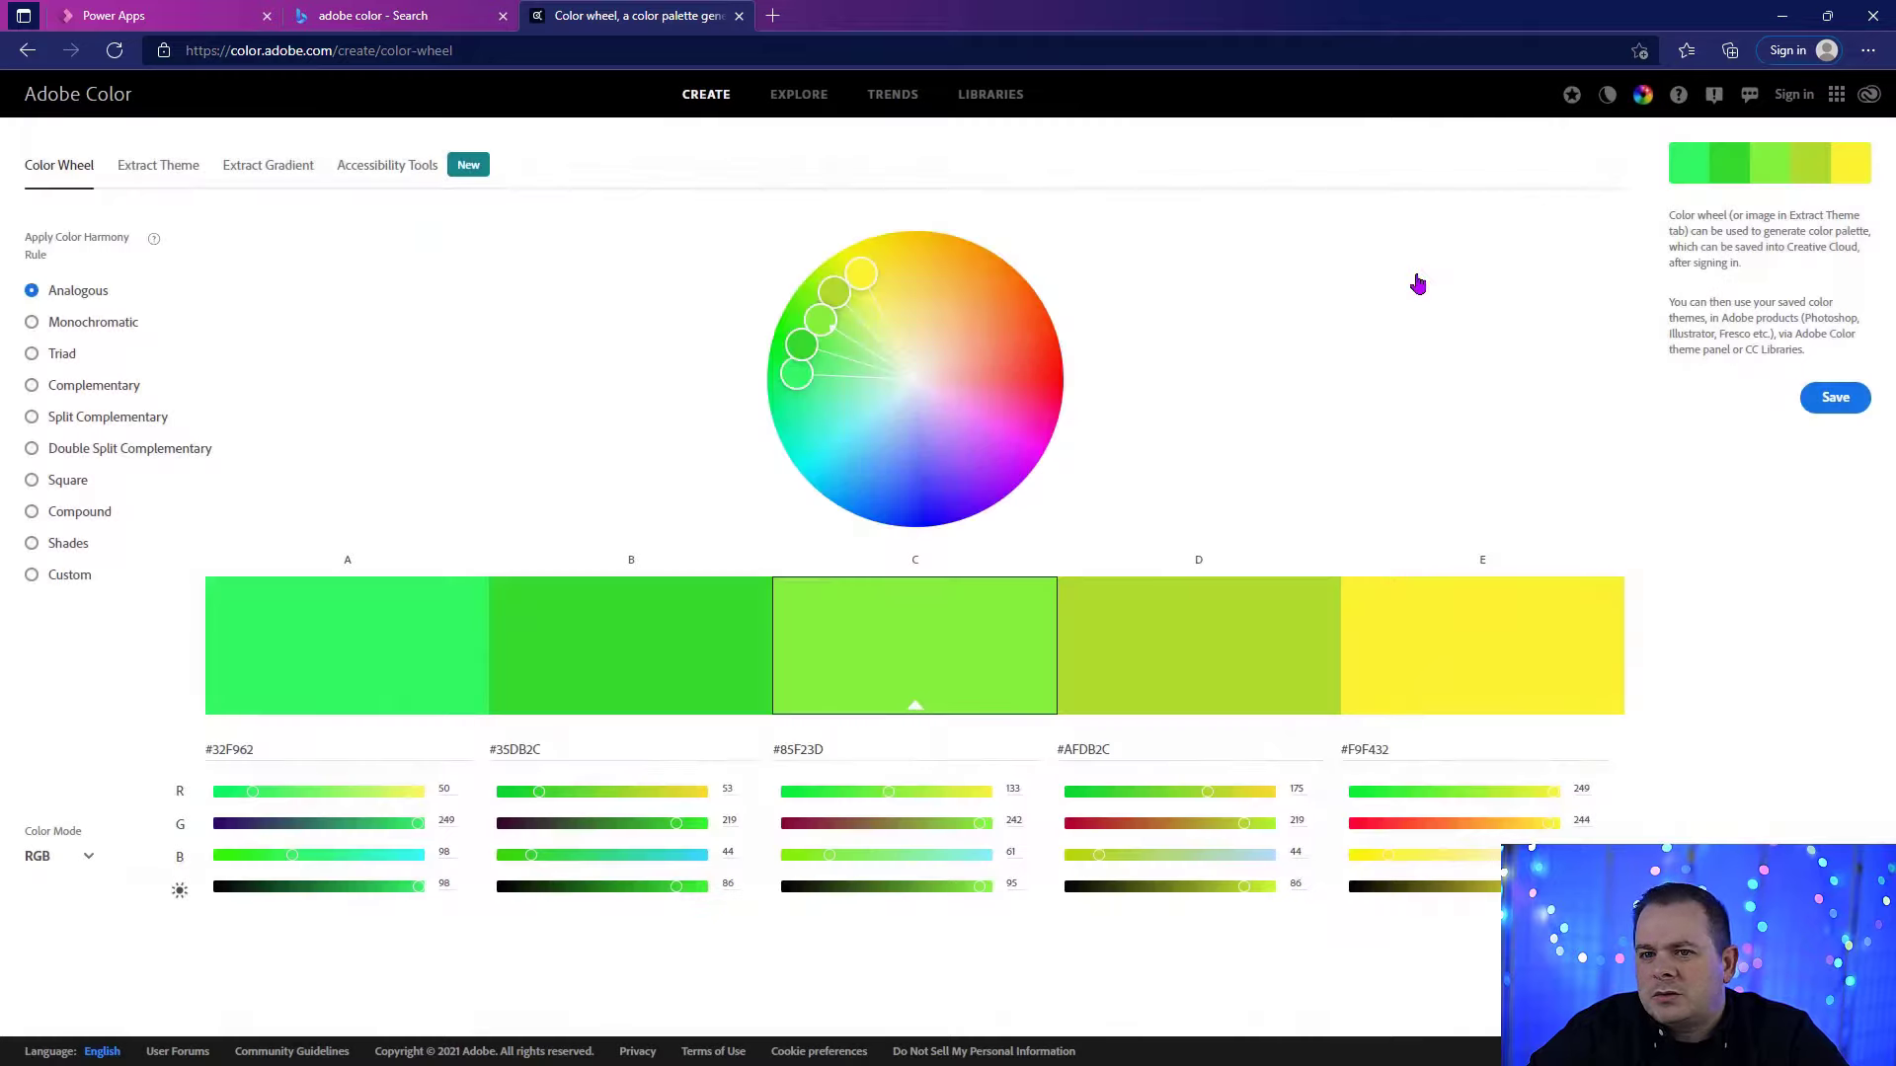
Step: Search the Adobe Color palettes for "blue"
click(798, 94)
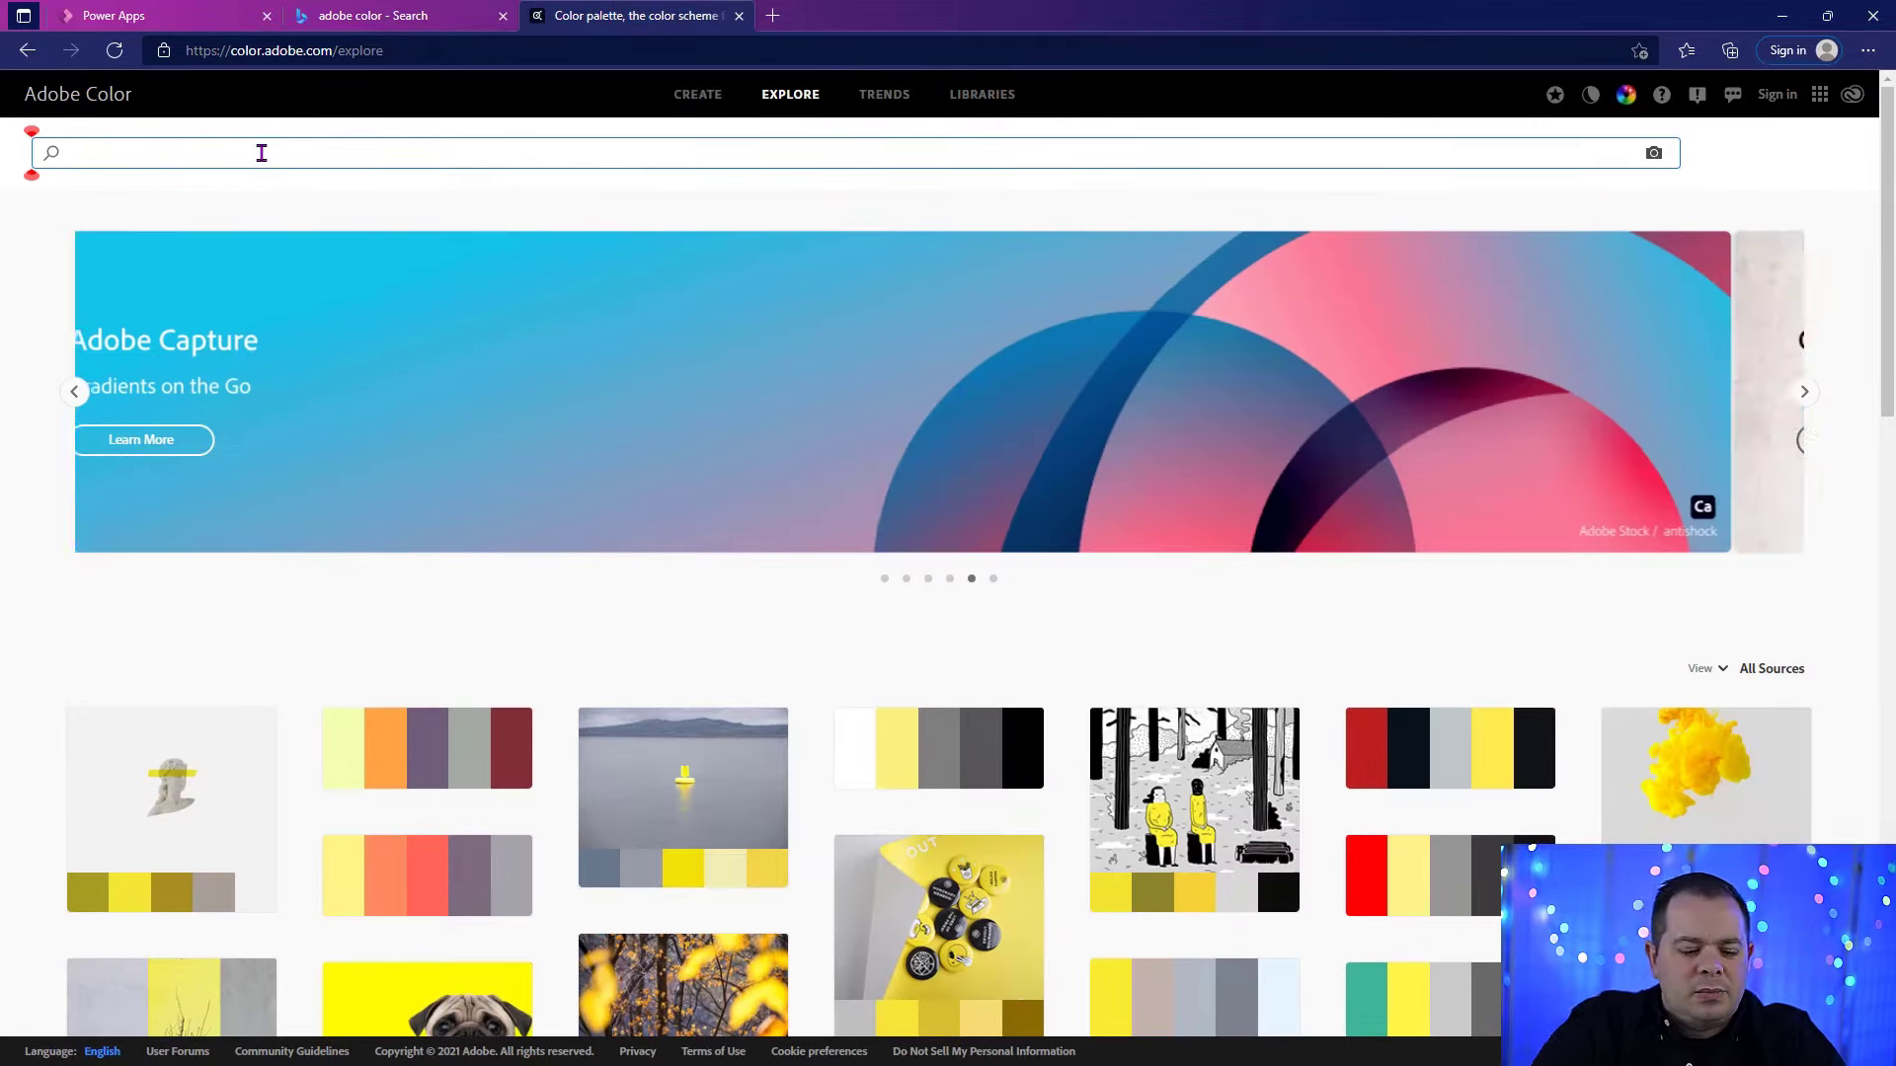
text(blue)
key(Return)
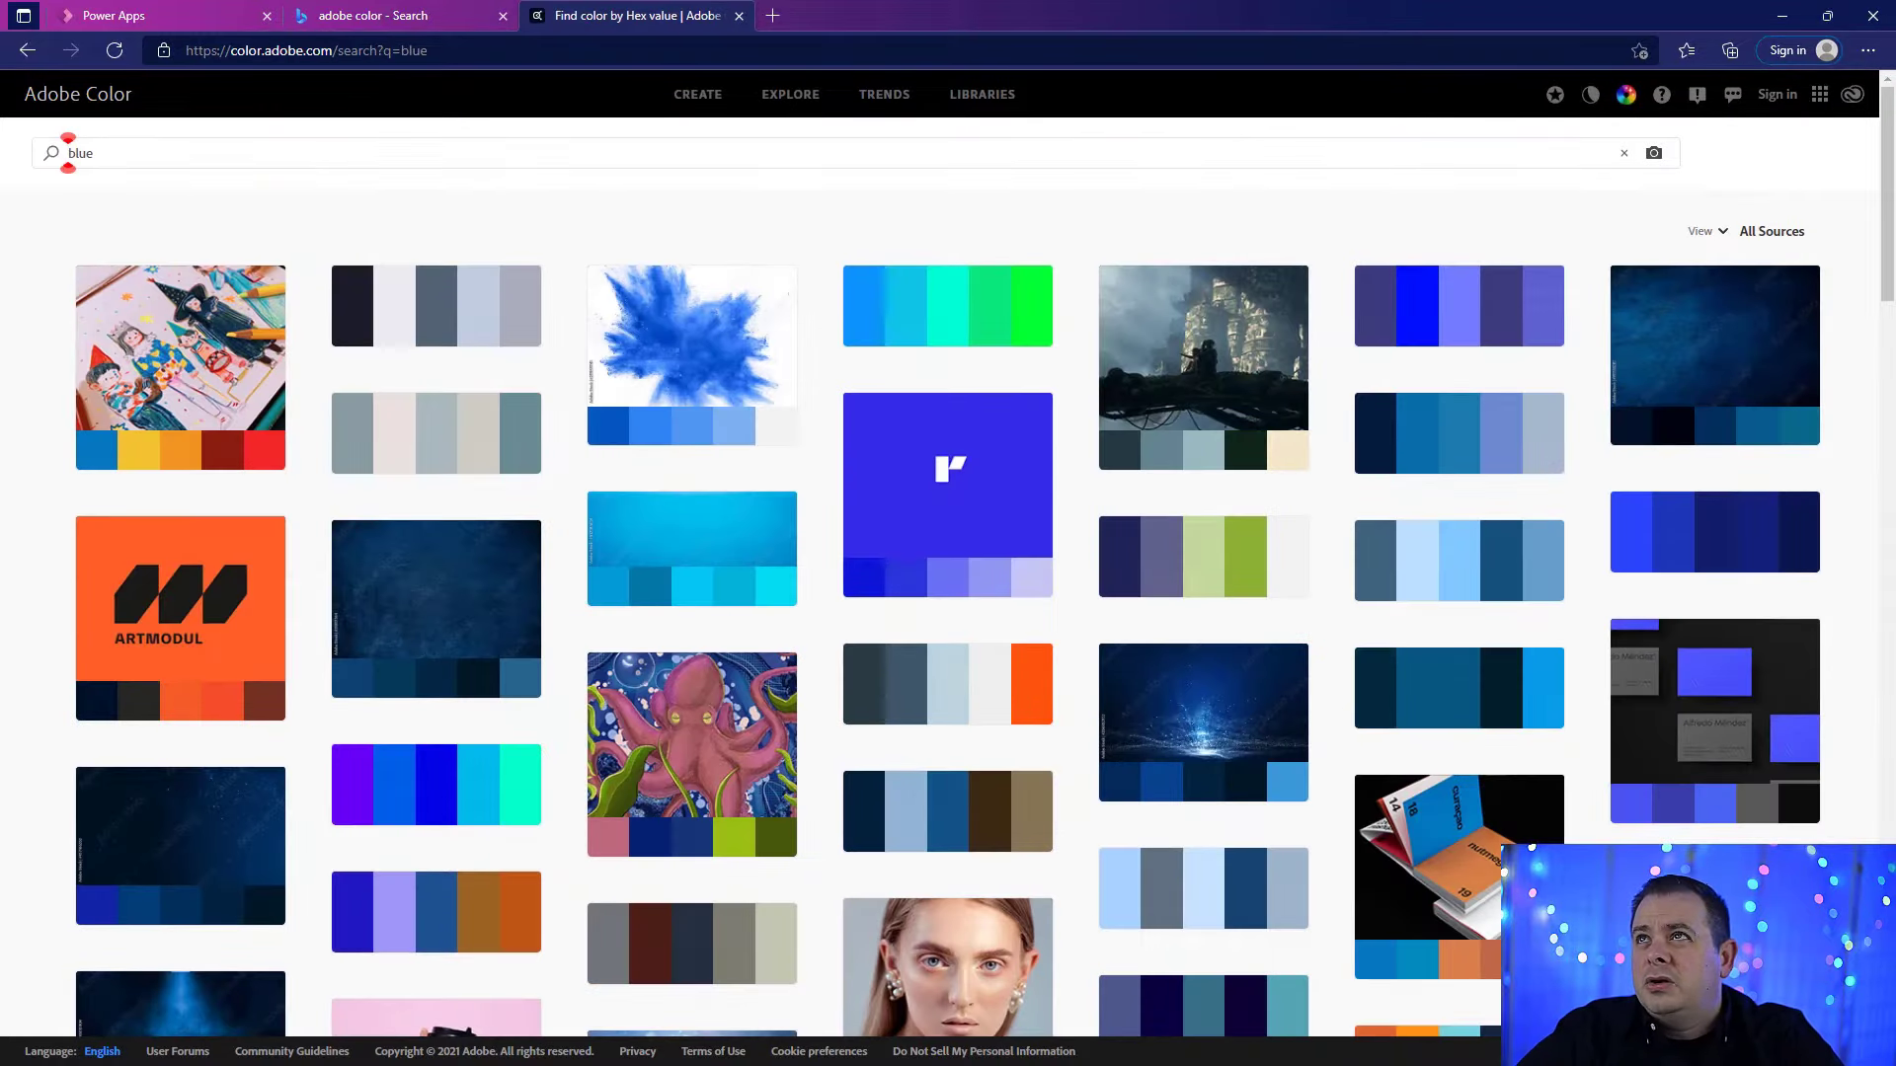
Step: Search the Adobe Color palettes for the hex color #1A2C3F
click(855, 148)
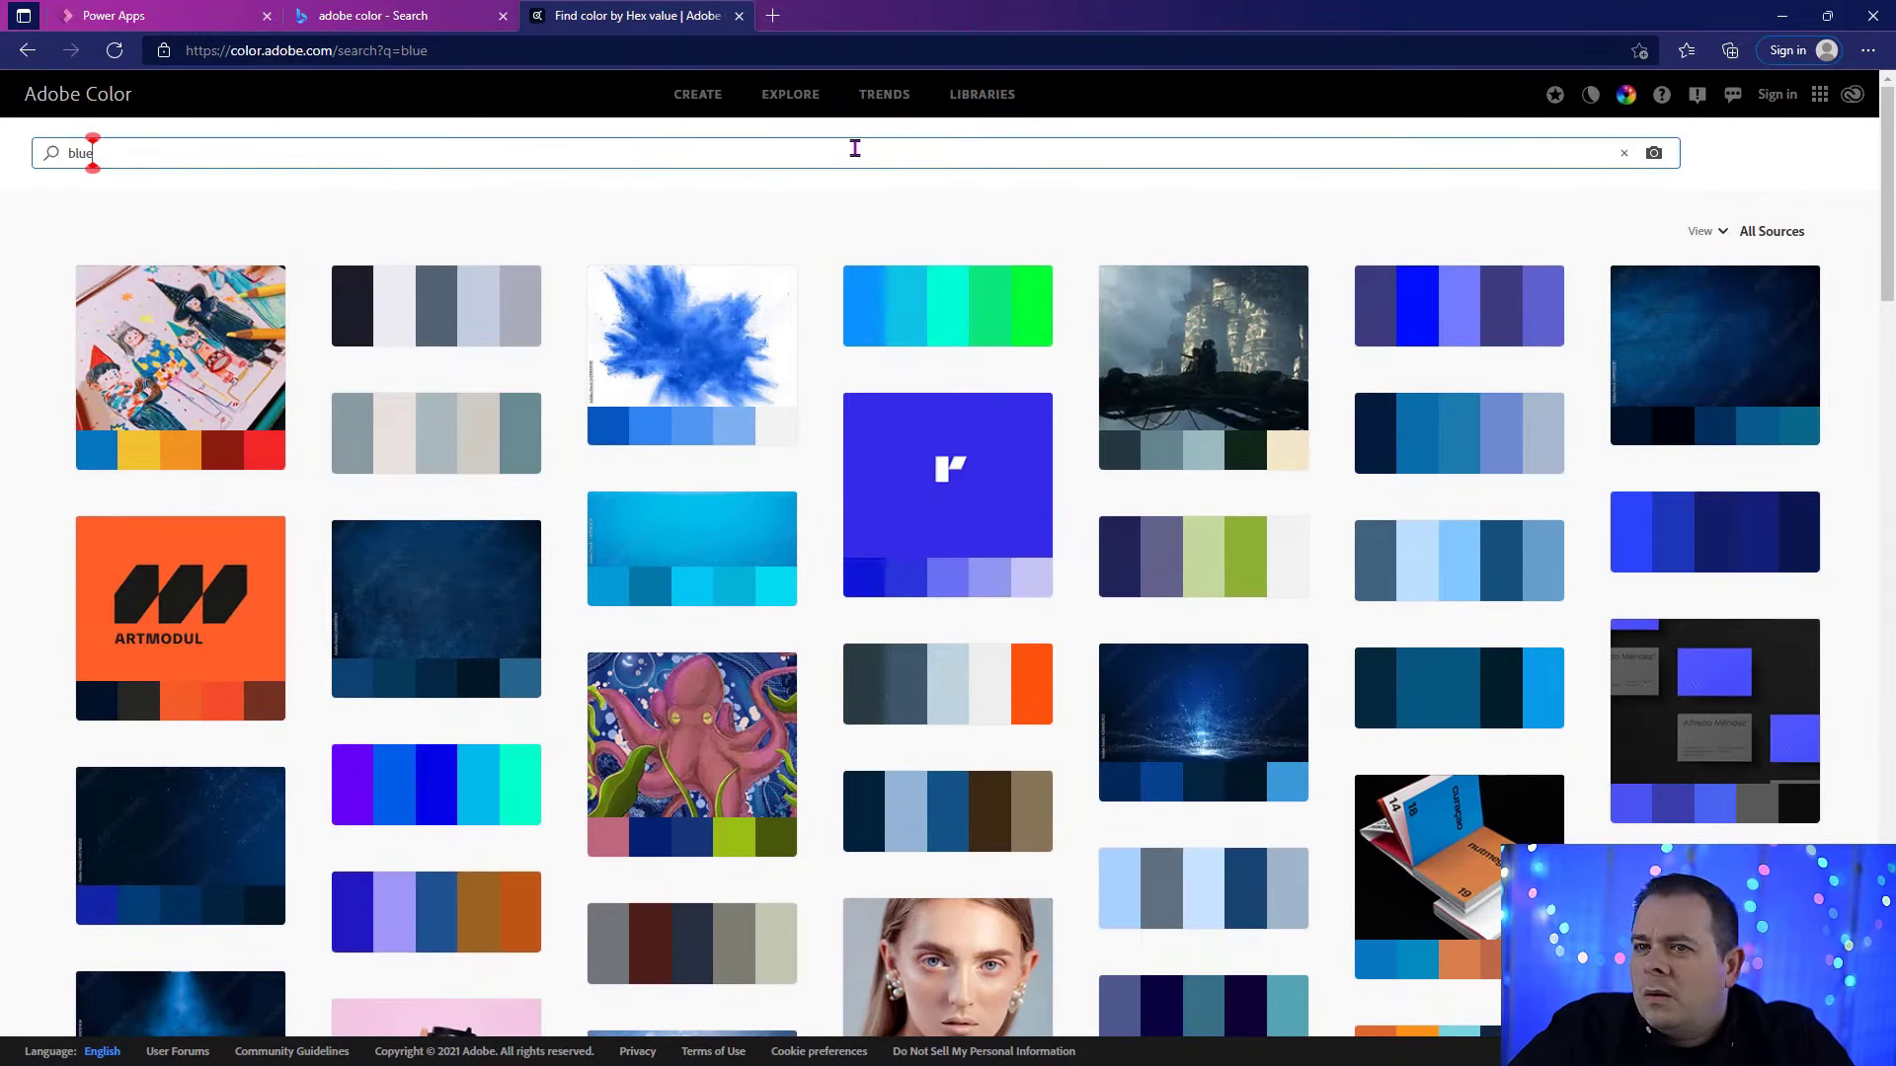
key(ctrl+a)
text(#1A2C3F)
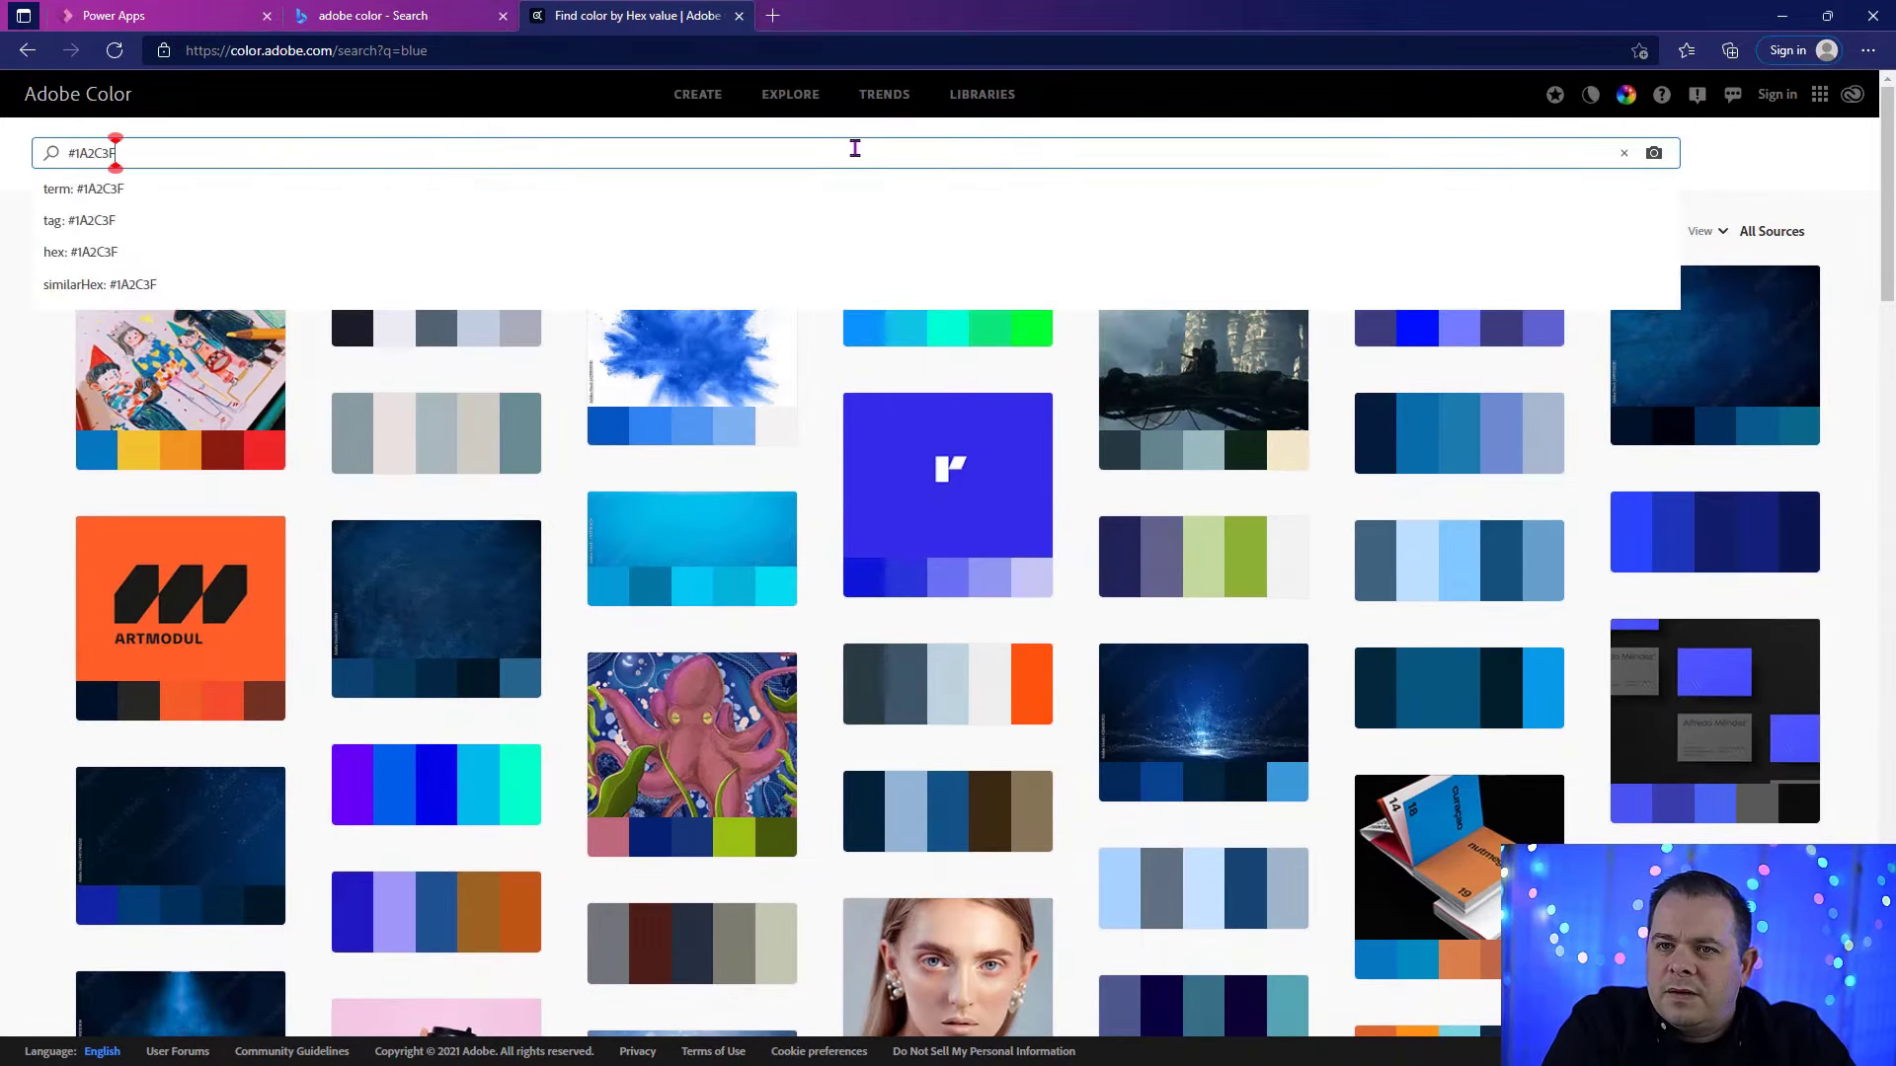
key(Return)
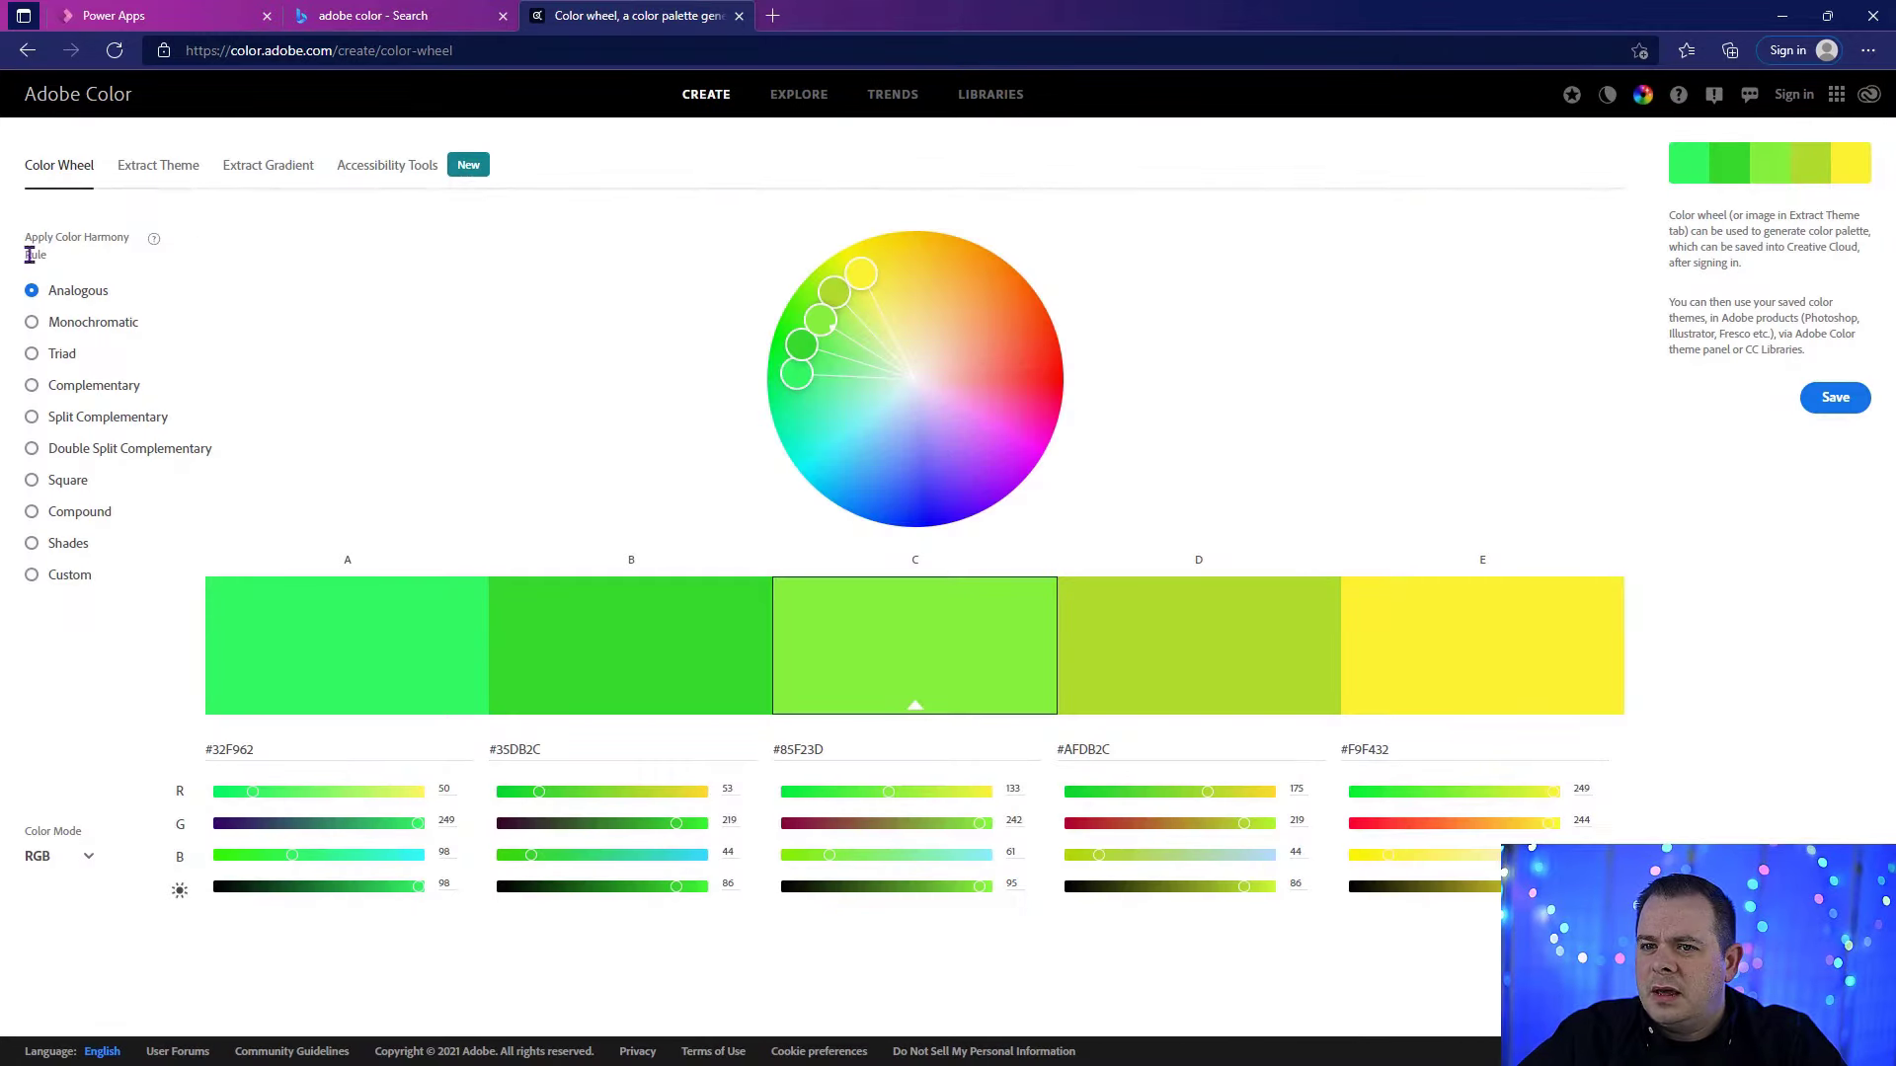
Step: Set color C on the color wheel to #1A2C3F and try harmony rules, ending with the Monochromatic rule
click(63, 543)
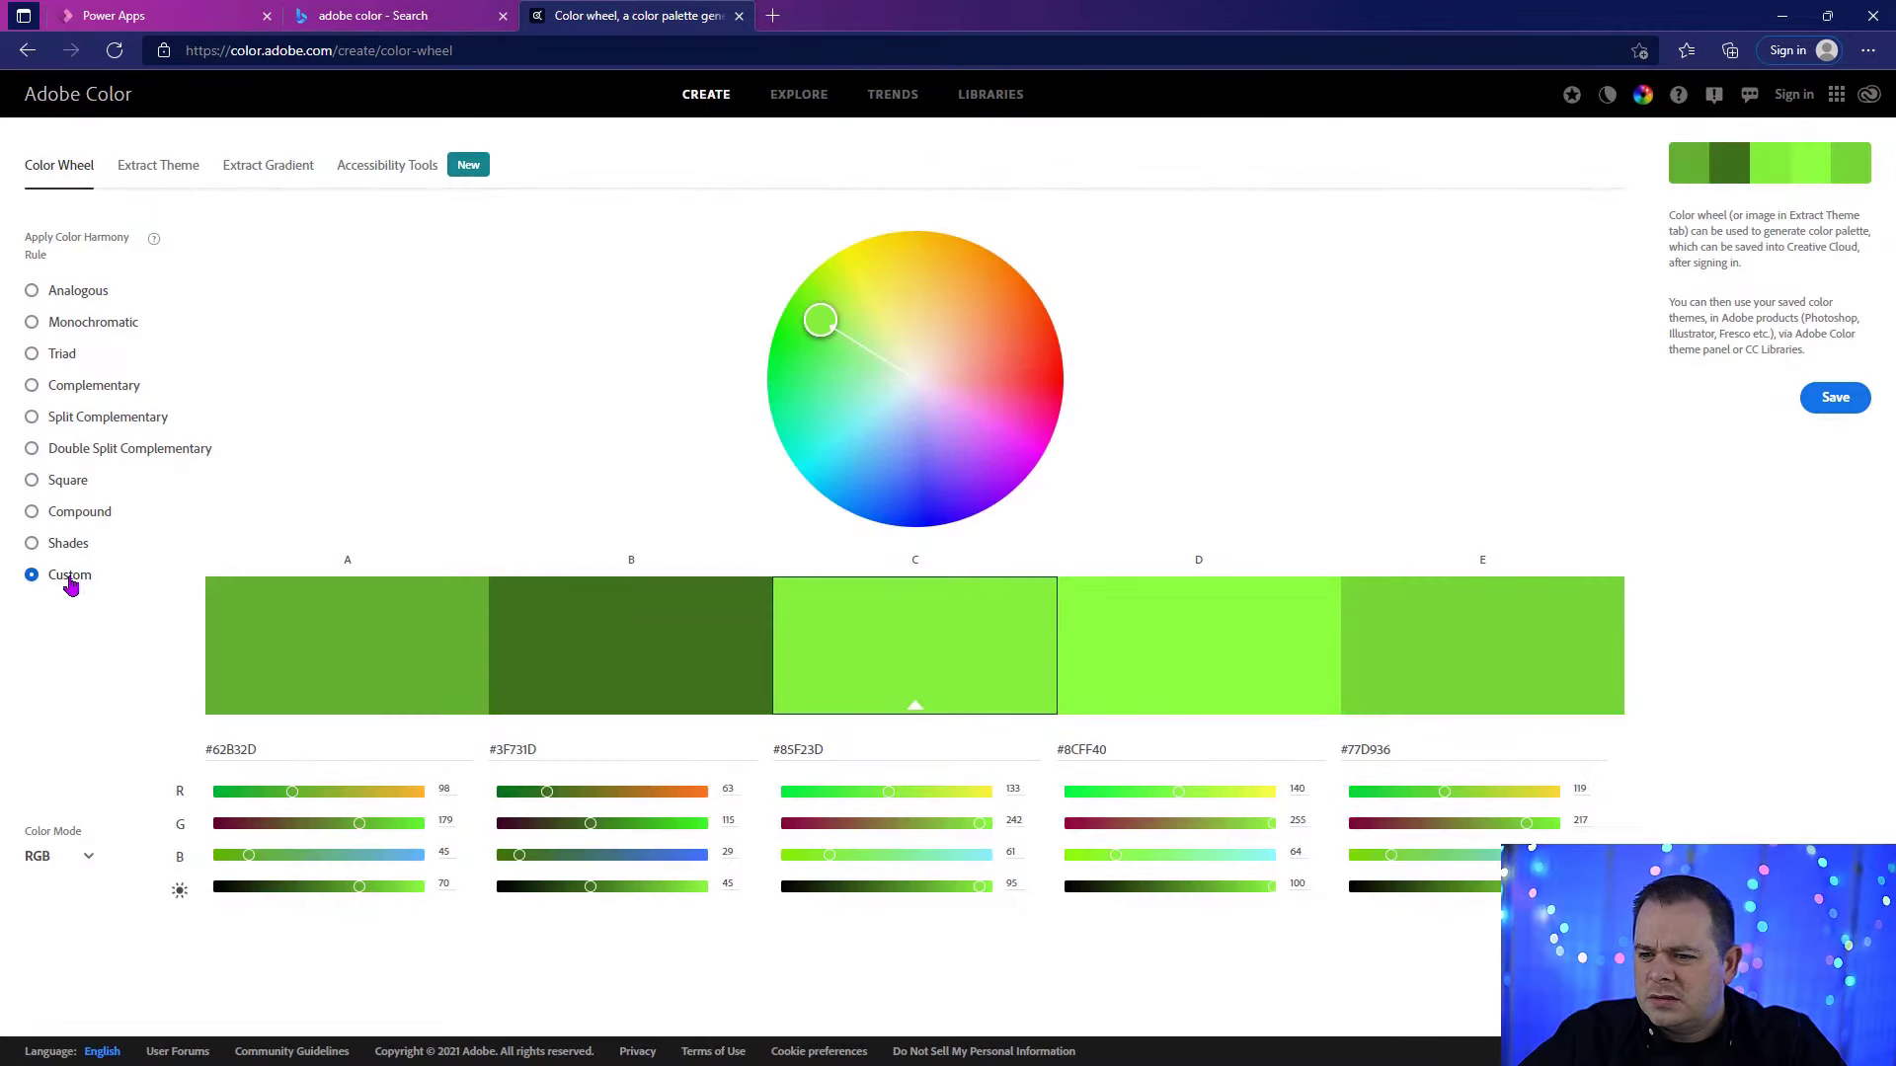
click(828, 750)
text(#1A2C3F)
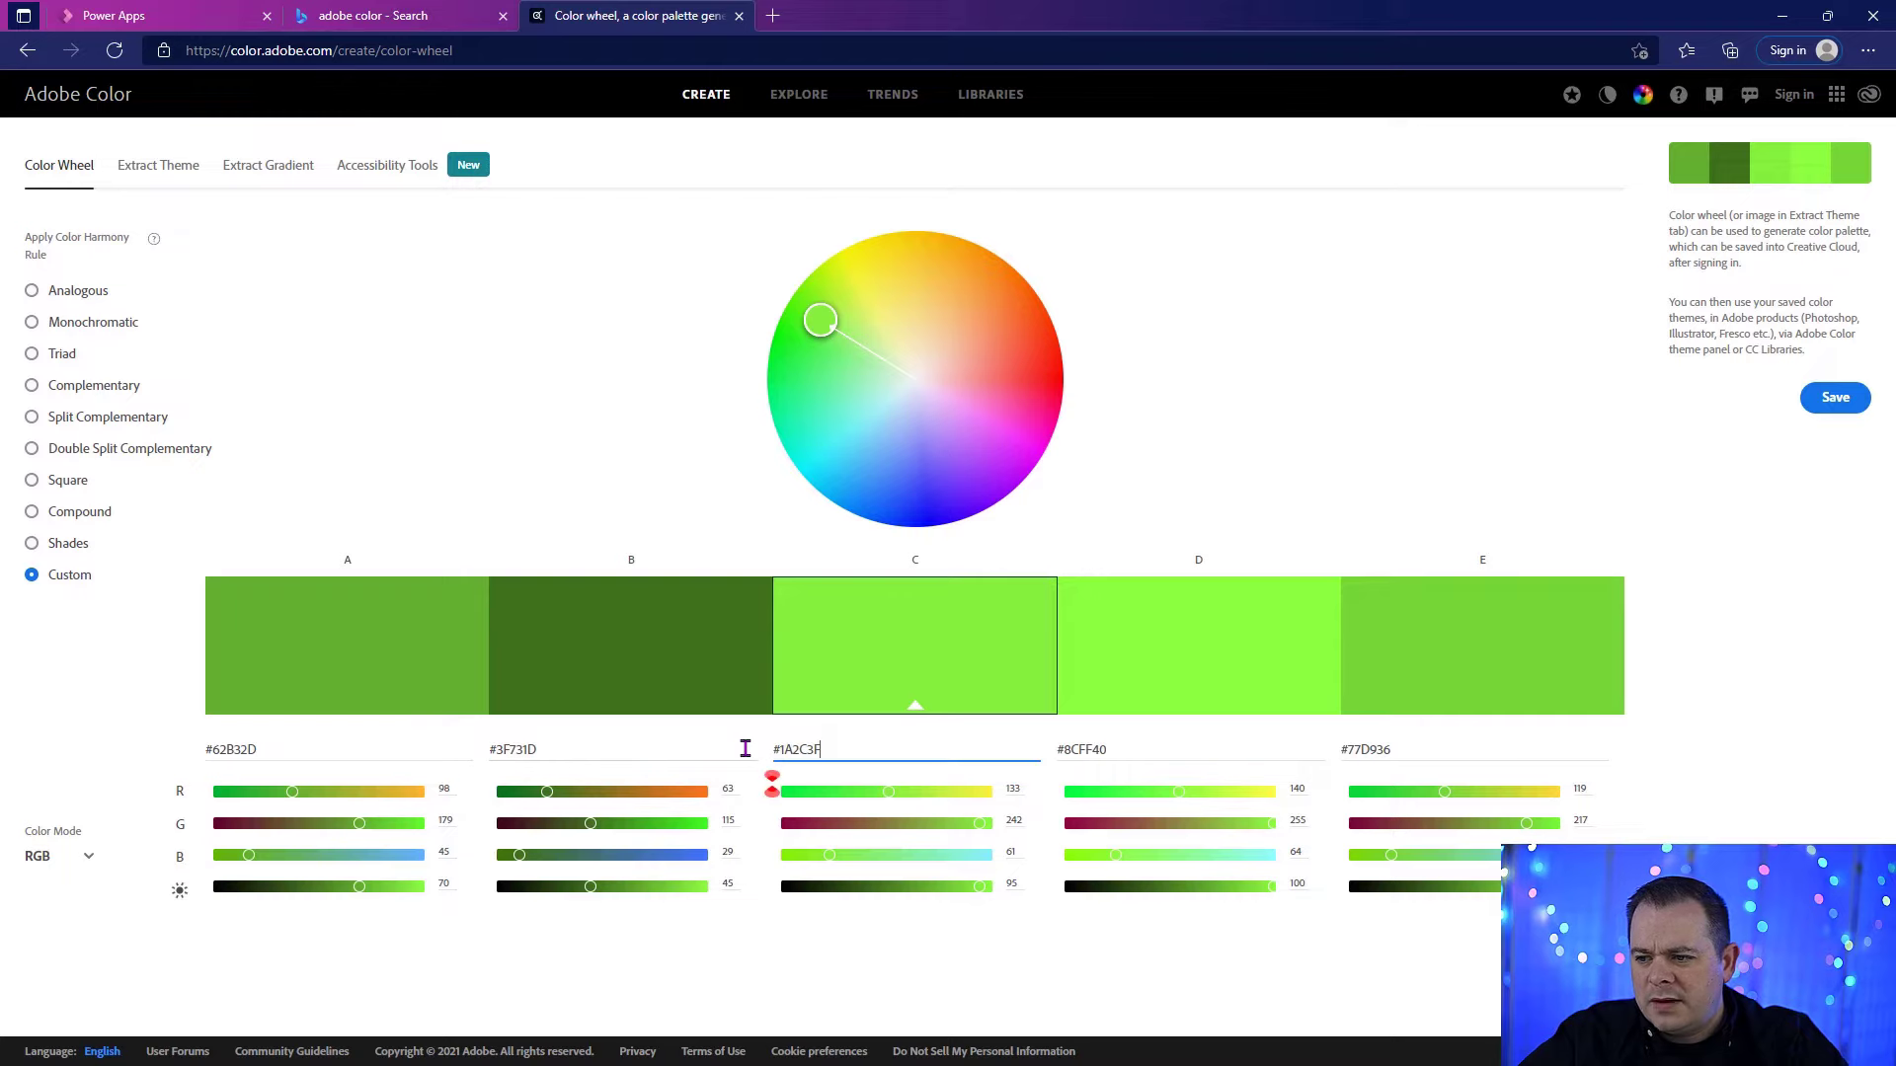
key(Return)
click(65, 543)
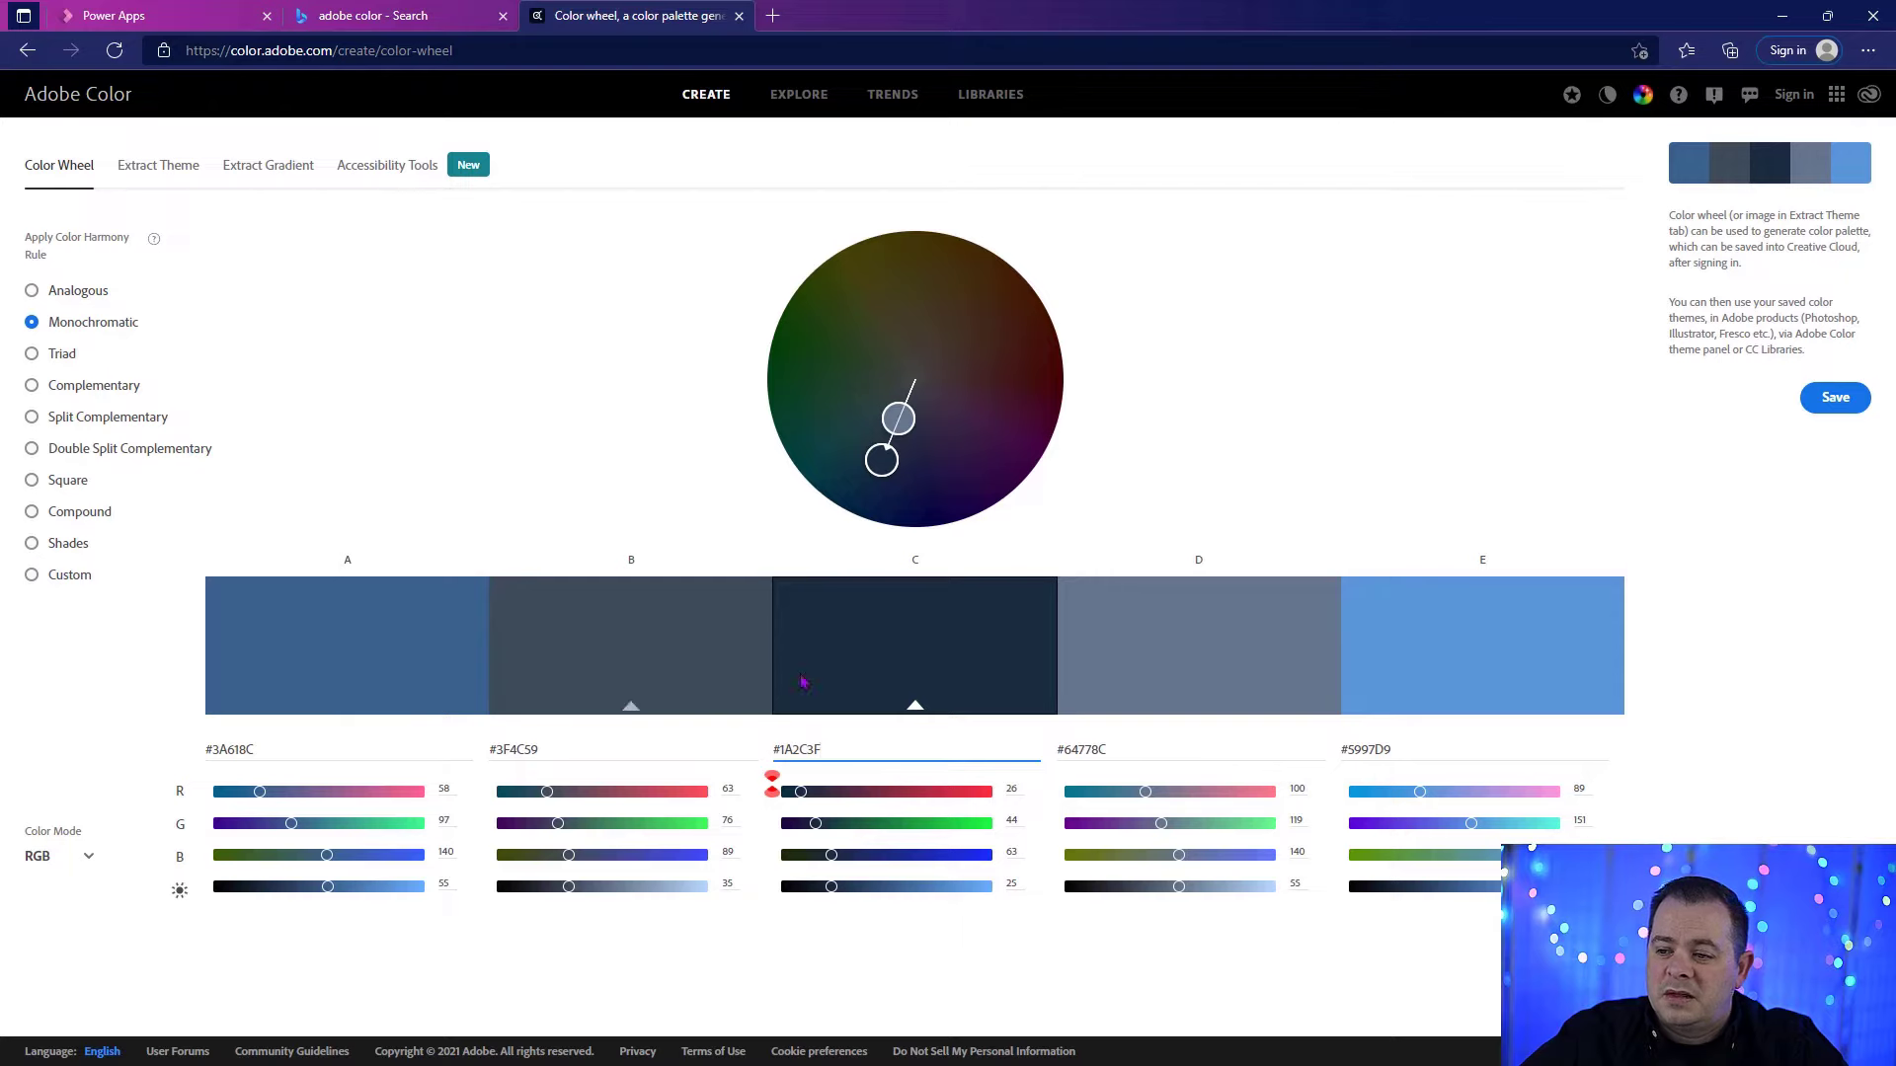
click(1447, 328)
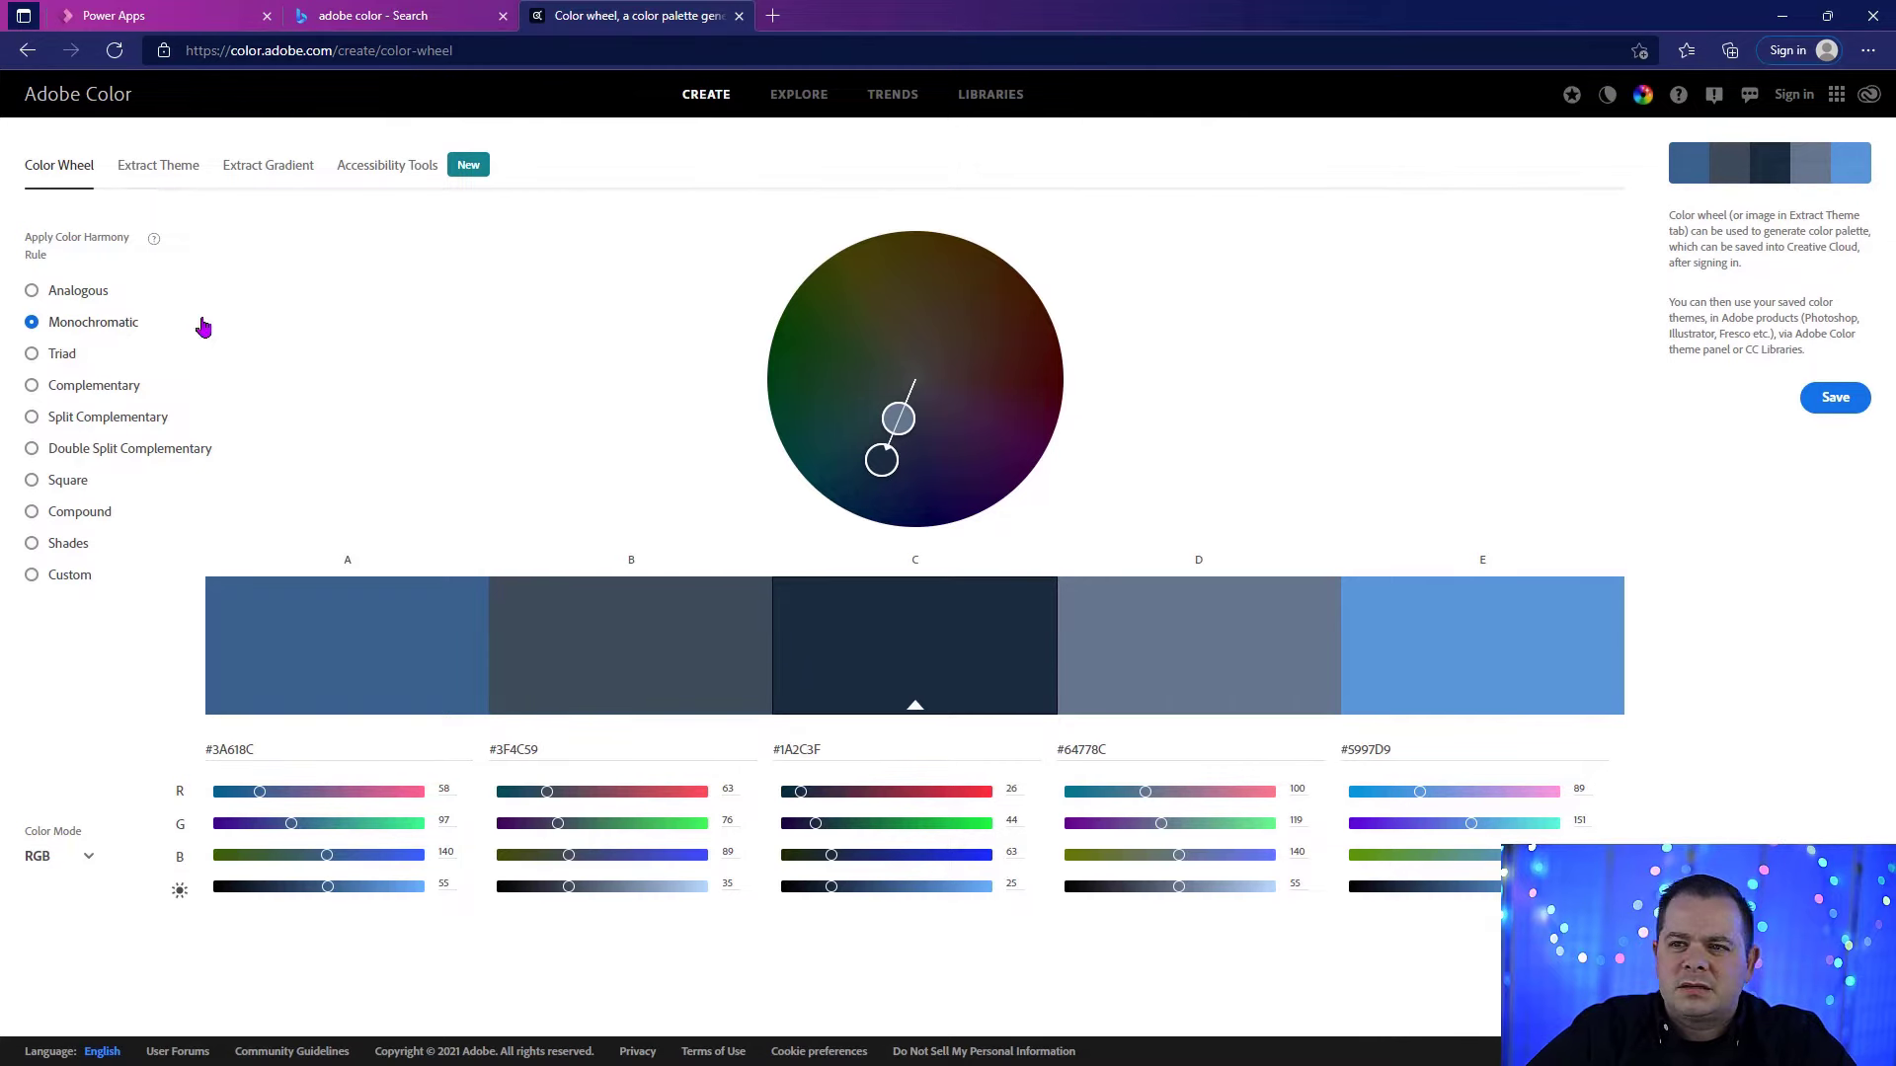
Step: Browse the color palettes offered on the Explore page of Adobe Color
click(791, 98)
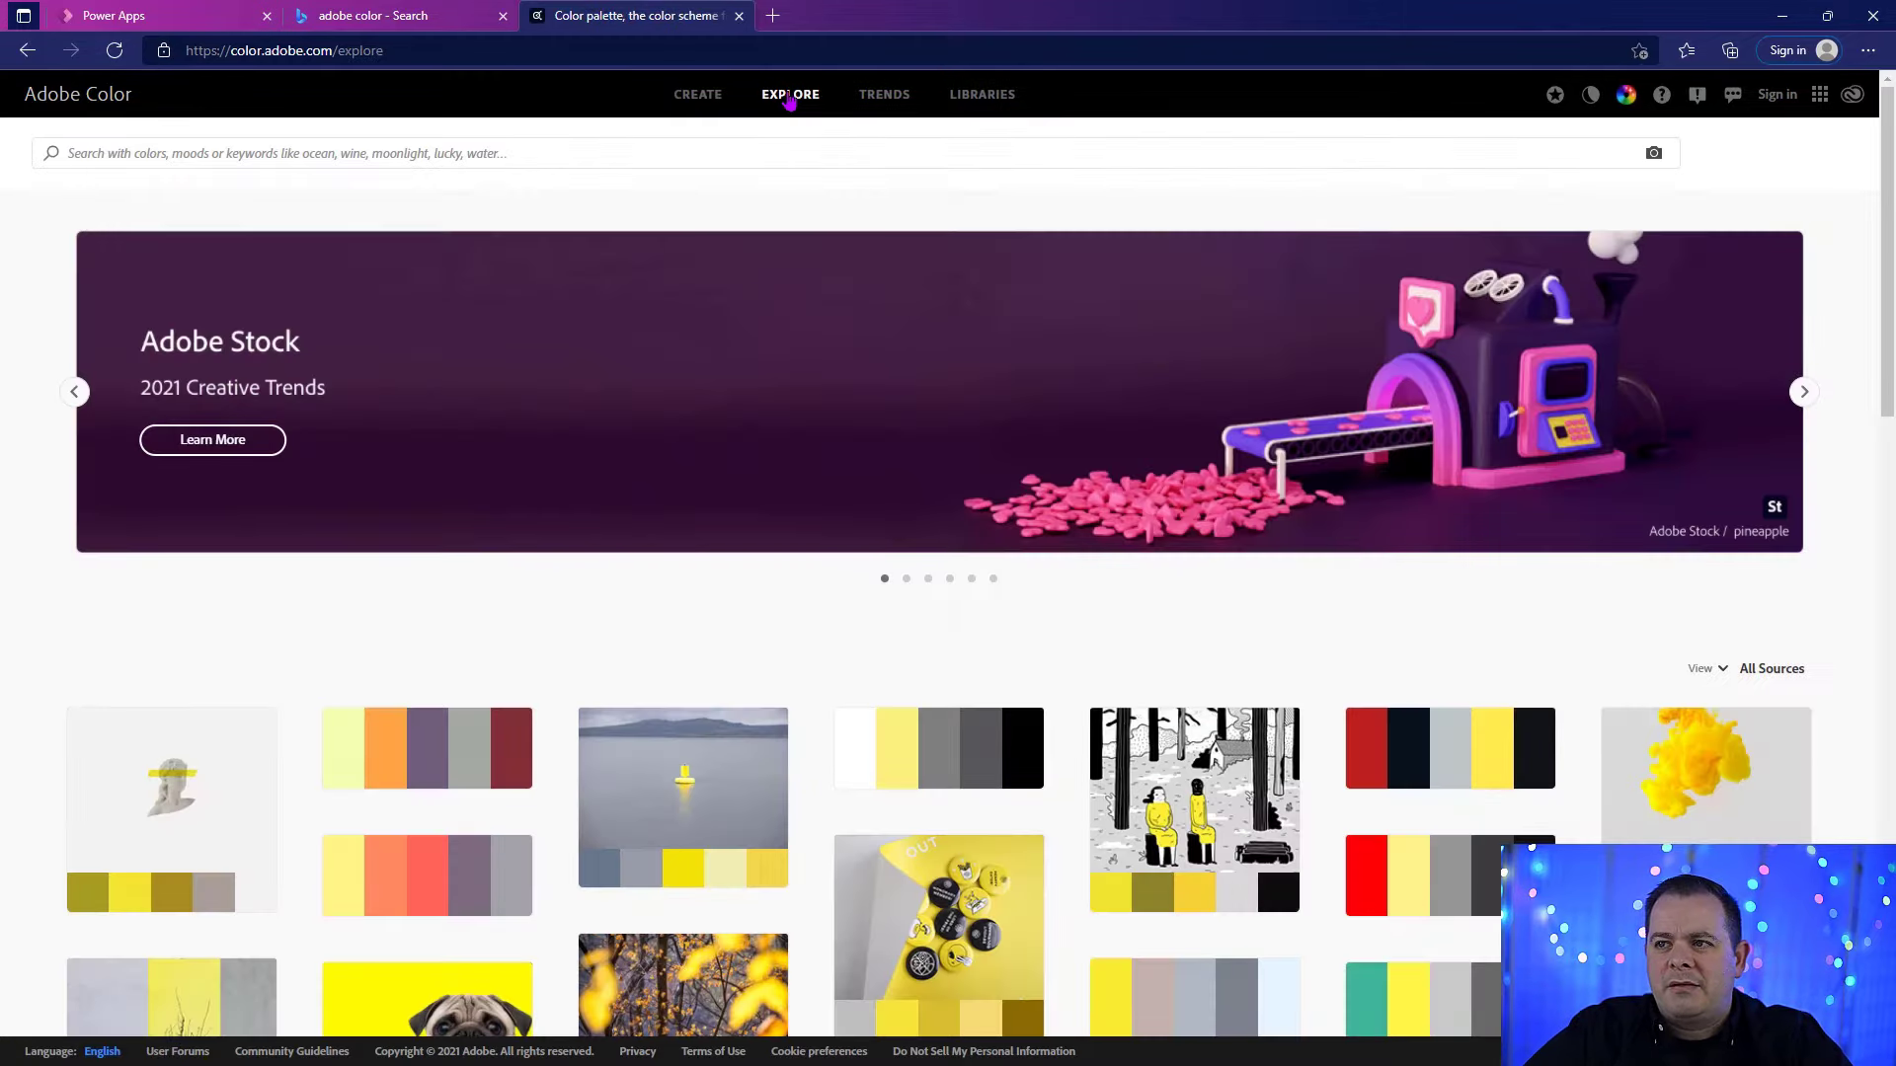
scroll(804, 666, down, 8)
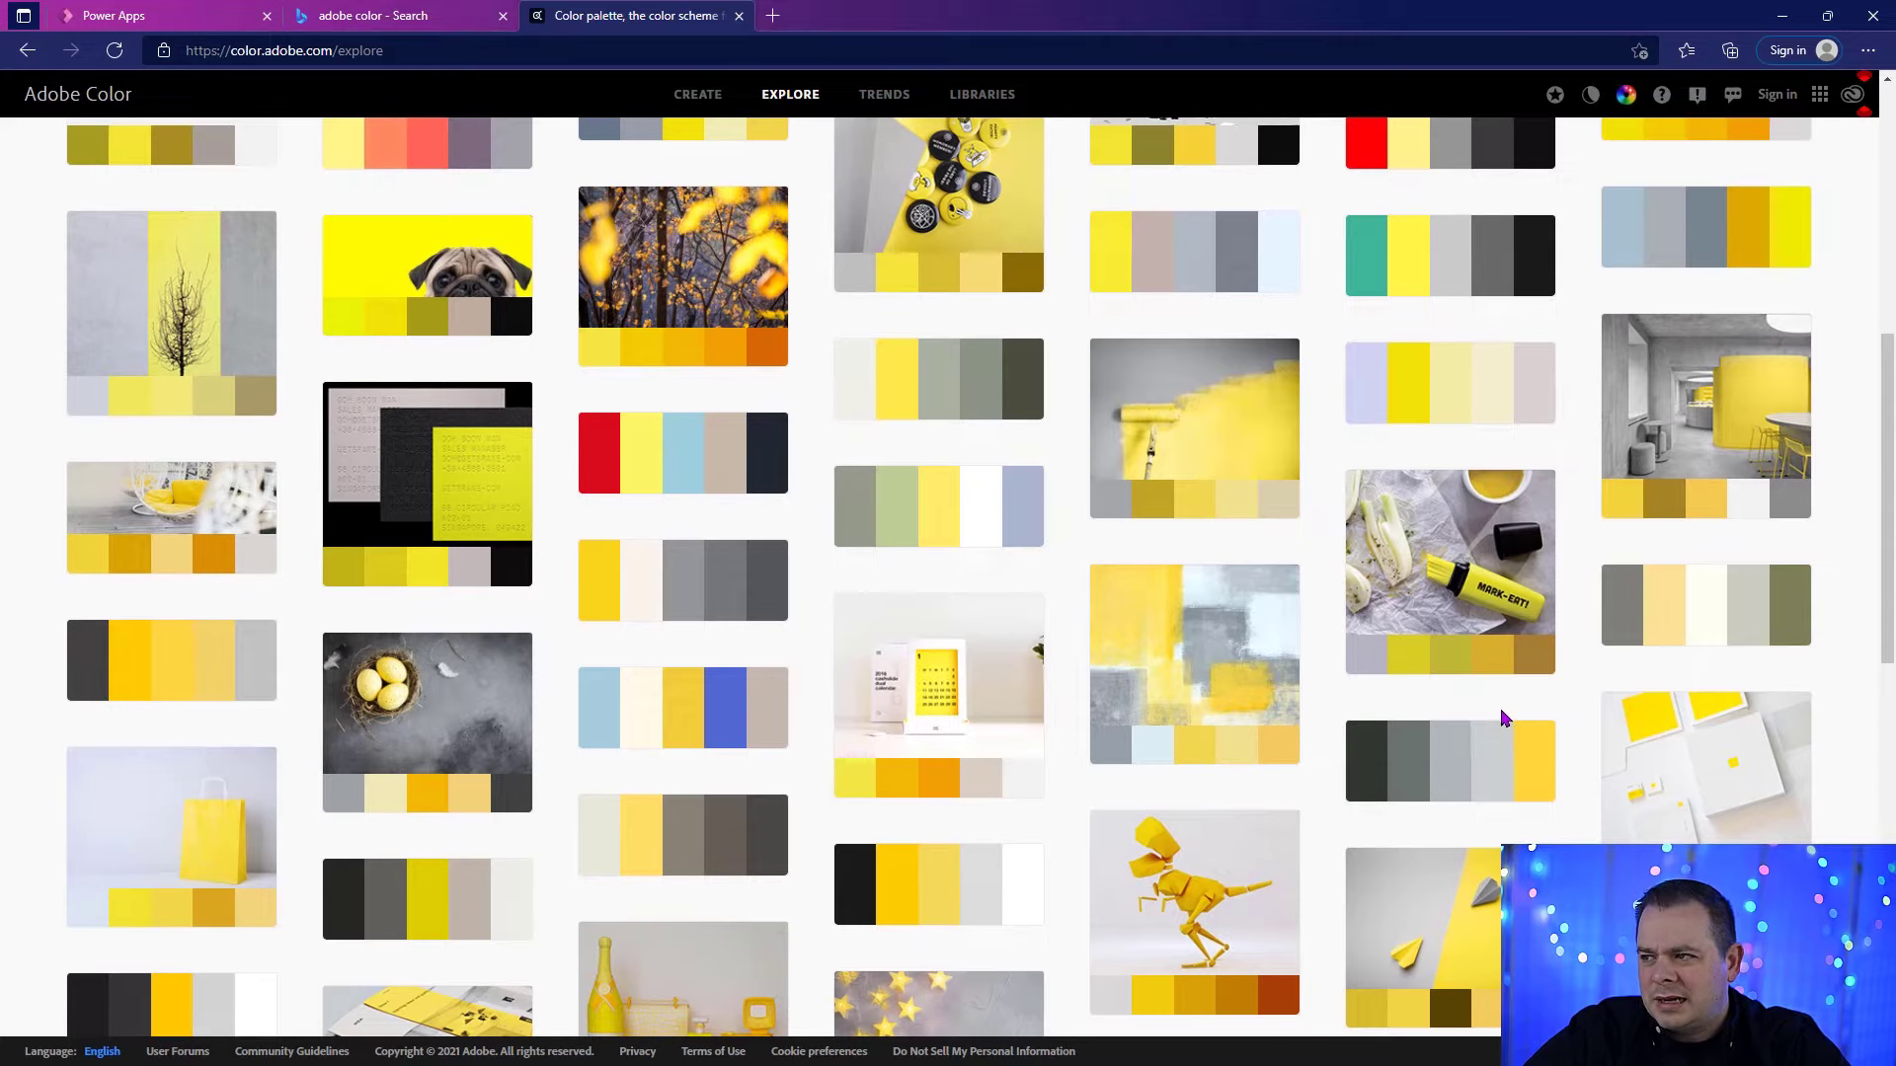
scroll(1502, 717, up, 3)
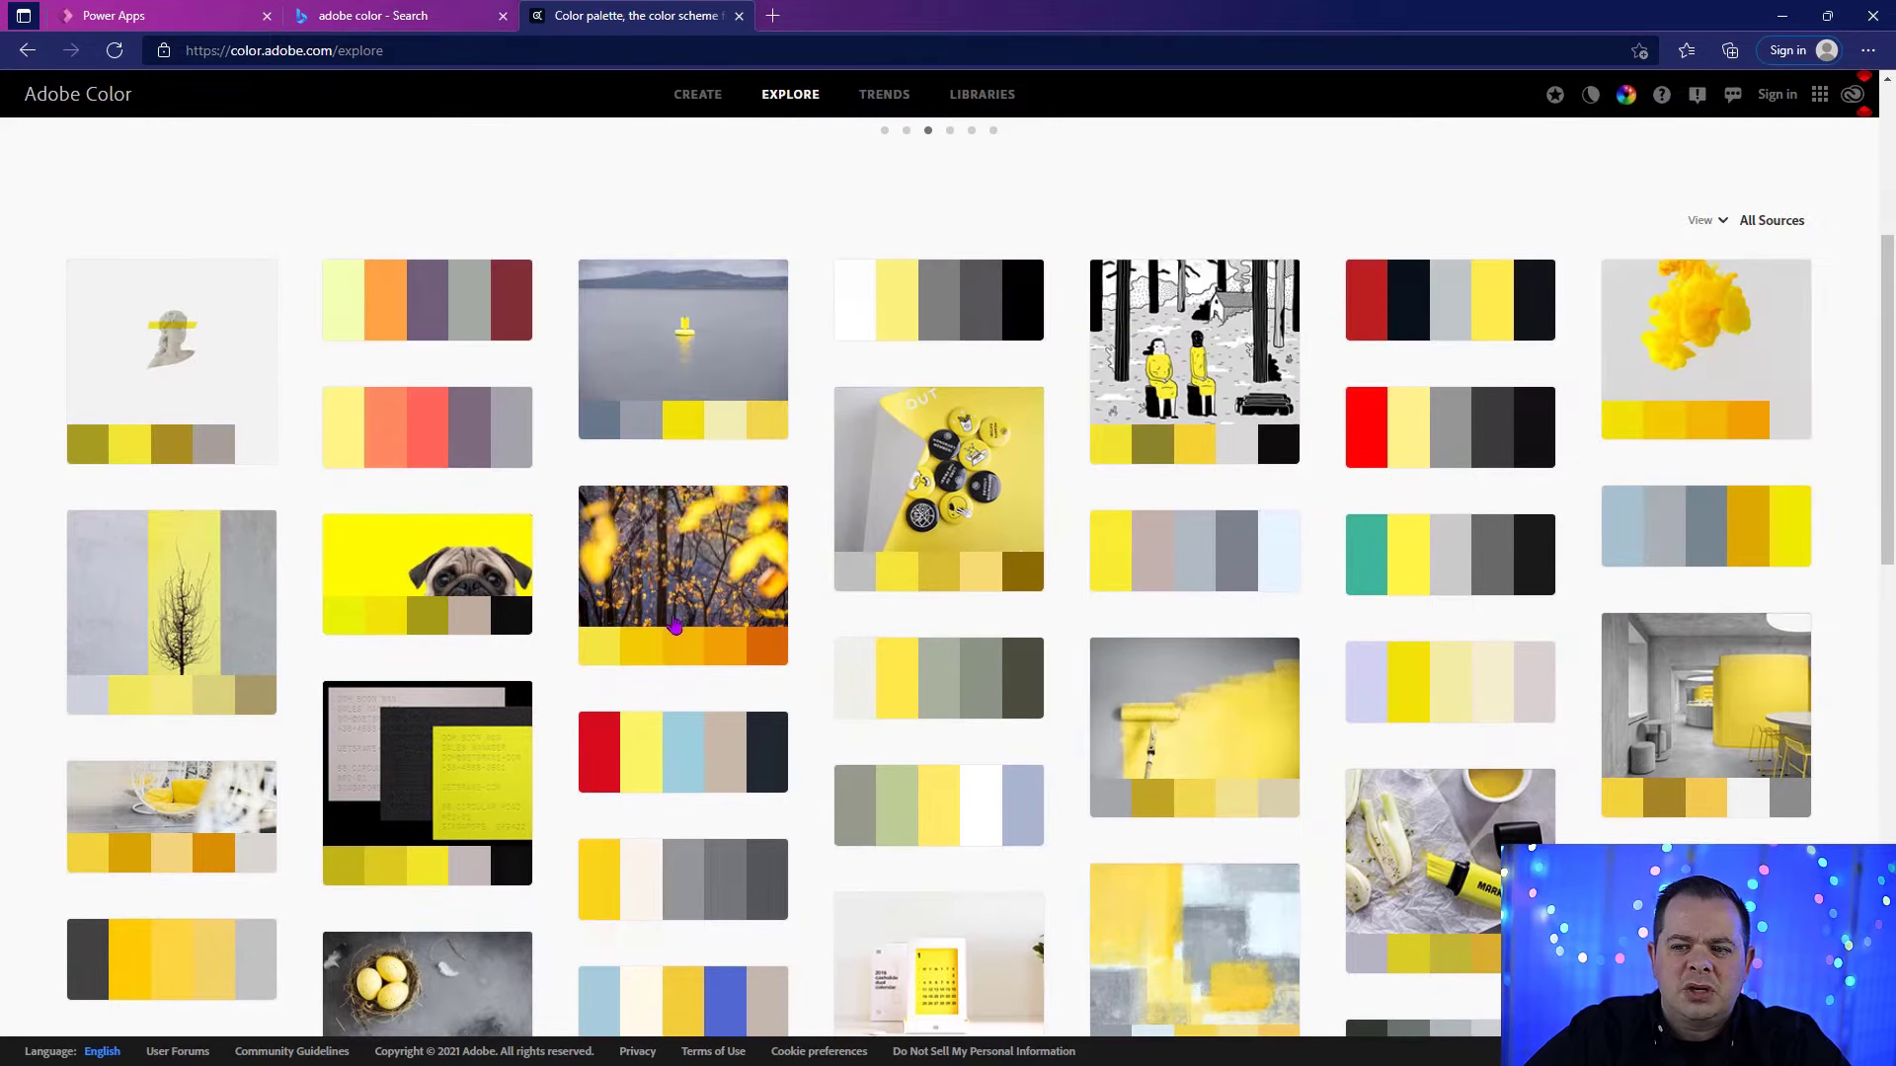
mouse_move(1471, 804)
scroll(1017, 897, down, 10)
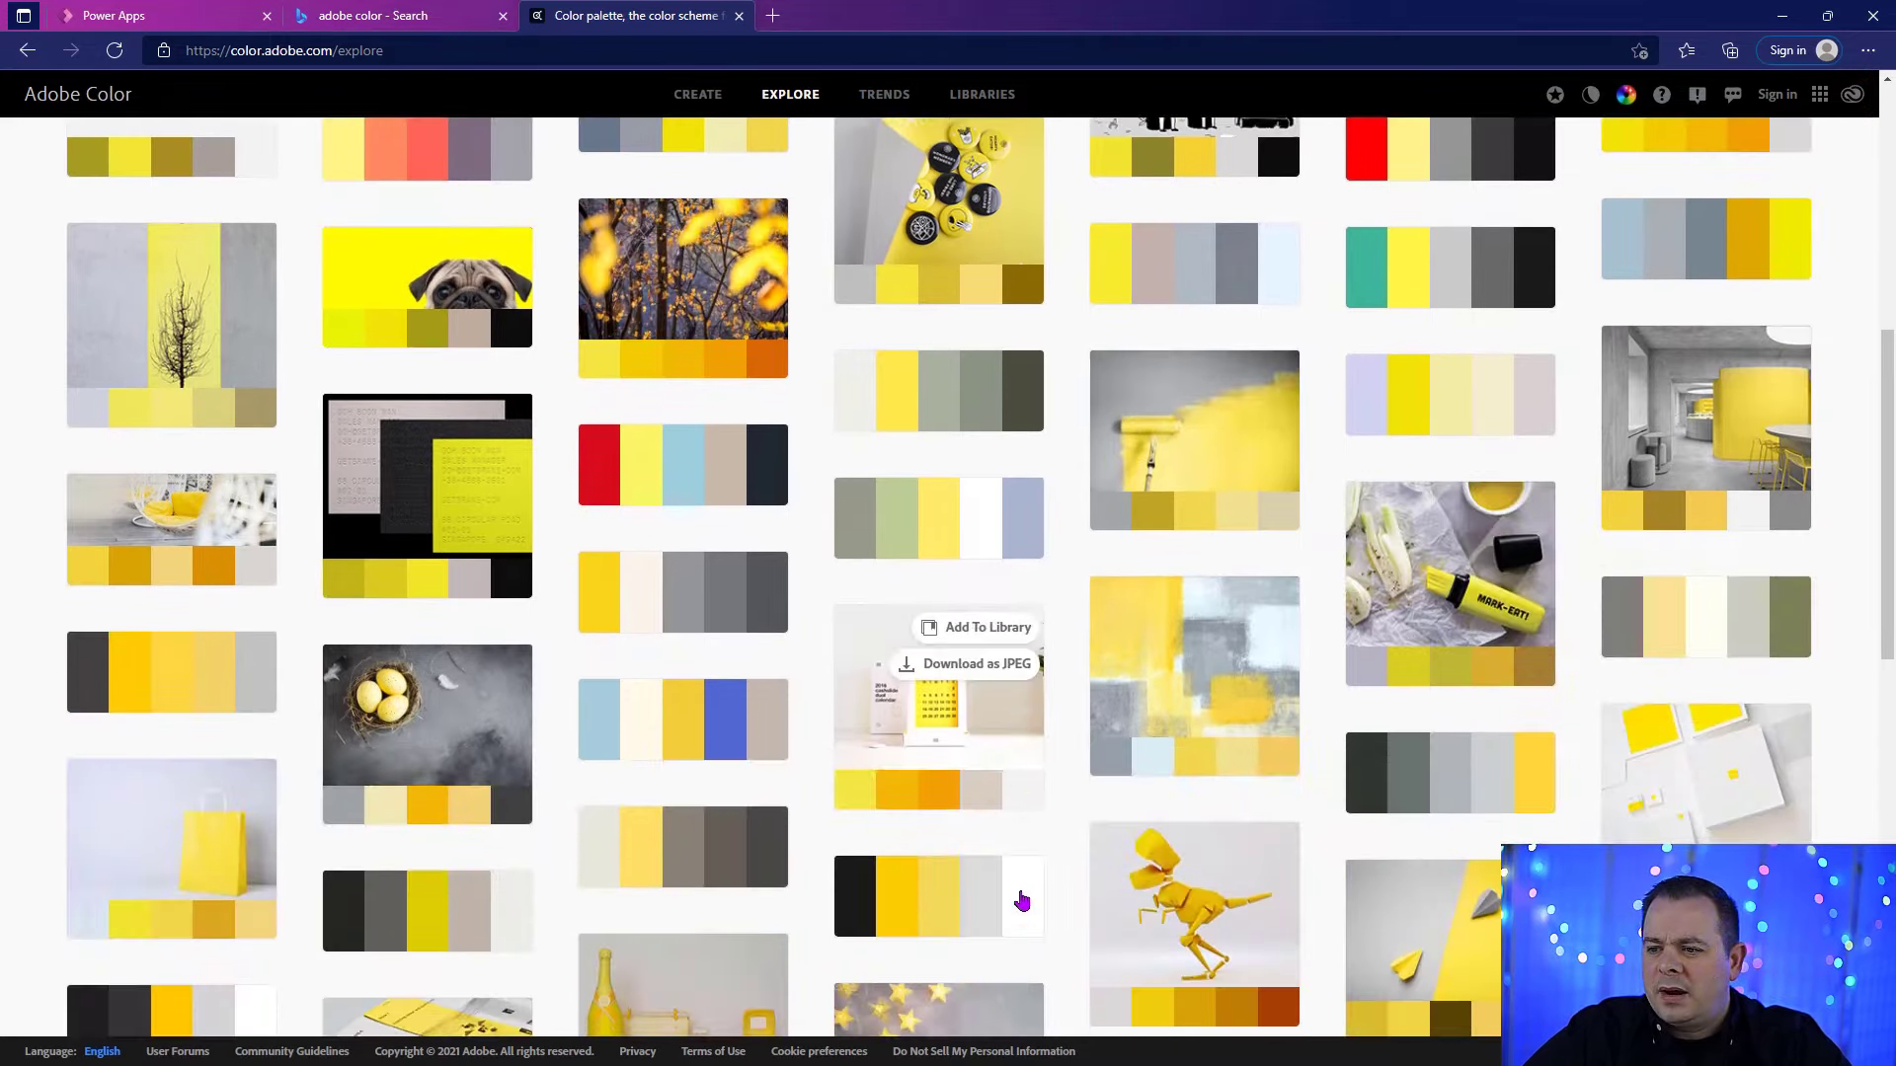
scroll(1045, 761, up, 3)
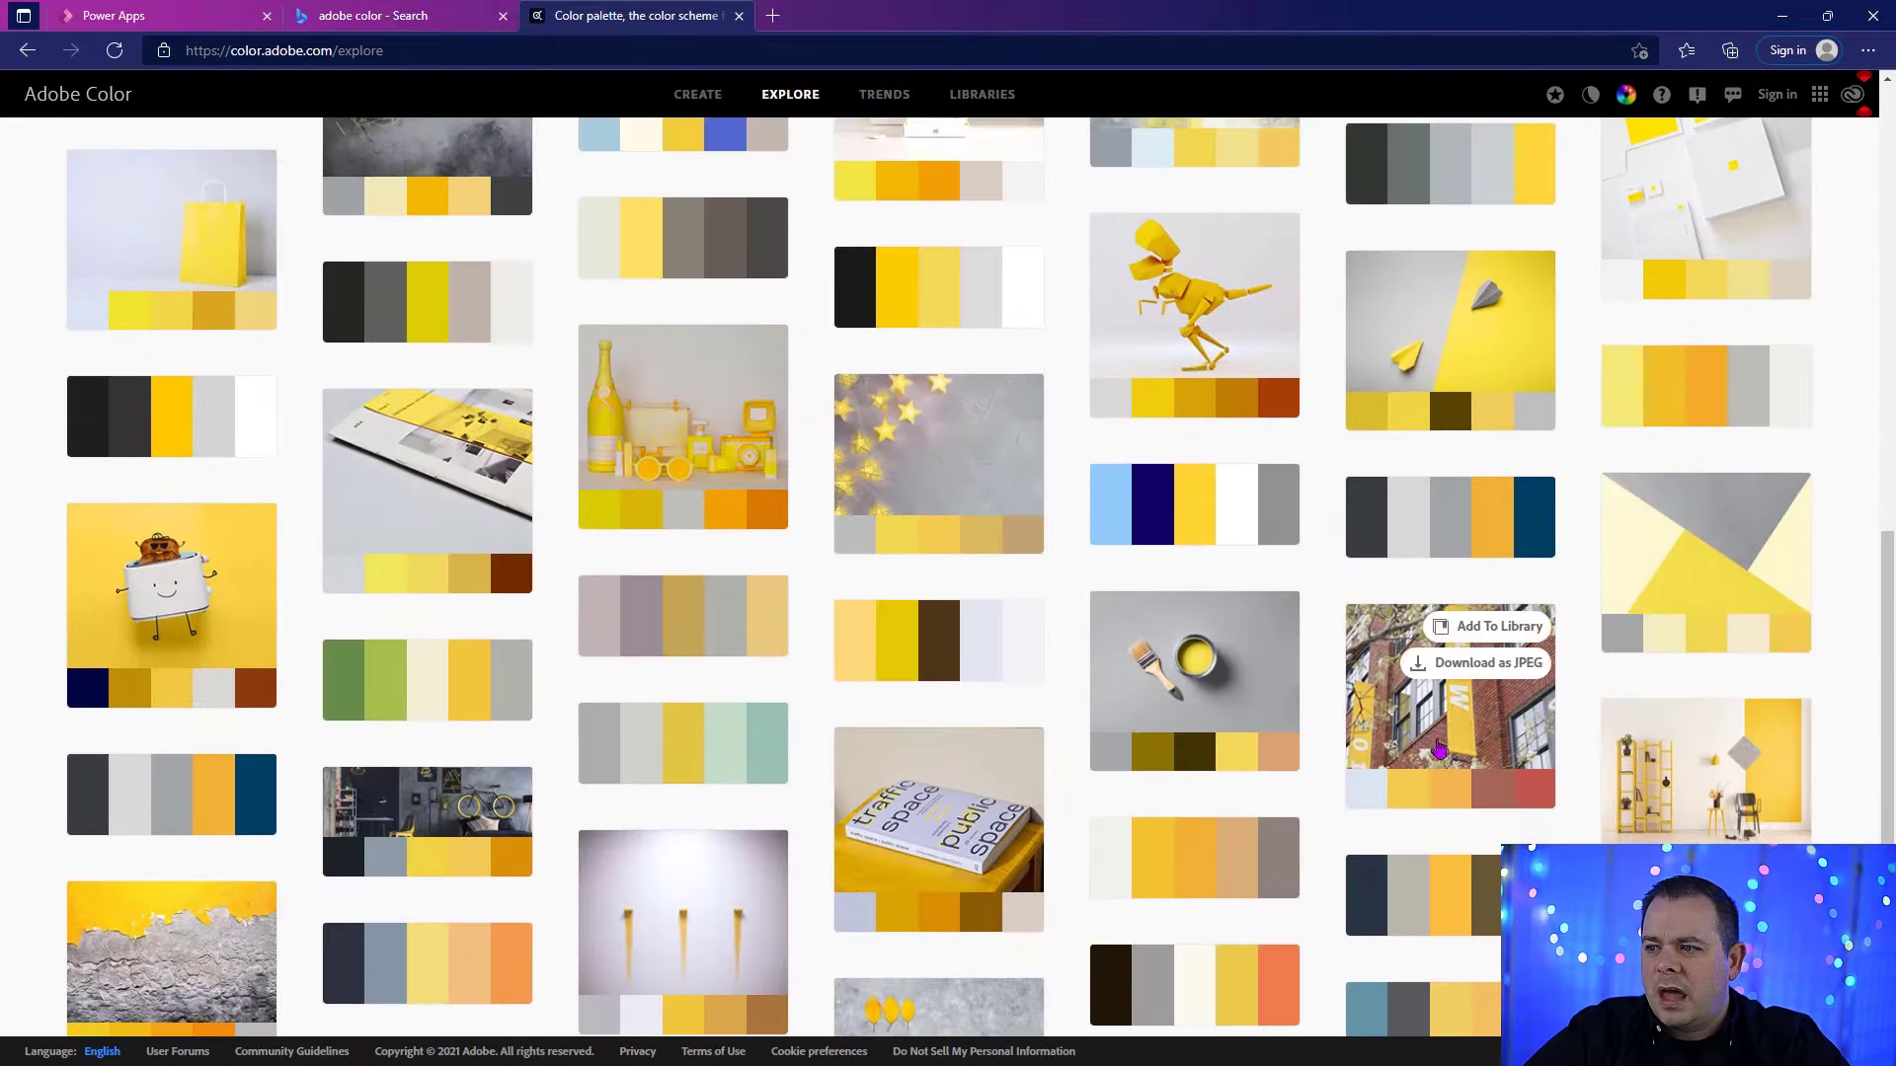
scroll(1566, 812, down, 3)
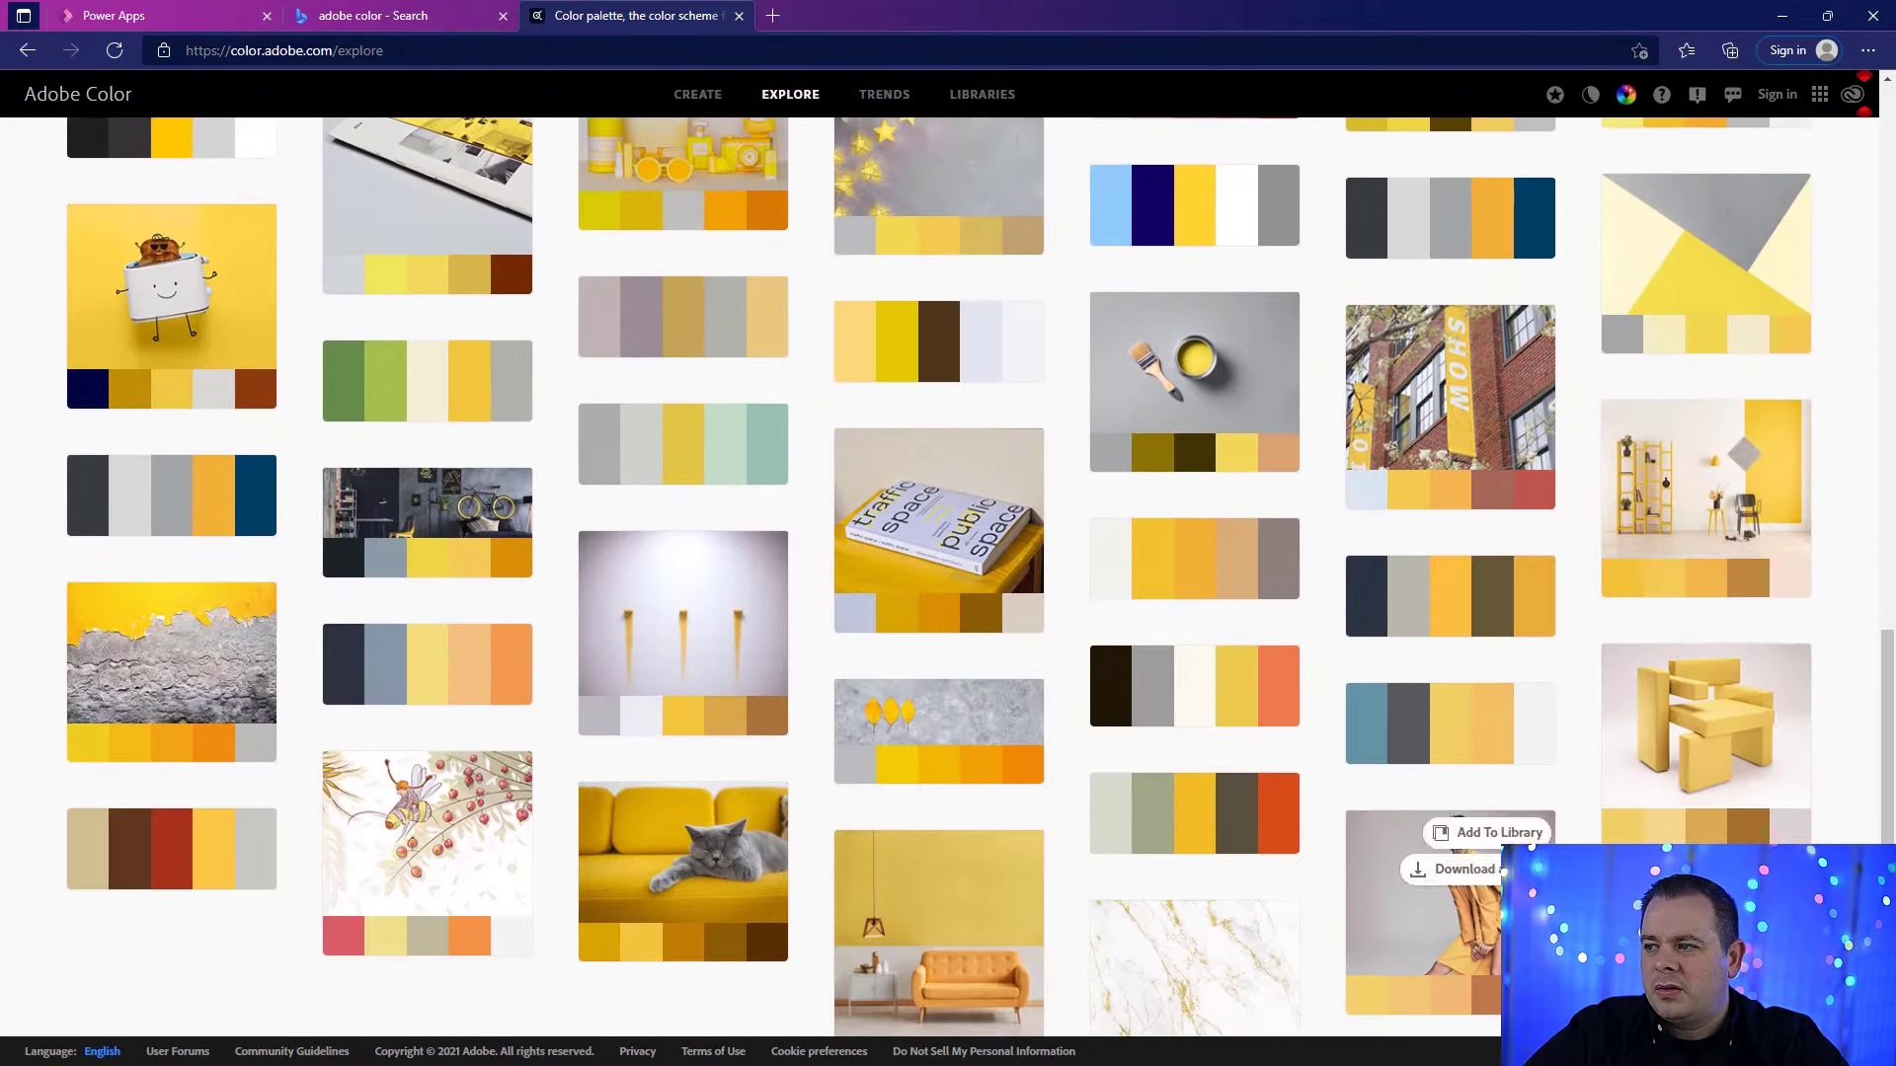
Step: Look through more Explore palettes, open the Cream Puff Lace palette's details, and close the adobe color search page
scroll(1160, 829, down, 2)
scroll(1161, 831, down, 1)
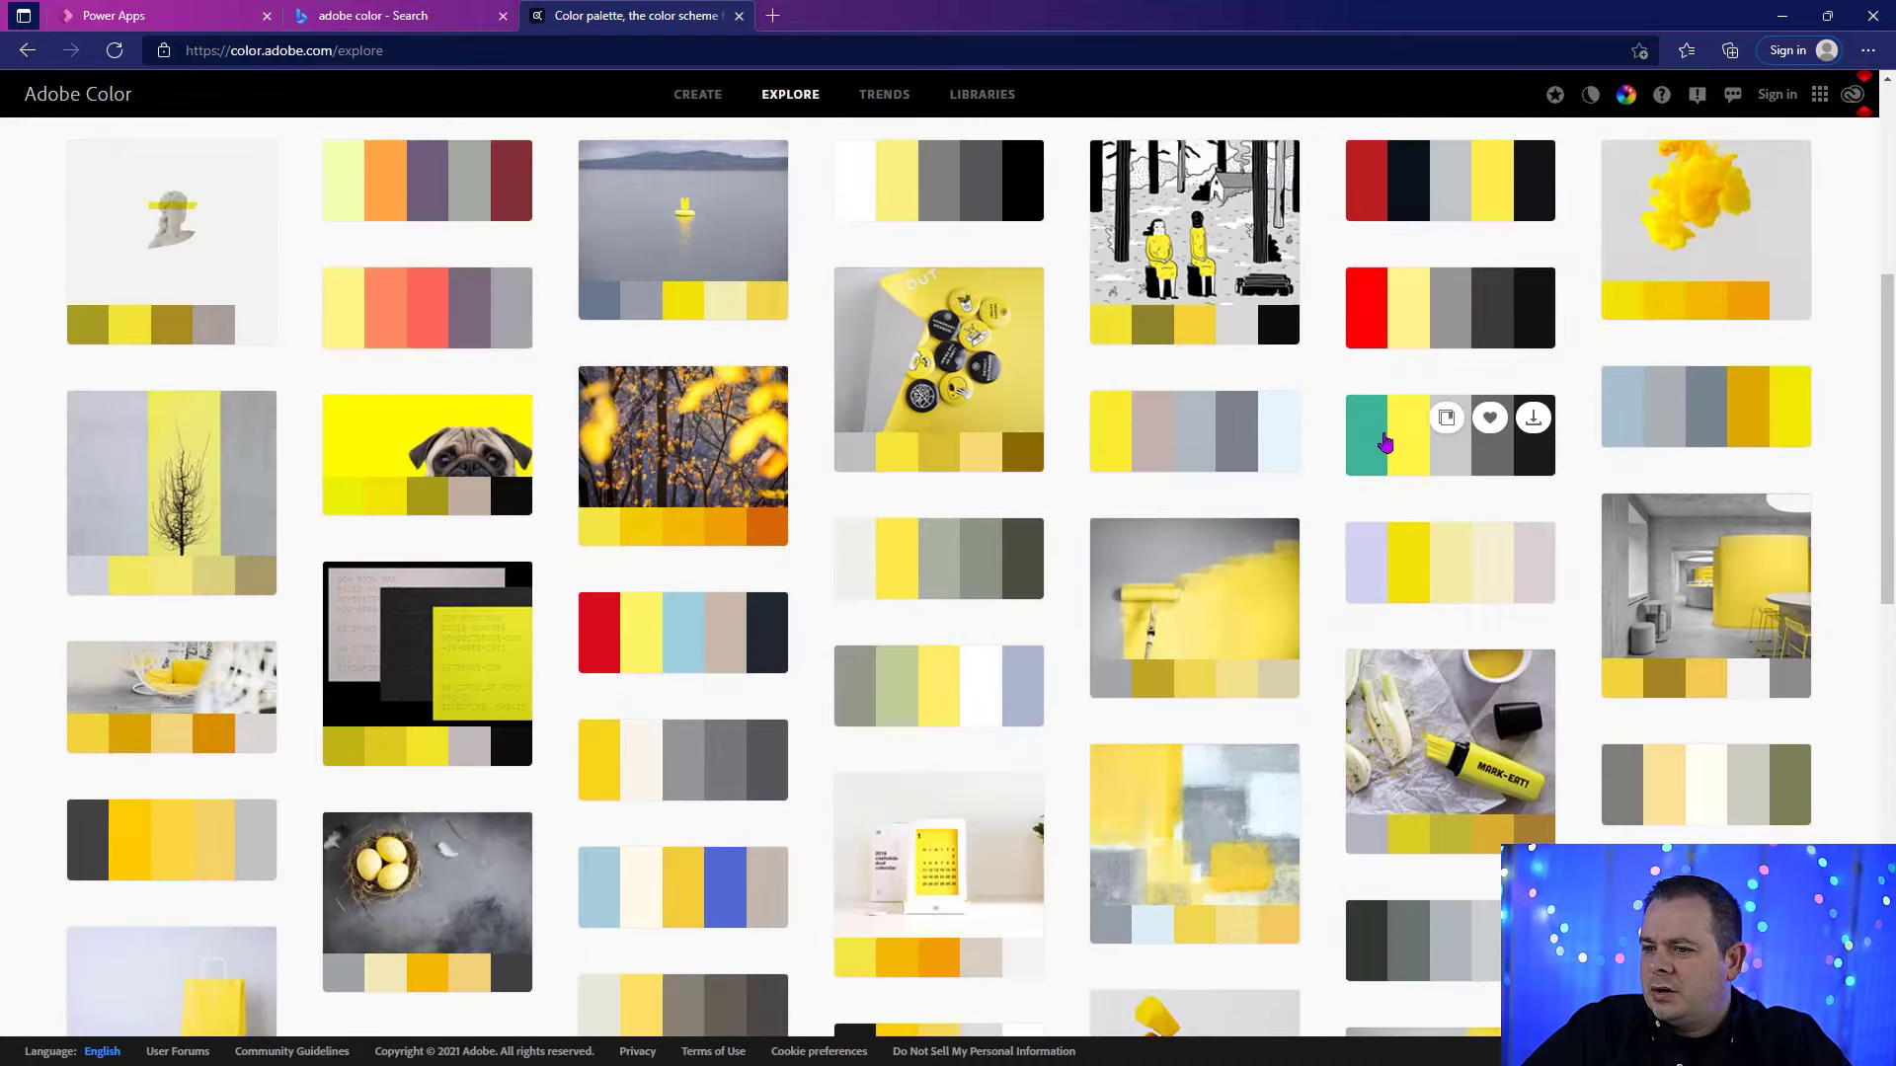
click(1386, 443)
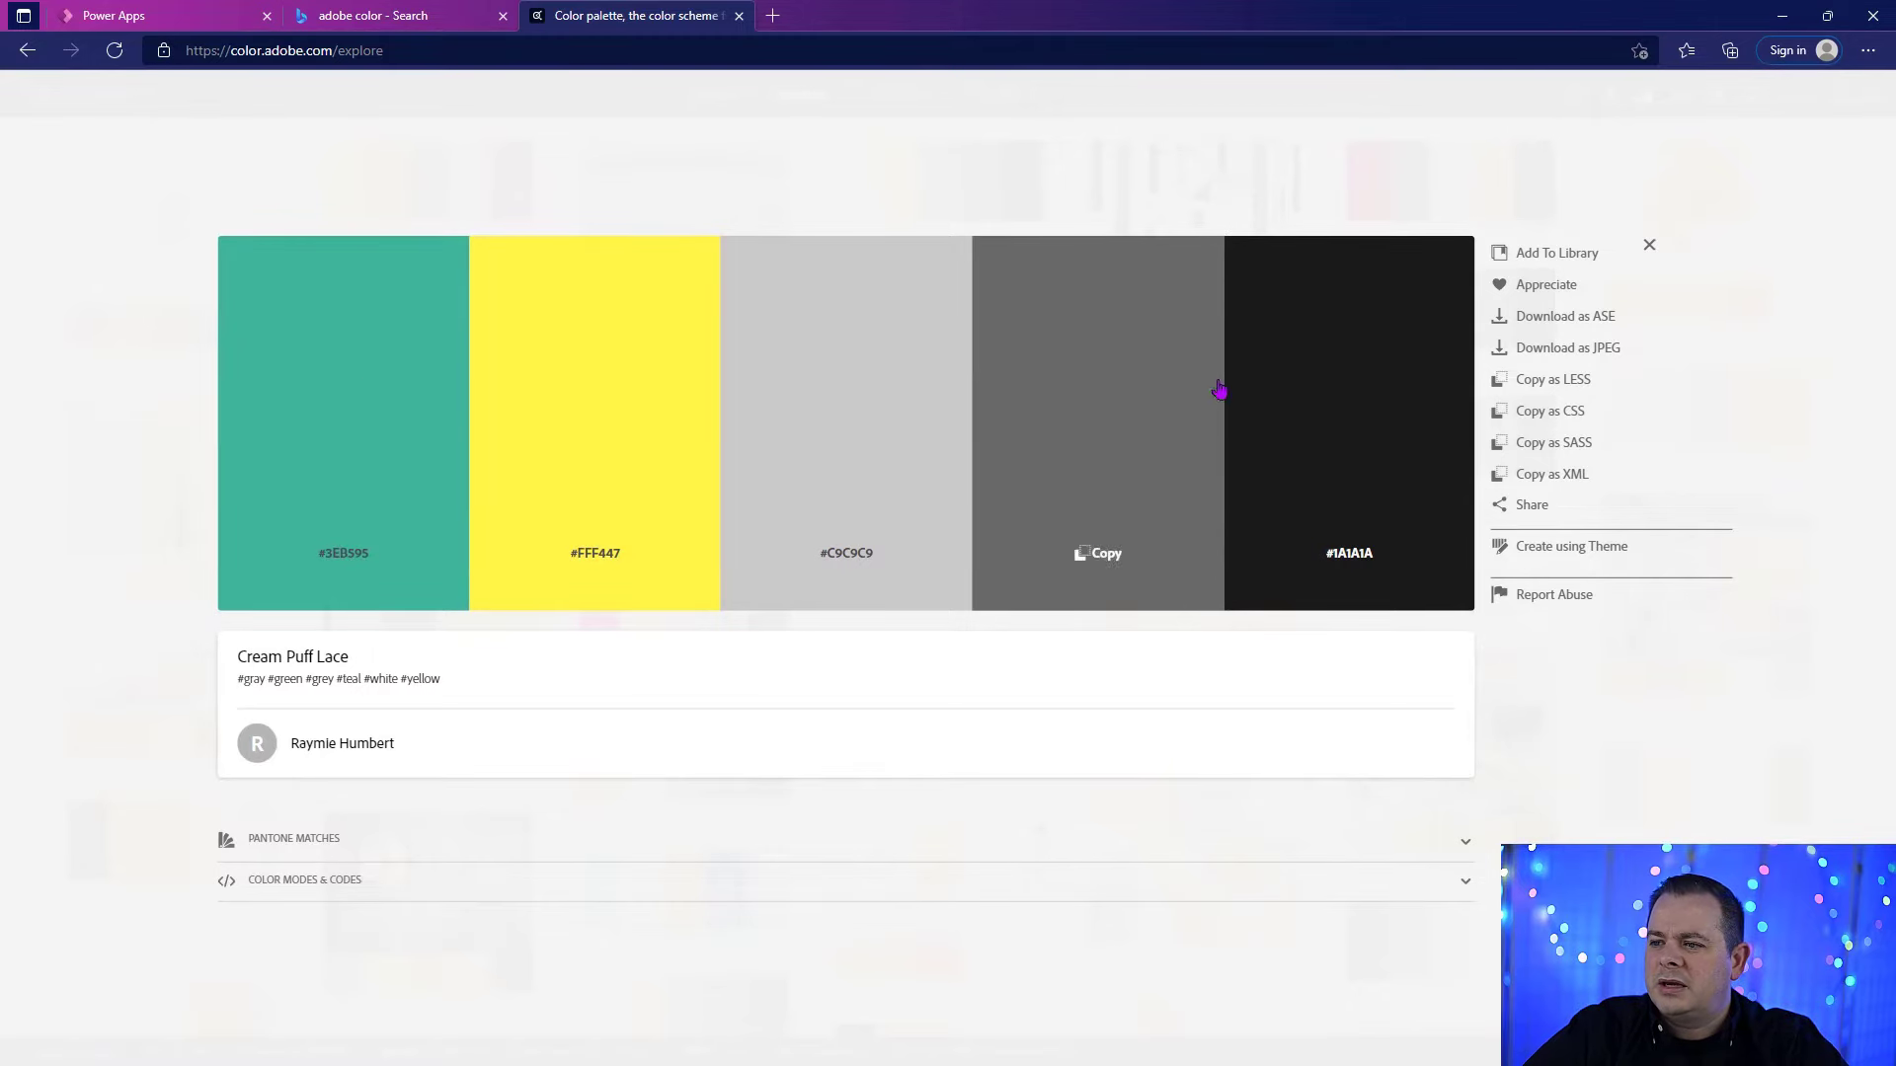
click(502, 17)
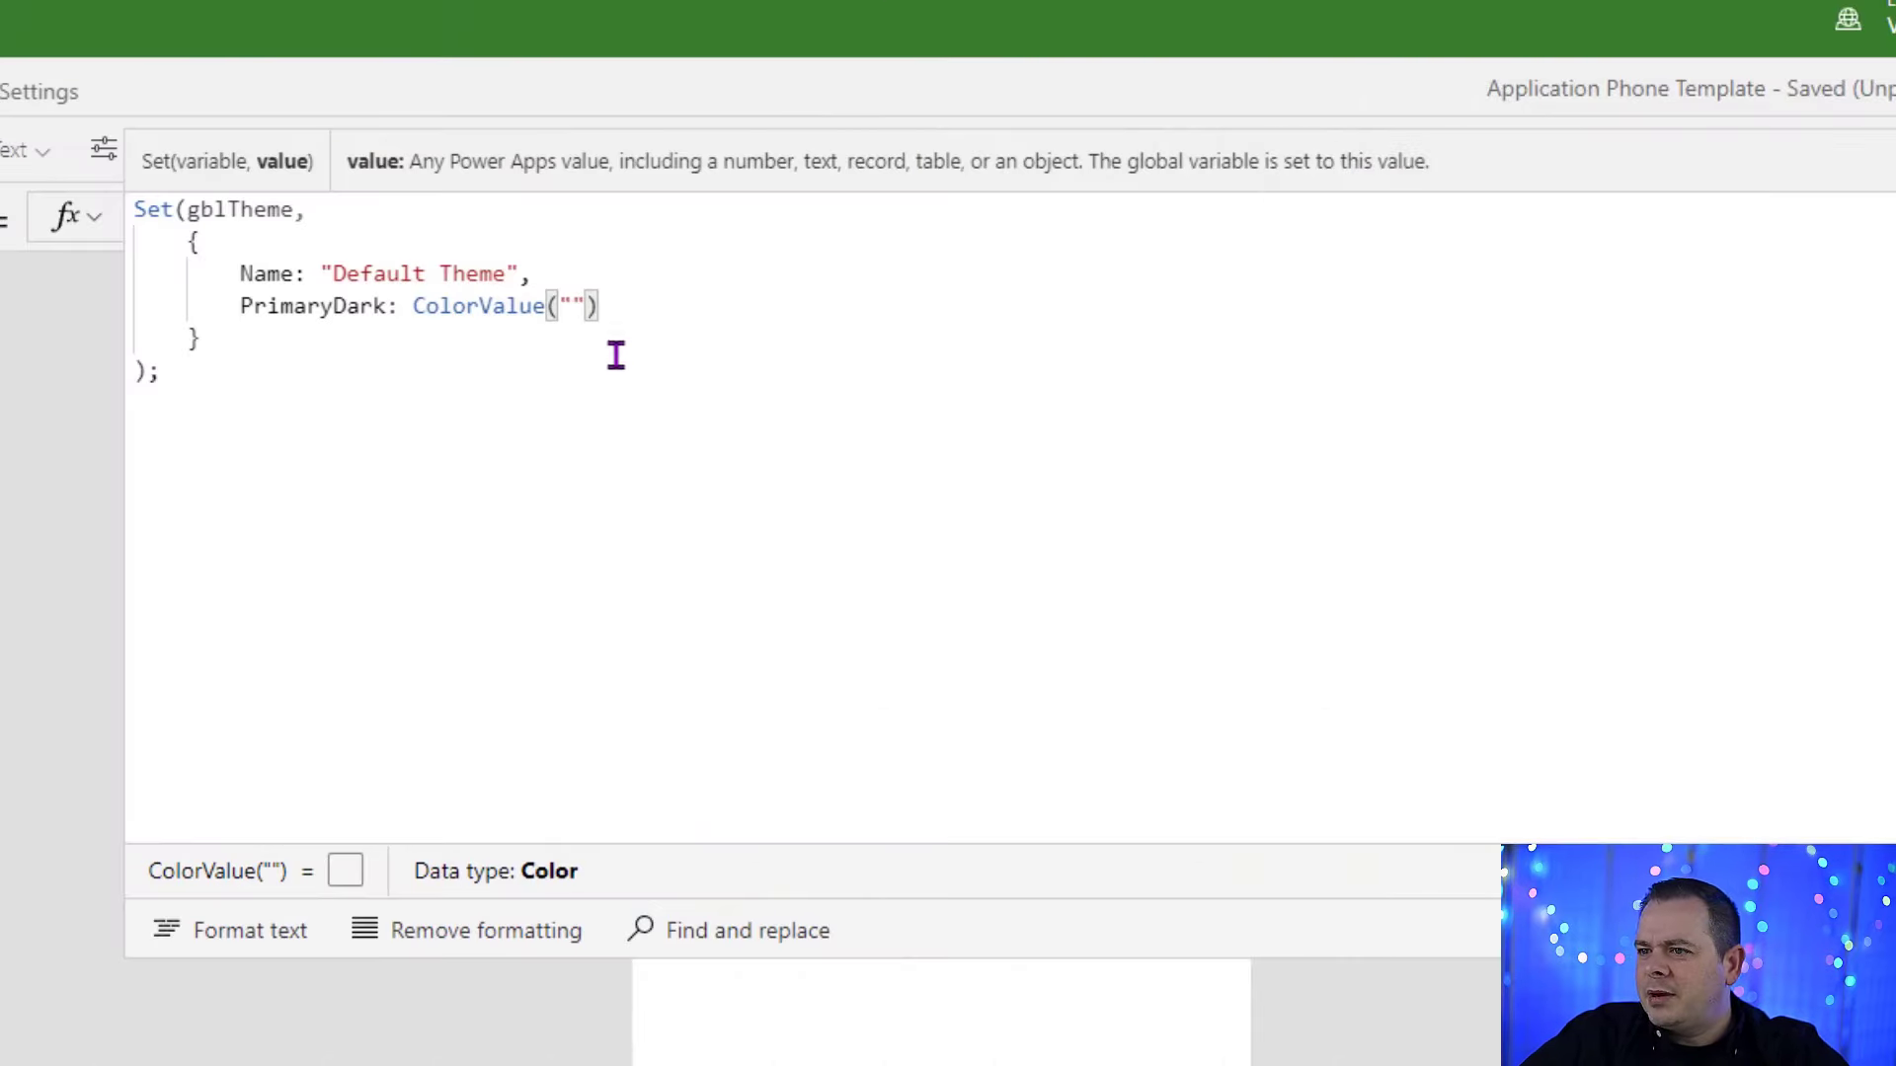
Step: In the gblTheme formula in Power Apps, set PrimaryDark to ColorValue("#1A2C3F")
text(1A2C3F)
click(565, 308)
text(#)
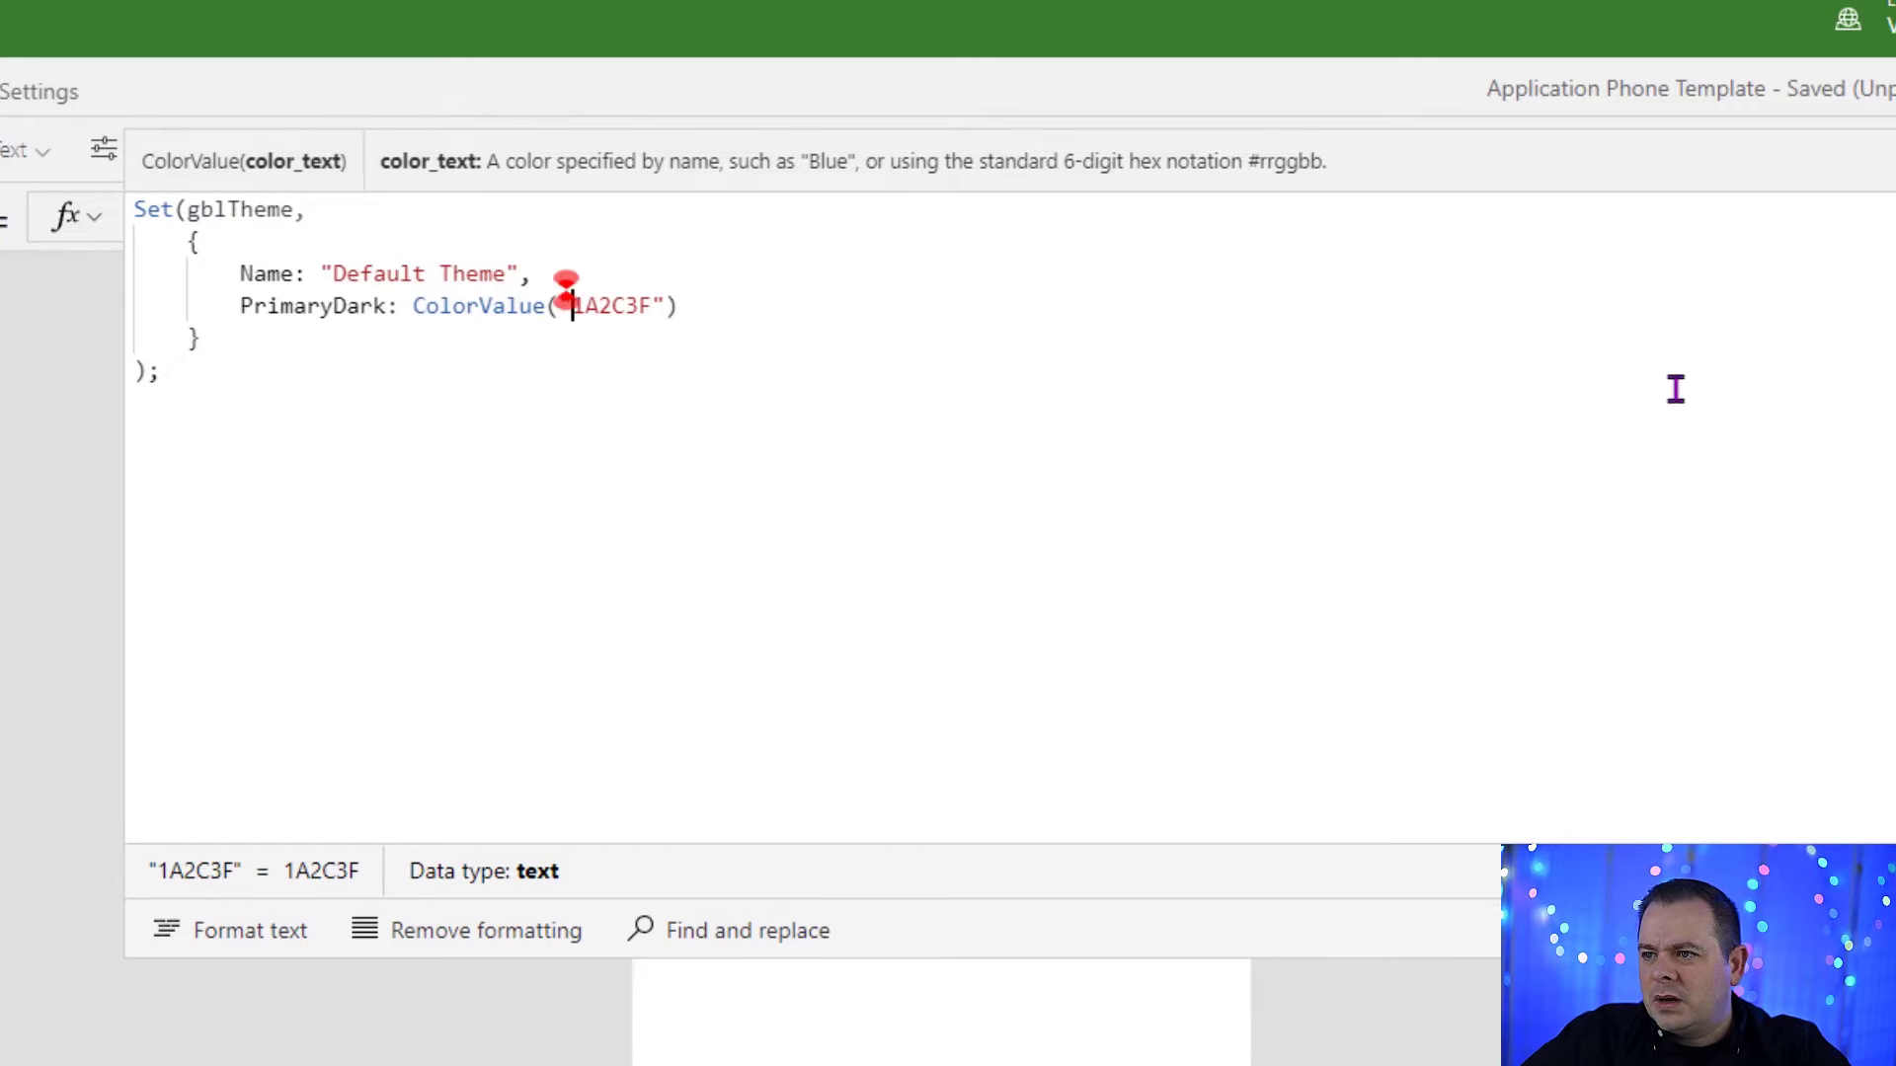
text(,)
key(Return)
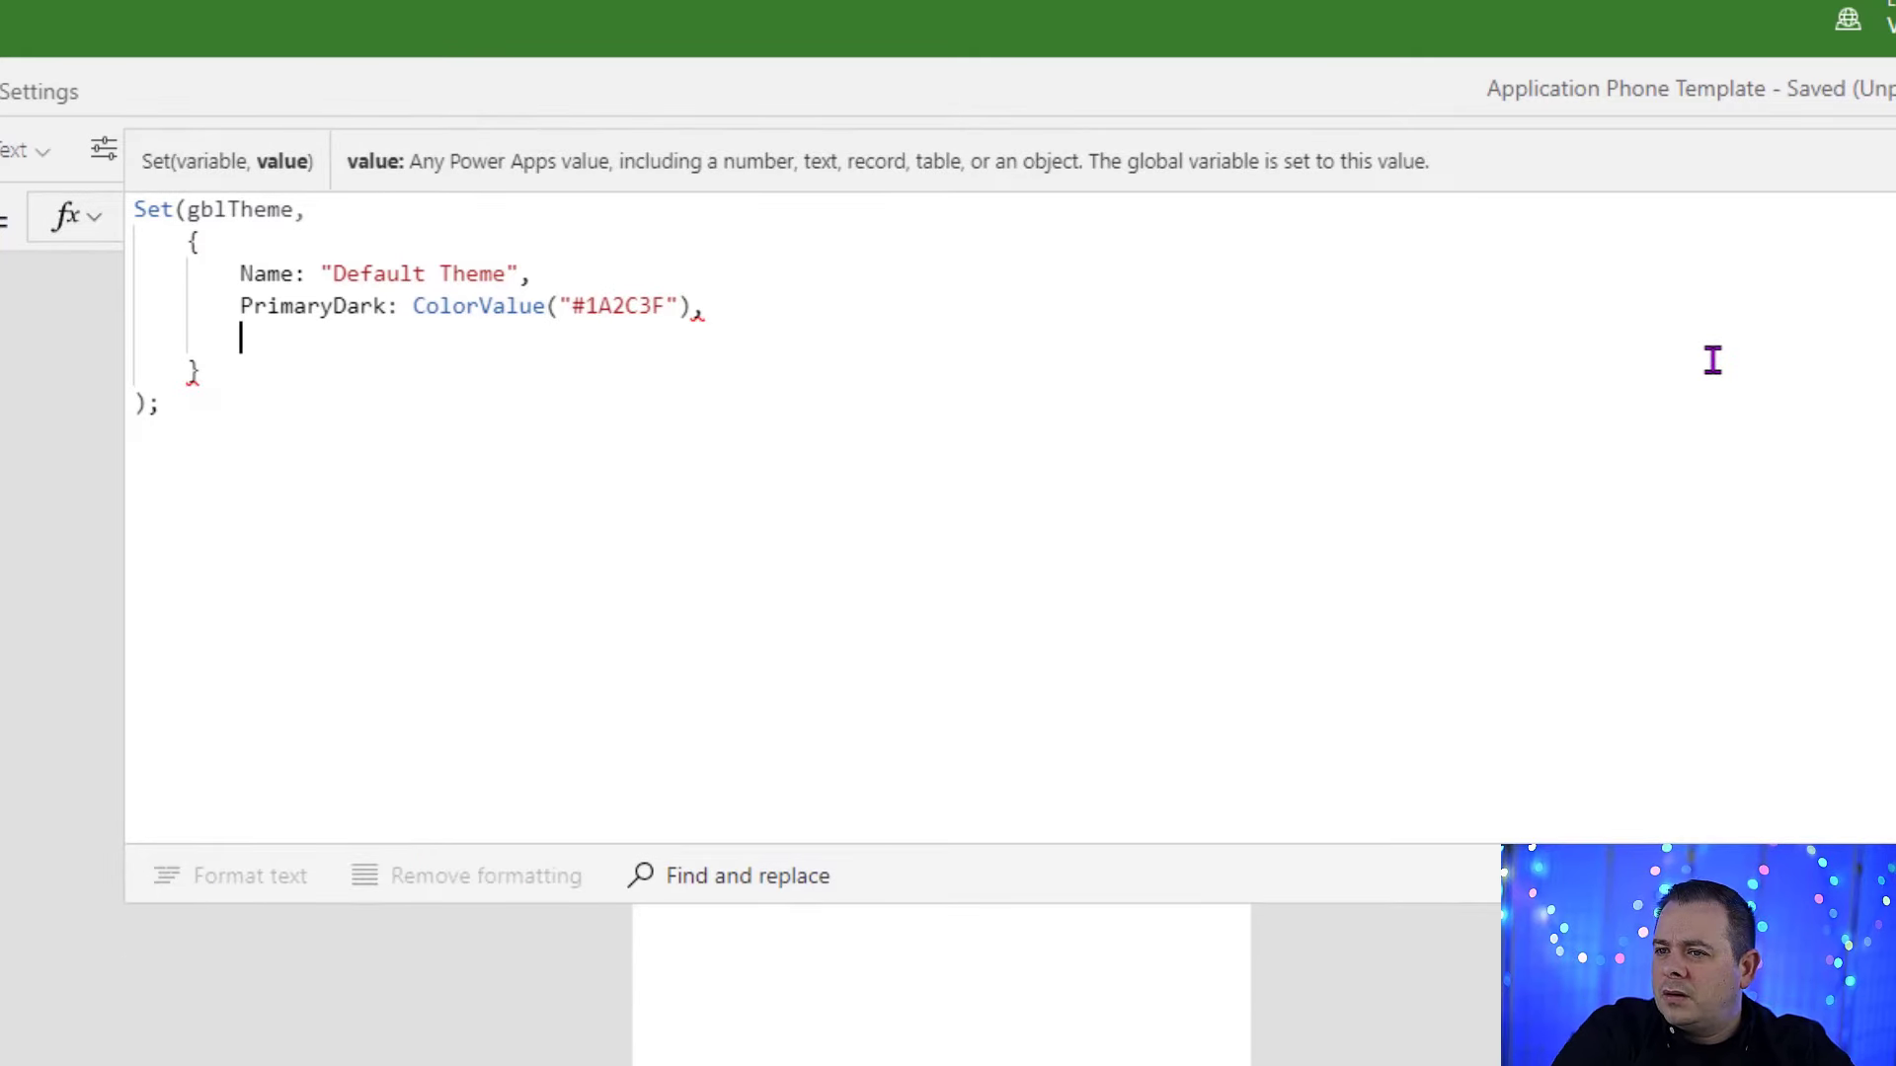
Step: Add a SecondaryDark entry to the gblTheme record with the value ColorValue("#33557C")
text(Sec)
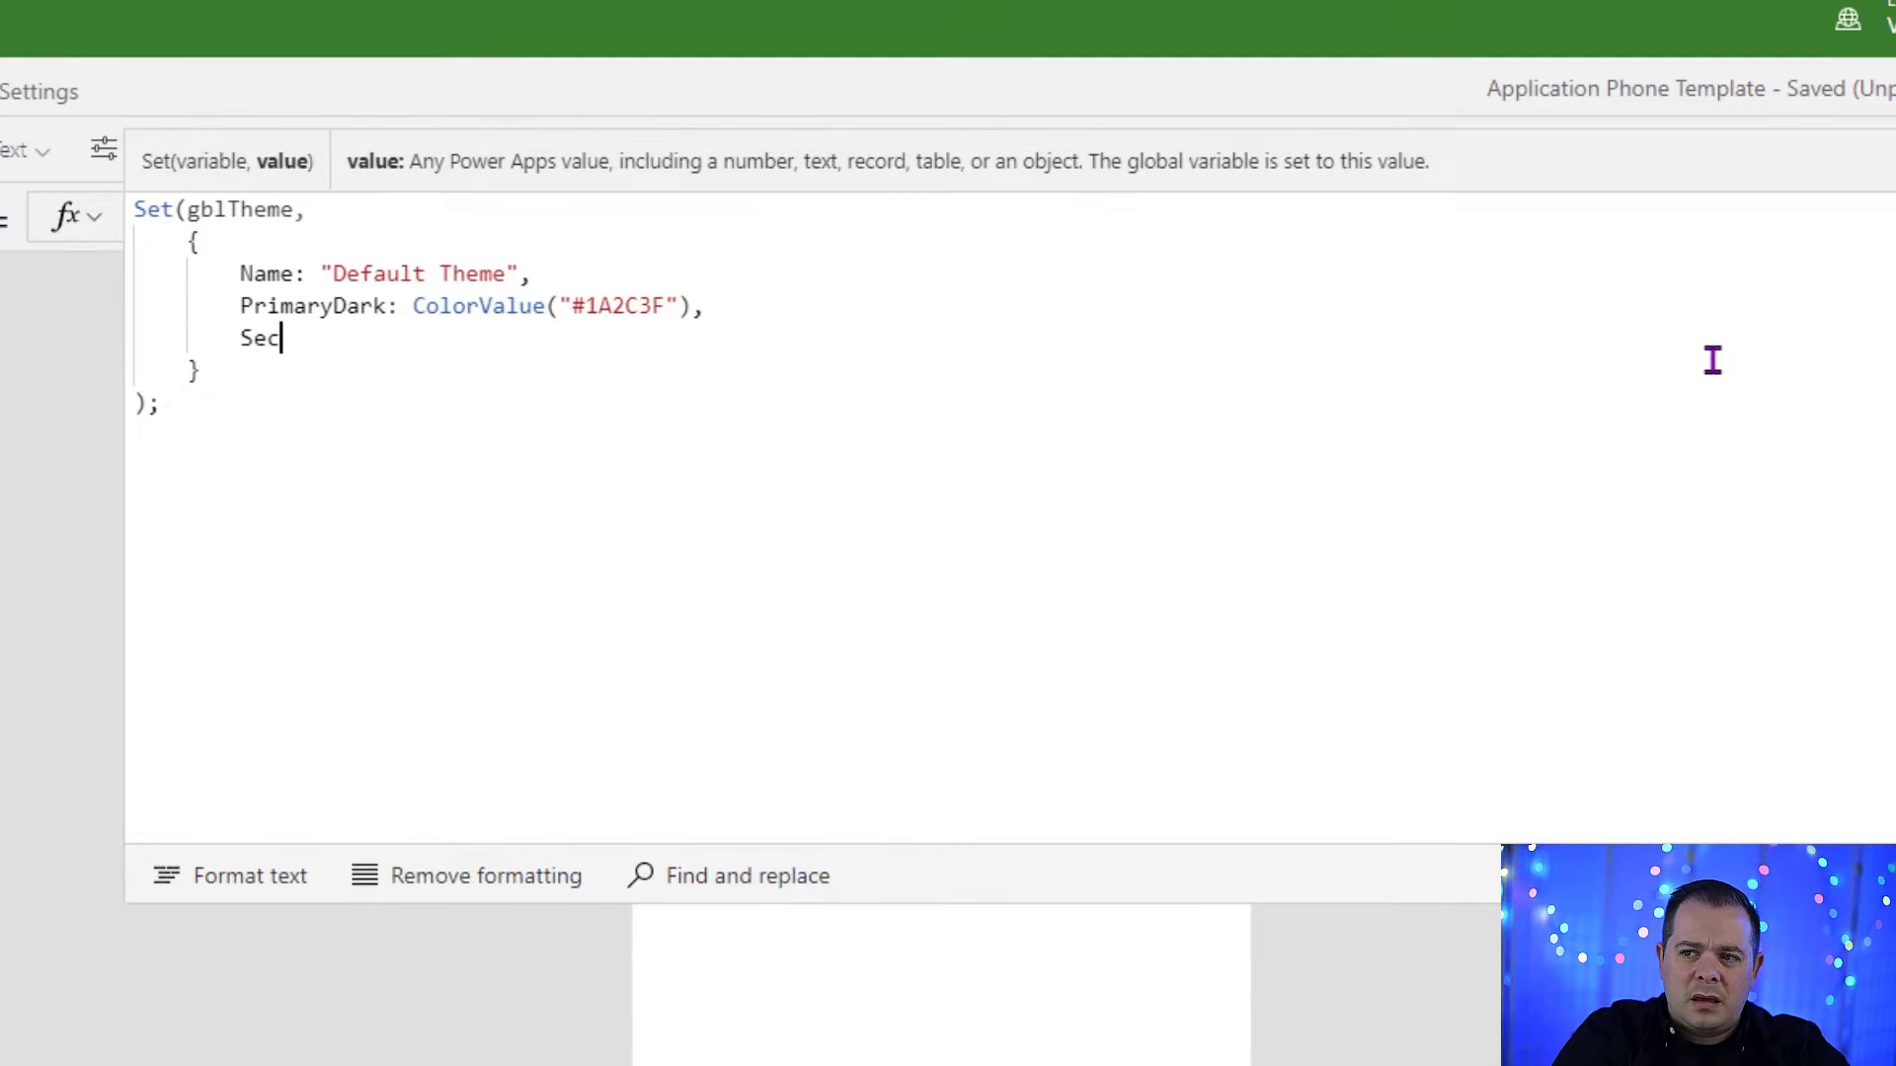
text(ondaryDark:)
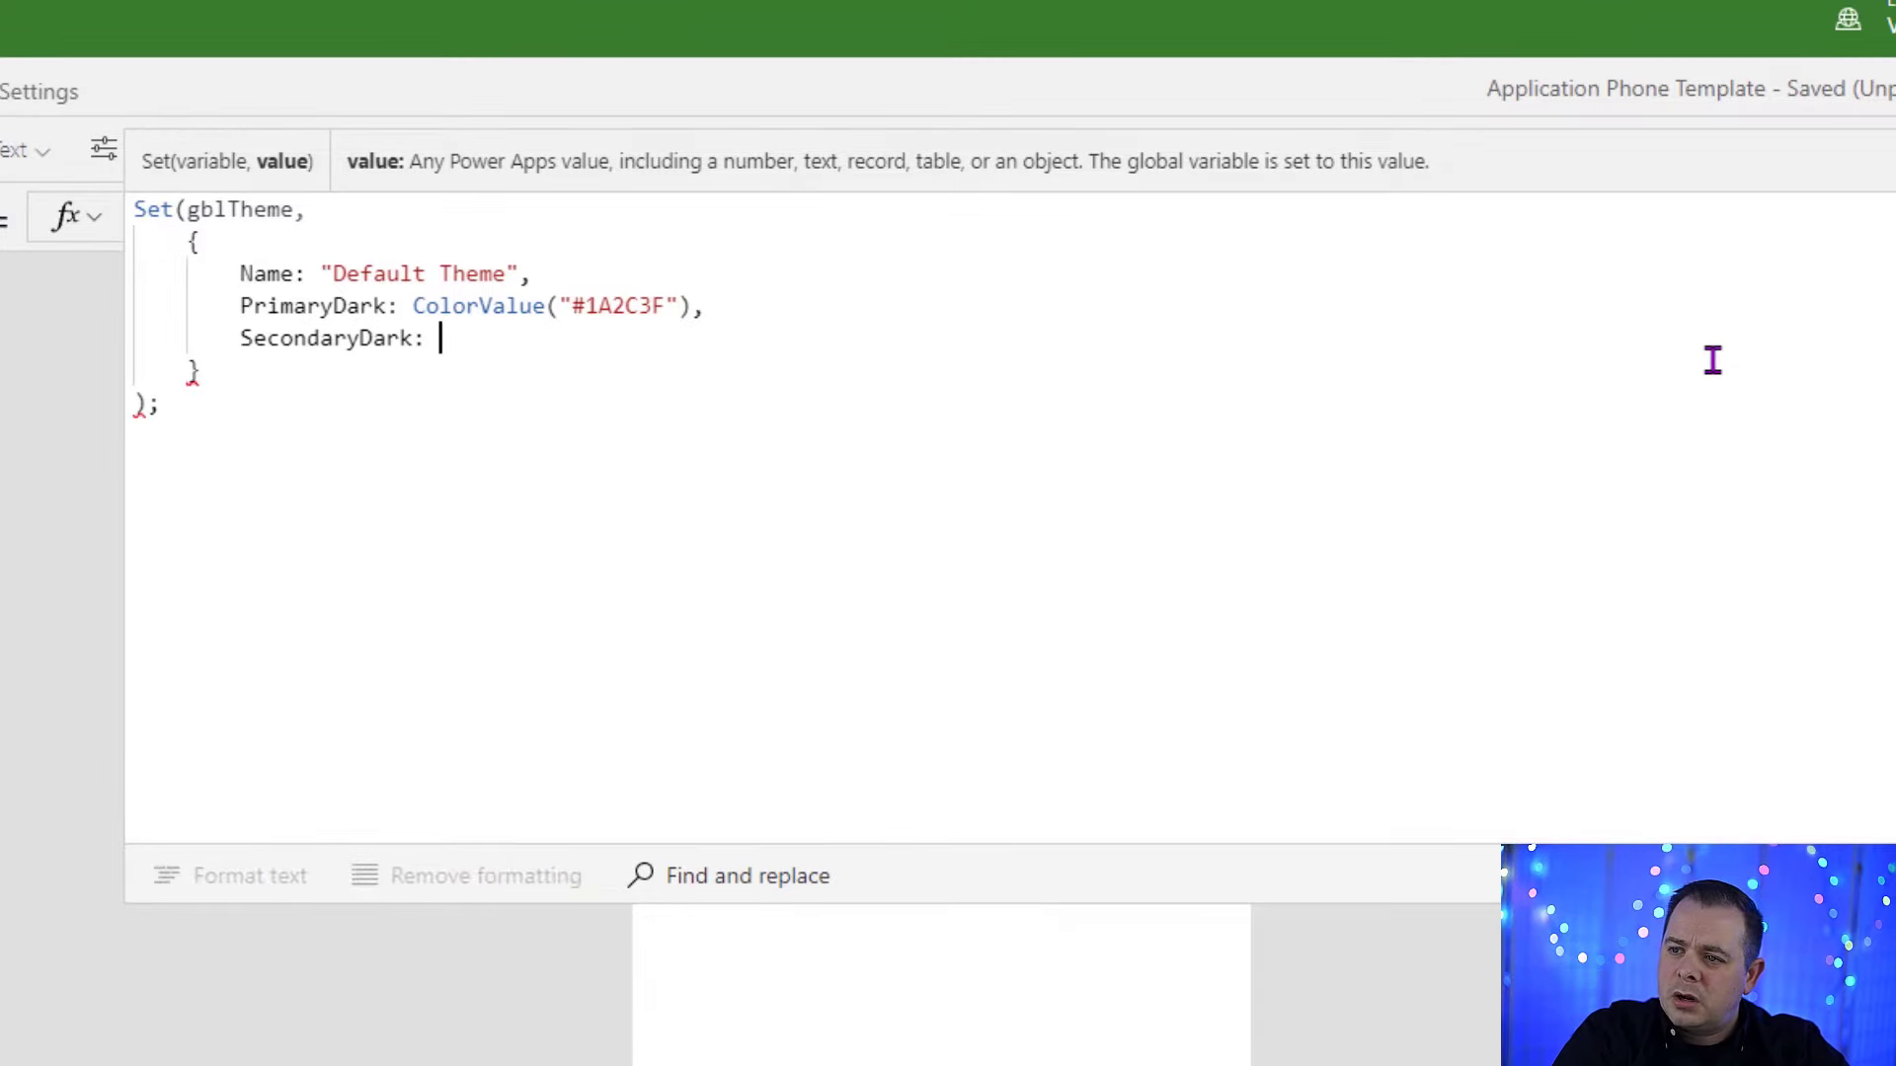
text(ColorValue("#33557C"))
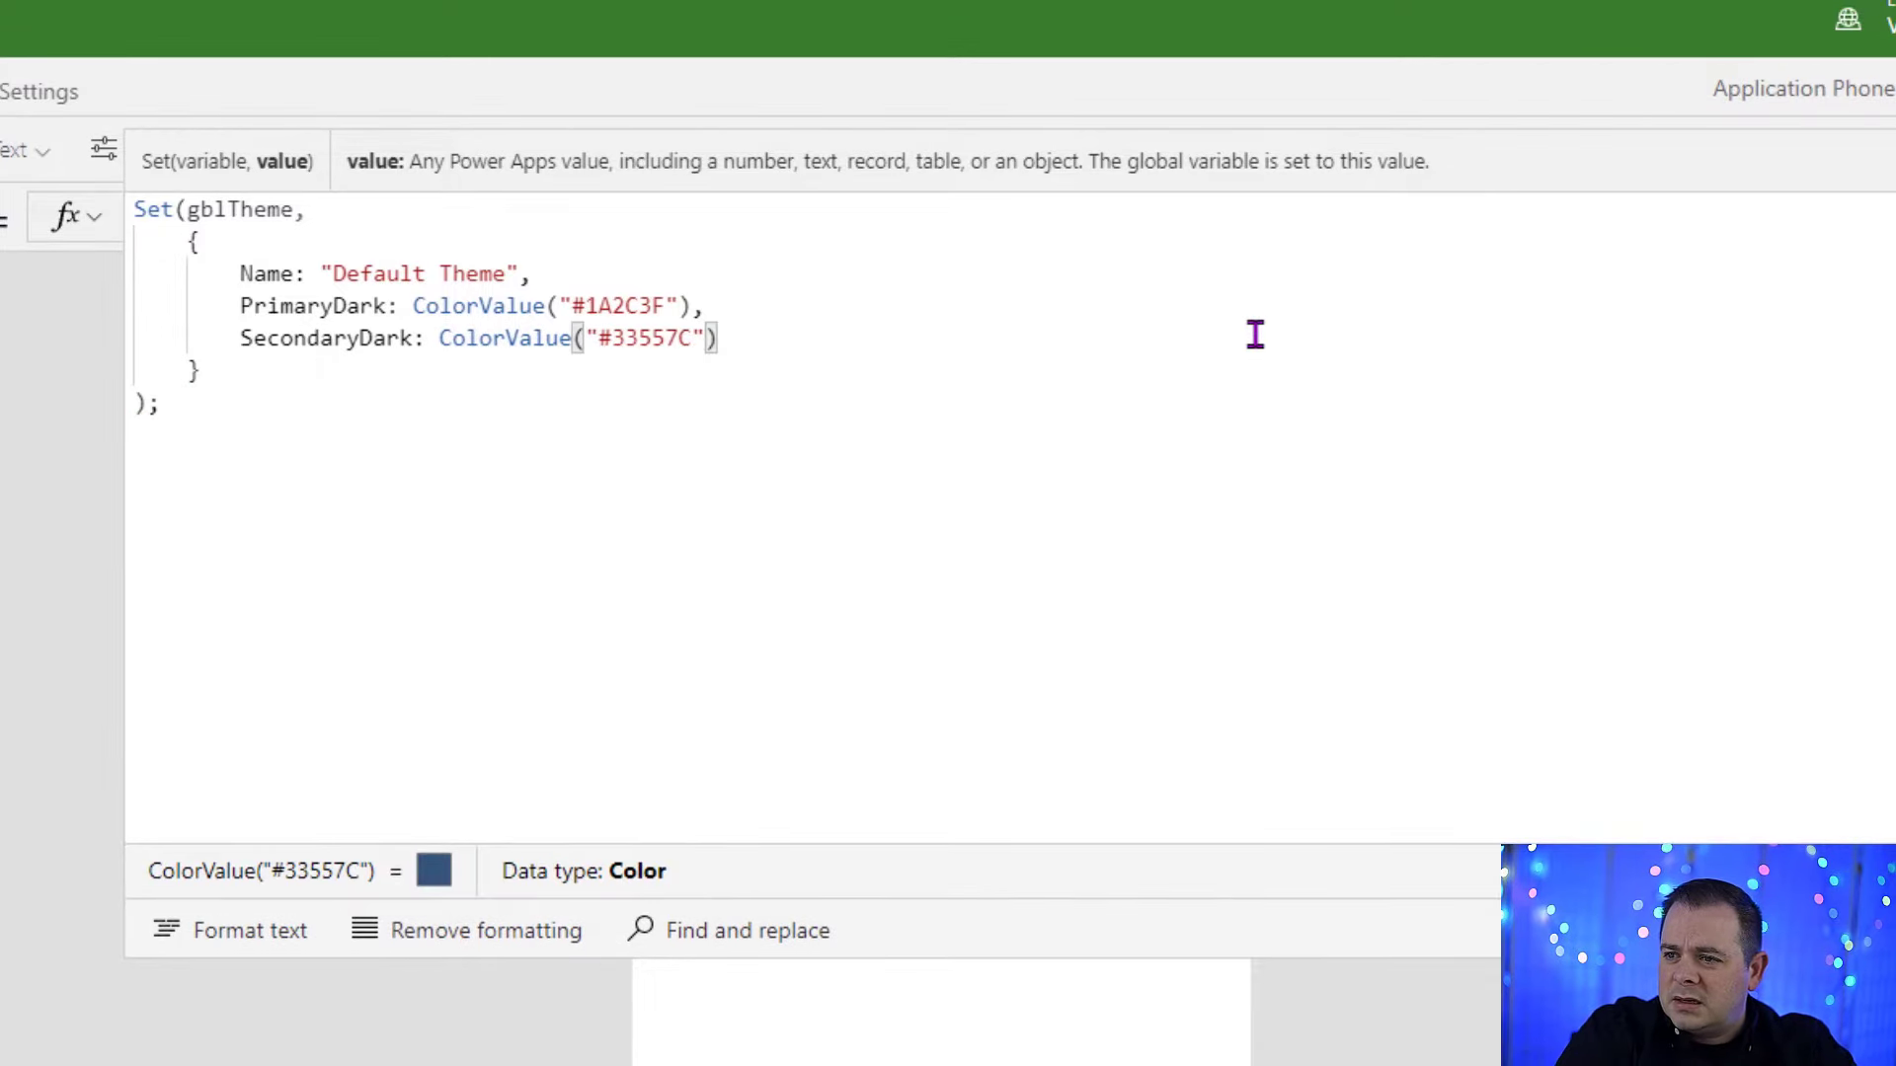
text(,)
key(Return)
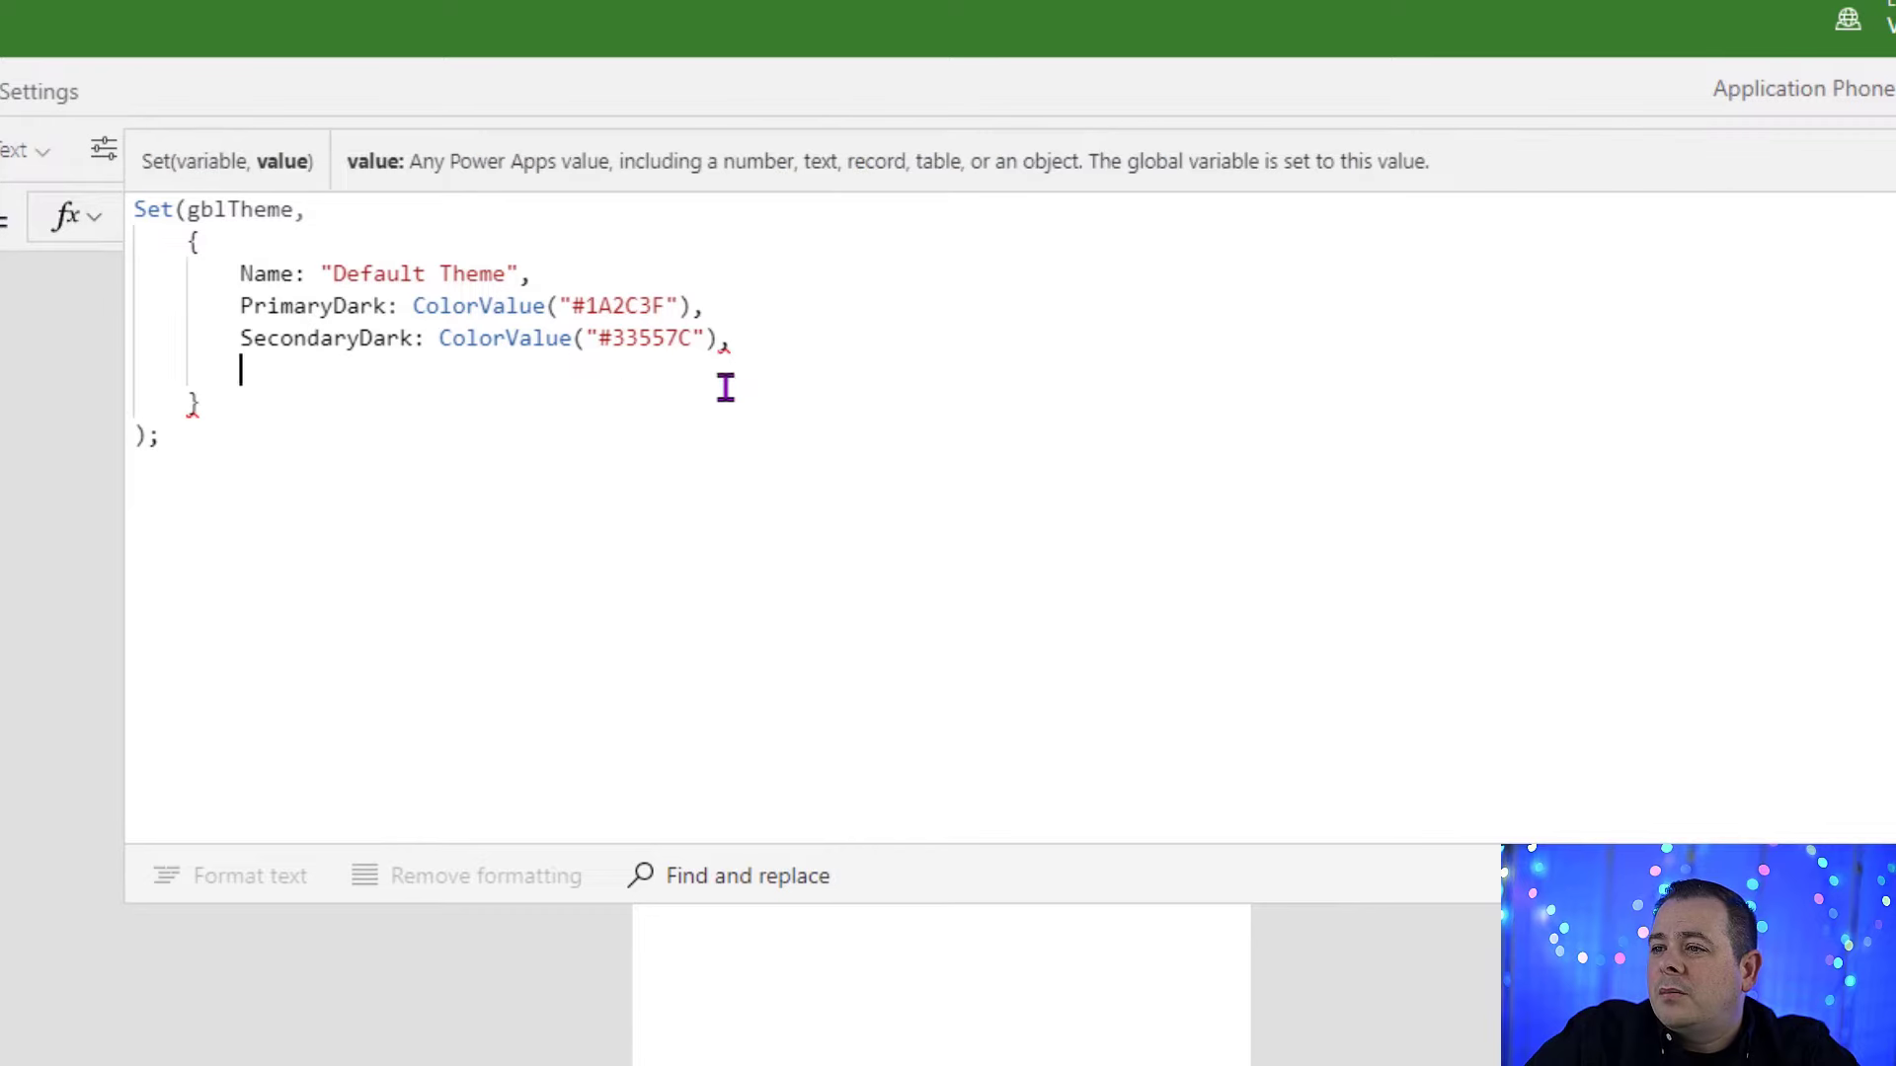
Step: Add PrimaryLight with ColorValue("#D2D7E1") and SecondaryLight with ColorValue("#668796") to gblTheme, and format the formula text
text(PrimaryLight: ColorValue("#D2D7E1"),)
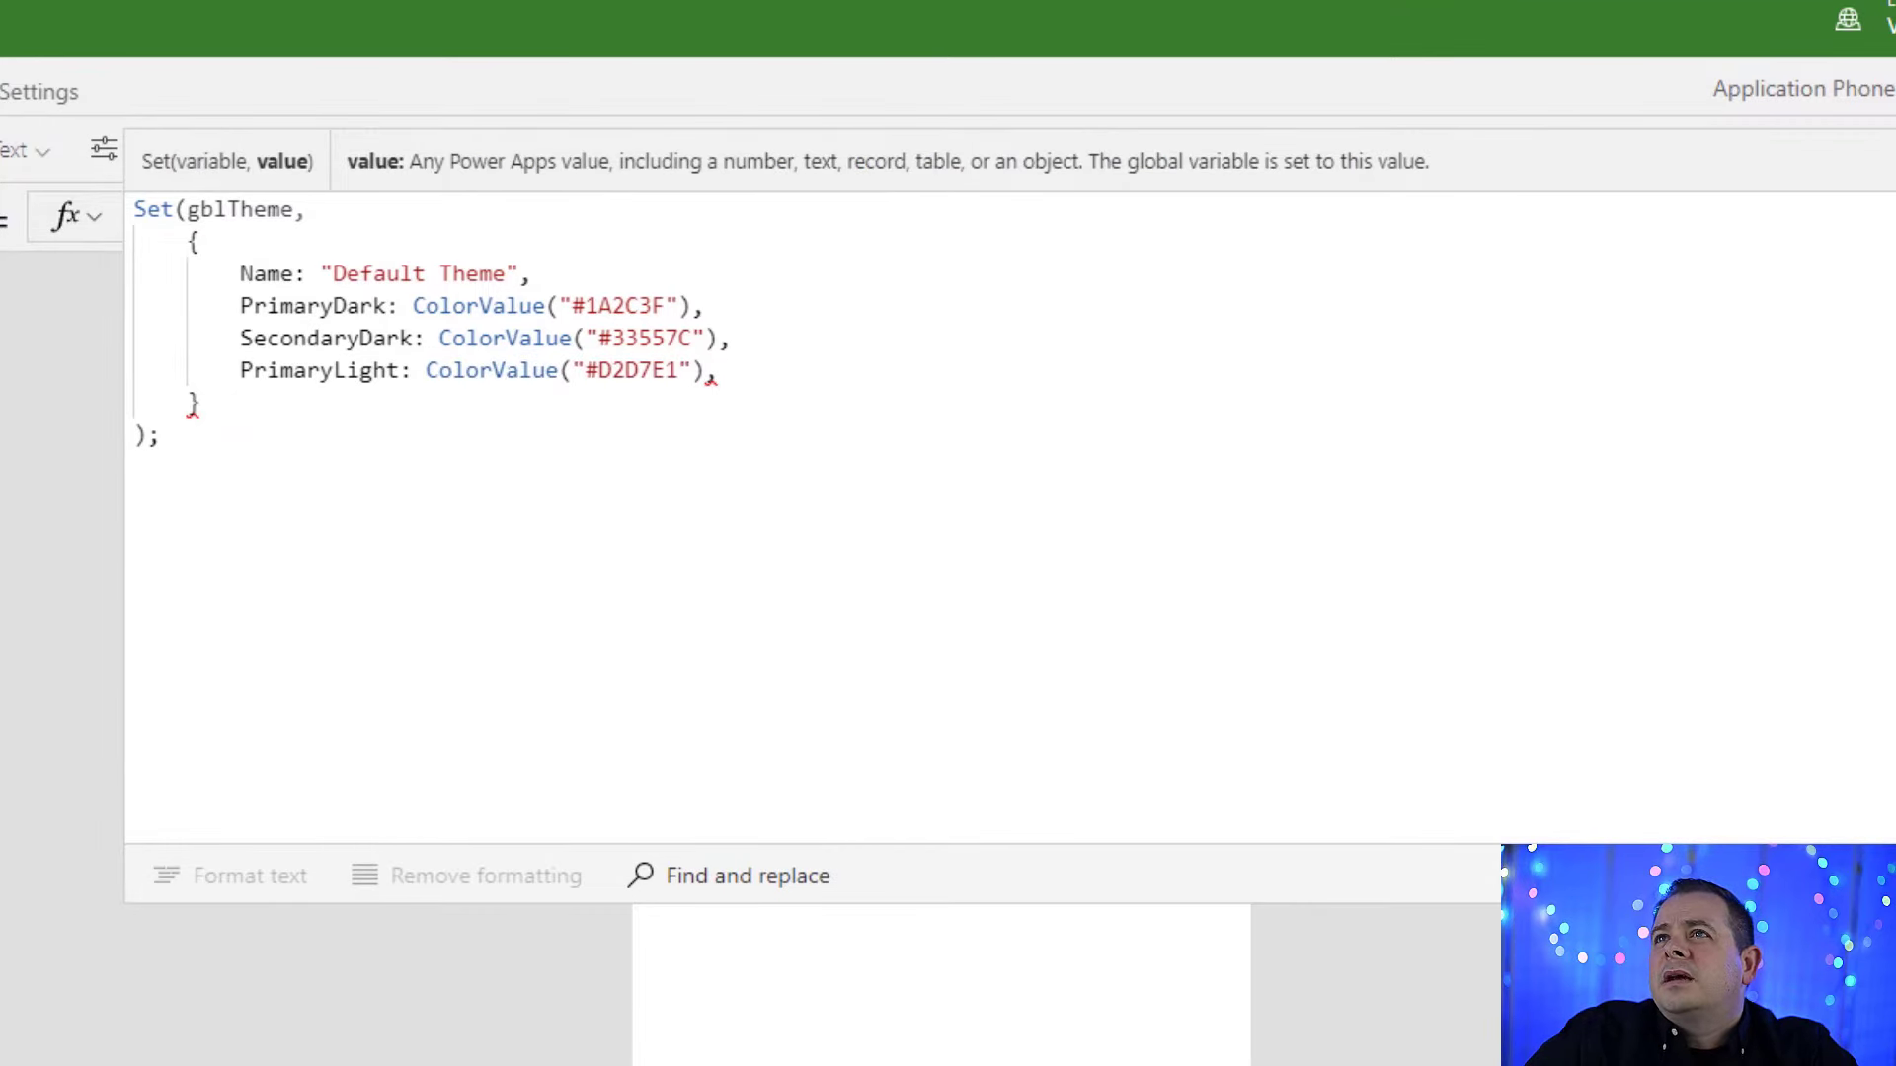
key(Return)
text(SecondaryLight: ColorValue("#668796"))
click(247, 878)
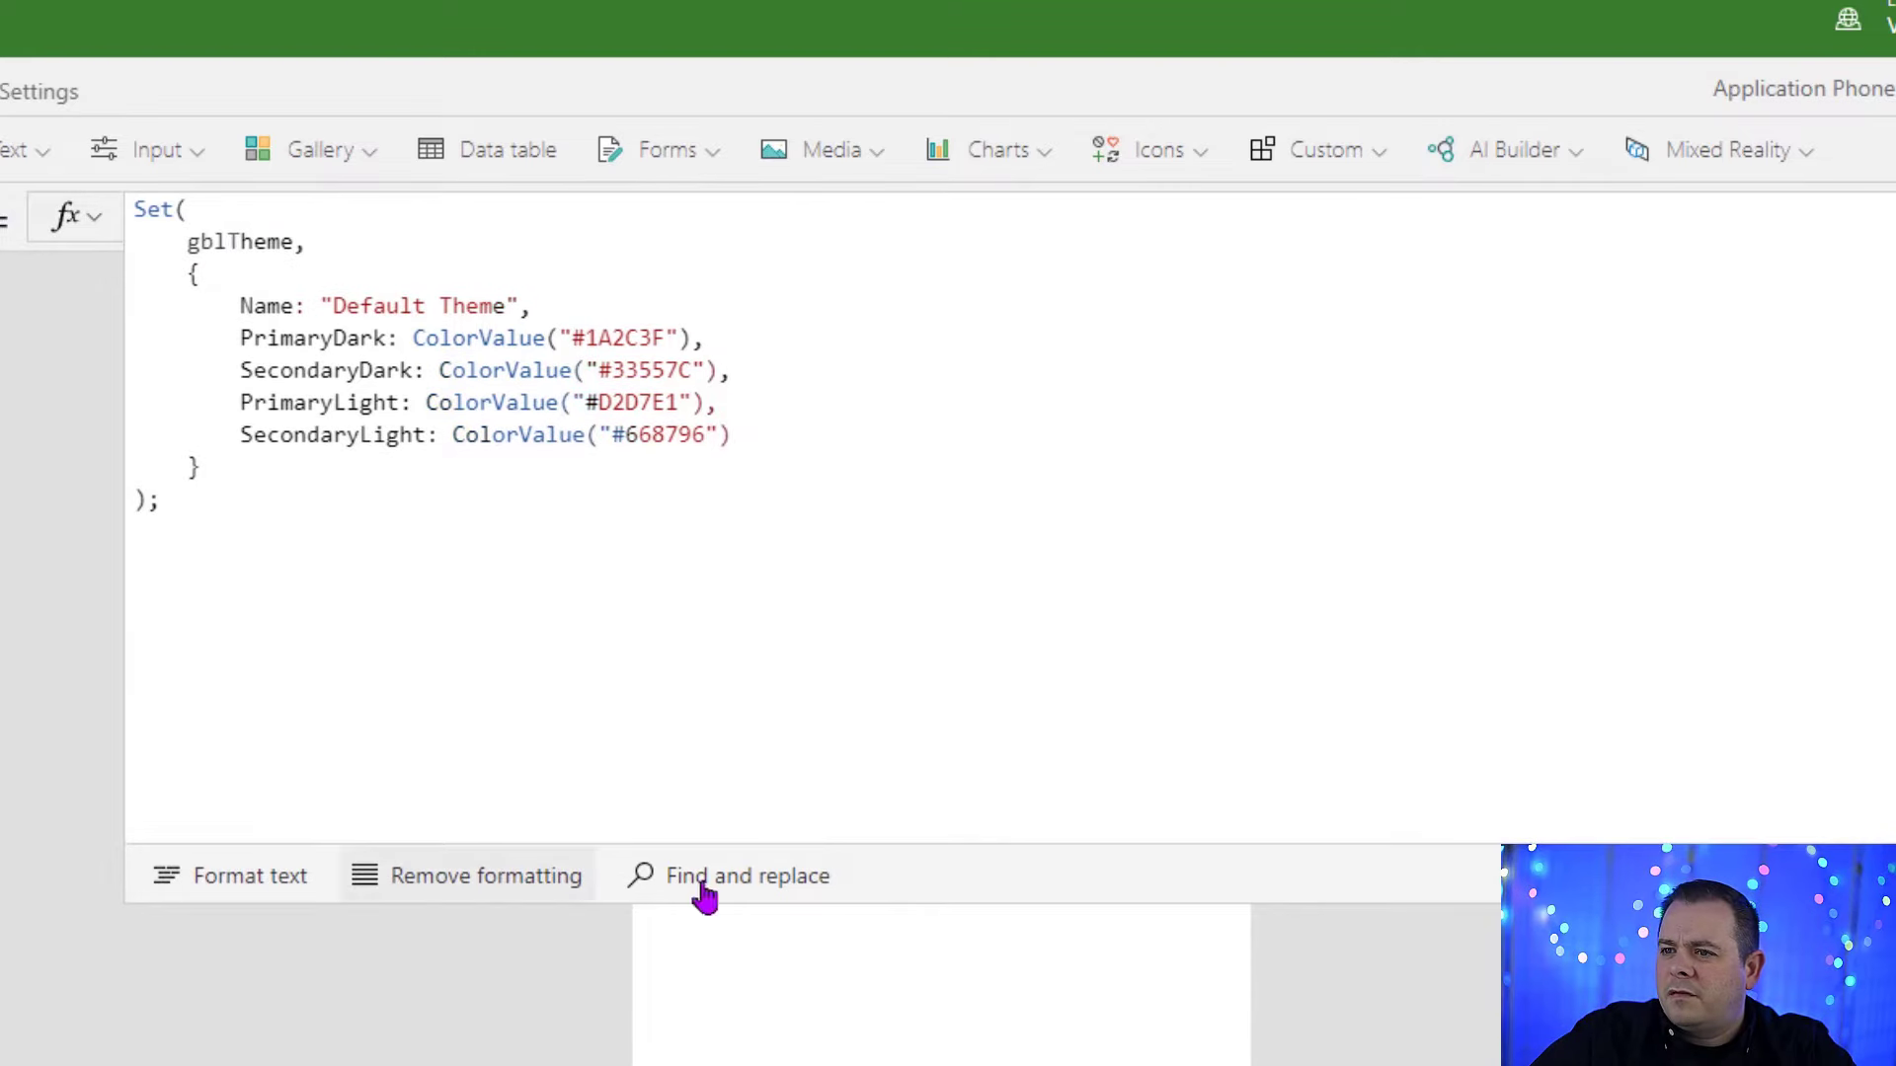
click(999, 415)
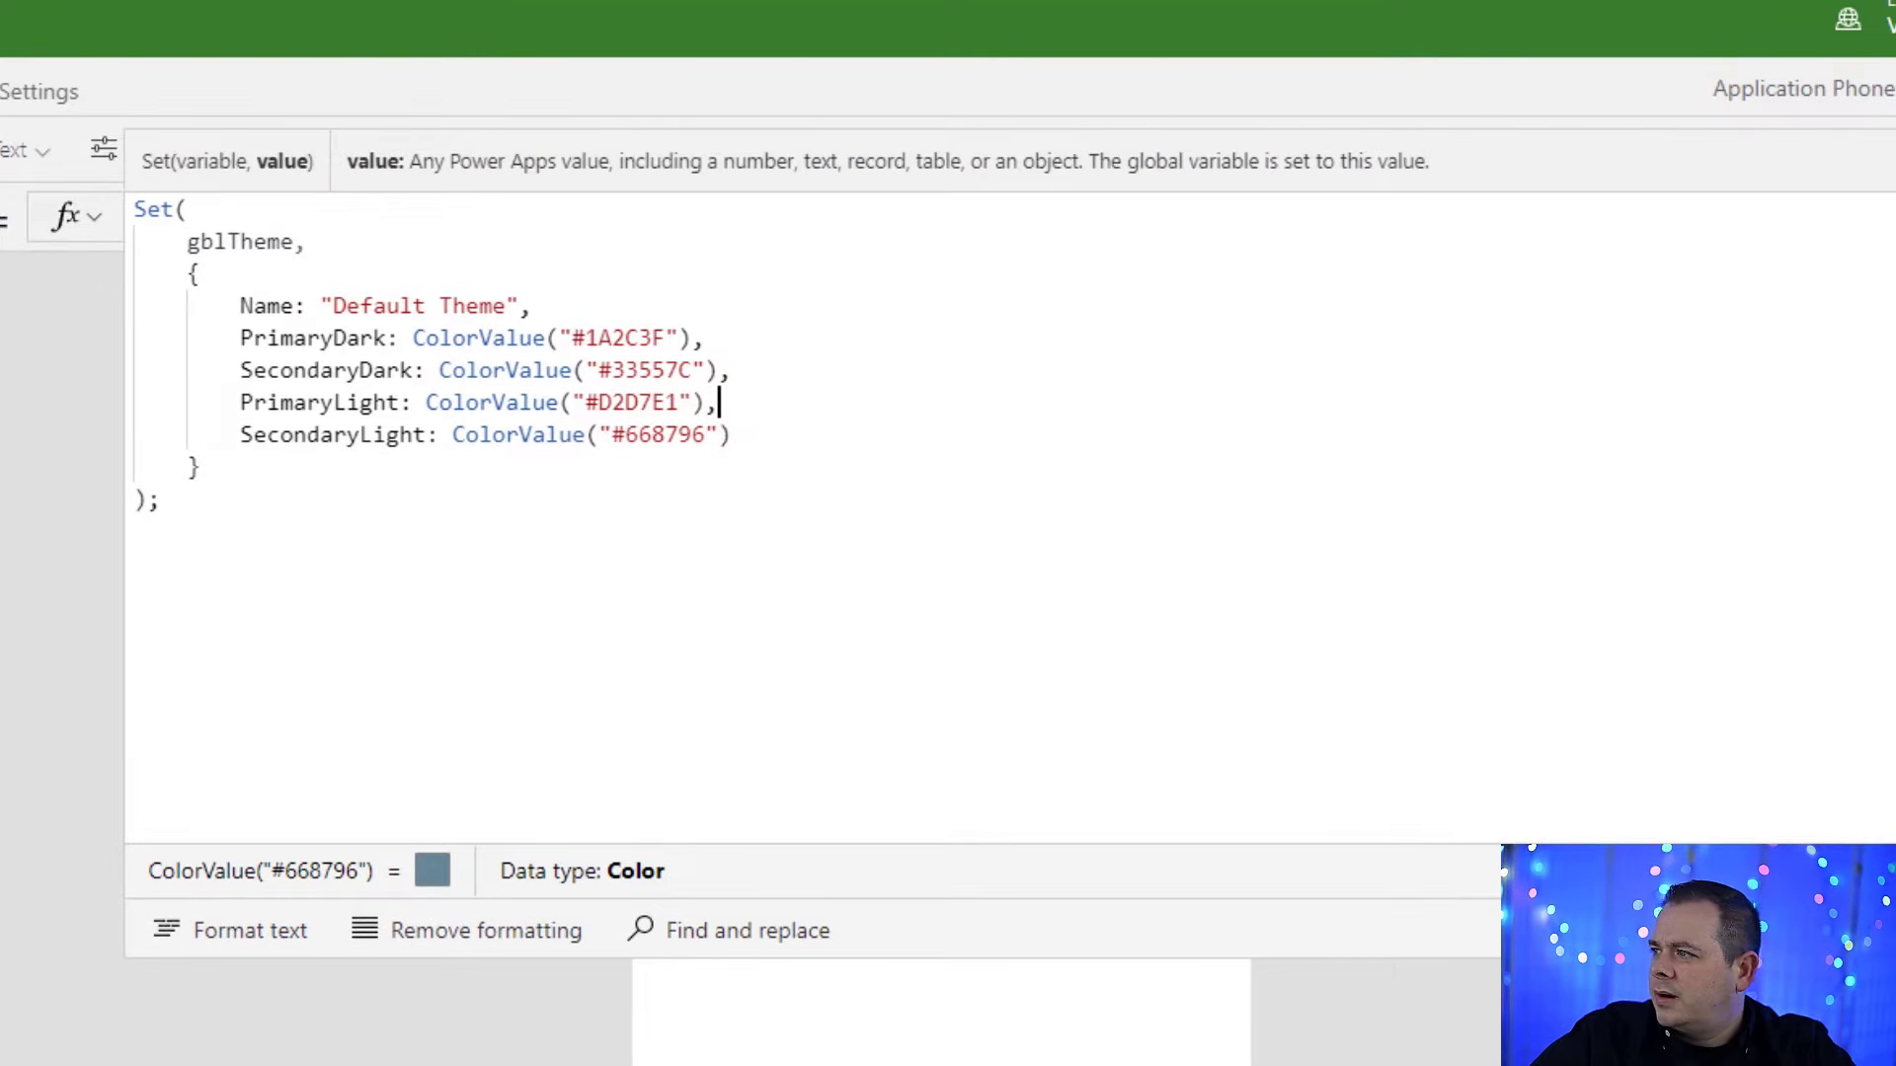
click(0, 414)
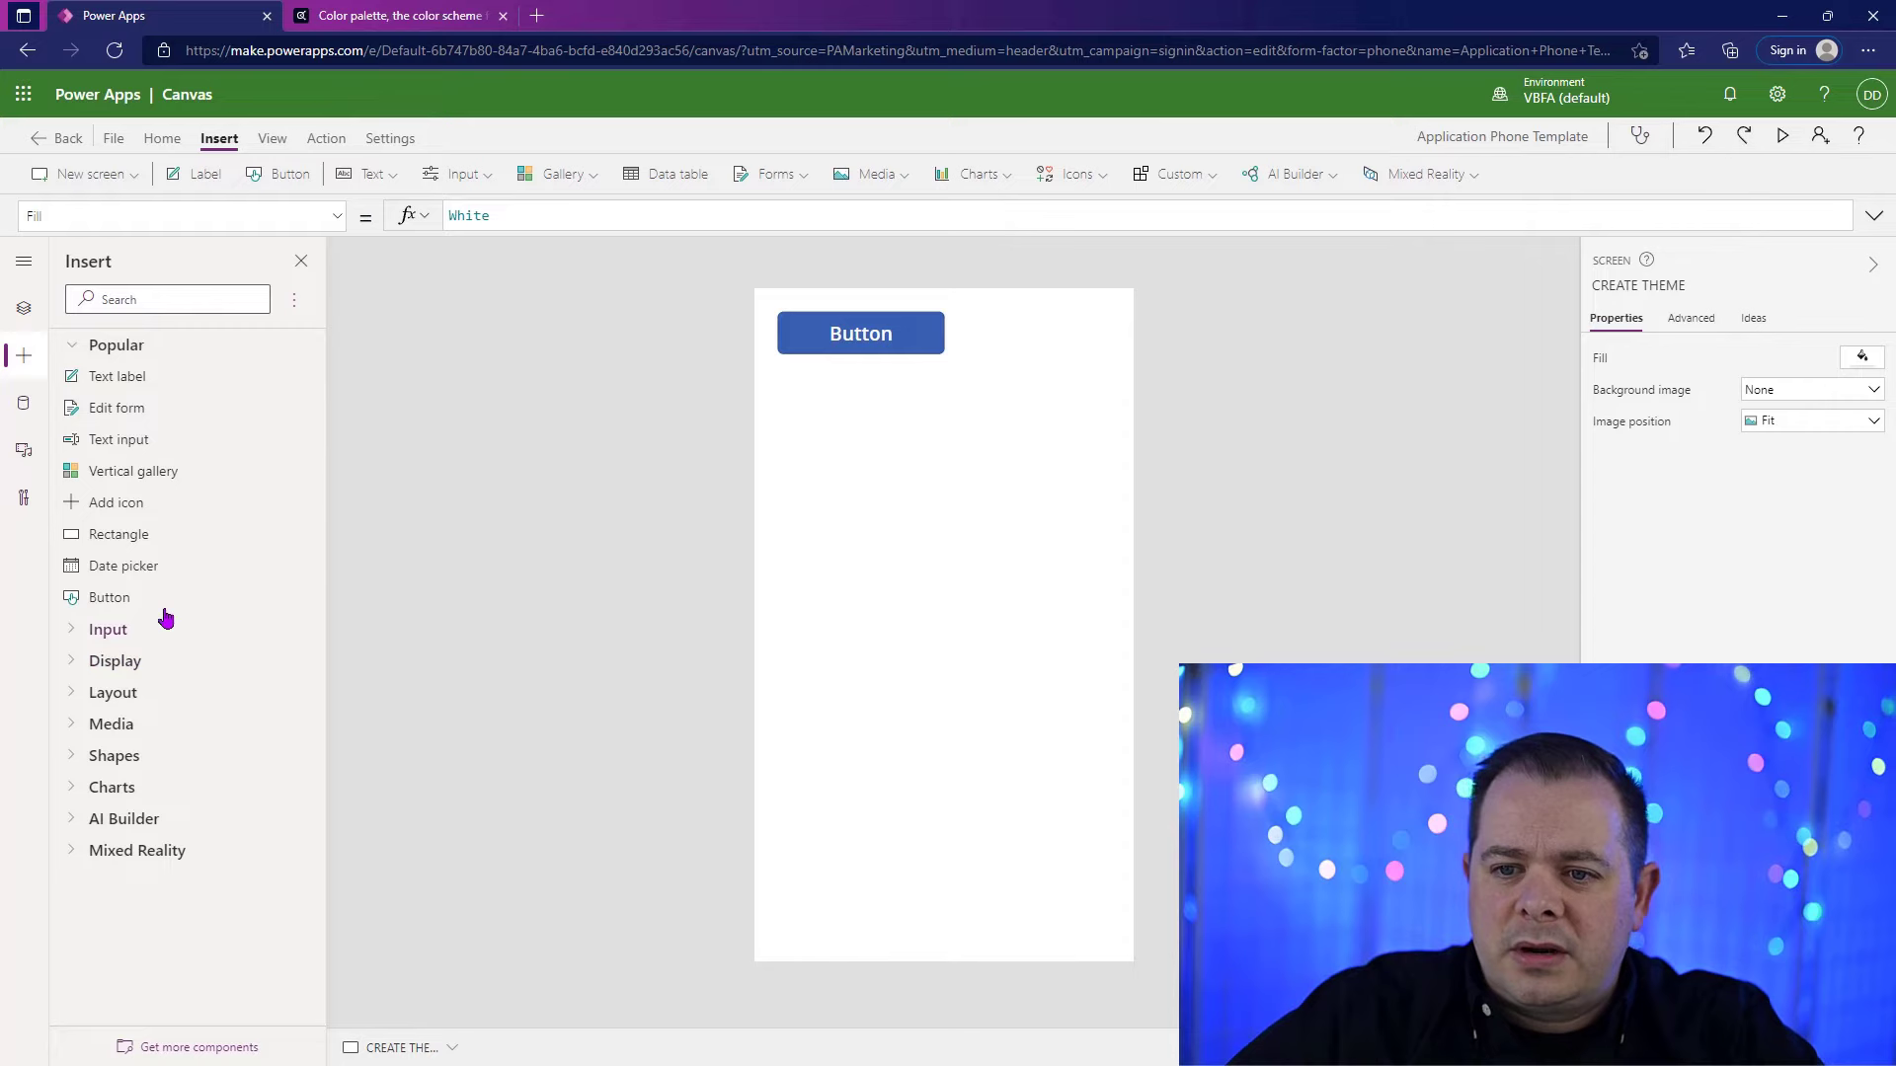
Step: Insert a rectangle below the button at X 40, Y 260
click(144, 533)
drag(842, 376, 830, 495)
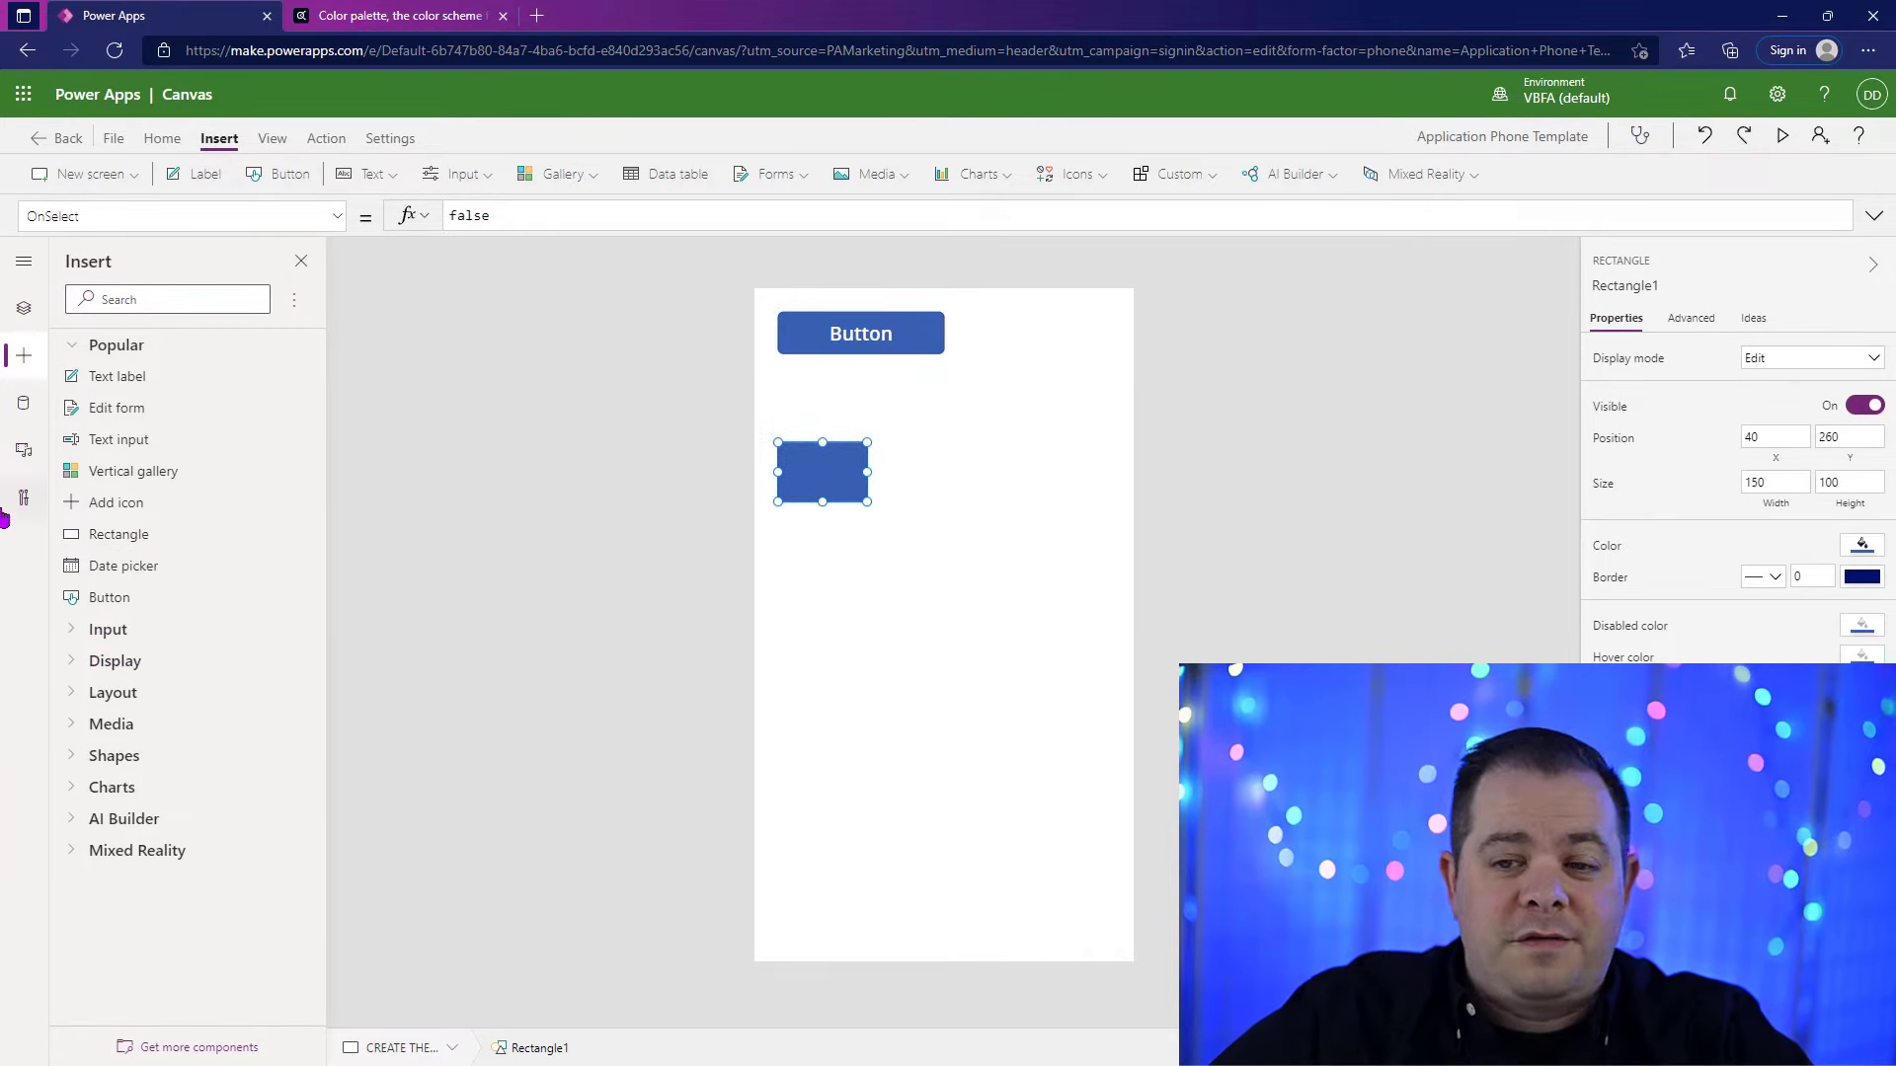
Step: Examine where shapes such as rectangles can be inserted, in both the icon list and the Shapes category
click(1072, 177)
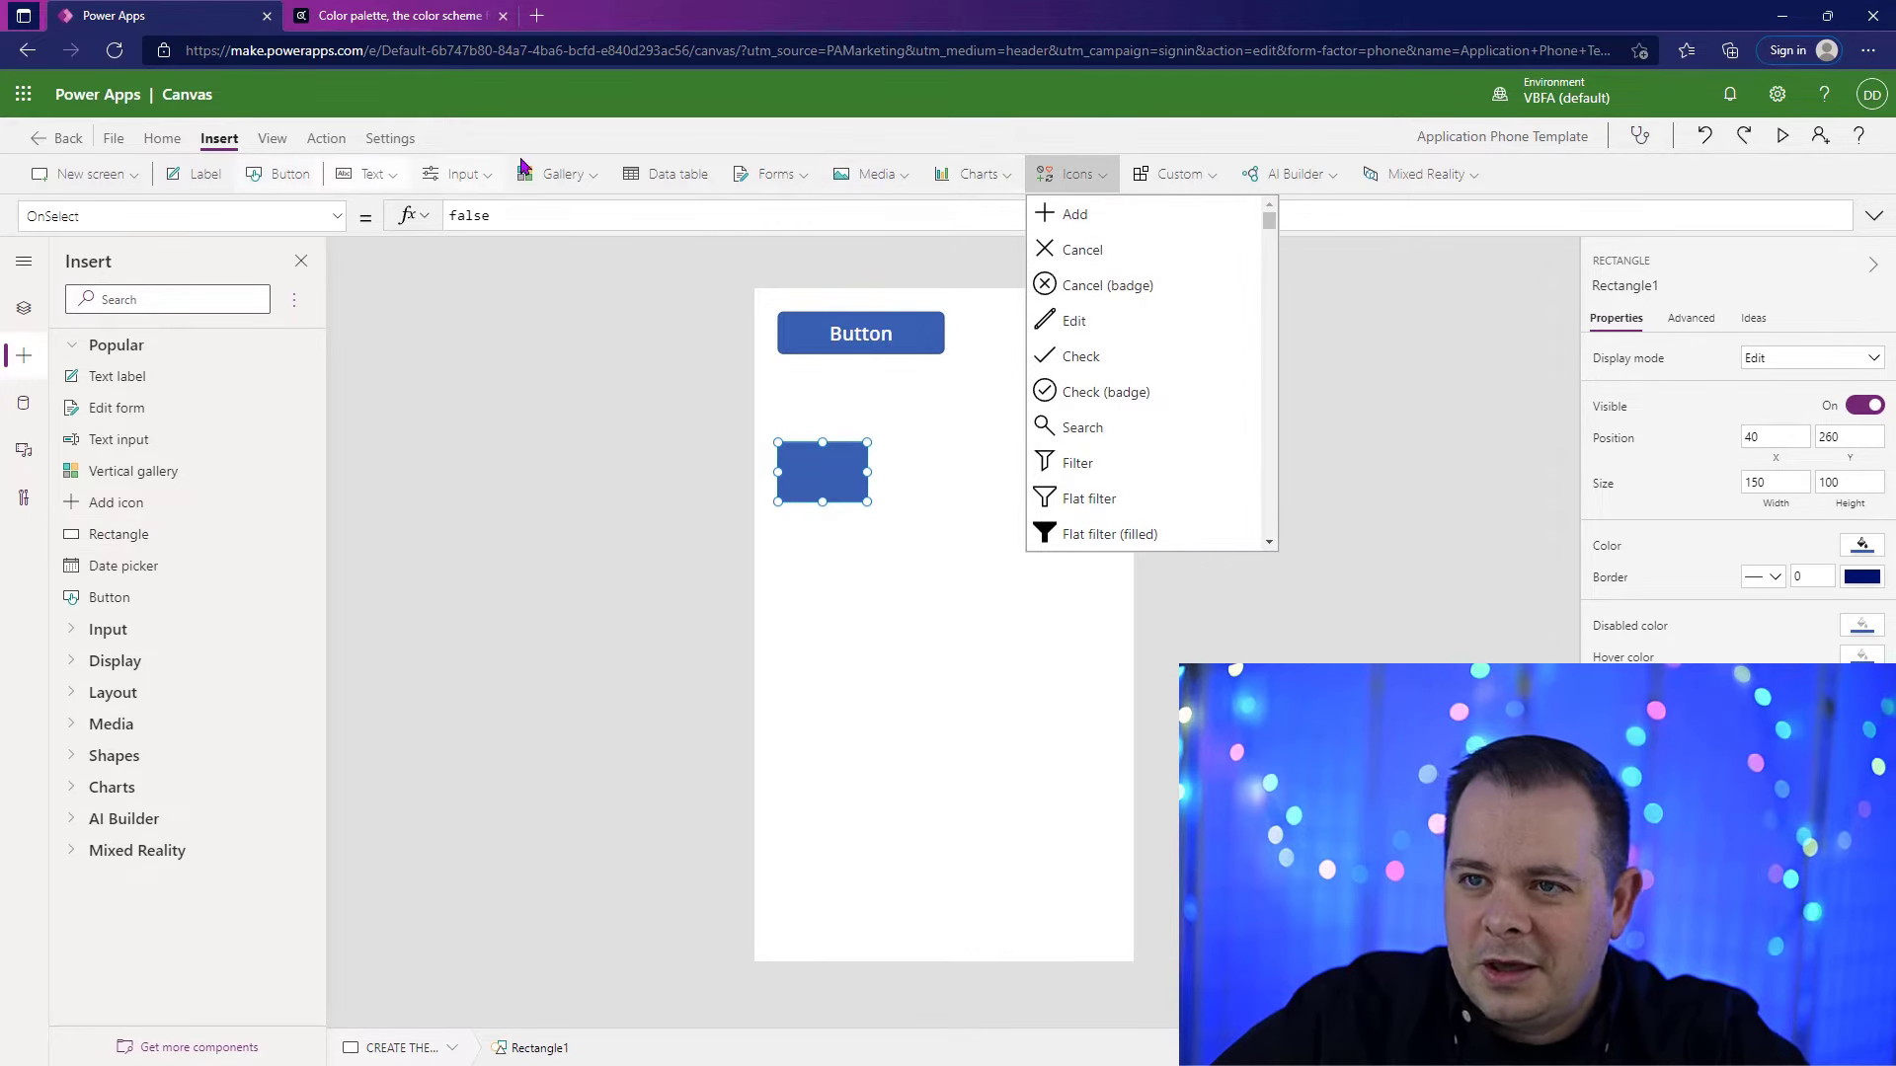
click(710, 144)
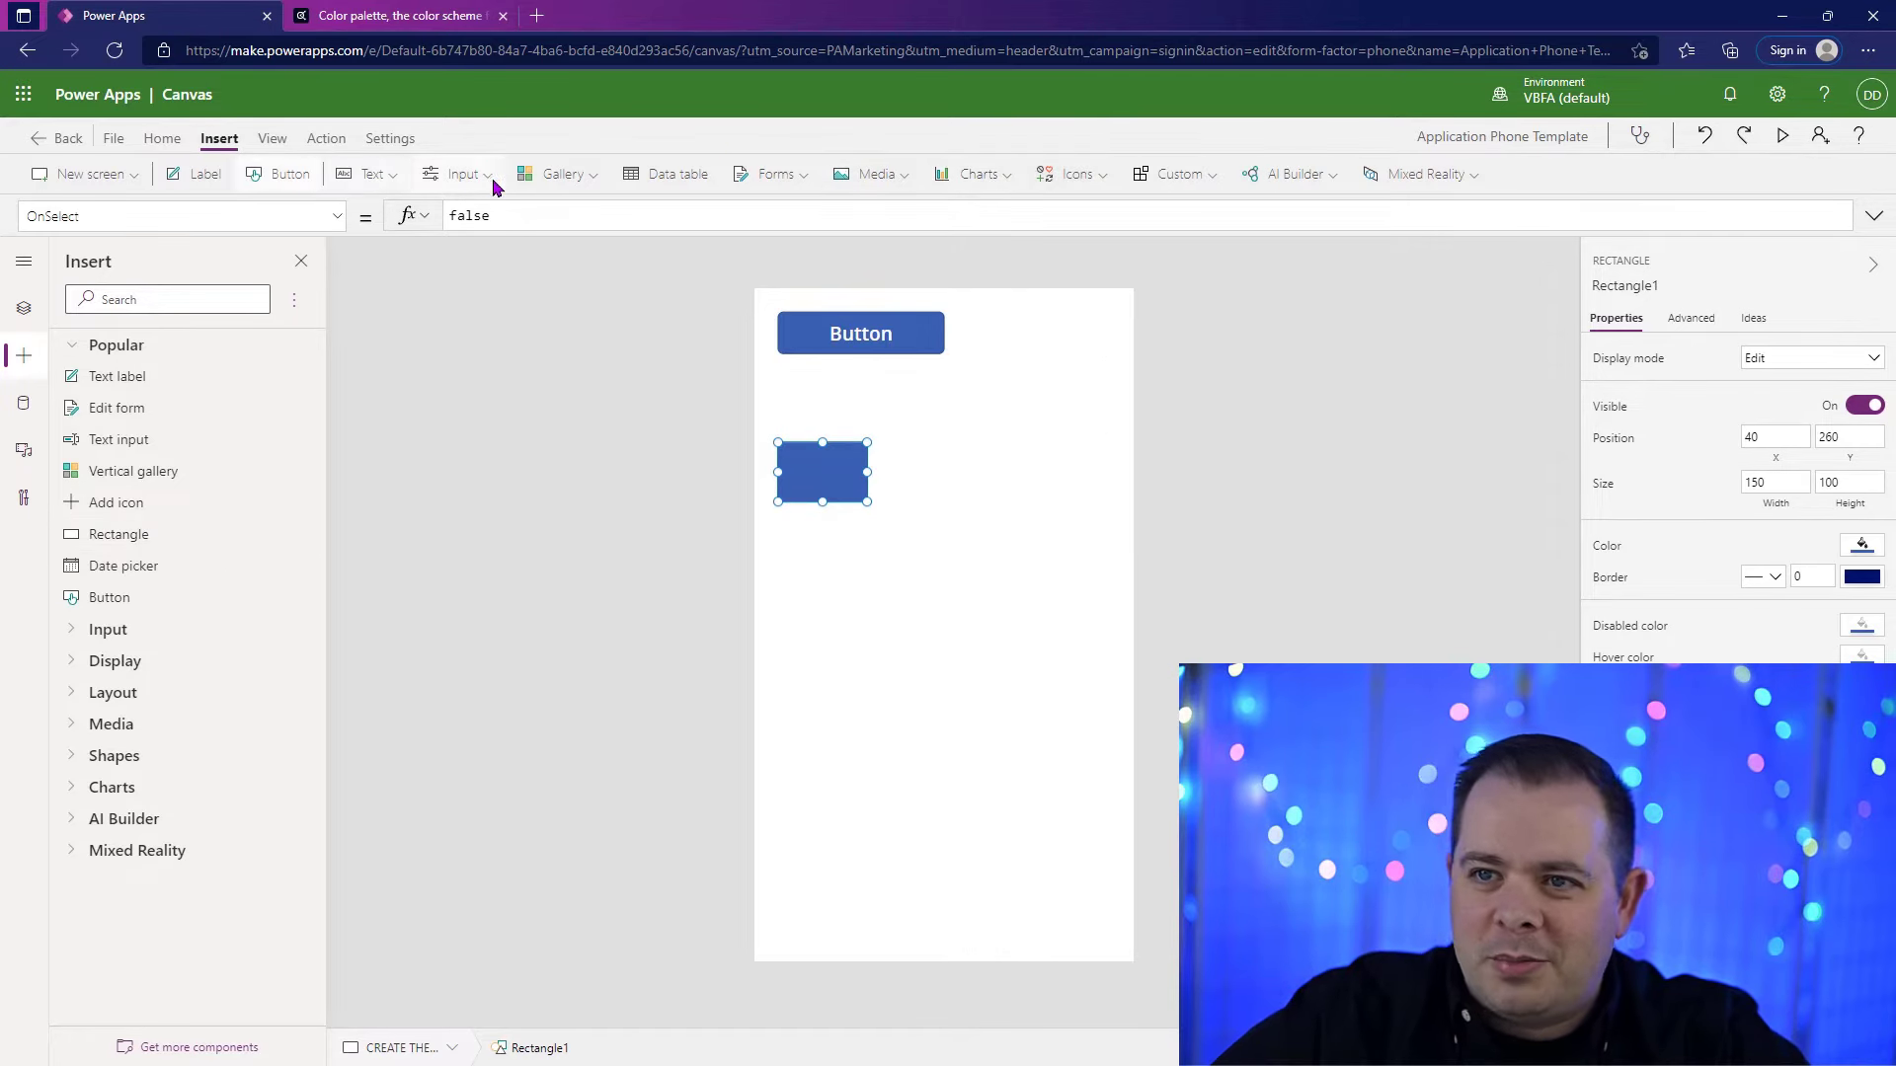
click(1086, 187)
drag(1271, 227, 1258, 513)
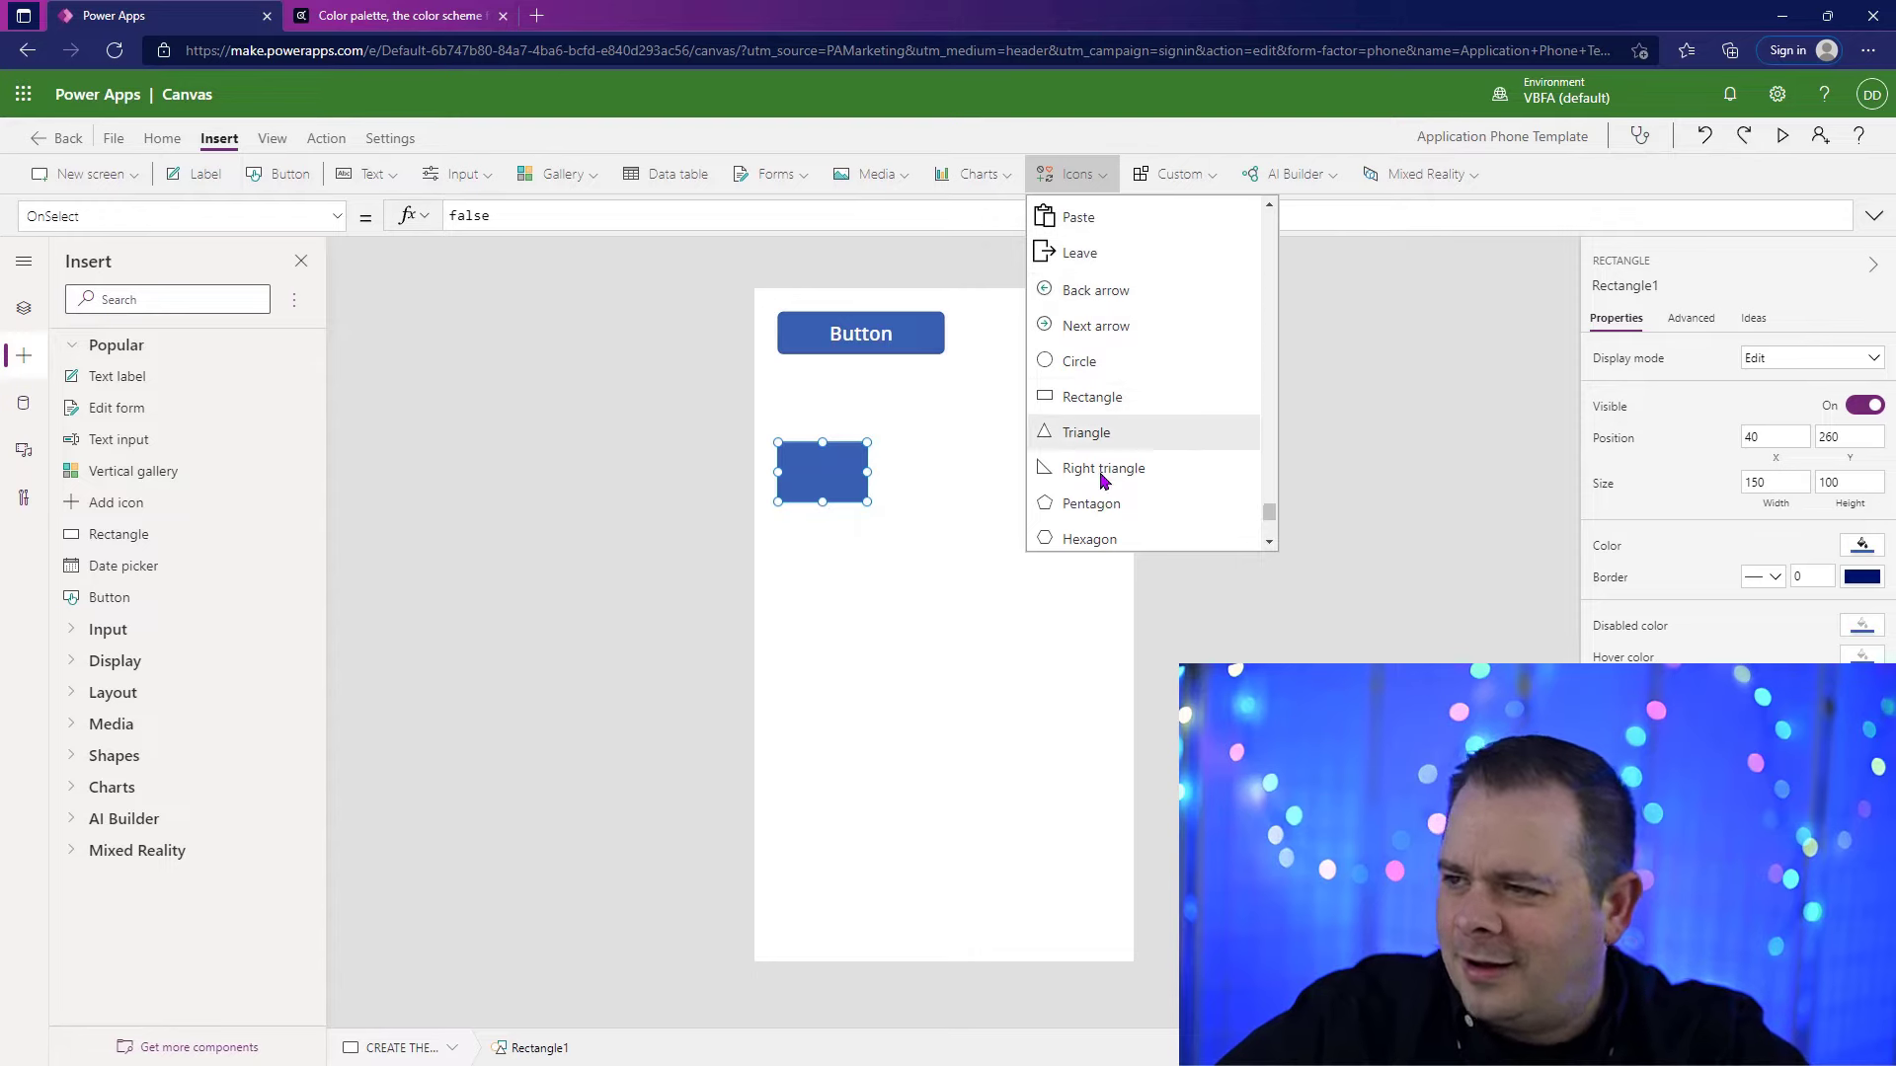
scroll(1225, 270, down, 3)
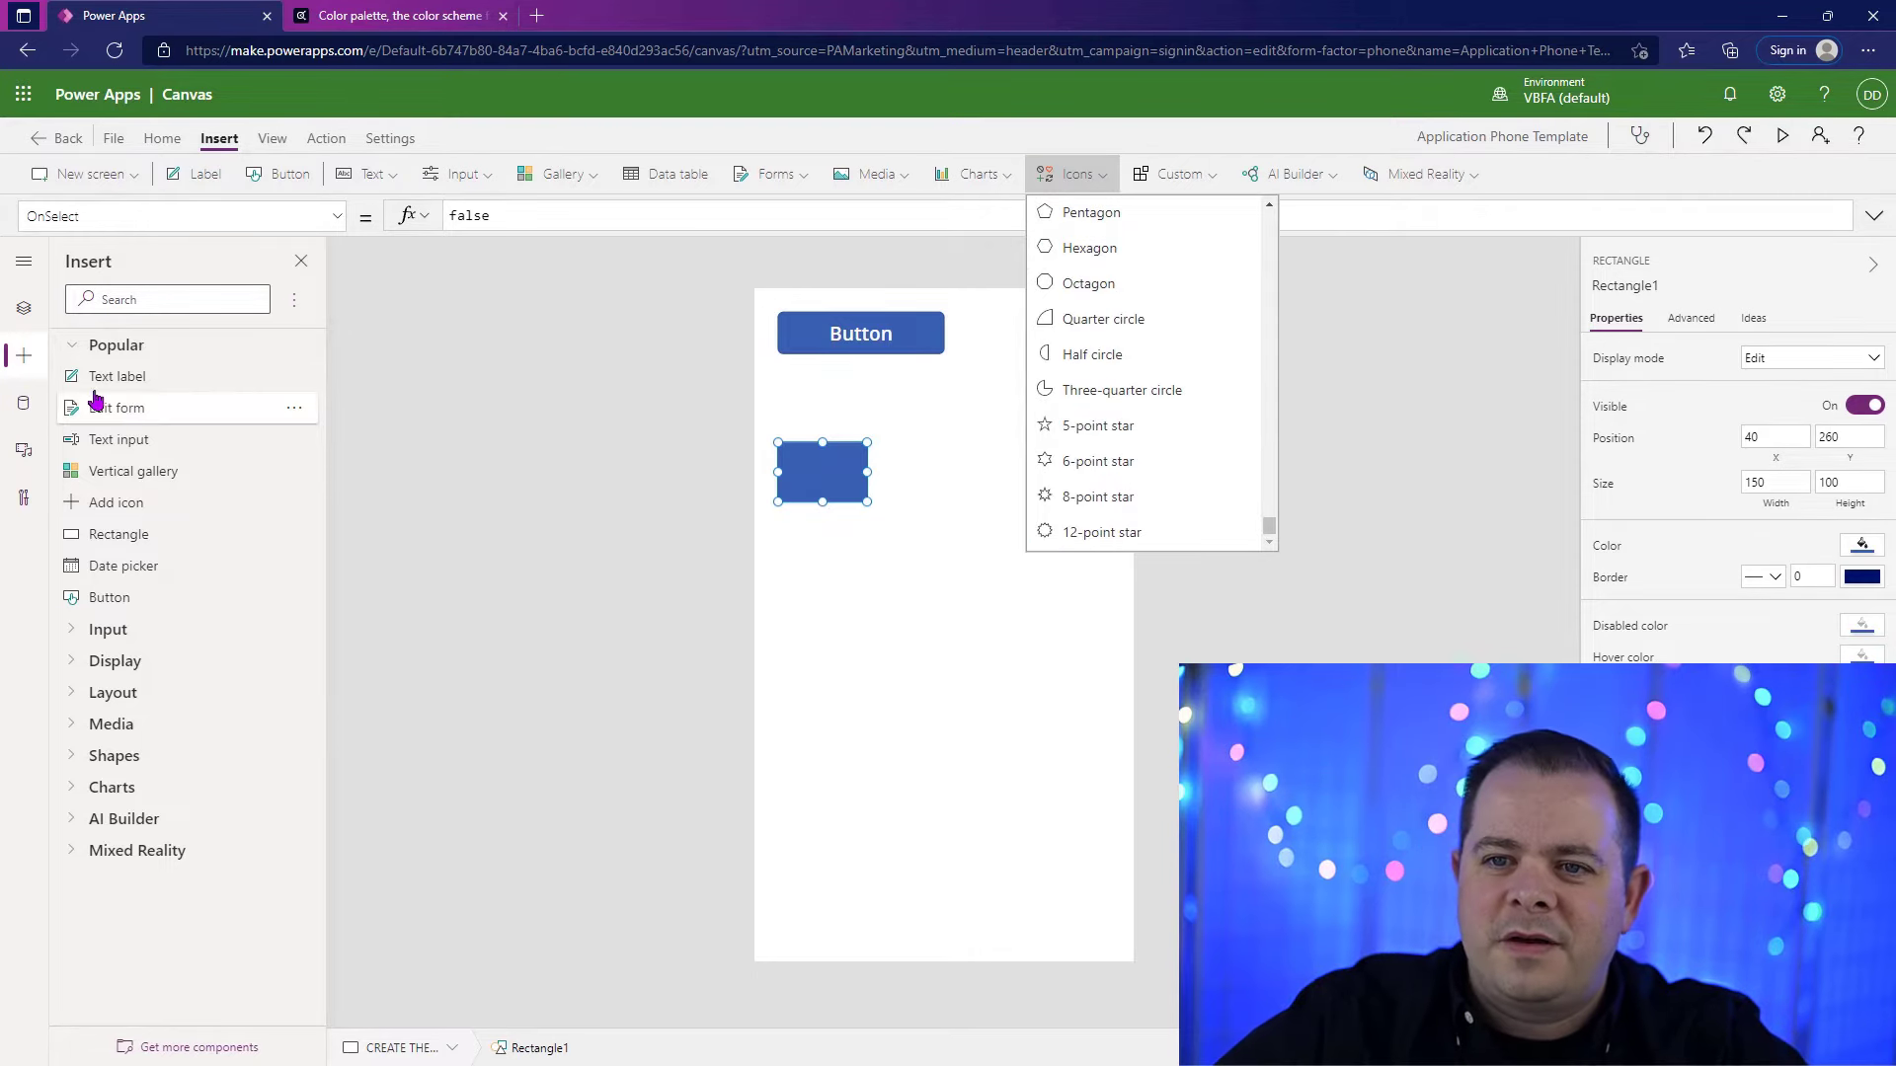
click(22, 357)
click(22, 356)
click(77, 756)
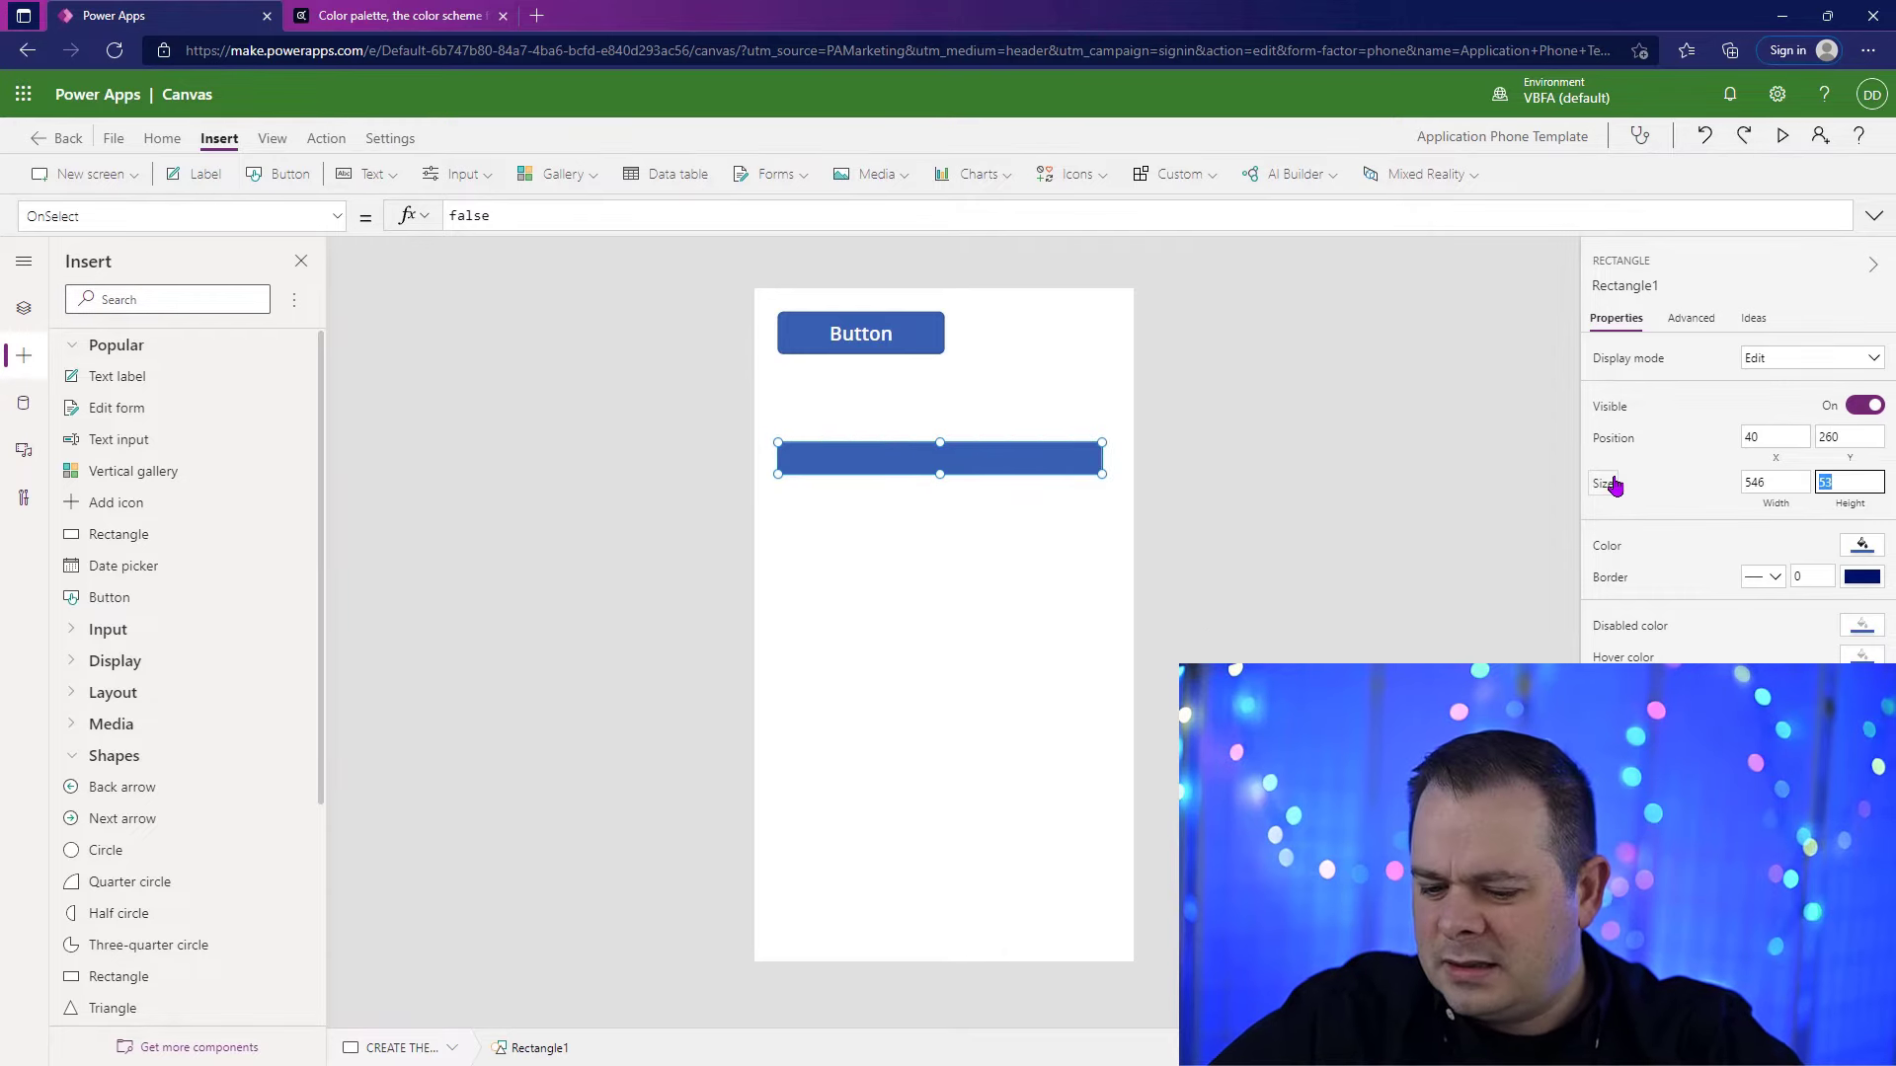
Step: Resize the rectangle to a width of 546 and a height of 50, and set its Fill to gblTheme.PrimaryDark
text(50)
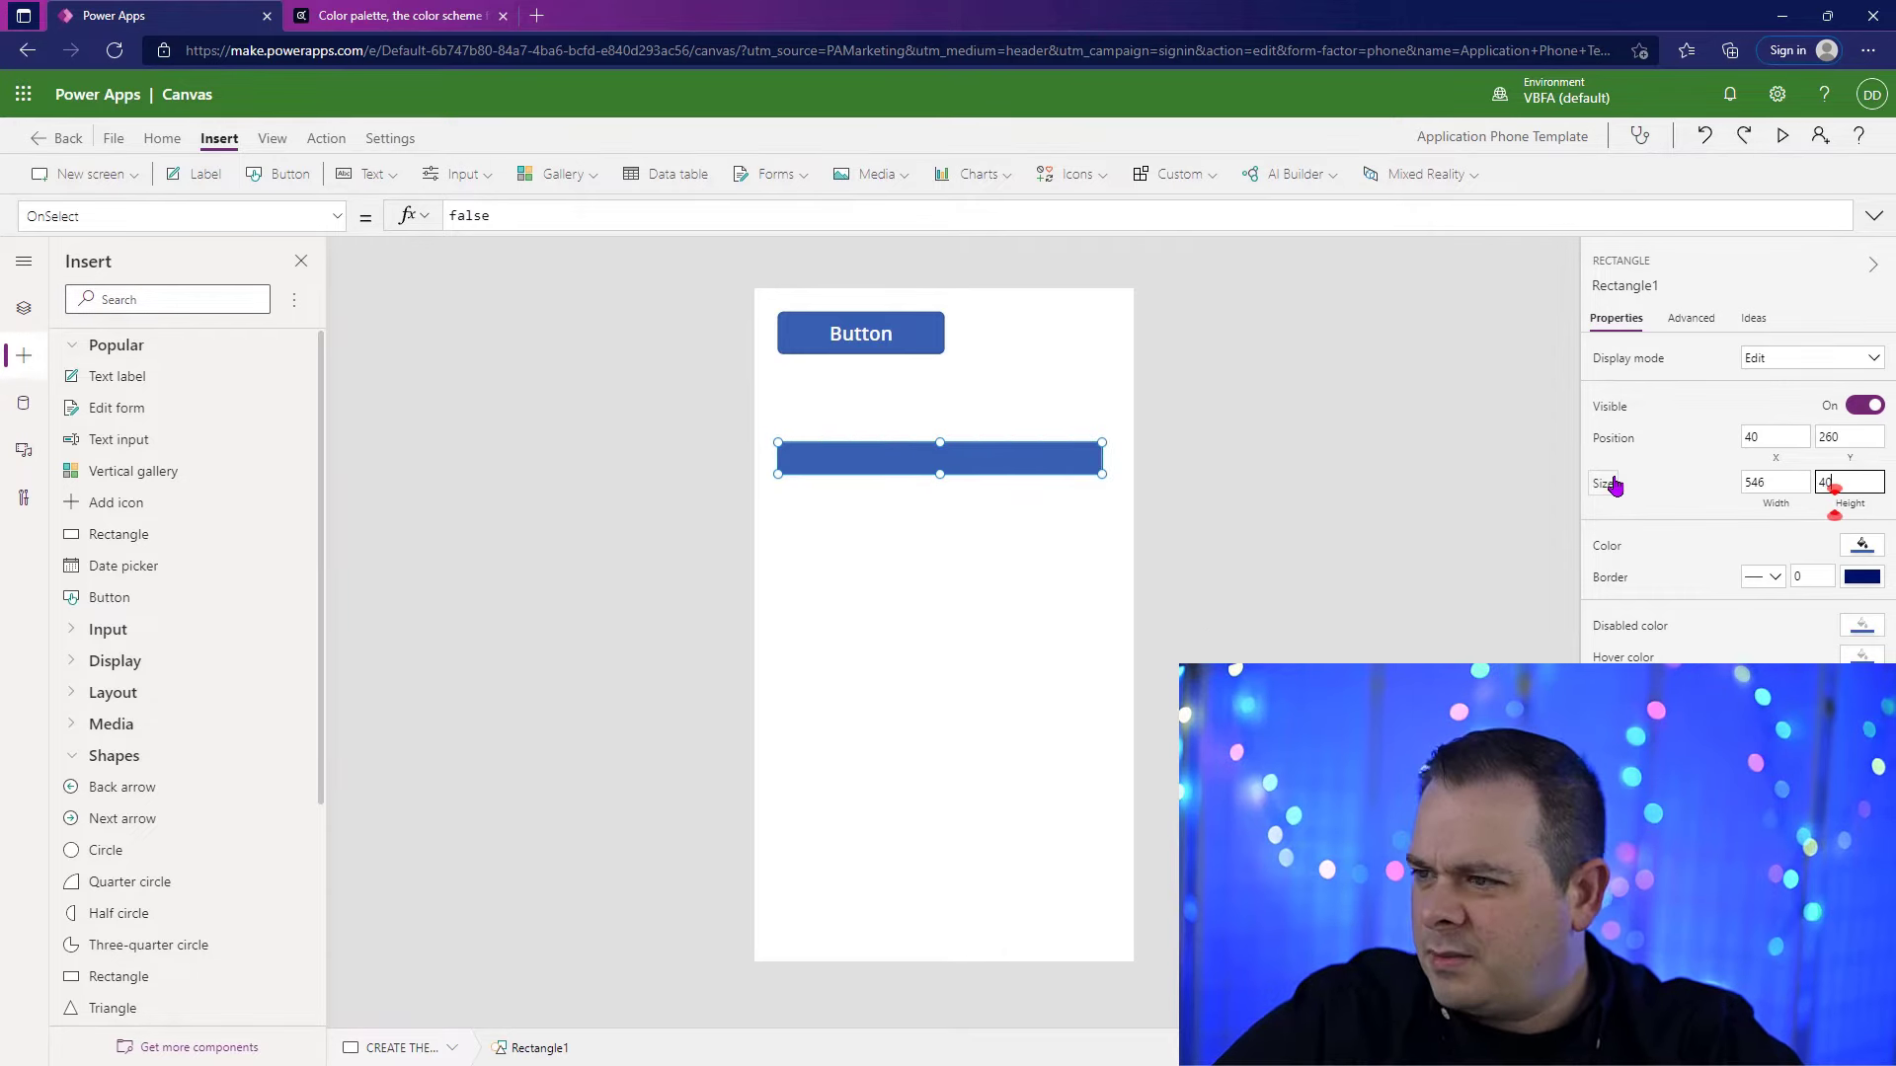
click(1602, 546)
drag(680, 216, 312, 224)
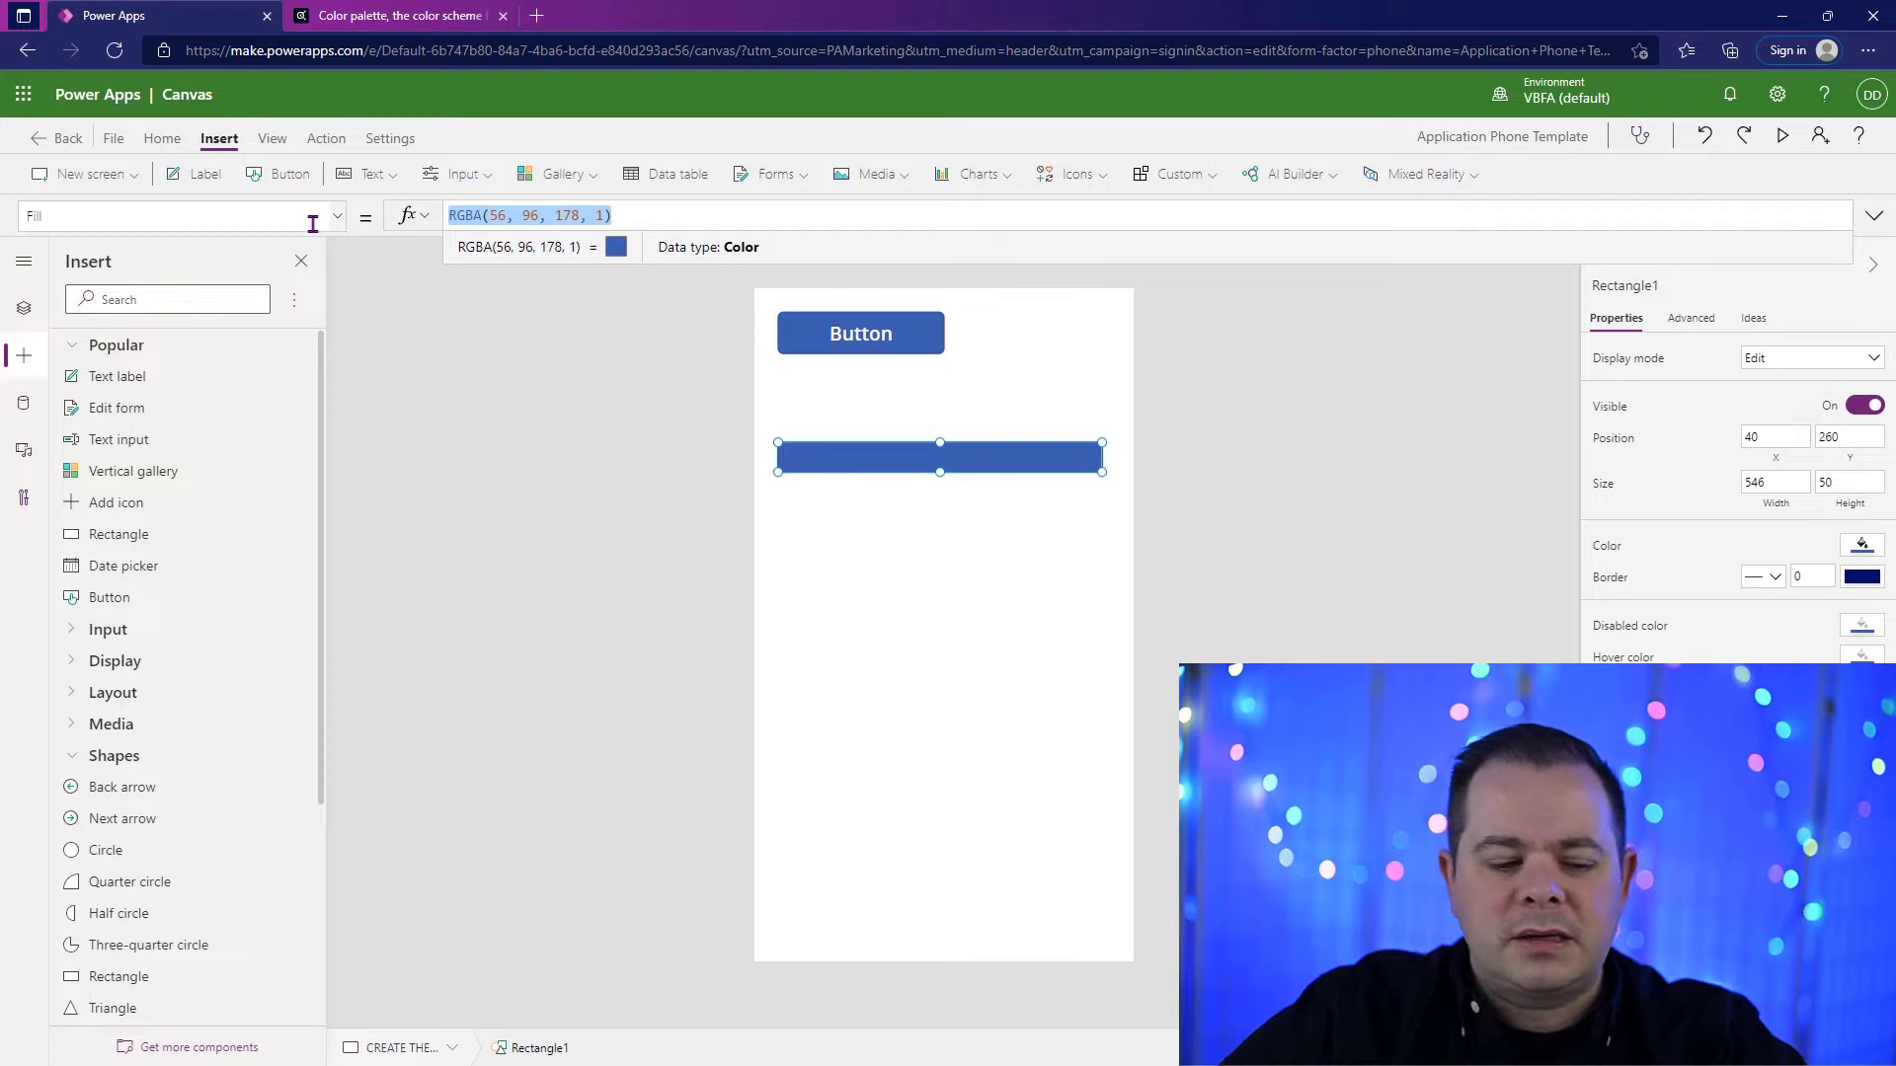
text(gbl)
click(467, 288)
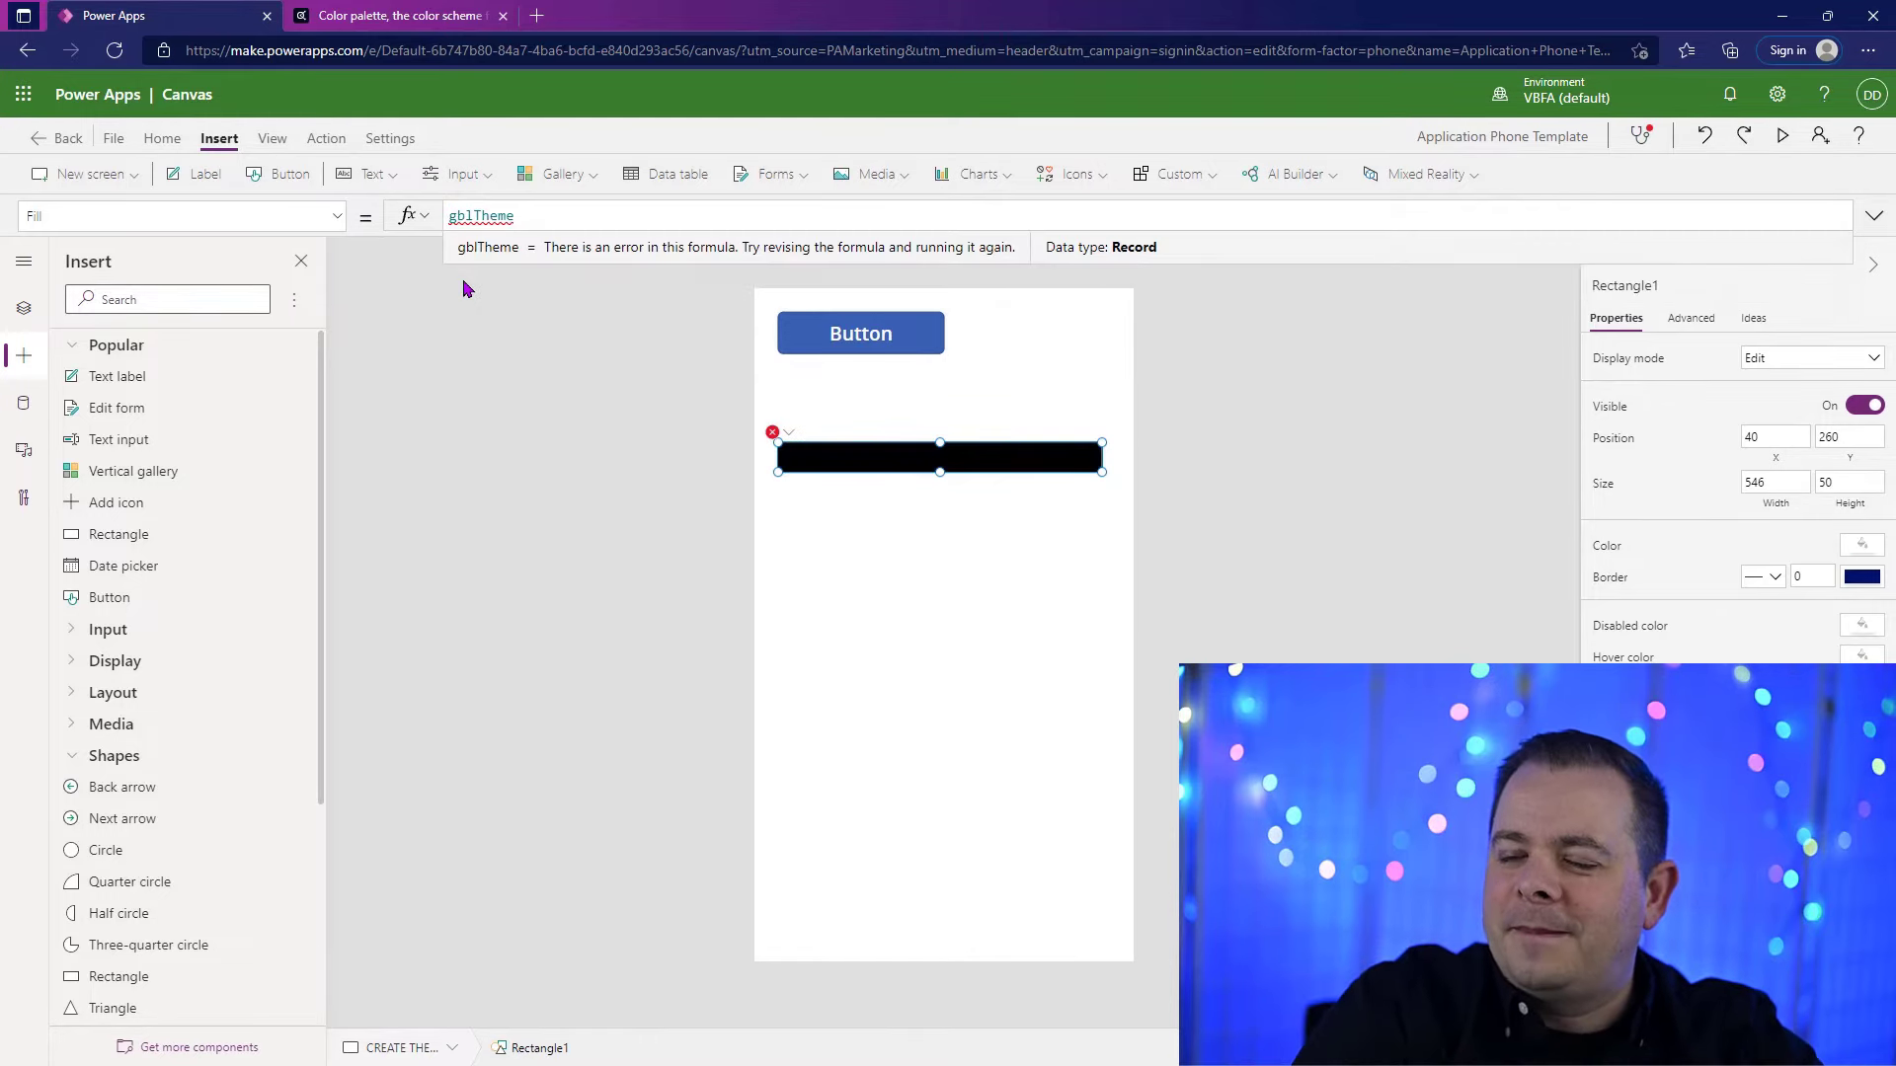
text(.p)
key(Tab)
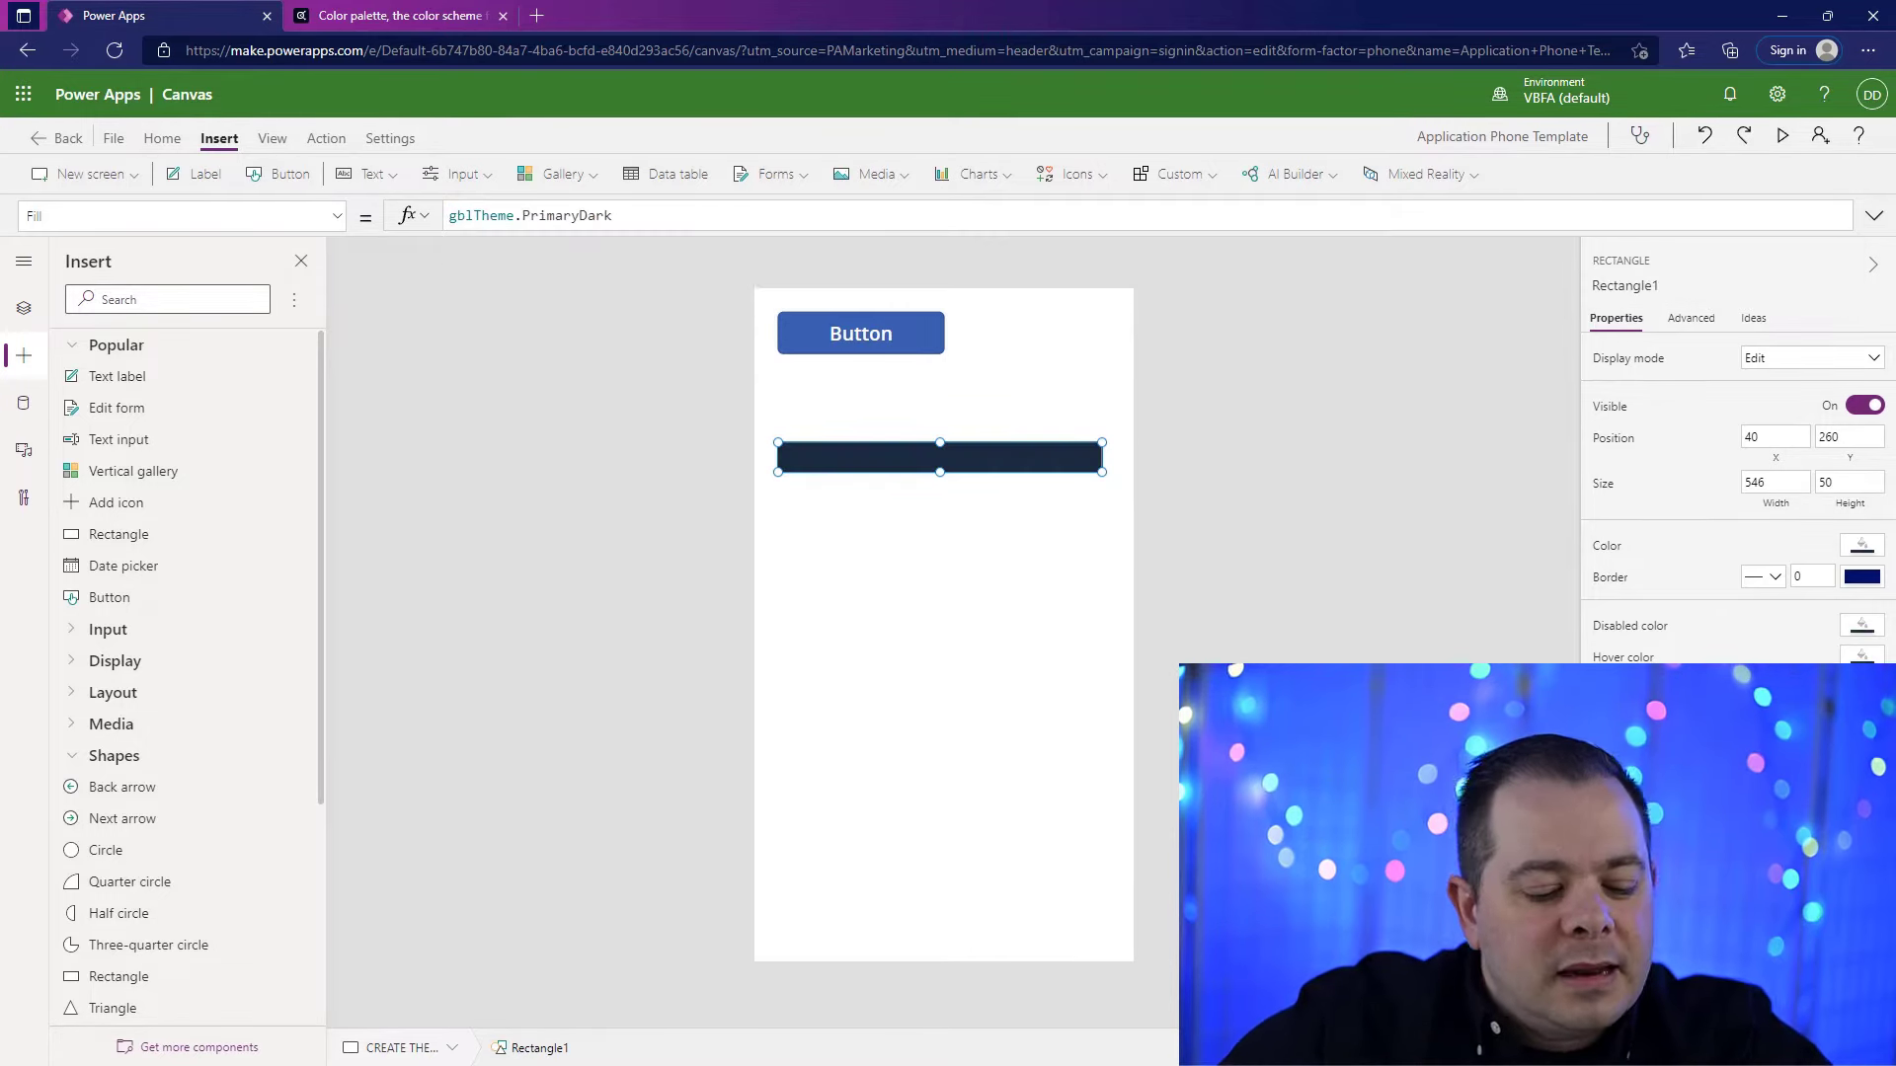
Step: Duplicate the rectangle directly below the original and give both rectangles a gray border of thickness 2
key(ctrl+c)
key(ctrl+v)
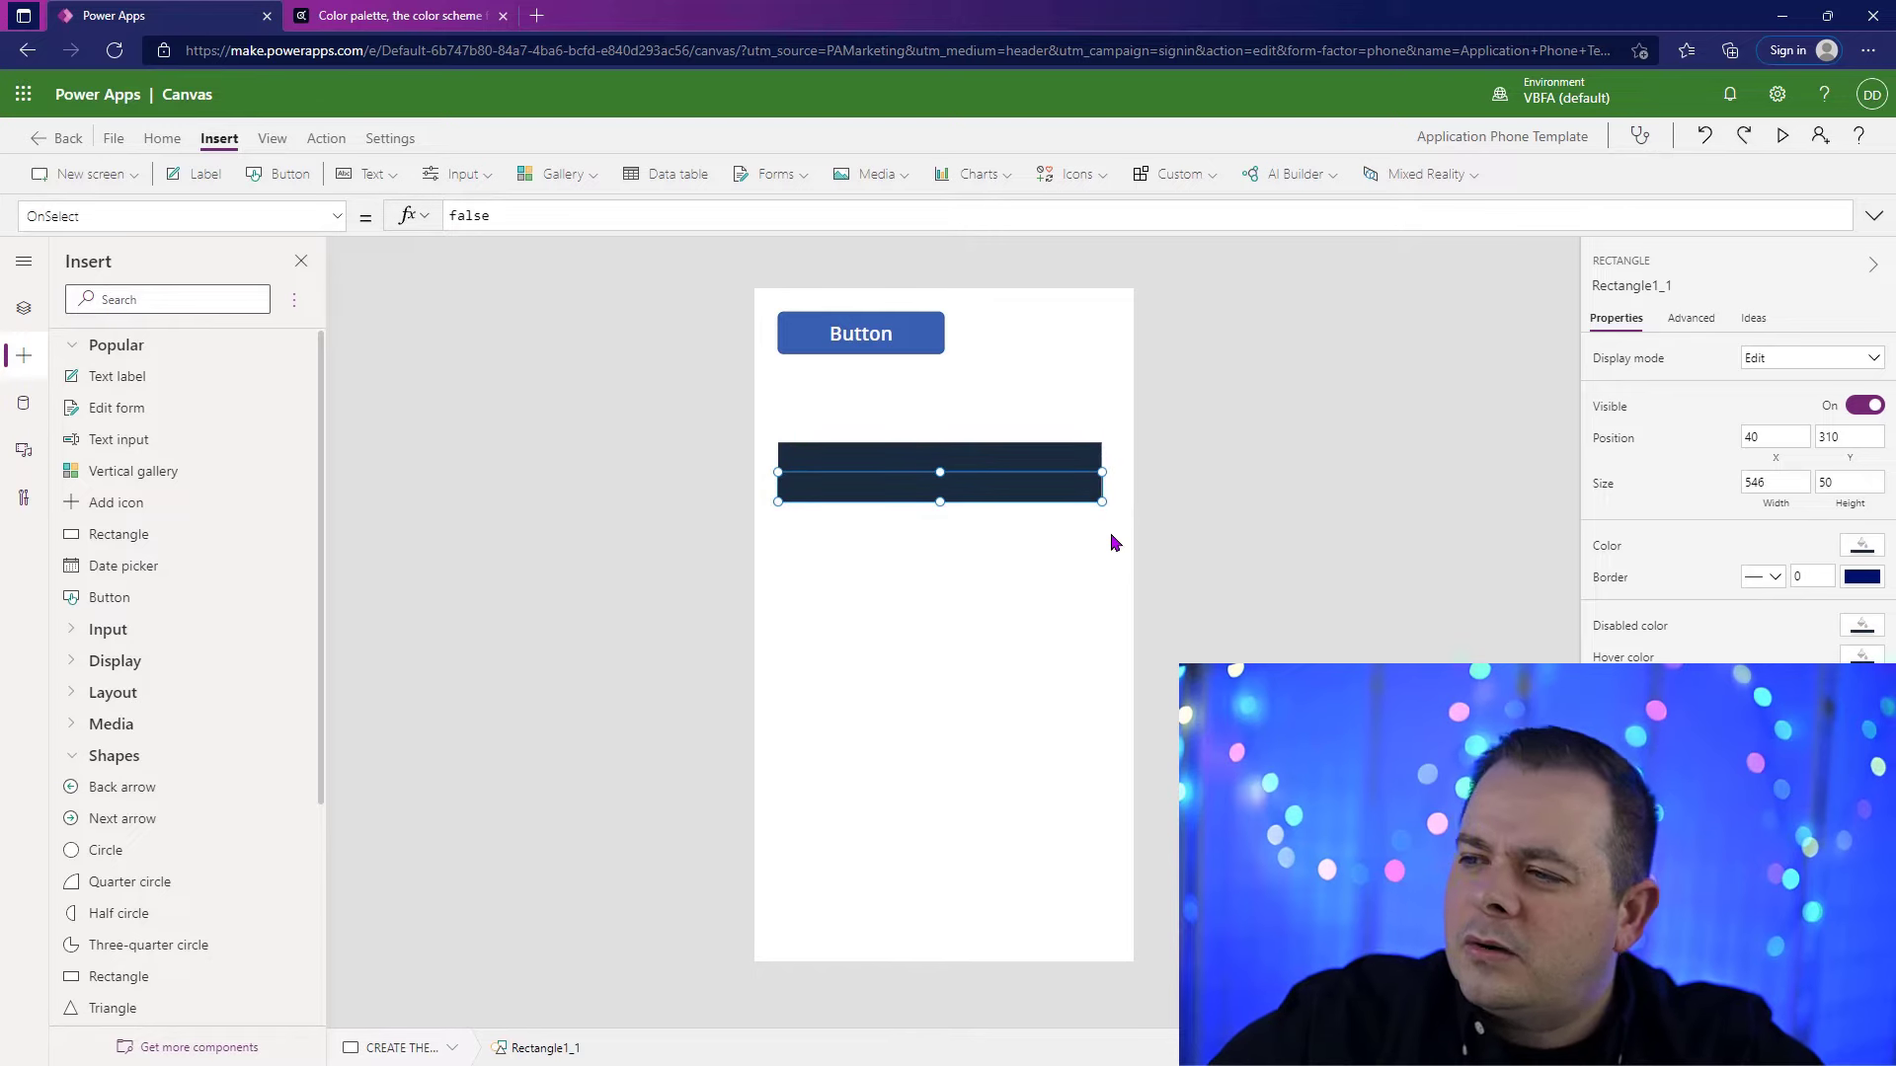
drag(1116, 522, 761, 432)
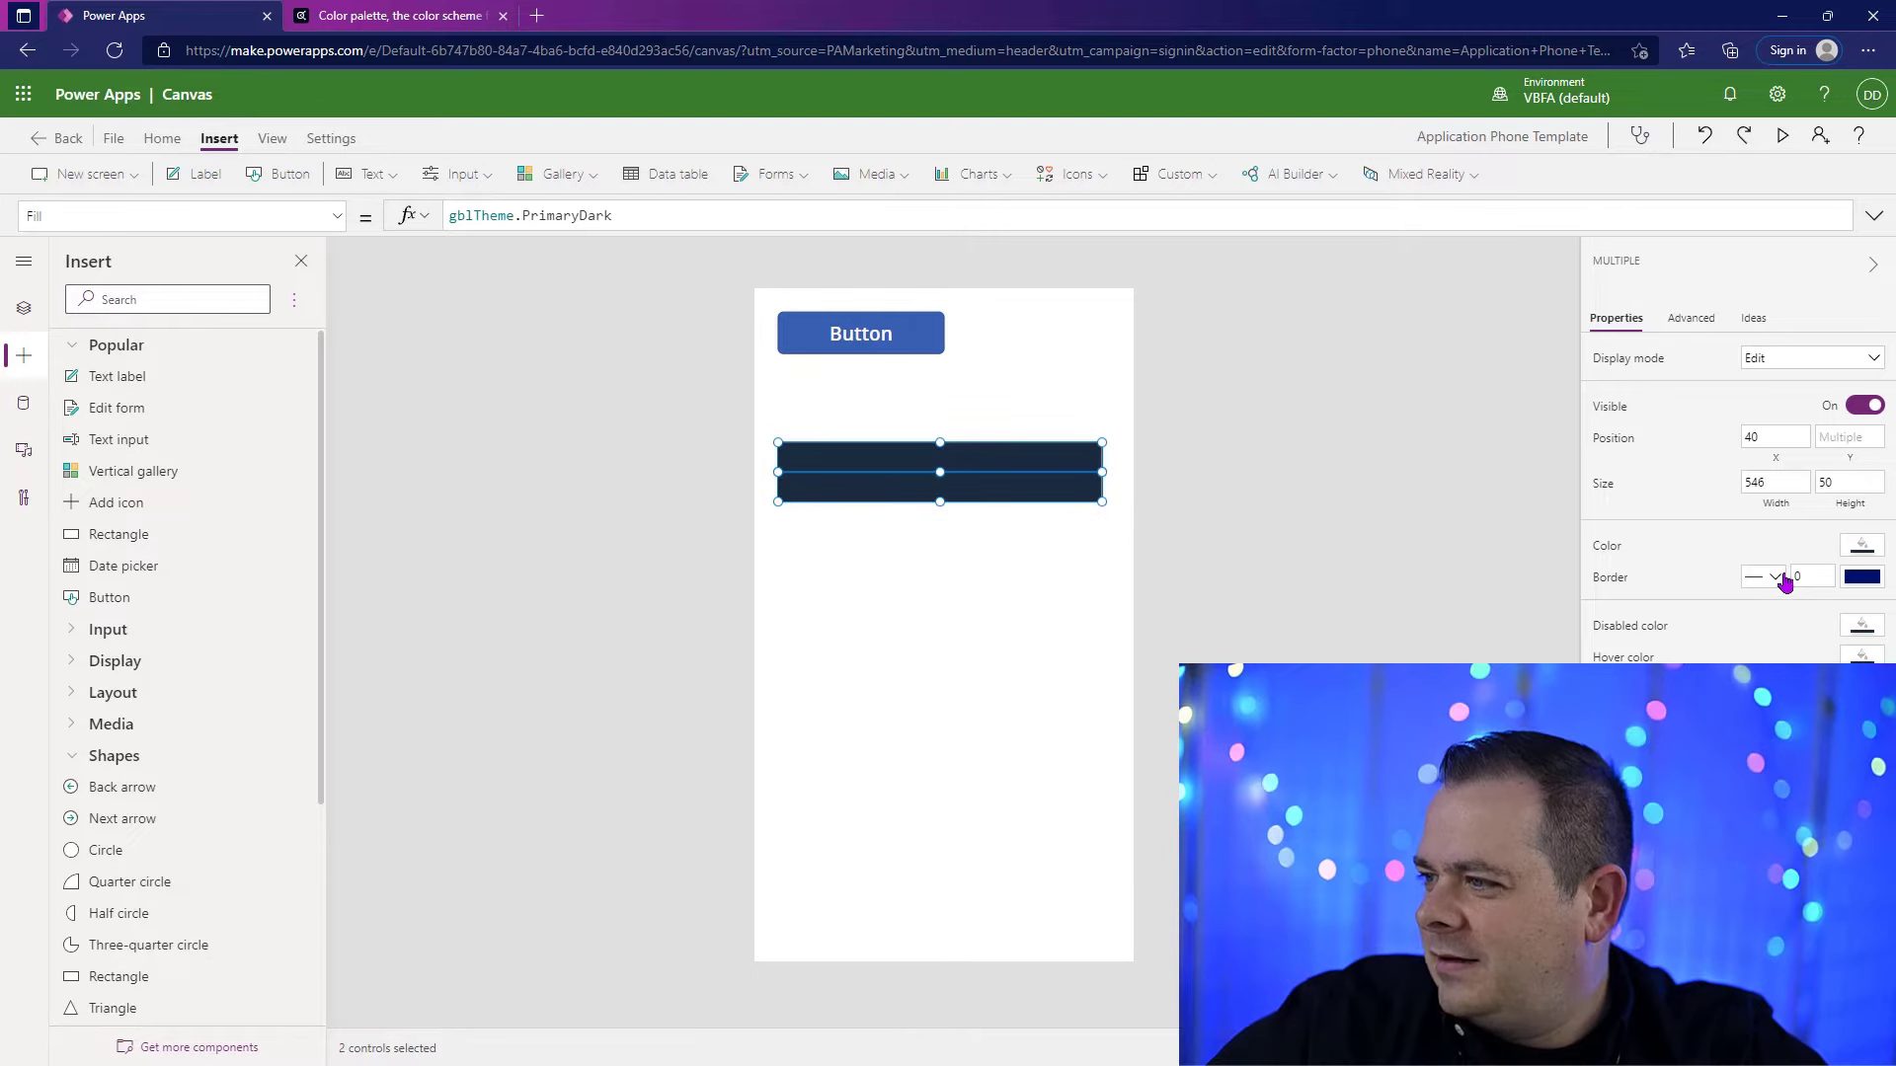
click(1873, 579)
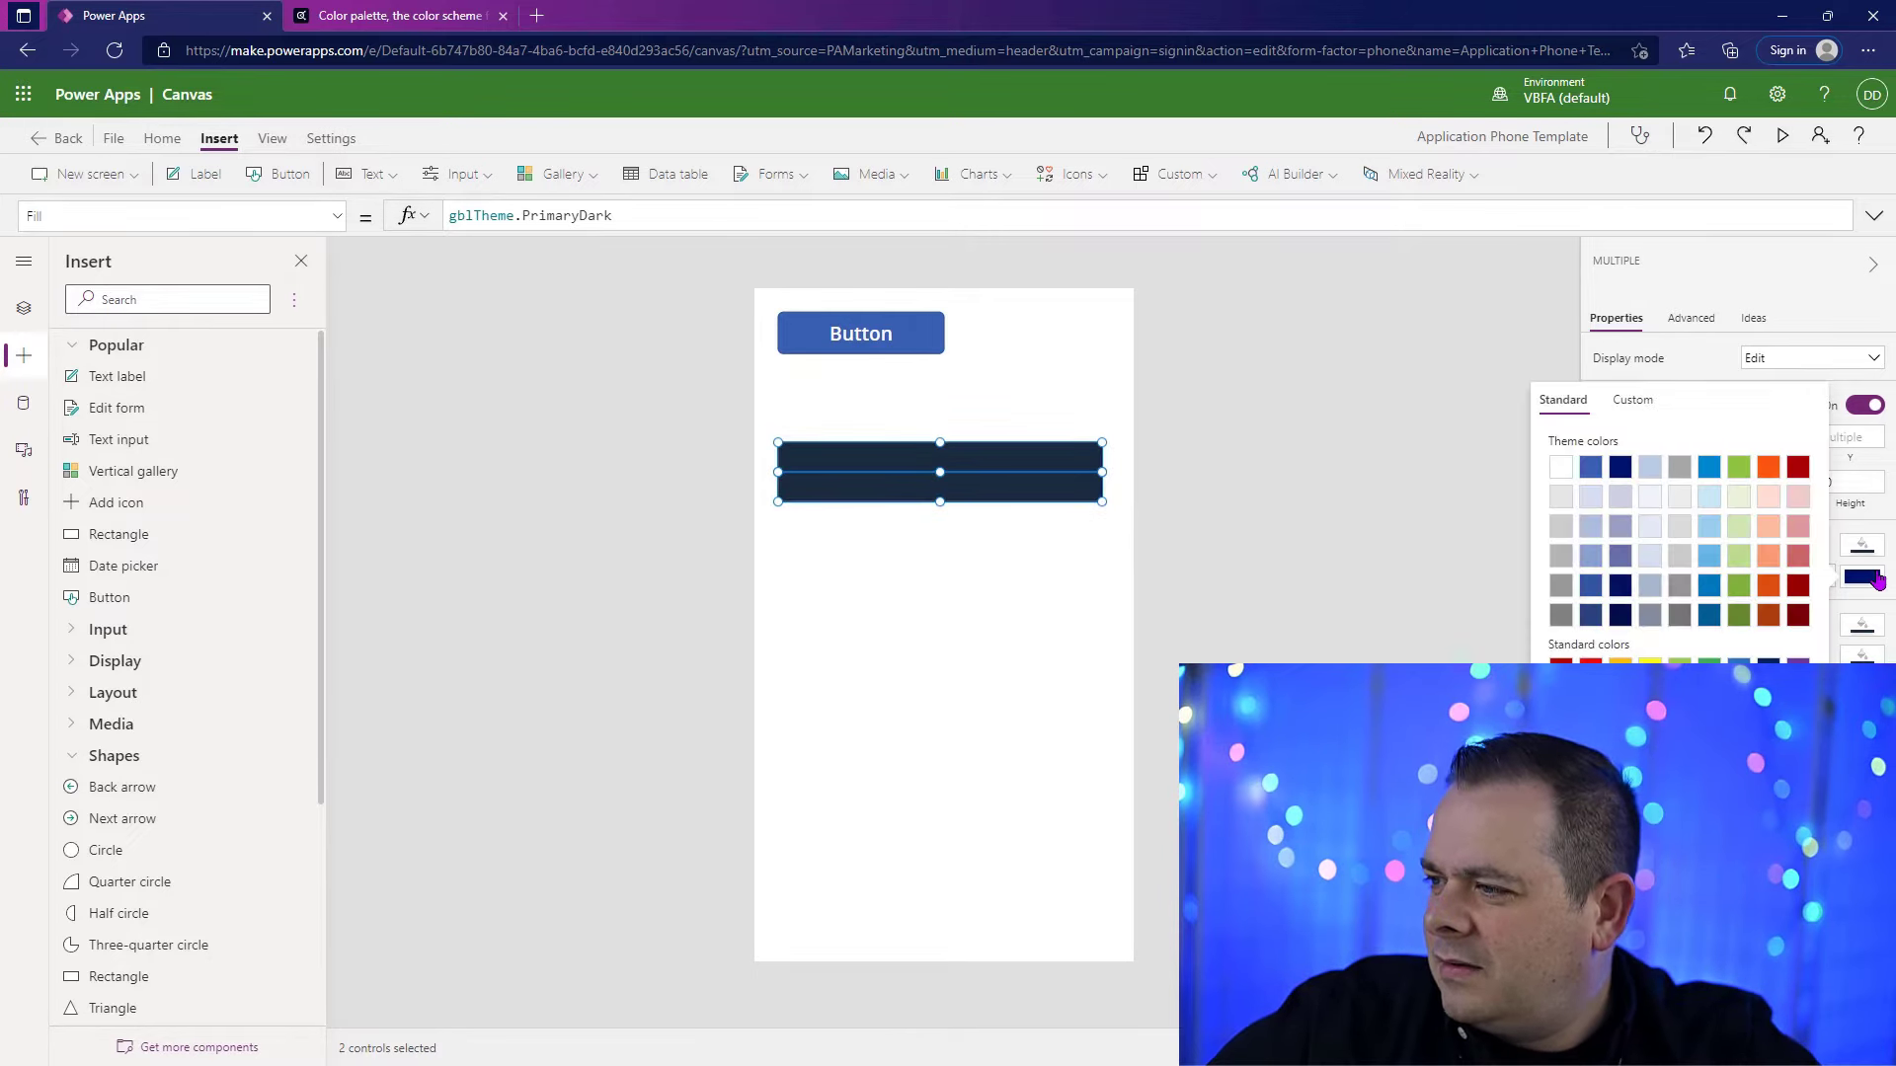
click(1029, 563)
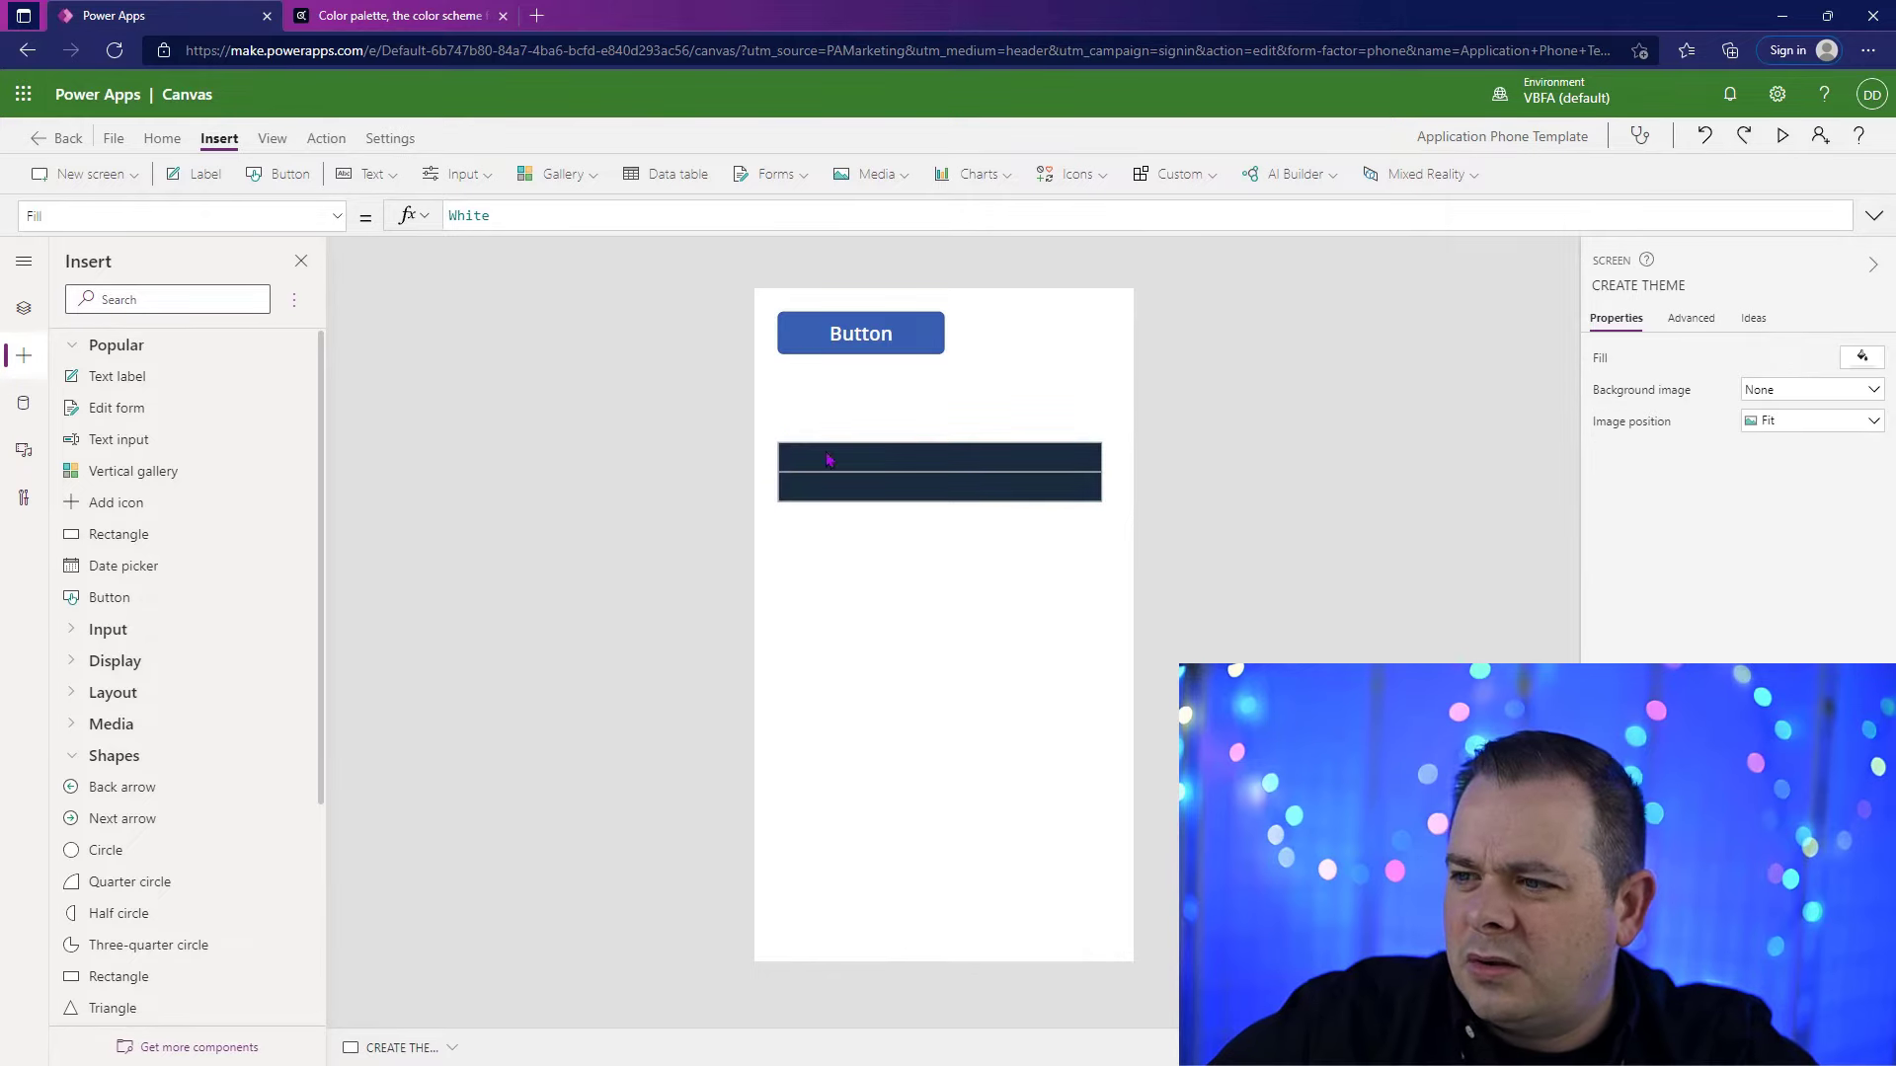
Step: Duplicate both rectangles below to make a stack of four, and set the second one's Fill to gblTheme.SecondaryDark
drag(1116, 523, 770, 426)
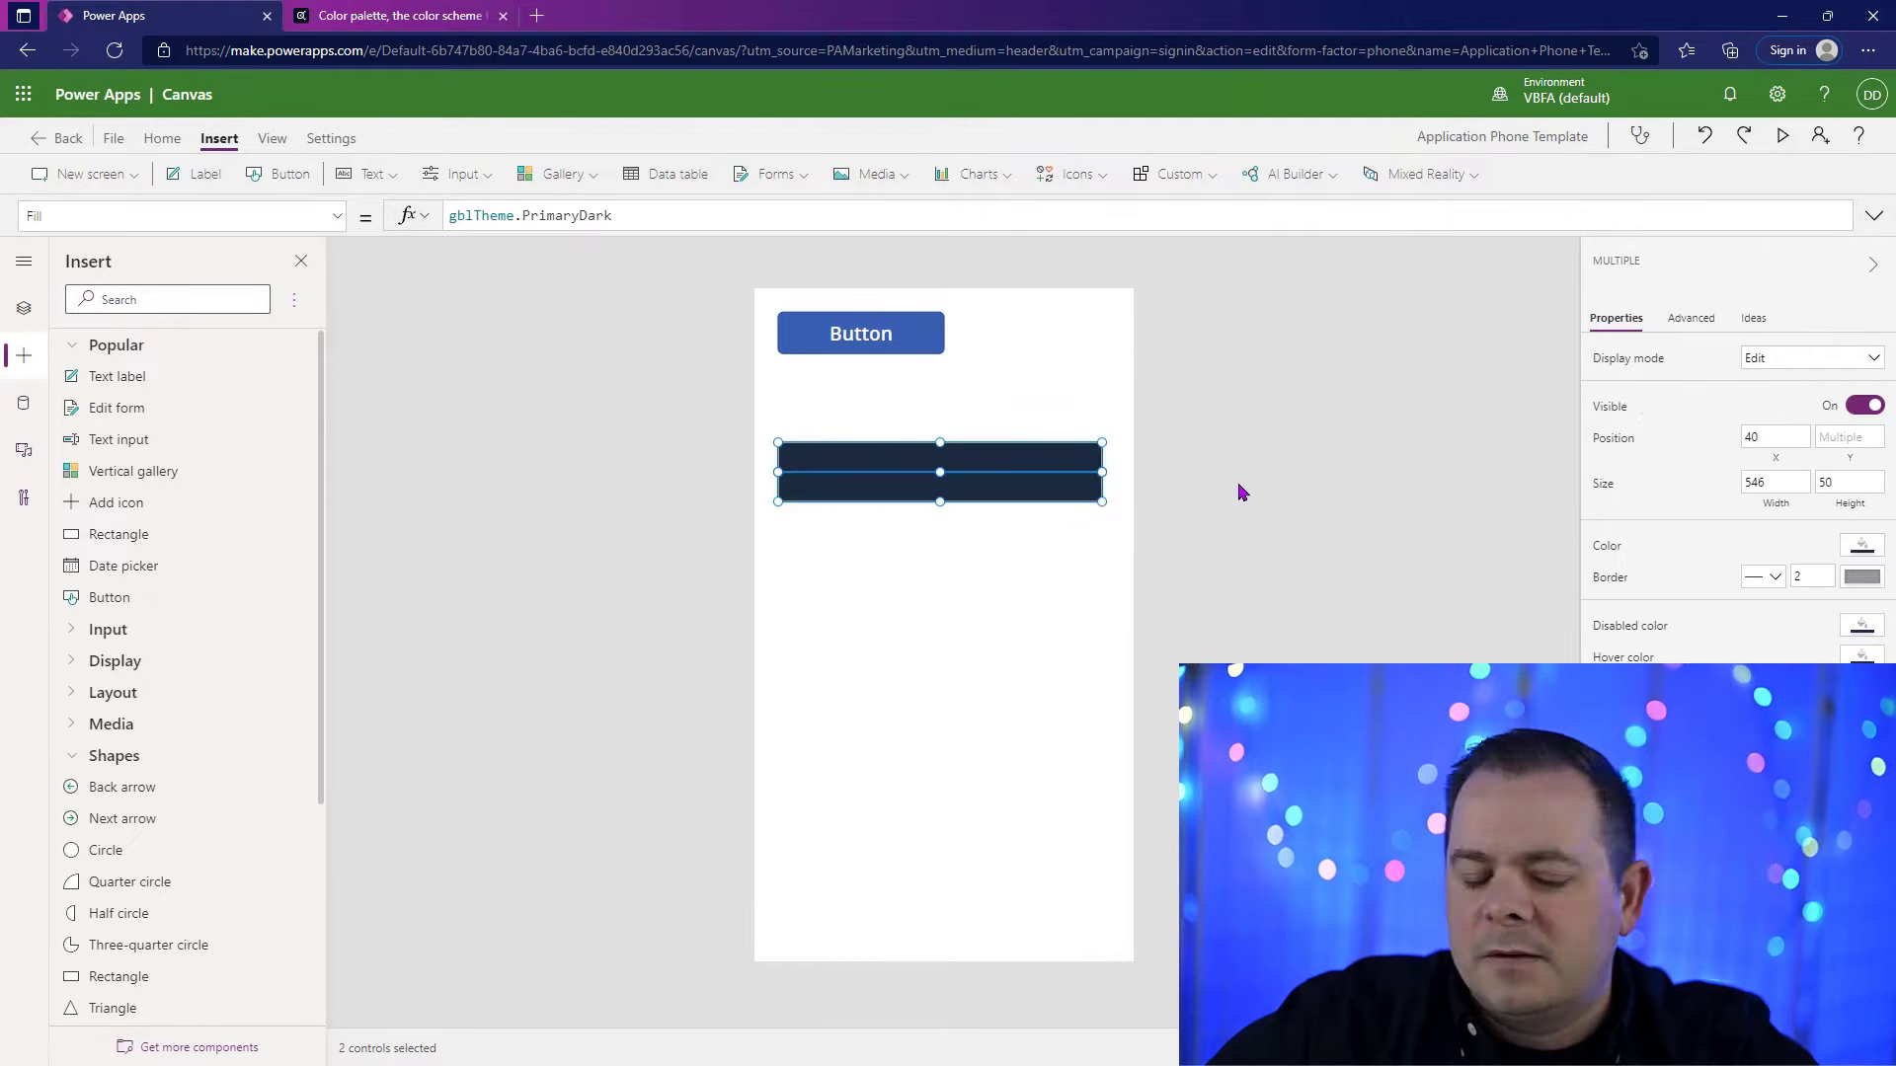
key(ctrl+v)
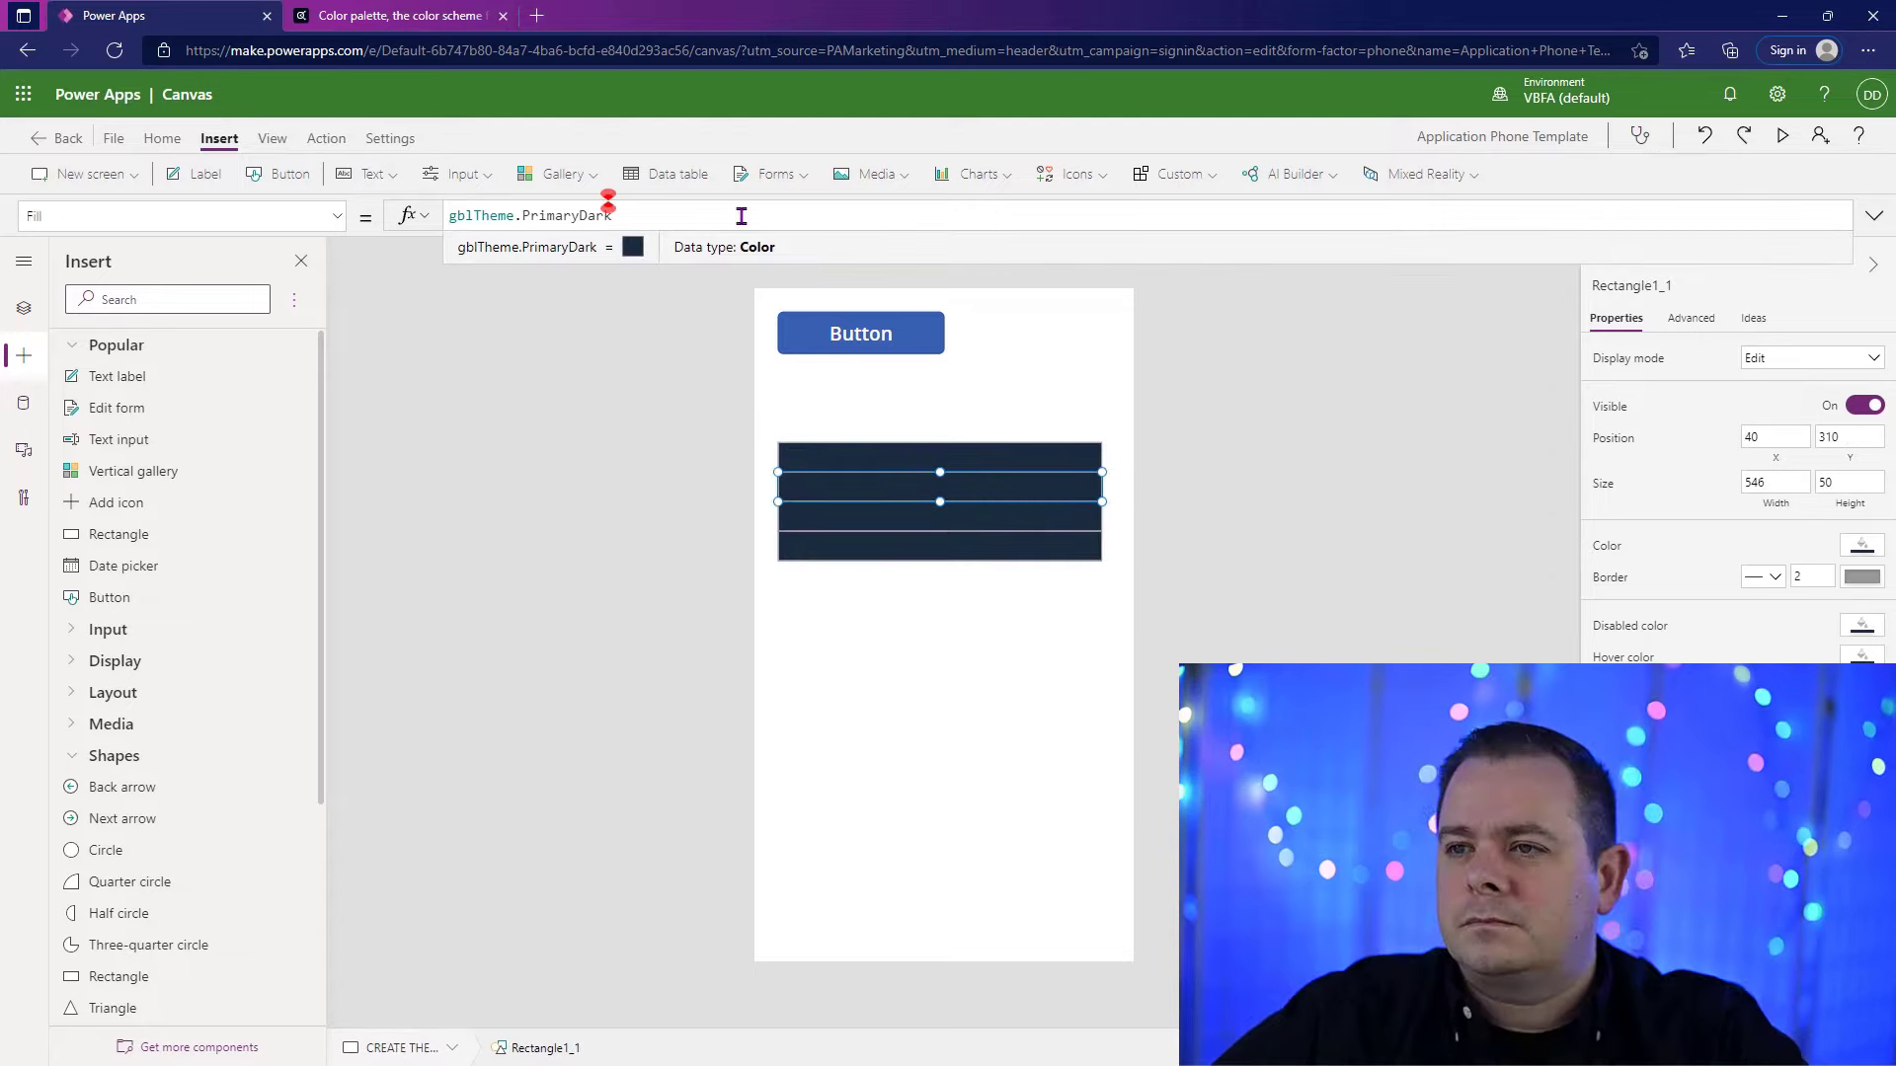
key(ctrl+shift+Left)
key(BackSpace)
text(Se)
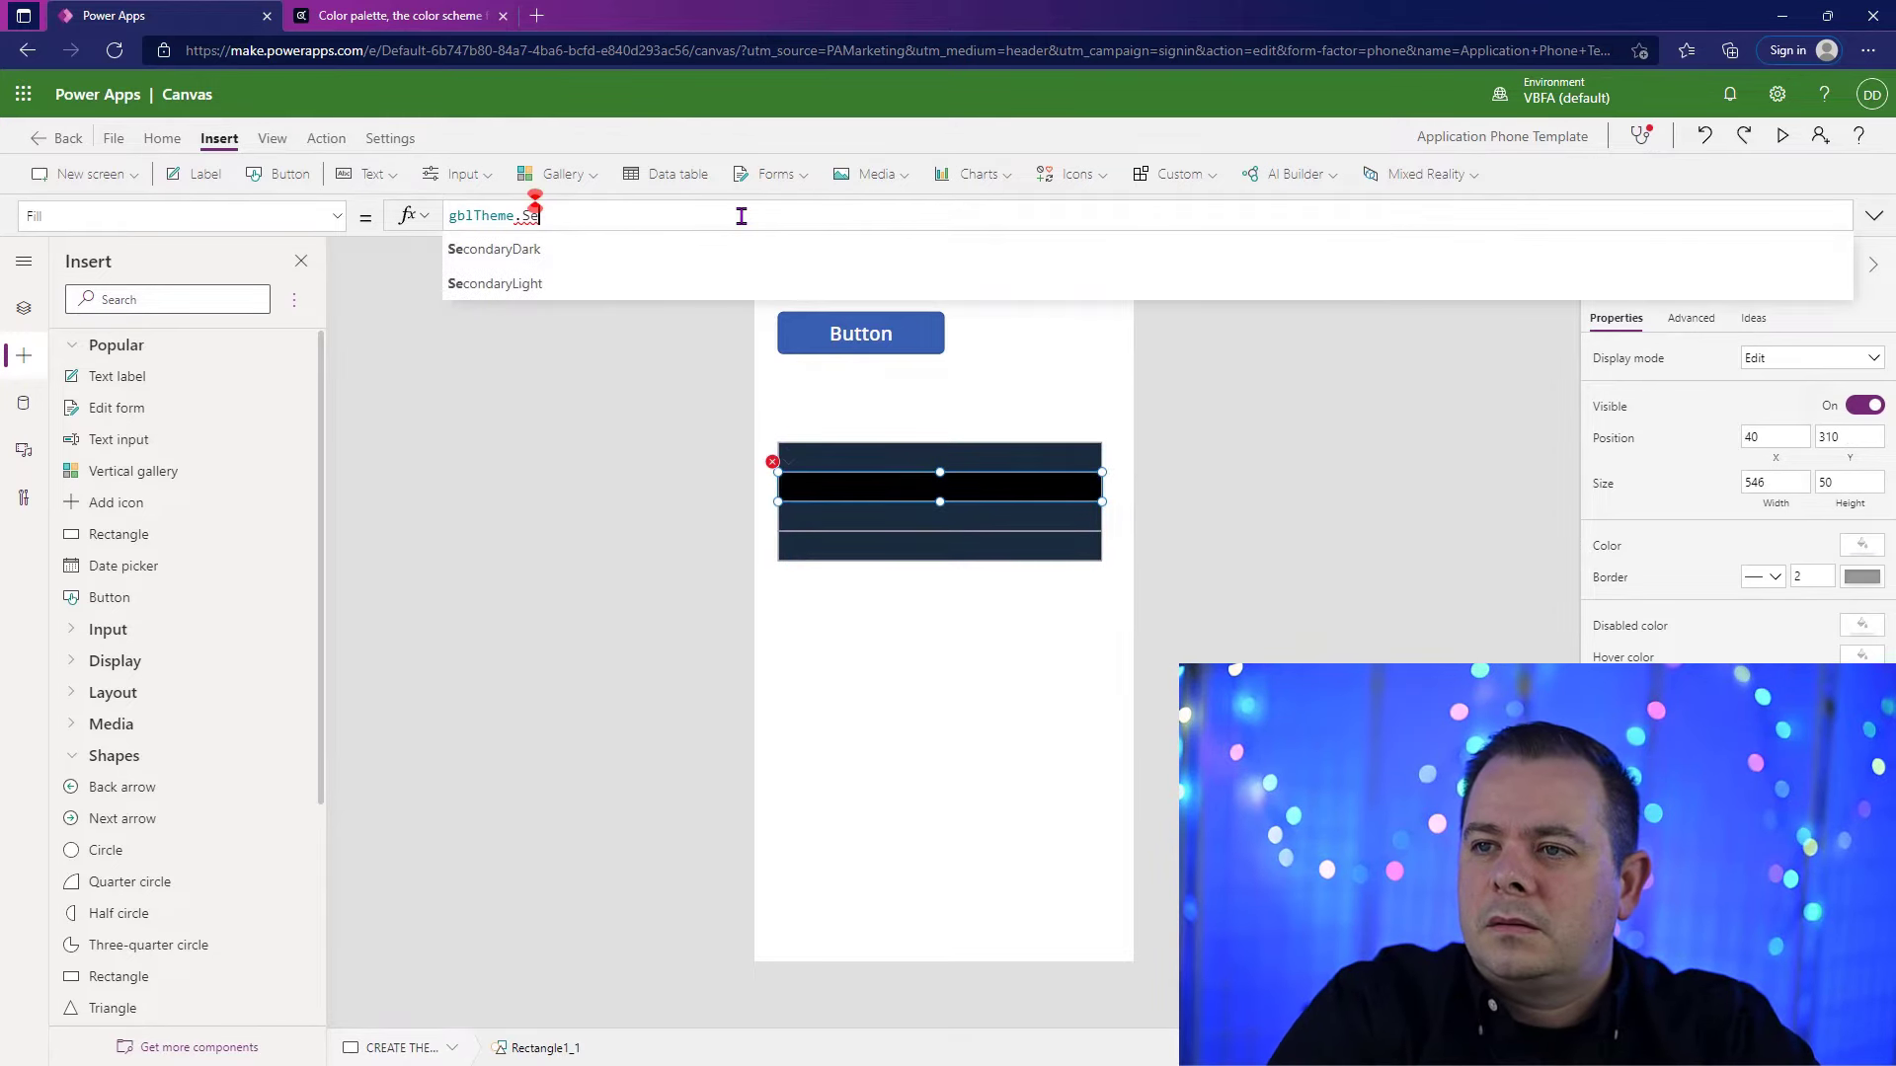
text(c)
key(Tab)
Step: Set the third rectangle's Fill to gblTheme.PrimaryLight and the fourth rectangle's Fill to gblTheme.SecondaryLight
key(ctrl+shift+Left)
key(BackSpace)
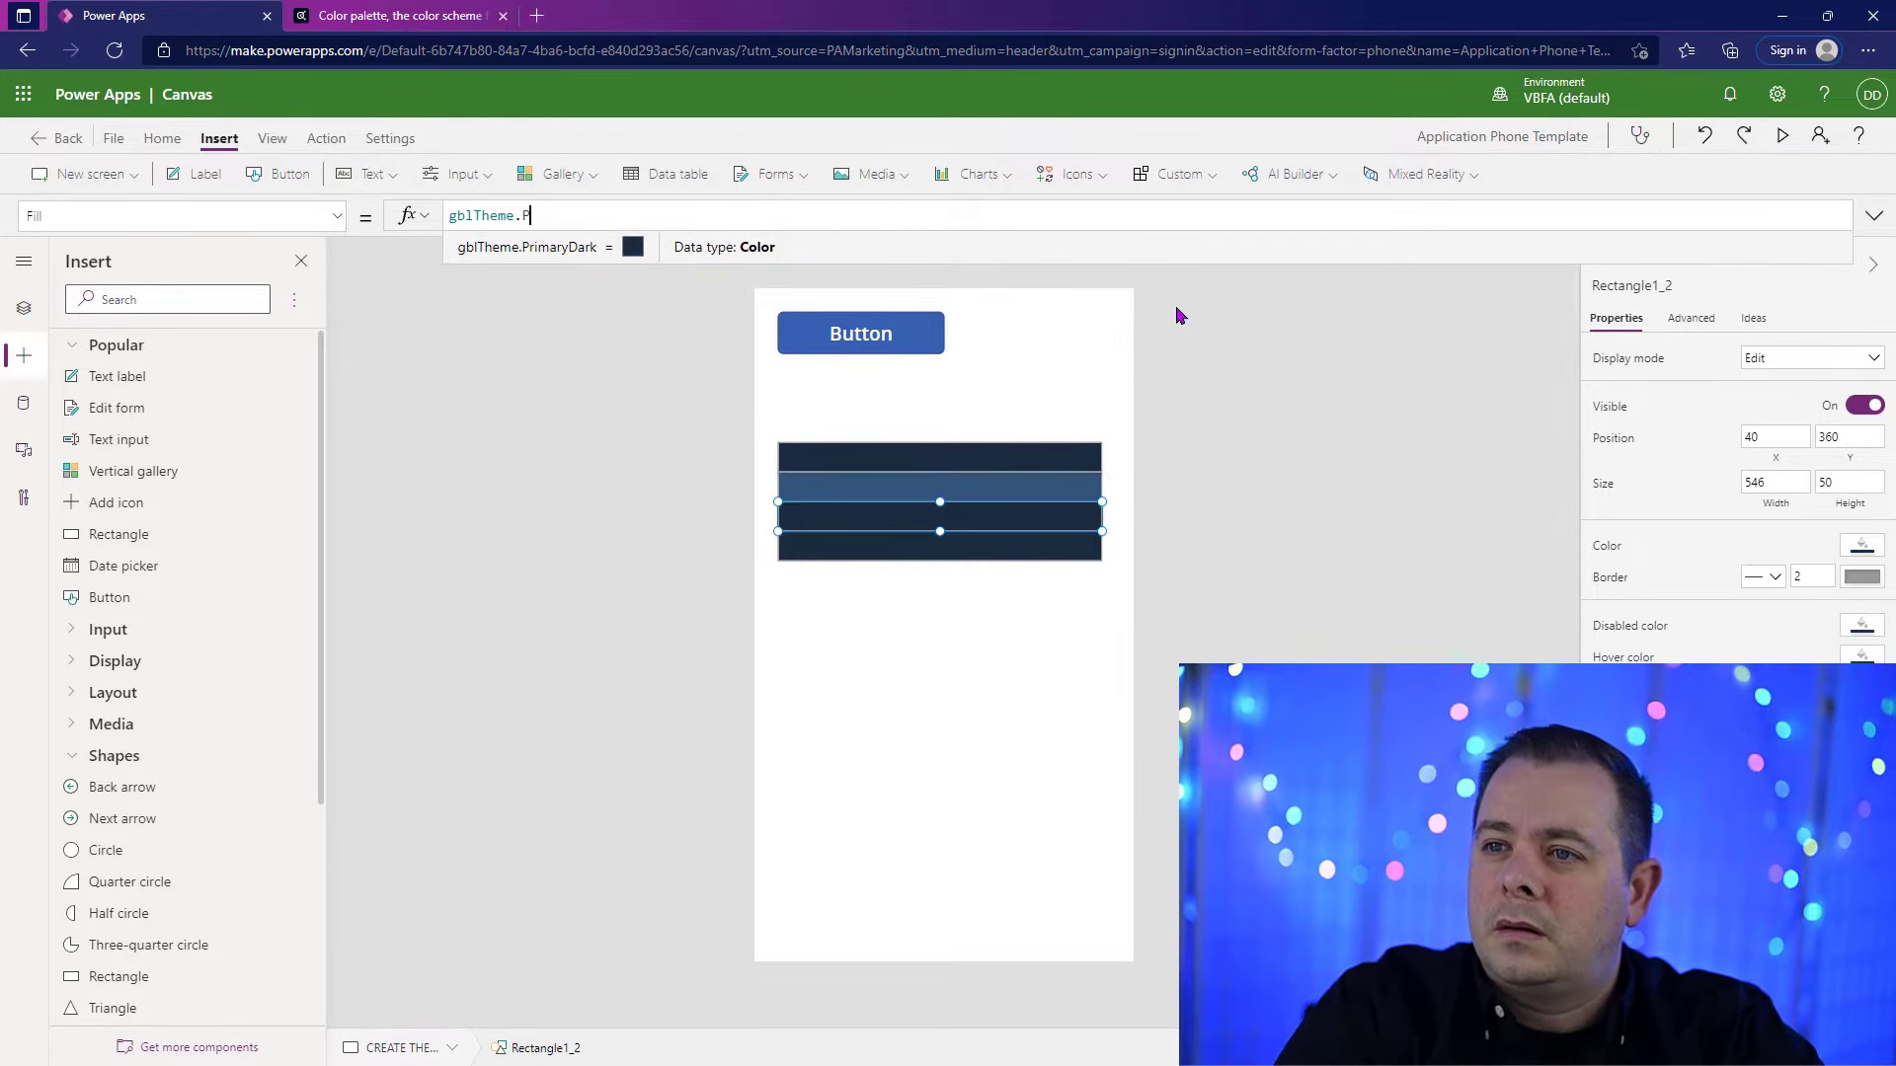
text(PrimaryL)
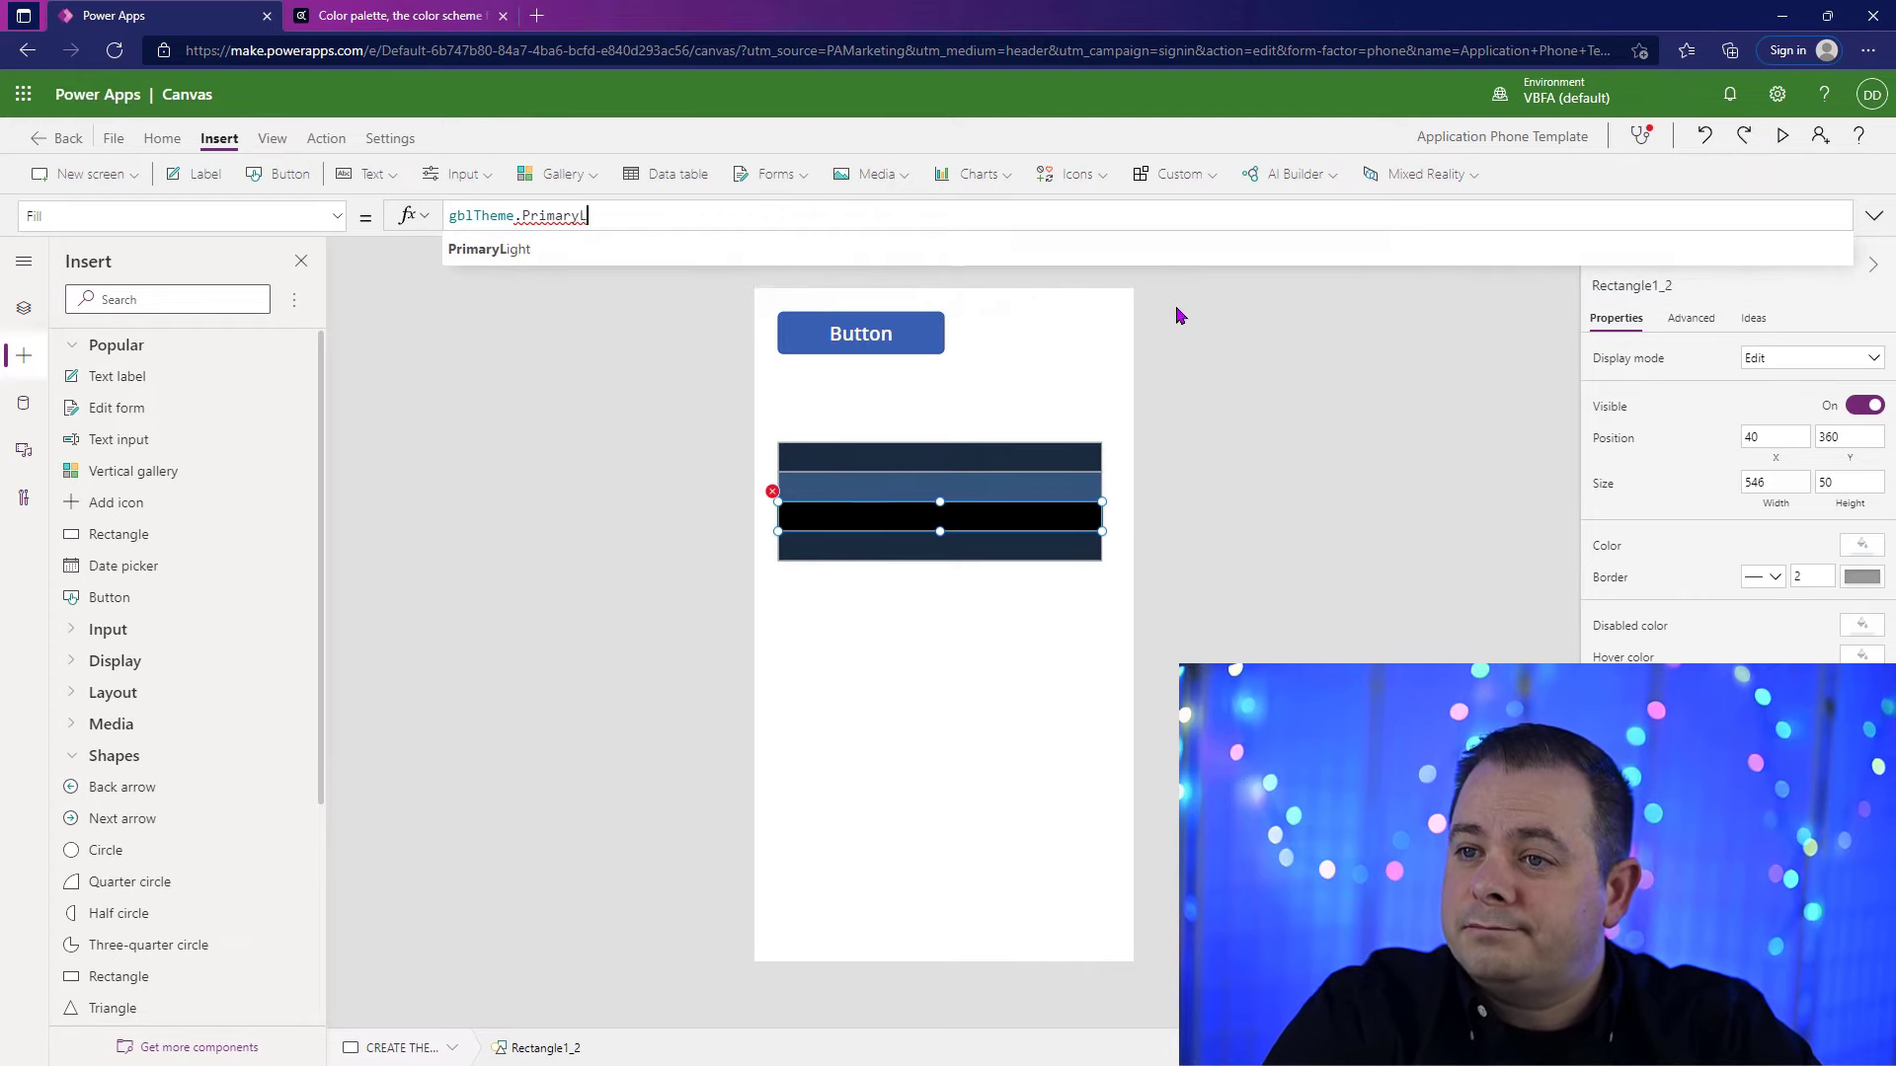
key(Tab)
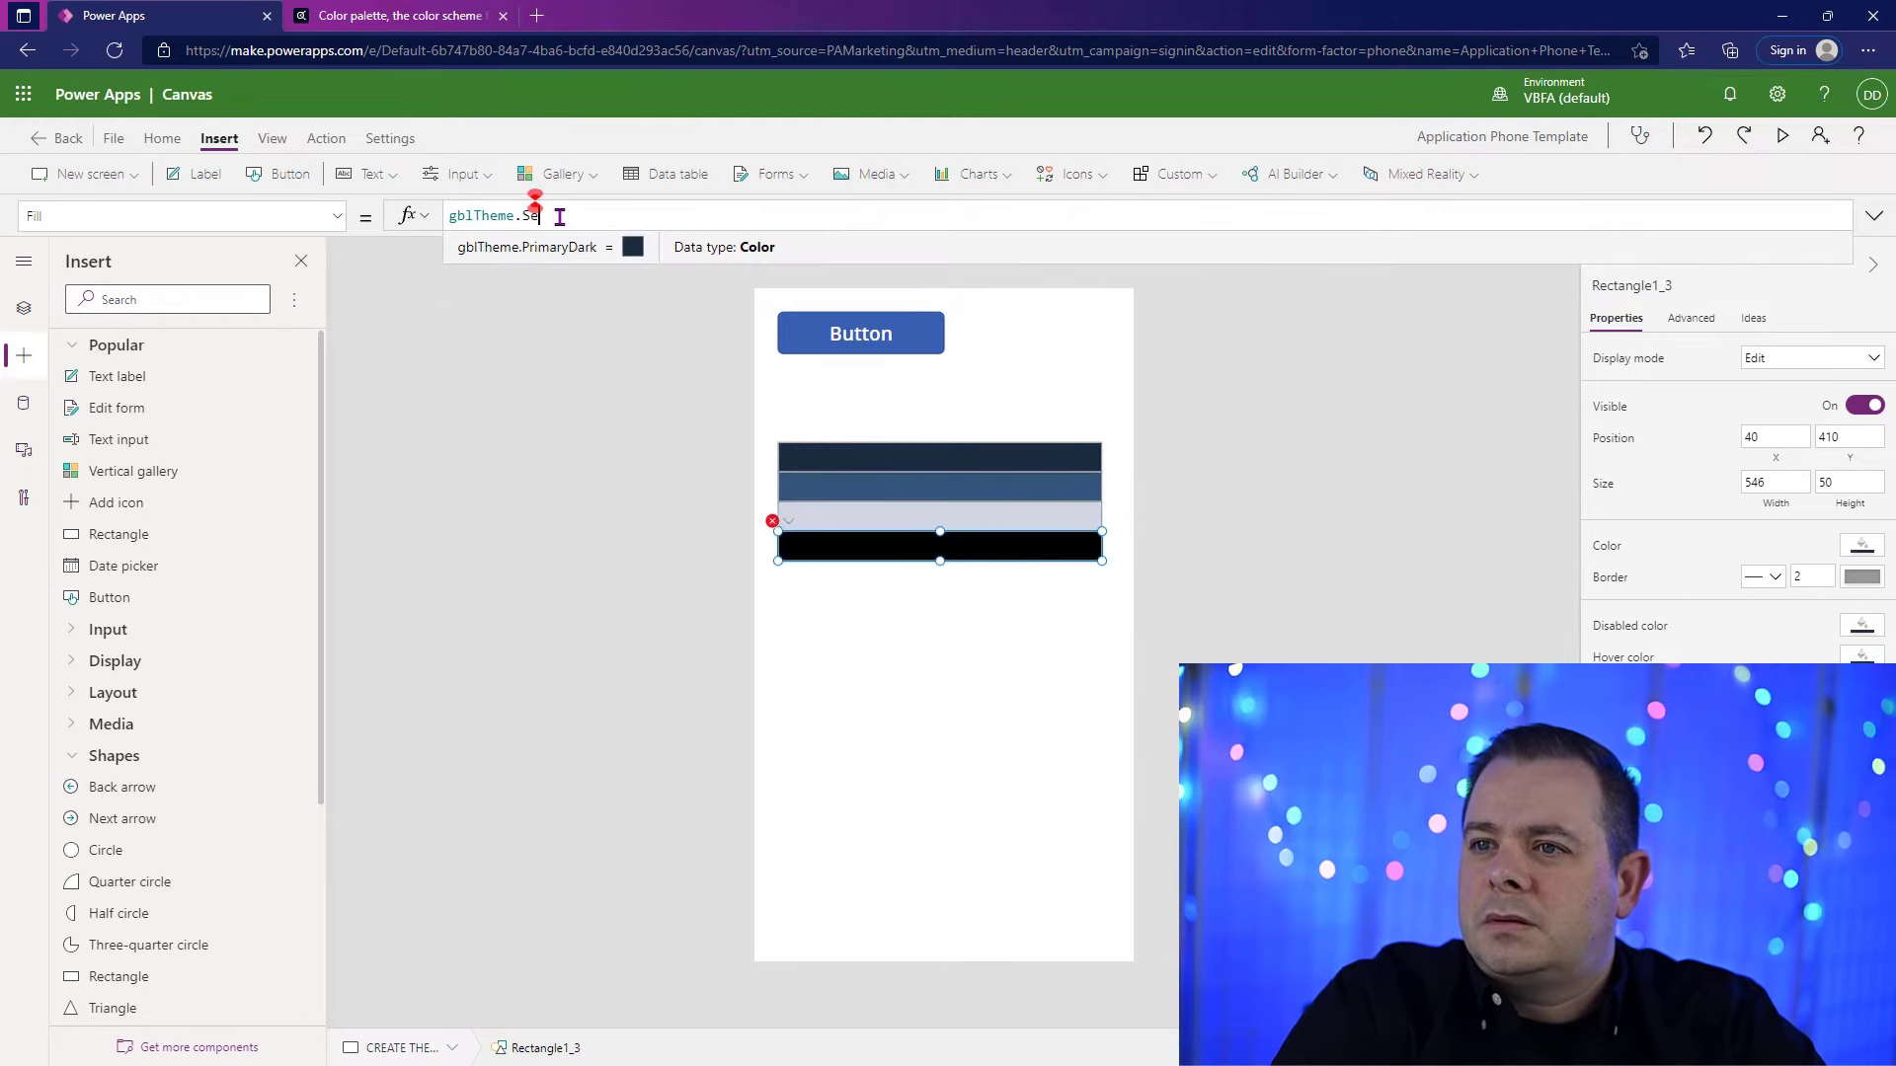
text(SecondaryL)
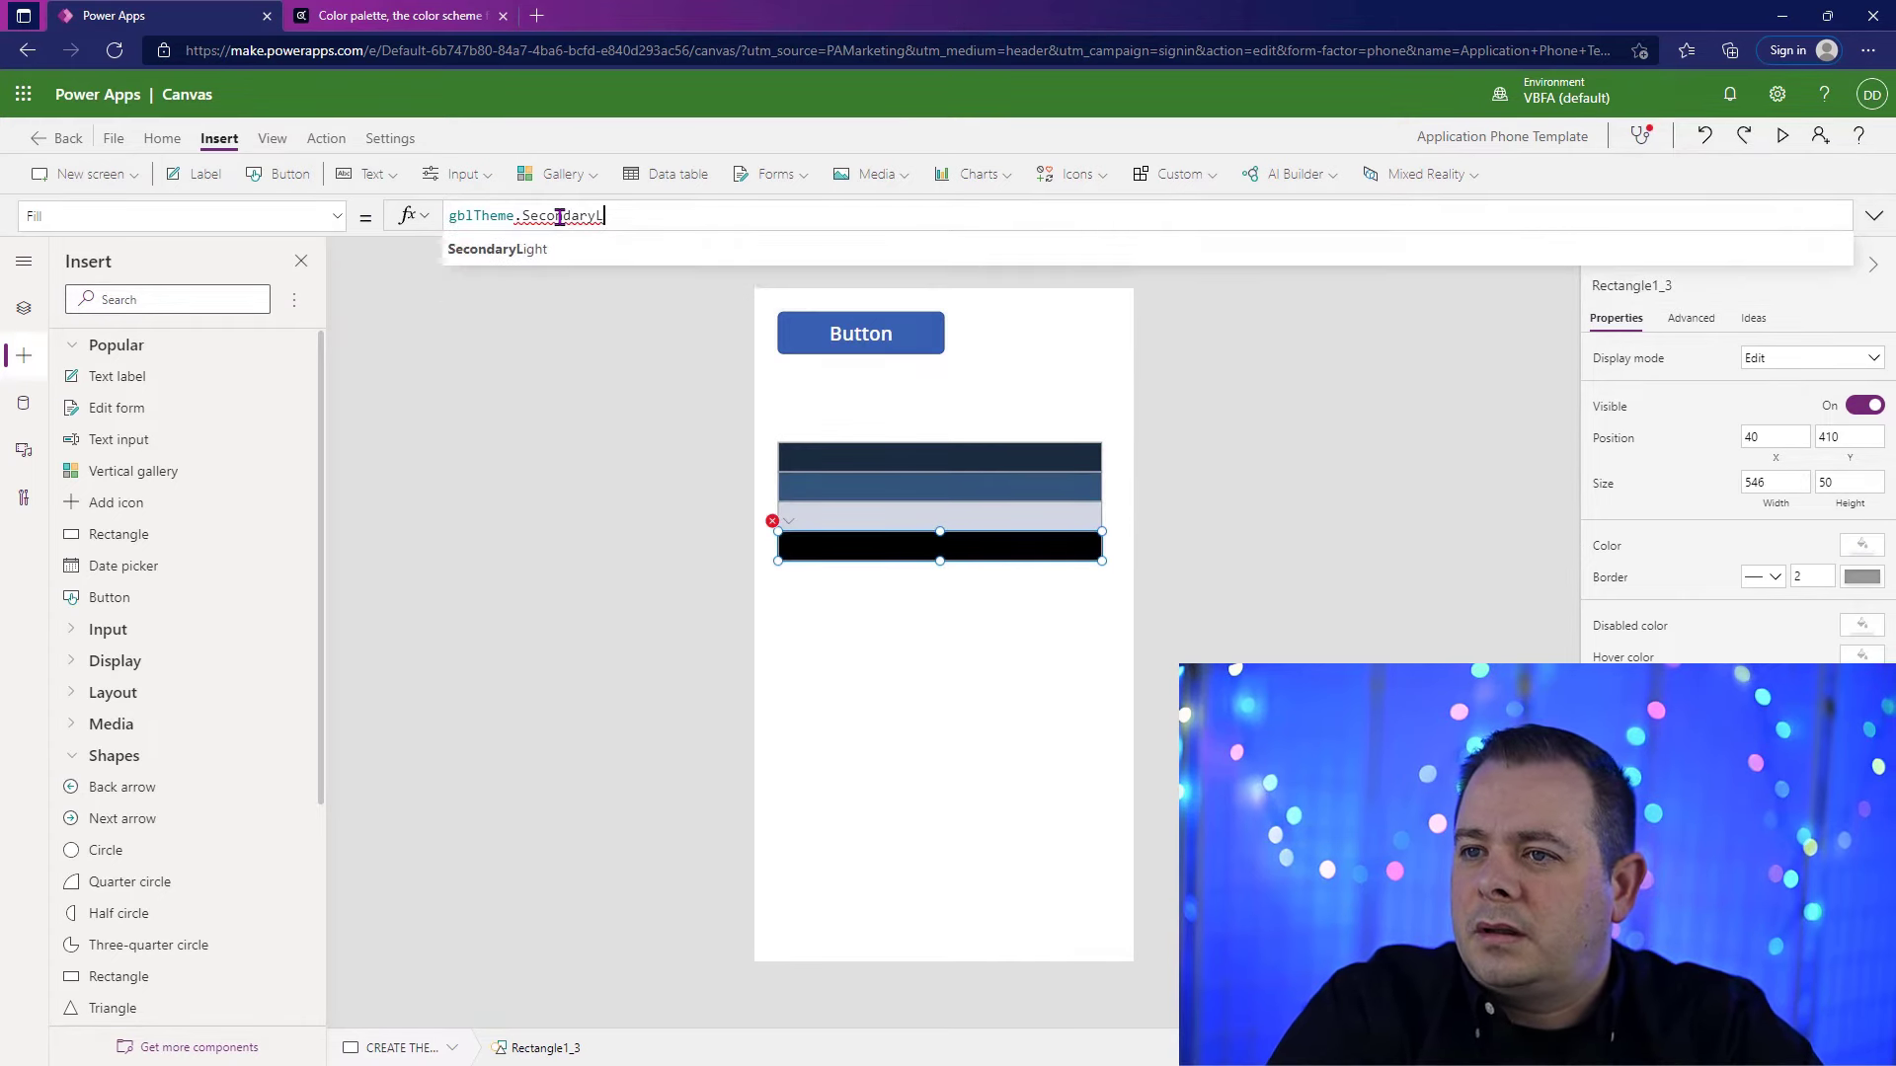
key(Tab)
click(1009, 679)
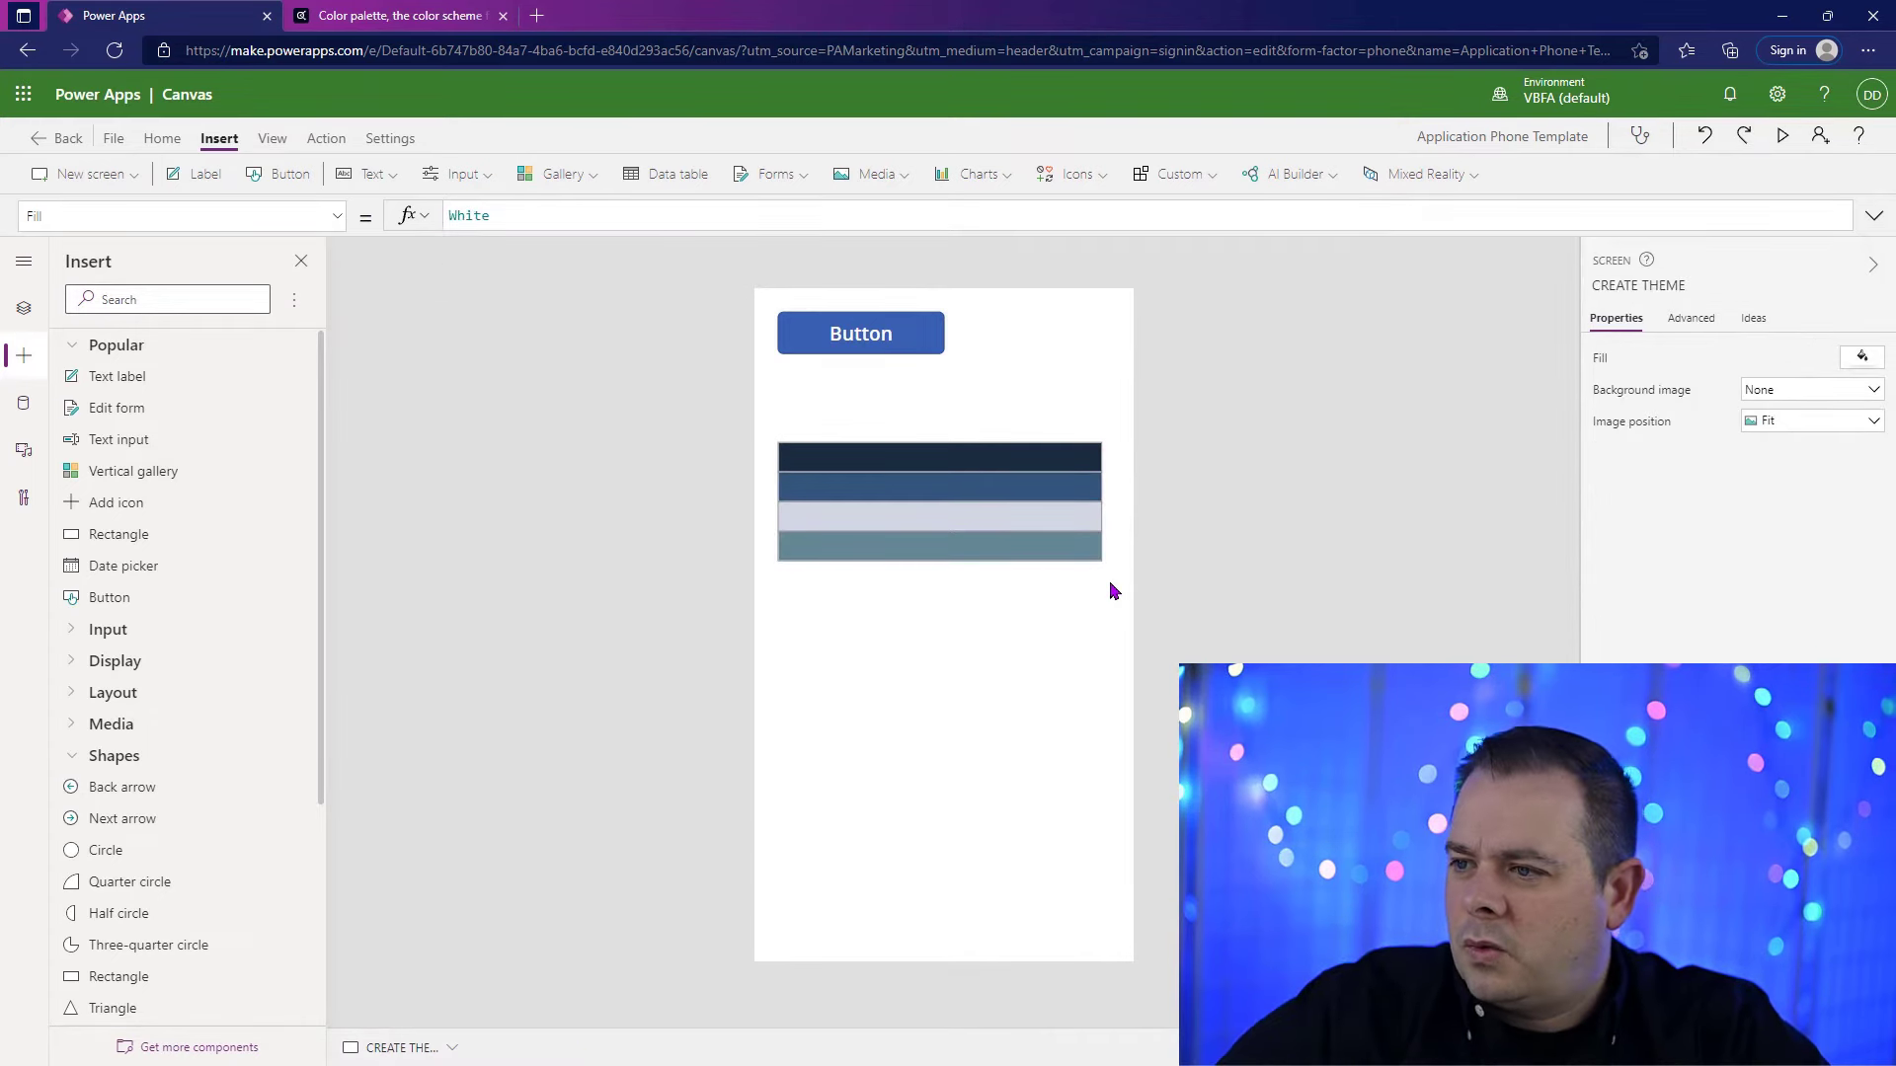
click(1046, 533)
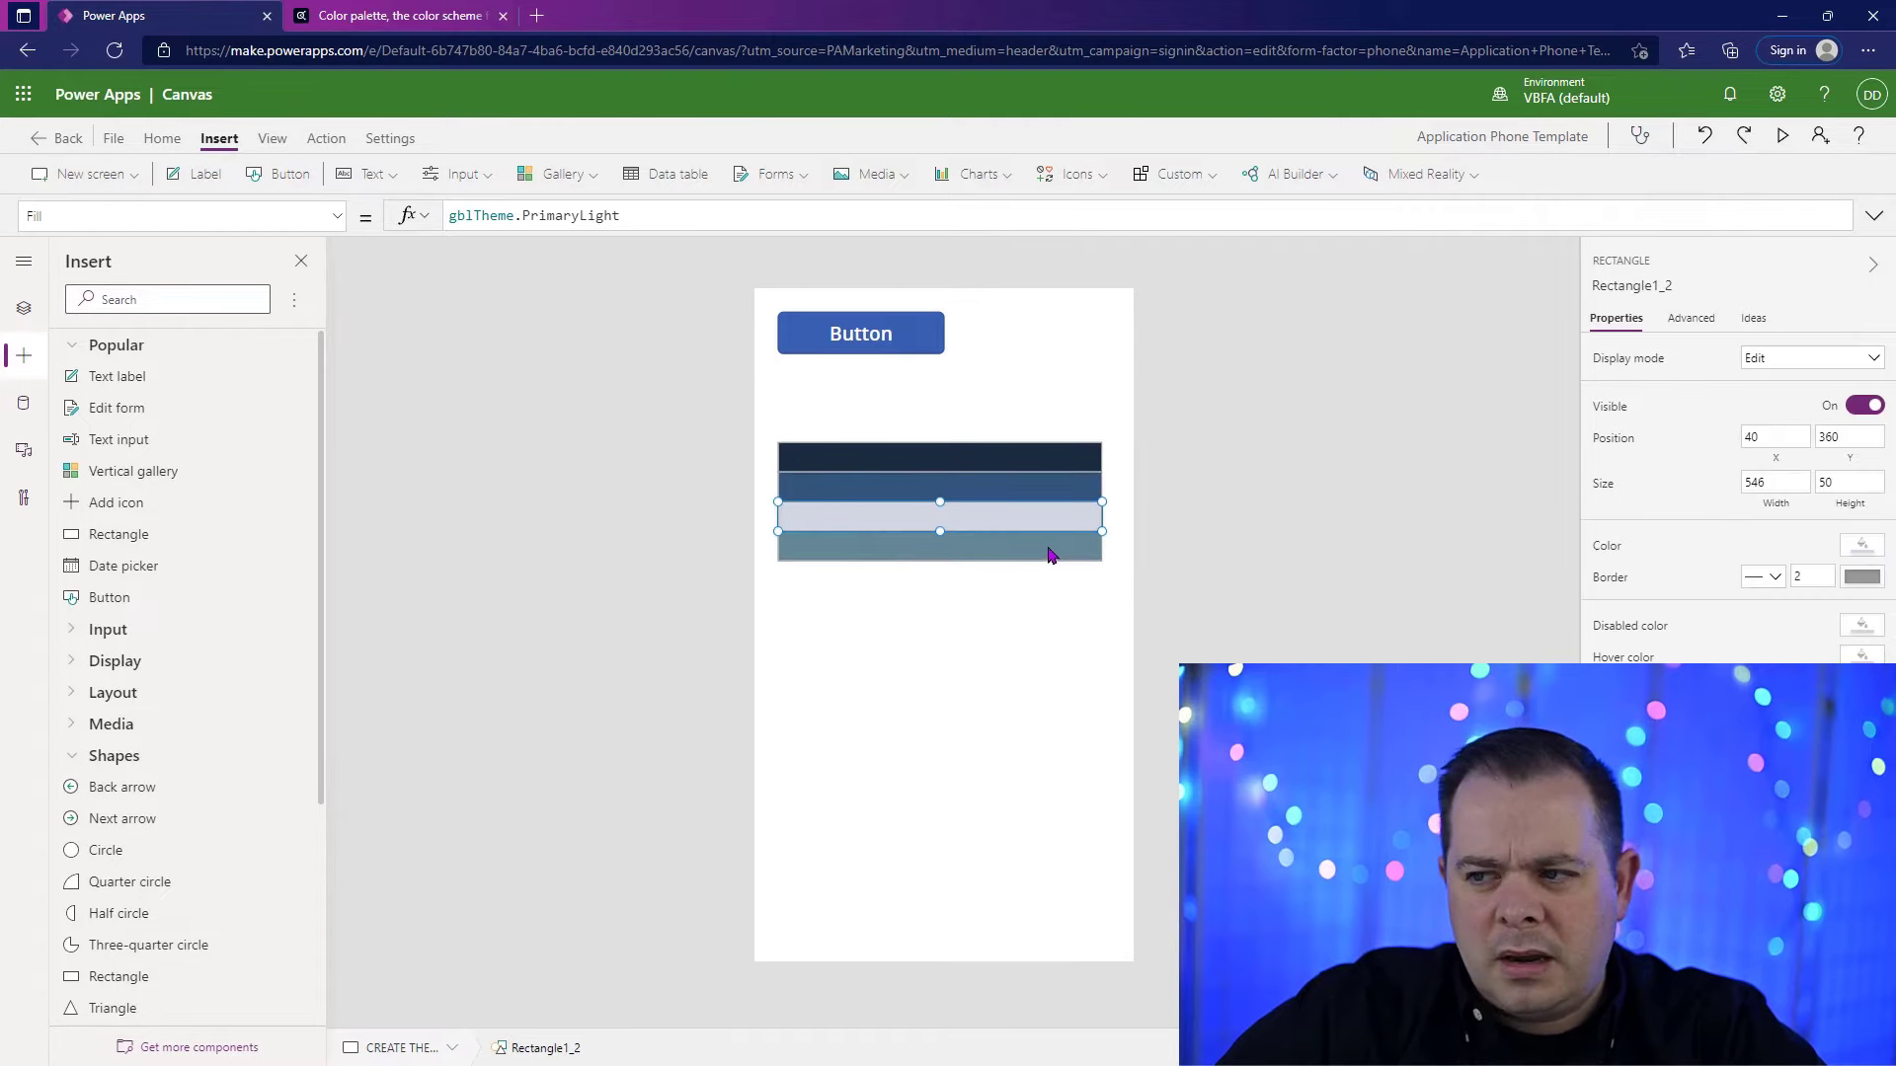
Step: Duplicate the PrimaryLight rectangle and place the copy in the stack between the second rectangle and the lighter ones, making five
key(ctrl+c)
key(ctrl+v)
drag(1033, 538, 1031, 748)
drag(1102, 578, 867, 541)
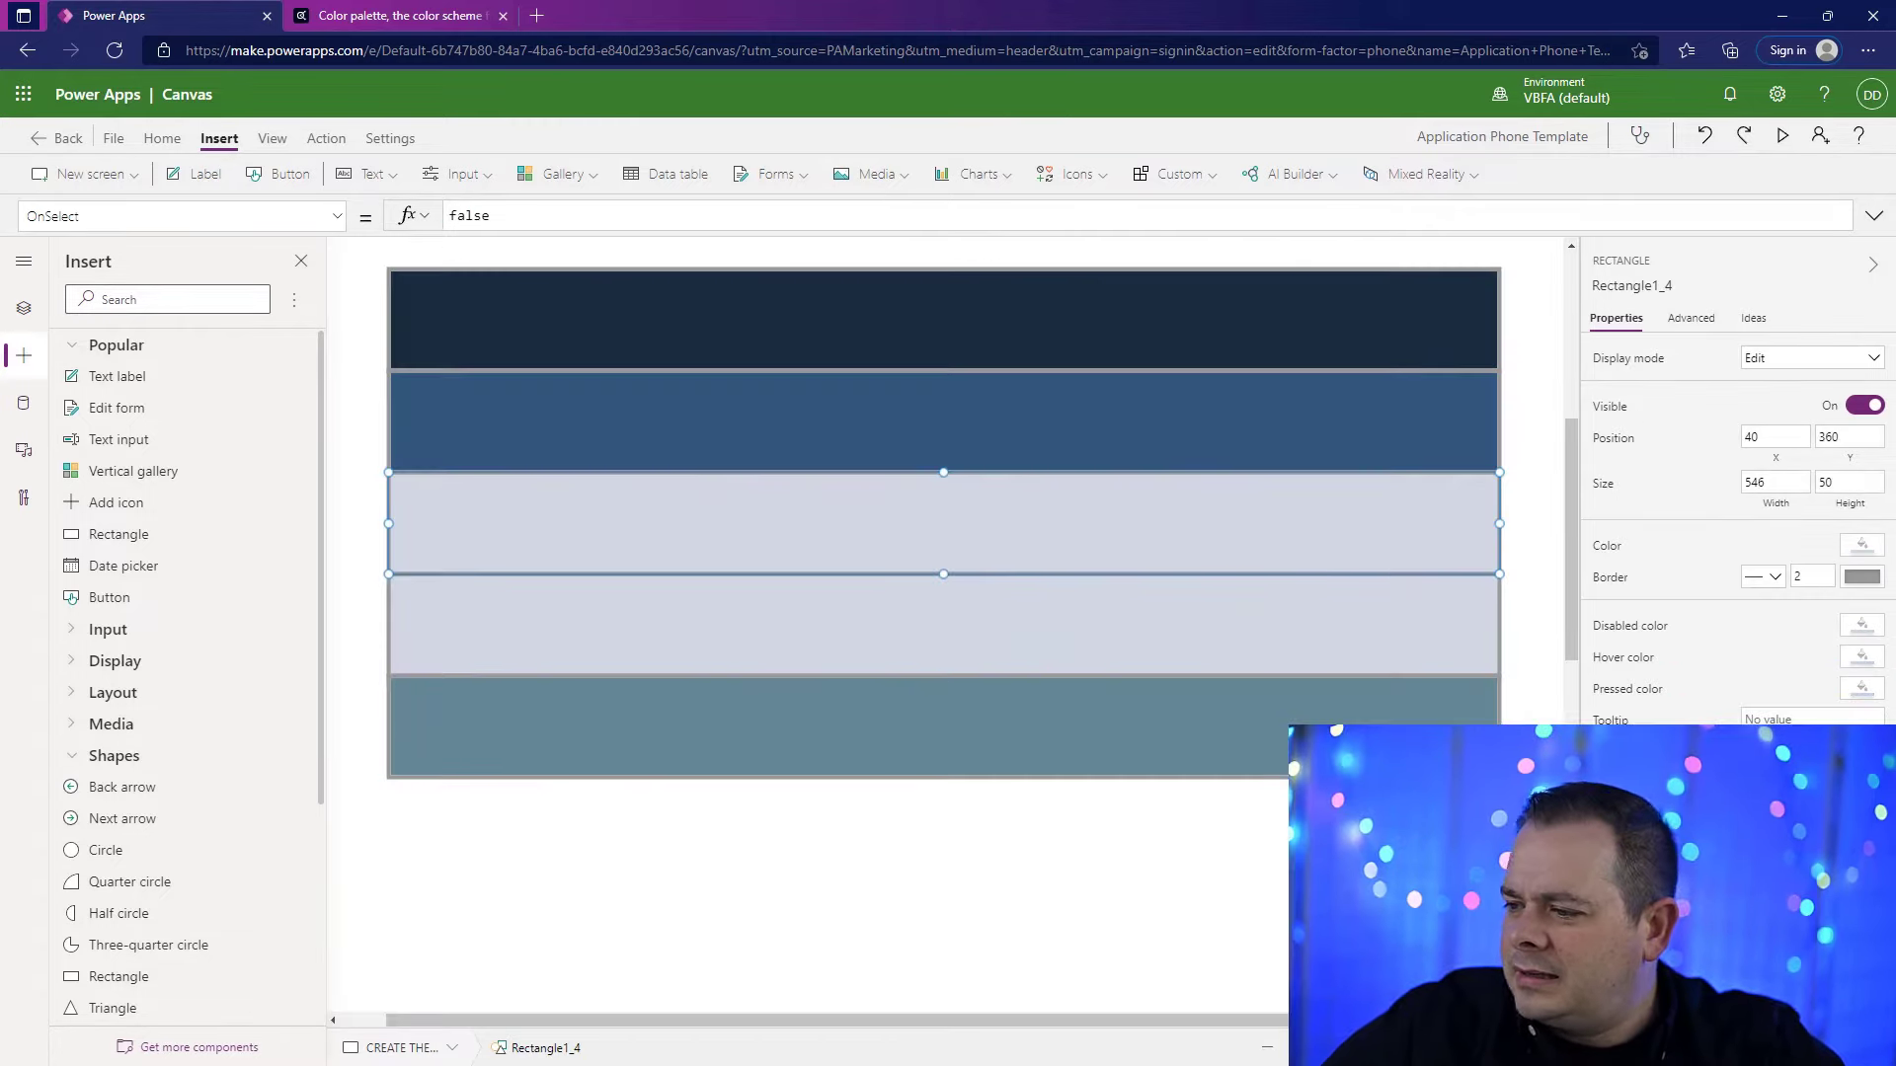
drag(1351, 1048, 1312, 1048)
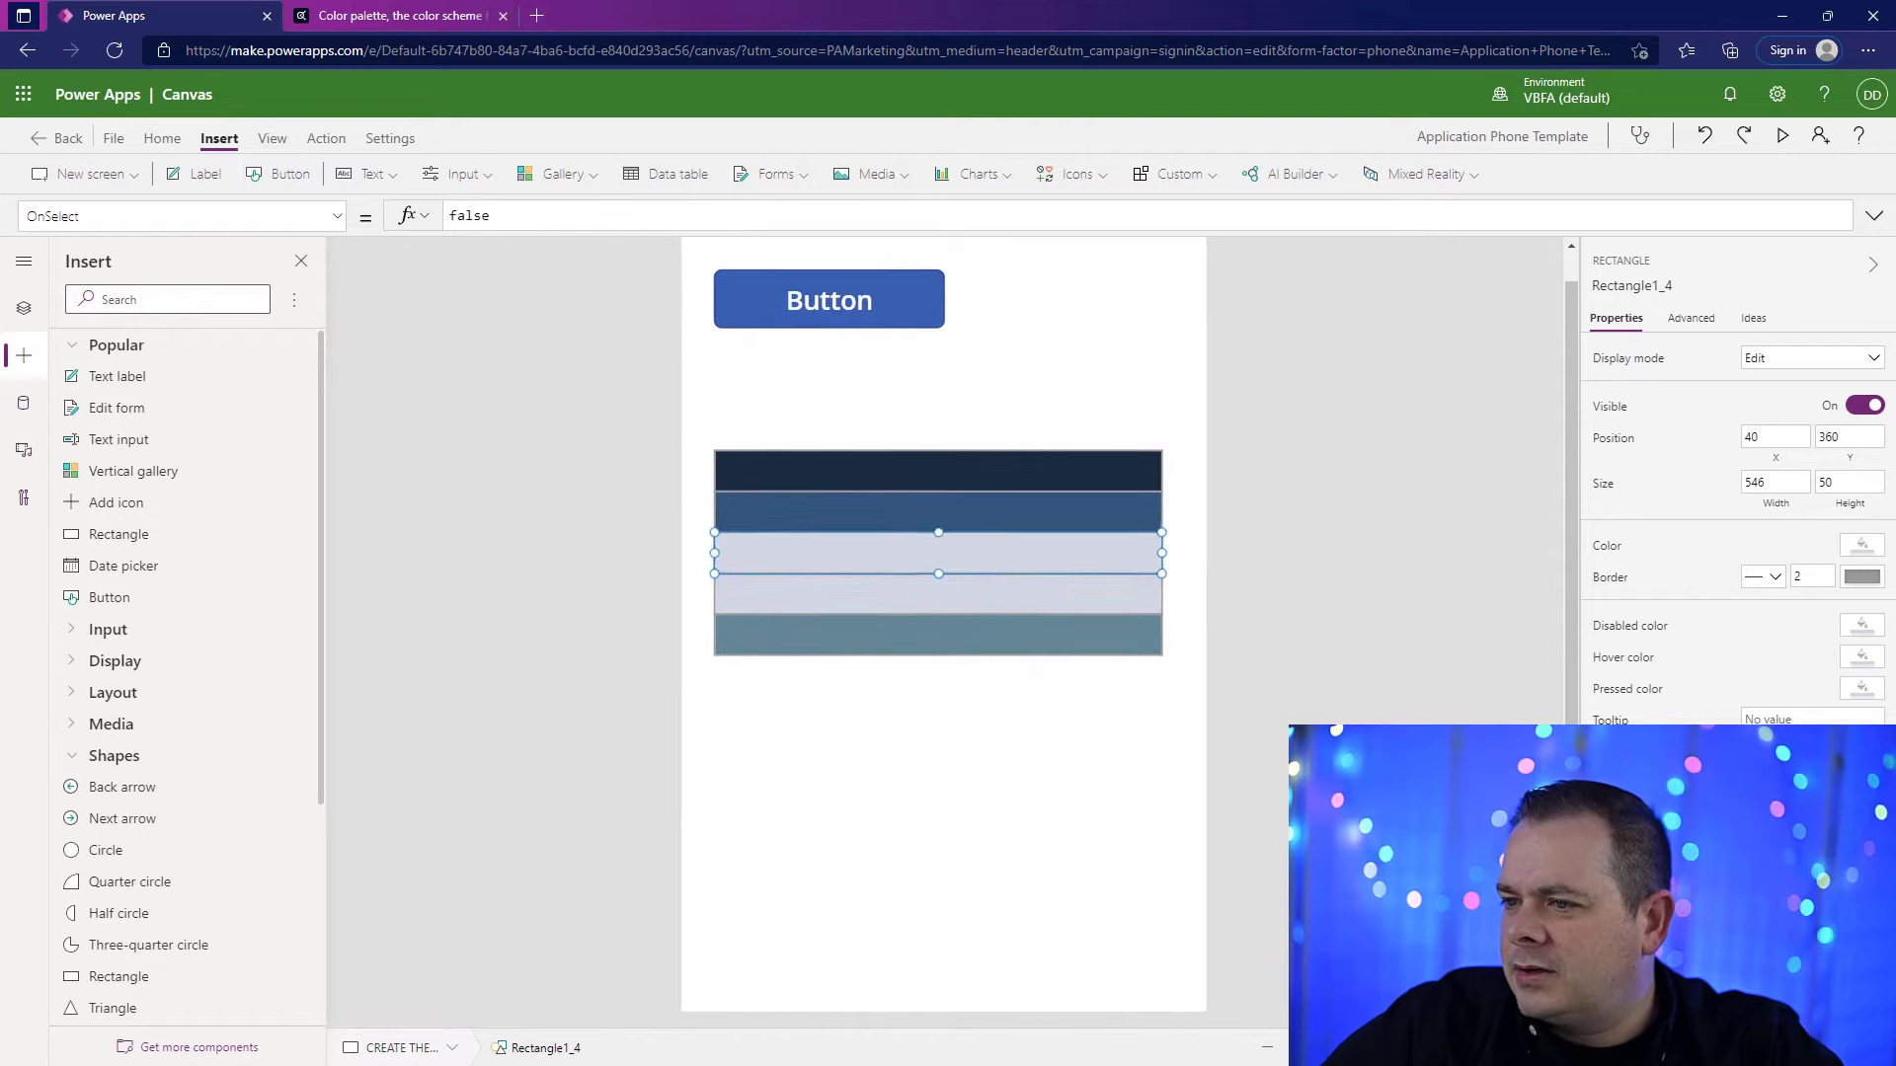
click(1091, 721)
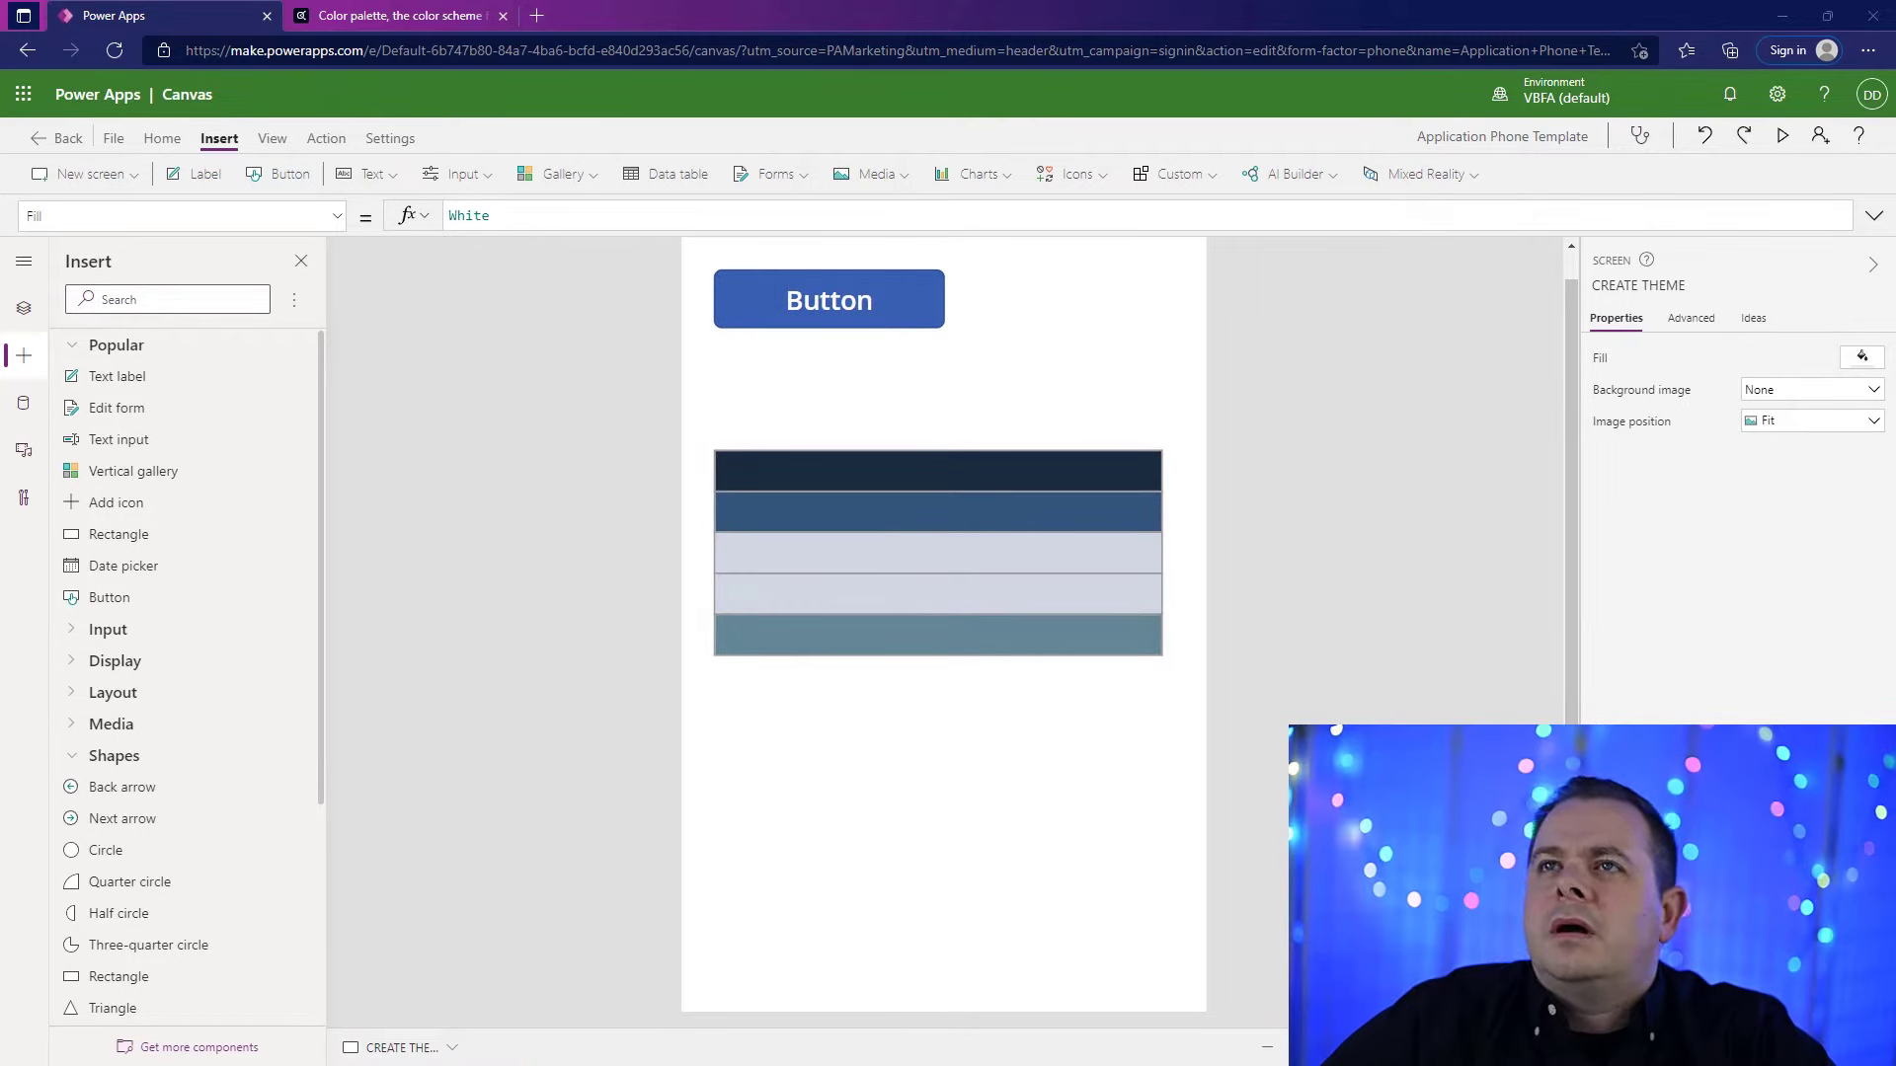
Step: Check the color names in the button's theme formula and set the middle rectangle's Fill to gblTheme.BodyBackground
click(892, 324)
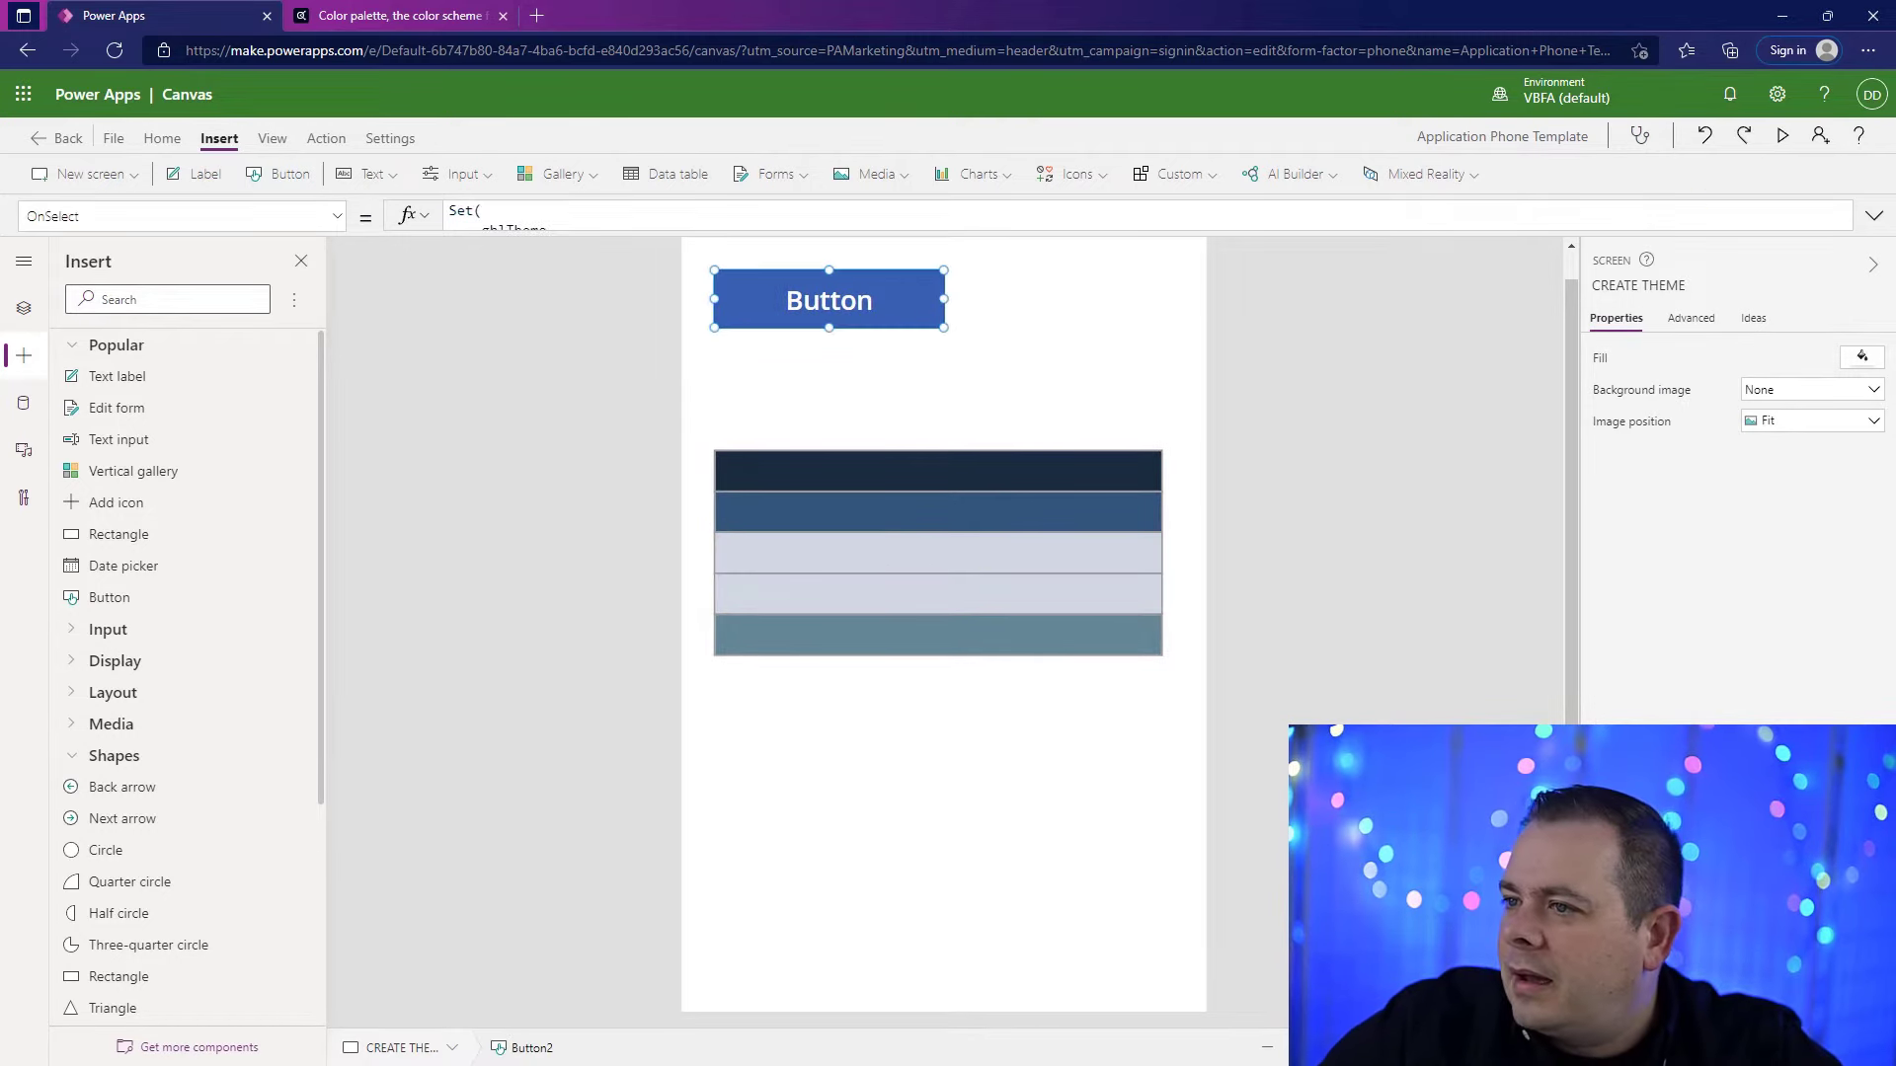
click(1873, 215)
click(932, 311)
key(Return)
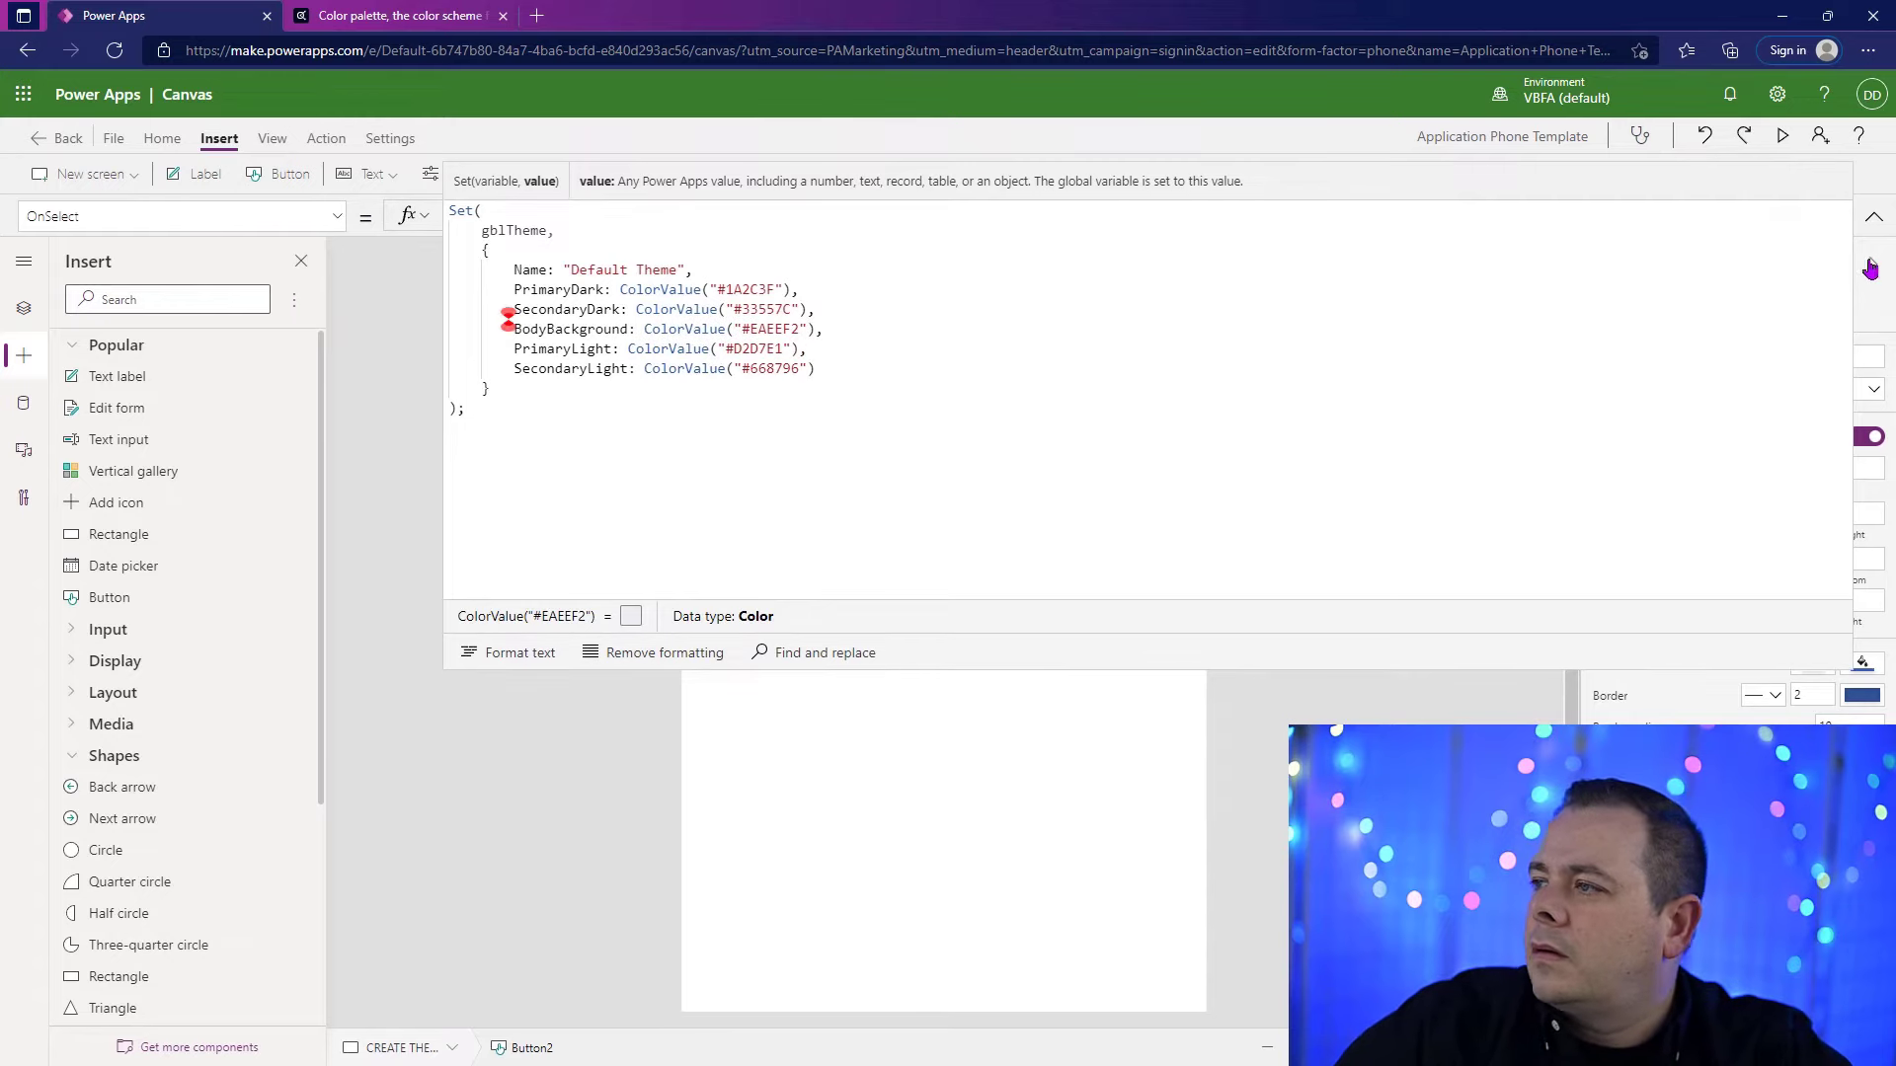
click(1873, 215)
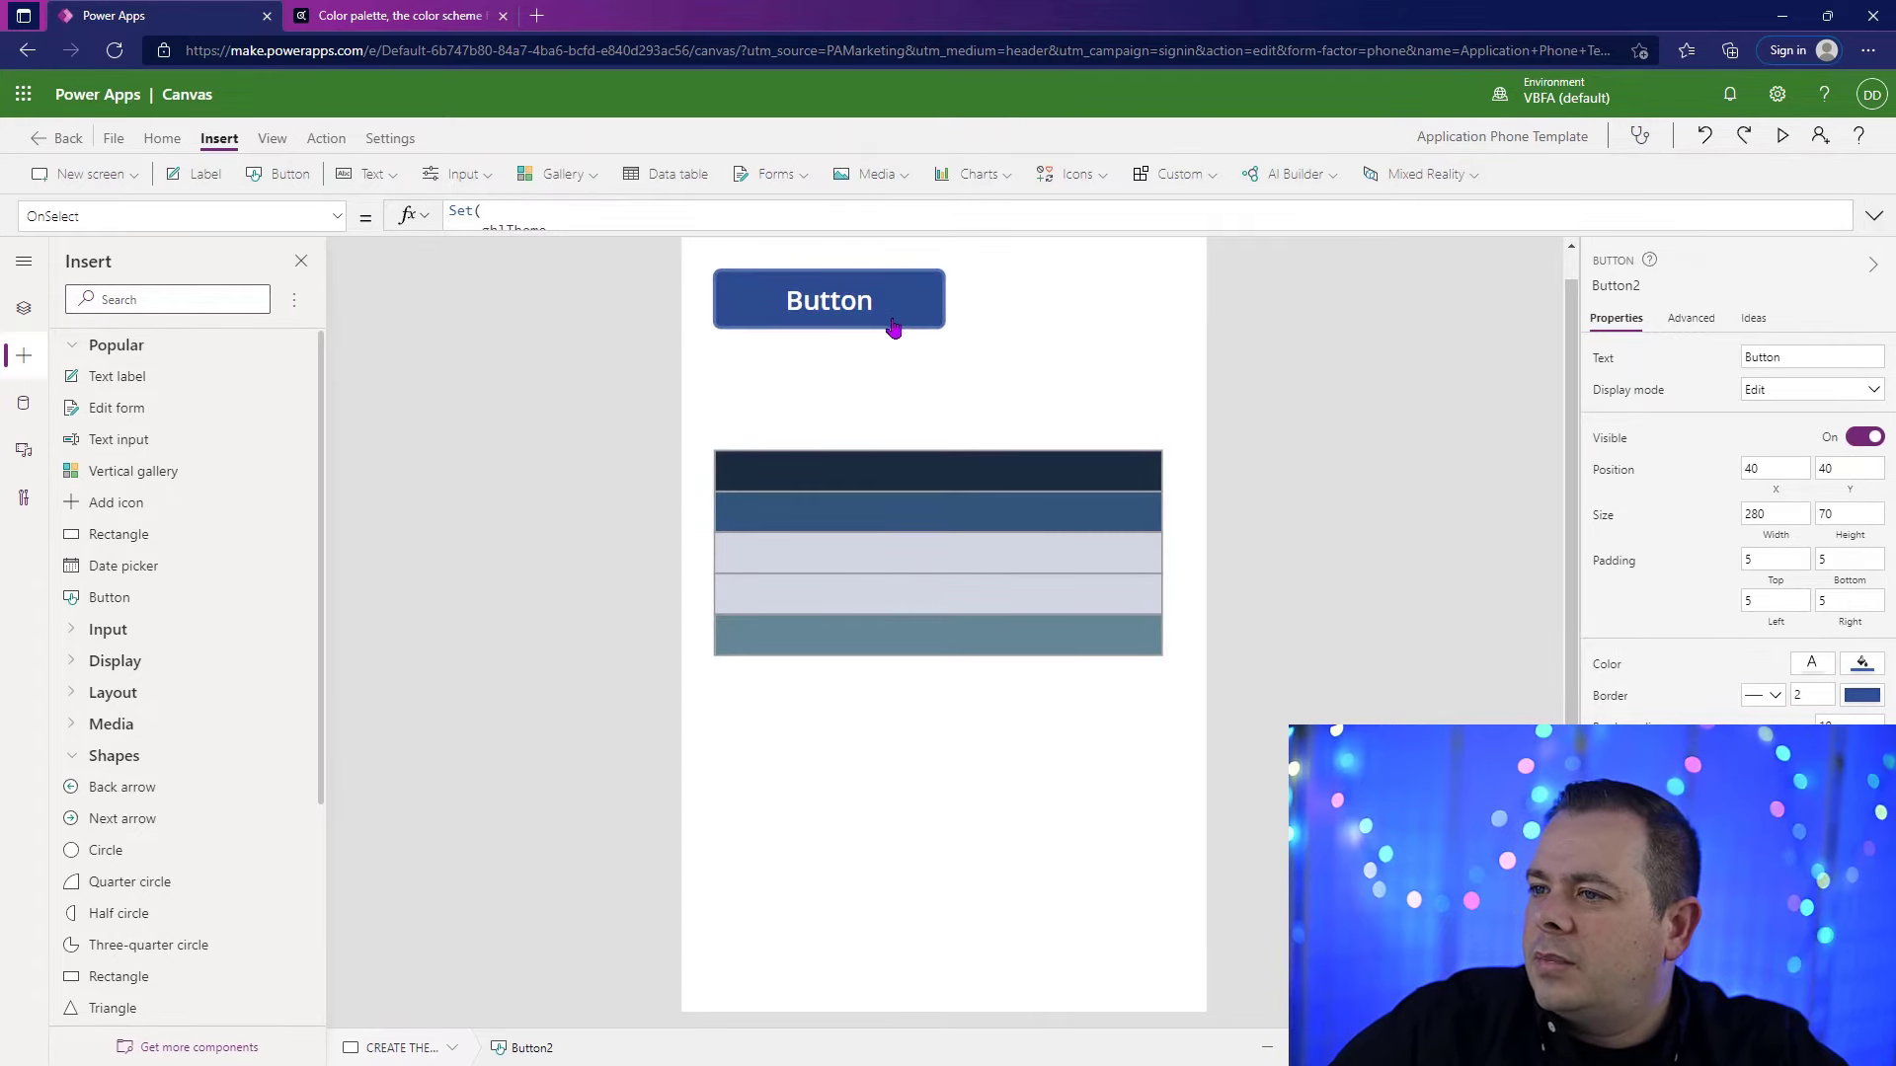
click(1061, 553)
click(1601, 548)
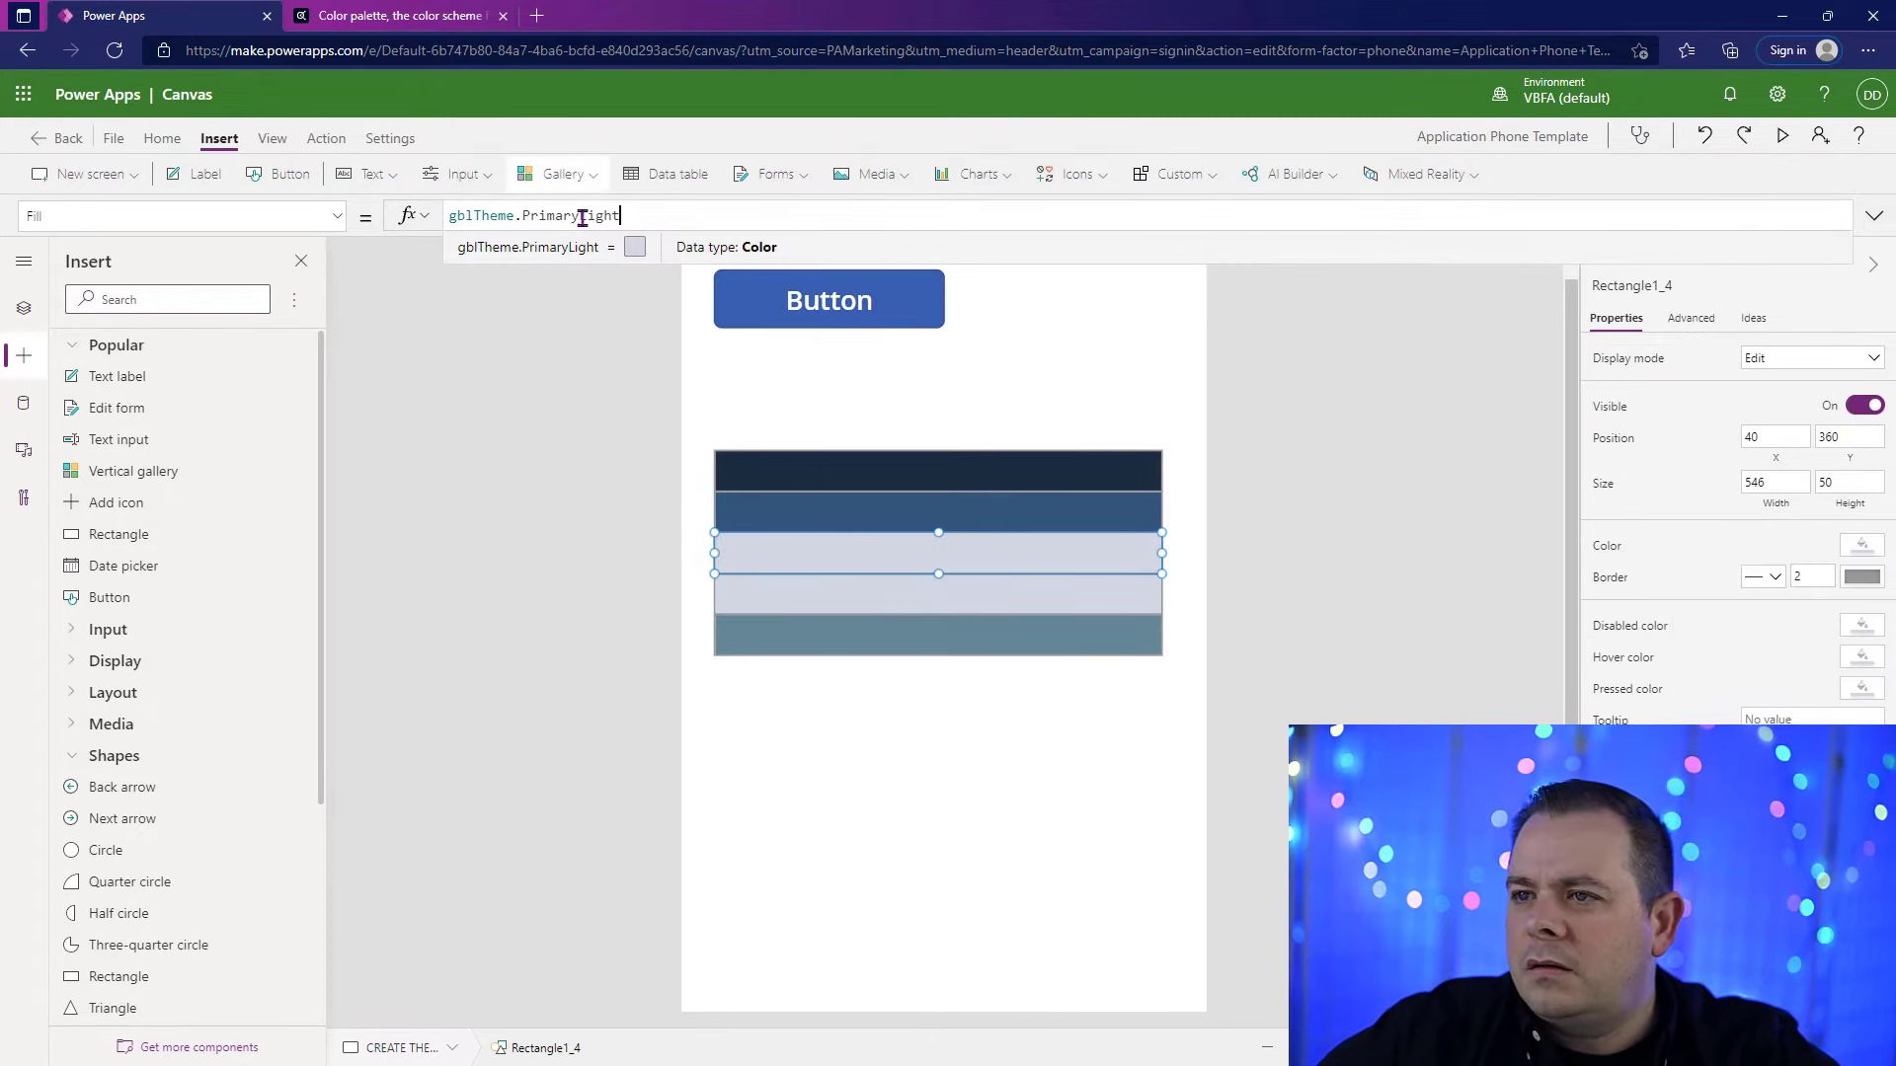
double_click(590, 215)
text(BodyBackground)
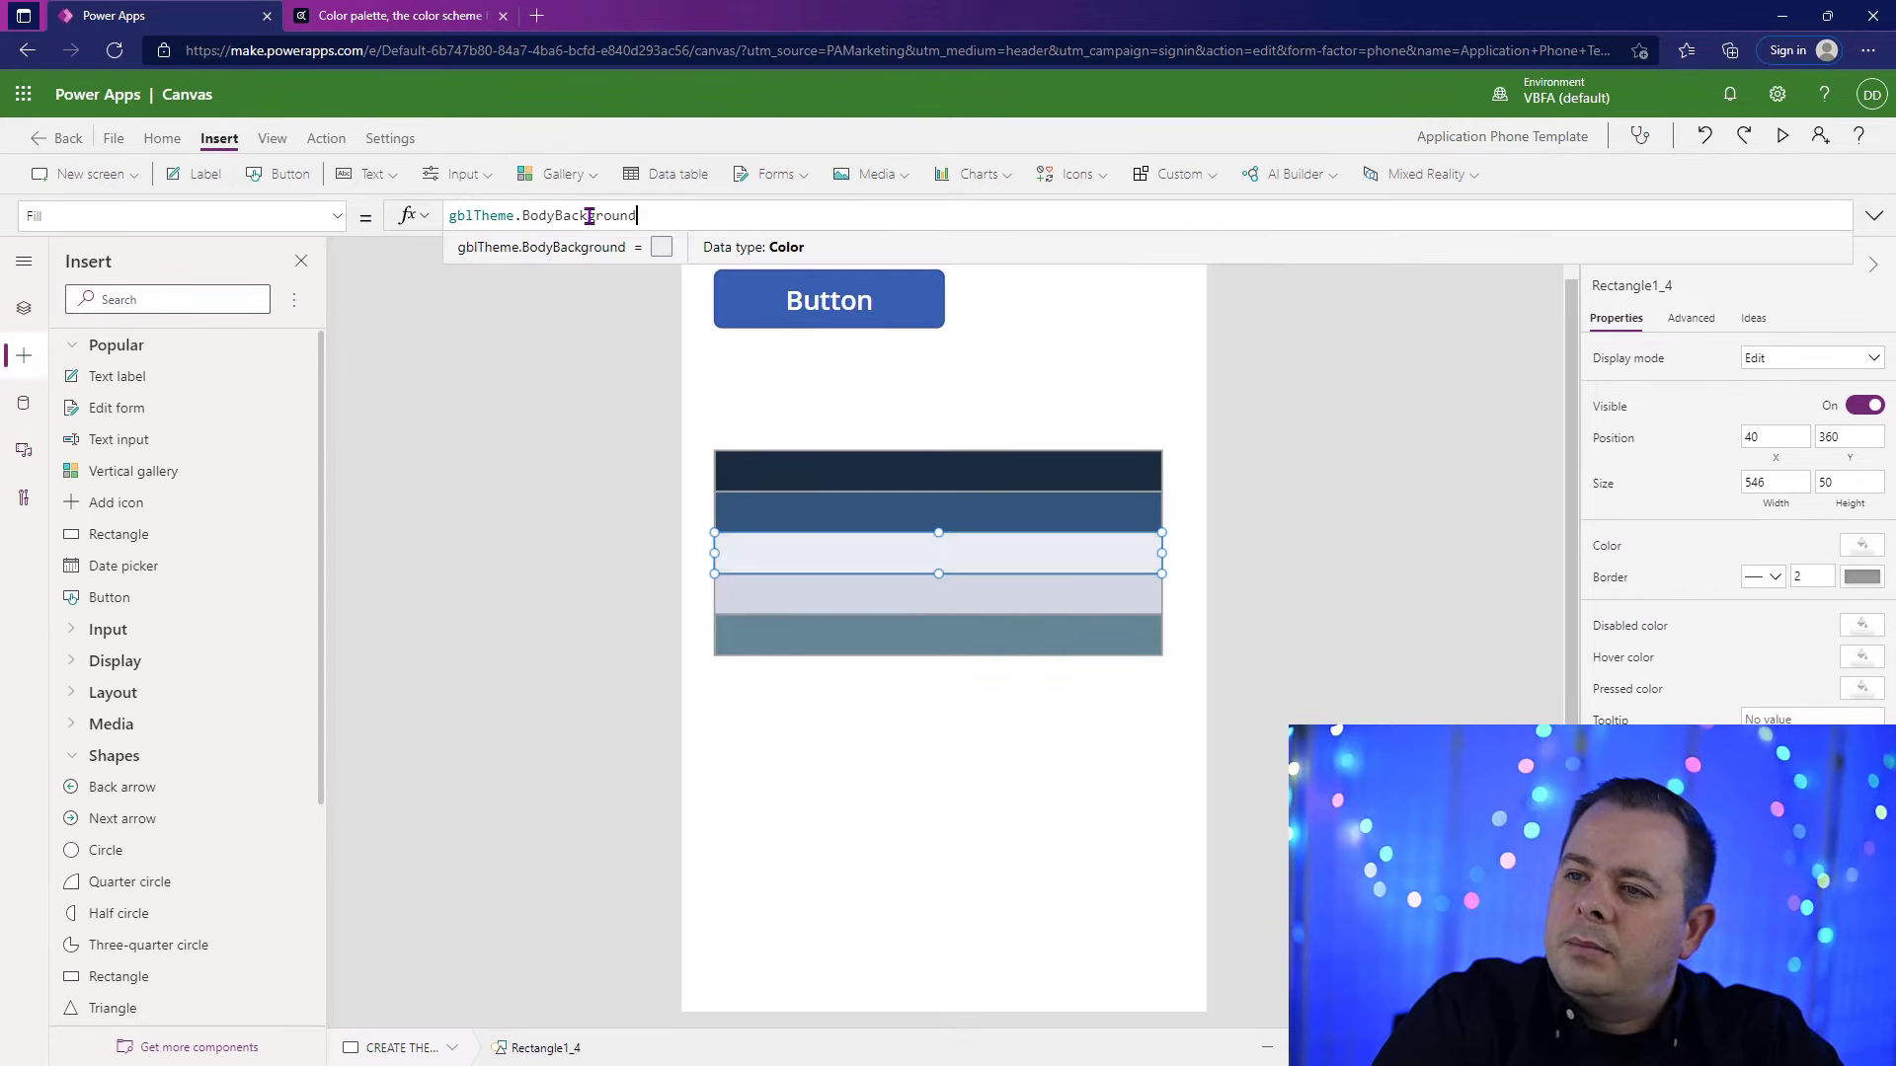
key(Escape)
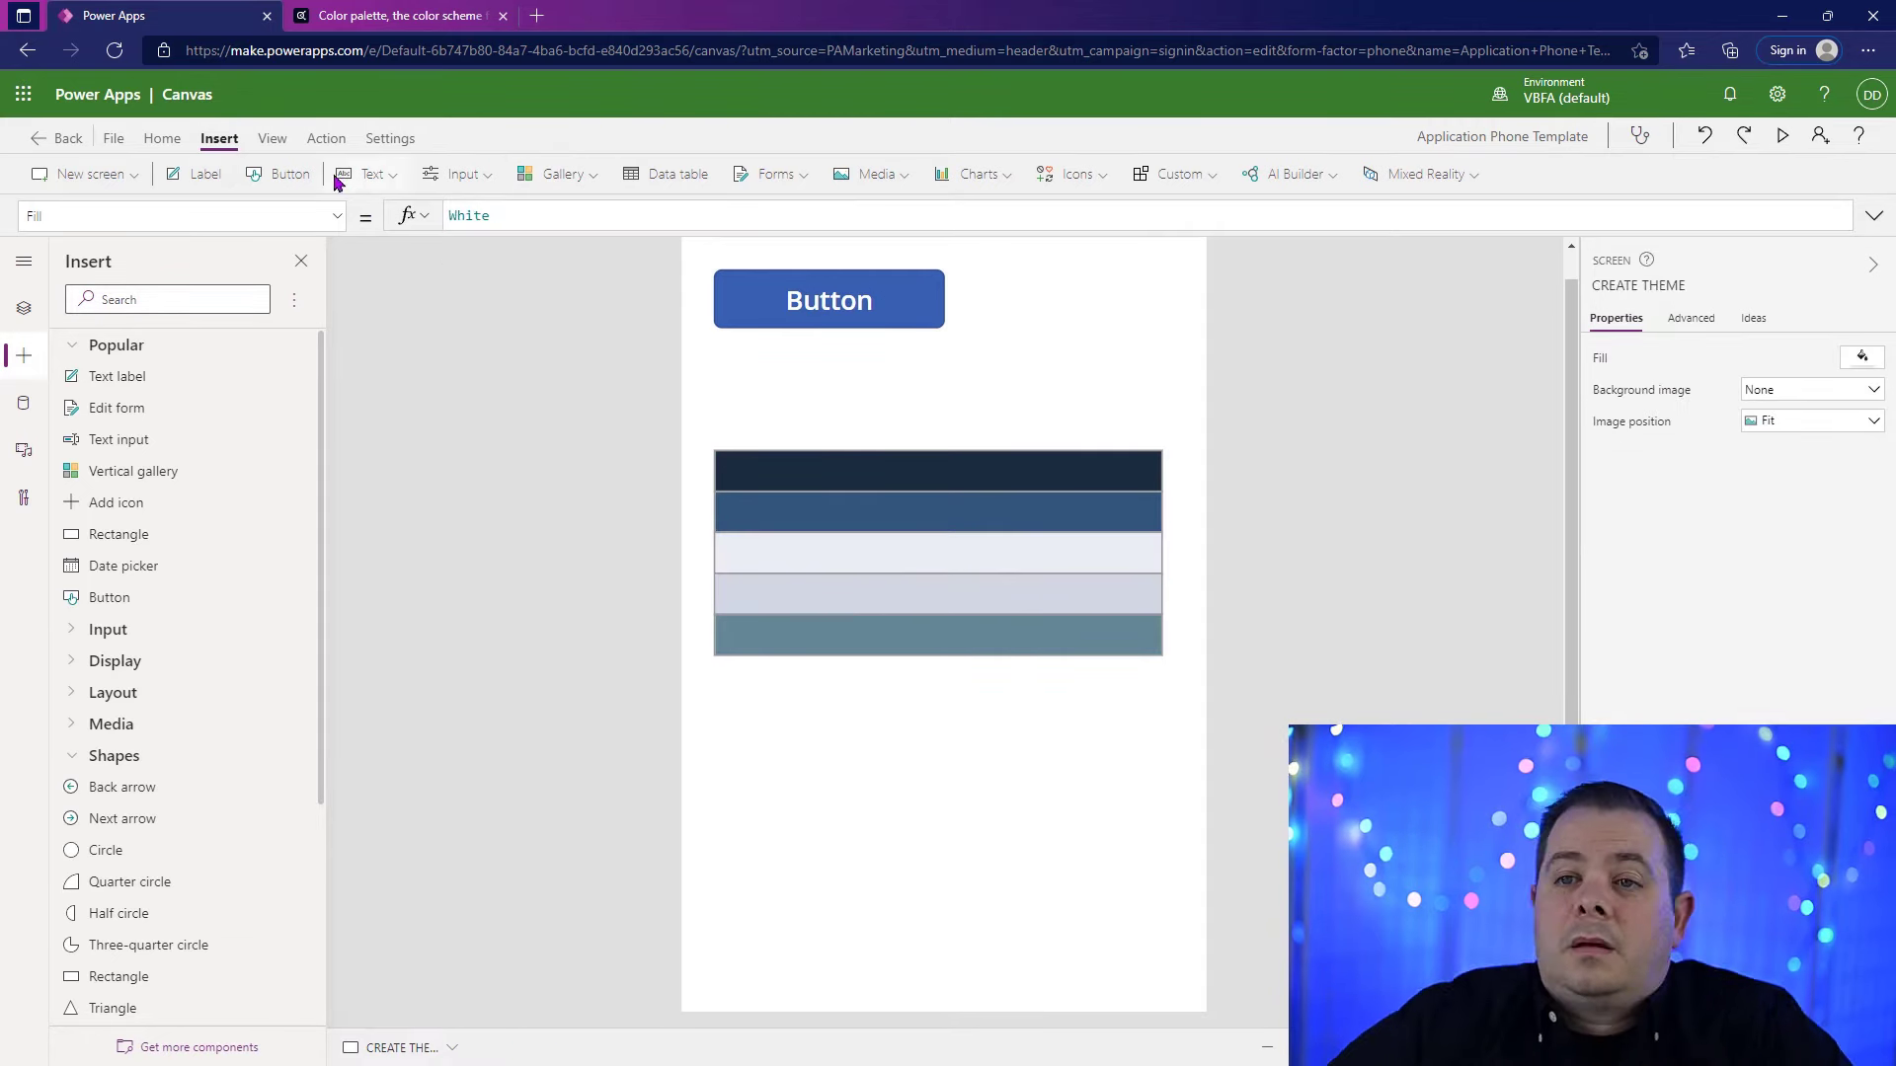
Step: Insert a text label over the top dark rectangle and size it to about 382 wide and 50 high
click(198, 174)
drag(1017, 302, 1027, 479)
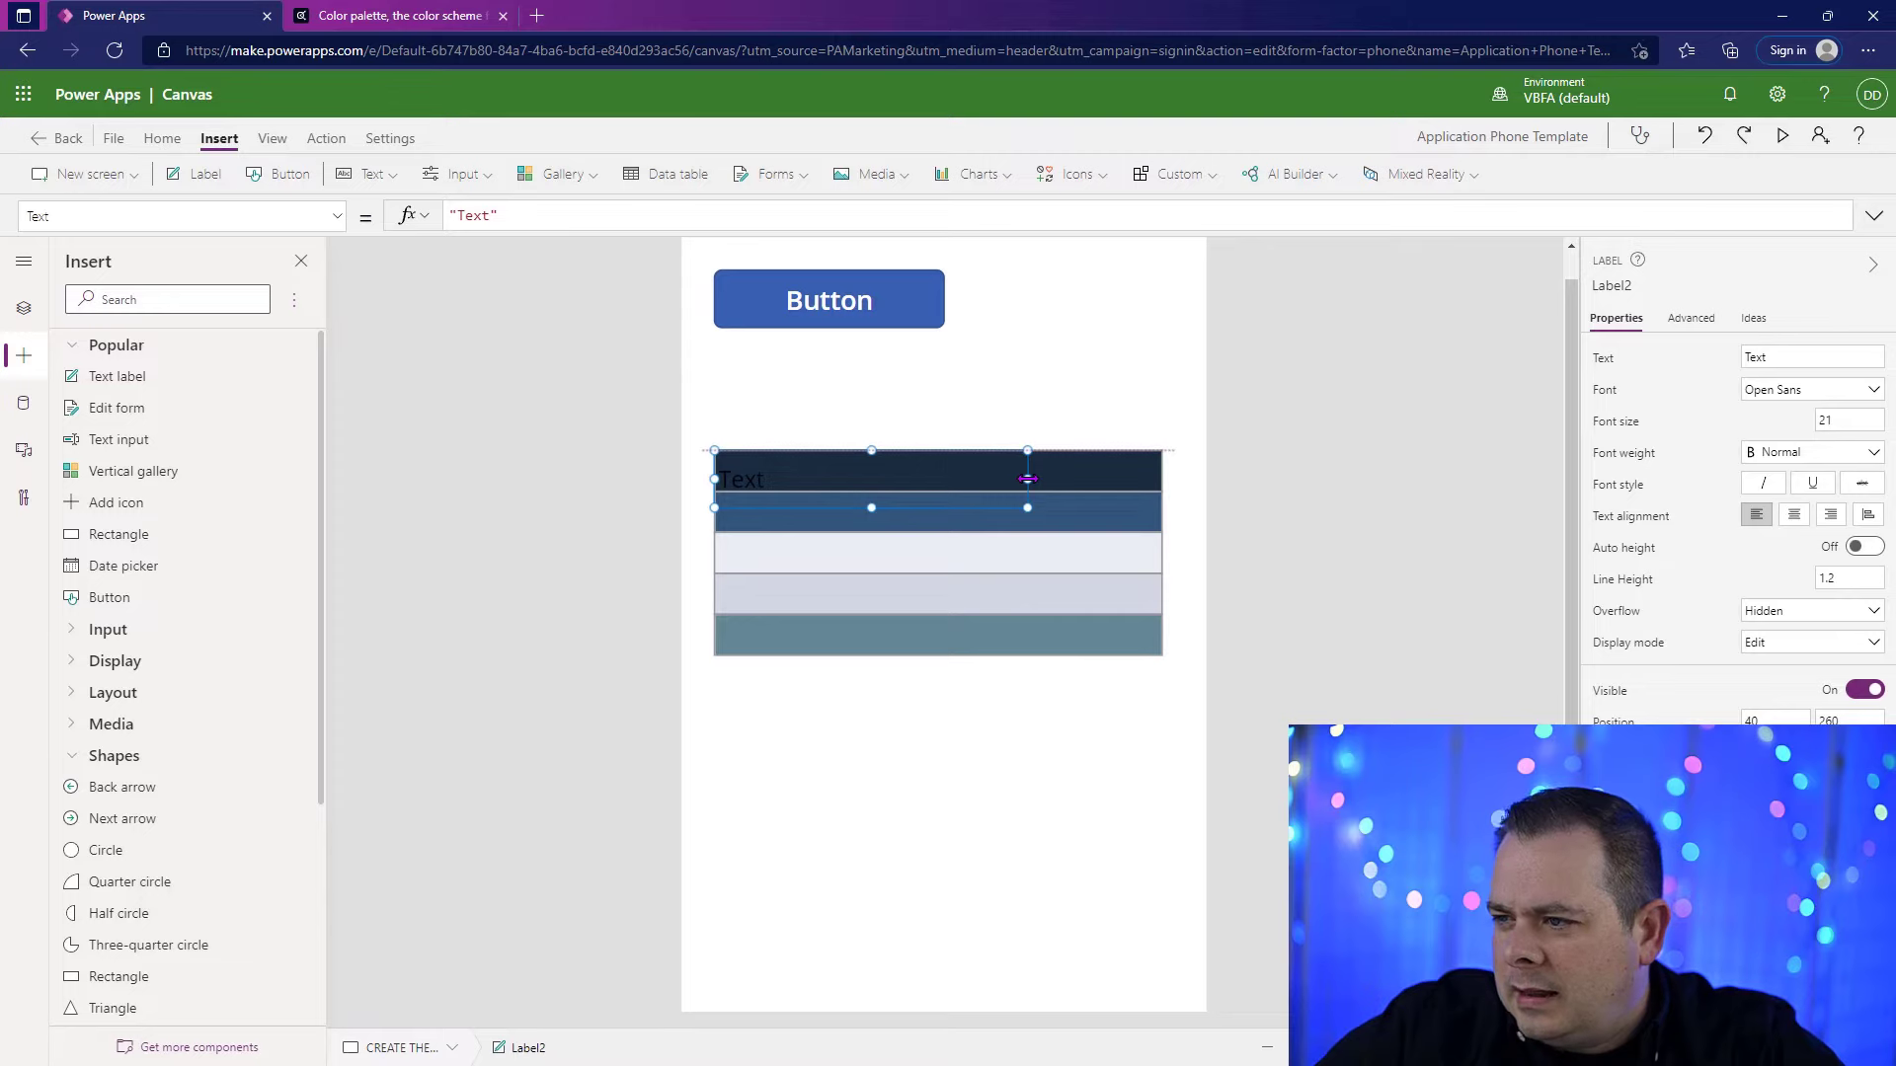
drag(872, 508, 872, 491)
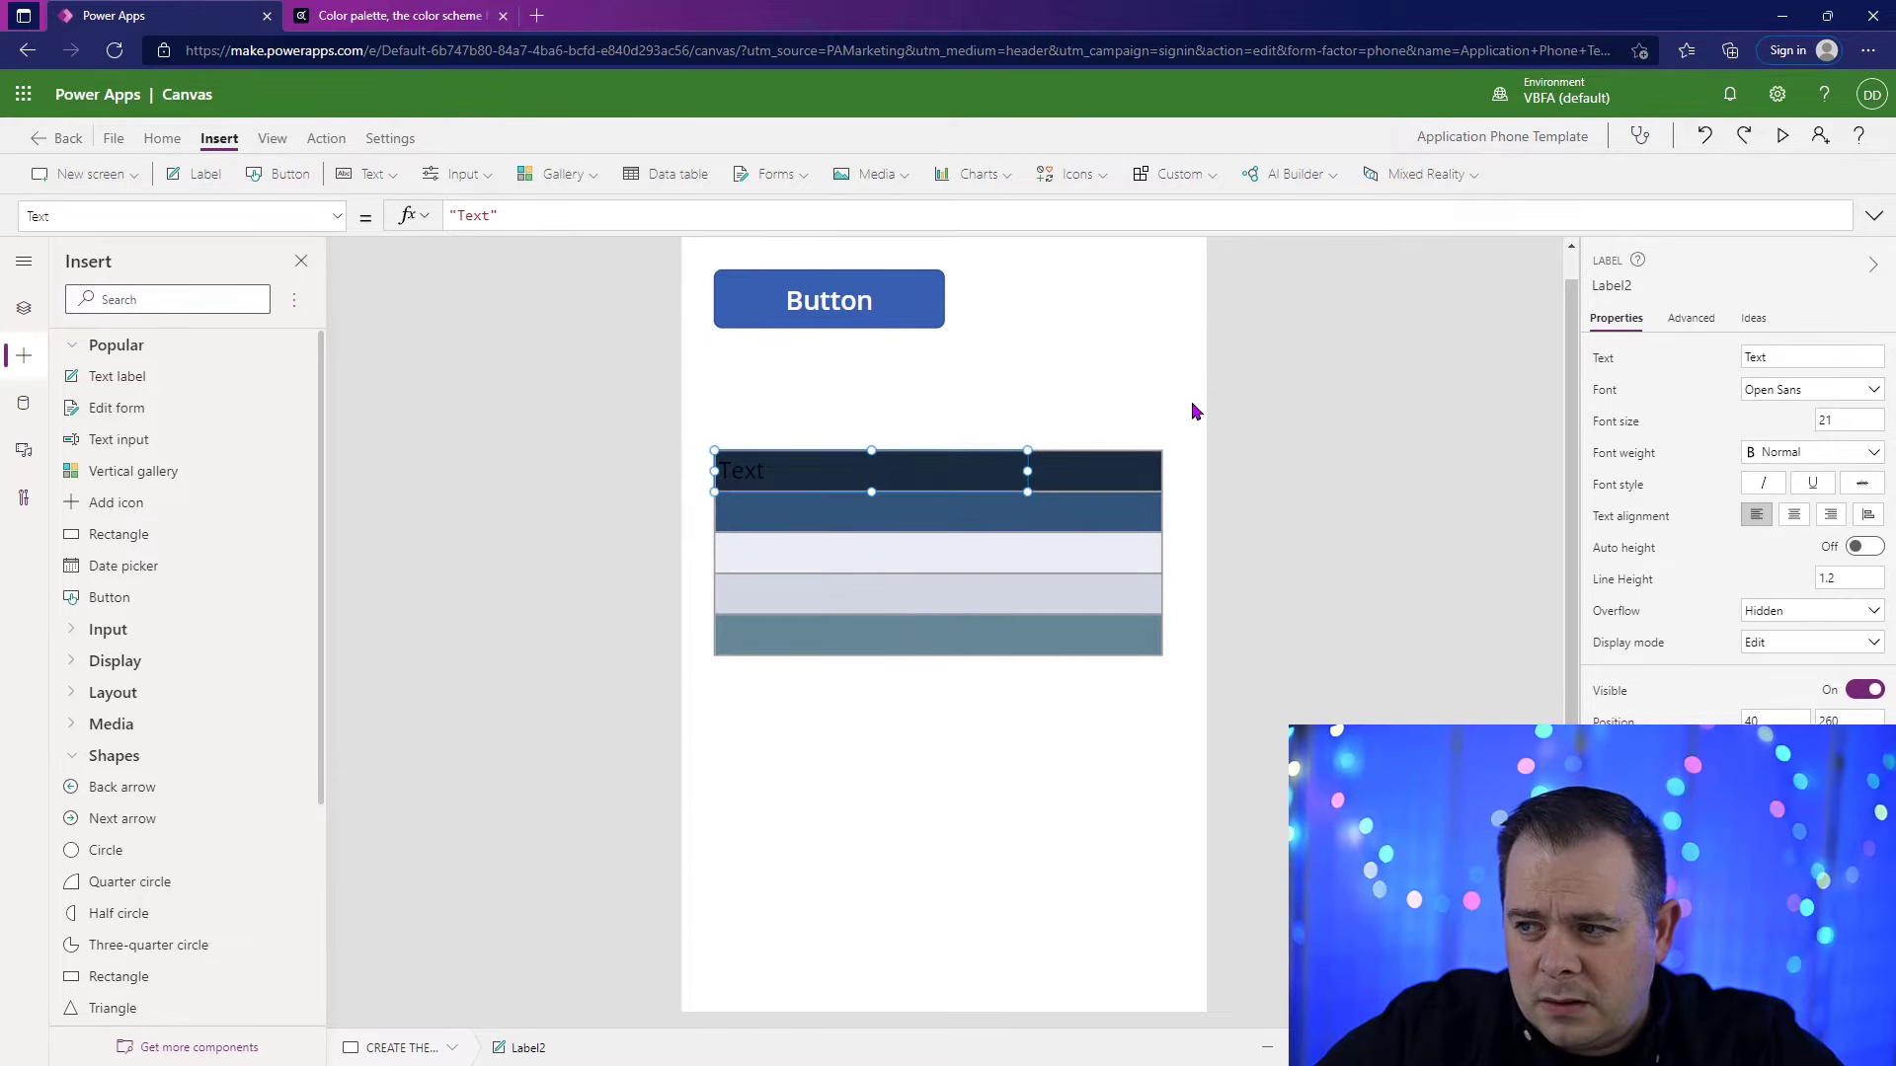
click(1170, 563)
click(1133, 483)
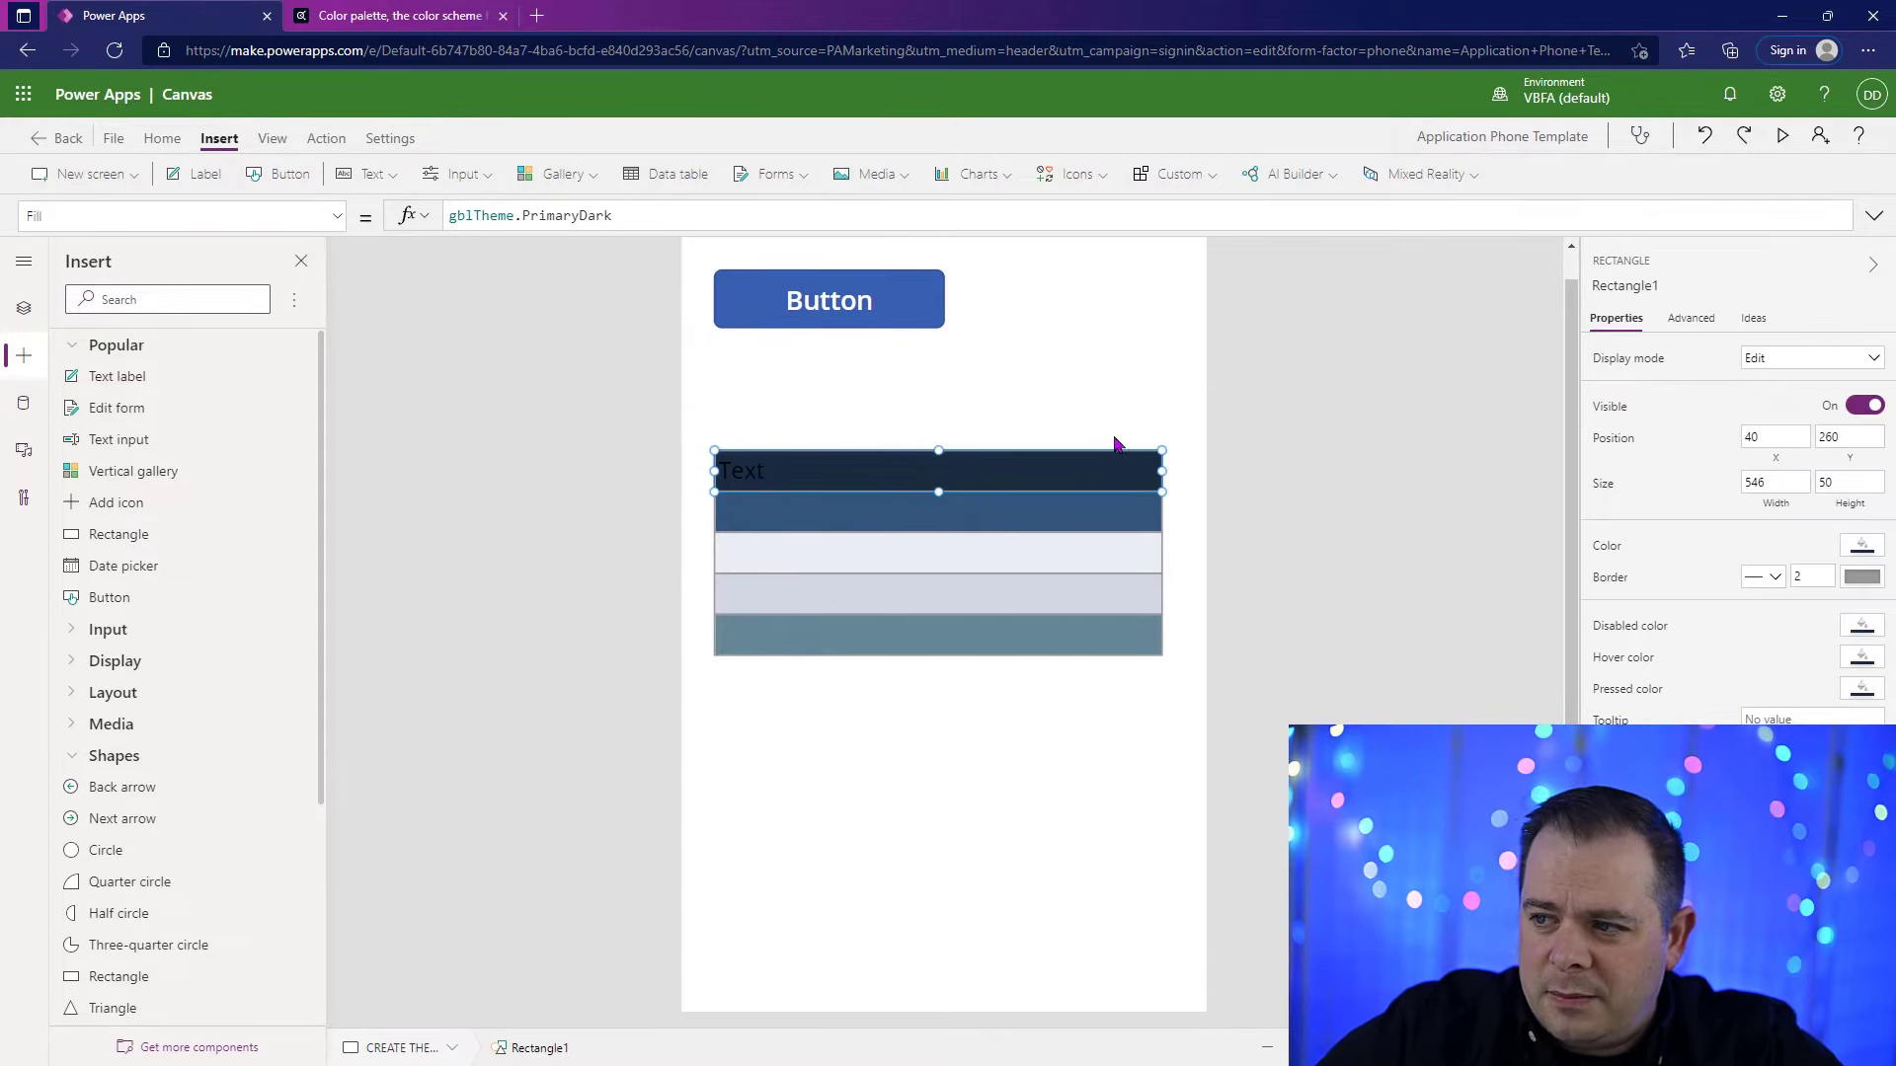
Step: Set the label's left padding to 15
click(971, 471)
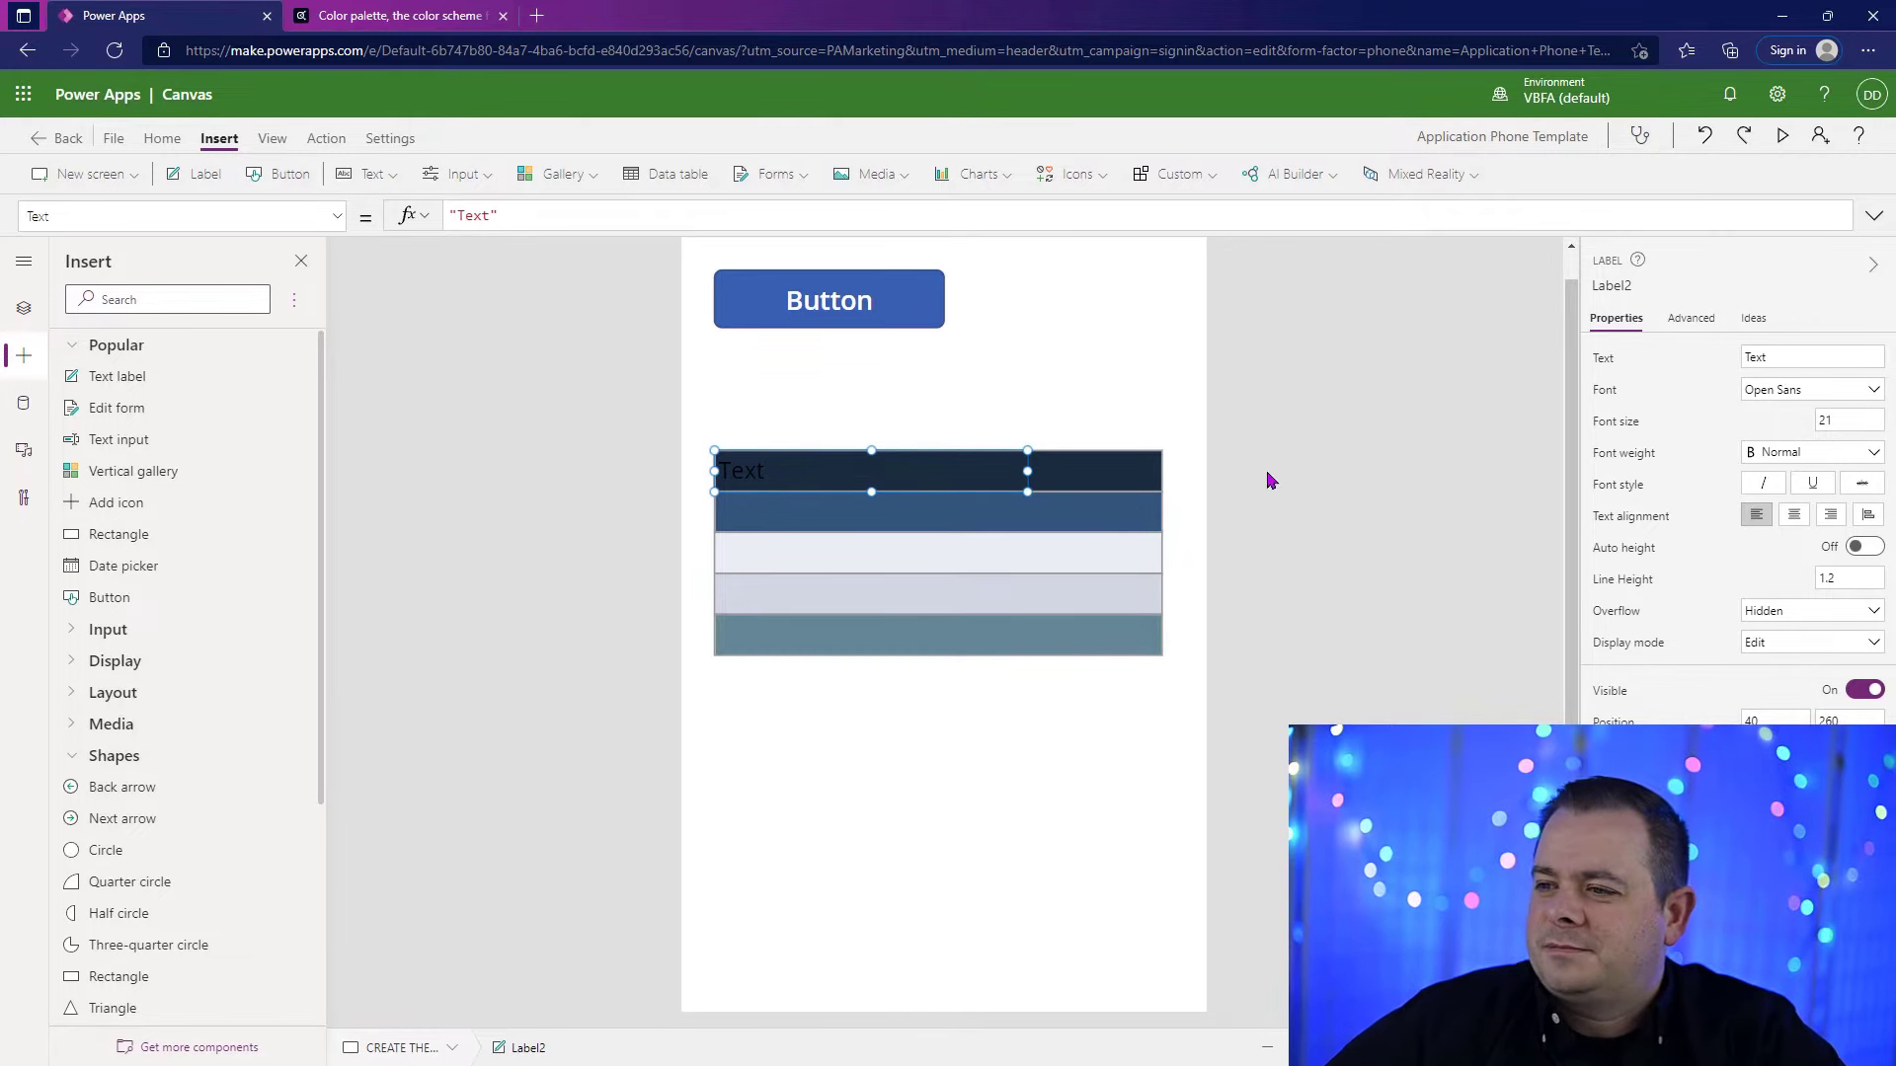
drag(1764, 855, 1657, 856)
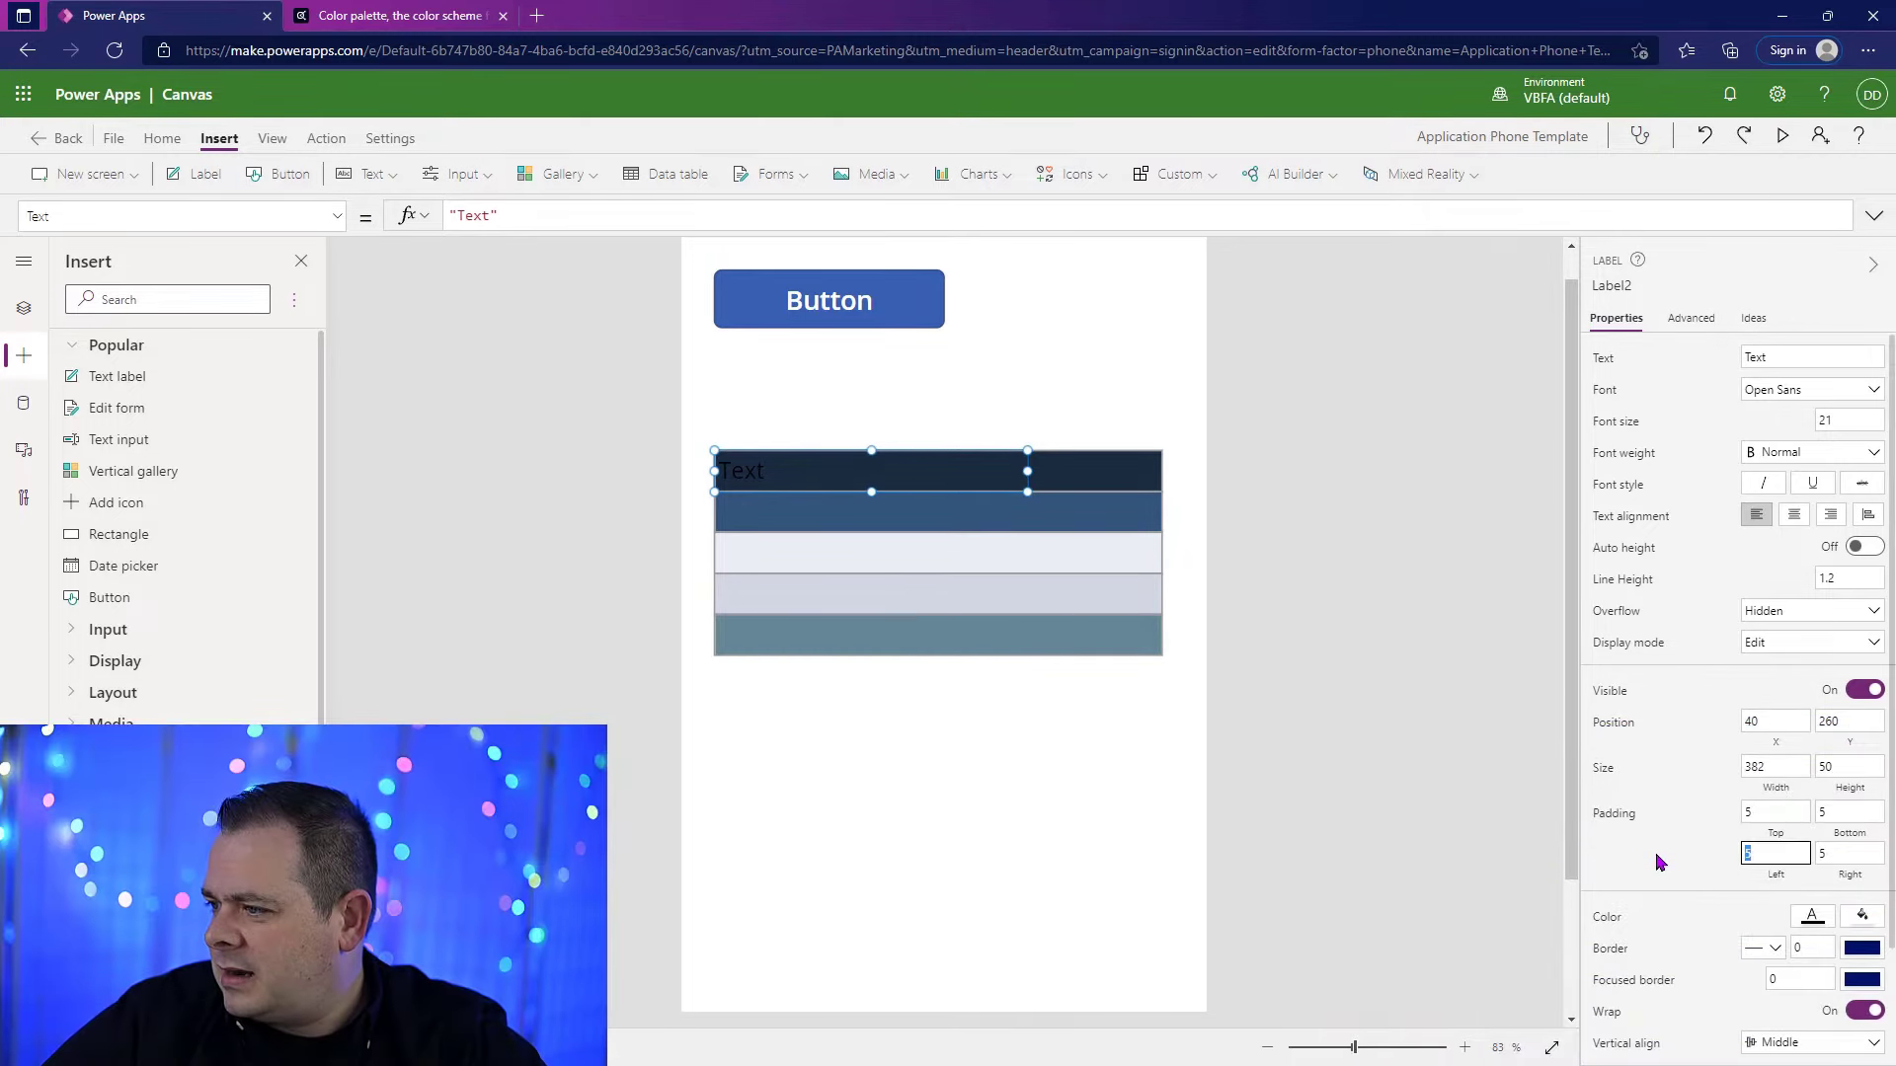
text(15)
click(1380, 718)
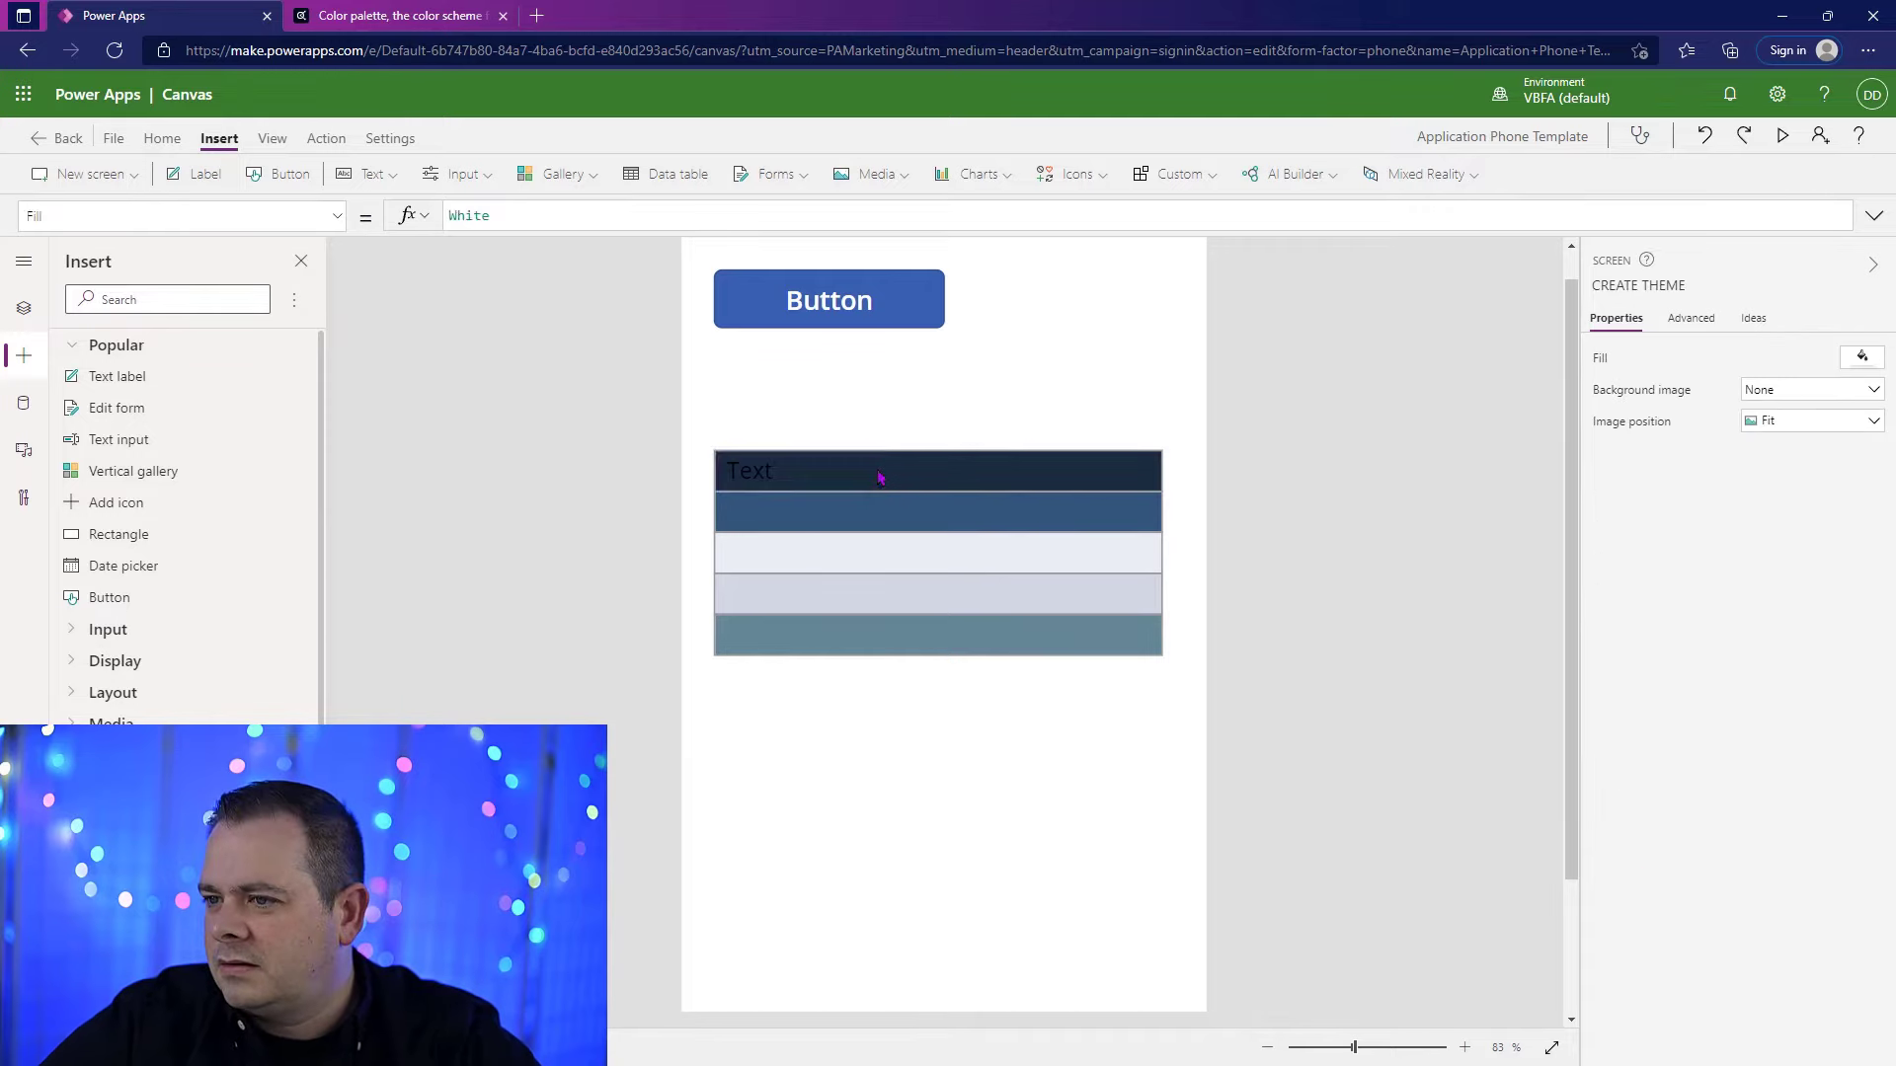
Step: In the button's gblTheme formula, duplicate the five color entries below the originals, separating the two sets with a comma
click(879, 478)
click(882, 306)
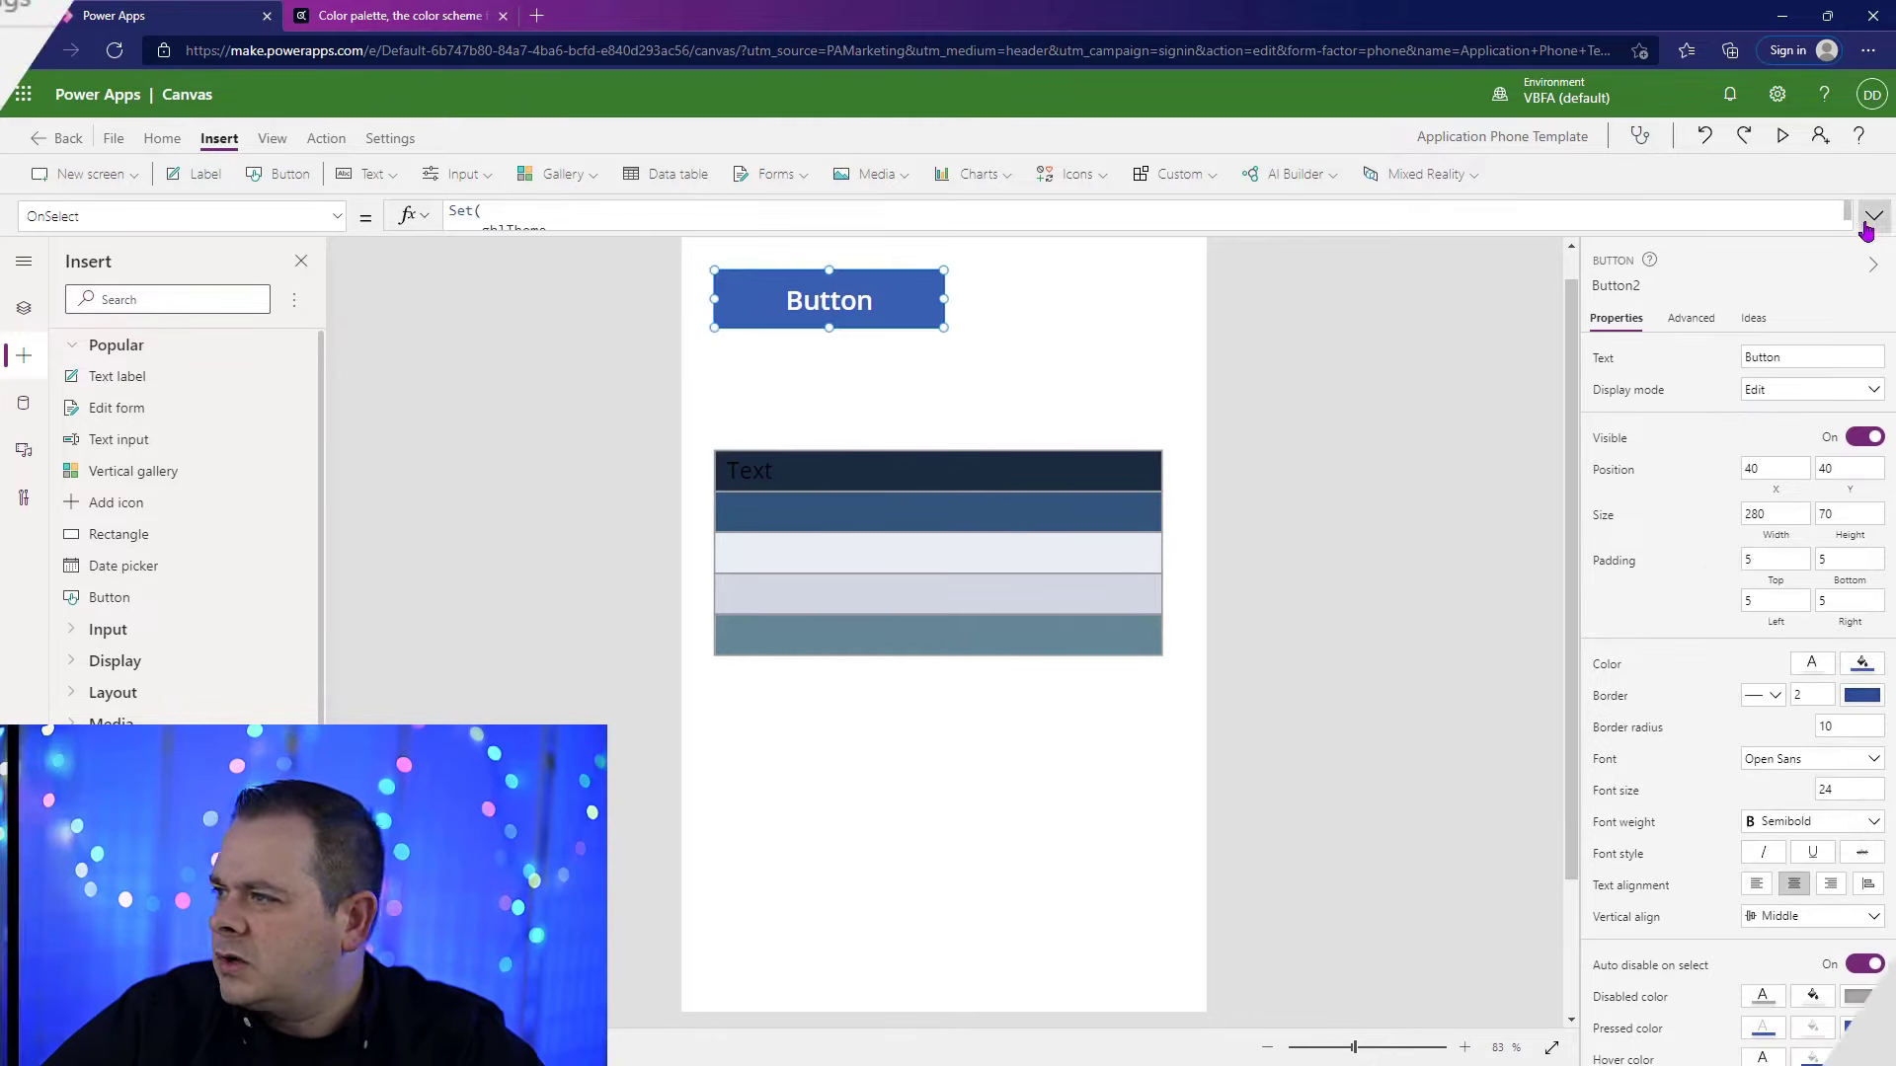
click(1873, 215)
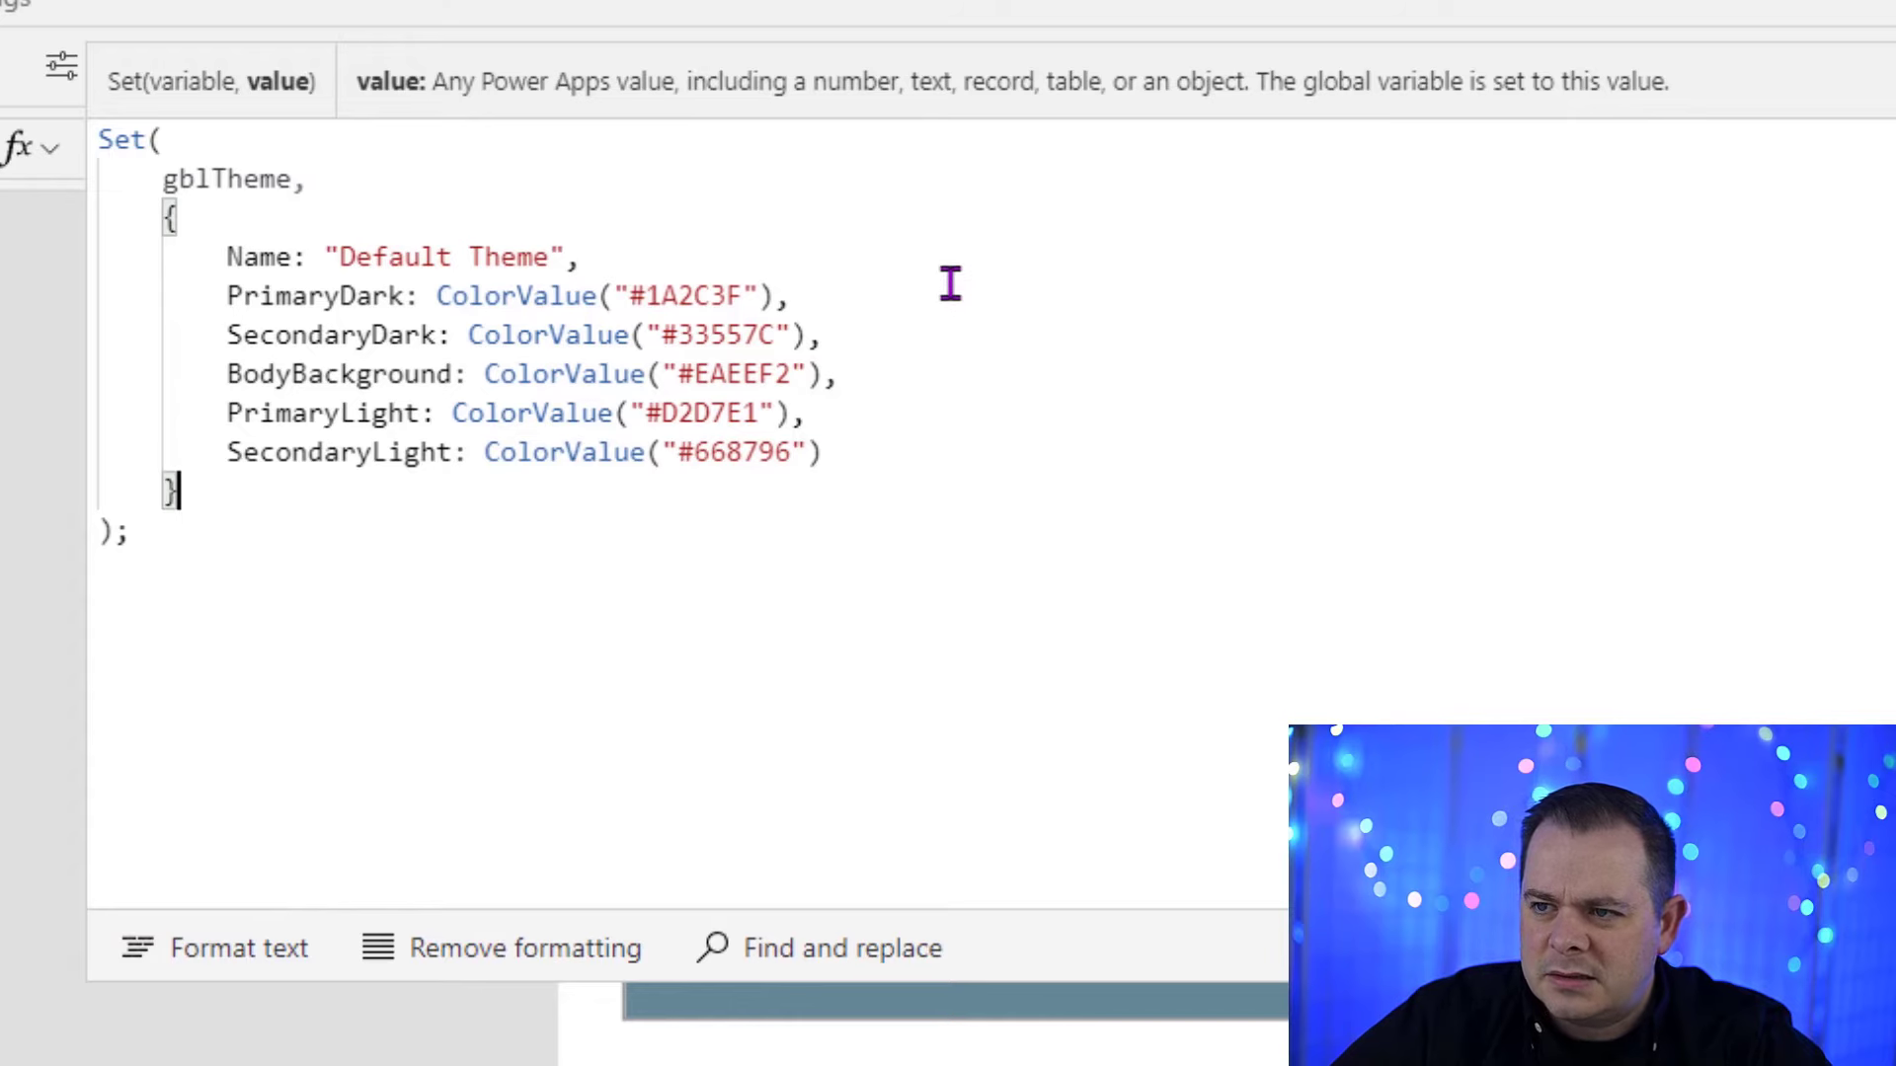
click(950, 288)
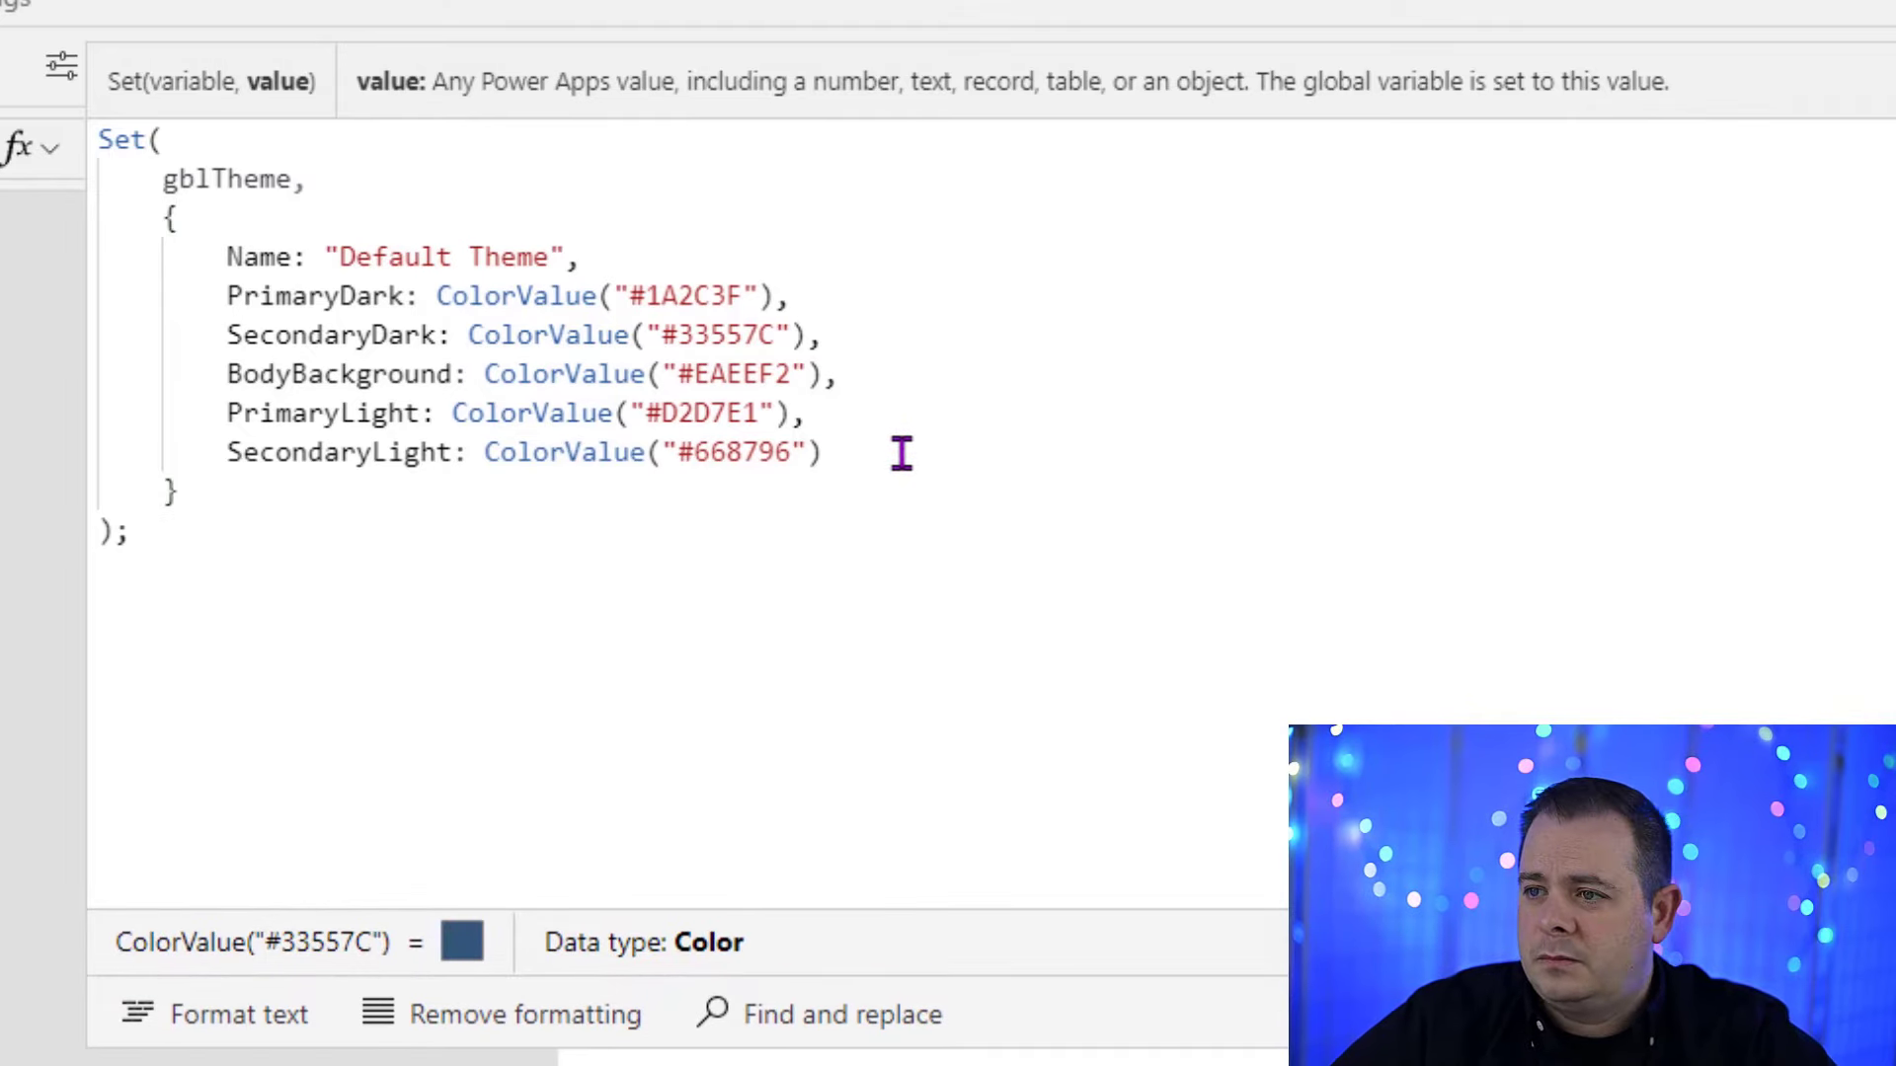
drag(901, 453, 923, 257)
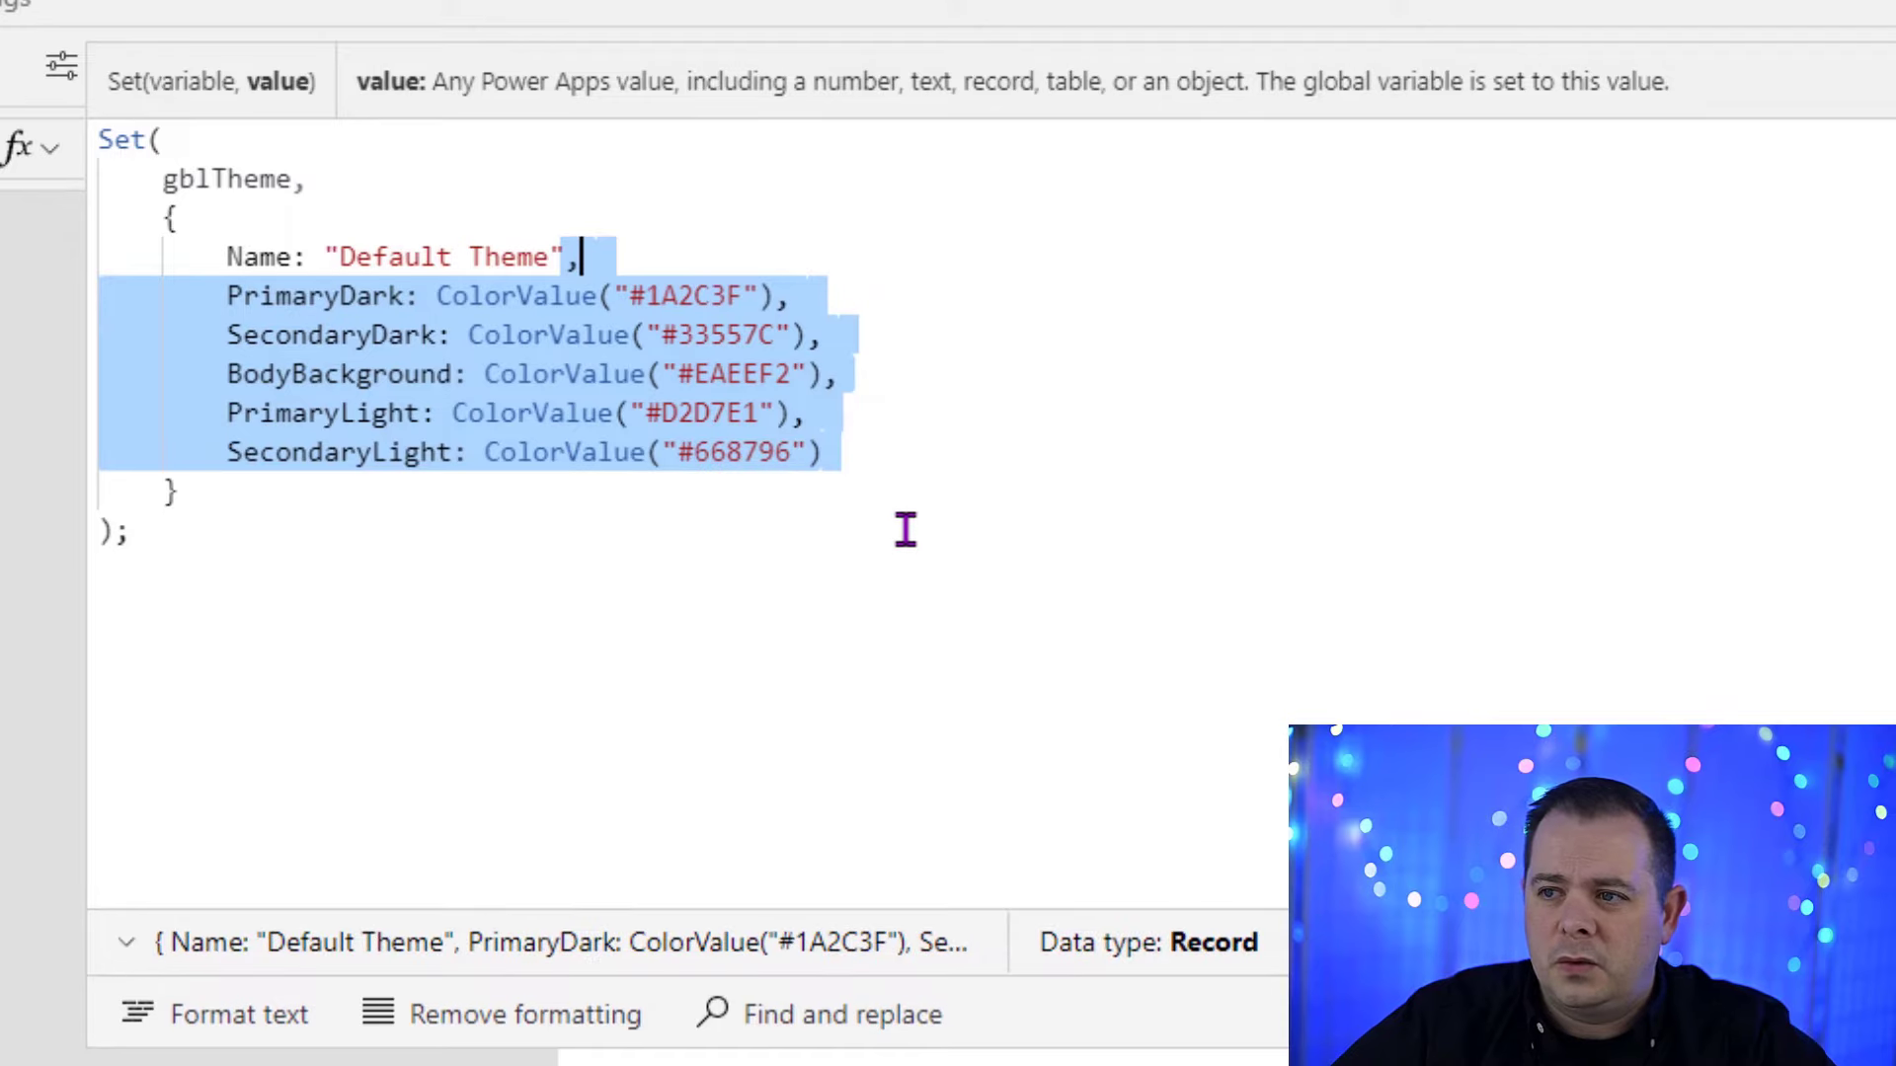
key(ctrl+c)
key(ctrl+v)
key(ctrl+v)
click(969, 444)
text(,)
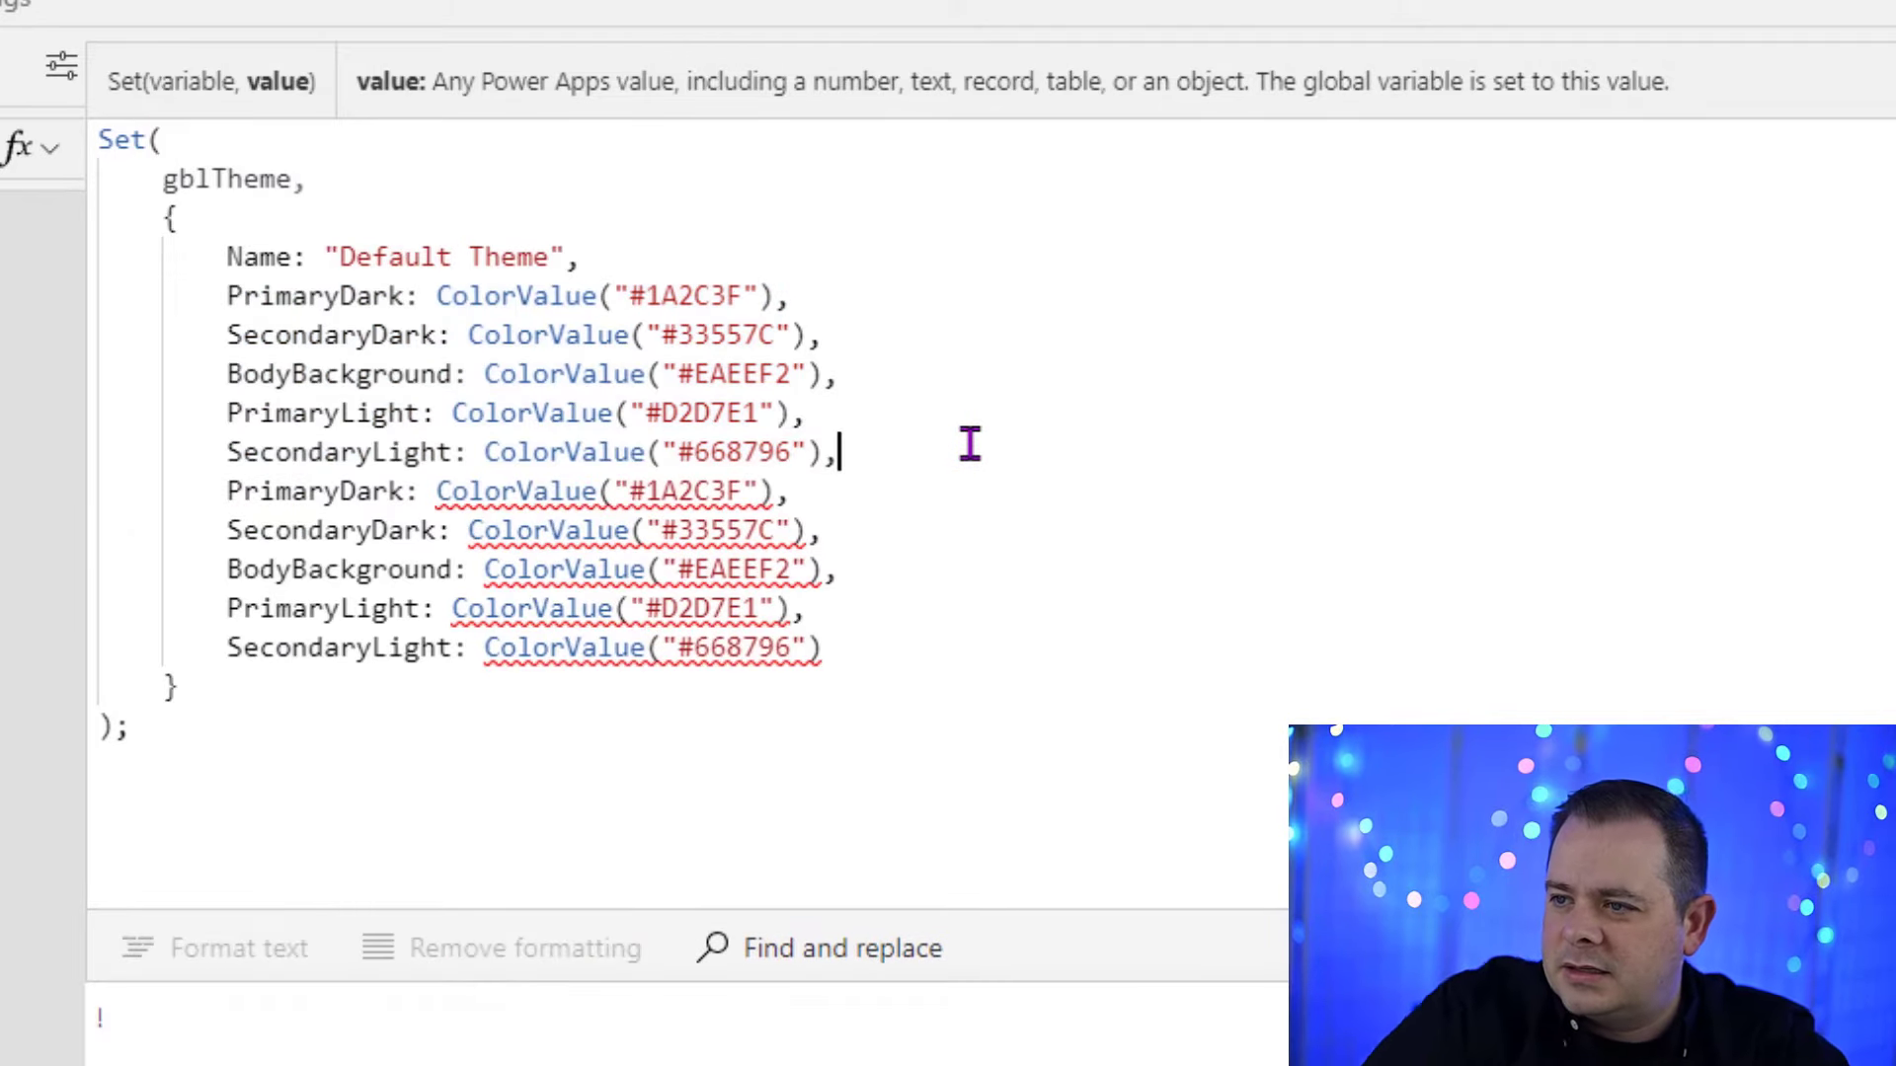
click(884, 608)
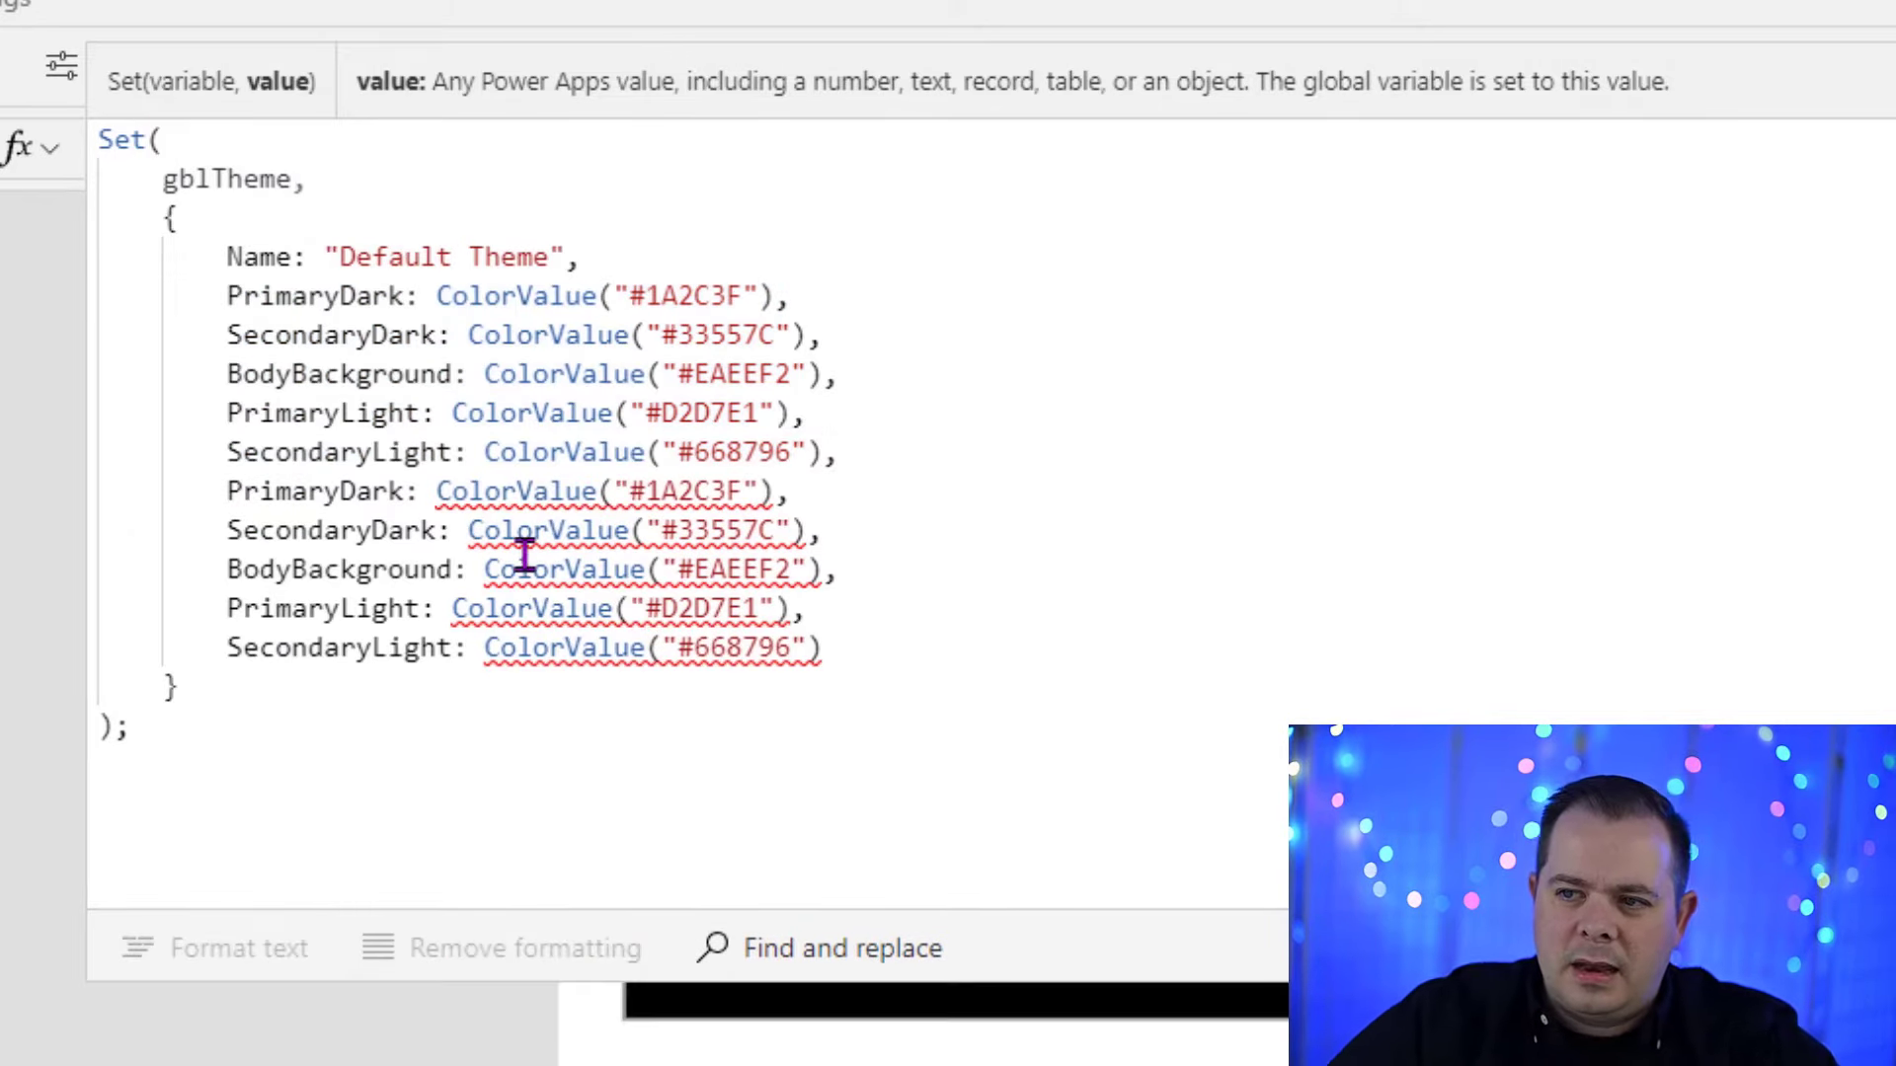
Step: Rename the first two duplicated color entries to PrimaryDarkForecolor and SecondaryDarkForecolor
click(405, 490)
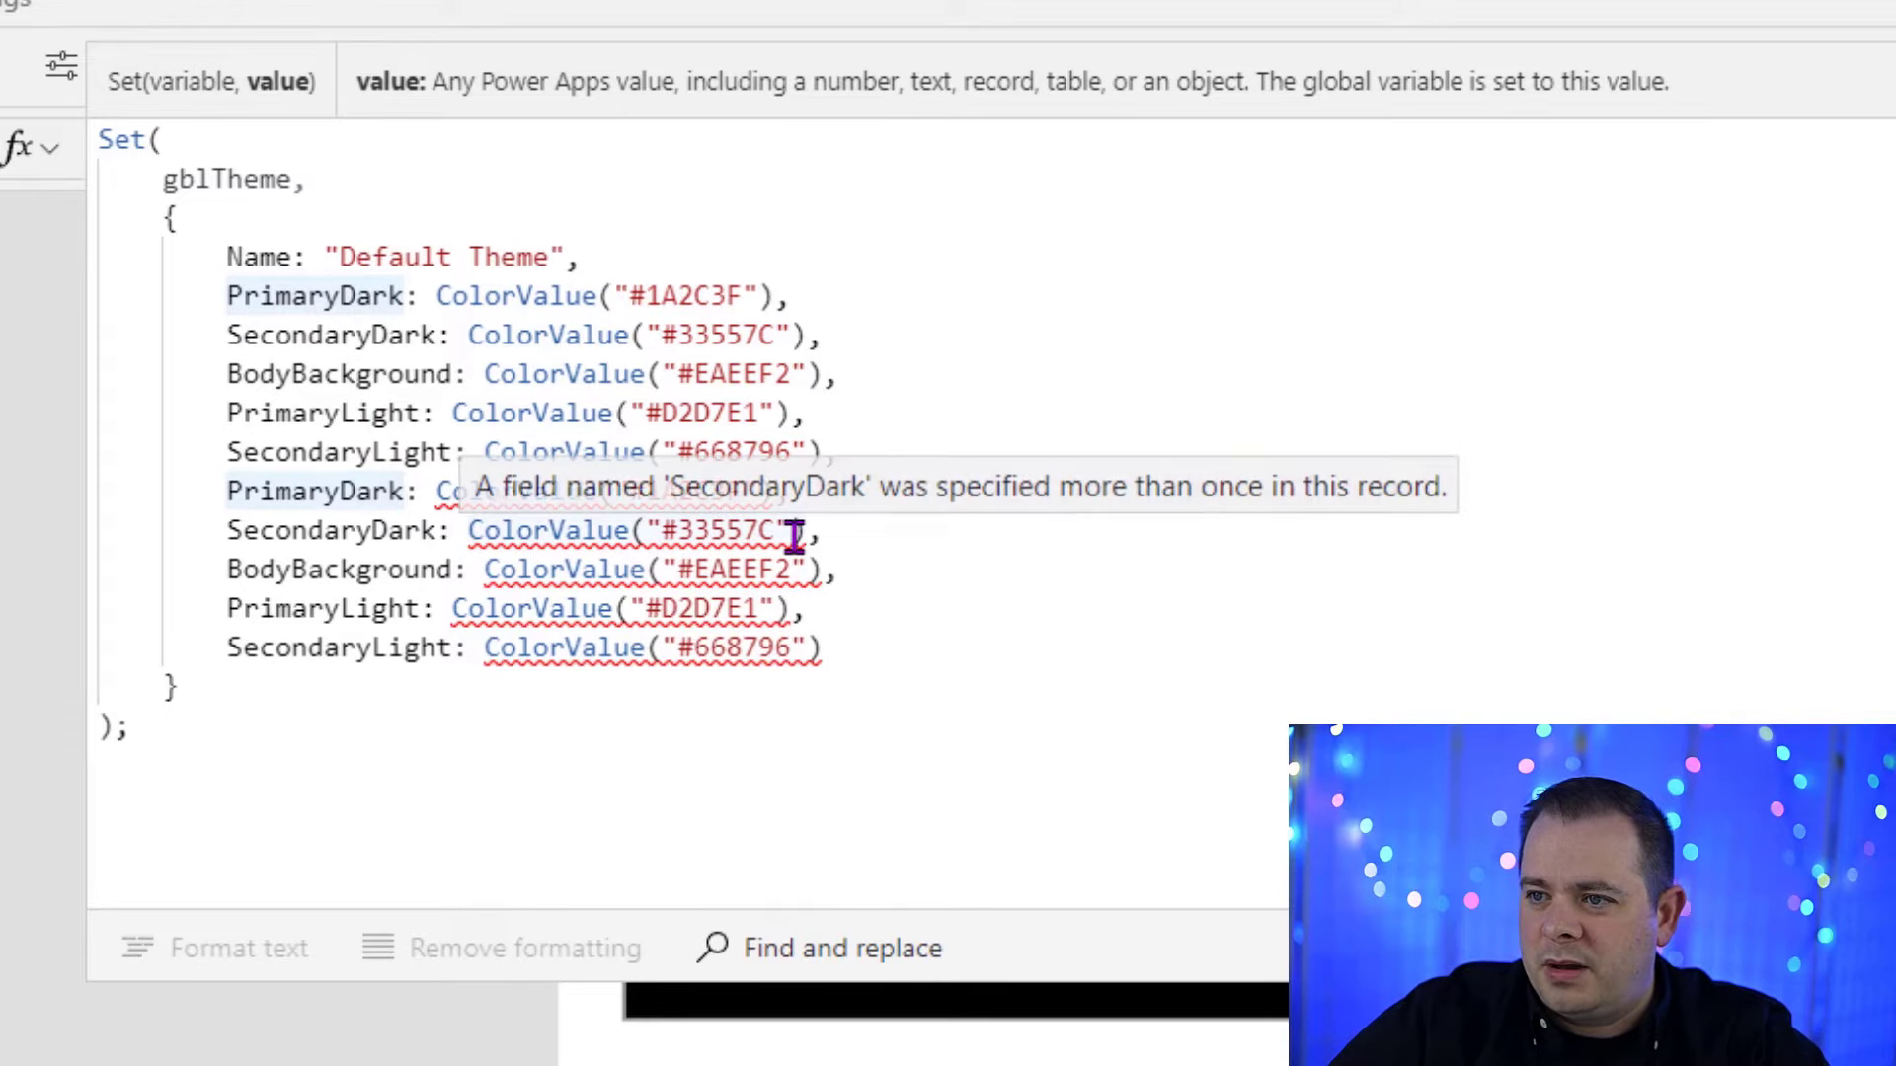
text(Forecolor)
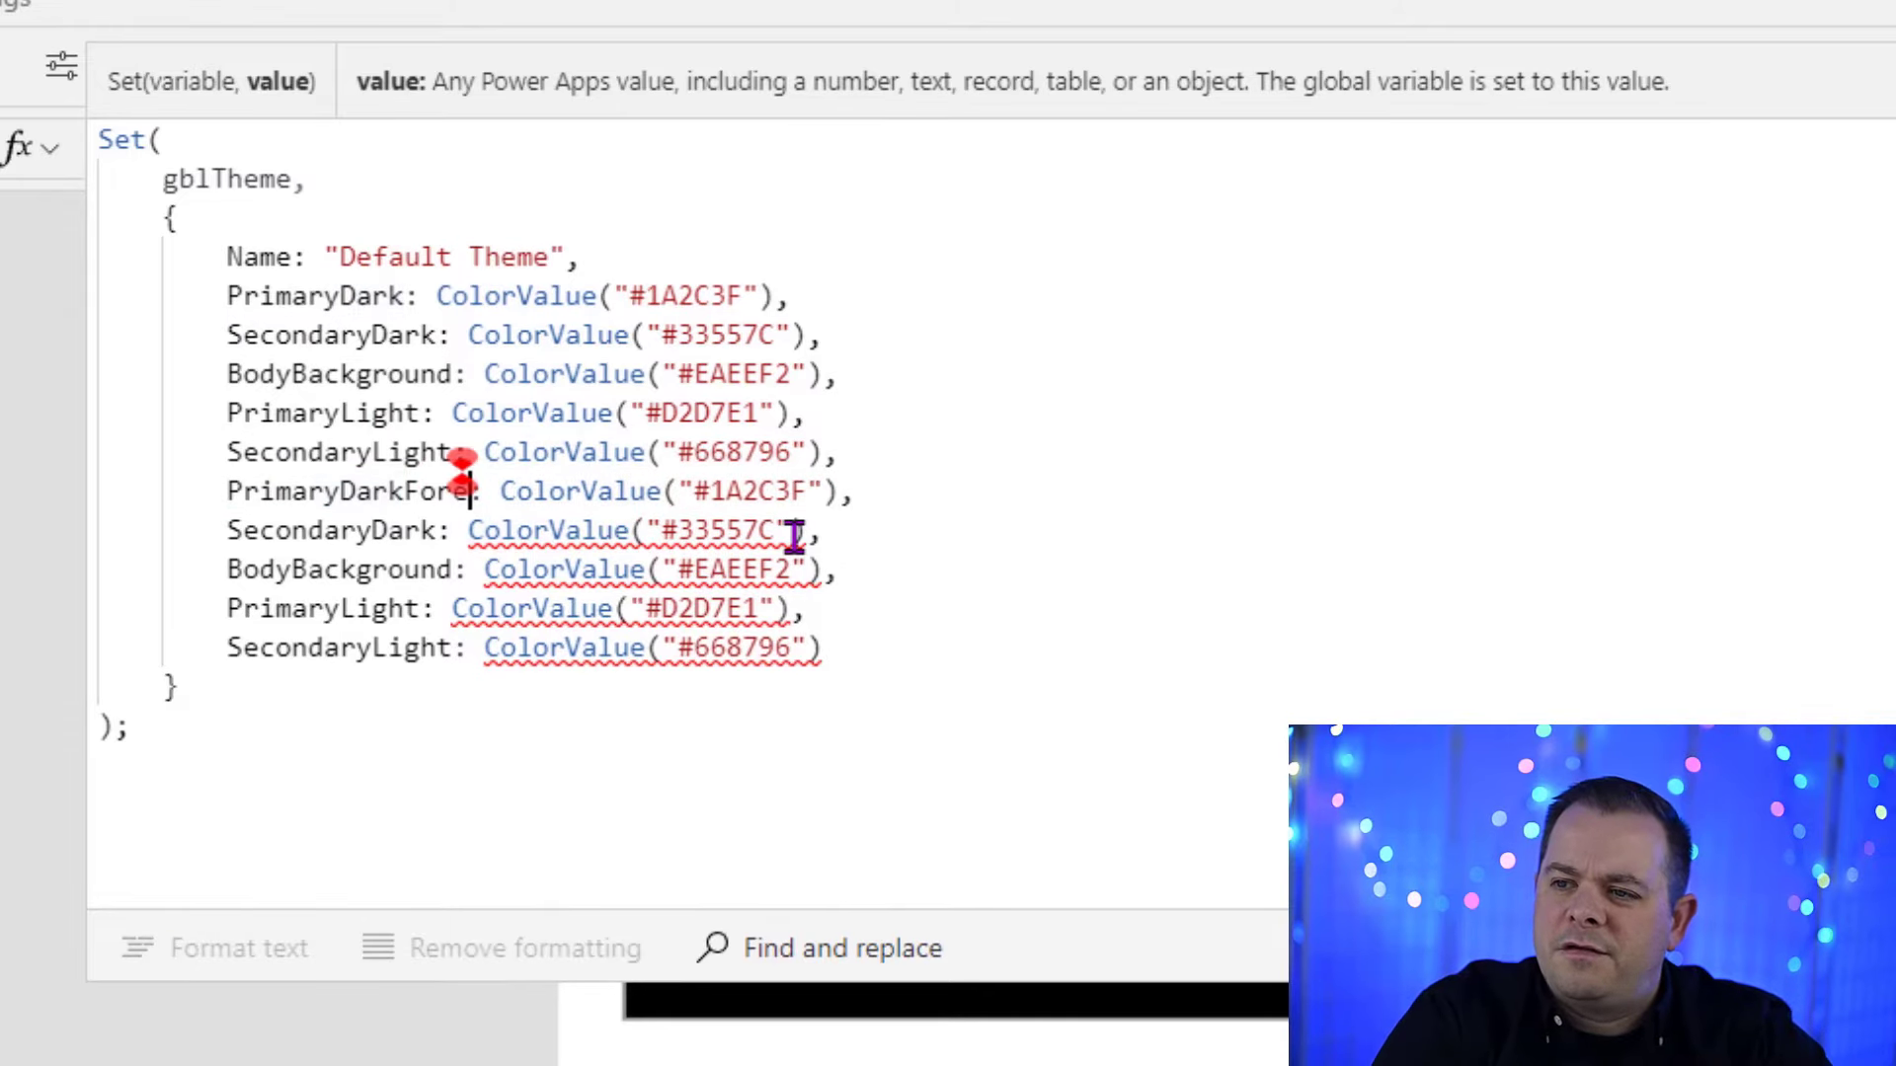
key(shift+Left)
key(shift+Left)
key(shift+Left)
key(shift+Left)
key(shift+Left)
key(shift+Left)
key(shift+Left)
key(shift+Left)
key(shift+Left)
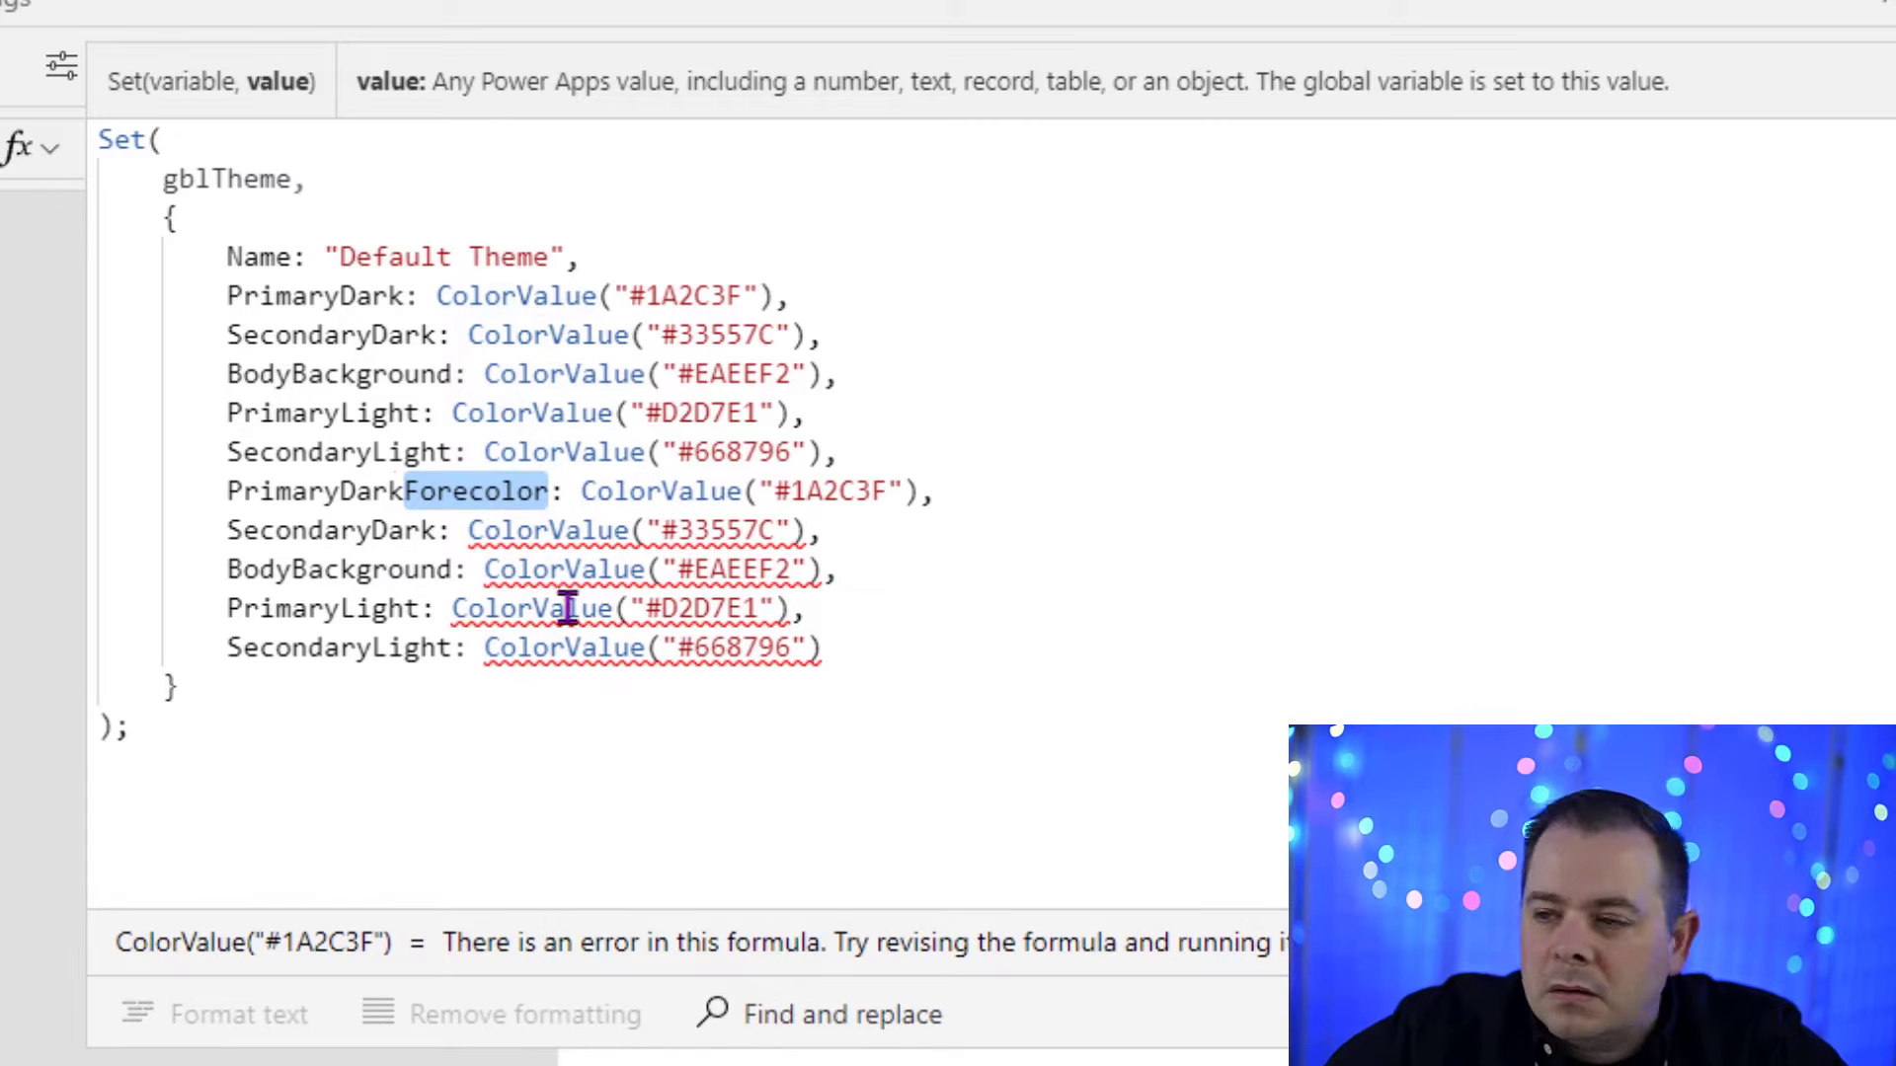
click(436, 531)
key(ctrl+v)
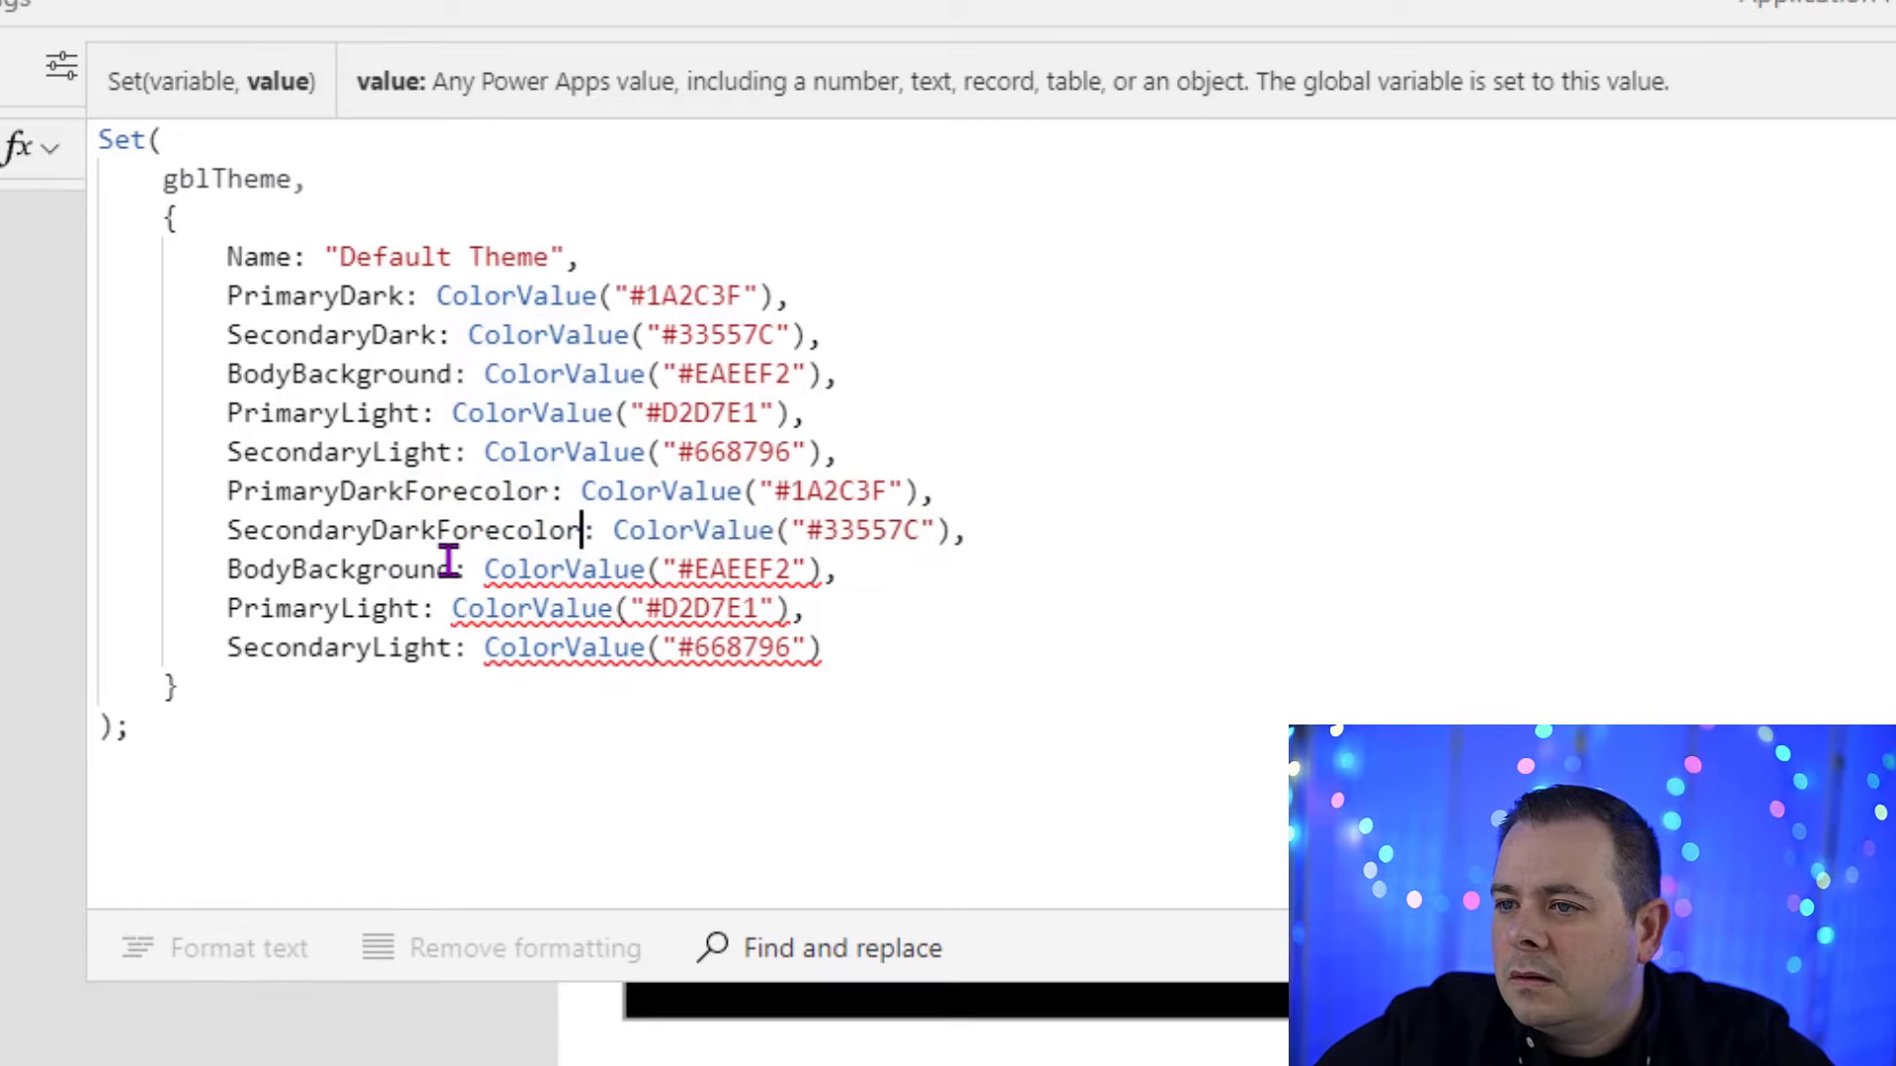
Step: Rename the remaining duplicated entries to BodyBackgroundForecolor, PrimaryLightForecolor and SecondaryLightForecolor
click(454, 570)
key(ctrl+v)
click(422, 608)
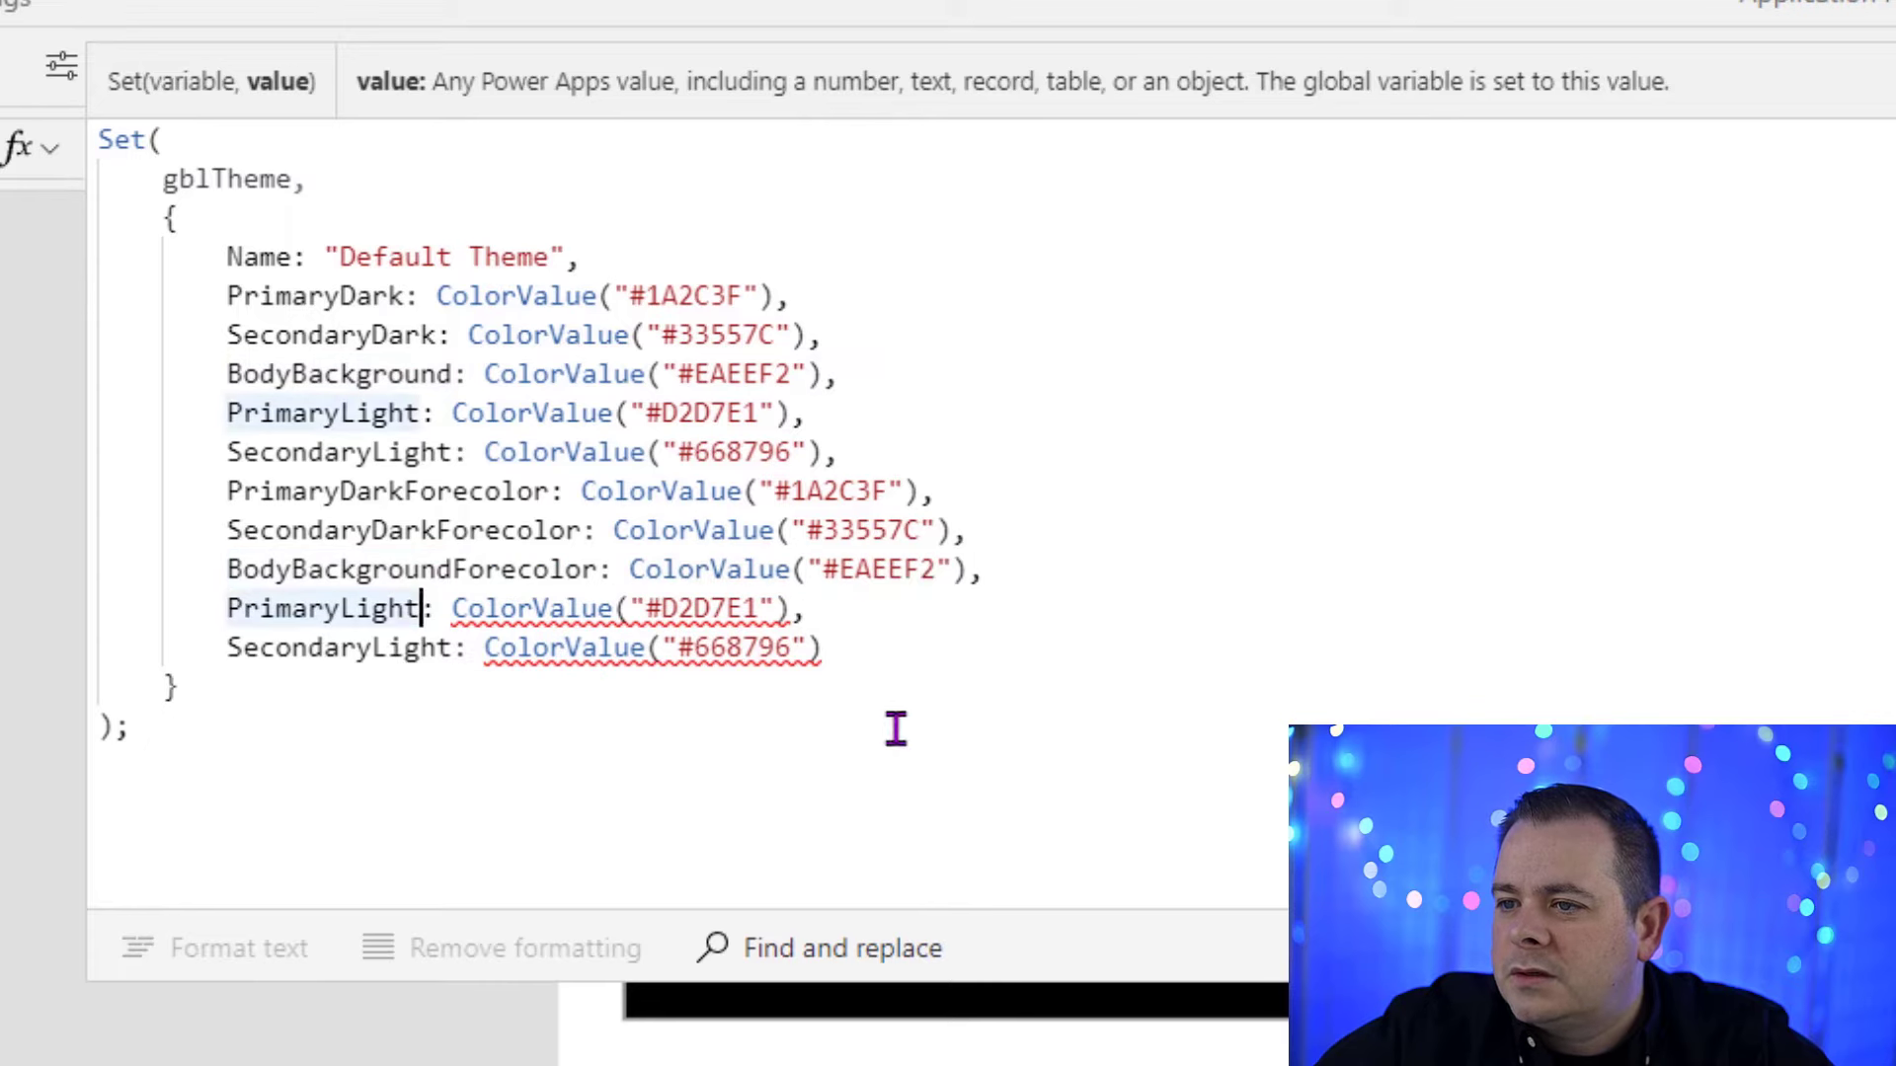
key(ctrl+v)
click(453, 648)
key(ctrl+v)
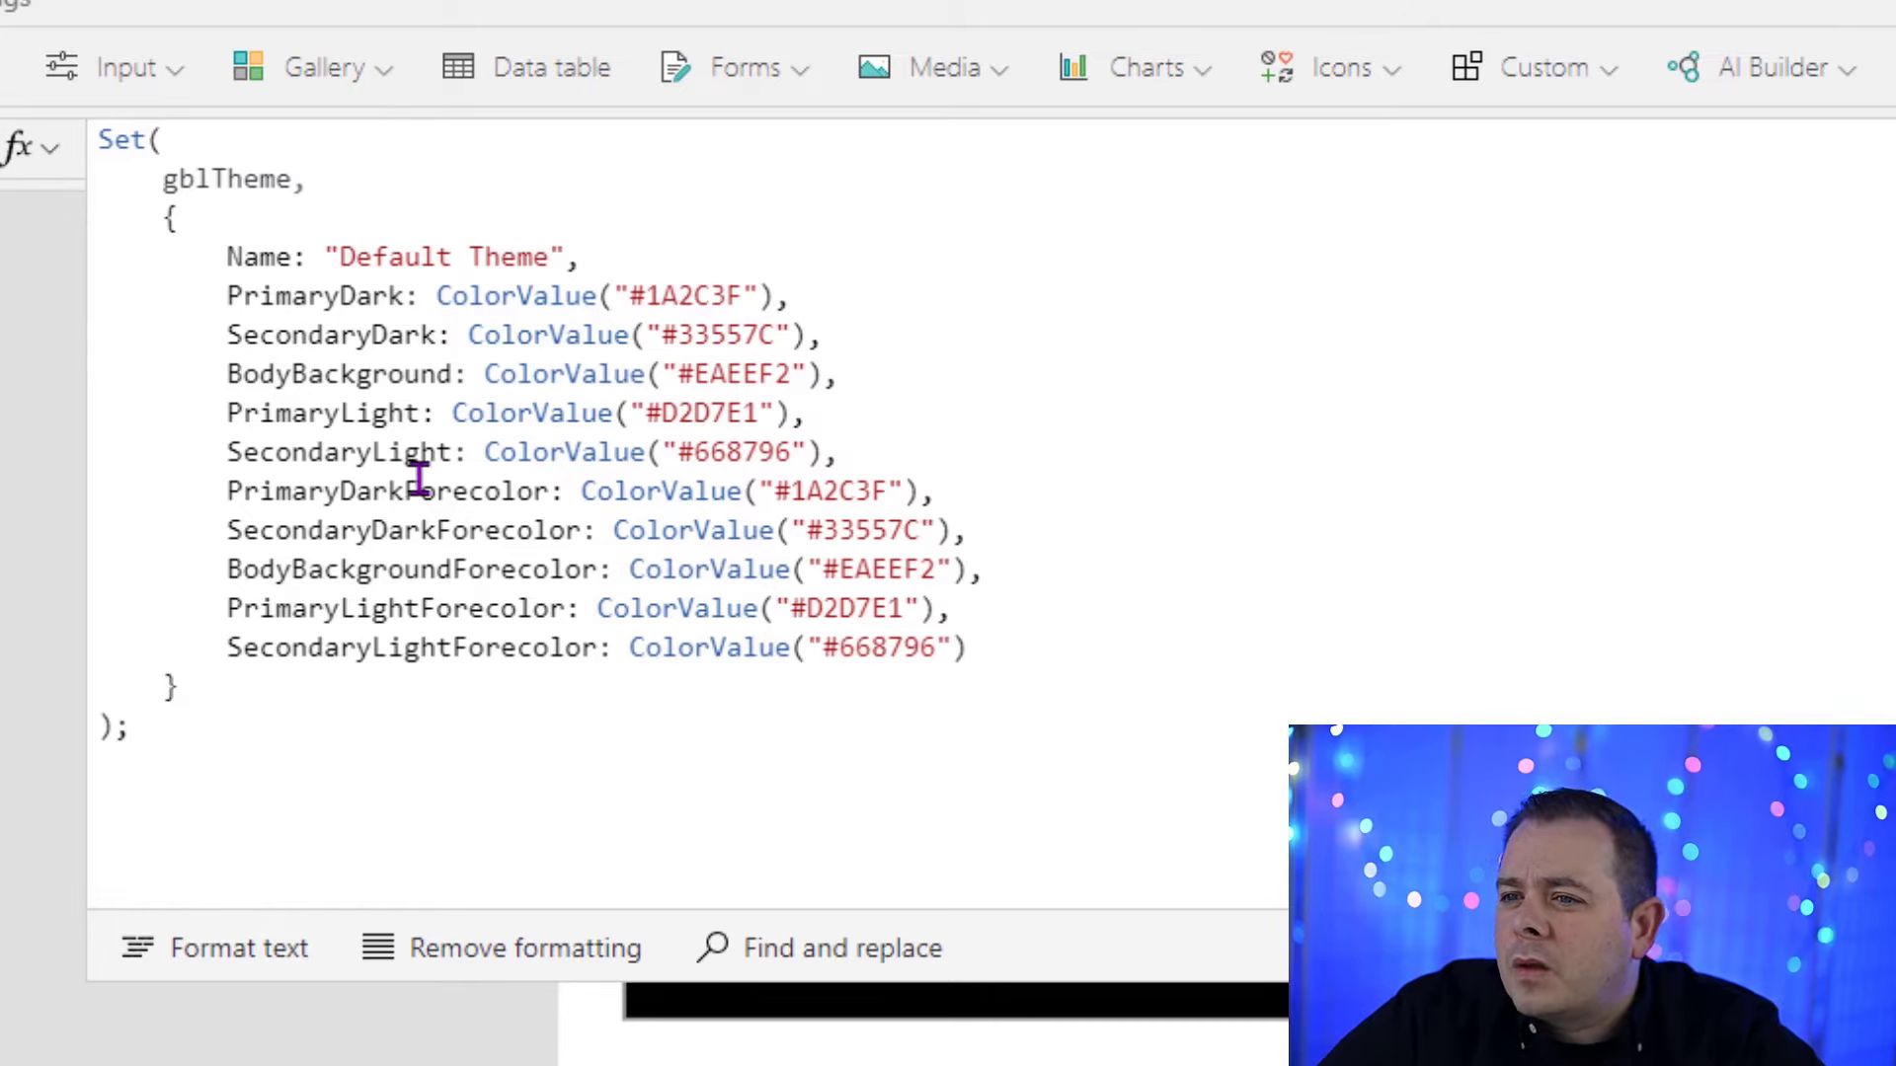
Step: Set the PrimaryDarkForecolor, SecondaryDarkForecolor and SecondaryLightForecolor color values to #EAEEF2
click(819, 490)
double_click(818, 491)
key(ctrl+v)
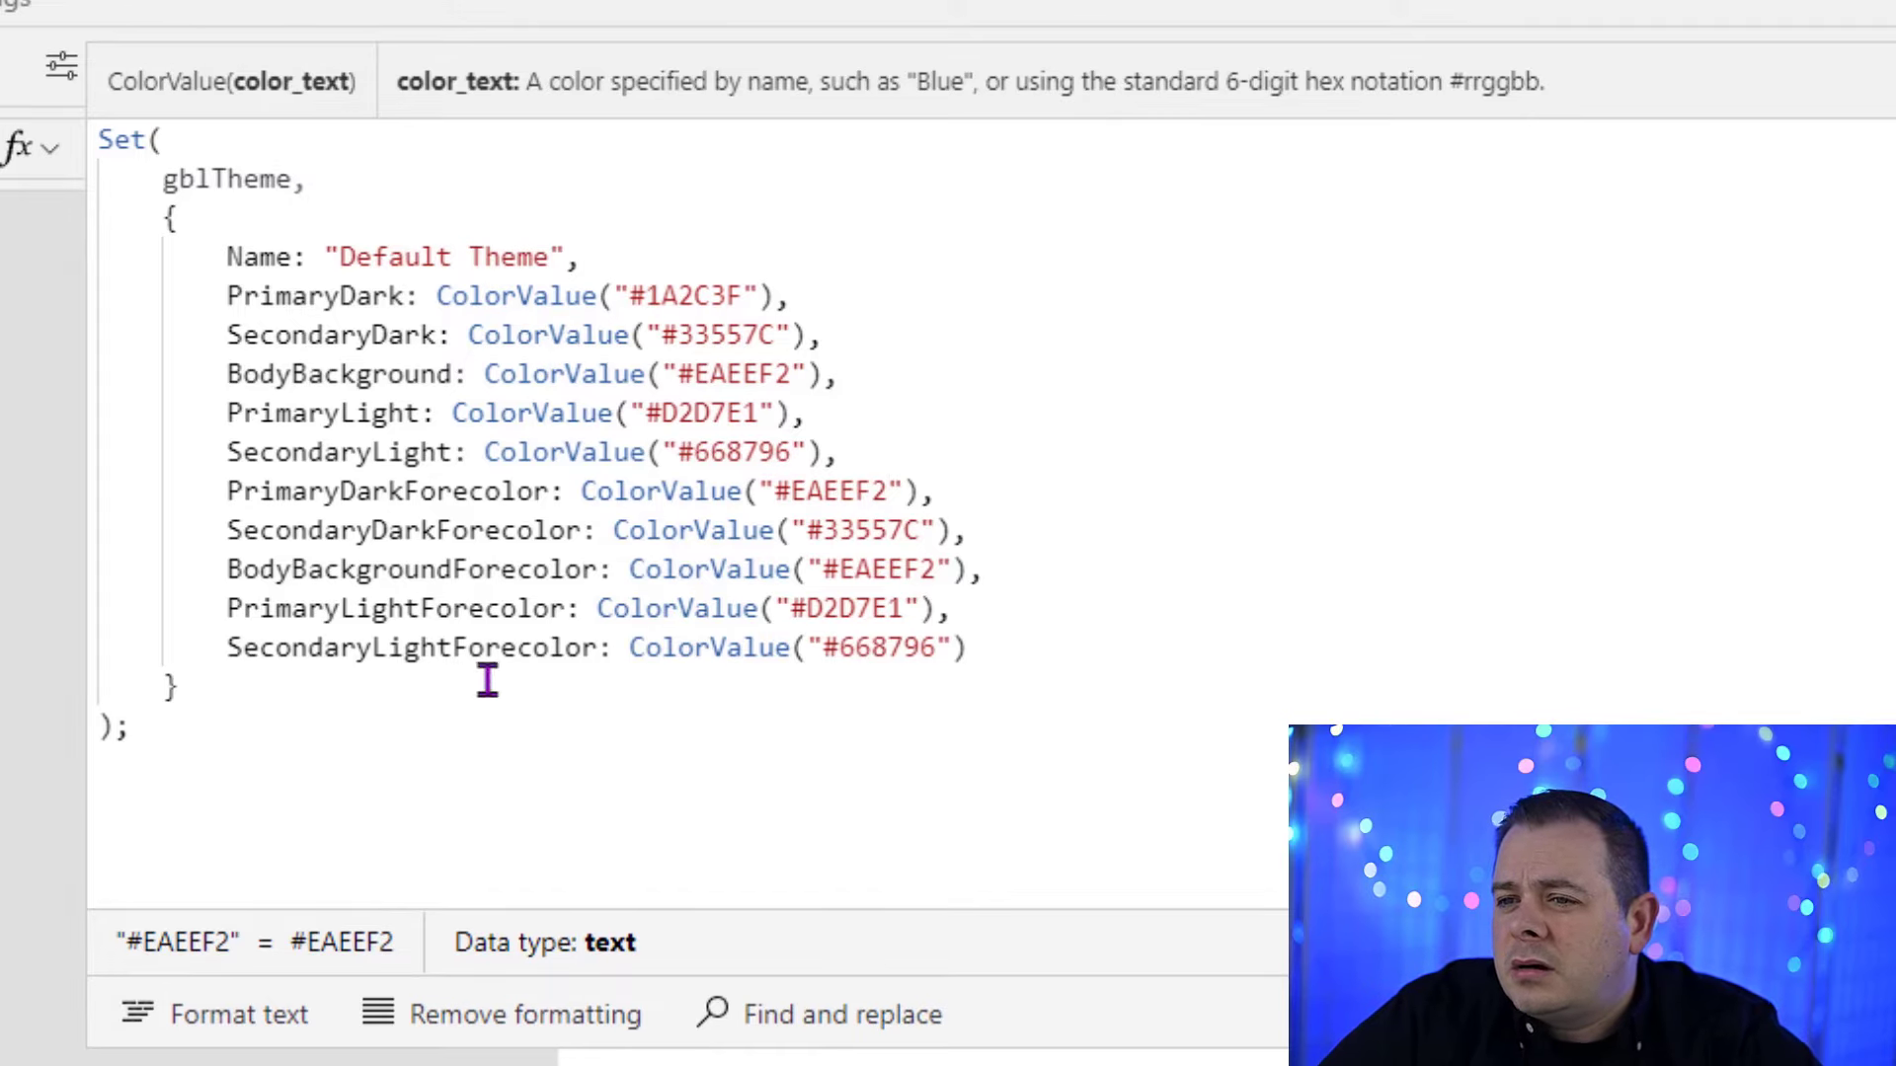
double_click(897, 647)
key(ctrl+v)
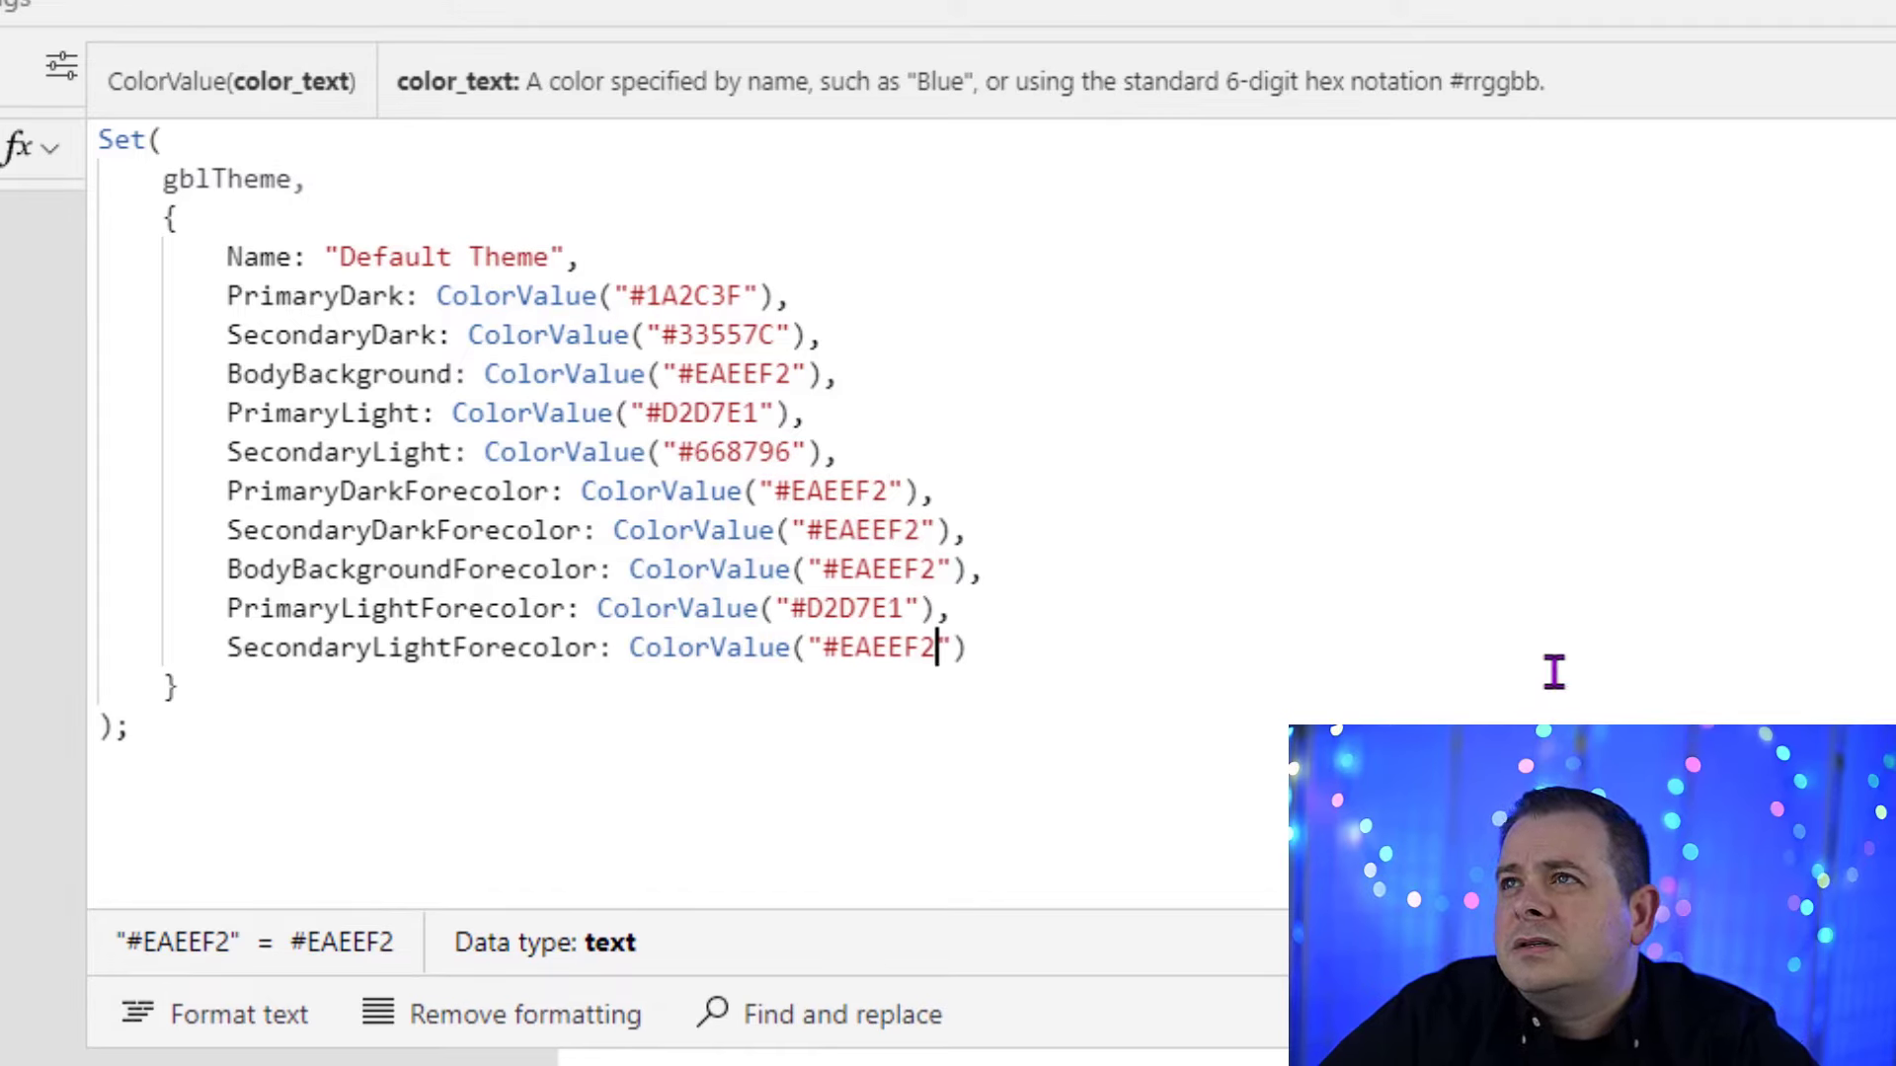
Step: Insert a blank line between the base color entries and the Forecolor entries
click(1854, 465)
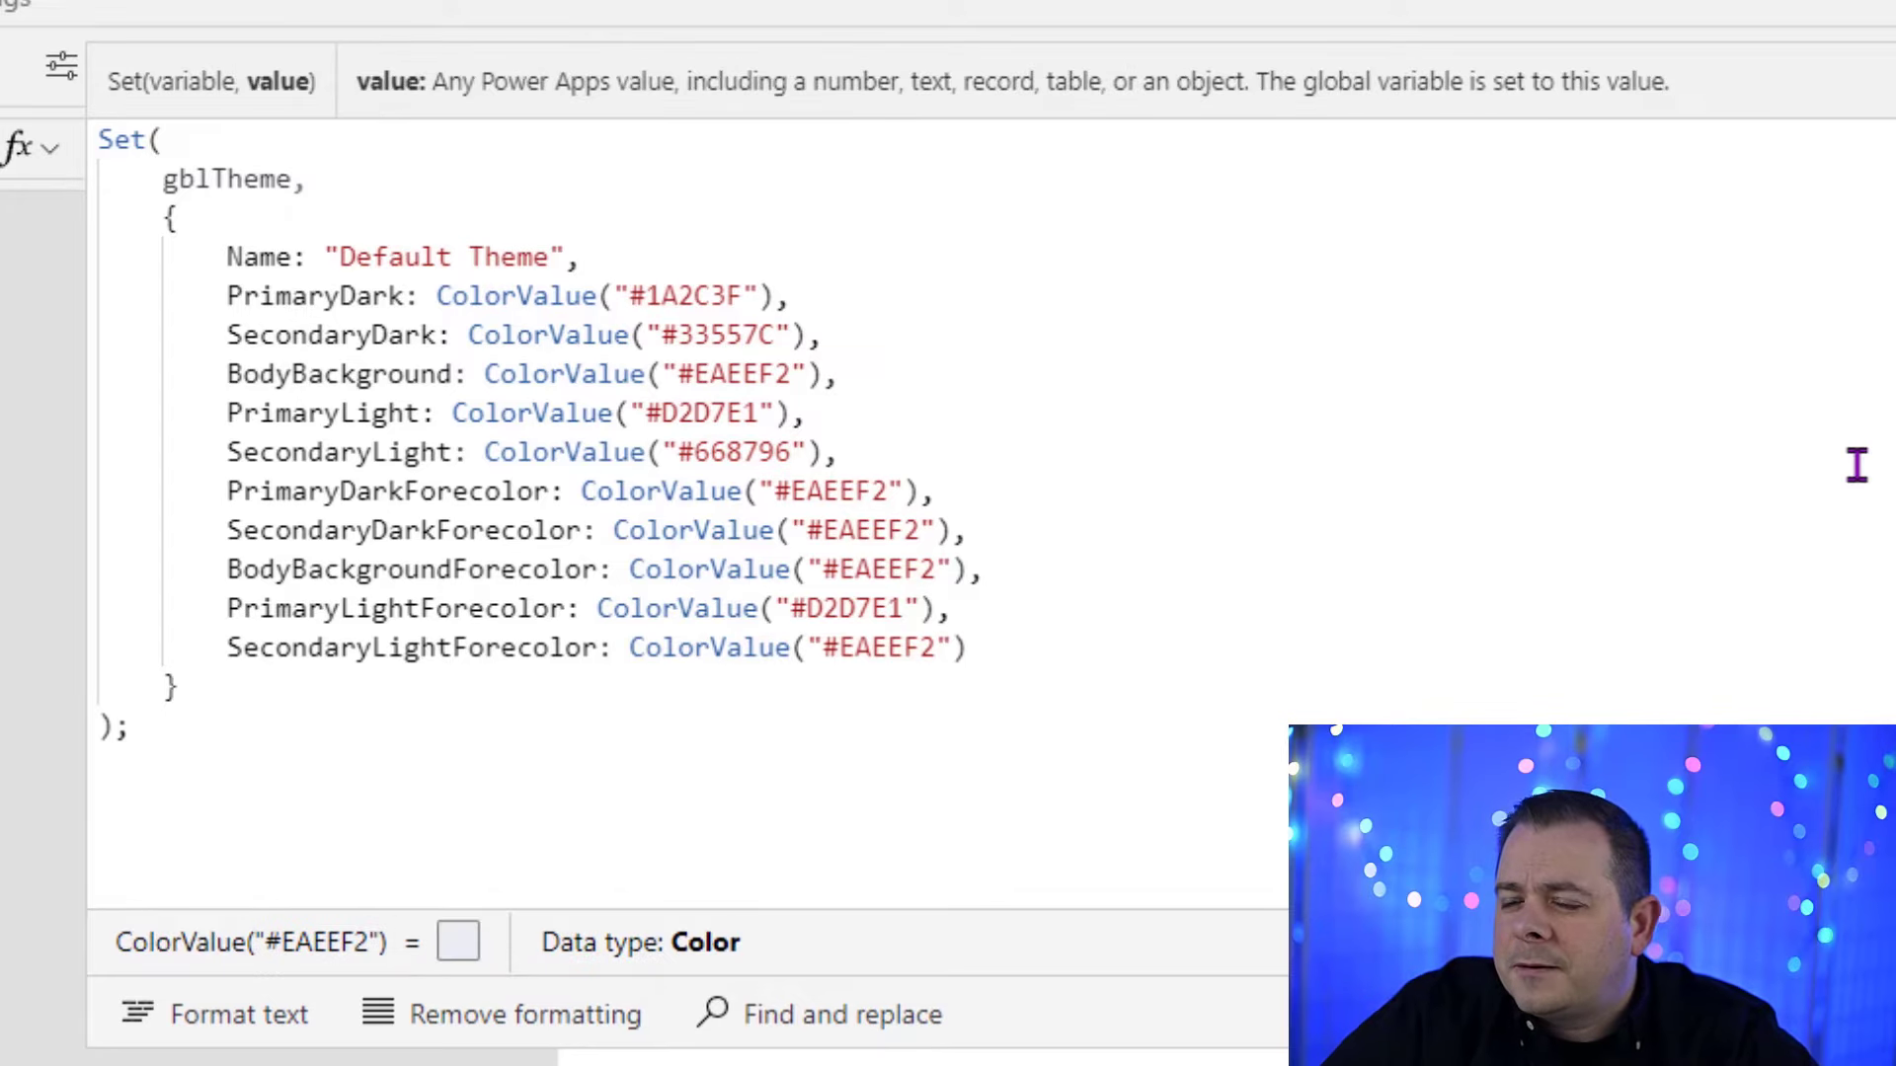
key(Return)
click(946, 618)
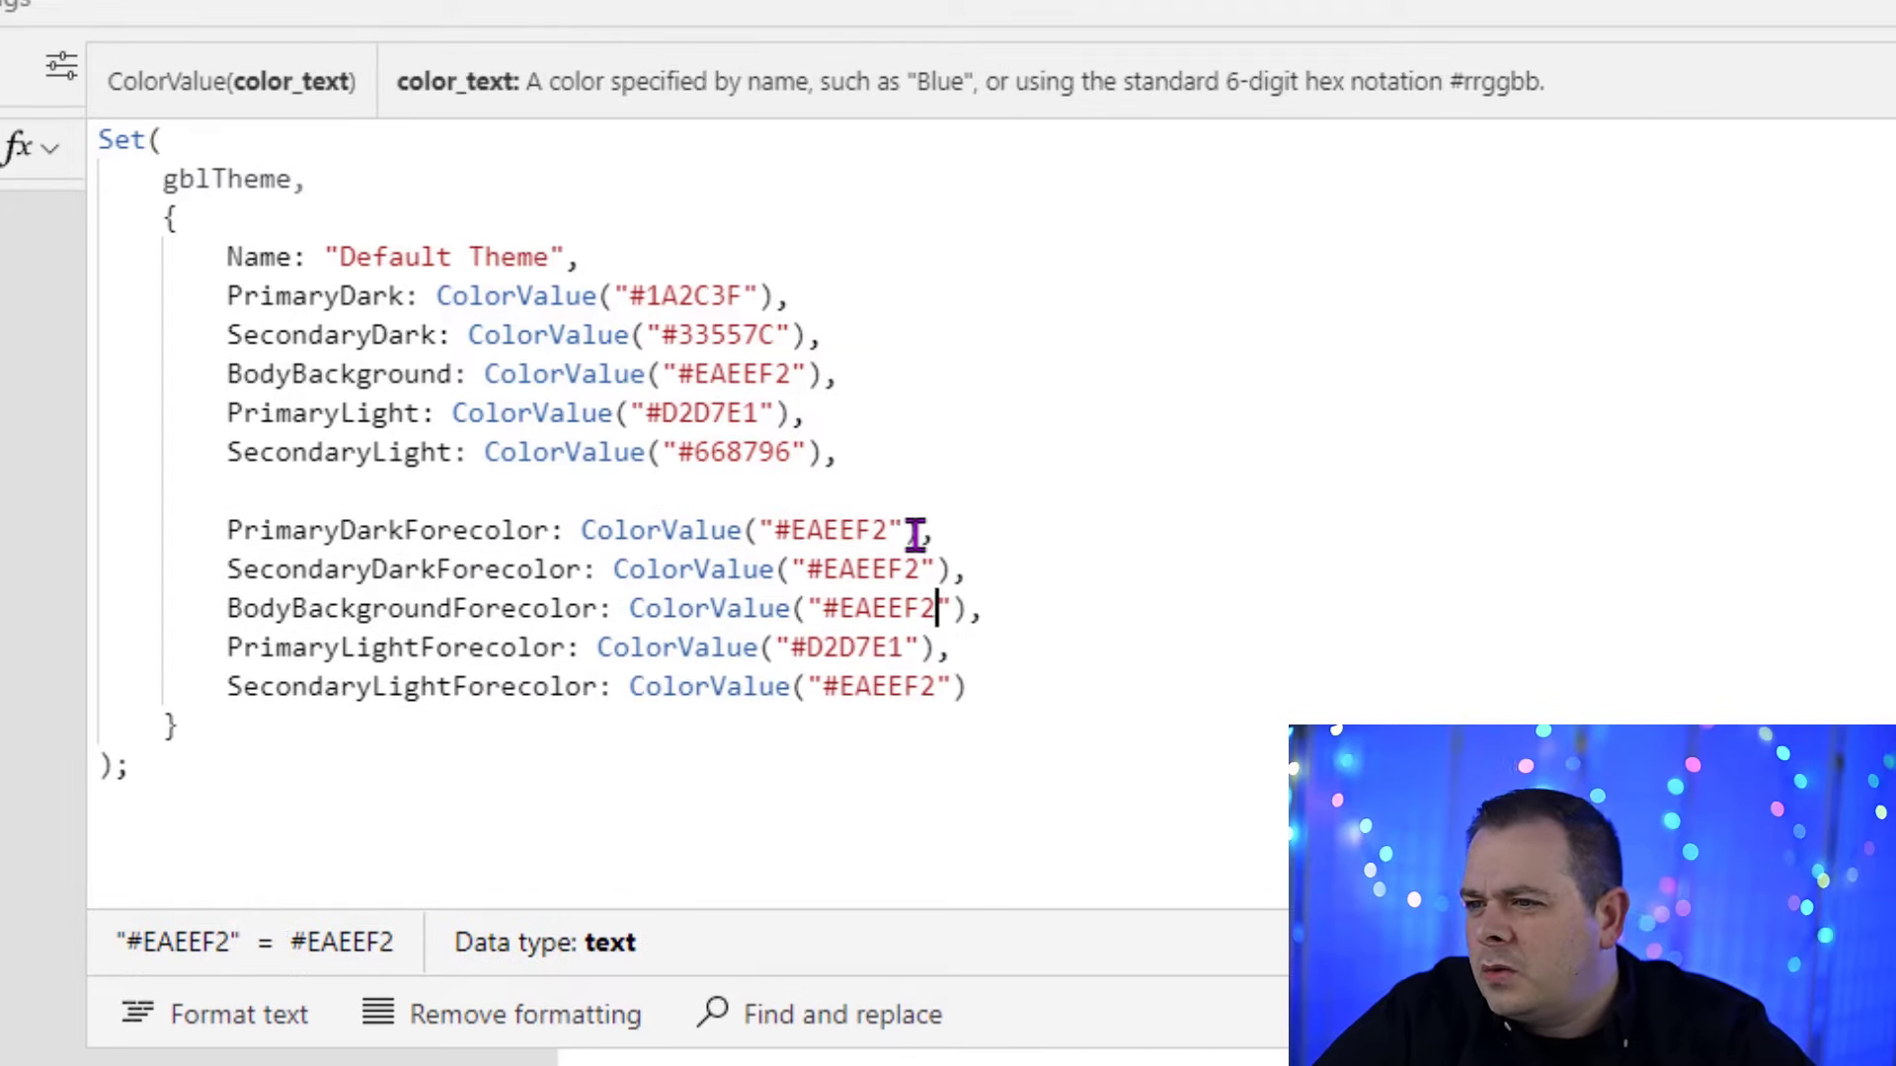
Step: Mark the PrimaryLightForecolor line with the comment // <<-- and set its color value to #1A2C3F
click(1133, 647)
text(// <<--)
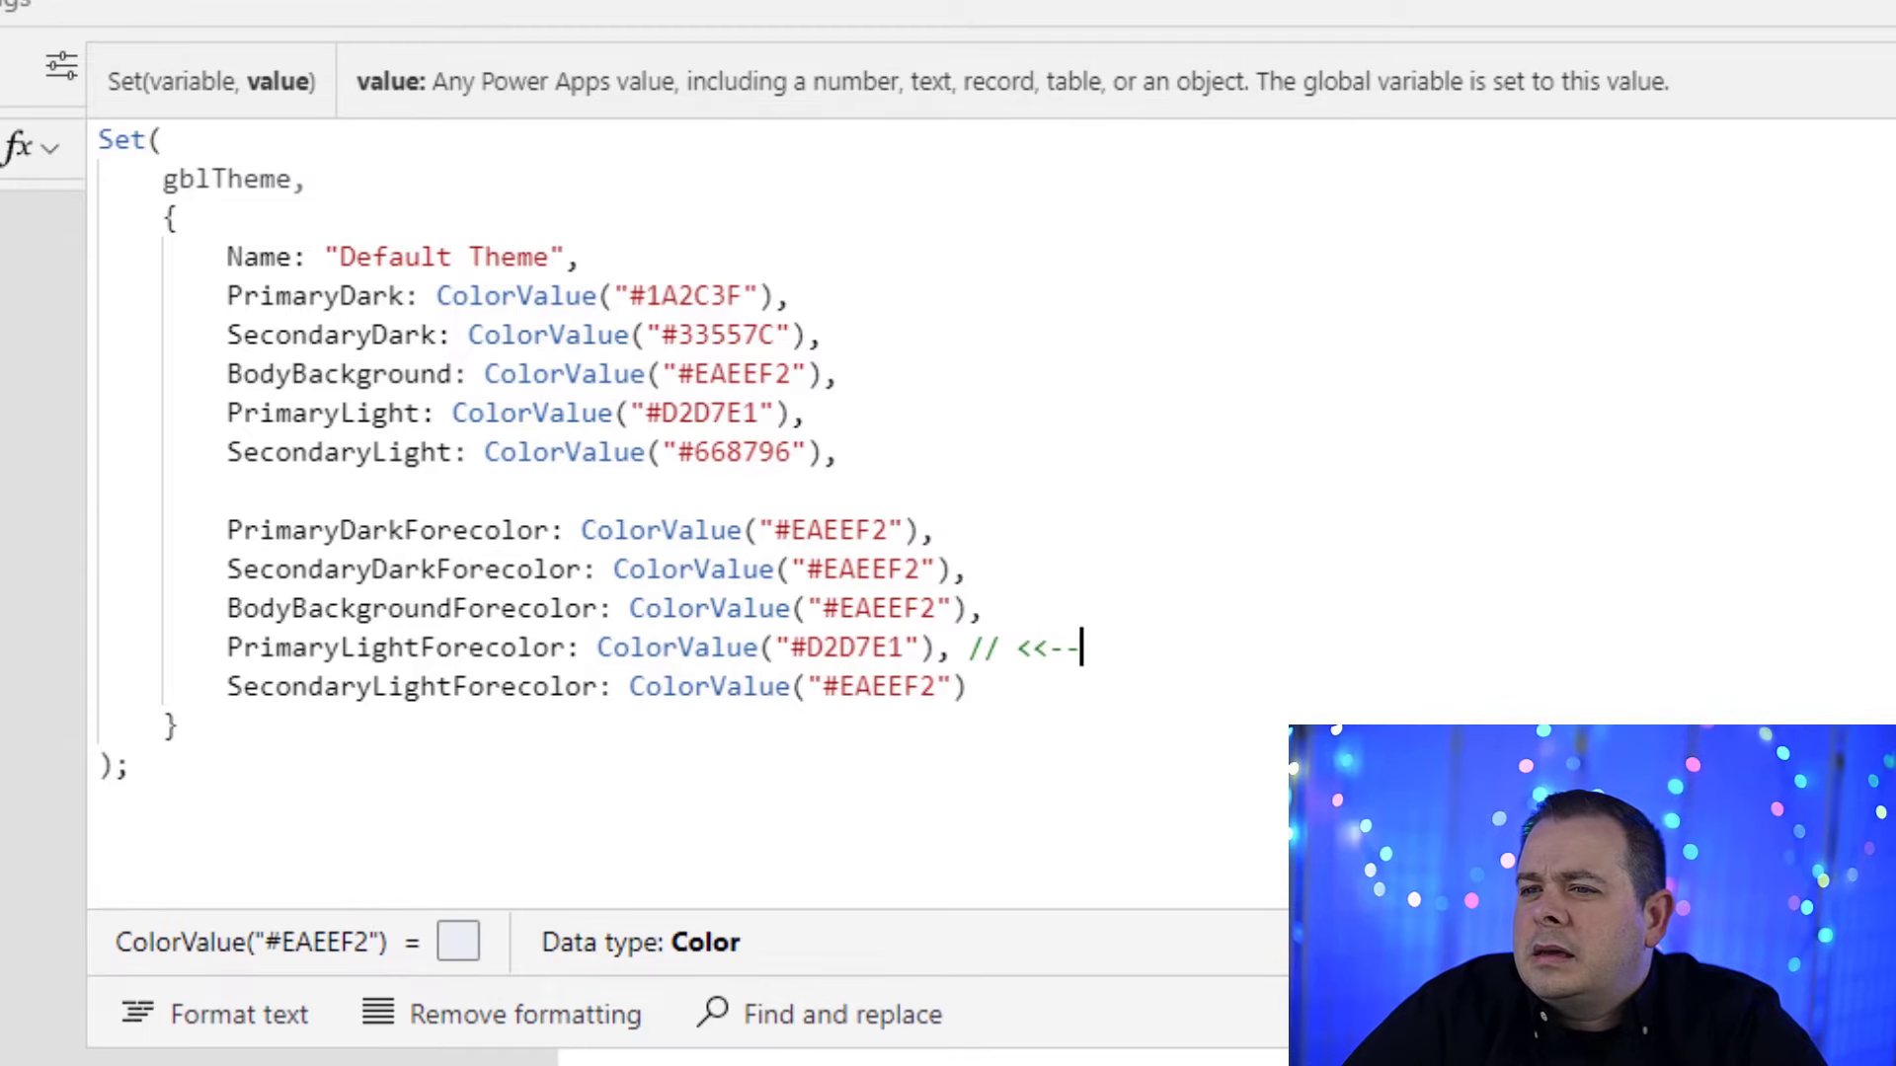
double_click(879, 646)
key(ctrl+v)
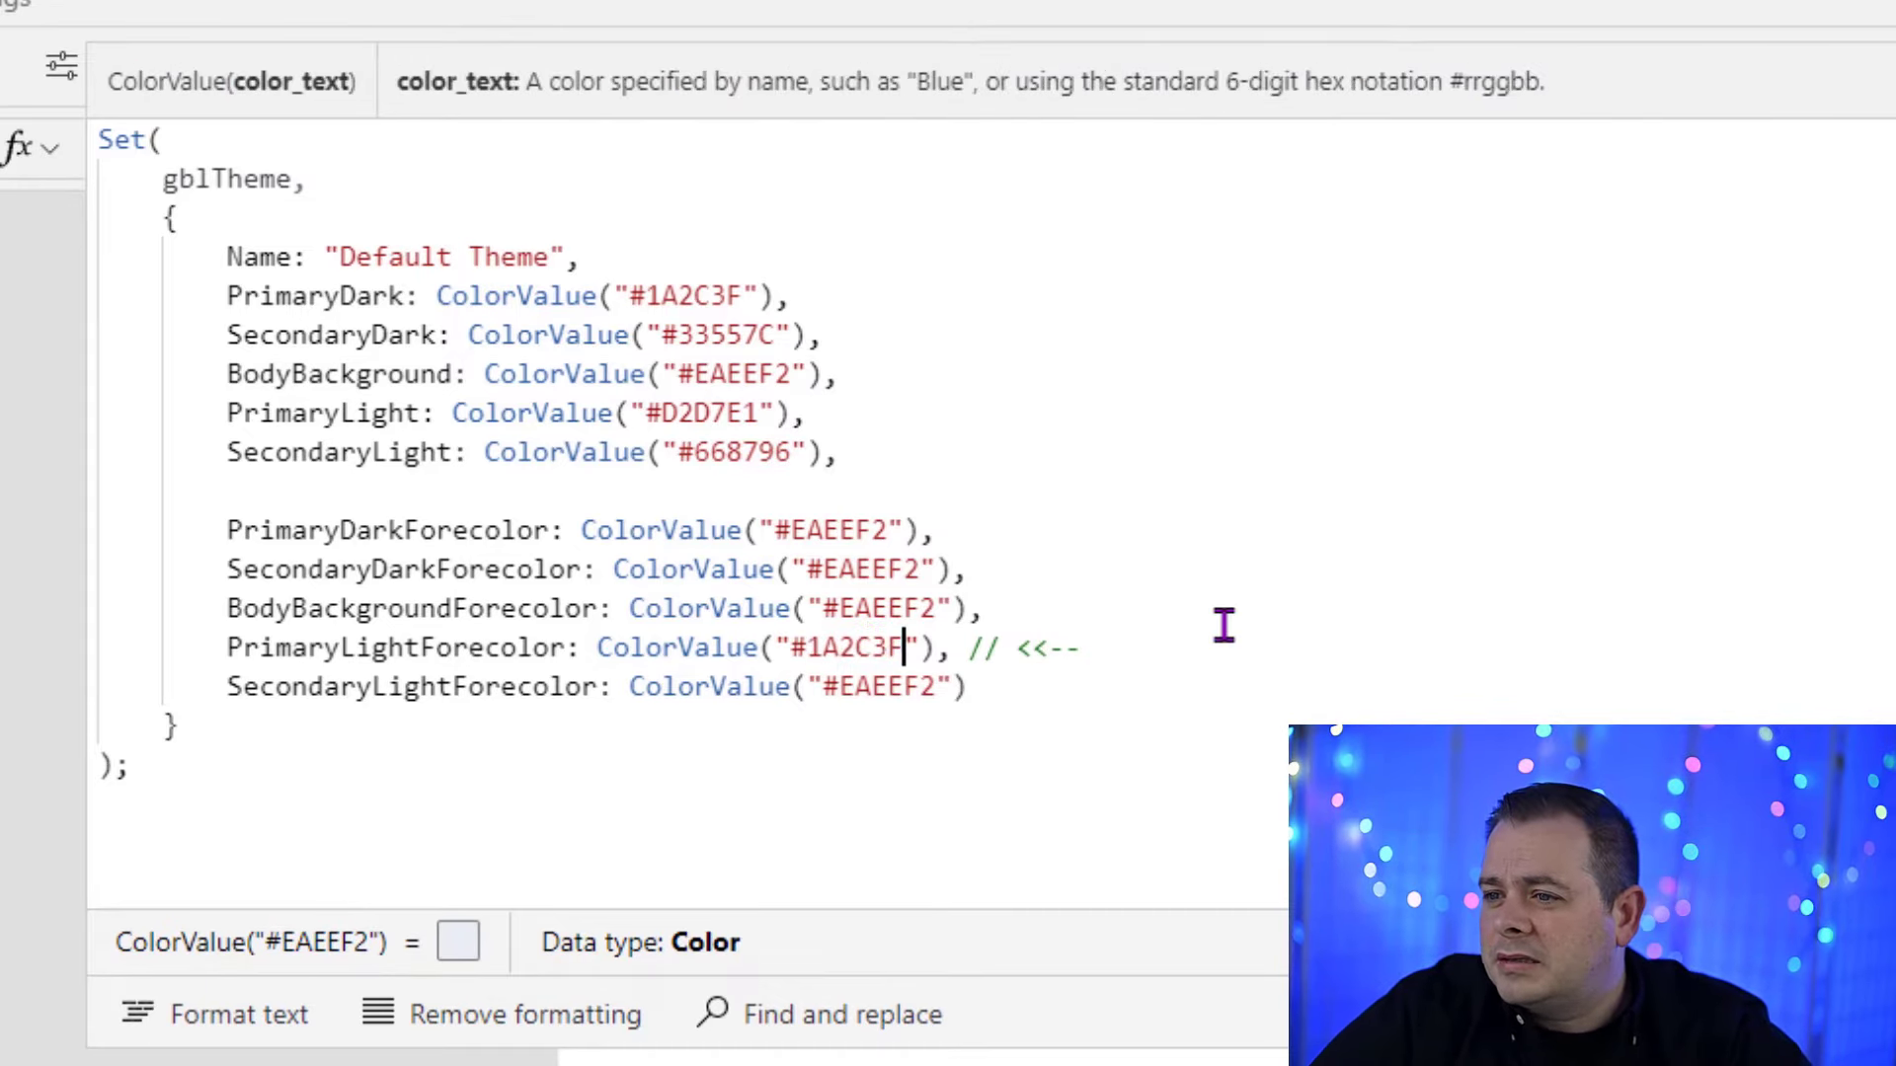
click(1567, 299)
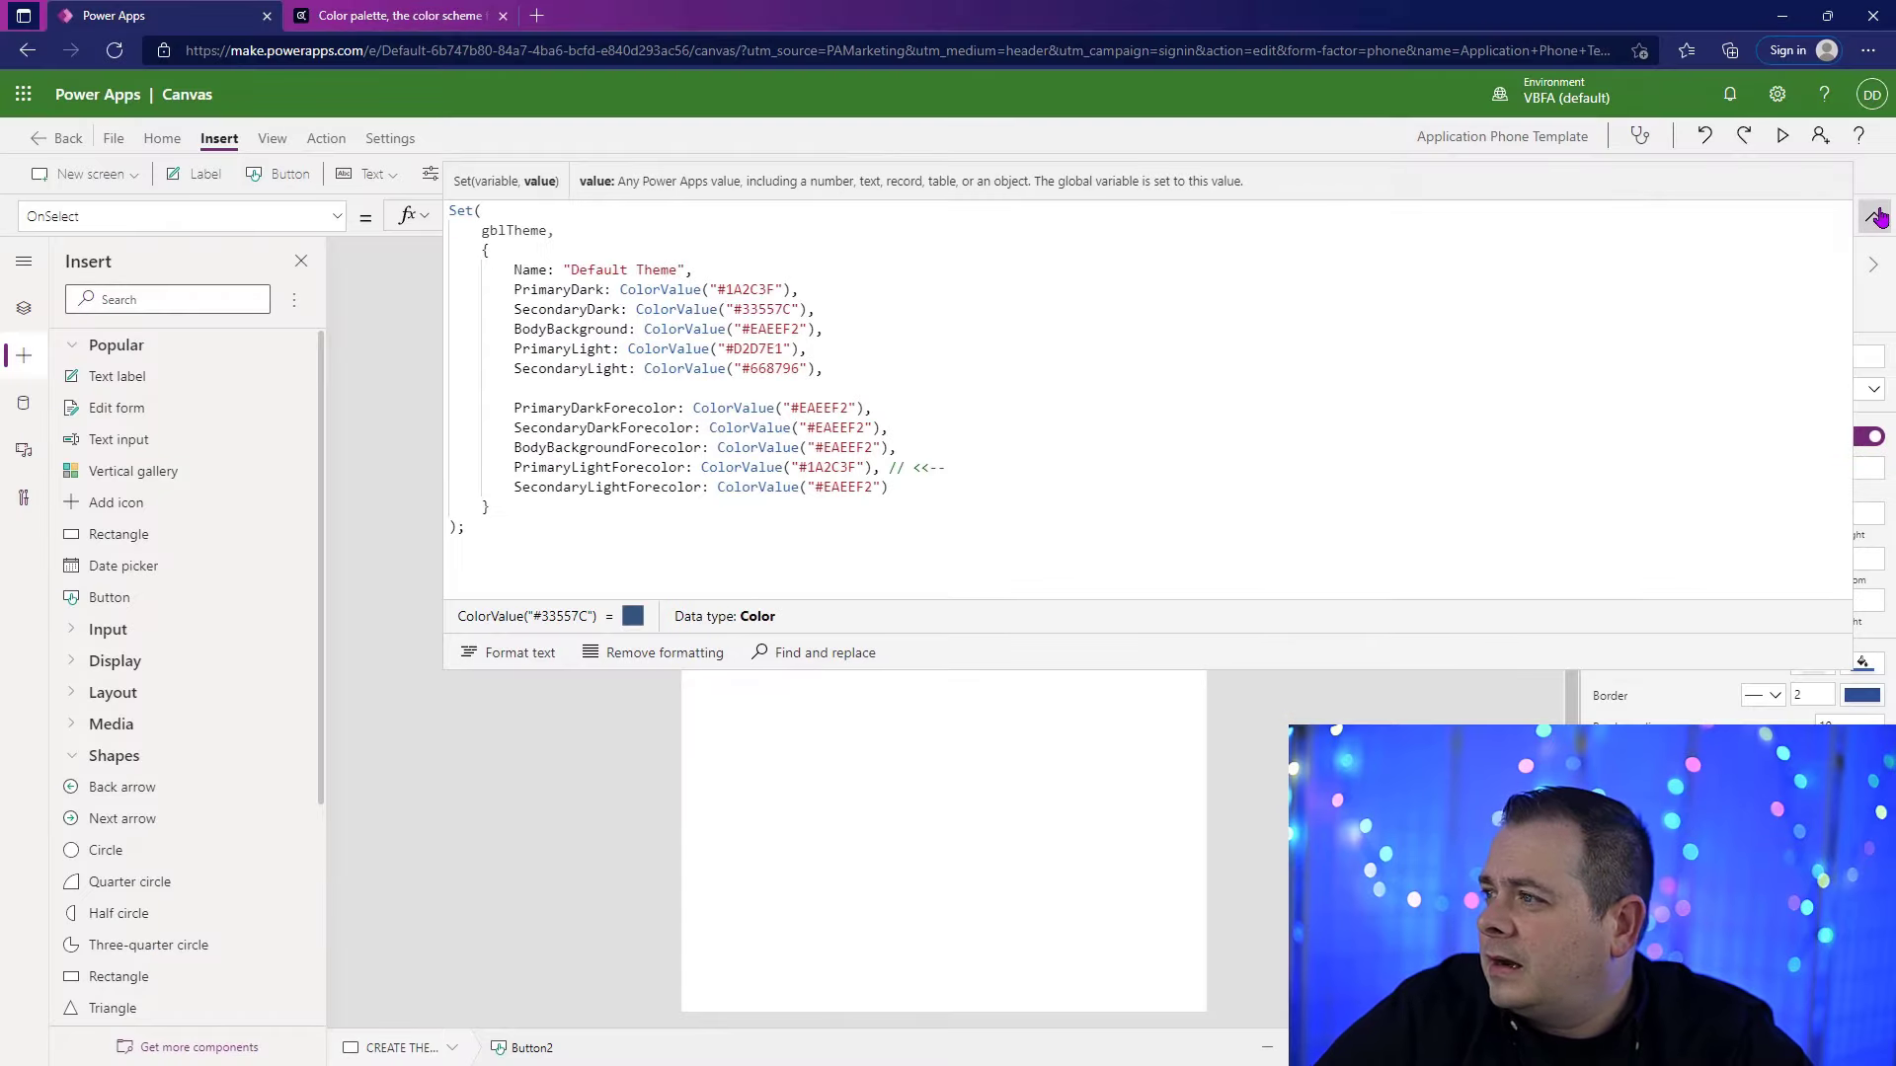
click(1875, 217)
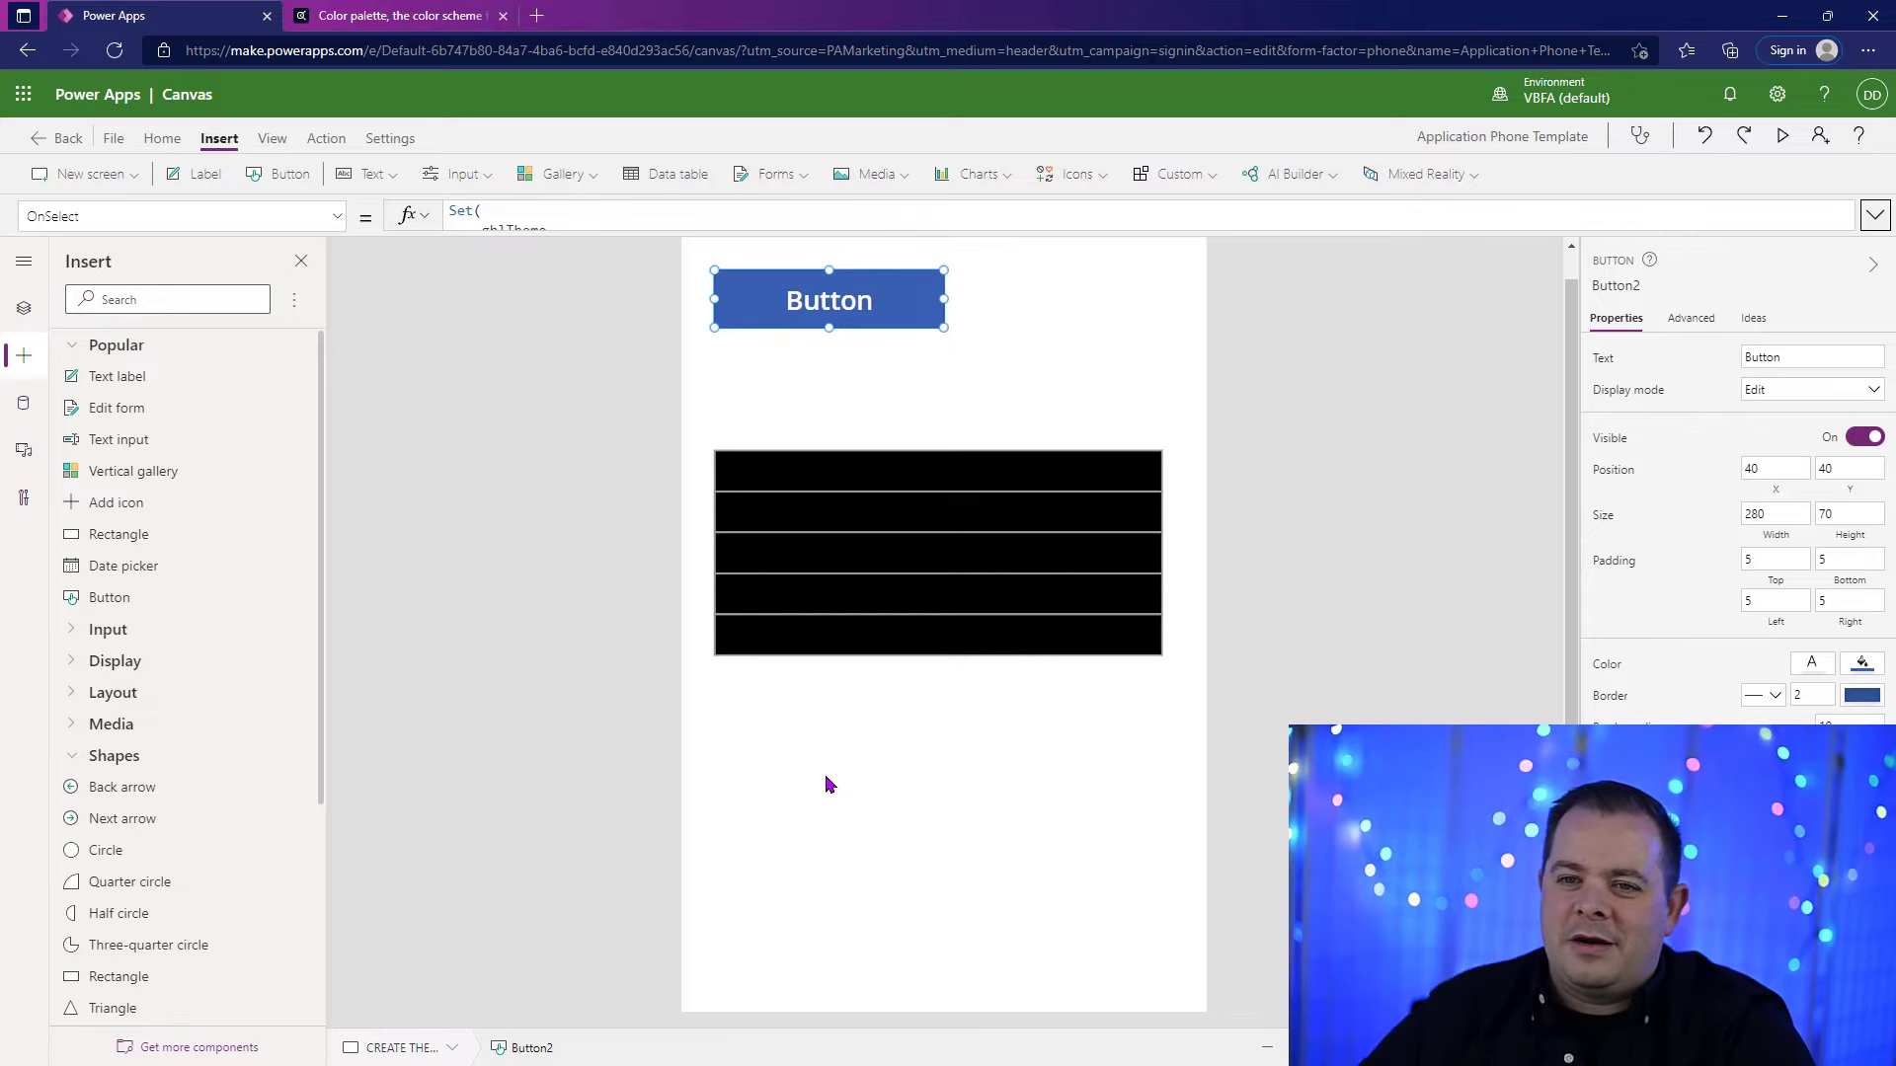
Step: Run the button's OnSelect formula on the canvas to load the theme colors into gblTheme
key(alt)
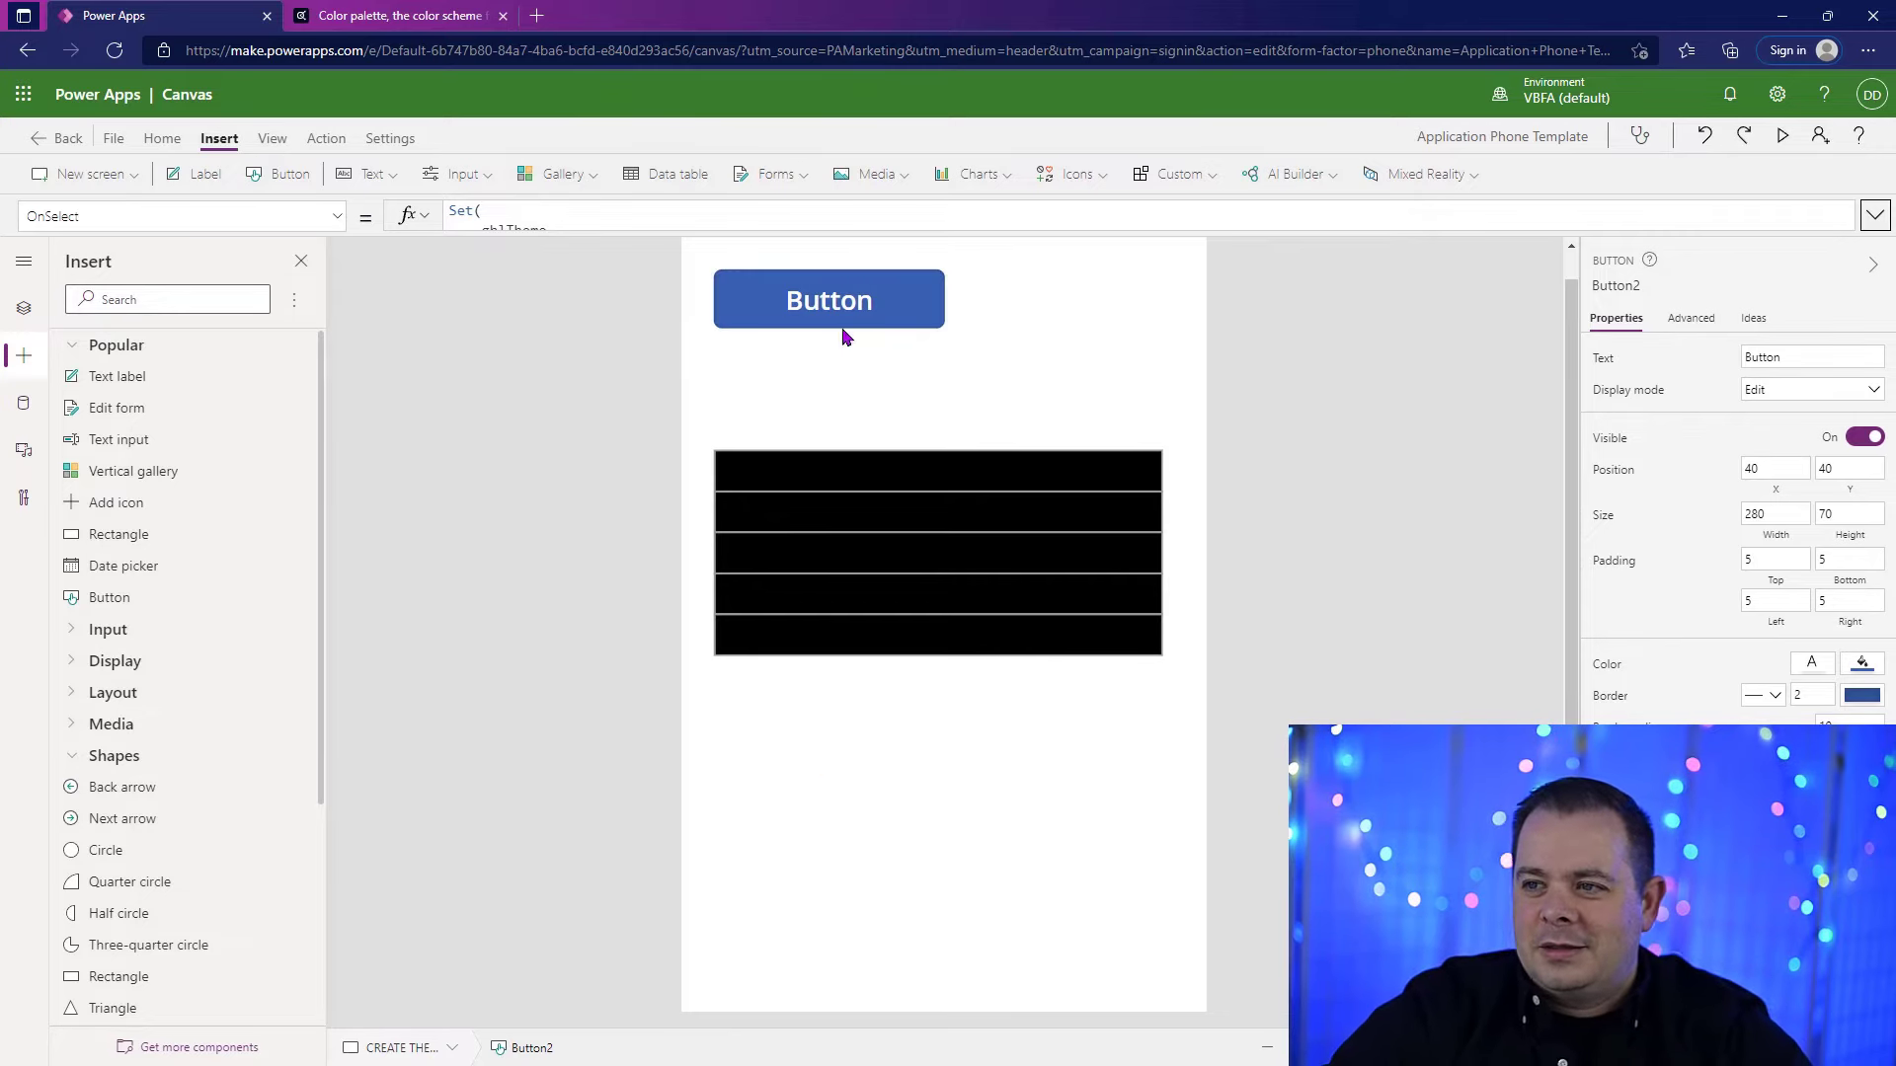
alt+click(890, 314)
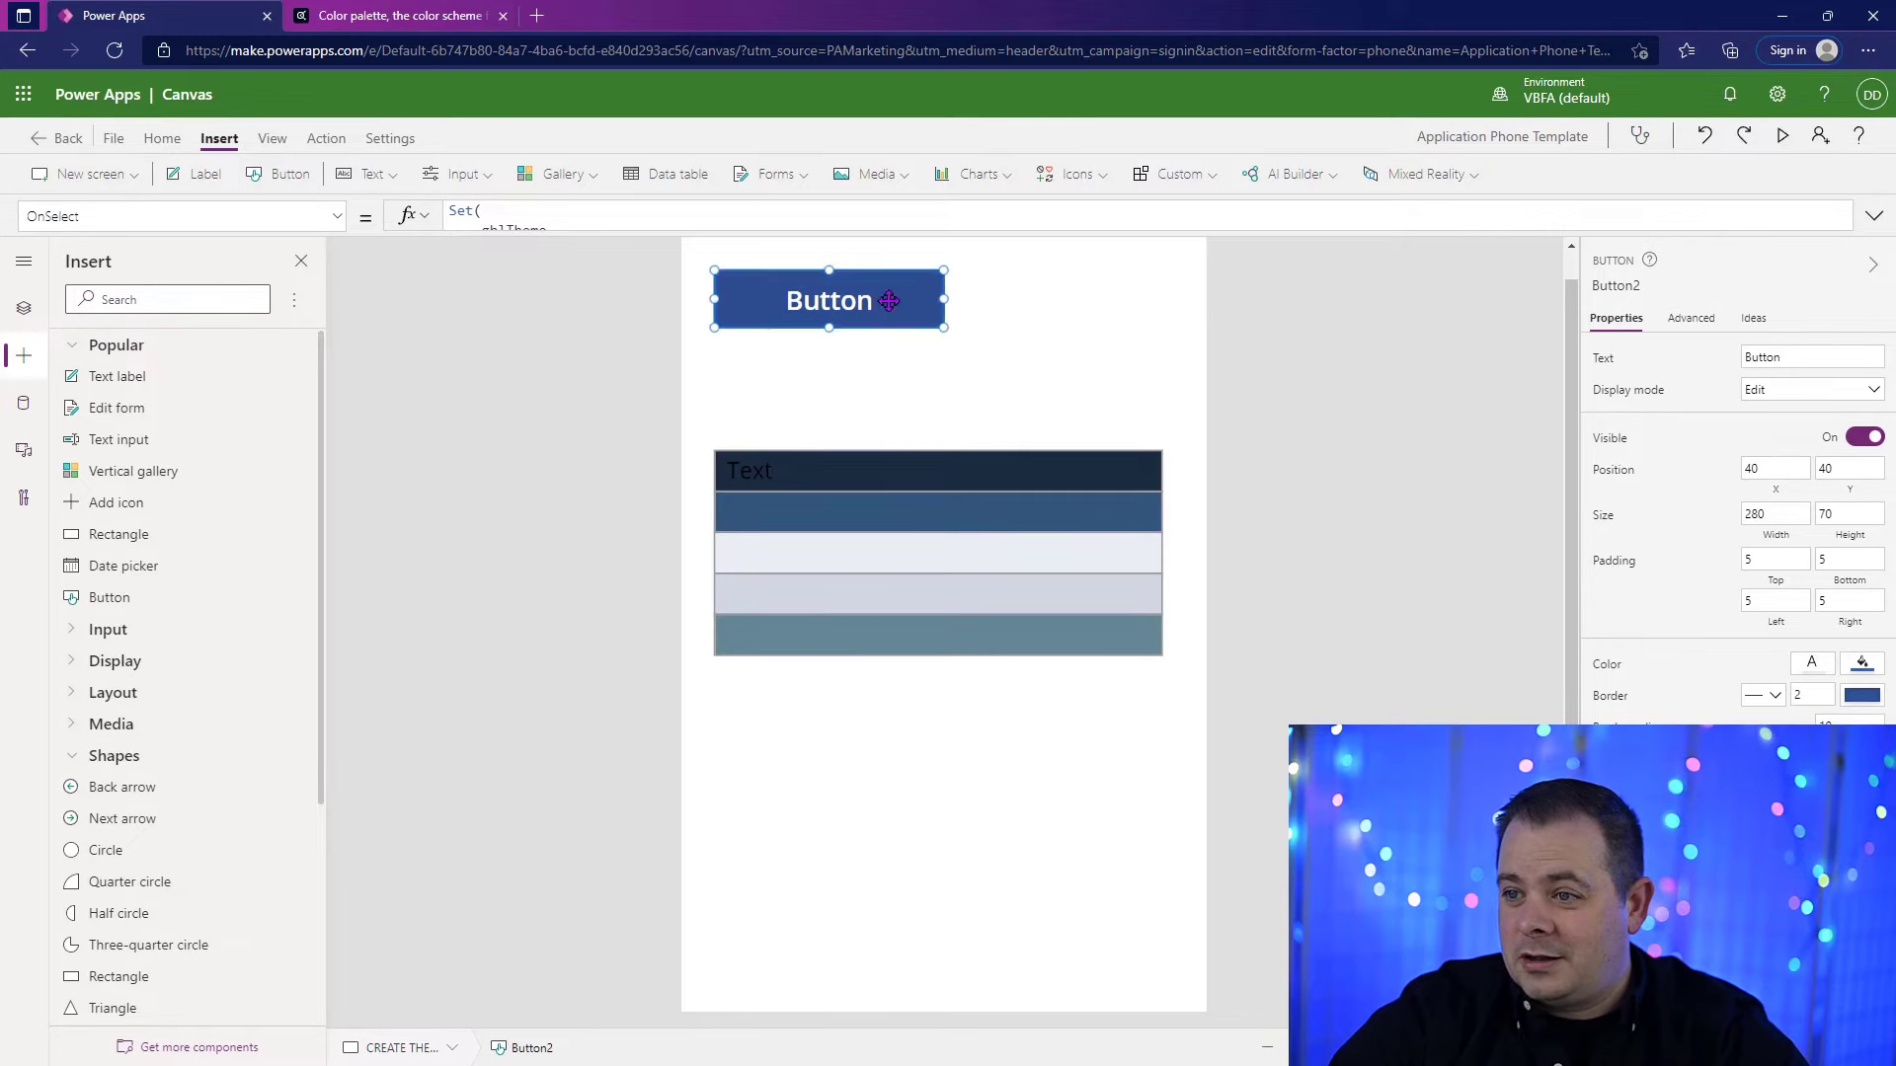
click(1358, 423)
Step: Set the Color of the label on the first rectangle to gblTheme.PrimaryDarkForecolor
click(724, 489)
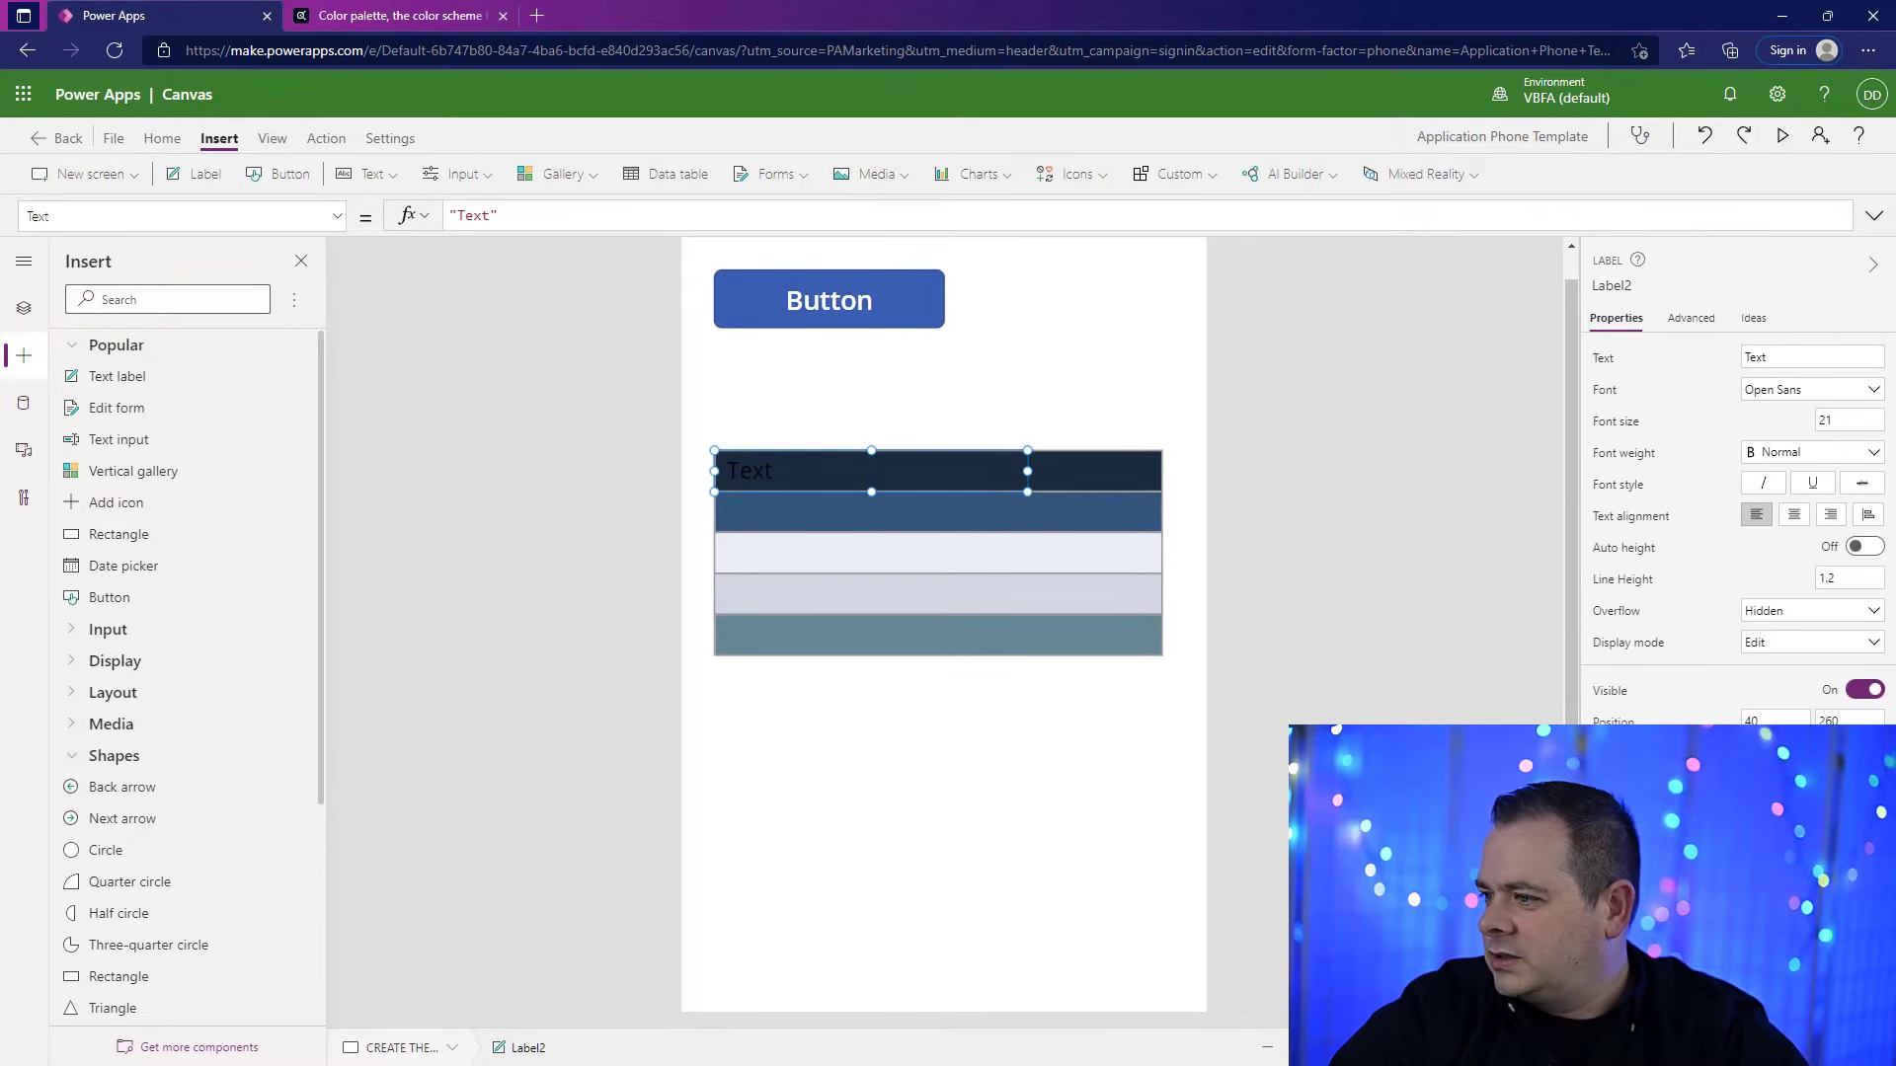
click(1609, 928)
drag(613, 219, 393, 221)
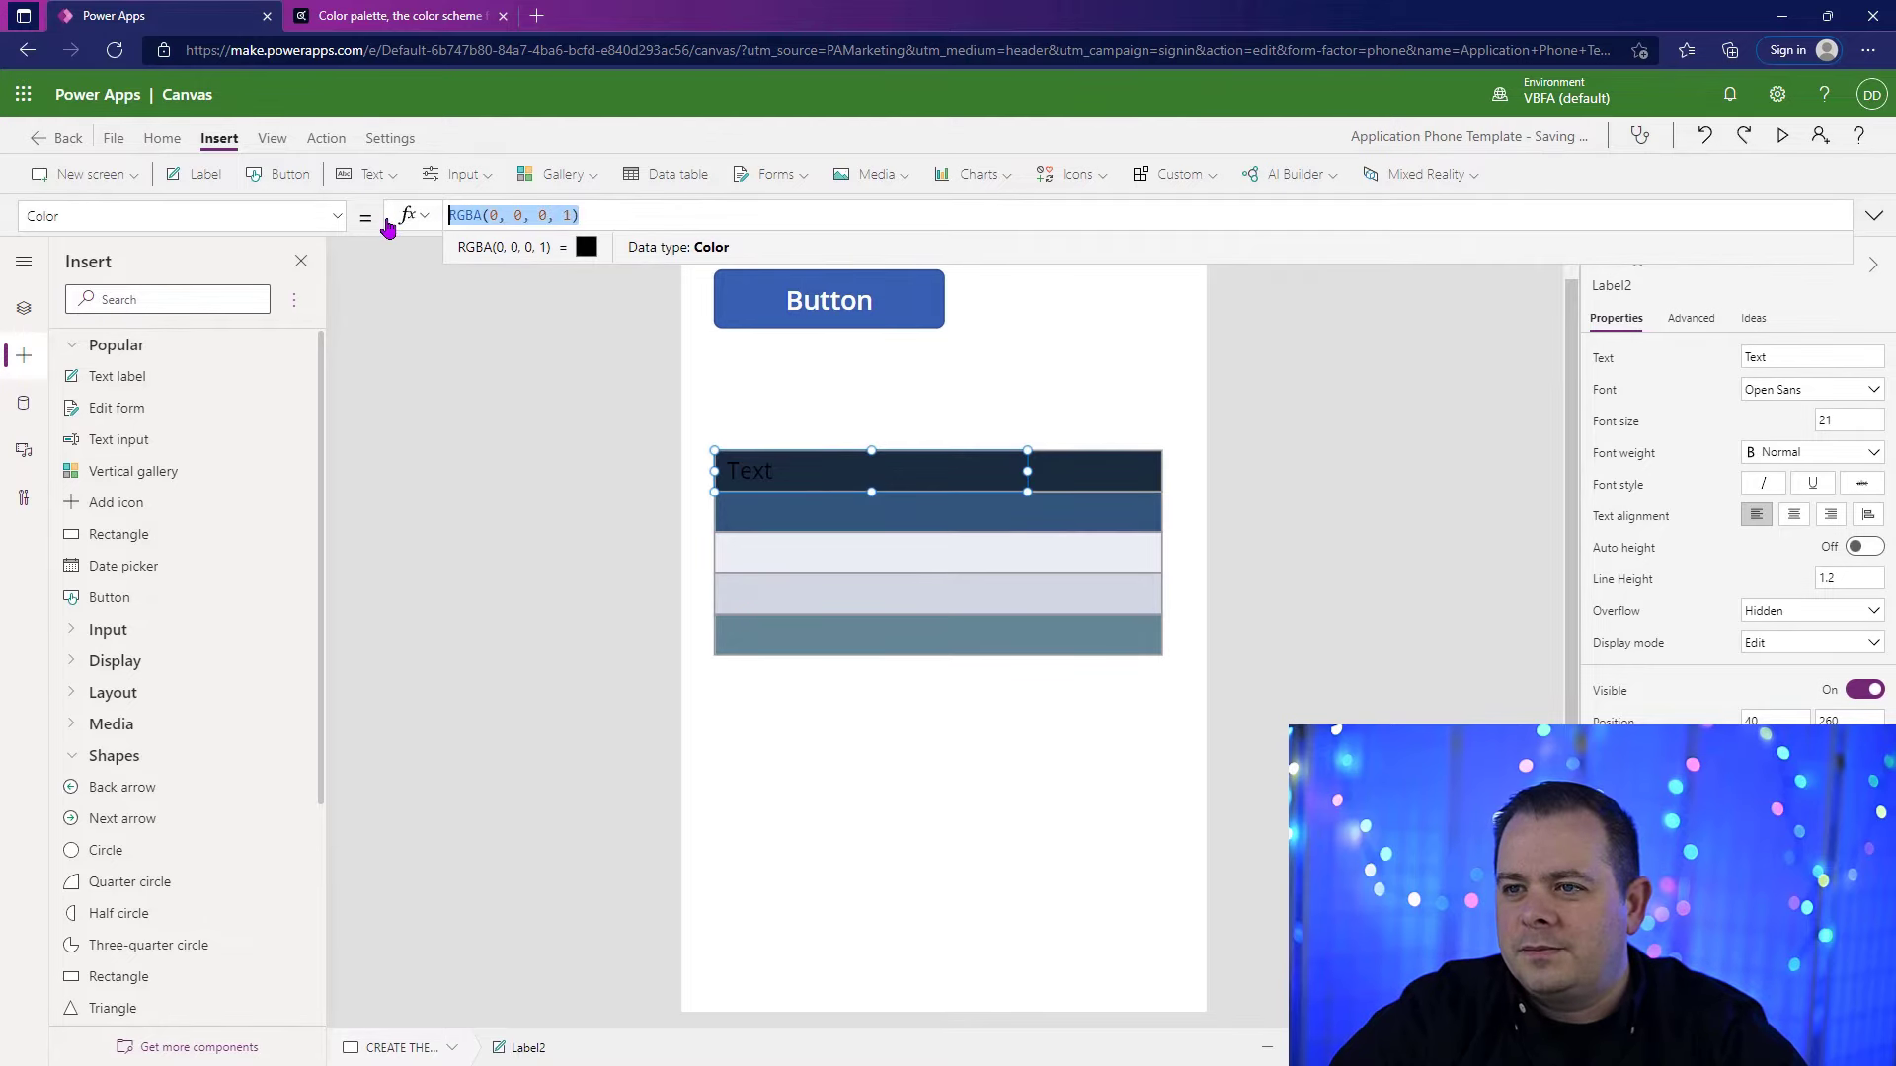
text(gbl)
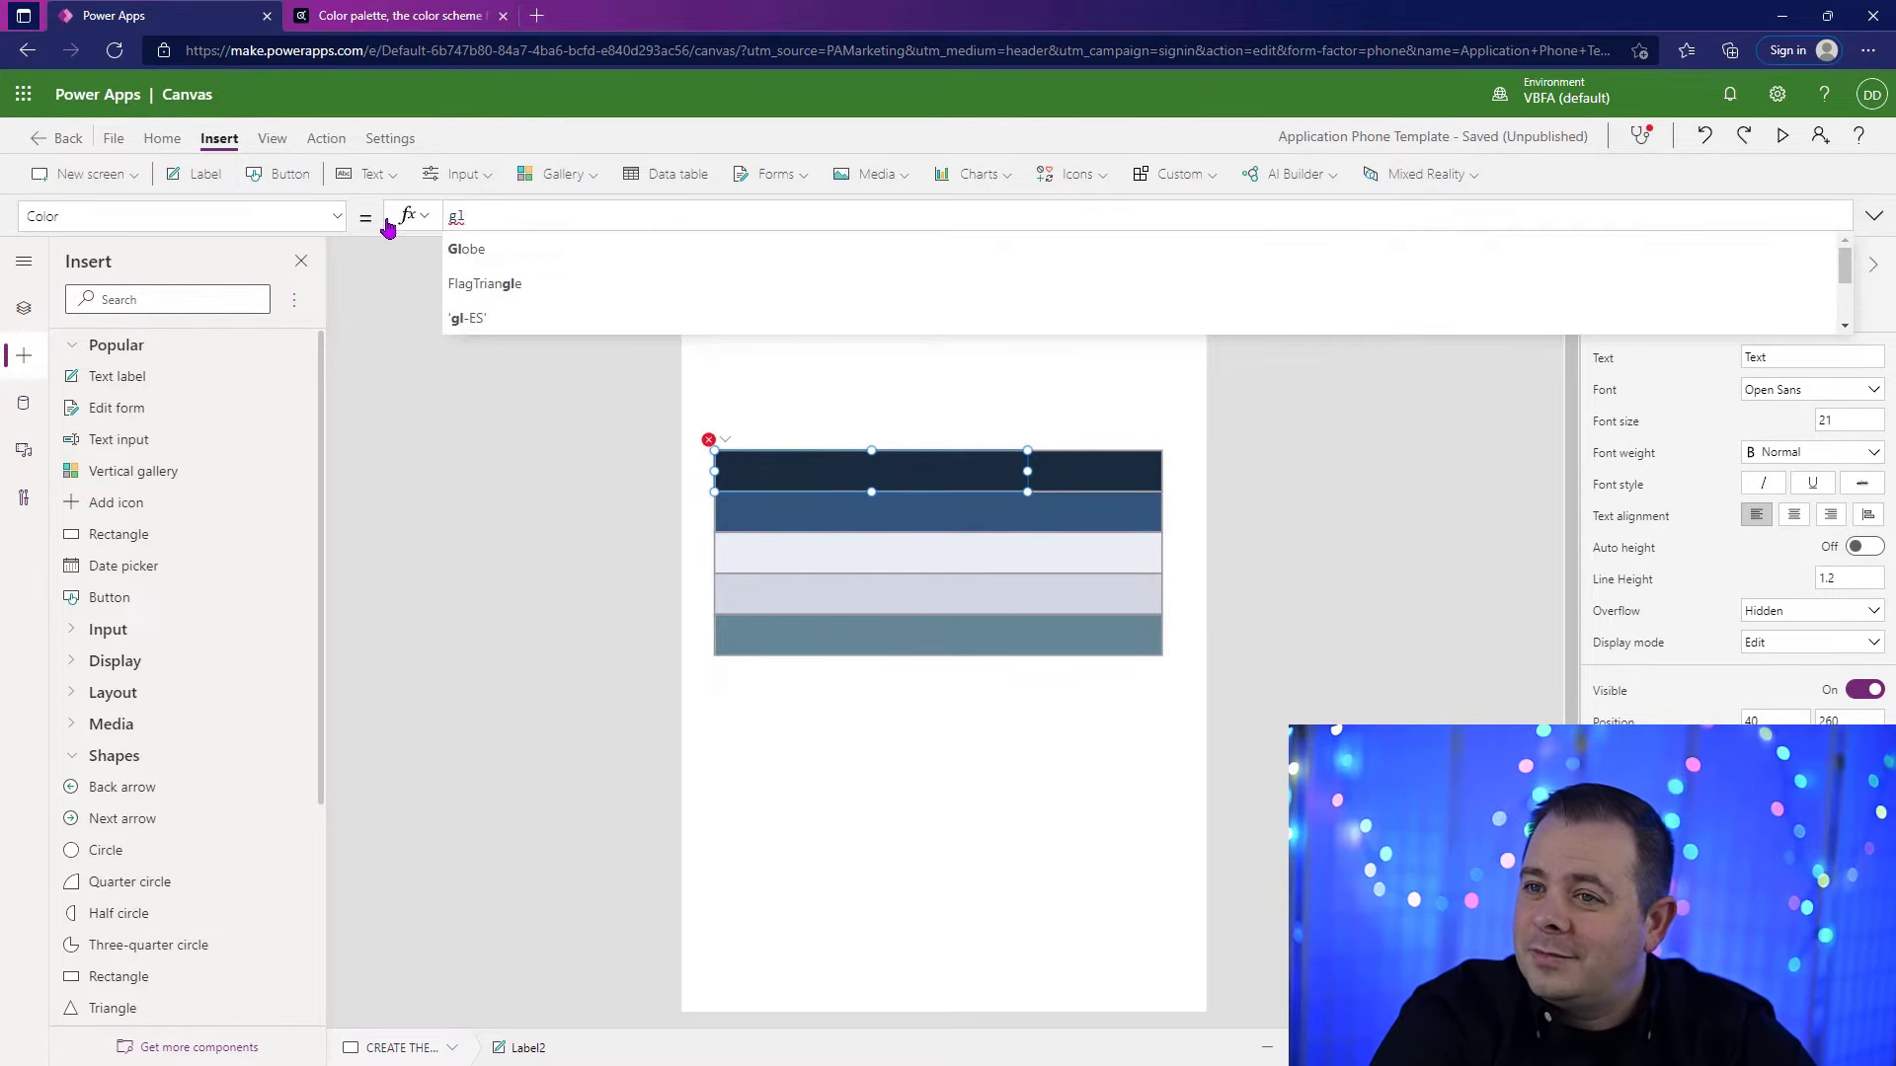
text(T)
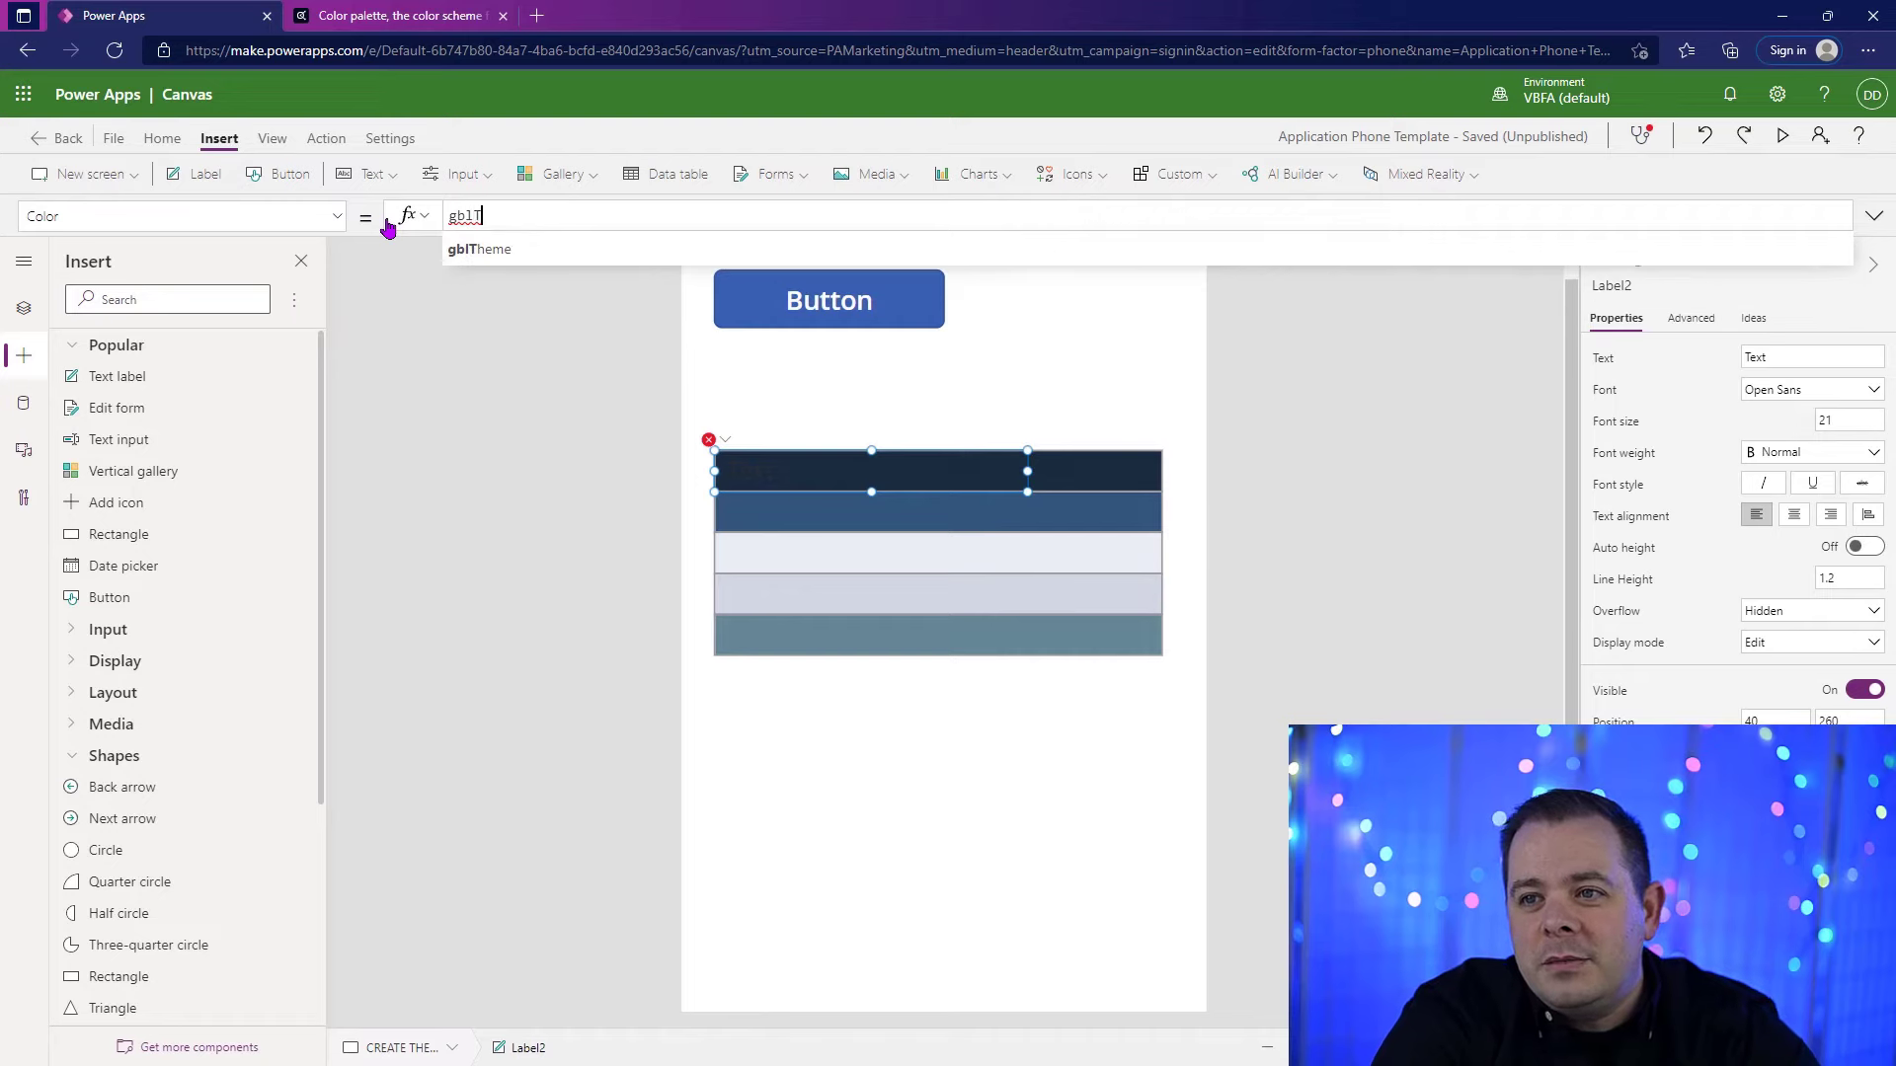
key(Tab)
text(.primary)
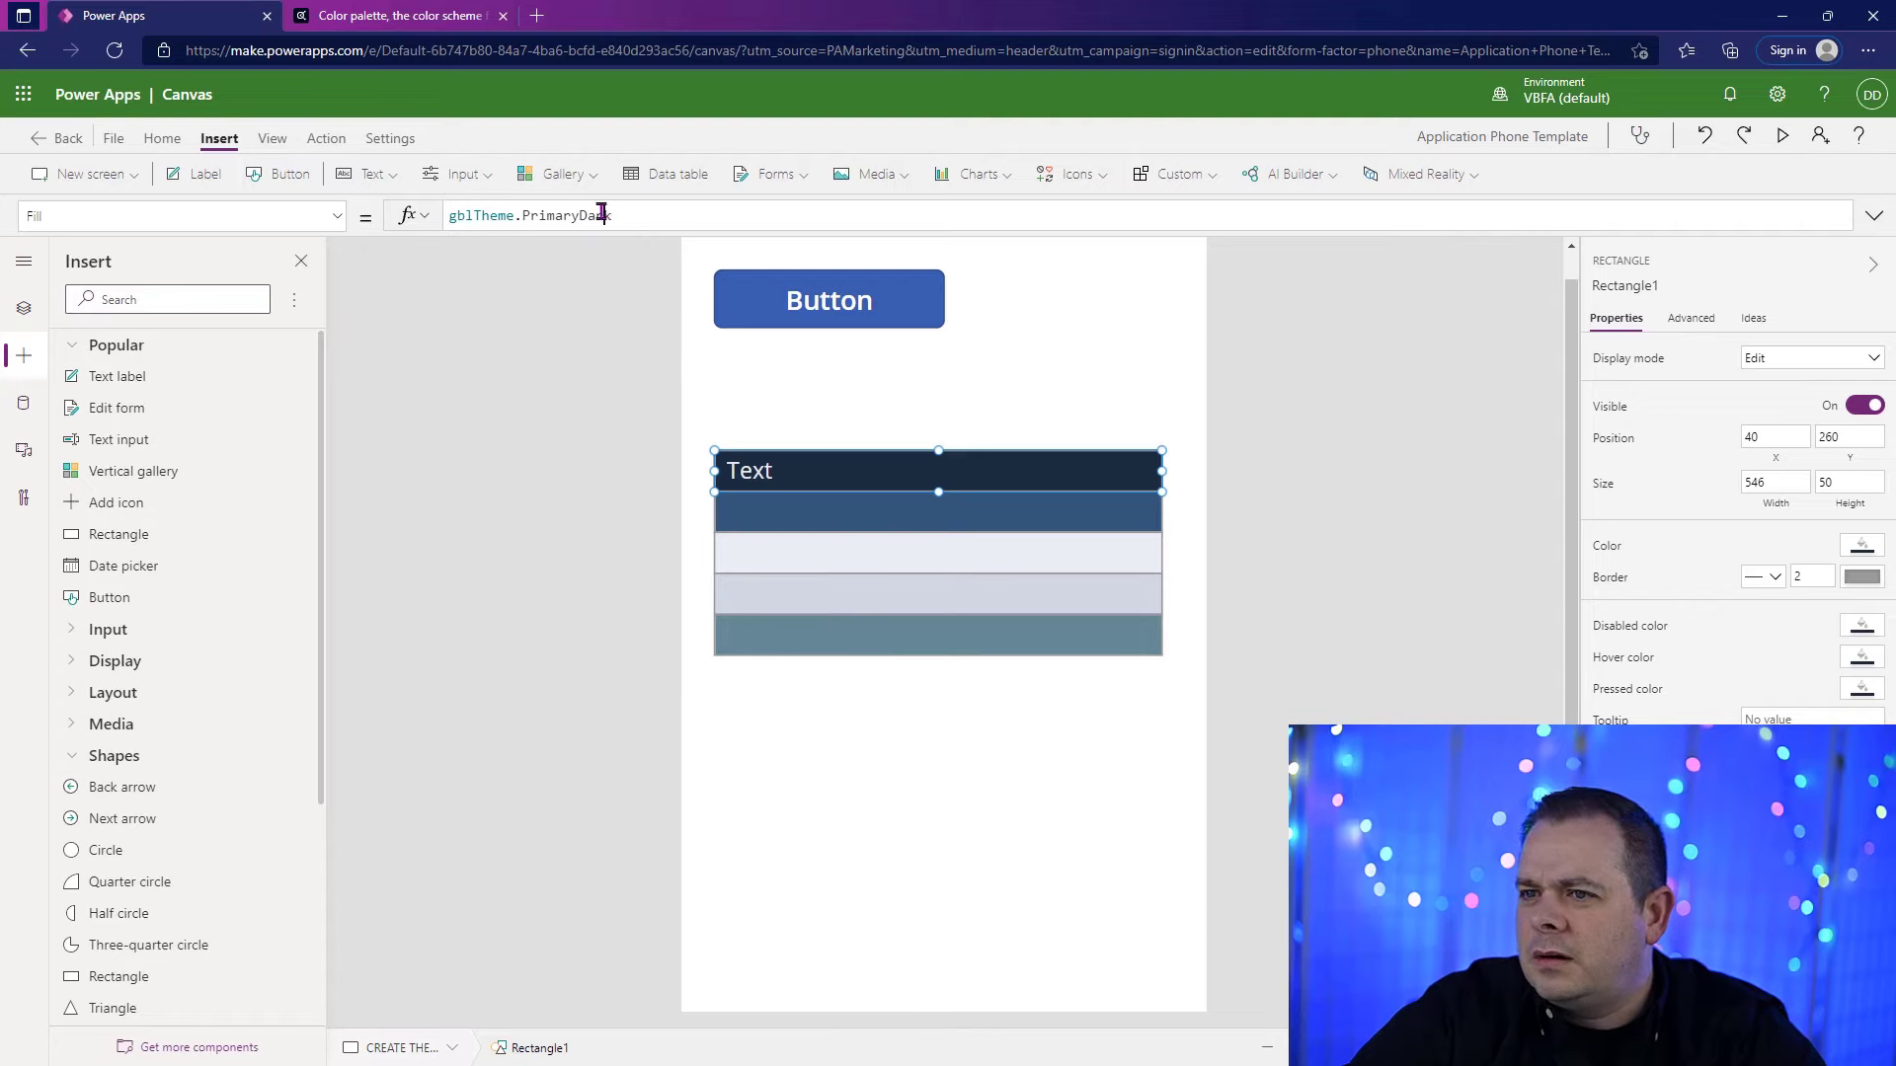
Step: Copy the name PrimaryDark from the first rectangle's Fill formula and use it as the text of the label on it
double_click(602, 215)
key(ctrl+c)
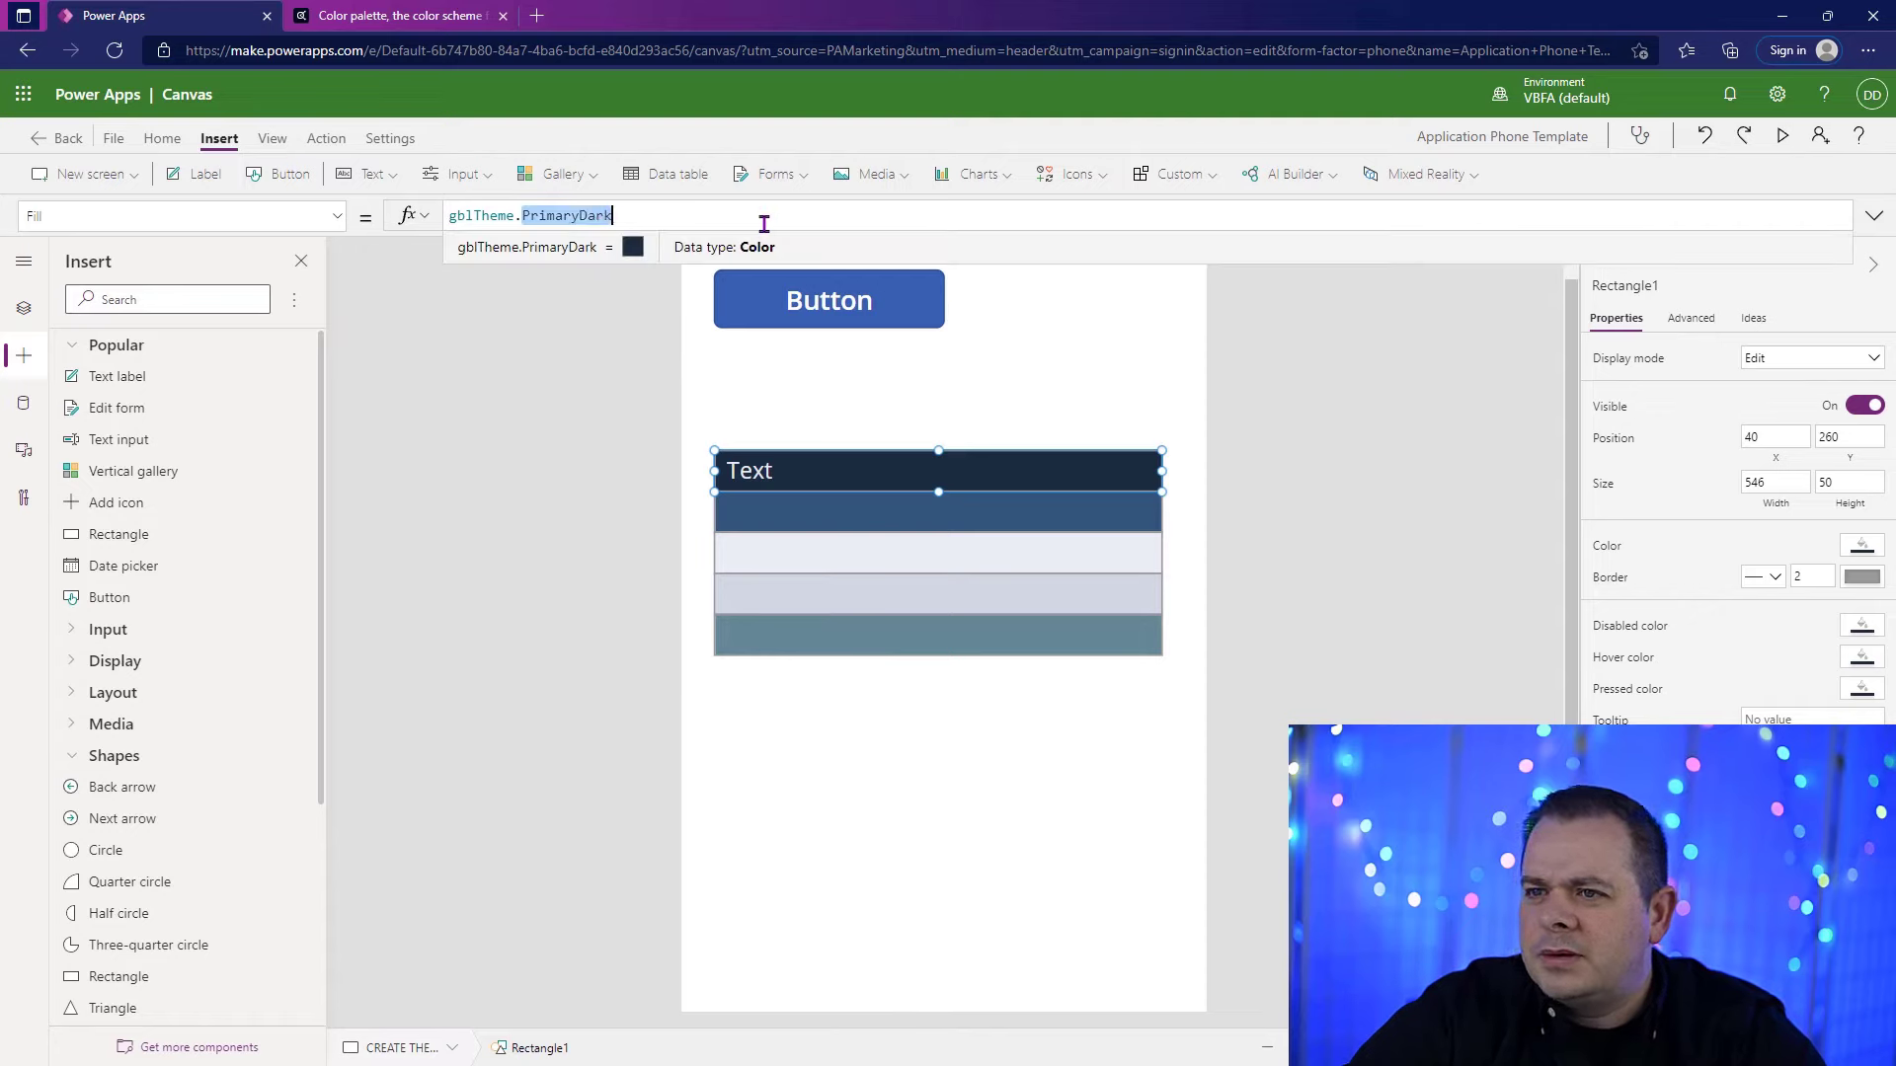
click(946, 511)
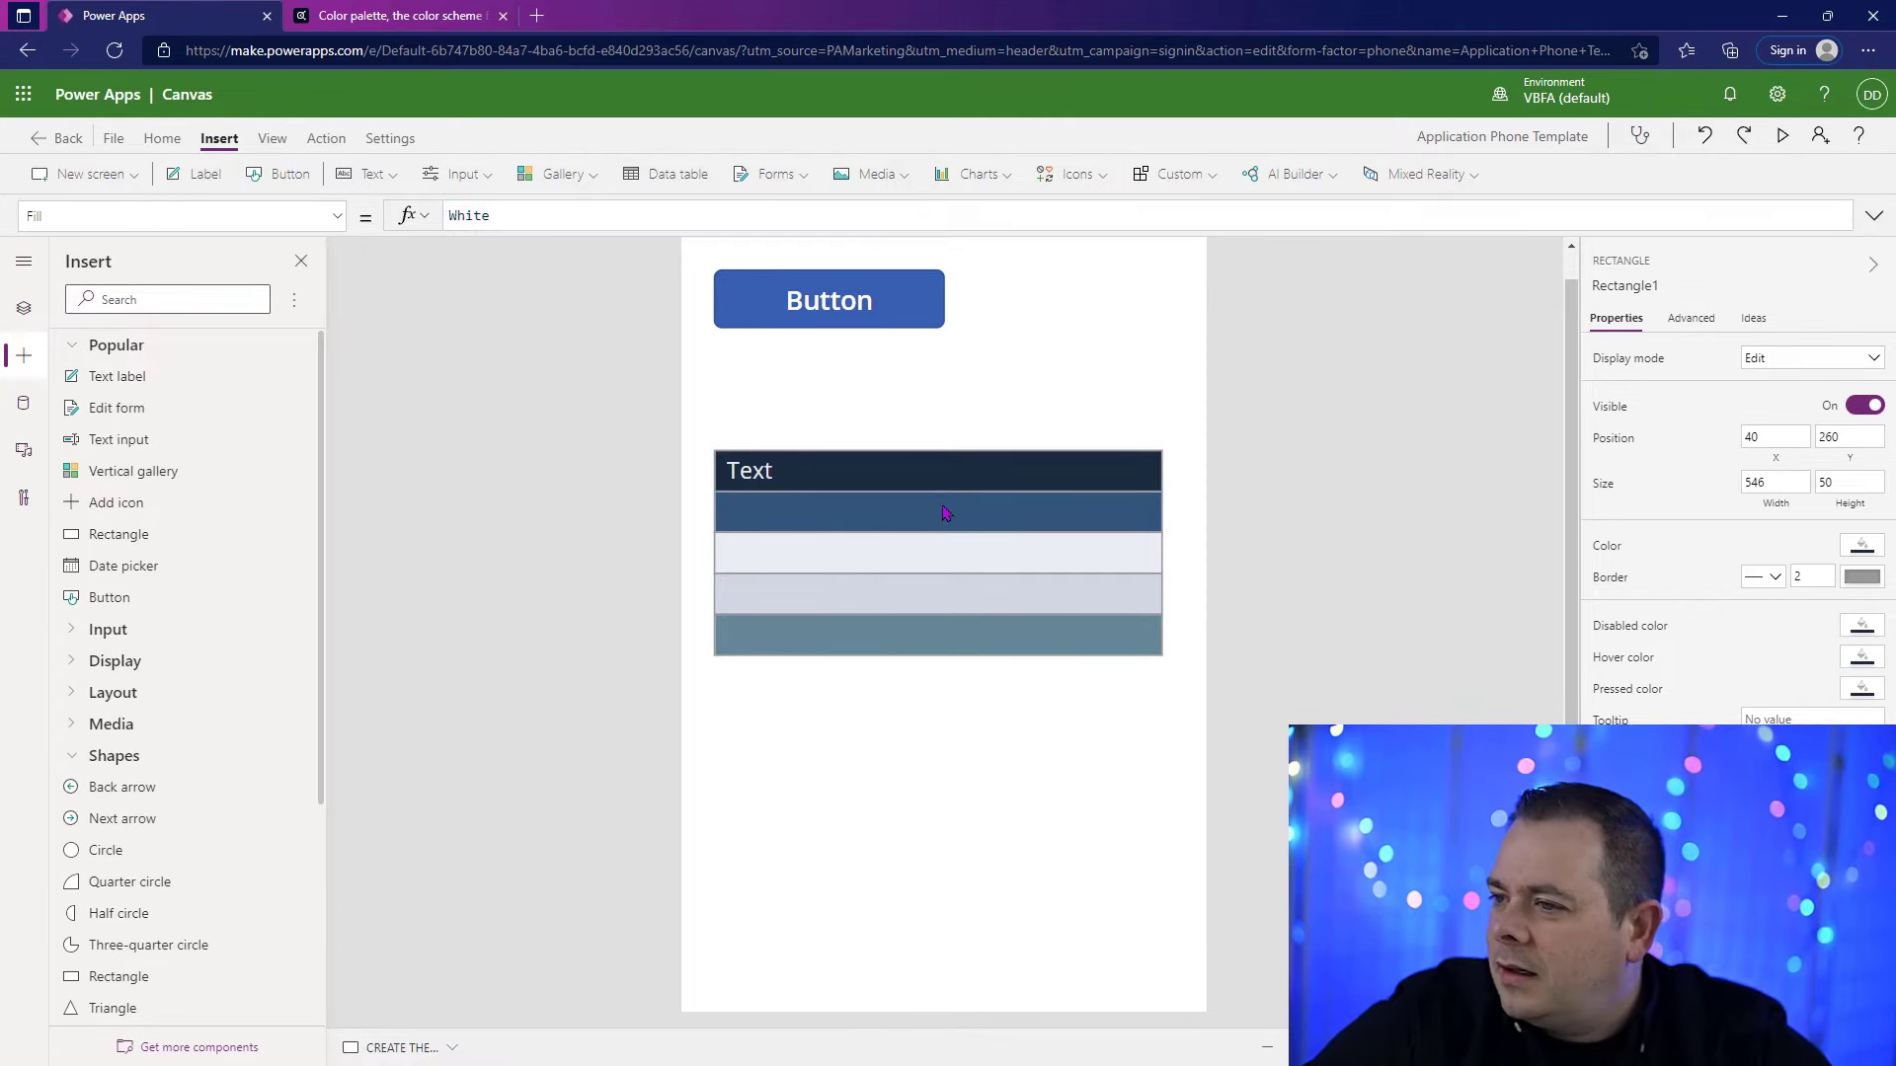
click(755, 476)
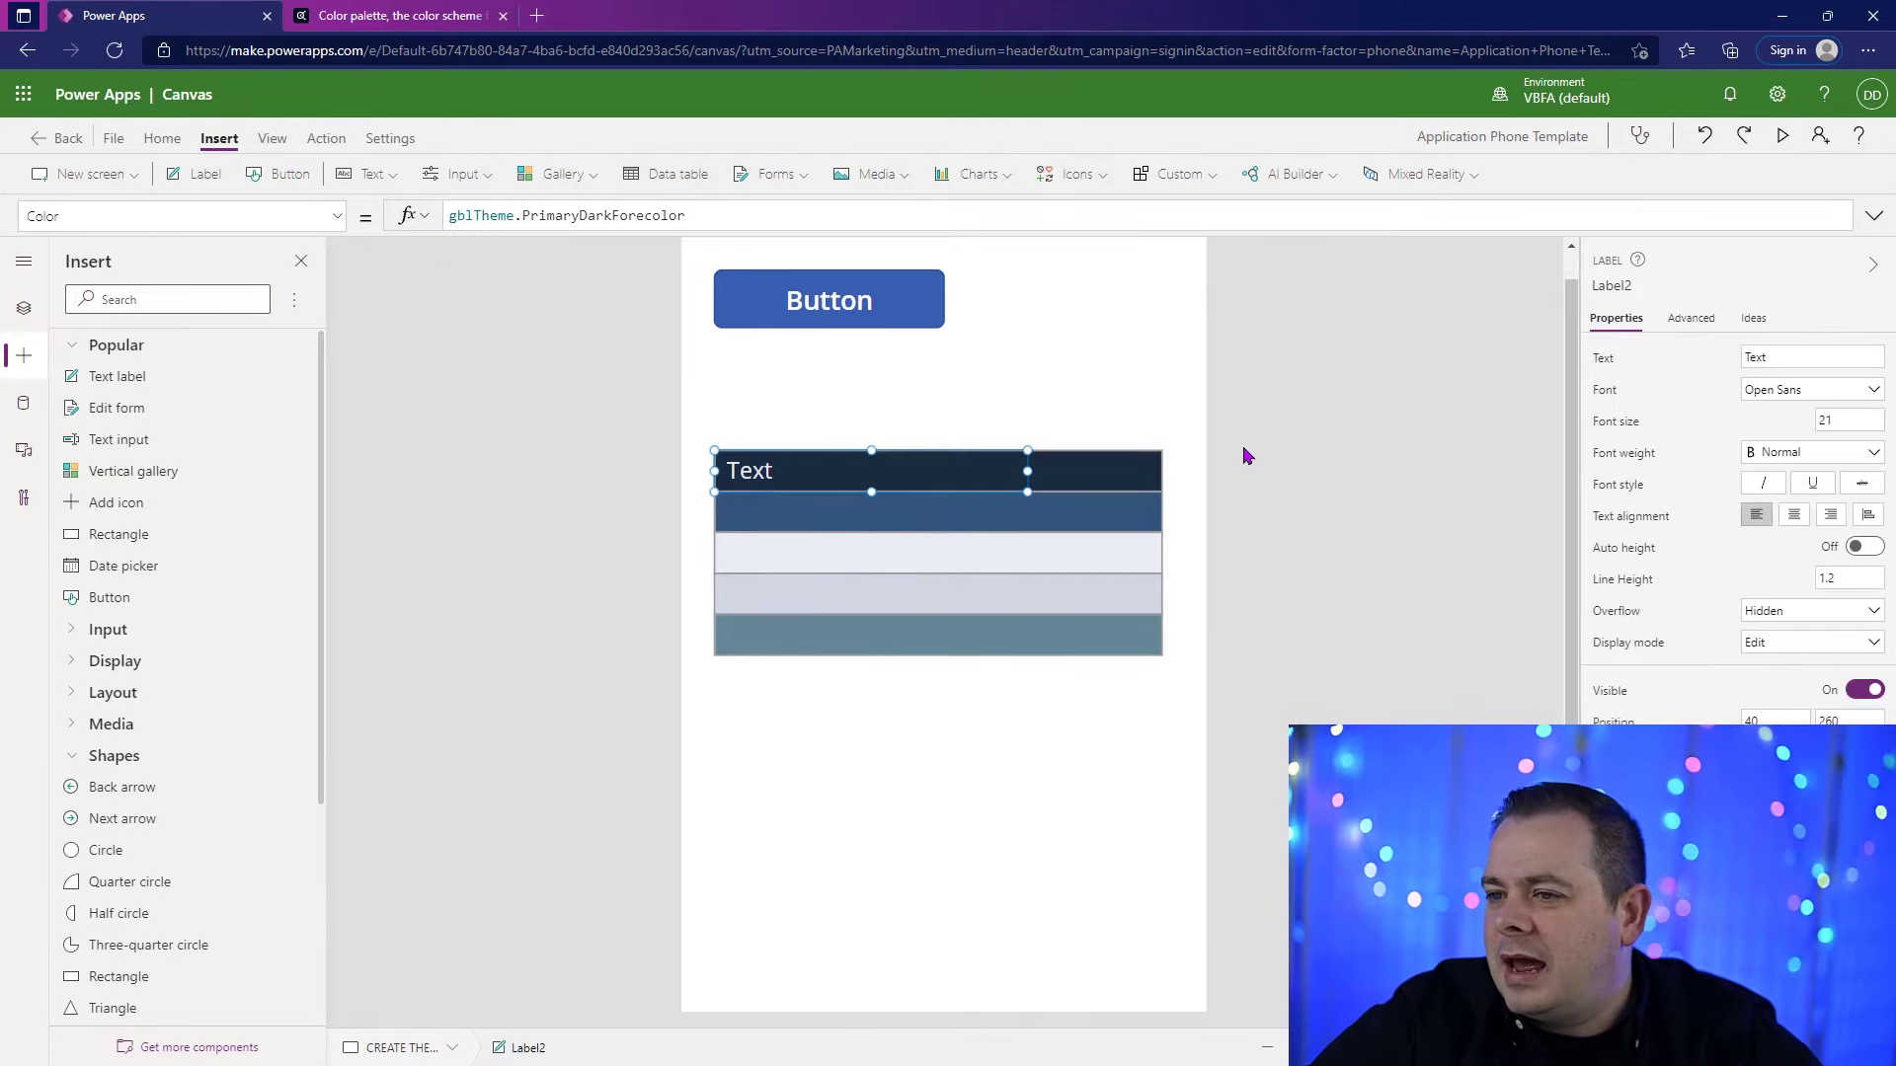
click(1820, 357)
key(ctrl+v)
click(1324, 482)
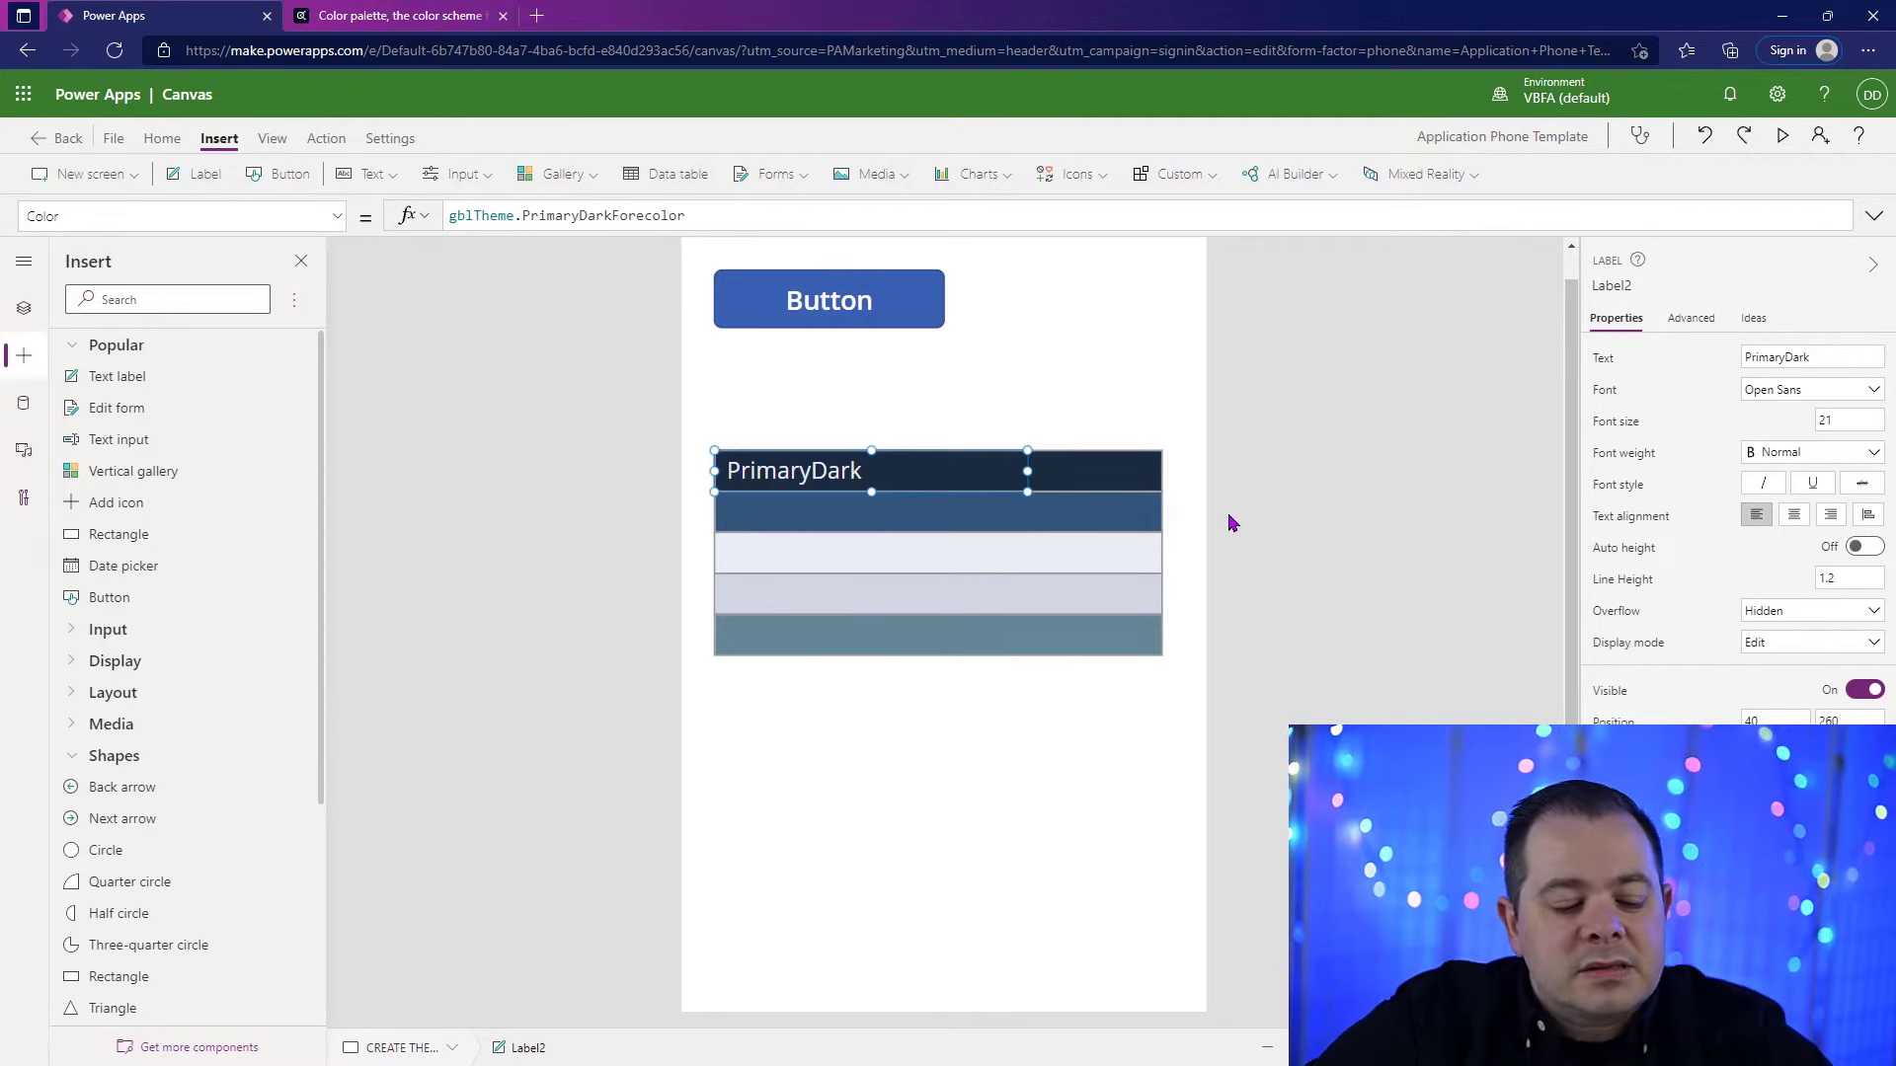
Step: Duplicate the PrimaryDark label onto the second rectangle, and copy both labels onto the third and fourth rectangles
key(ctrl+c)
key(ctrl+v)
drag(996, 476, 981, 497)
shift+click(978, 471)
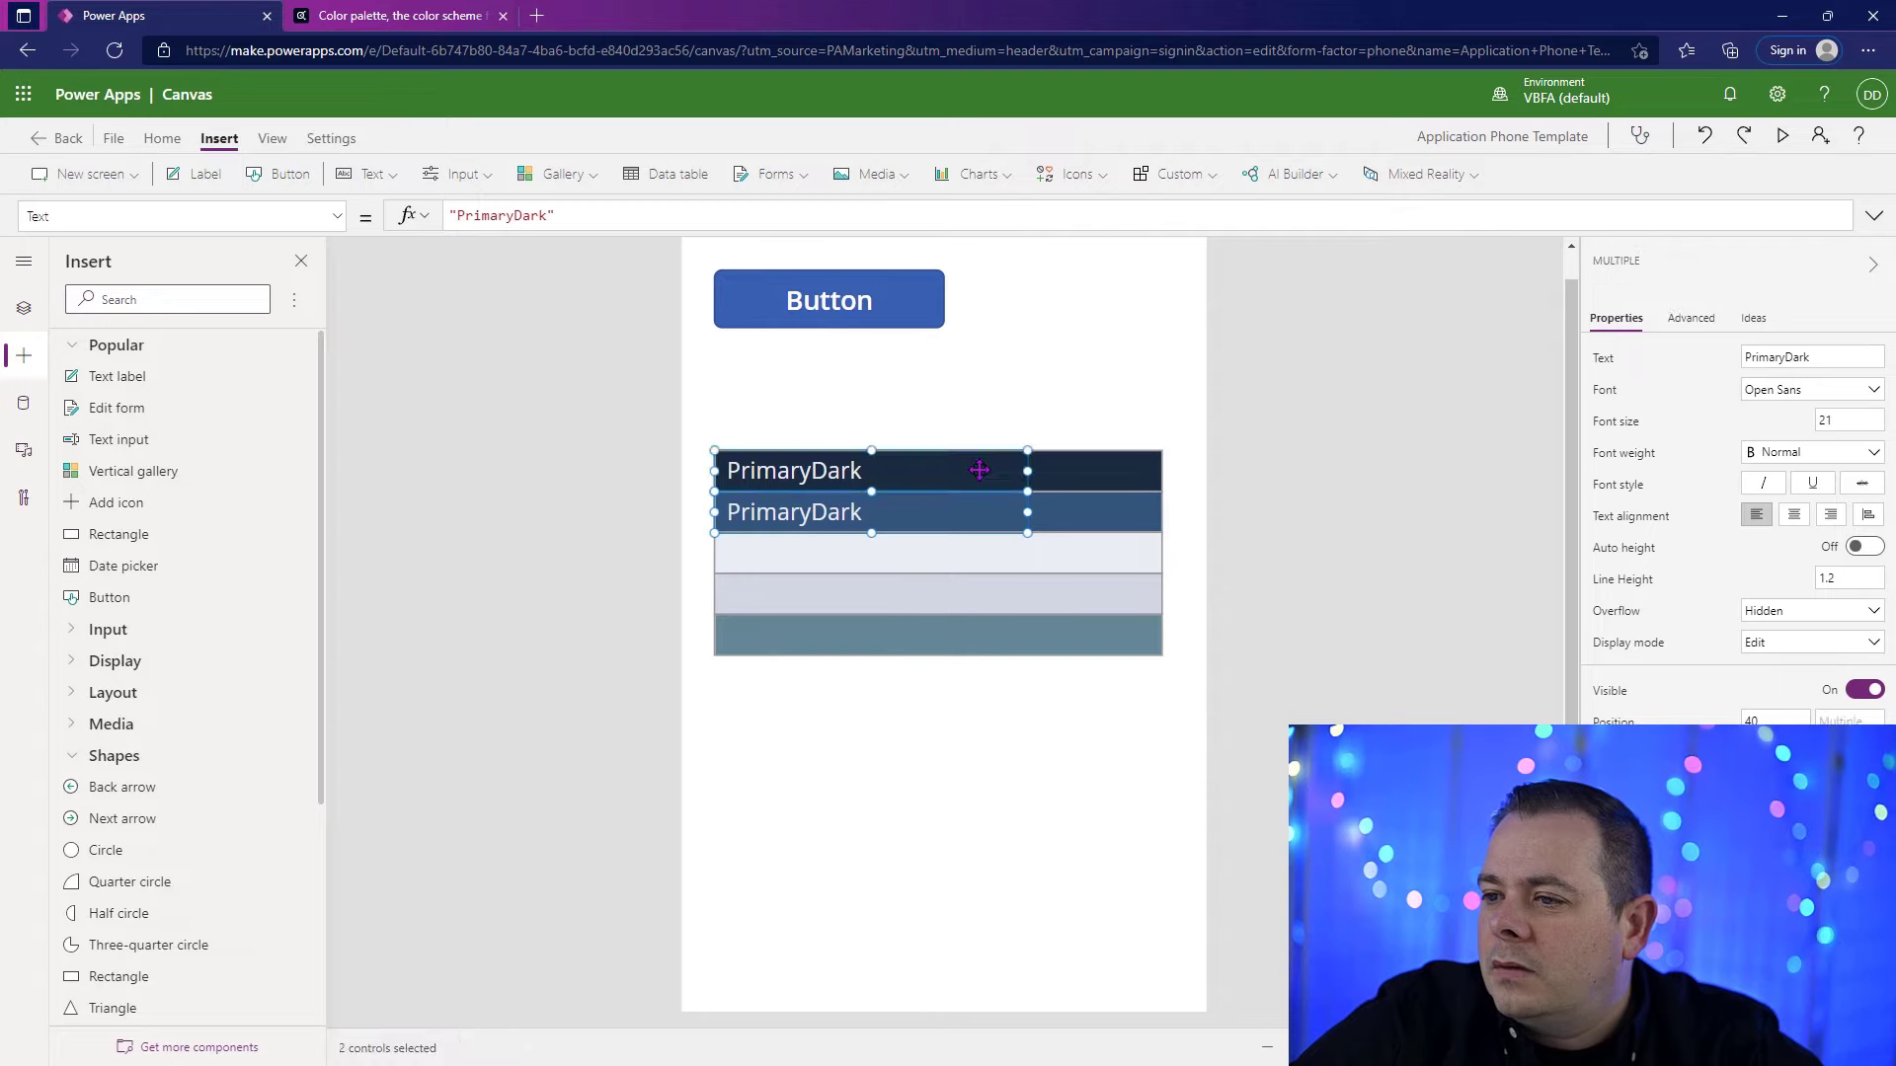
key(ctrl+c)
key(ctrl+v)
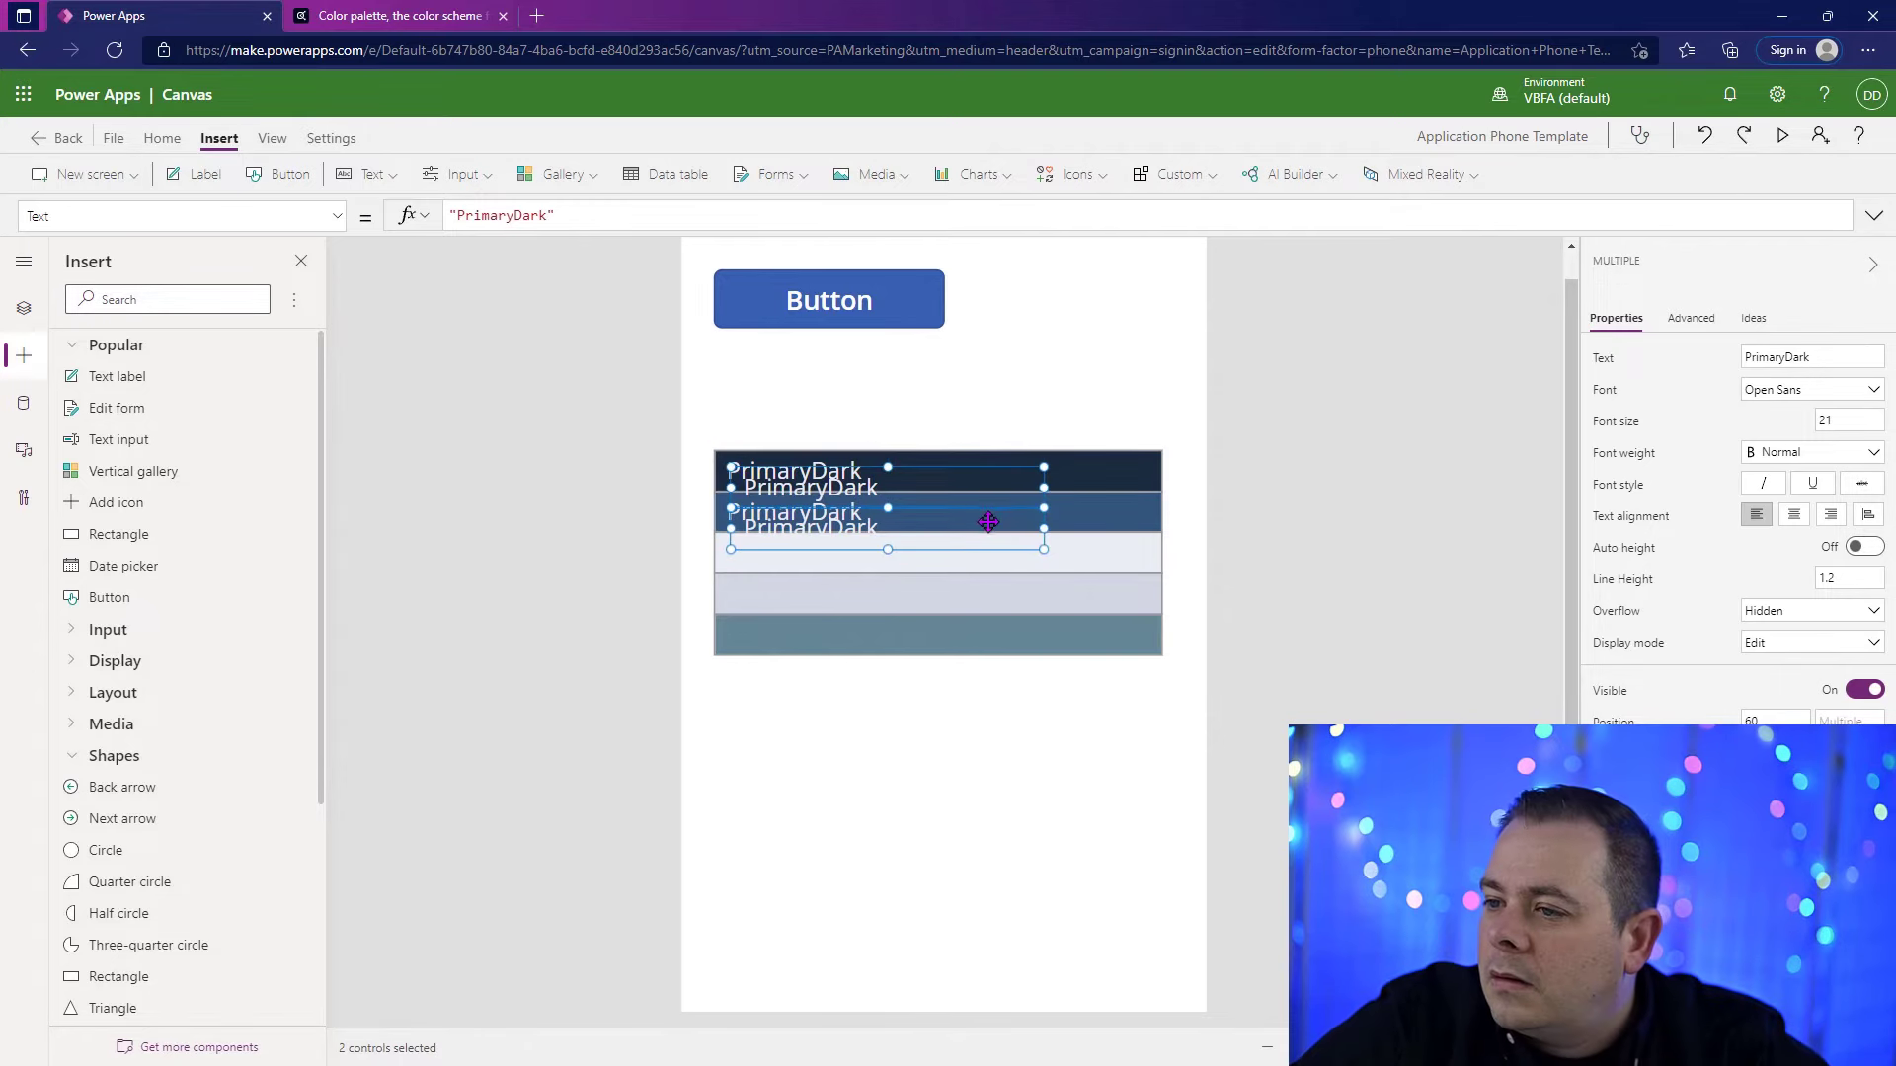
drag(986, 521, 965, 593)
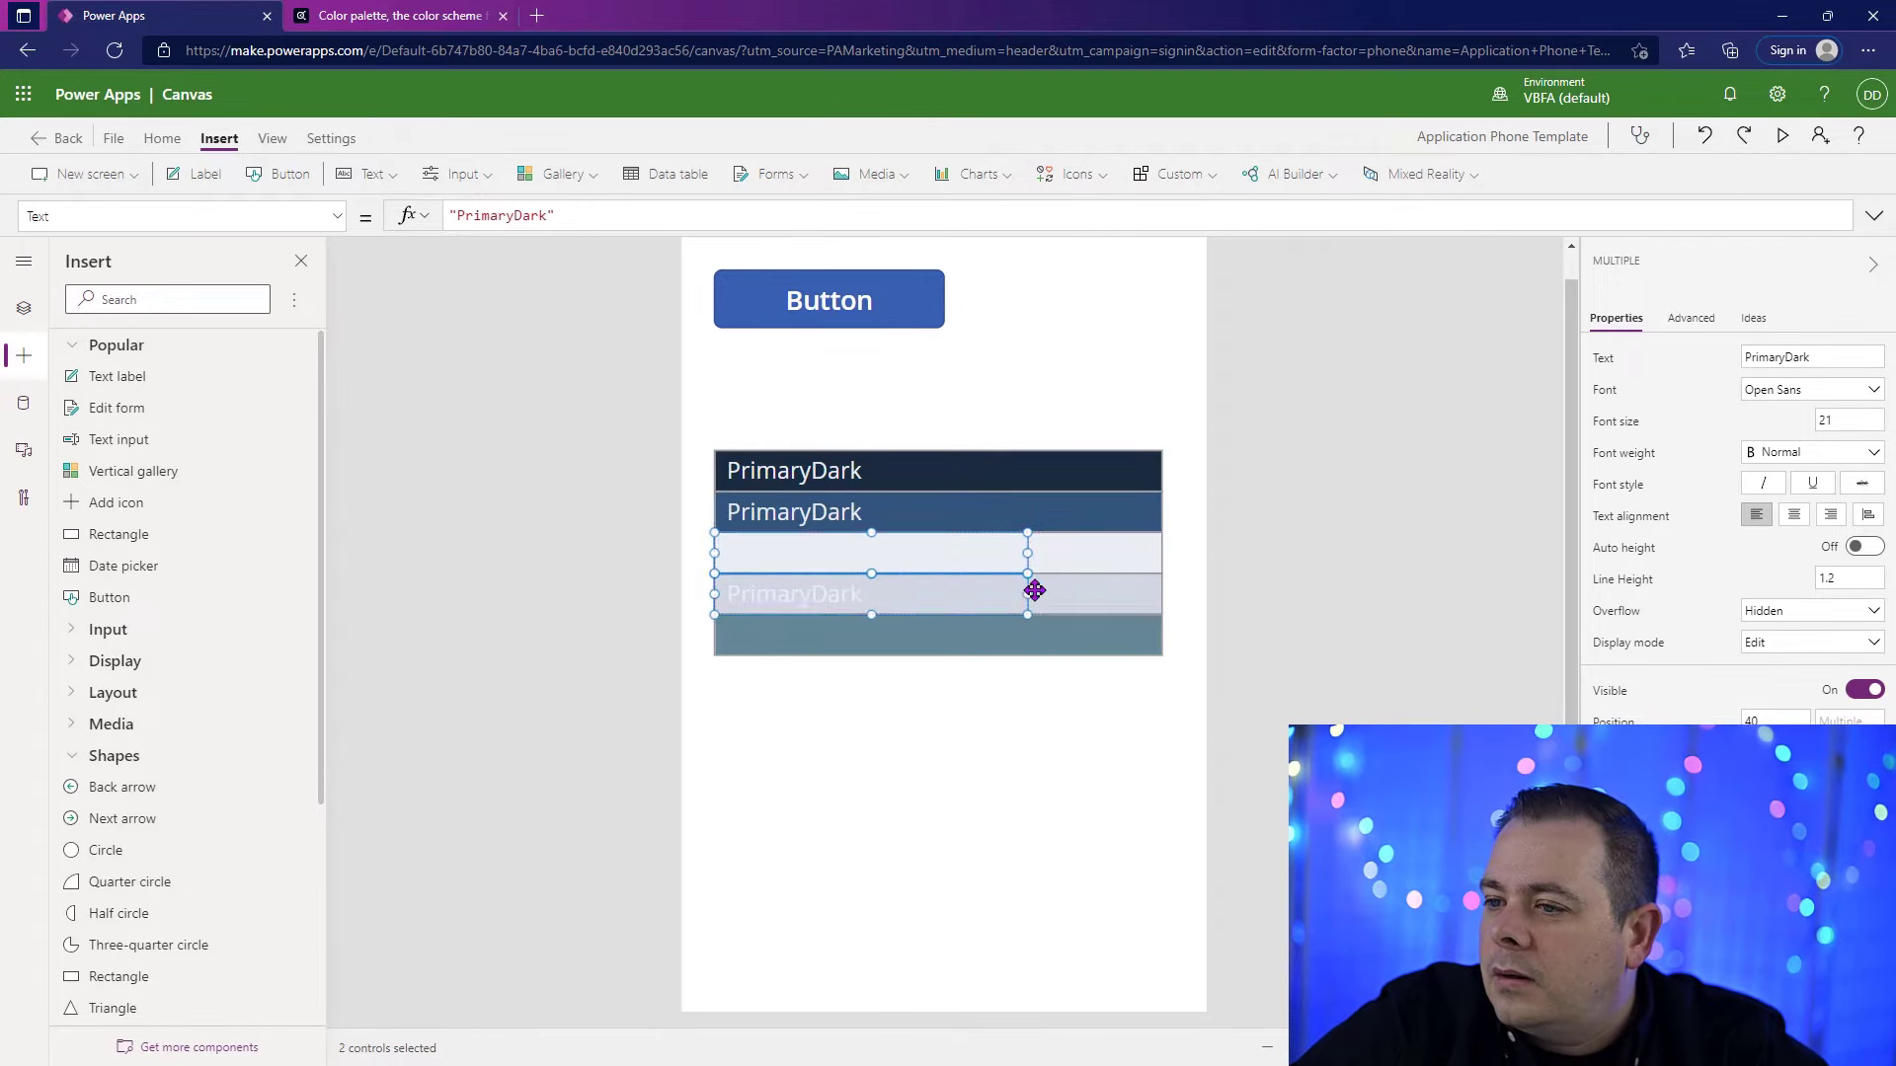
click(1265, 570)
Step: Copy the label on the fourth rectangle and align the copy on the fifth rectangle
click(844, 590)
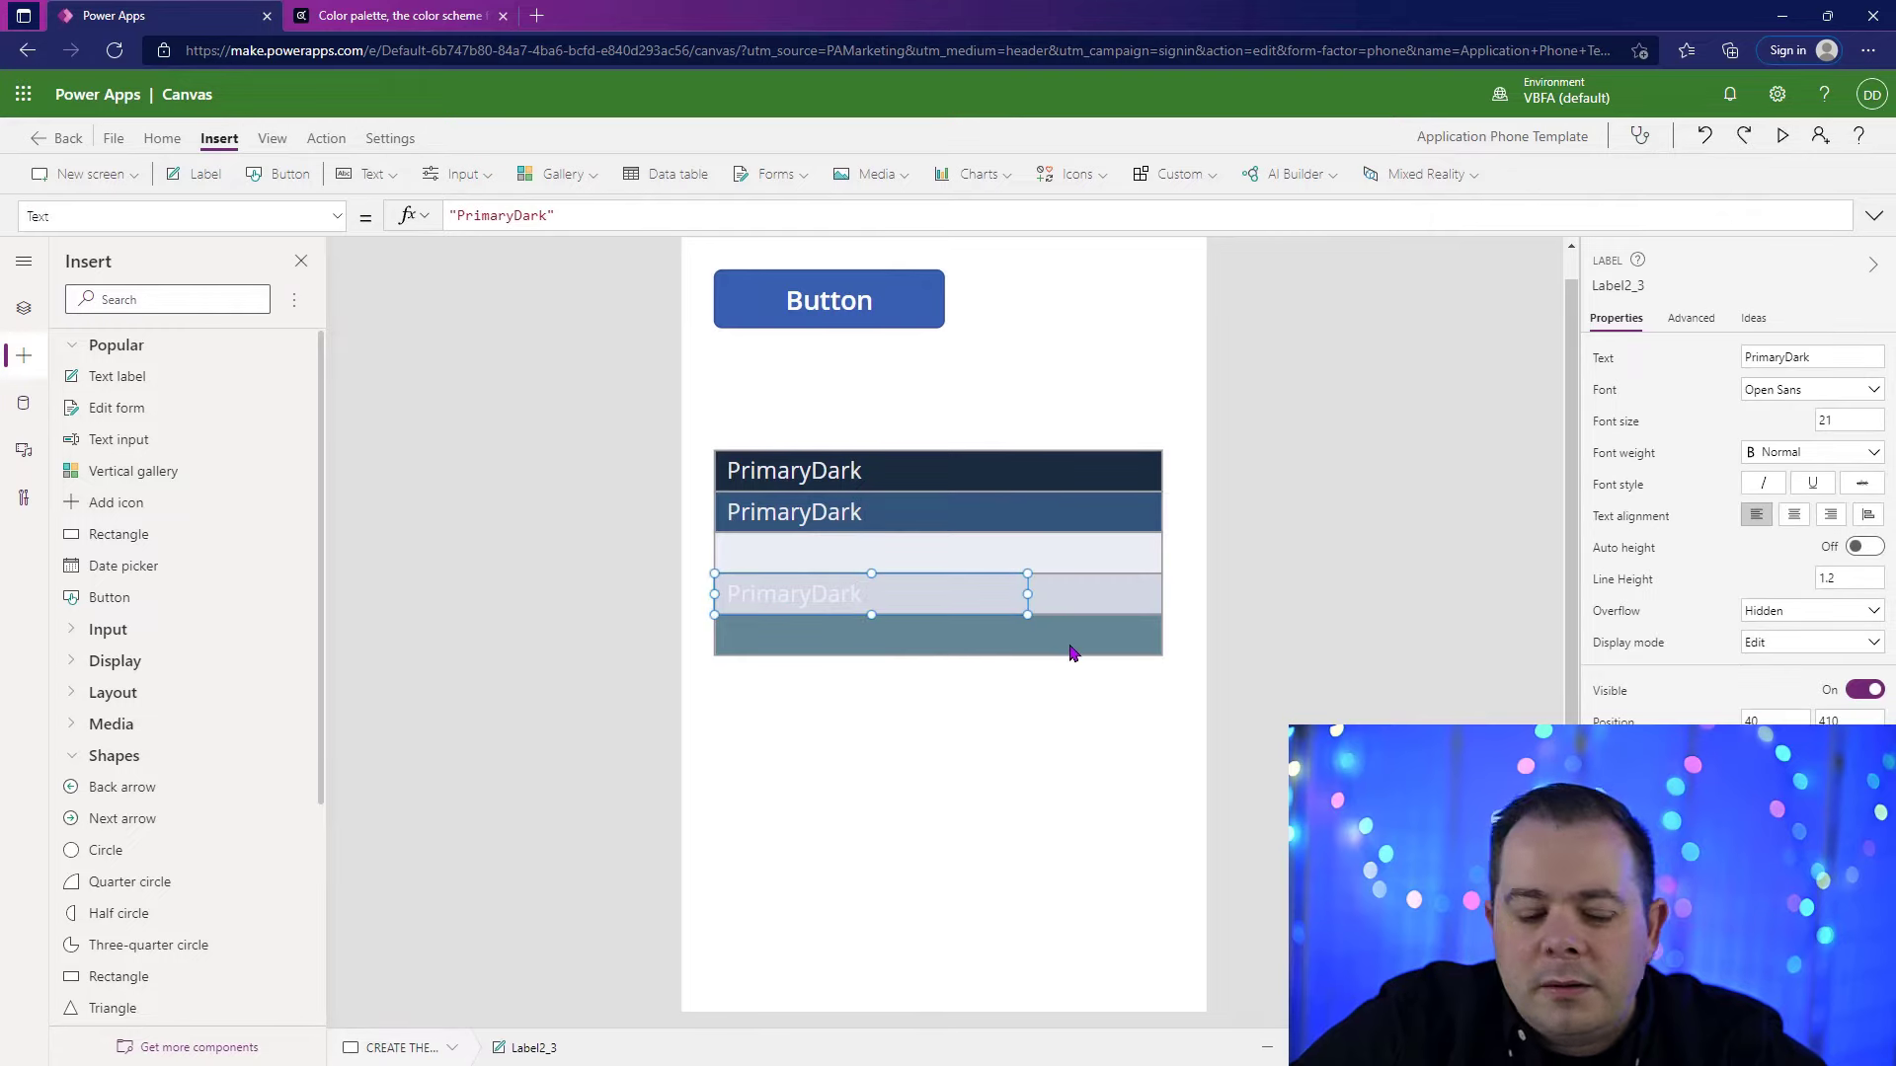
key(ctrl+c)
key(ctrl+v)
mouse_move(944, 609)
mouse_down()
mouse_move(948, 635)
mouse_move(927, 635)
mouse_up()
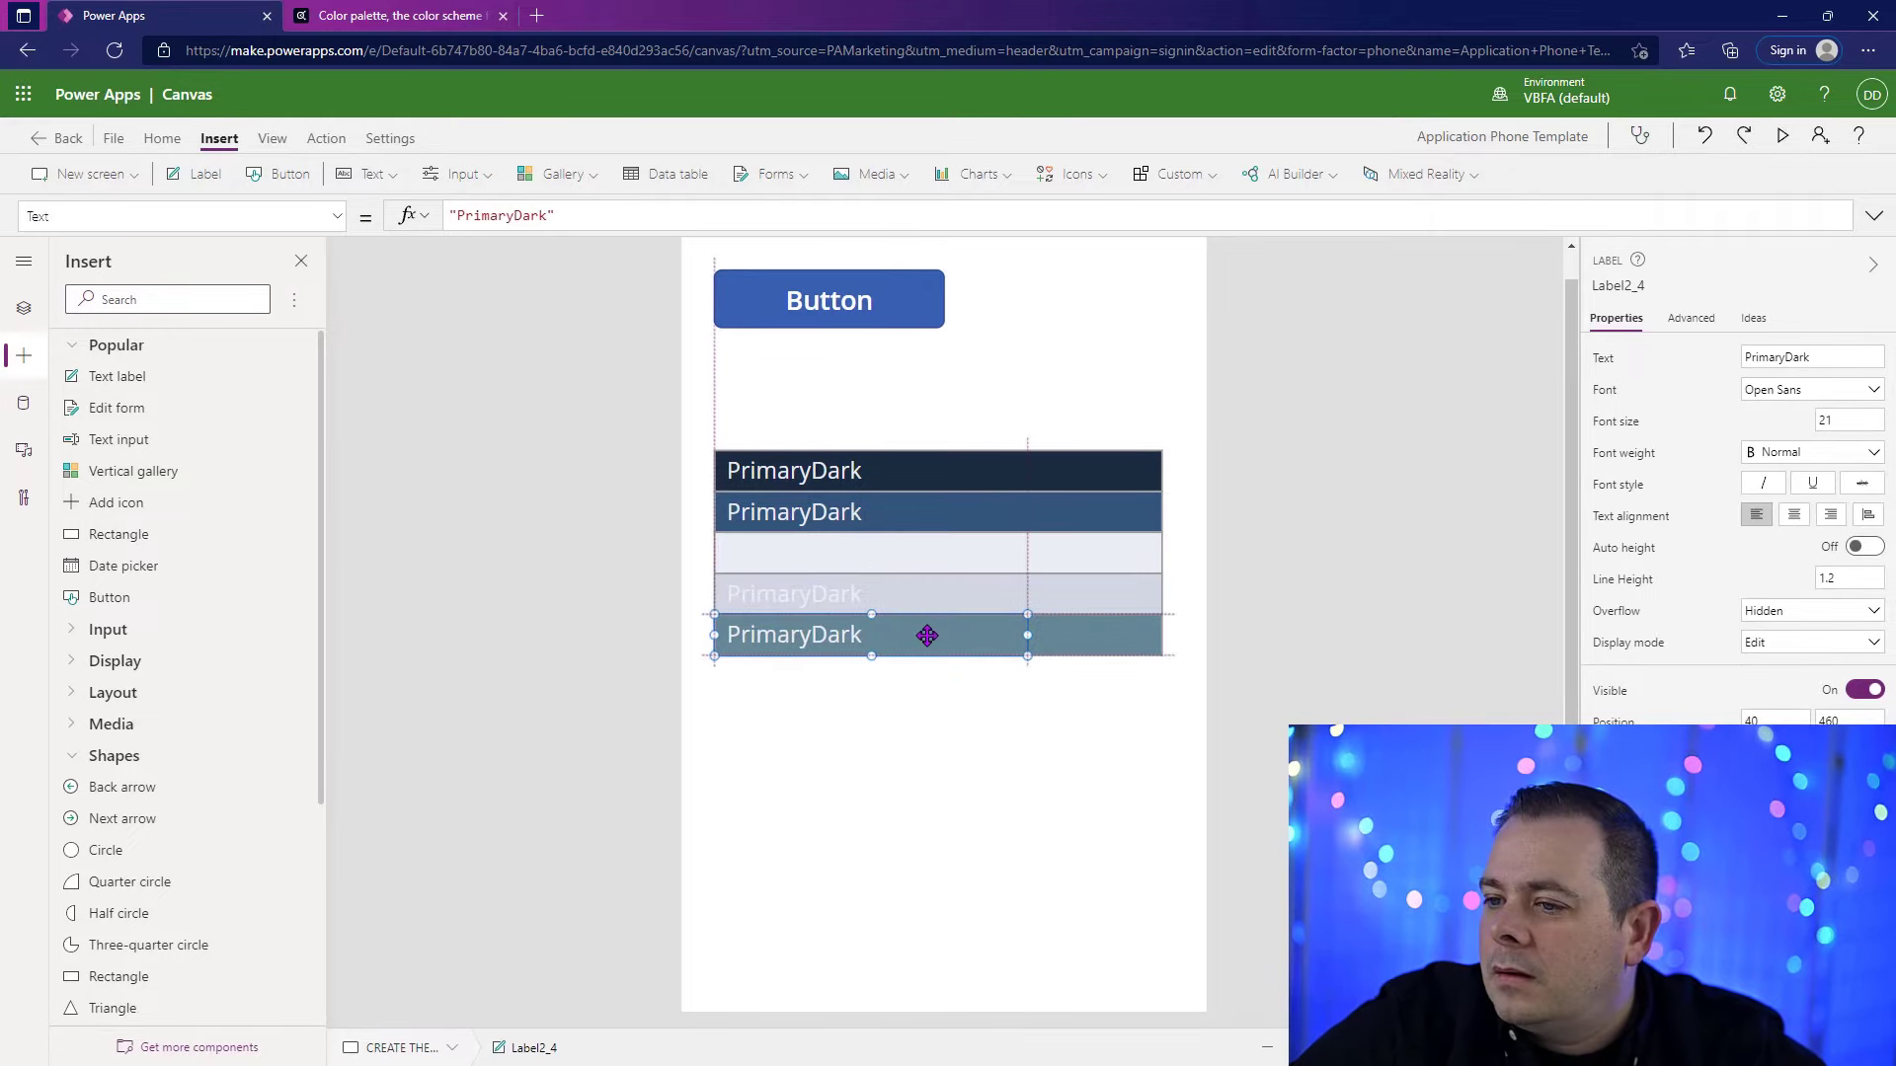
click(1330, 613)
Step: Set the Color of the label on the second rectangle to gblTheme.SecondaryDarkForecolor
click(884, 510)
click(575, 211)
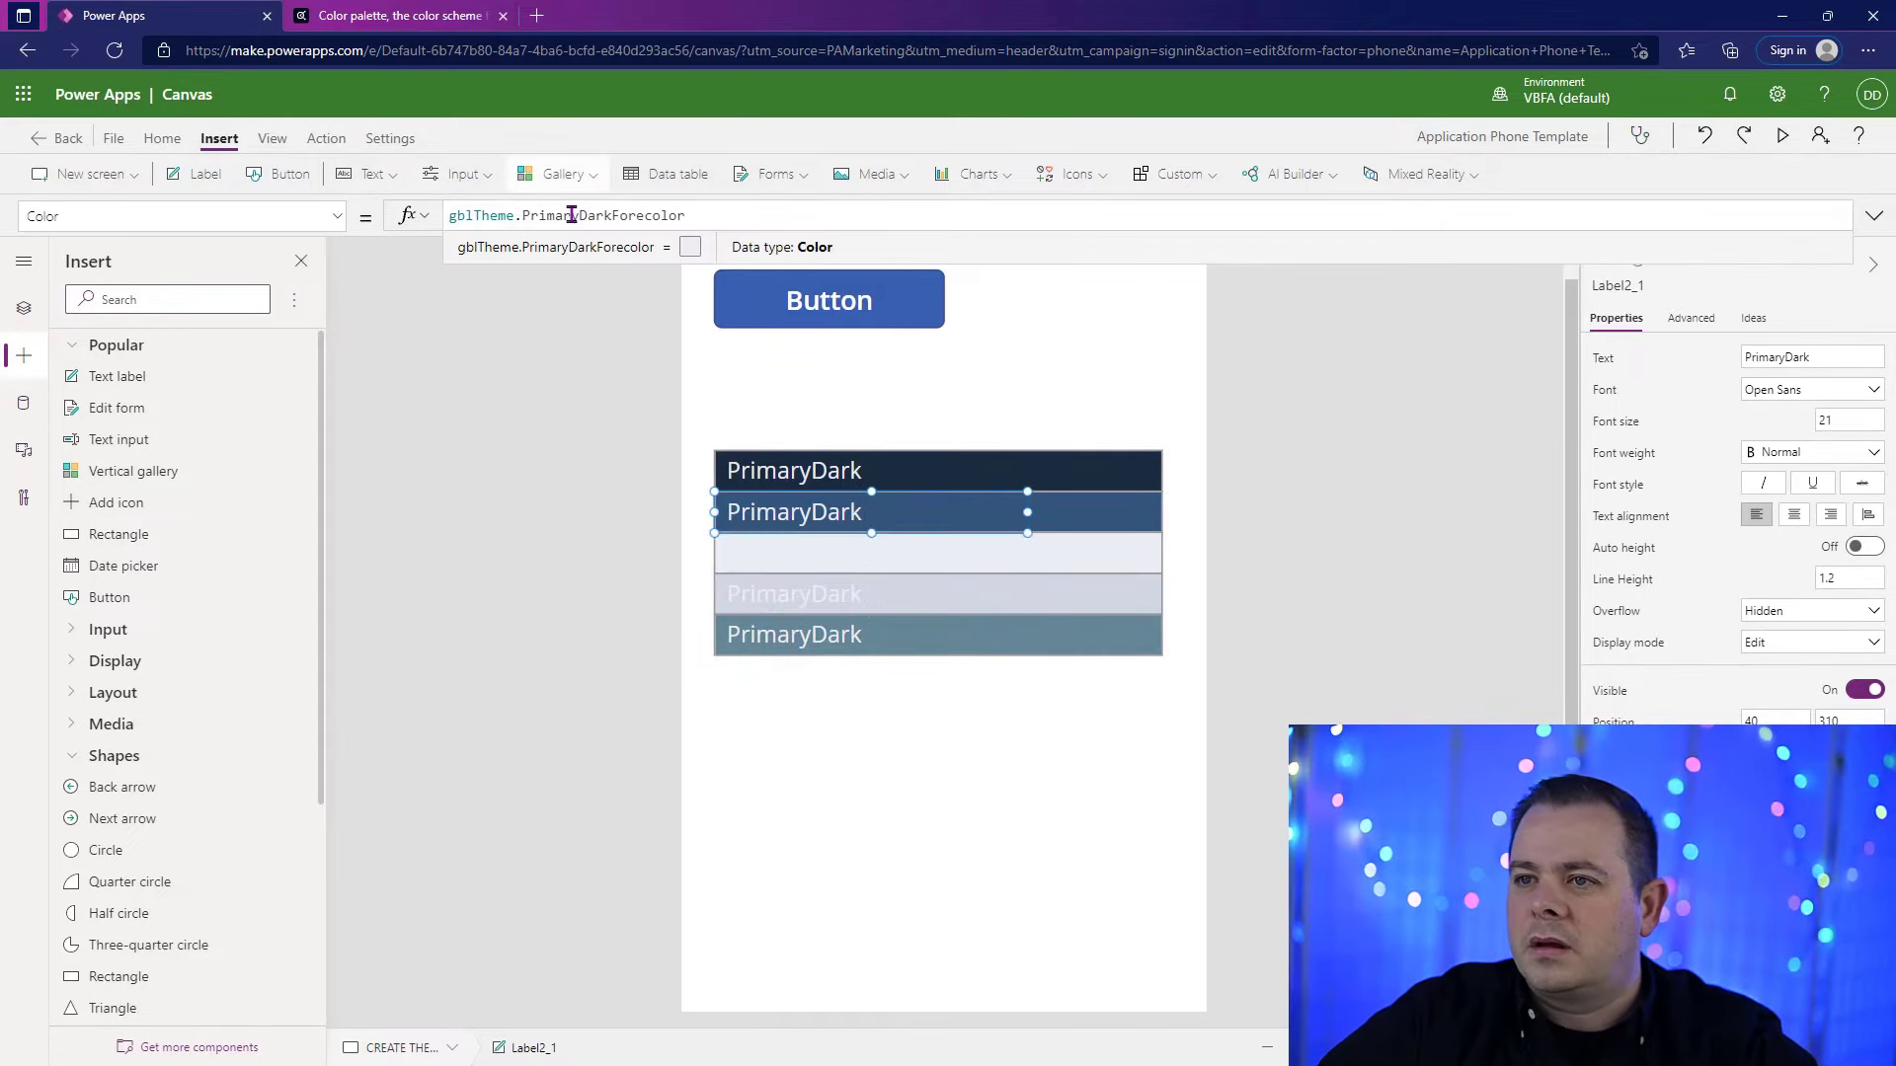
double_click(575, 211)
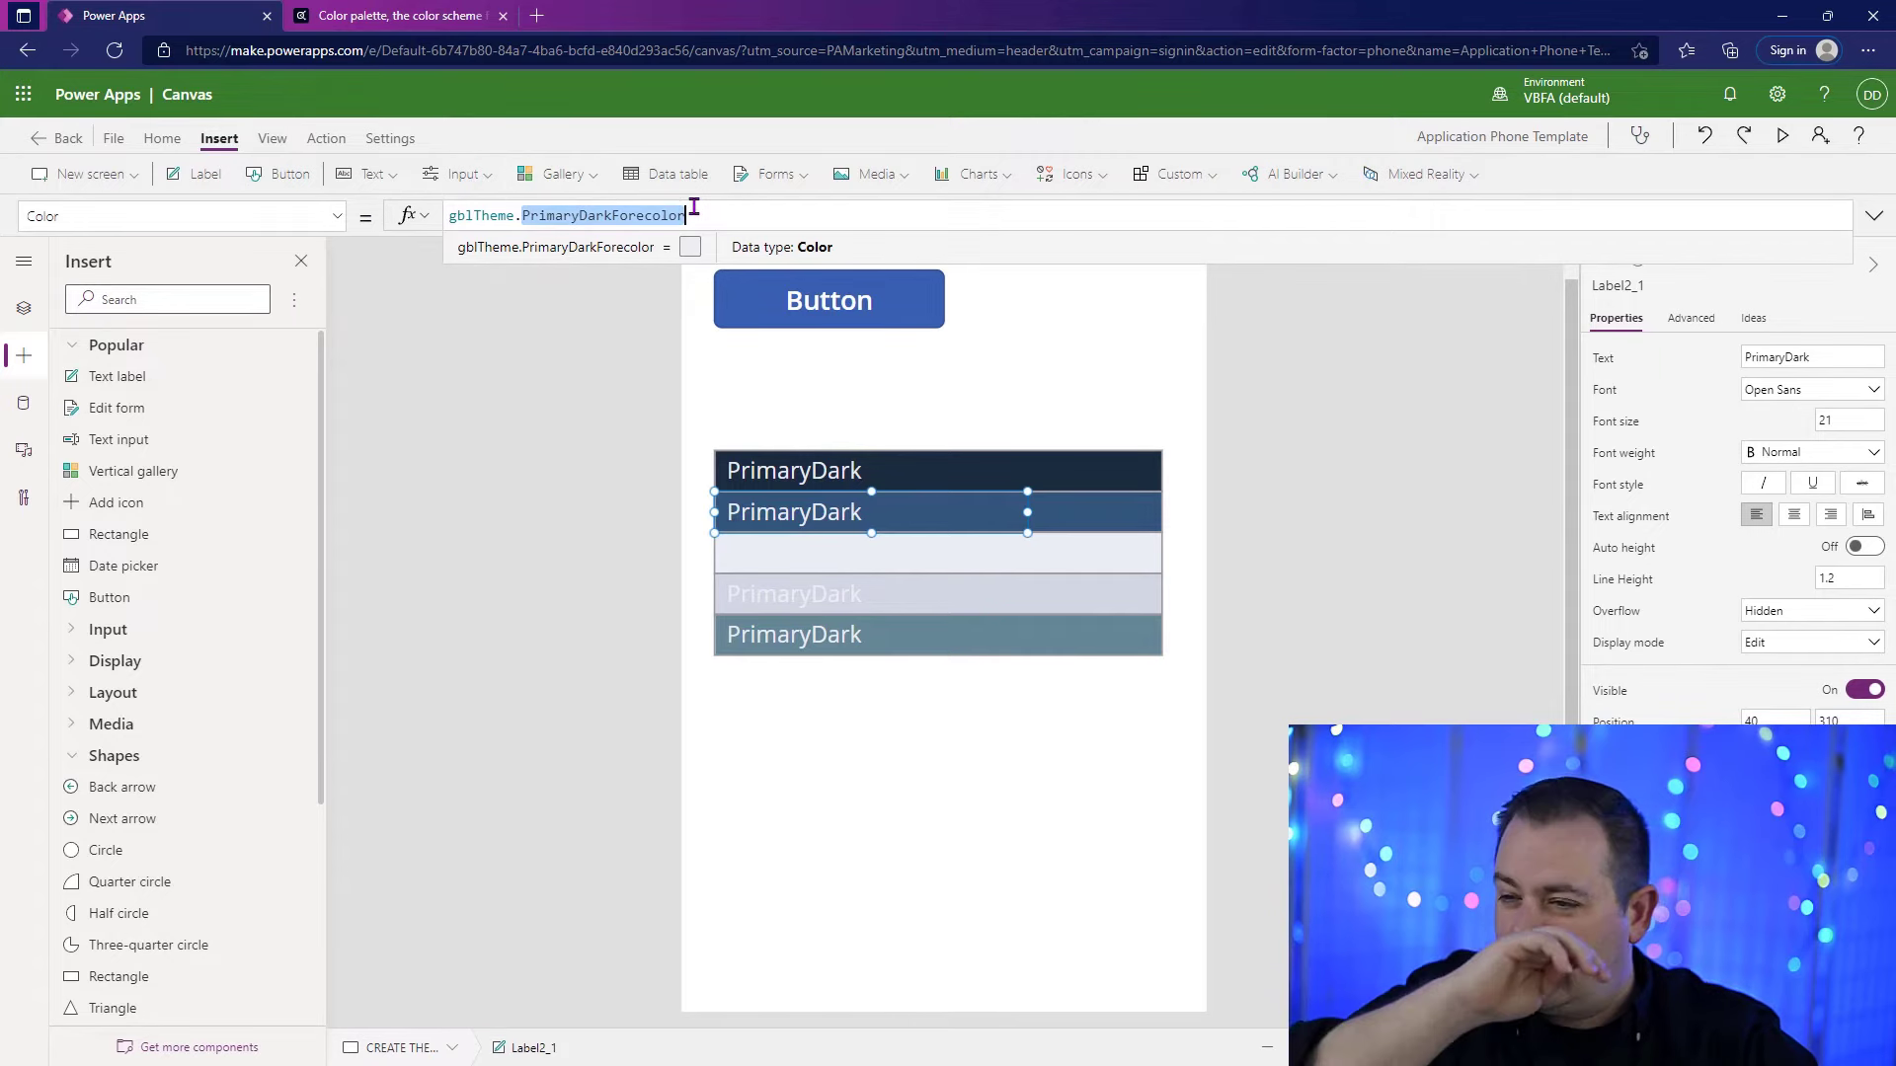
text(Prim)
key(BackSpace)
key(BackSpace)
key(BackSpace)
key(BackSpace)
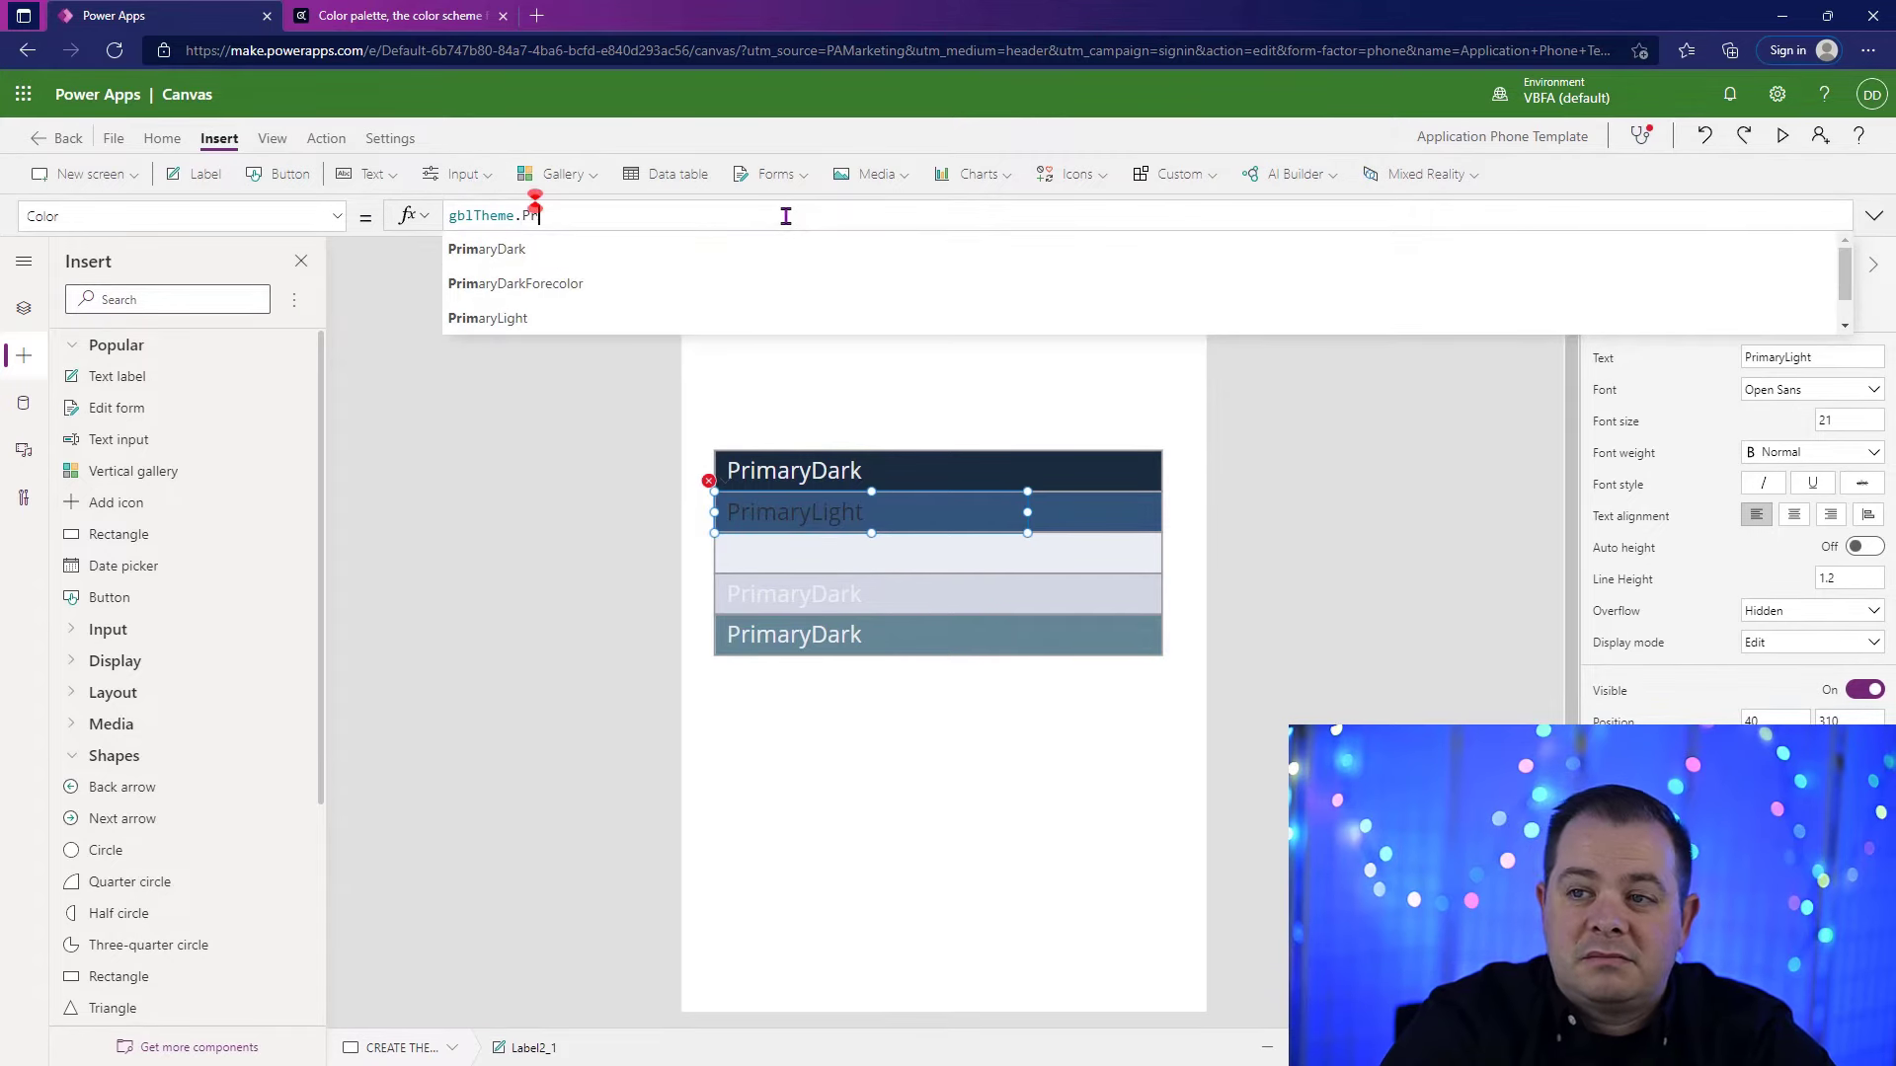
text(SecondaryDark)
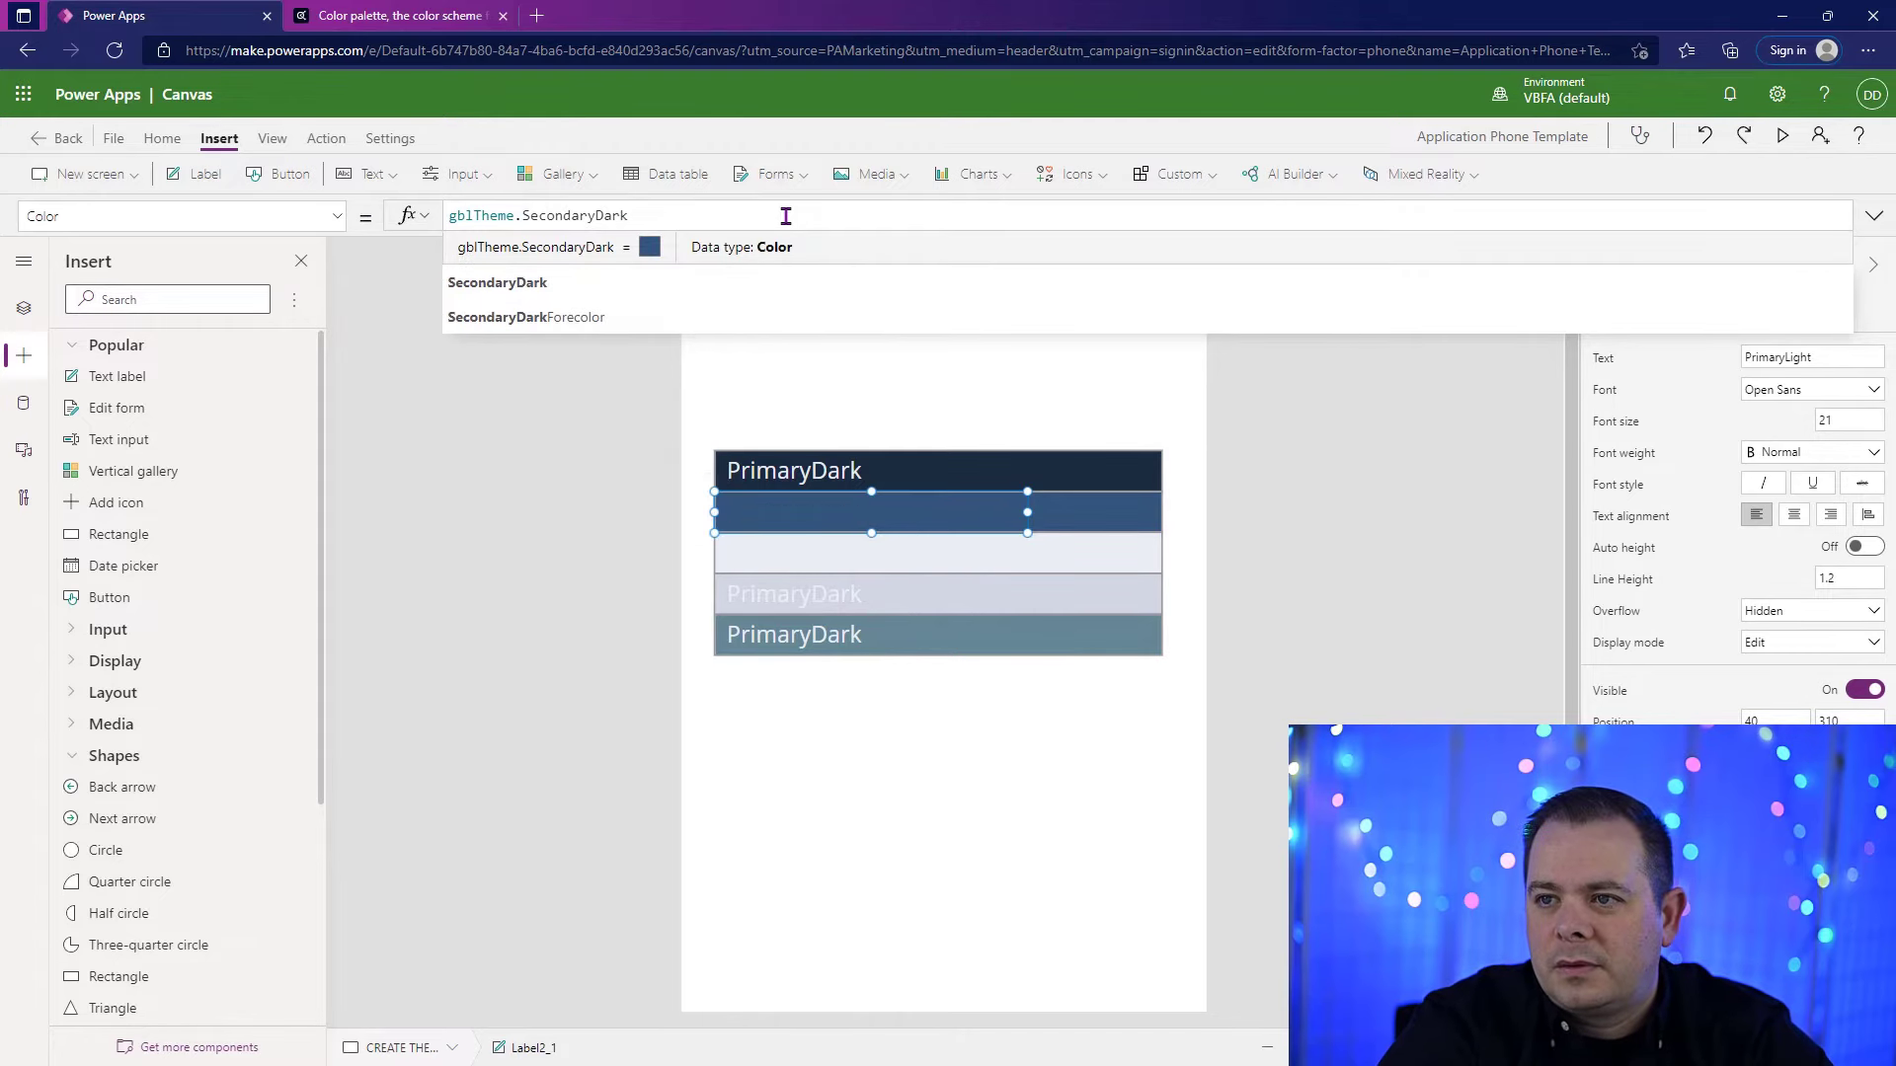
click(637, 314)
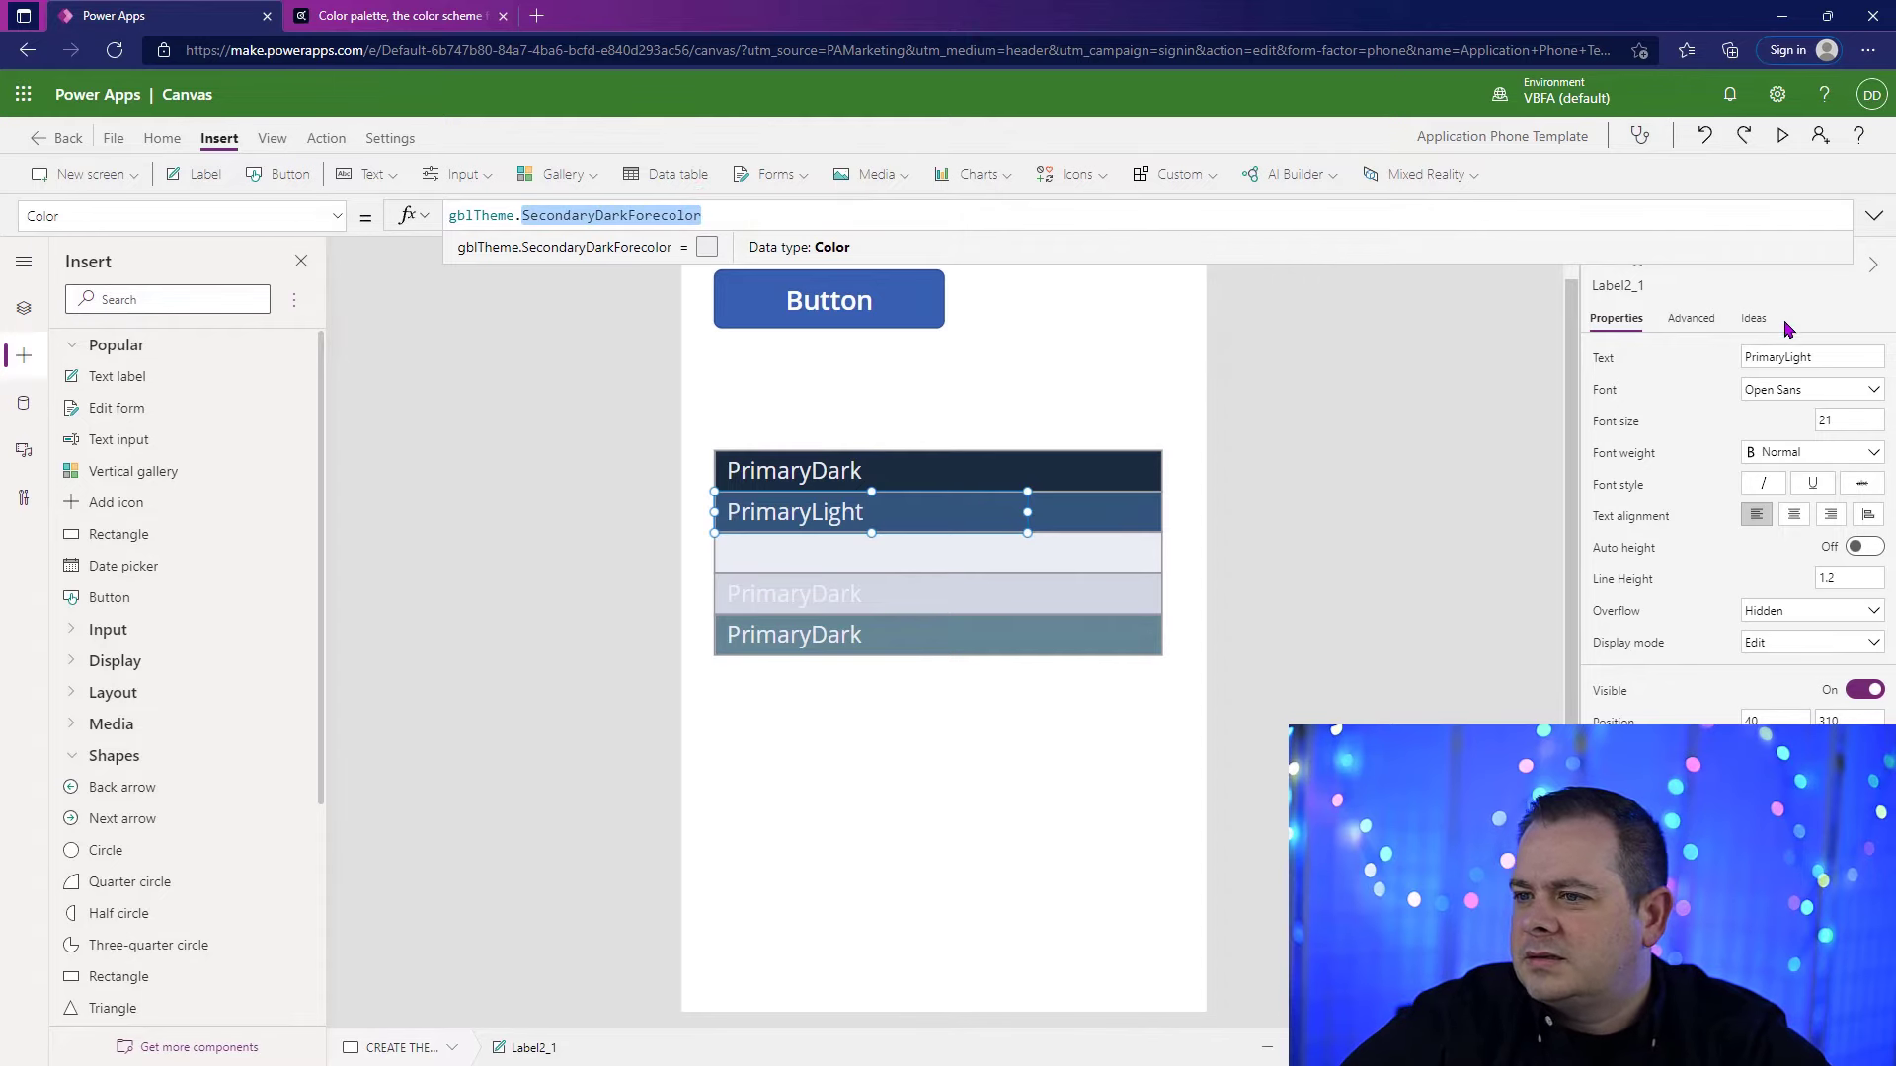
Step: Change the text of the label on the second rectangle to SecondaryDark
drag(1785, 356, 1608, 369)
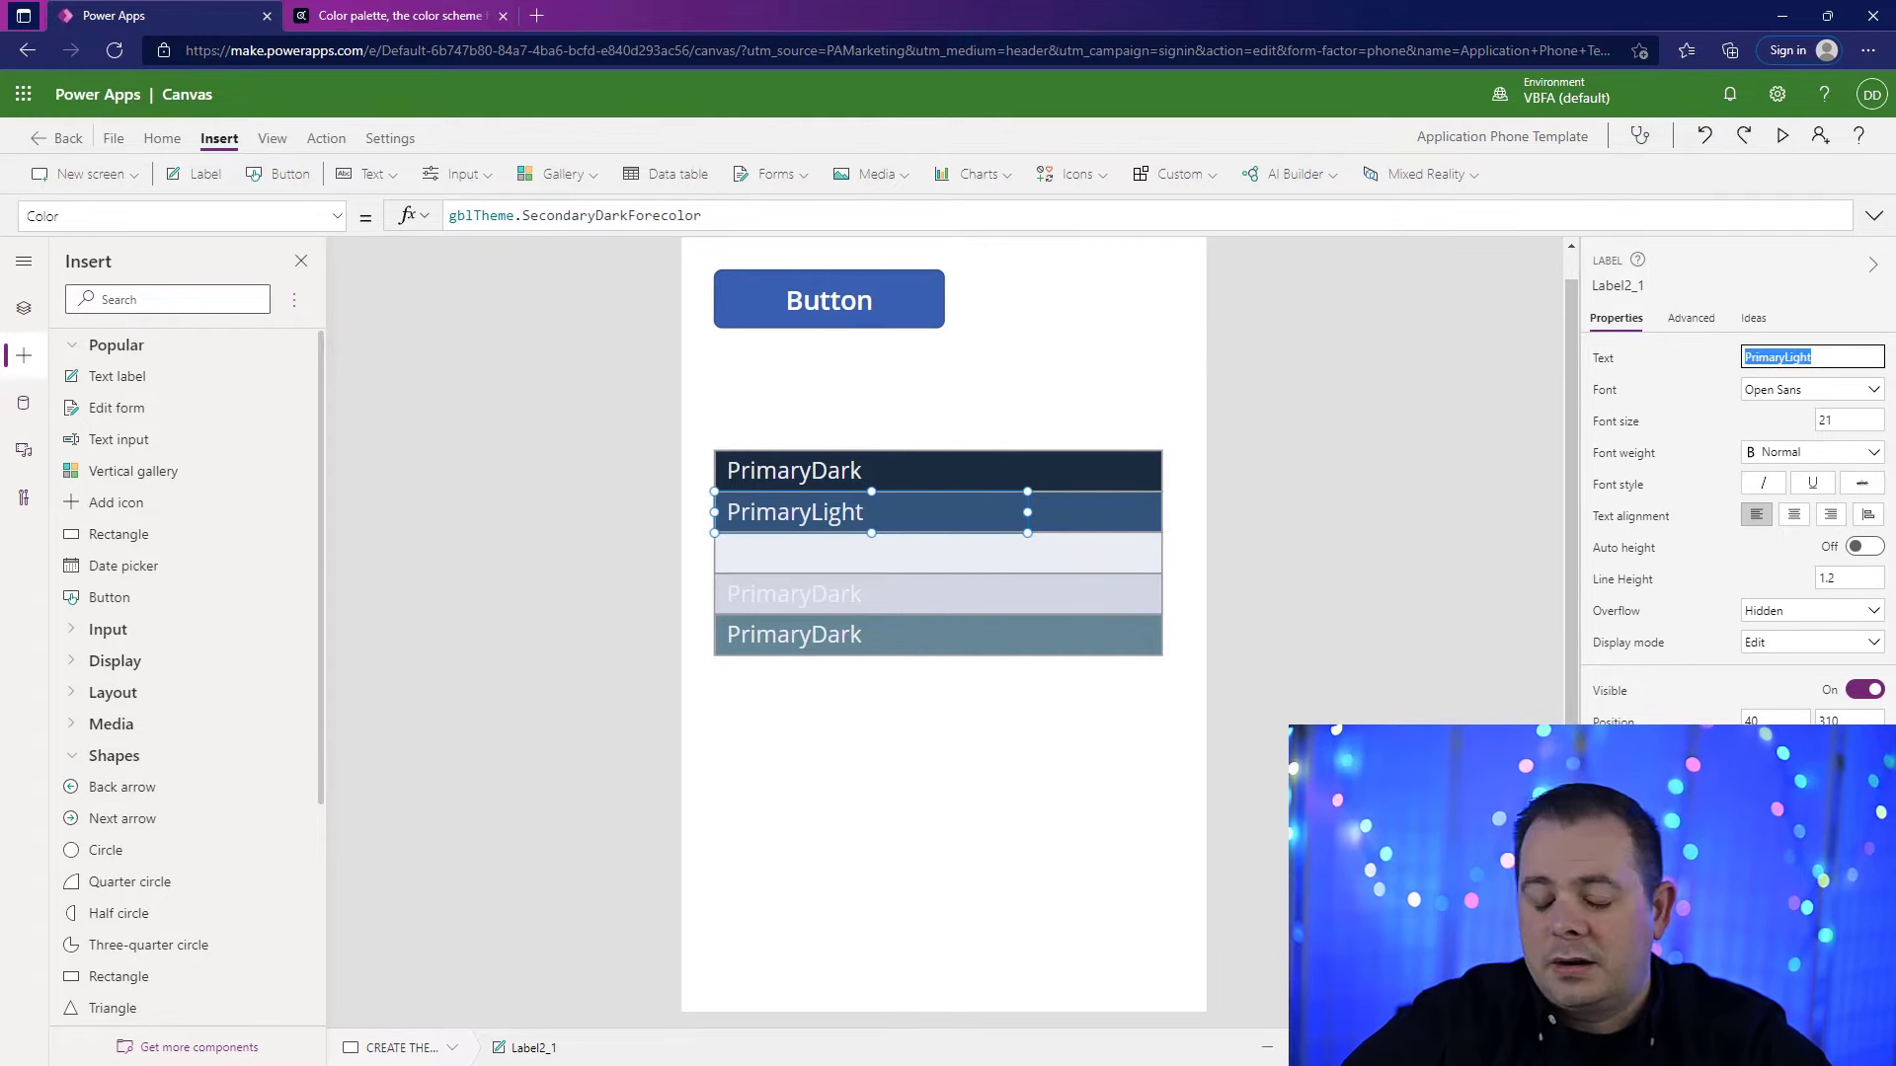
text(SecondaryDark)
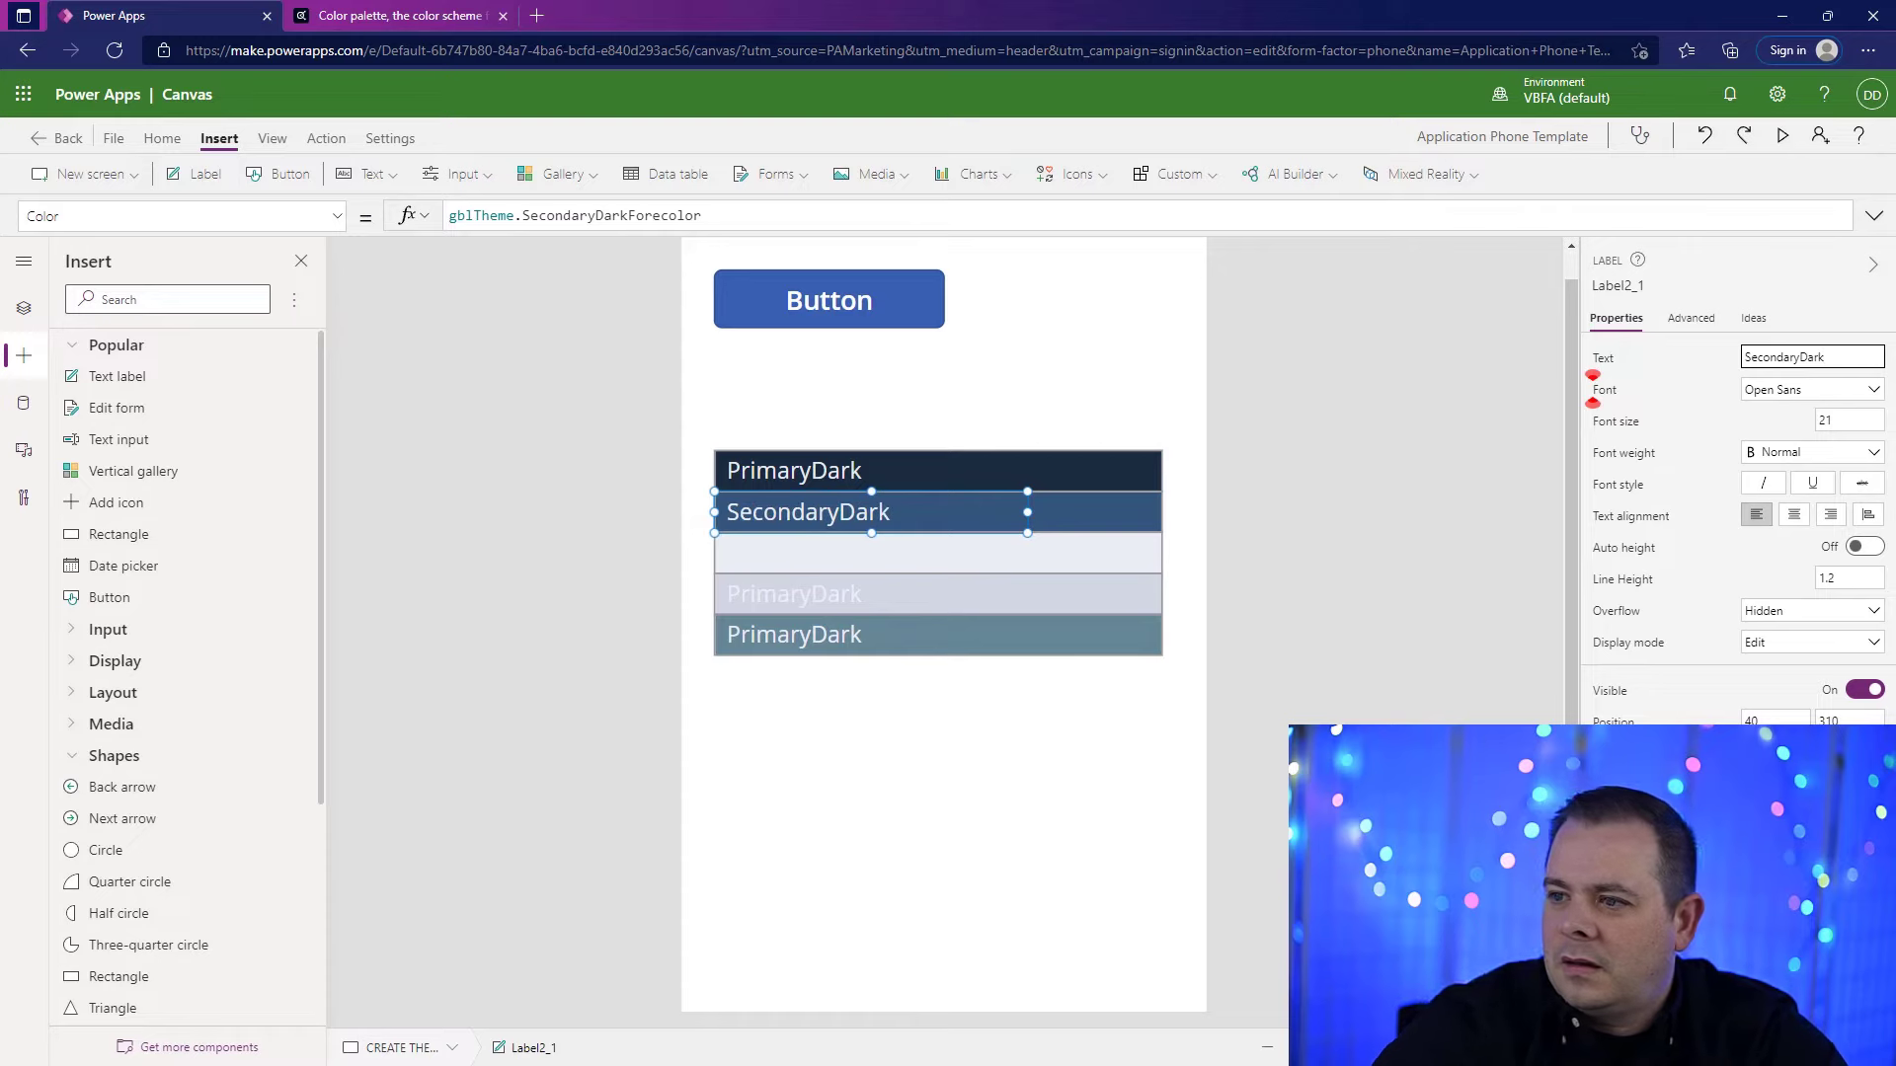
click(1319, 527)
click(884, 525)
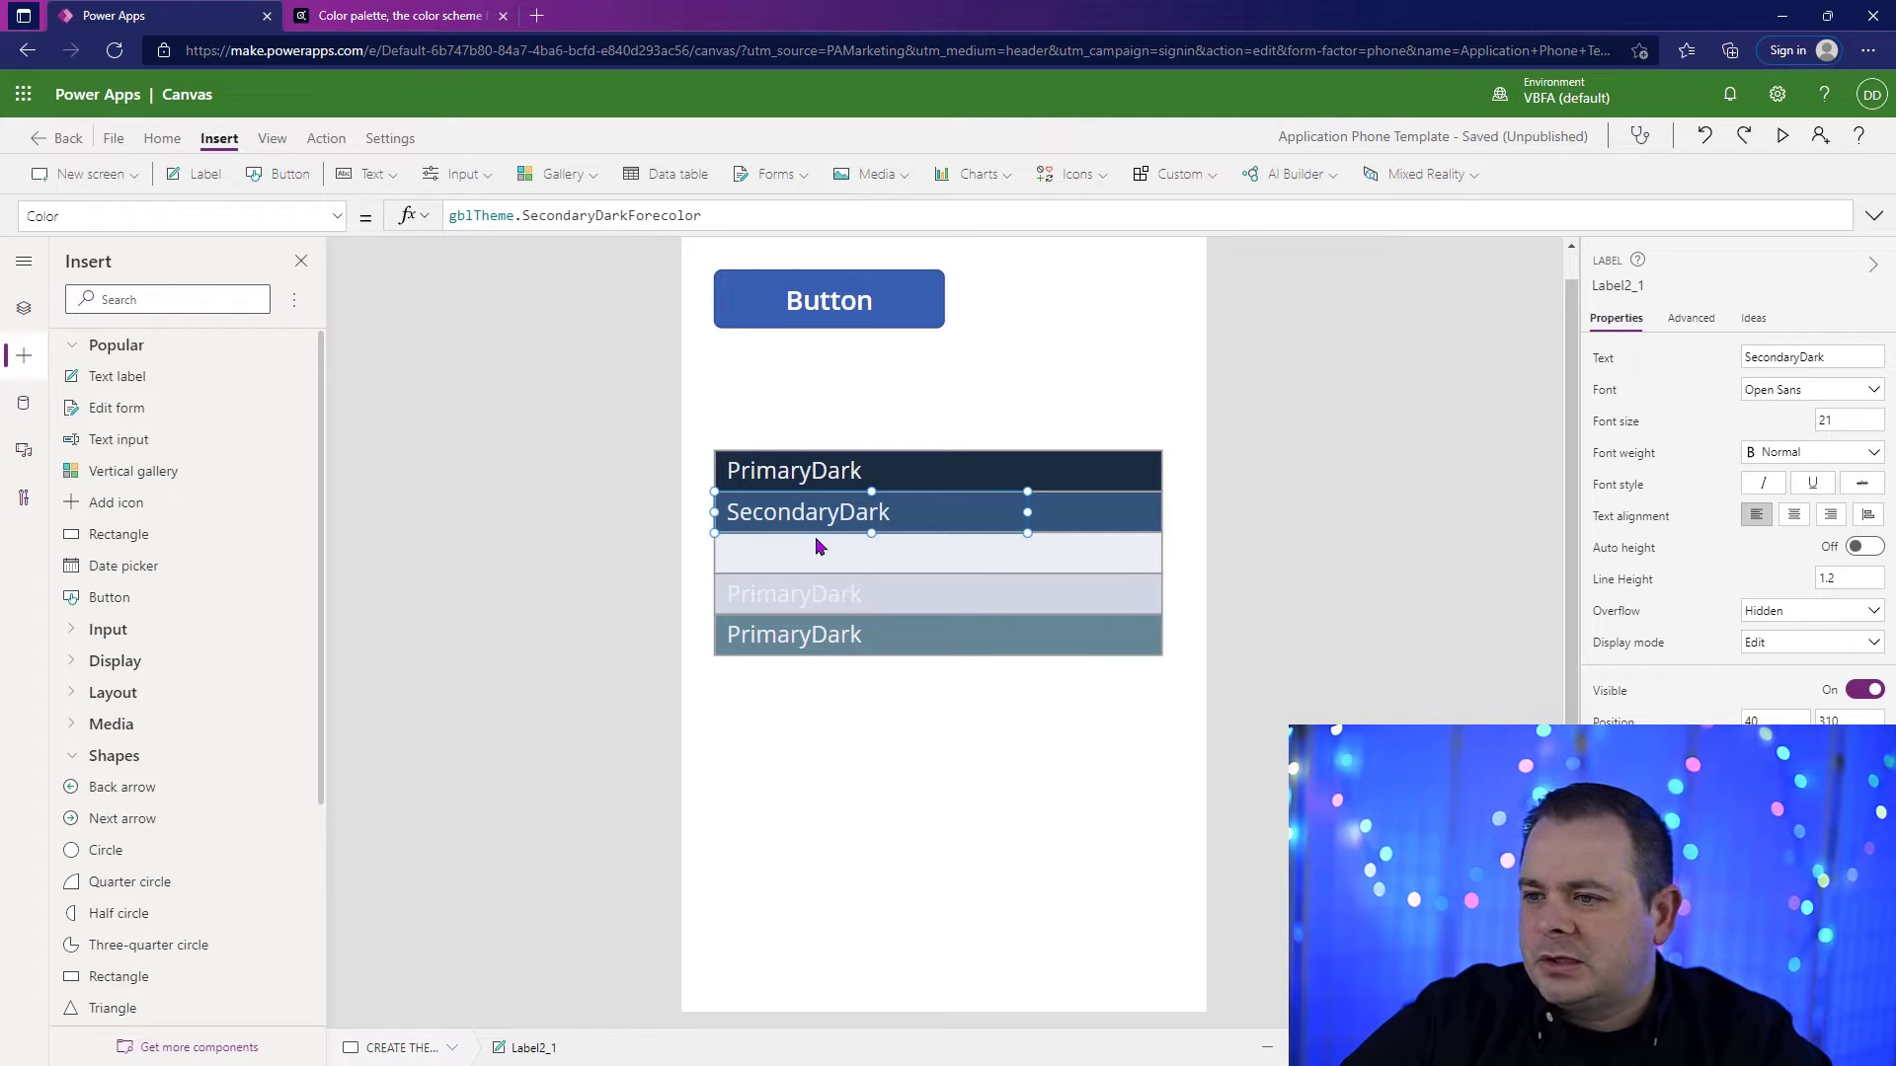
Step: Copy the name BodyBackground from the button's OnSelect formula and use it as the text of the label on the third rectangle
click(836, 563)
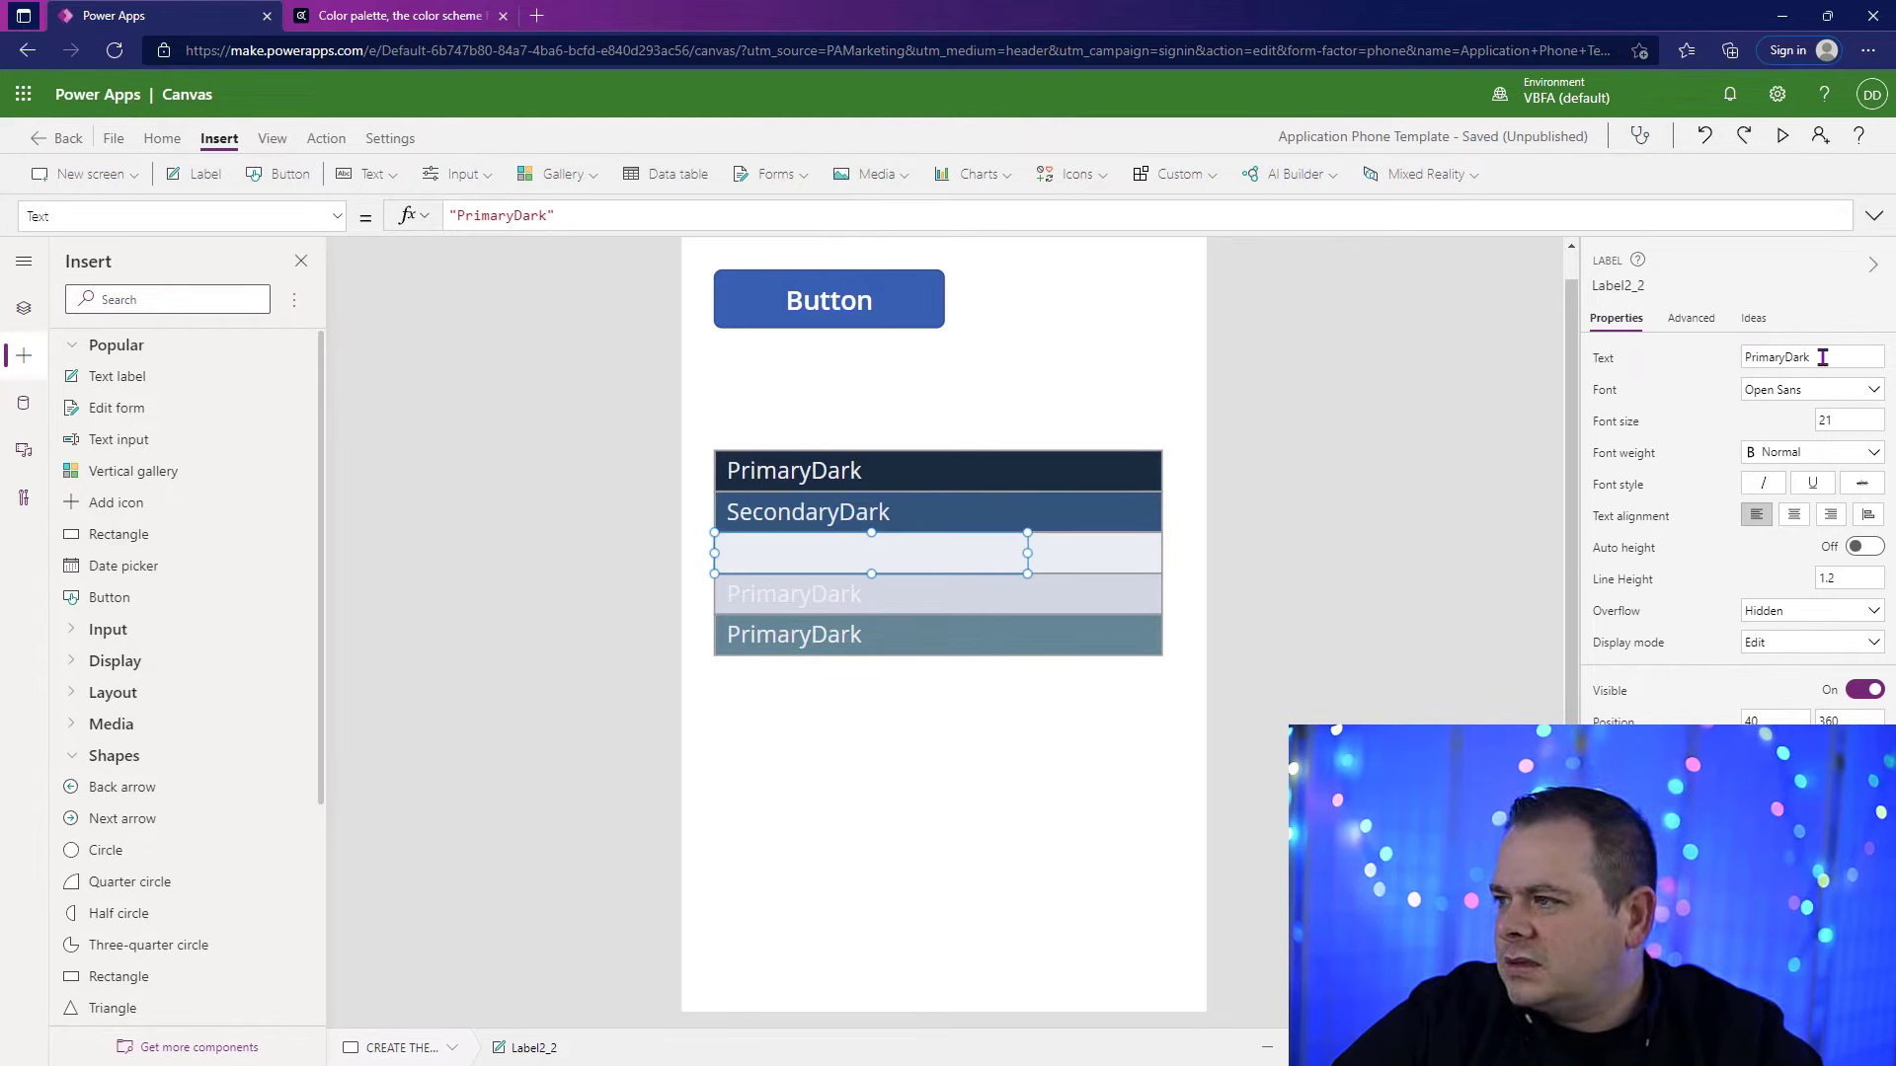
drag(1842, 358, 1651, 372)
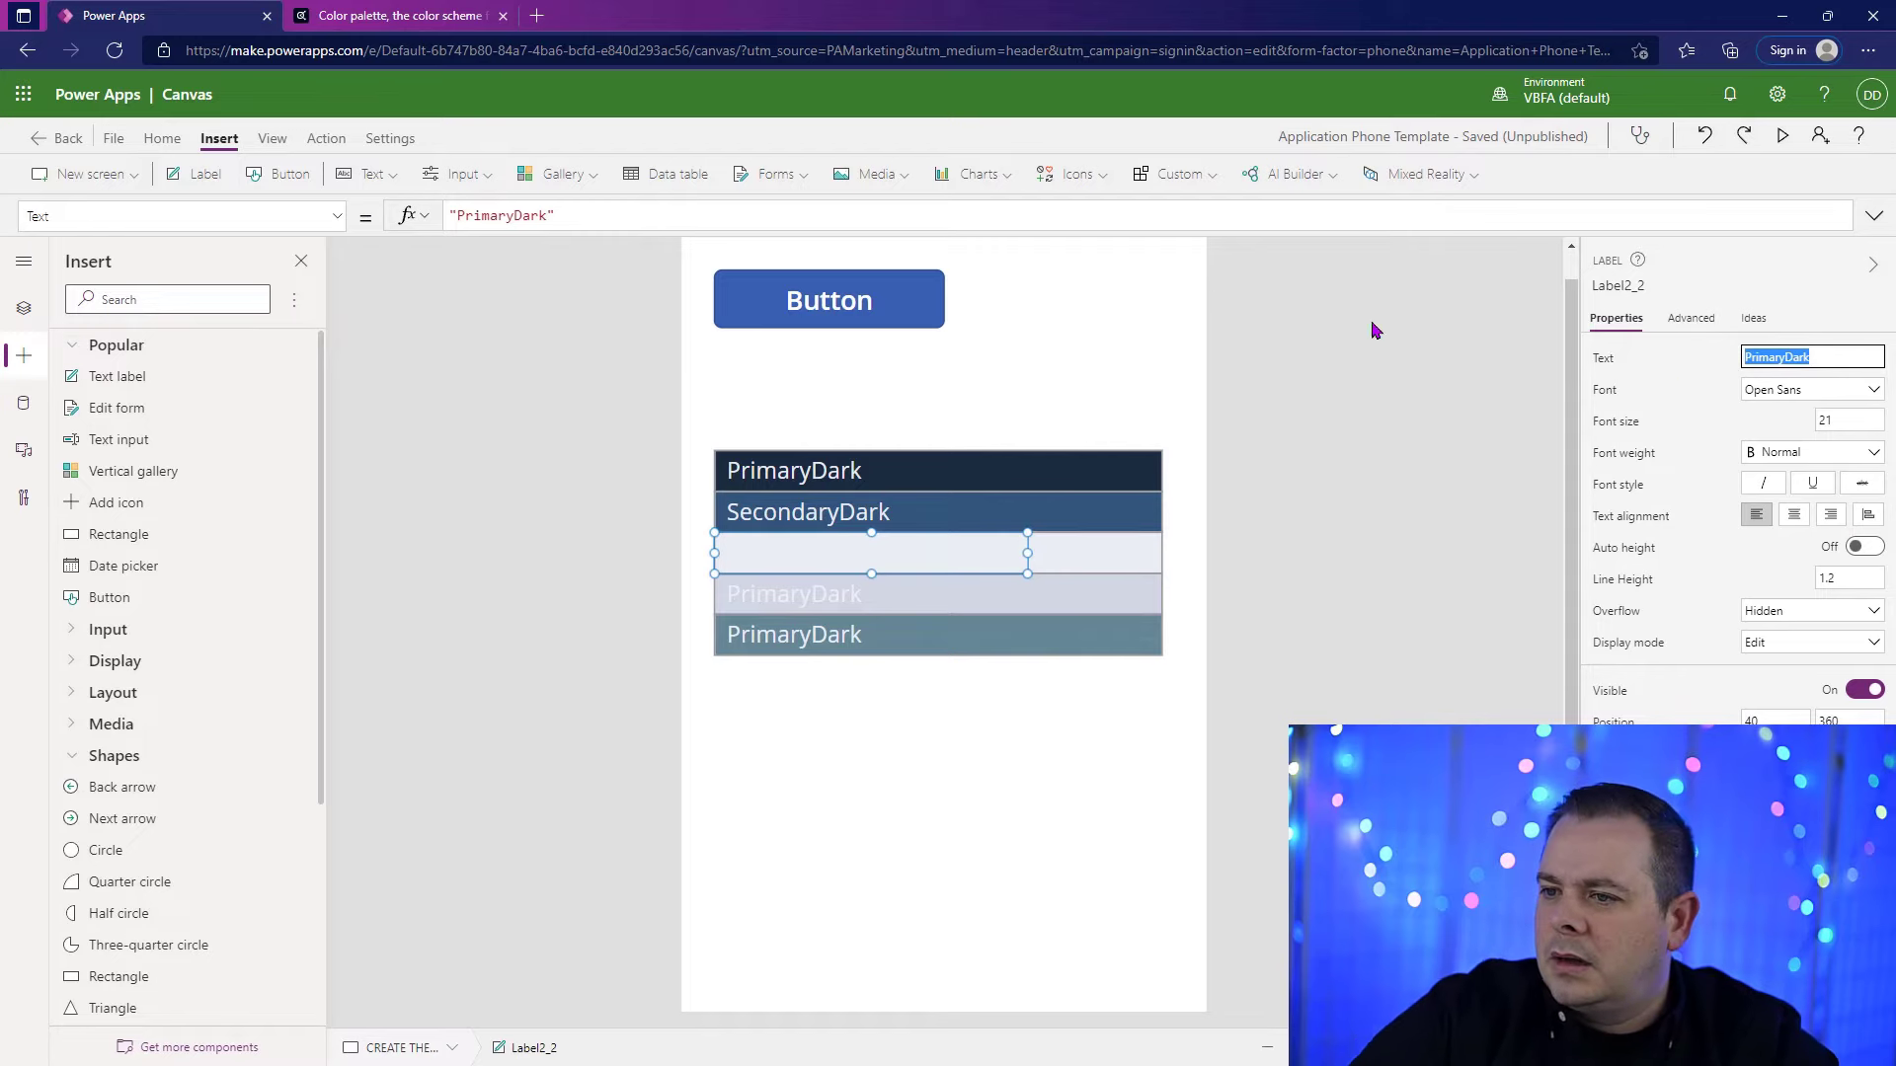
click(923, 314)
click(1874, 215)
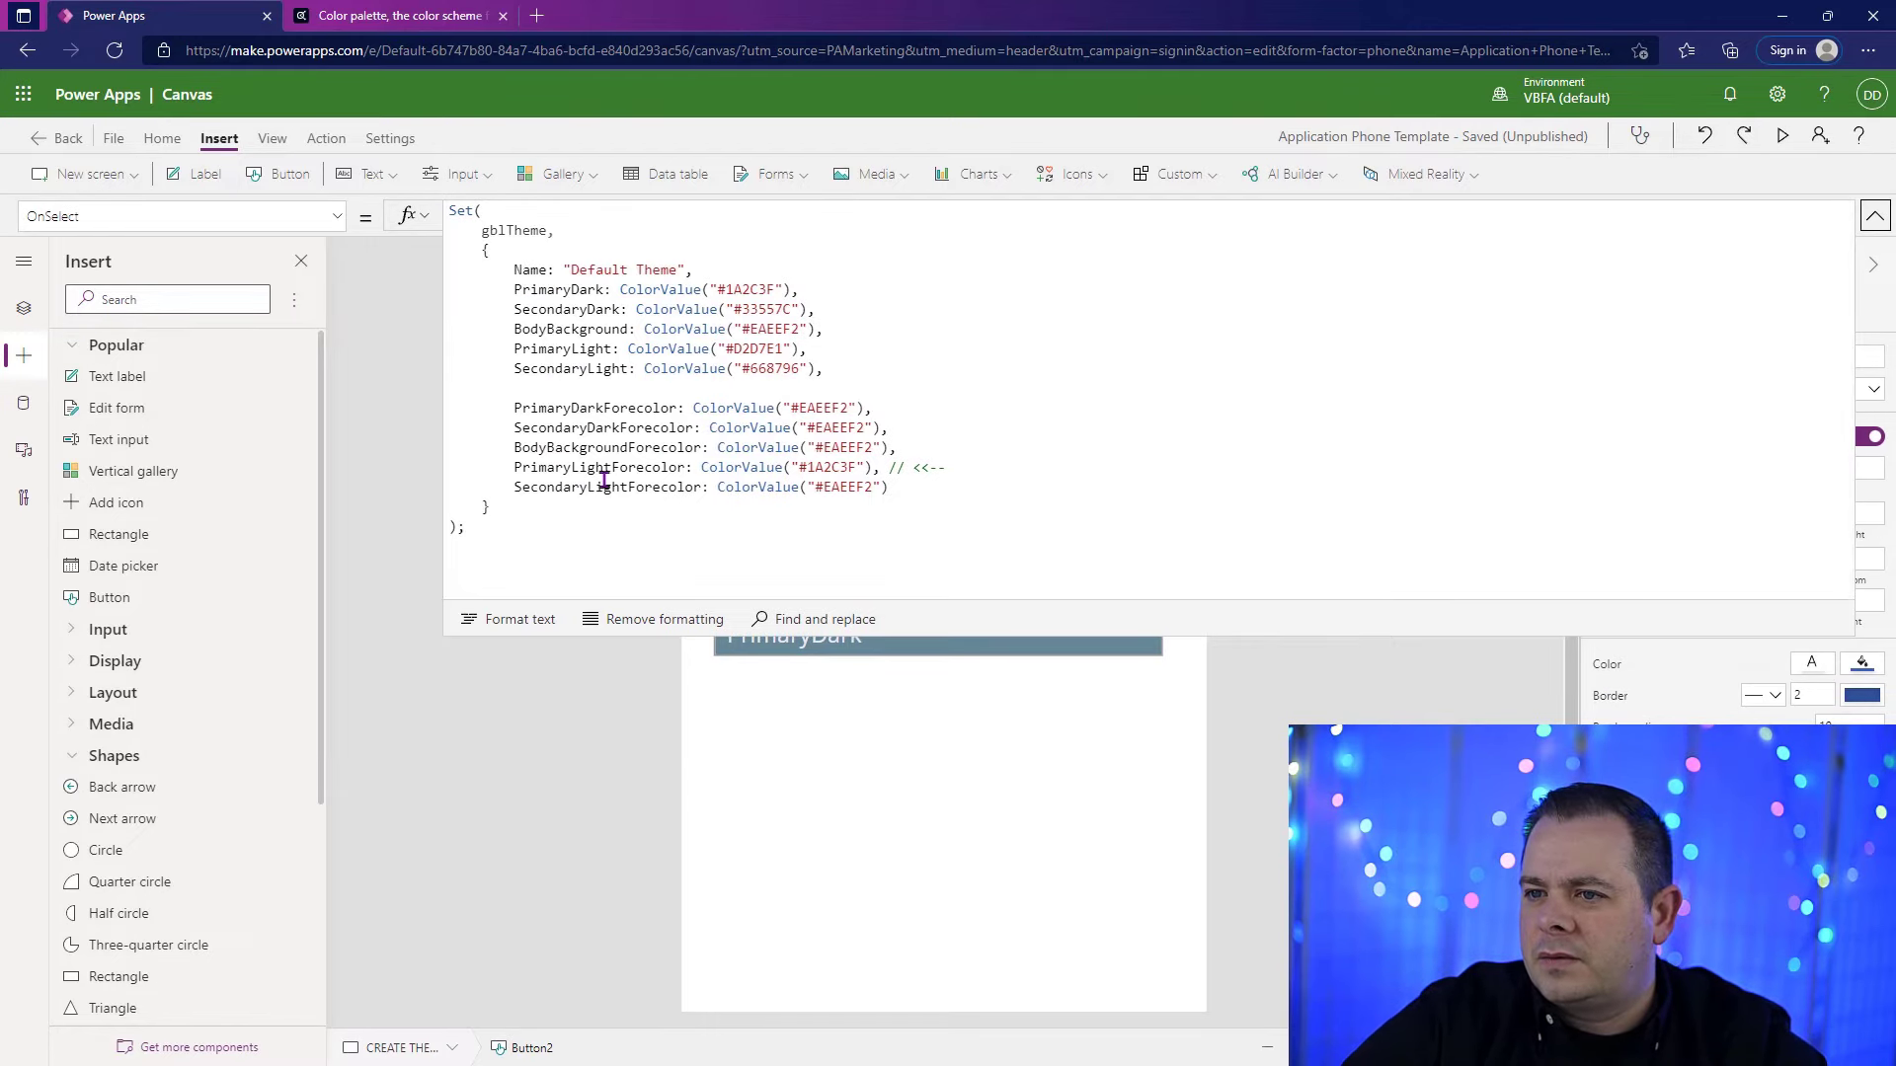
double_click(592, 328)
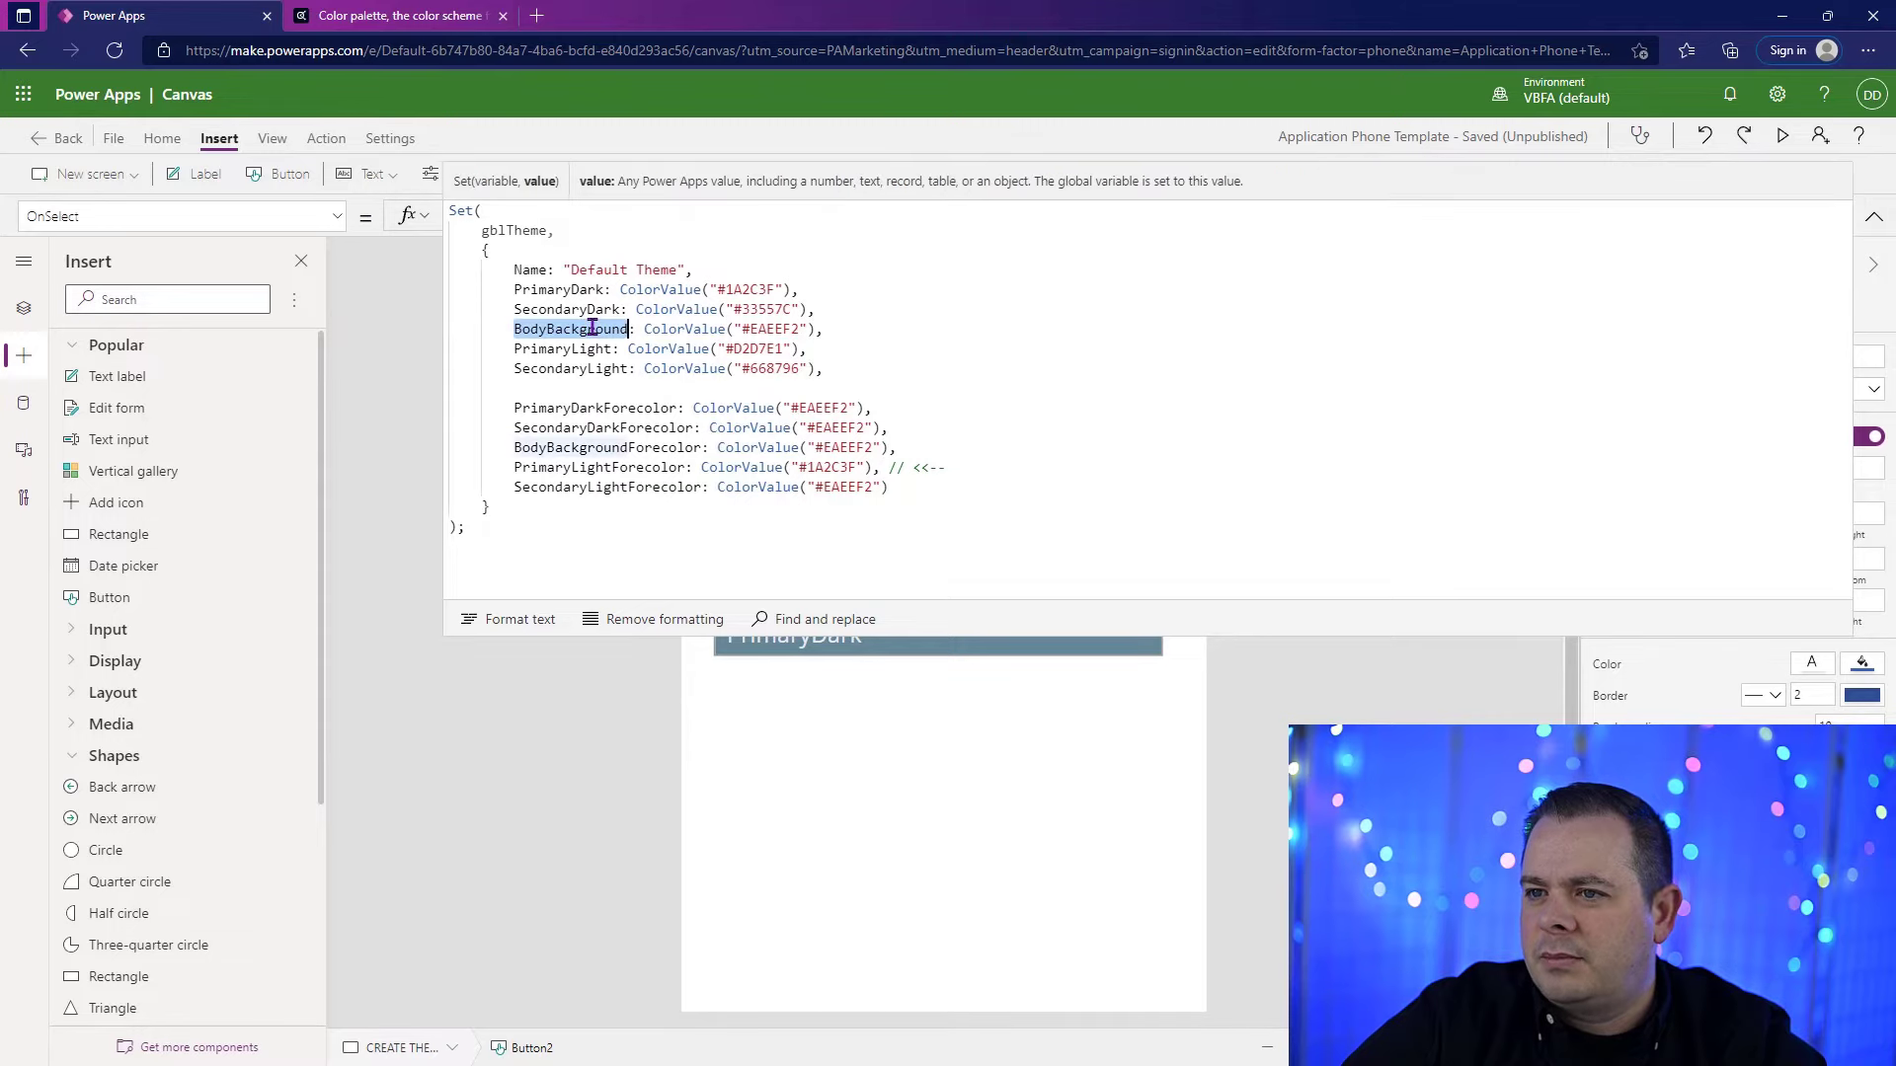
click(1875, 220)
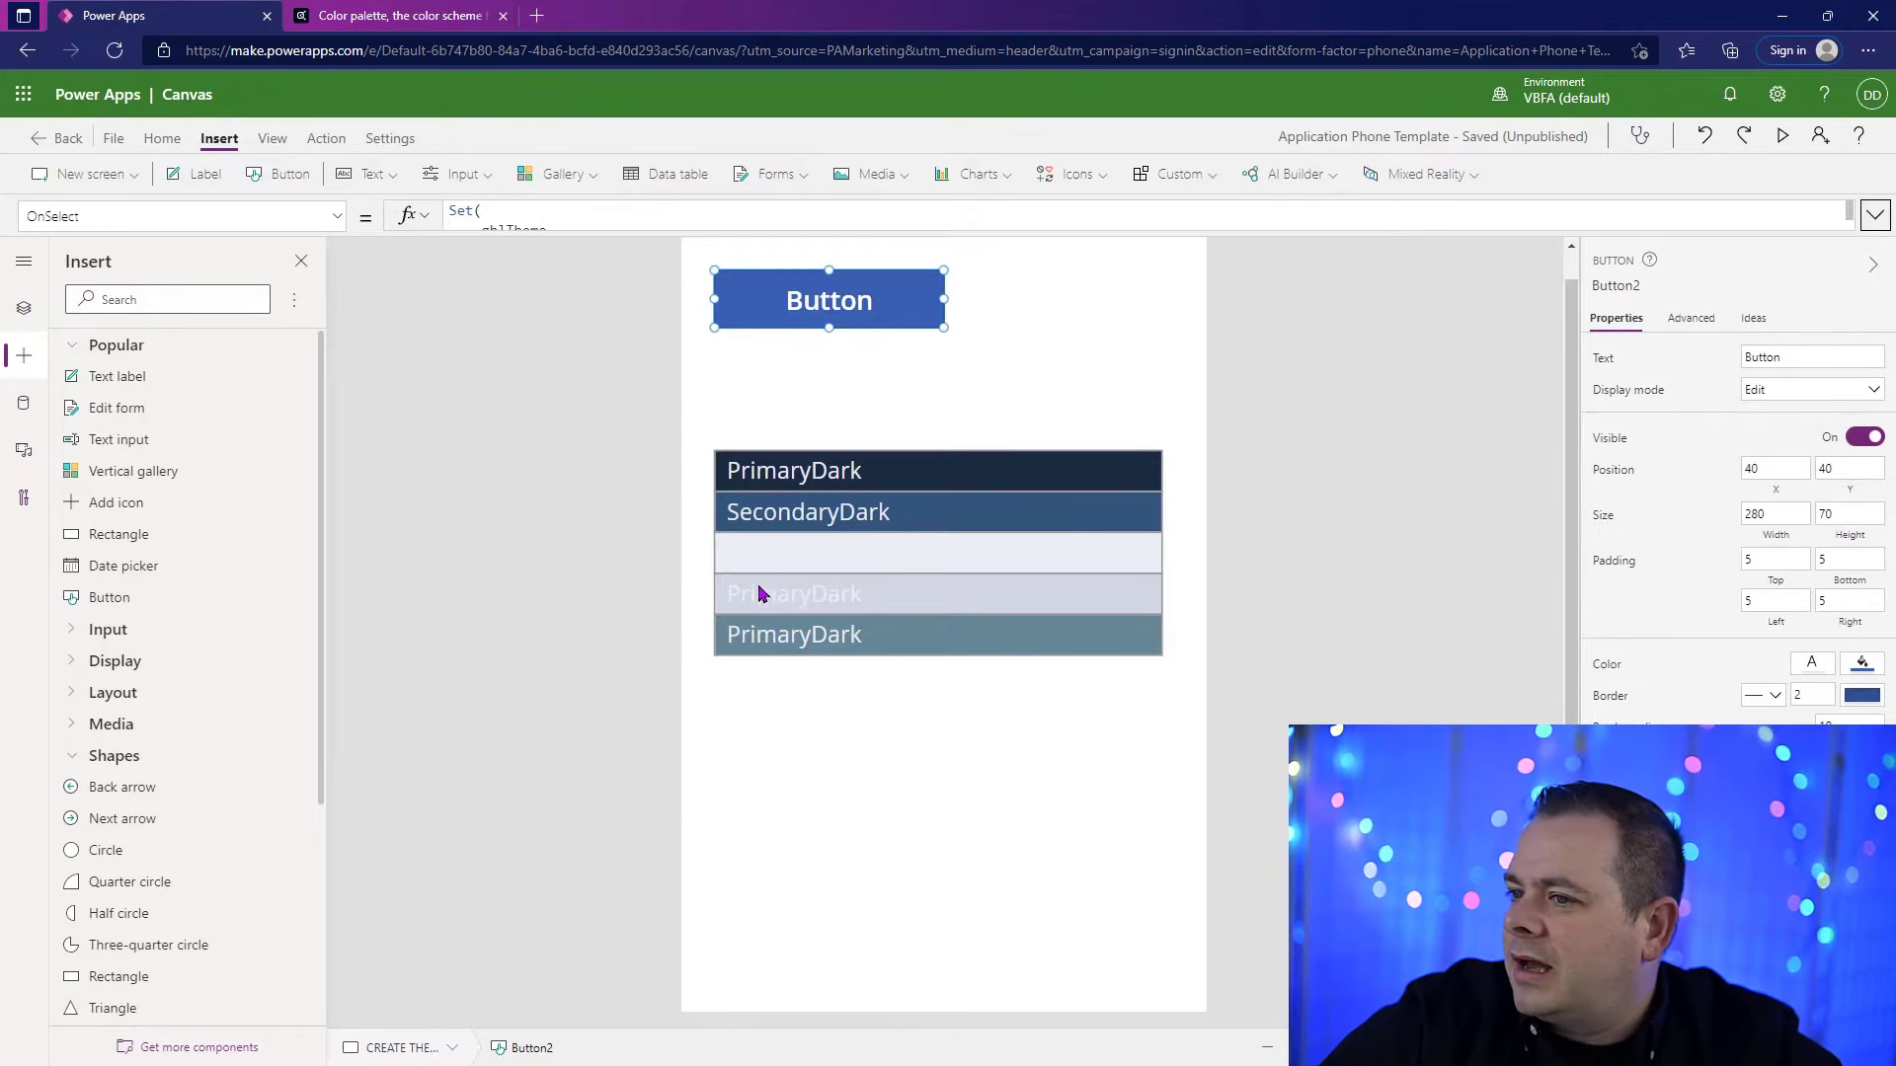
click(977, 543)
drag(1827, 357, 1629, 368)
key(ctrl+v)
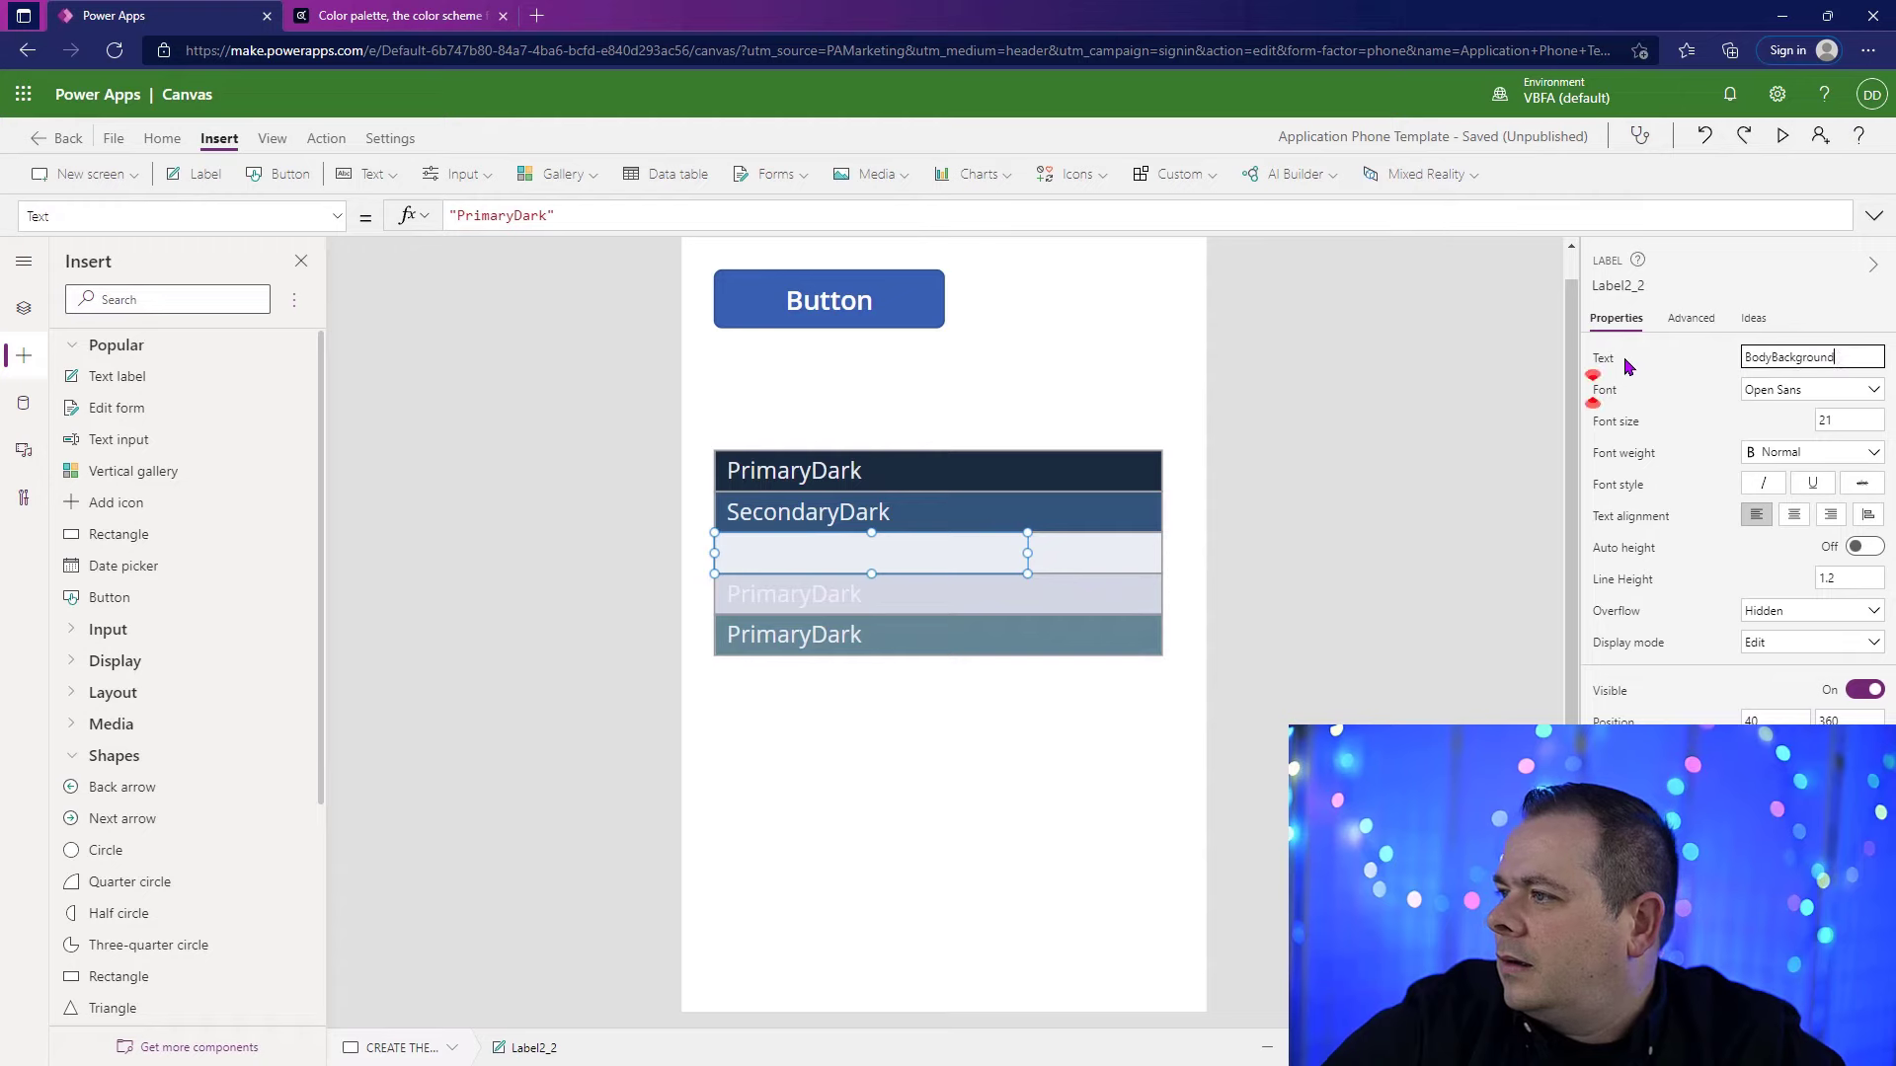
Step: Change the Color formula of the label on the third rectangle to gblTheme.BodyBackground
click(1607, 928)
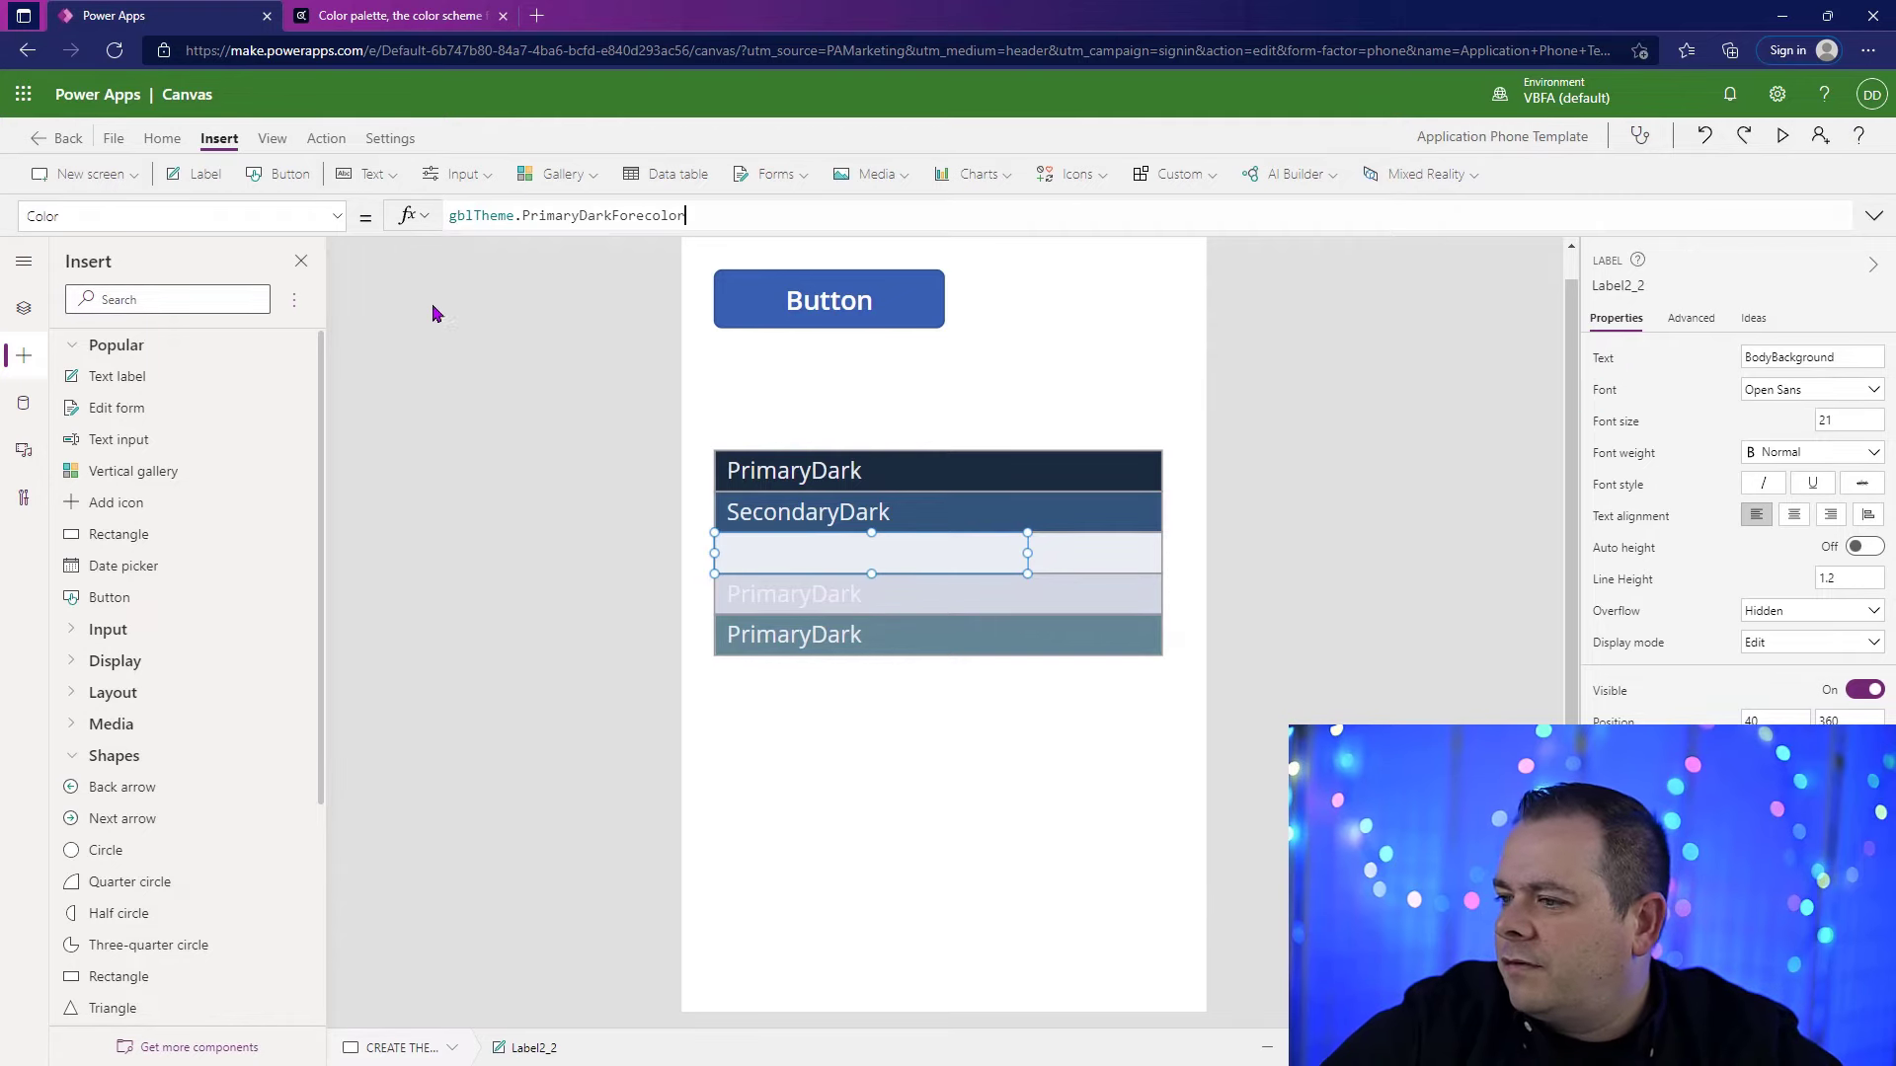
double_click(583, 214)
key(ctrl+v)
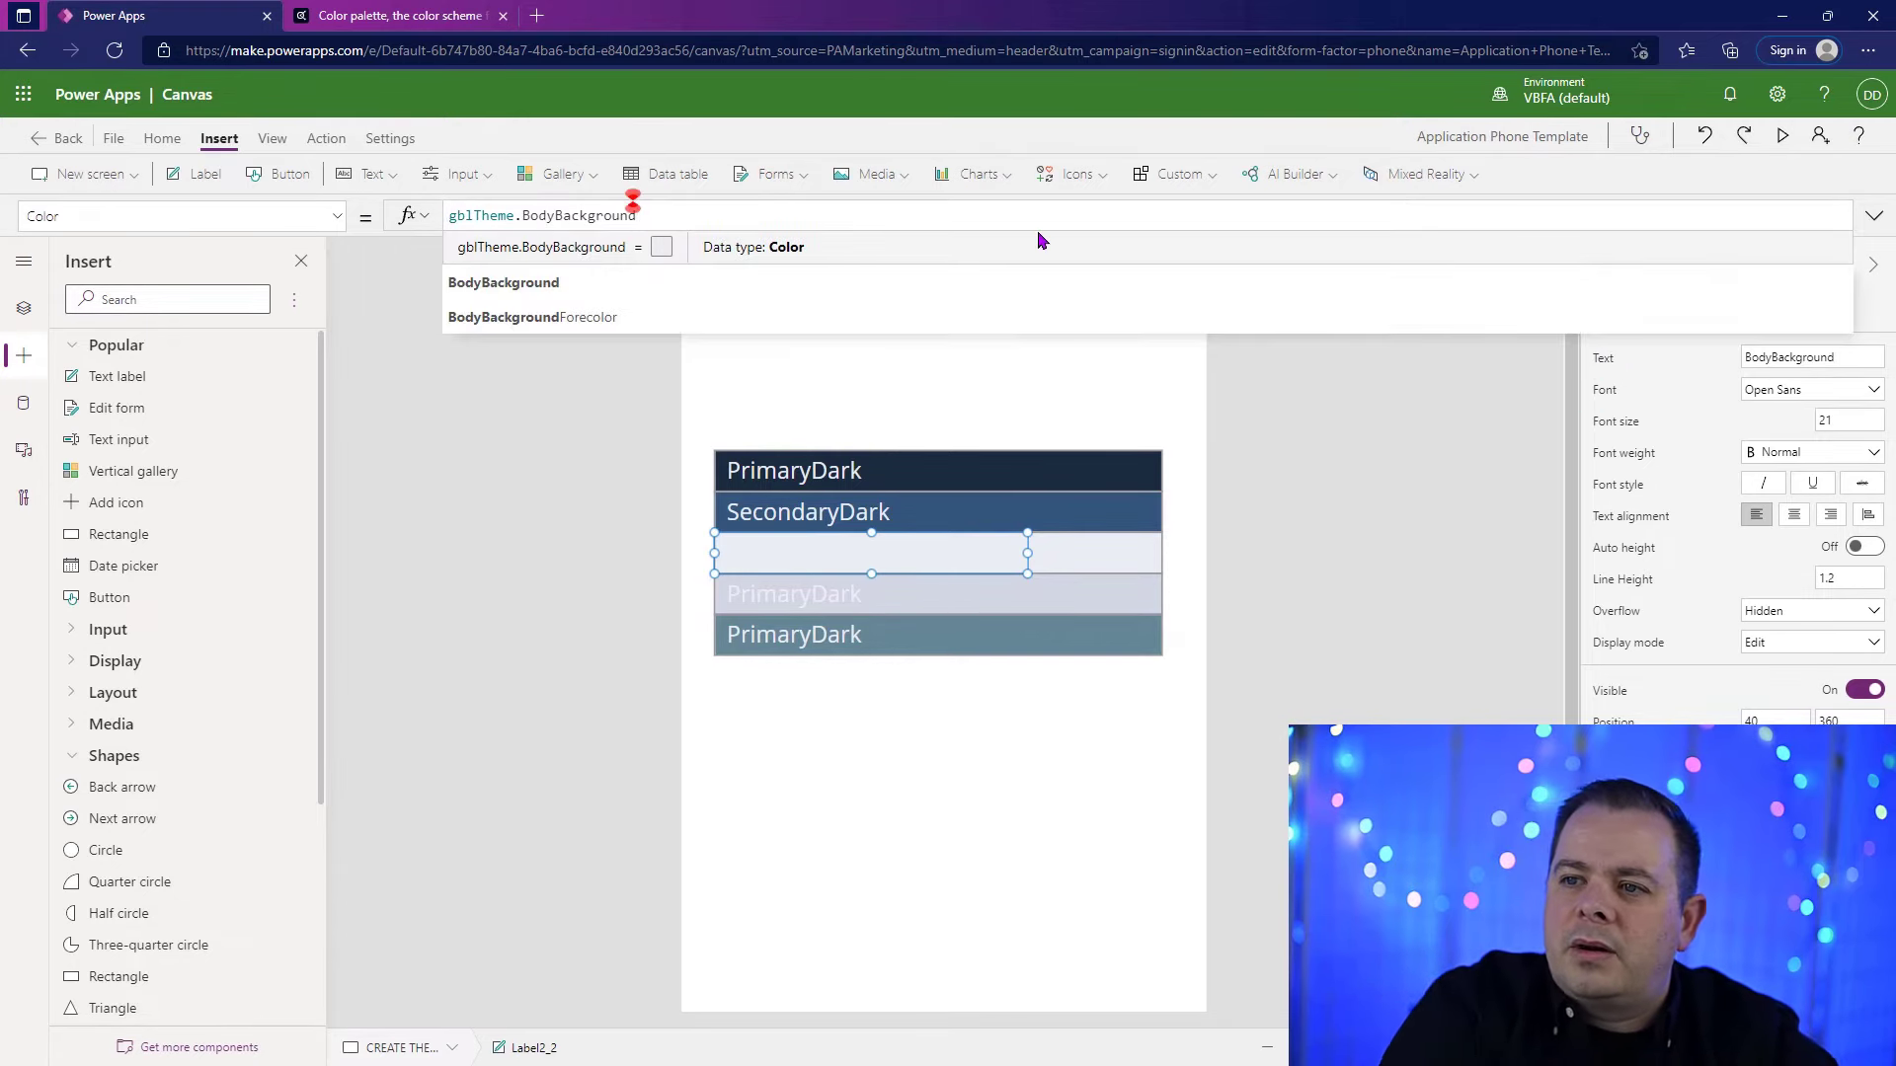
Step: Set BodyBackgroundForecolor to #1A2C3F in the button's OnSelect formula and run the button to refresh the theme
click(830, 300)
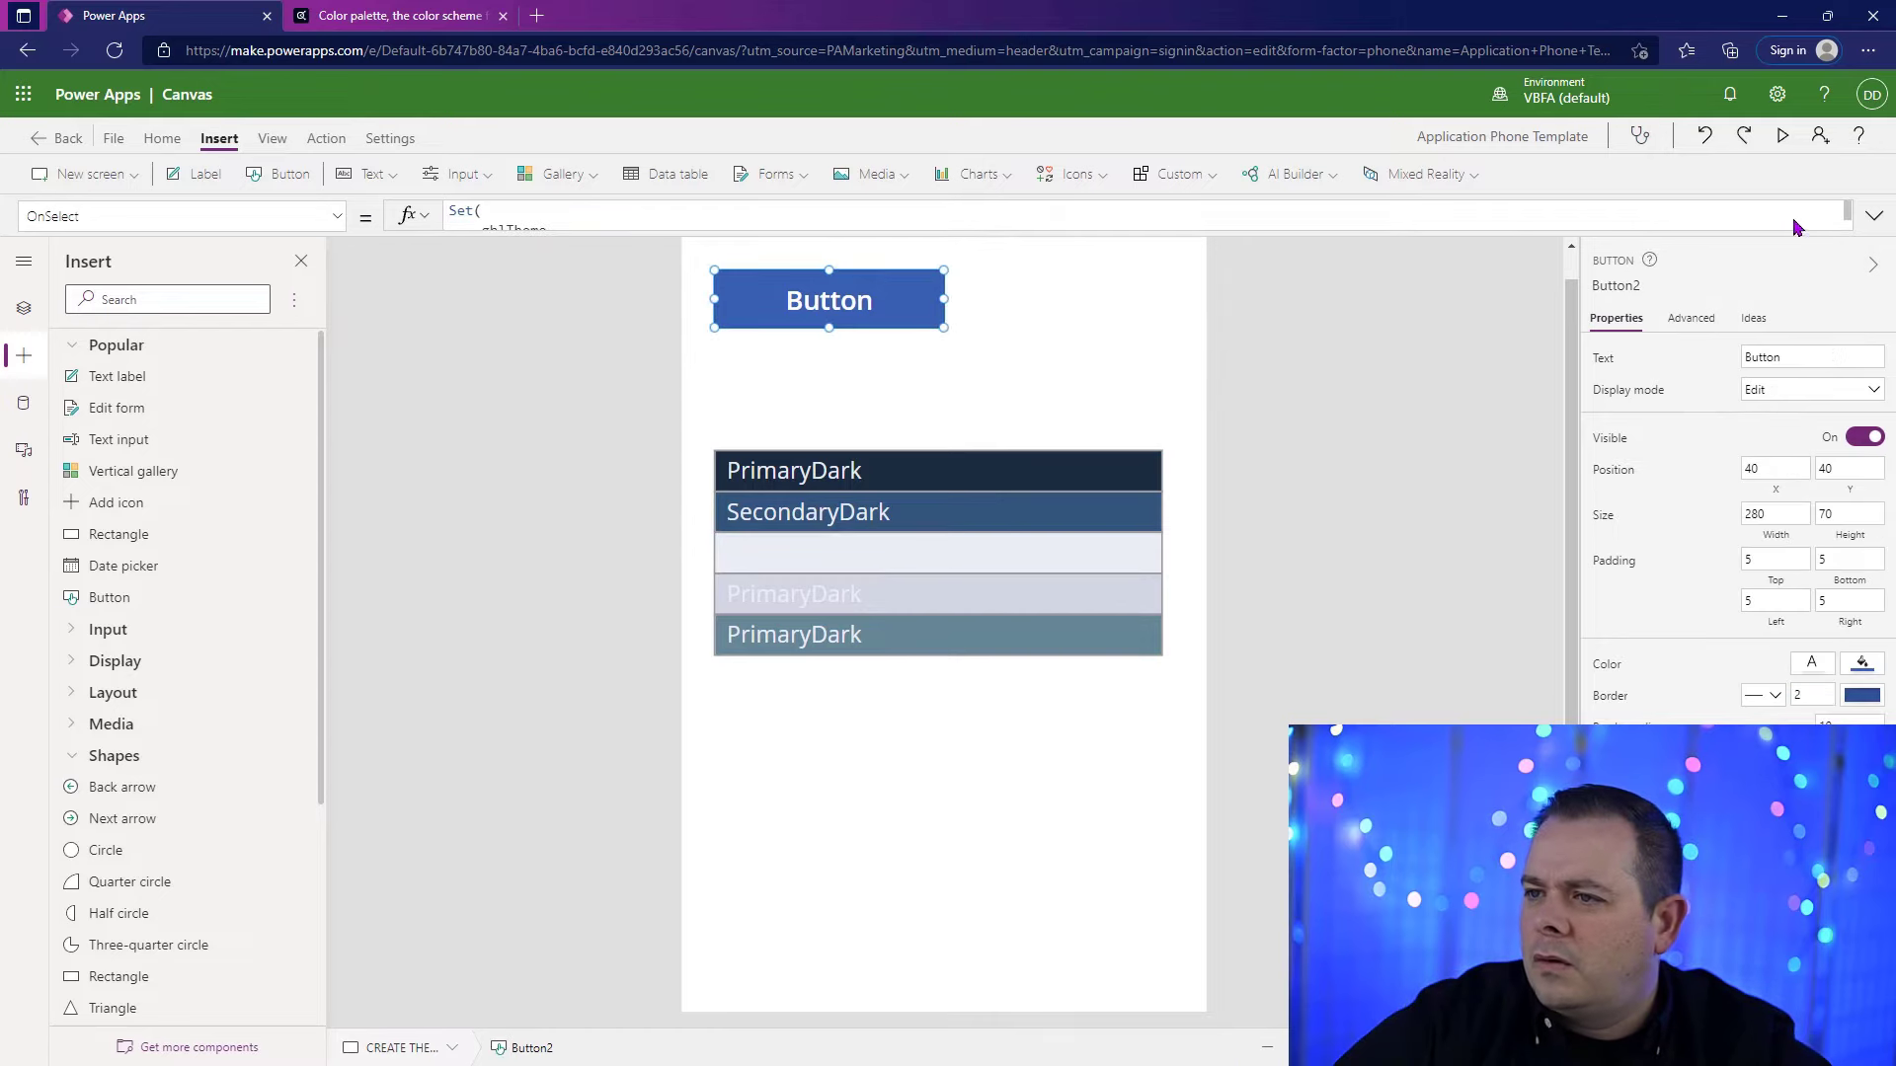
click(1875, 216)
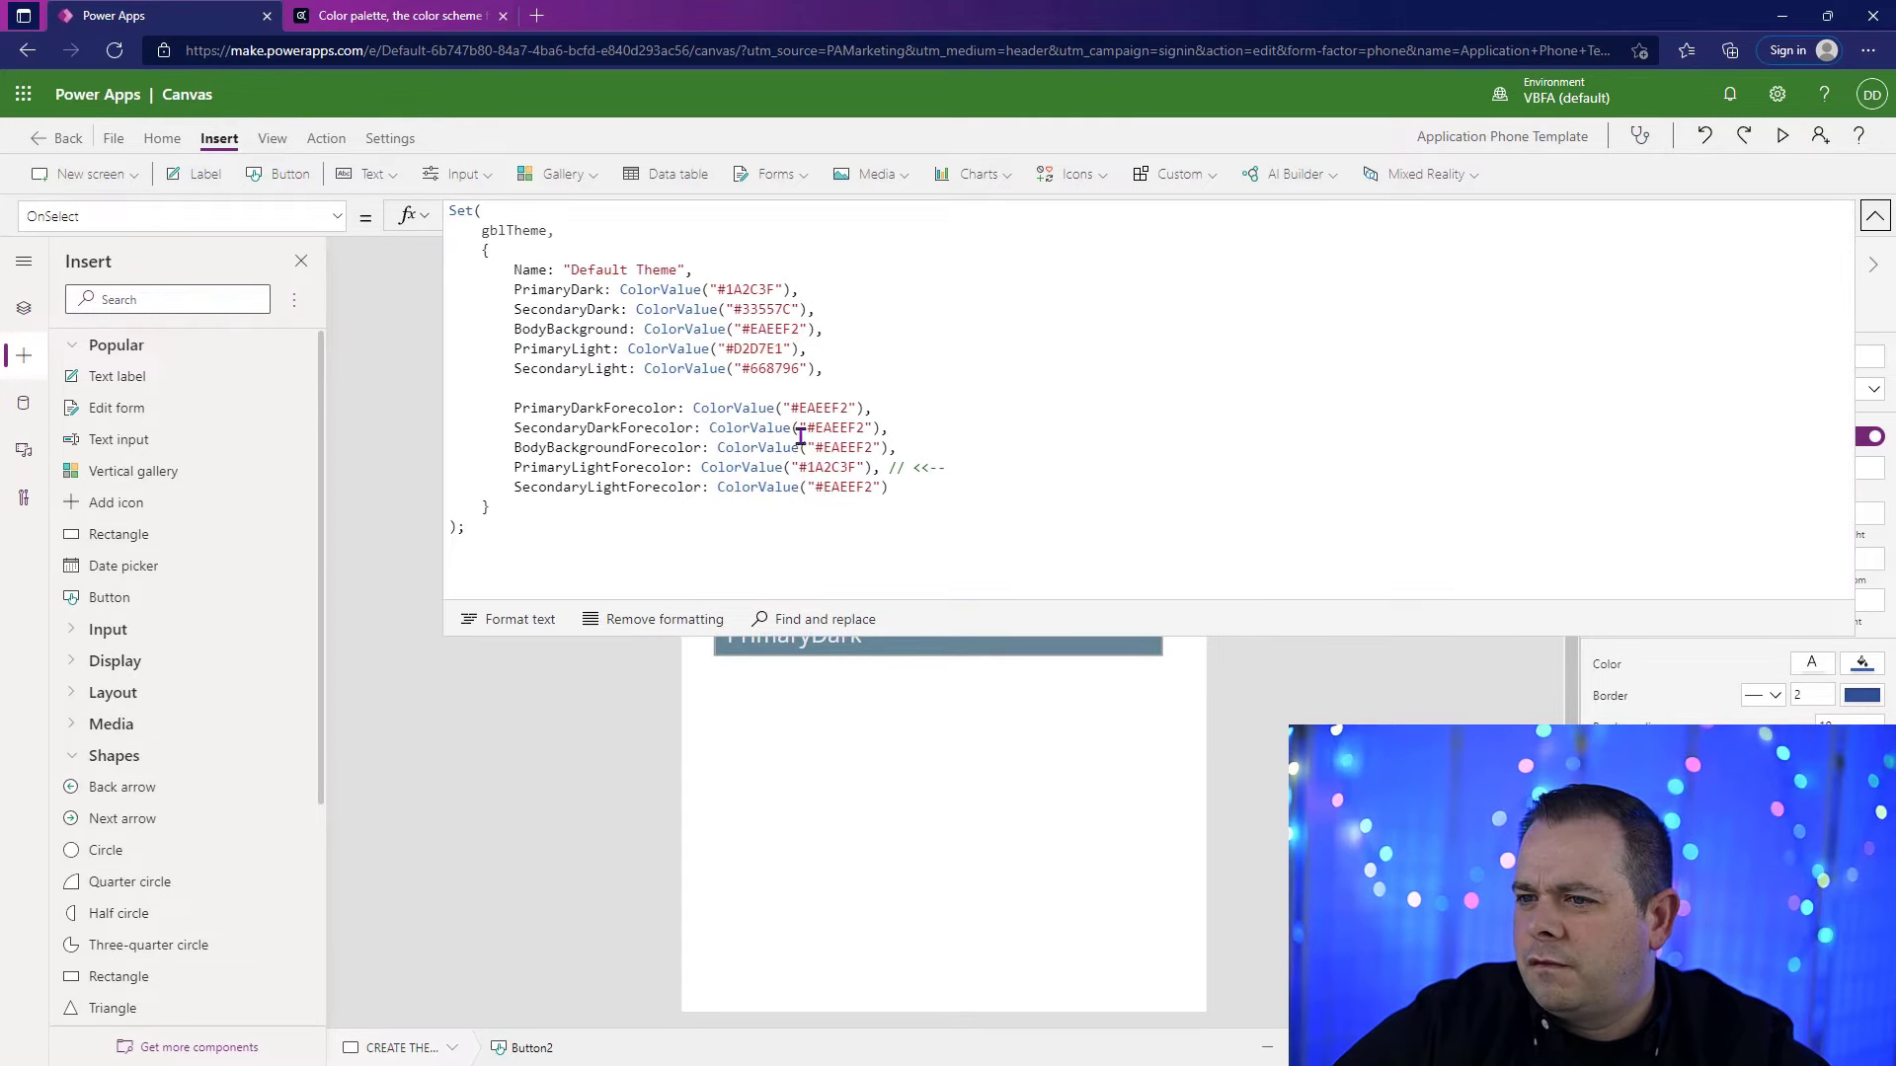
double_click(844, 447)
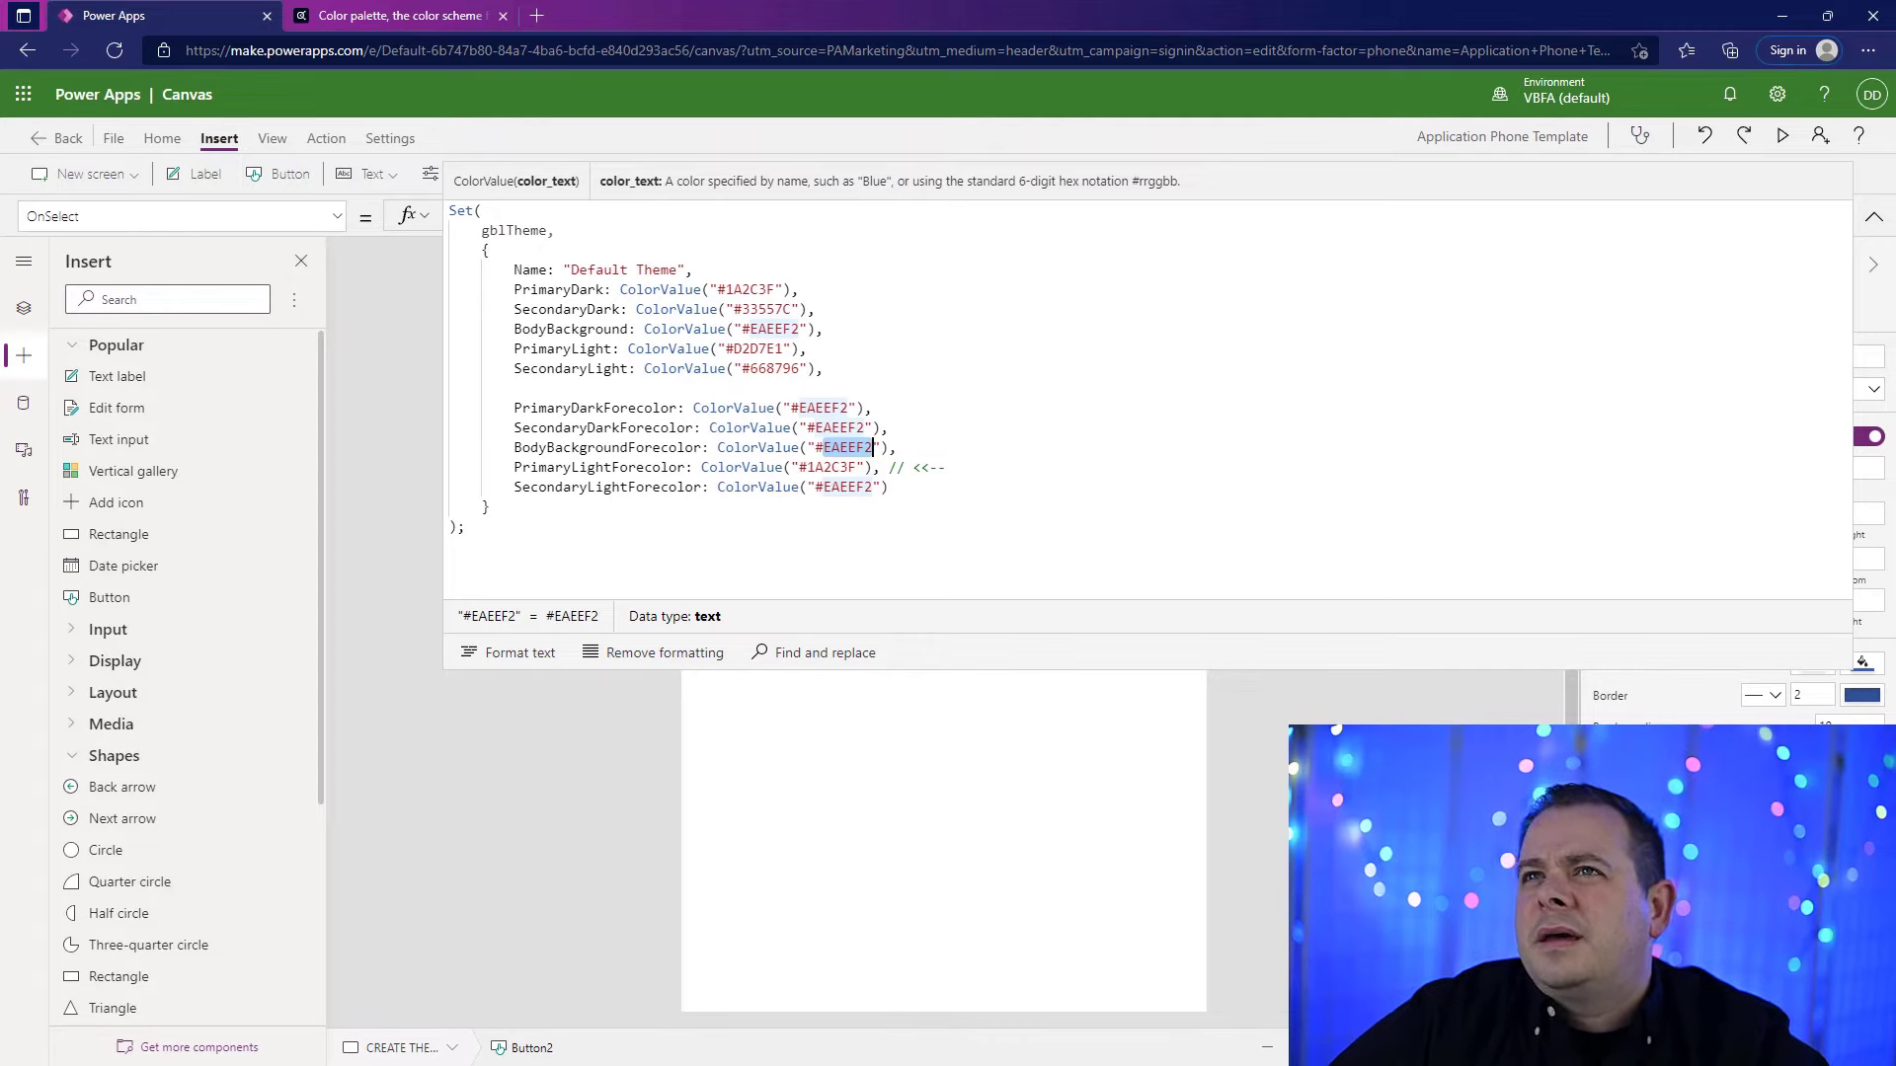
key(ctrl+v)
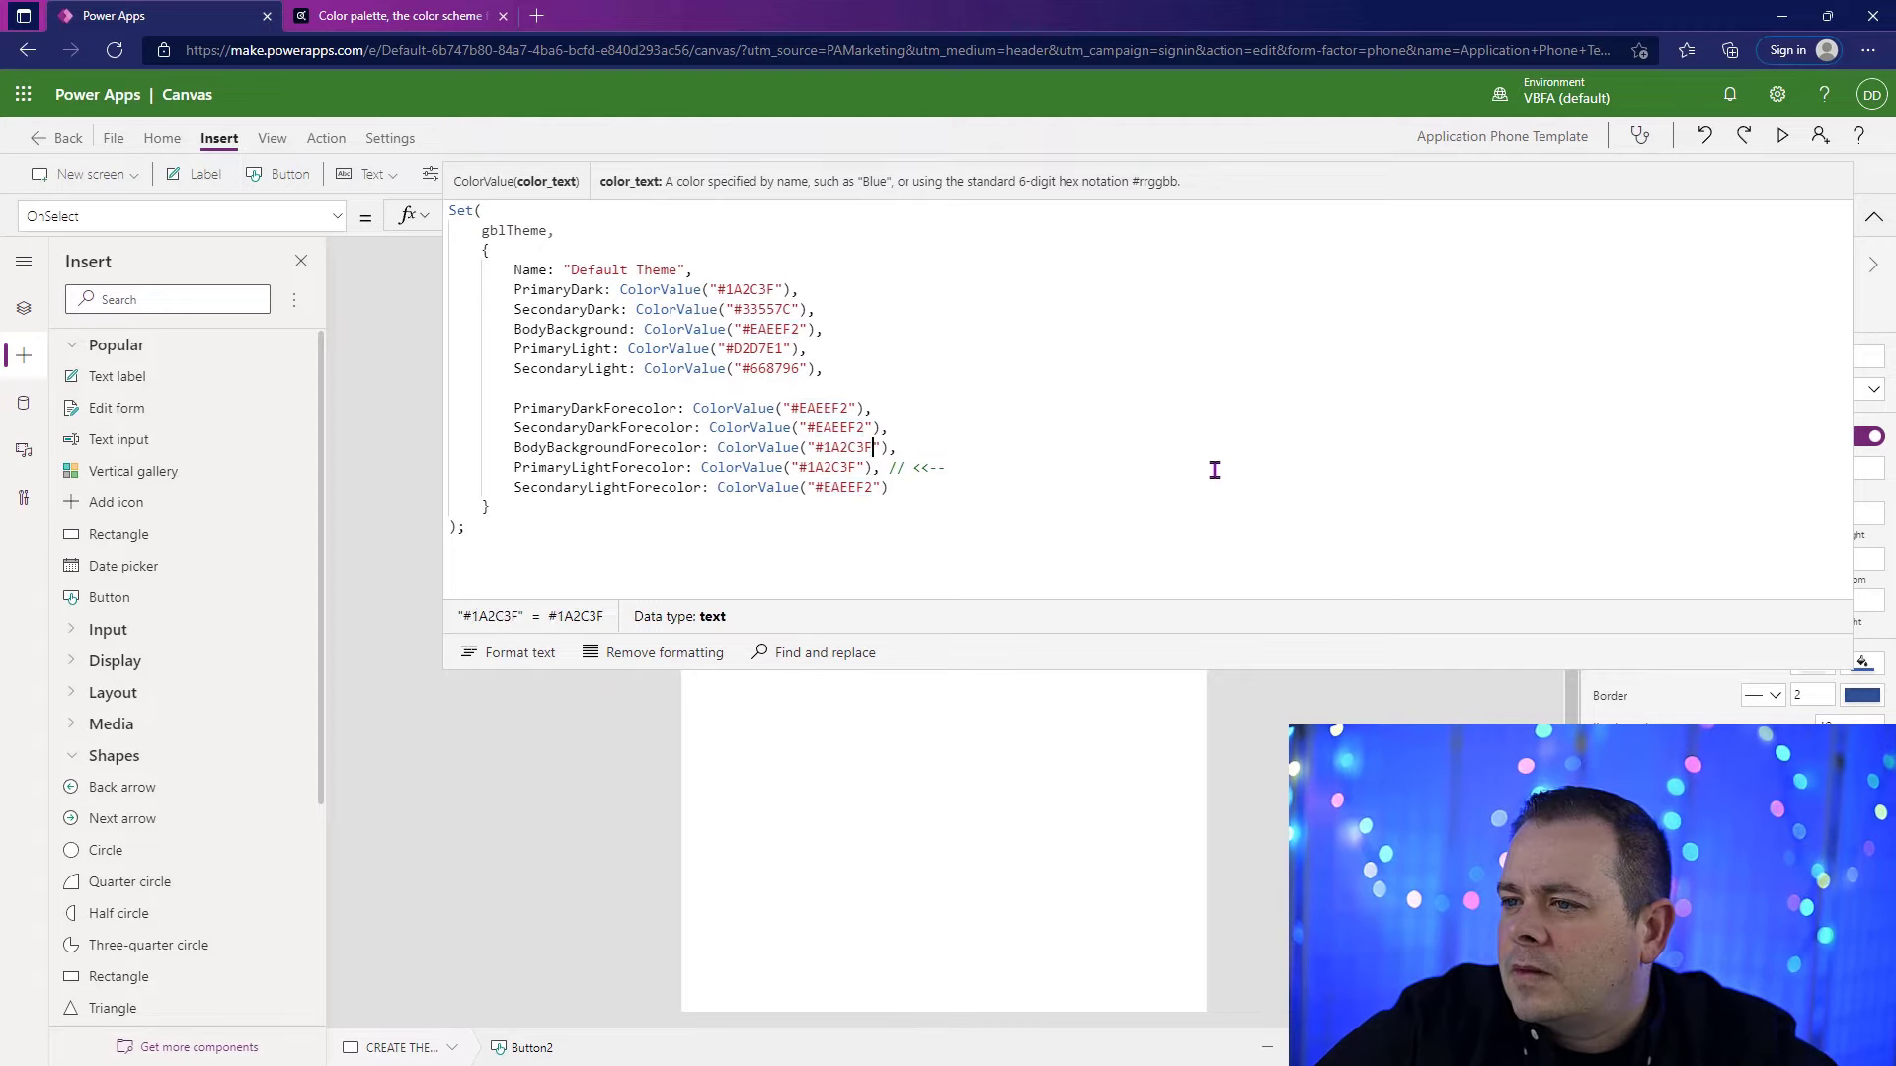
click(1874, 216)
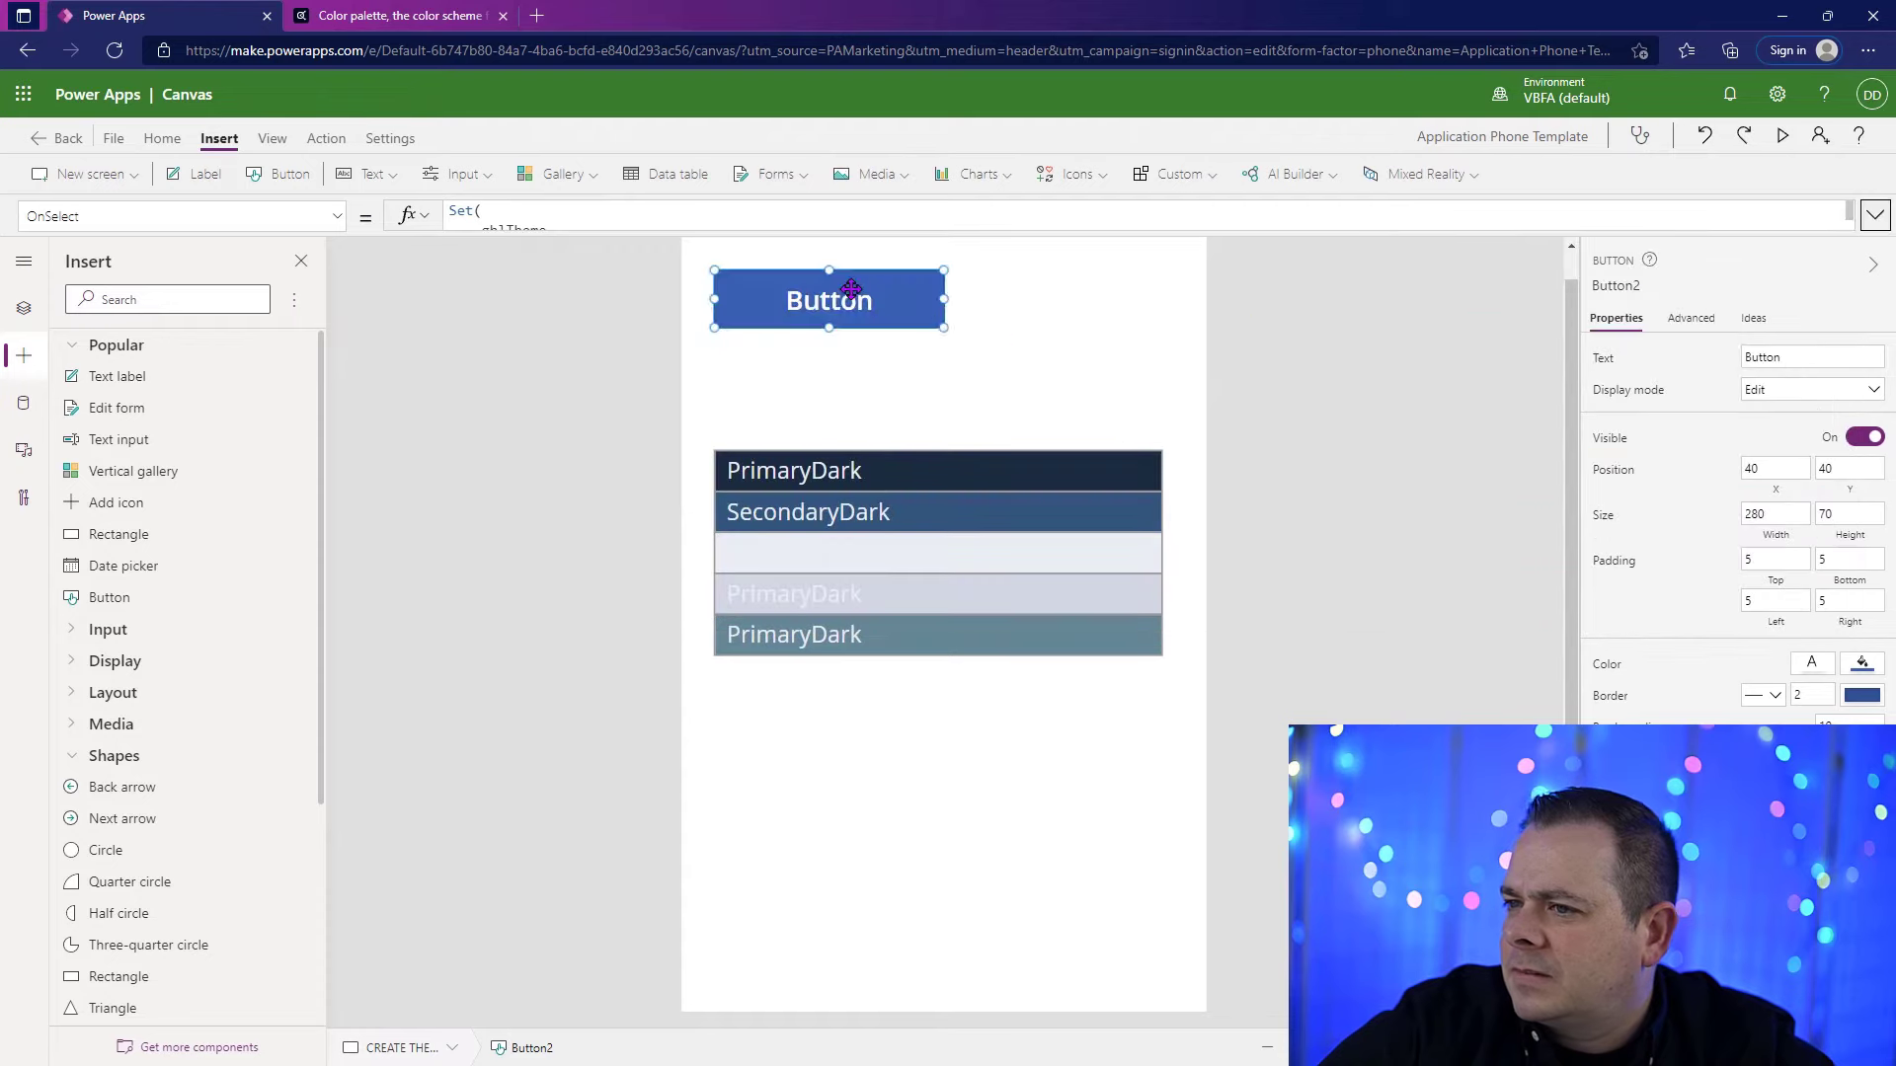
click(1377, 507)
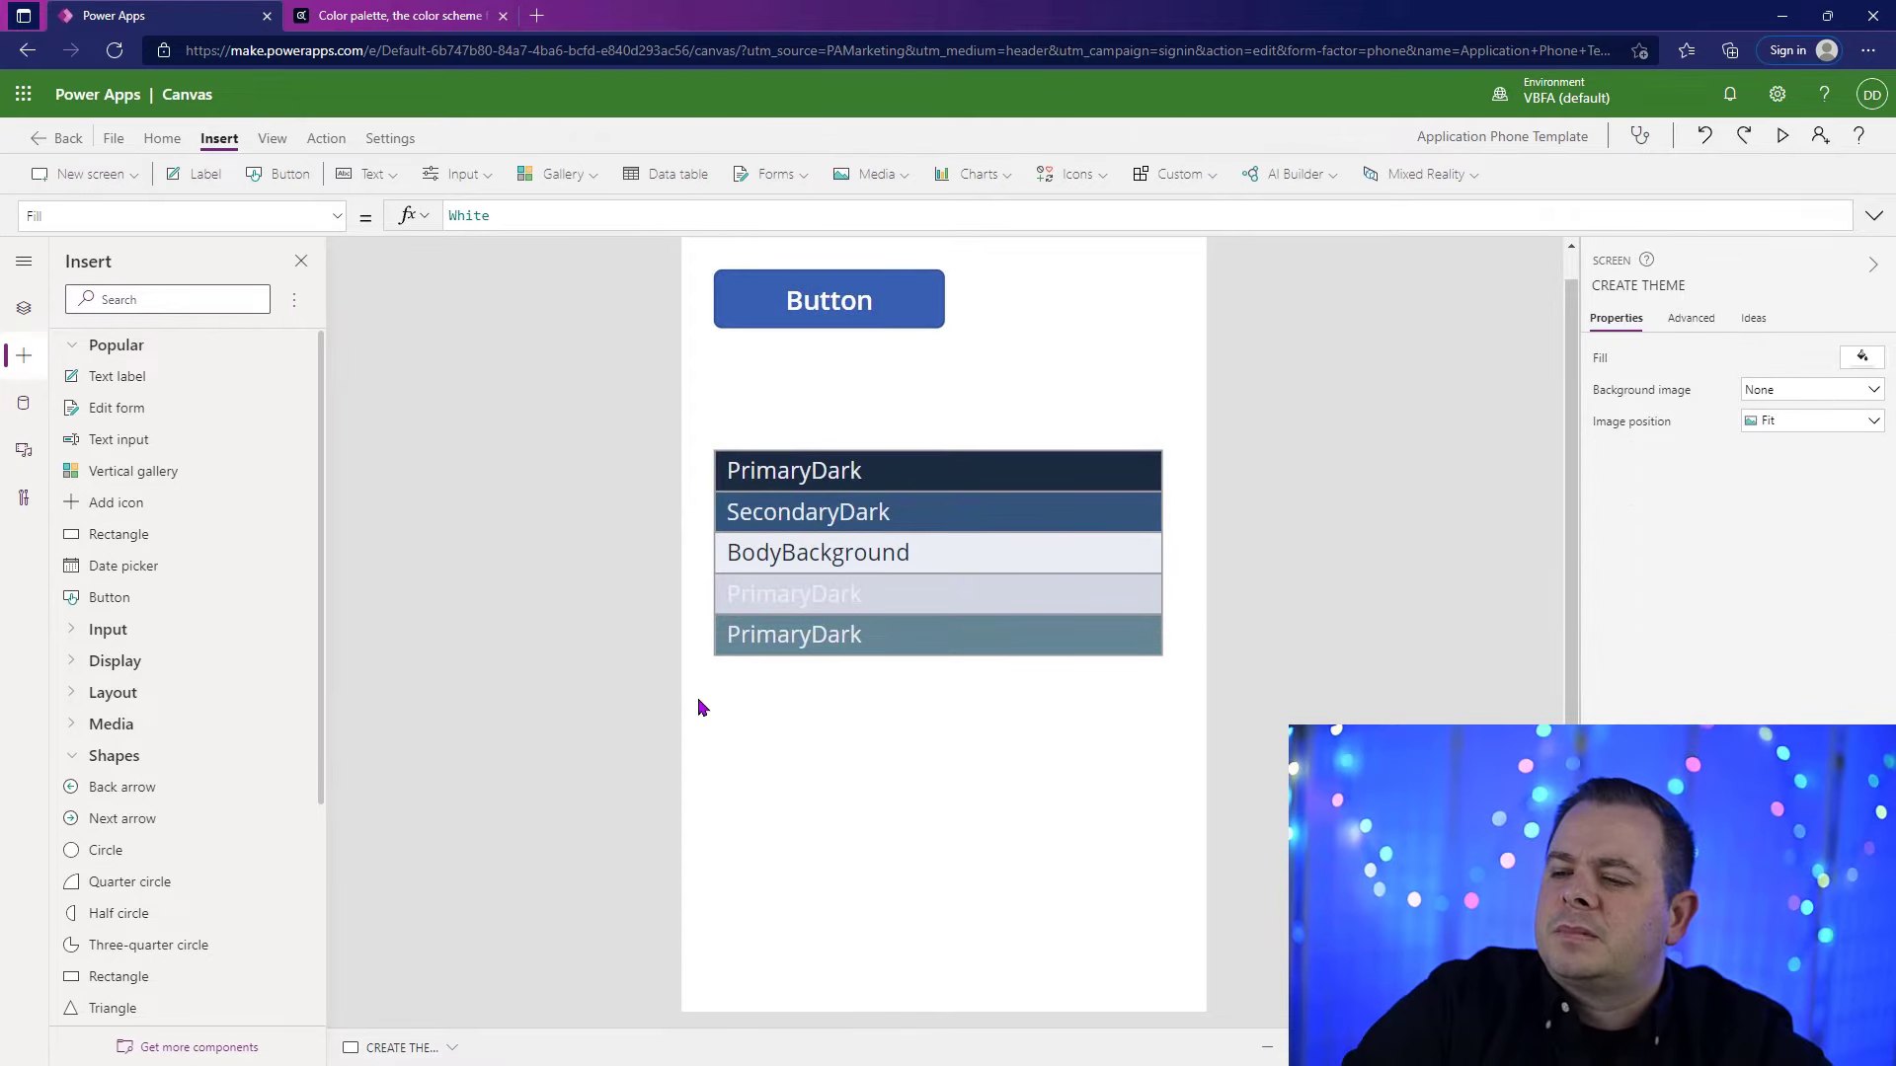
Step: Copy the name PrimaryLight from the button's OnSelect formula and use it as the text of the label on the fourth rectangle
click(882, 605)
click(834, 301)
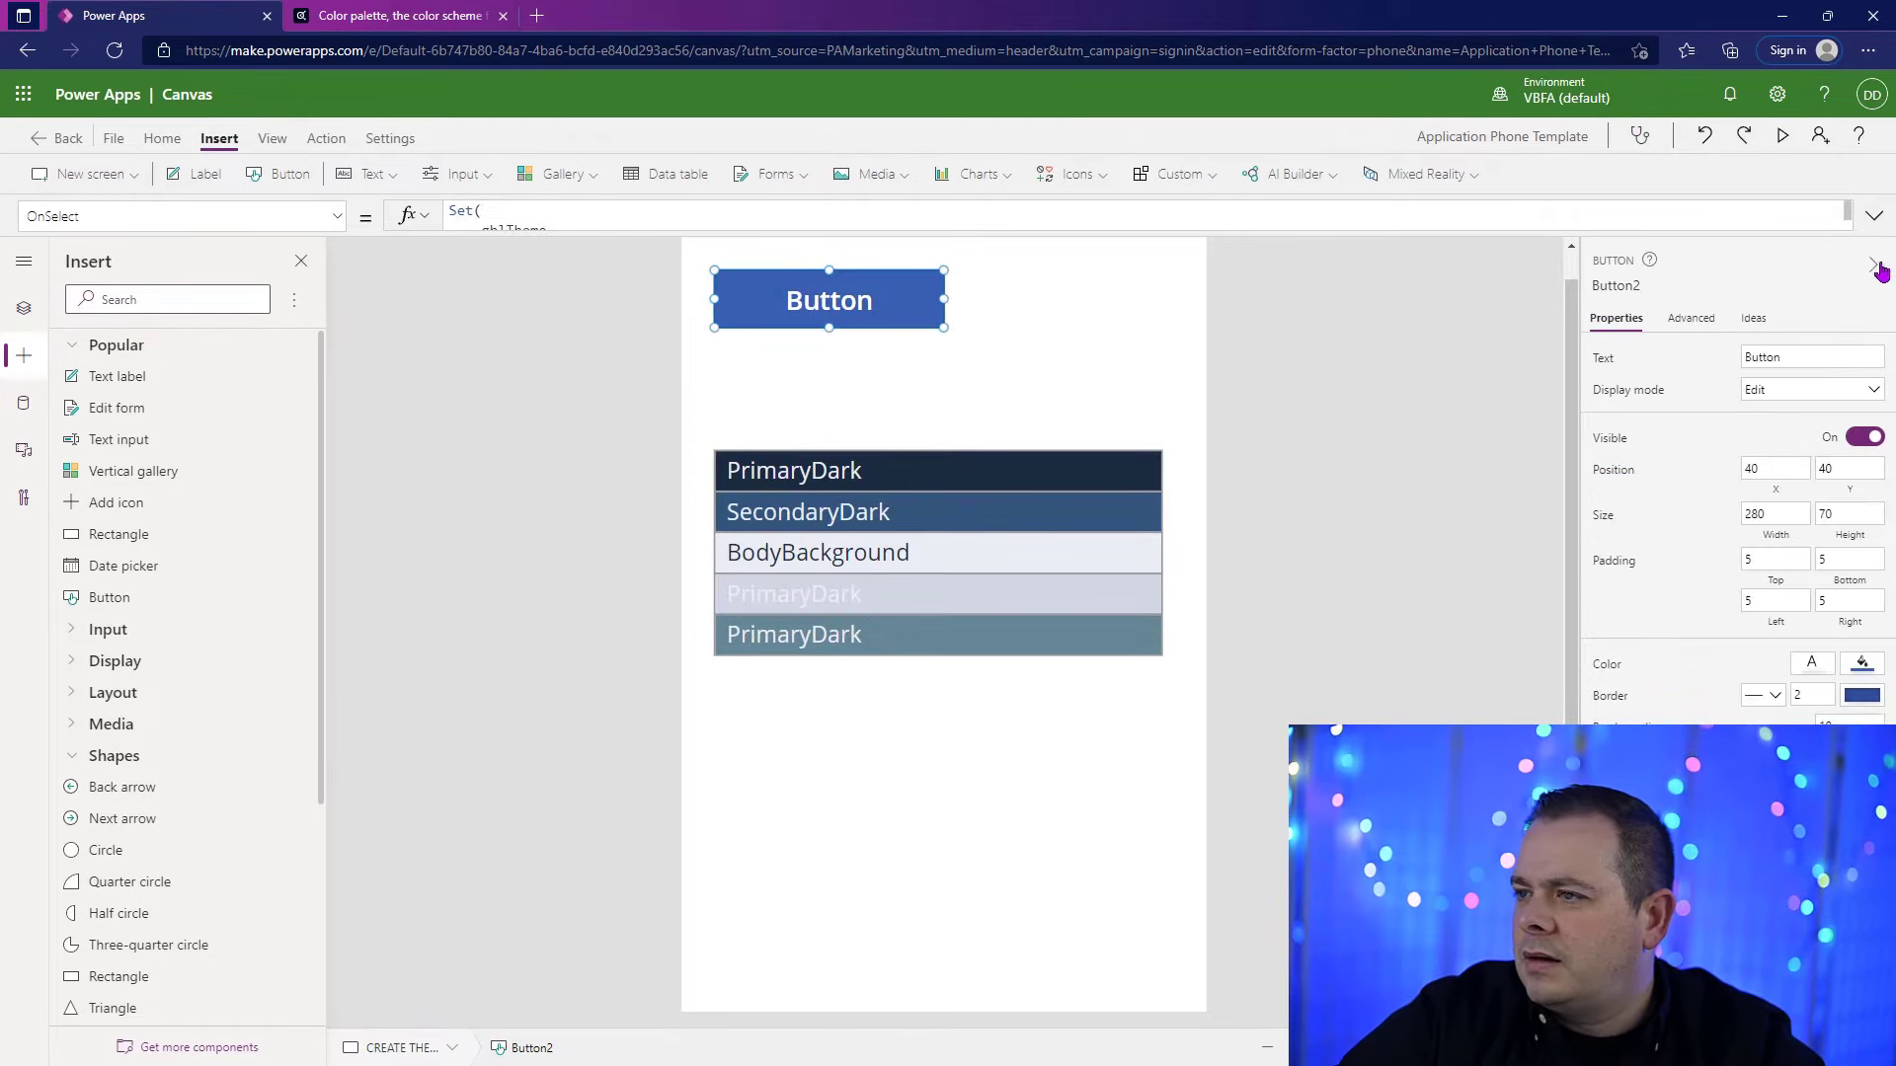
click(1874, 215)
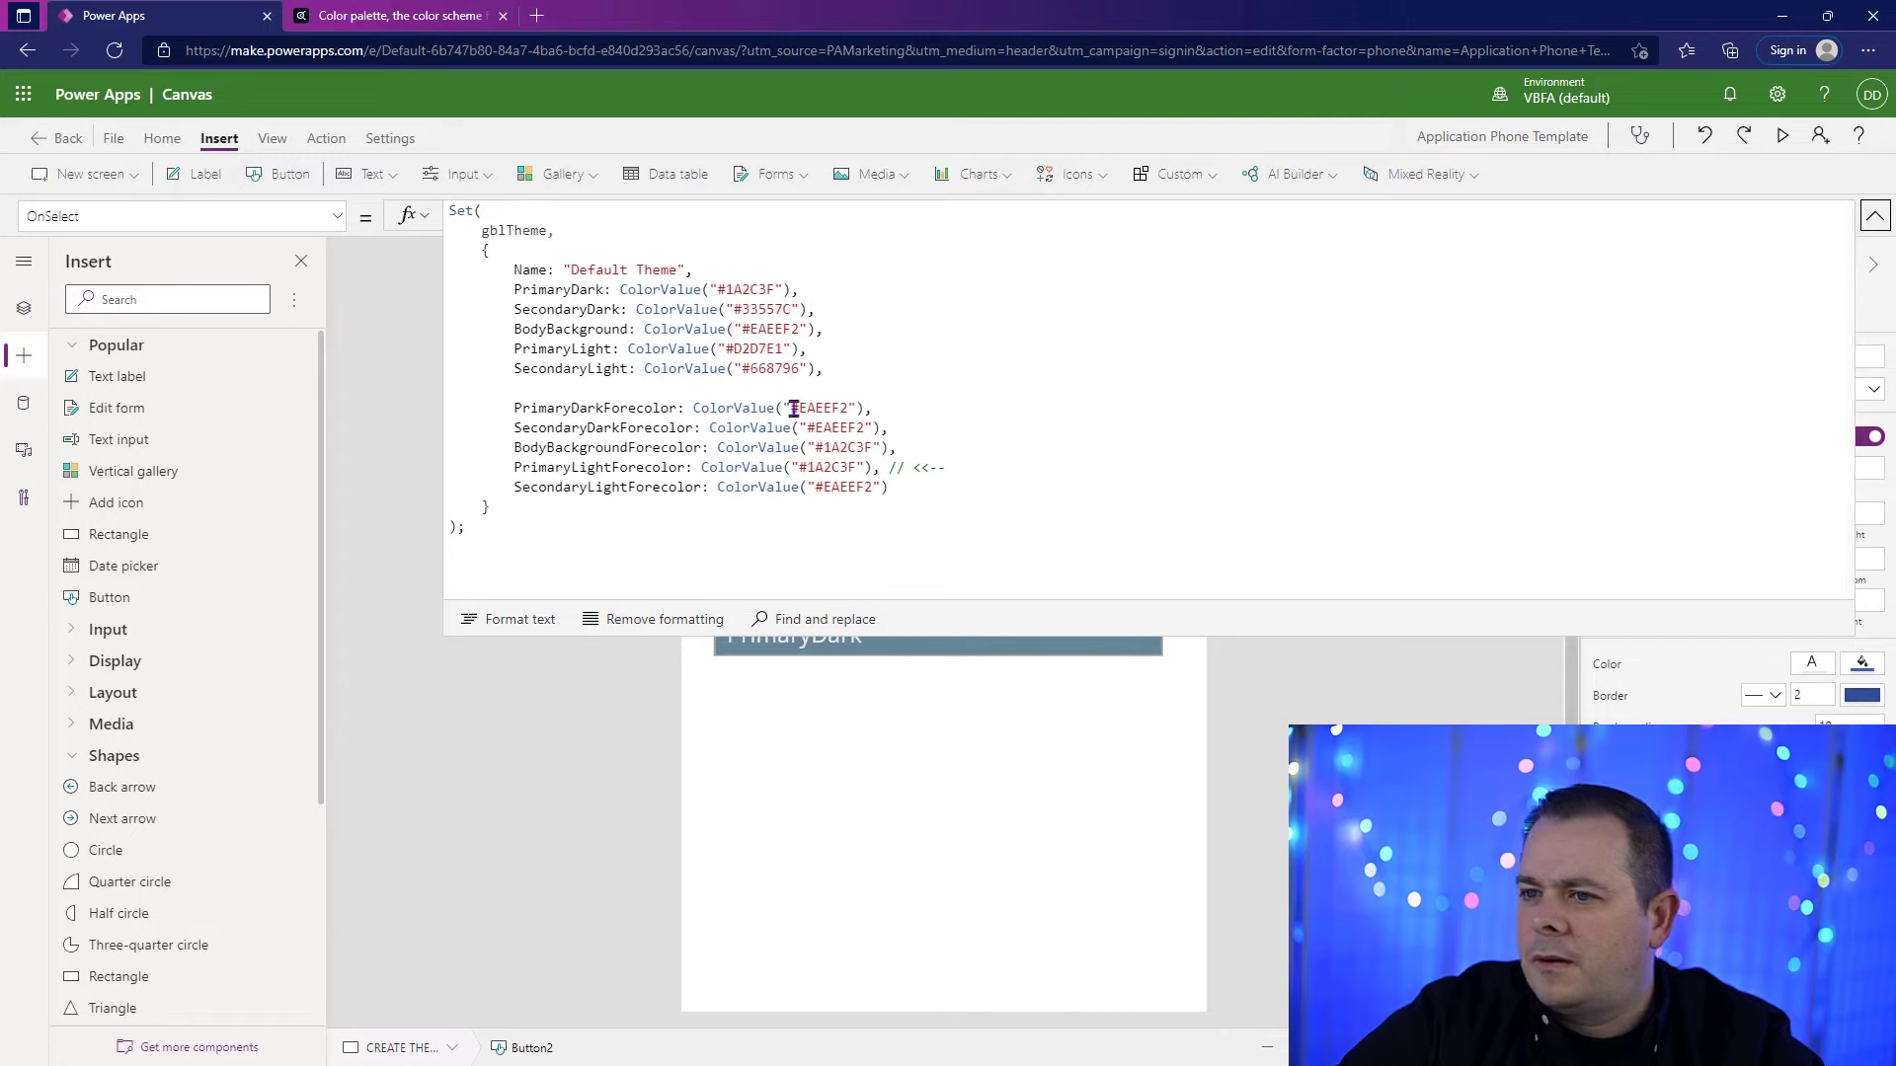
double_click(587, 349)
key(ctrl+c)
click(1874, 217)
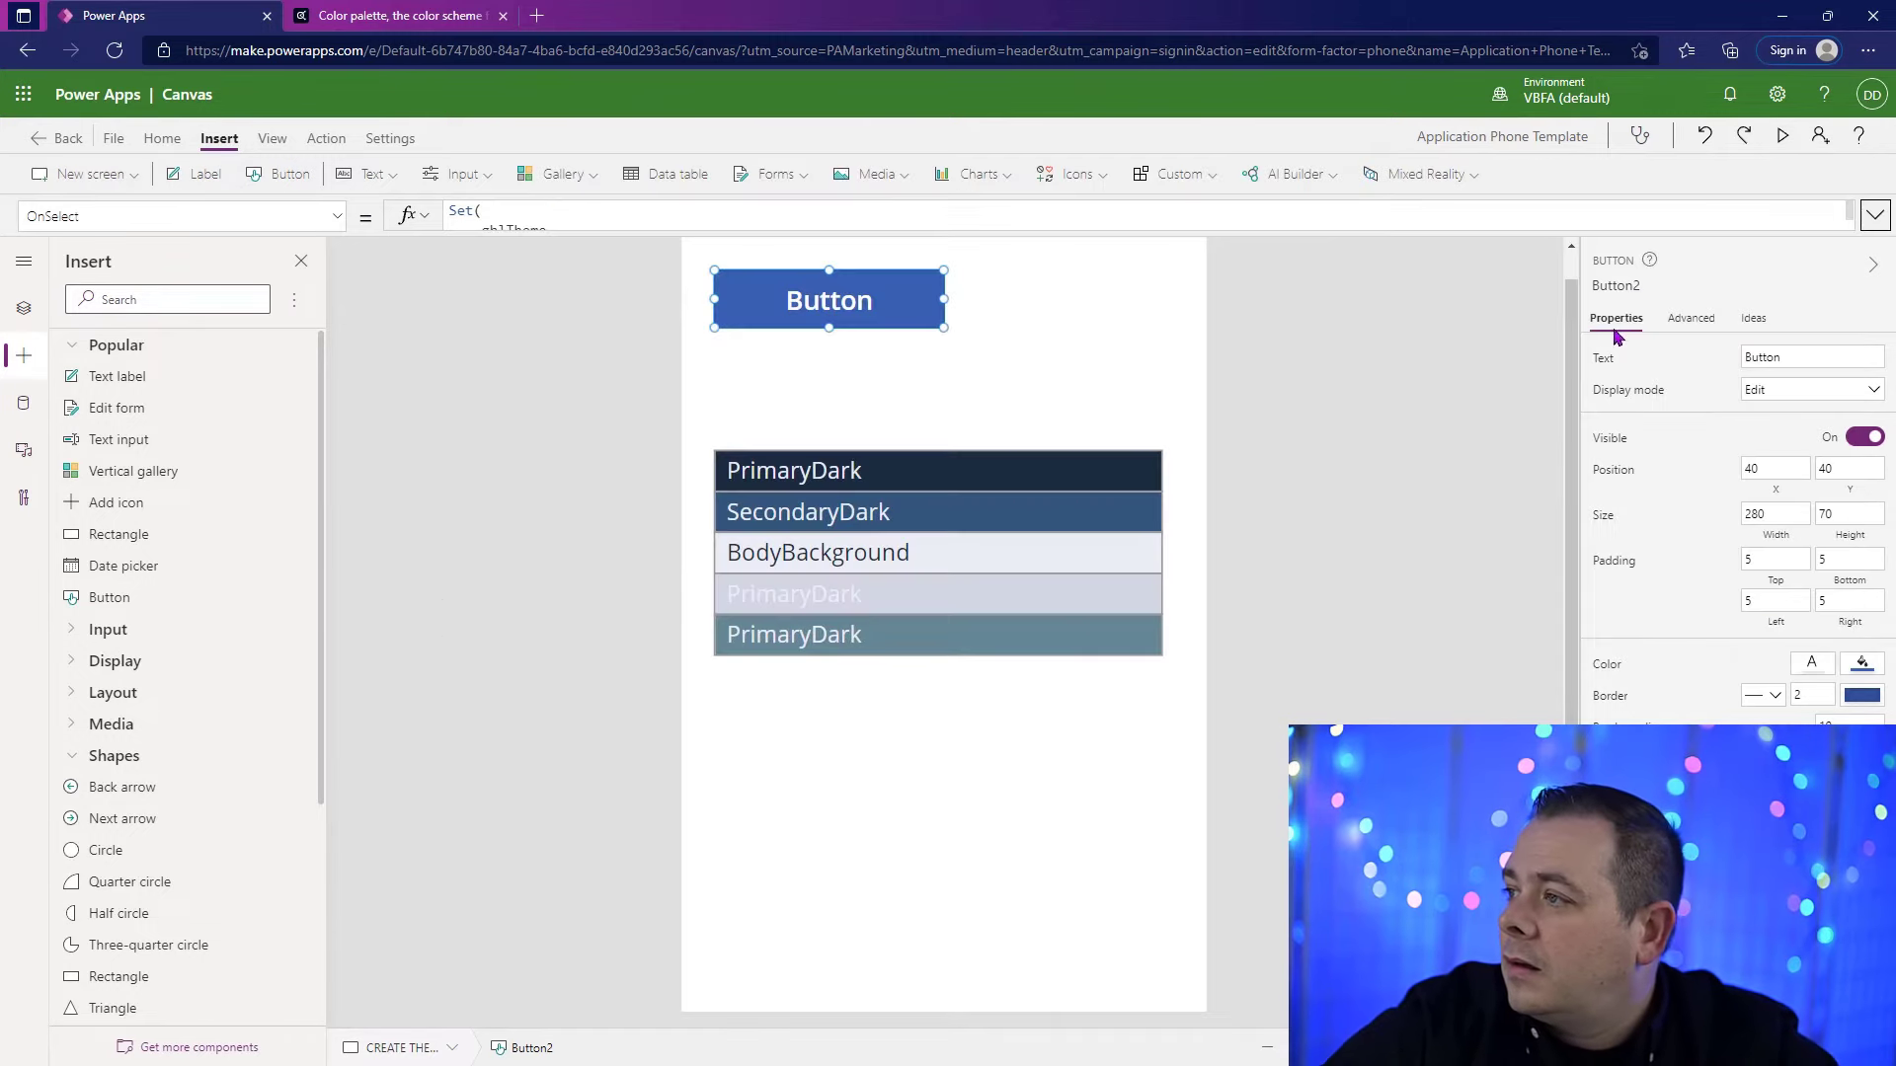
click(819, 596)
double_click(1812, 357)
key(ctrl+v)
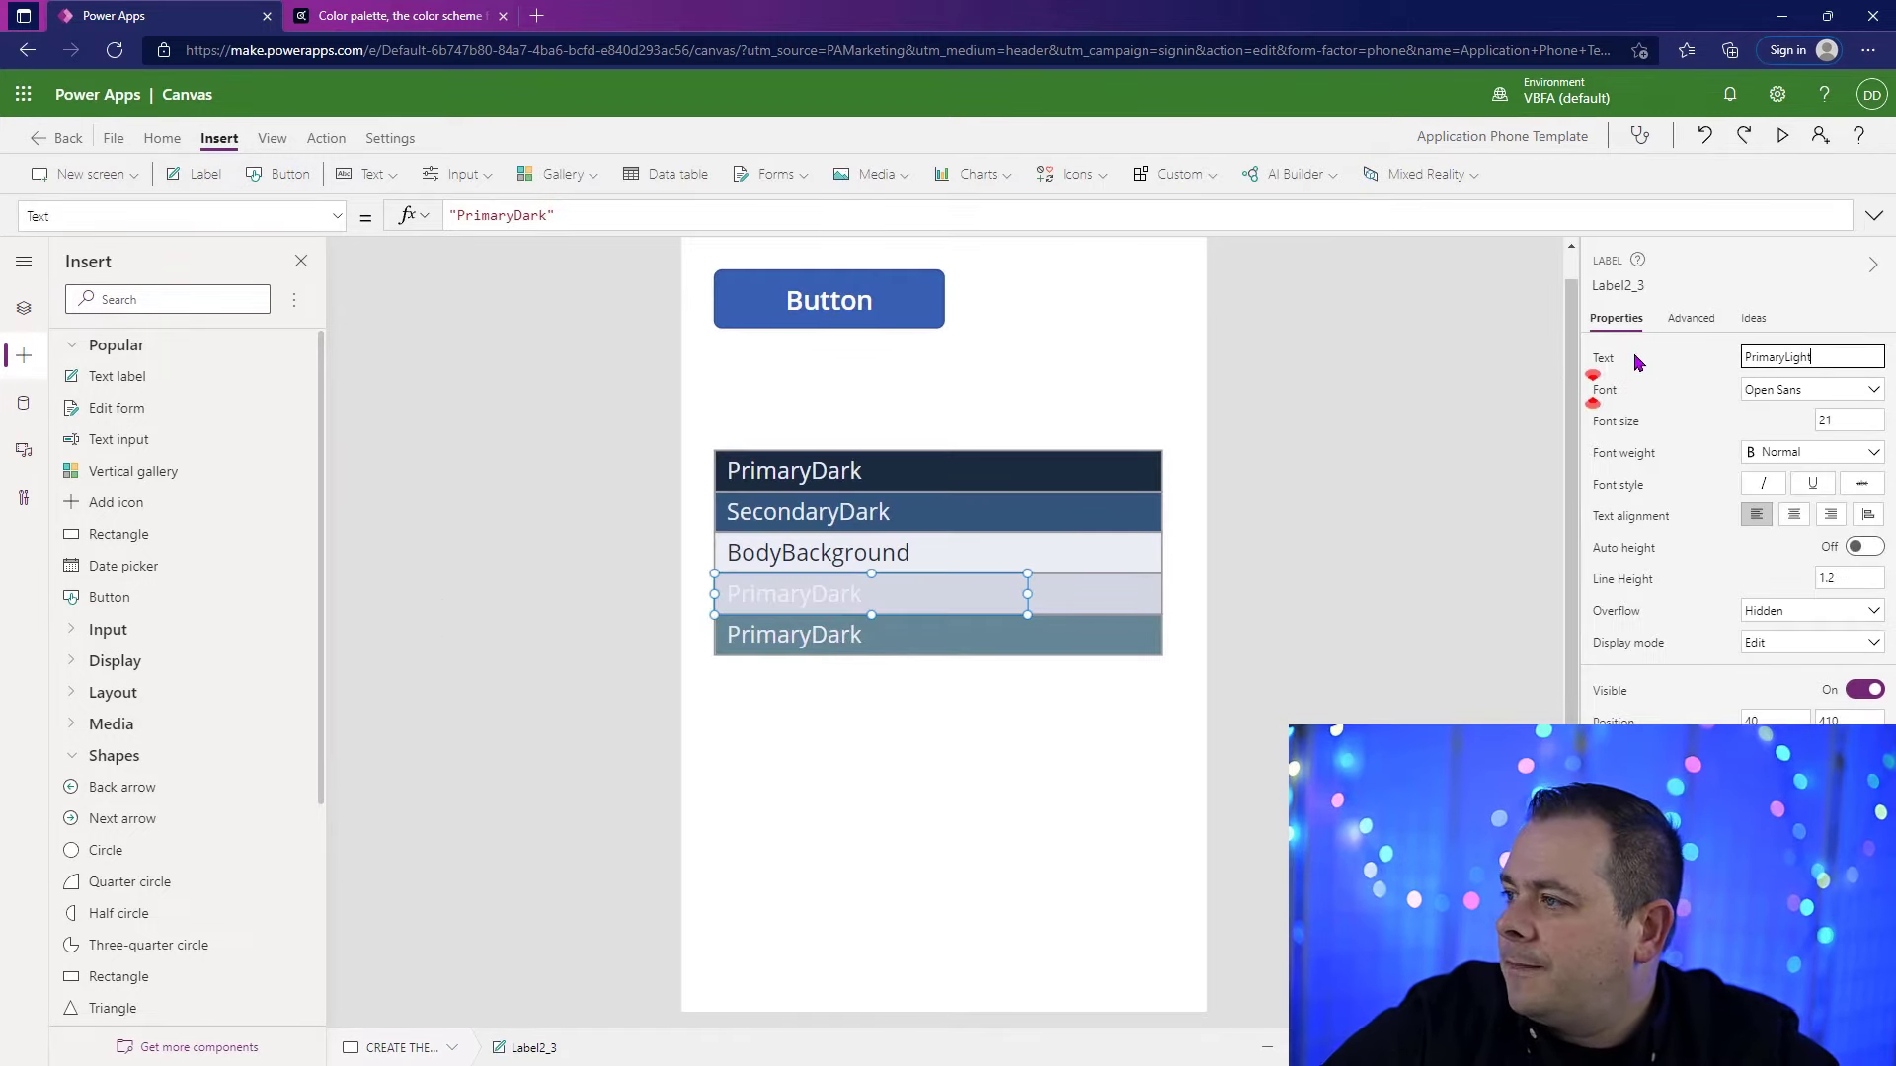
Step: Set the Color of the label on the fourth rectangle to gblTheme.PrimaryLightForecolor
click(1593, 389)
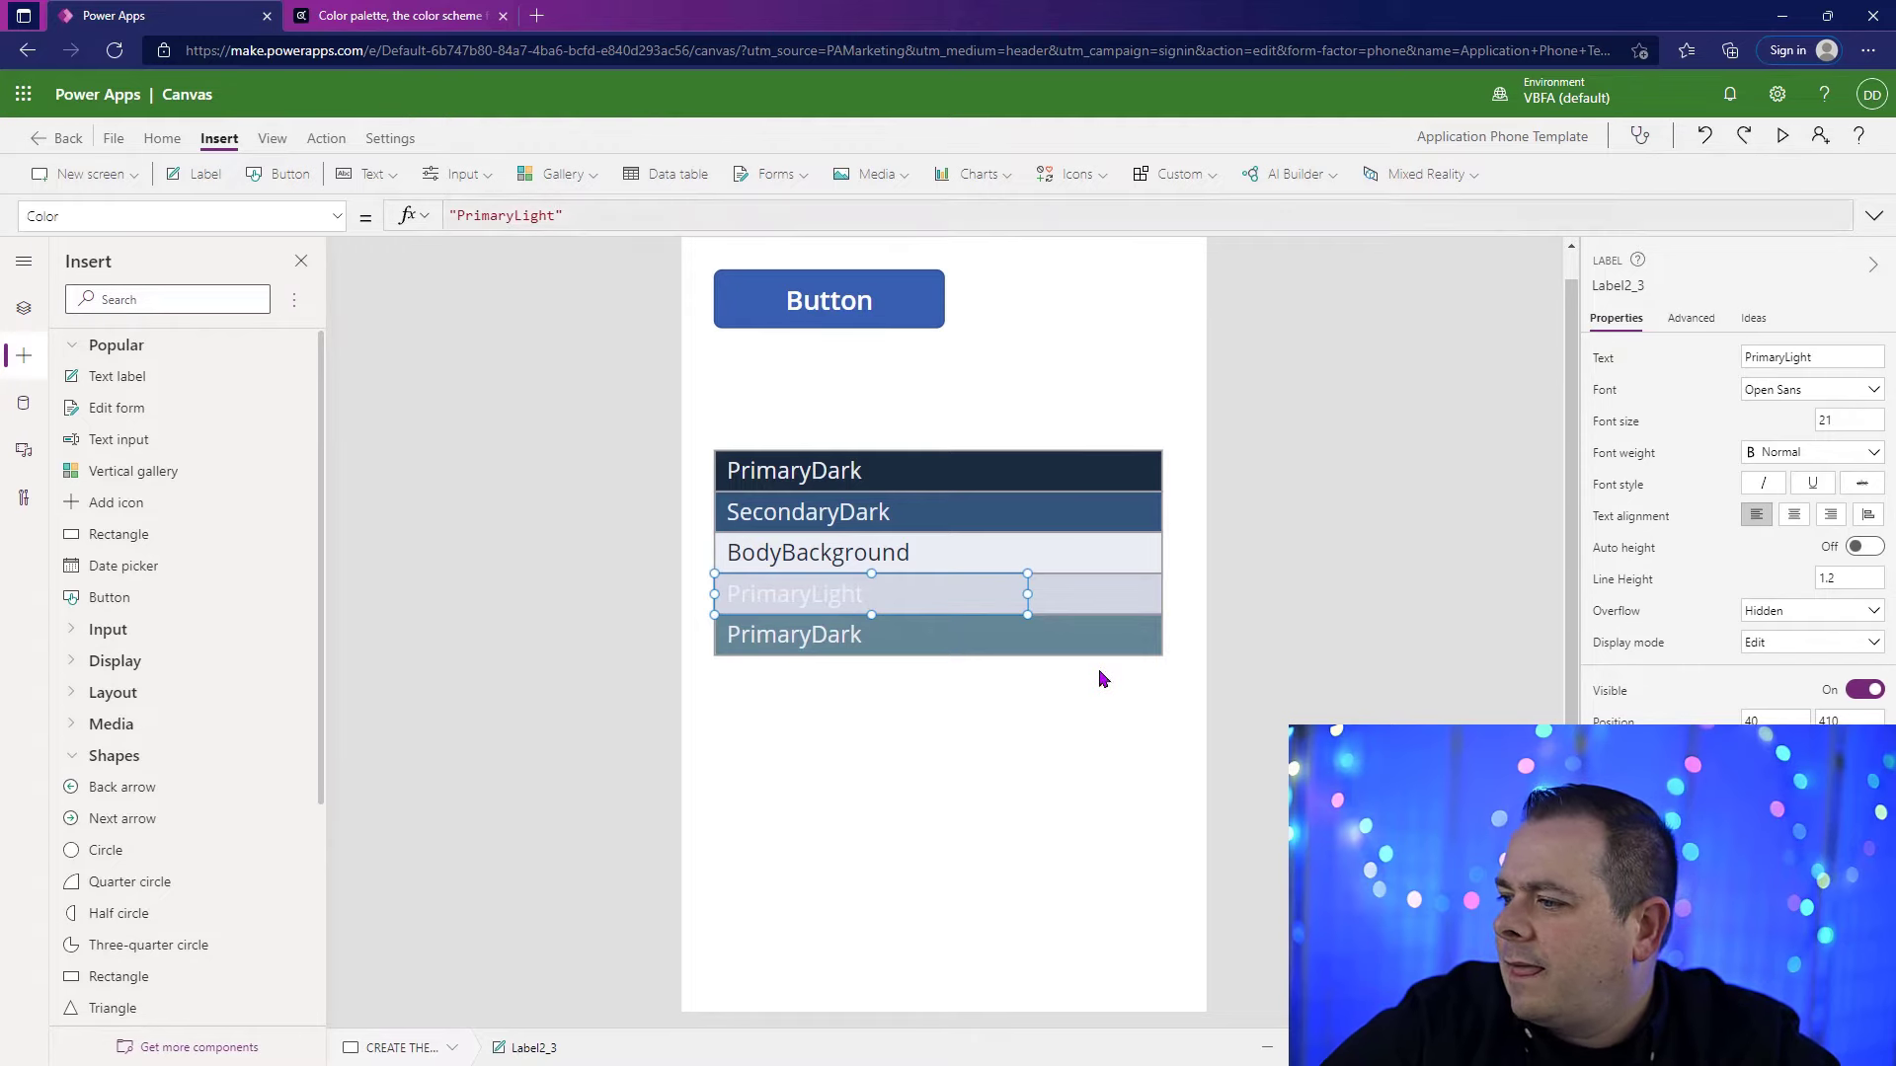
click(585, 223)
double_click(591, 216)
key(ctrl+v)
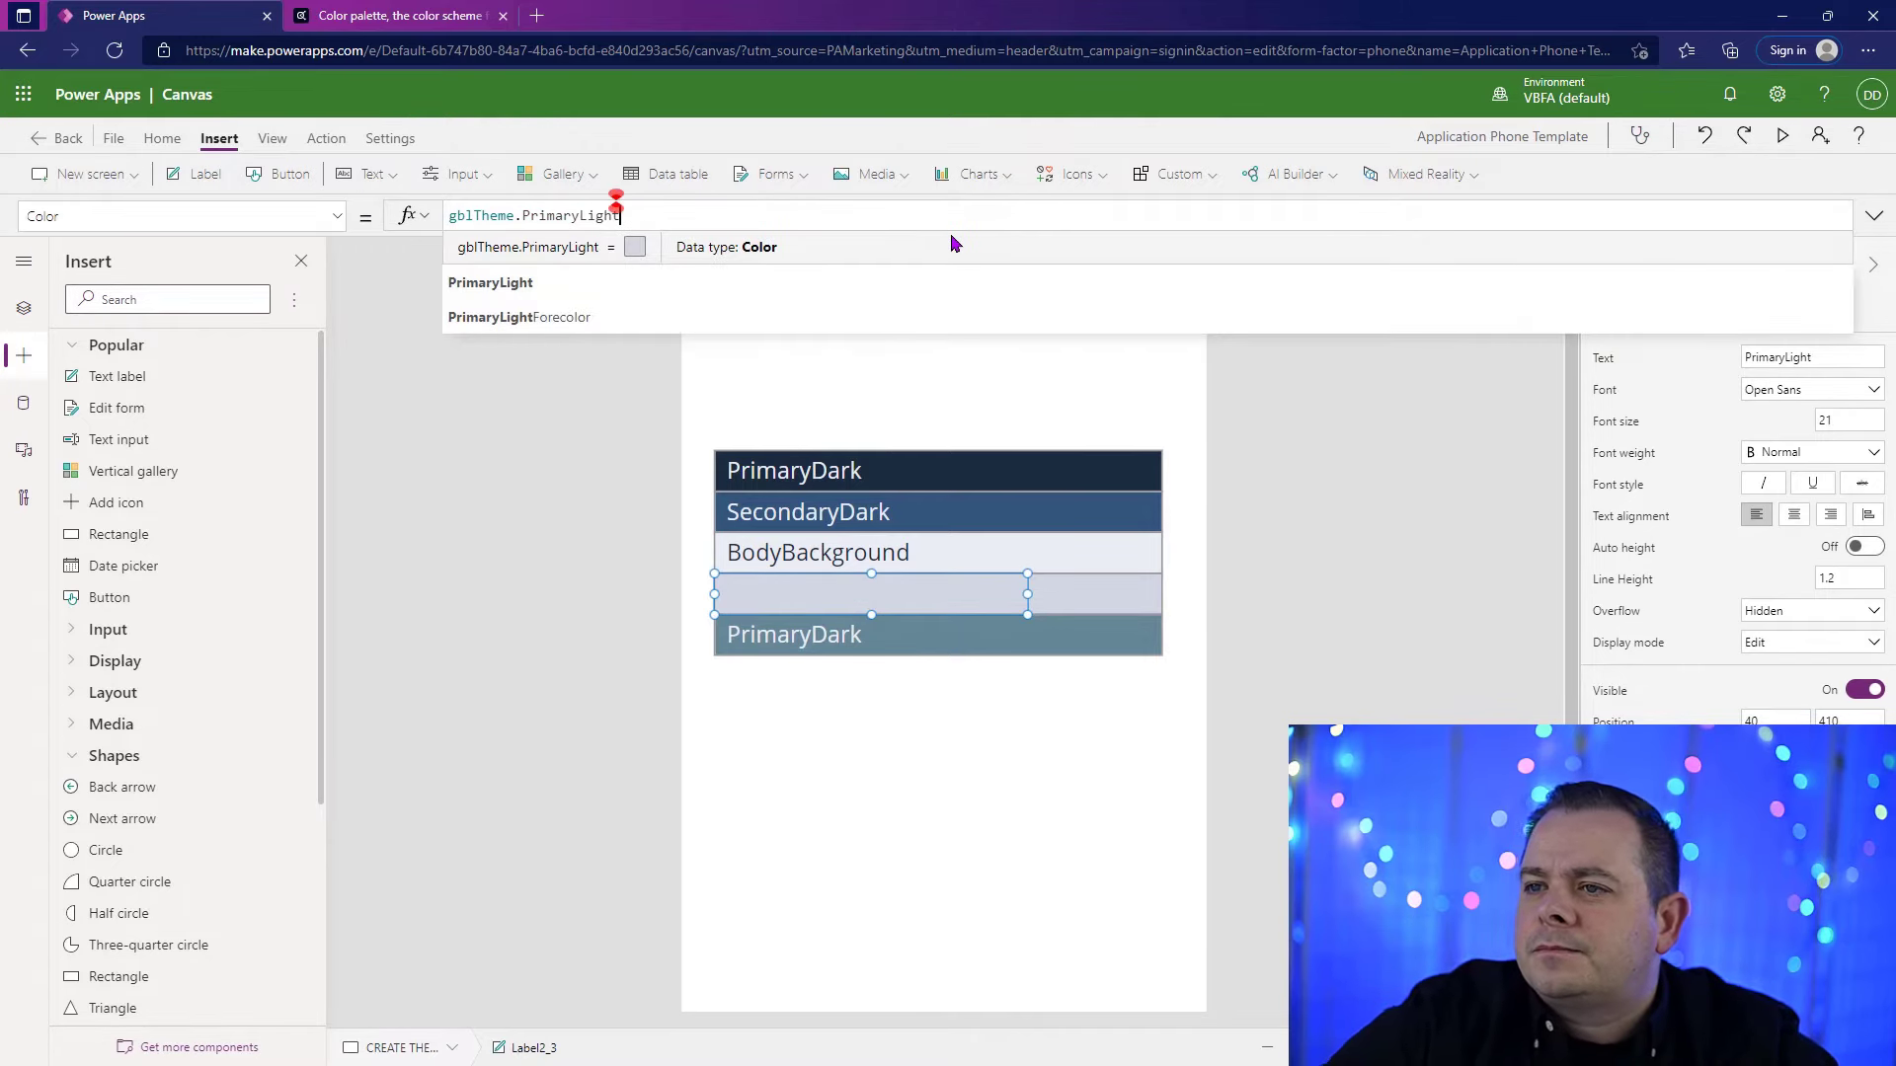
text(Forecolor)
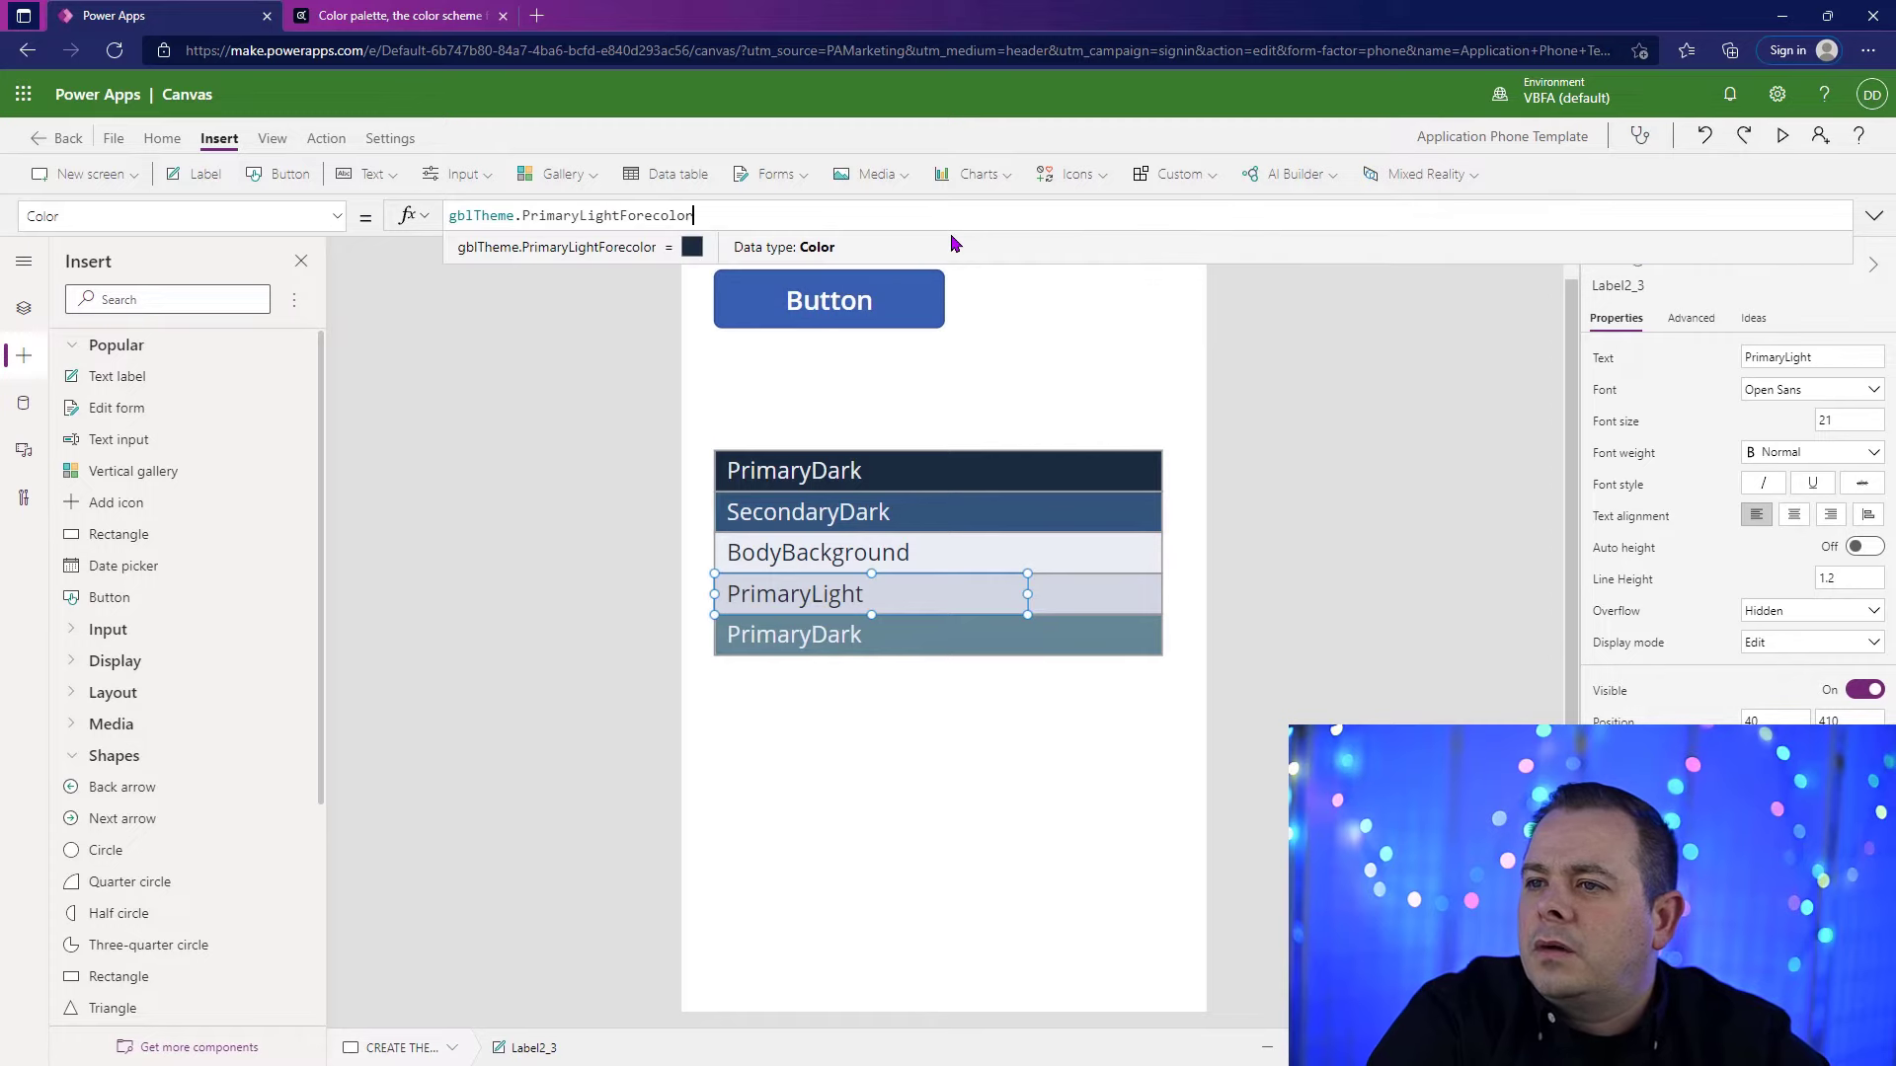
Step: Copy the name SecondaryLight from the button's OnSelect formula and use it as the text of the label on the fifth rectangle
click(874, 304)
click(1873, 215)
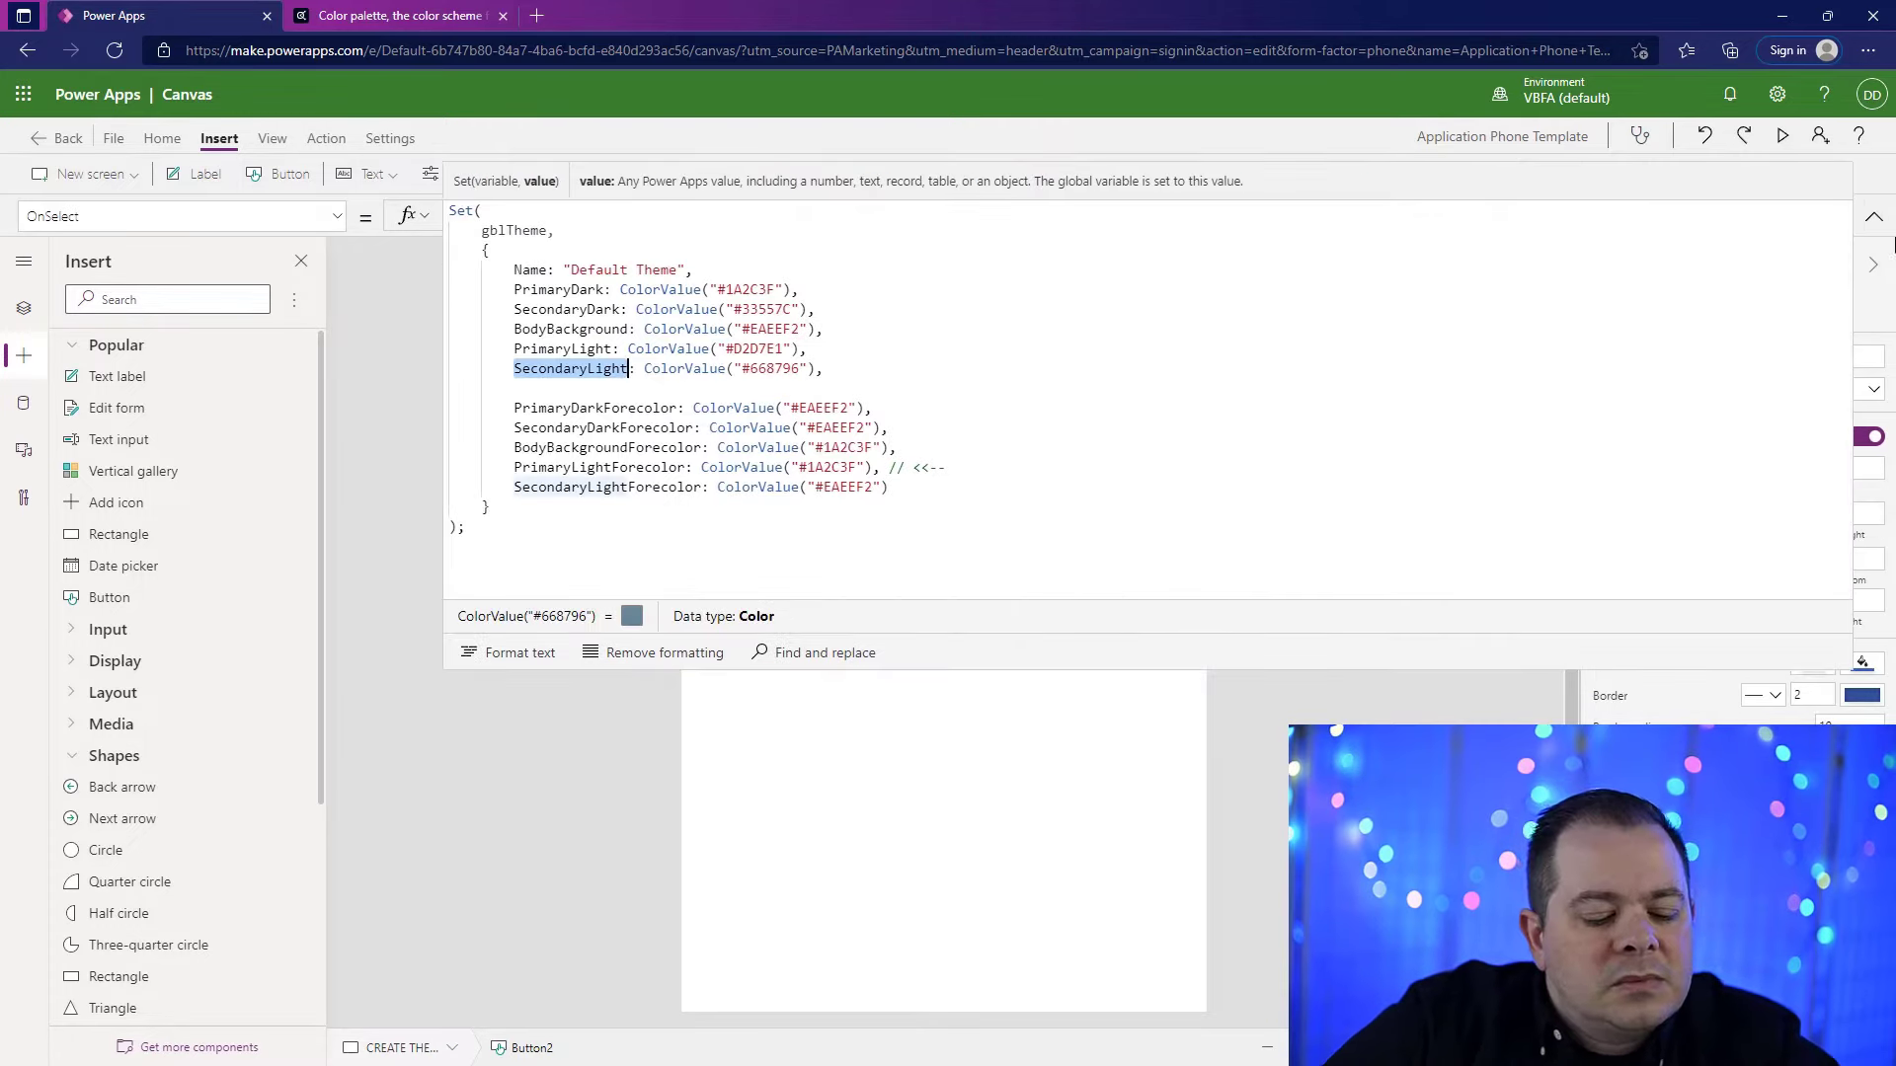
click(1873, 216)
click(775, 647)
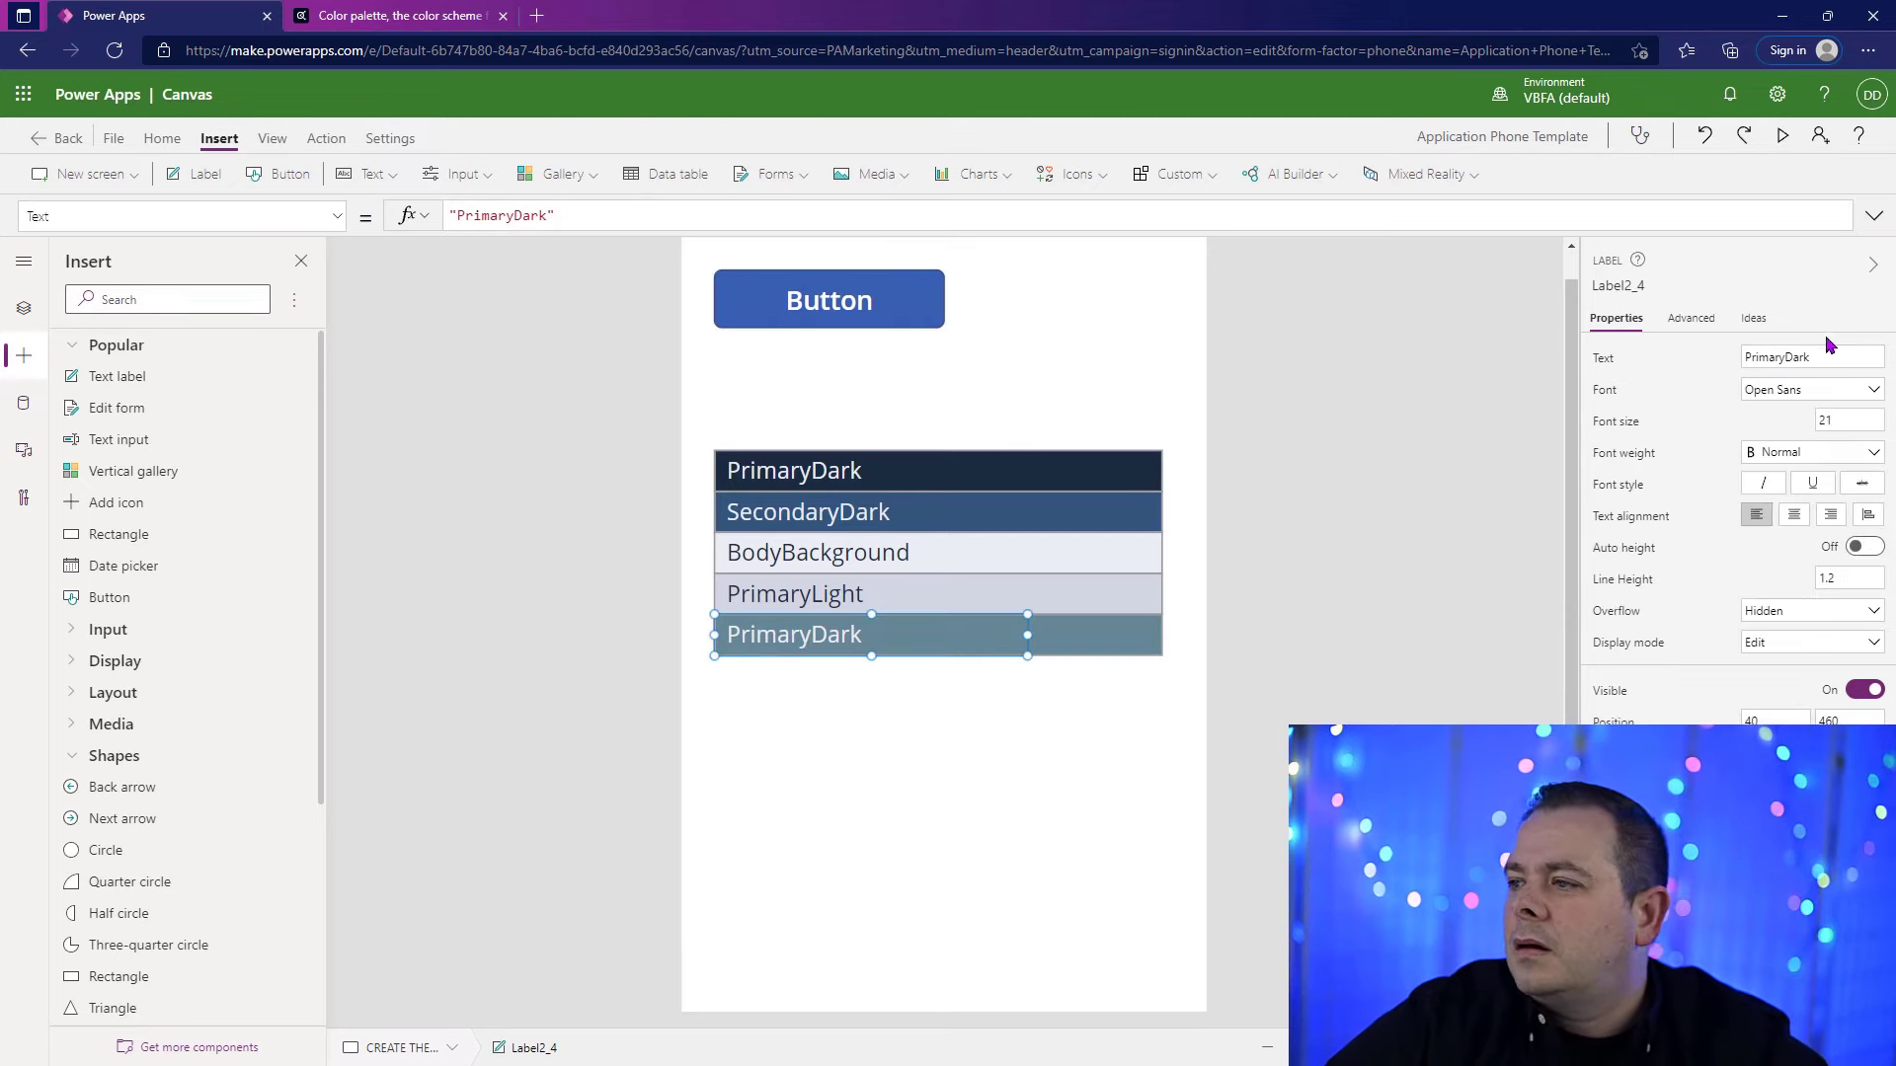
double_click(1814, 357)
text(SecondaryLight)
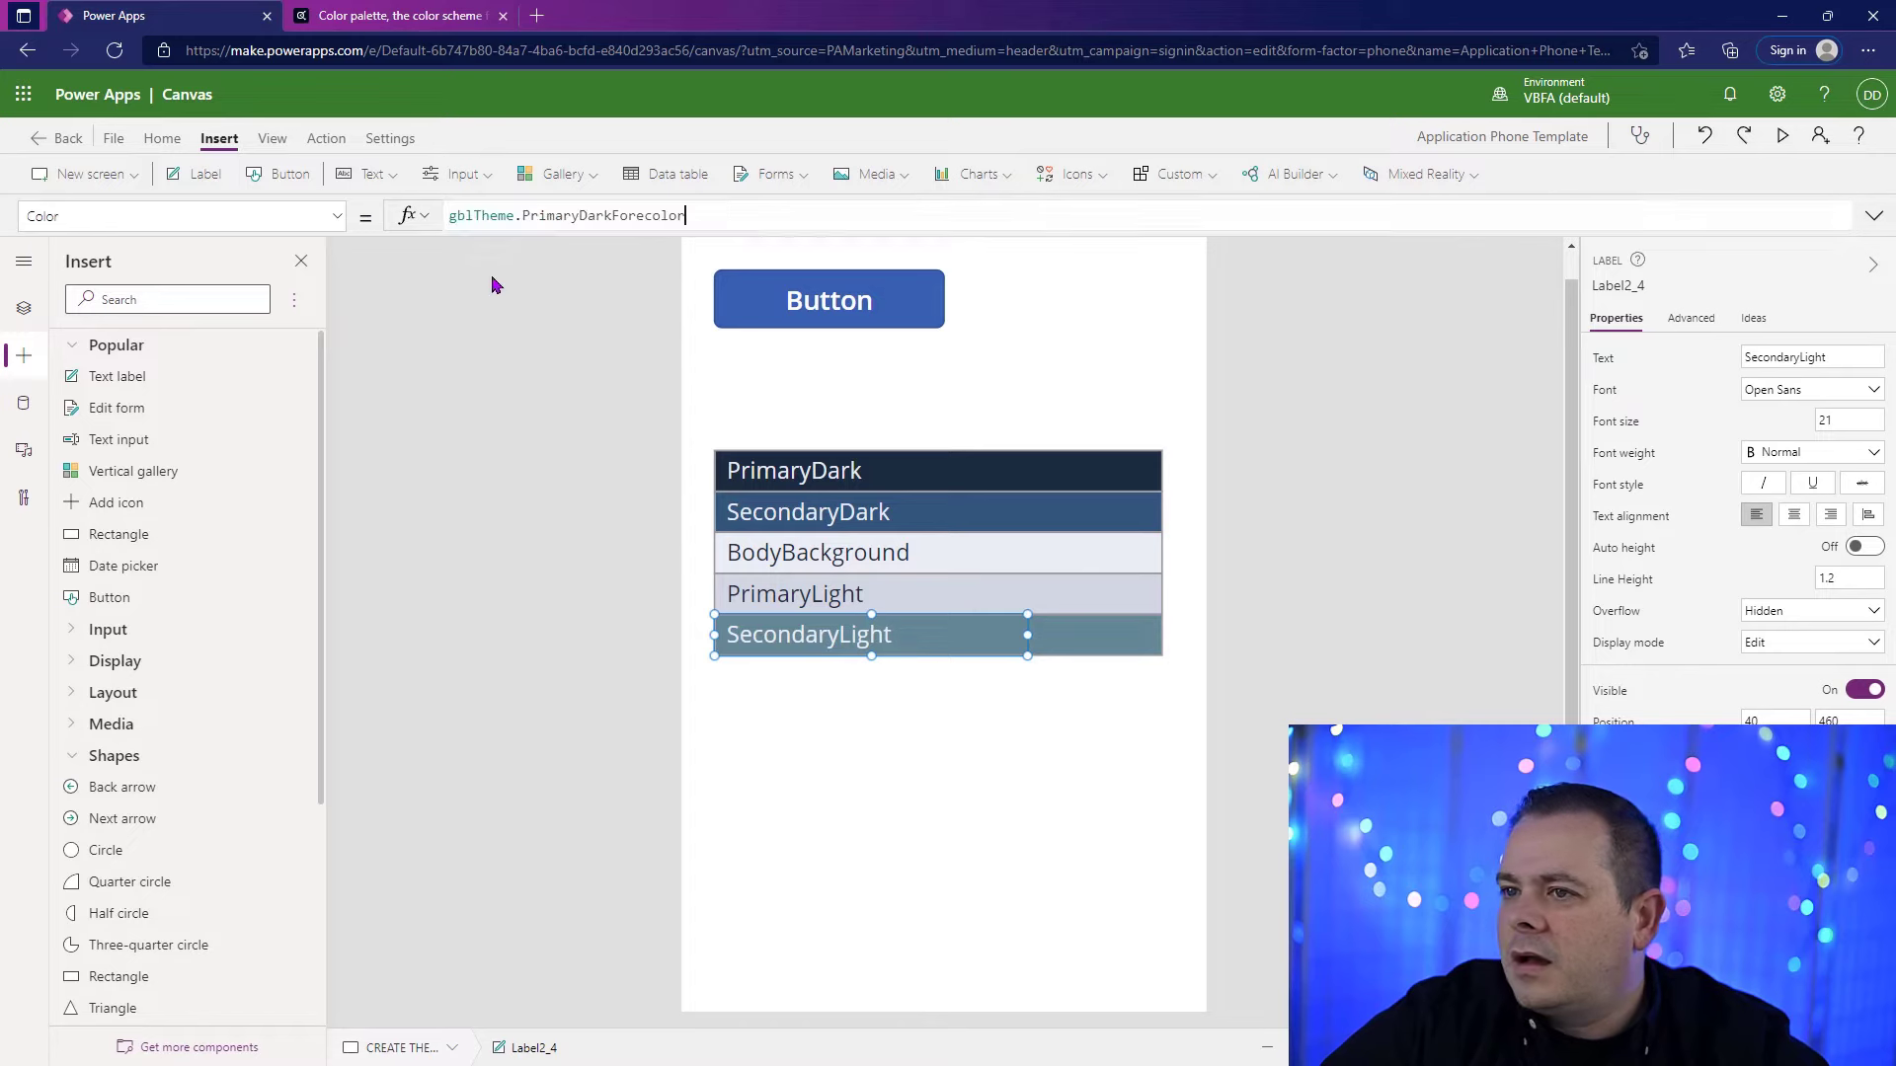
Step: Set the Color of the label on the fifth rectangle to gblTheme.SecondaryLightForecolor
click(557, 214)
double_click(580, 209)
text(SecondaryLight)
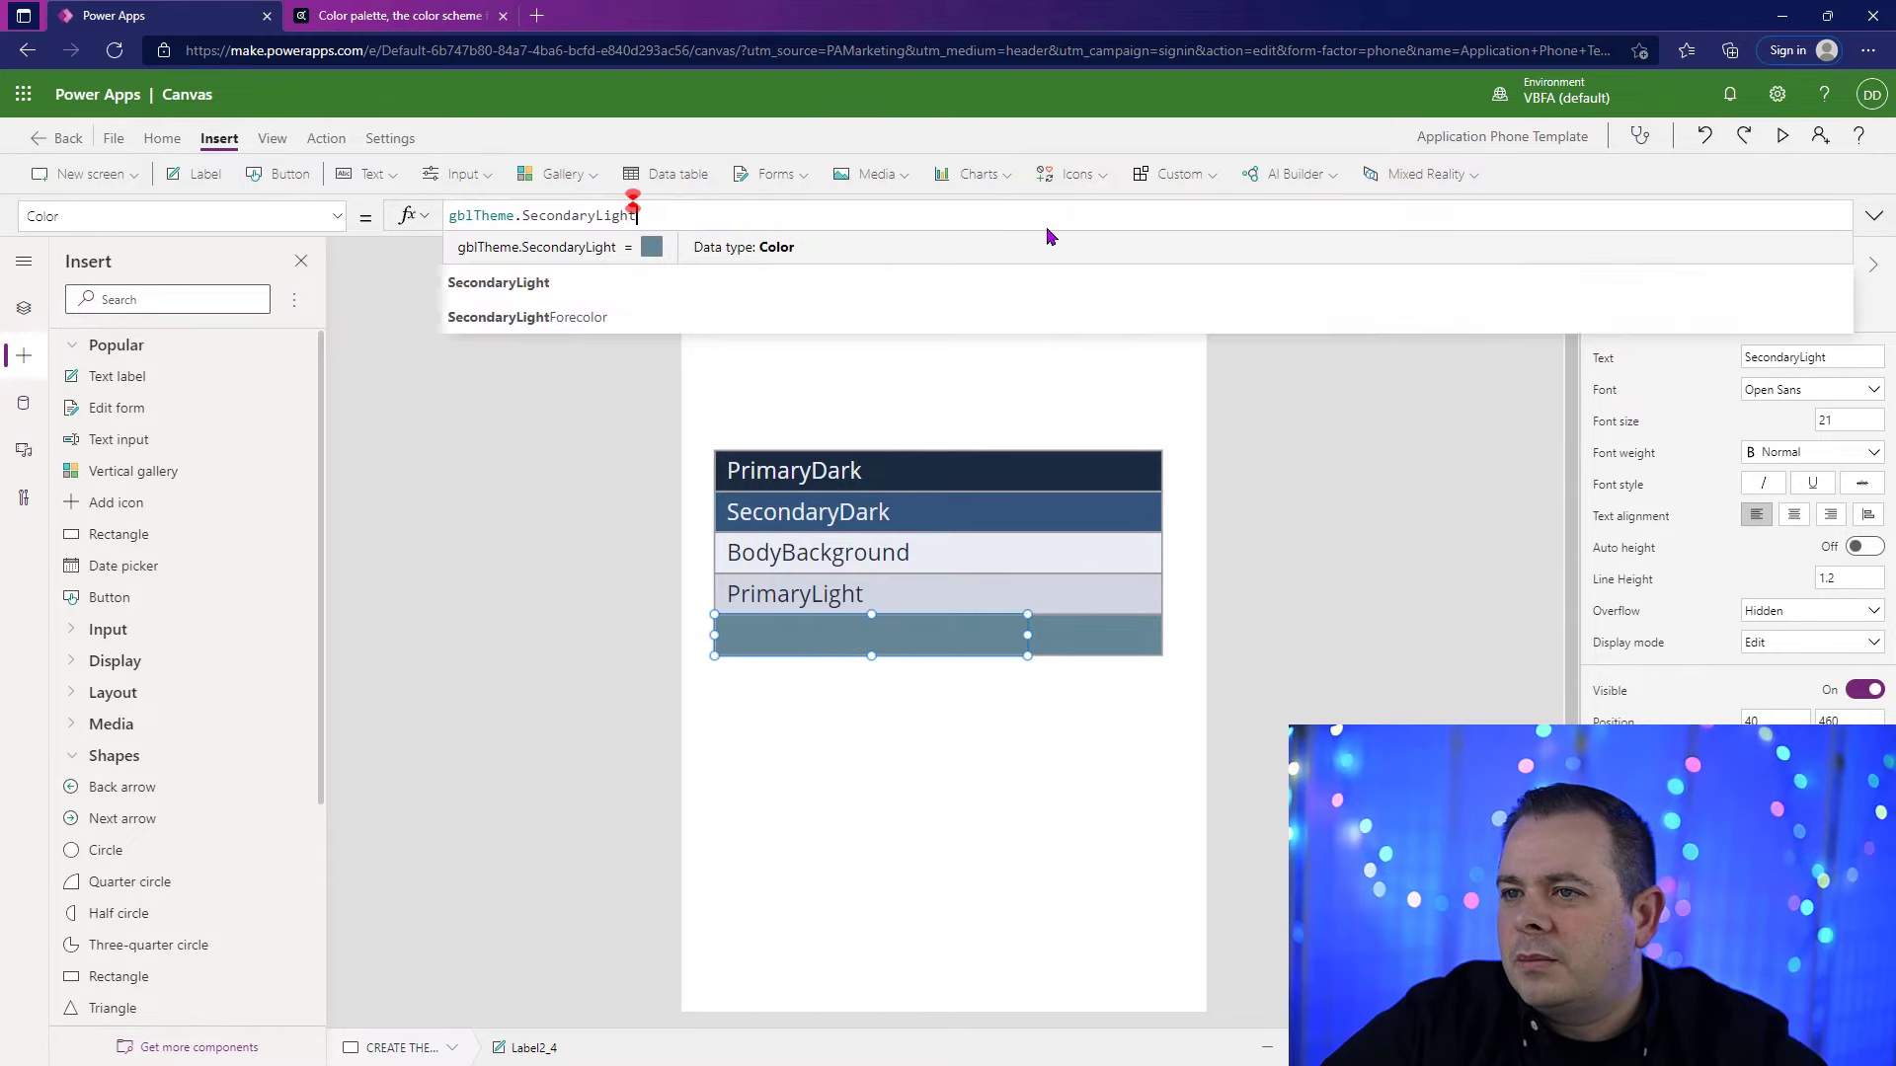
text(Forecolor)
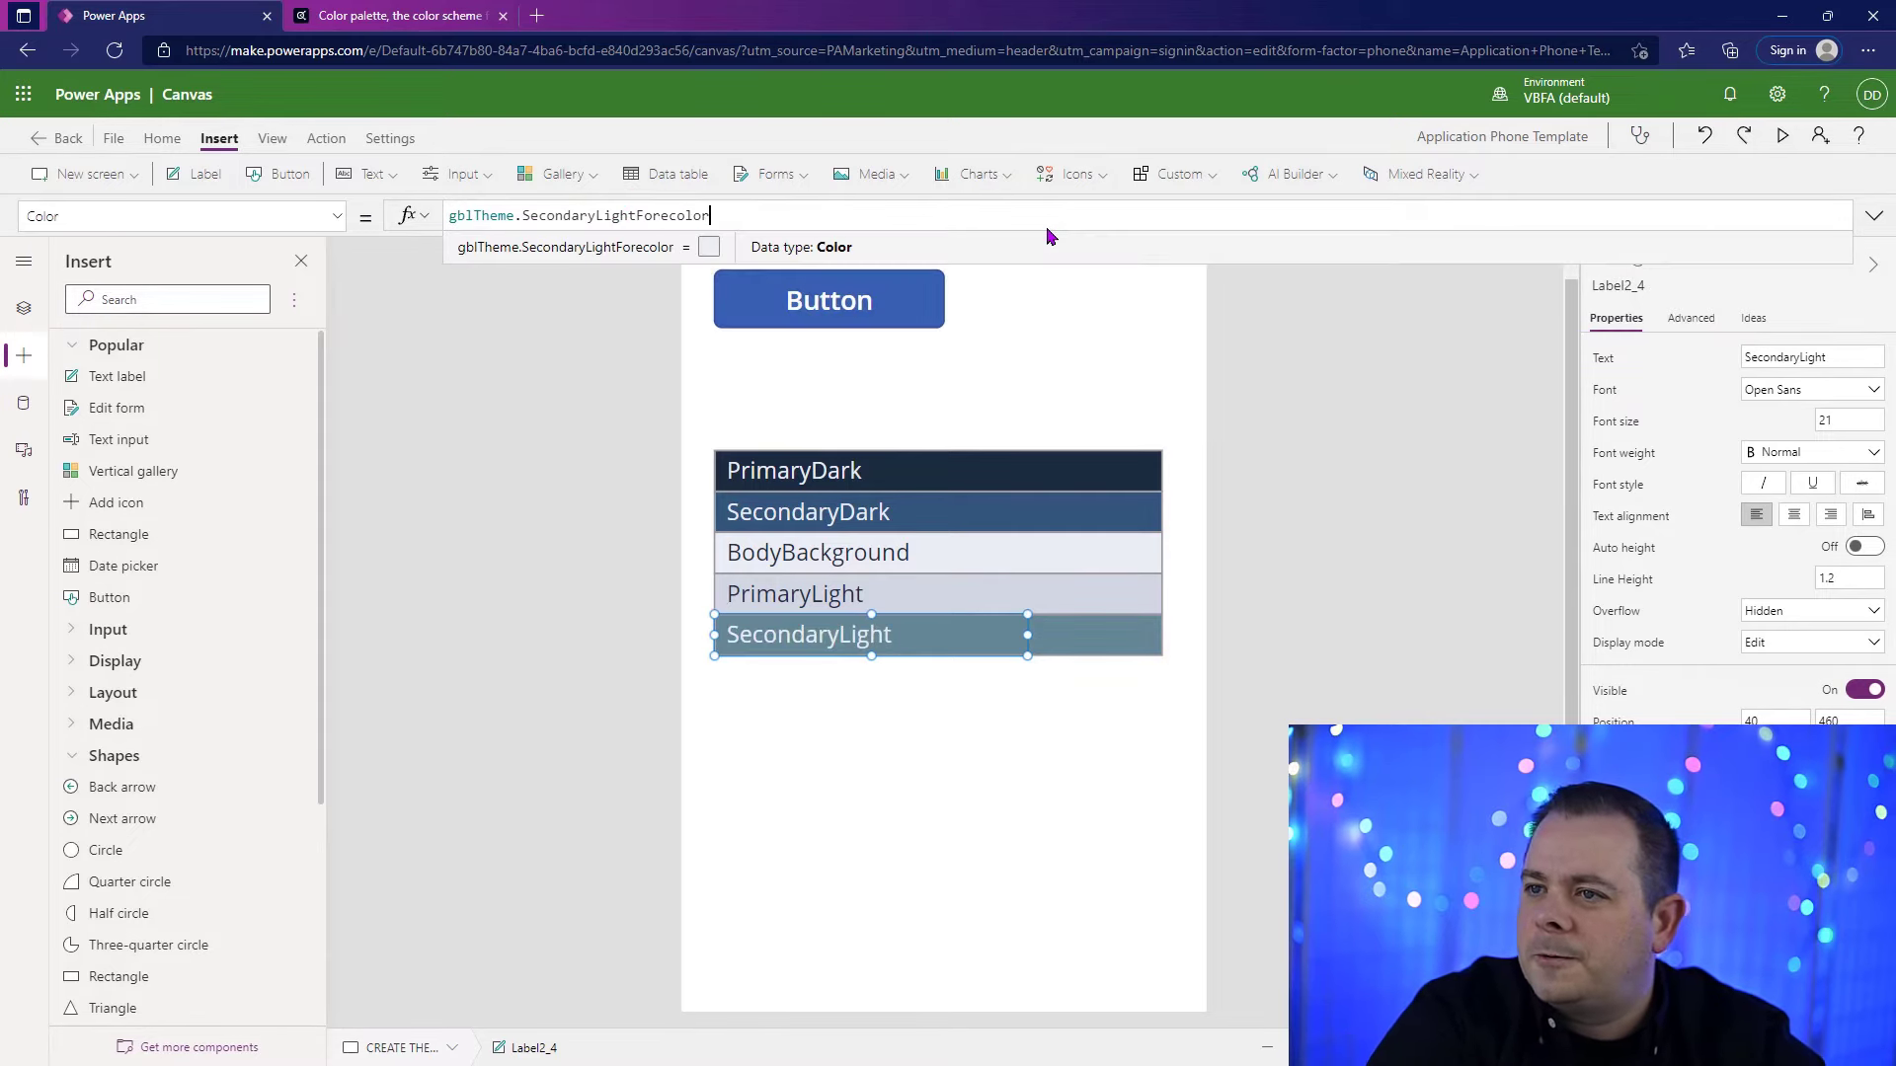
click(1404, 592)
click(1408, 599)
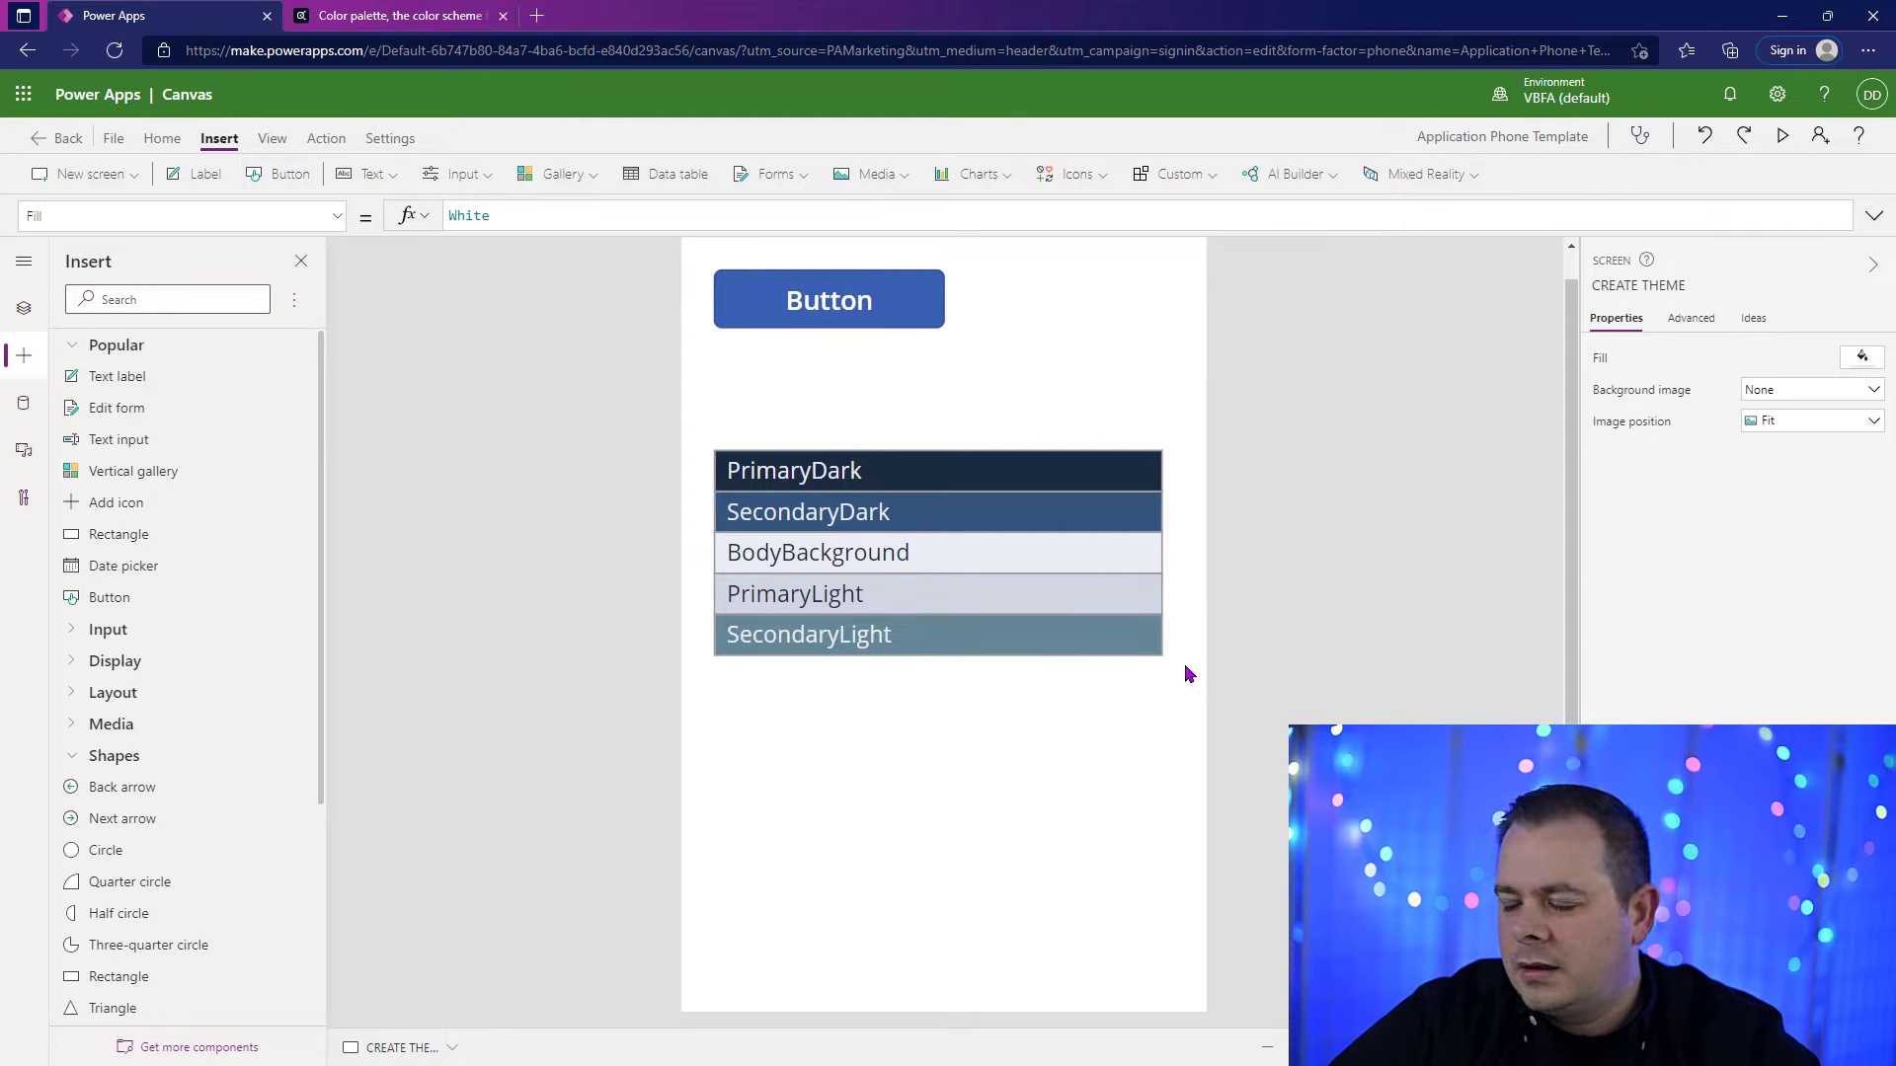
Step: Give all five rectangles and their labels a dashed border
drag(1183, 664, 688, 434)
click(1762, 545)
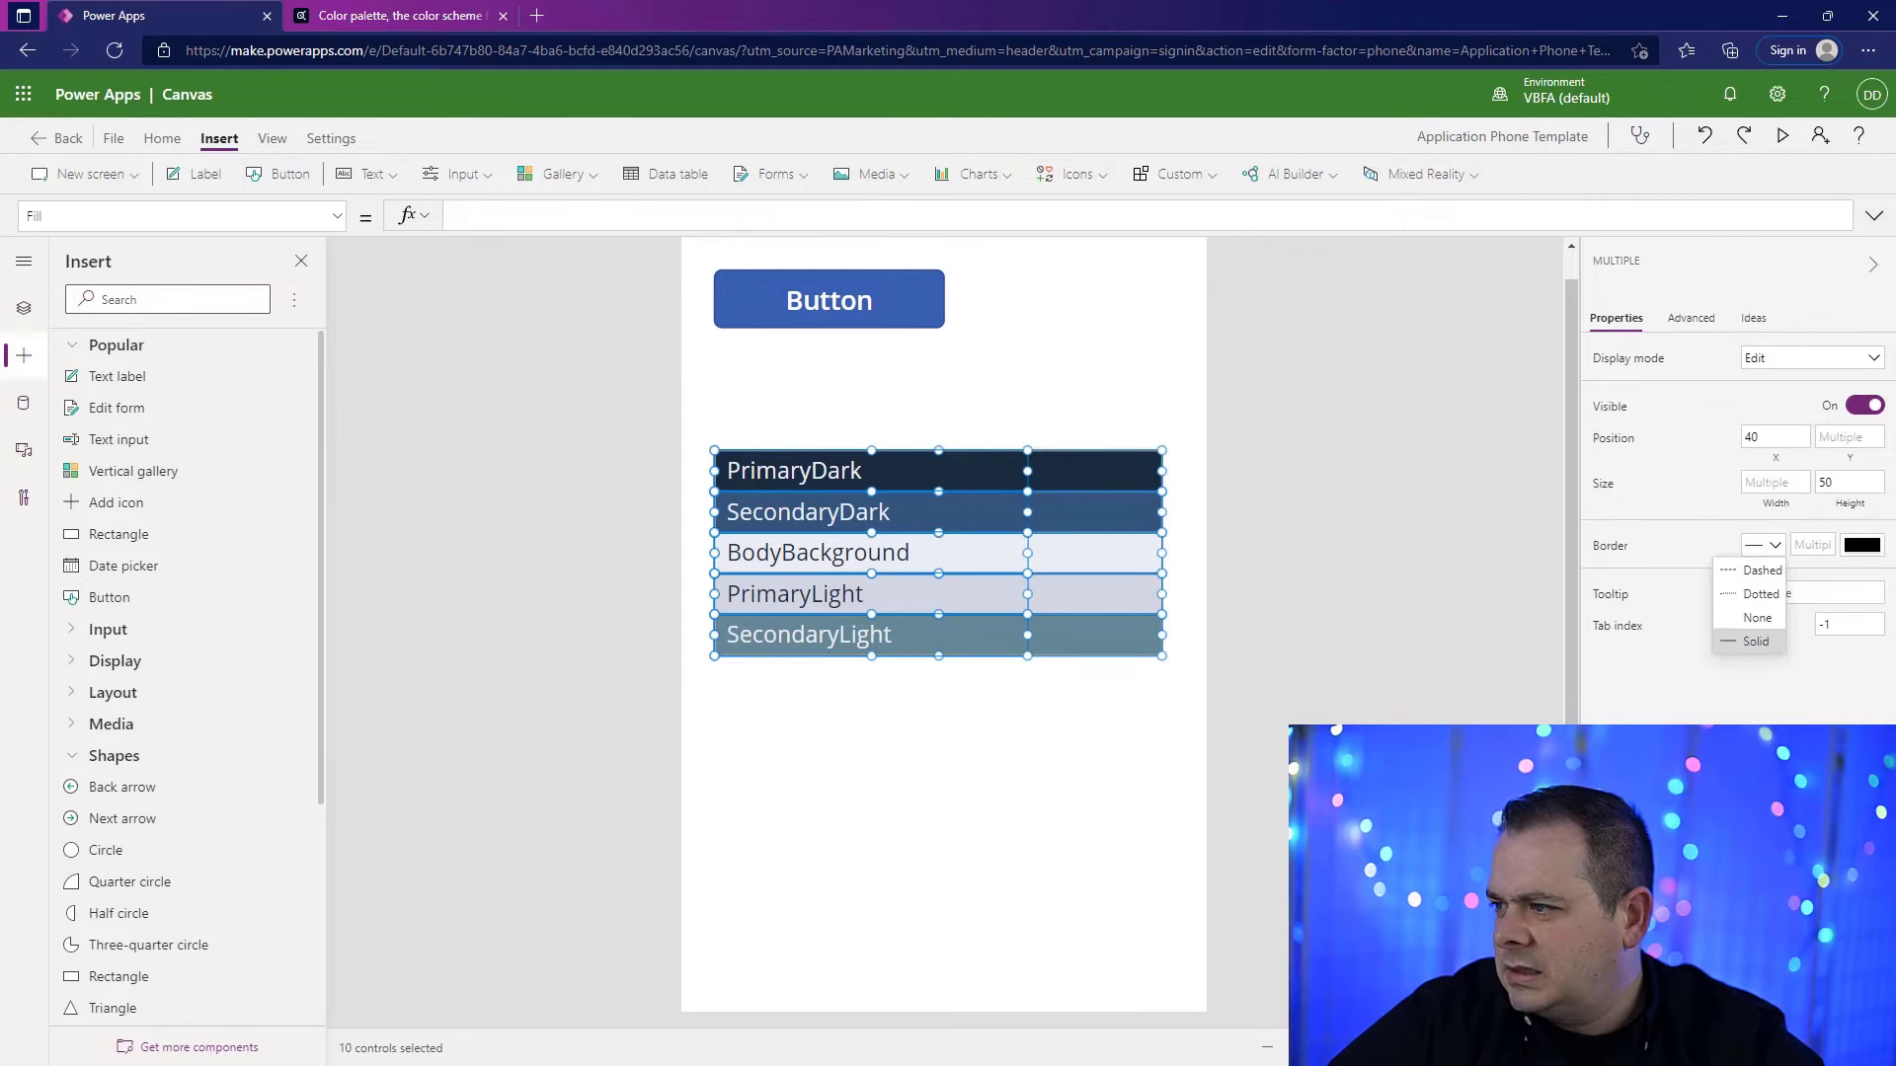
click(1766, 571)
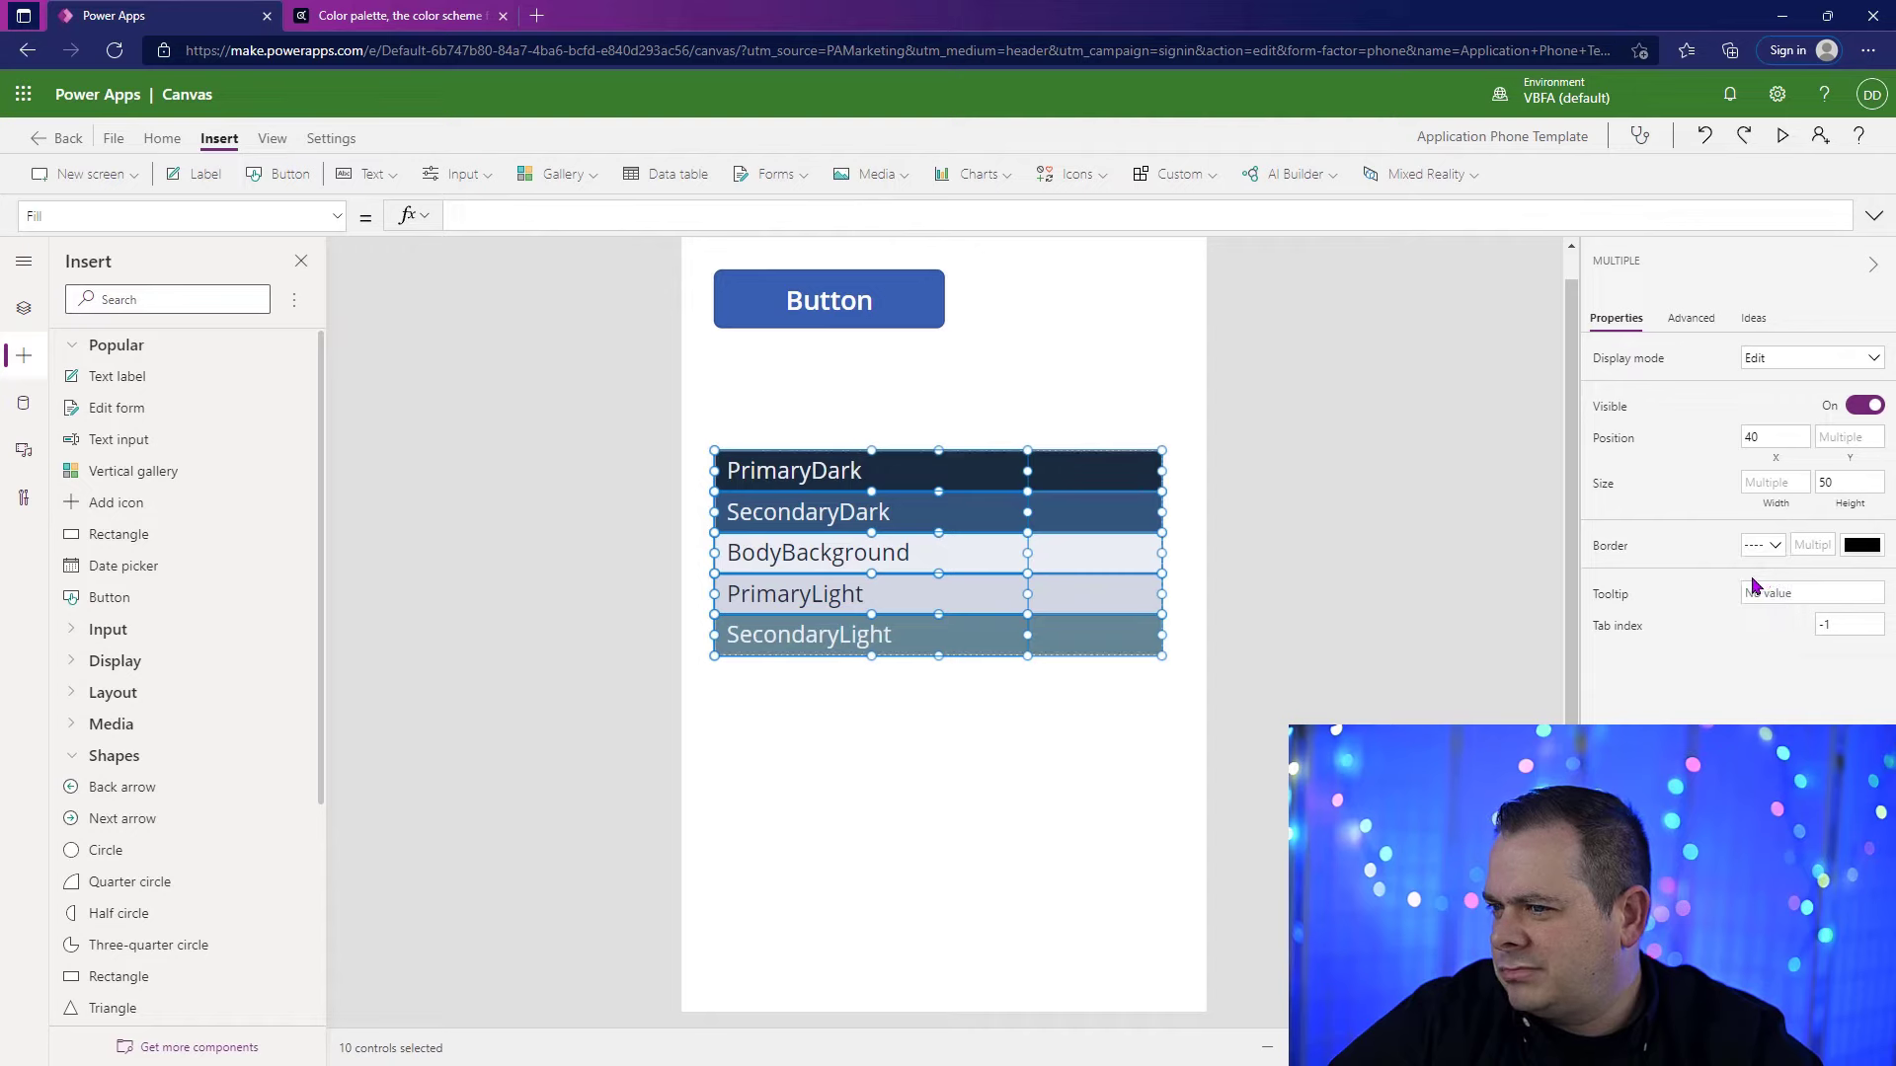
click(1346, 655)
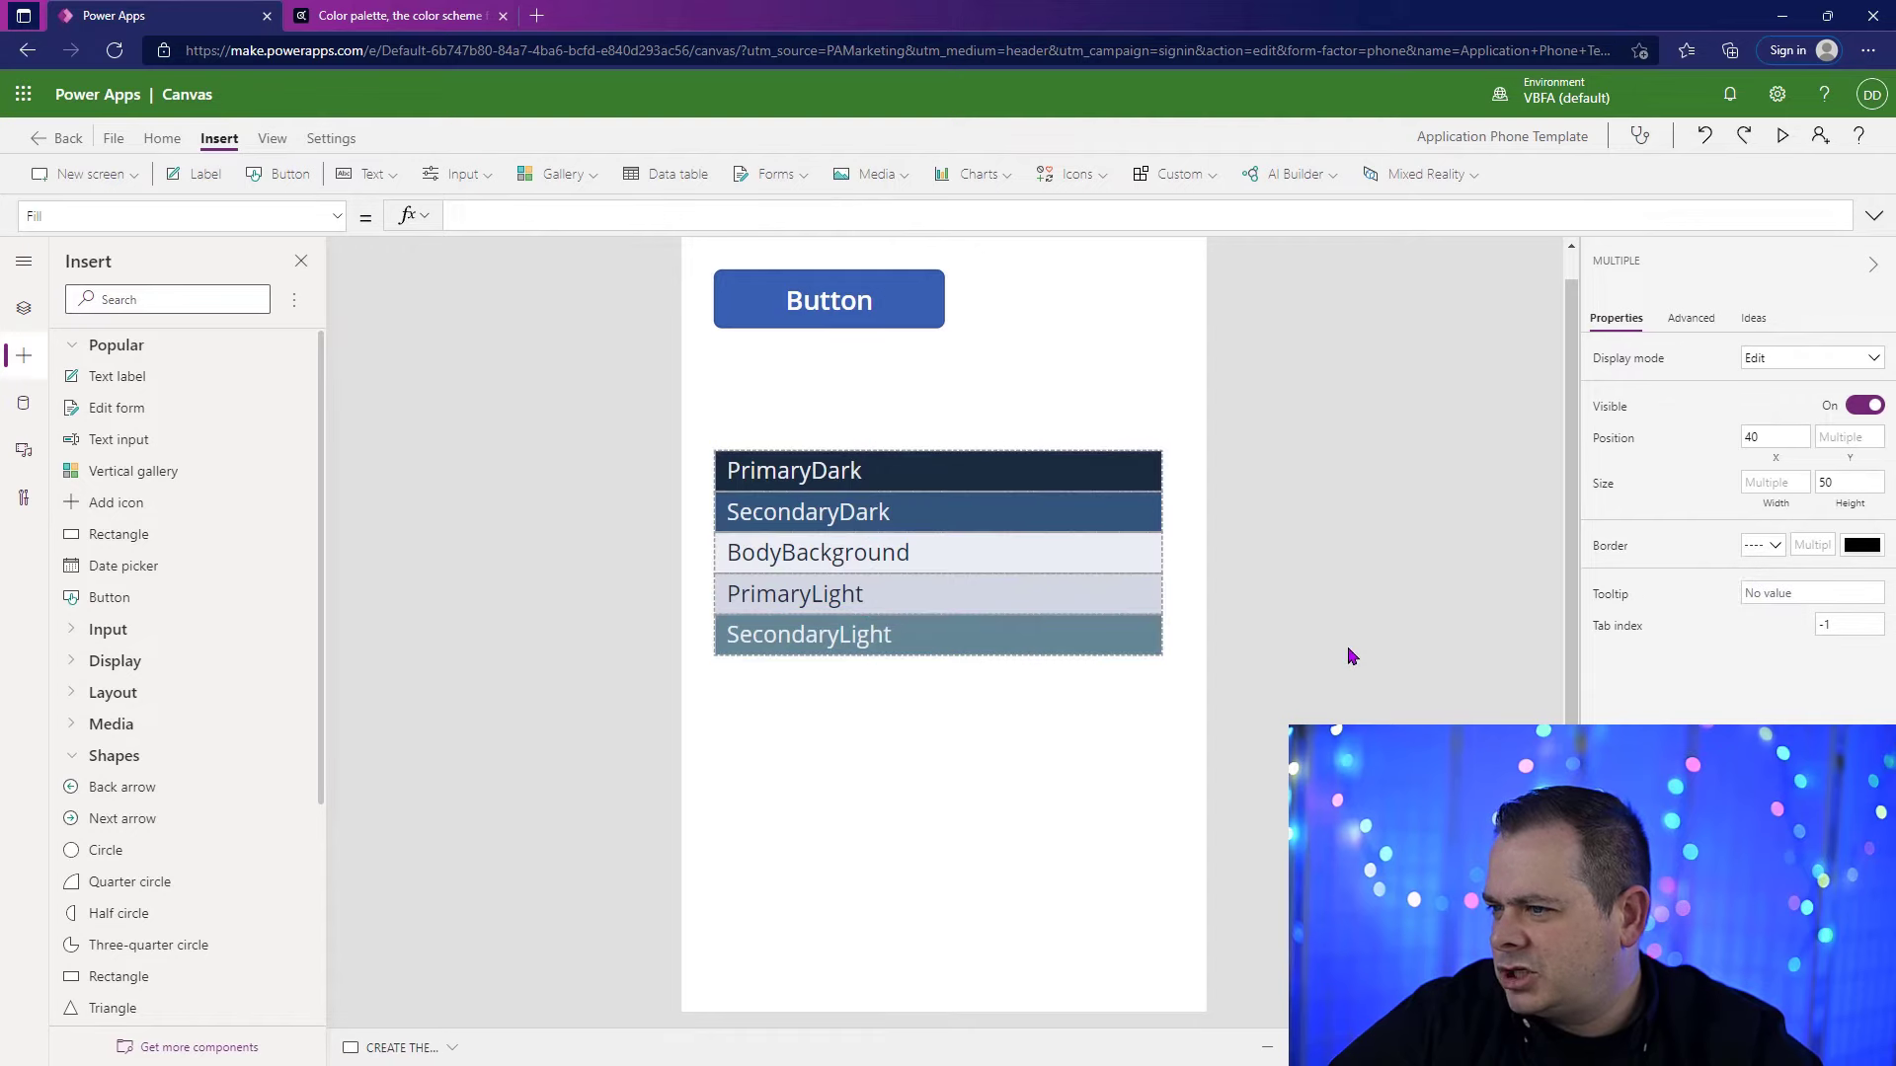
Step: Set the Fill of the CREATE THEME screen to gblTheme.BodyBackground
click(22, 310)
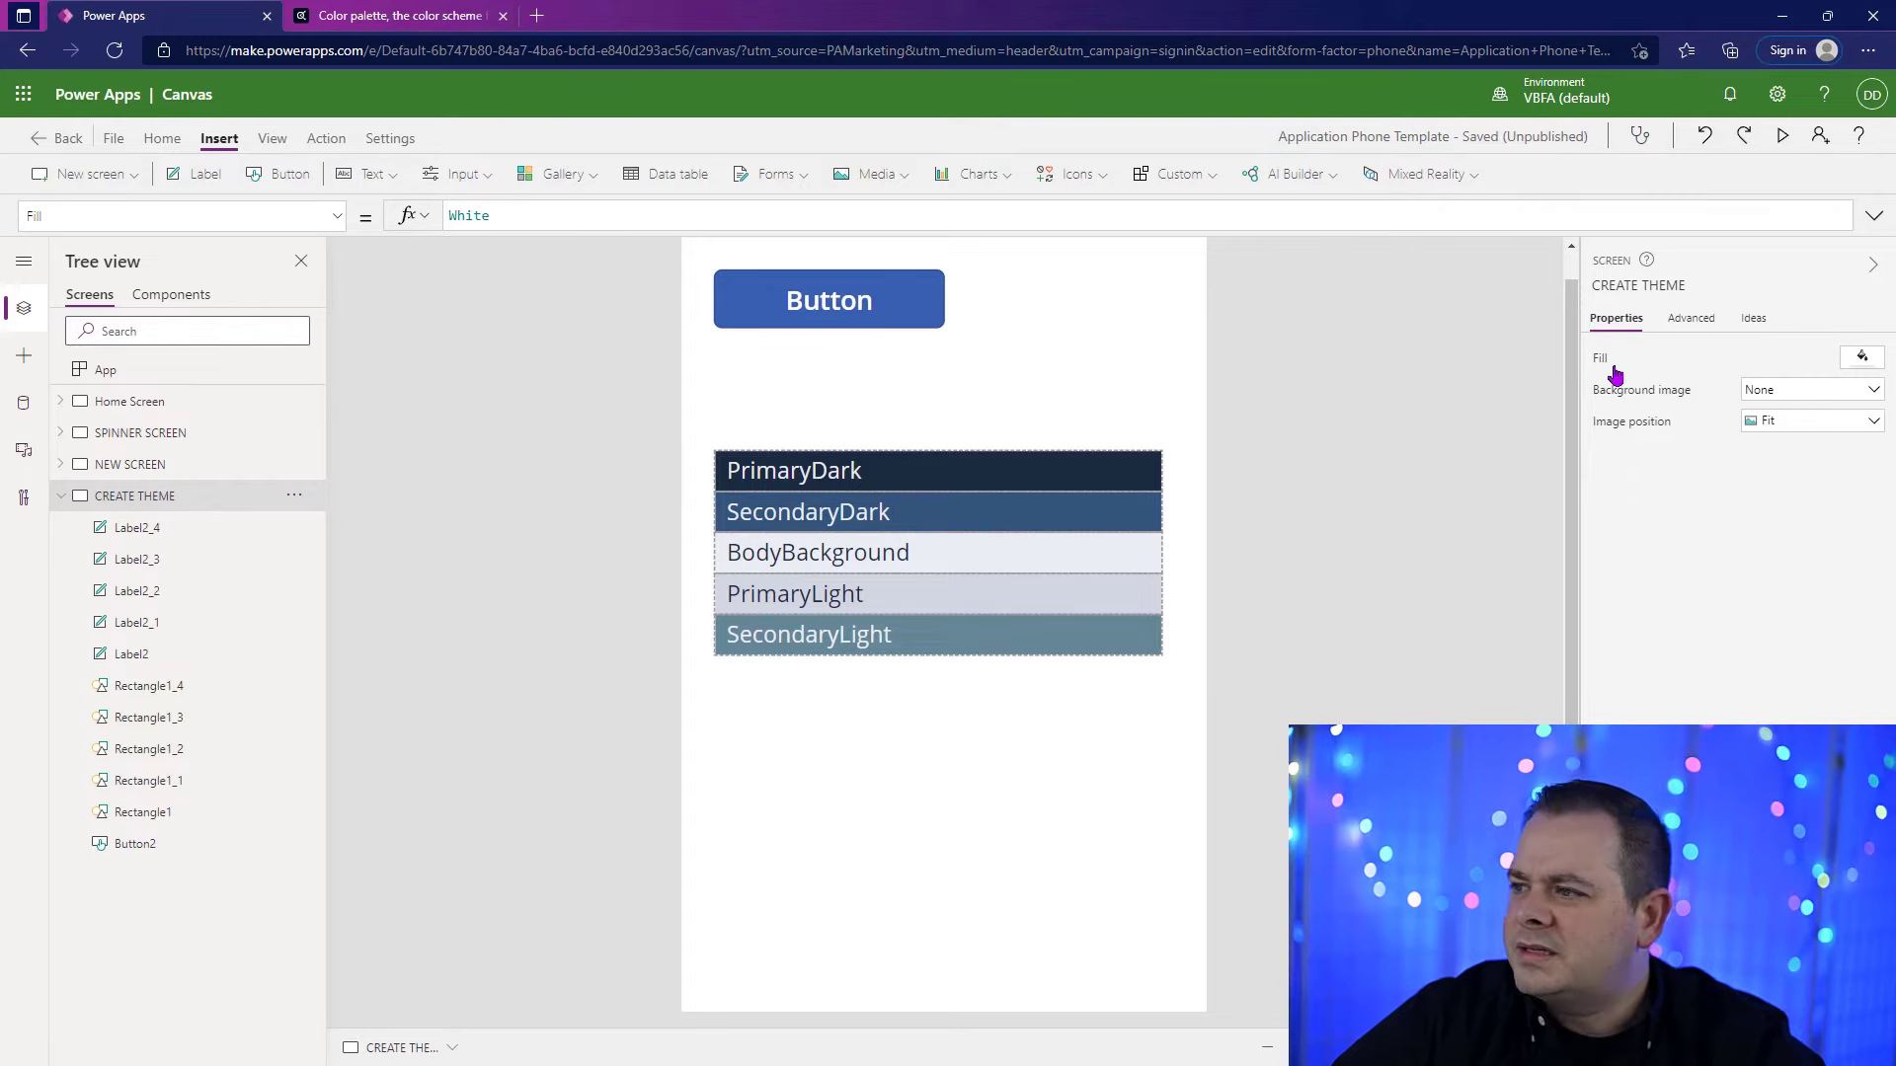
click(484, 217)
drag(524, 217, 325, 215)
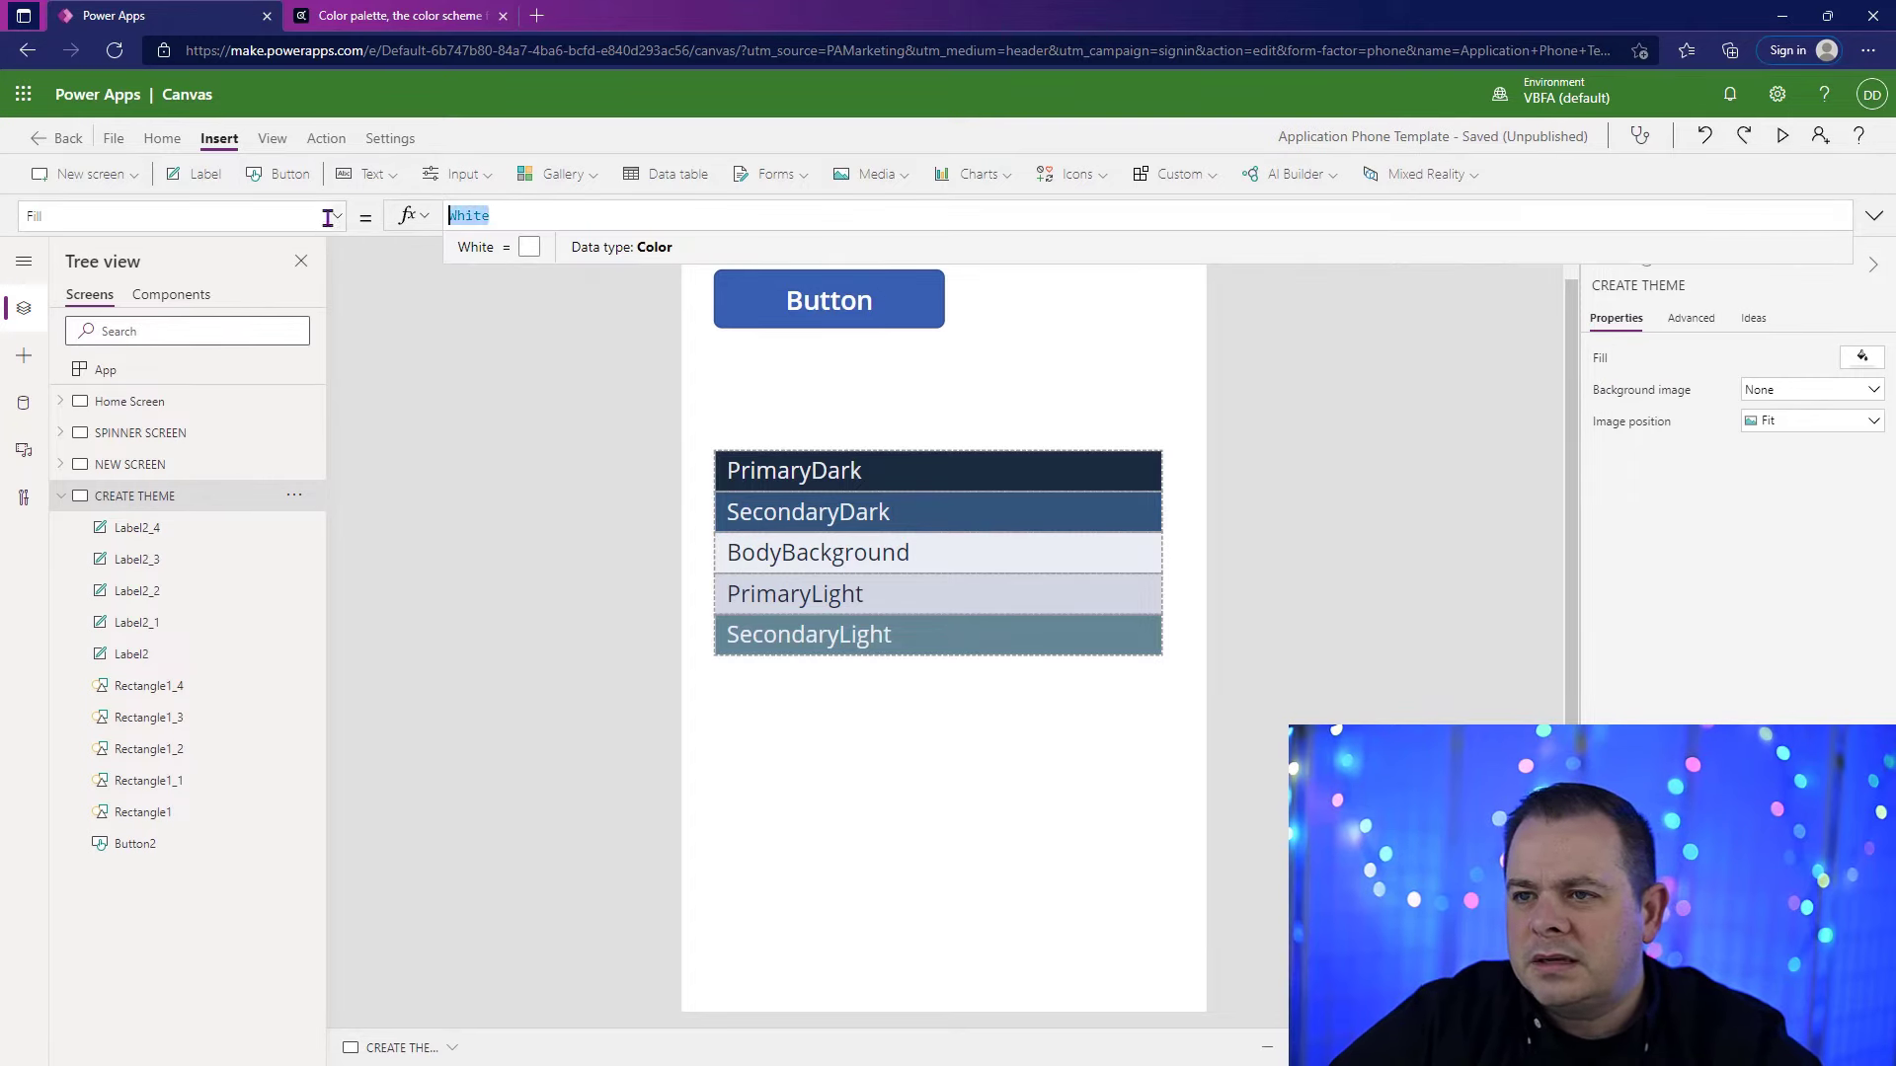
text(gblTheme.bo)
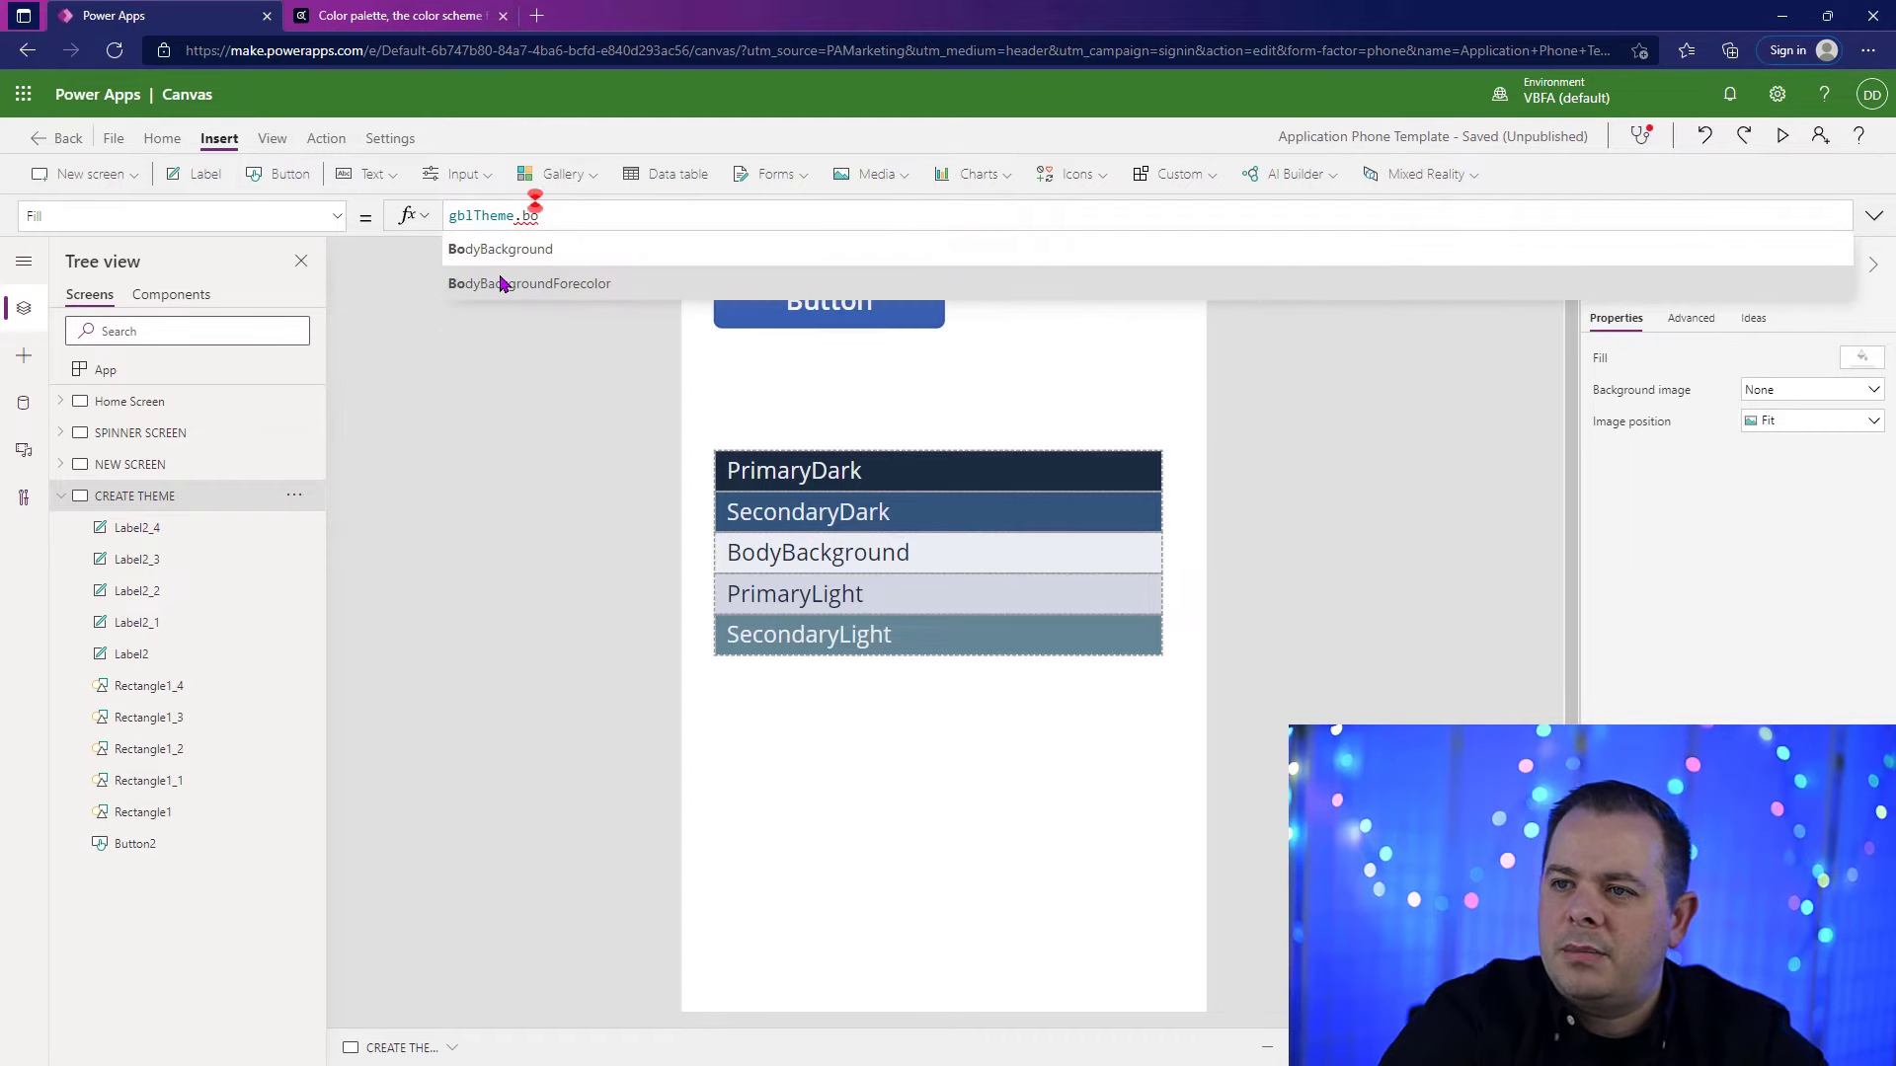
click(501, 251)
click(1522, 698)
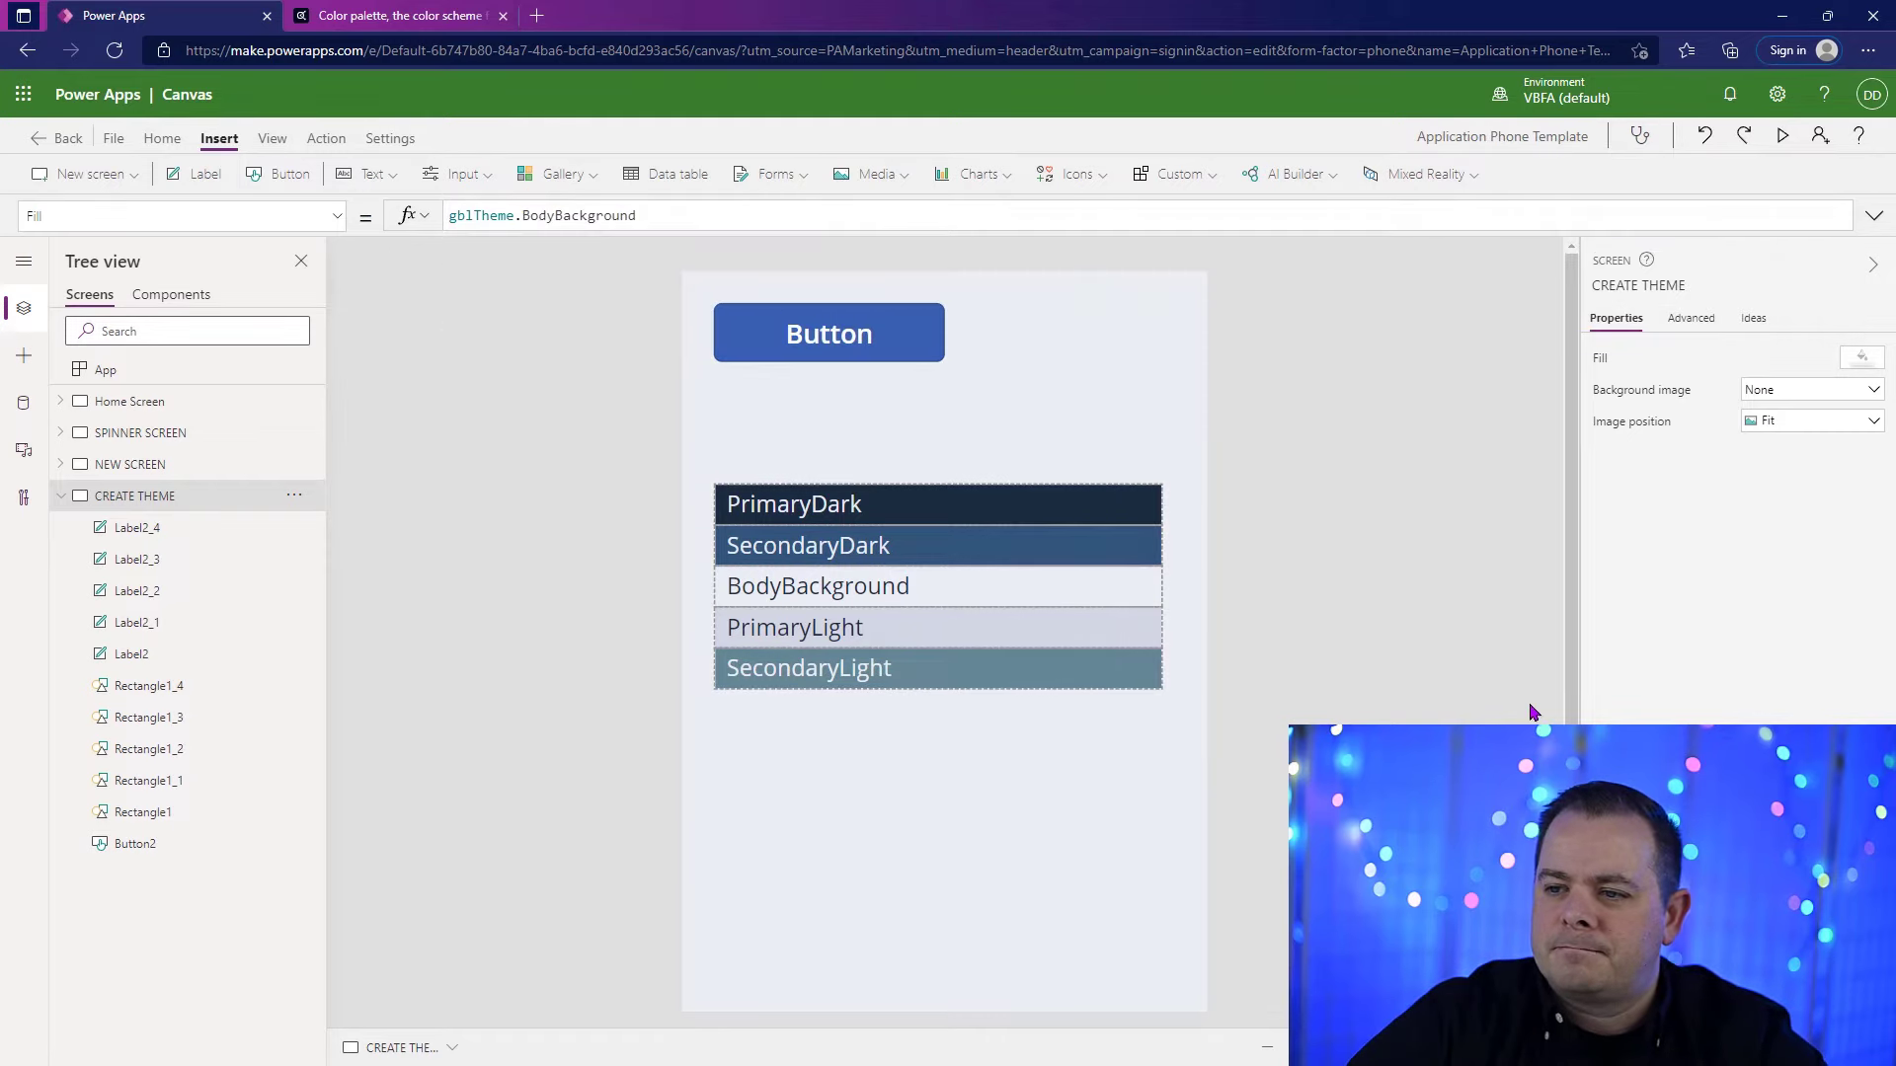
Step: Narrow all the rectangles and labels together until the rectangles are about two thirds of their width
drag(1481, 783, 689, 461)
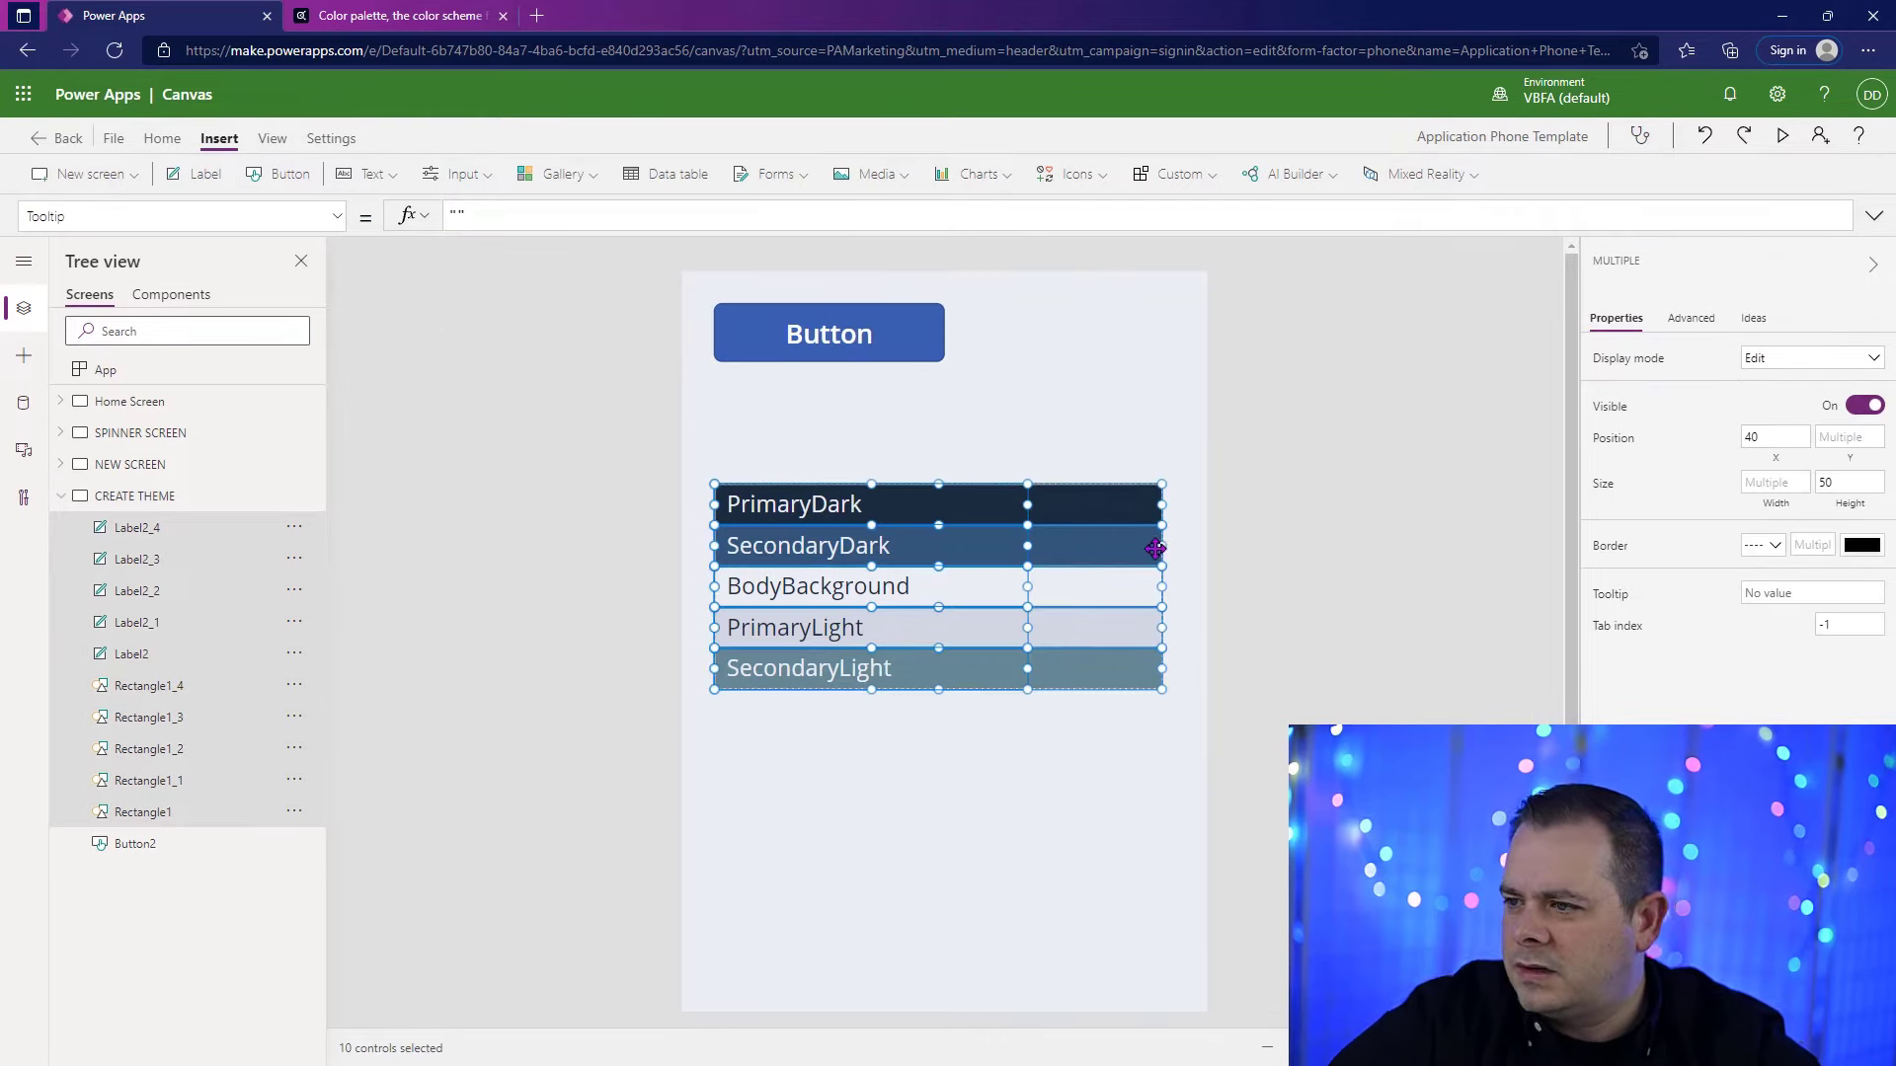
drag(1162, 545, 1008, 547)
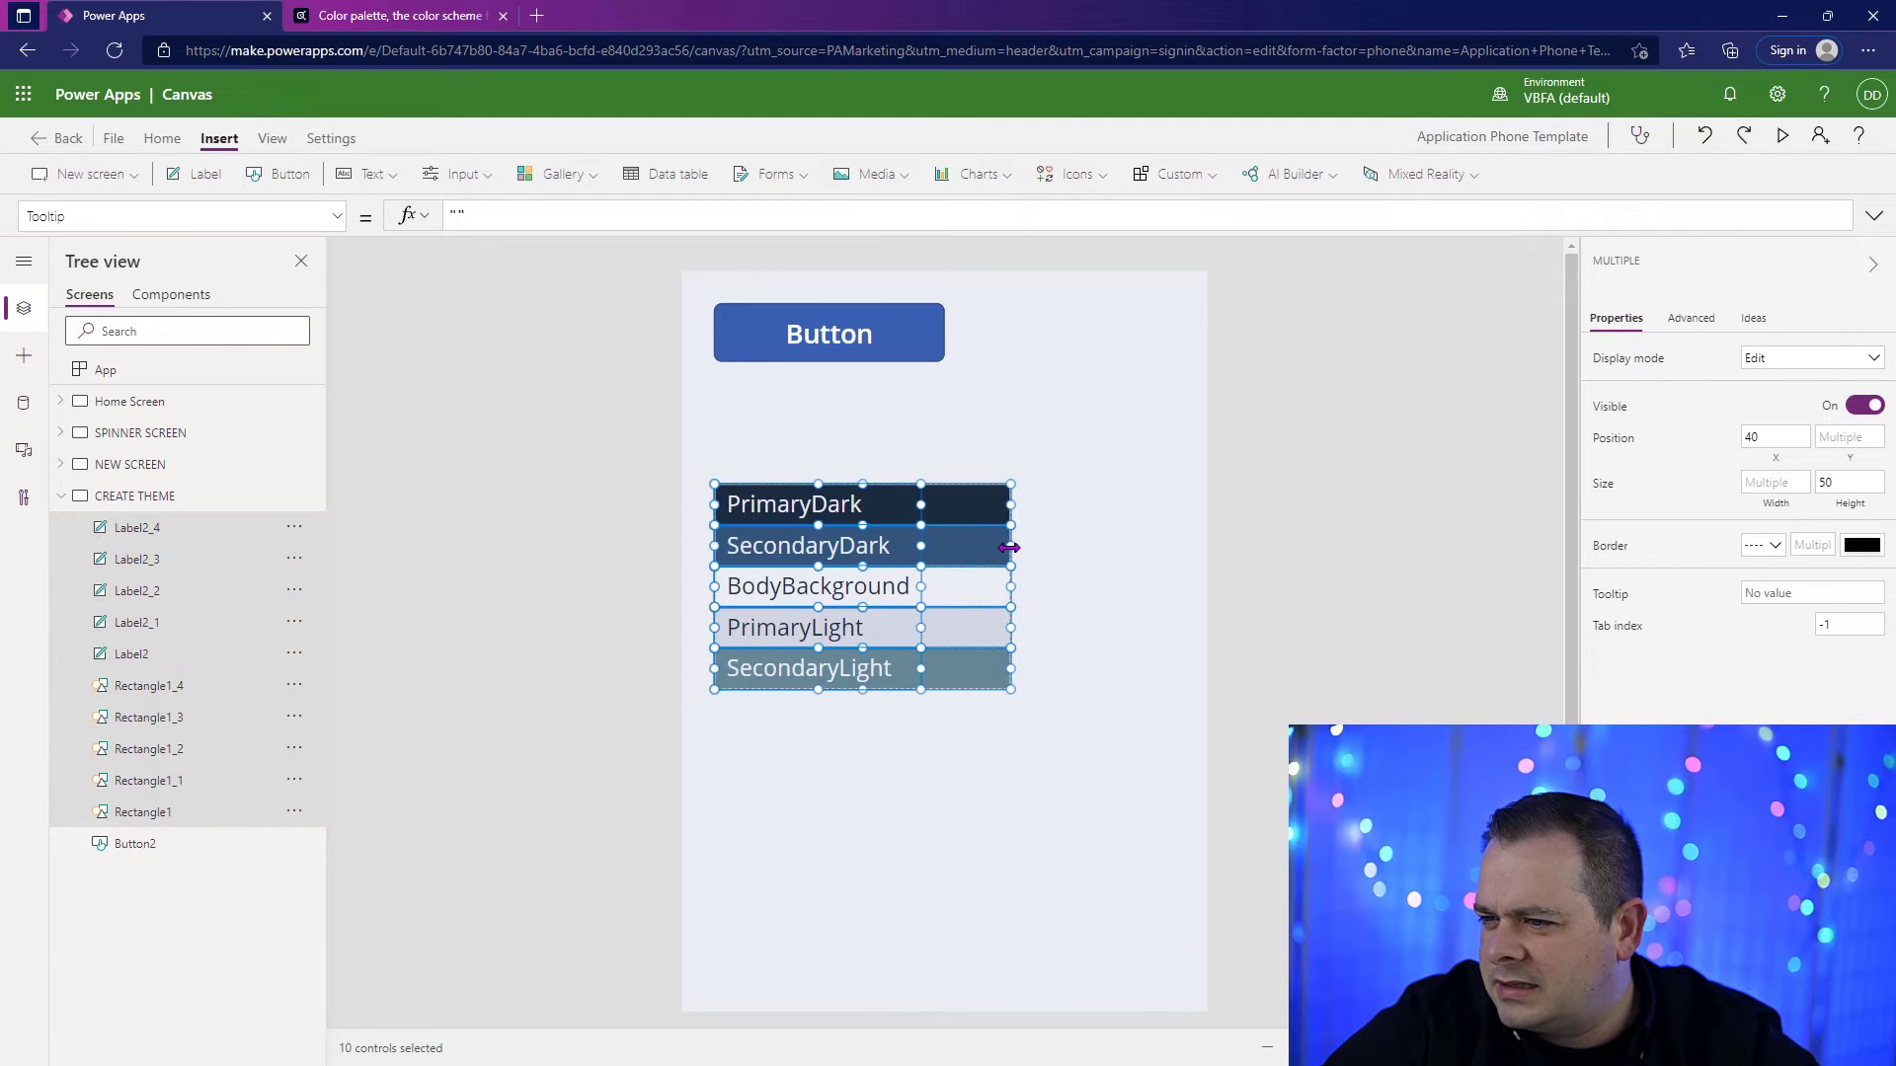
click(768, 713)
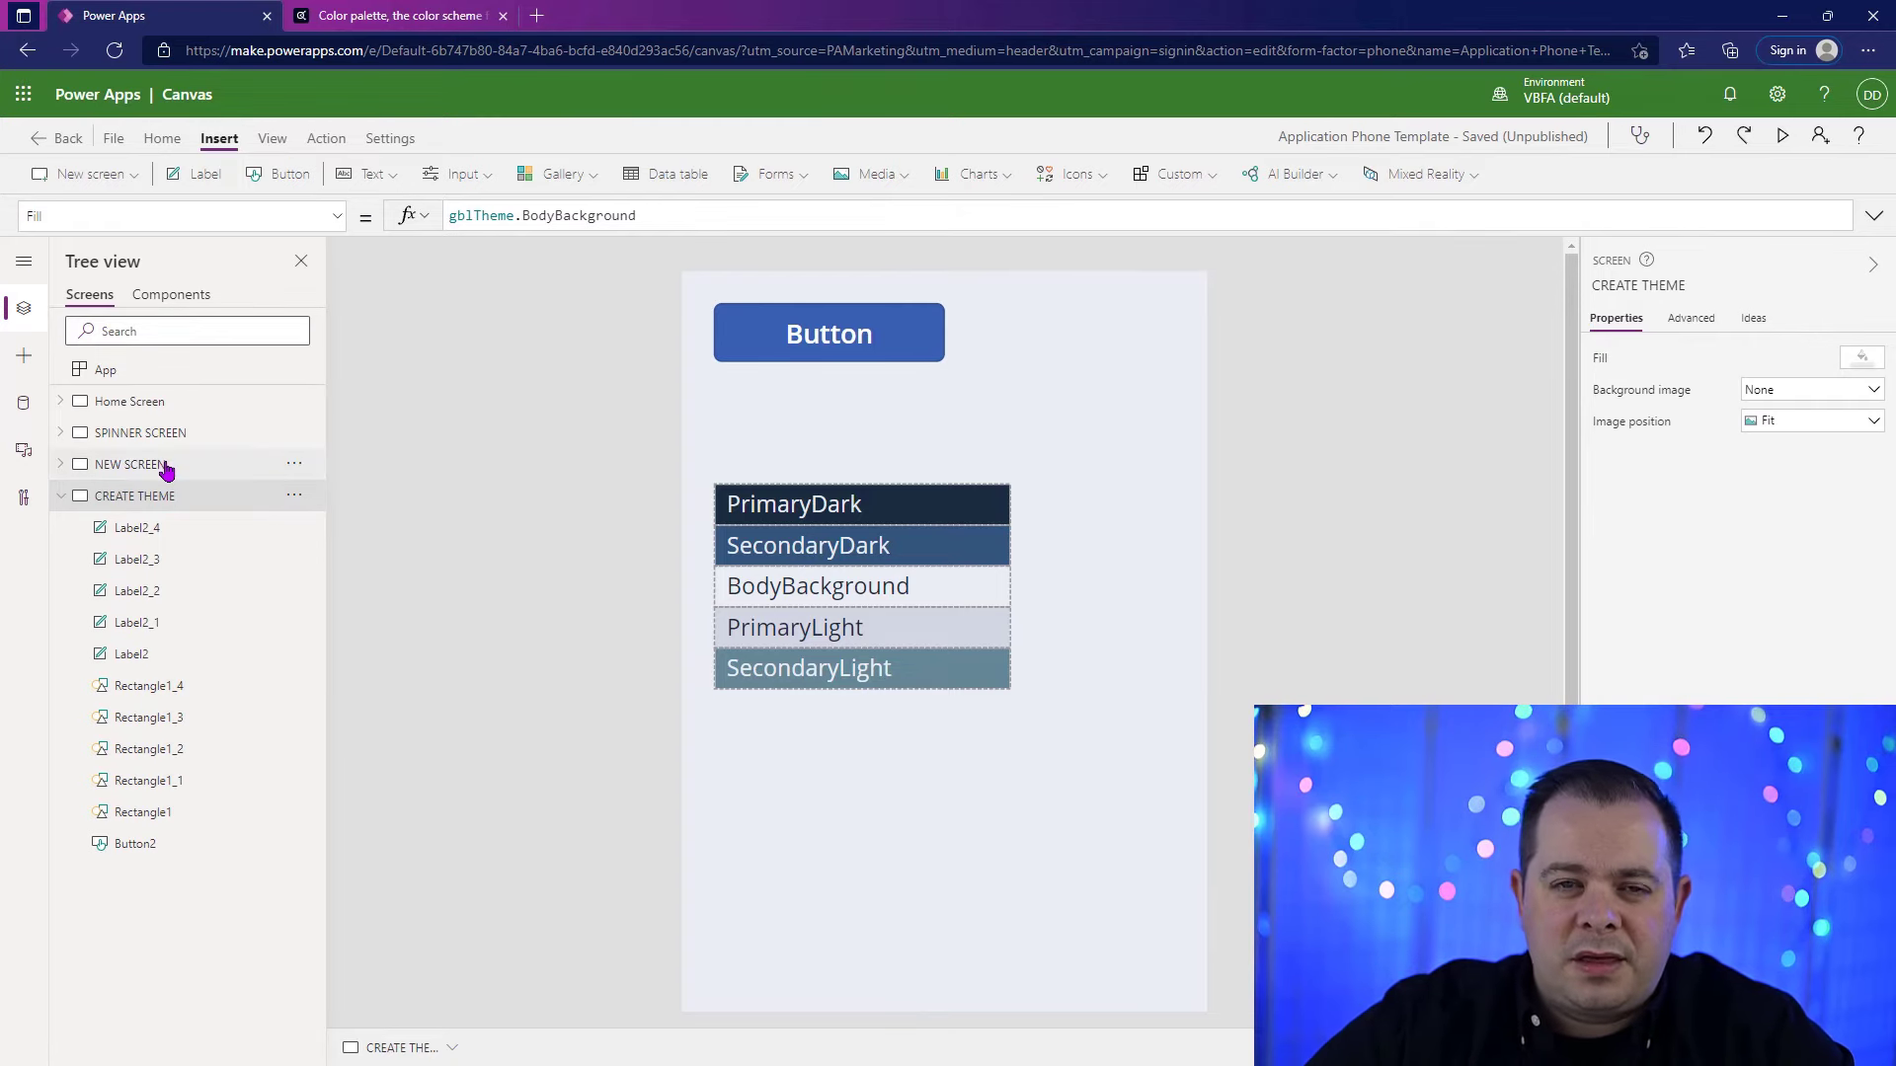
Step: Turn the spinner on with the Toggle Spinner button on SPINNER SCREEN
click(219, 465)
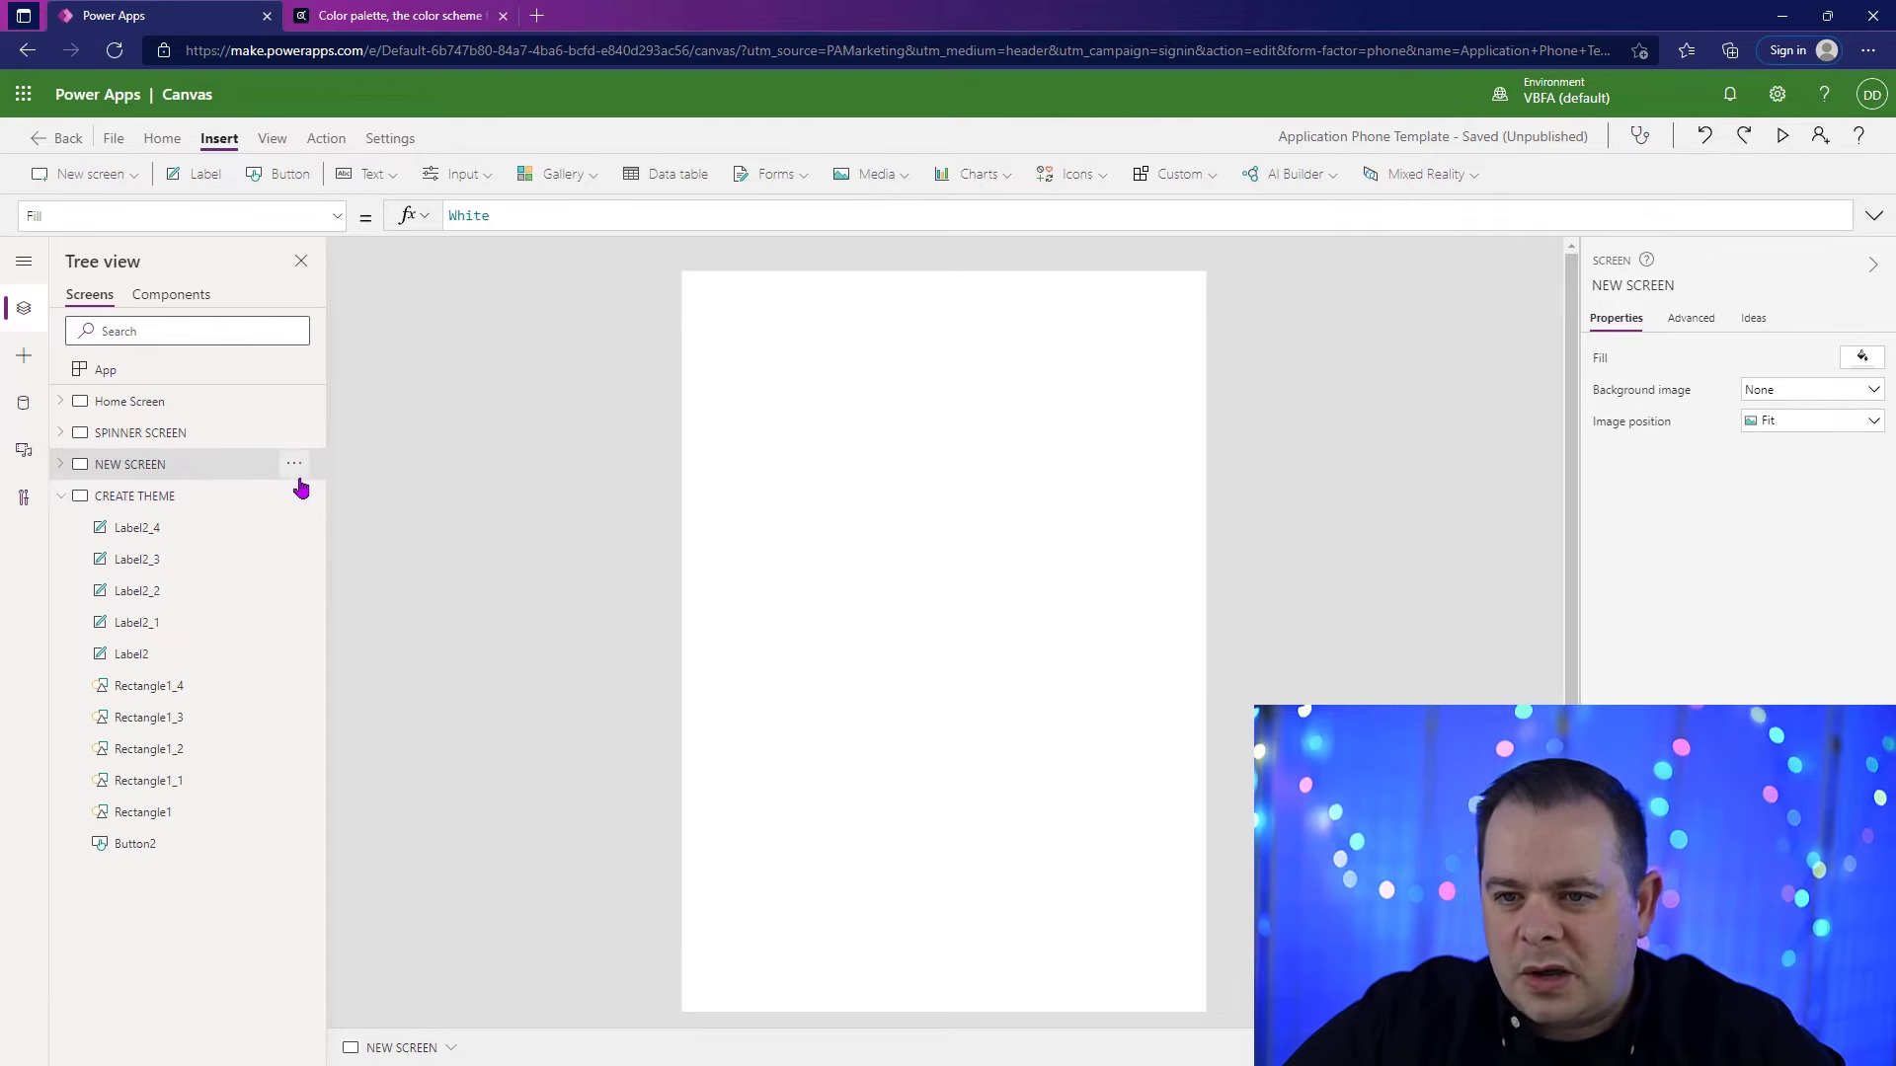
click(158, 433)
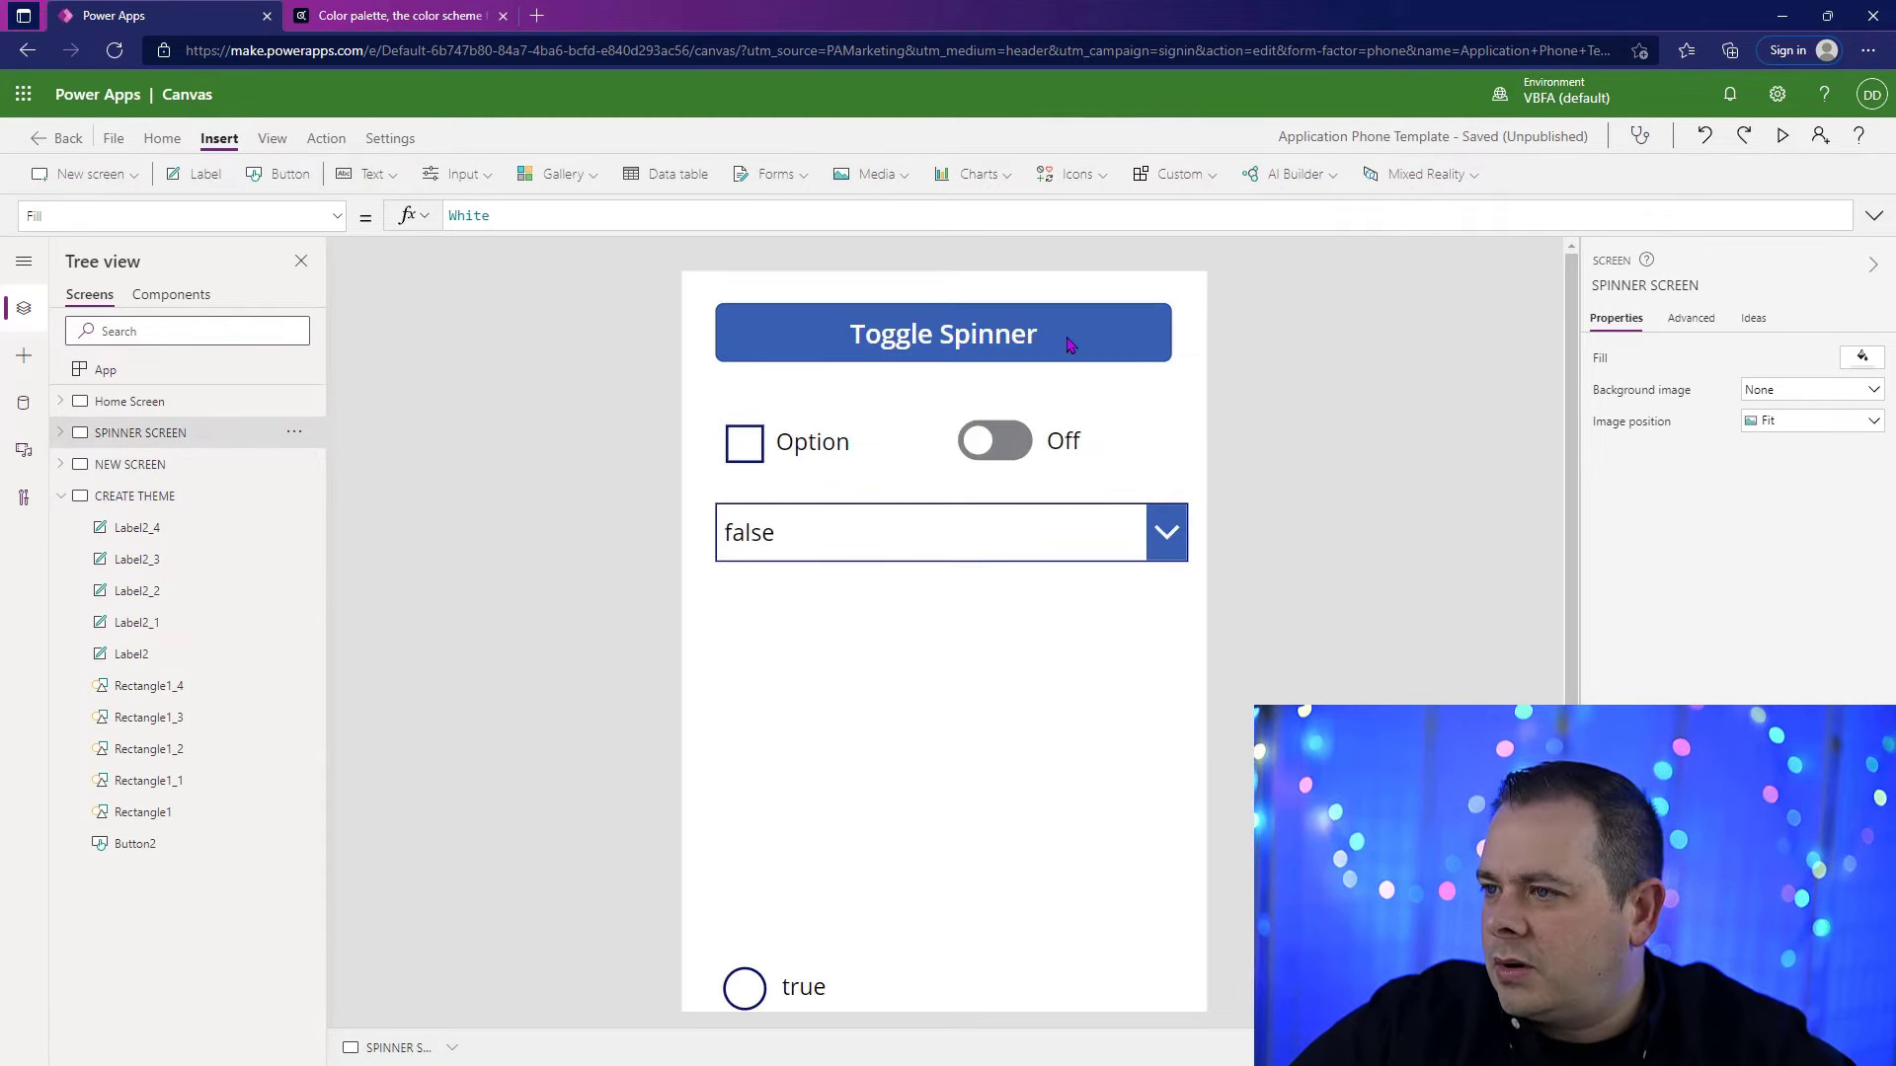
alt+click(1109, 327)
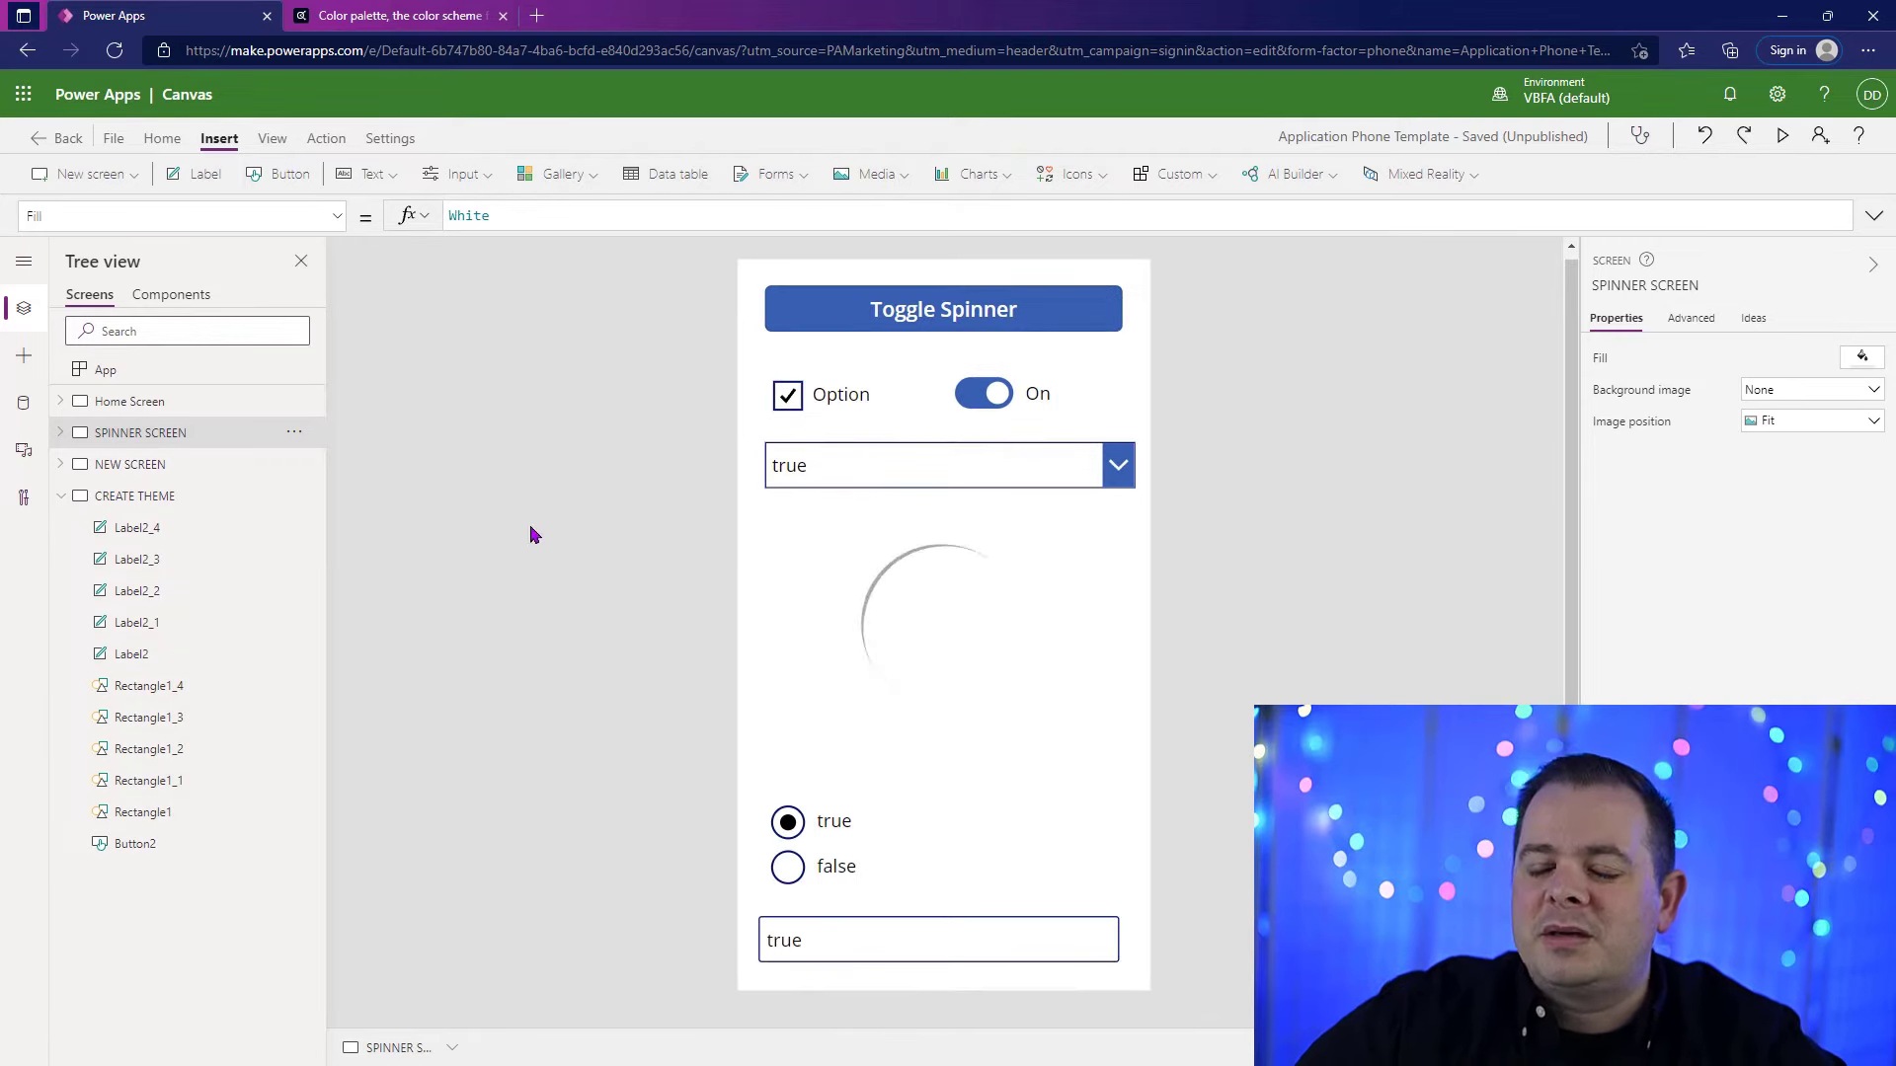
Step: Copy the Fill formula of the CREATE THEME screen and set the Fill of NEW SCREEN to gblTheme.BodyBackground
click(110, 466)
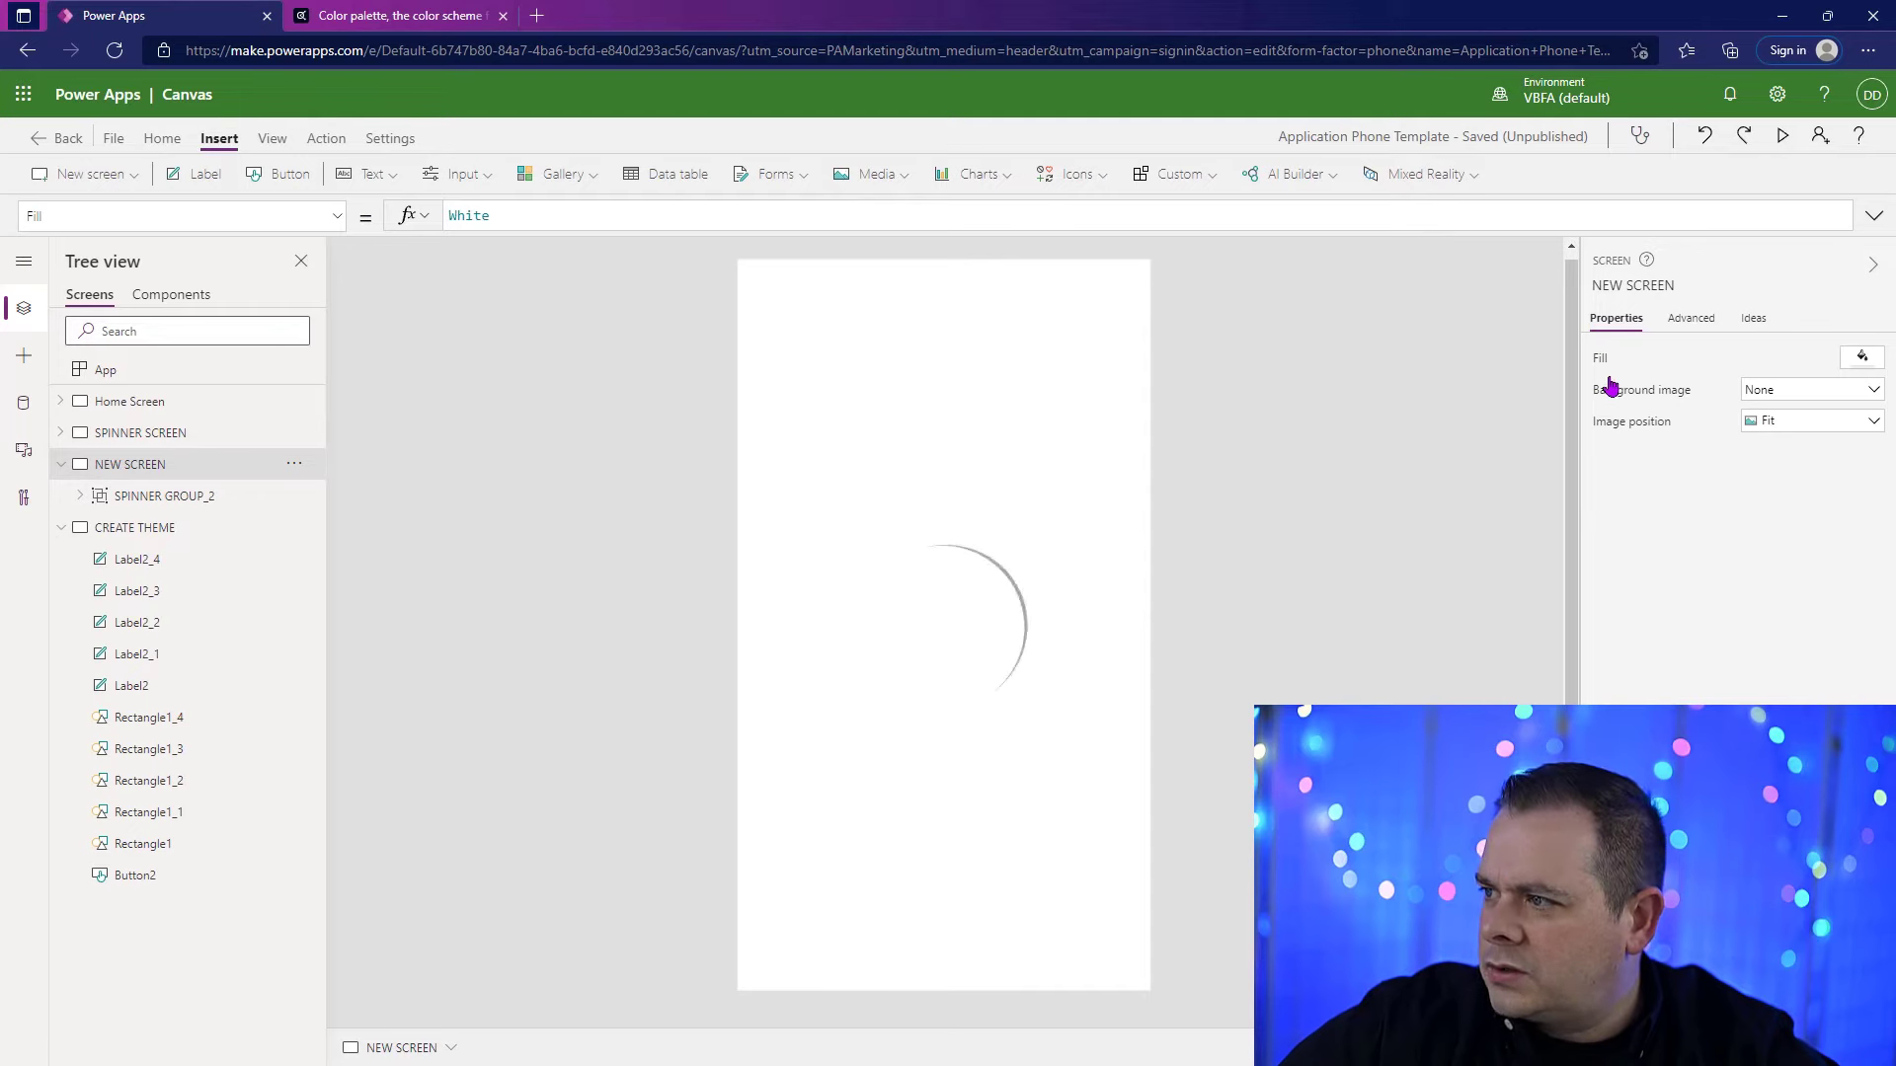
click(178, 528)
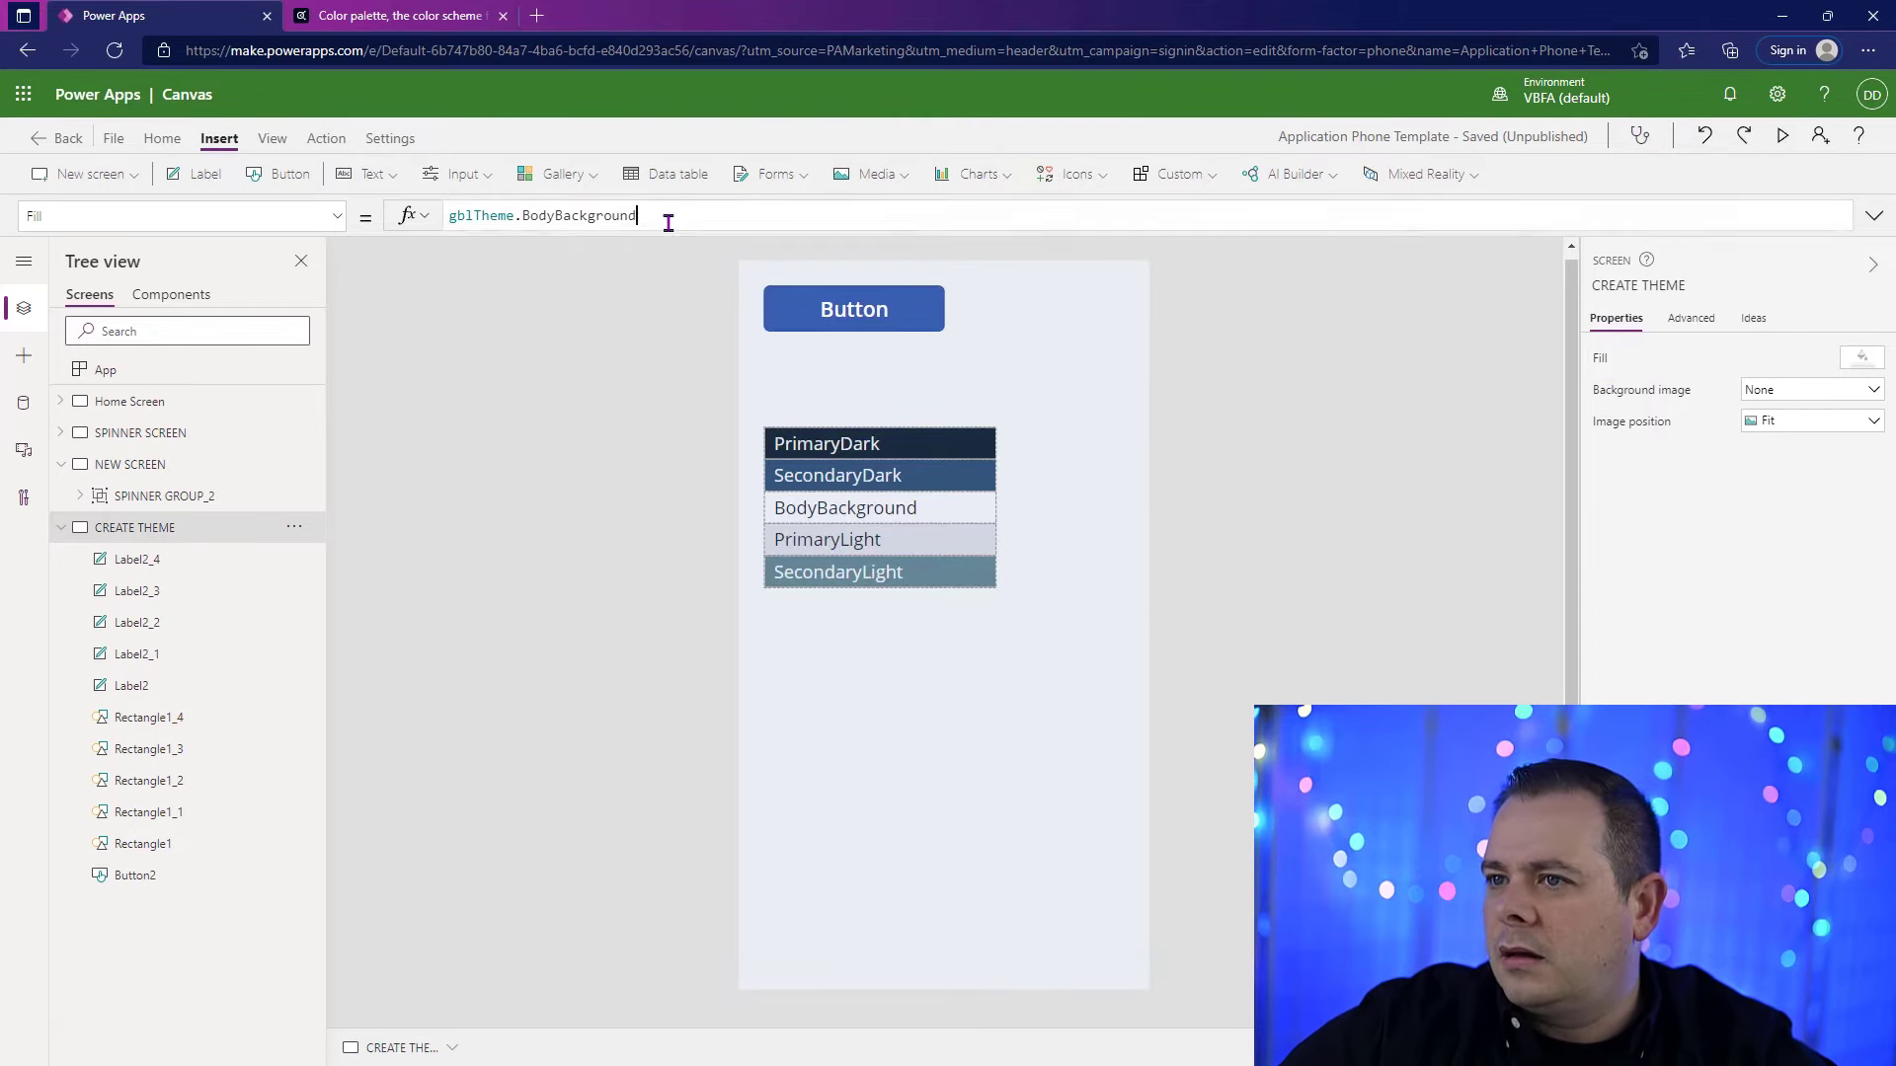
drag(664, 217, 414, 237)
key(ctrl+c)
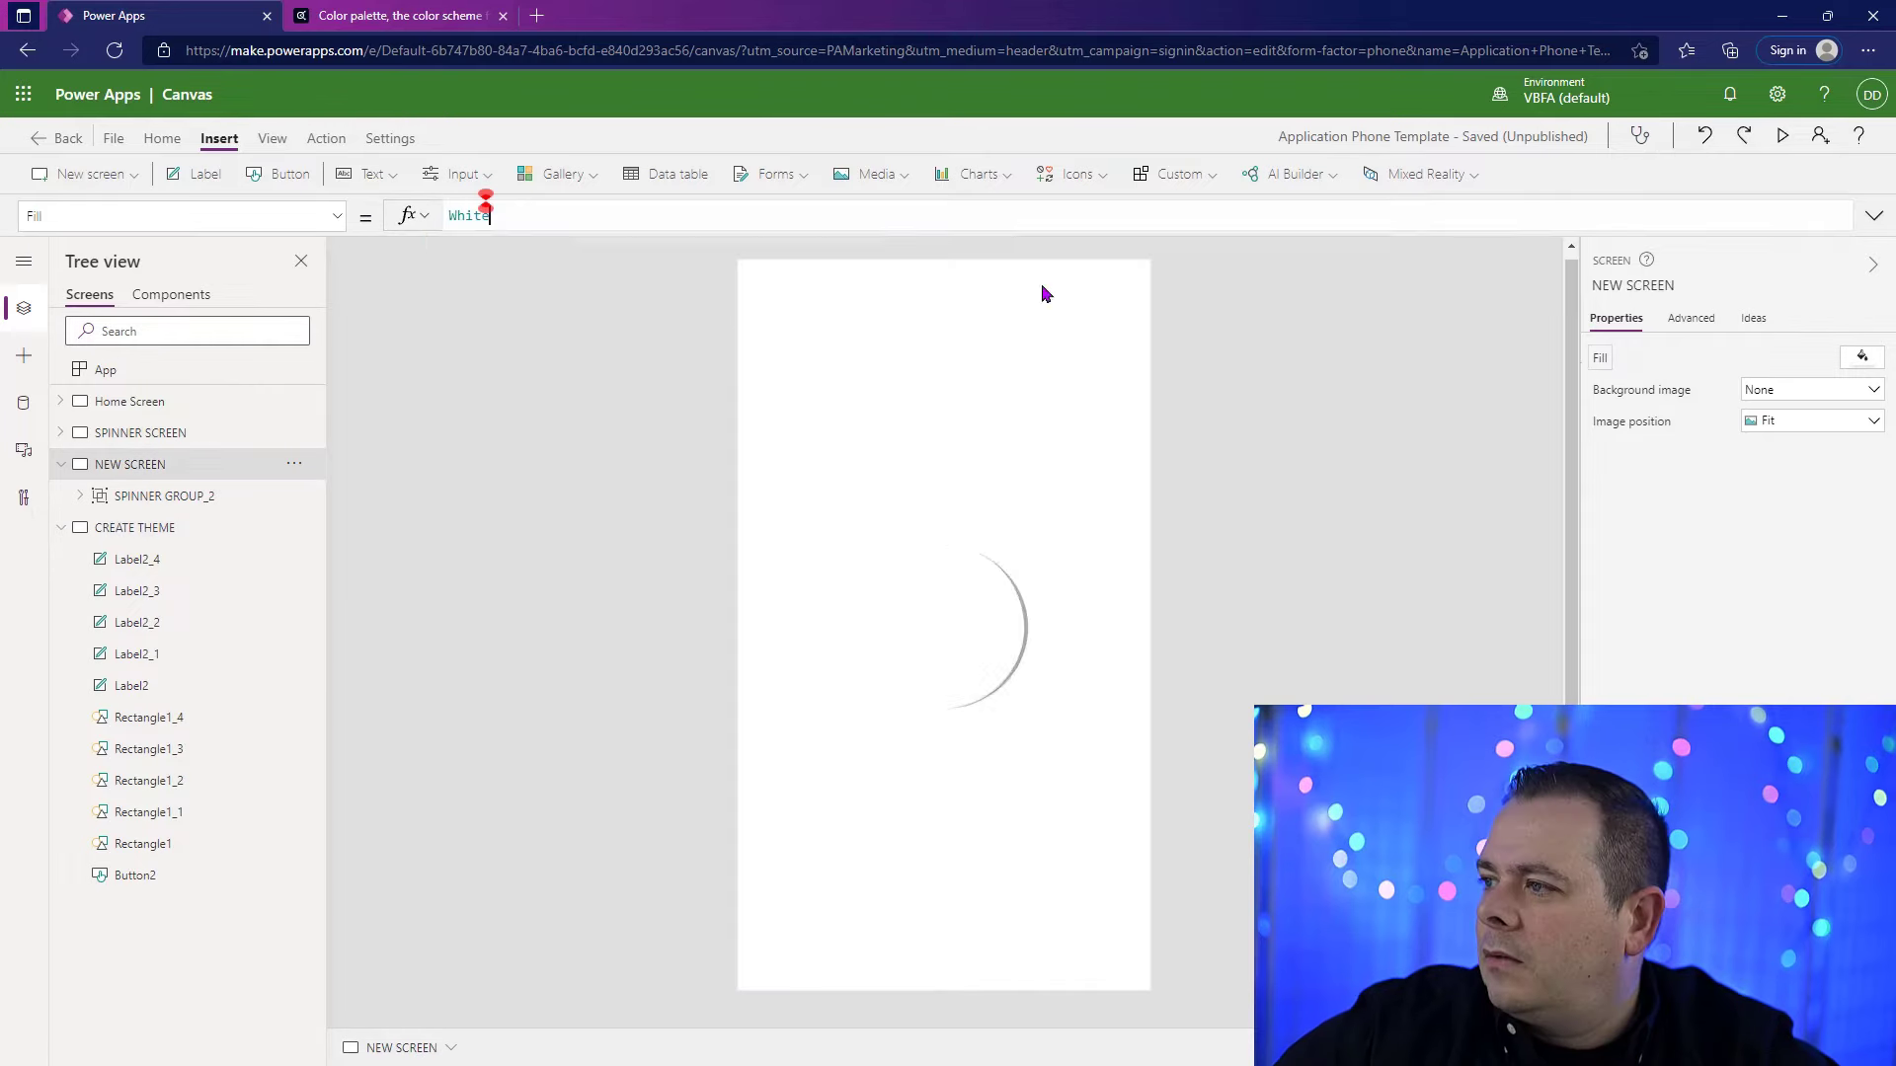
double_click(520, 221)
key(ctrl+v)
click(1327, 688)
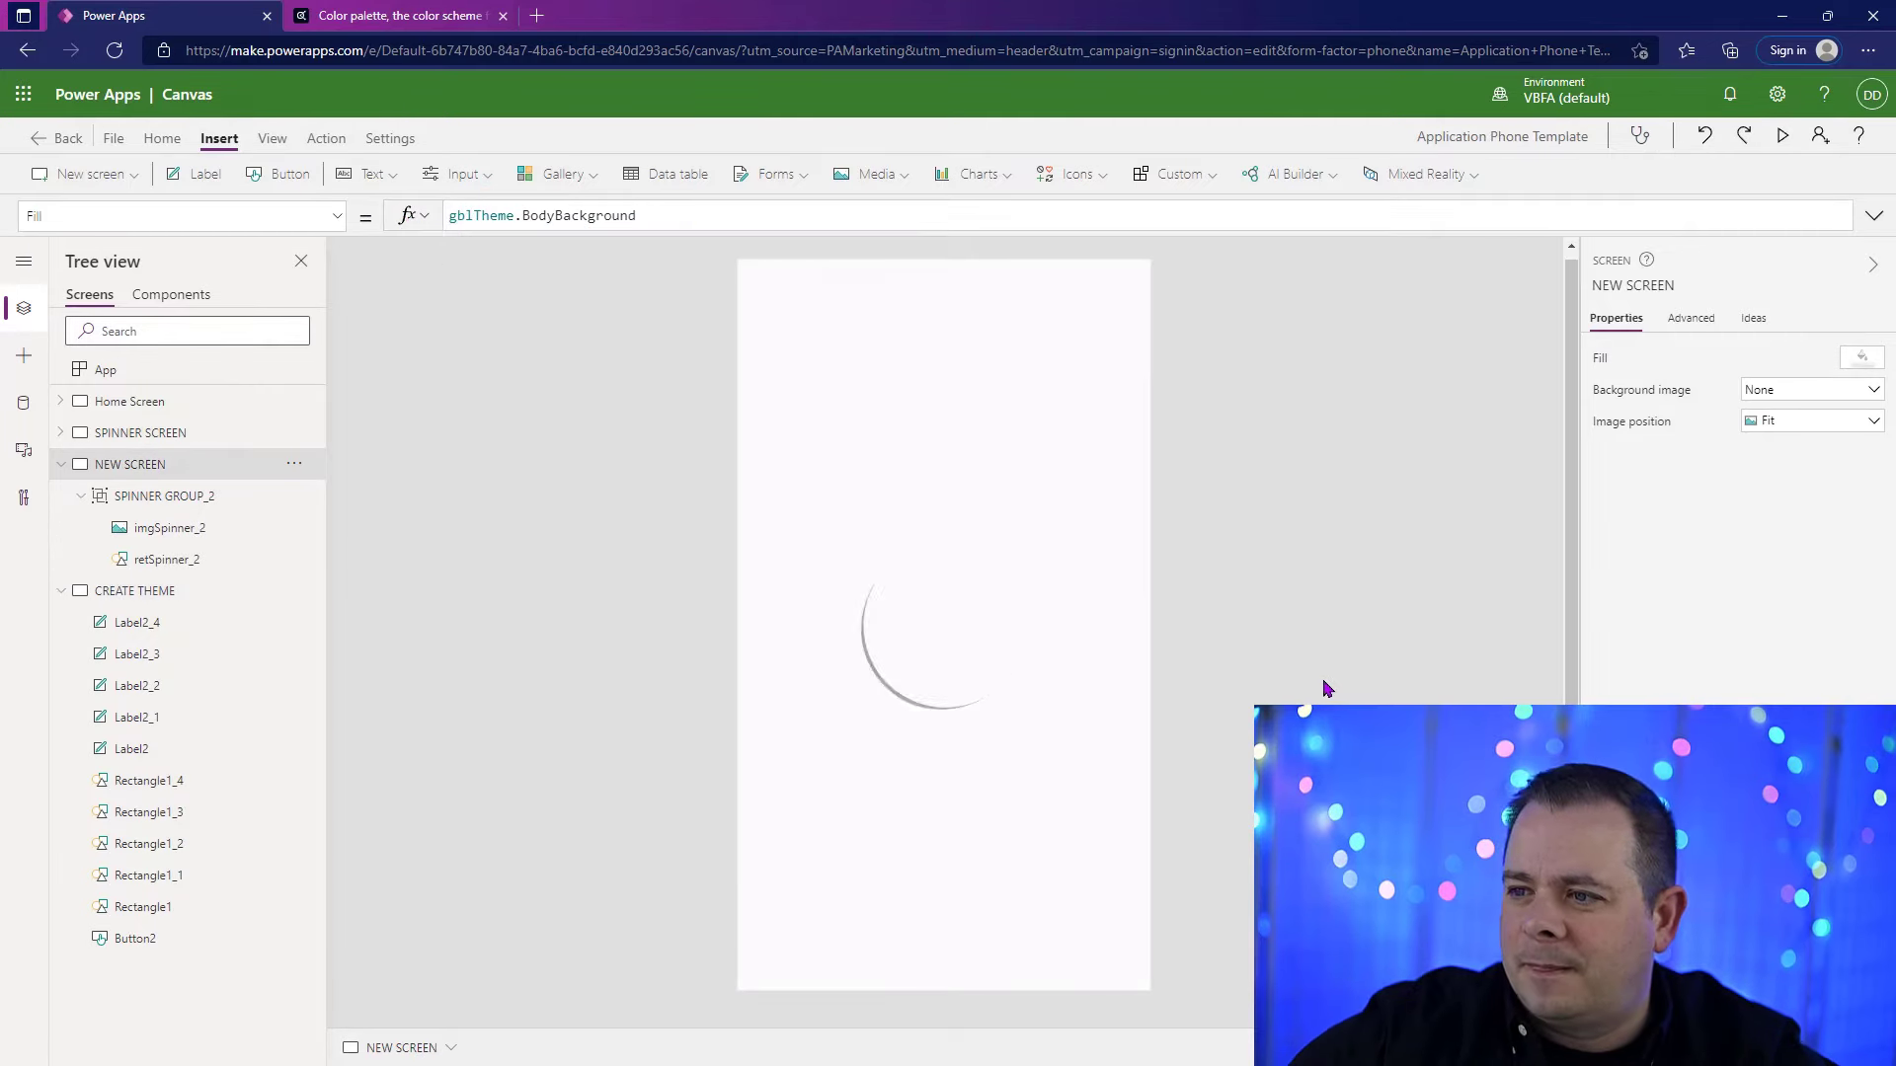
Step: Examine the spinner overlay on NEW SCREEN by trying to shrink its group and viewing the custom color and opacity of retSpinner_2
click(795, 320)
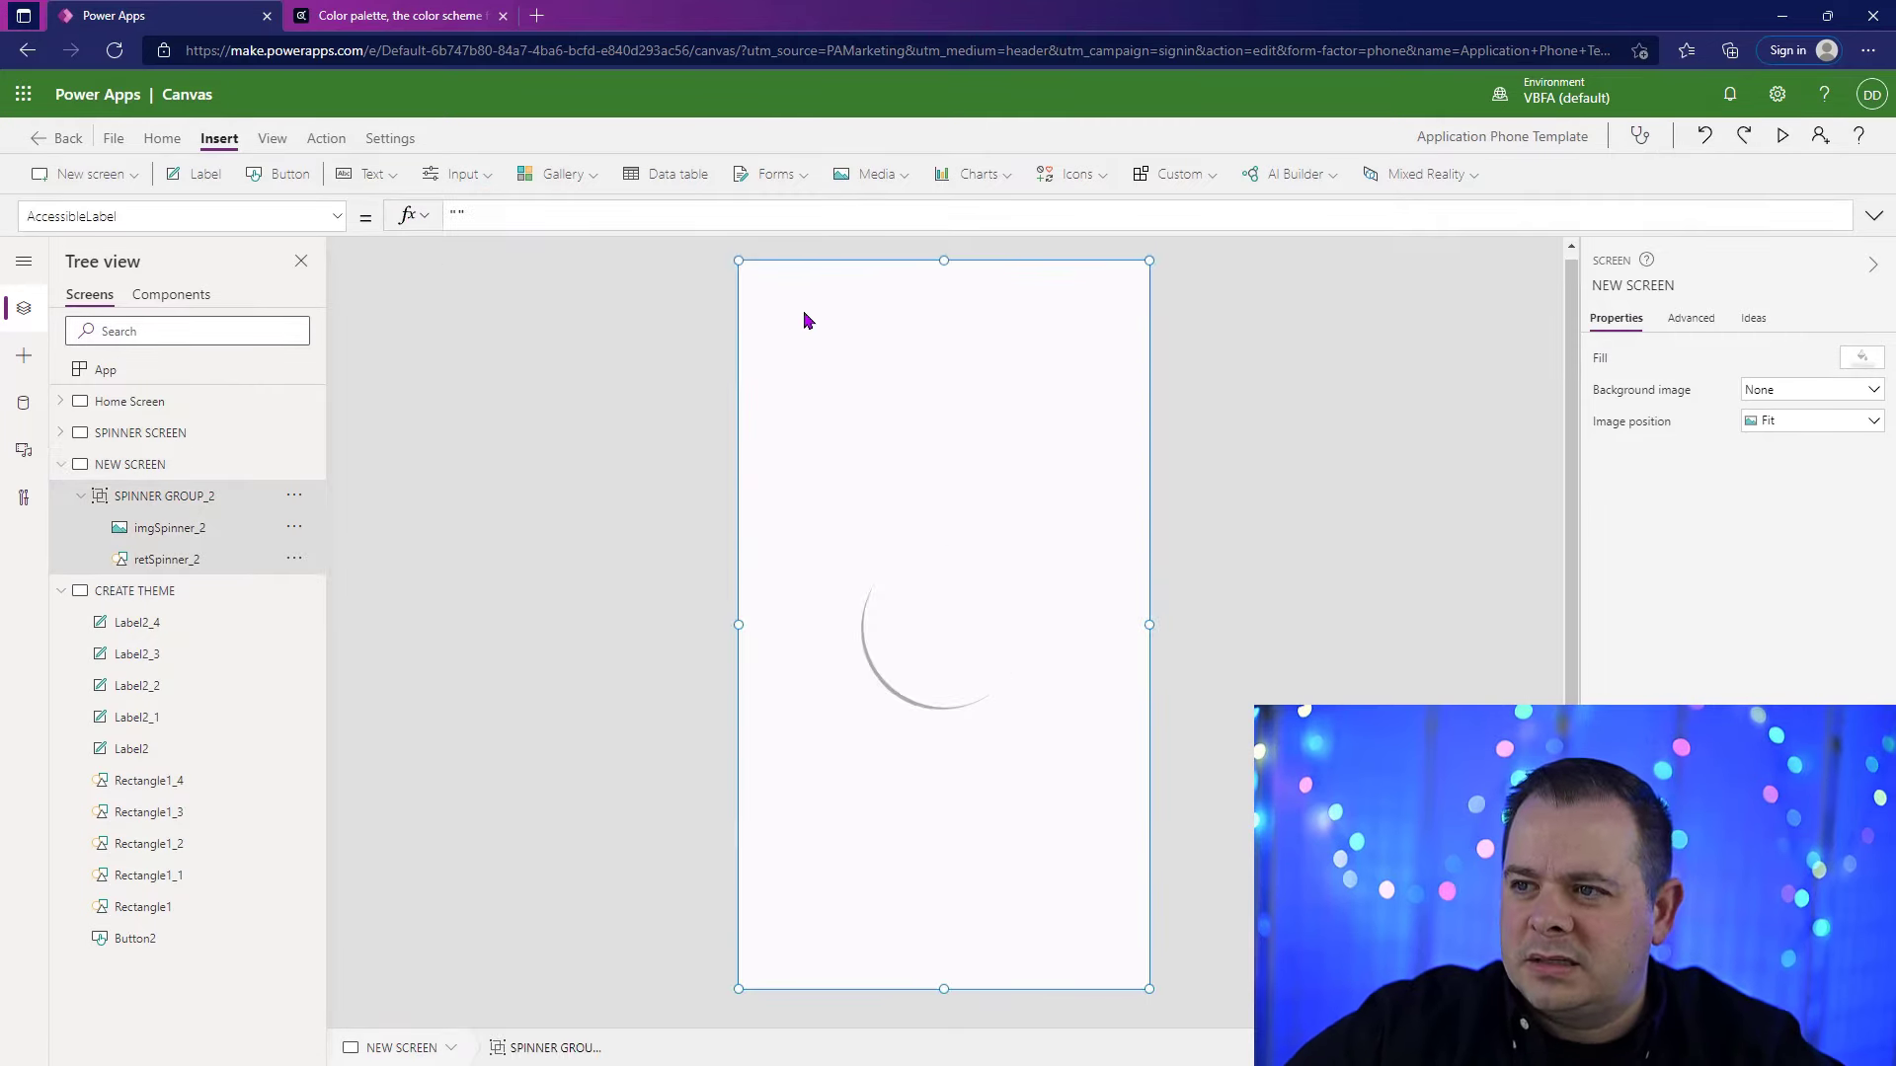
drag(738, 260, 877, 397)
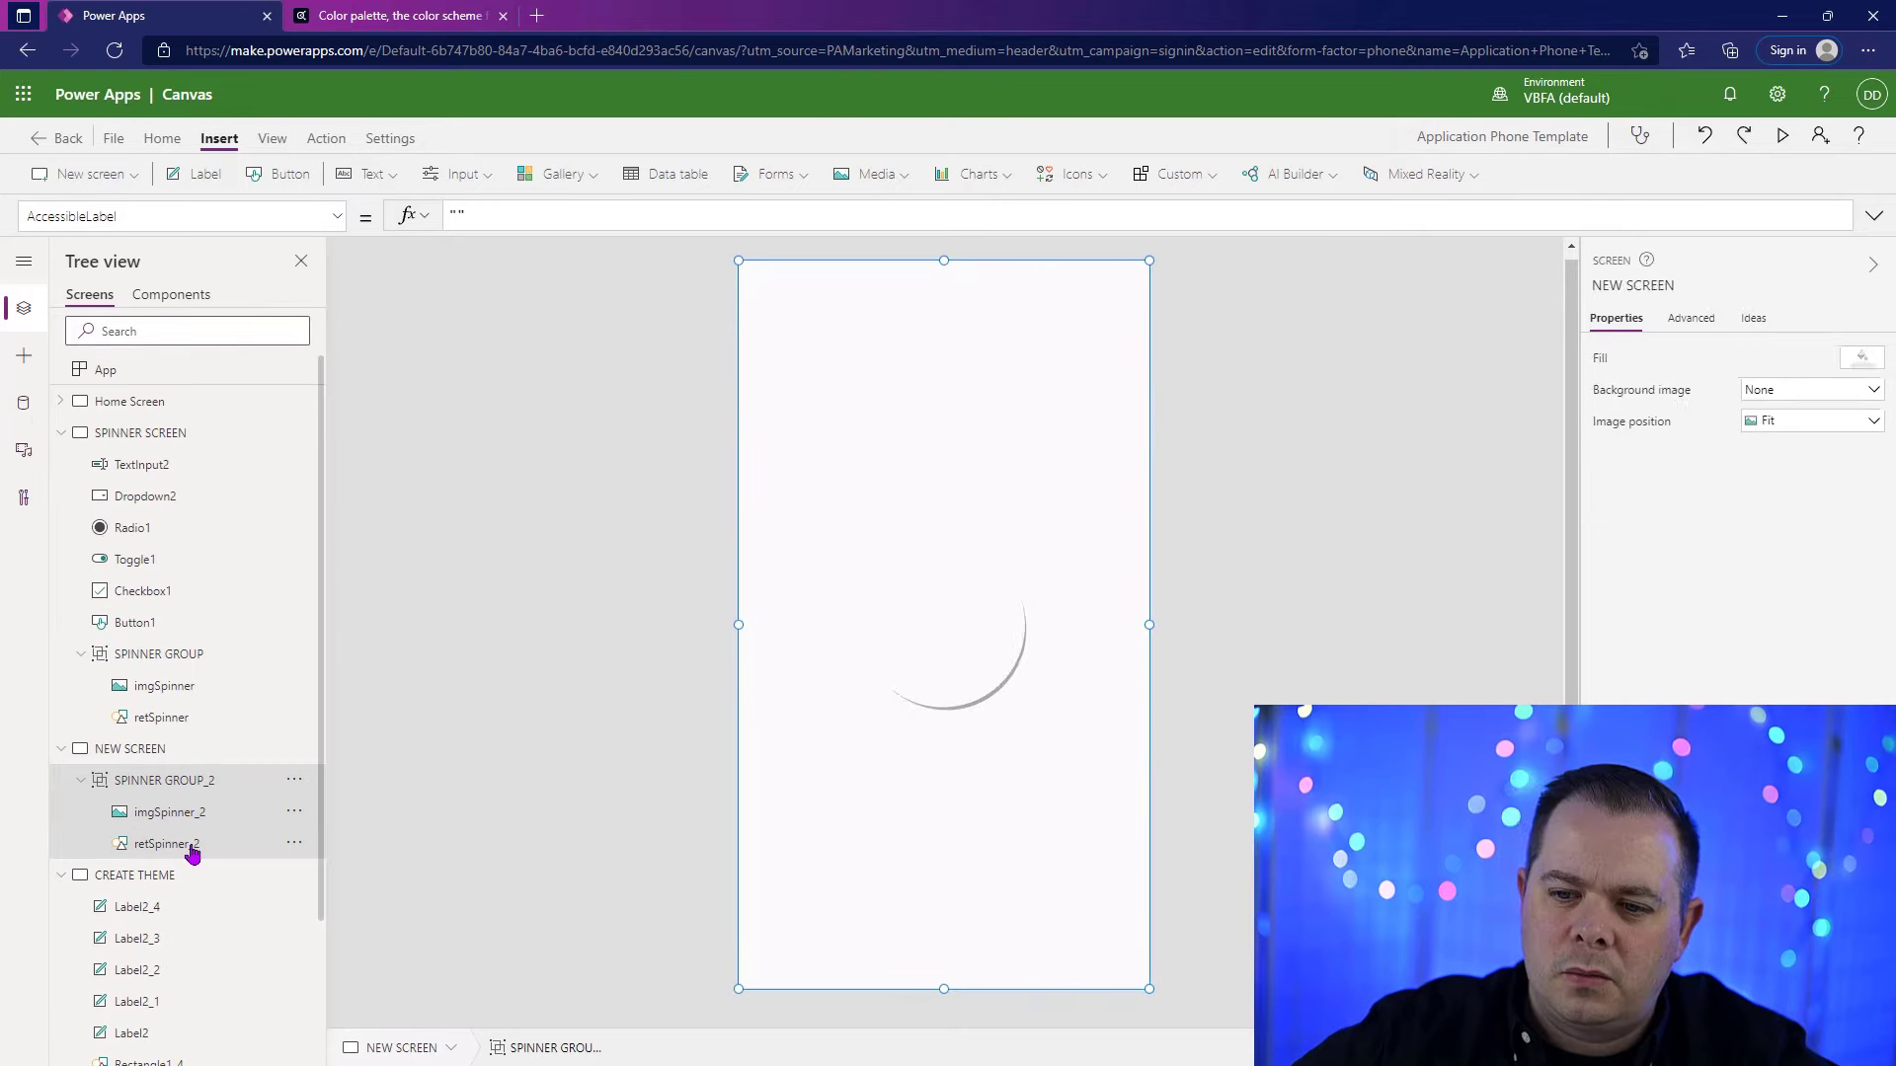
scroll(212, 826, down, 2)
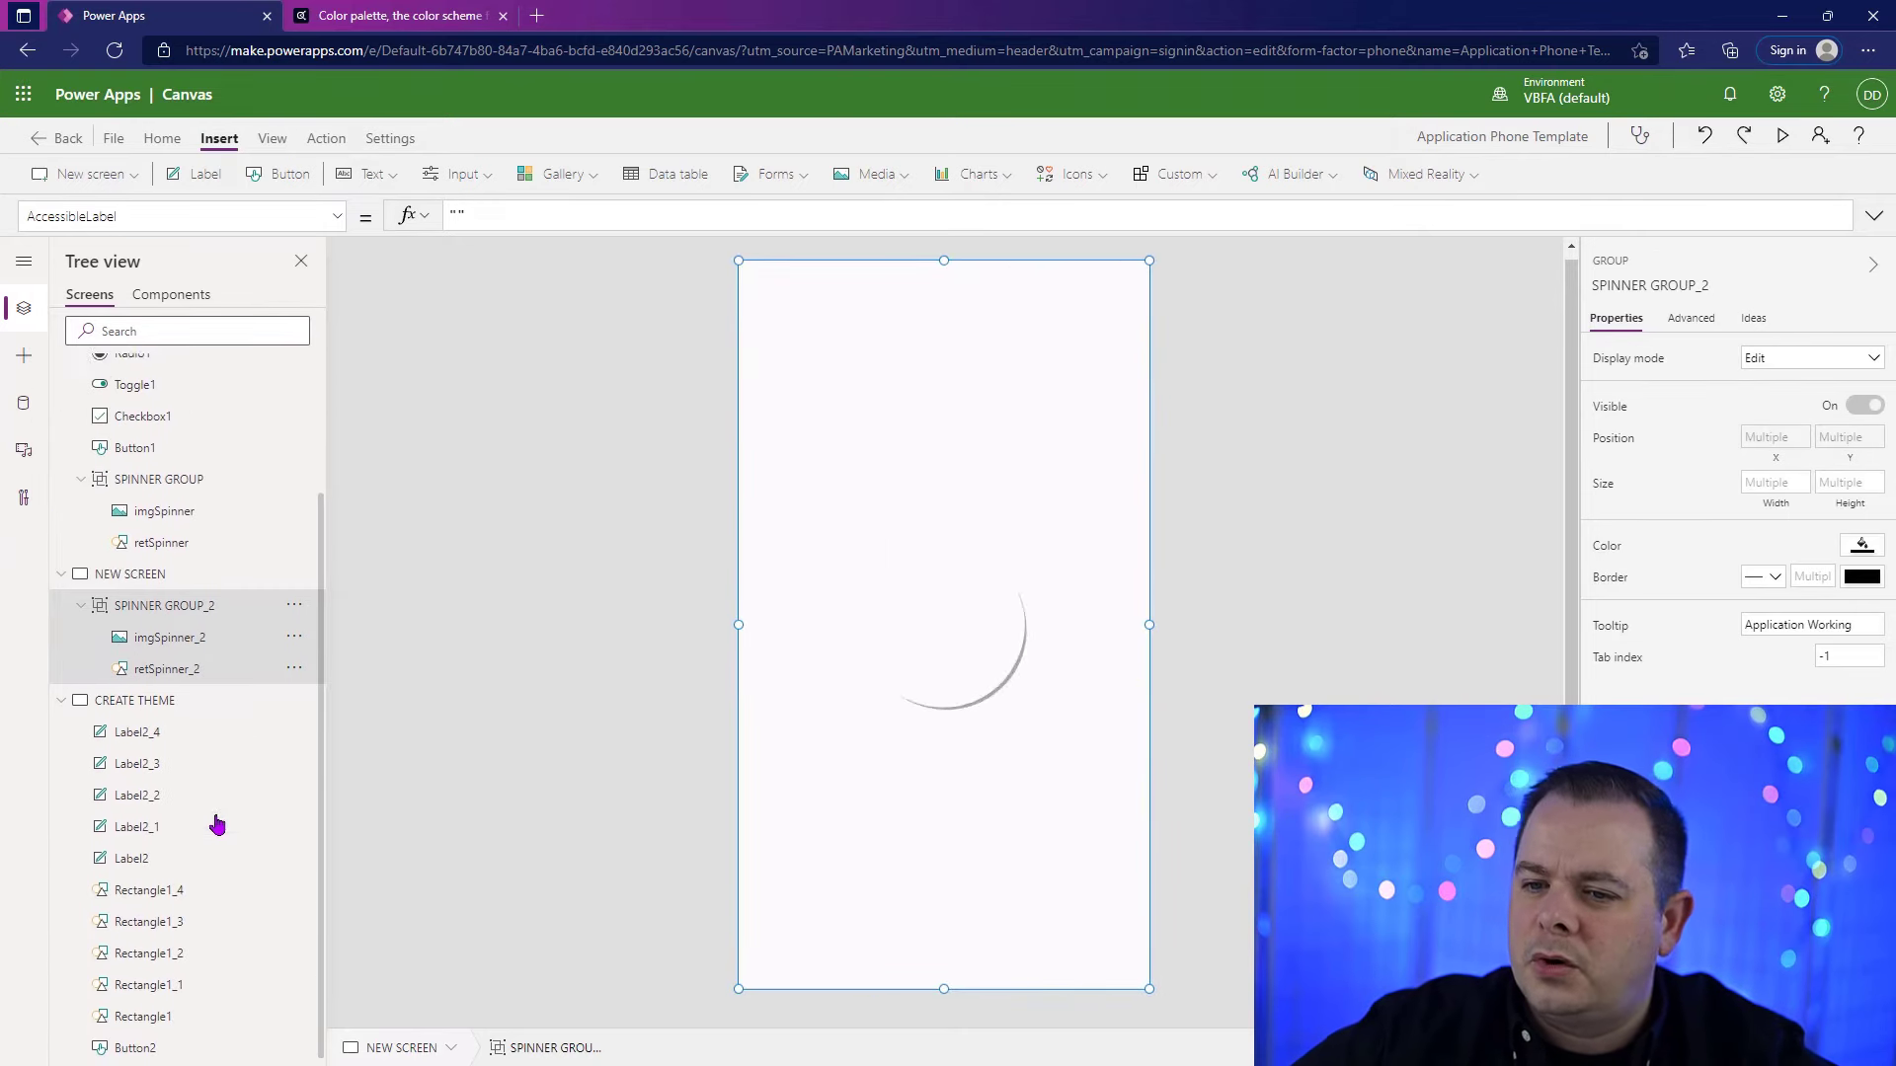
click(204, 663)
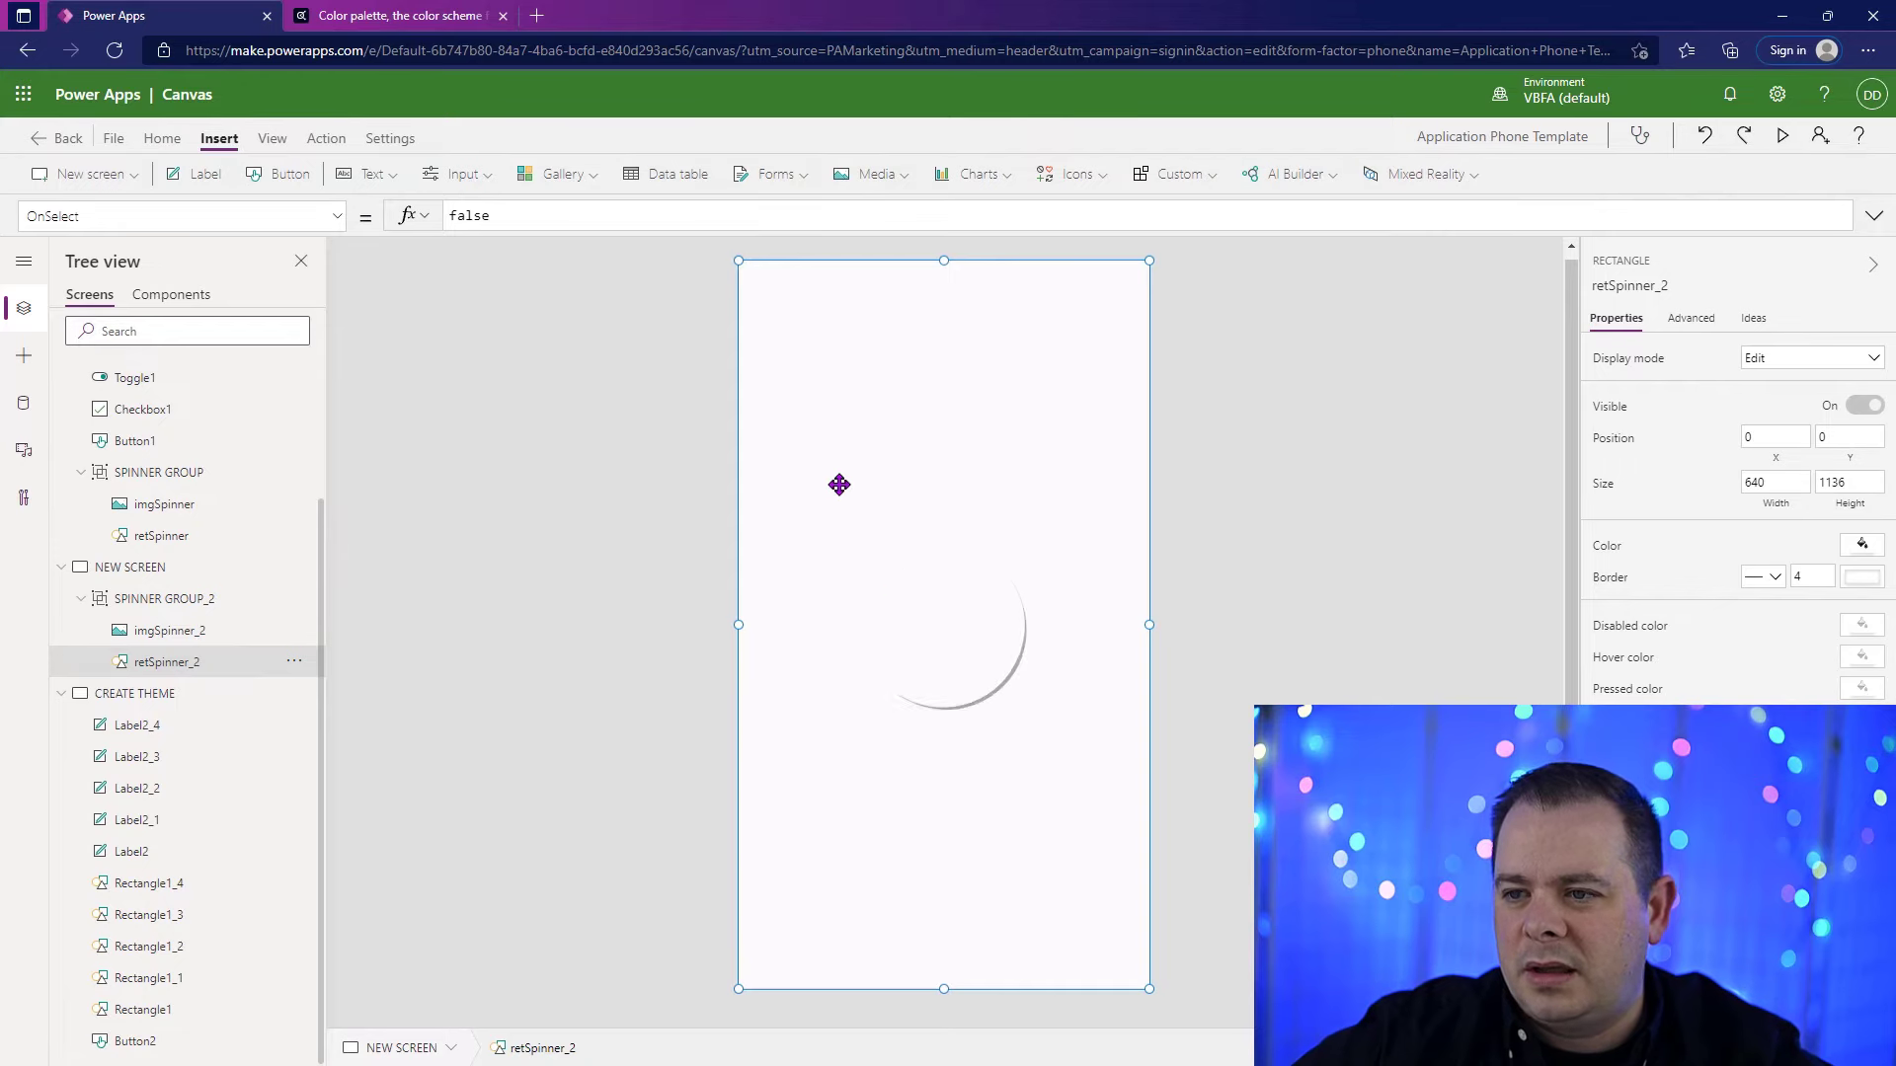
mouse_move(738, 258)
mouse_down()
mouse_move(856, 398)
mouse_move(738, 261)
mouse_up()
click(1862, 544)
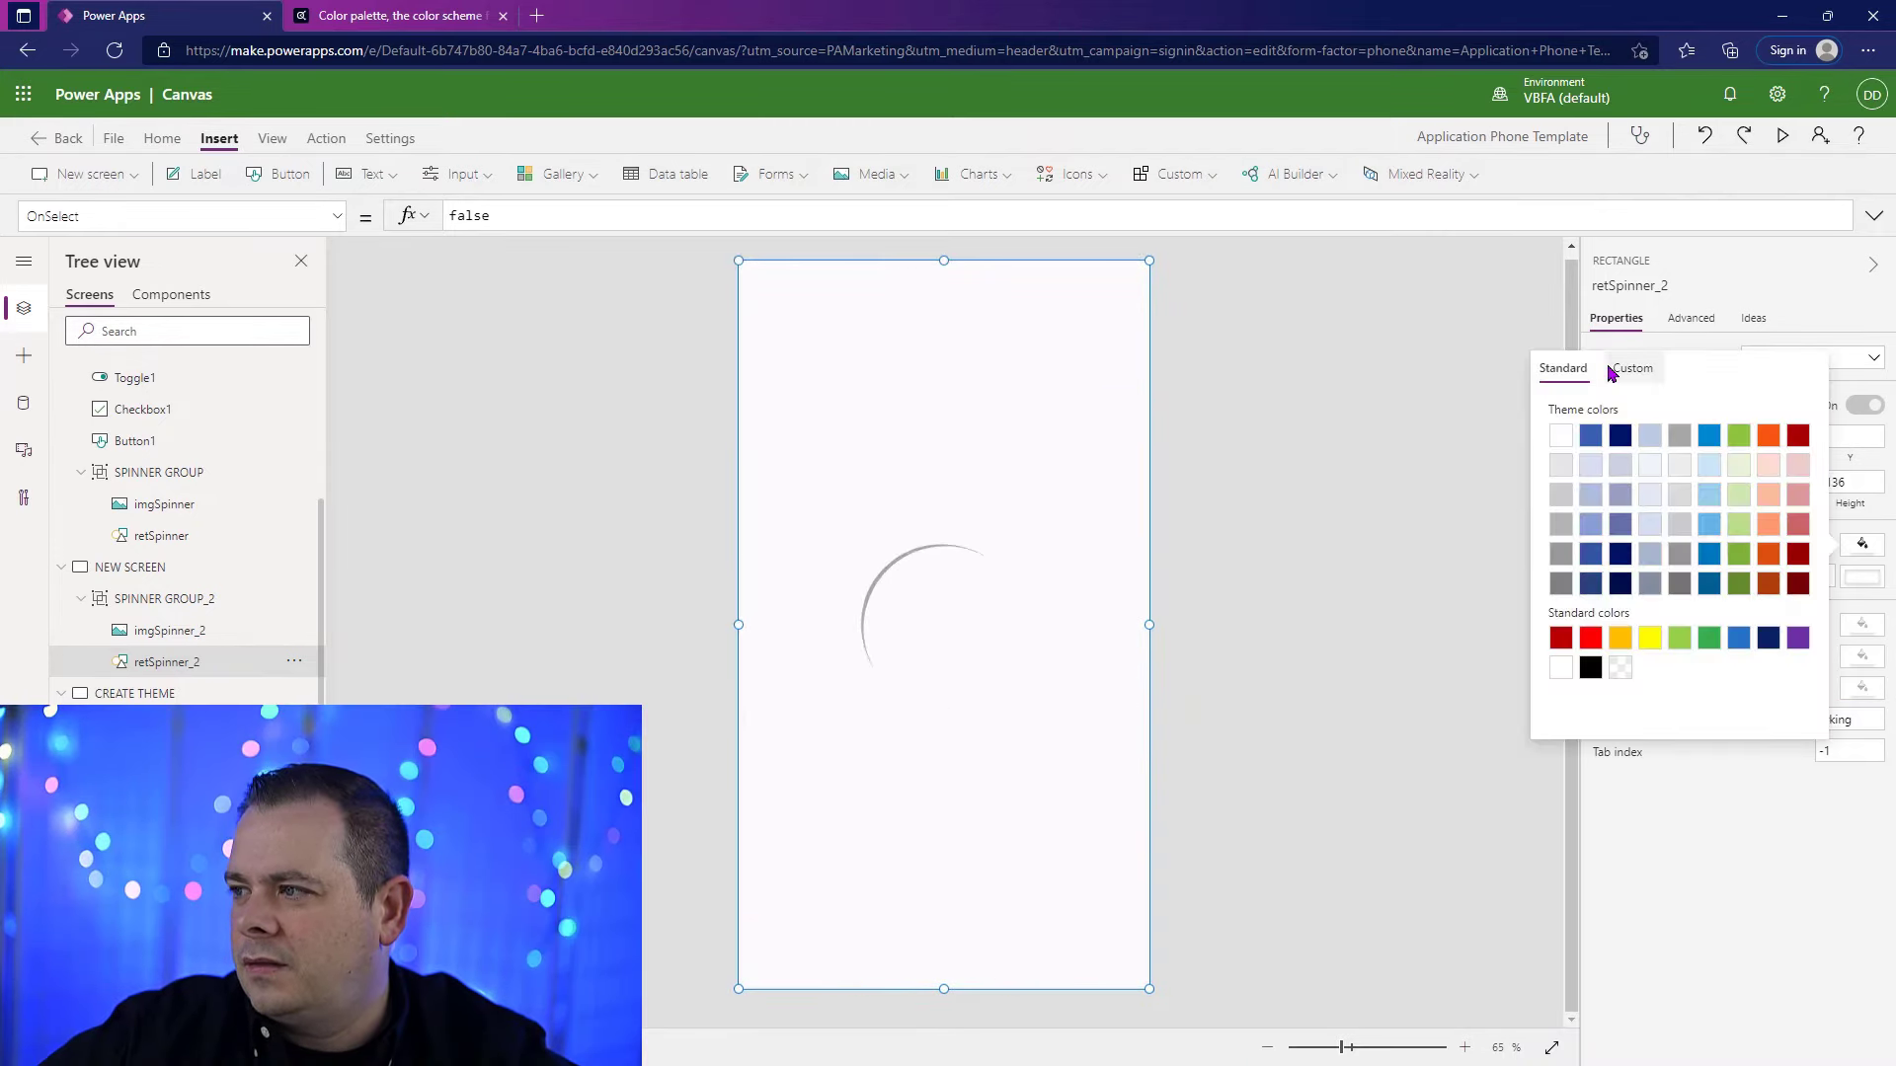
click(1632, 365)
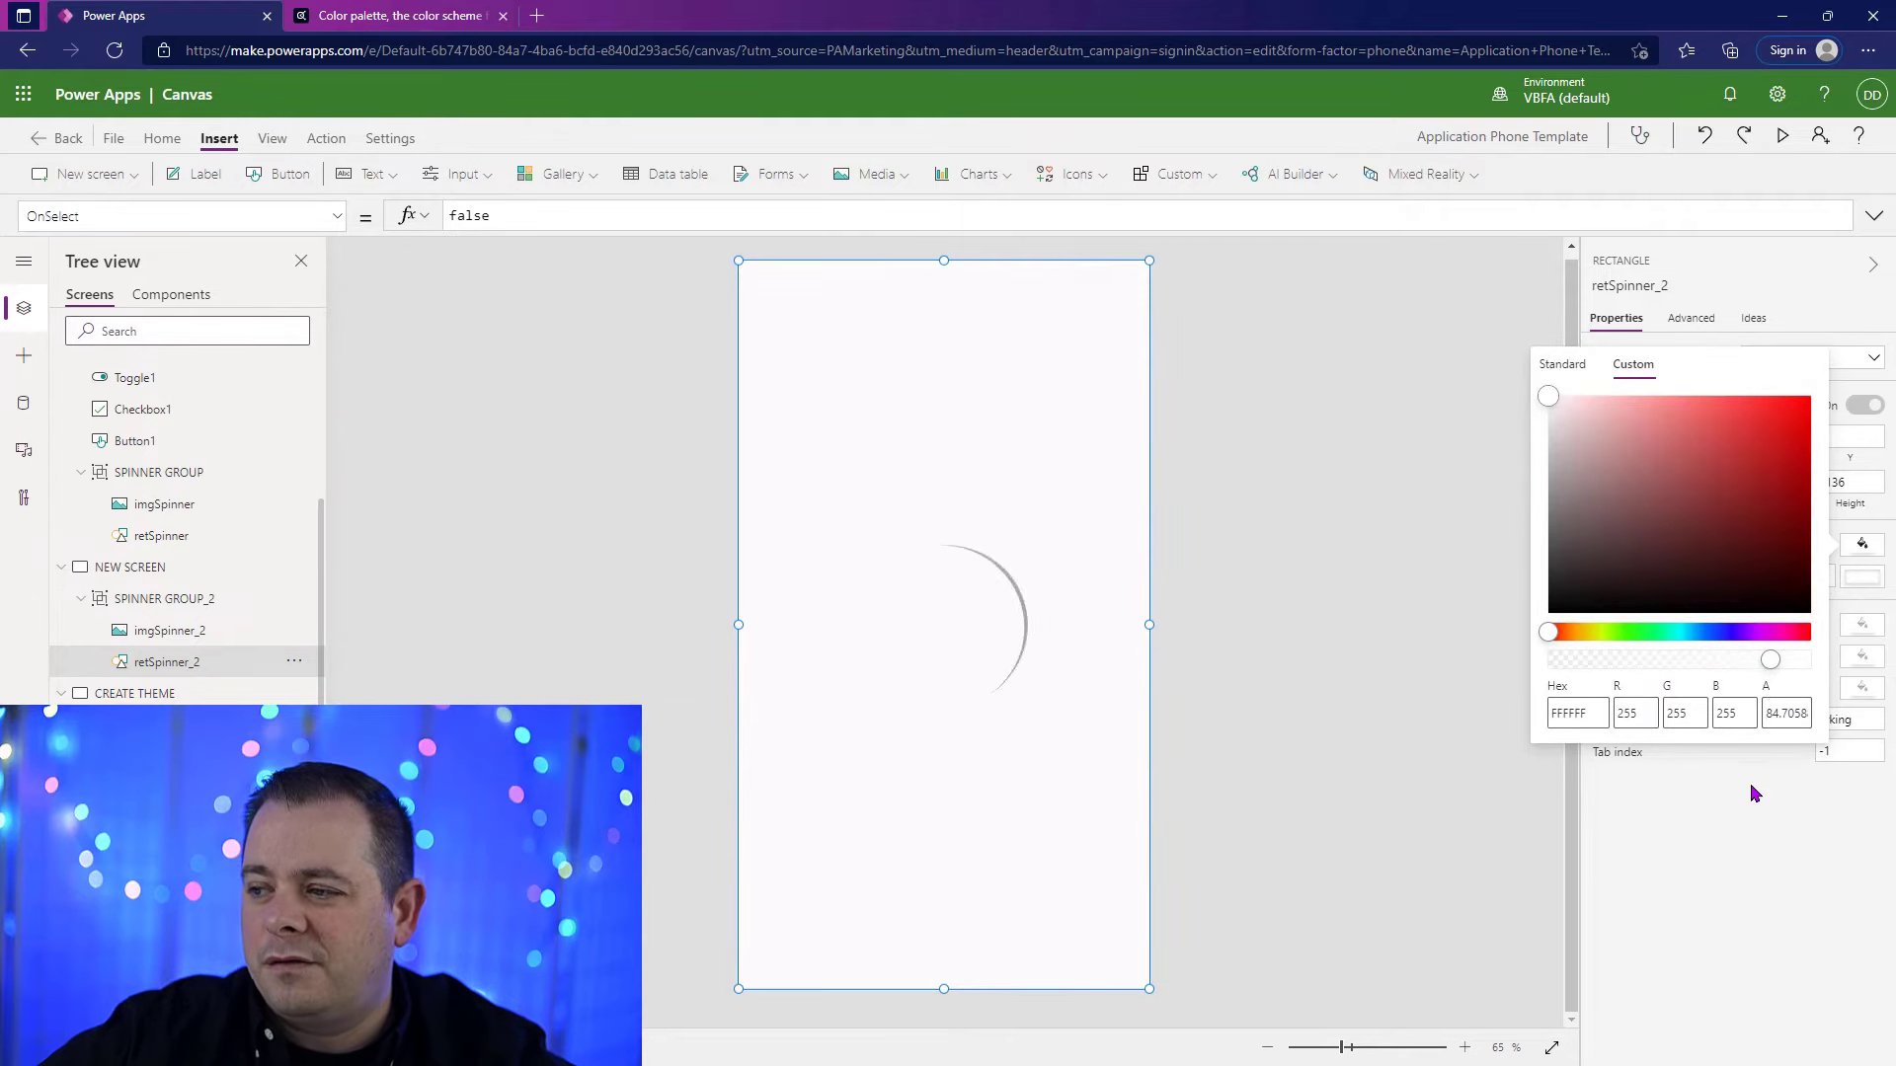
click(1468, 783)
Step: Turn the spinner off with the Toggle Spinner button on SPINNER SCREEN and select the button on the CREATE THEME screen
scroll(185, 585, up, 3)
click(178, 439)
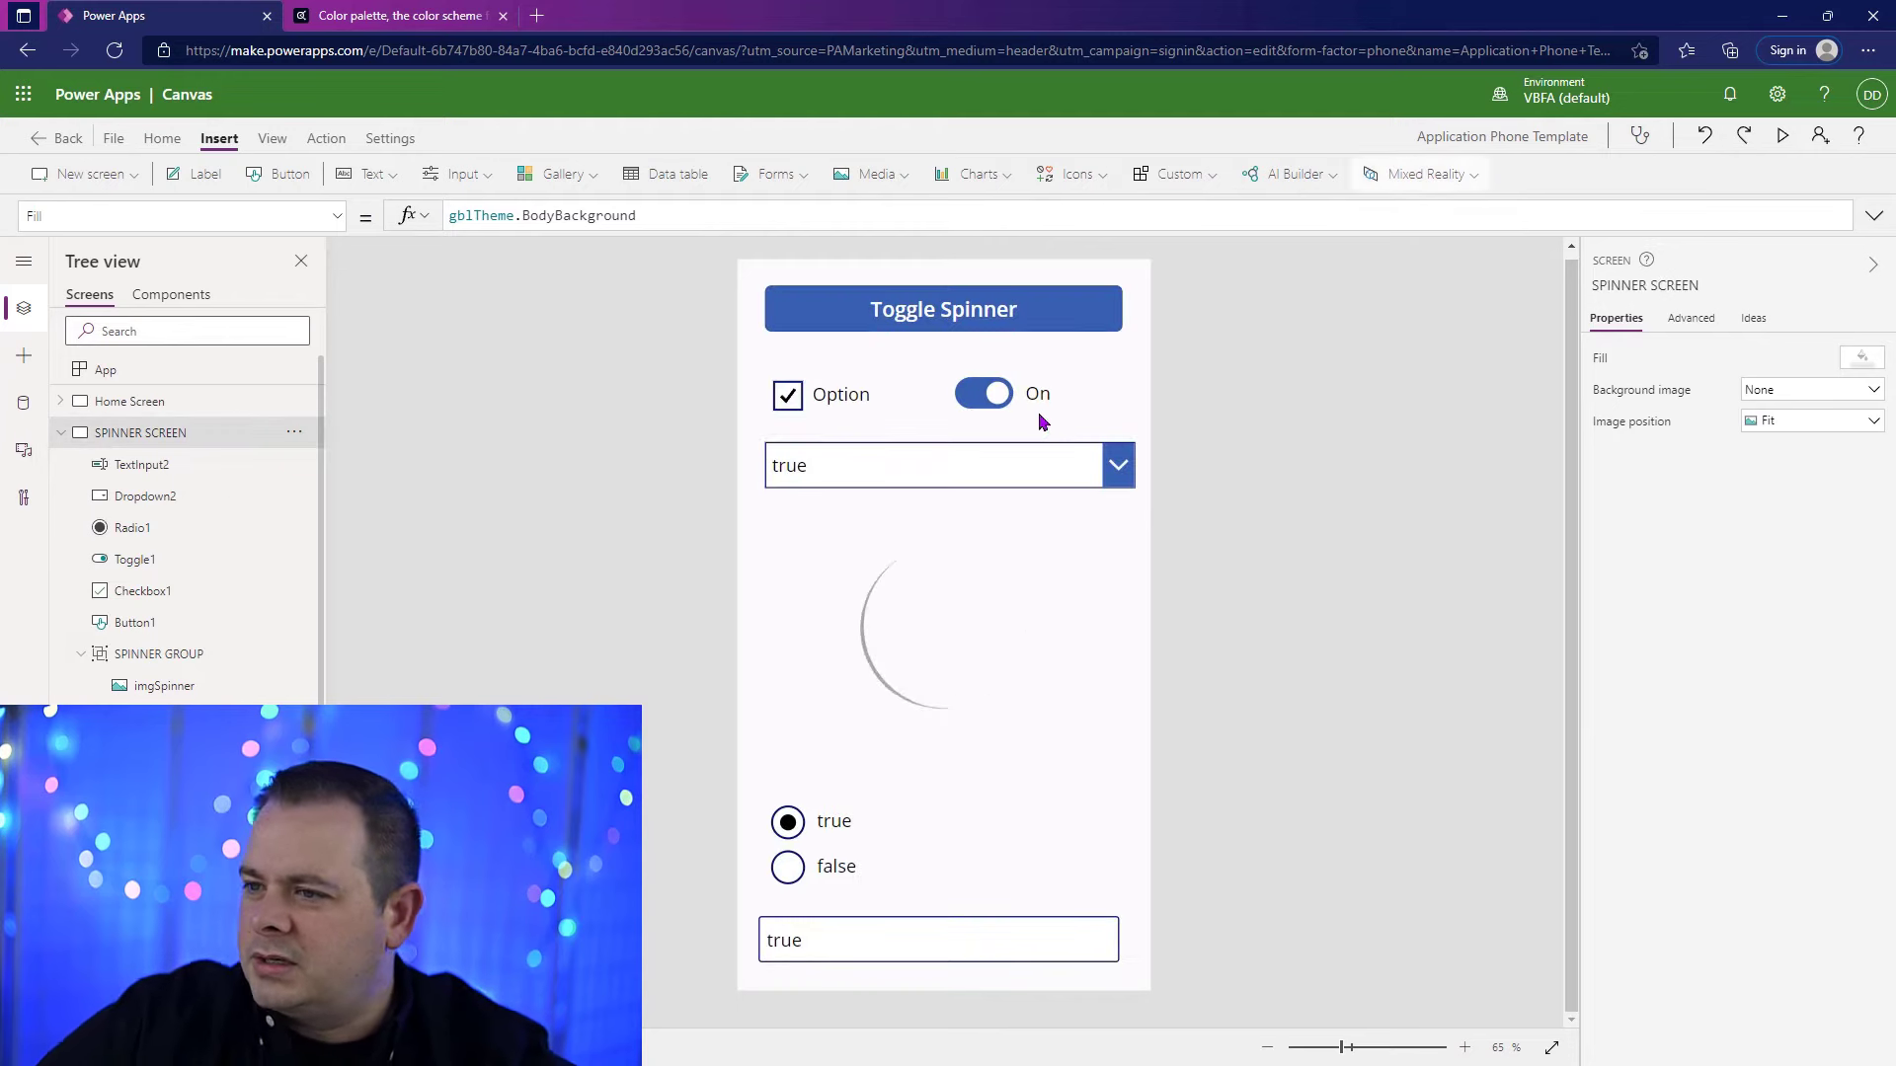
alt+click(988, 319)
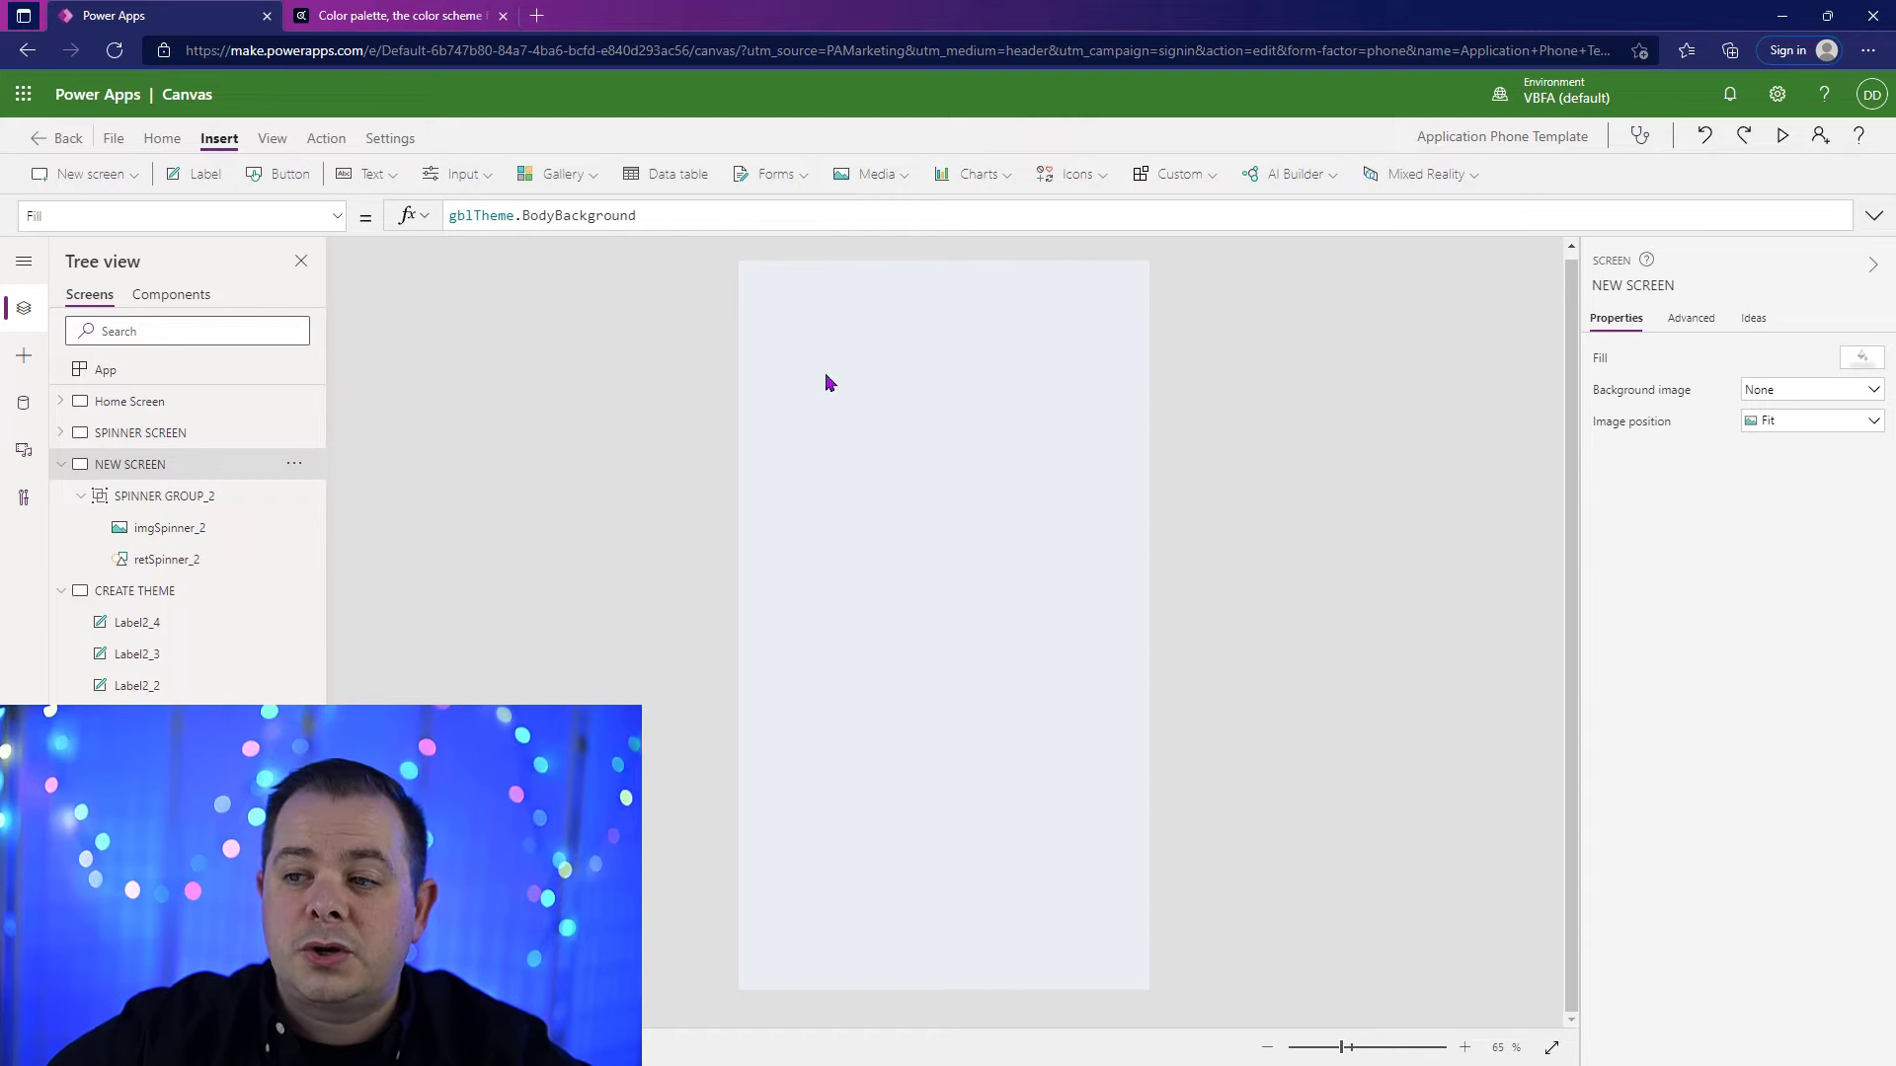
click(139, 780)
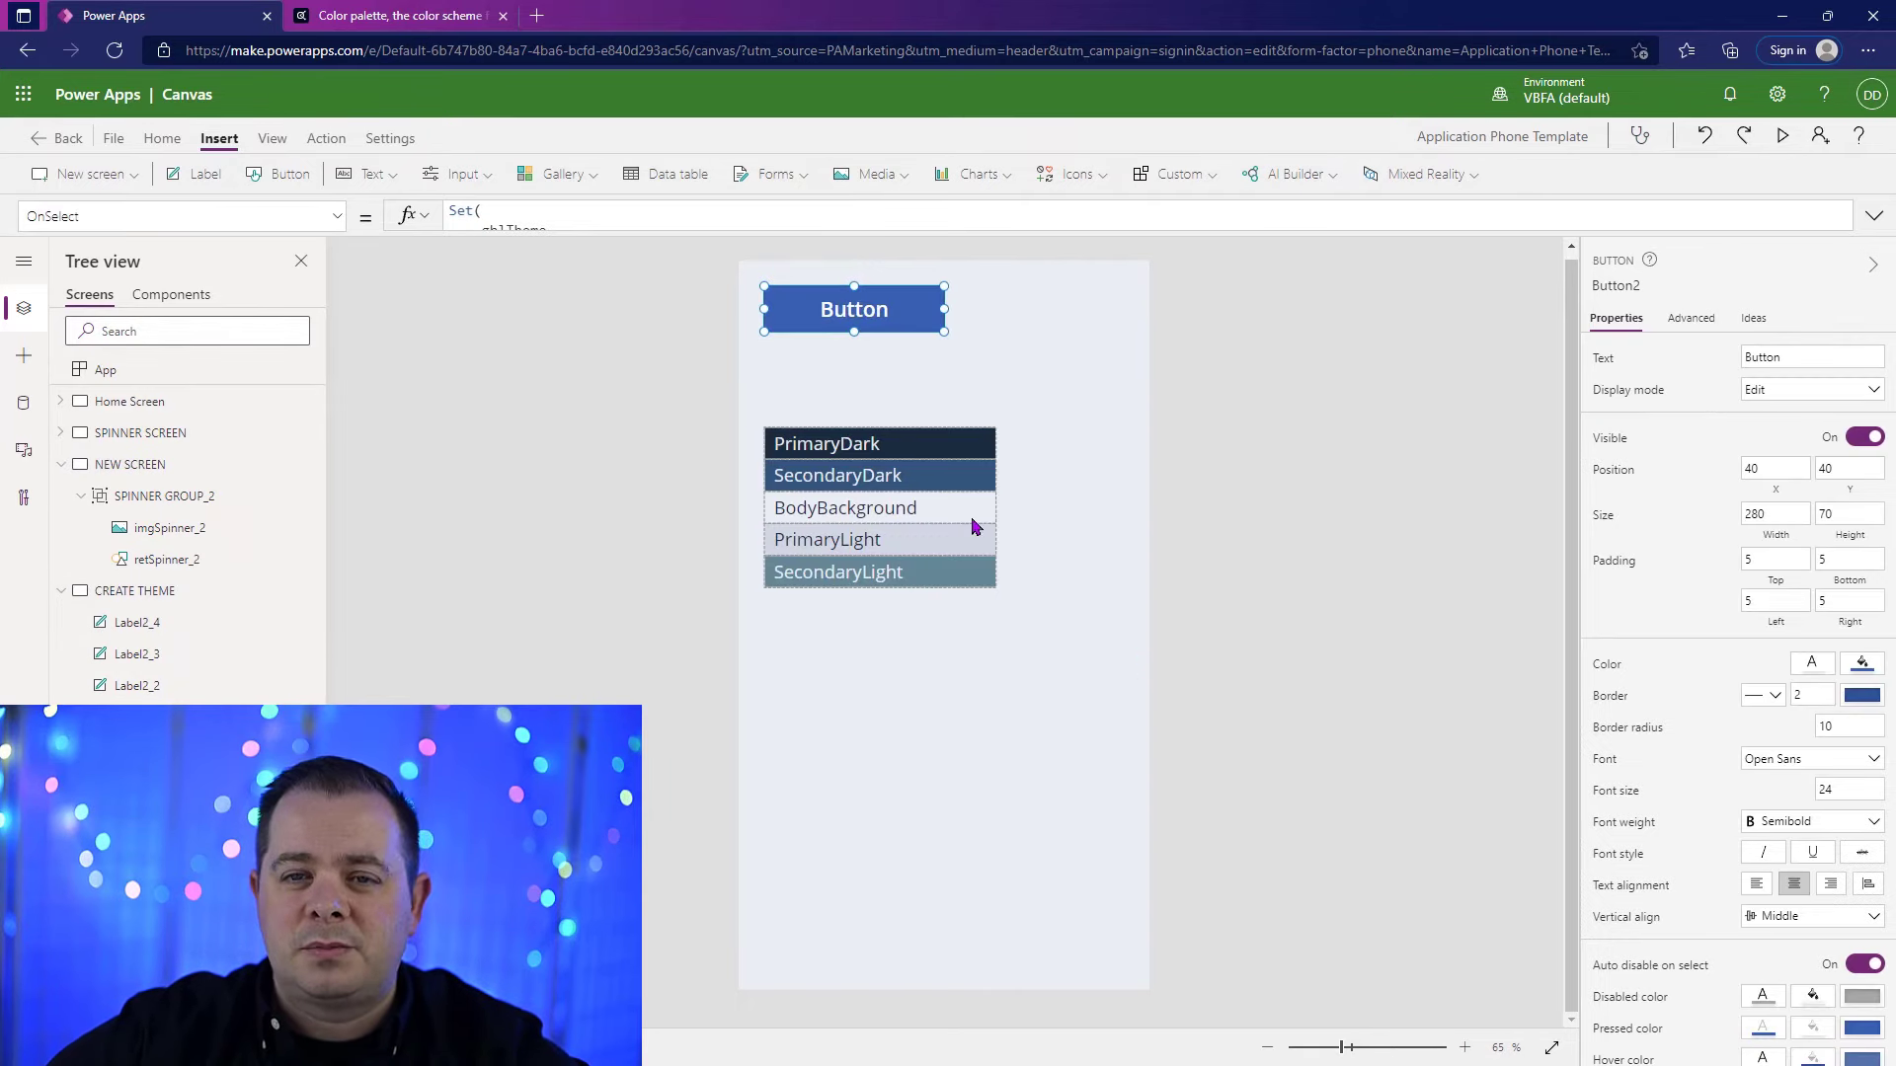
click(299, 180)
drag(905, 312, 985, 463)
key(ctrl+z)
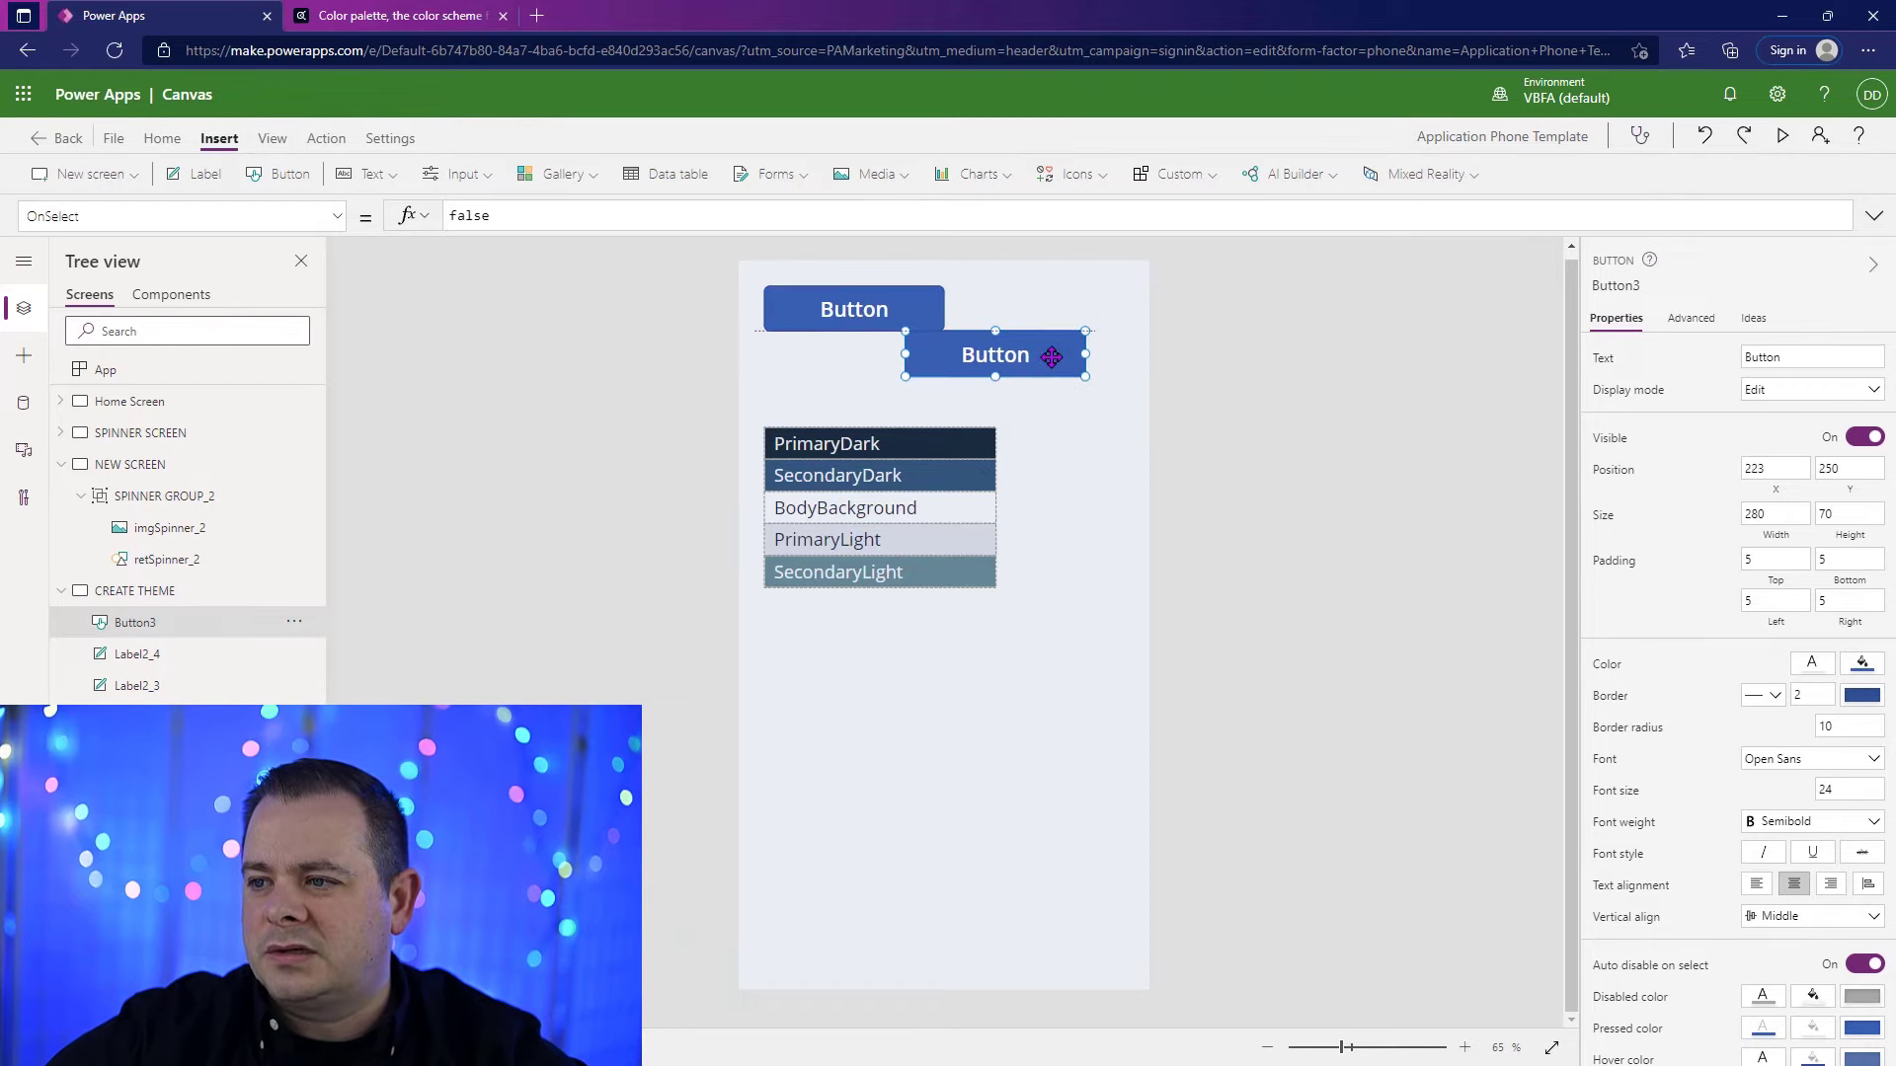
key(ctrl+z)
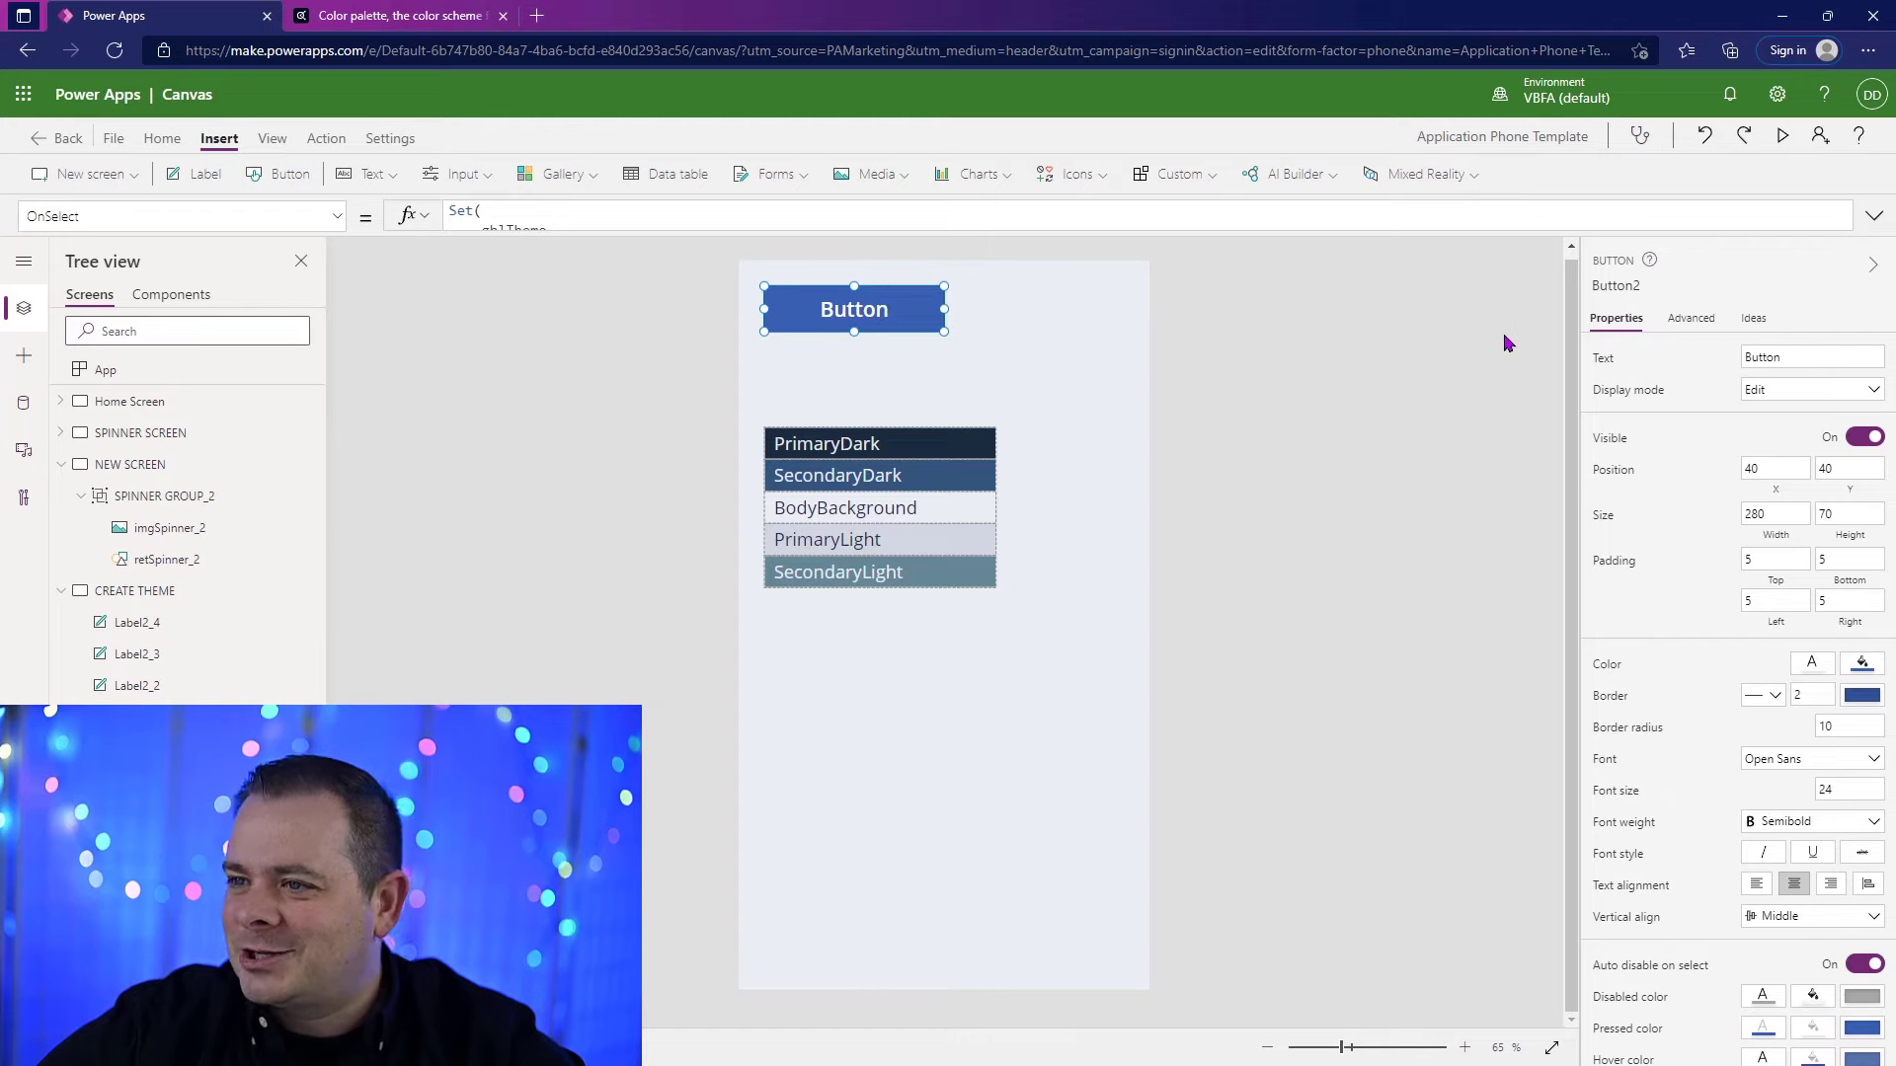
Step: Set the Fill of the button on the CREATE THEME screen to gblTheme.PrimaryDark
click(1860, 664)
click(473, 327)
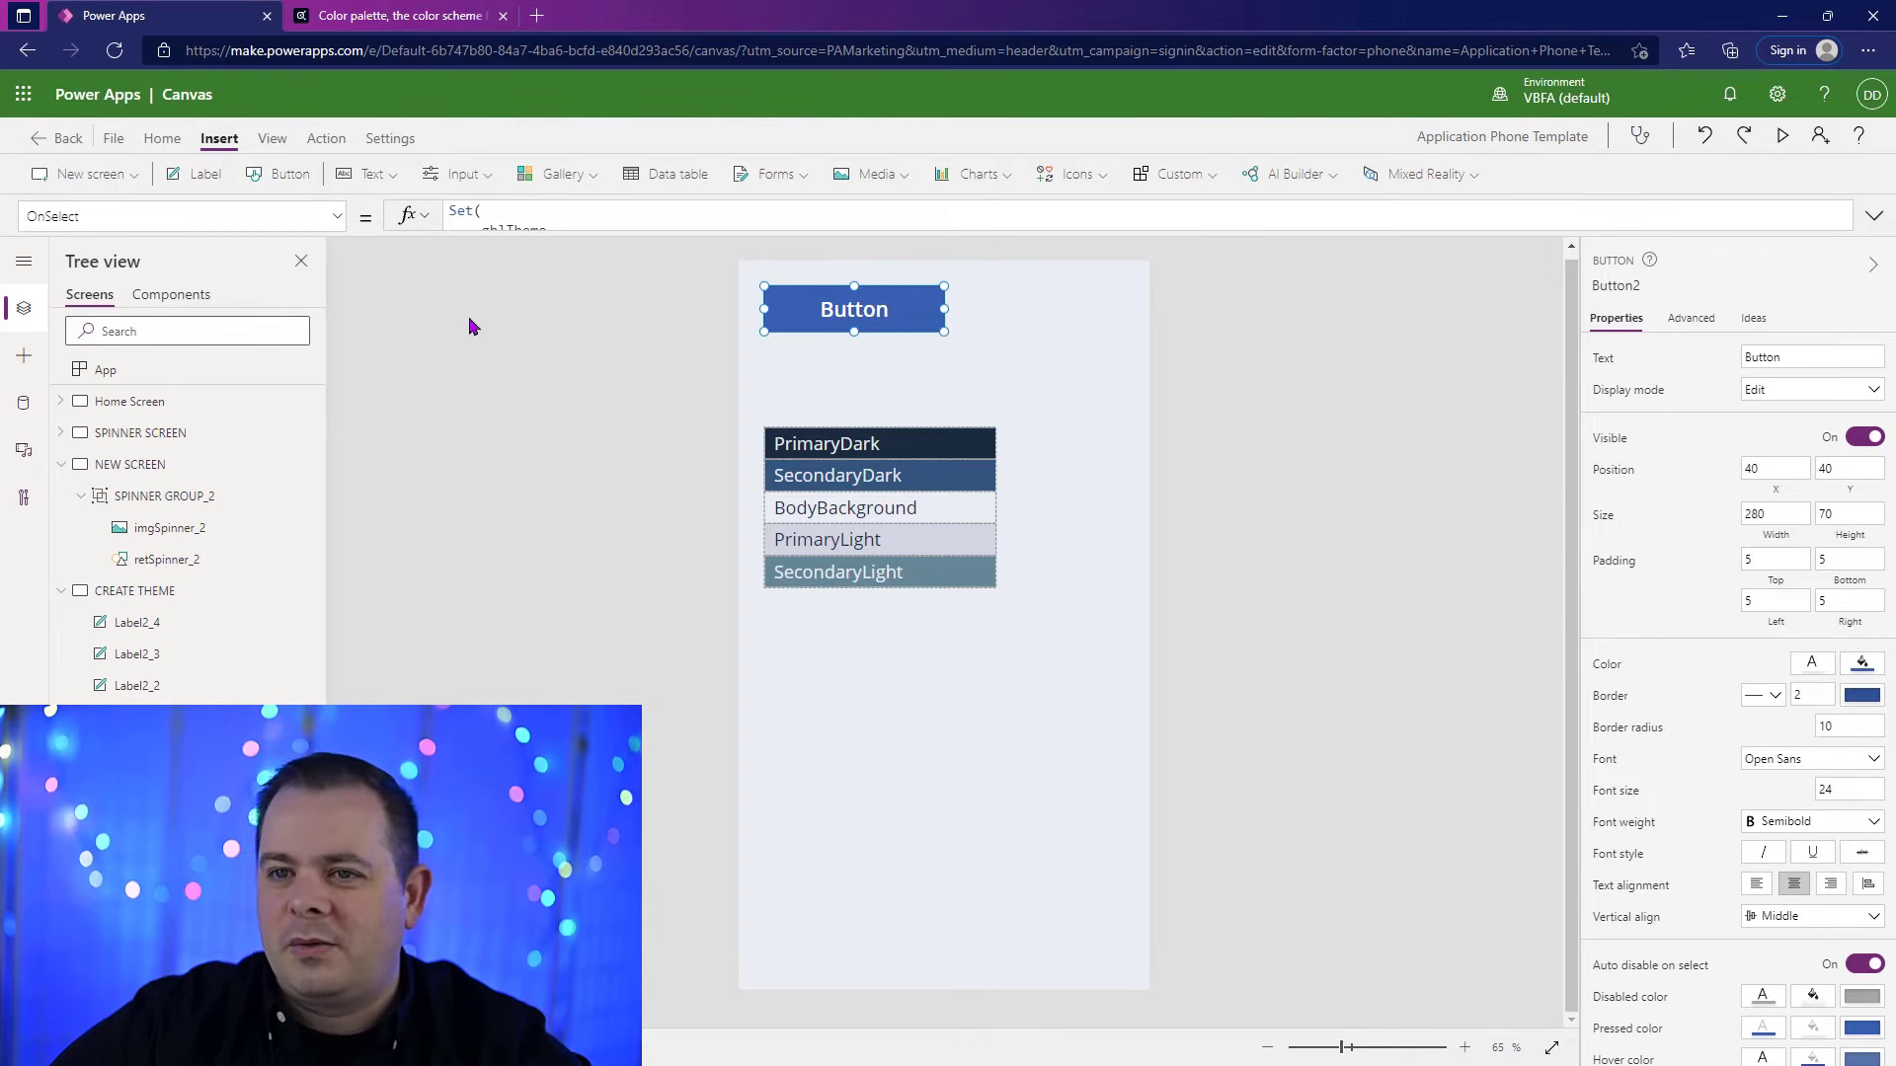
click(268, 216)
click(161, 387)
click(701, 219)
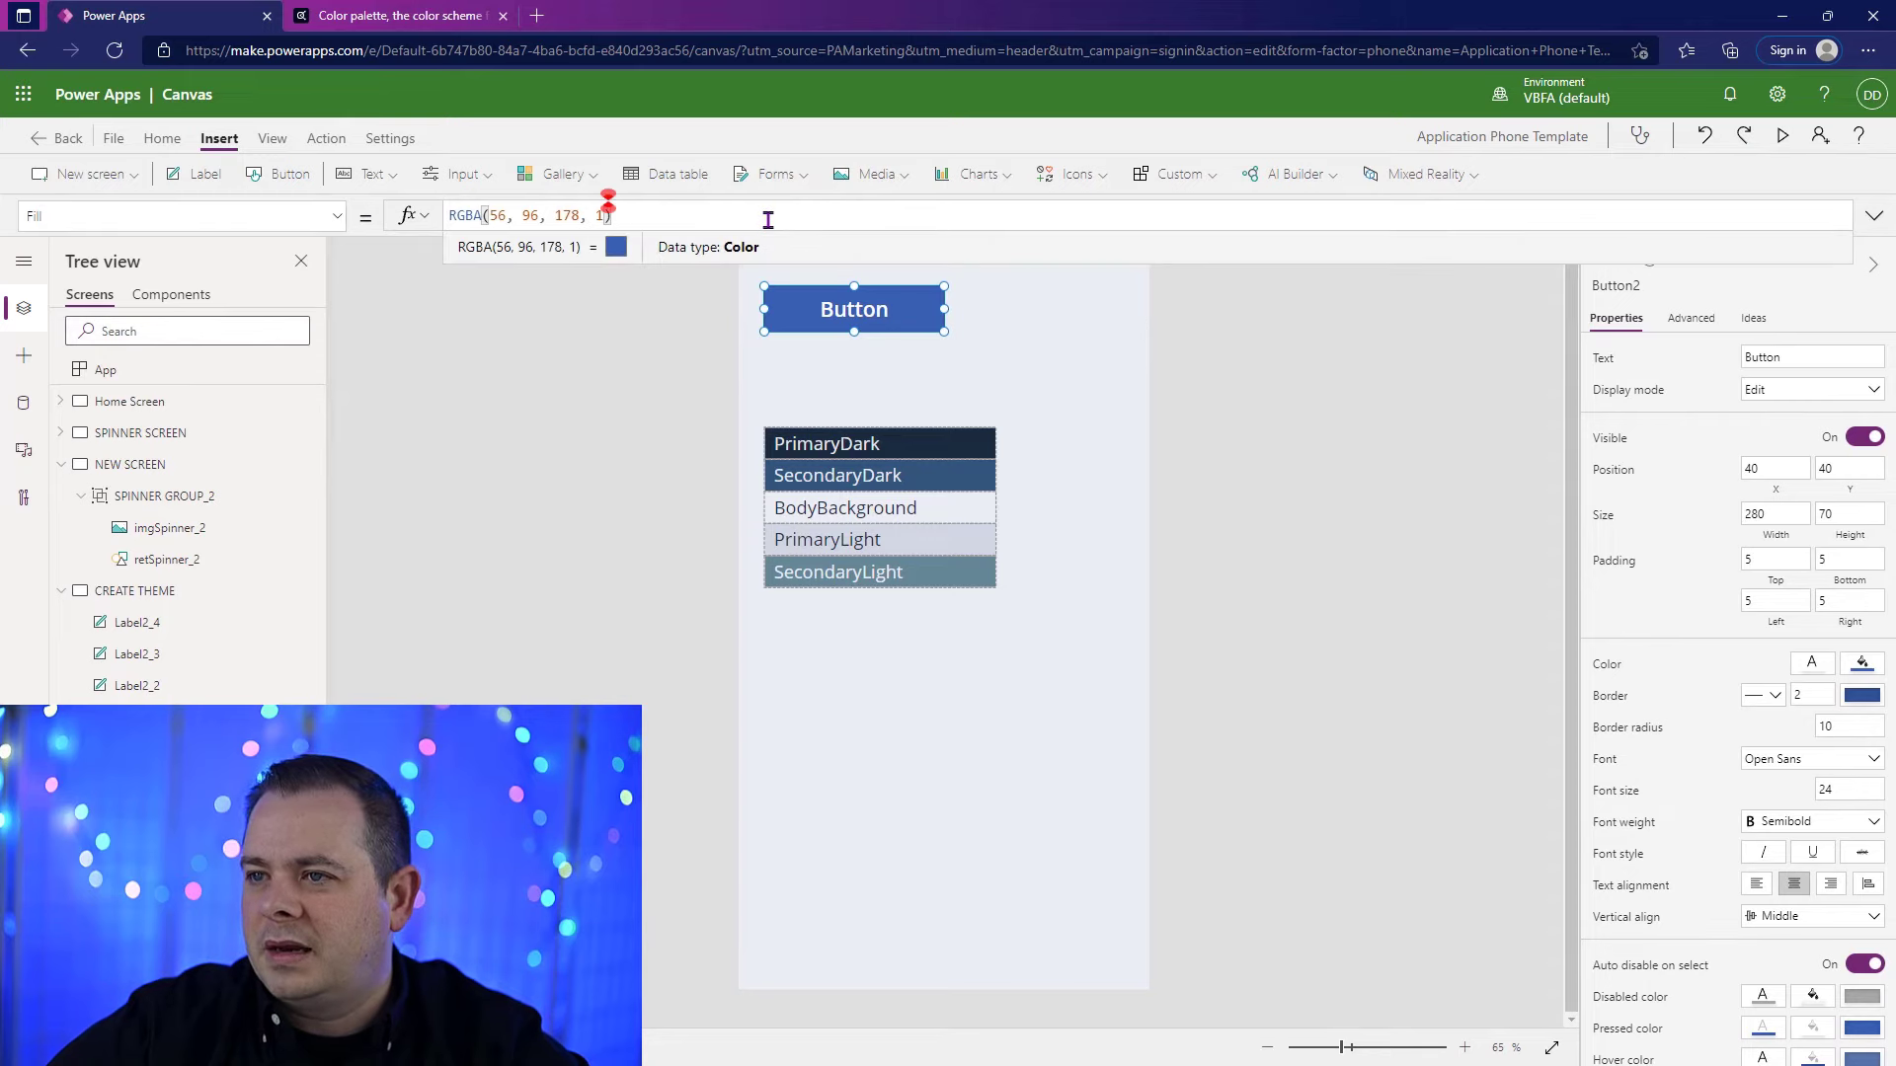
drag(616, 219, 385, 229)
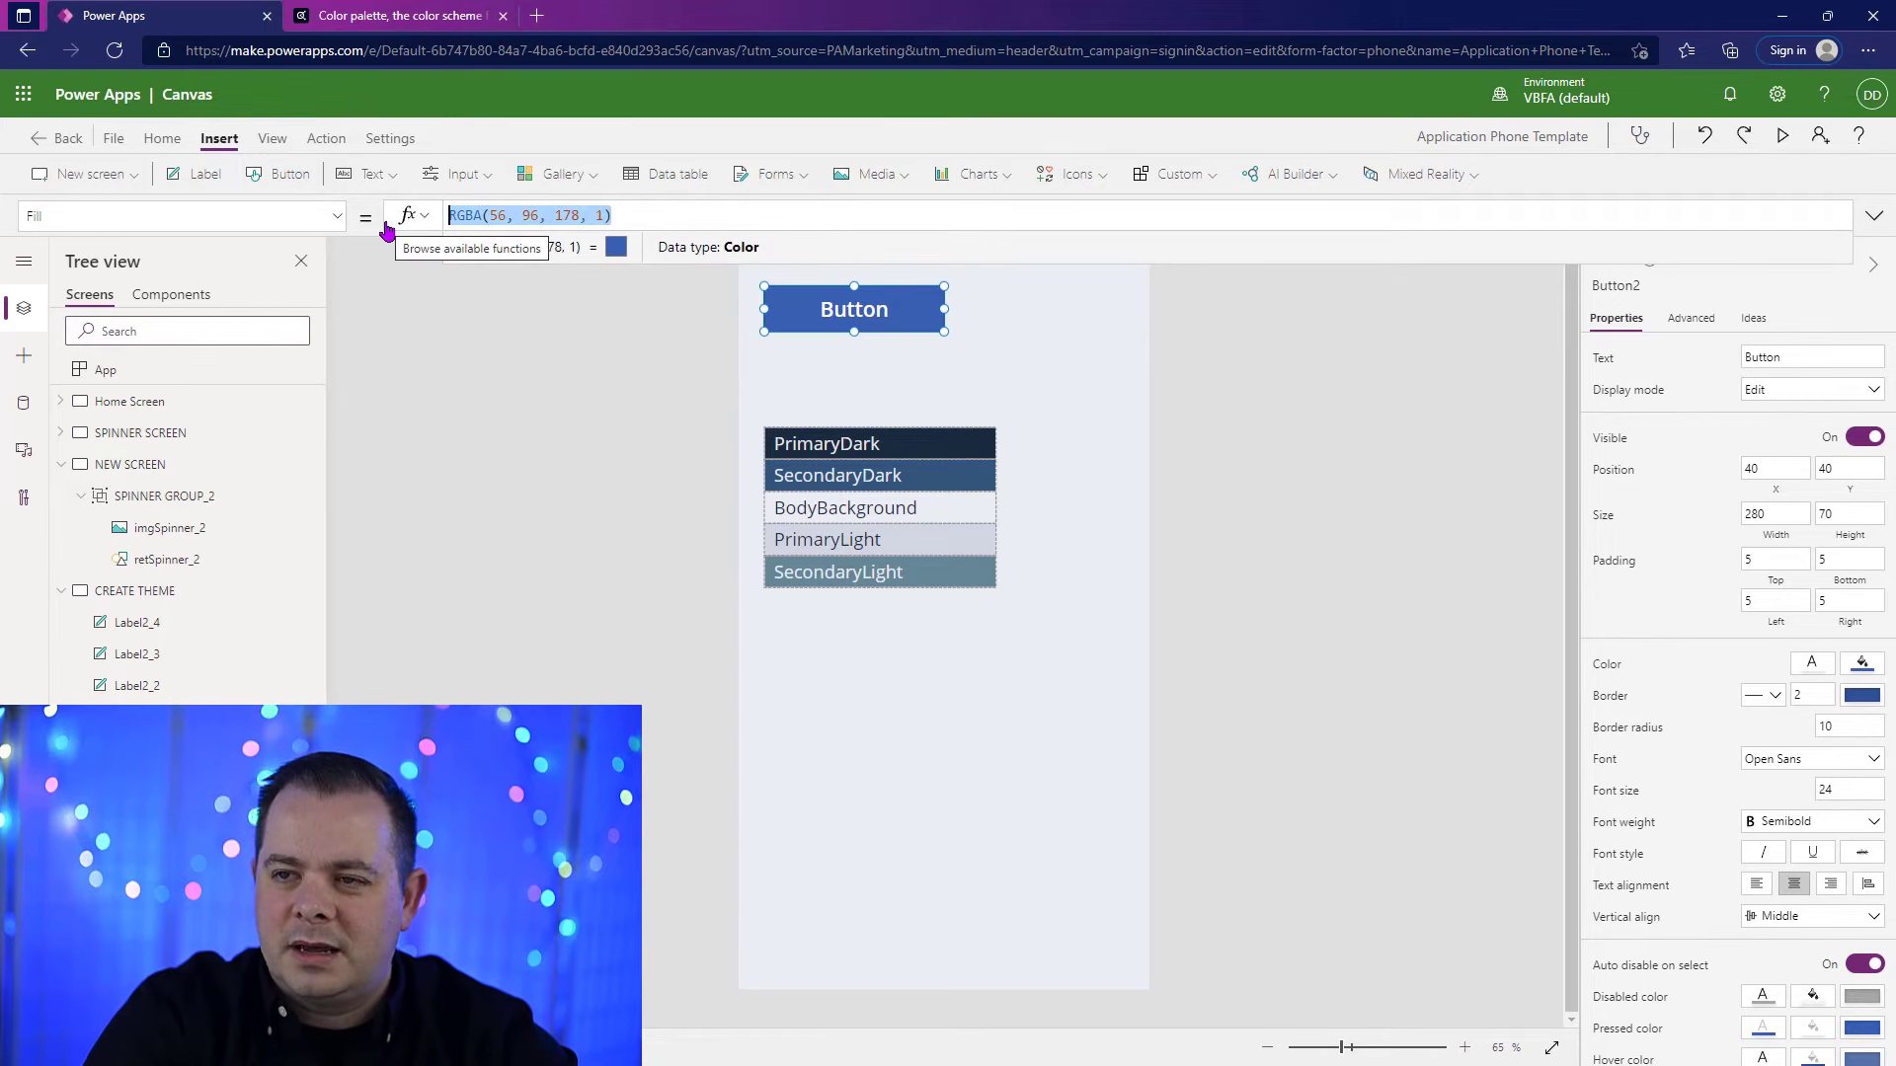
text(gblTheme.)
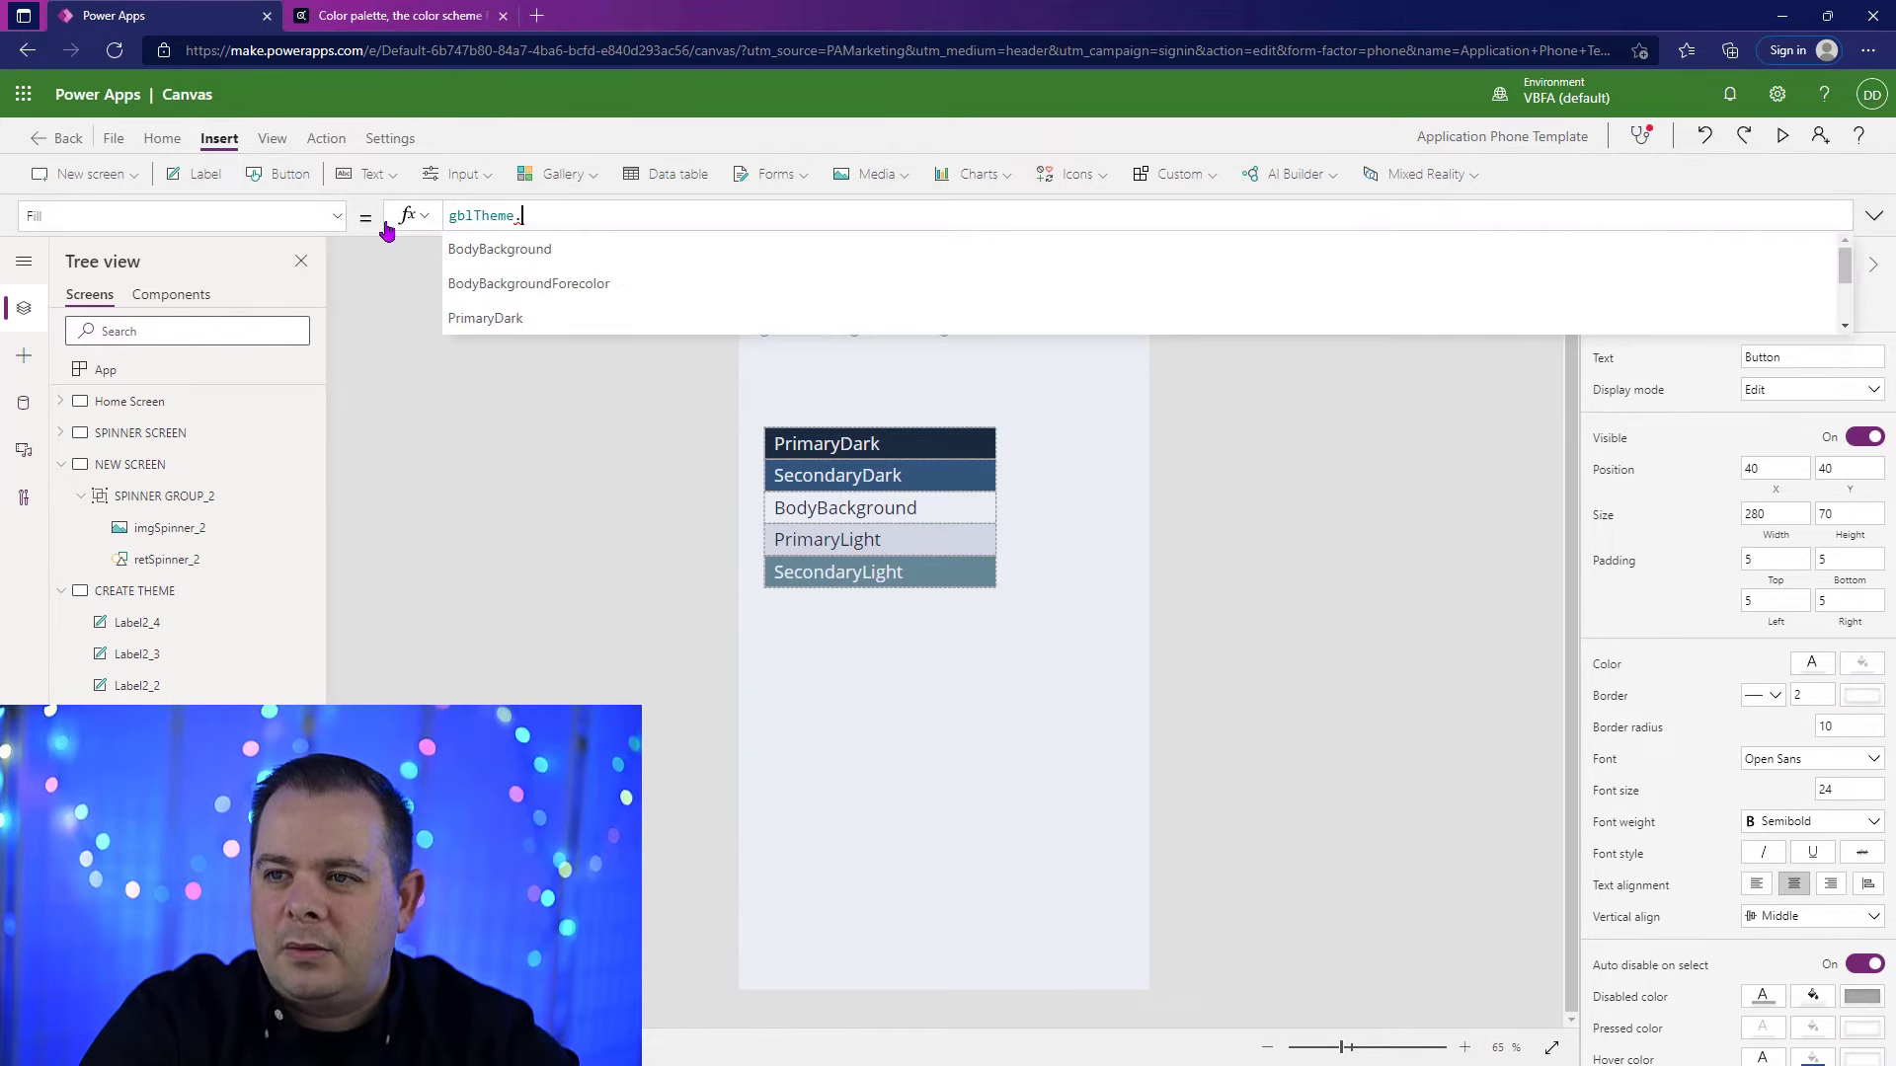
text(PrimaryDark)
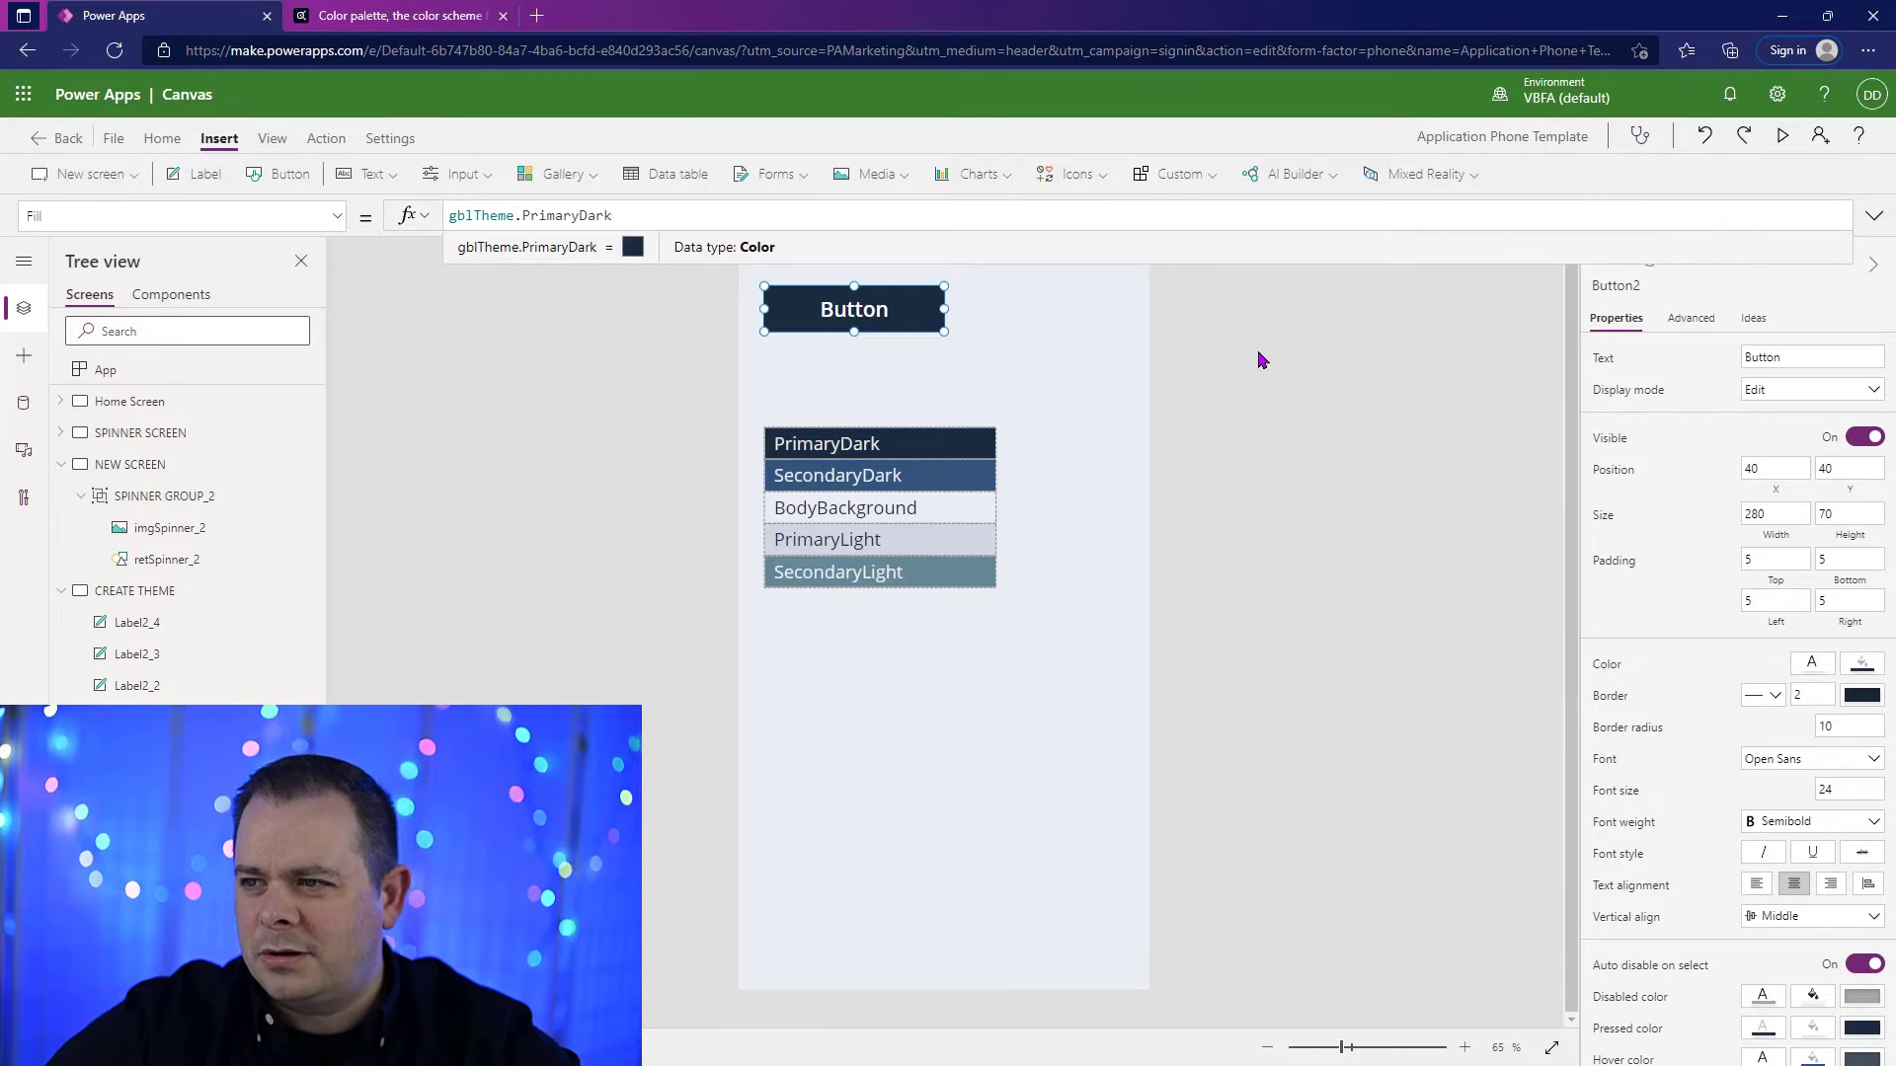
Step: Preview the app and test the button to check its hover and pressed colors, returning to the editor
key(F5)
click(889, 192)
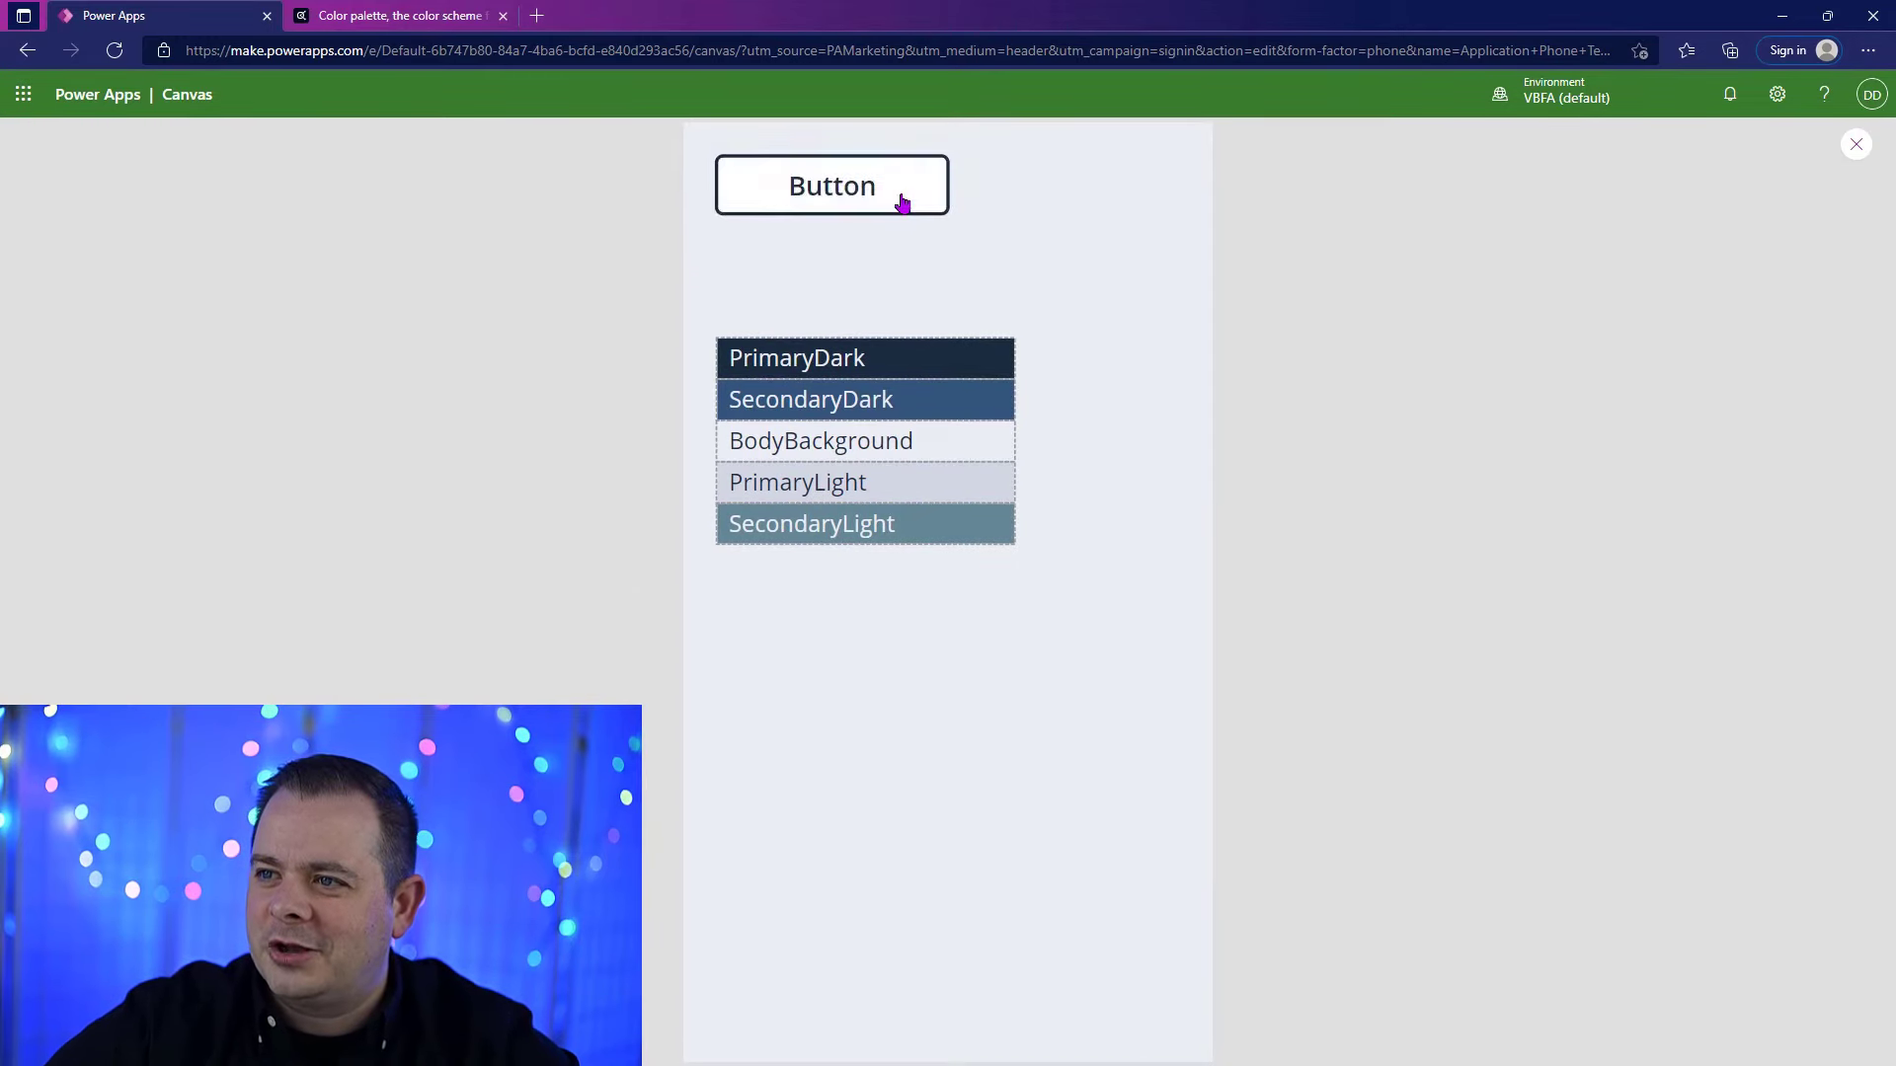
click(878, 190)
key(Escape)
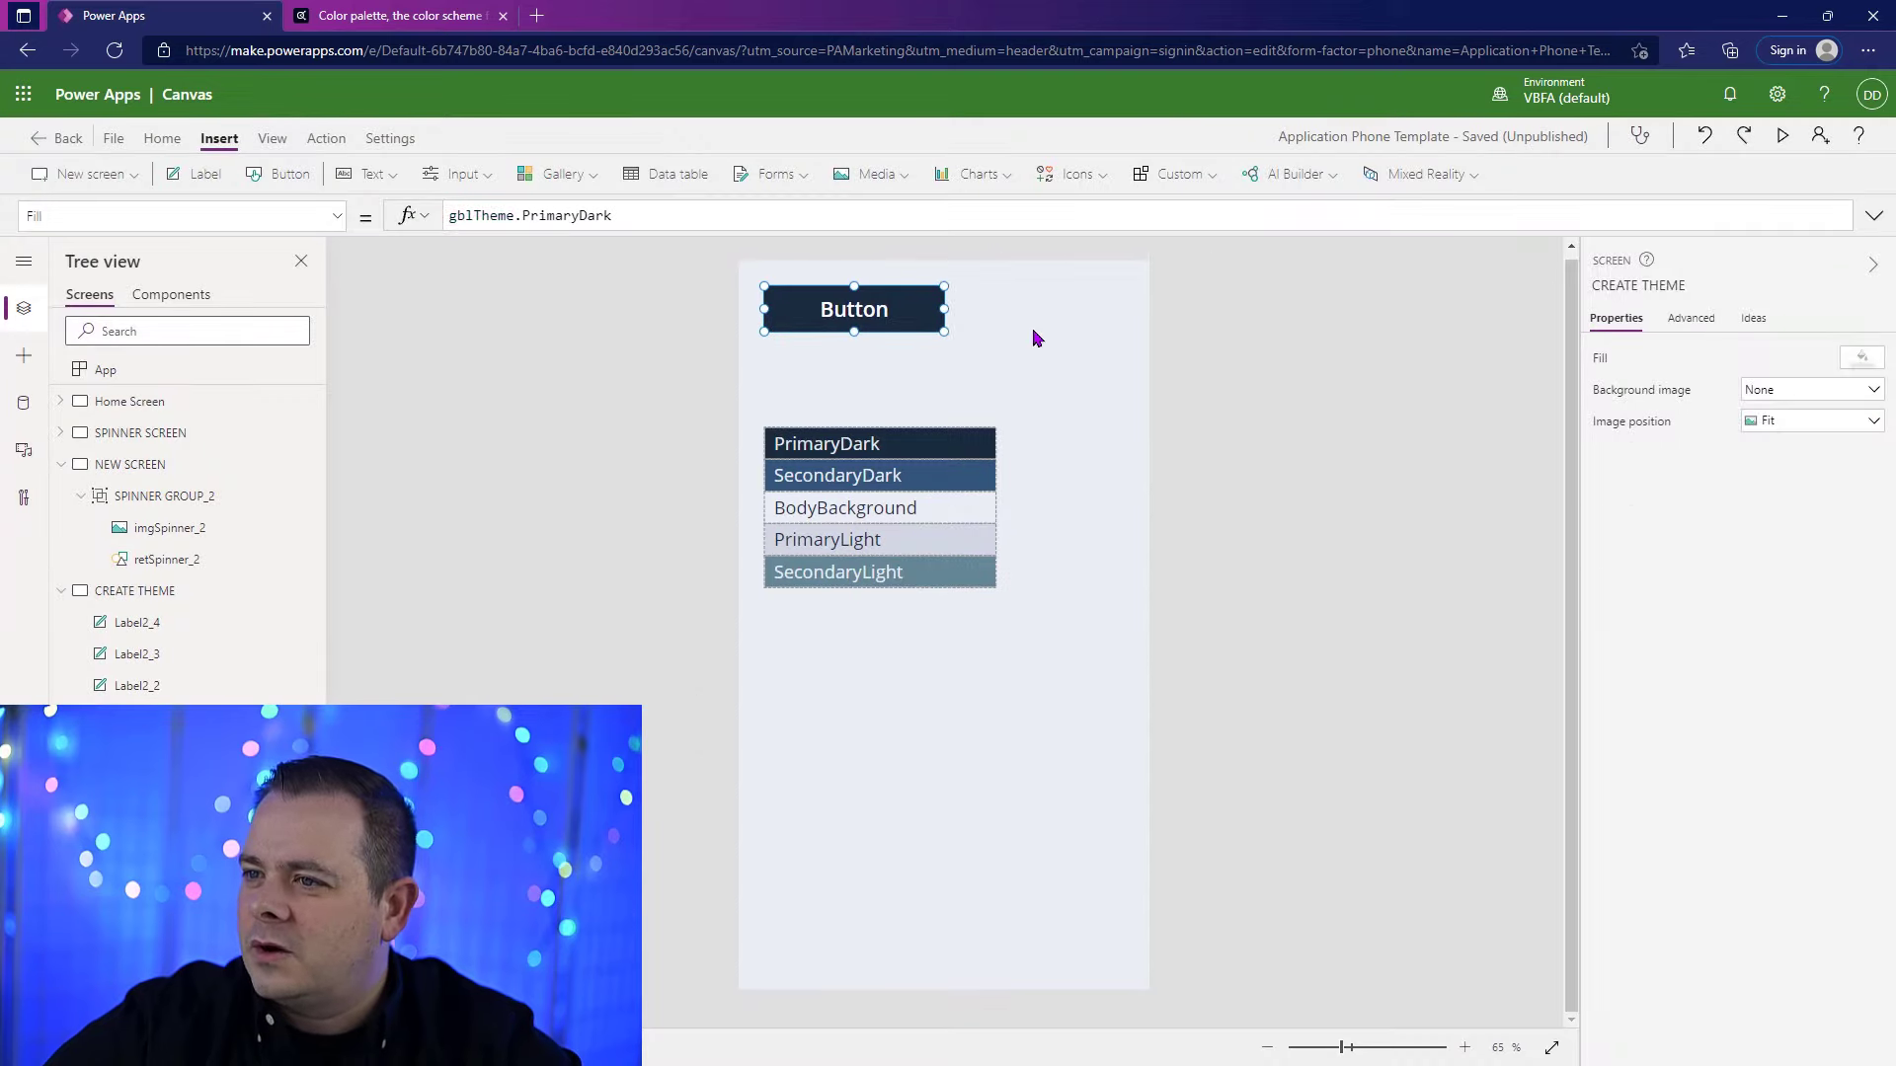
Step: Set the HoverFill of the button on the CREATE THEME screen to gblTheme.SecondaryDark
scroll(1630, 759, down, 1)
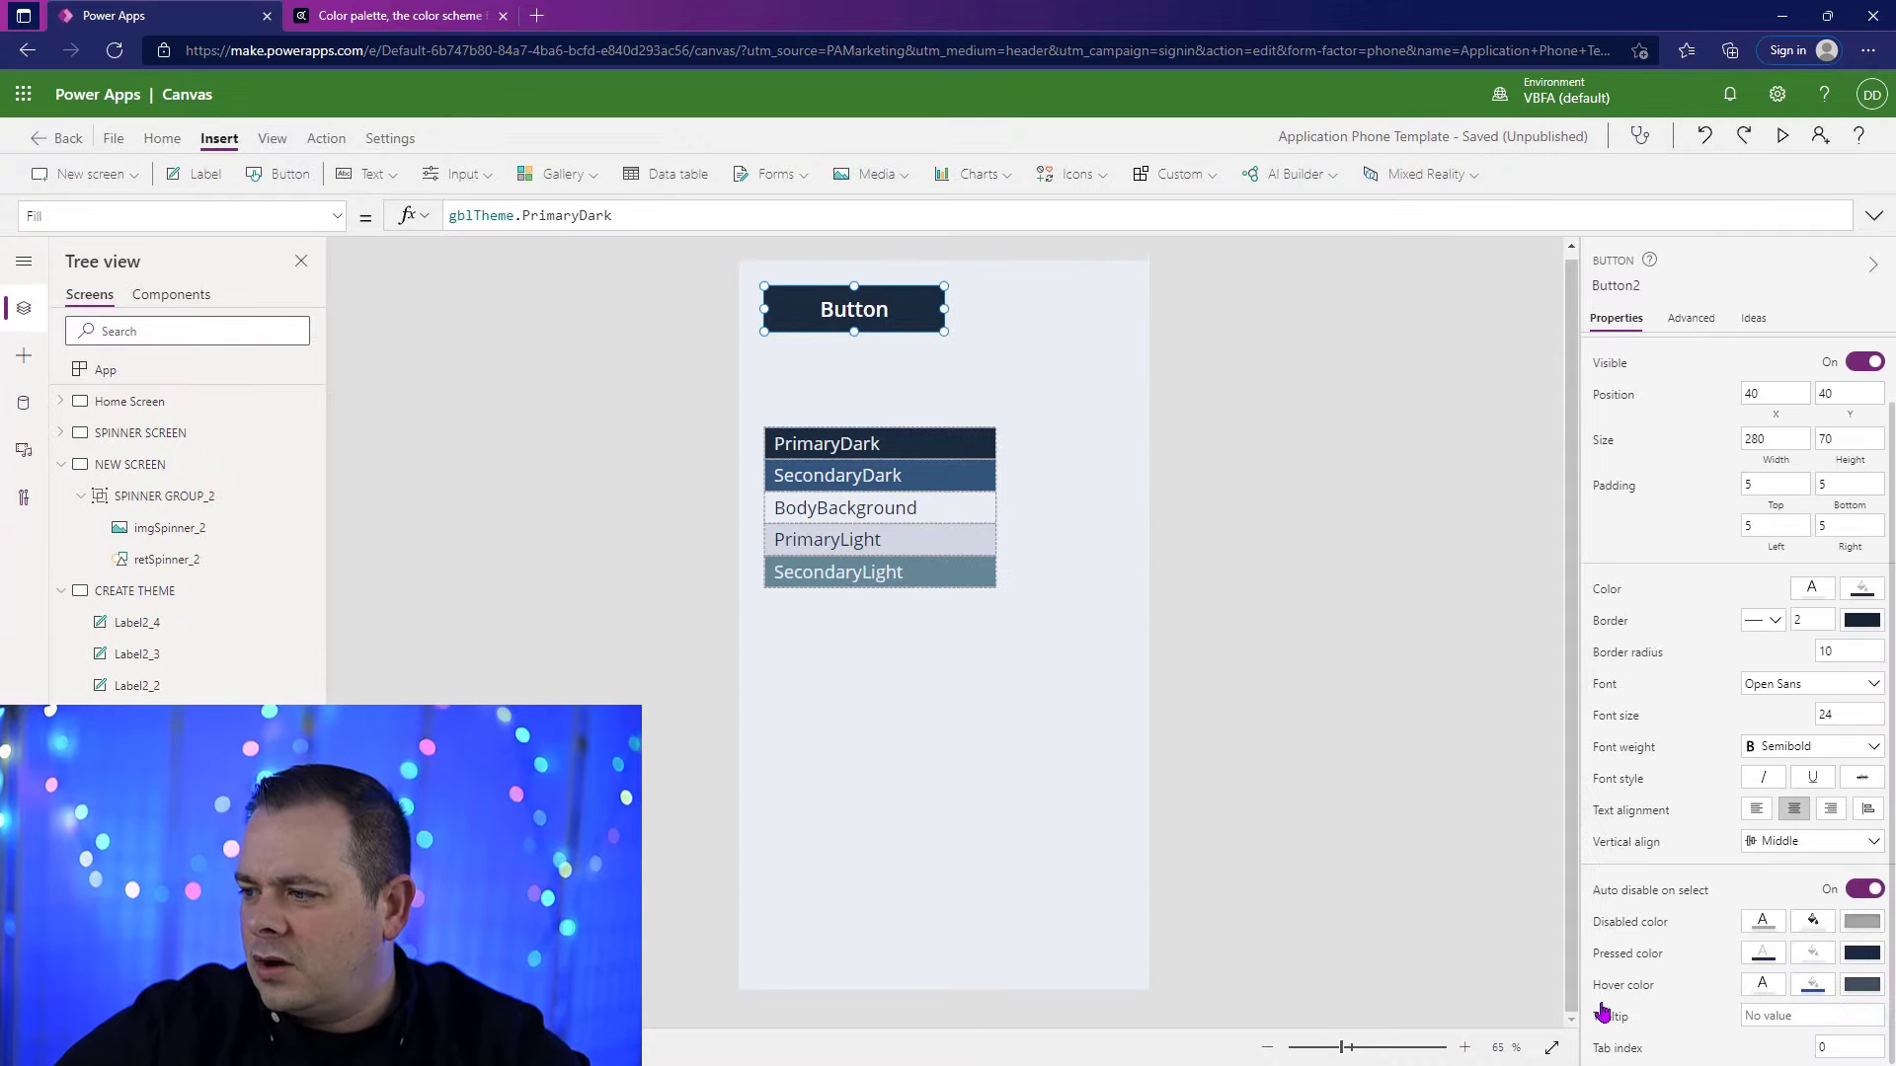
click(1814, 984)
click(812, 207)
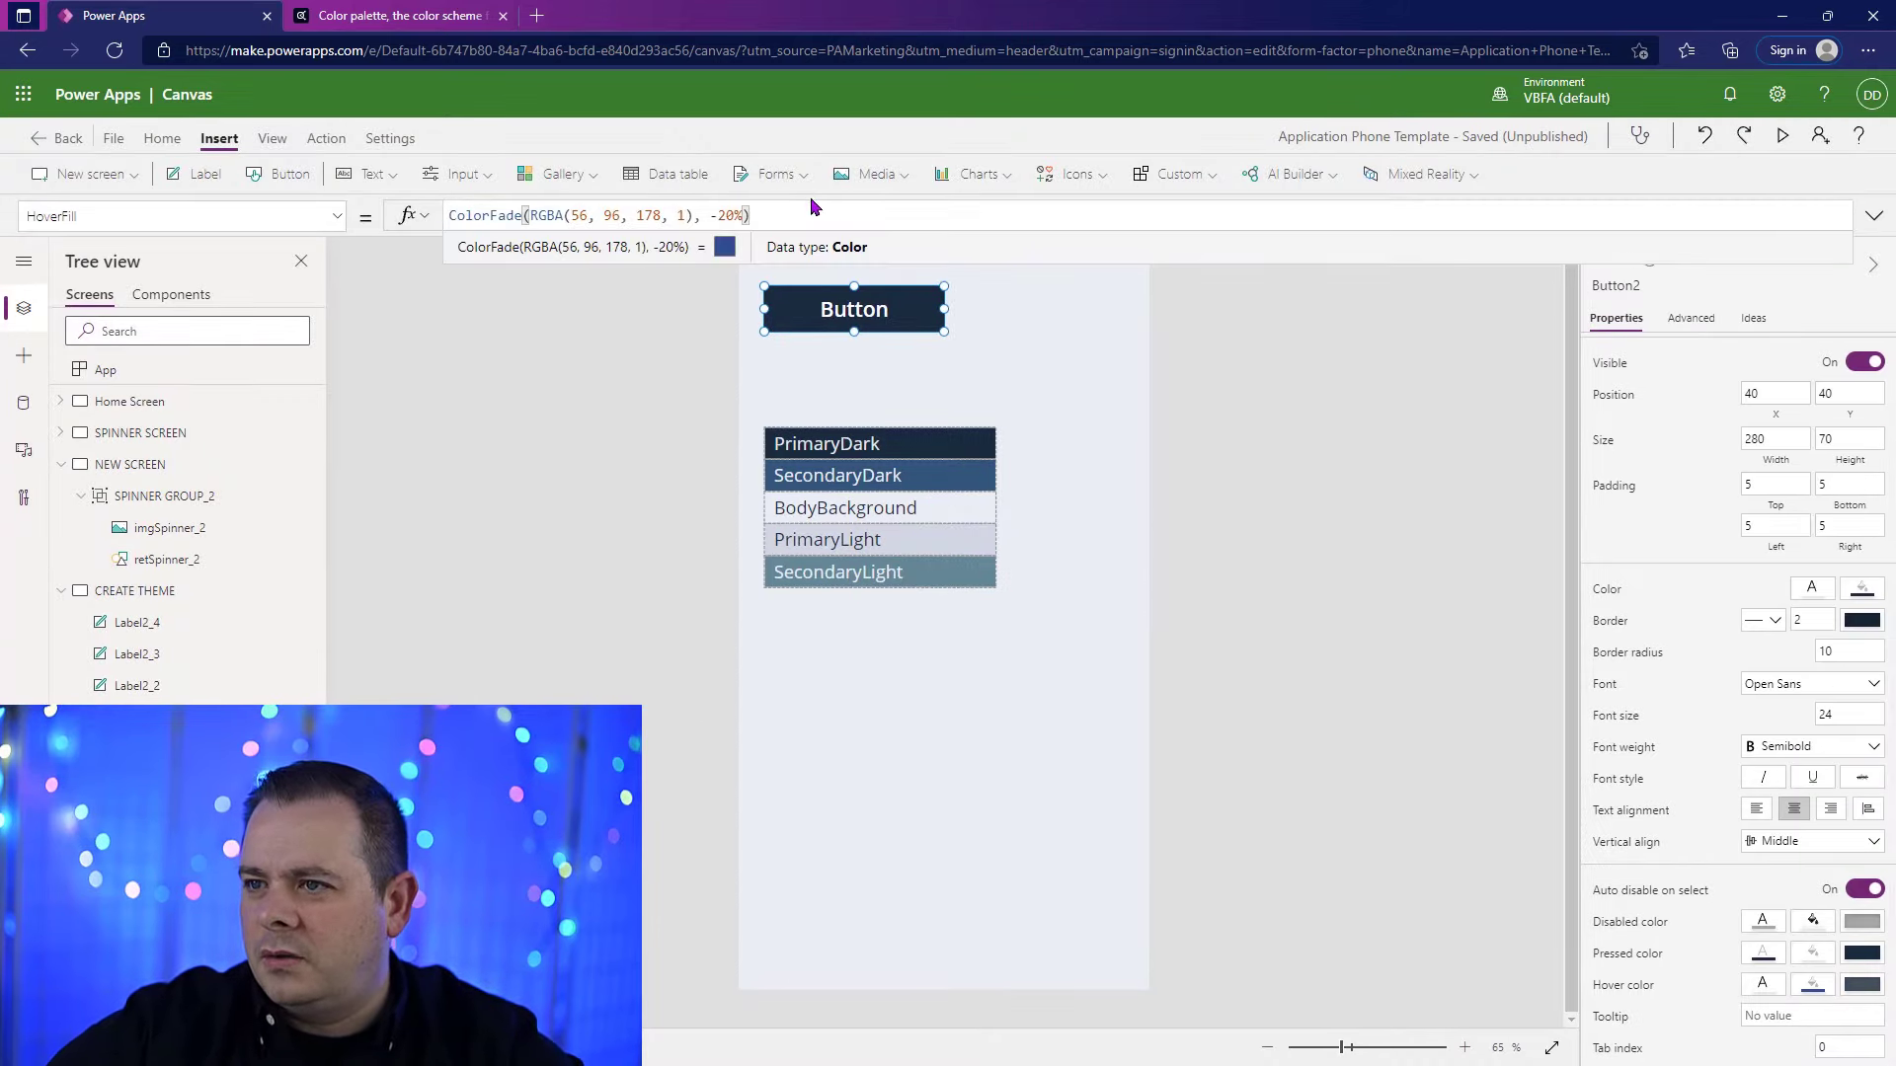
drag(693, 215, 534, 215)
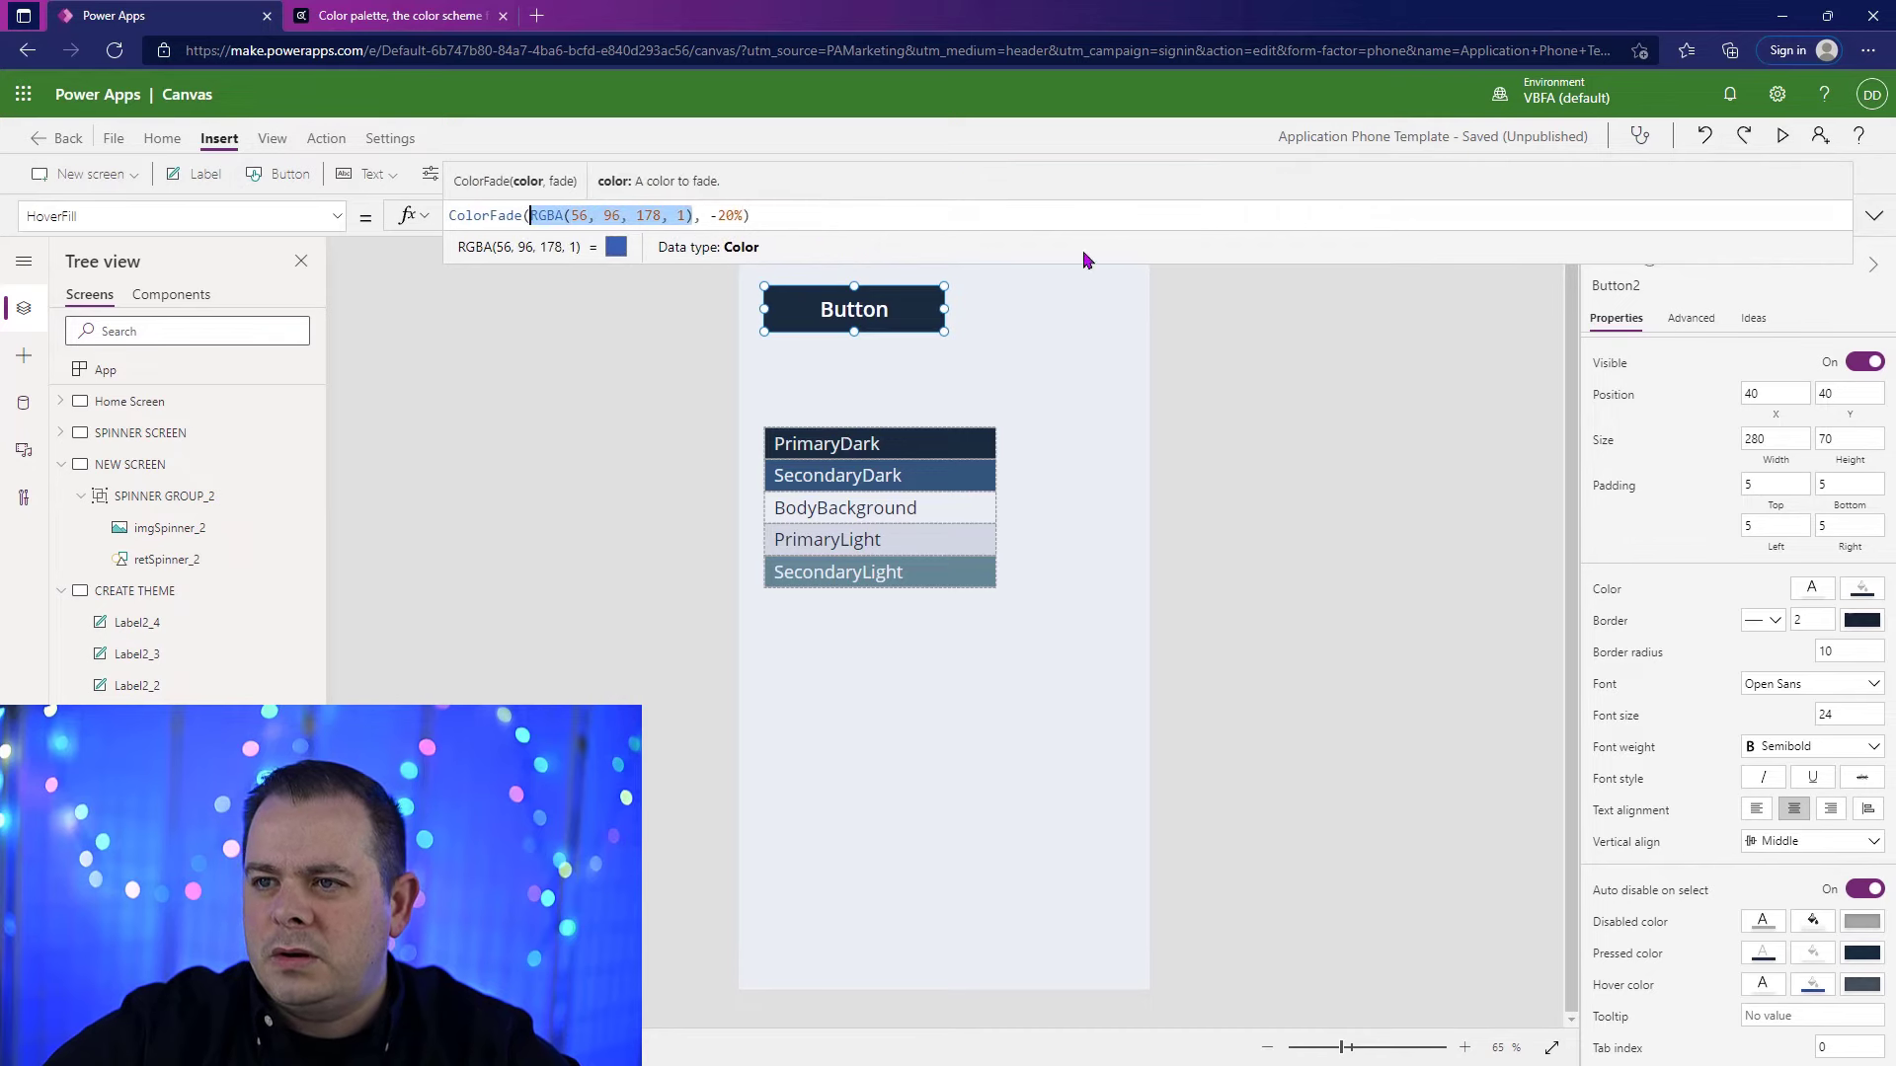
key(ctrl+a)
key(ctrl+v)
double_click(573, 218)
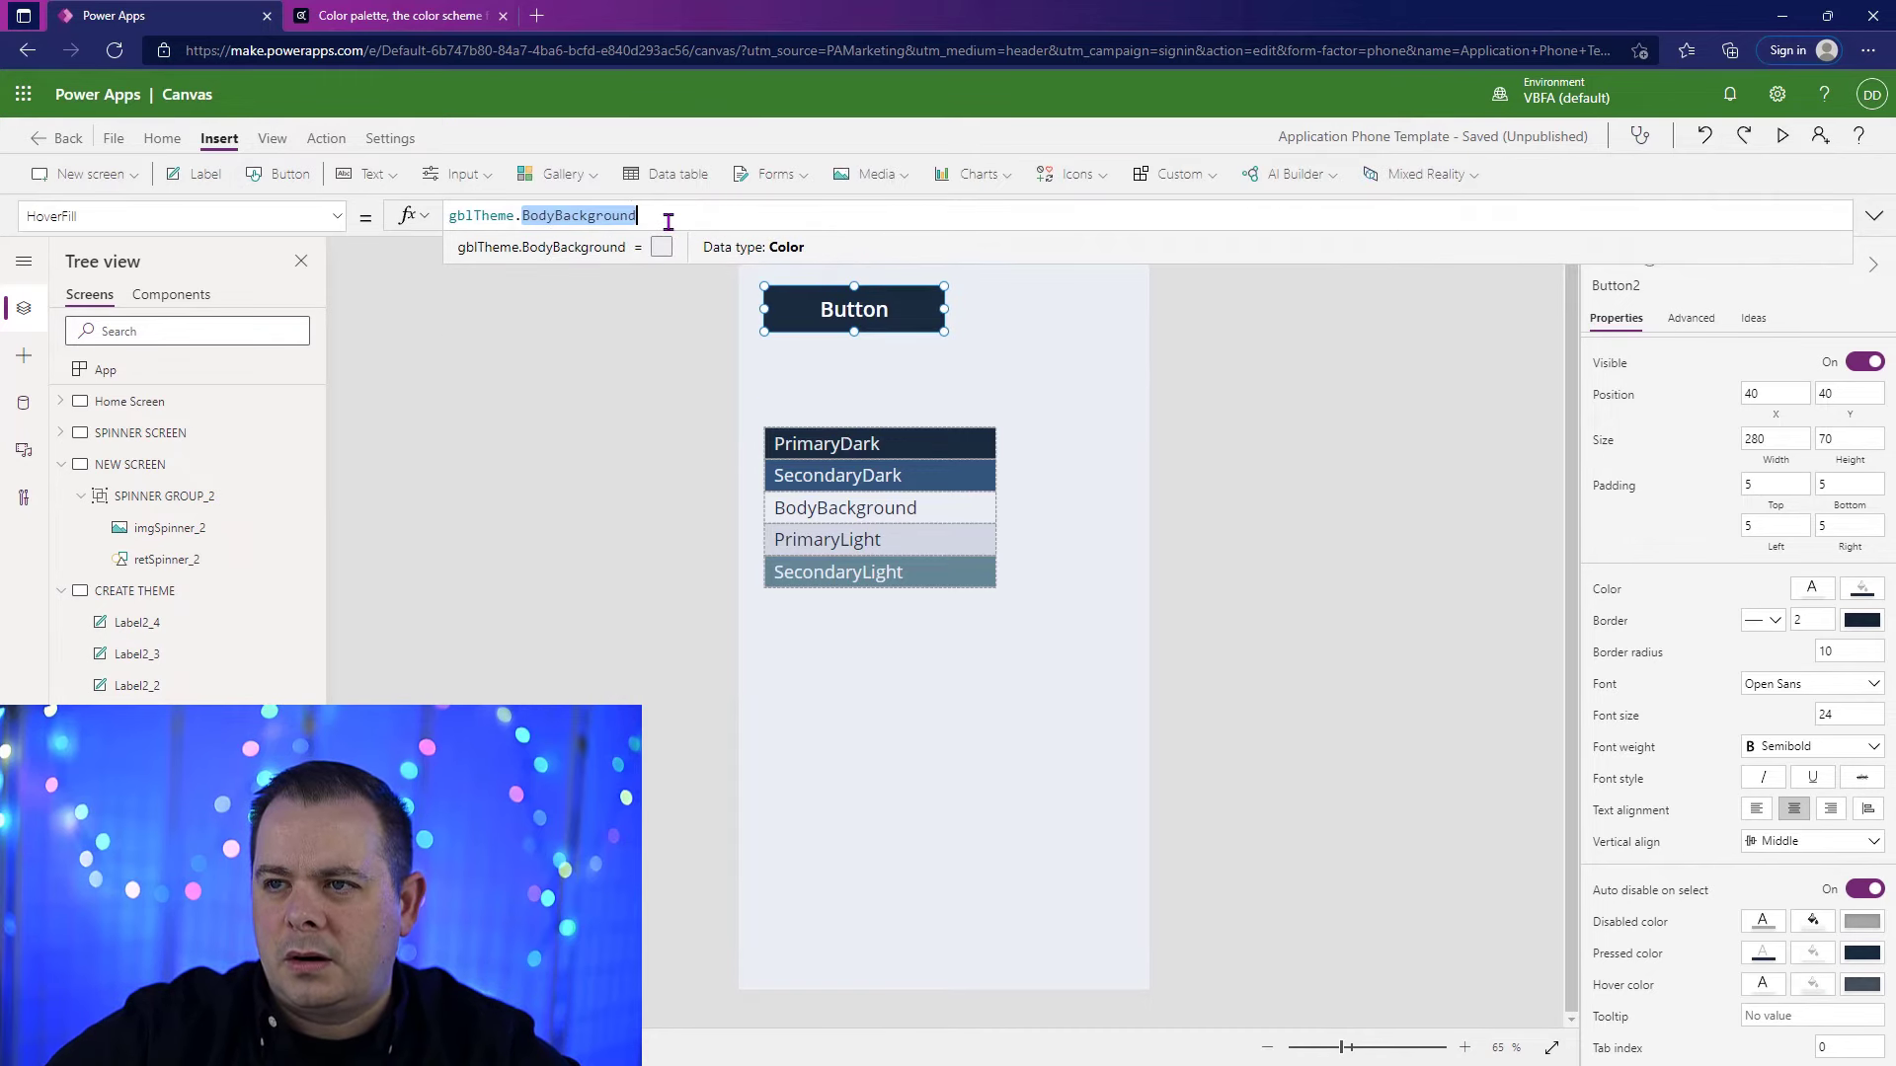
text(sec)
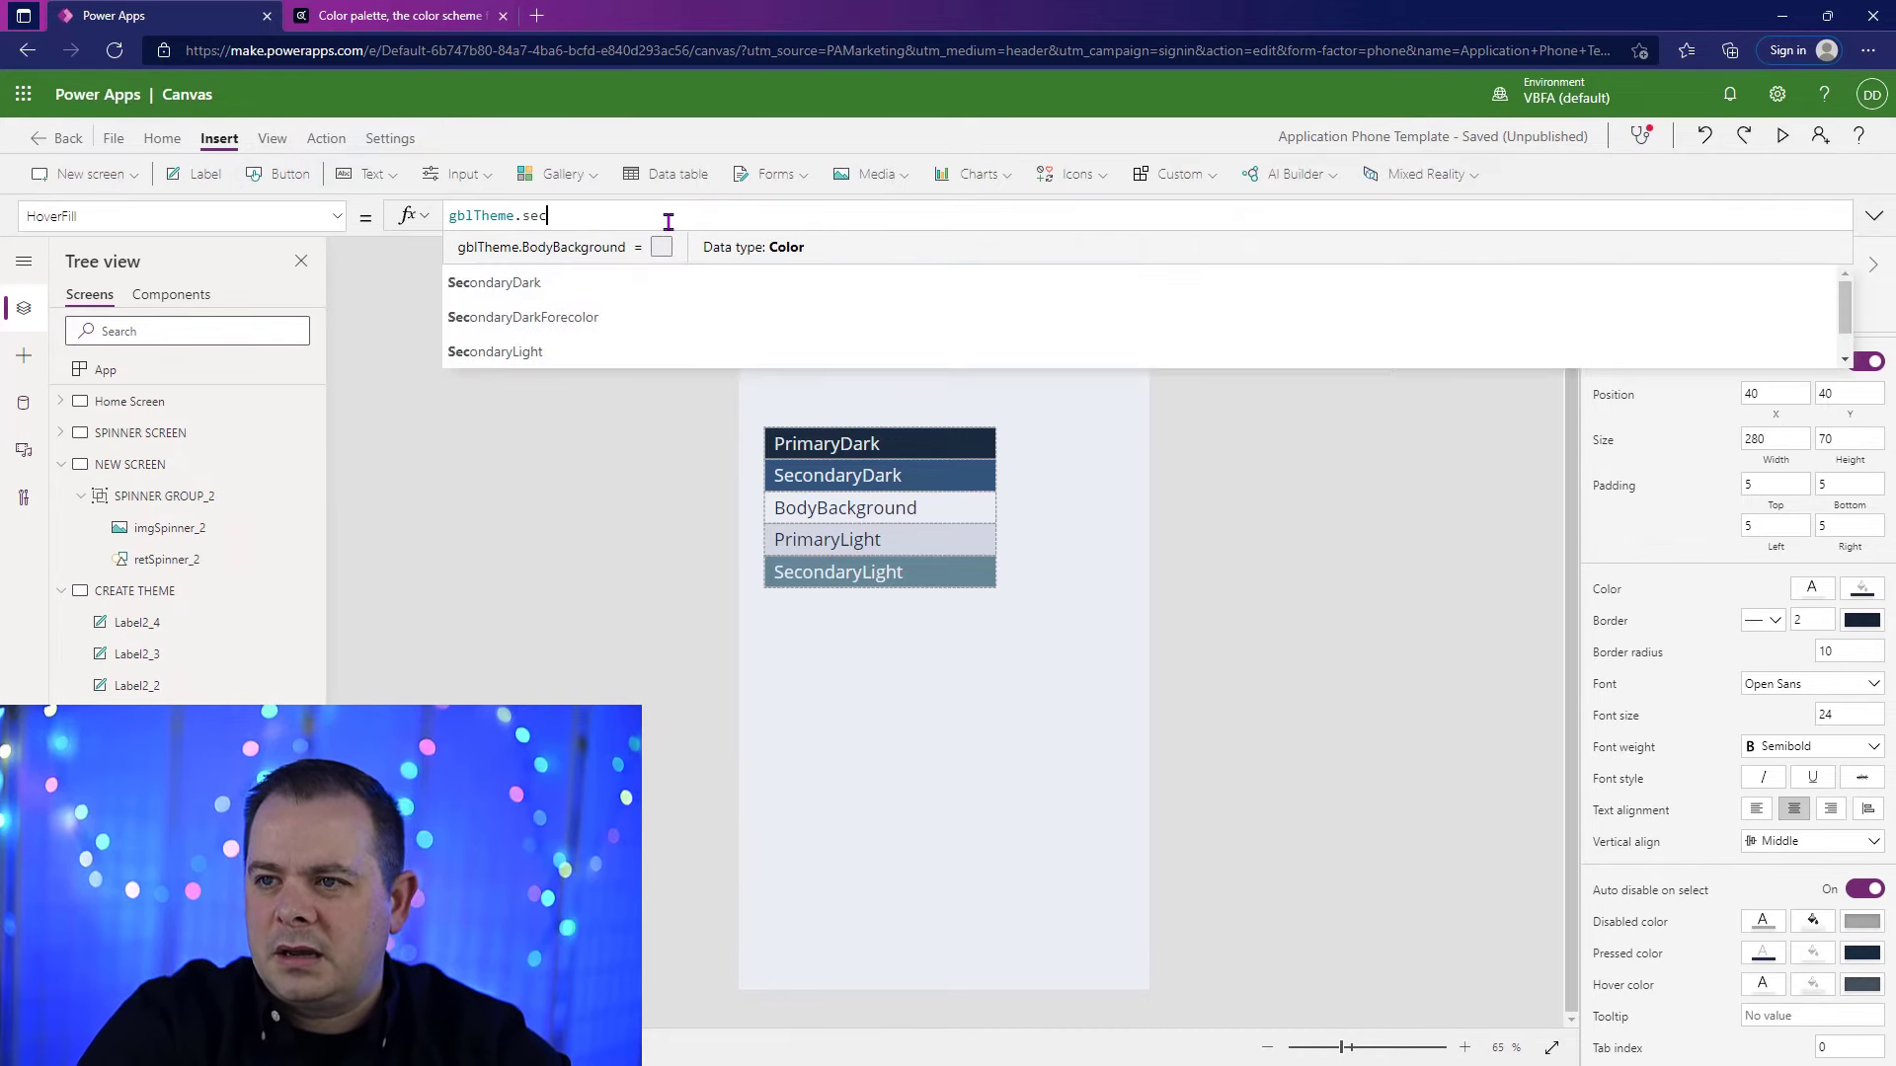
click(673, 240)
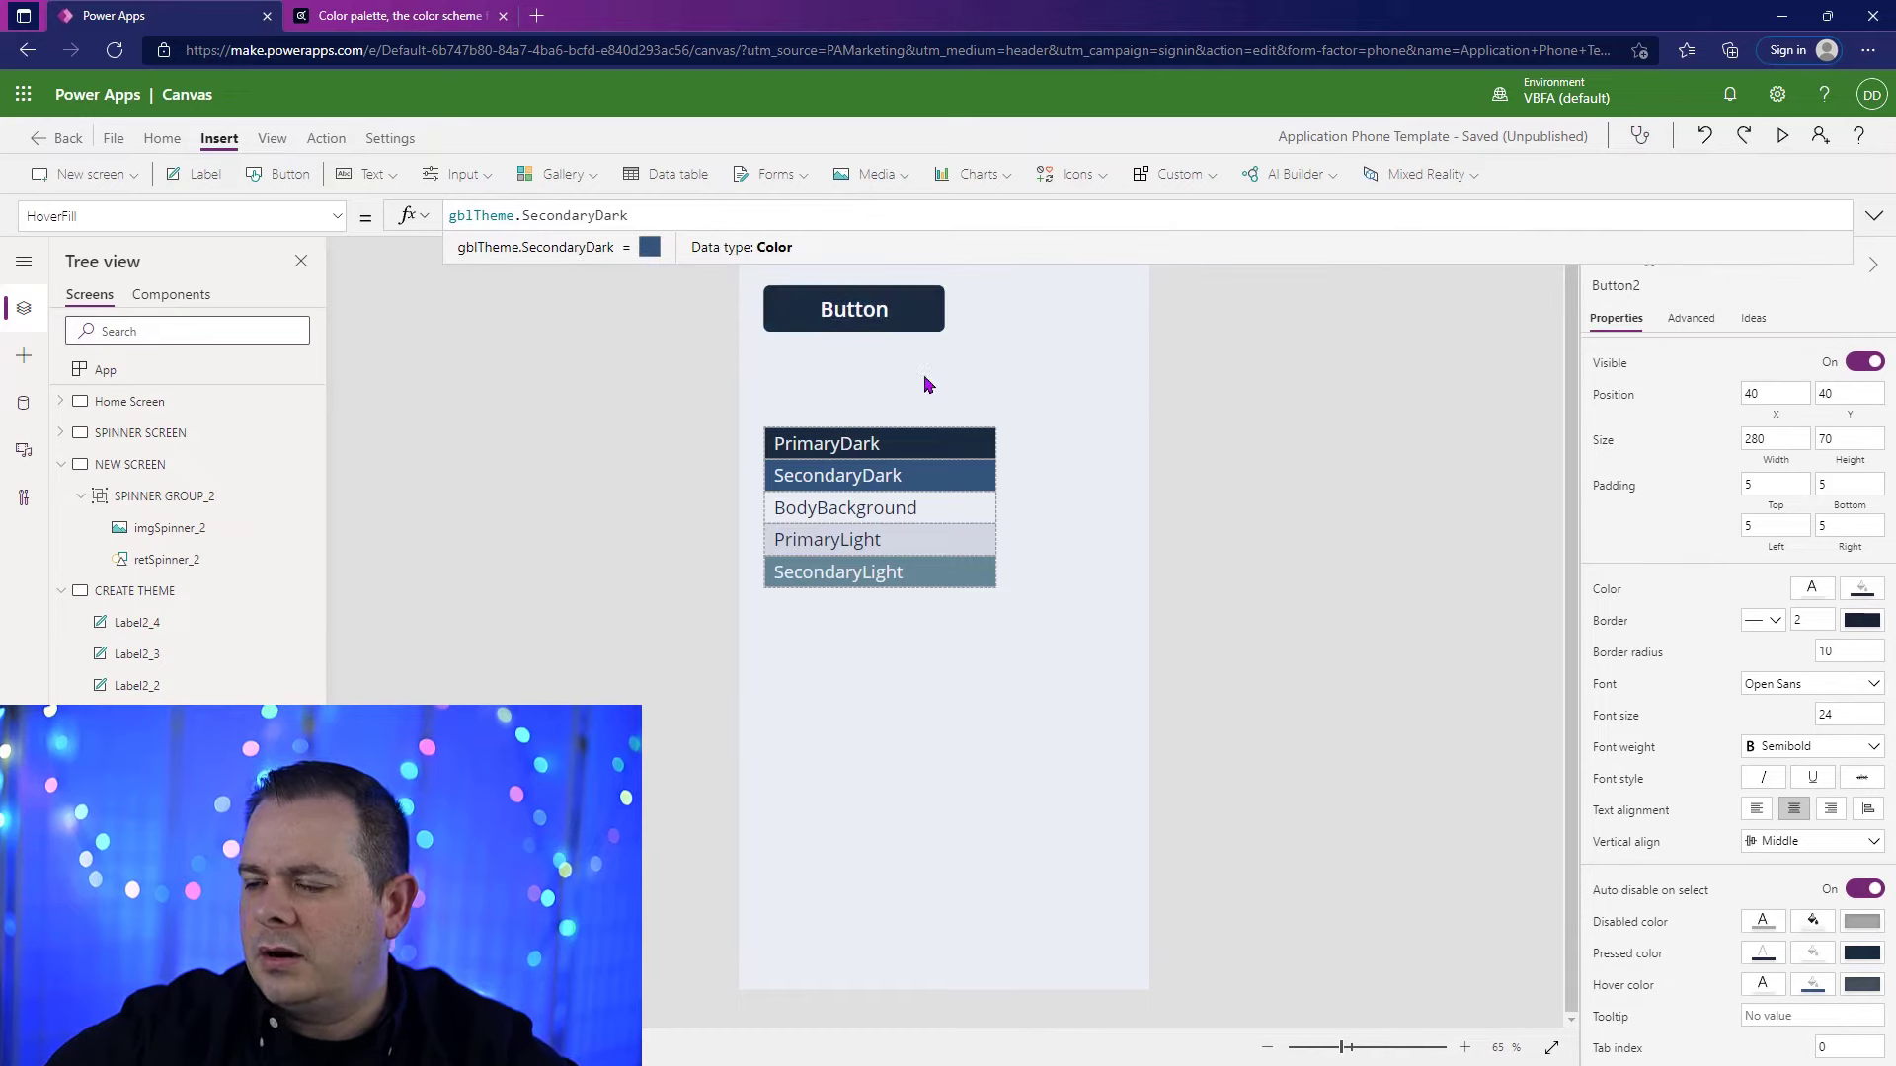
Step: View the button's PressedFill formula and test the button's hover and pressed colors on the canvas
click(1814, 953)
alt+click(920, 318)
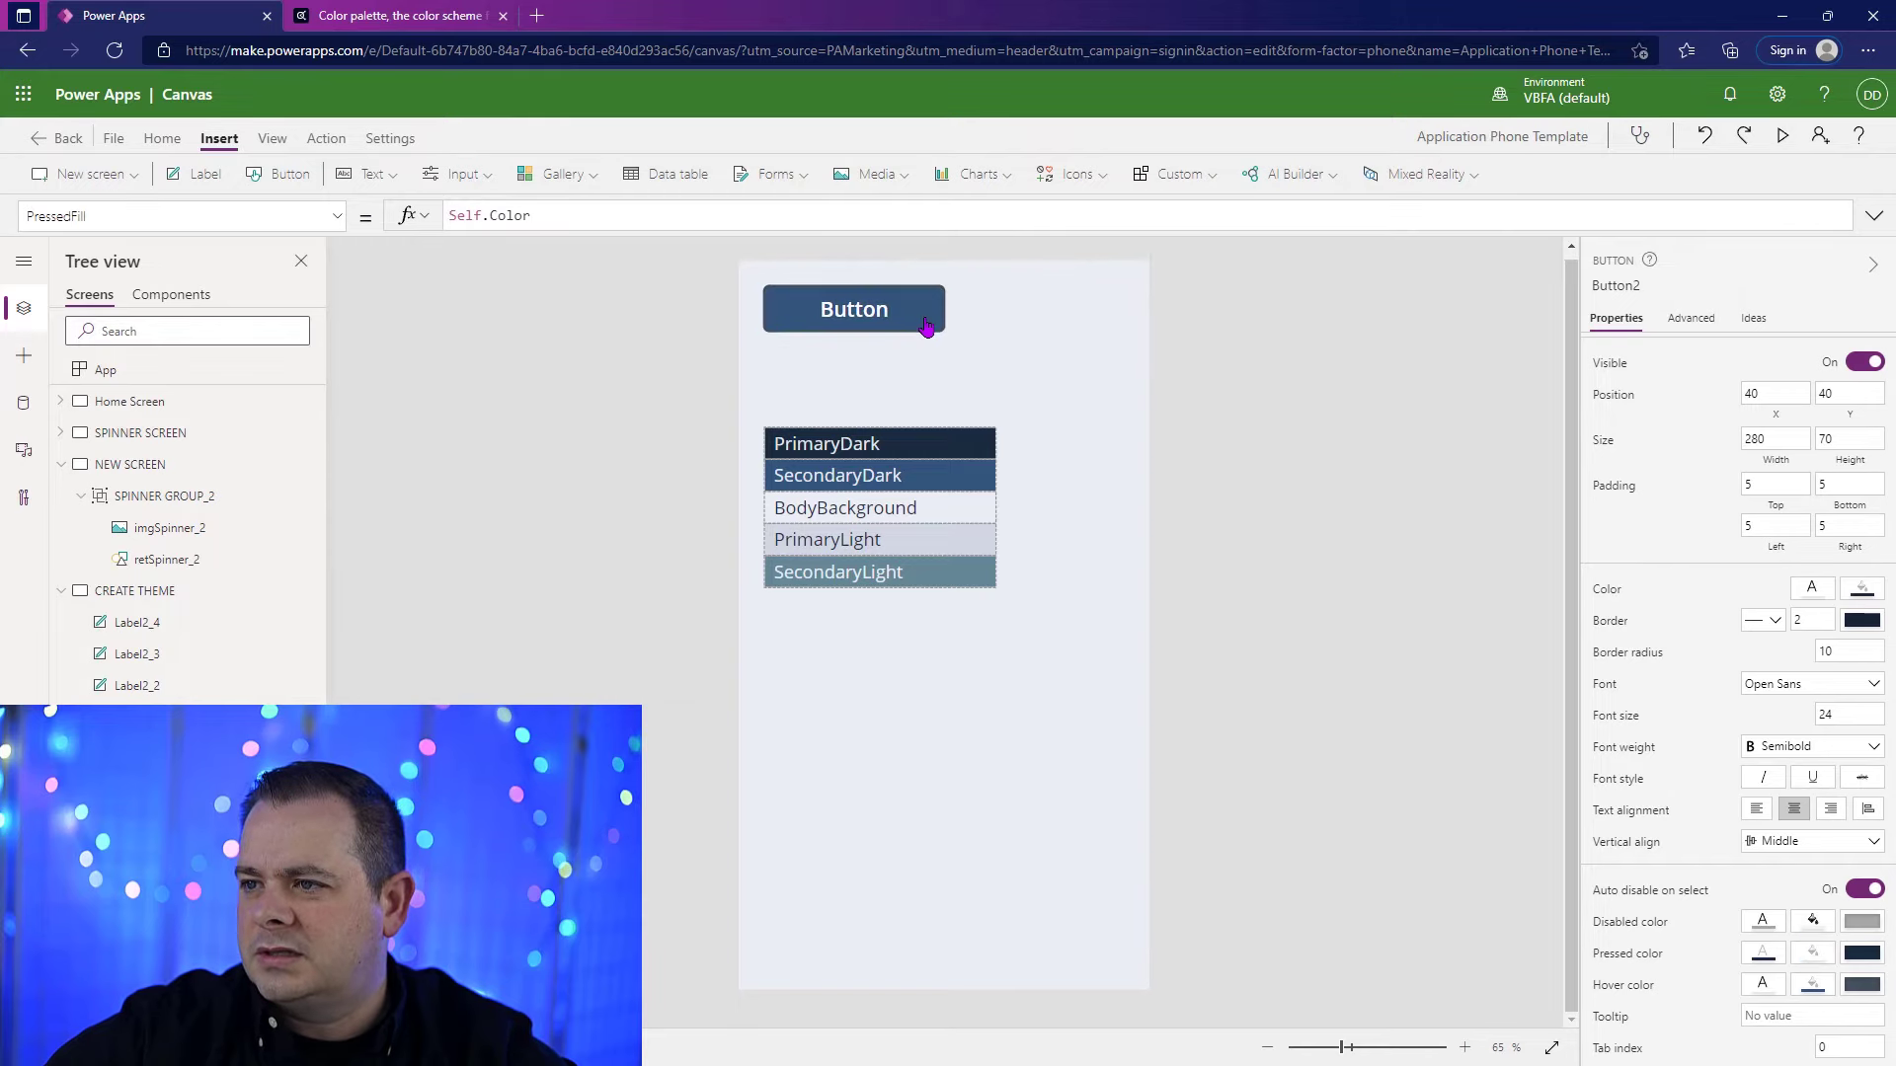
click(906, 306)
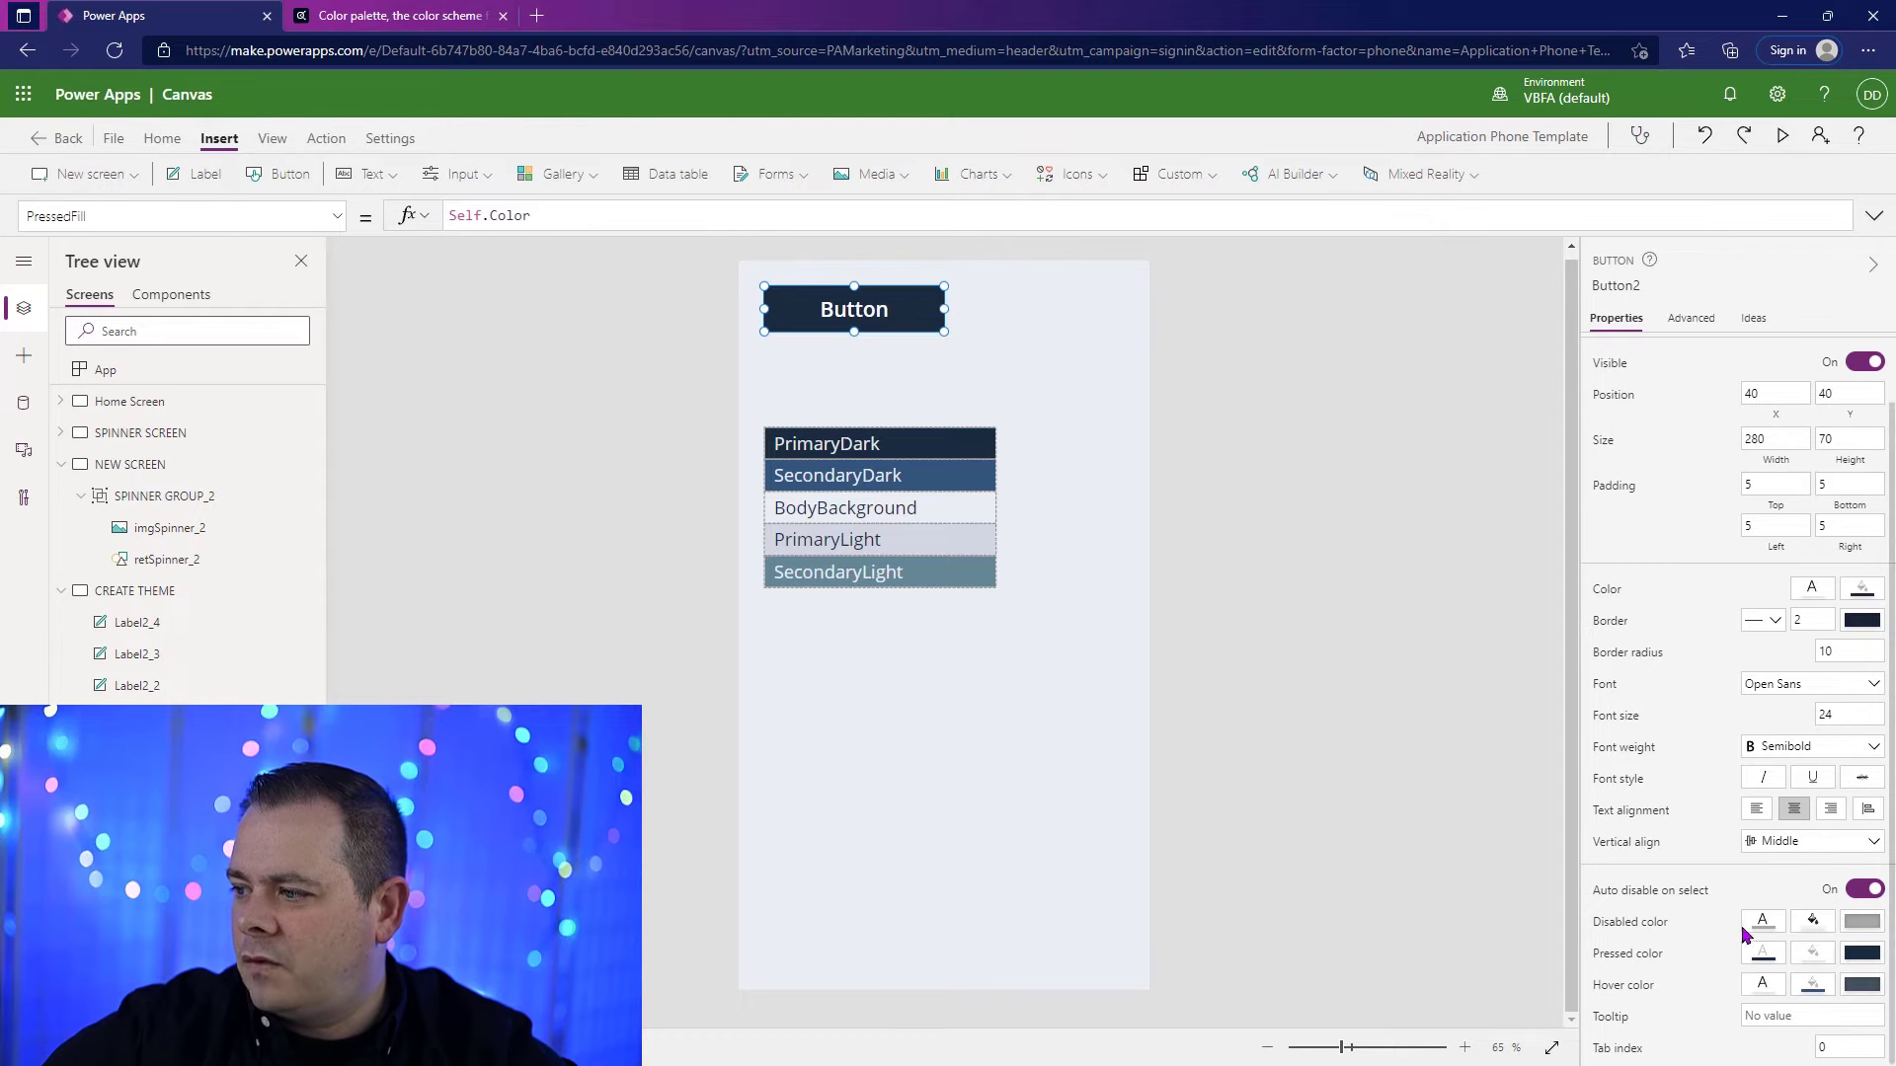
Step: Set the text Color of the button on the CREATE THEME screen to gblTheme.PrimaryDarkForecolor
scroll(1733, 963, up, 1)
click(1811, 663)
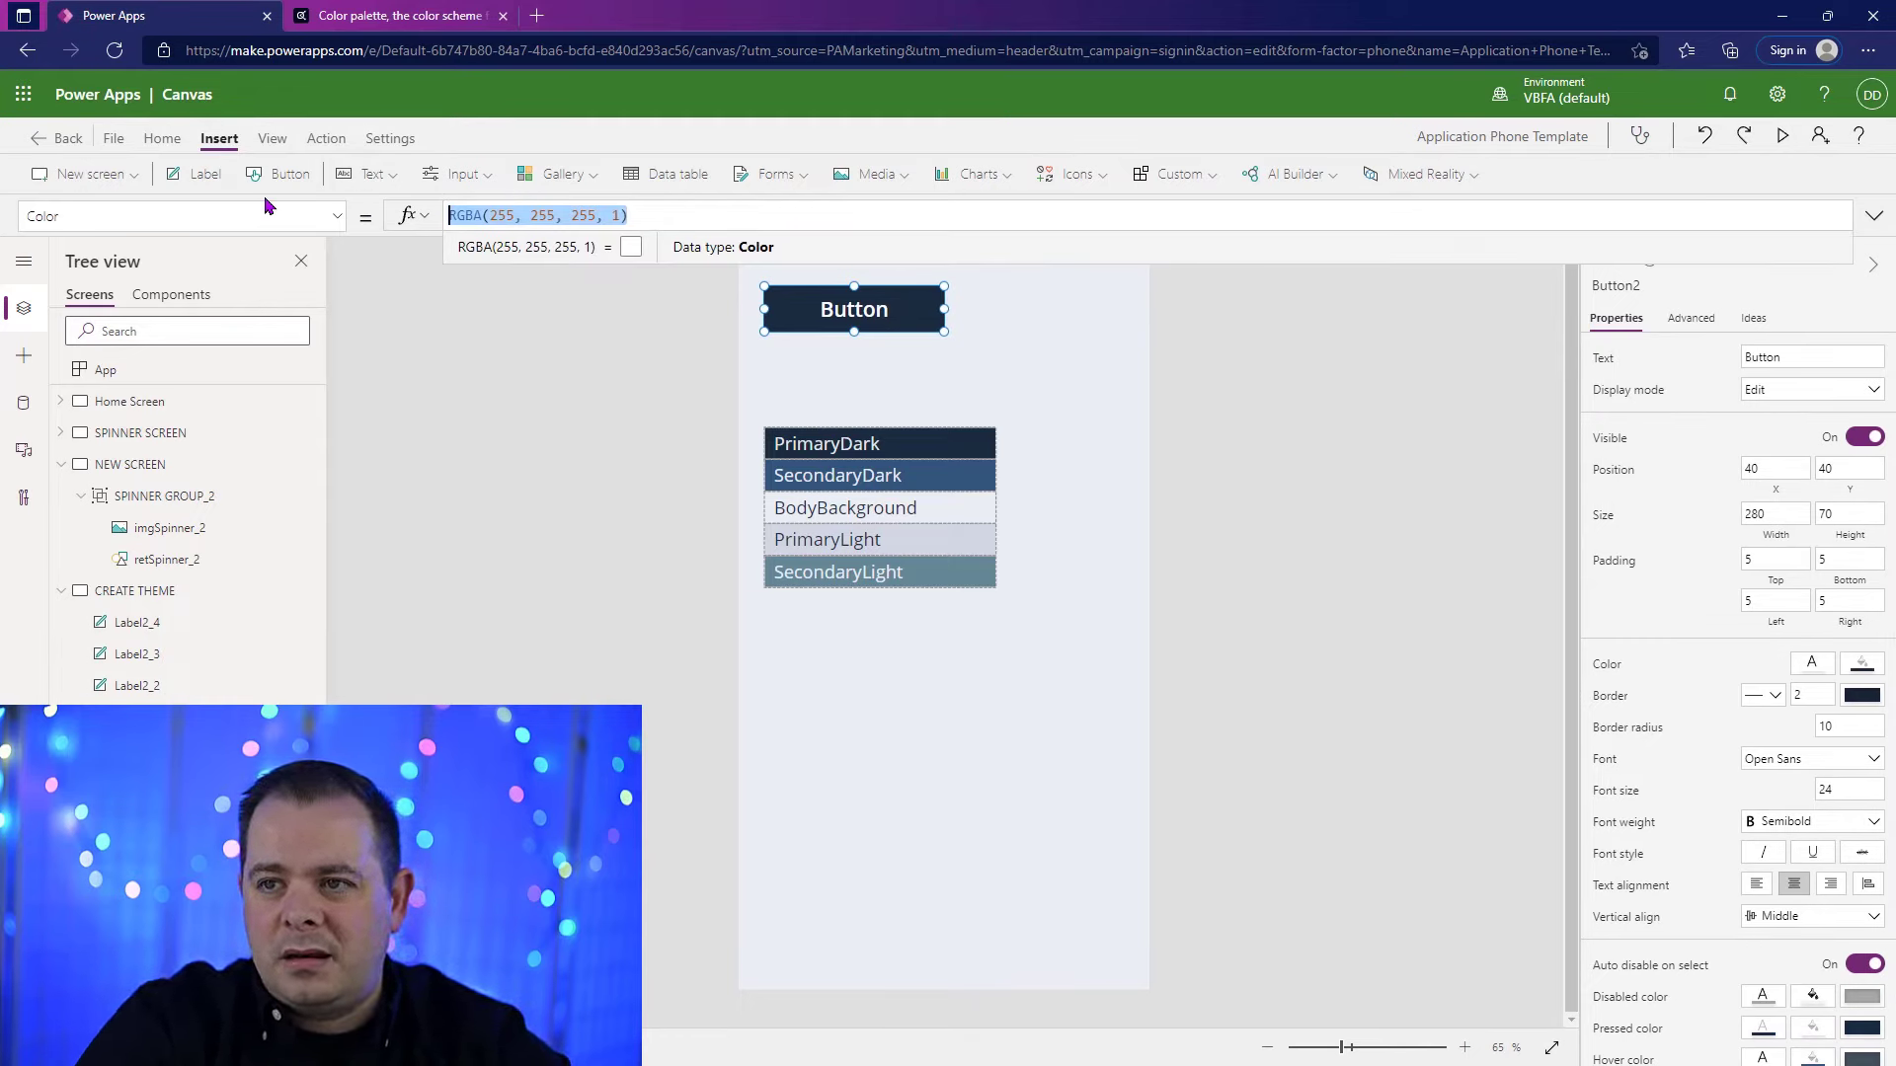
text(gb1)
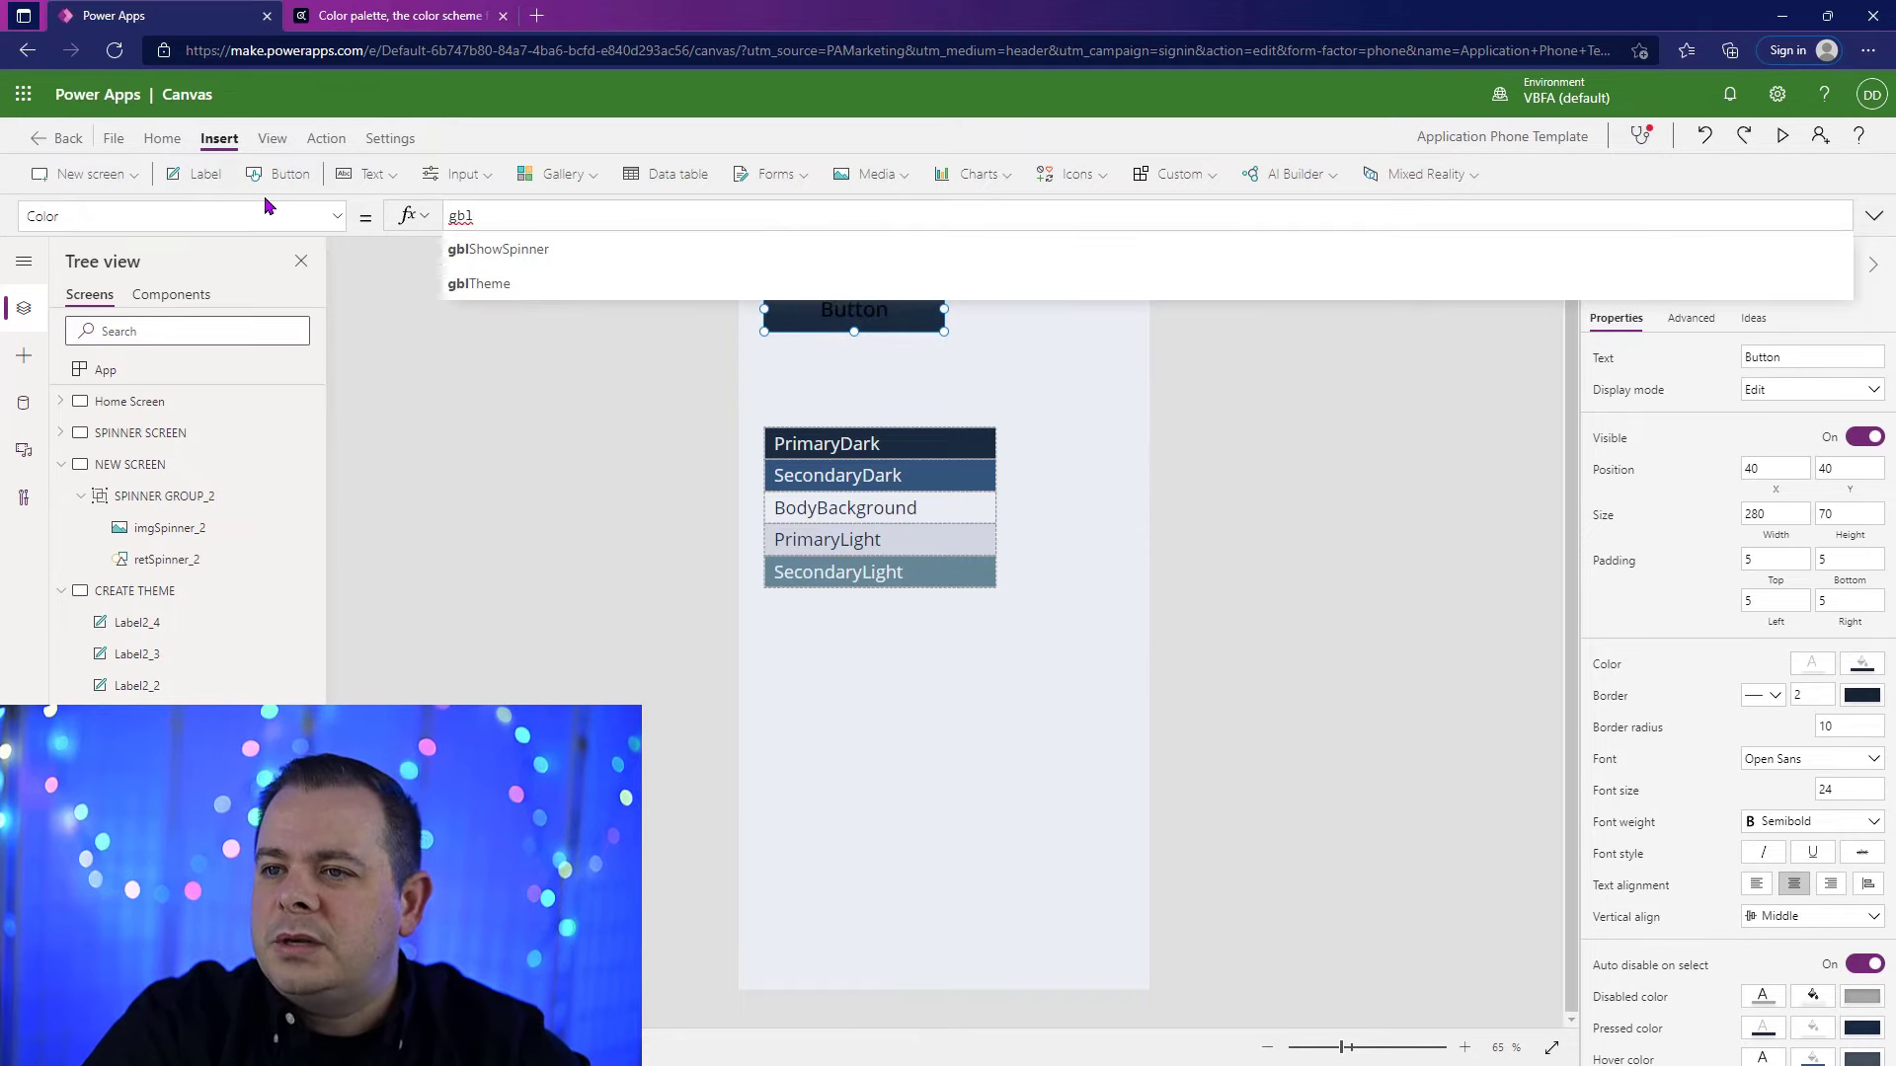
click(527, 282)
text(.)
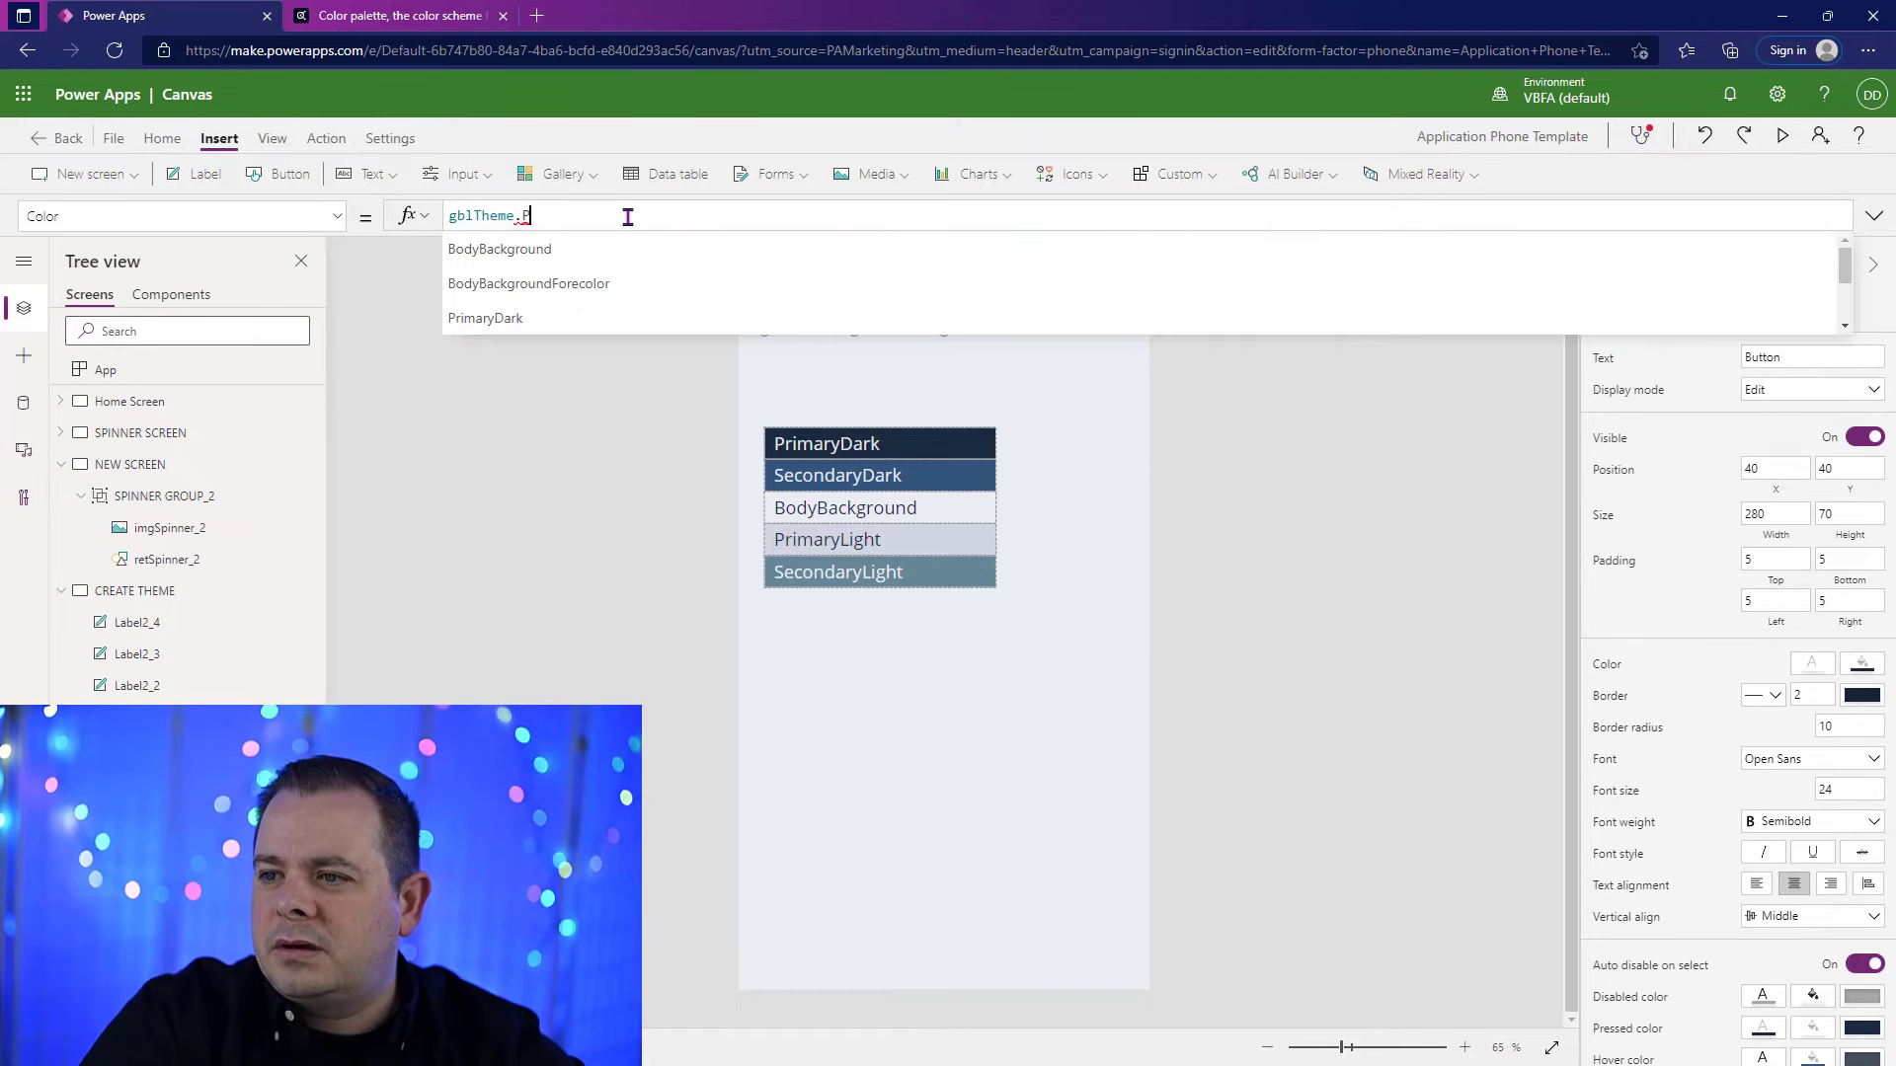
text(Prim)
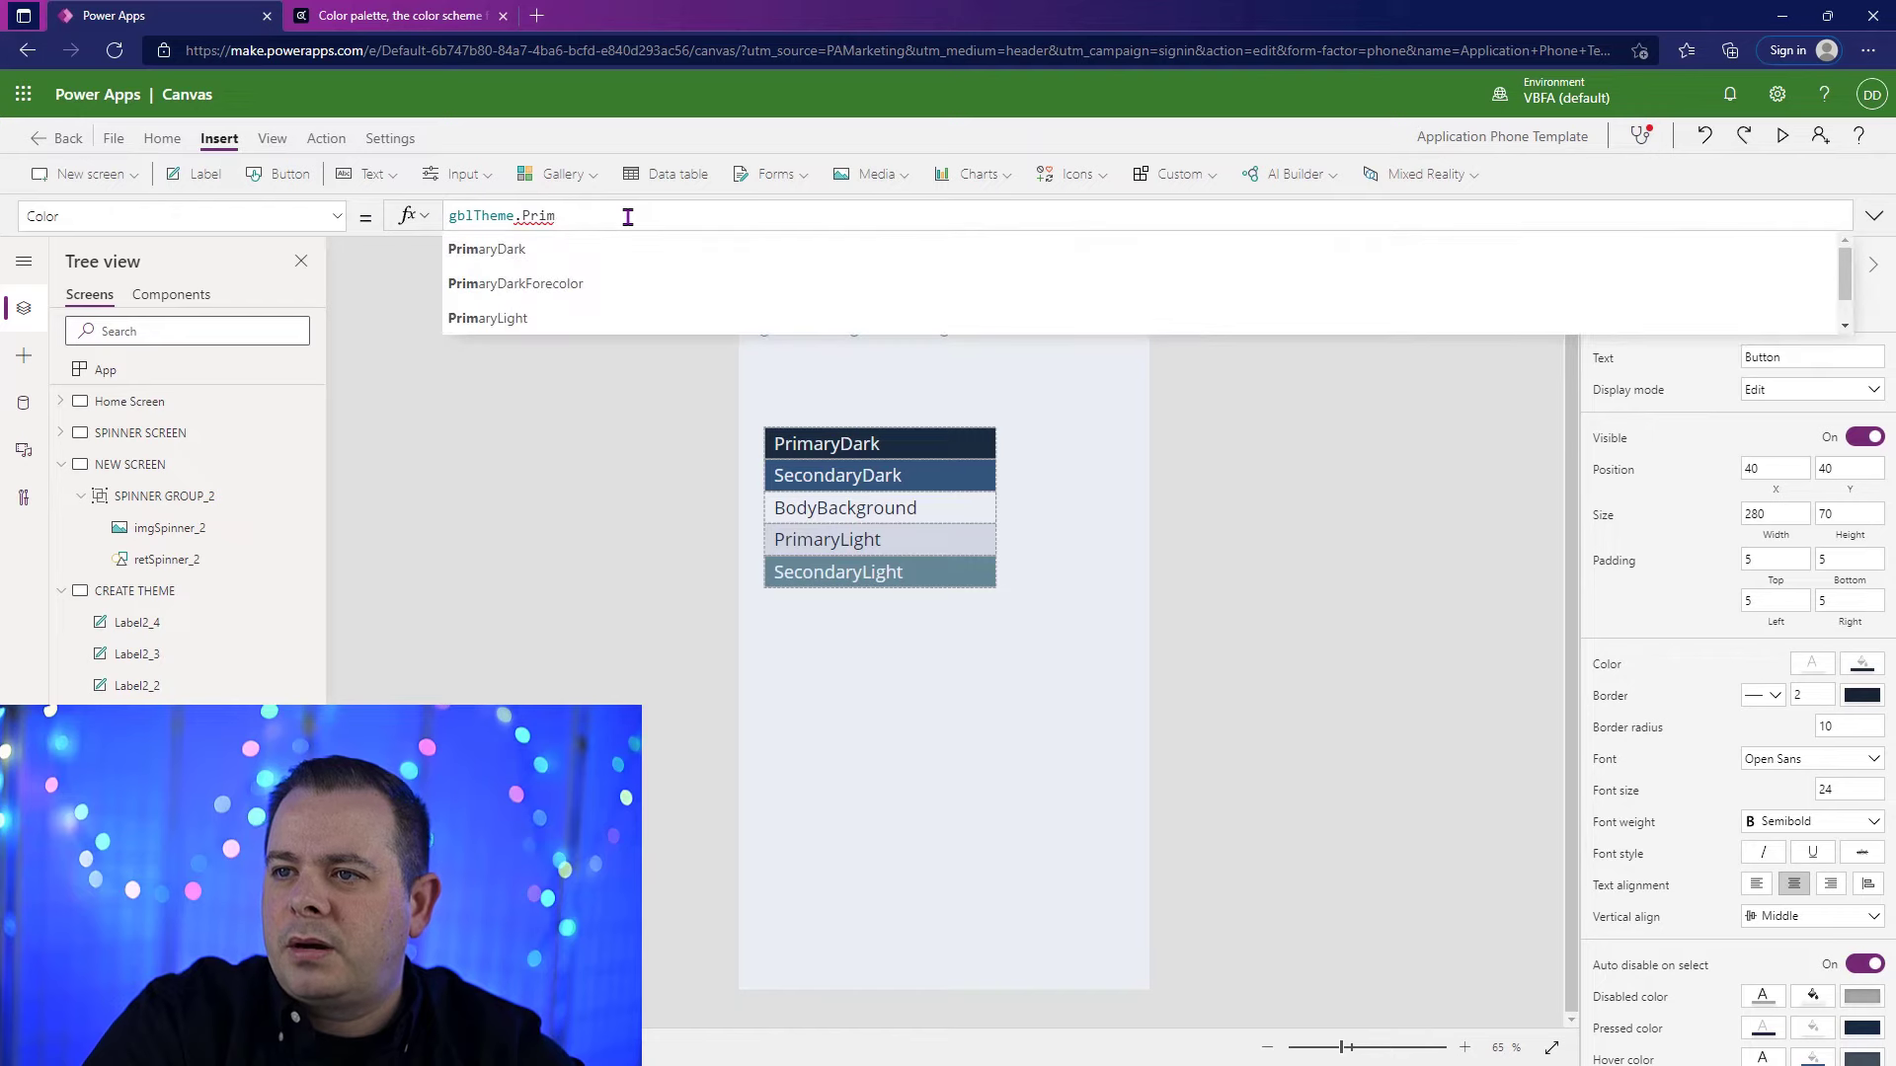
click(622, 284)
Step: Bring the button in front of the color labels on the CREATE THEME screen
right_click(1075, 470)
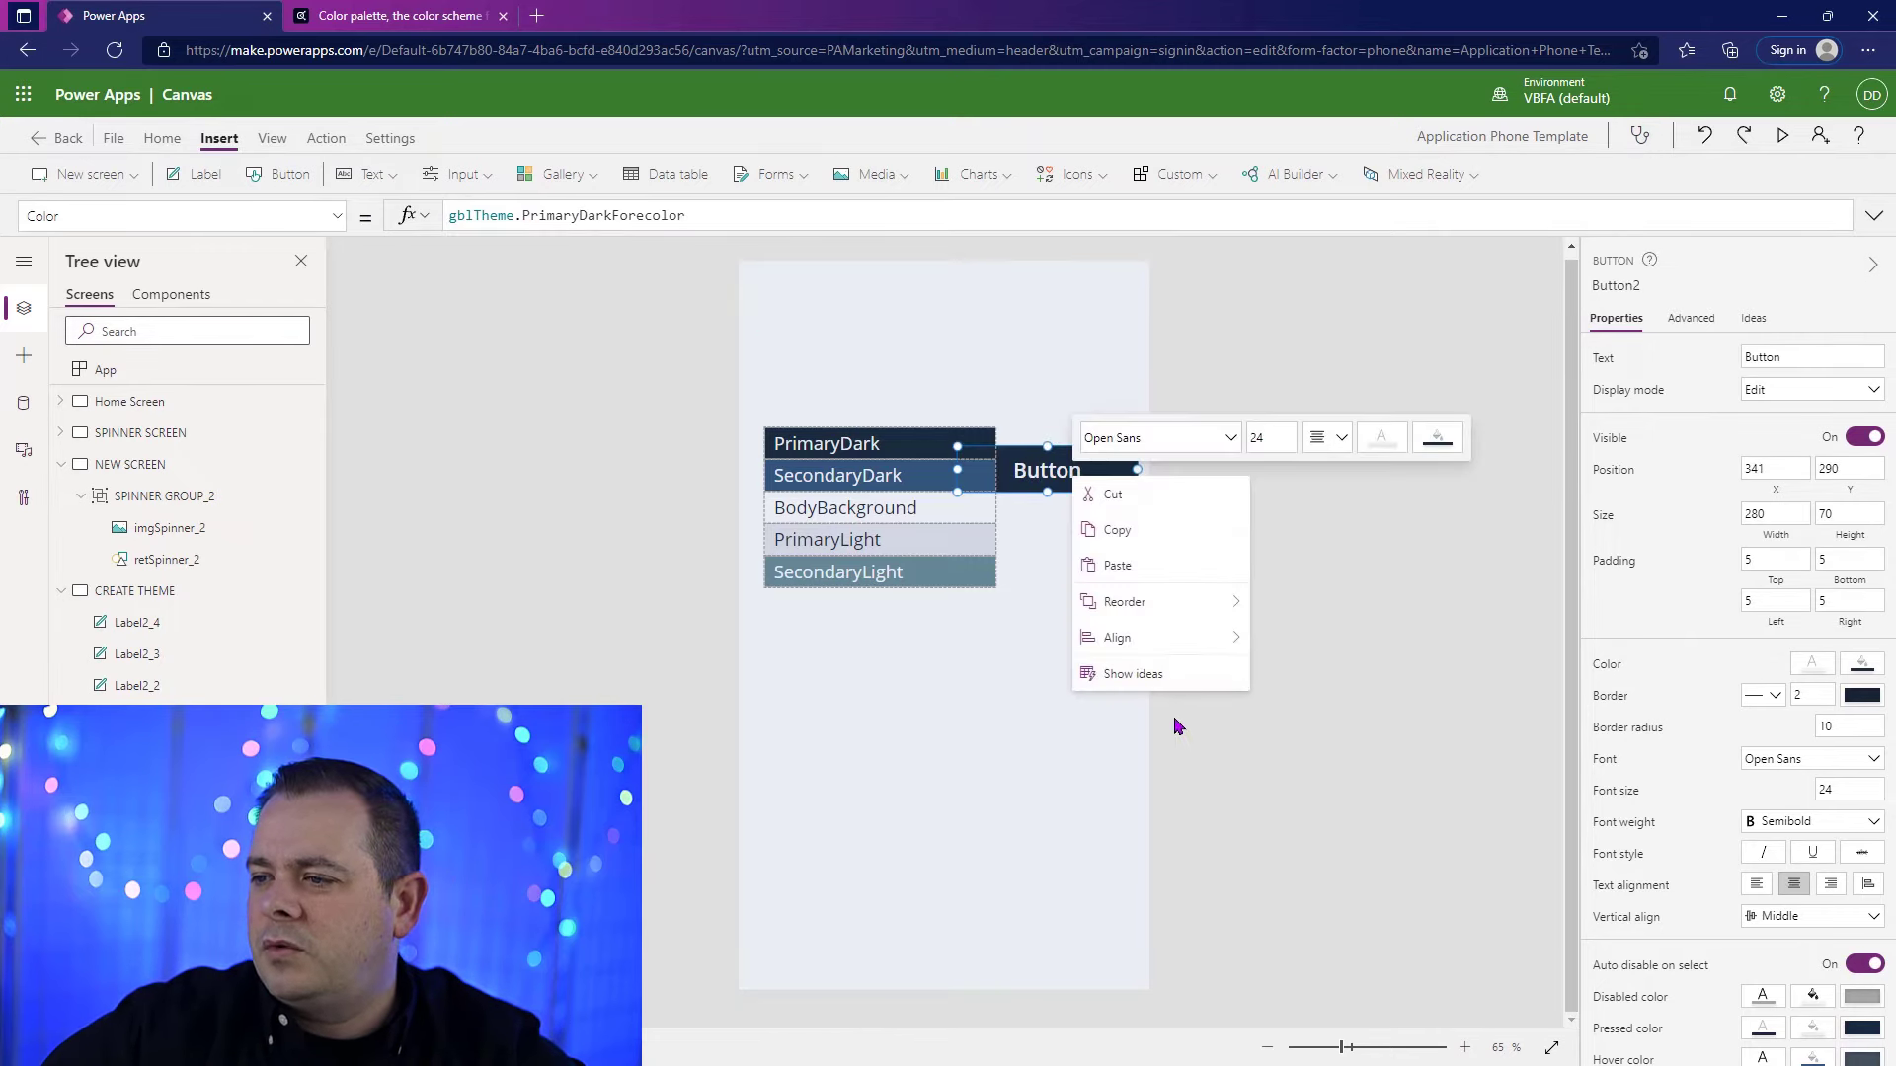
mouse_move(1134, 601)
click(1326, 605)
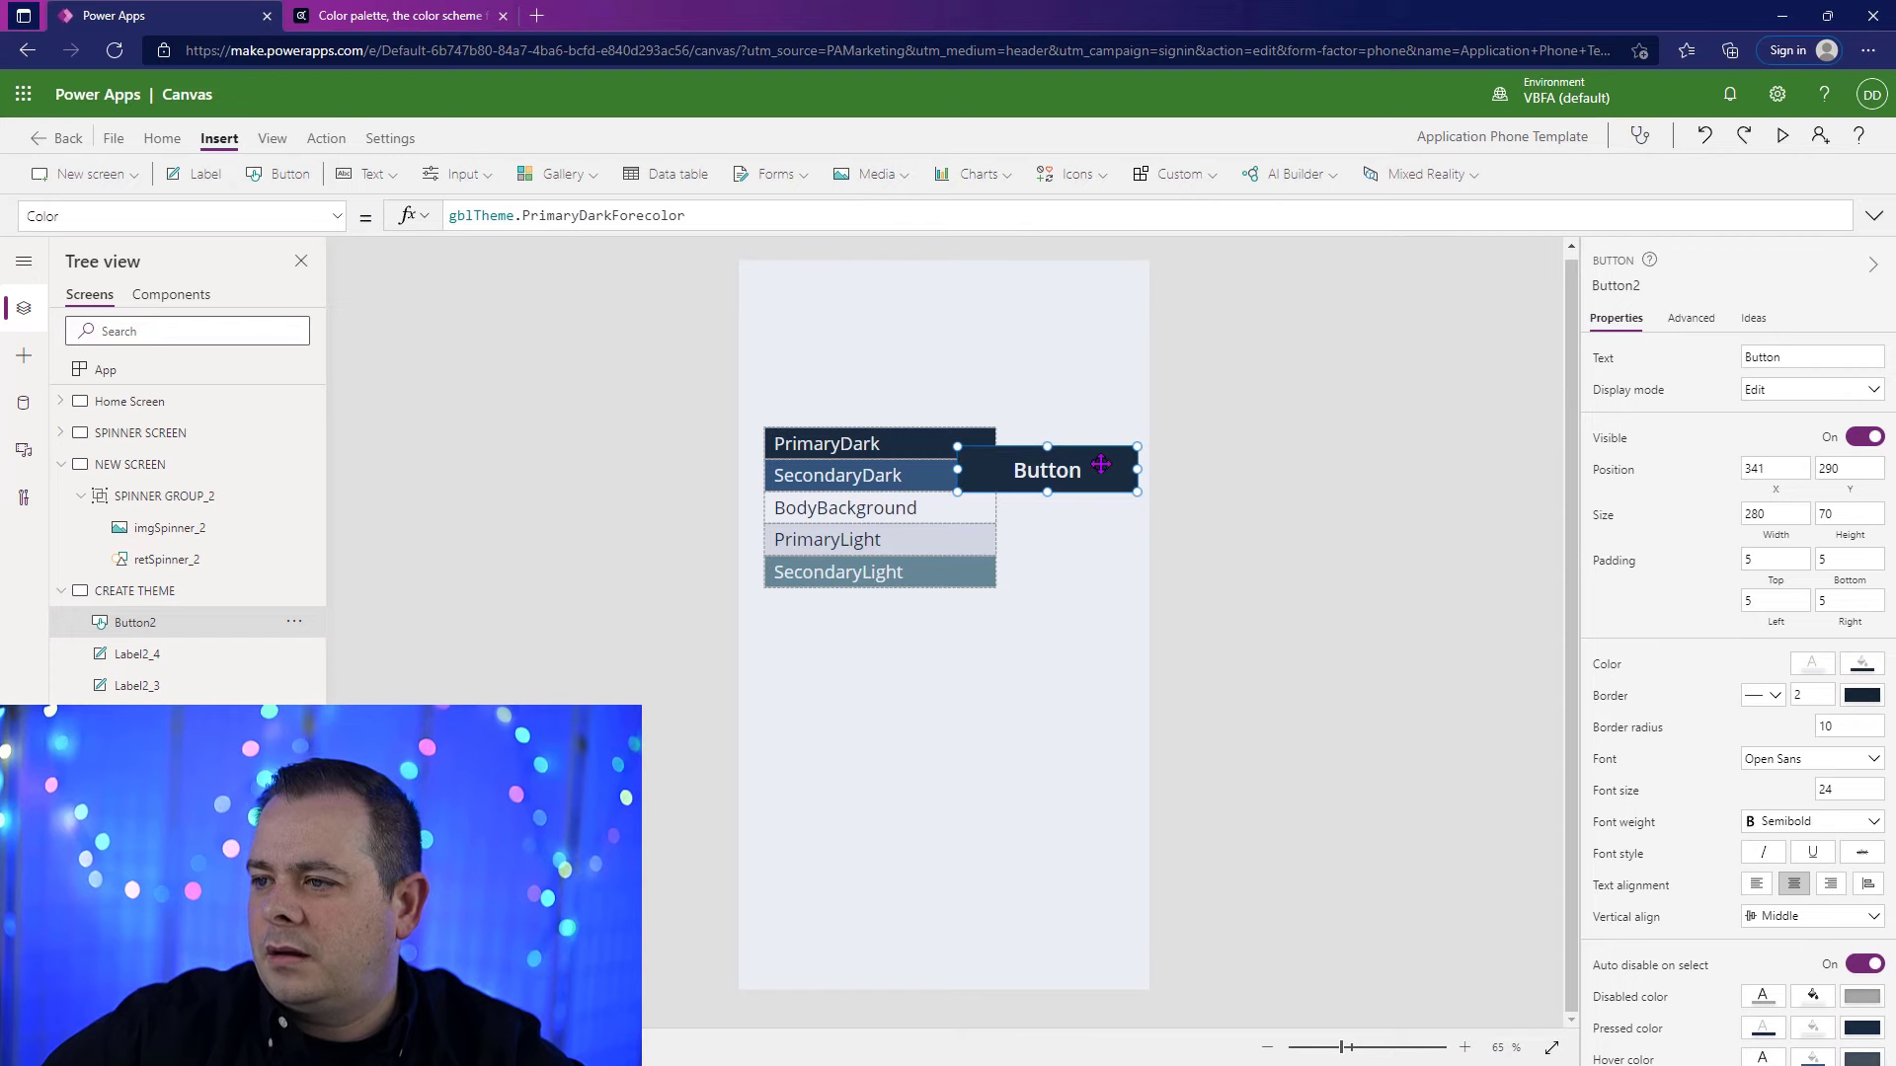
Step: Move the button above the color labels to about X 40, Y 34
alt+click(1089, 477)
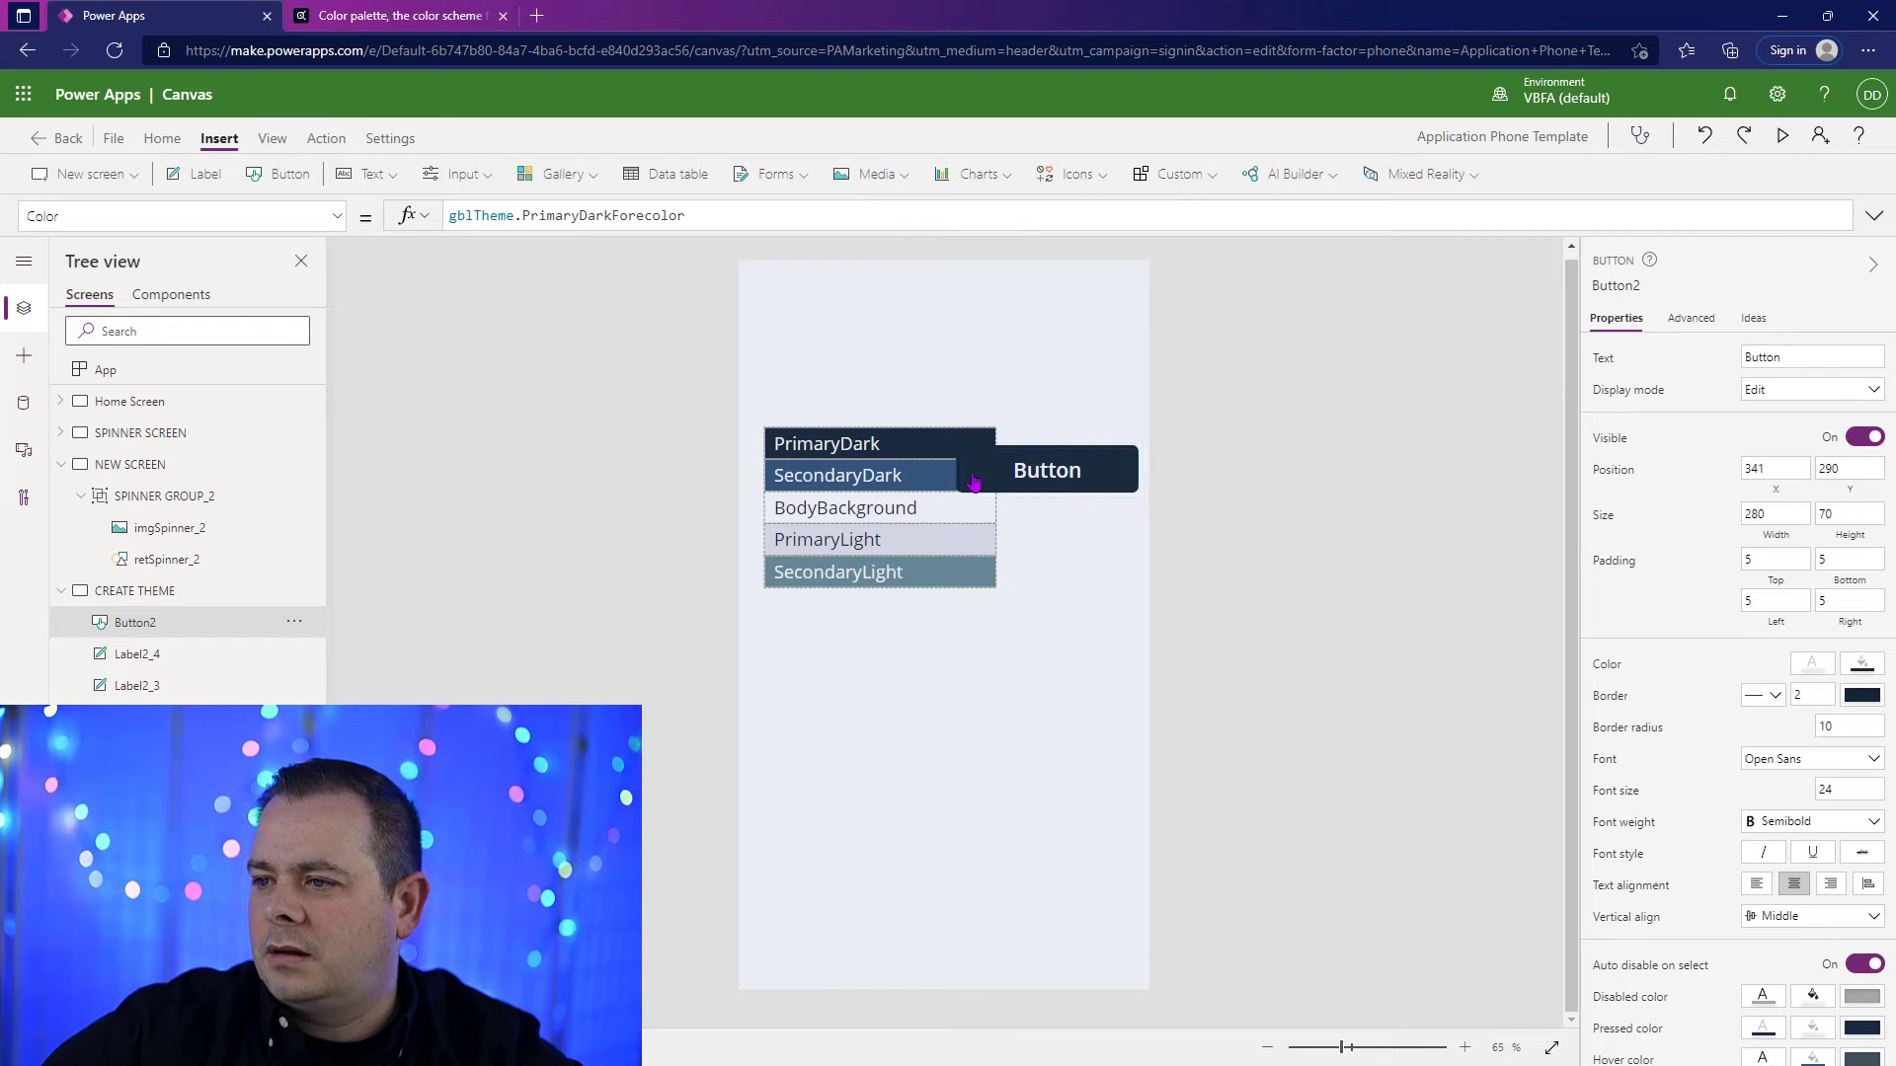
click(1099, 477)
drag(1099, 476, 907, 312)
click(1098, 378)
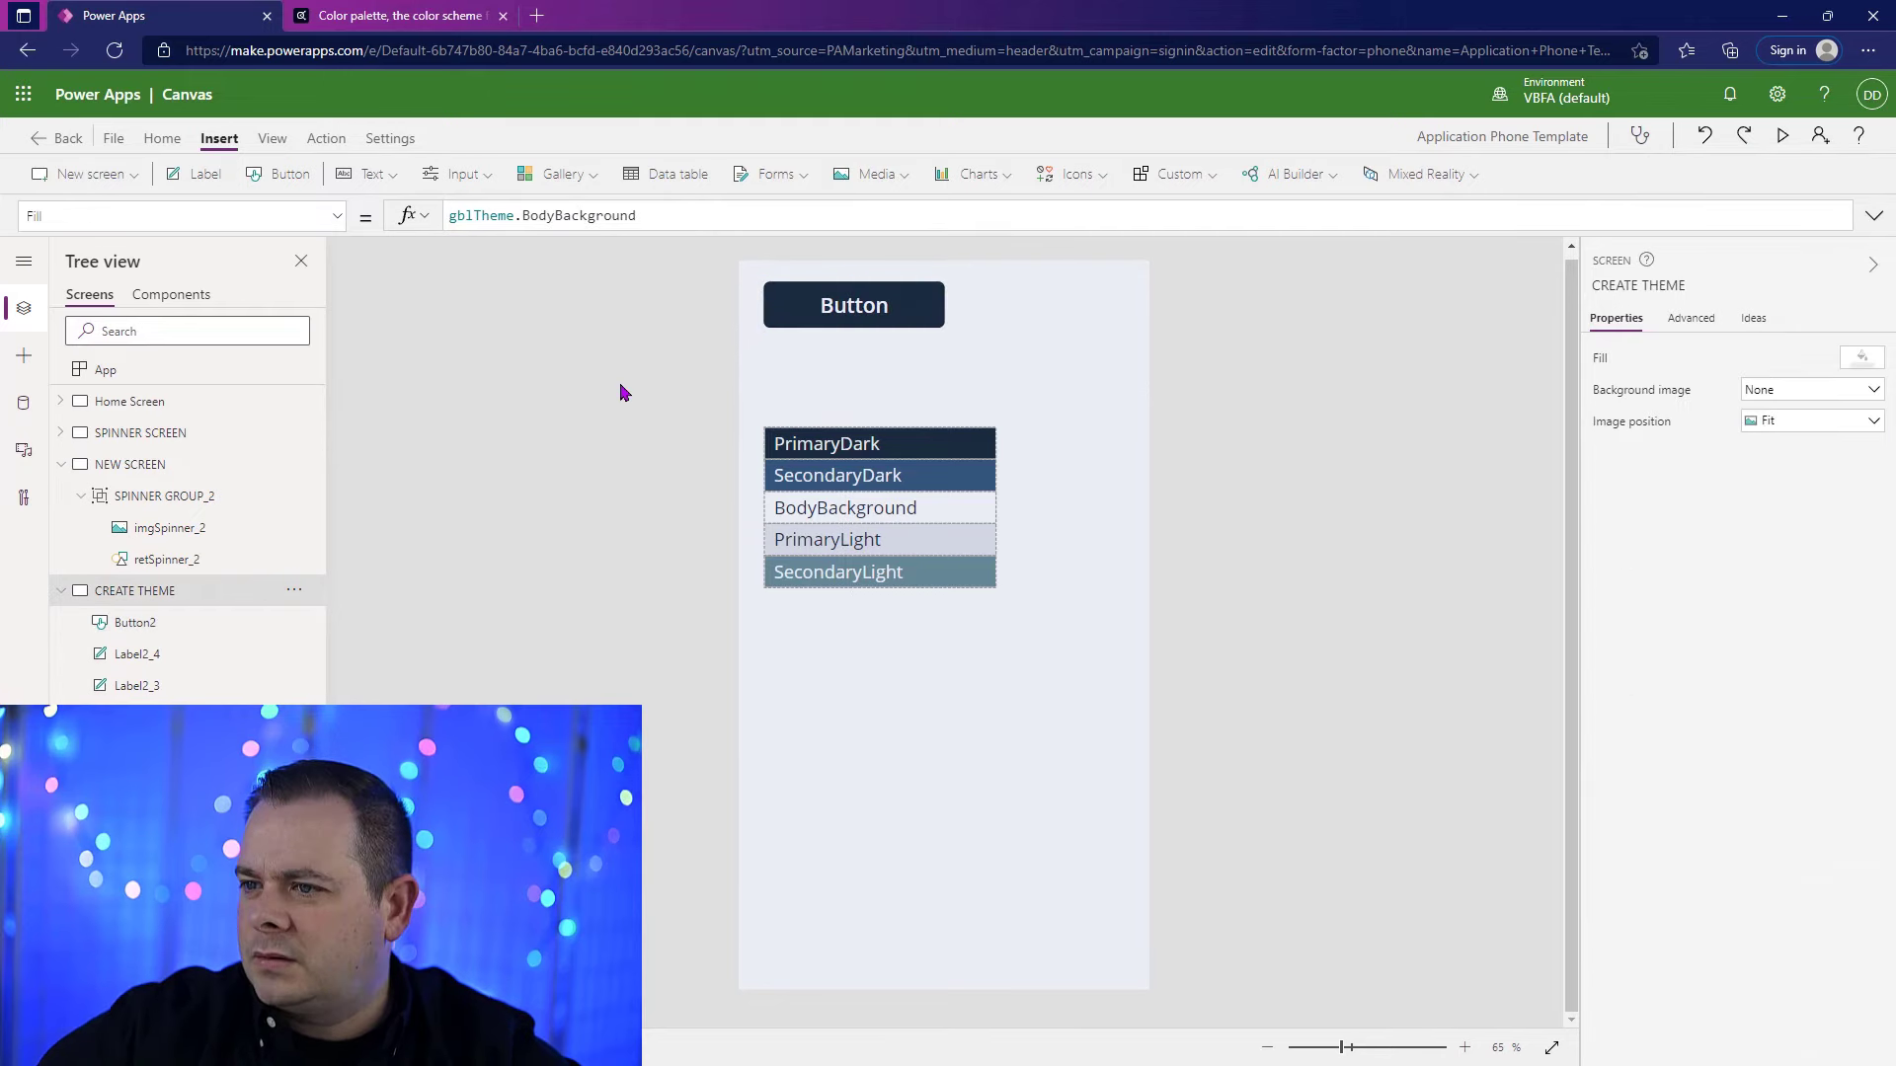
Step: Move the five color labels and their rectangles up beneath the button, and widen the button to match them, about 361 wide
drag(754, 407, 875, 521)
drag(875, 520, 1020, 592)
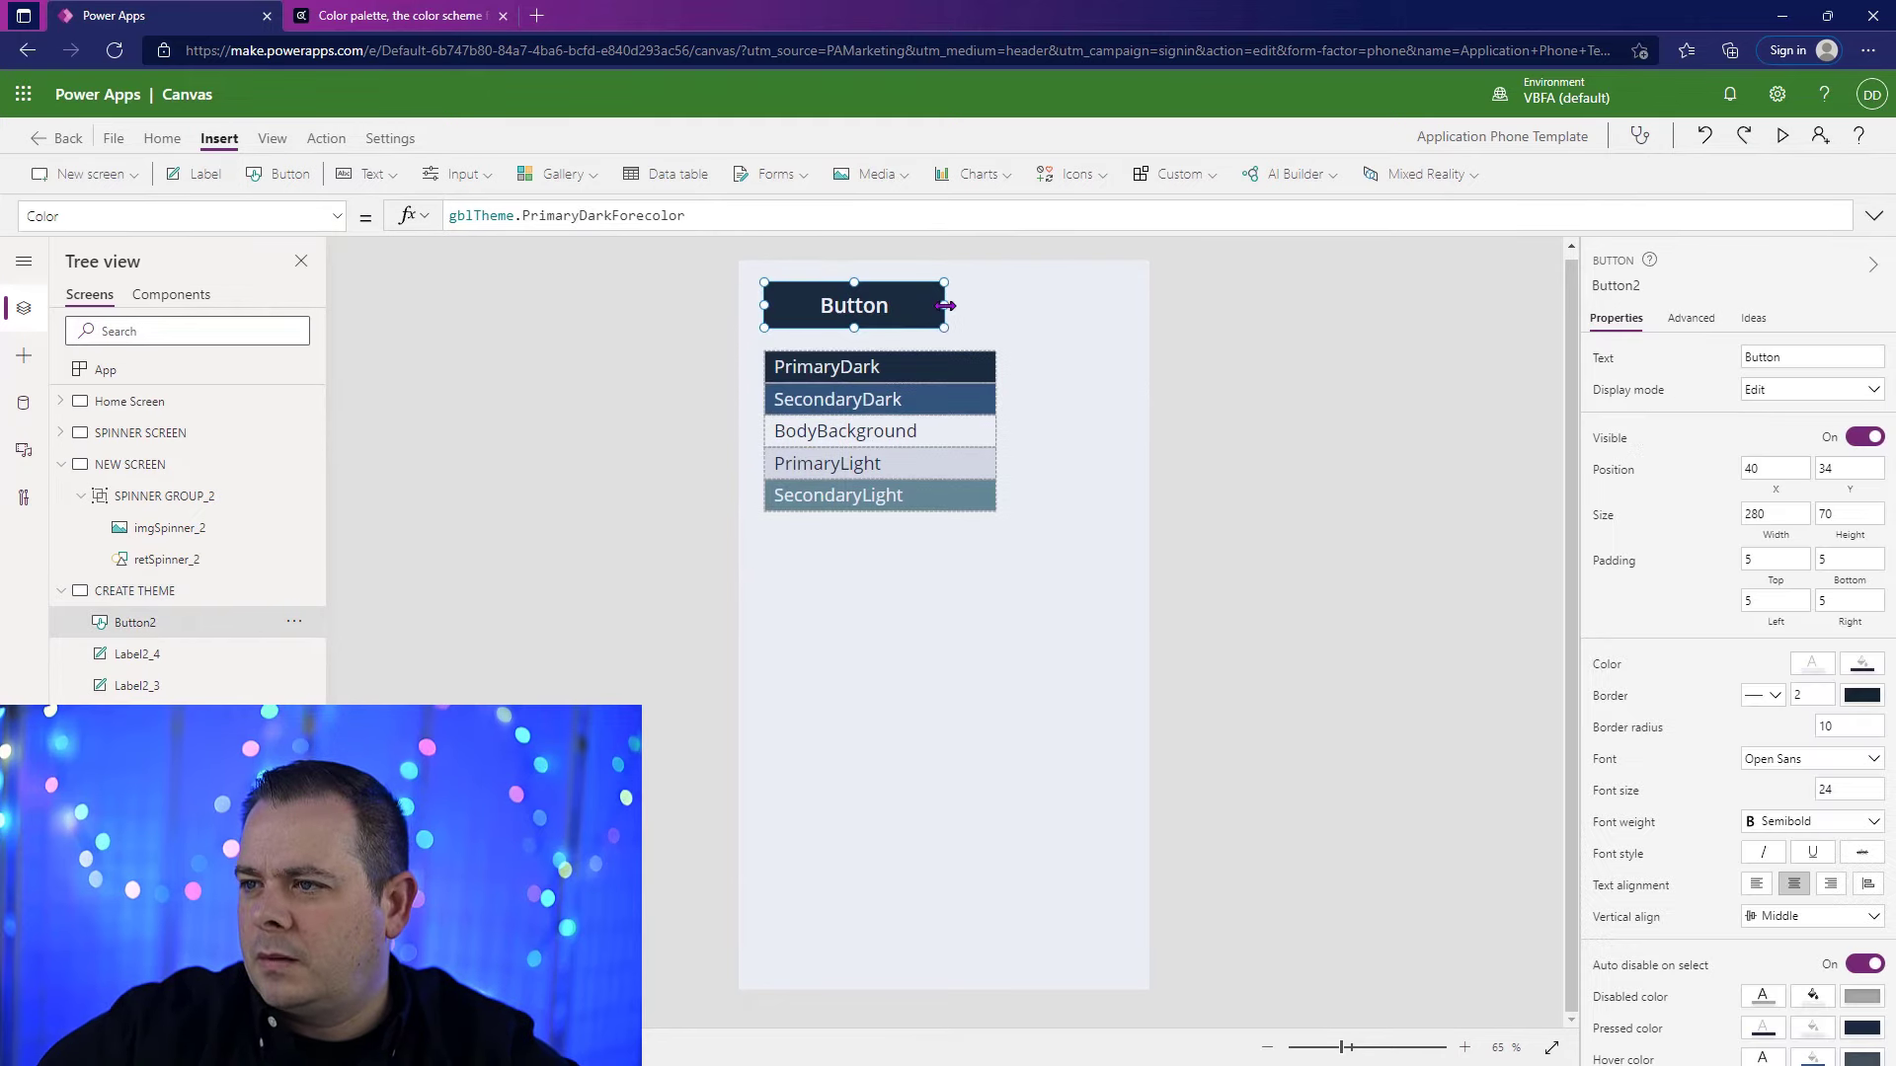
drag(946, 306, 1004, 311)
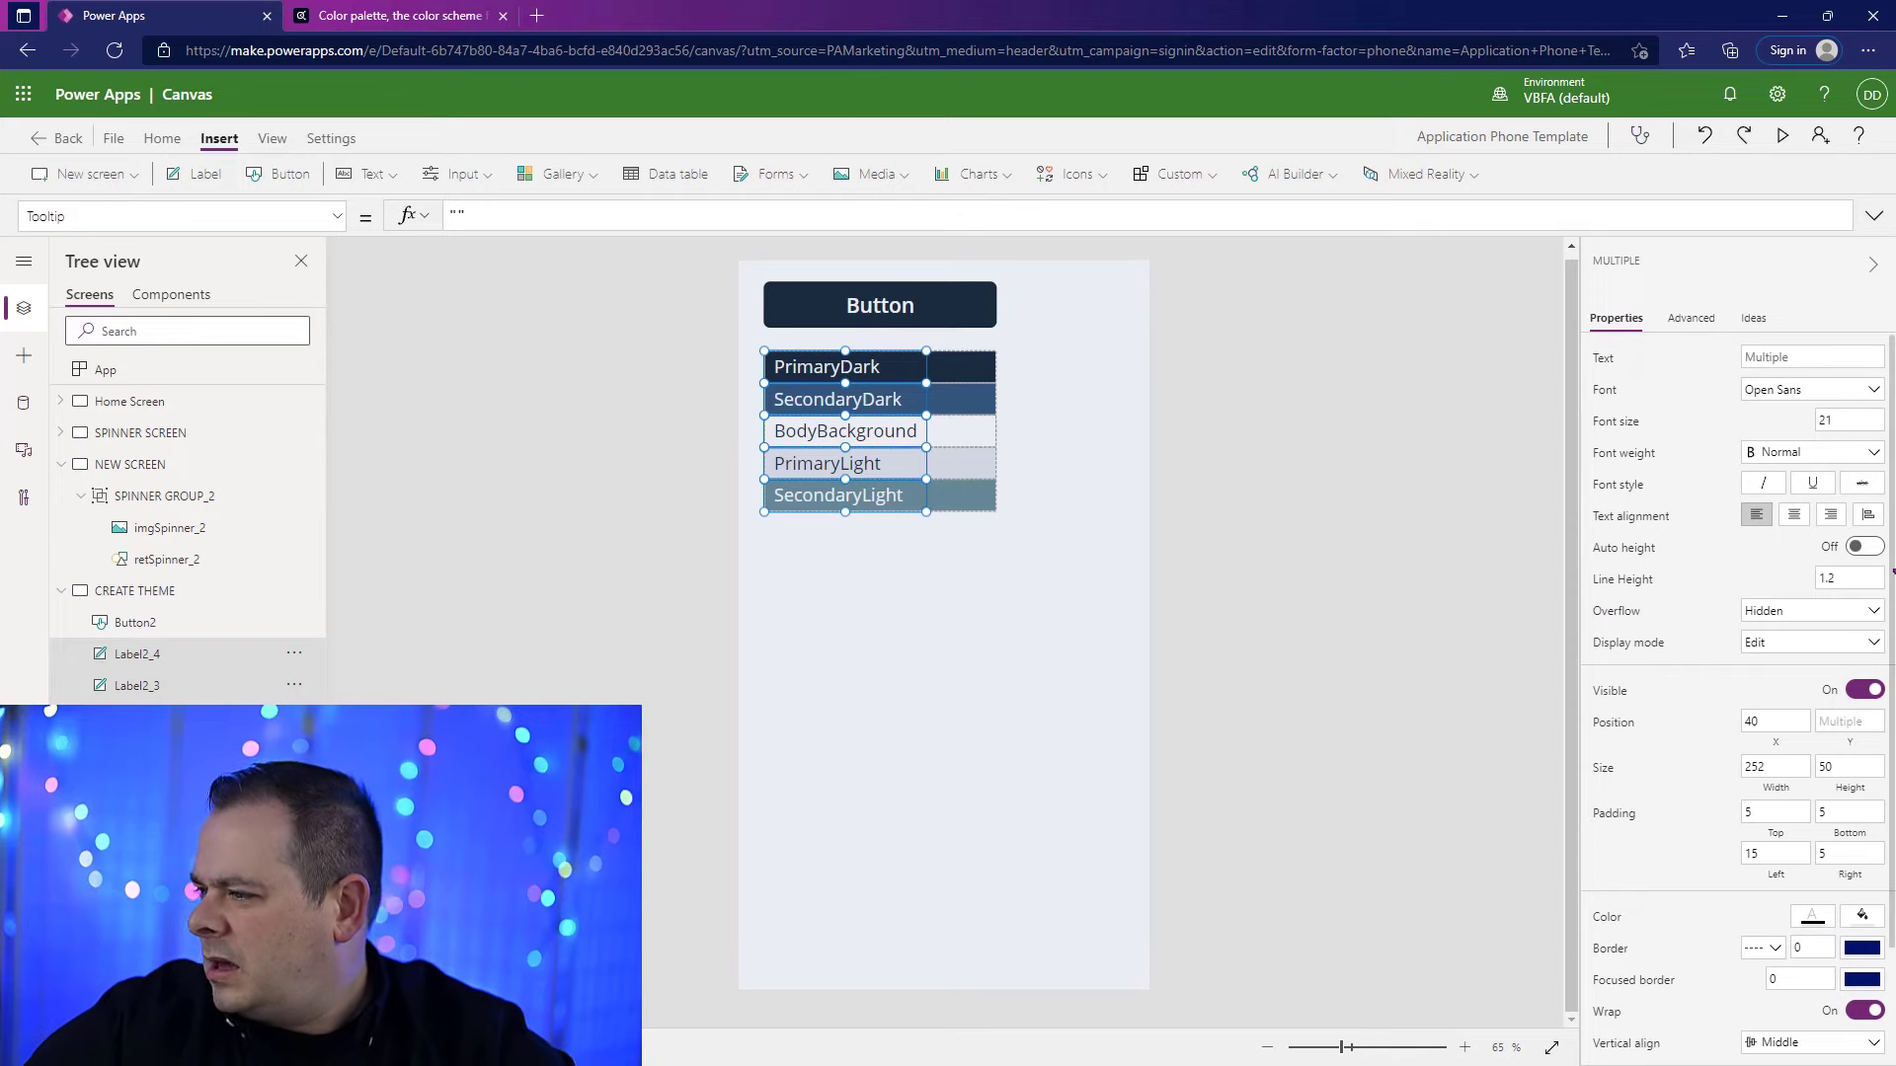
Step: Set the font size of all the color name labels to 17
click(1862, 417)
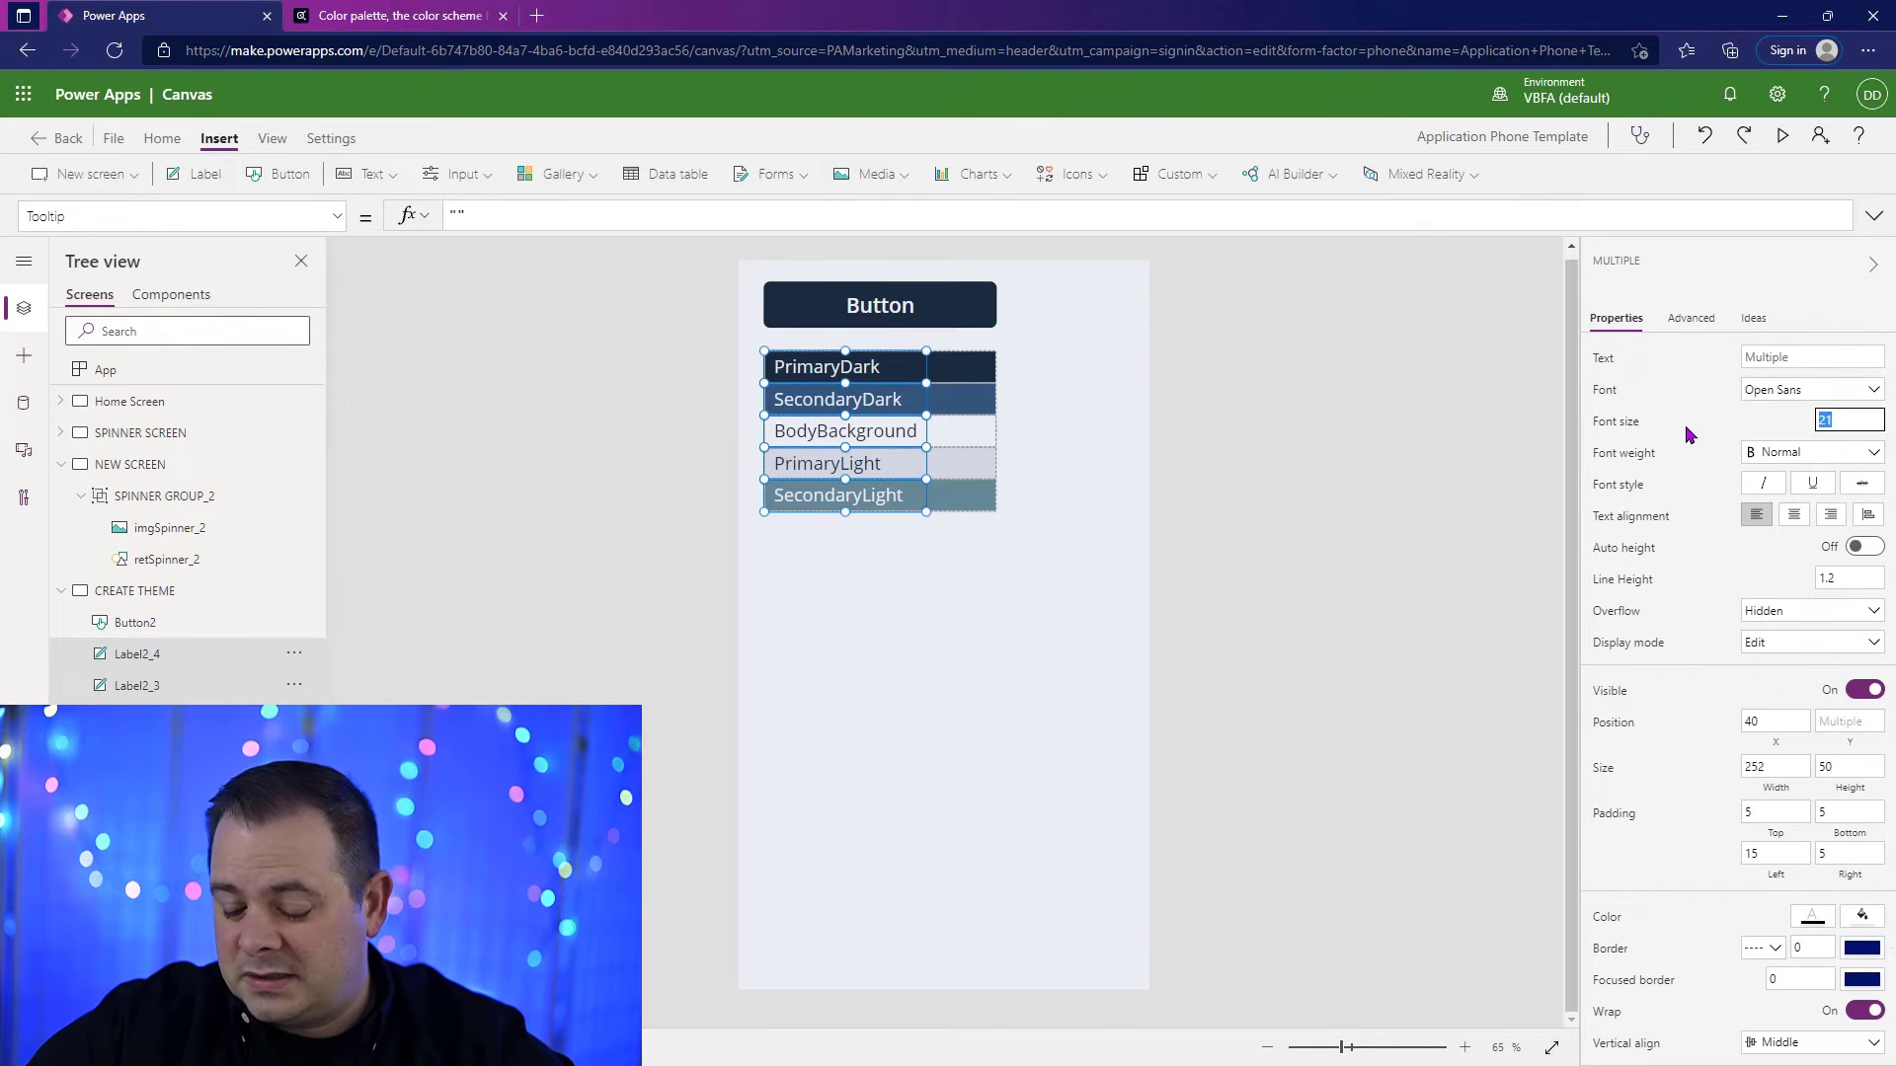
text(17)
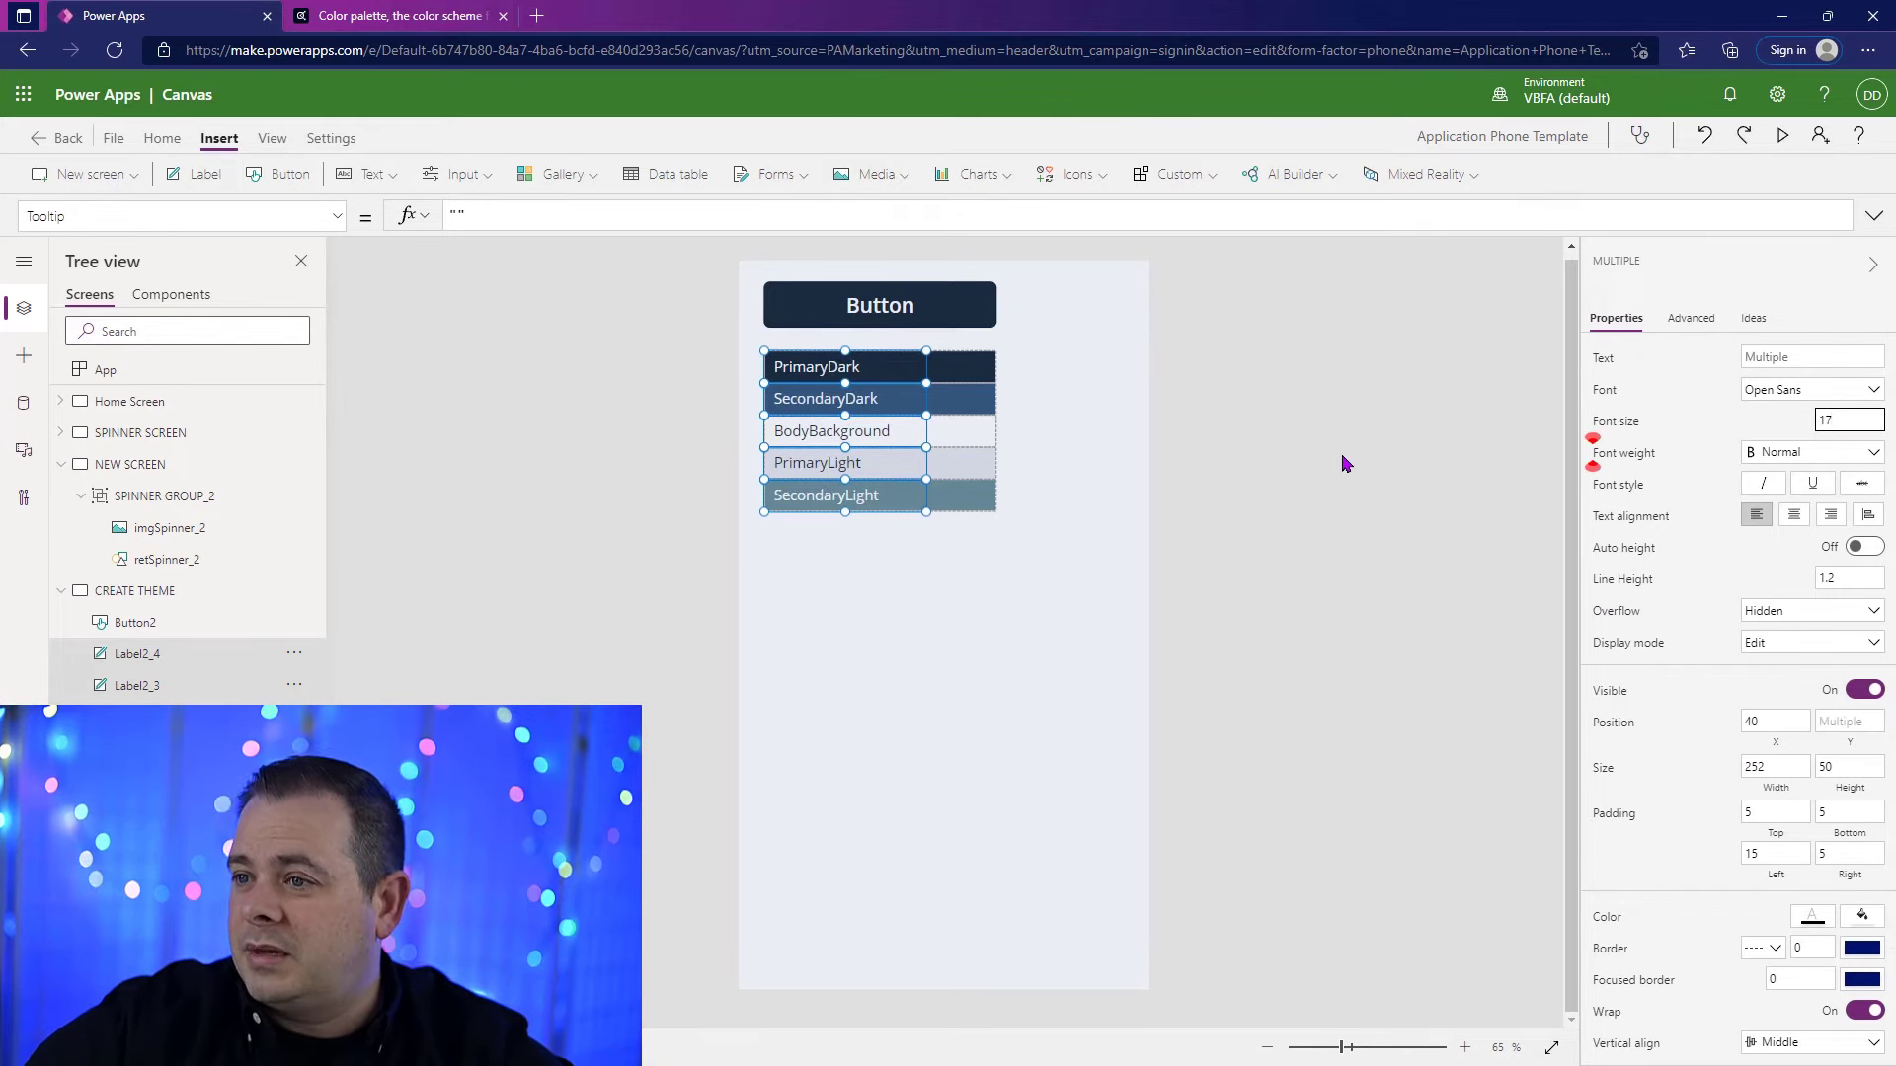
click(1328, 478)
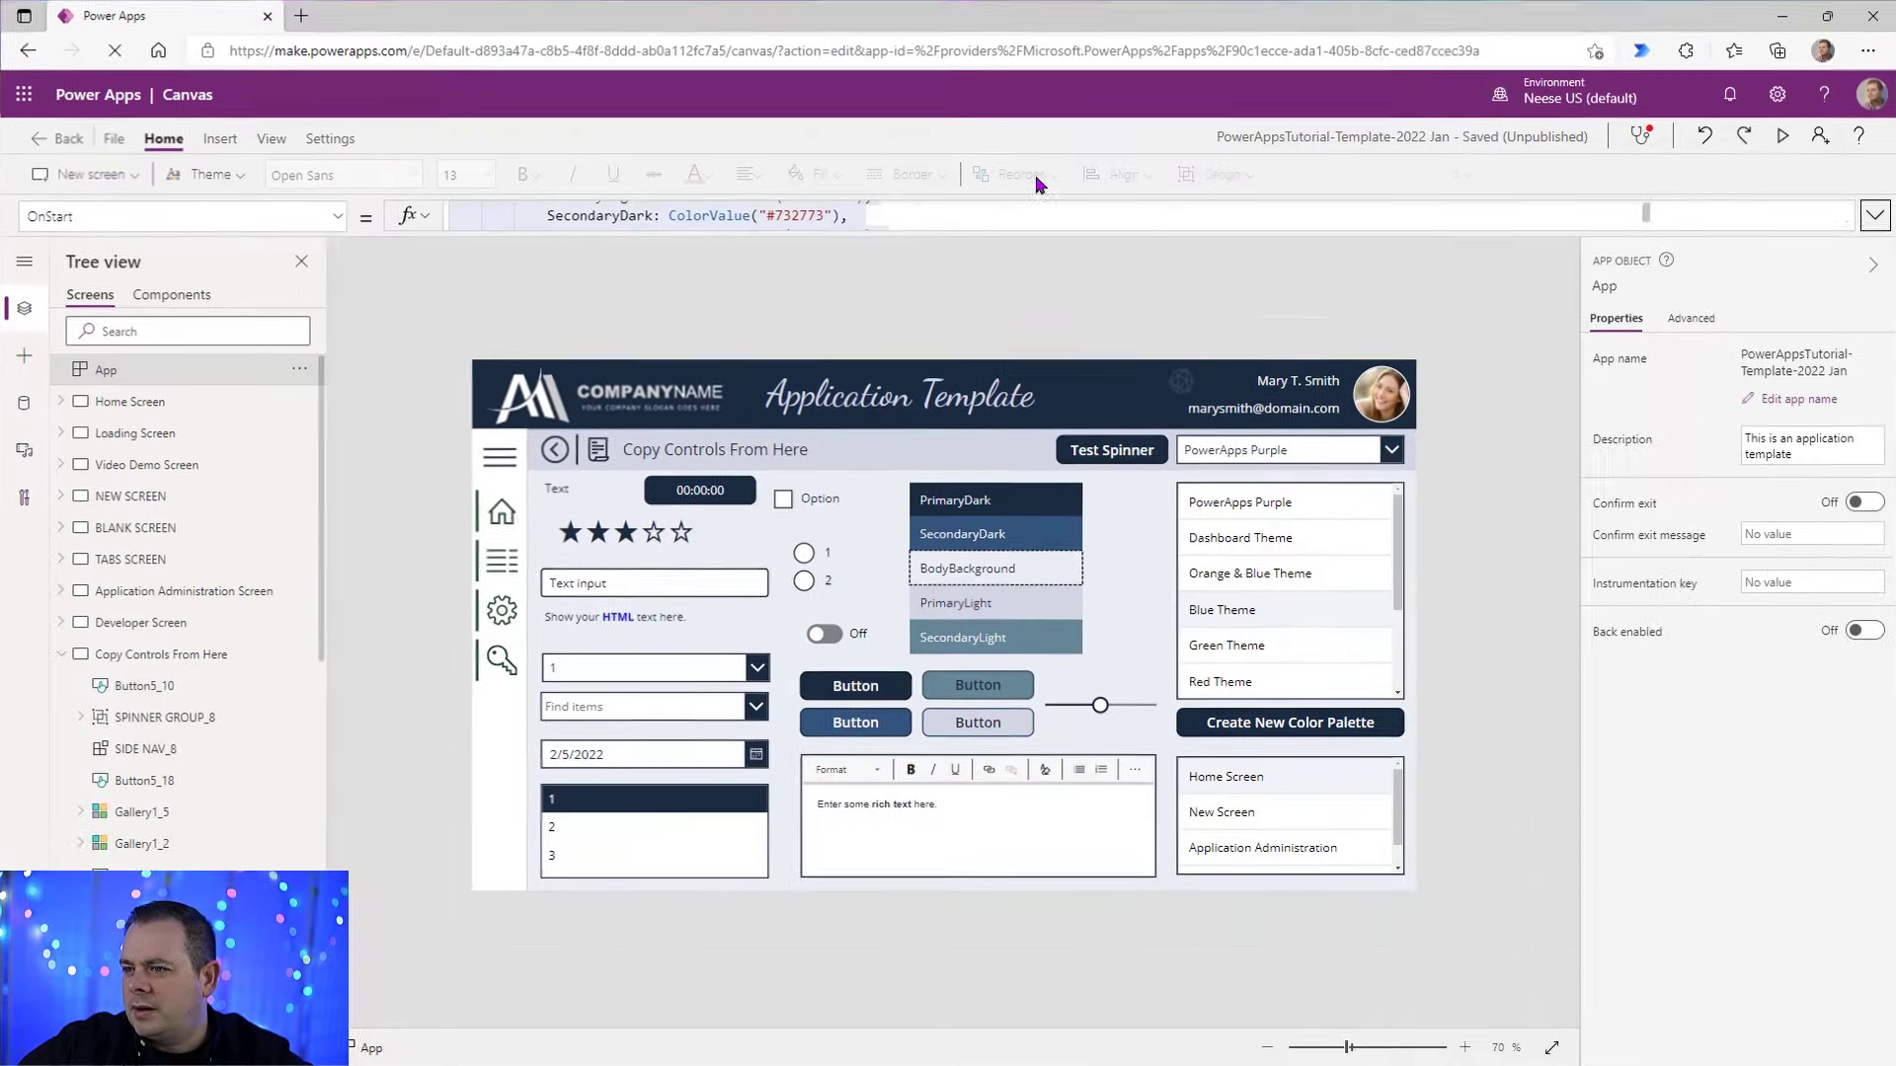
Step: Preview the PowerAppsTutorial-Template-2022 Jan app and switch through its listed color themes, including PowerApps Purple, Blue, Red, Pond, Light and Office
click(1782, 138)
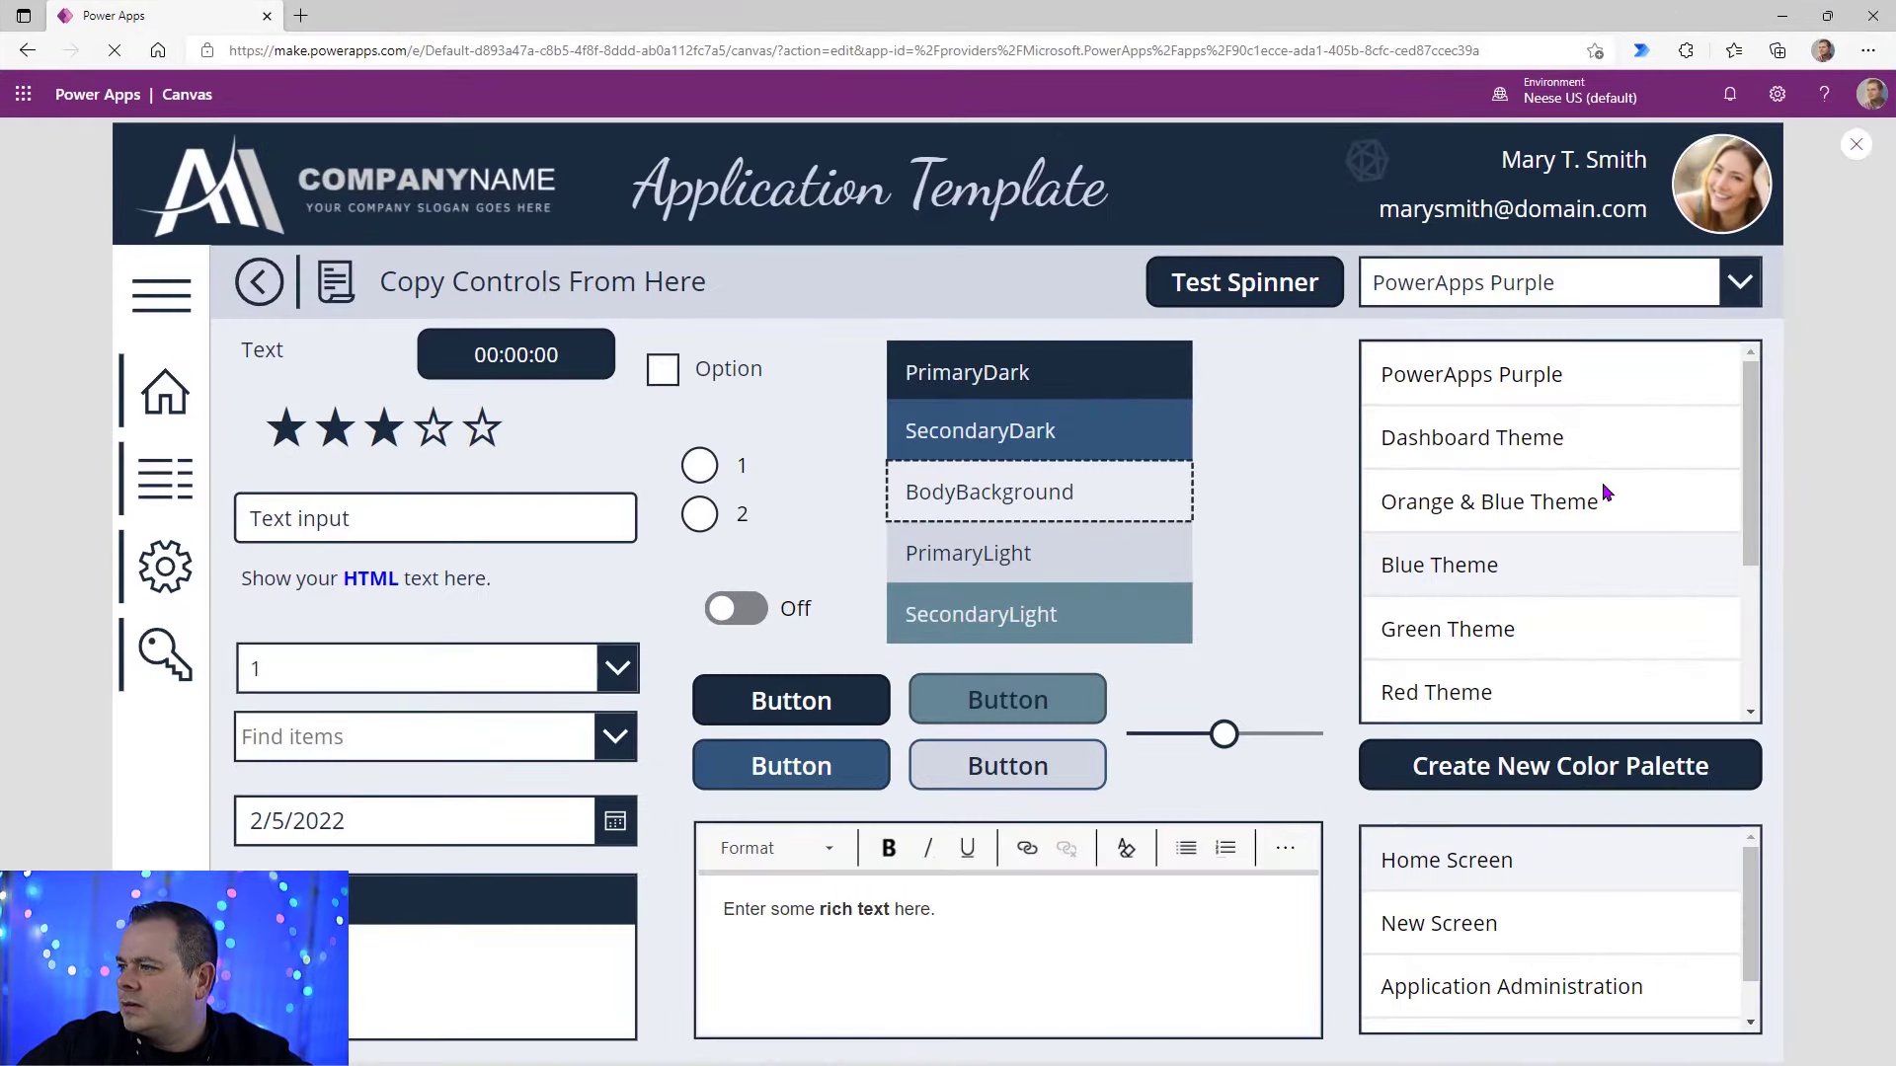
click(1627, 376)
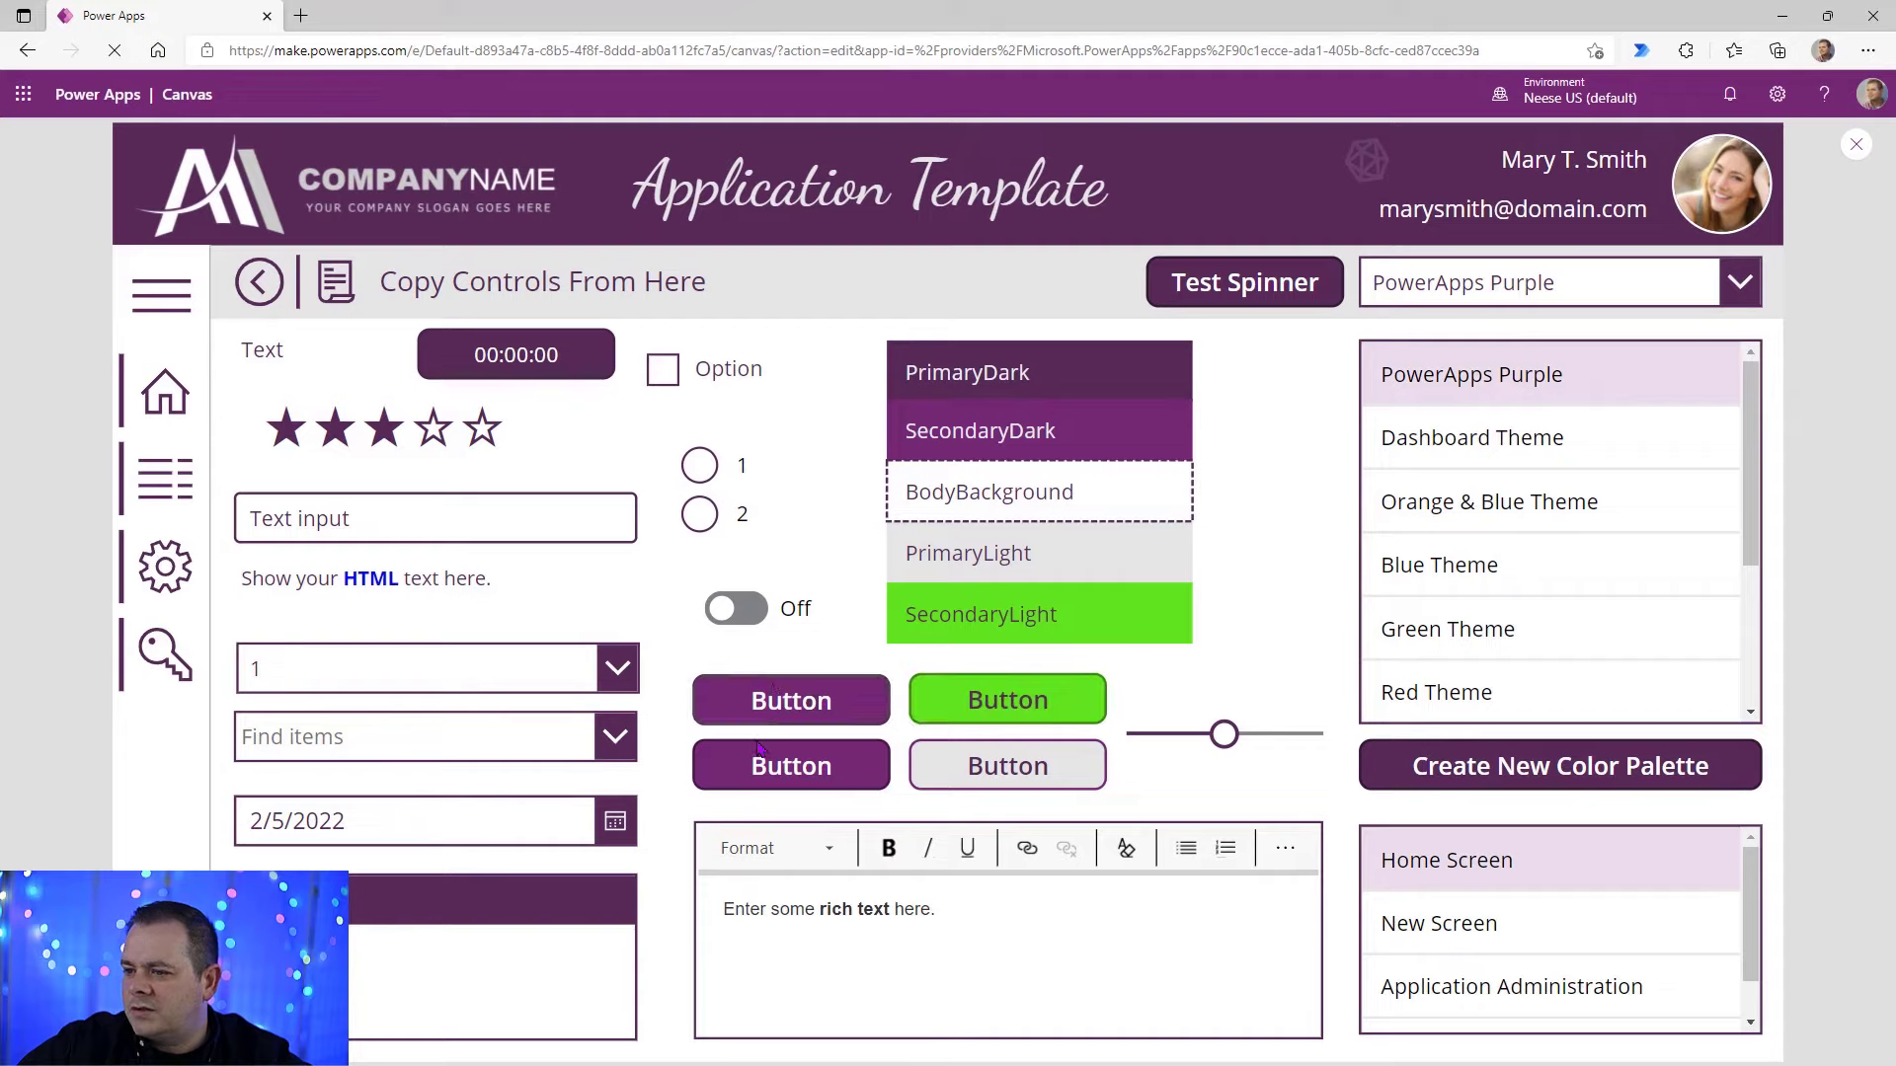
click(1591, 502)
click(1599, 568)
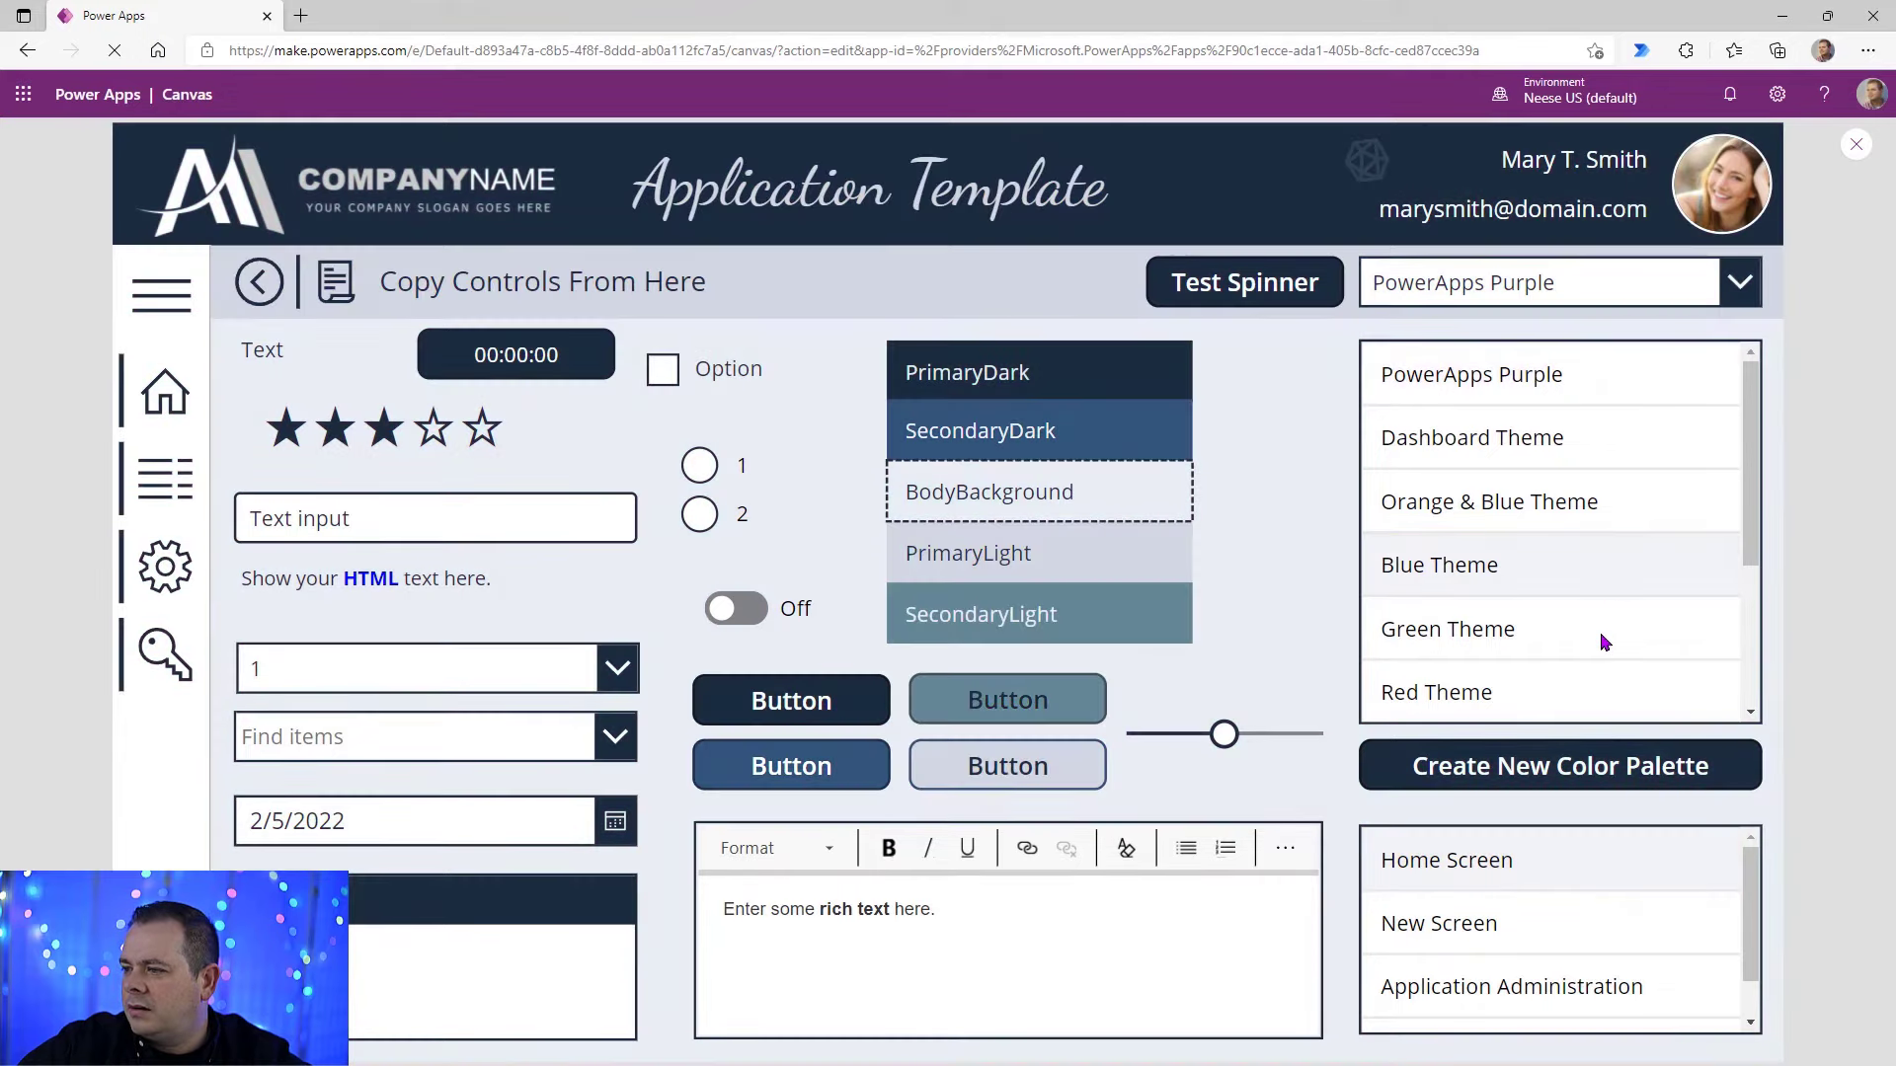
click(1631, 632)
scroll(1599, 644, down, 1)
click(1527, 642)
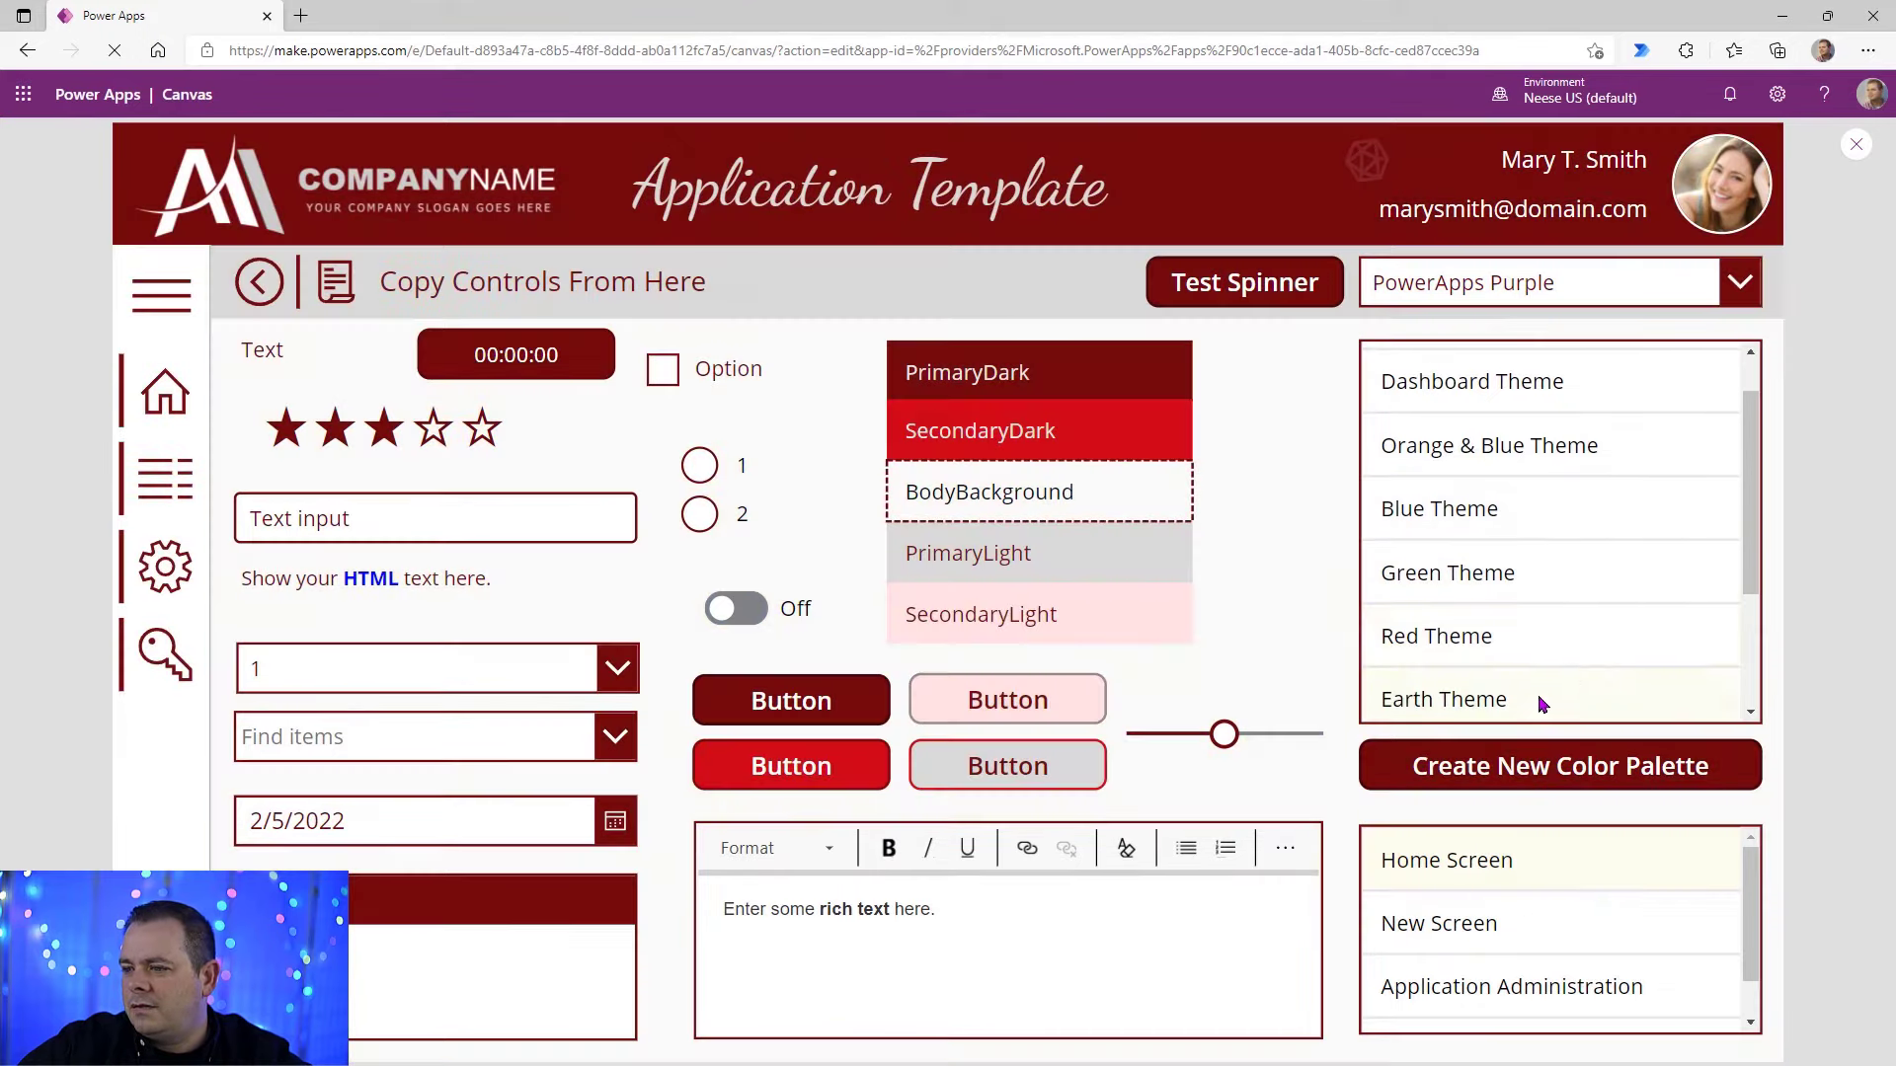
click(1538, 695)
scroll(1574, 681, down, 2)
click(1550, 647)
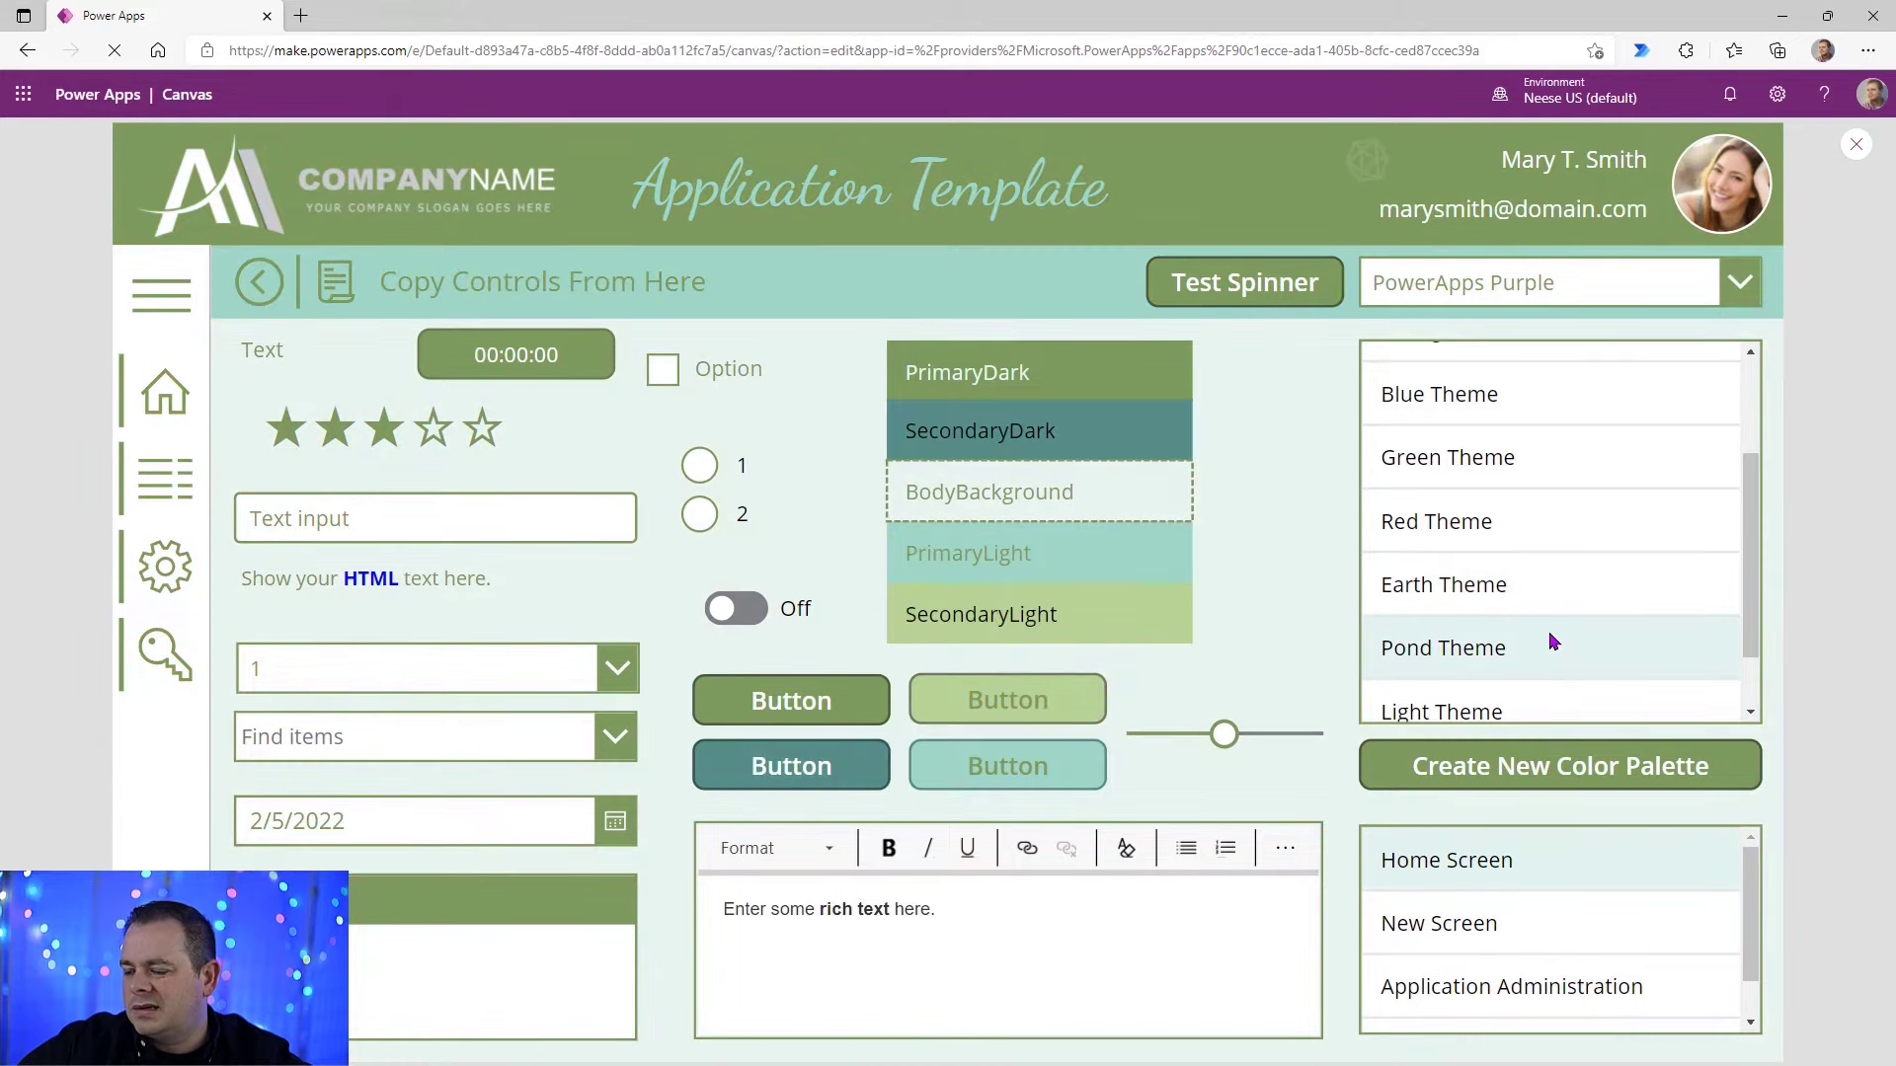
scroll(1580, 657, down, 1)
click(1552, 636)
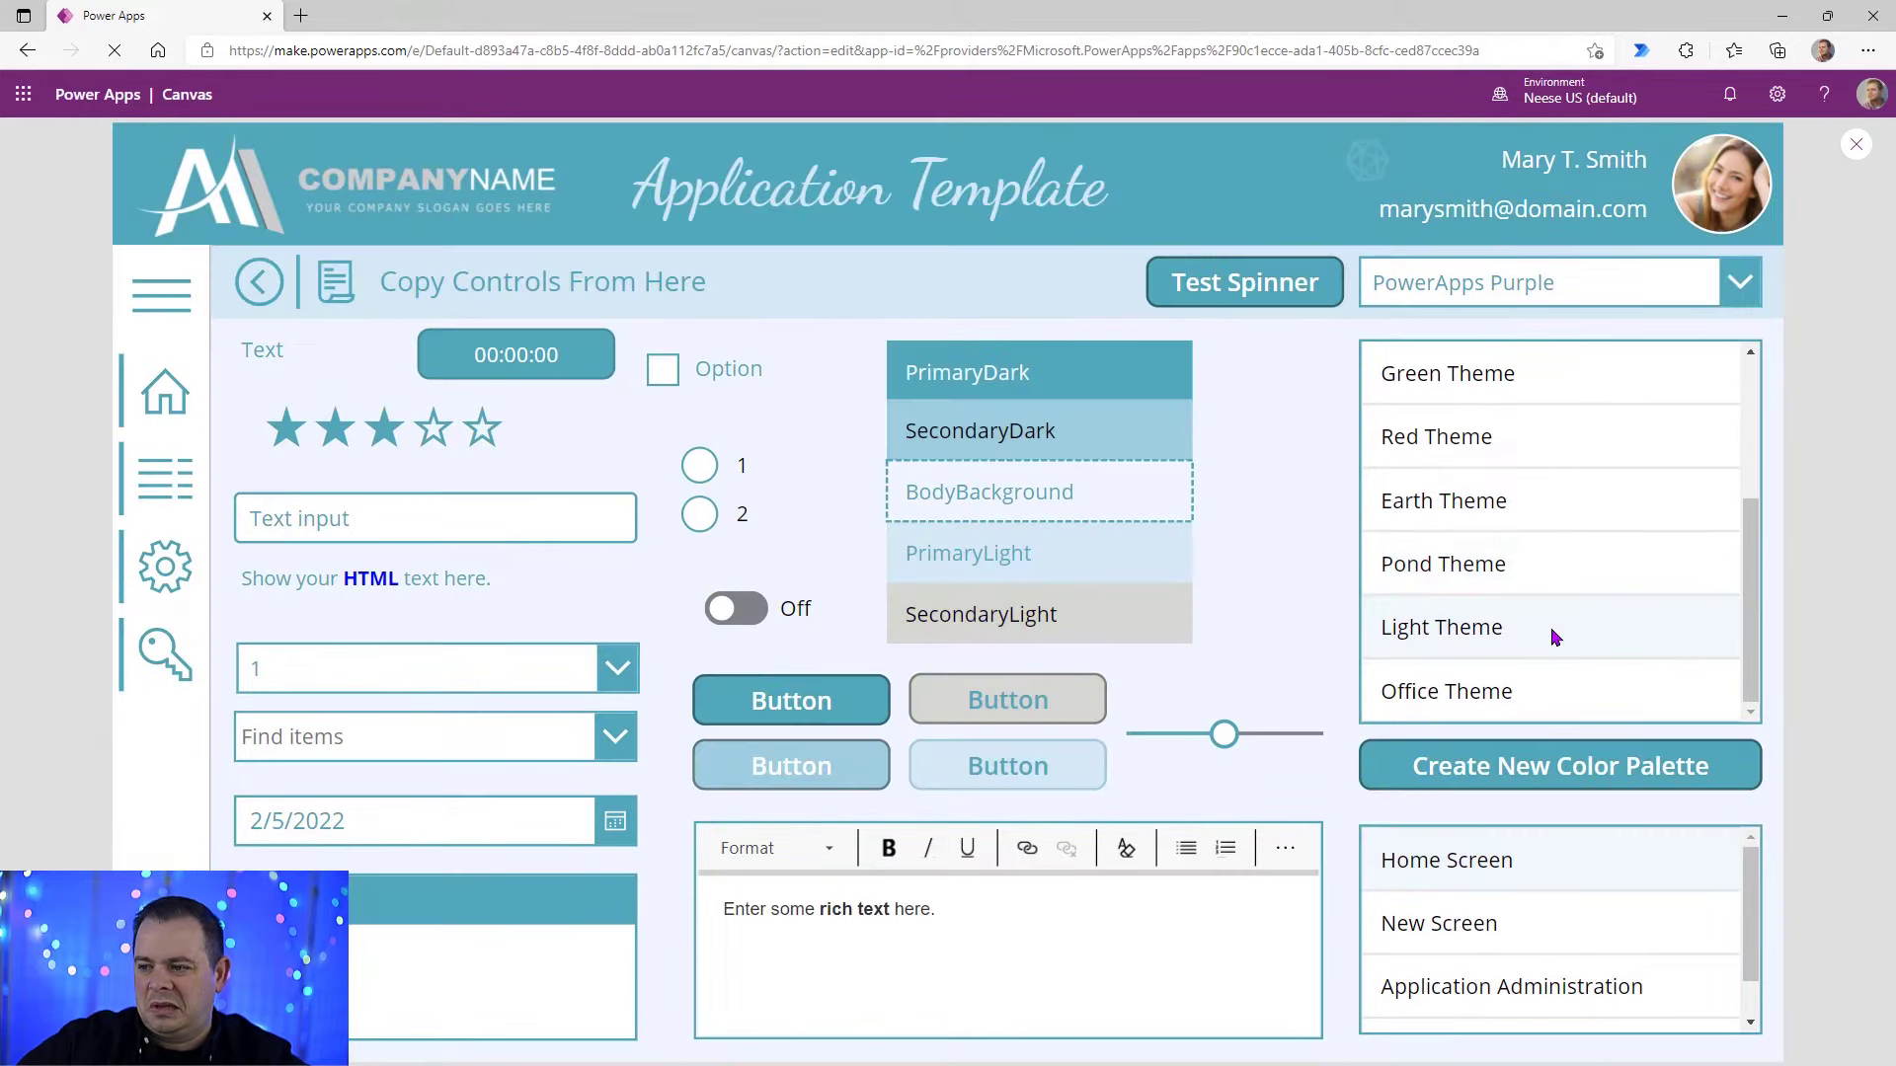
click(1553, 711)
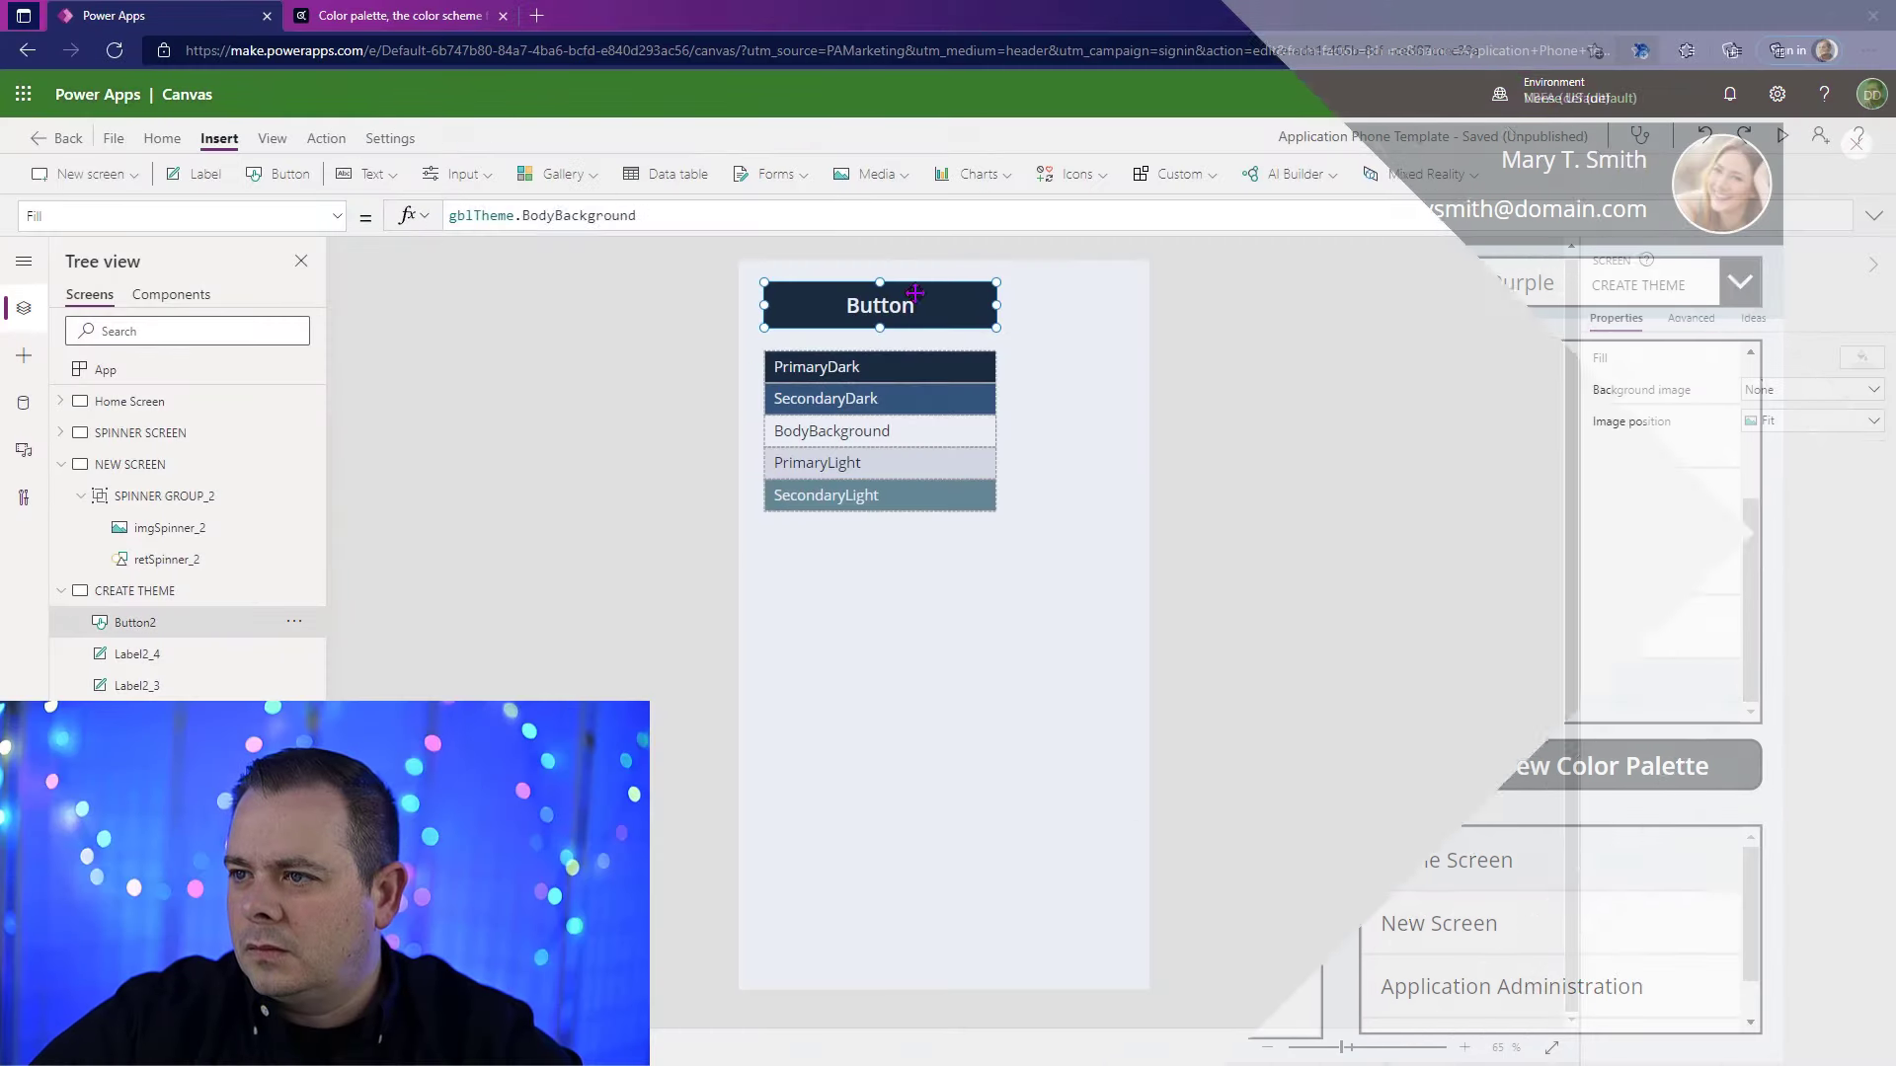
Step: Duplicate the button and place the copy below the color labels at X 40, Y 449, narrowed to about 202 wide
key(ctrl+c)
key(ctrl+v)
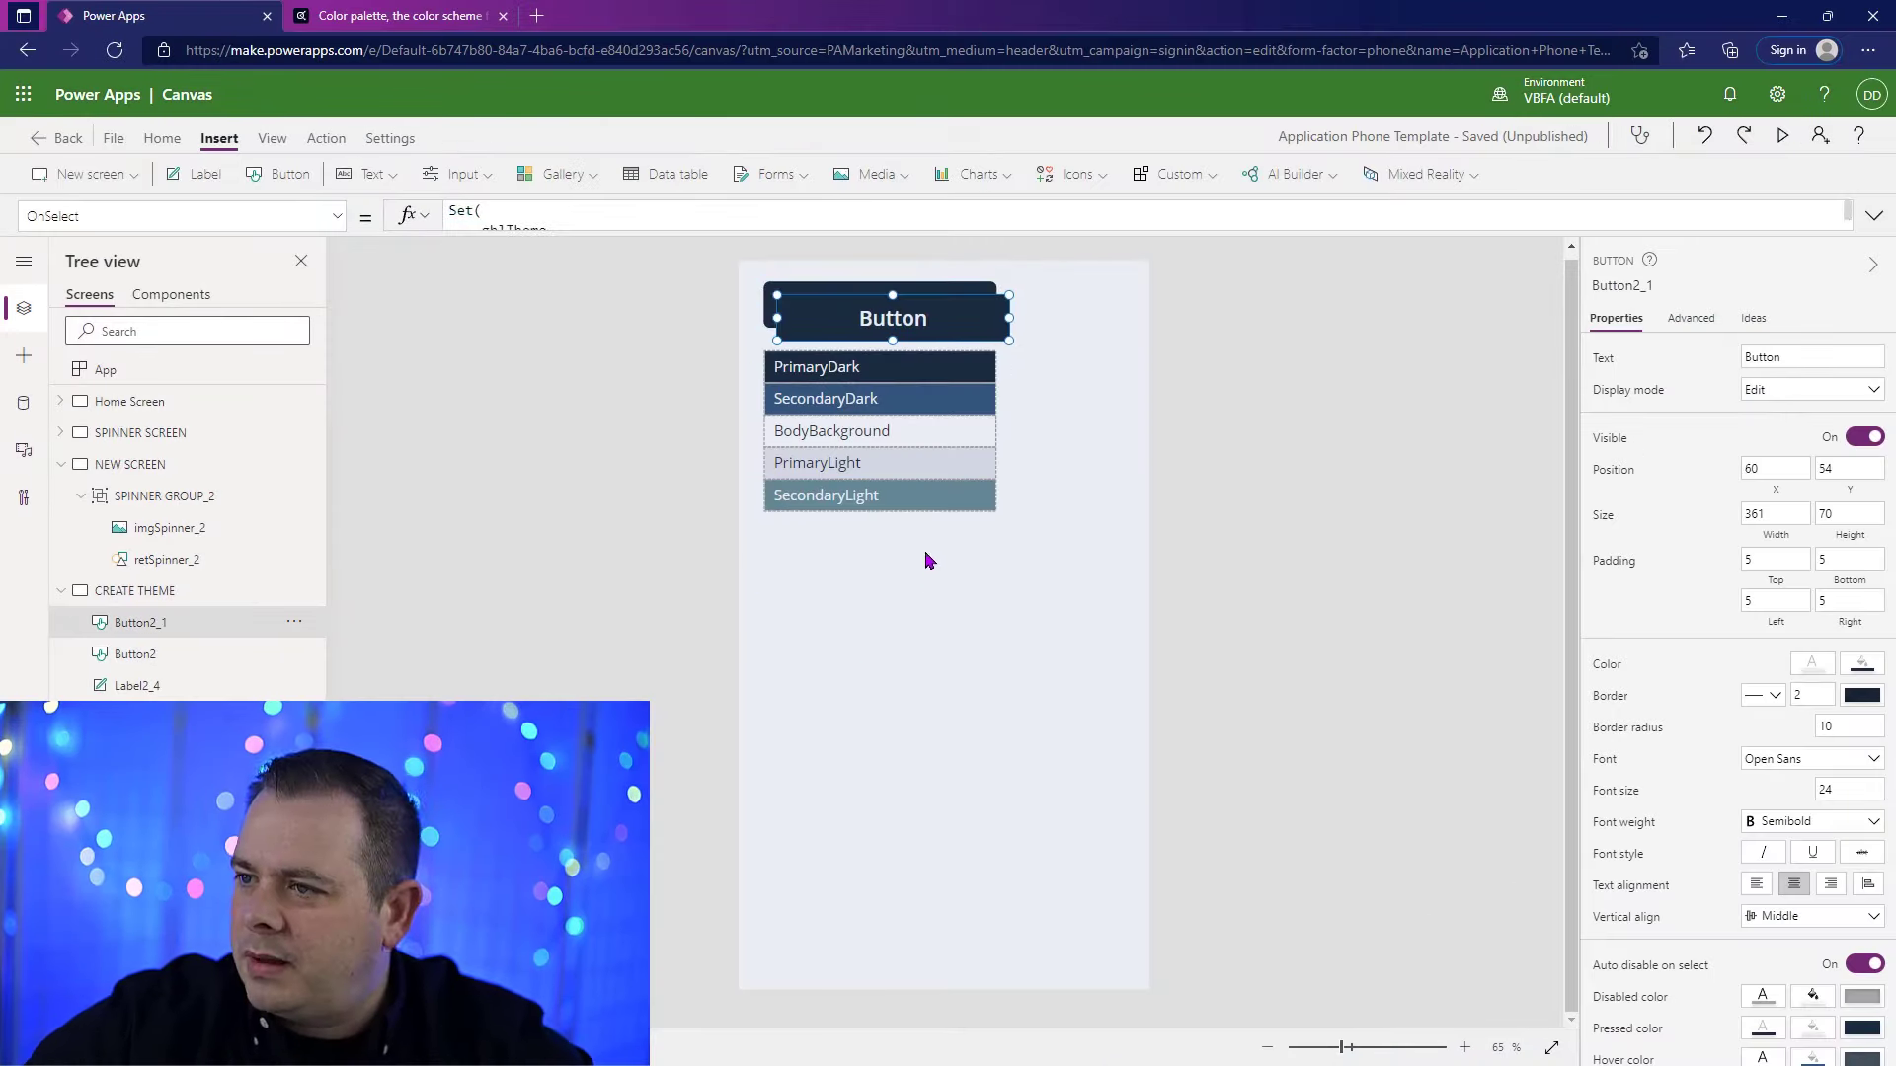
drag(936, 318, 898, 571)
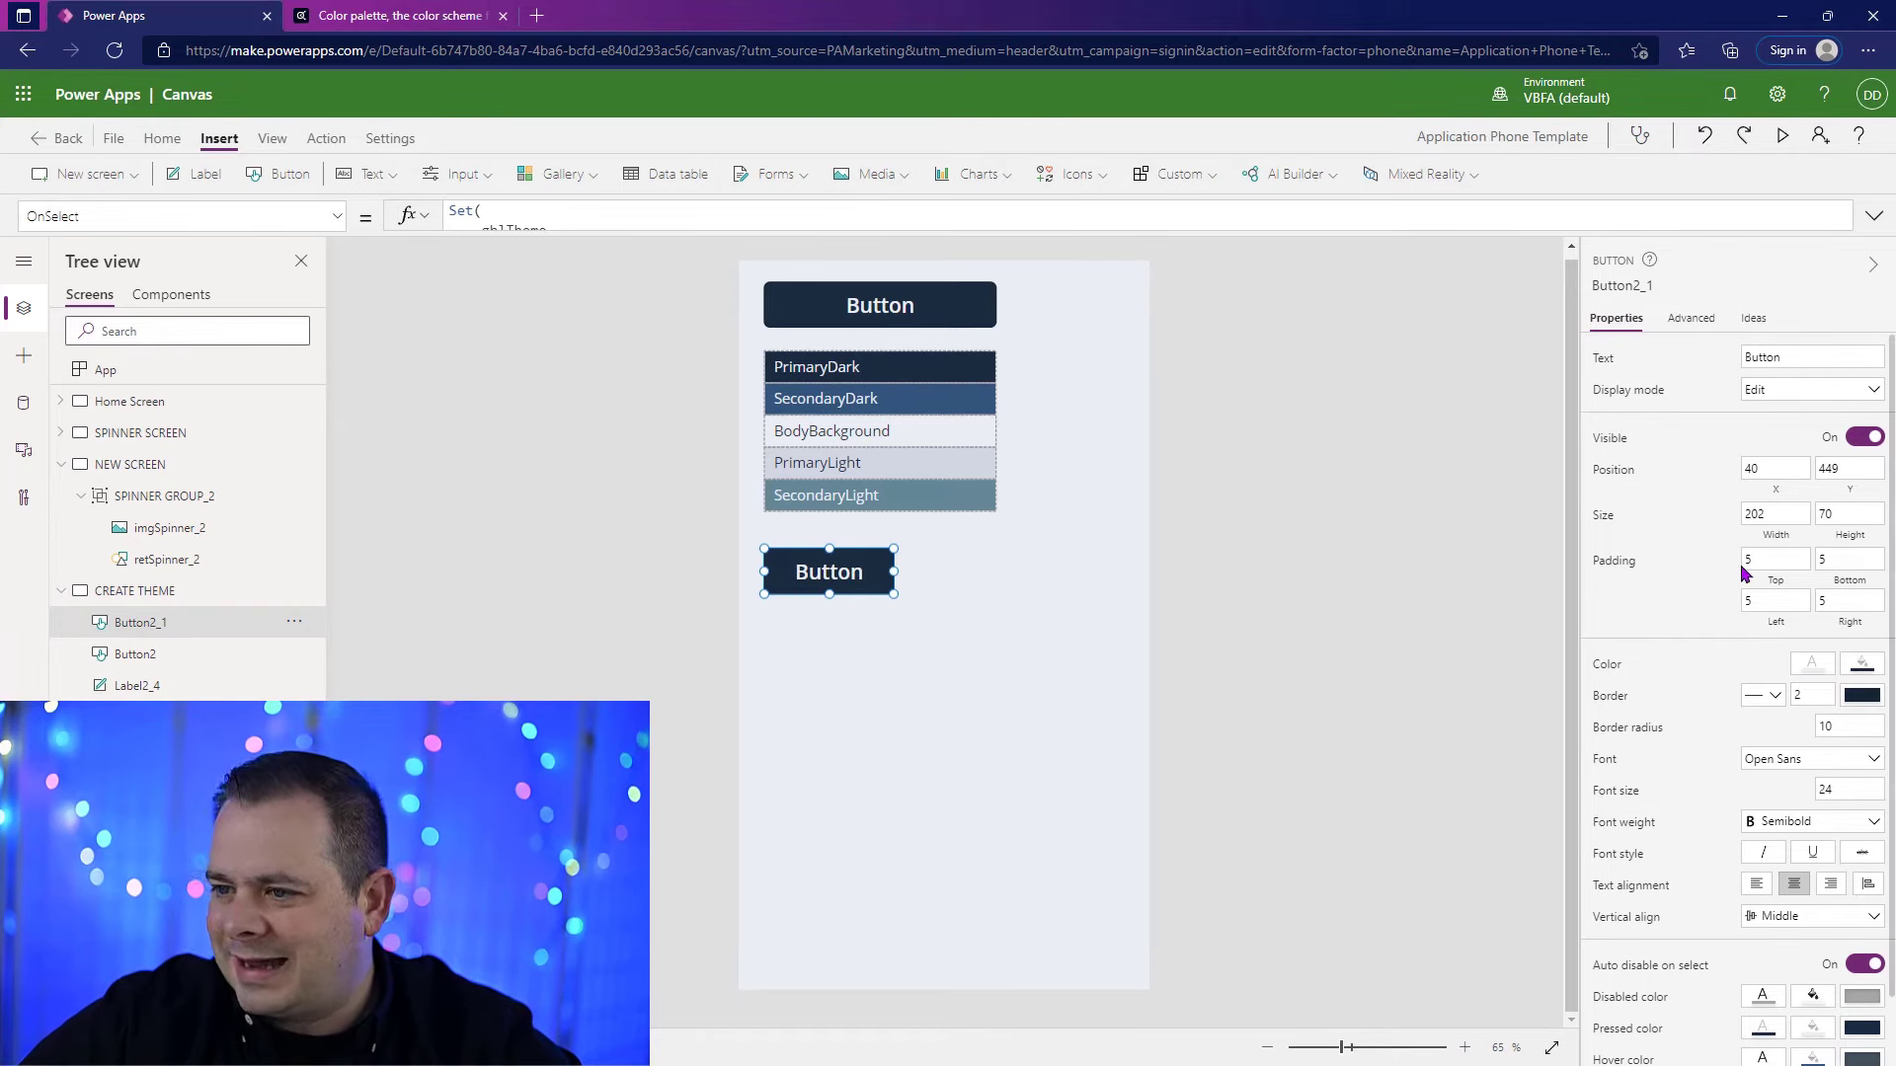
Step: Set the copied button's height to 50
drag(1860, 512, 1761, 515)
text(50)
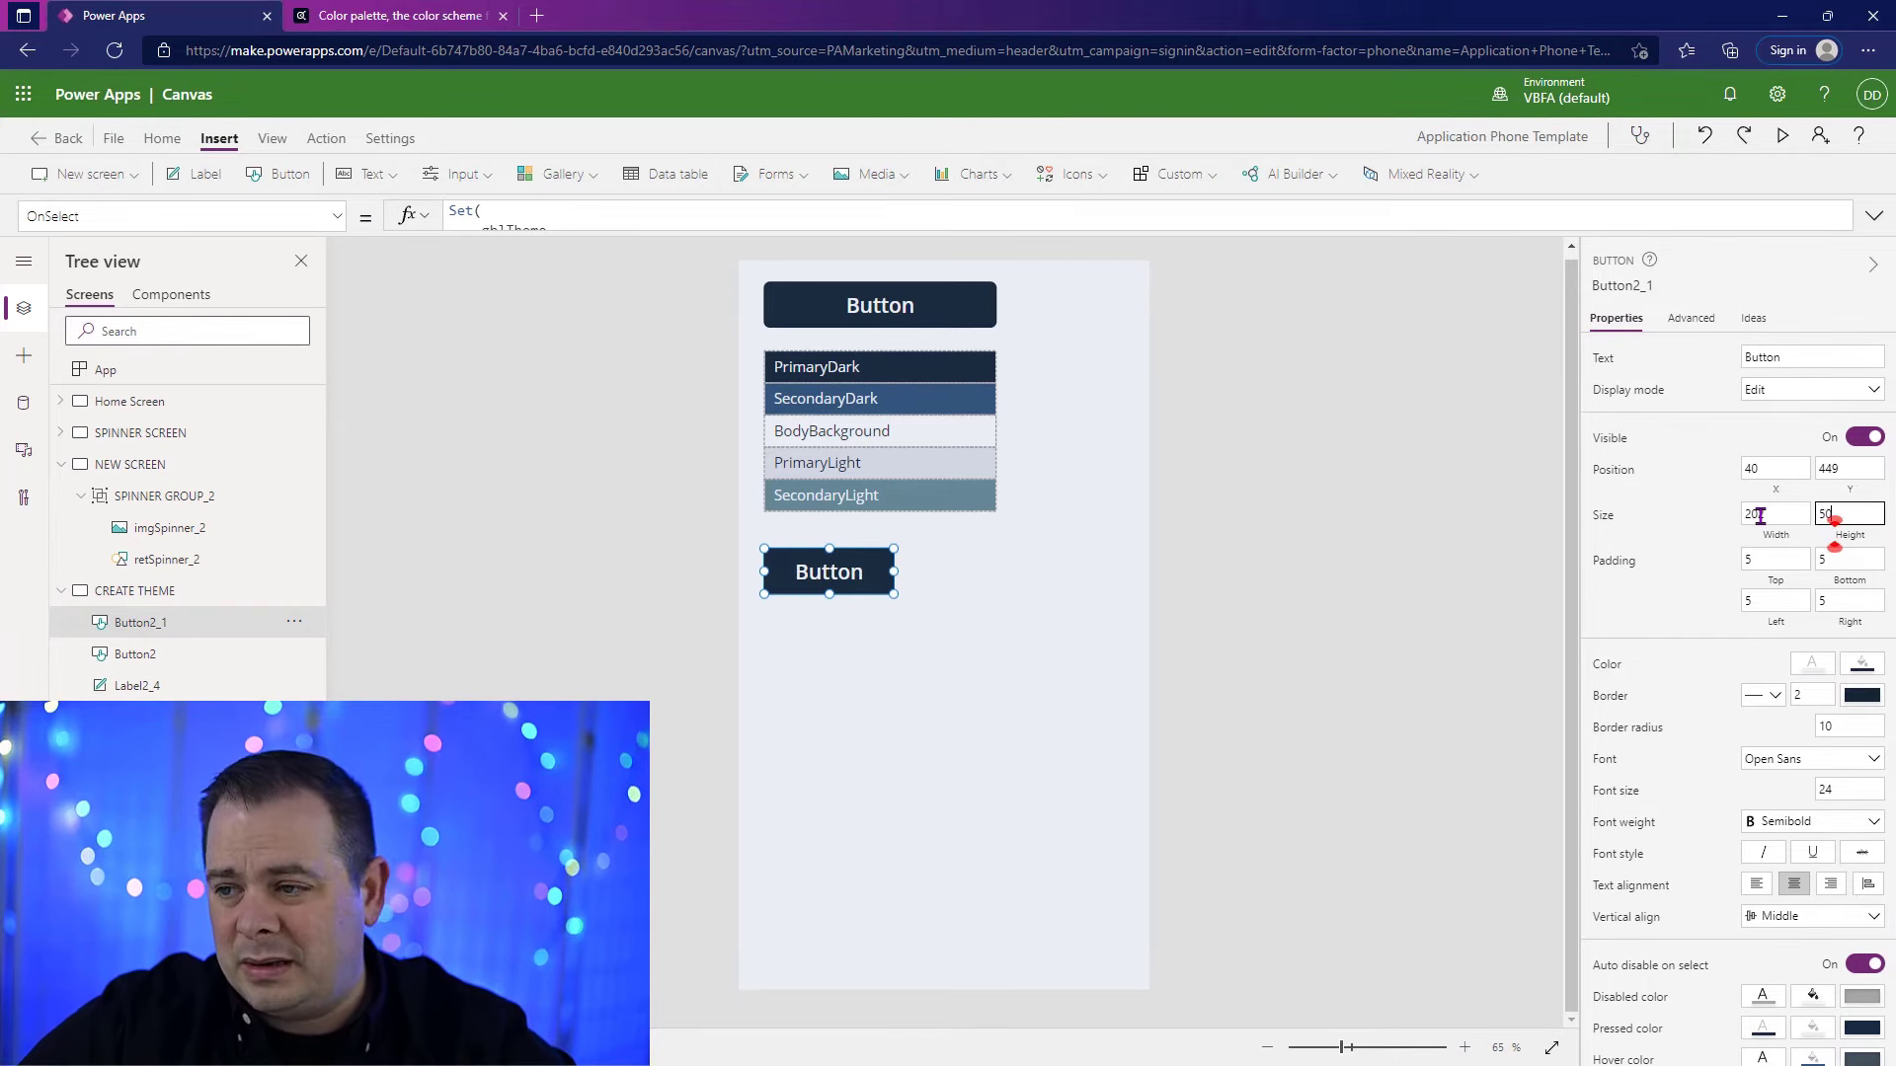
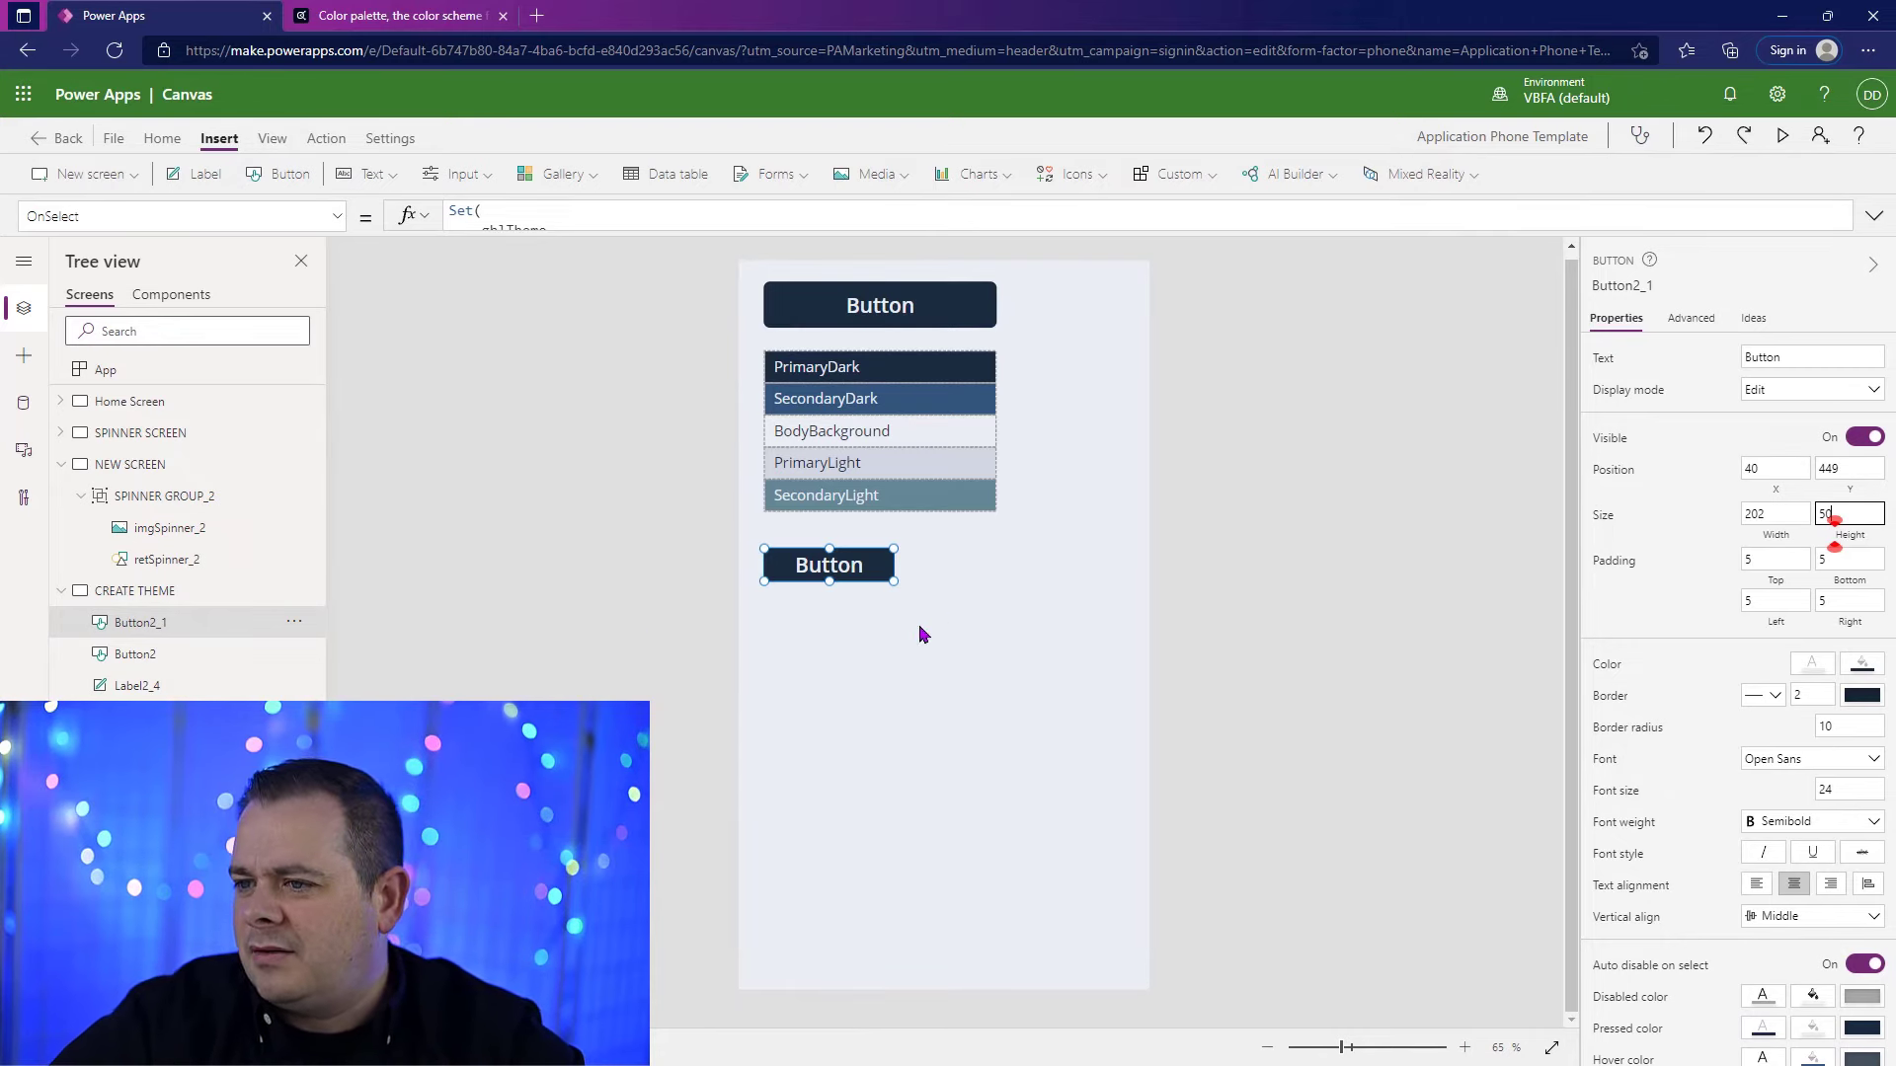
Step: Move the small copied button down to Y 478 and set its font size to 17
drag(861, 562, 862, 581)
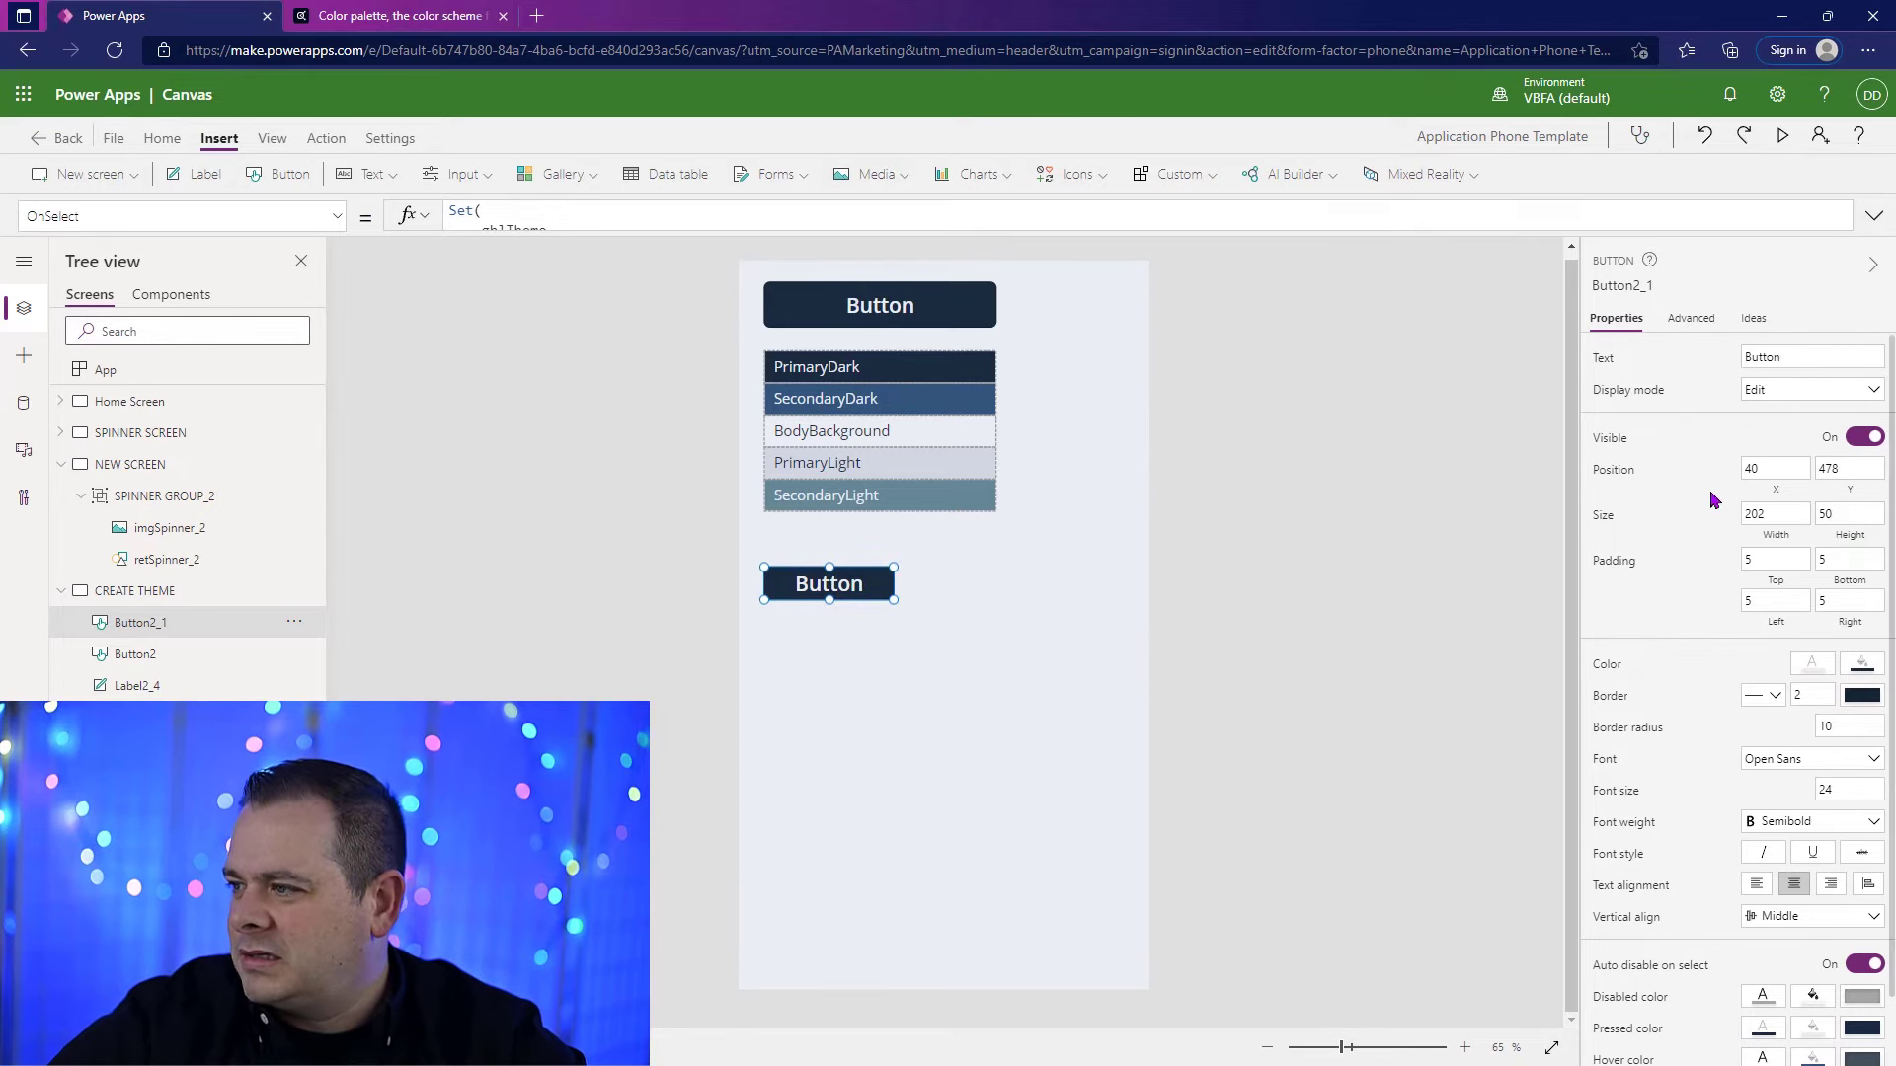
click(1848, 788)
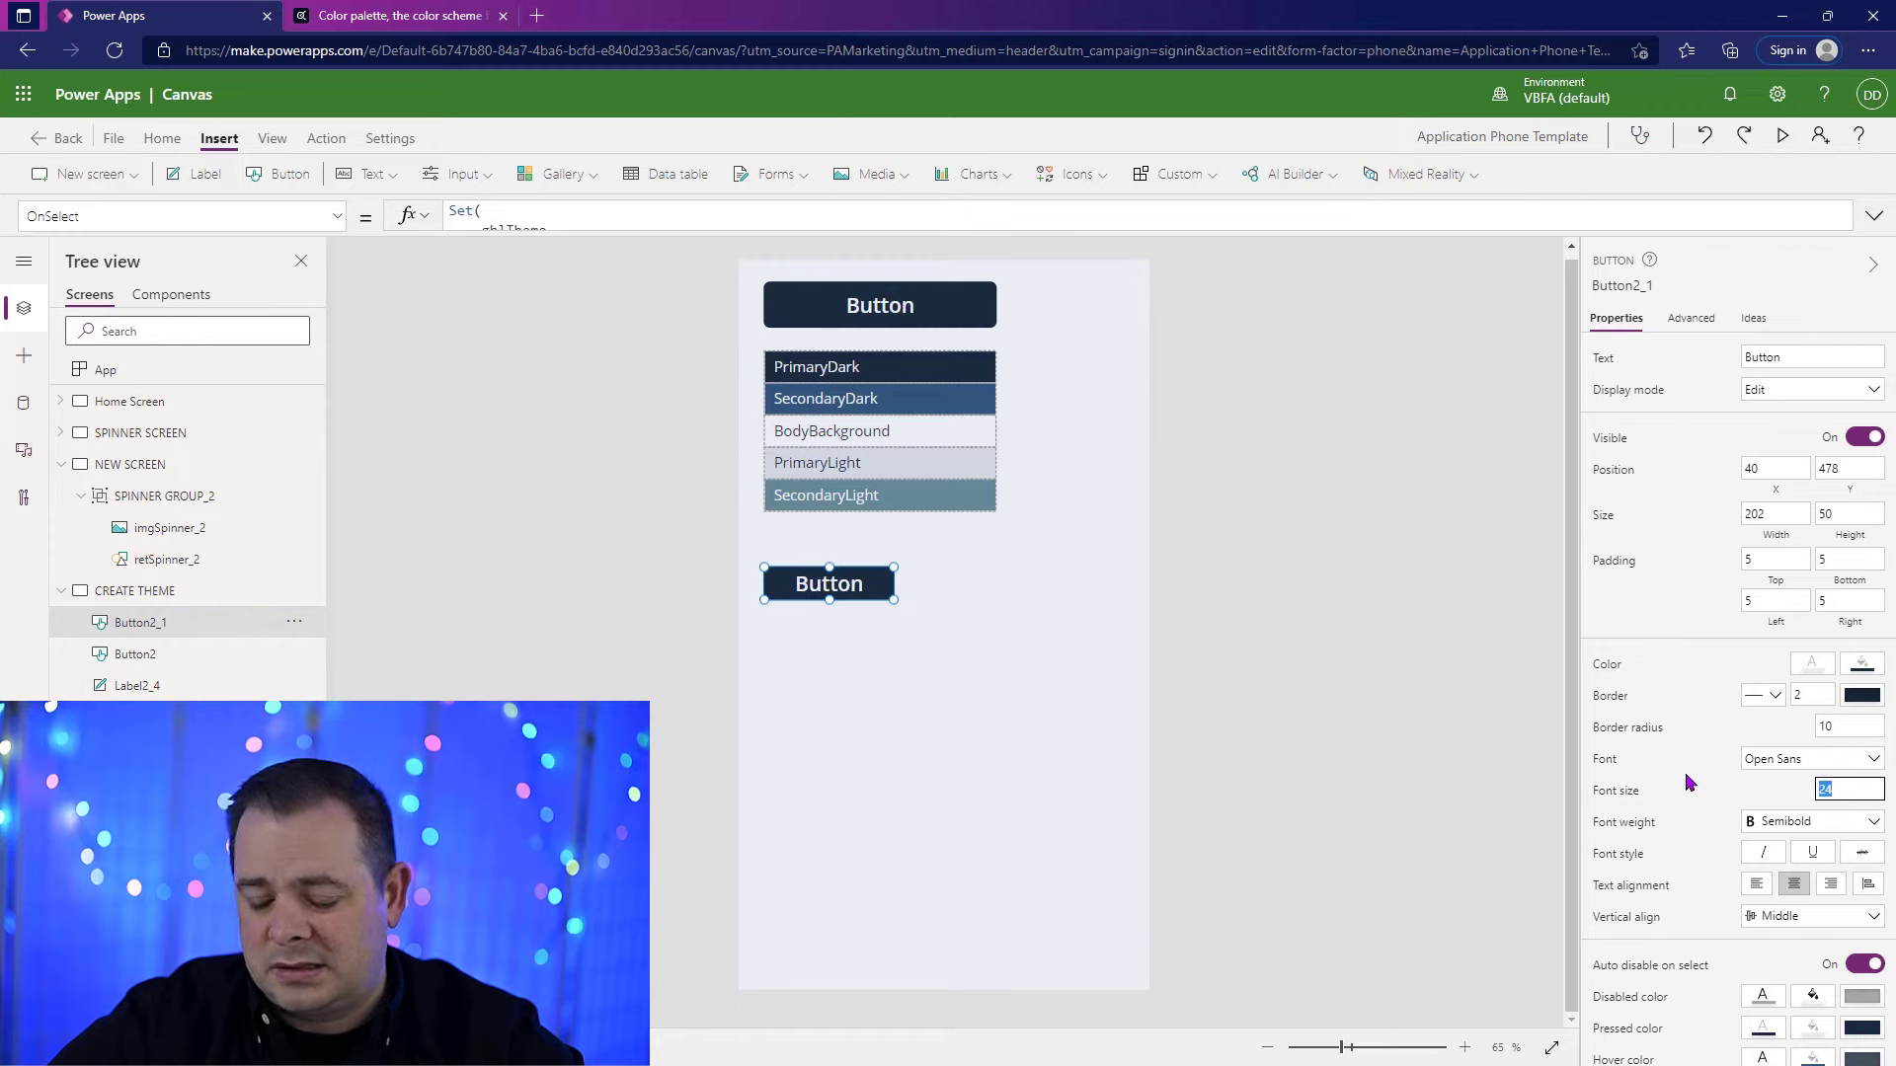
text(1)
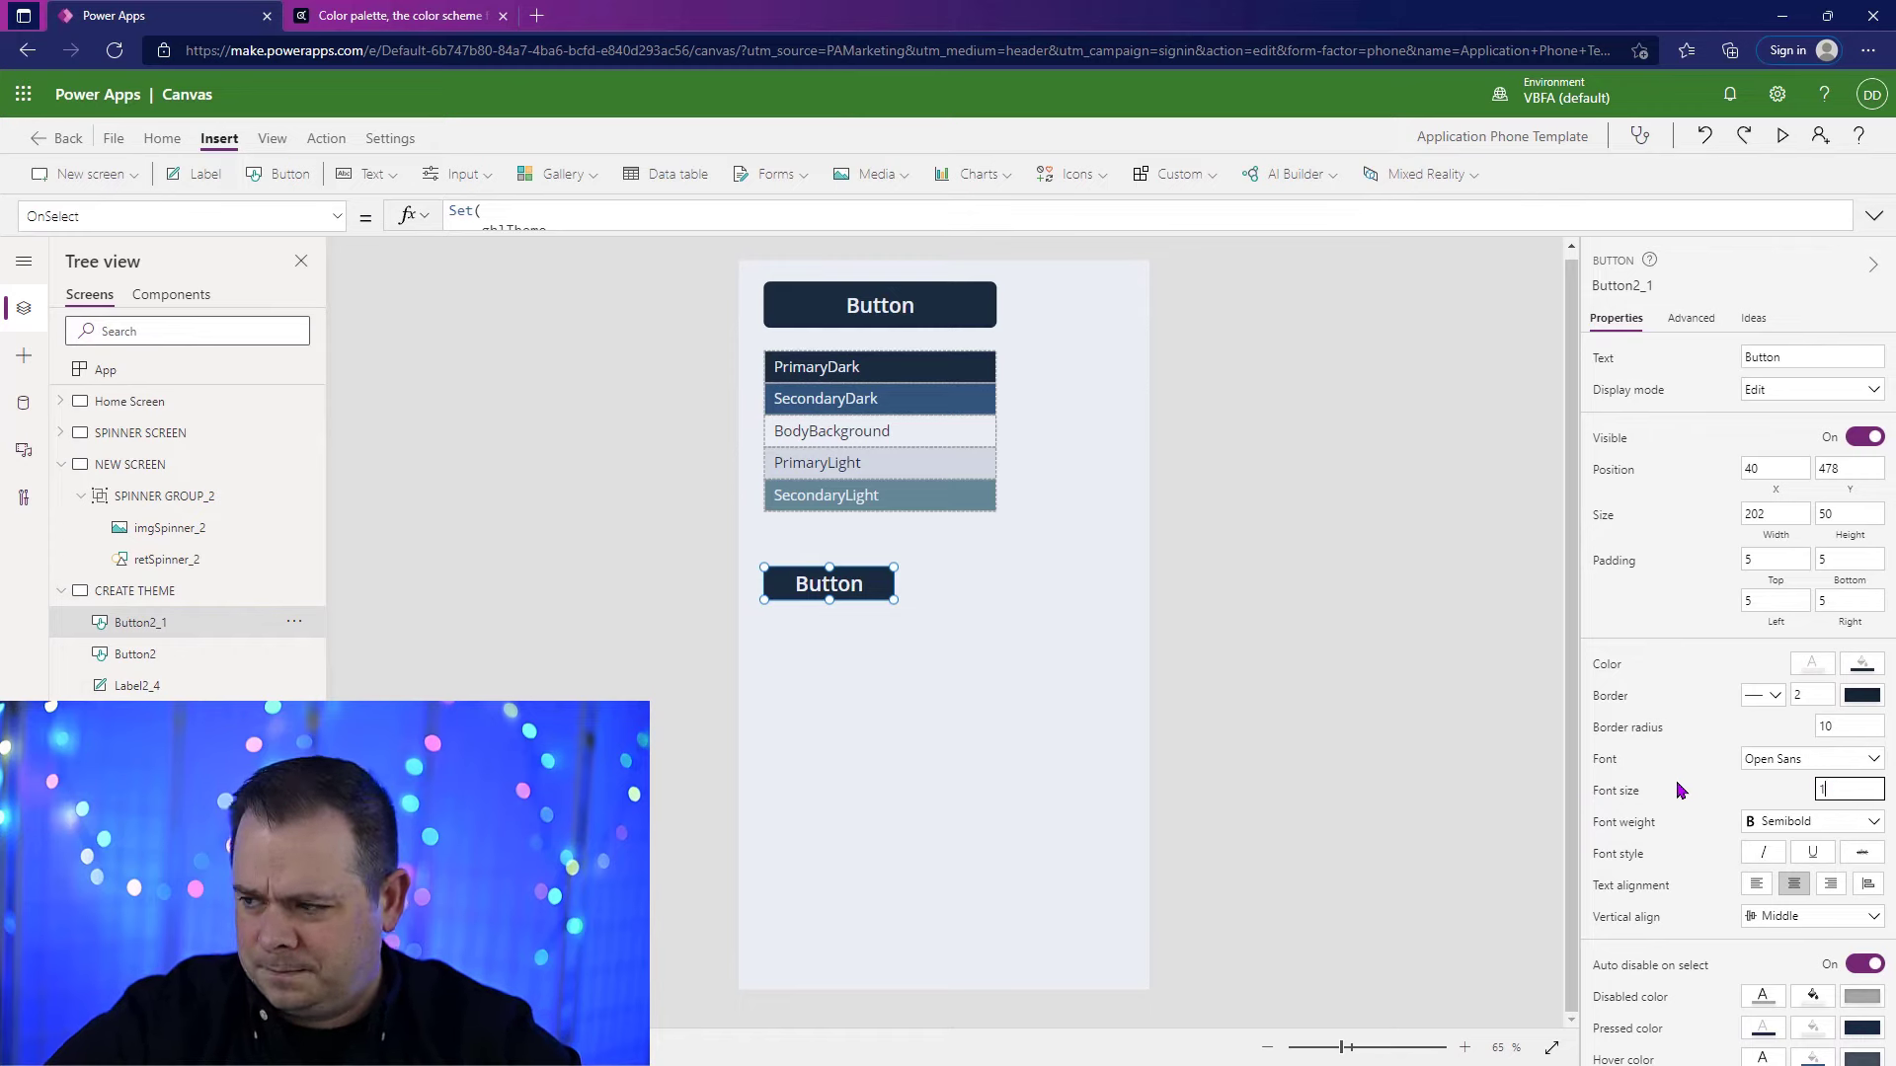
text(5)
key(BackSpace)
text(7)
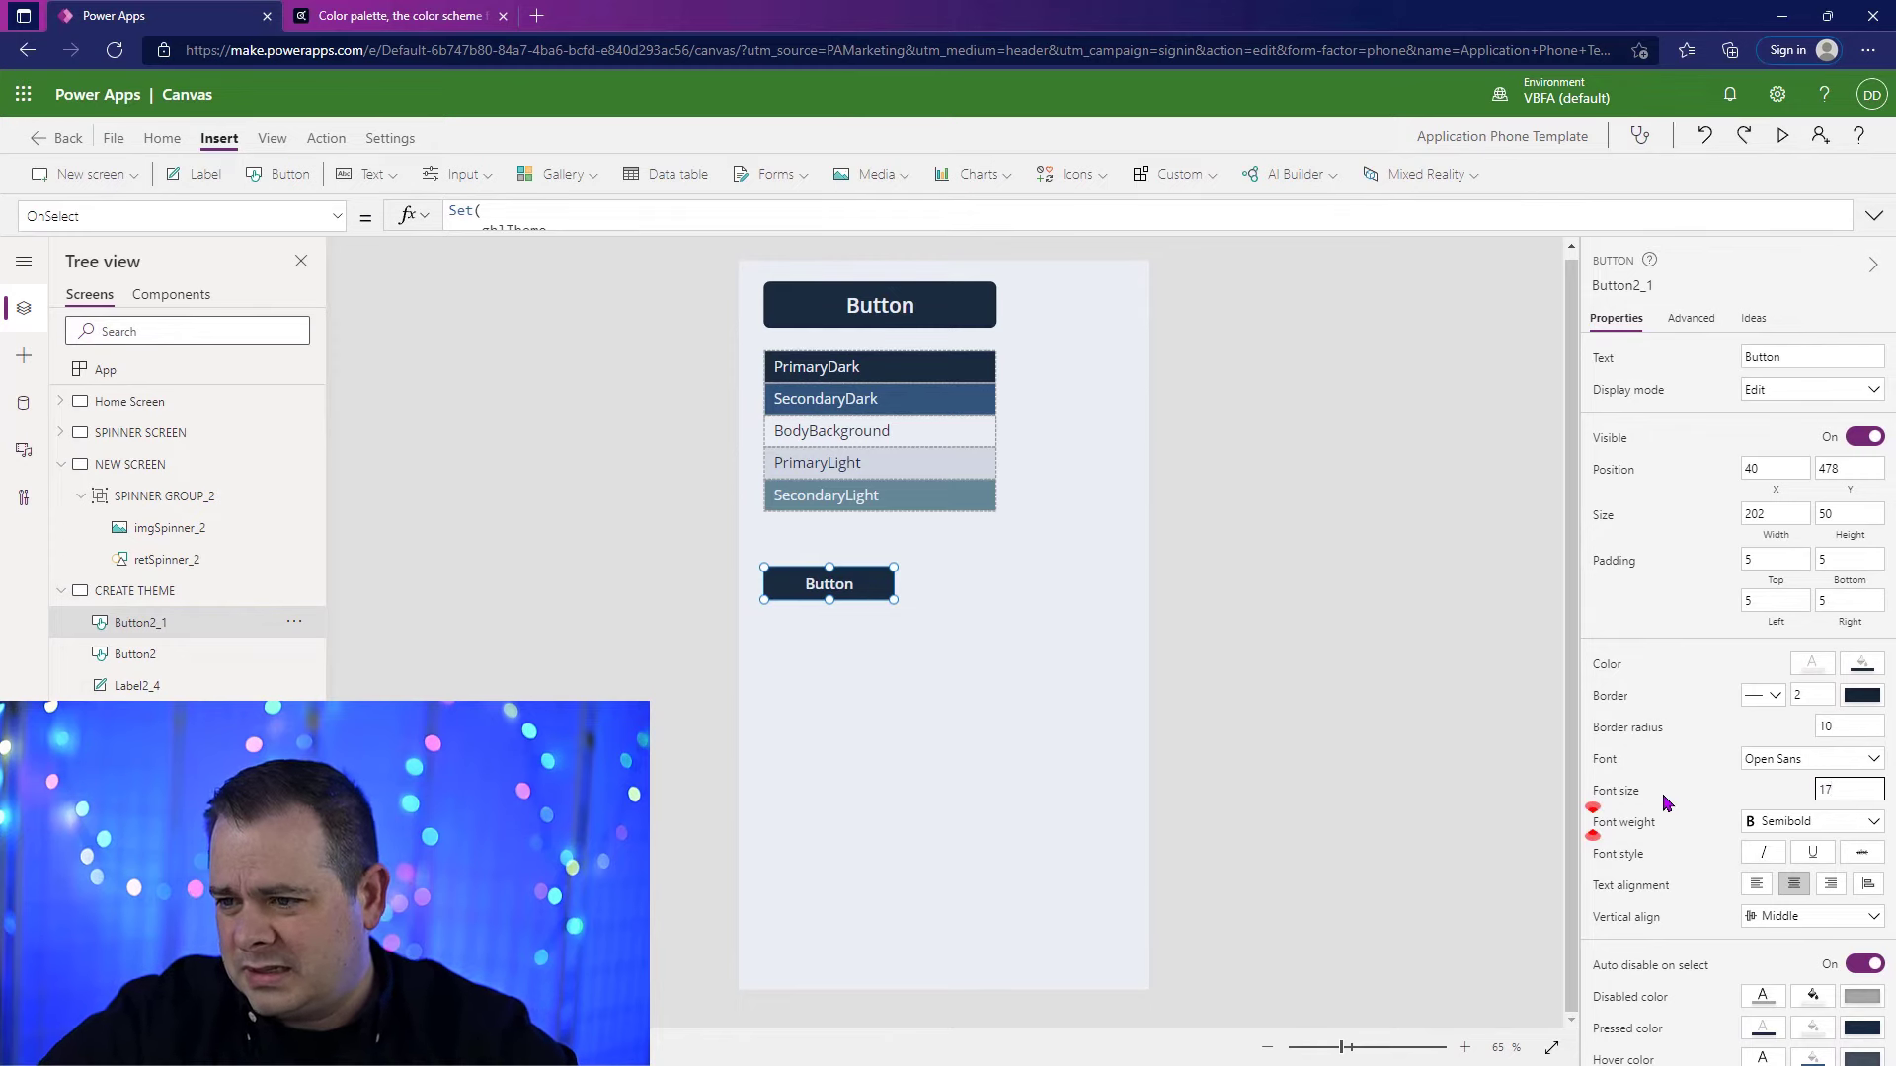
Step: Set the small button's width to 160 and its border radius to 8
click(1760, 512)
text(160)
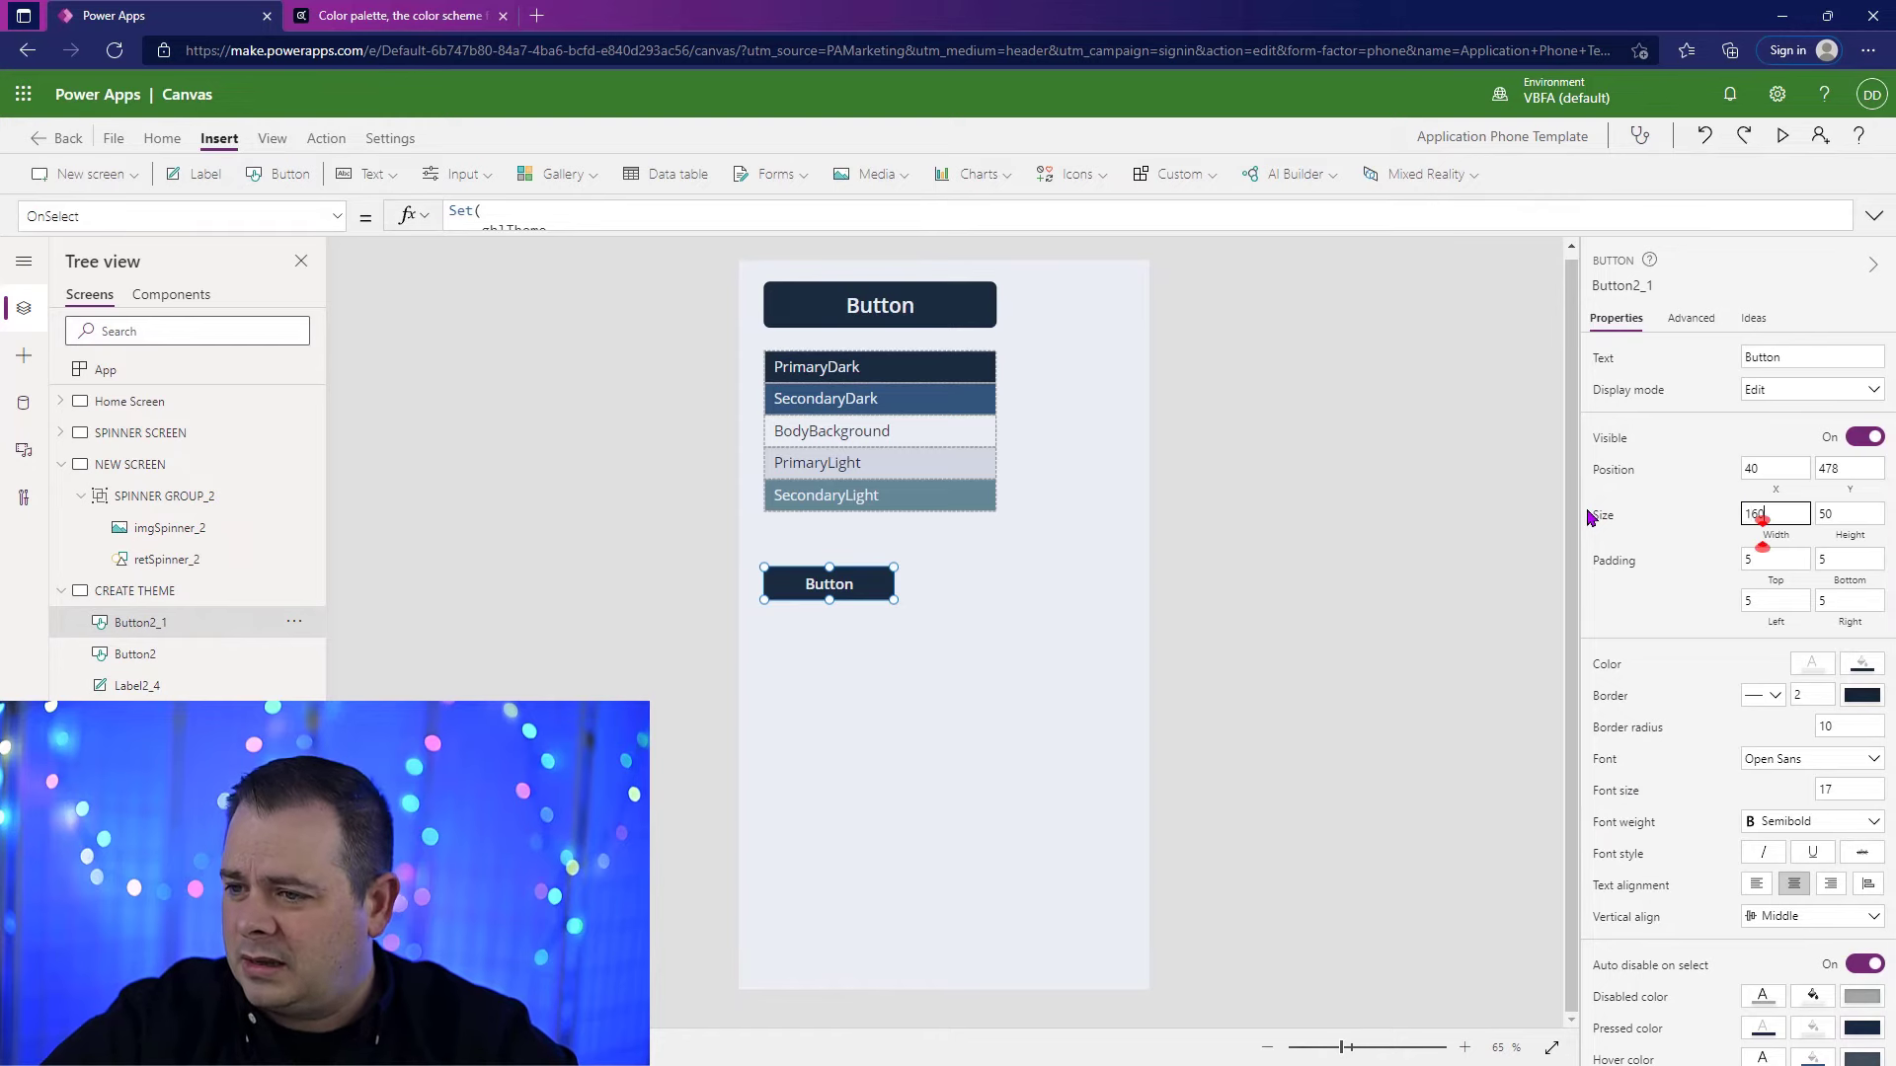
click(1121, 678)
click(844, 604)
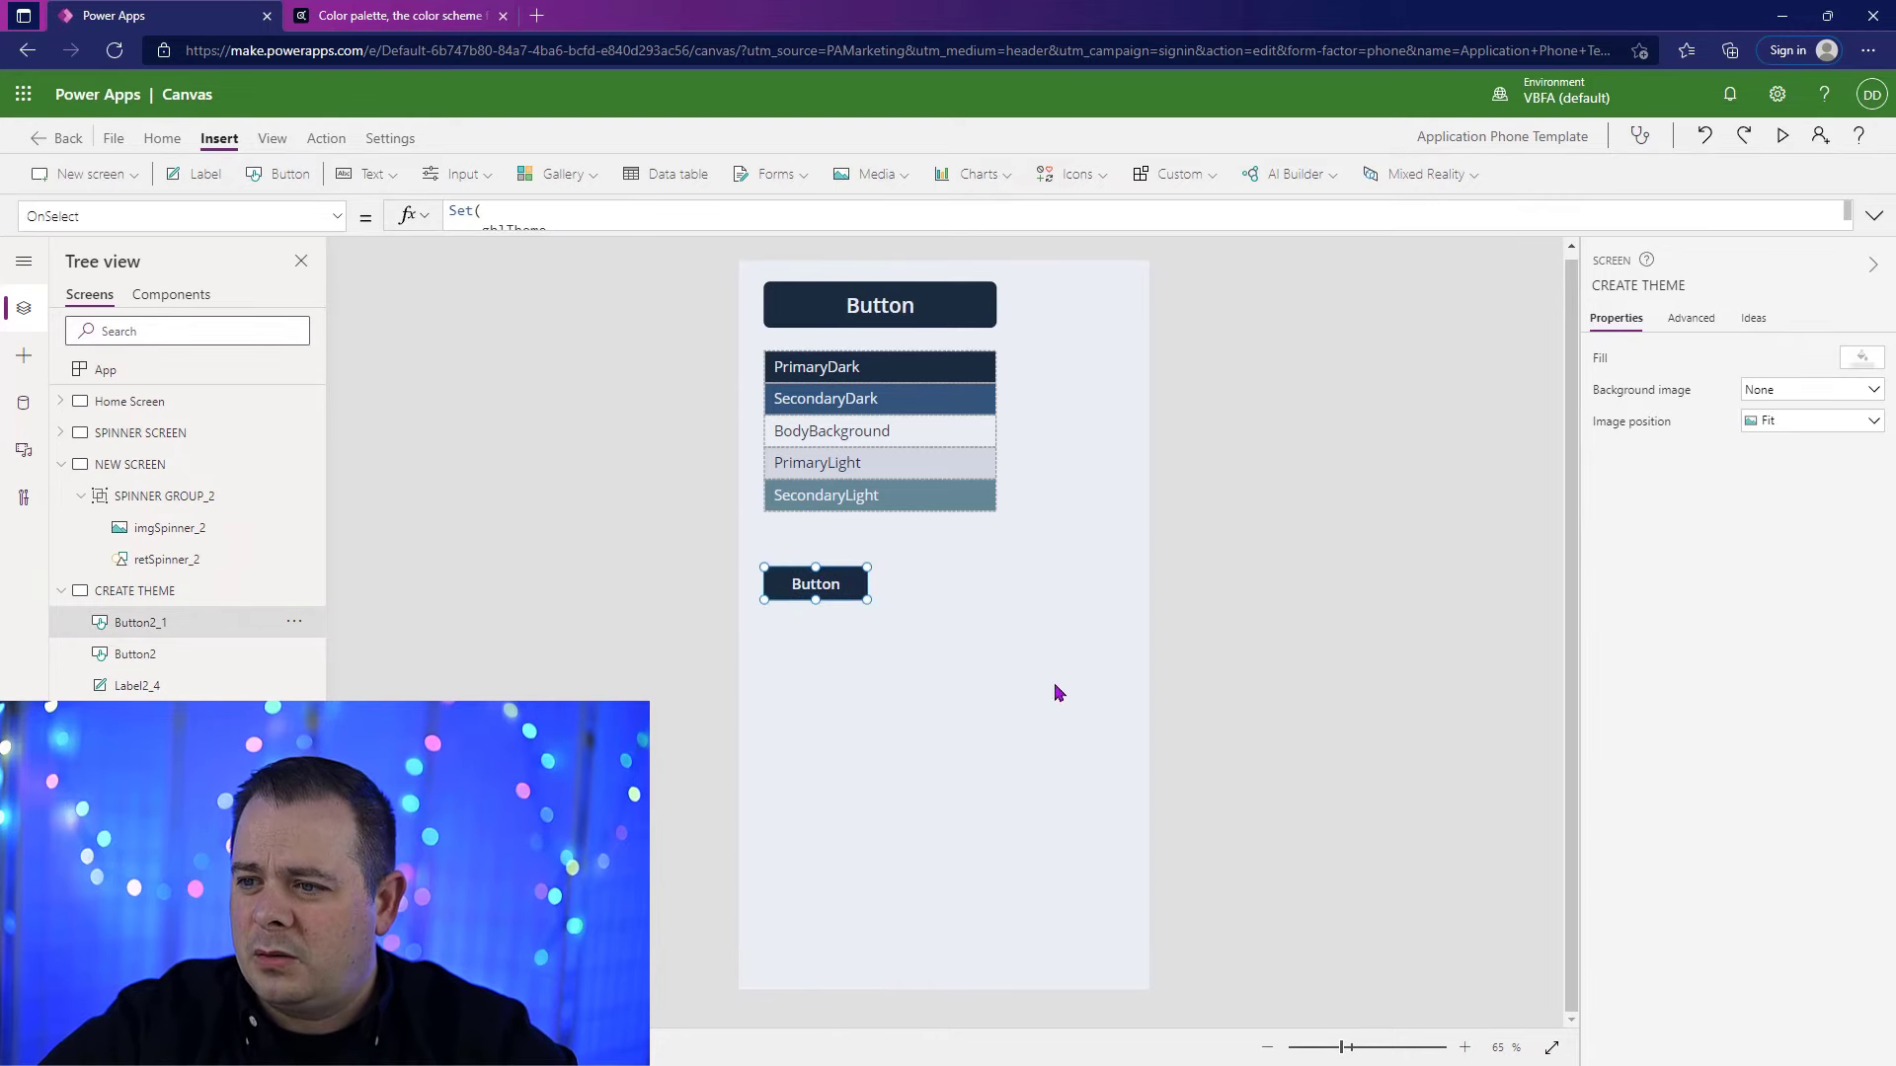
click(1856, 728)
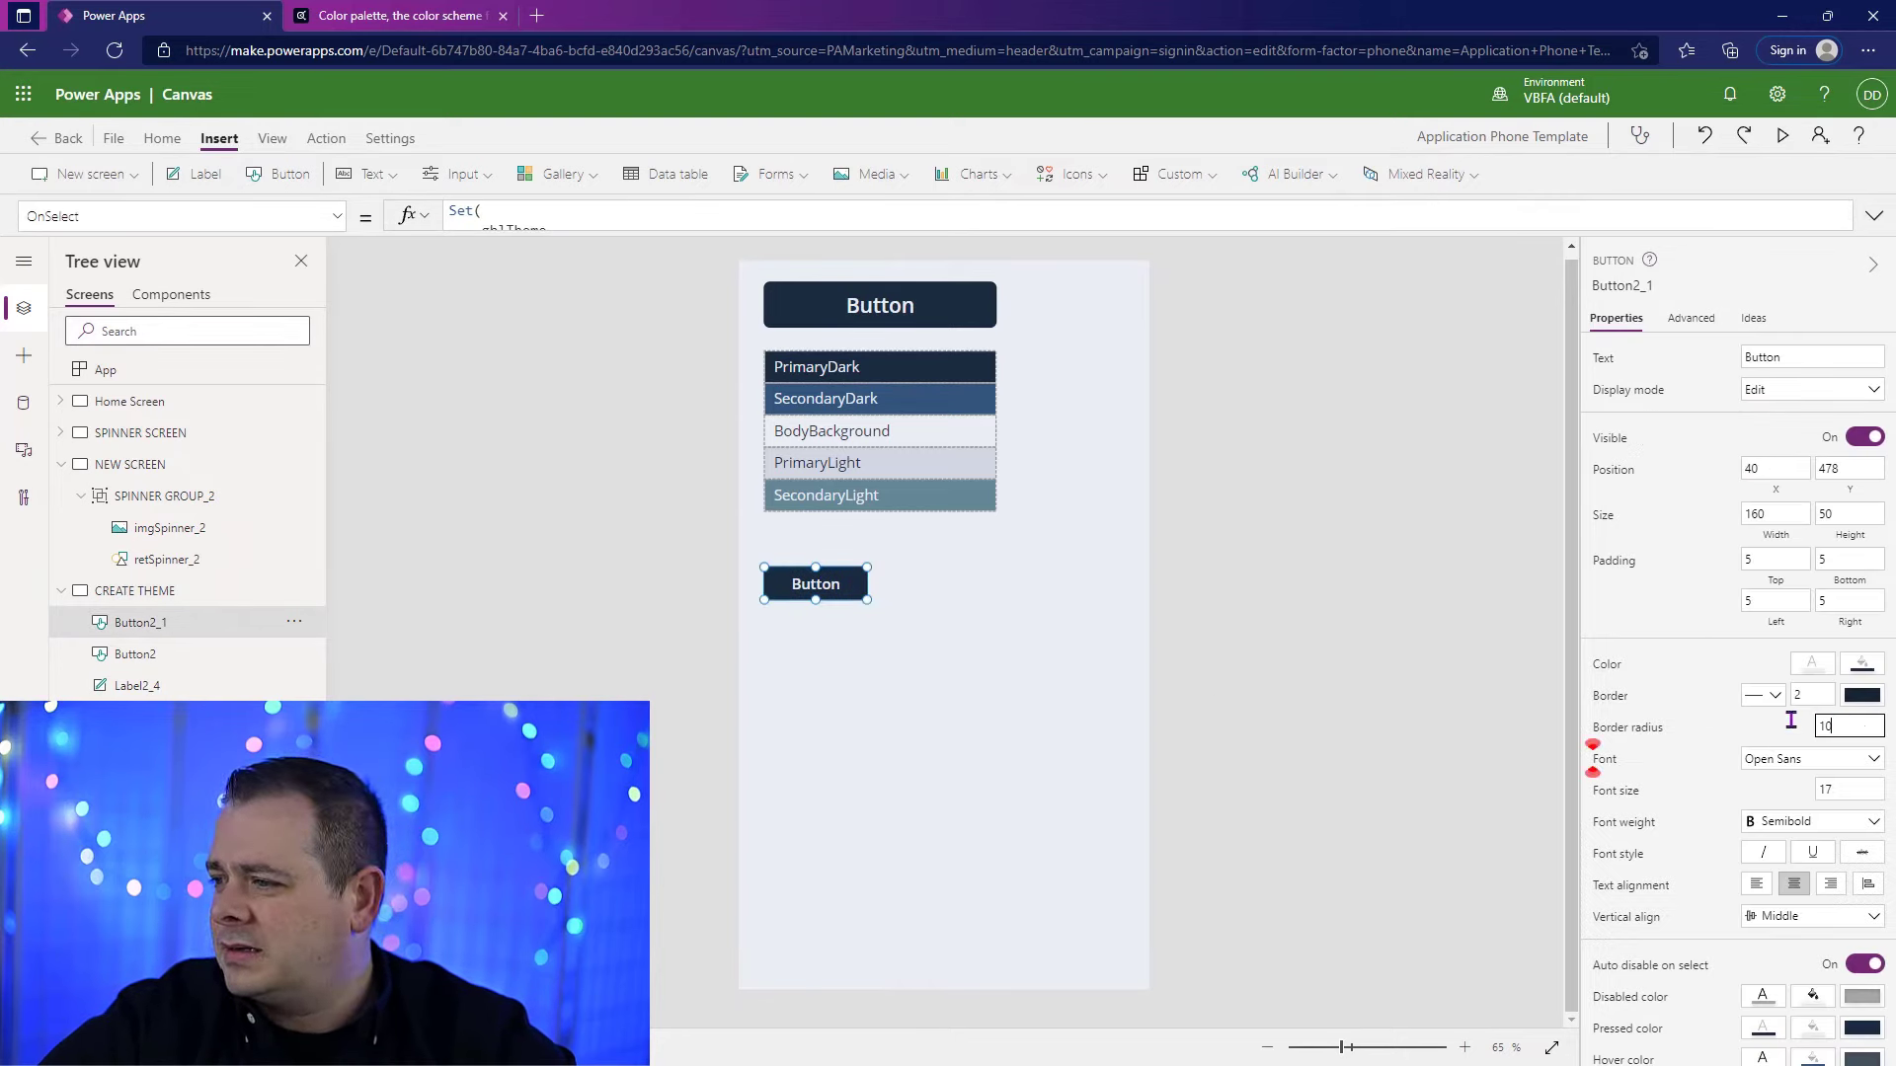
text(8)
click(897, 604)
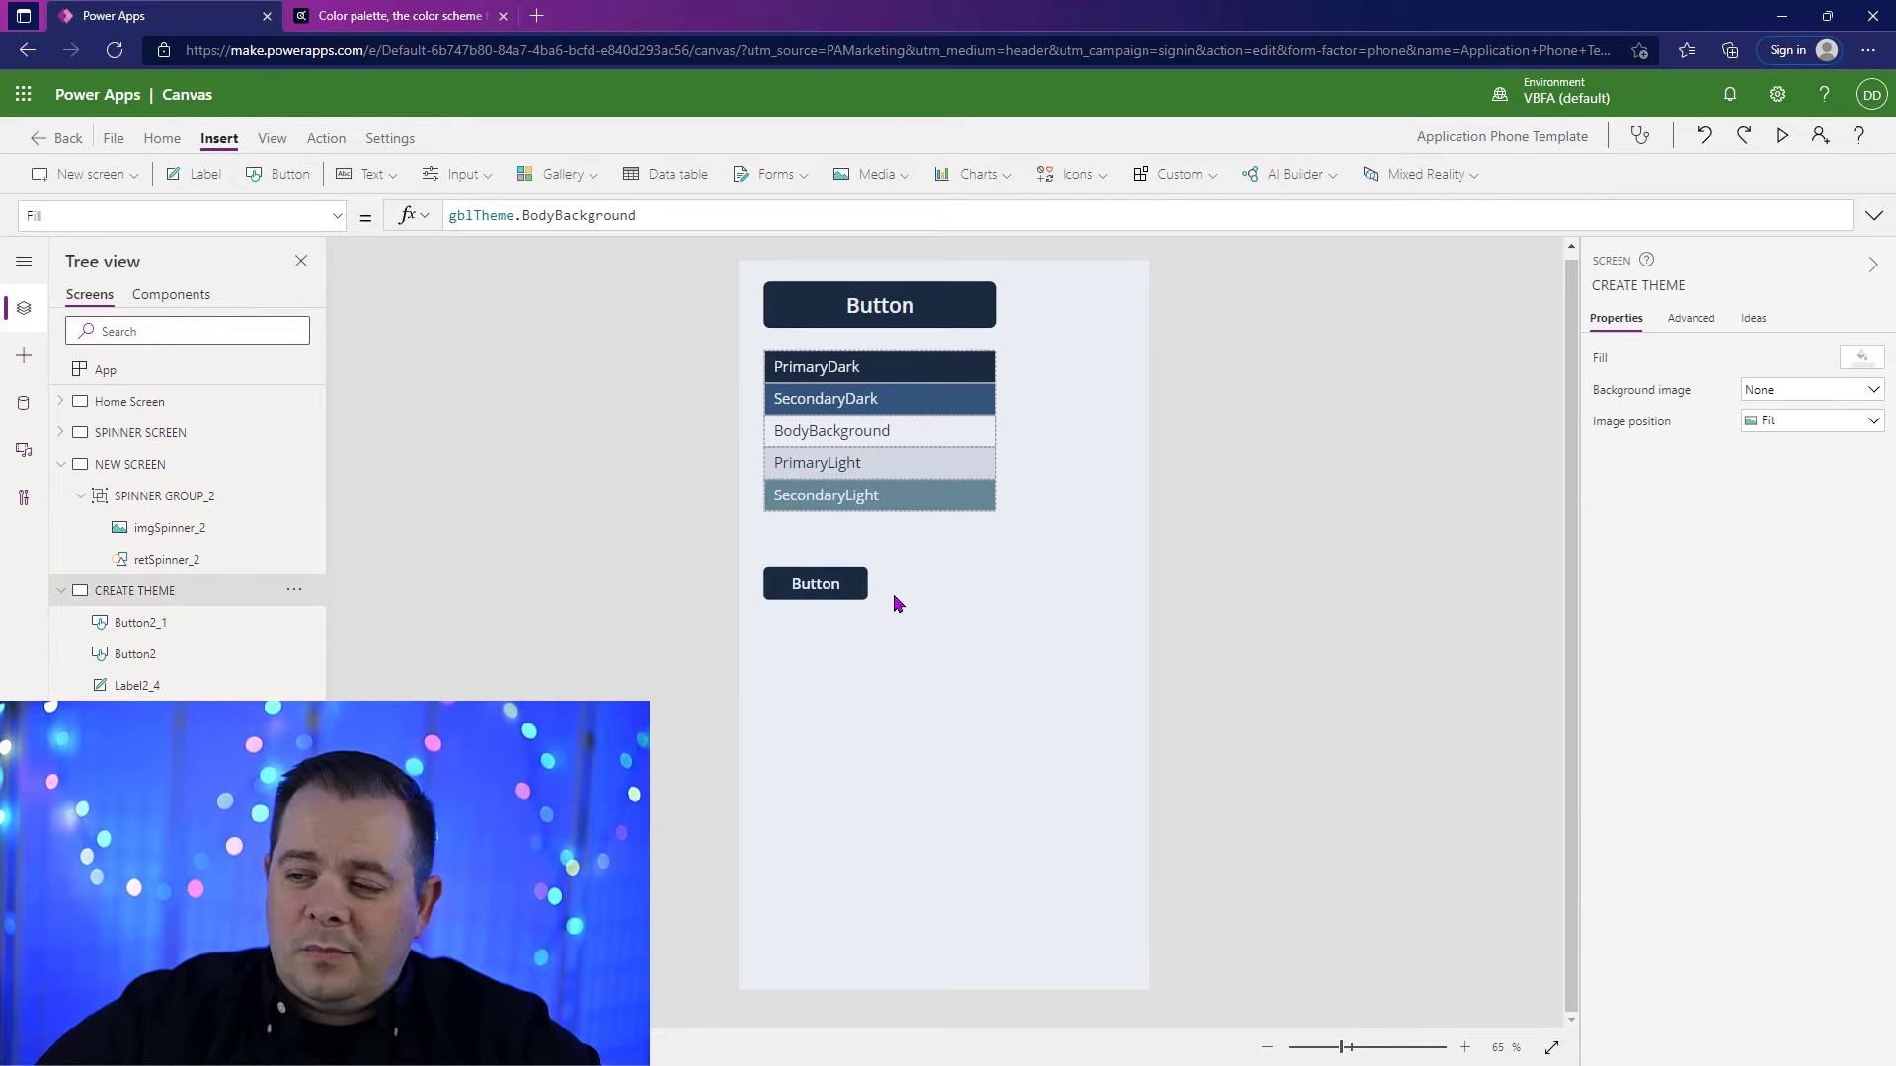
Step: Change the large upper button's text to "Define Theme" and widen it to about 565
click(973, 314)
click(1874, 215)
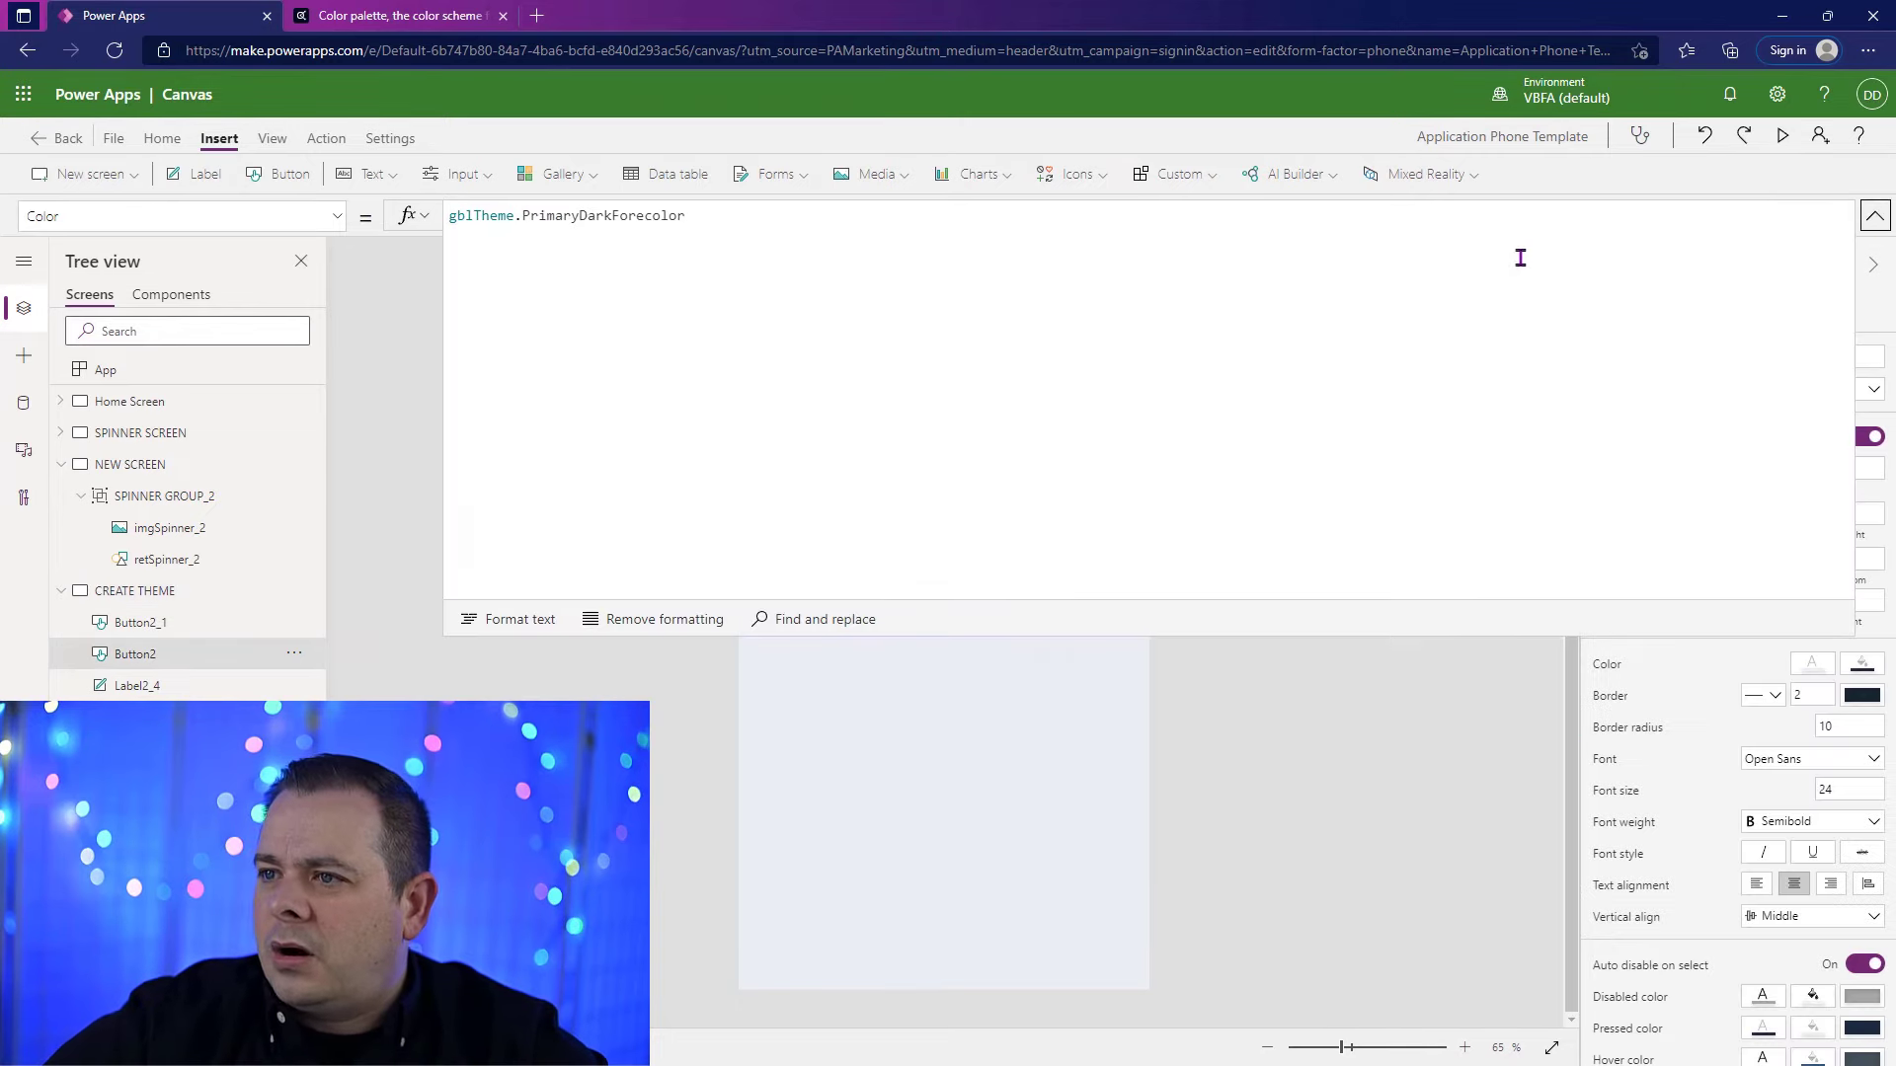
click(1874, 220)
click(1773, 356)
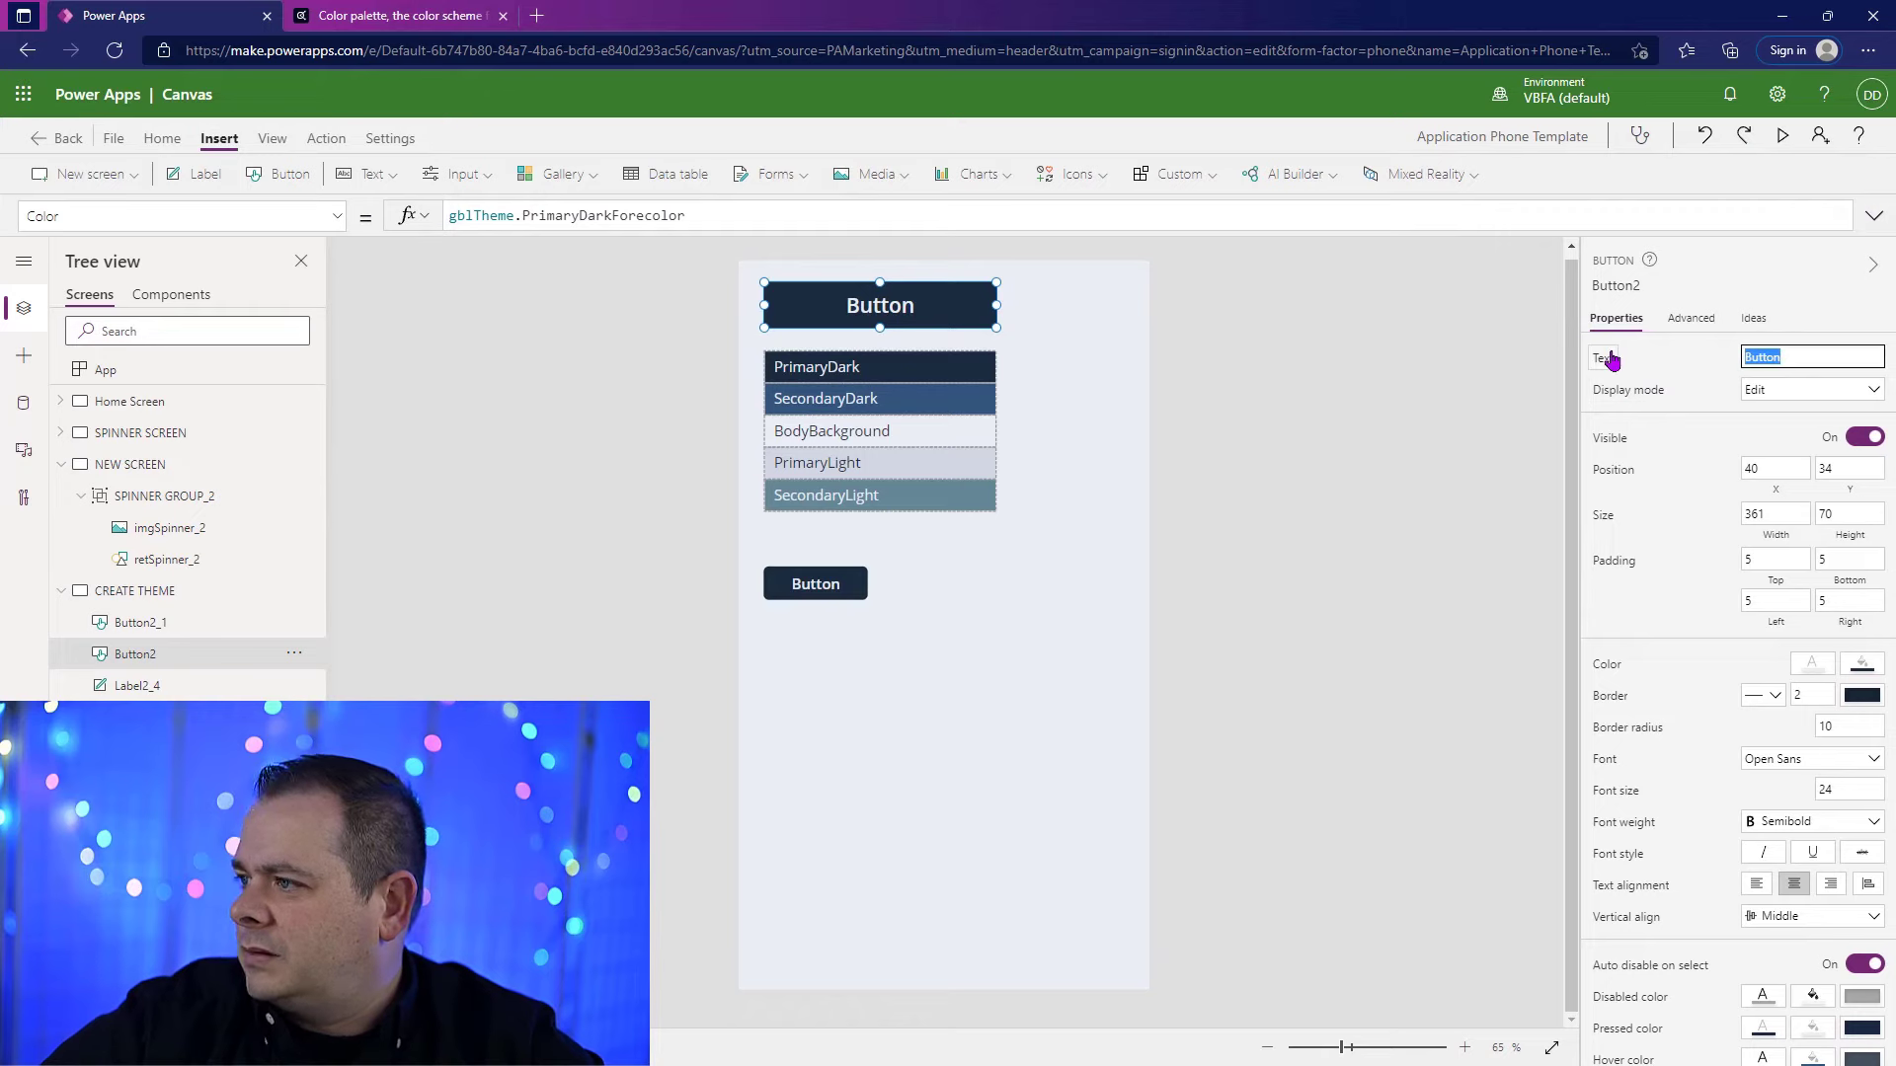
text(Define Theme)
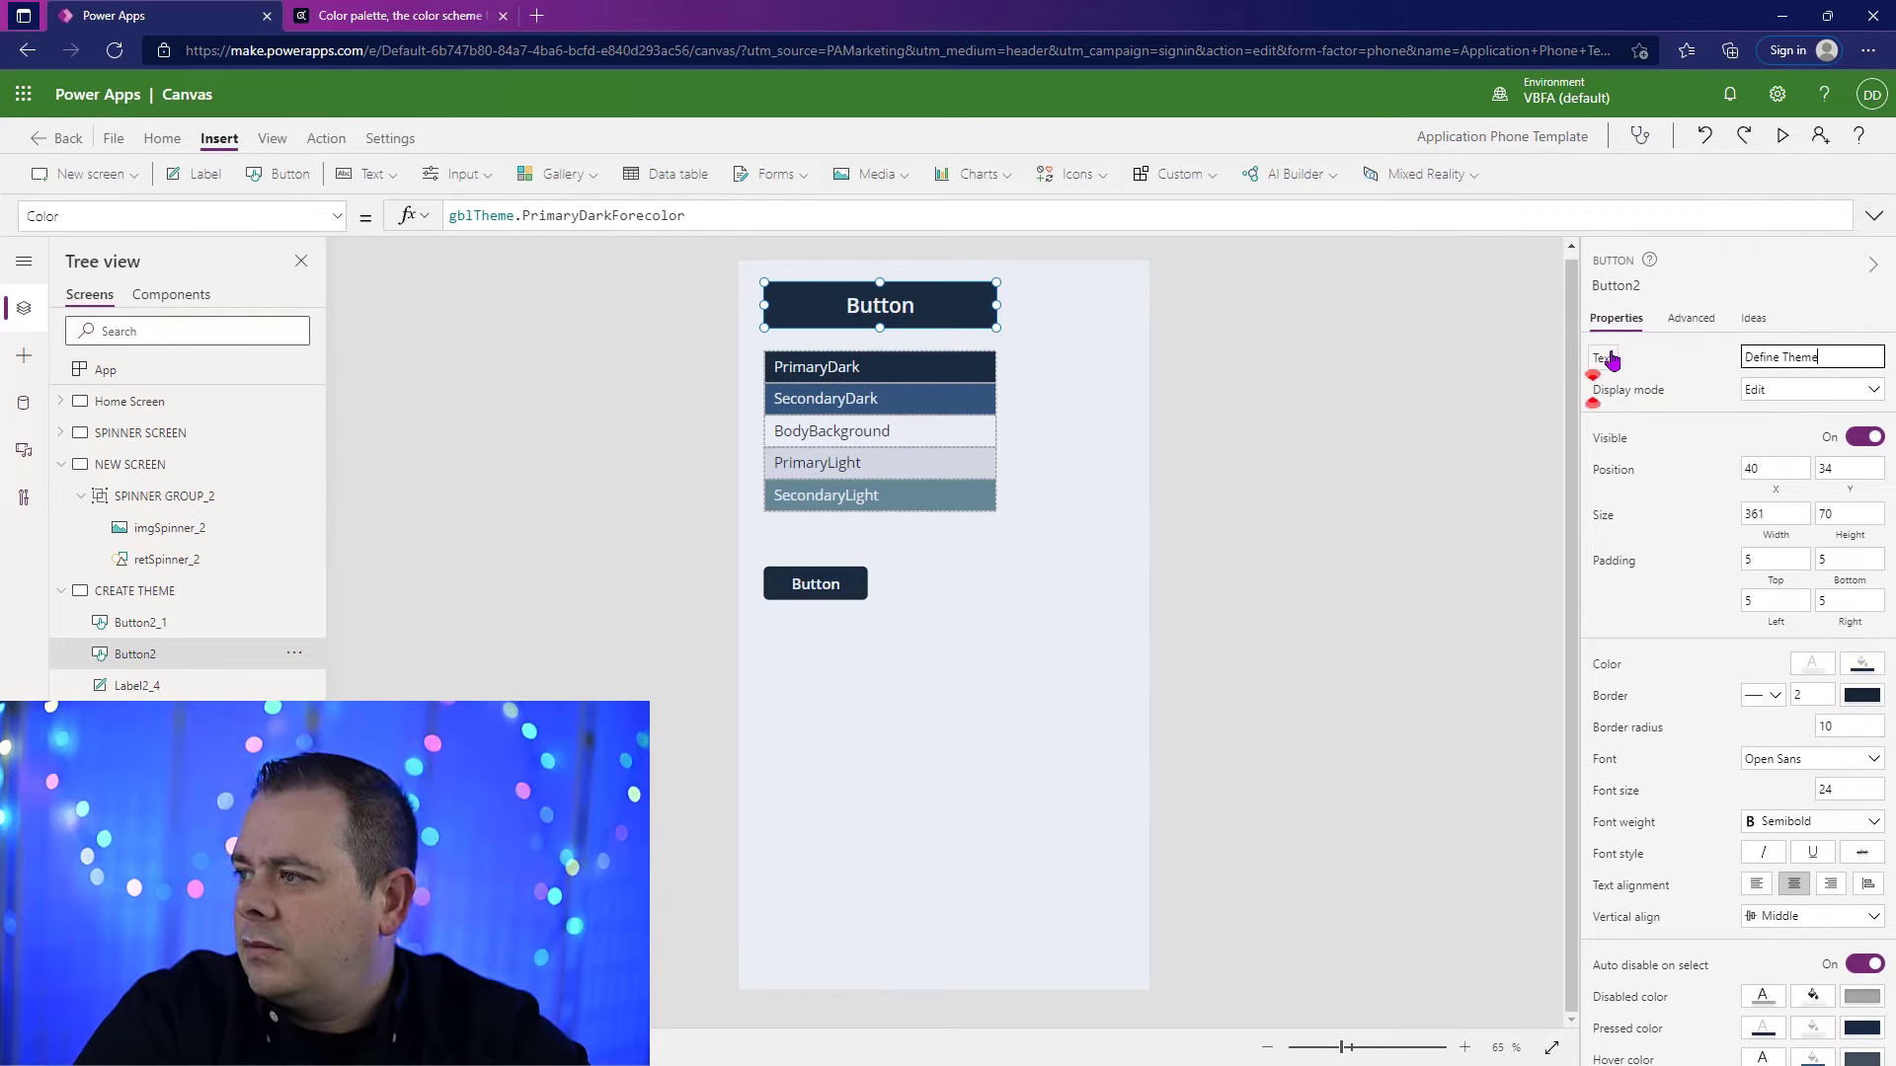
drag(996, 305, 1128, 306)
click(1061, 788)
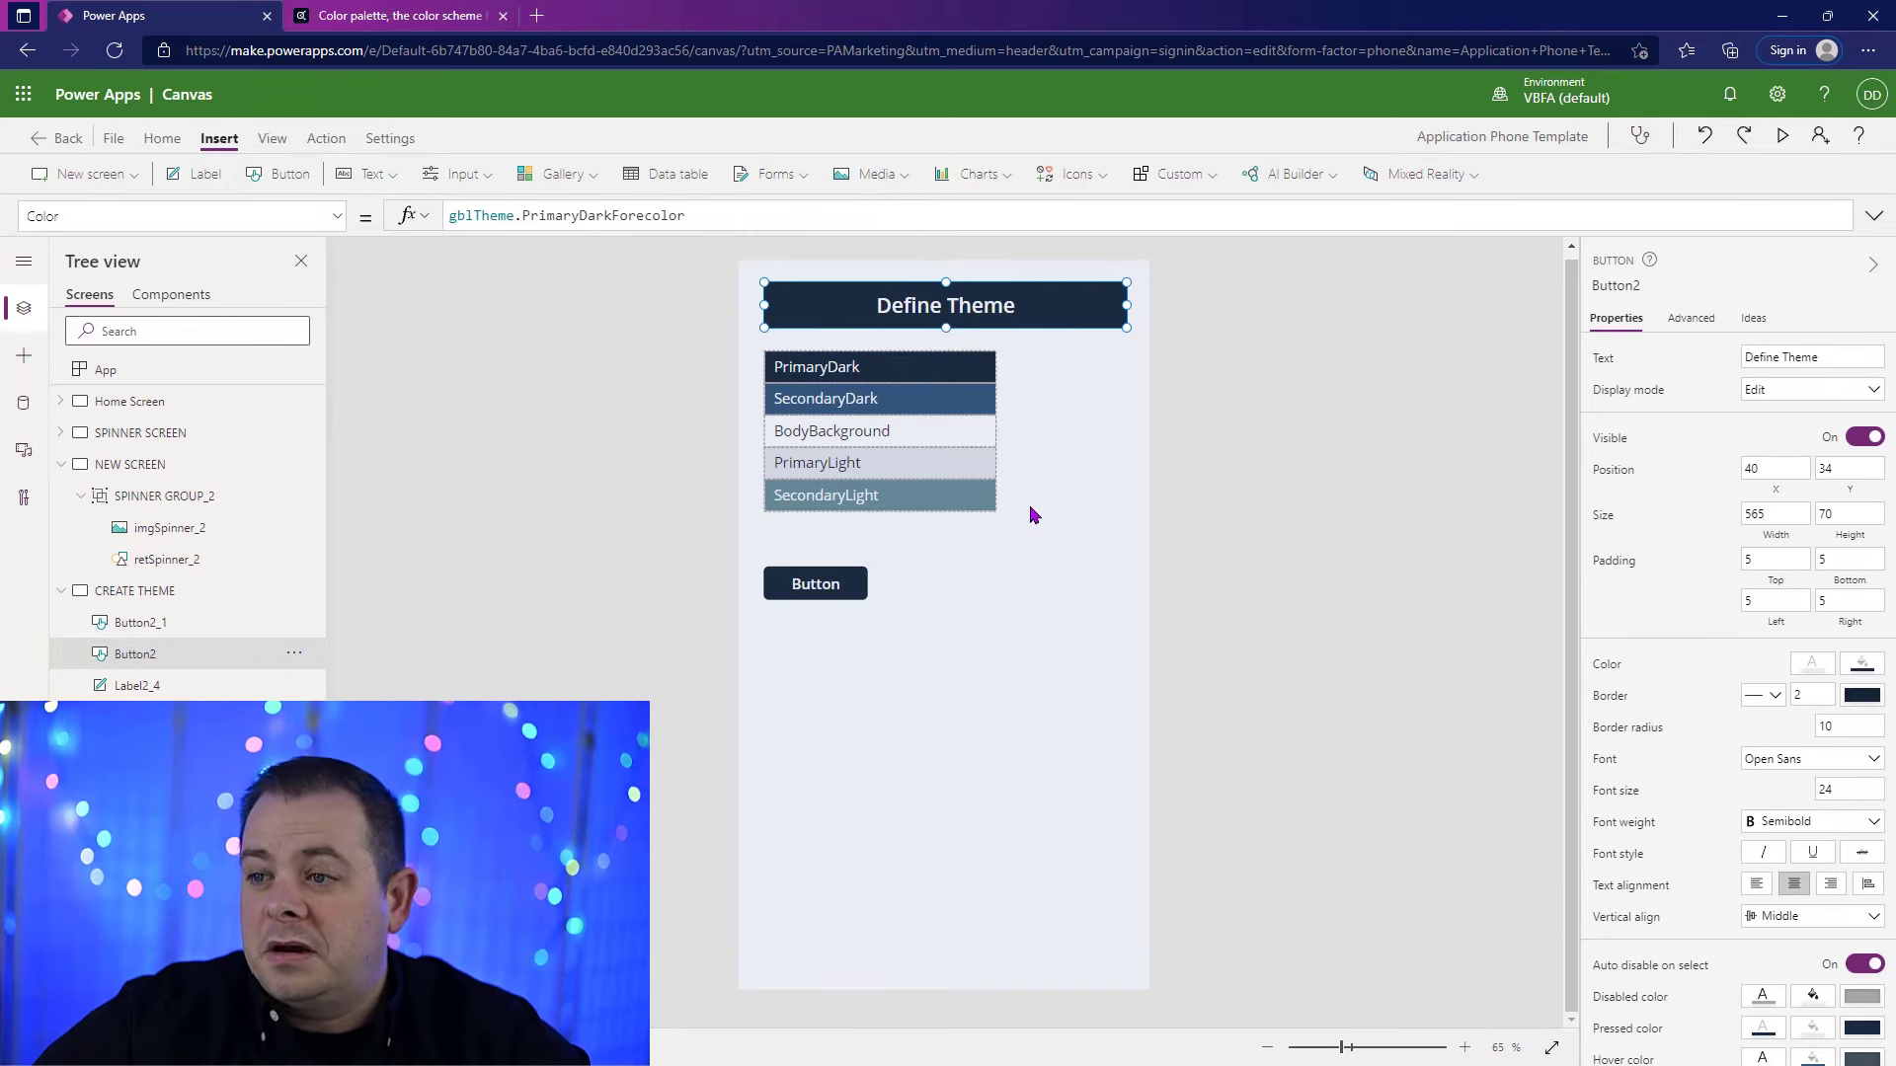
Step: Preview the app, try the small button, and return to editing
click(1782, 135)
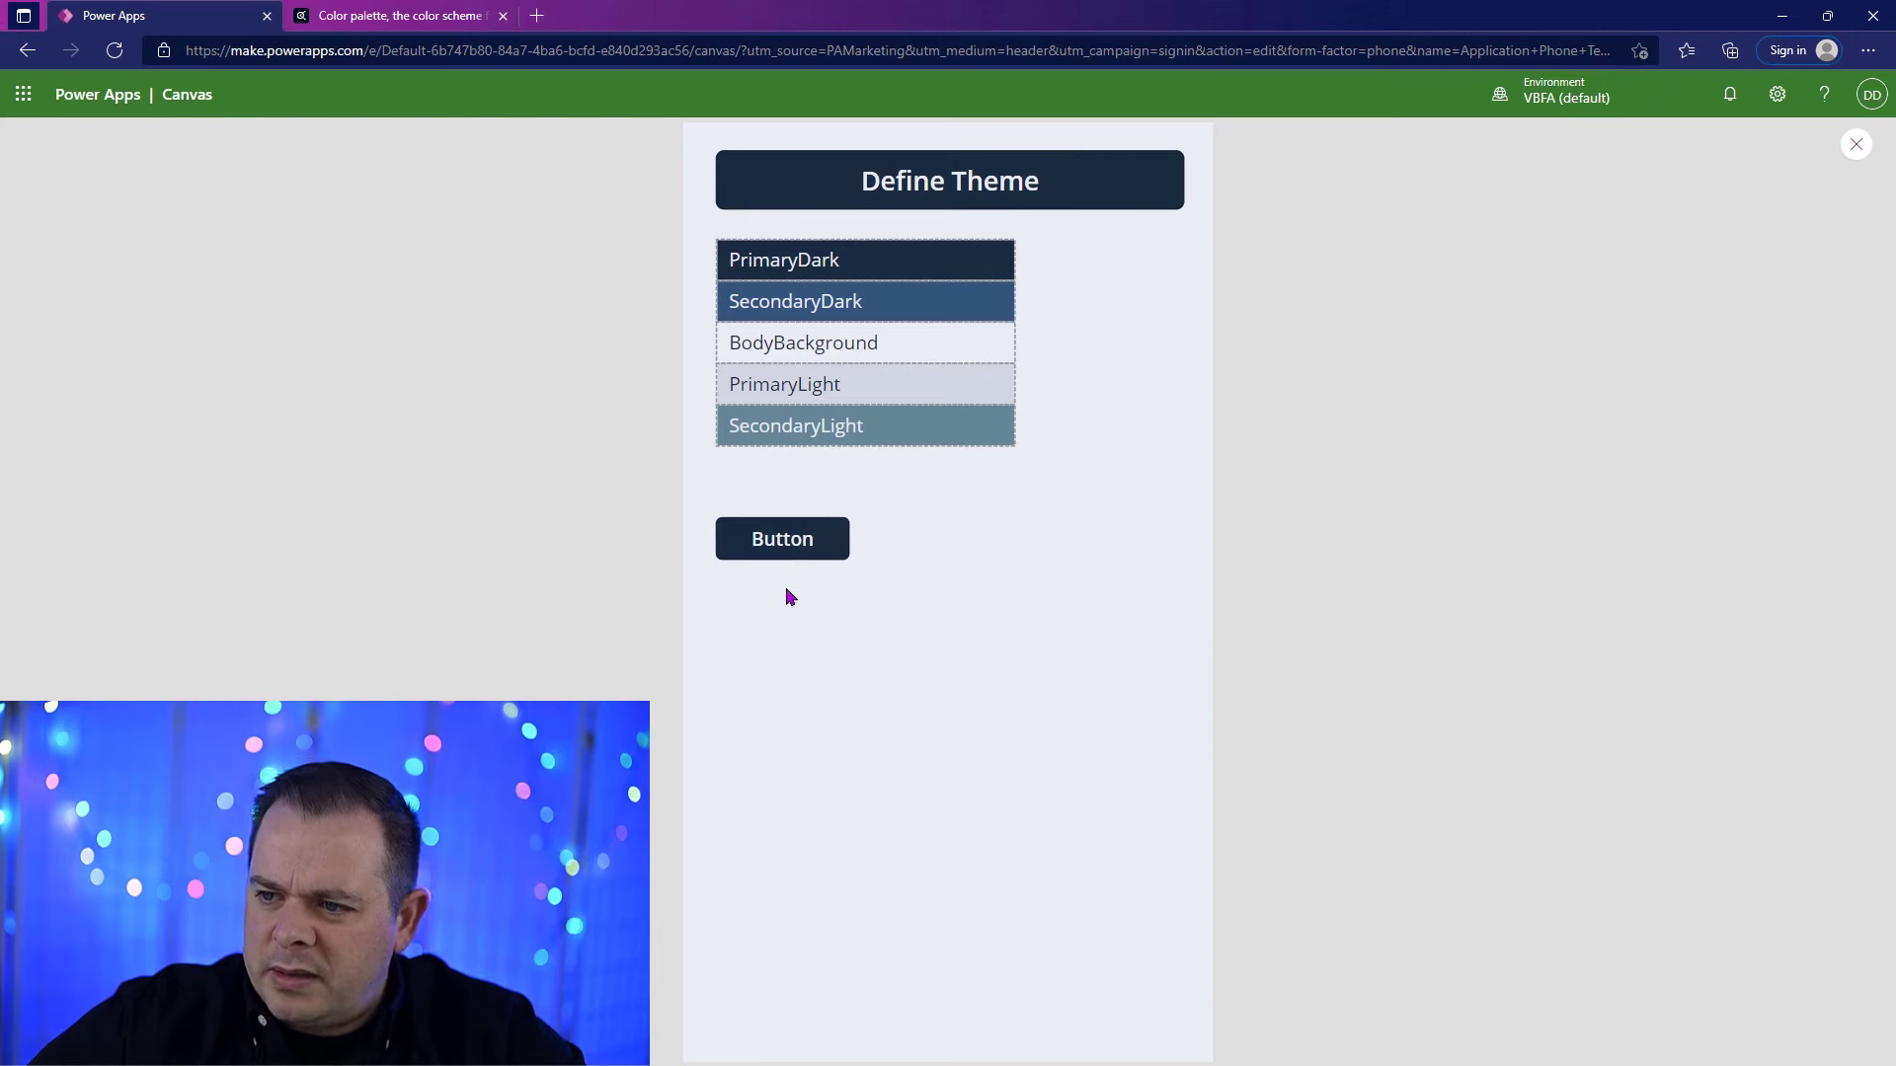
click(810, 542)
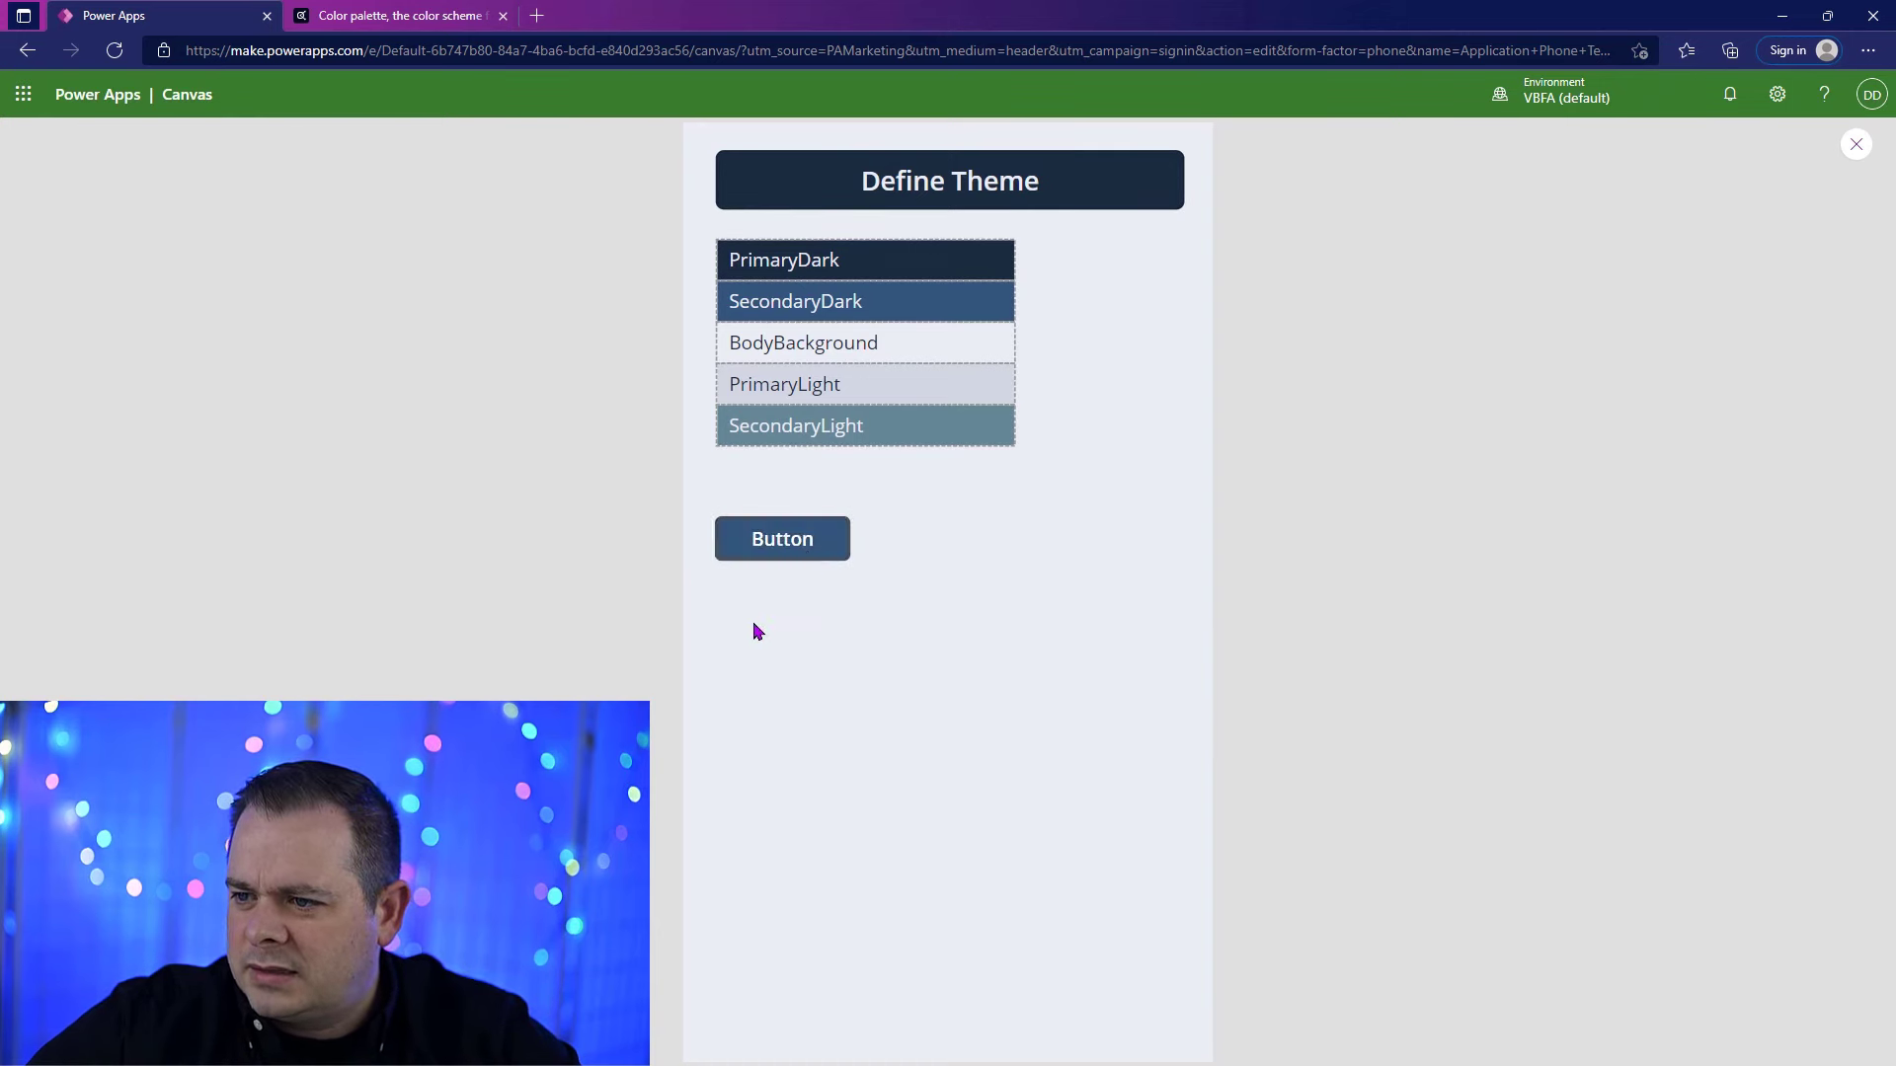
click(1856, 145)
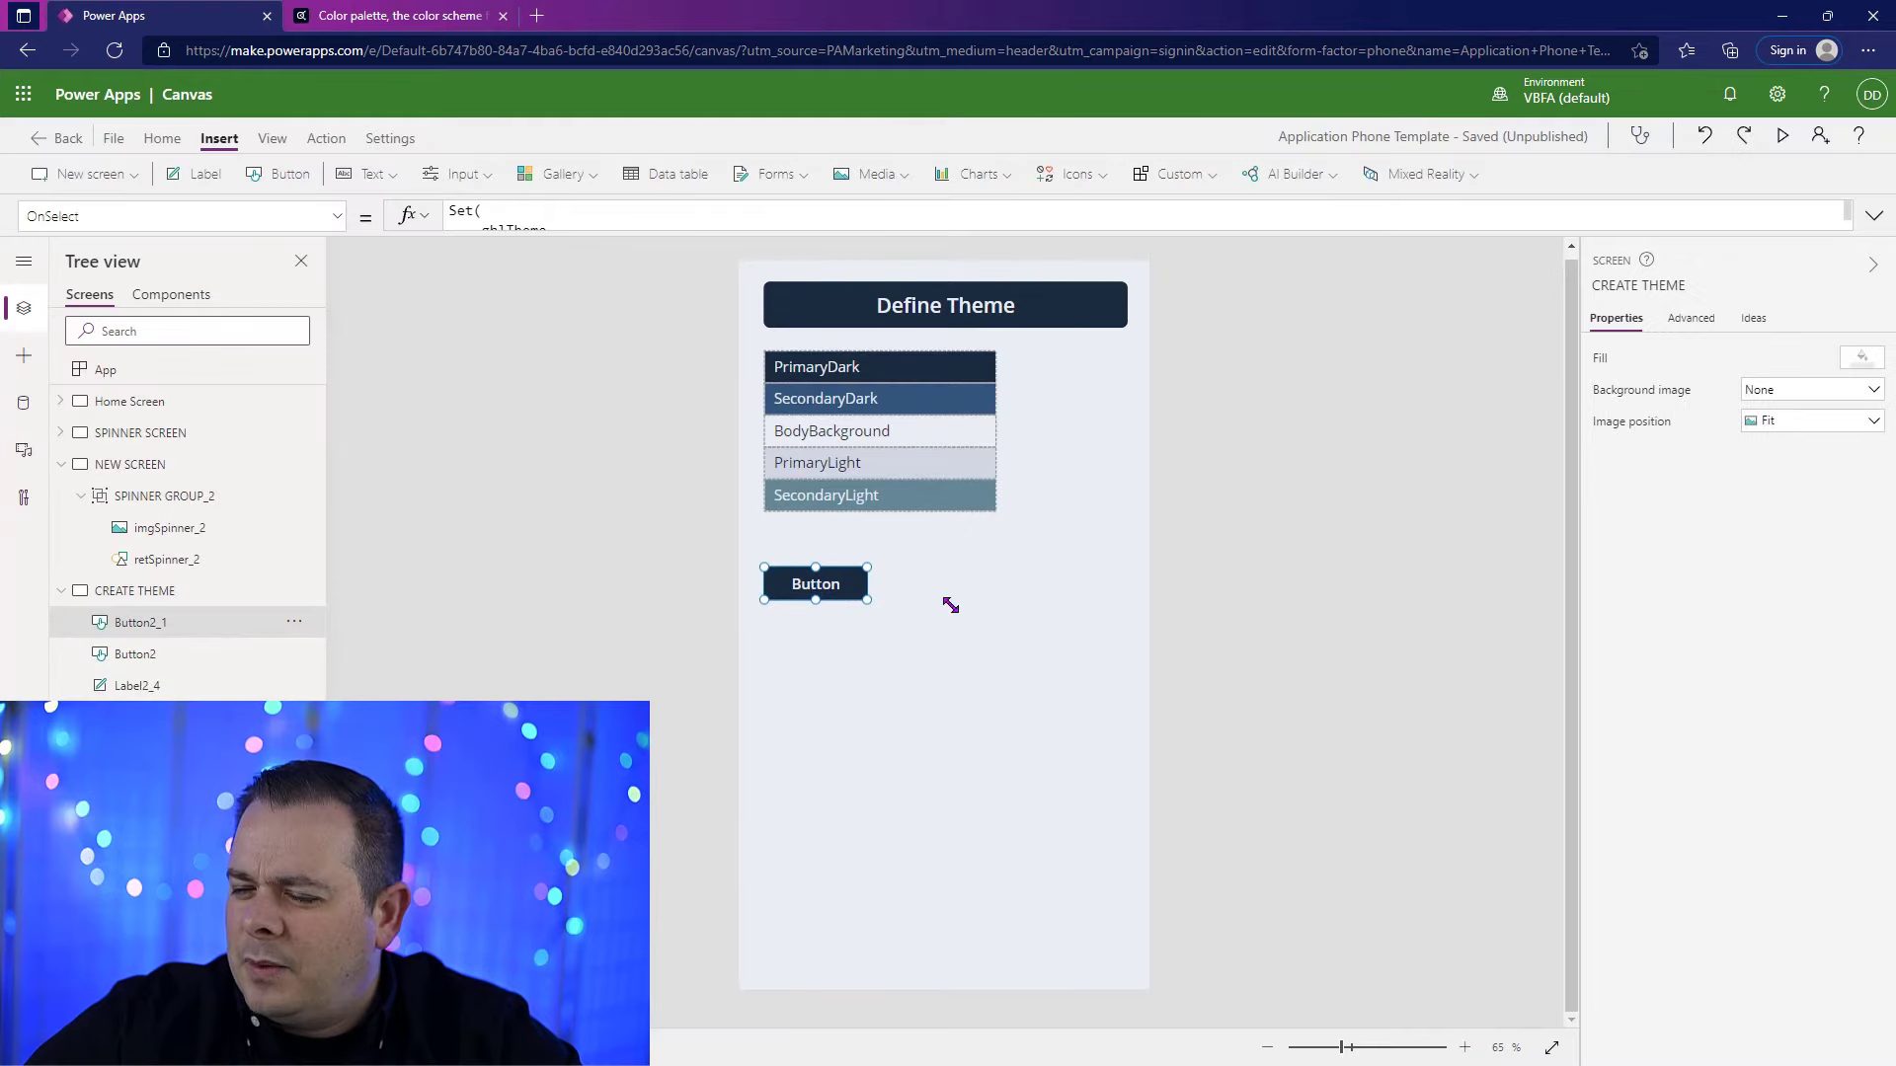
Step: Replace the small button's OnSelect formula with false
click(325, 138)
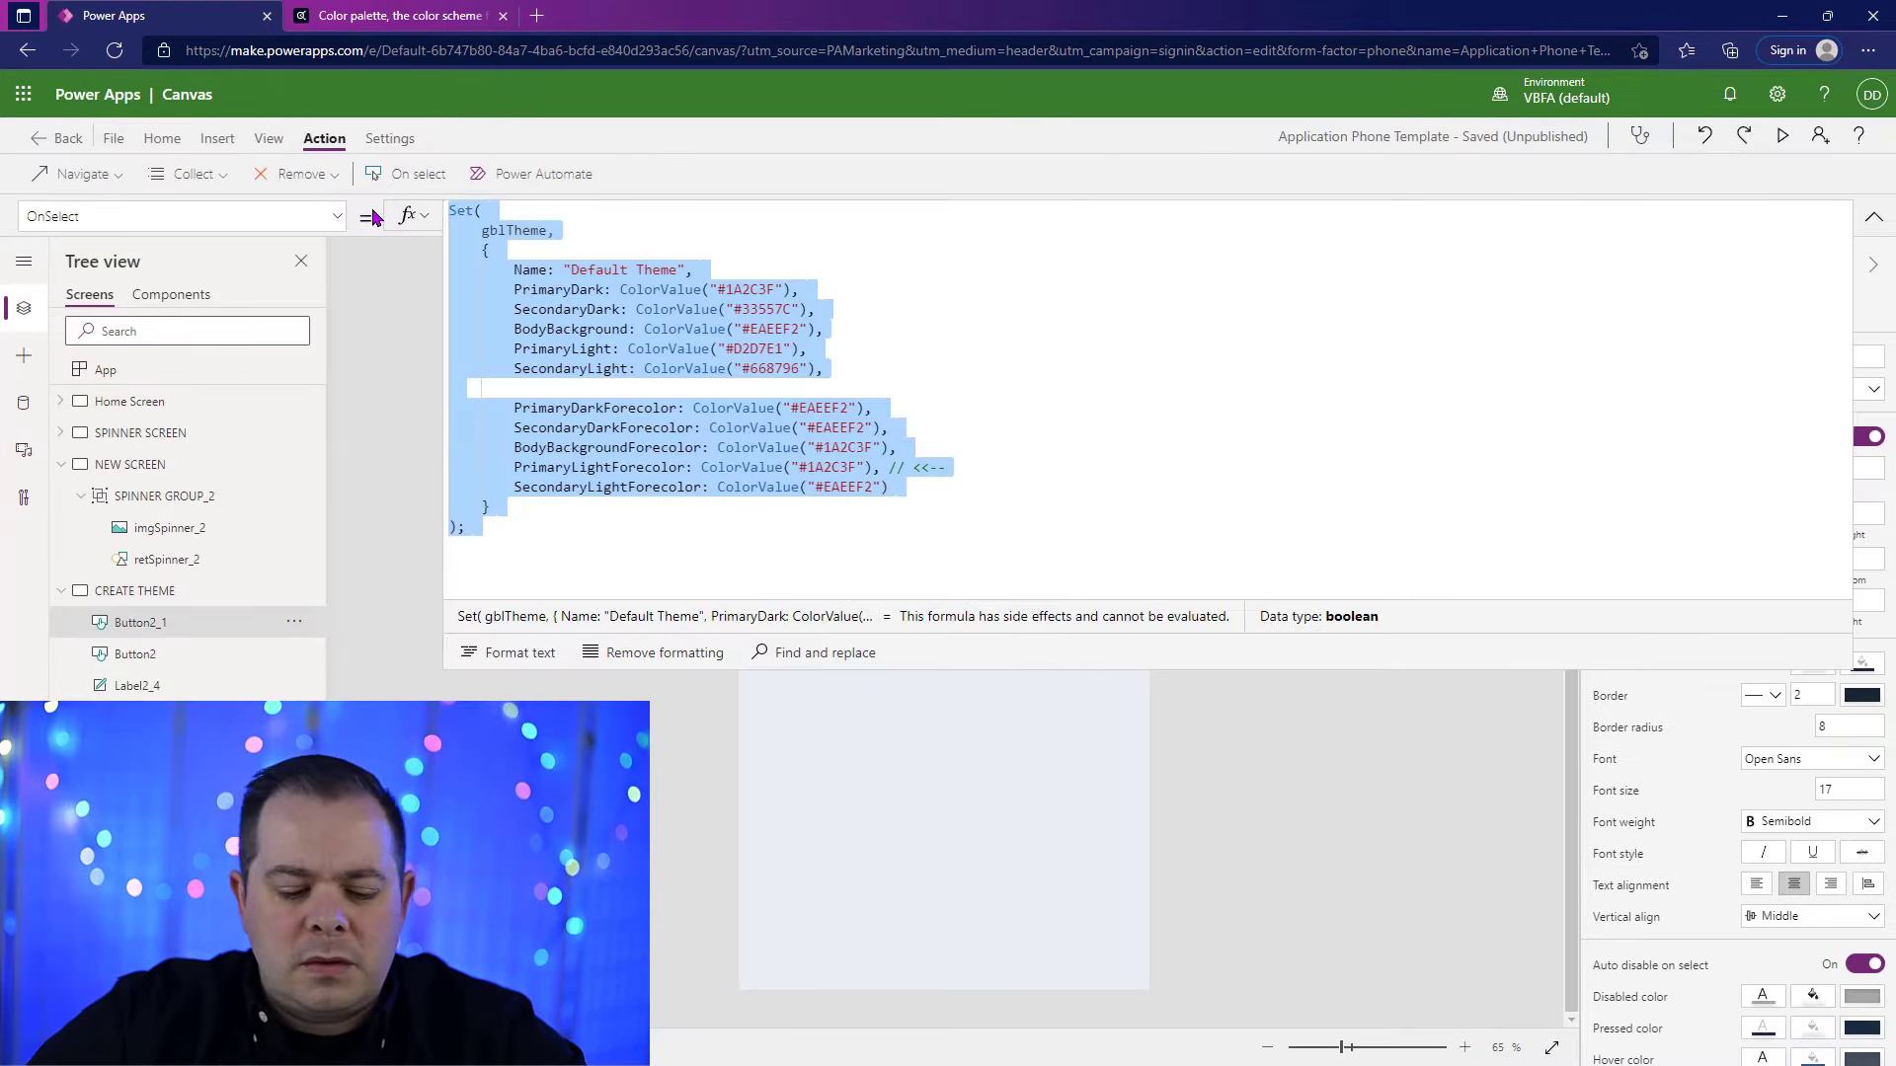
text(false)
click(1005, 576)
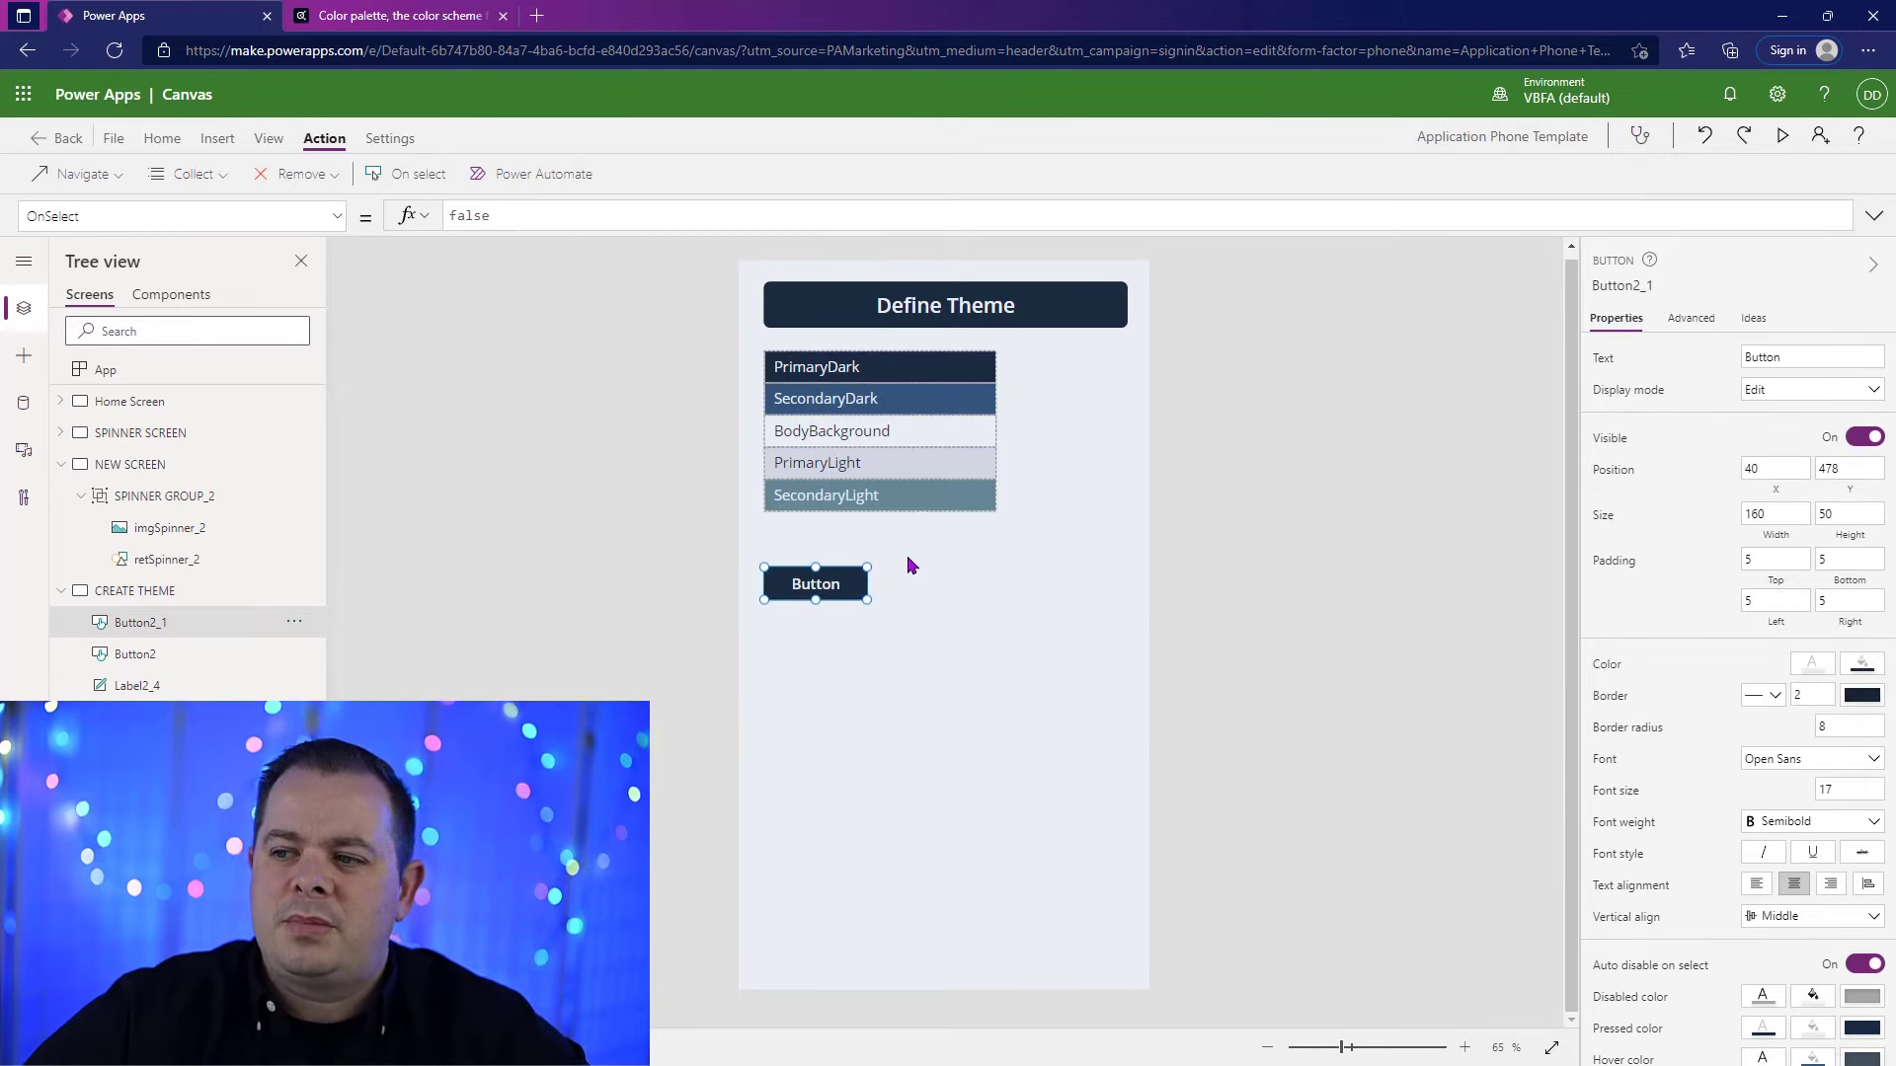
Step: Make three copies of the small button and arrange all four in a two-by-two grid below the color labels
key(ctrl+c)
key(ctrl+v)
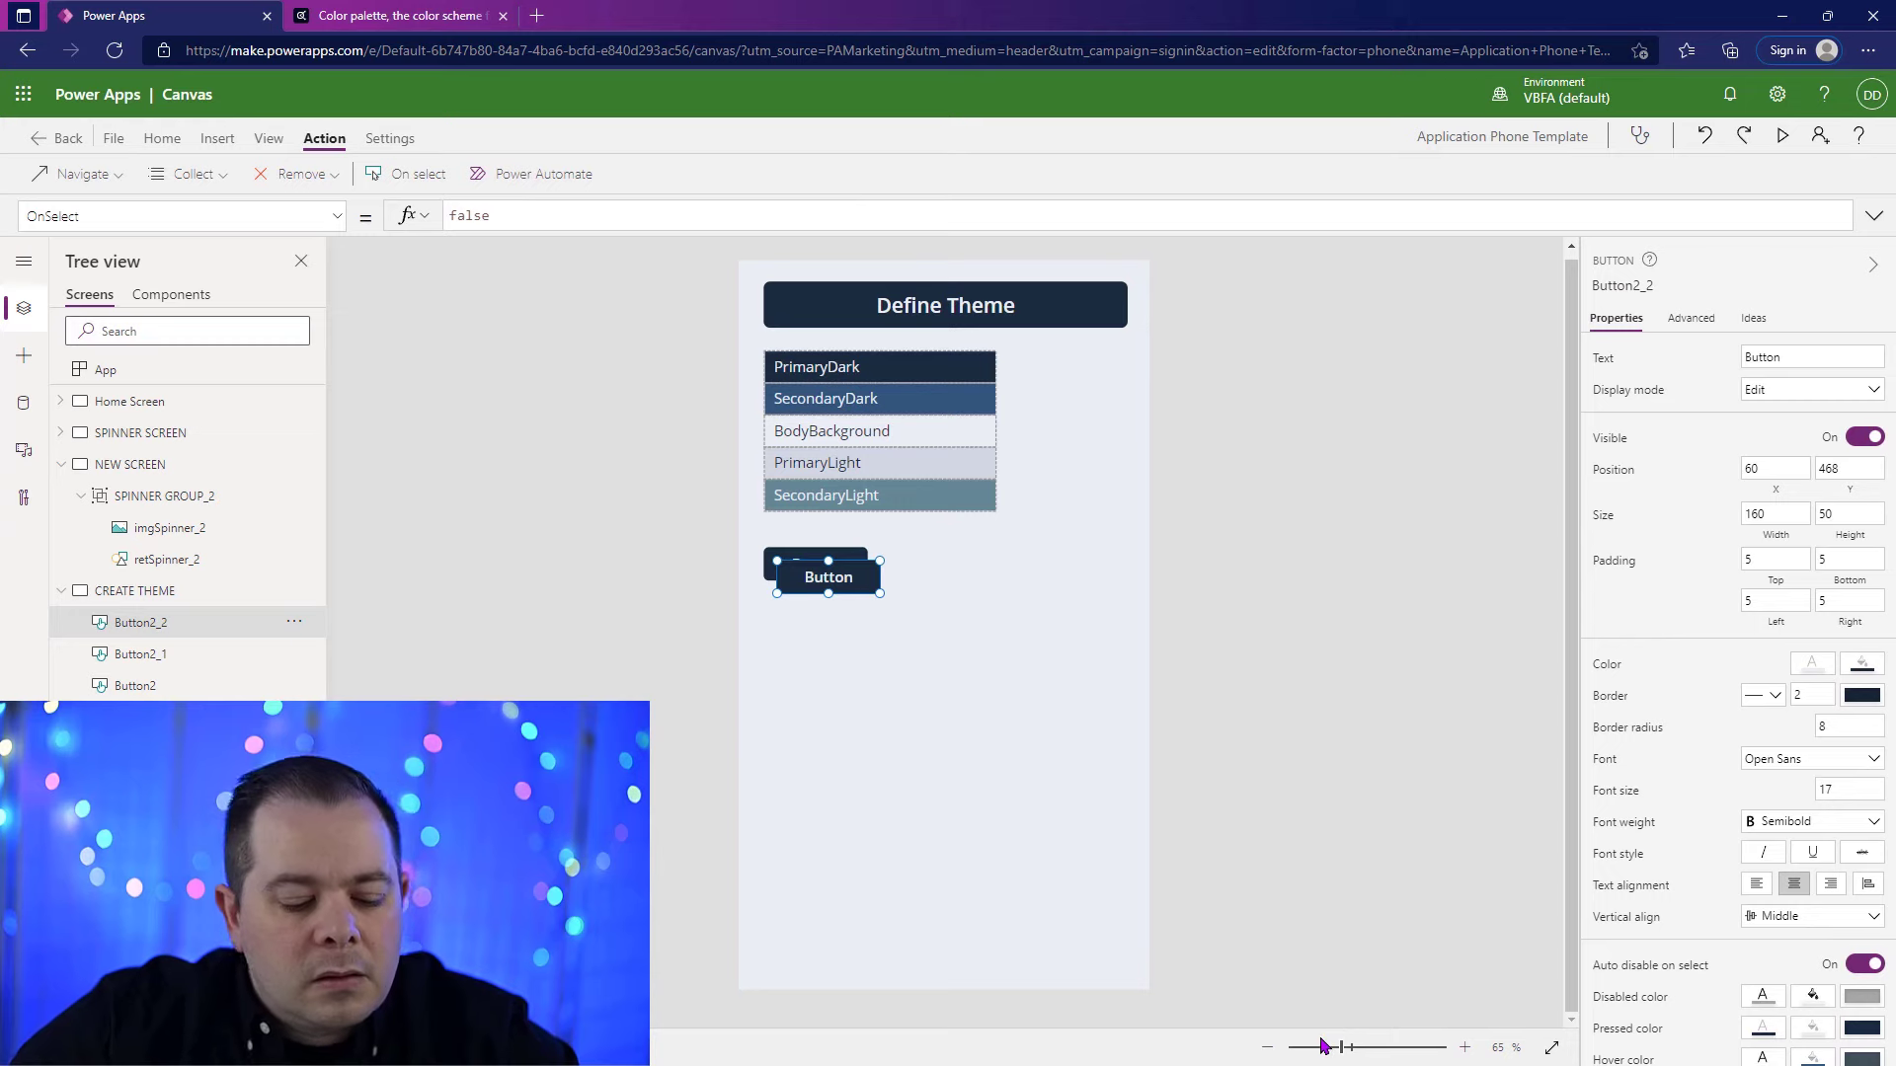
key(ctrl+v)
key(ctrl+v)
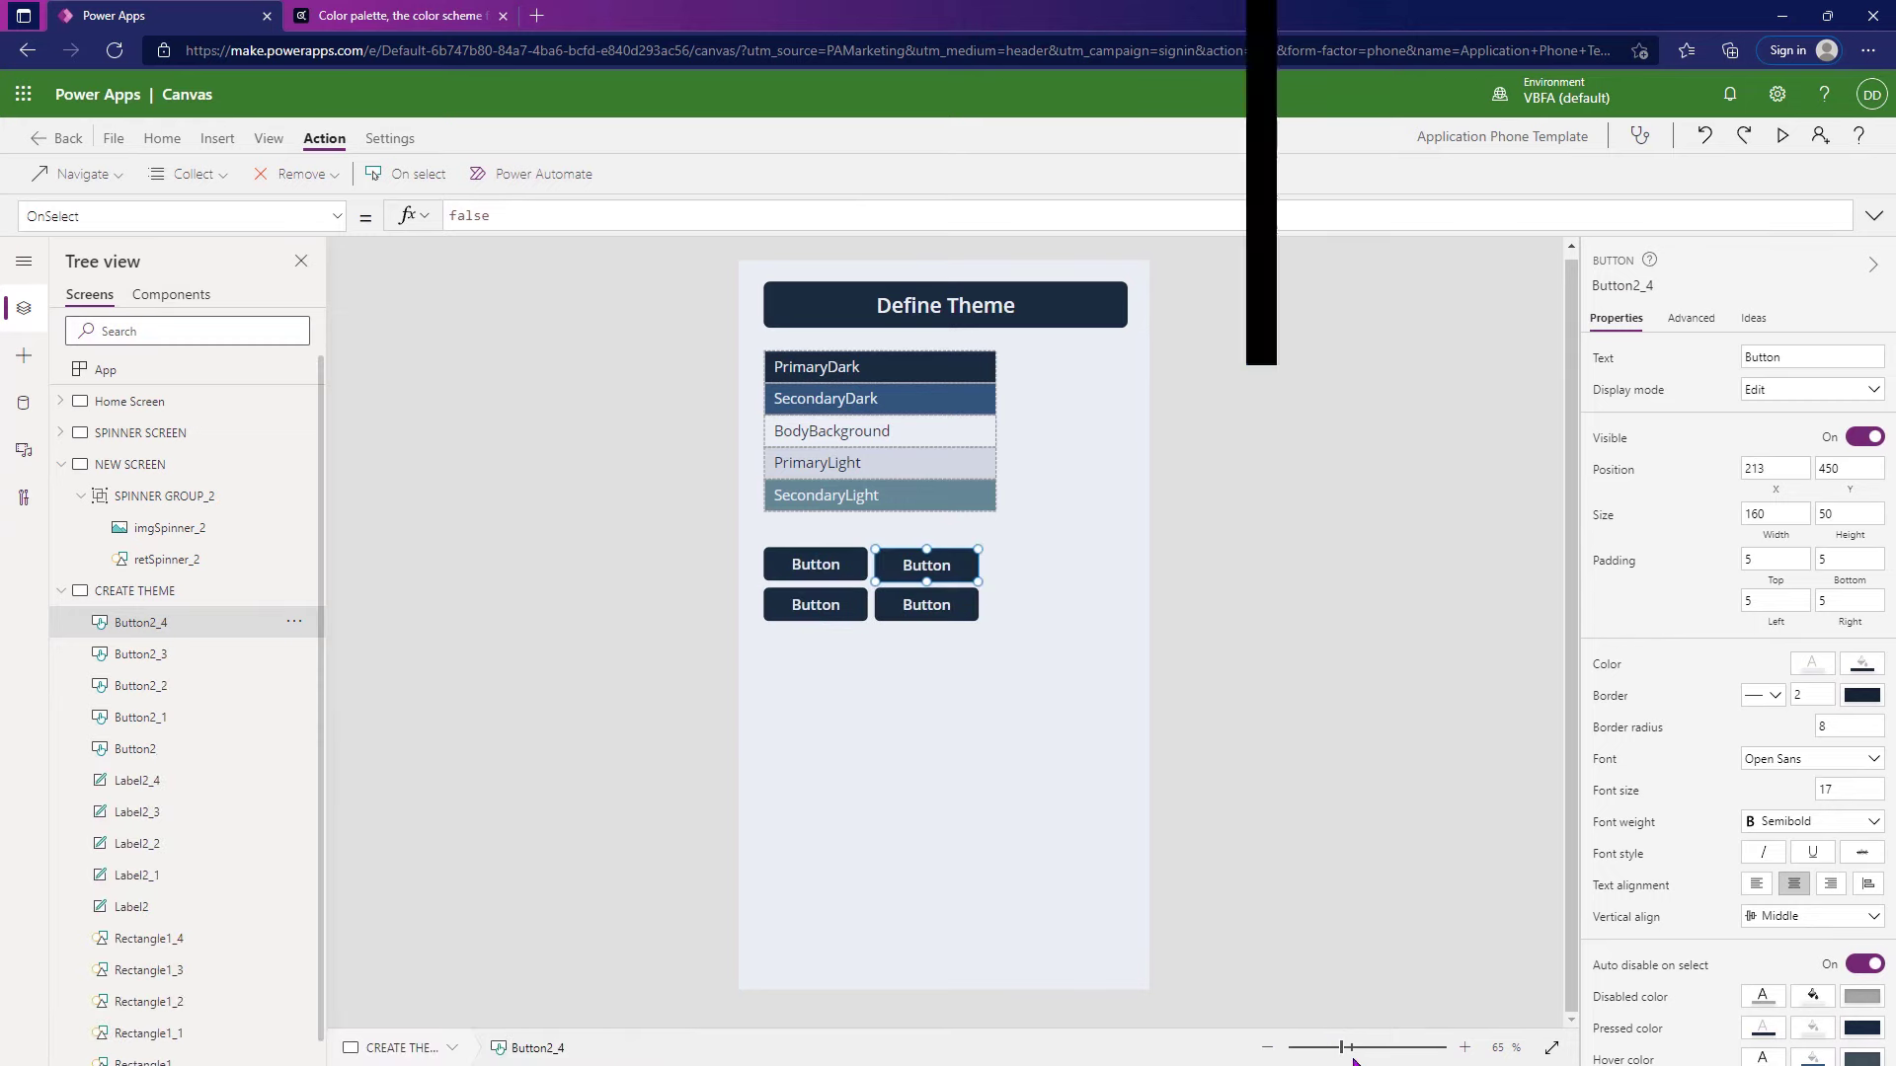
drag(1345, 1046, 1412, 1046)
drag(929, 665, 933, 618)
click(627, 758)
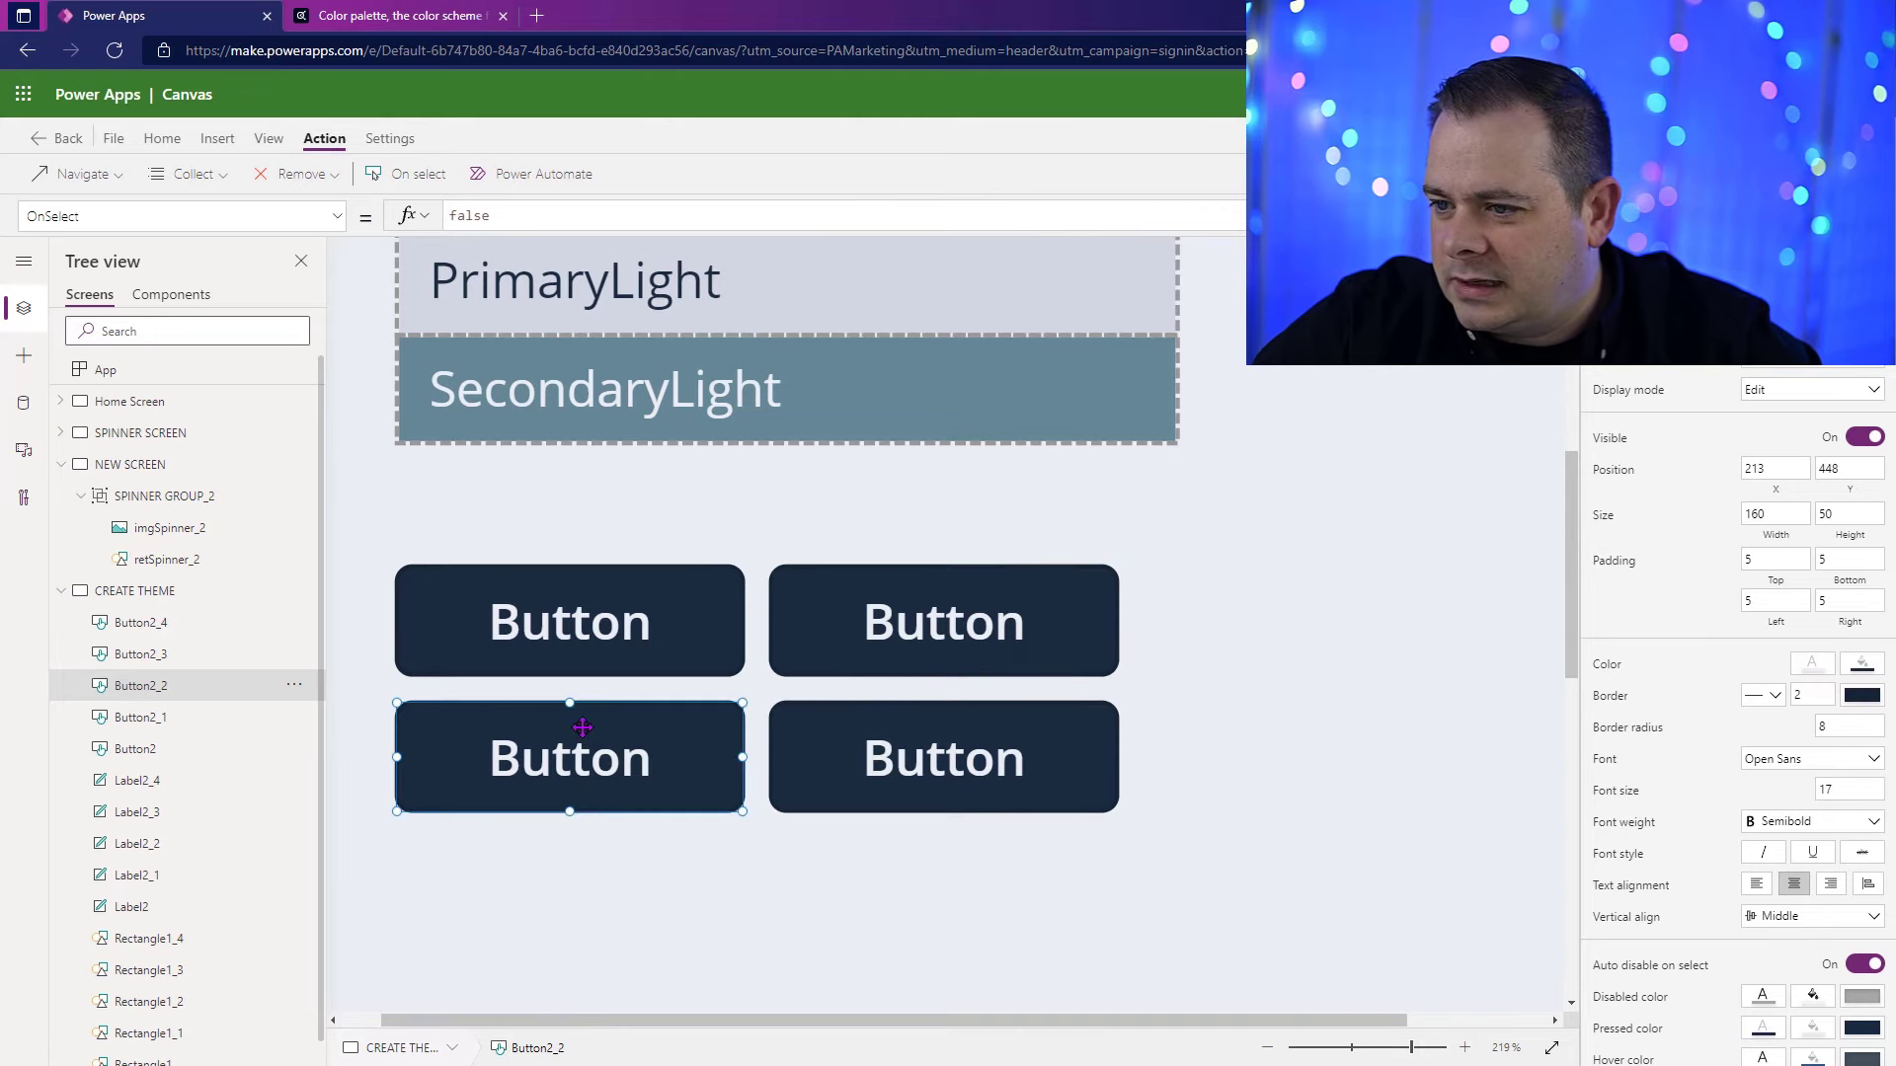
click(842, 786)
click(755, 715)
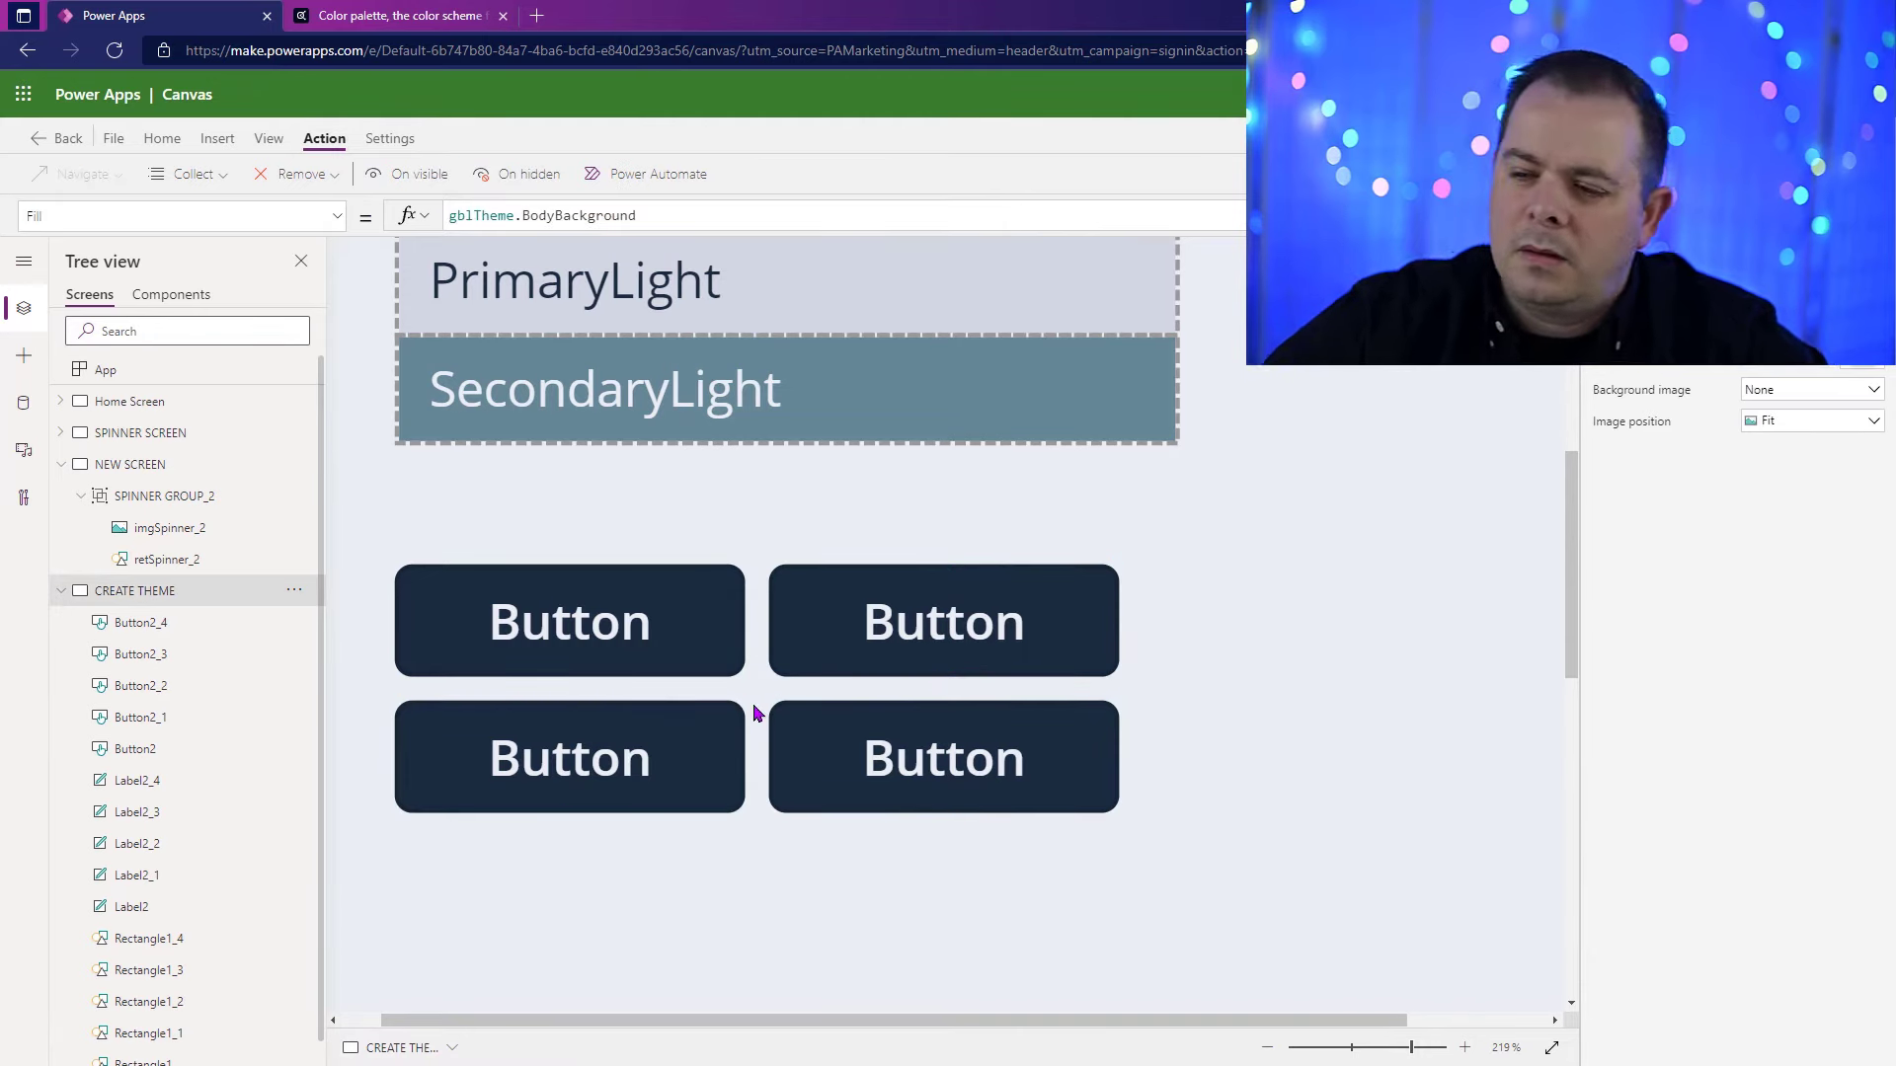
Step: Set the Fill of the small button in the grid's lower-left cell to gblTheme.SecondaryDark
click(645, 742)
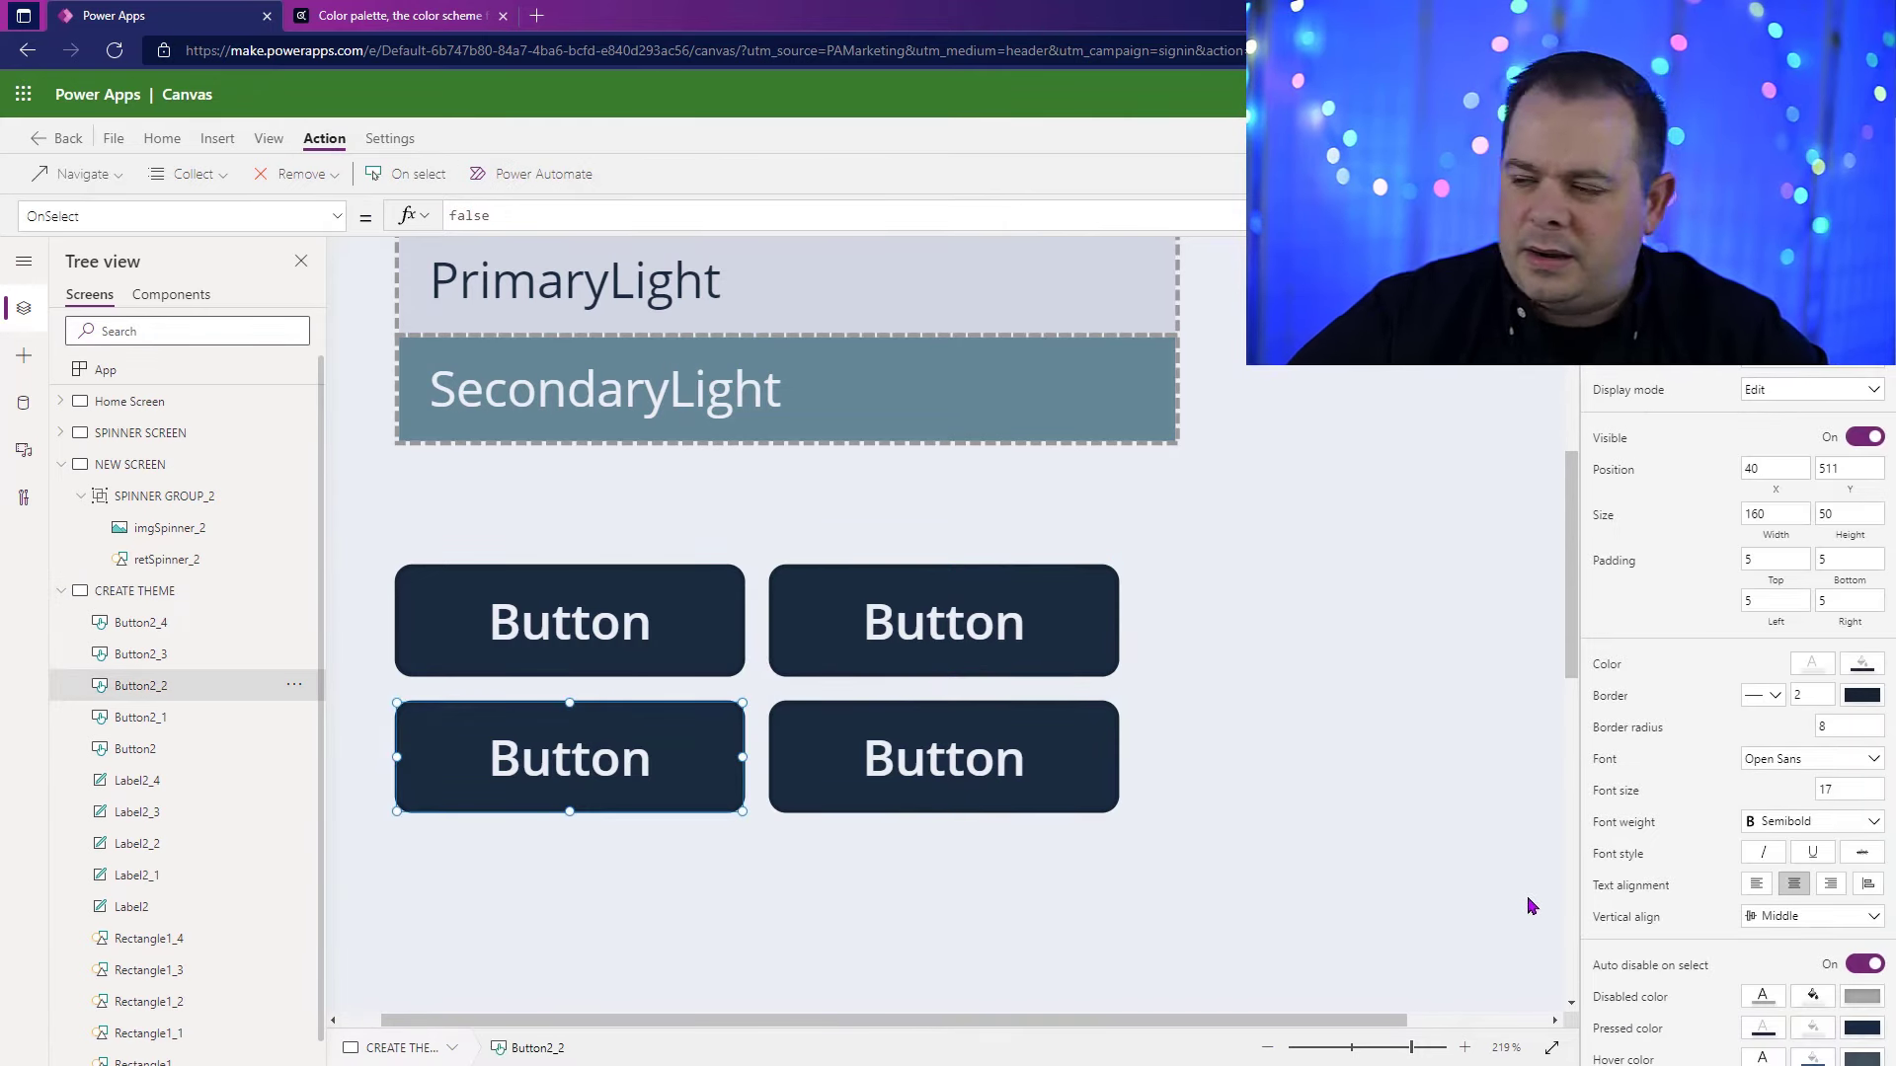
scroll(1020, 726, up, 2)
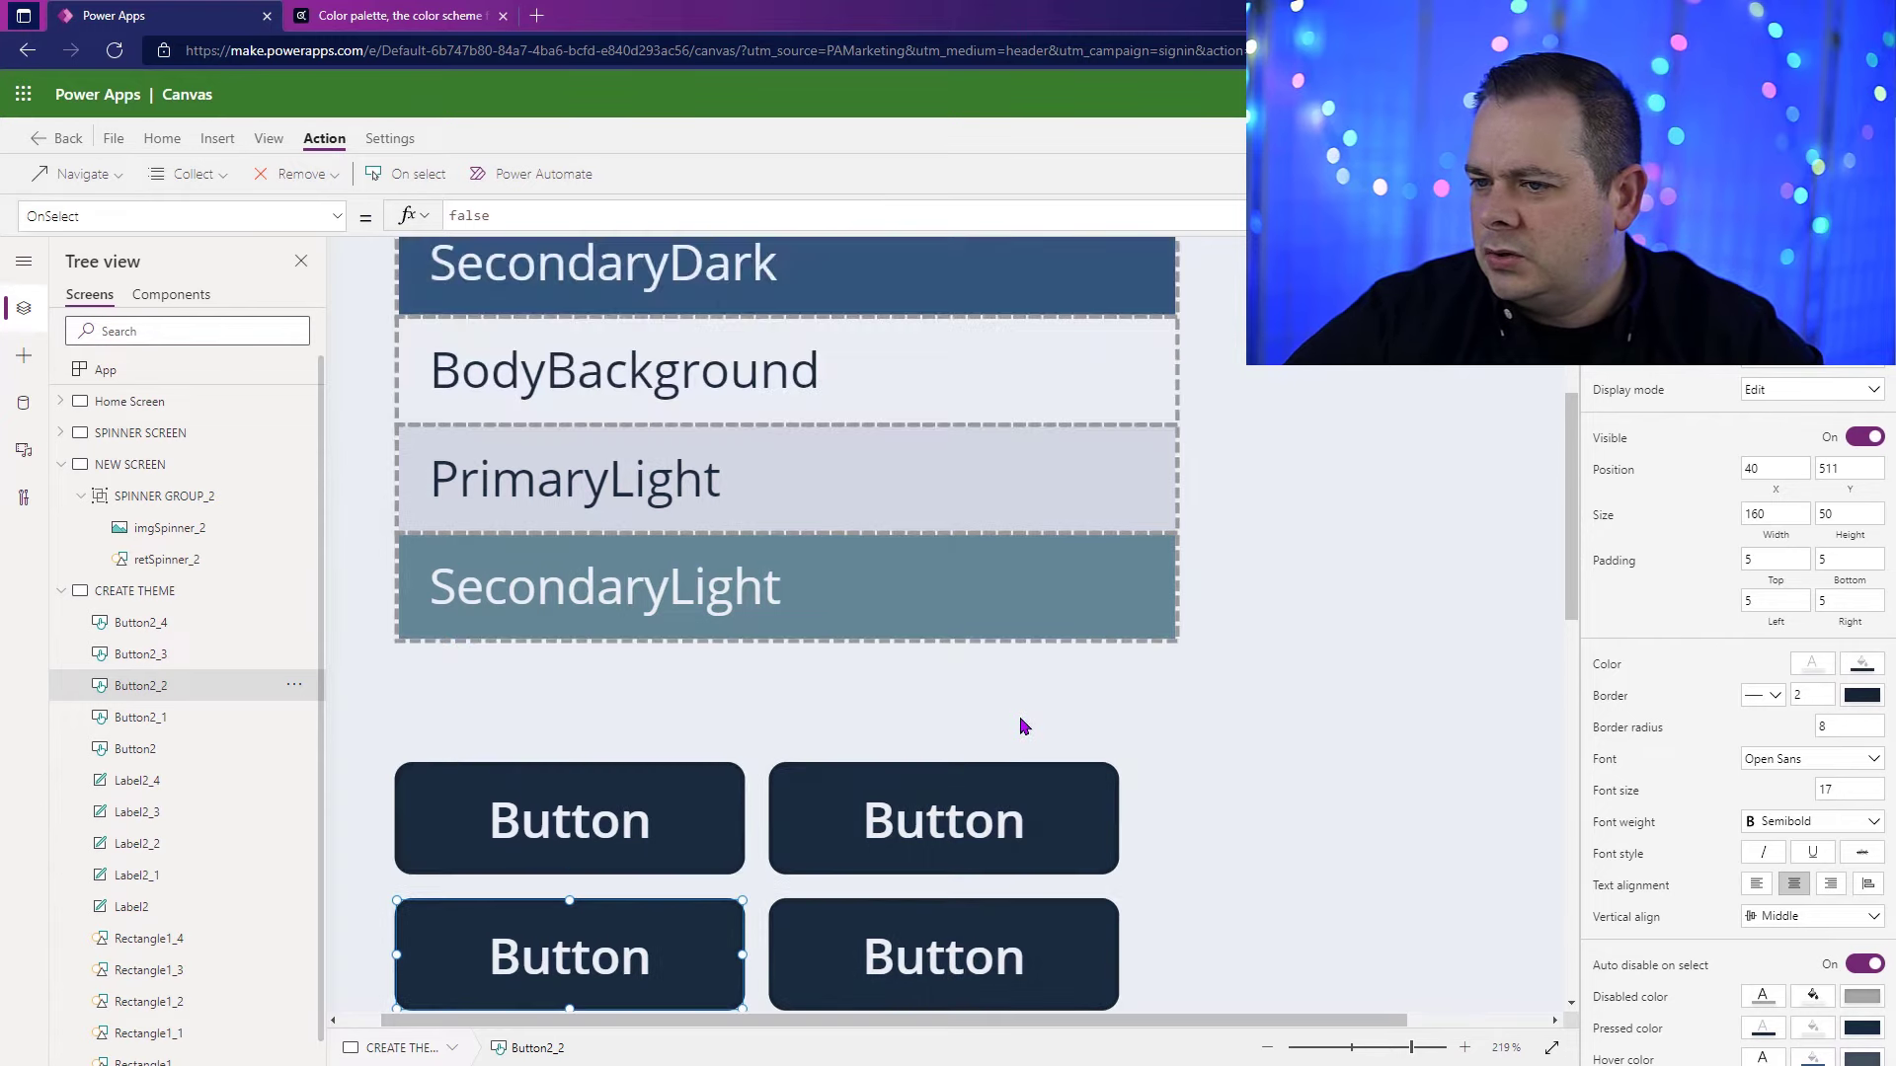
scroll(1020, 728, down, 1)
click(1862, 665)
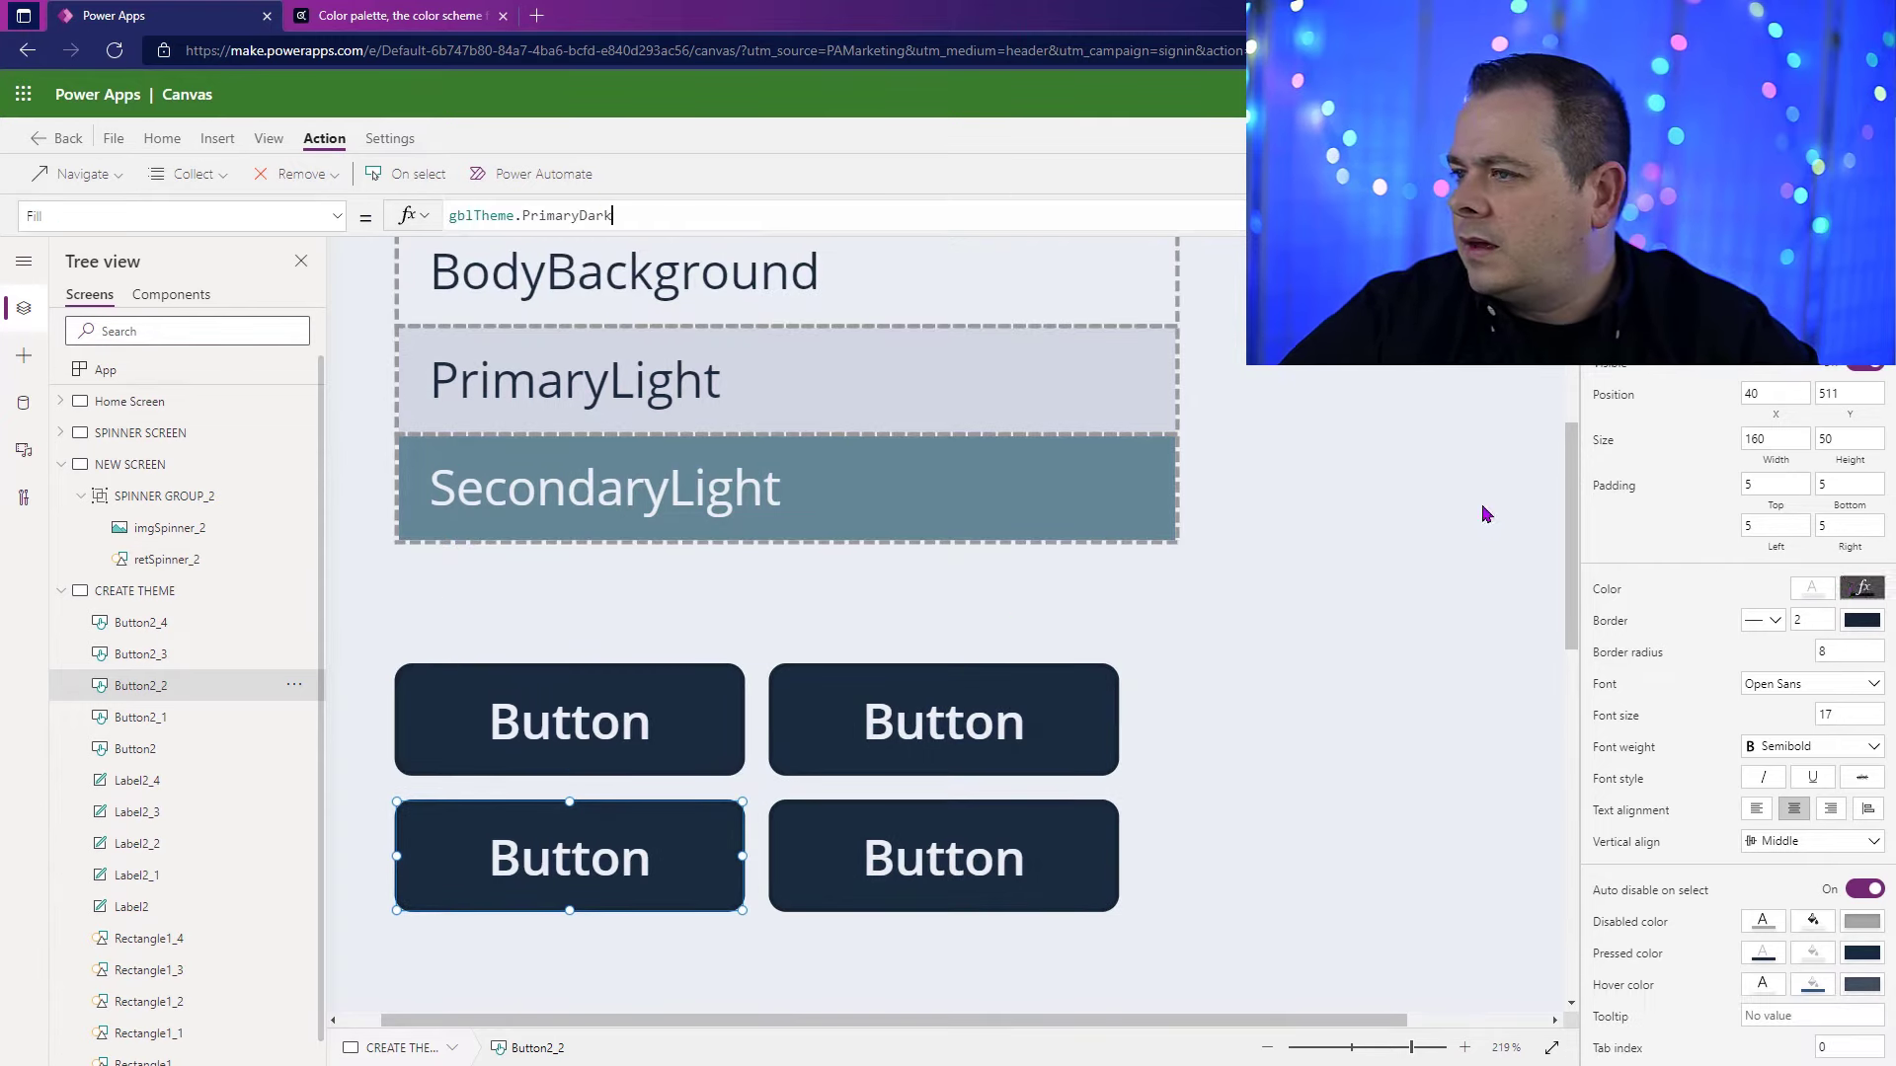
double_click(555, 215)
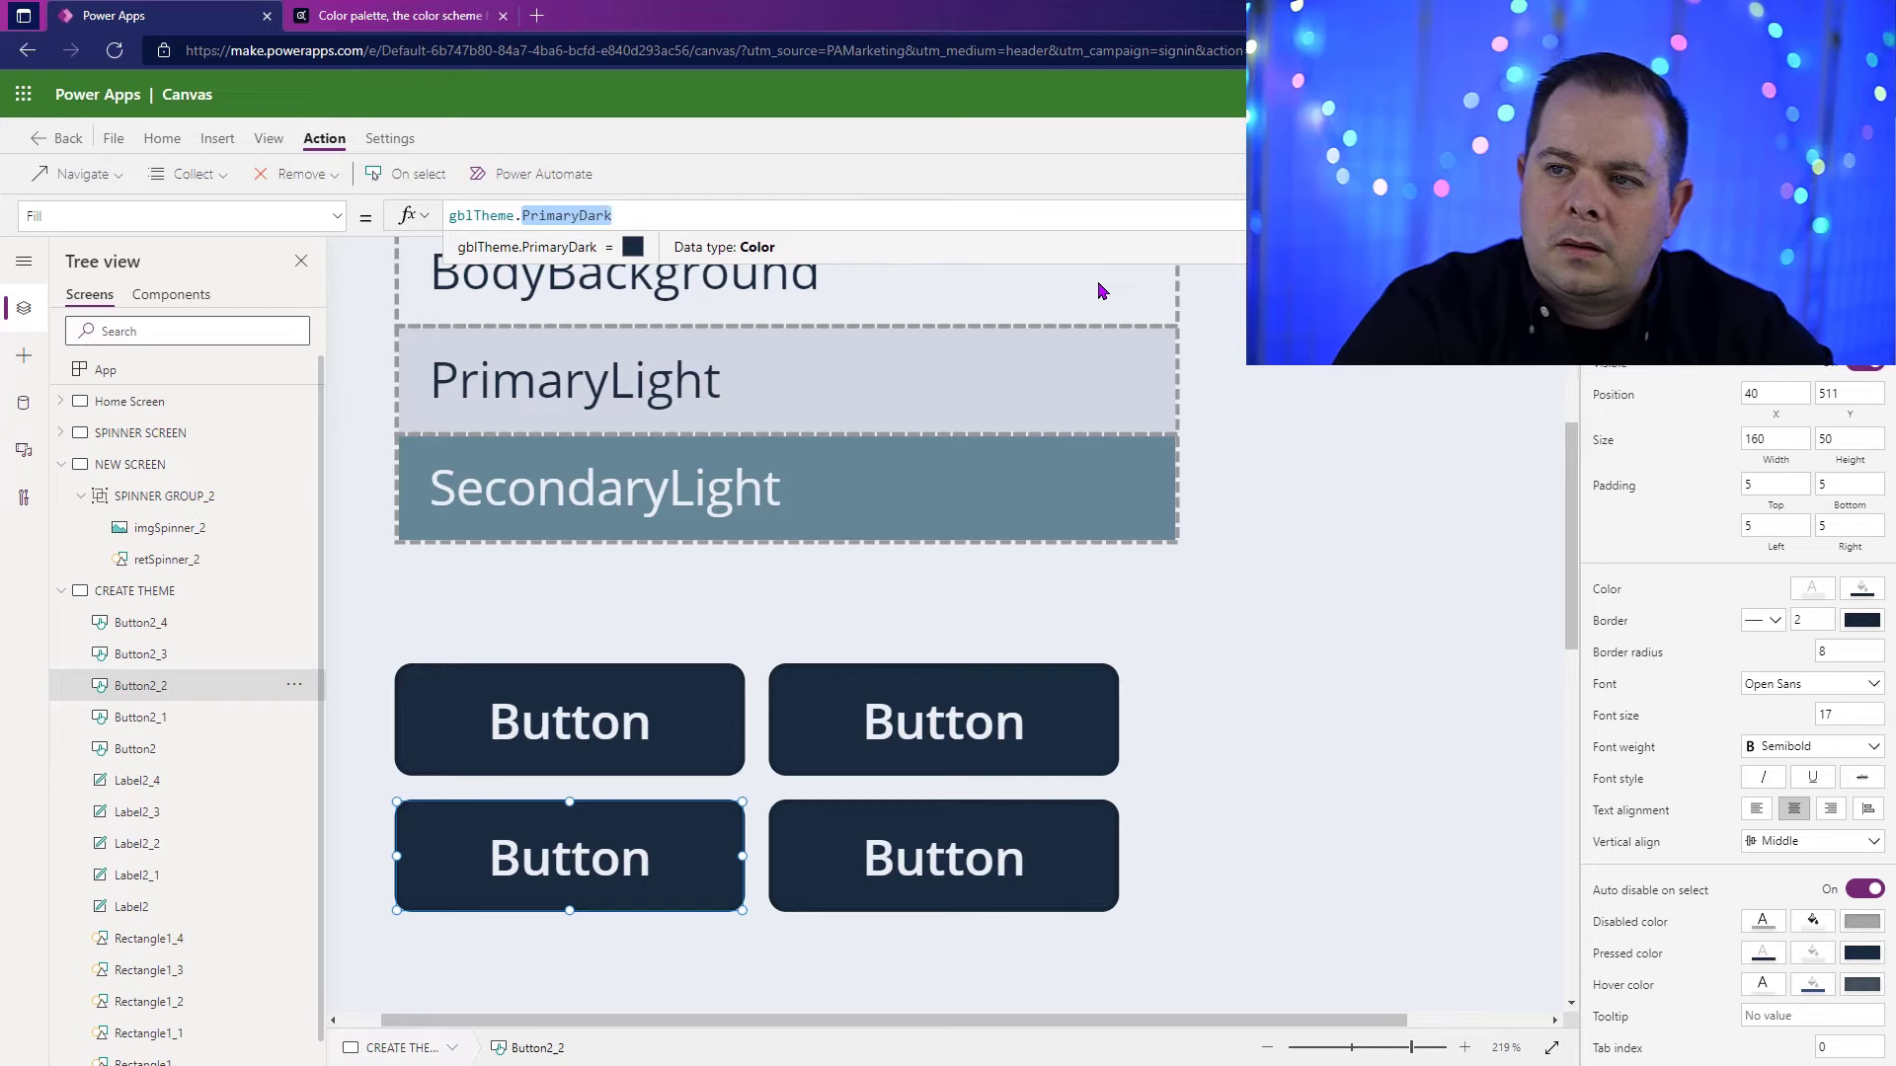
text(Second)
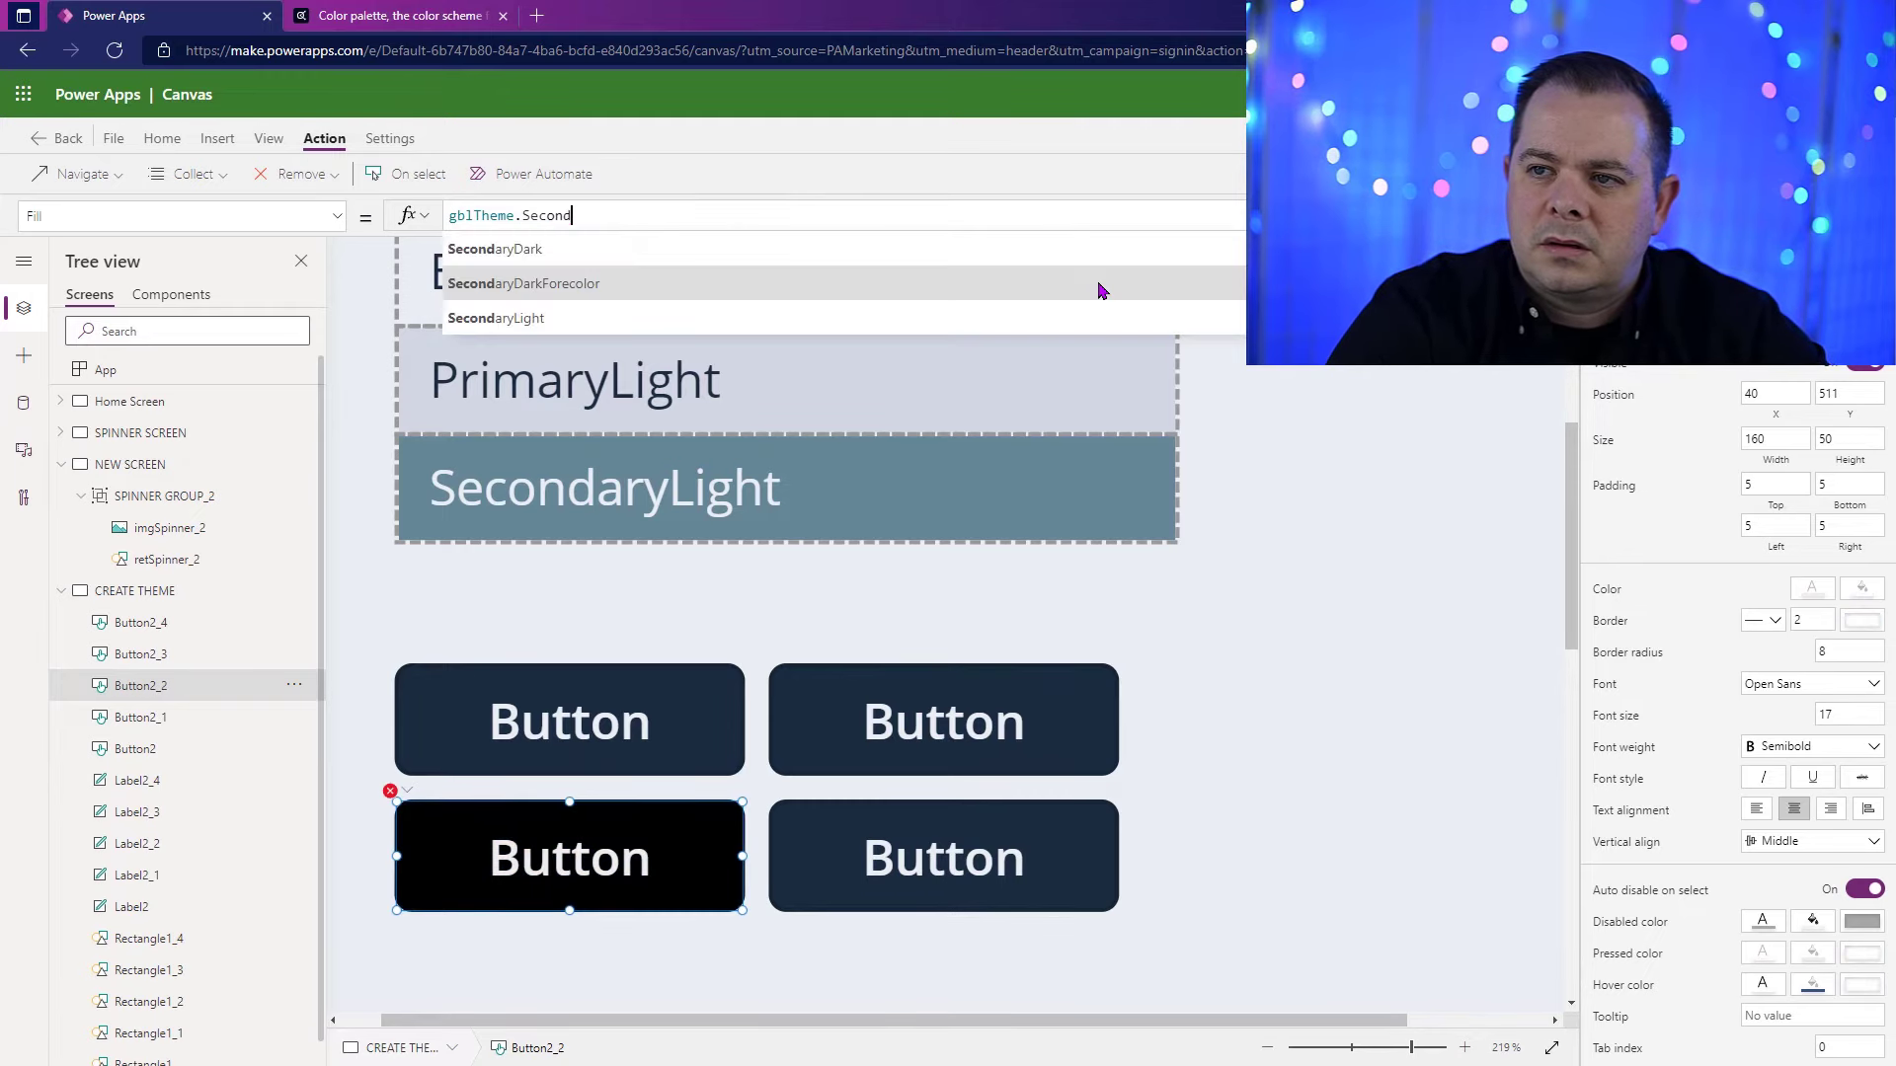
text(aryDark)
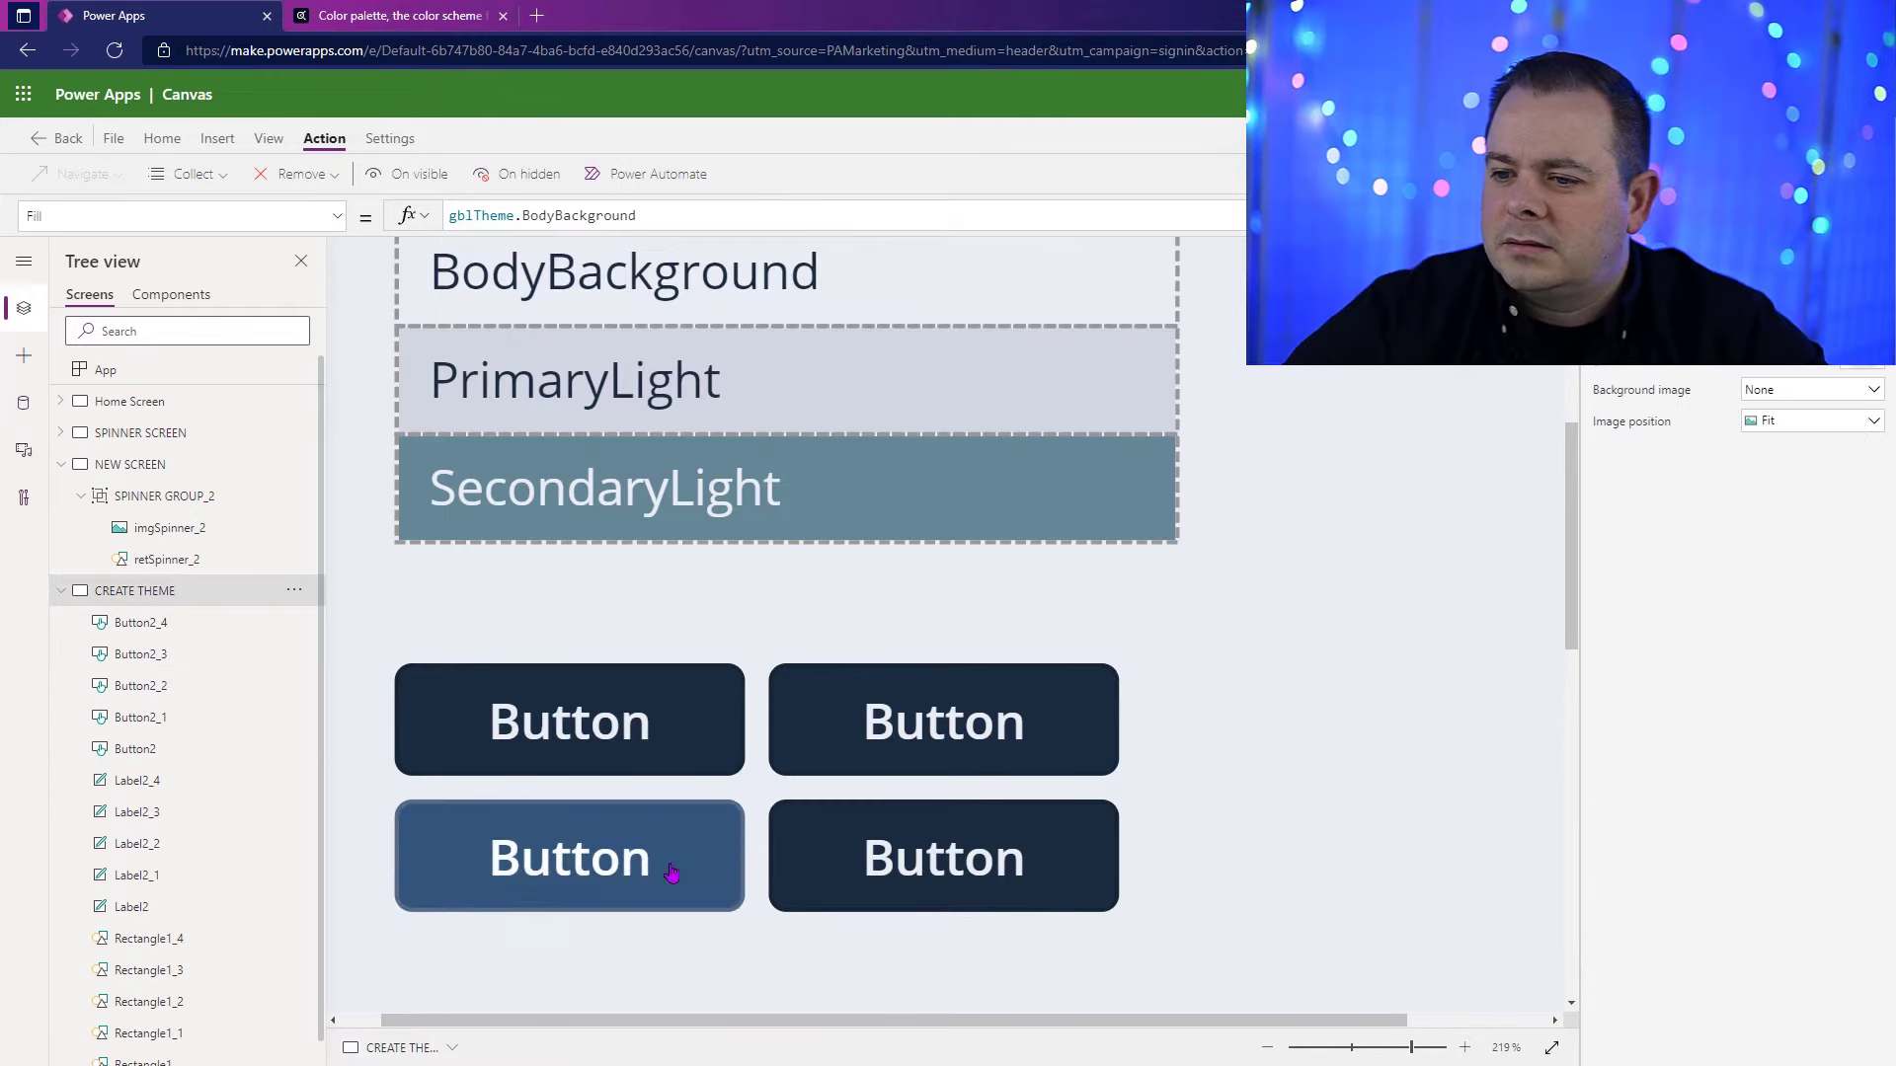
alt+click(672, 874)
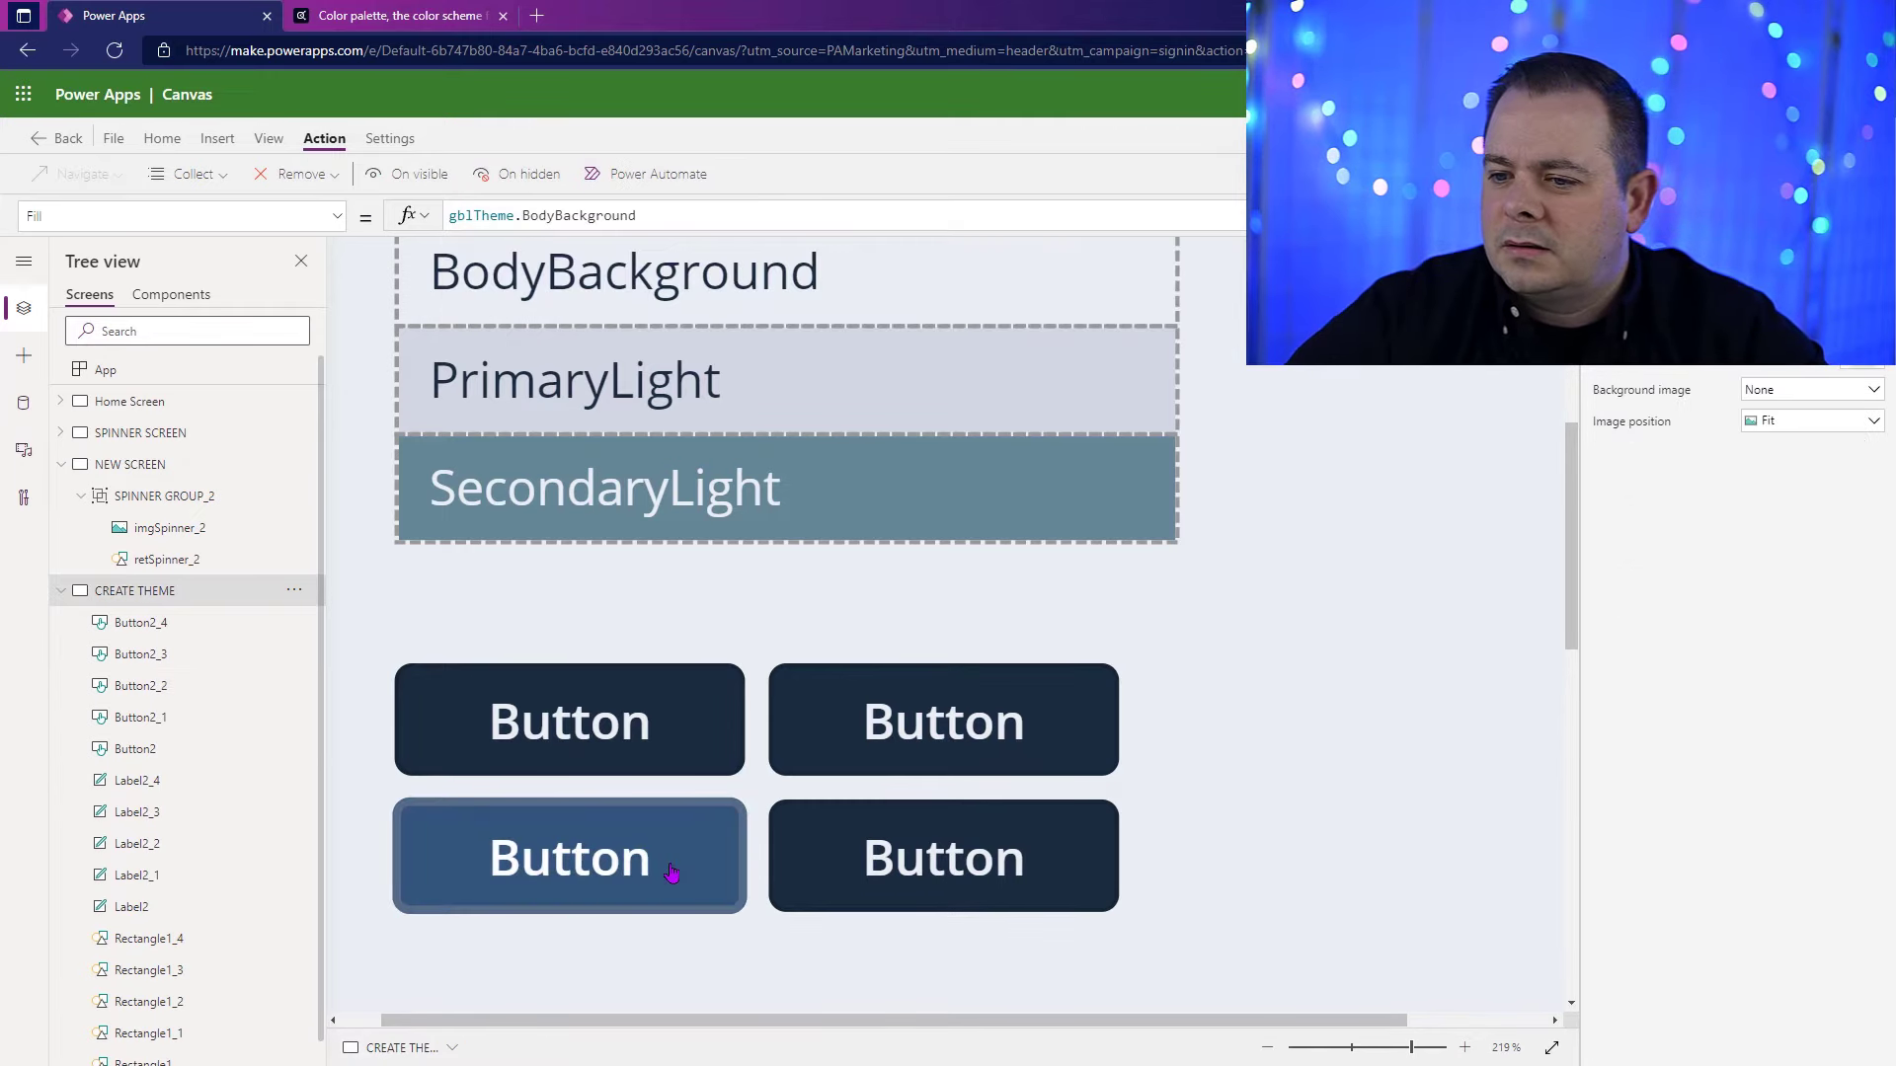
Step: Set the HoverFill of the grid's lower-left button to gblTheme.SecondaryLight
click(643, 891)
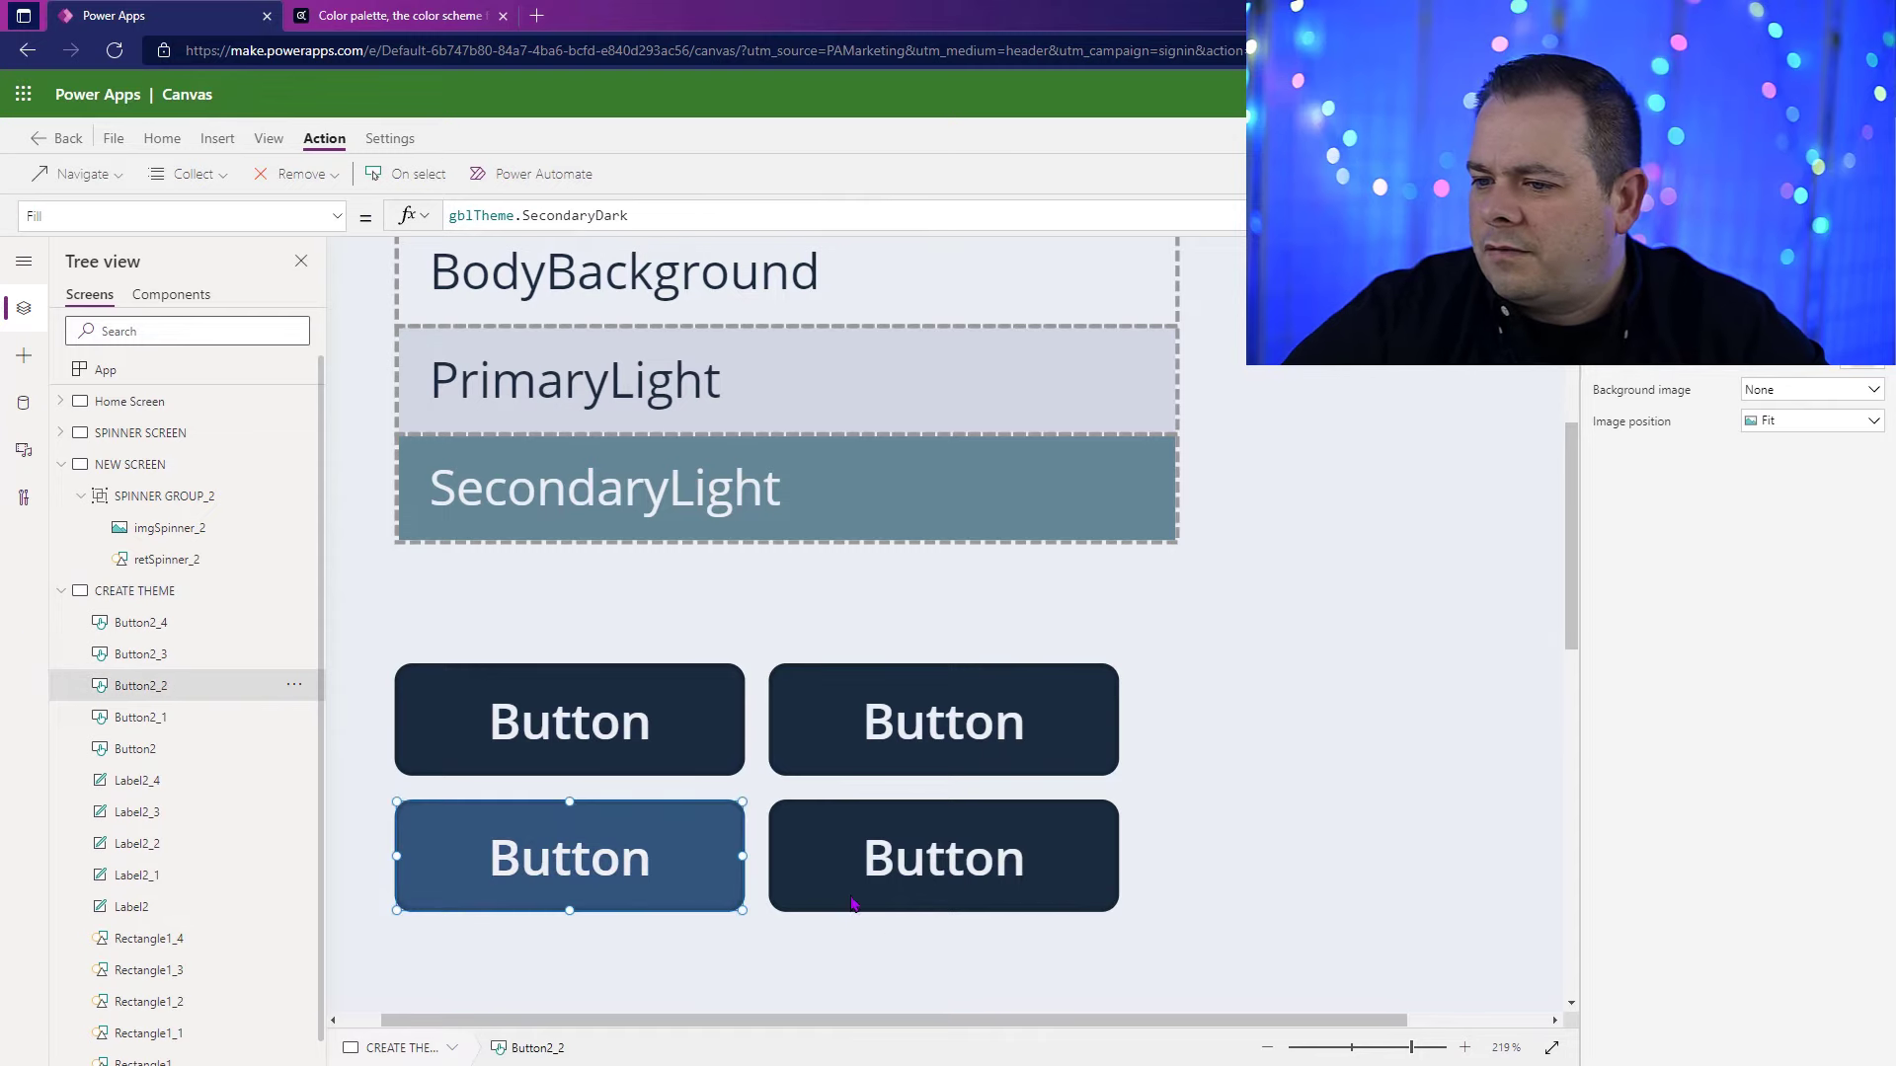
scroll(1738, 710, down, 1)
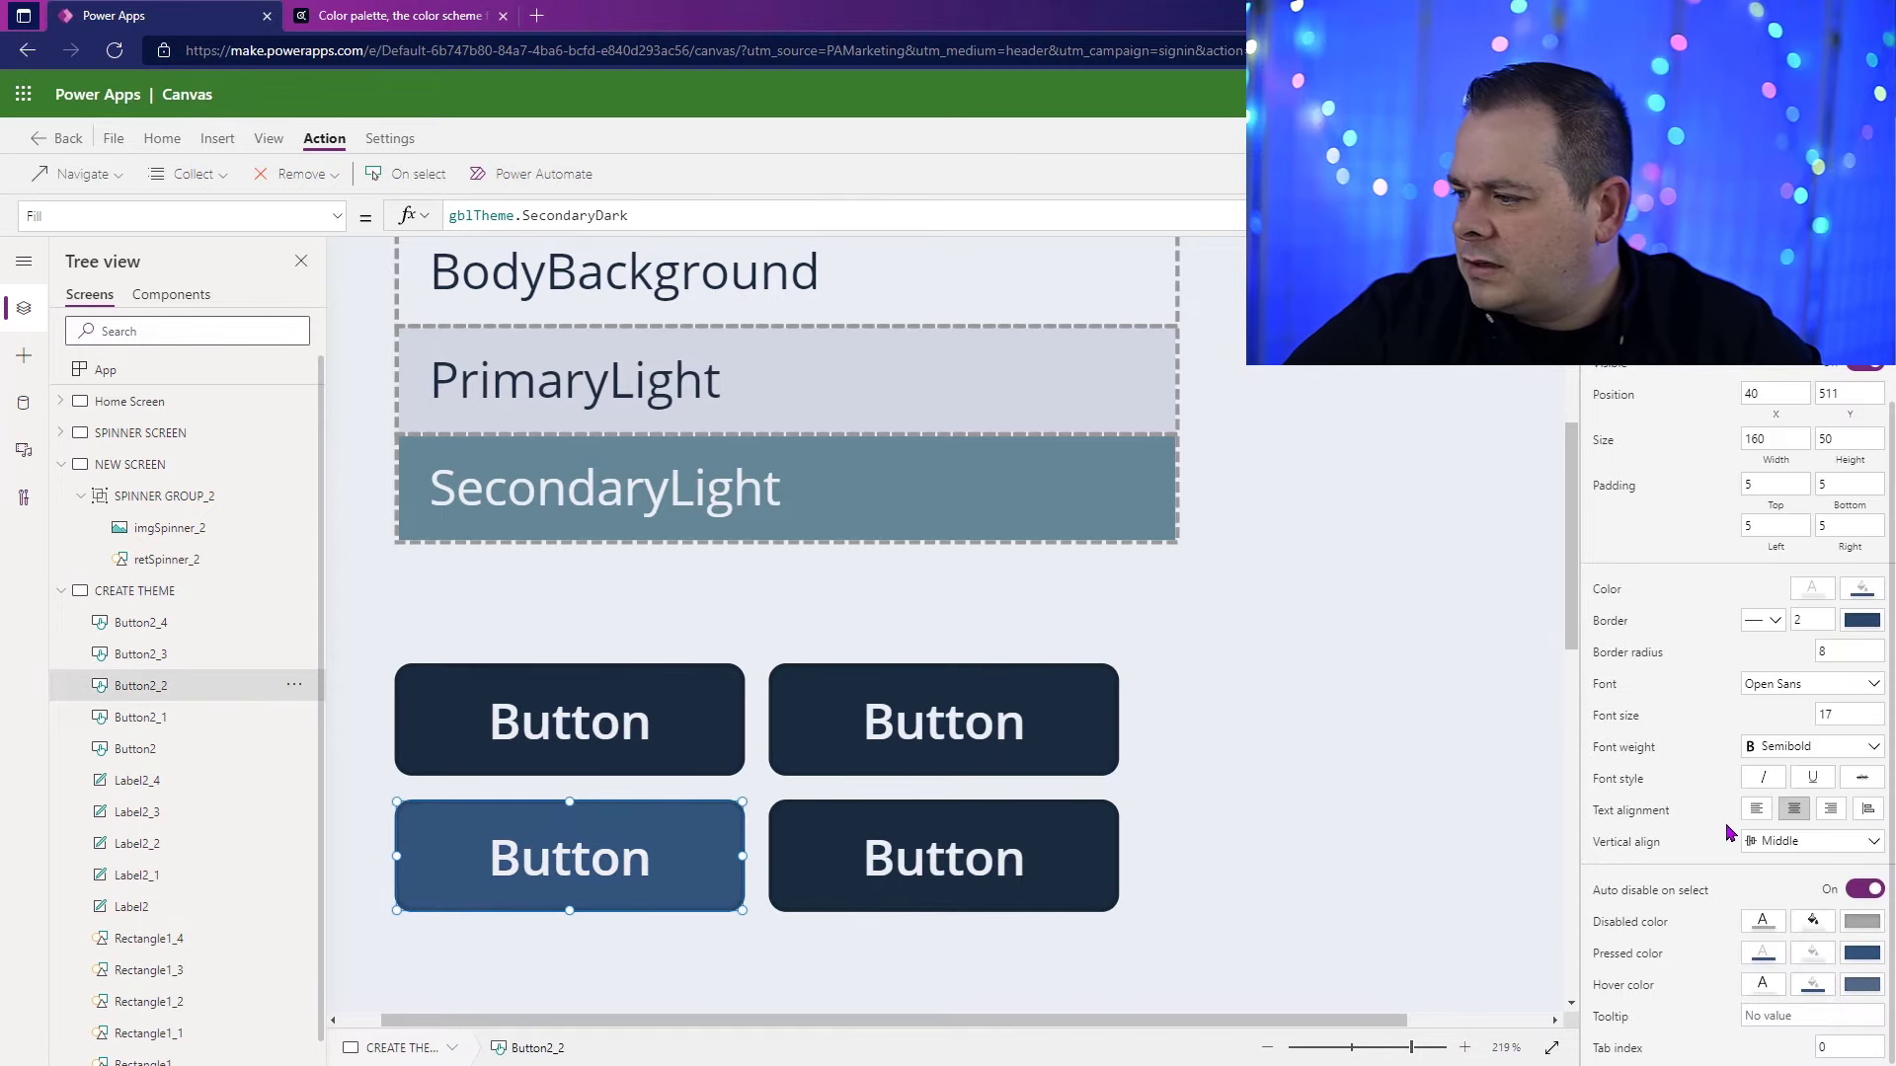
click(1812, 985)
double_click(571, 215)
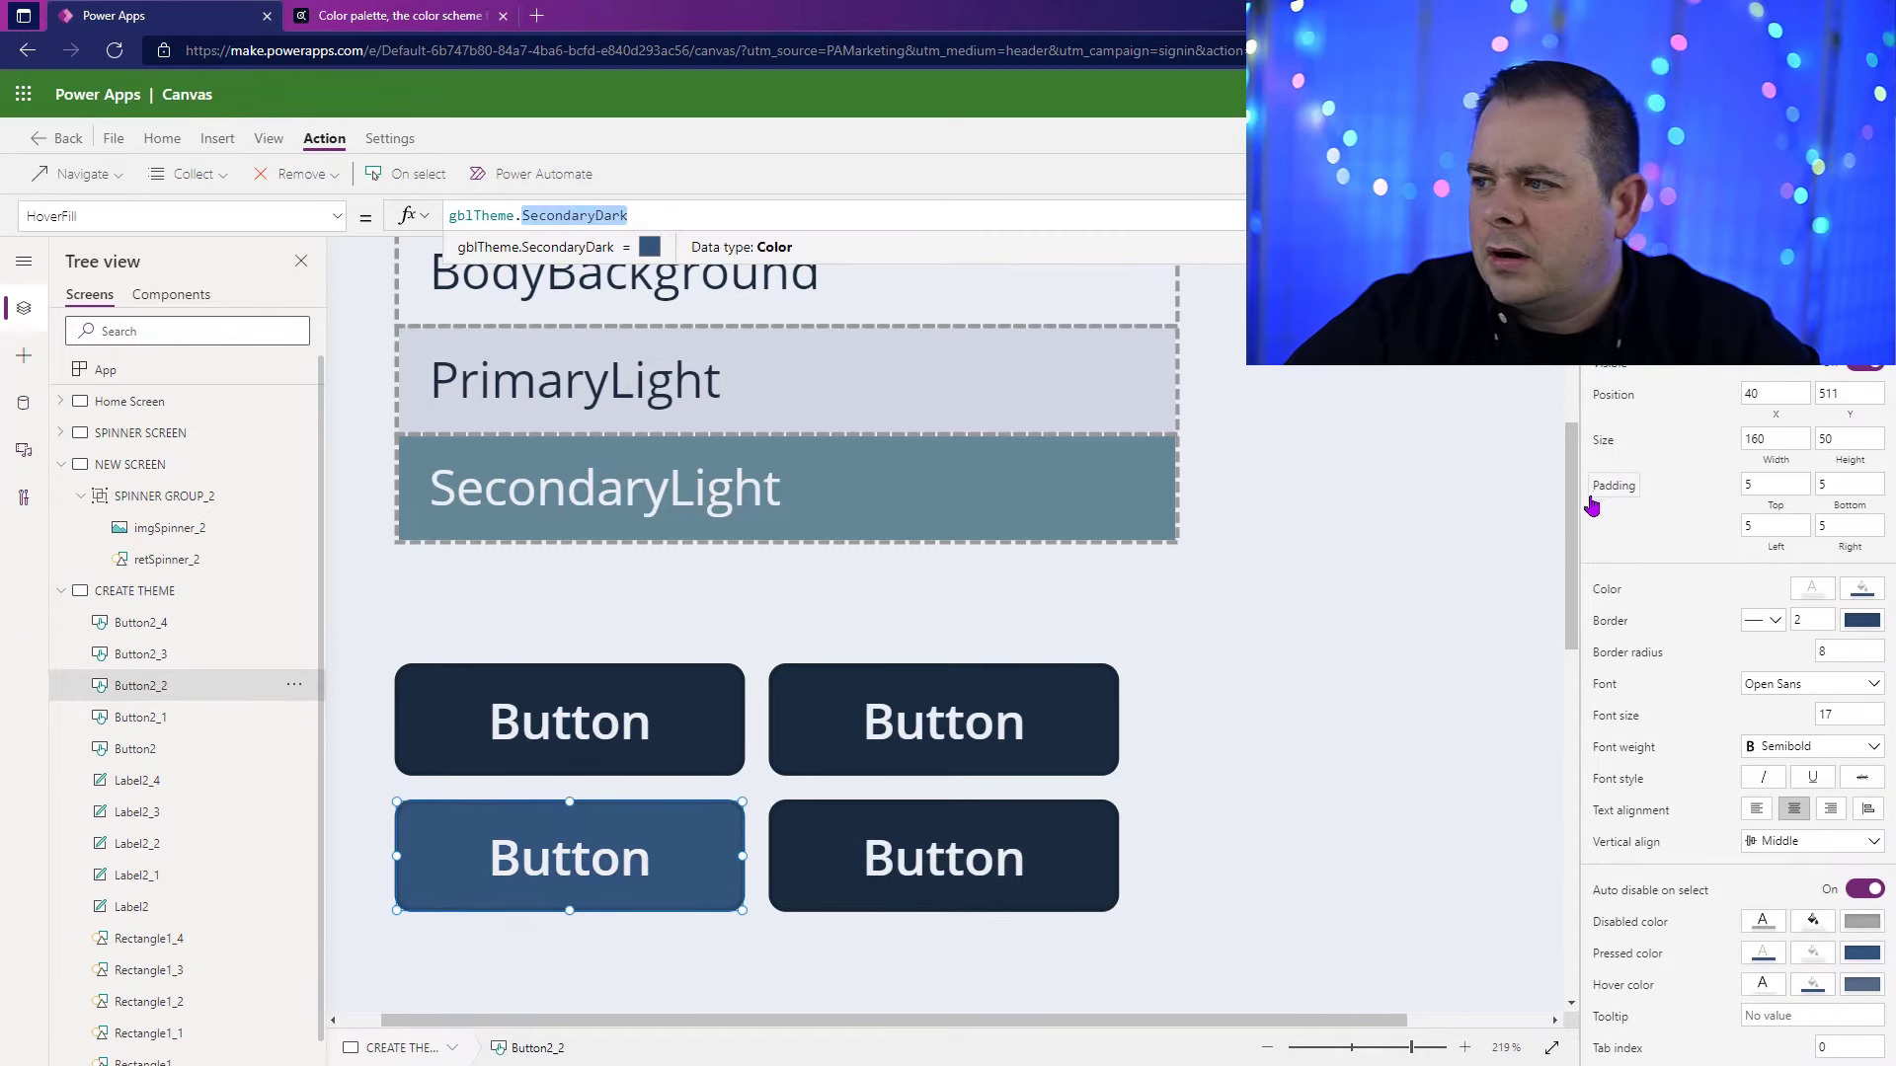
drag(1409, 1050, 1390, 1048)
key(shift+Left)
key(shift+Left)
key(shift+Left)
key(shift+Left)
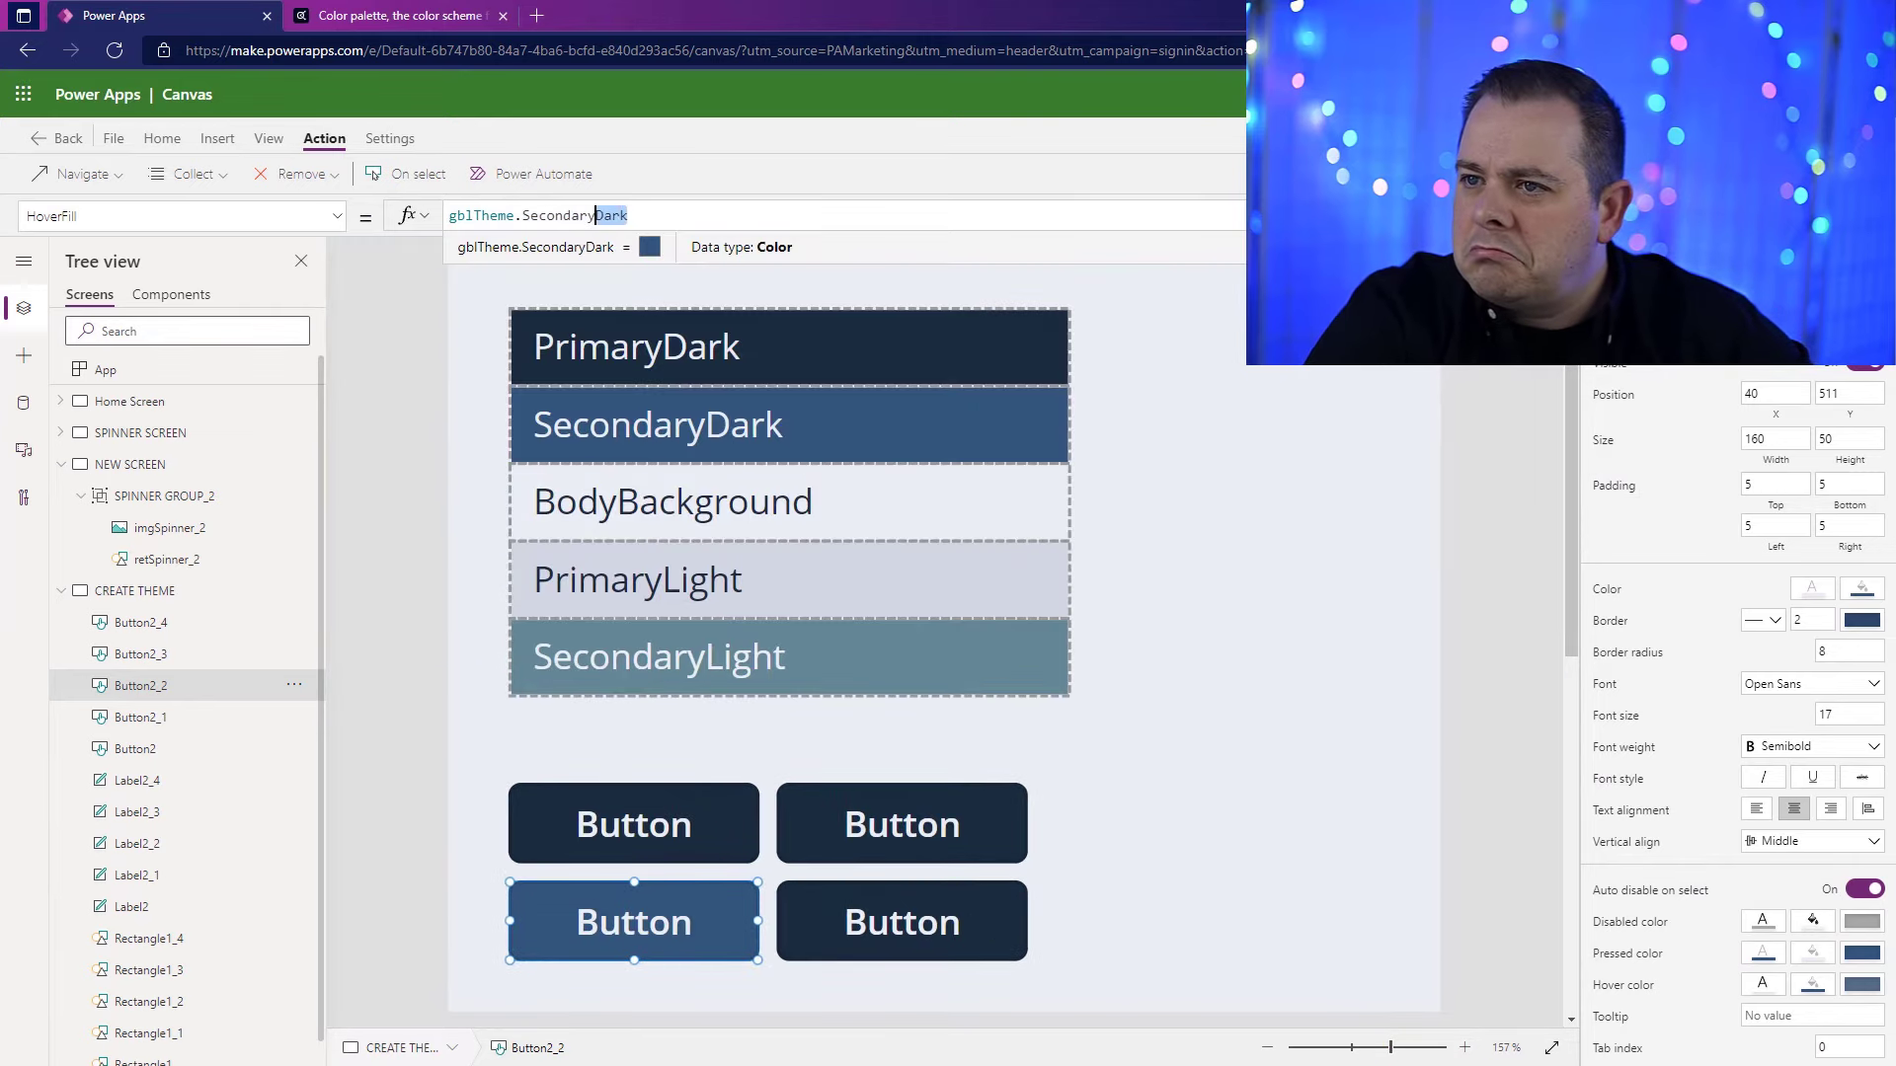
text(Light)
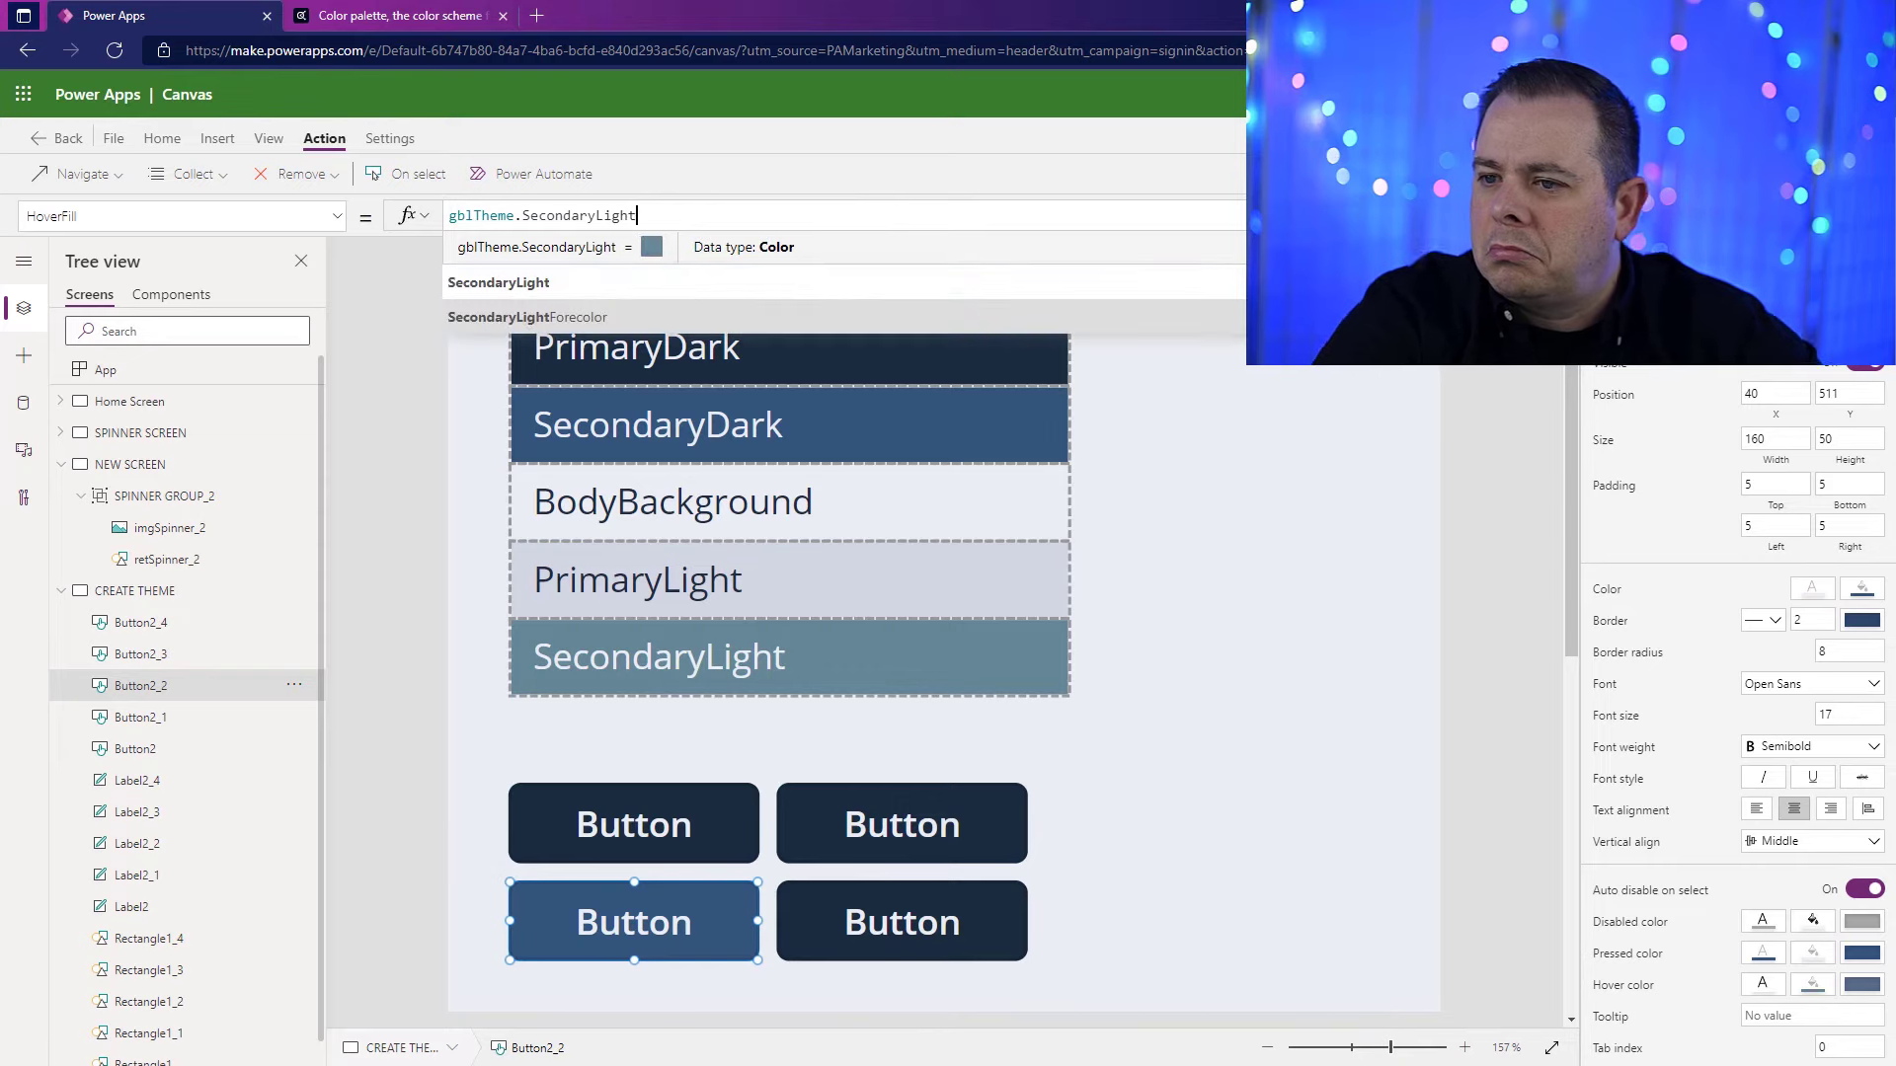
click(1409, 473)
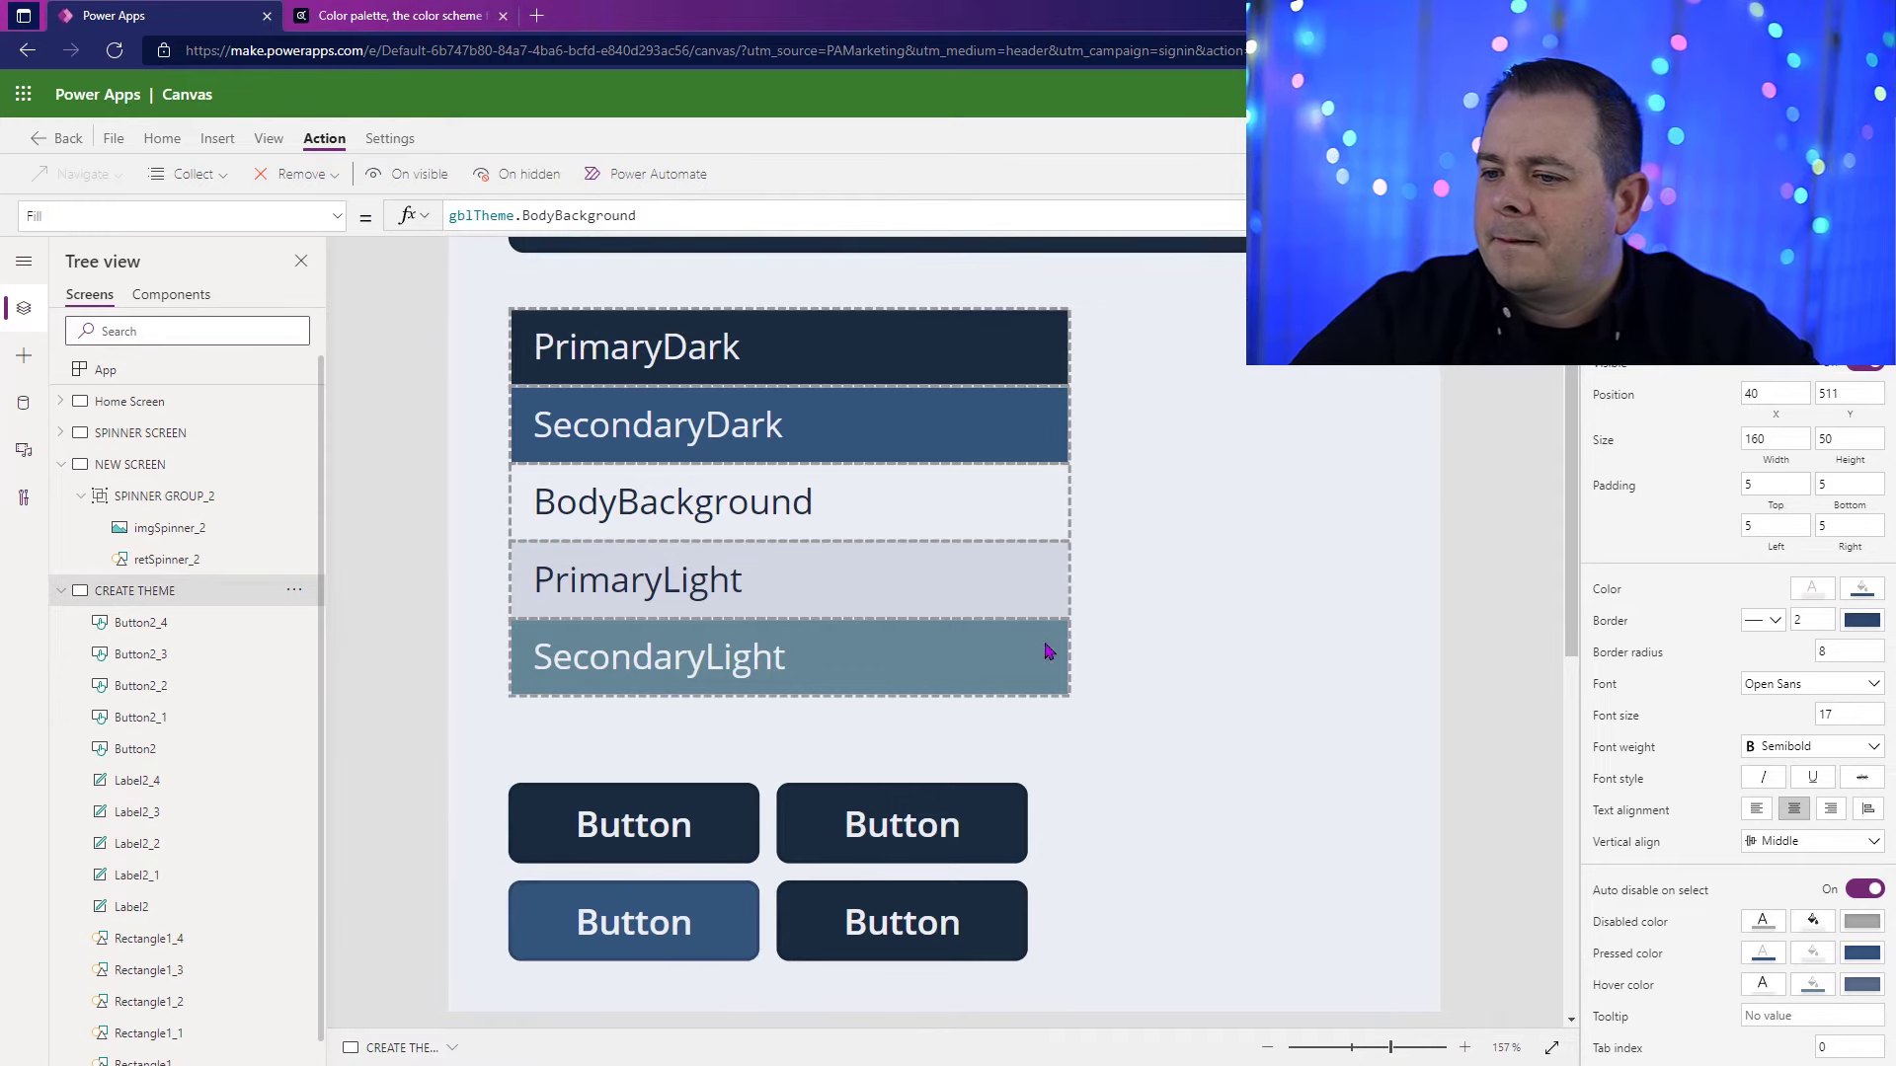
click(682, 923)
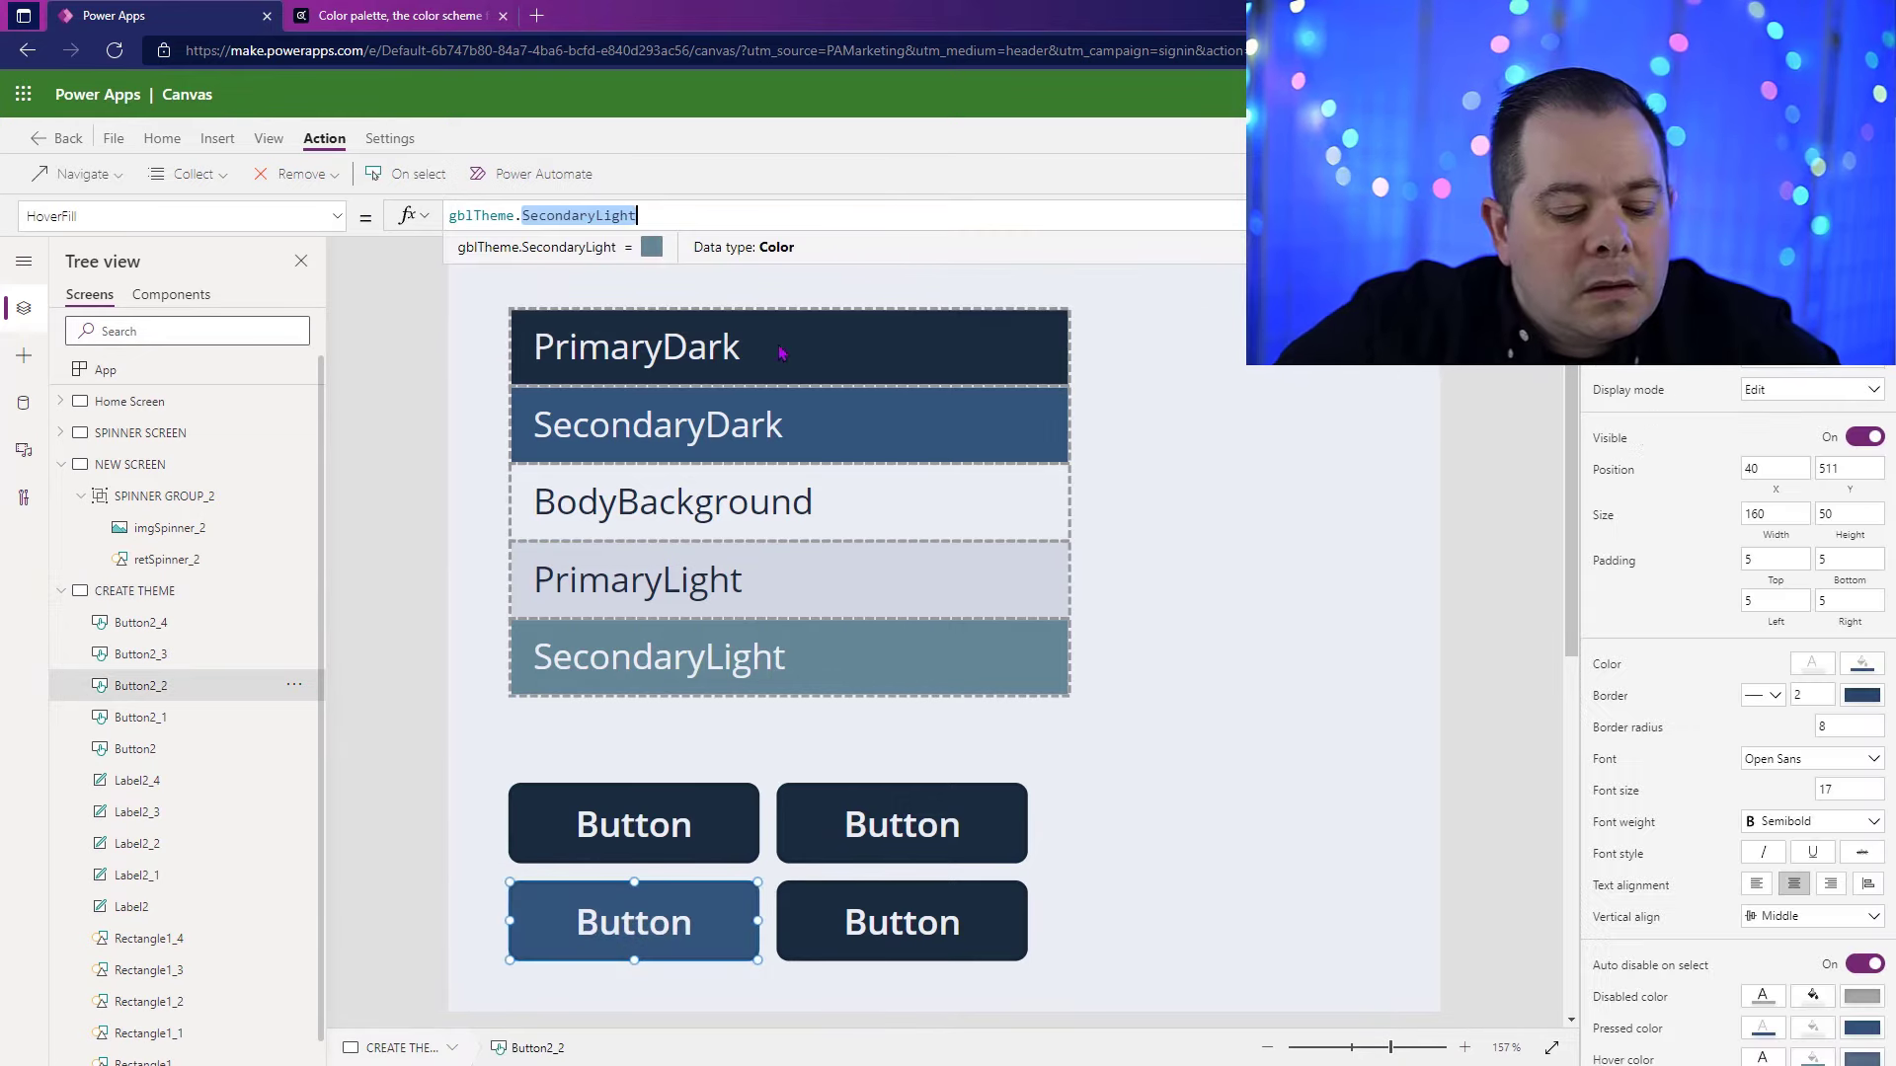
Step: Set the Fill of the grid's upper-right button to gblTheme.SecondaryLight
click(929, 825)
scroll(1817, 861, down, 2)
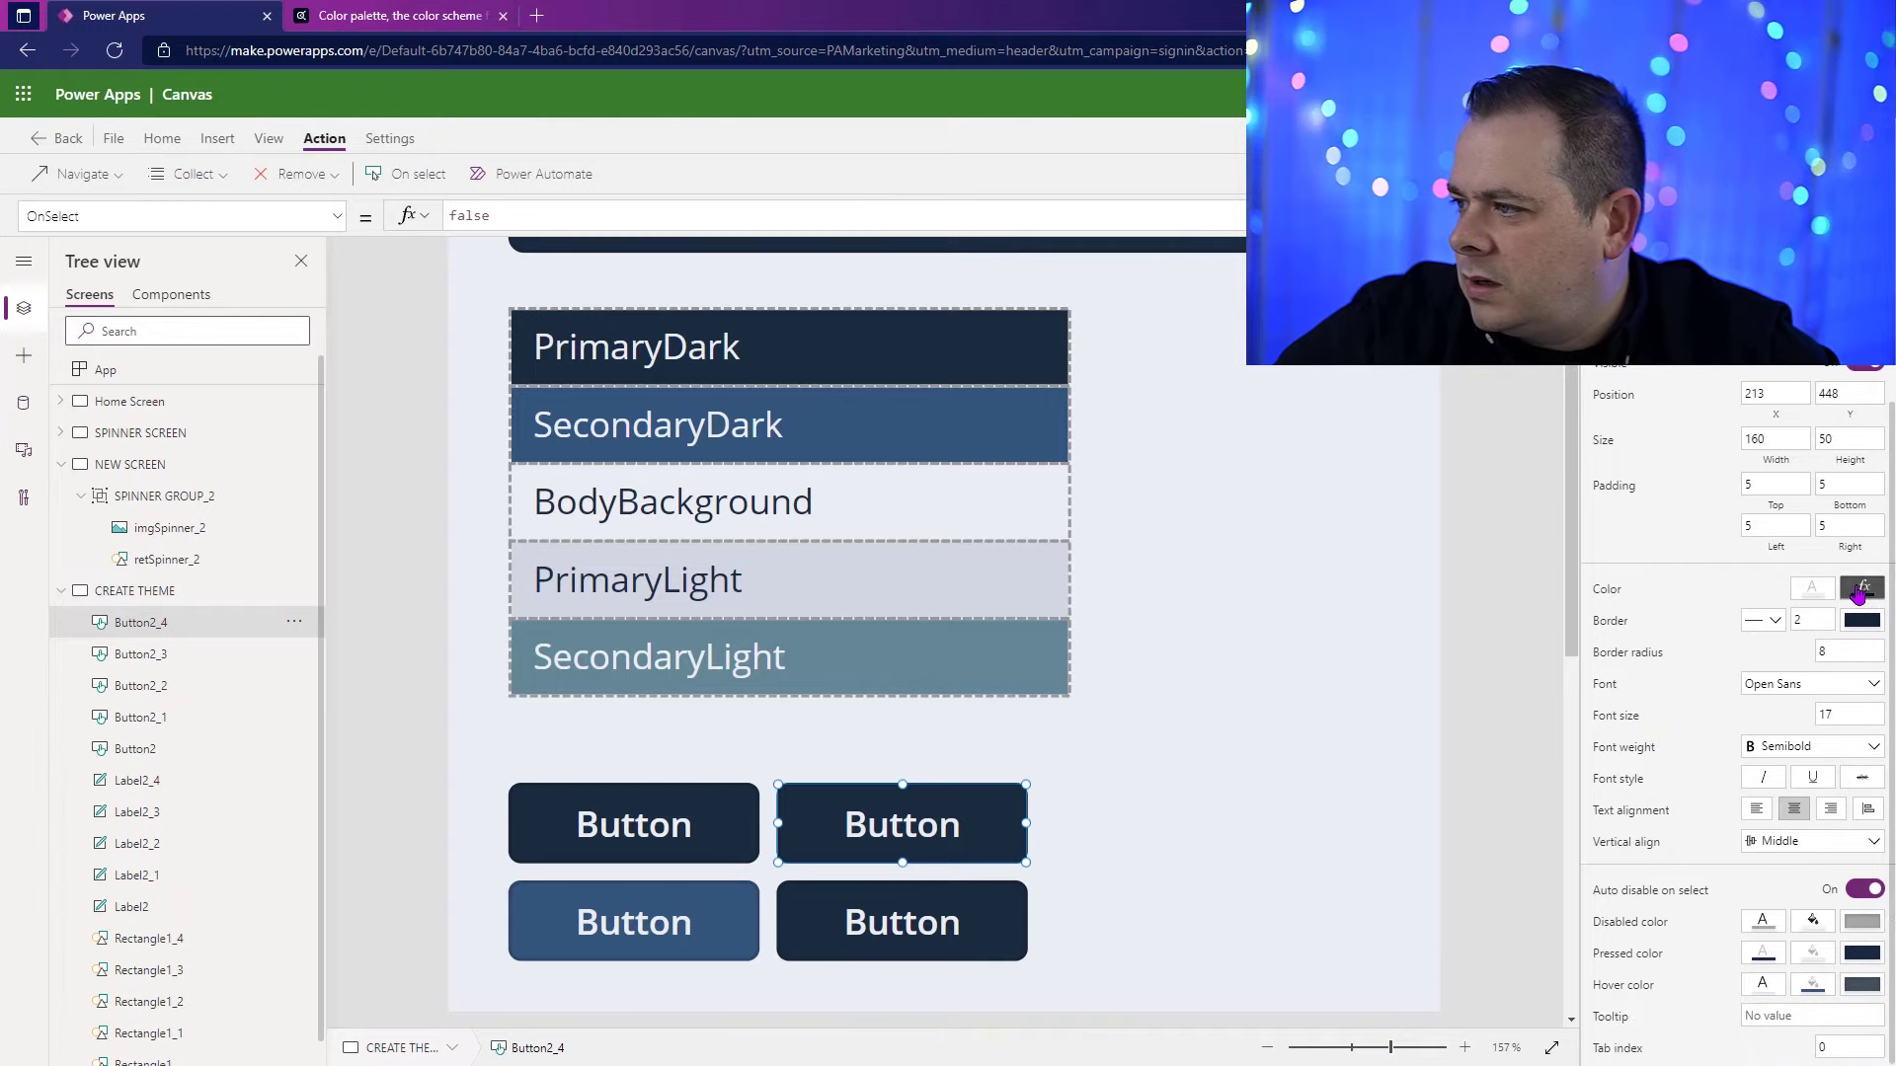
click(1862, 590)
alt+click(953, 844)
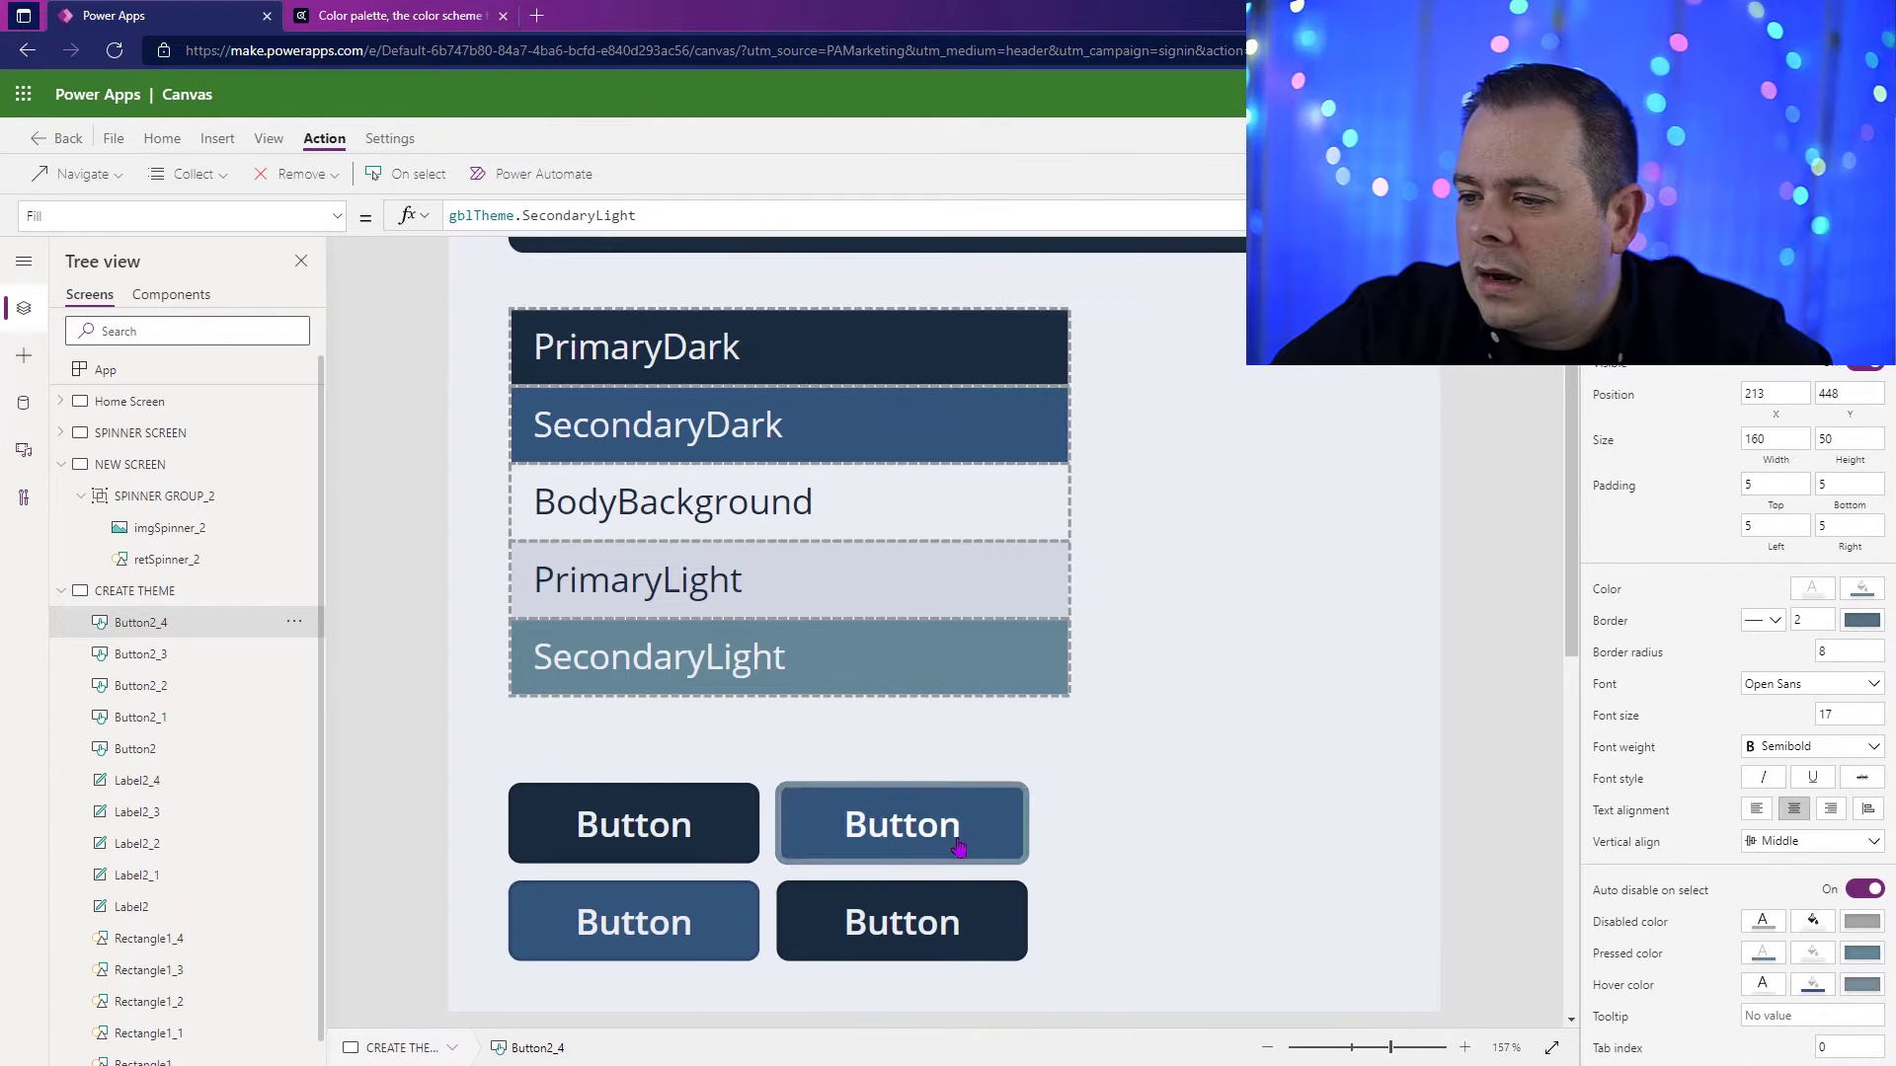
Step: Set the Fill of the grid's lower-right button to gblTheme.PrimaryLight
alt+click(960, 823)
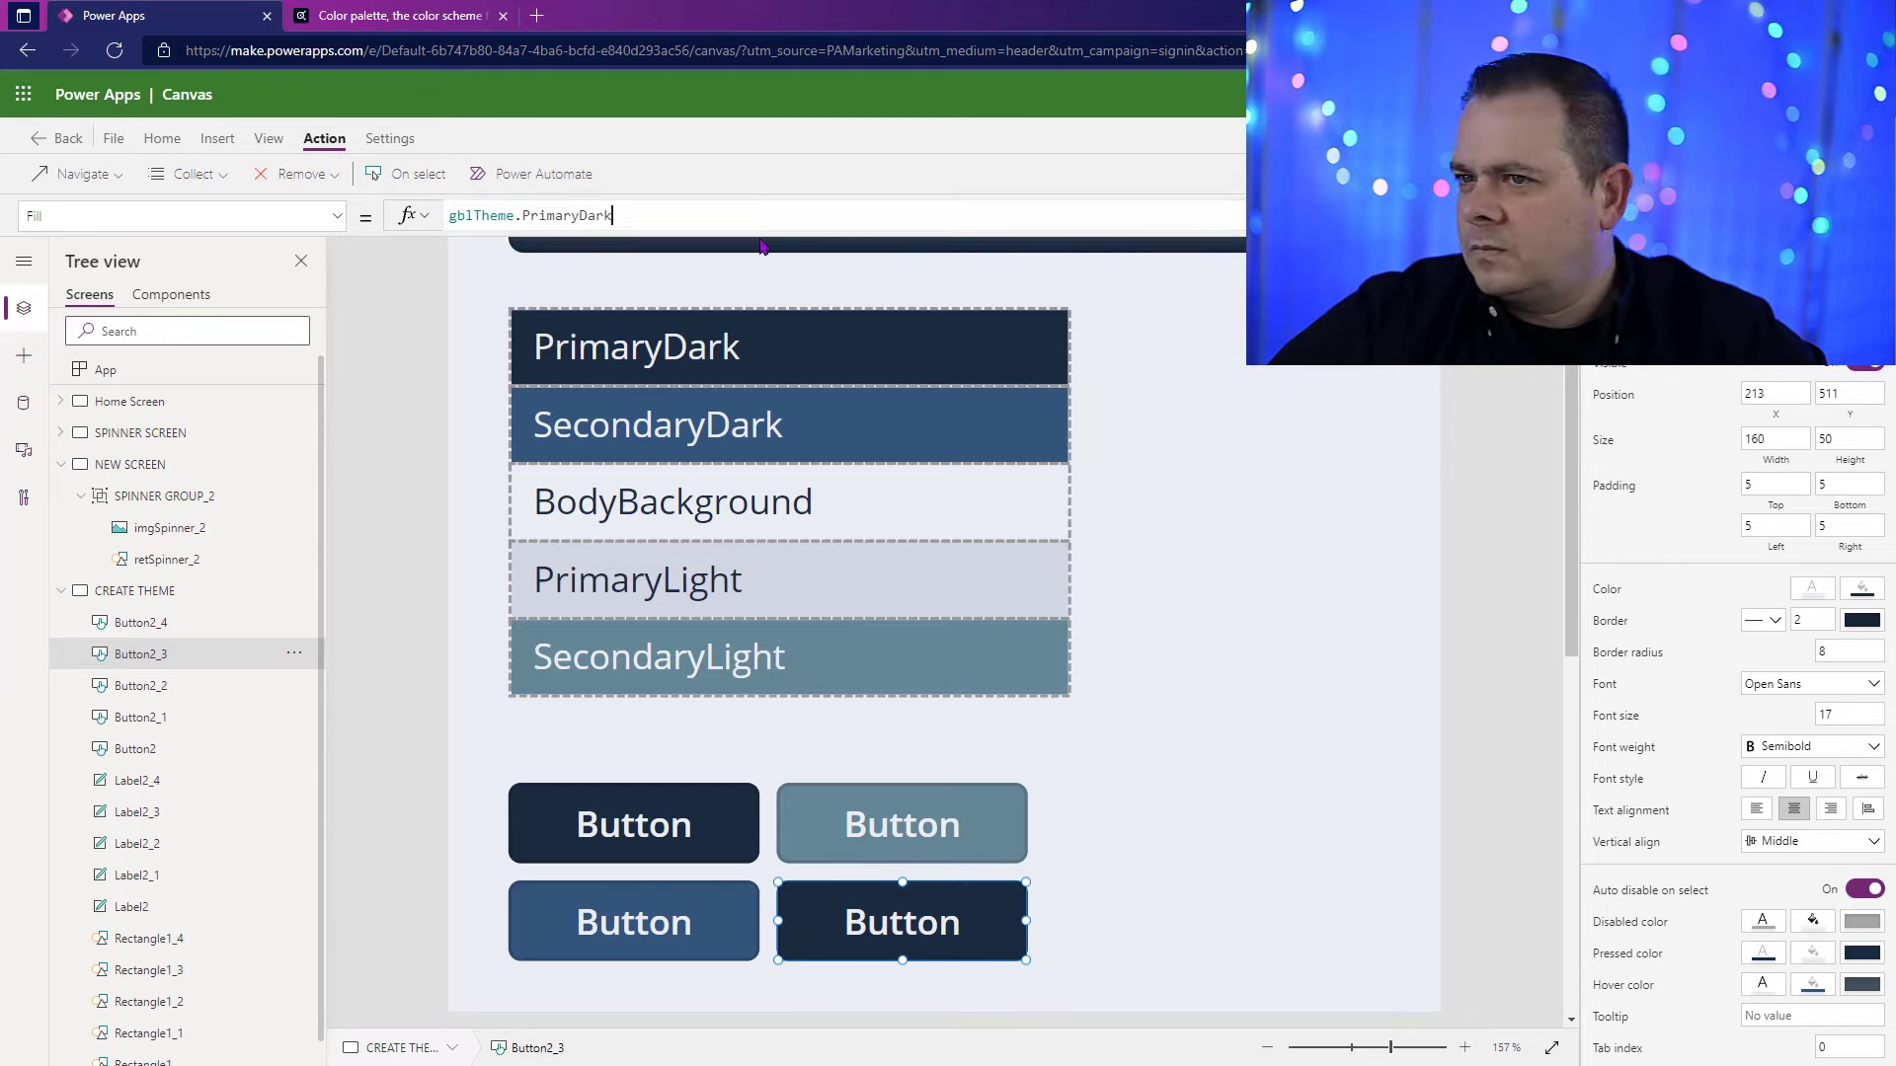
click(554, 215)
double_click(554, 215)
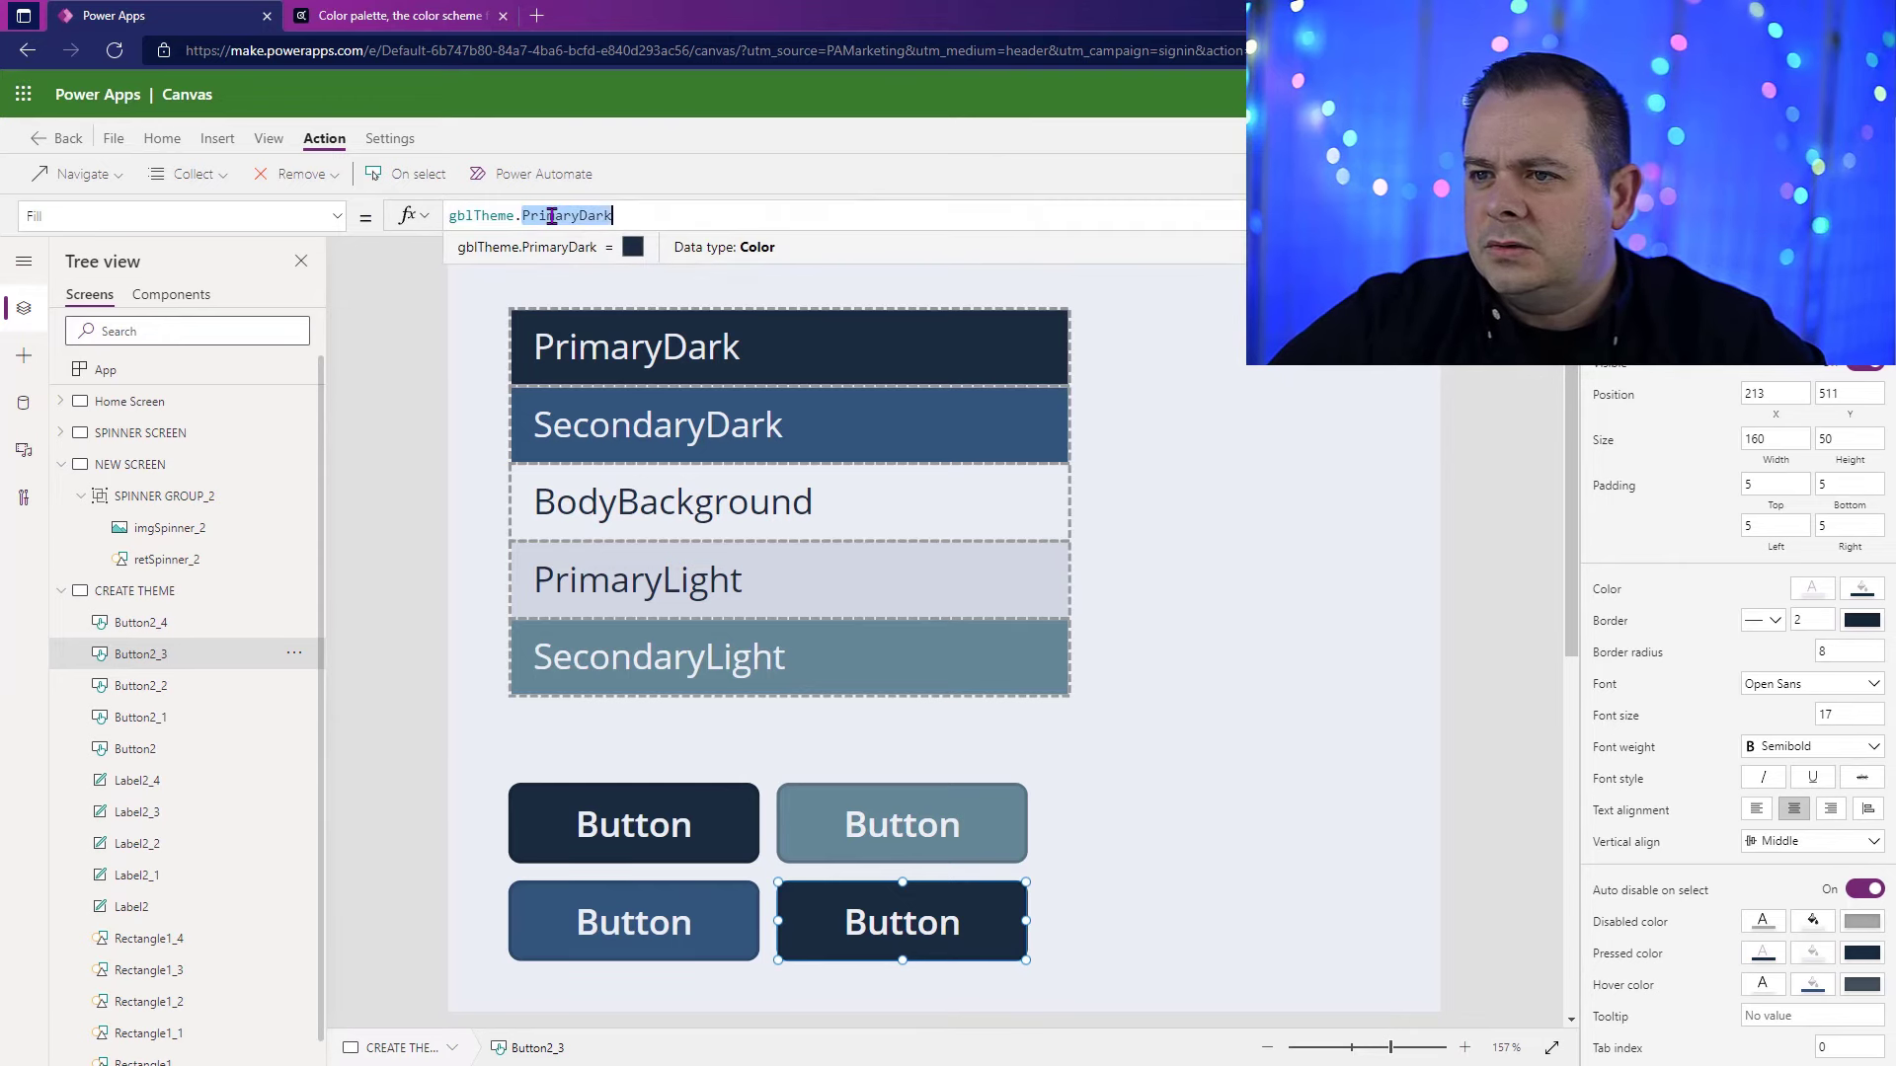
text(Primary)
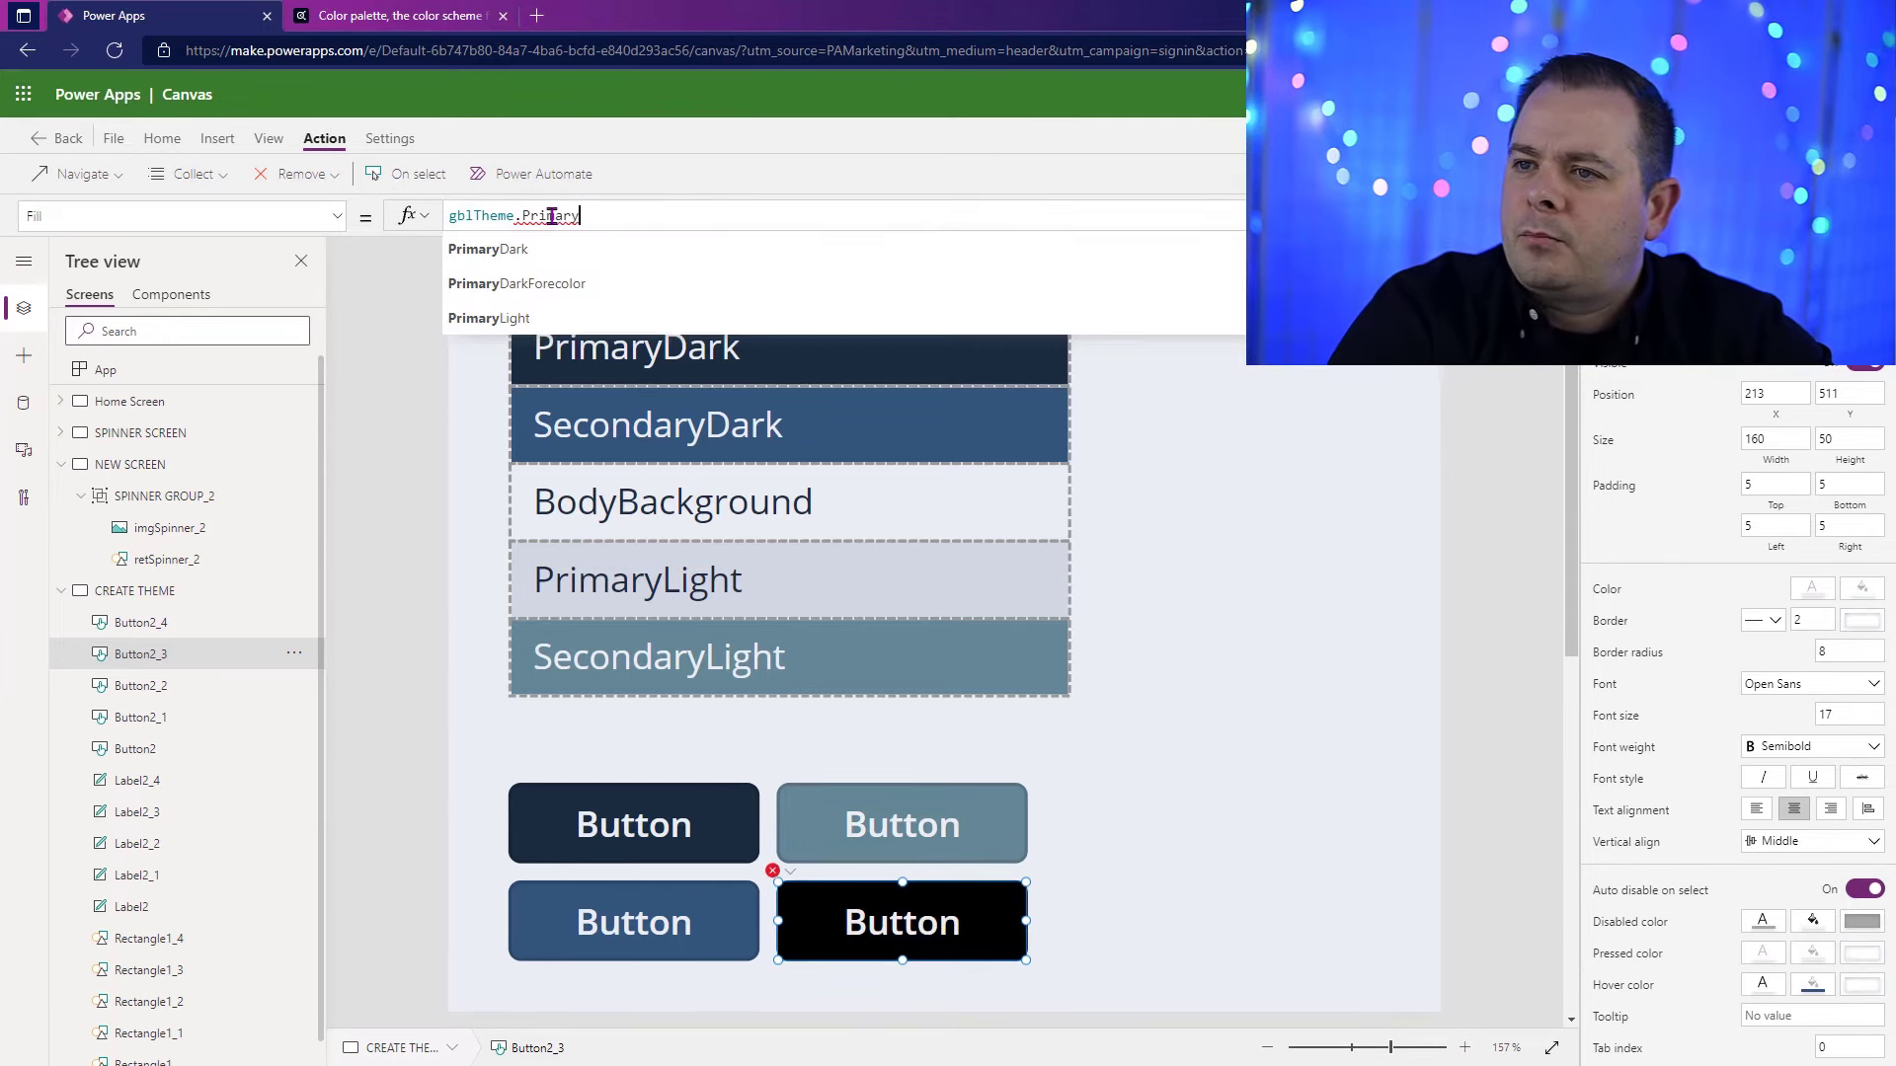
text(Light)
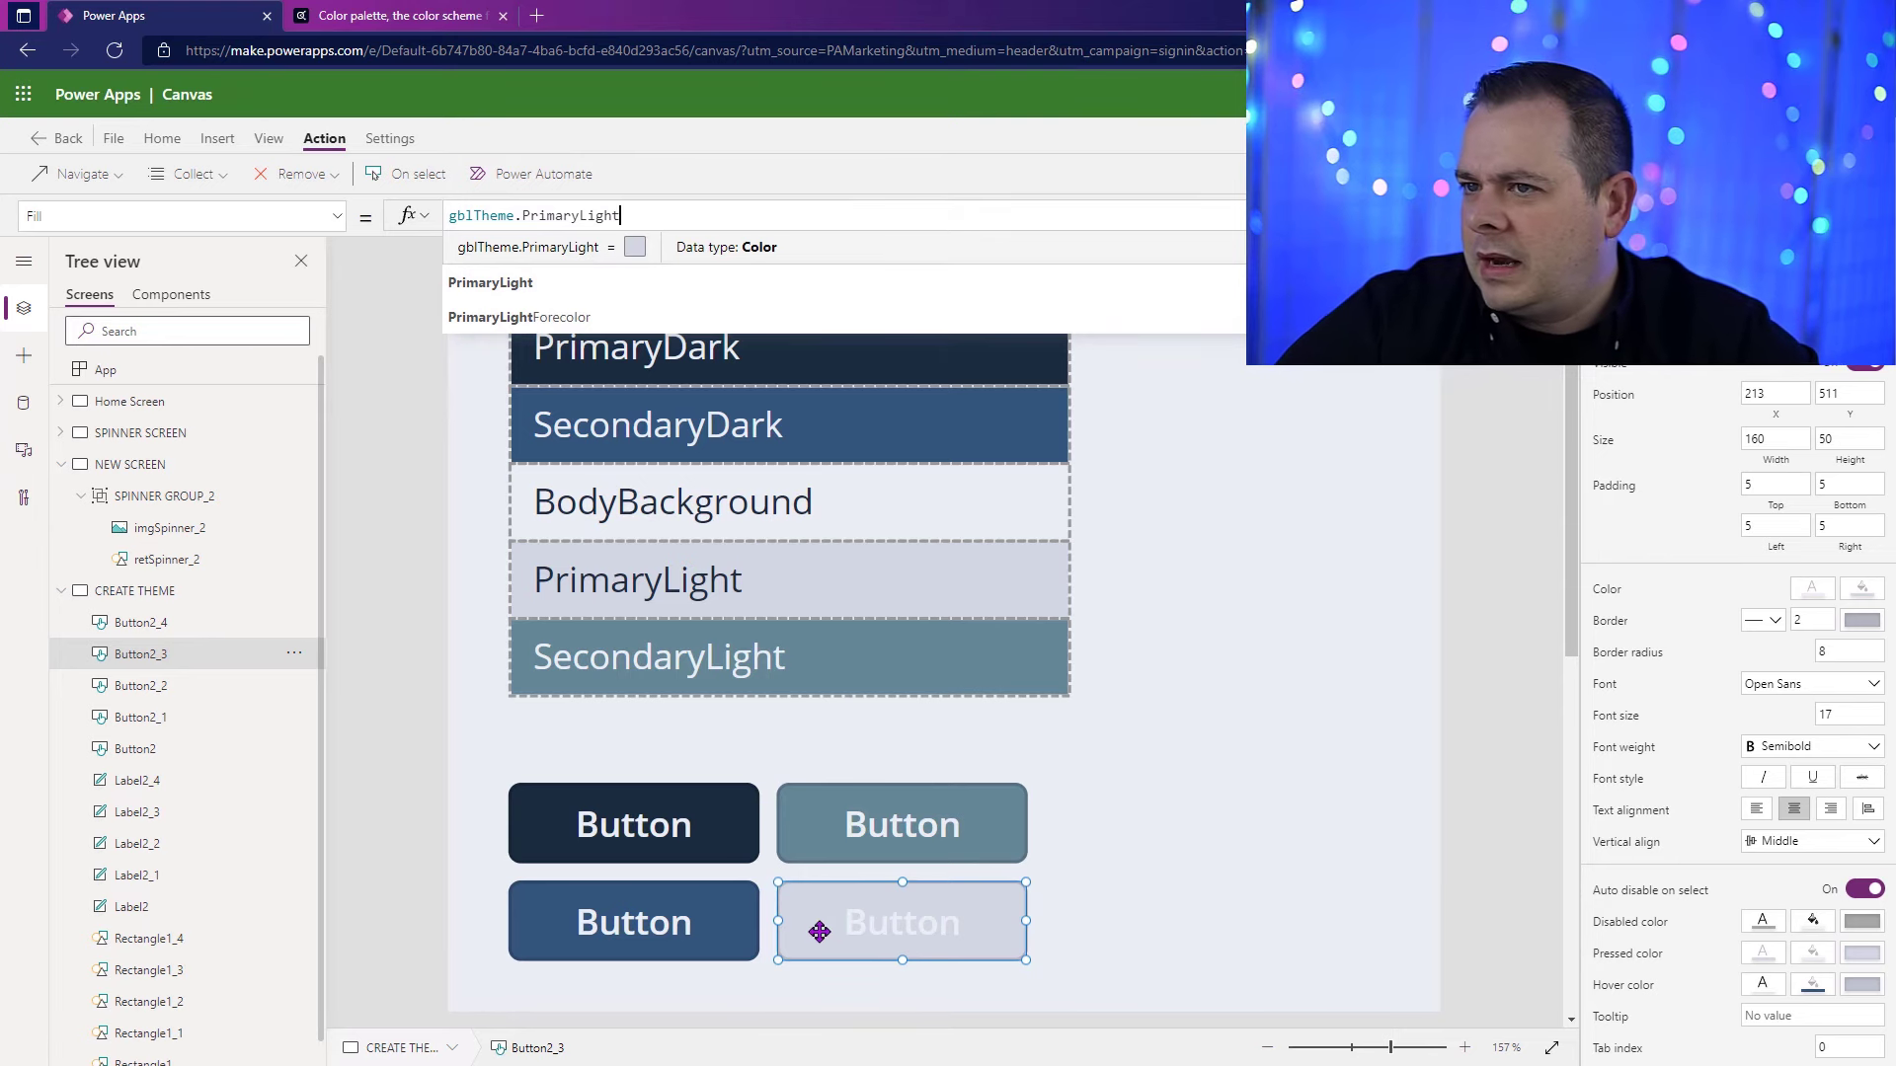
Step: Set the text Color of the grid's lower-right button to gblTheme.PrimaryLightForecolor
click(1811, 590)
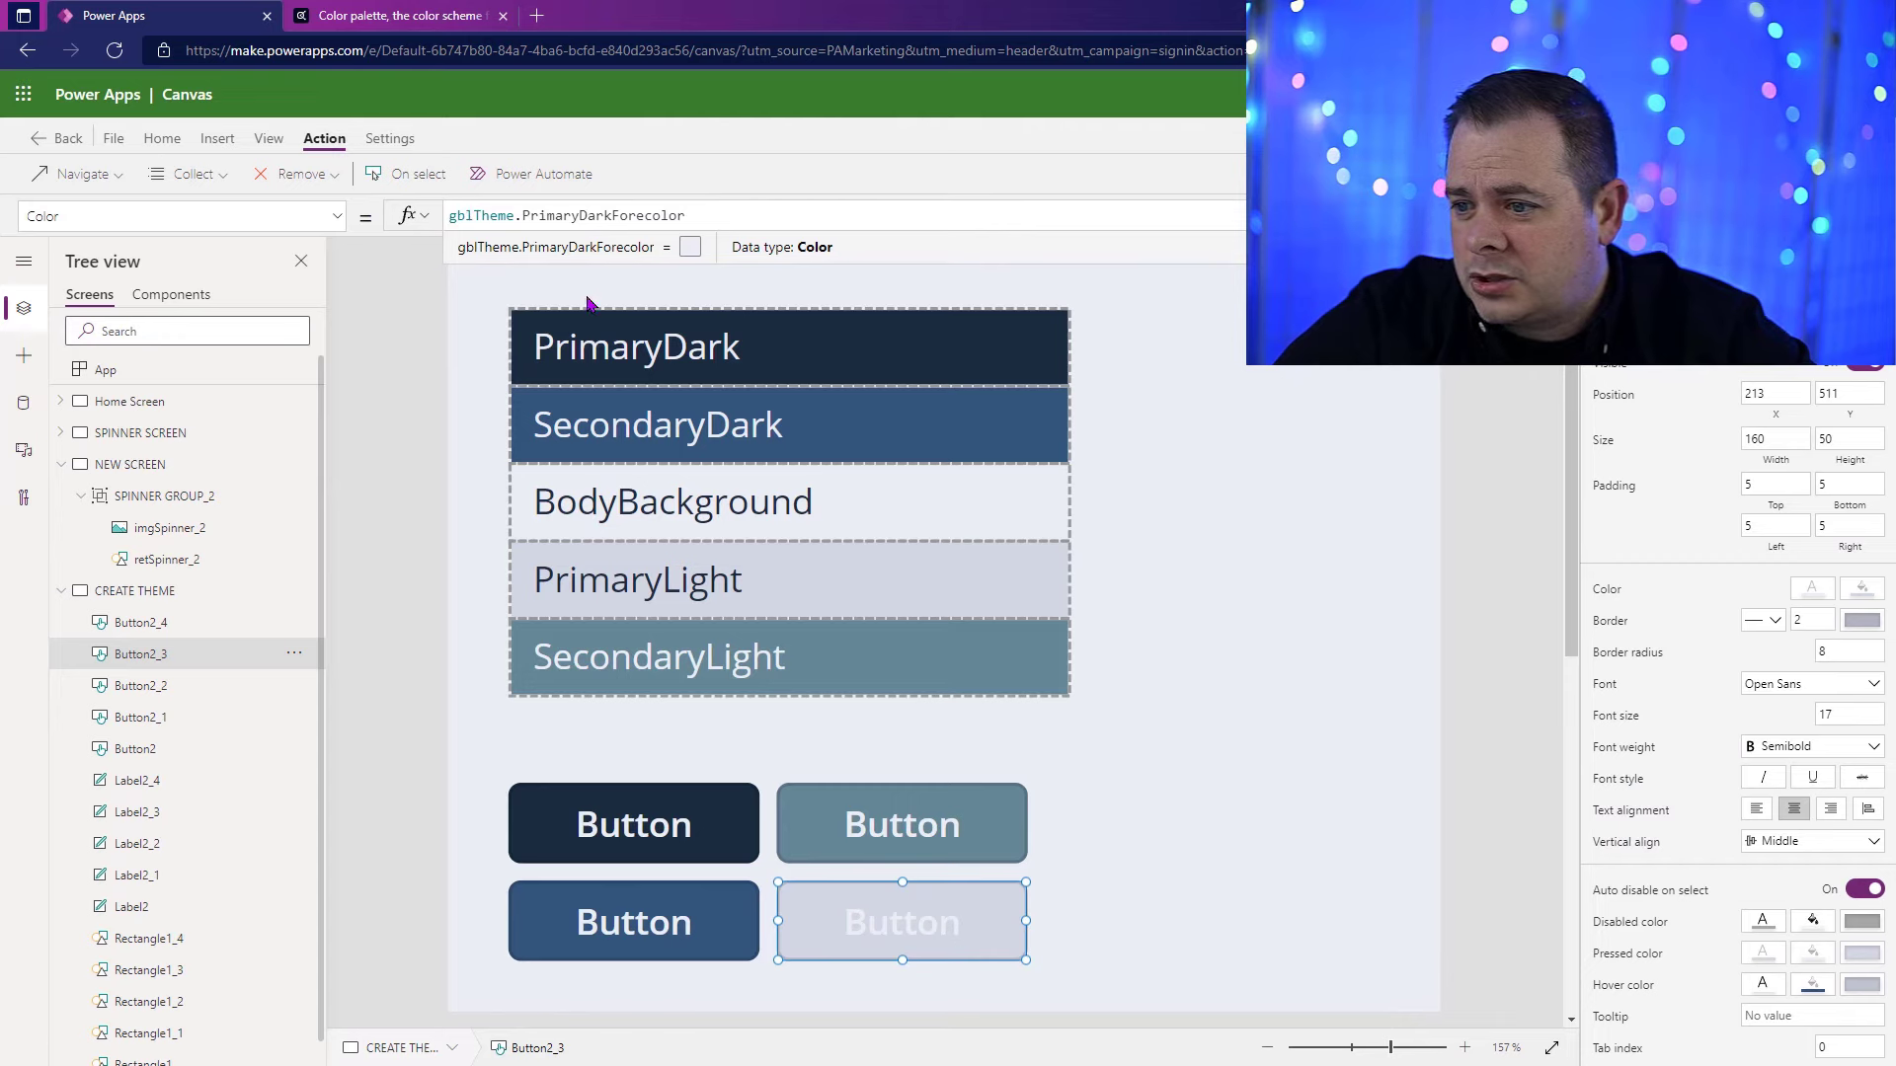
double_click(562, 215)
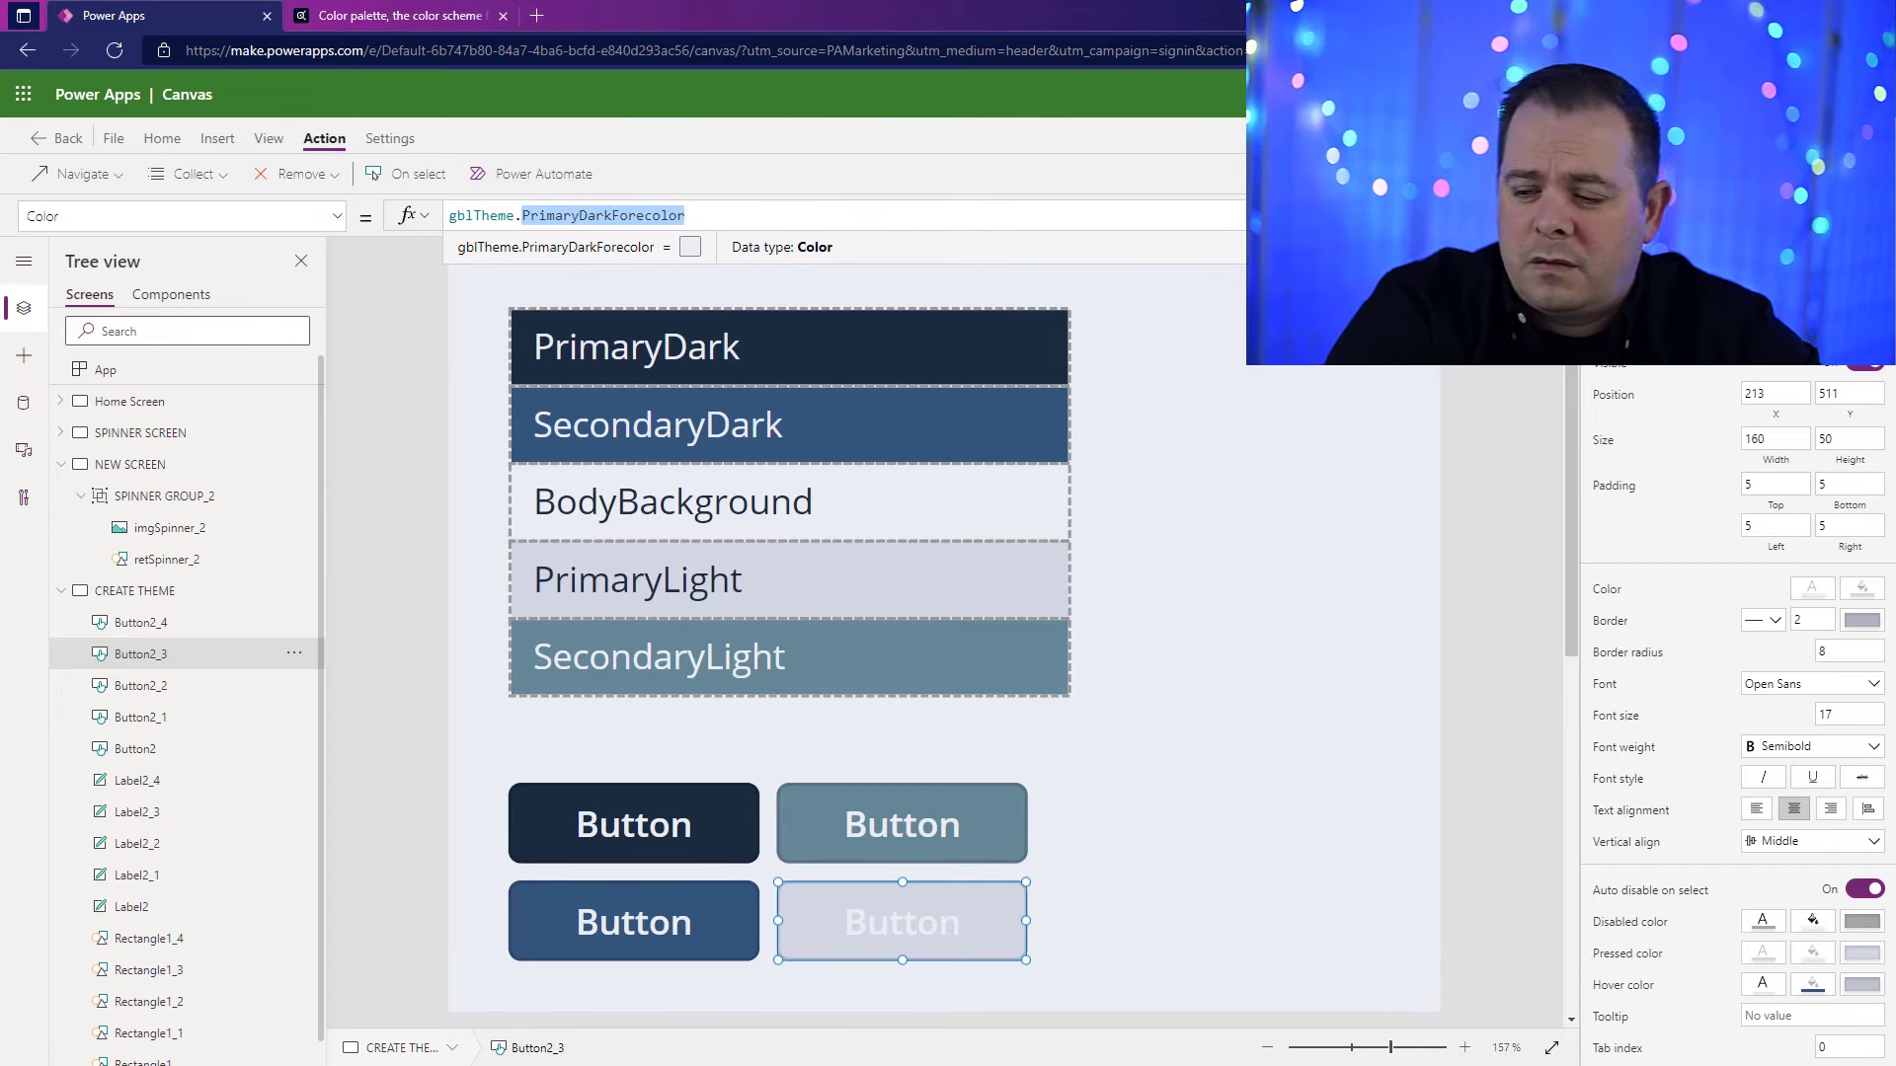
text(SecondaryLight)
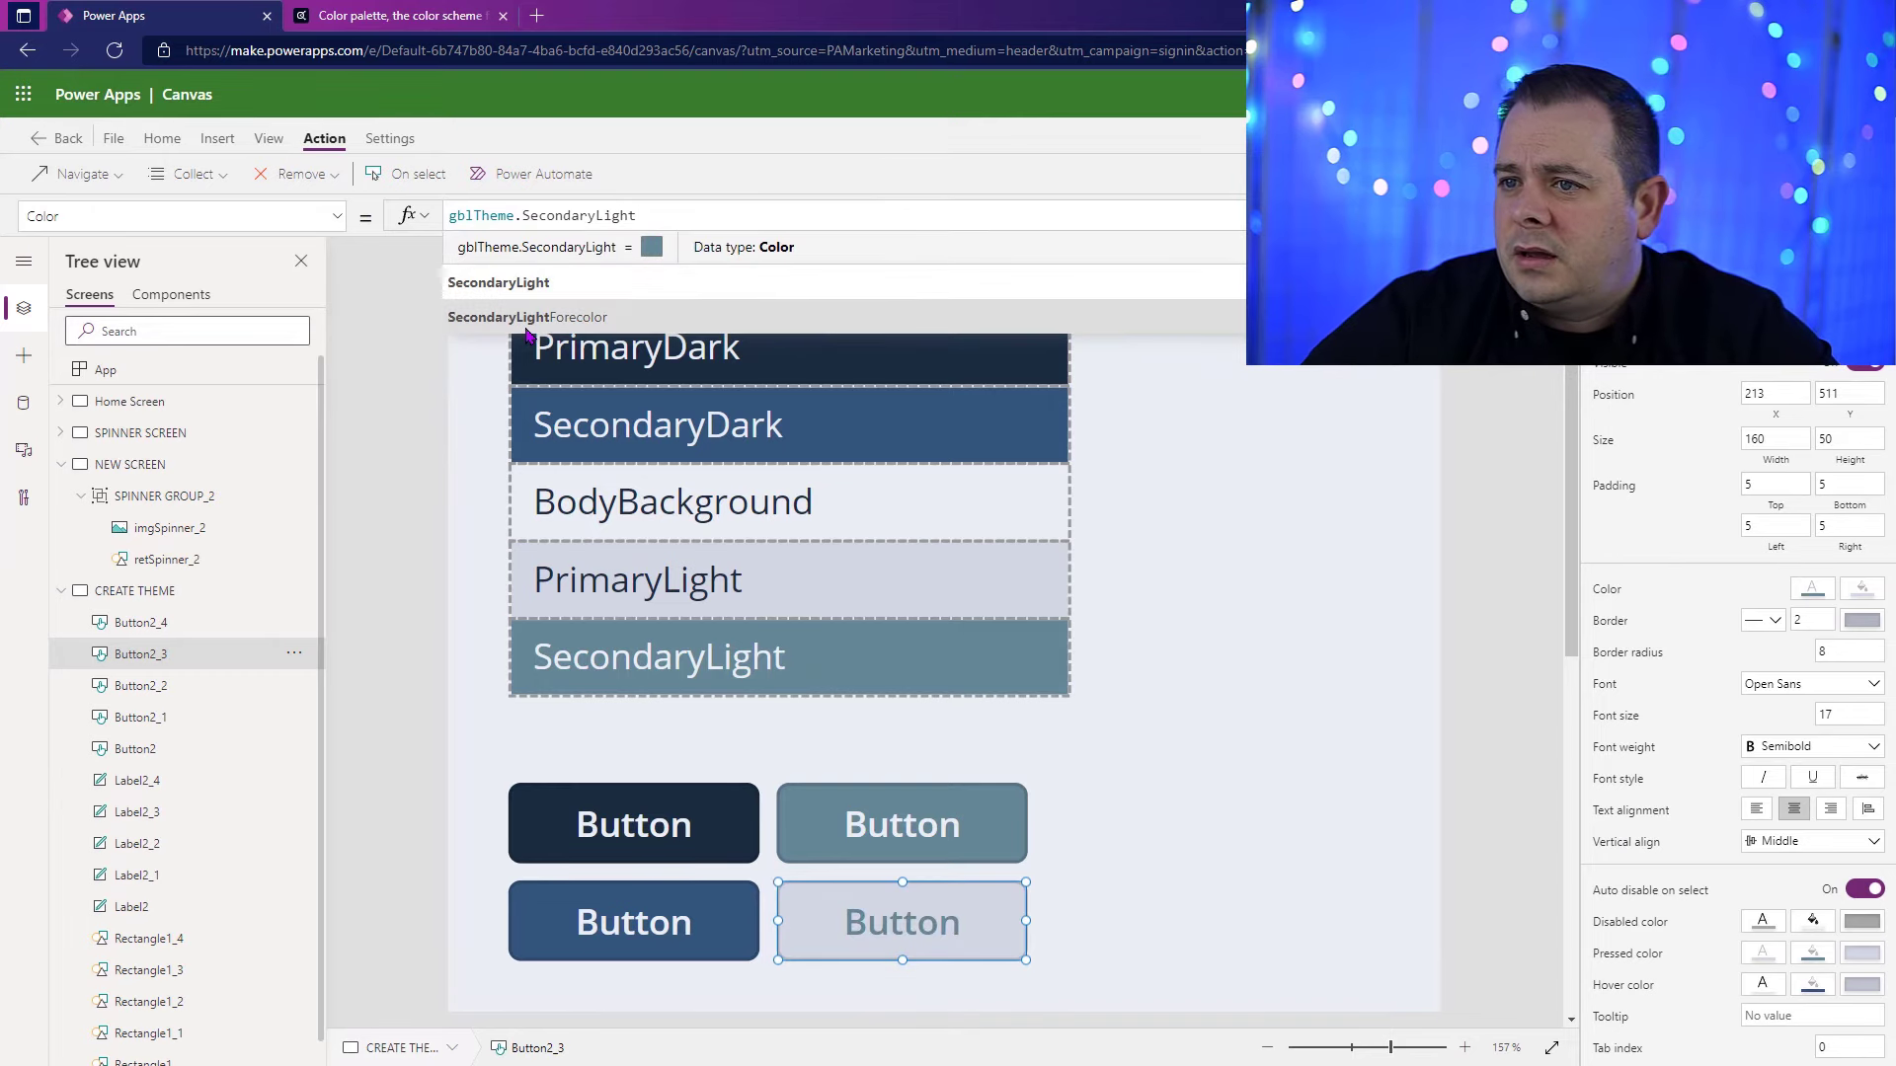
click(549, 320)
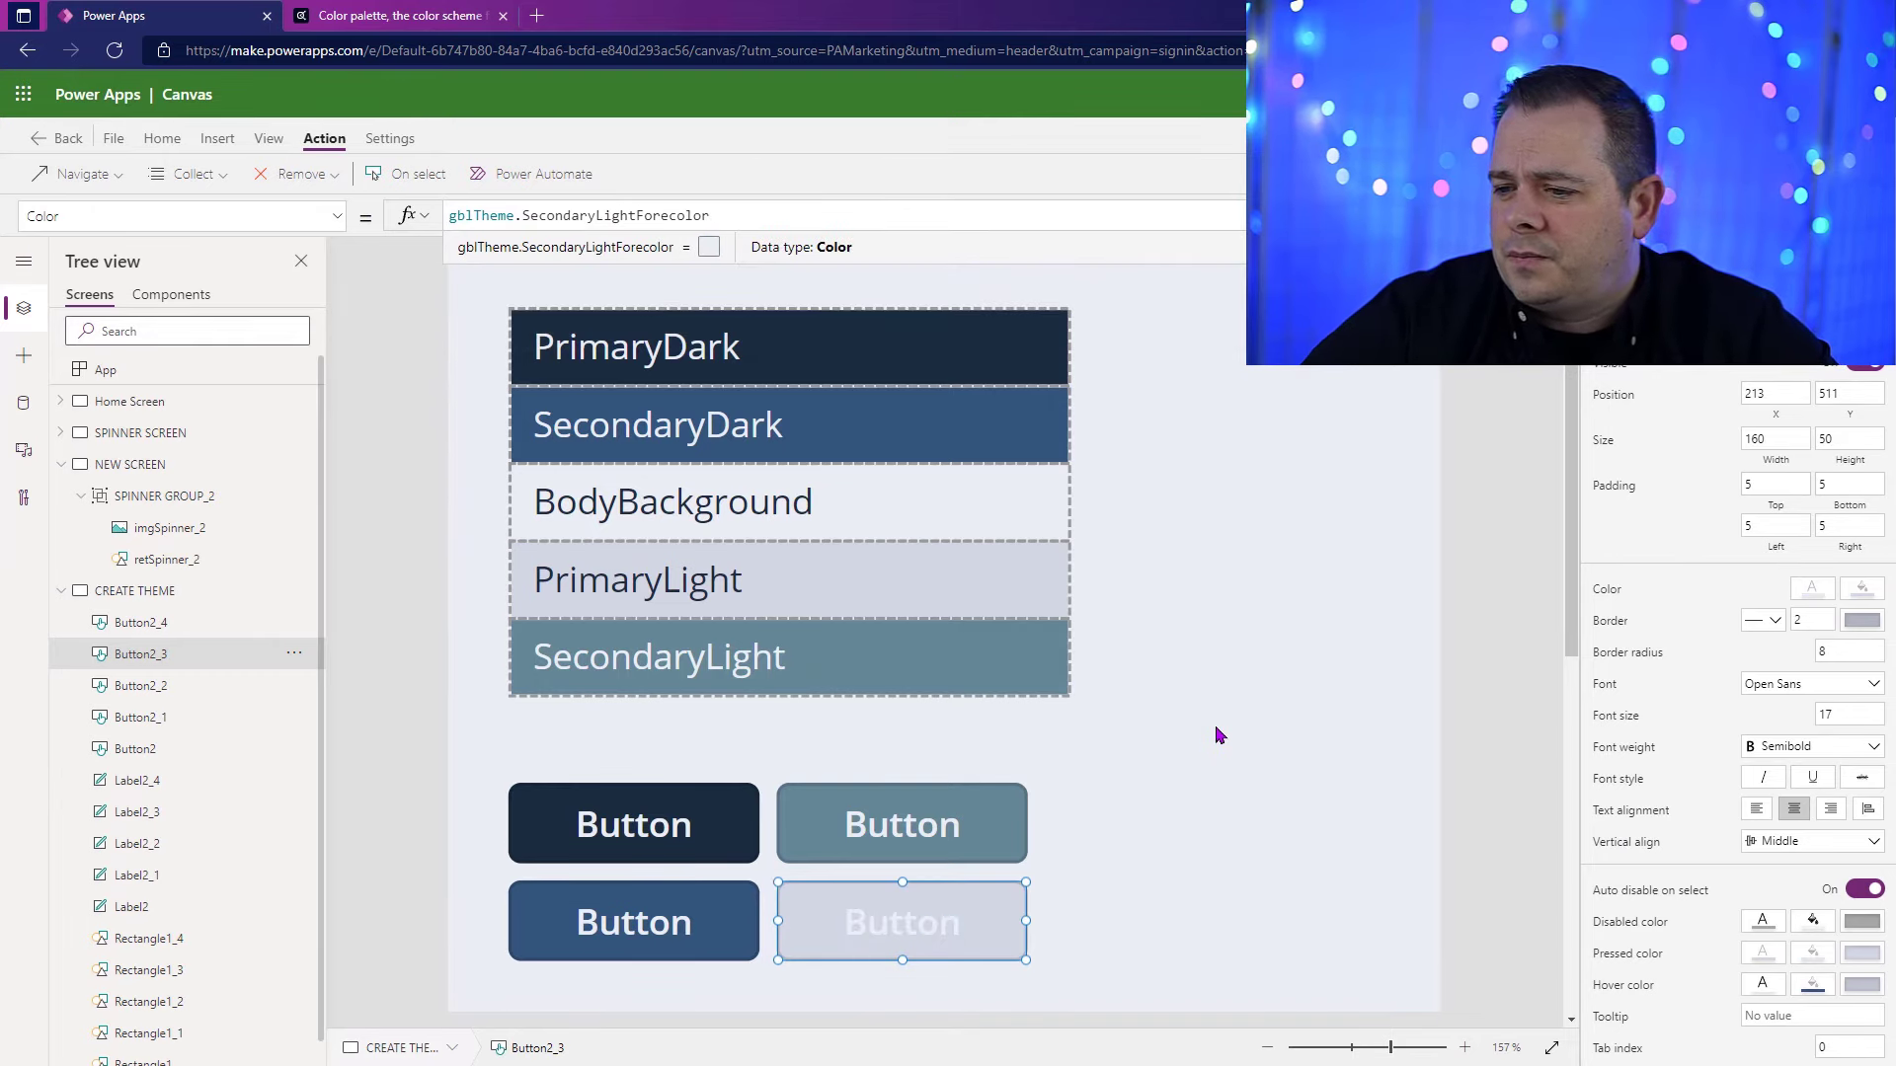
click(714, 225)
key(Left)
key(Left)
key(Left)
key(Left)
key(Left)
key(Left)
key(Left)
key(Left)
key(Left)
key(Left)
key(Left)
key(Left)
key(Left)
key(Left)
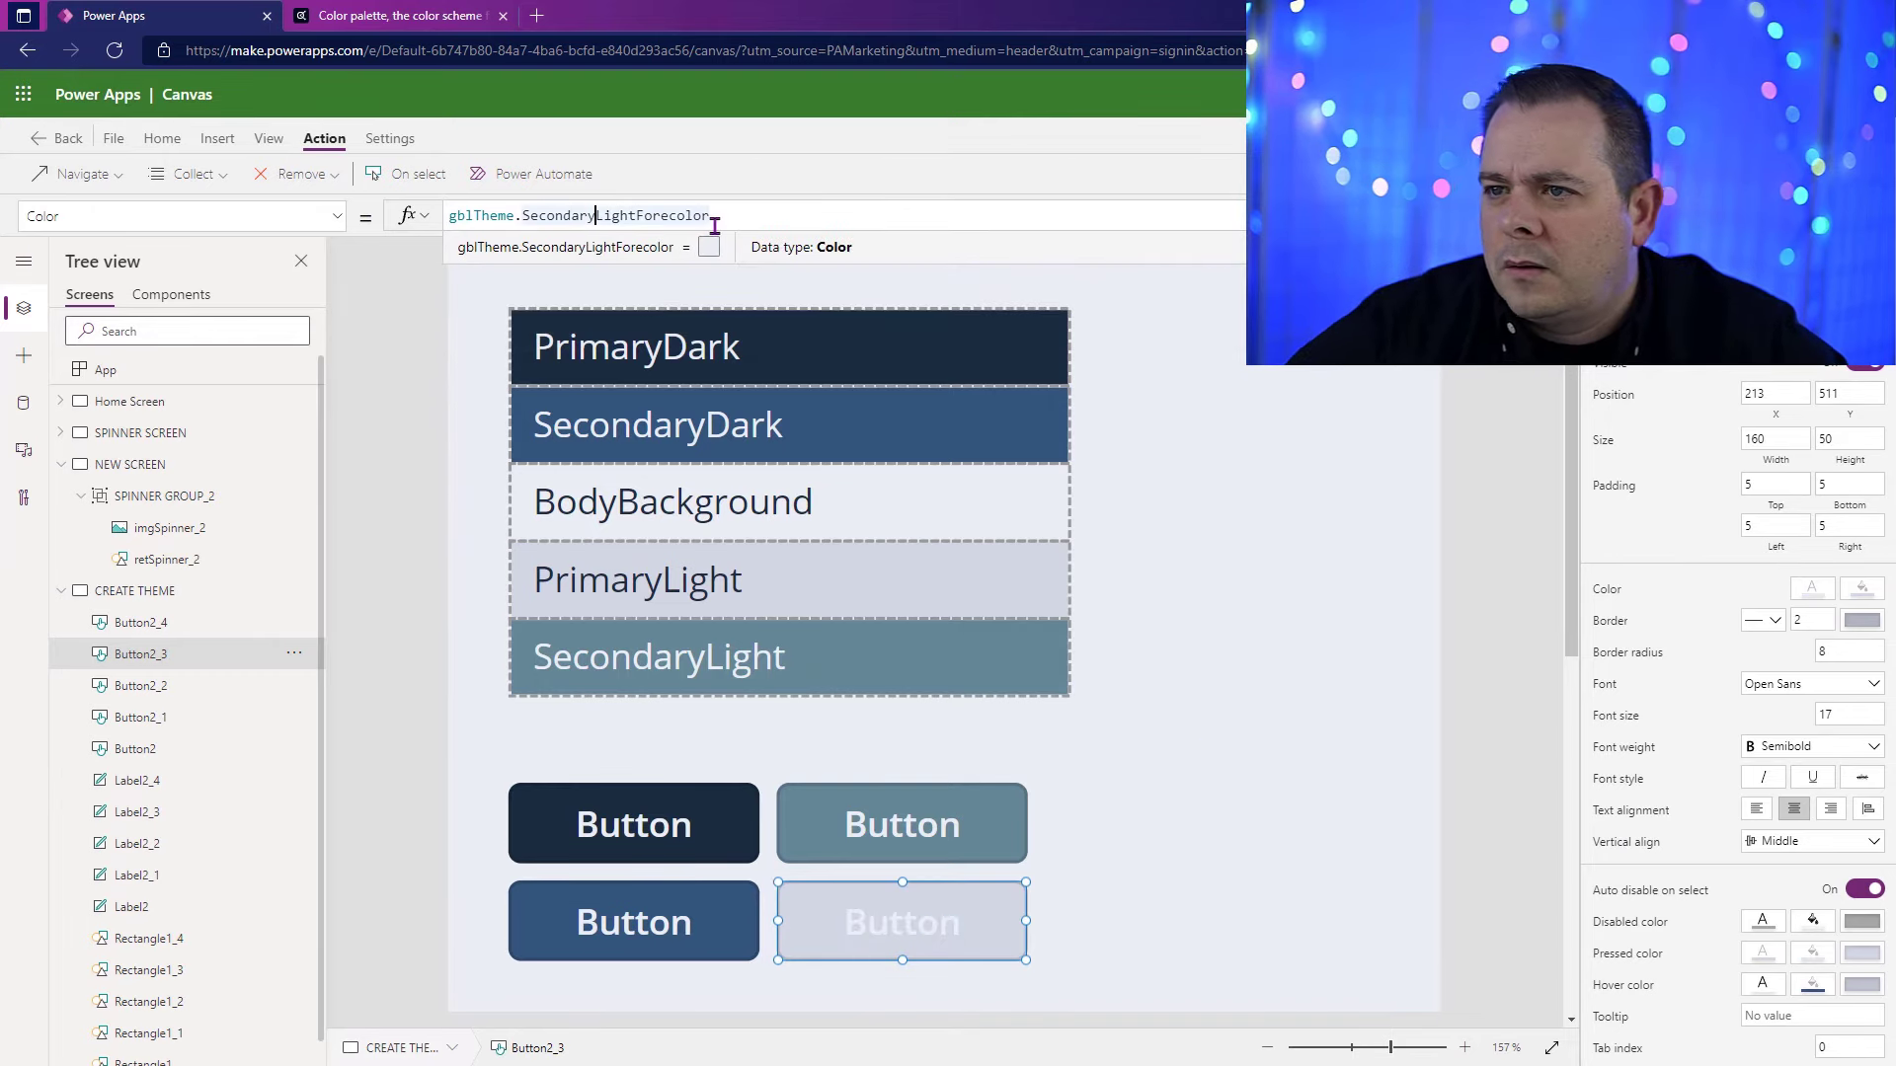
key(ctrl+shift+Left)
text(Primary)
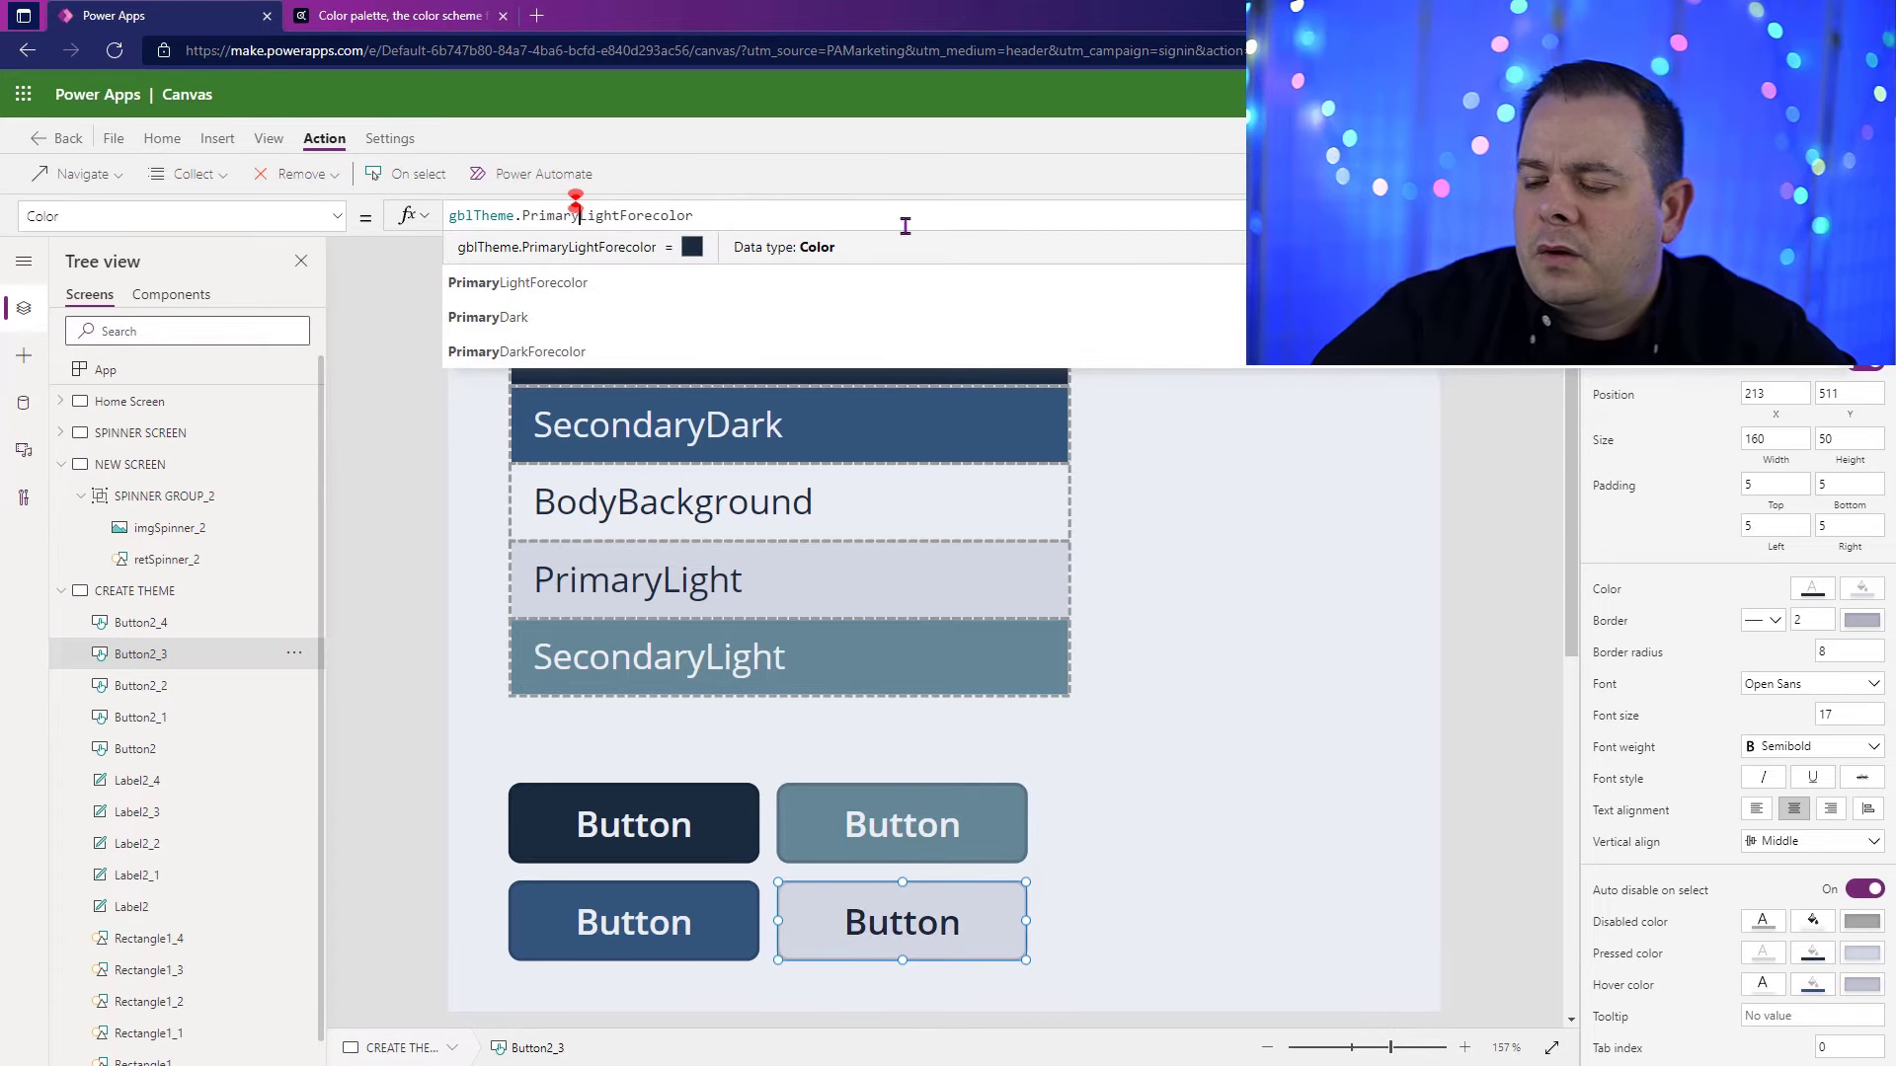
click(1149, 607)
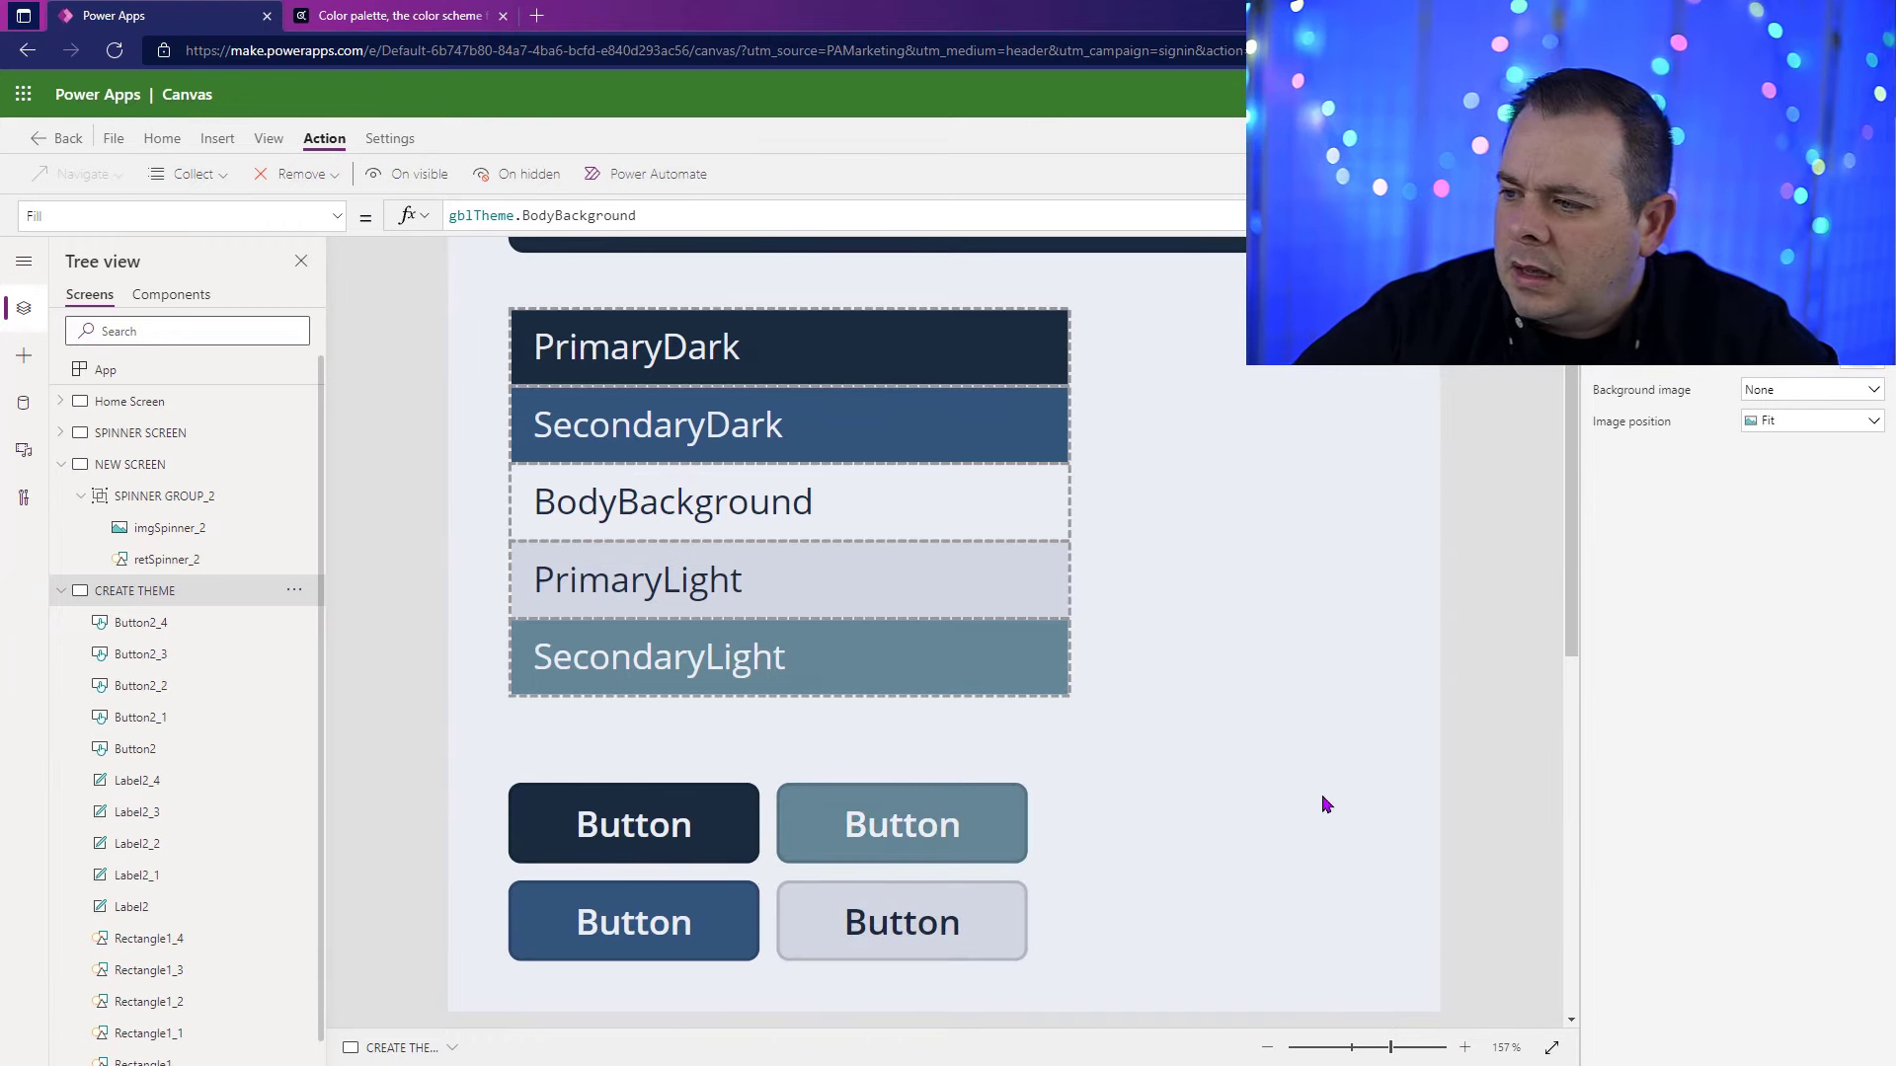
Step: In the Define Theme button's OnSelect formula, add a "// <<--" comment to the BodyBackgroundForecolor line and align it with the PrimaryLightForecolor comment
click(1368, 1045)
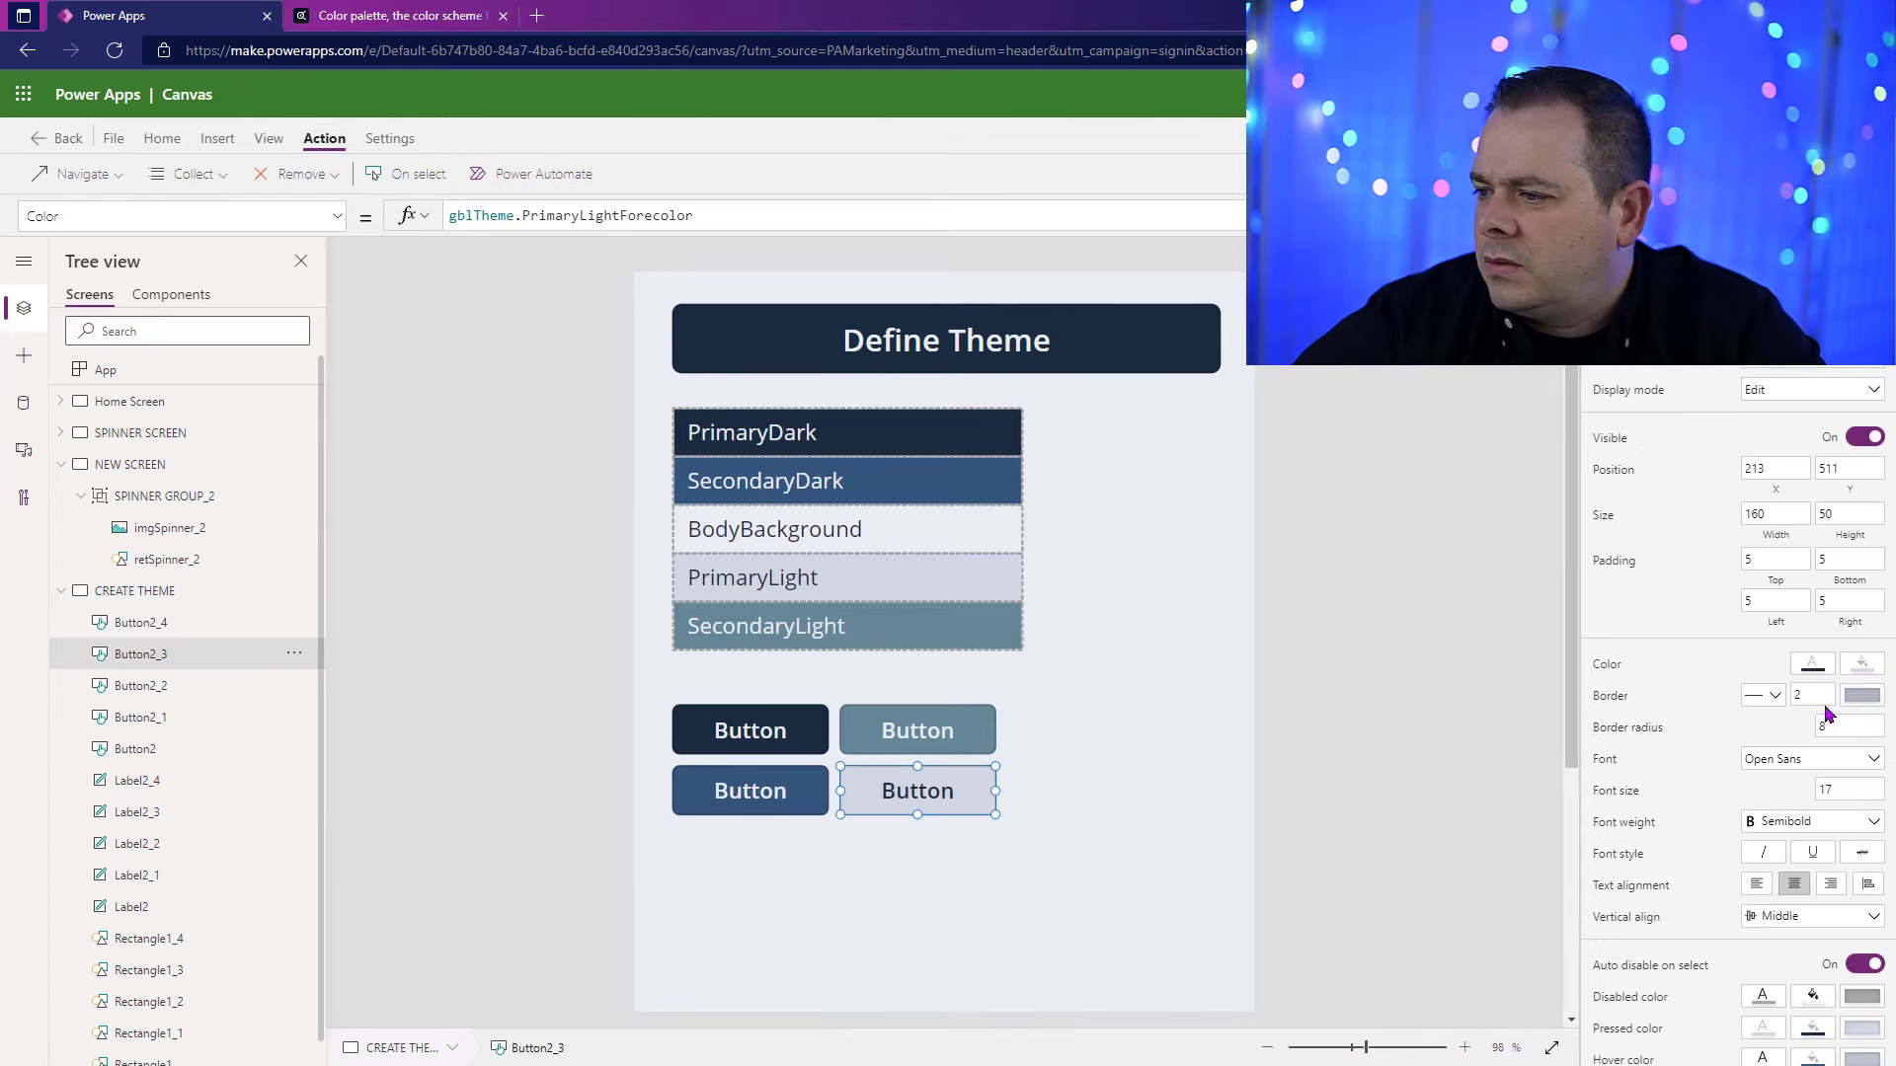
scroll(1691, 763, down, 2)
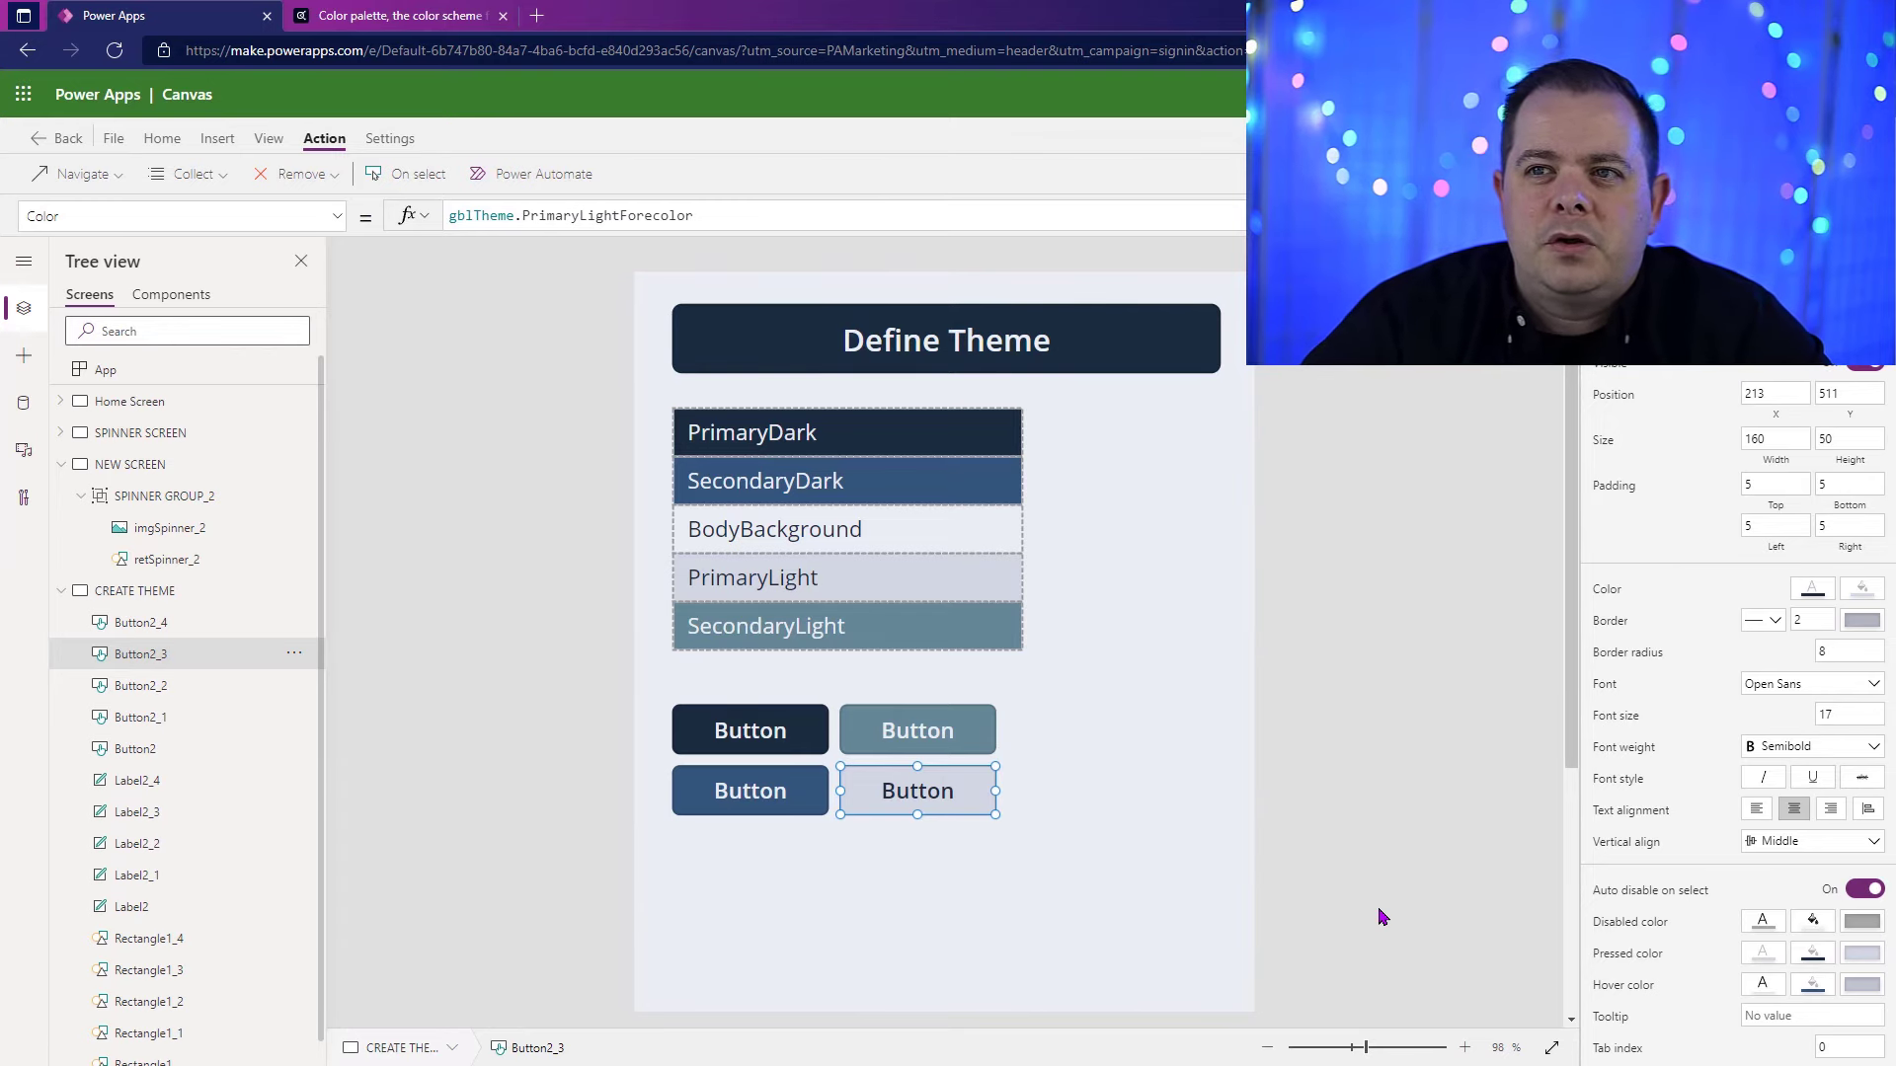
click(789, 747)
click(1873, 215)
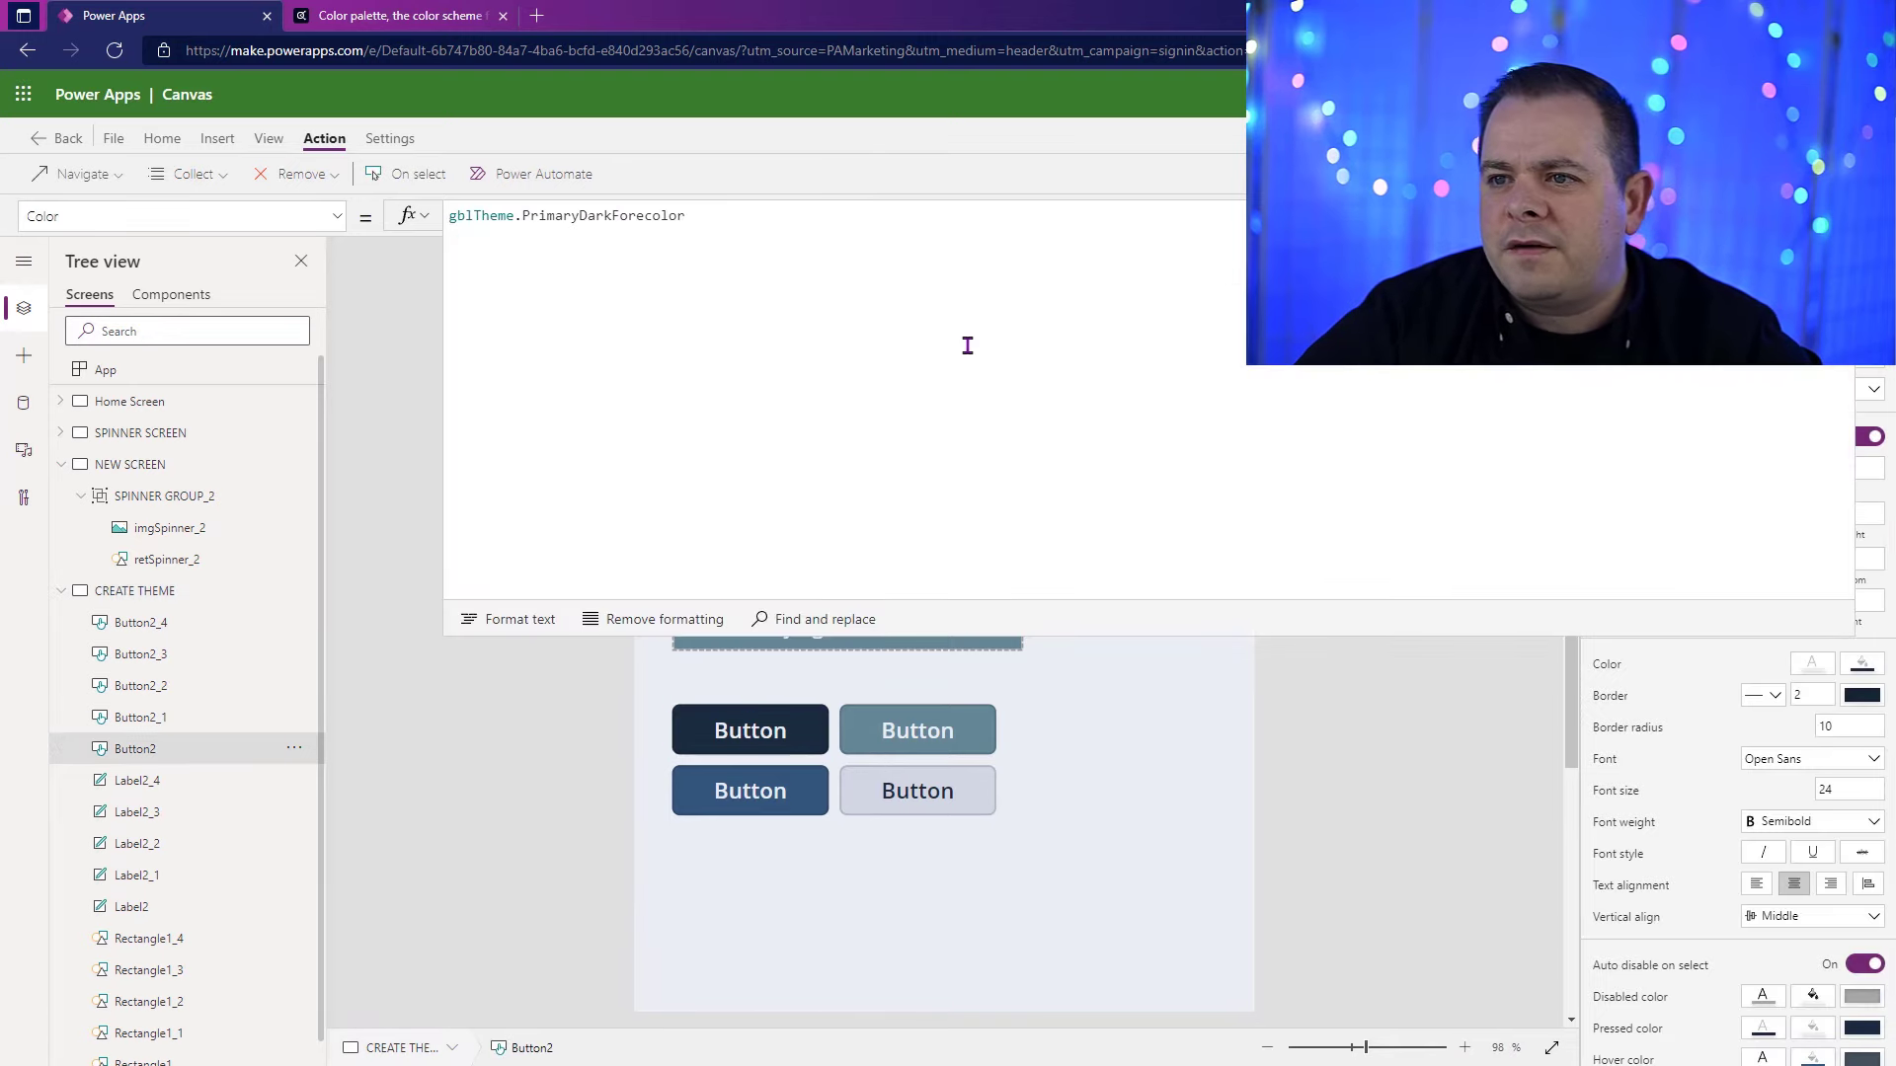
click(967, 346)
ctrl+click(472, 210)
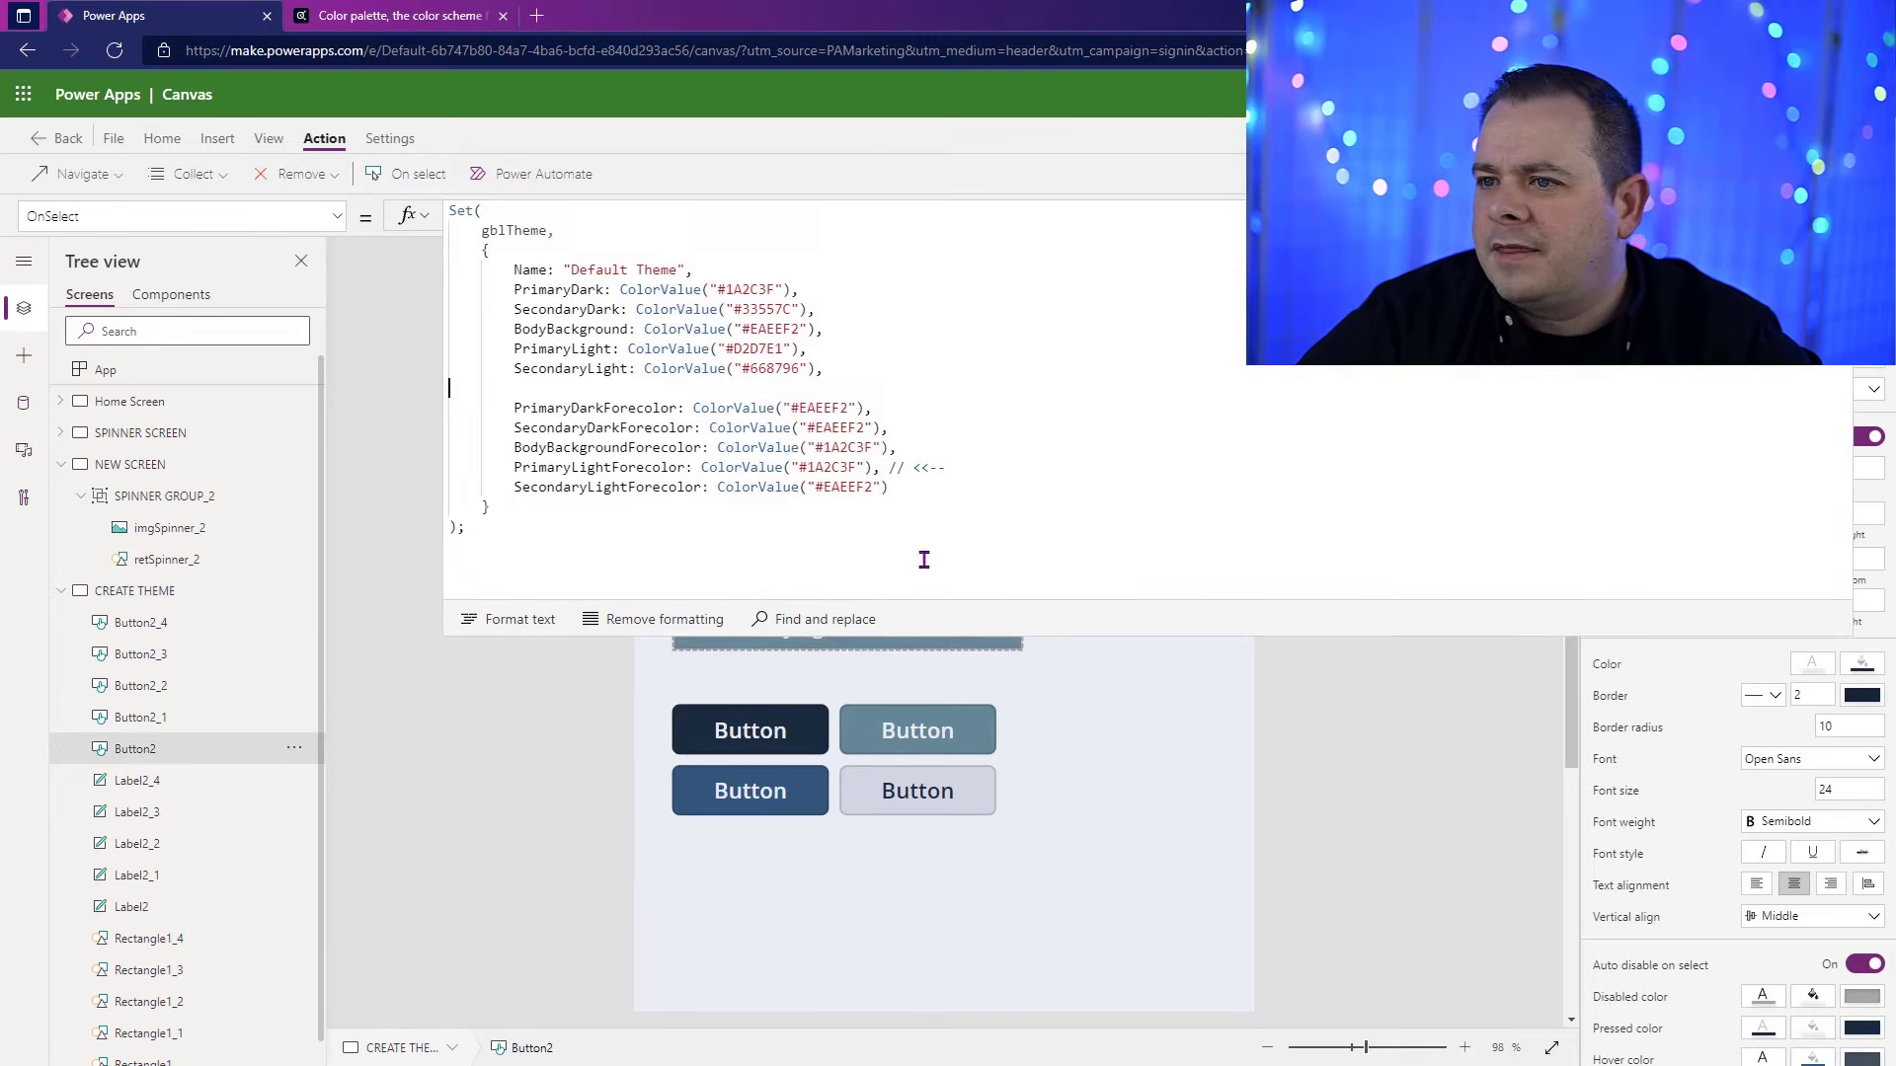
click(952, 487)
key(Up)
key(Up)
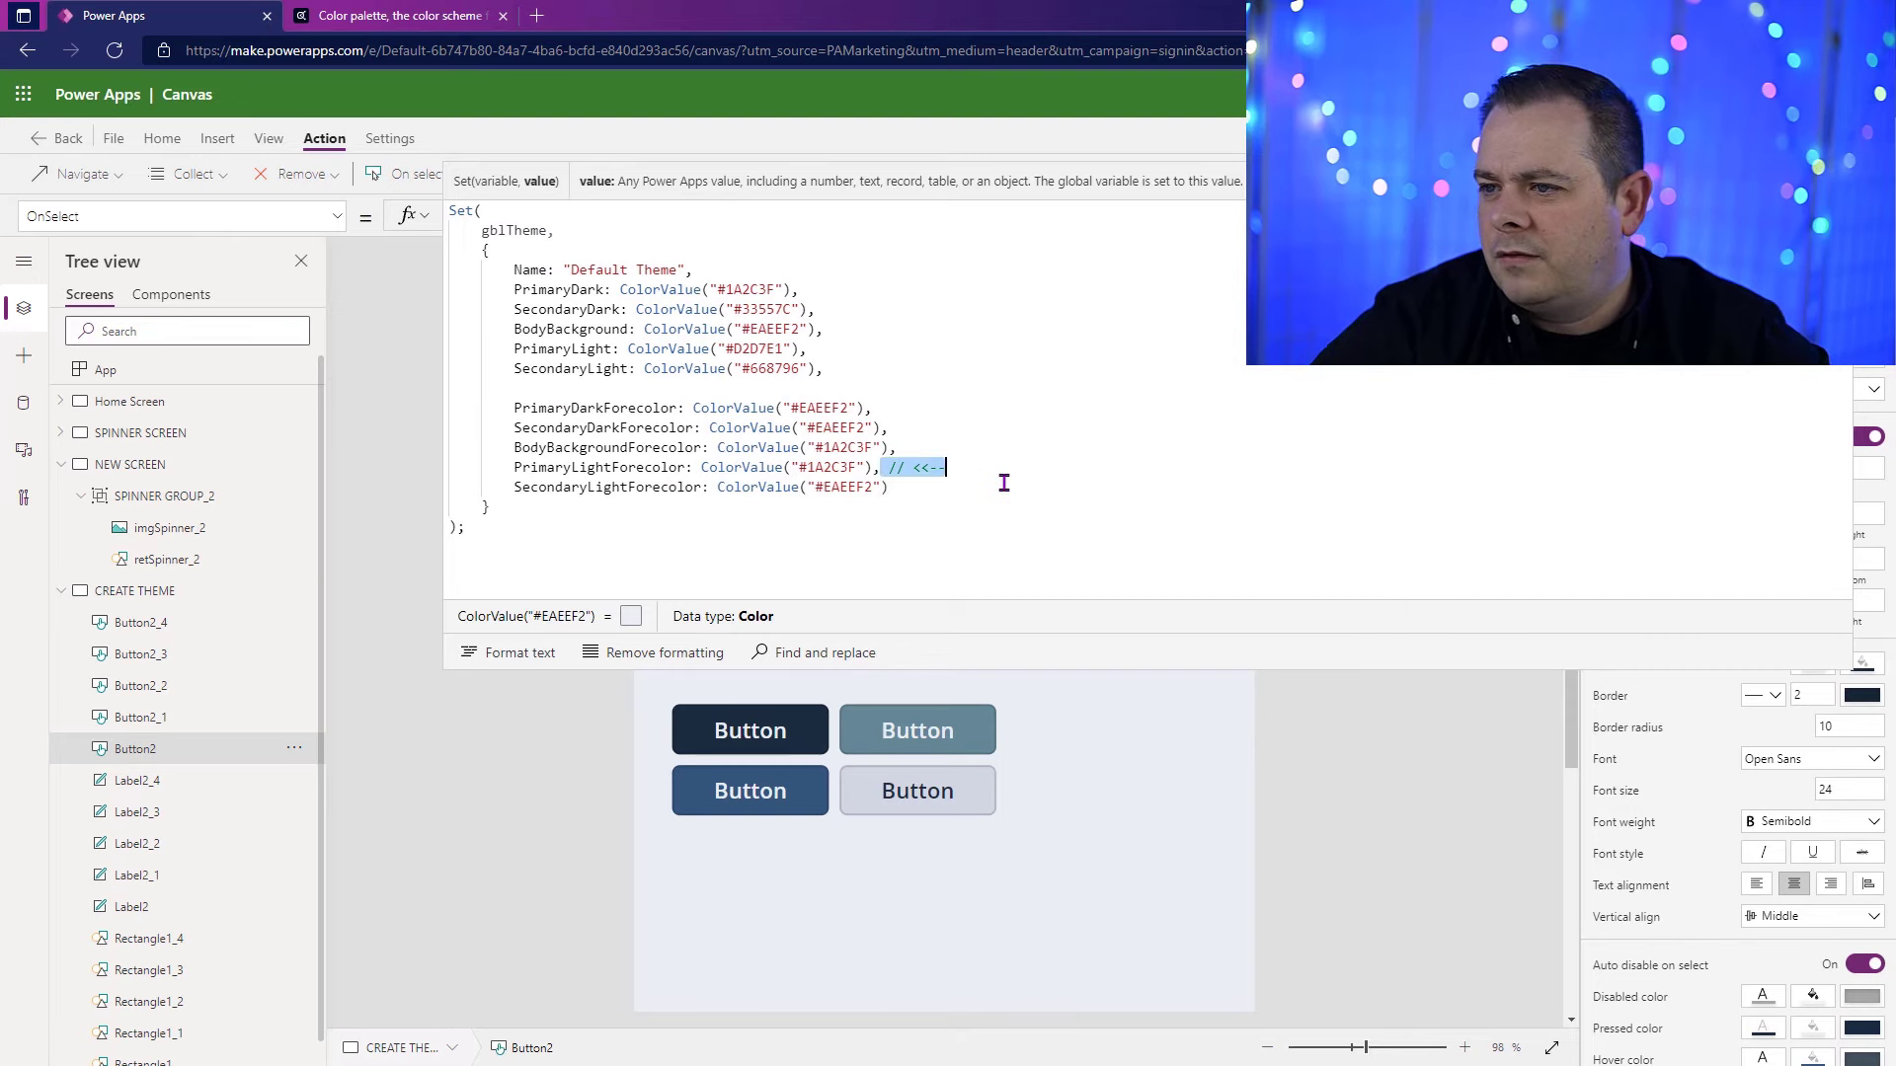
key(End)
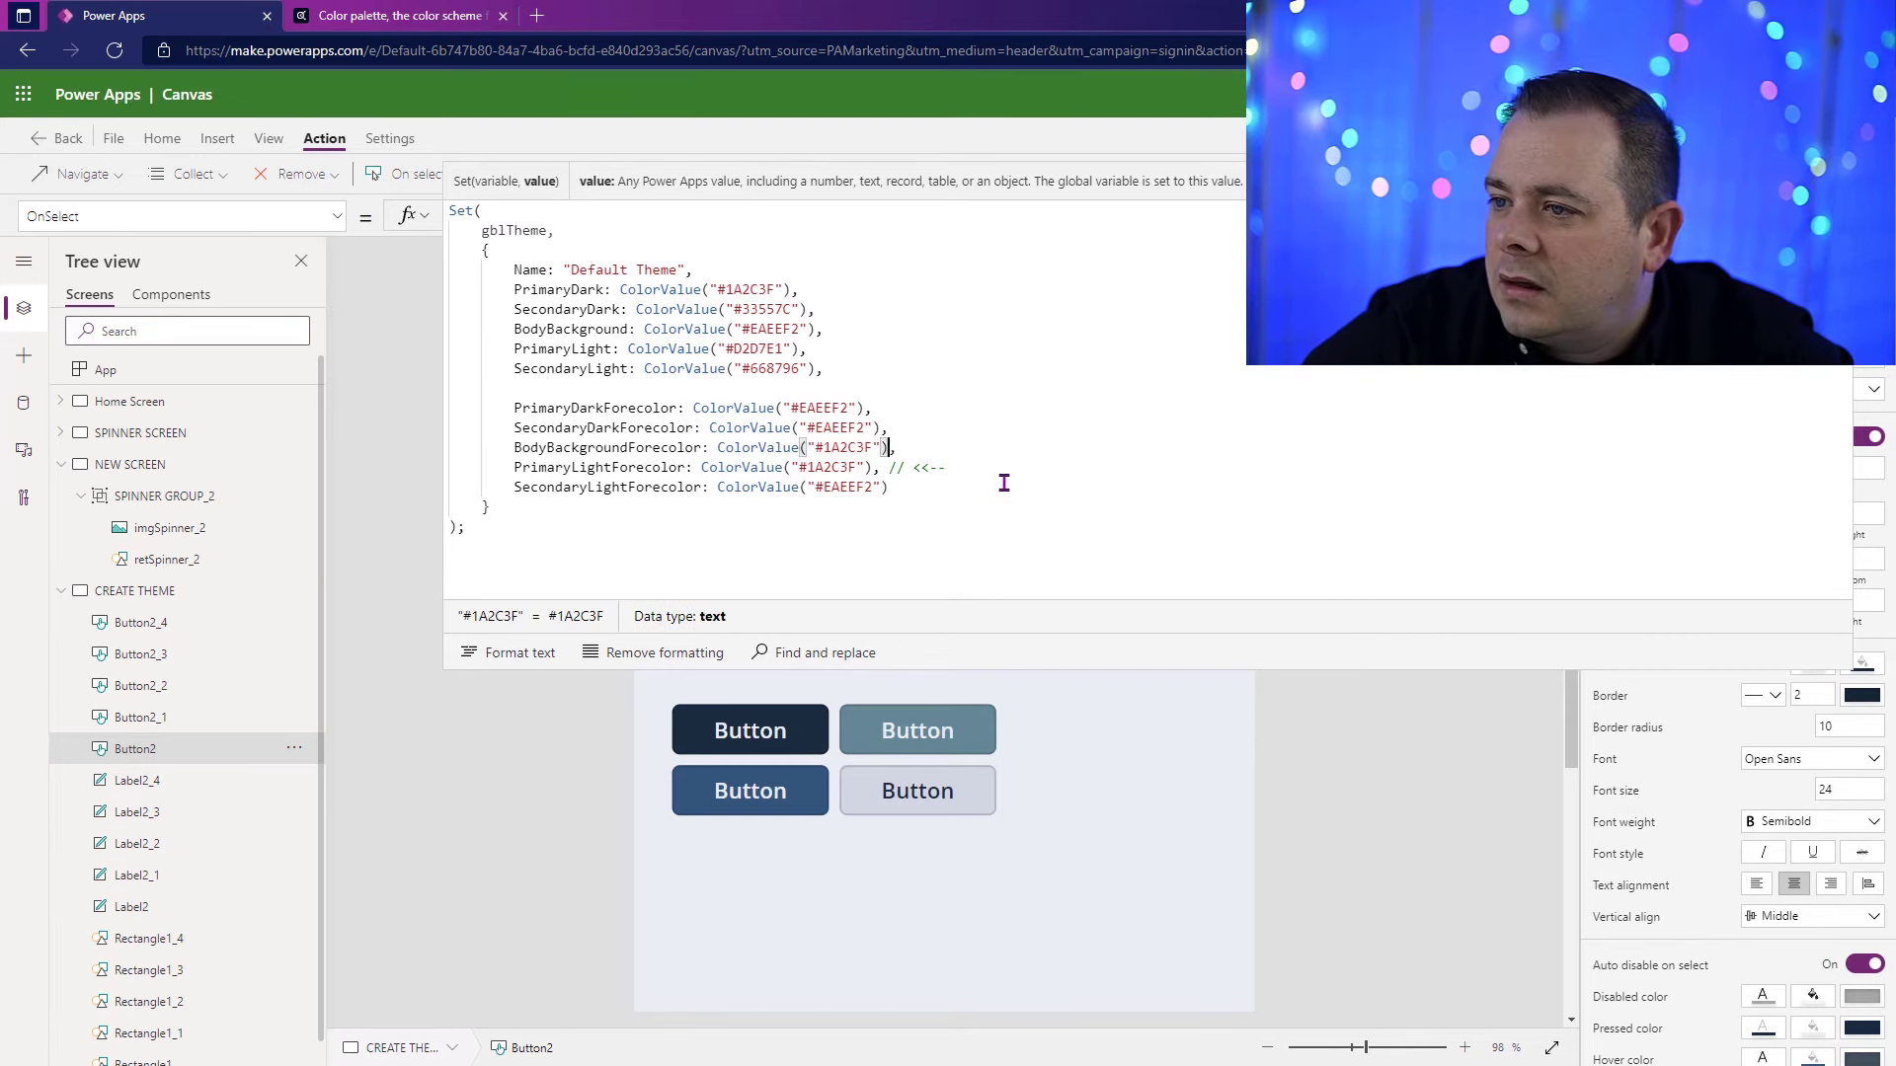
text(// <<--)
click(885, 472)
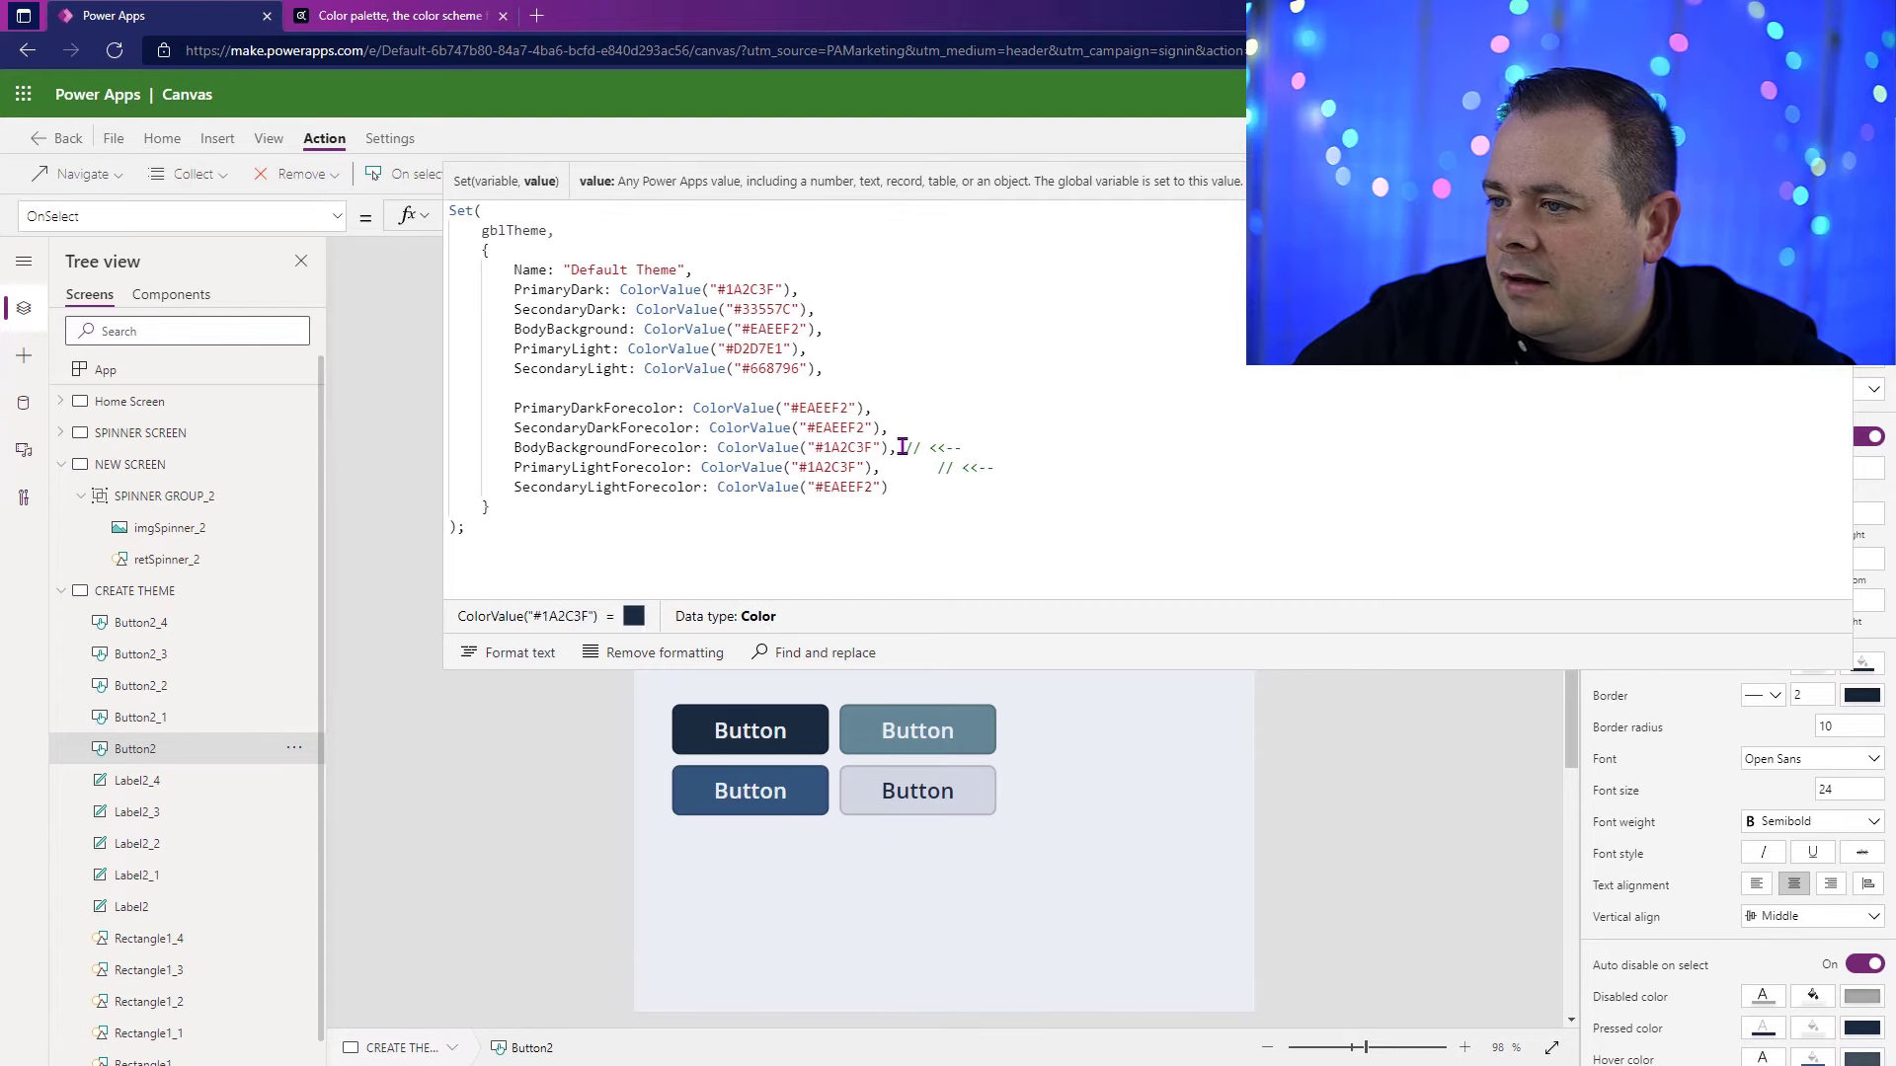
click(719, 543)
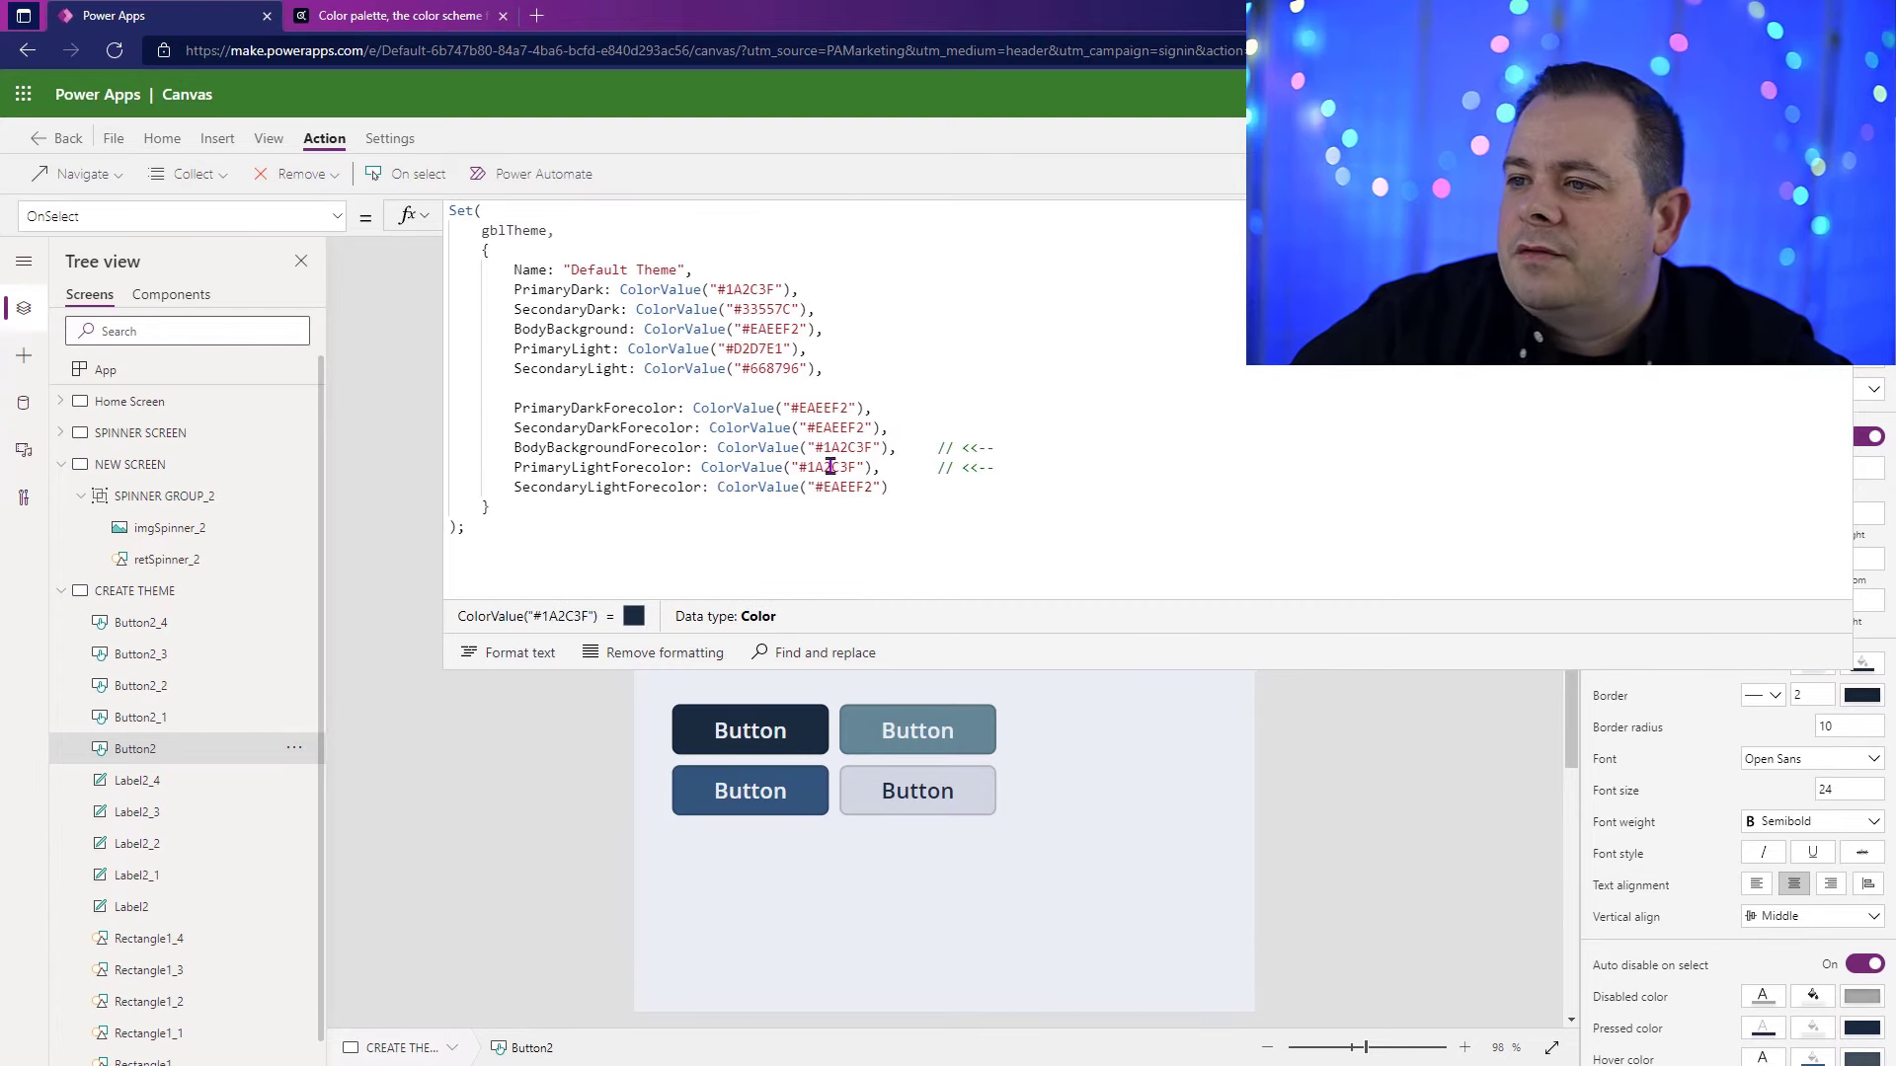
Step: Add a DefaultBorderRadius property with the value 4 to the gblTheme record, separated by a blank line after SecondaryLightForecolor
click(939, 490)
text(,)
key(Return)
key(Return)
text(Defa)
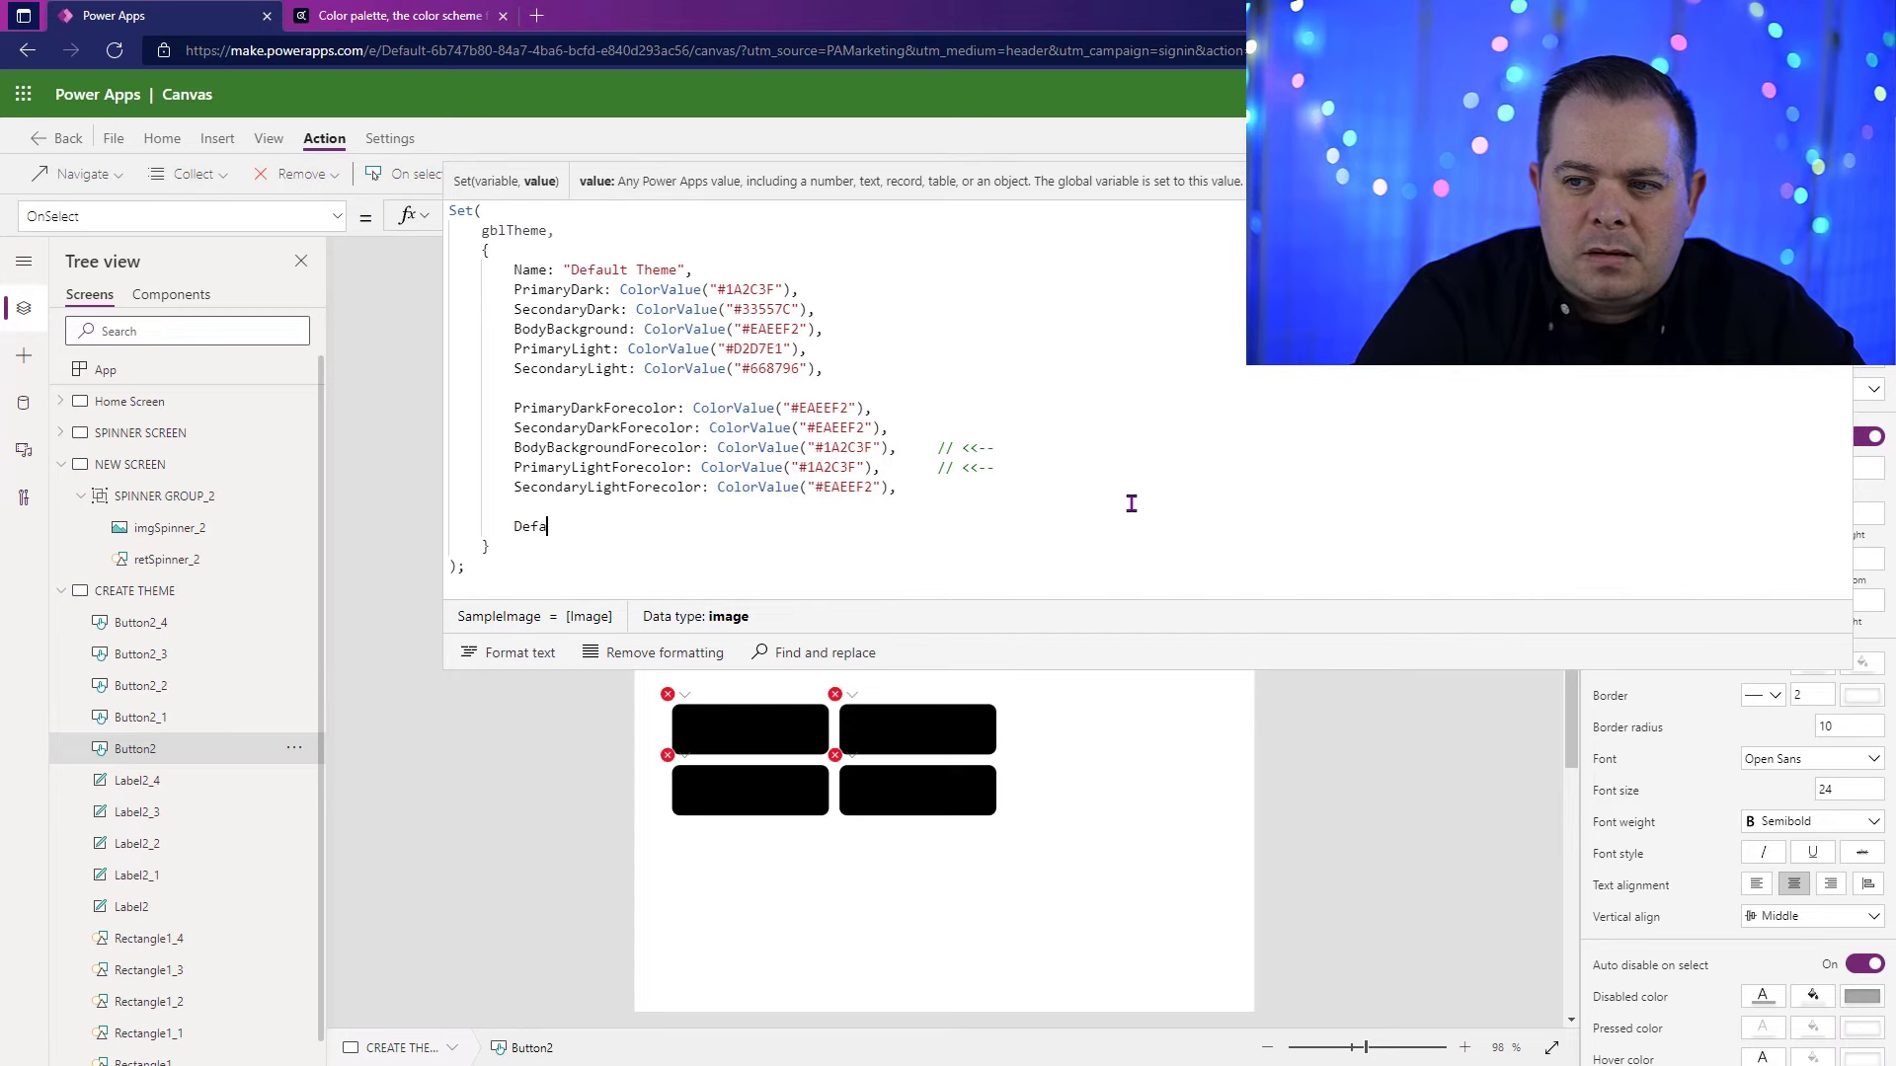
text(ultBorder)
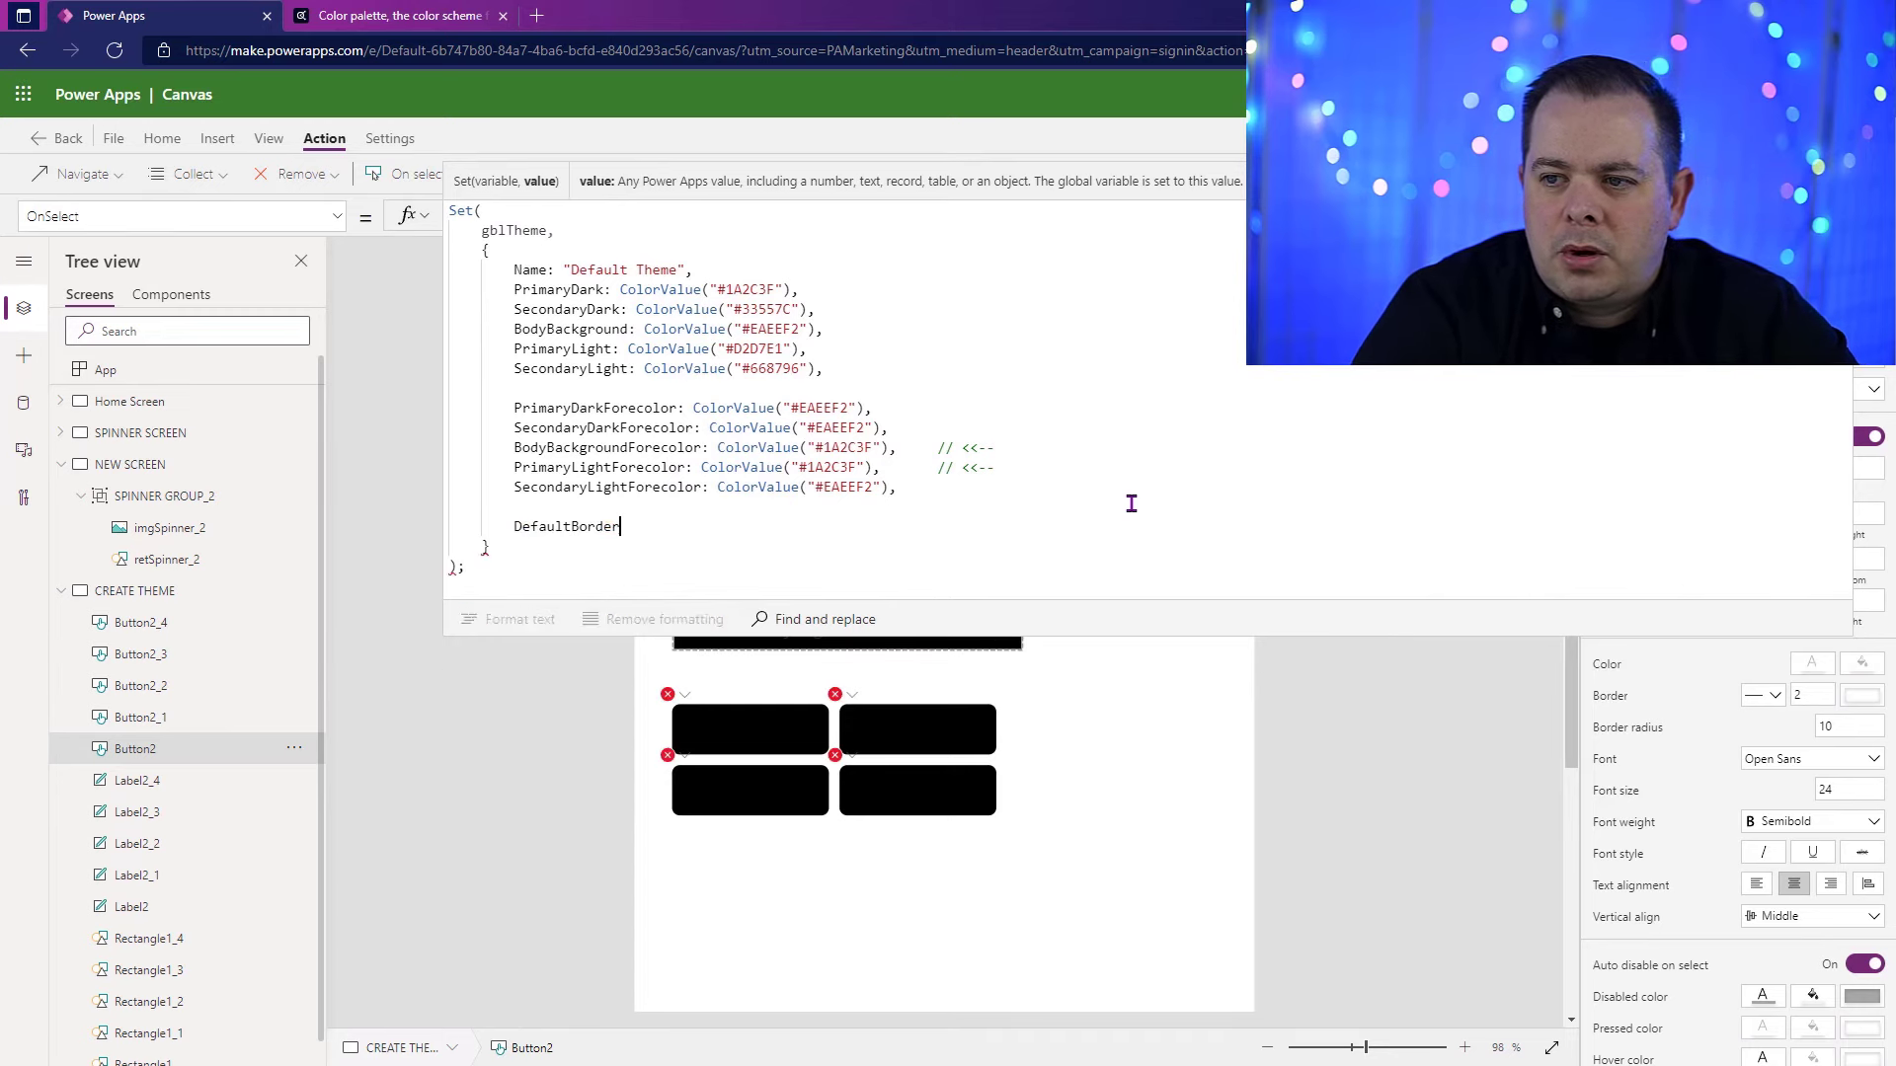
text(Radius)
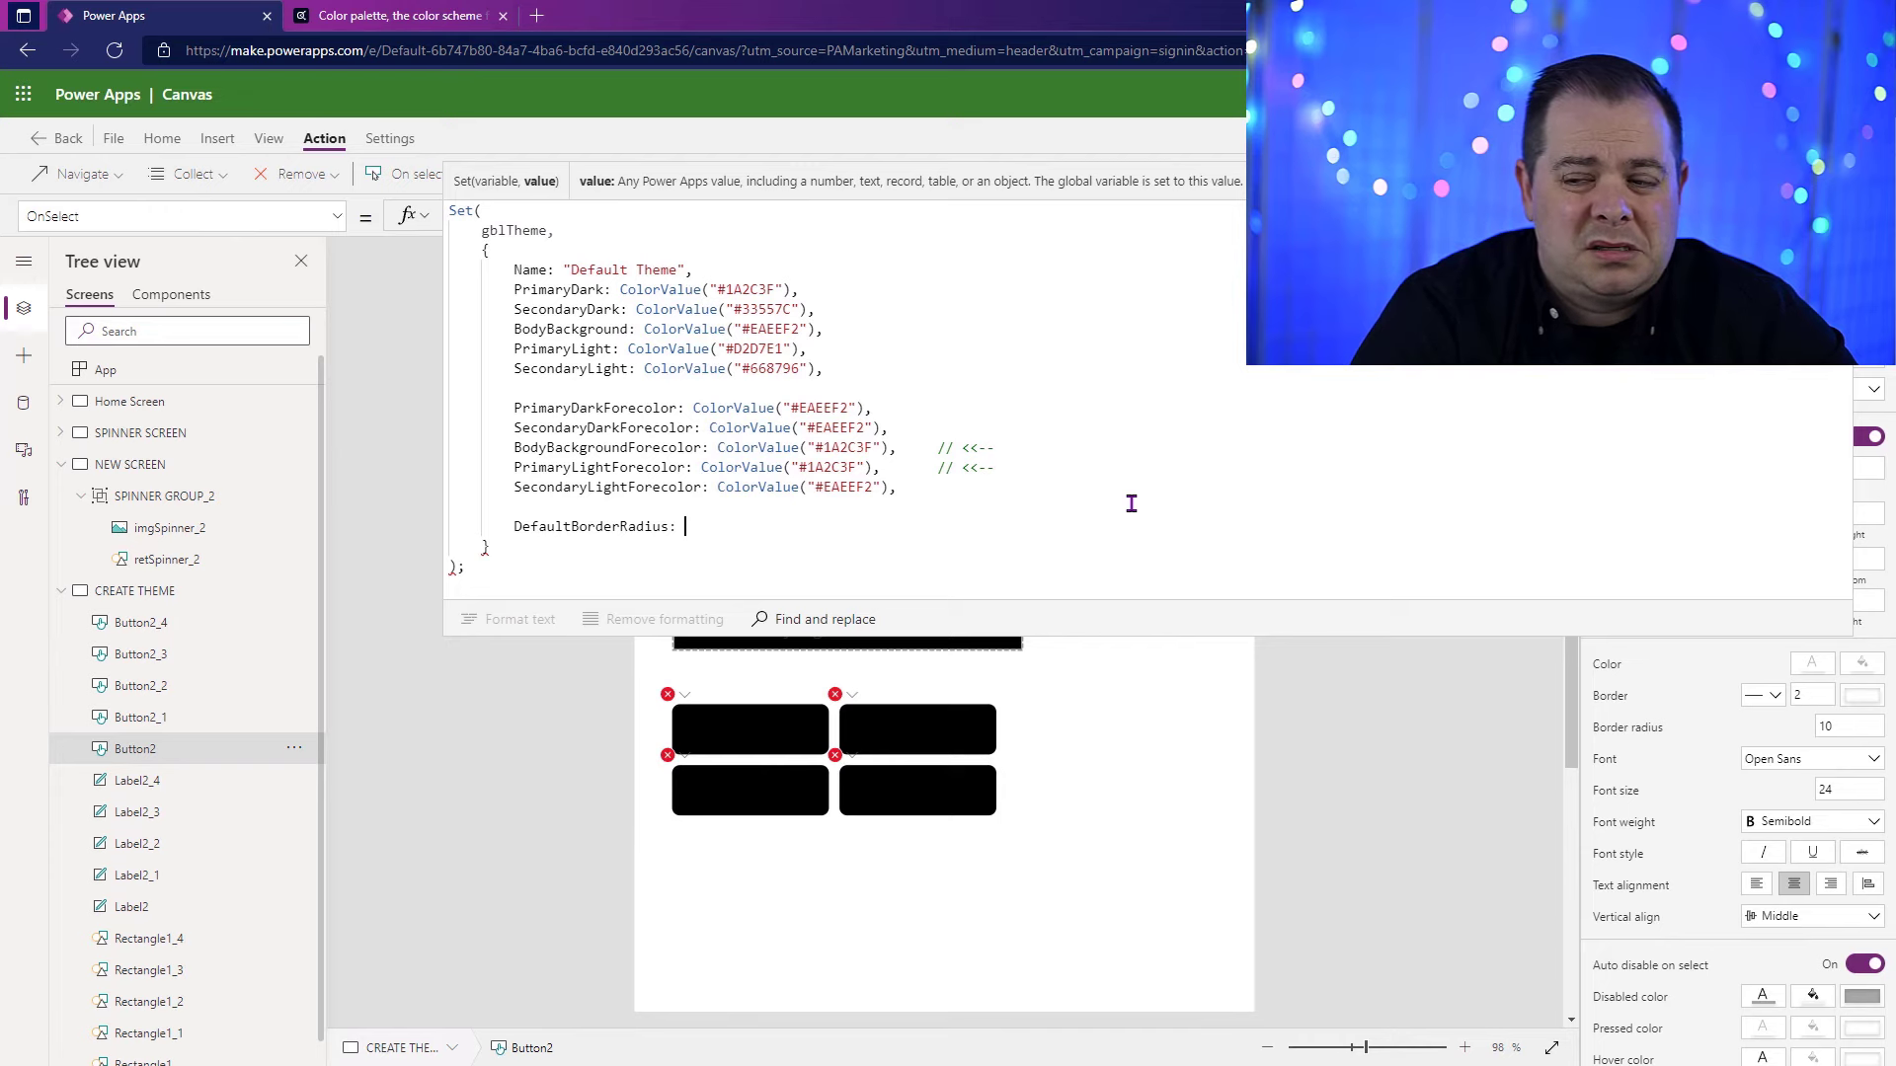
text(: 4)
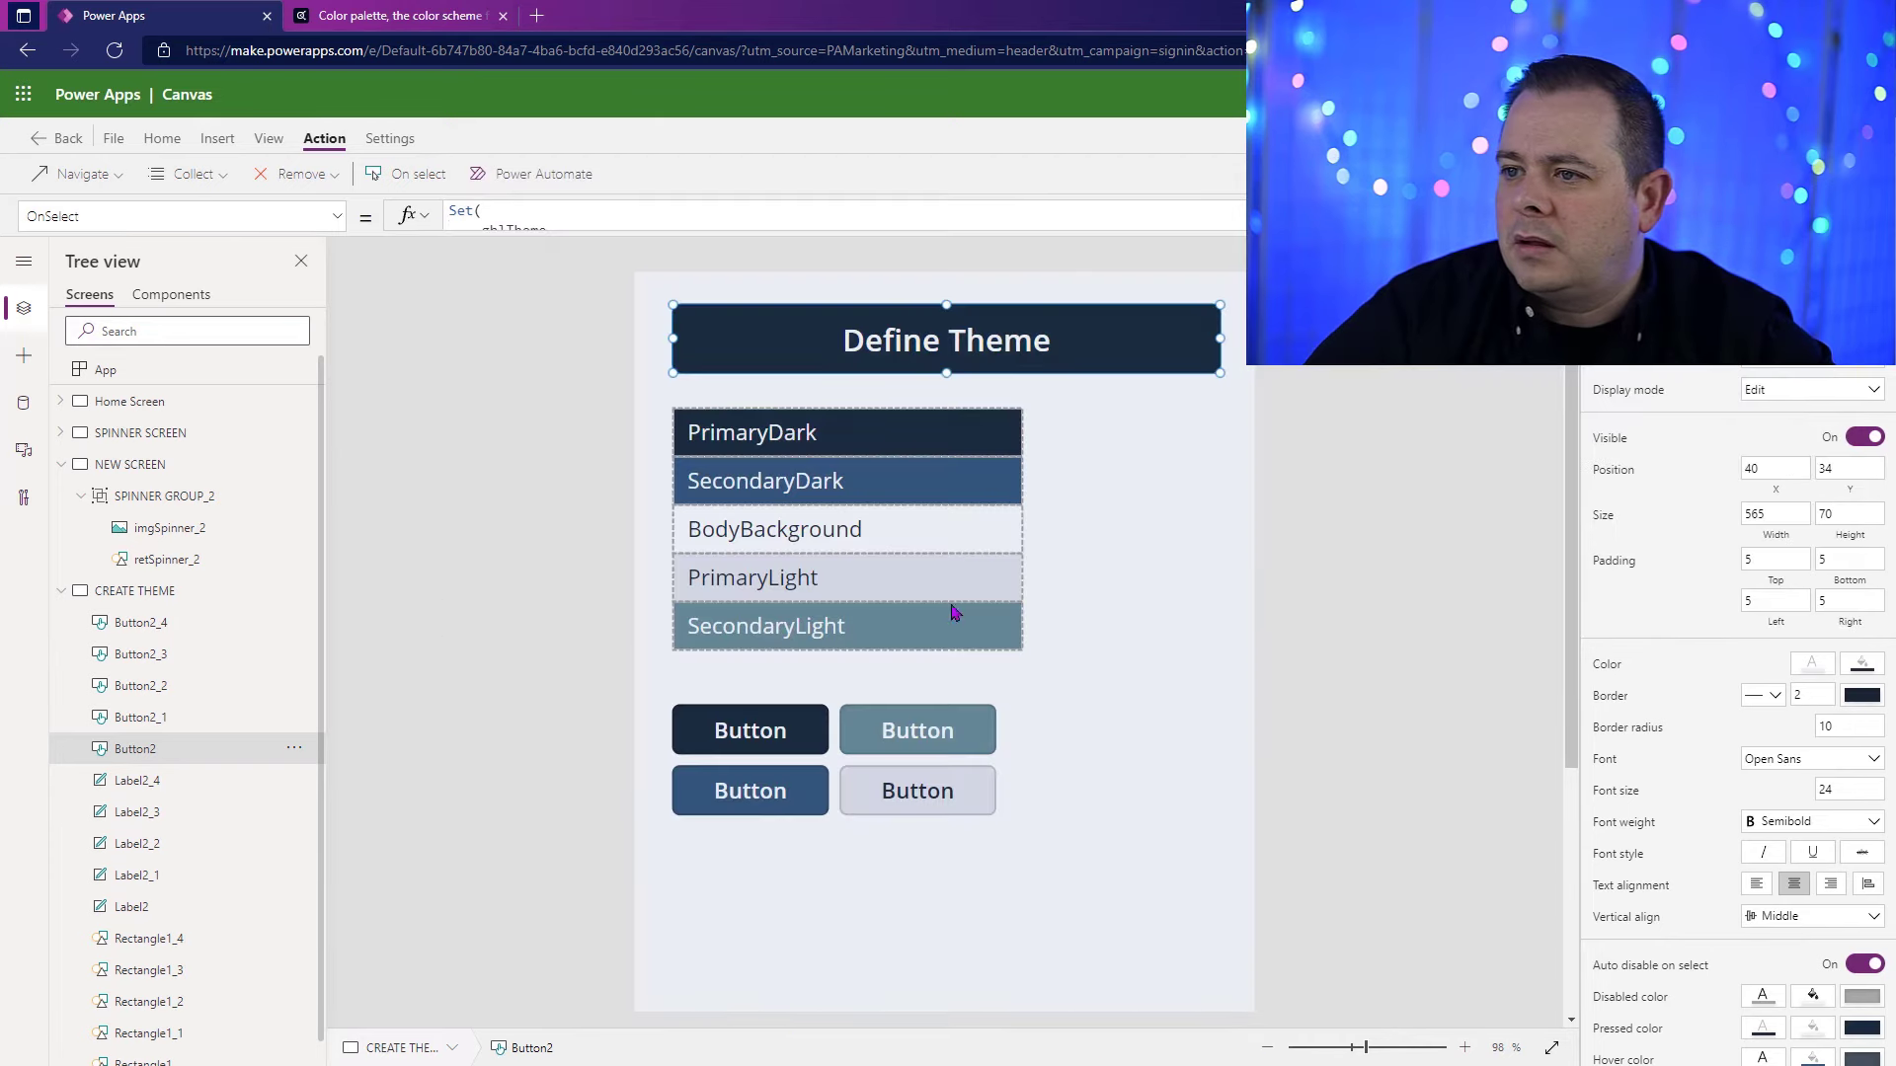
Step: Set the RadiusTopLeft of all four small grid buttons together to gblTheme.DefaultBorderRadius
click(752, 729)
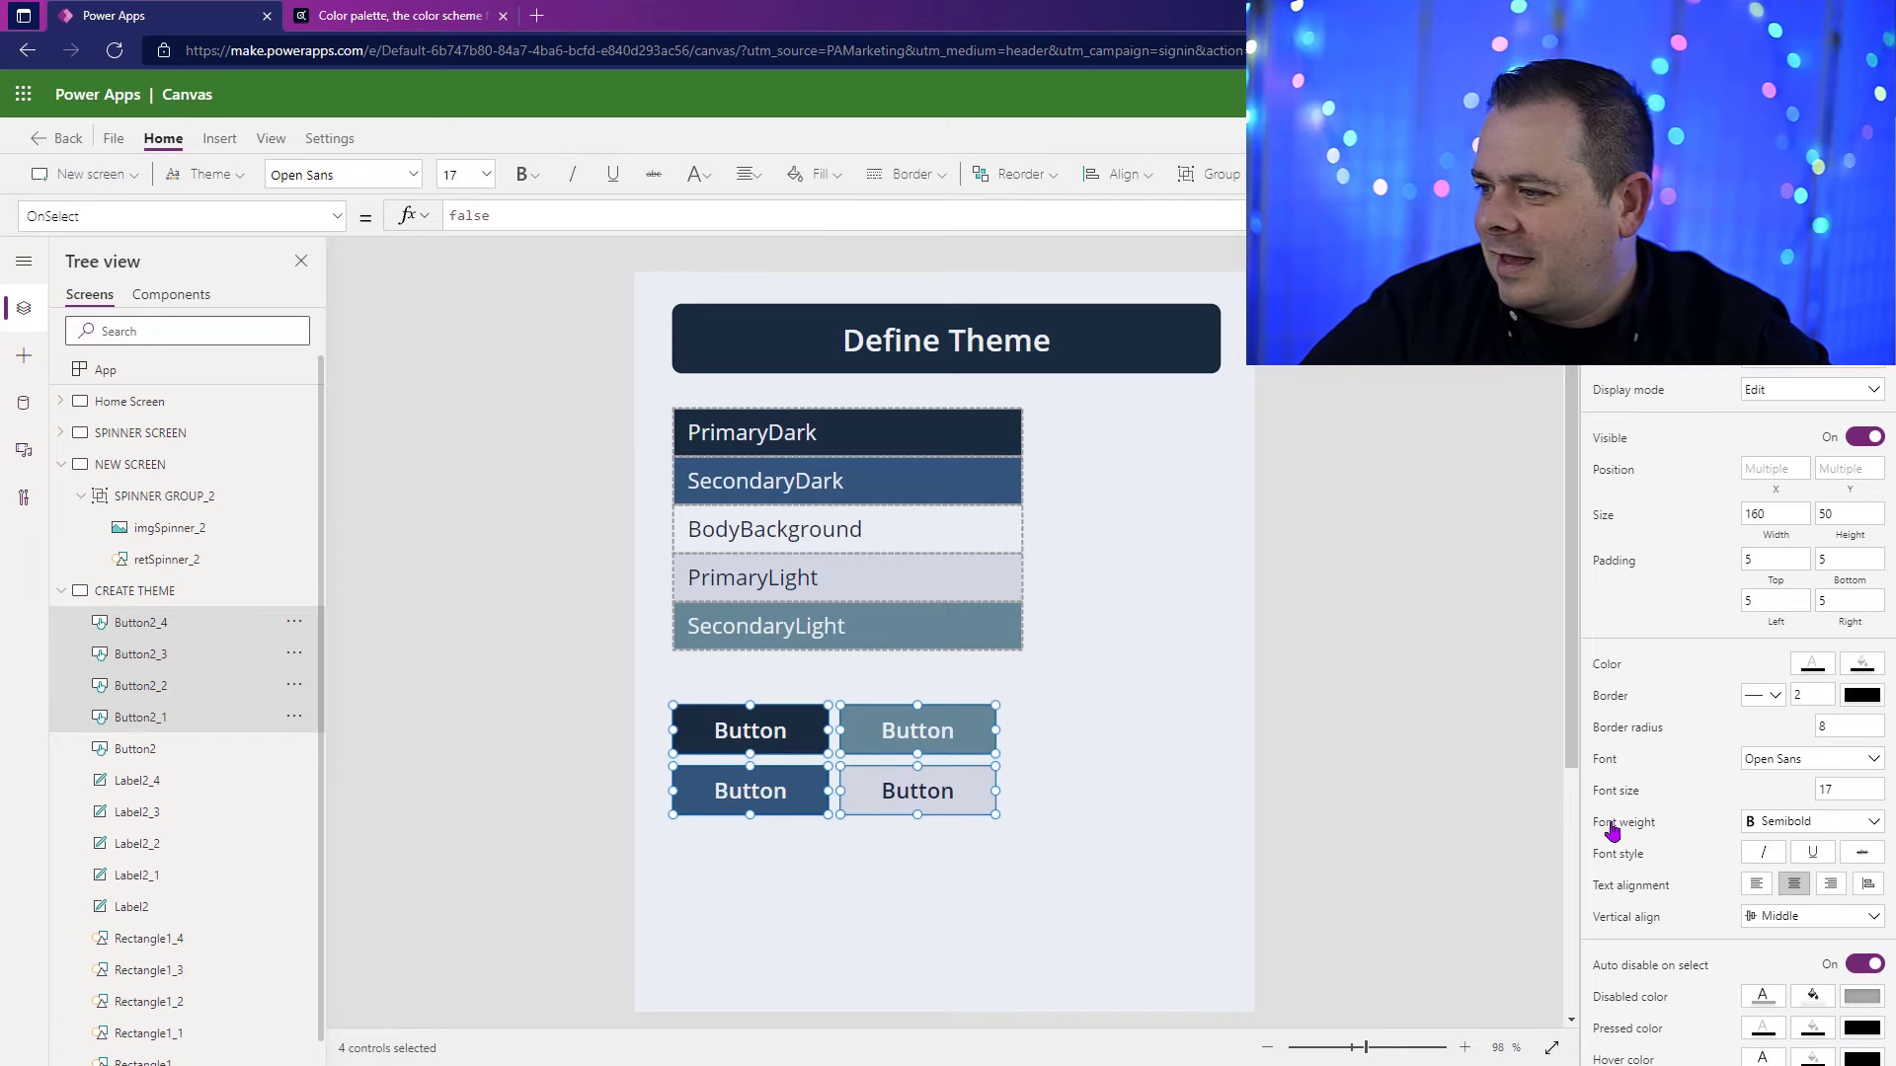
click(1620, 730)
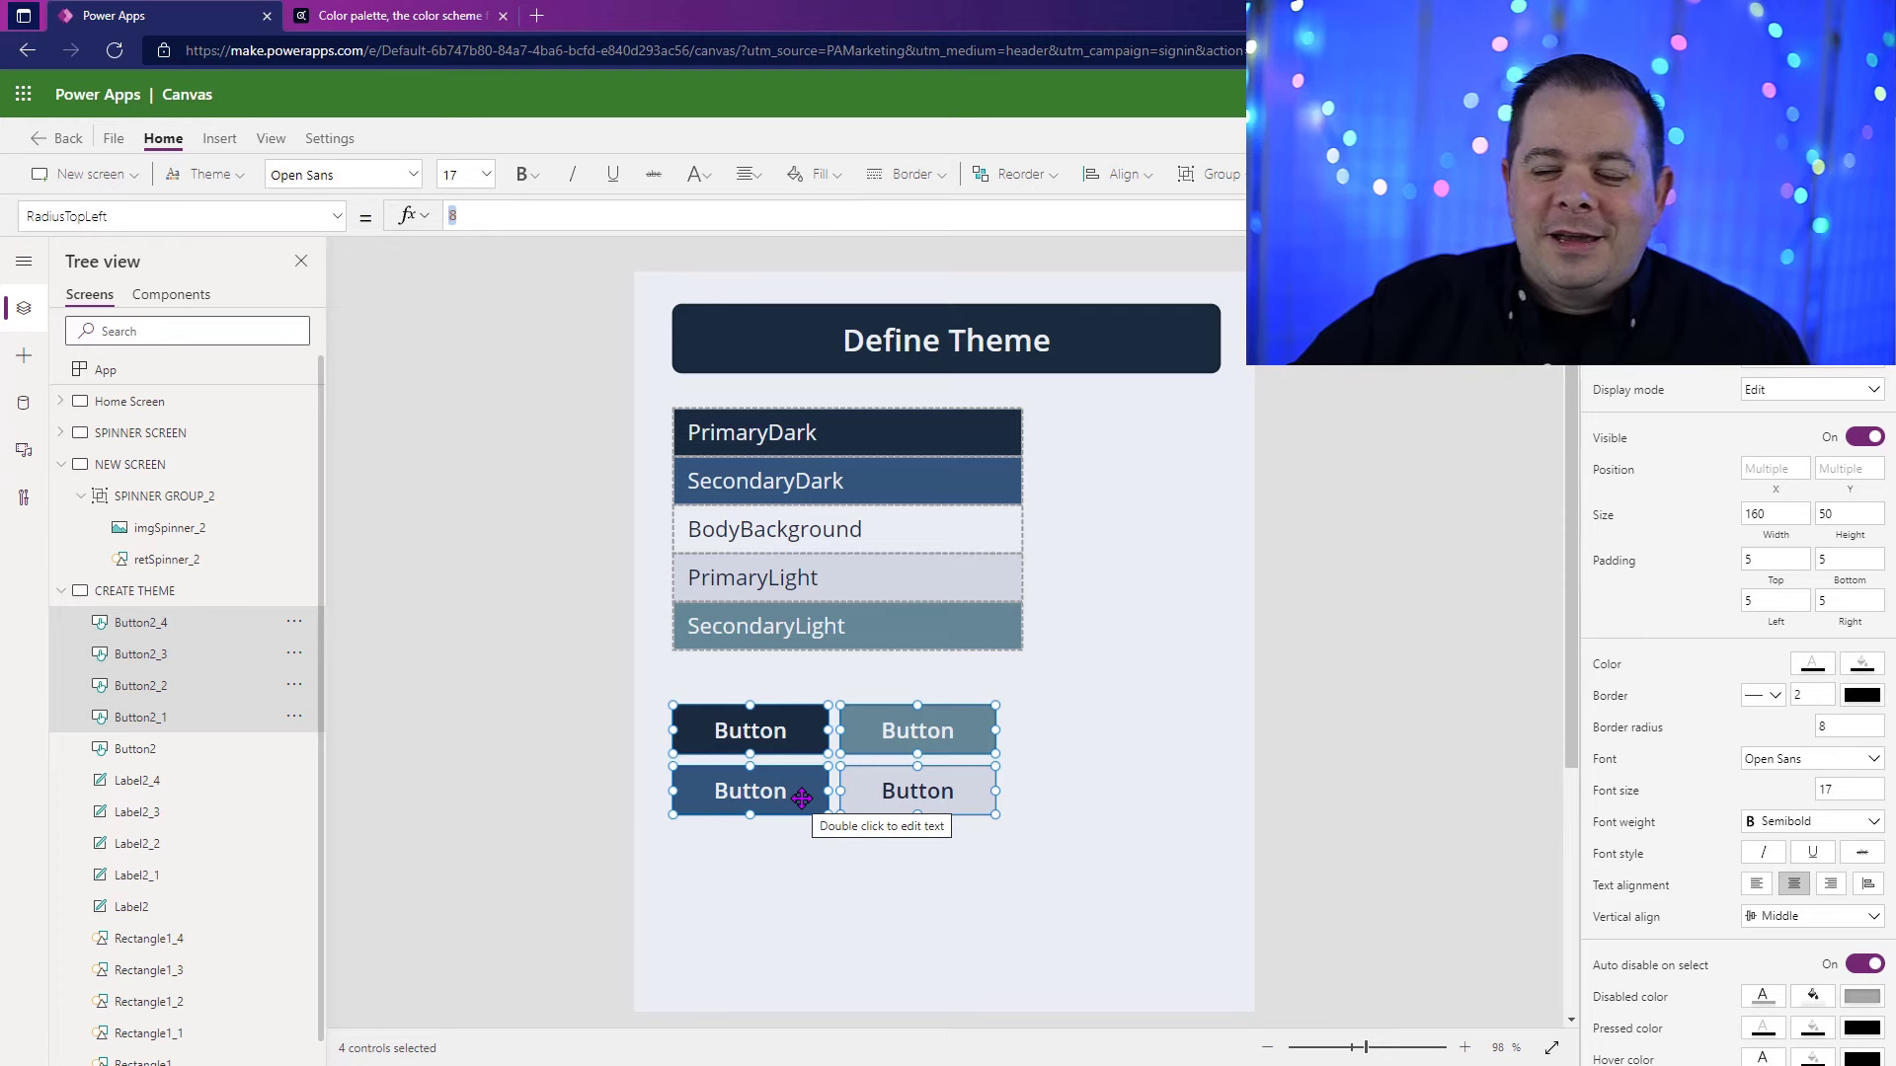
text(gbl)
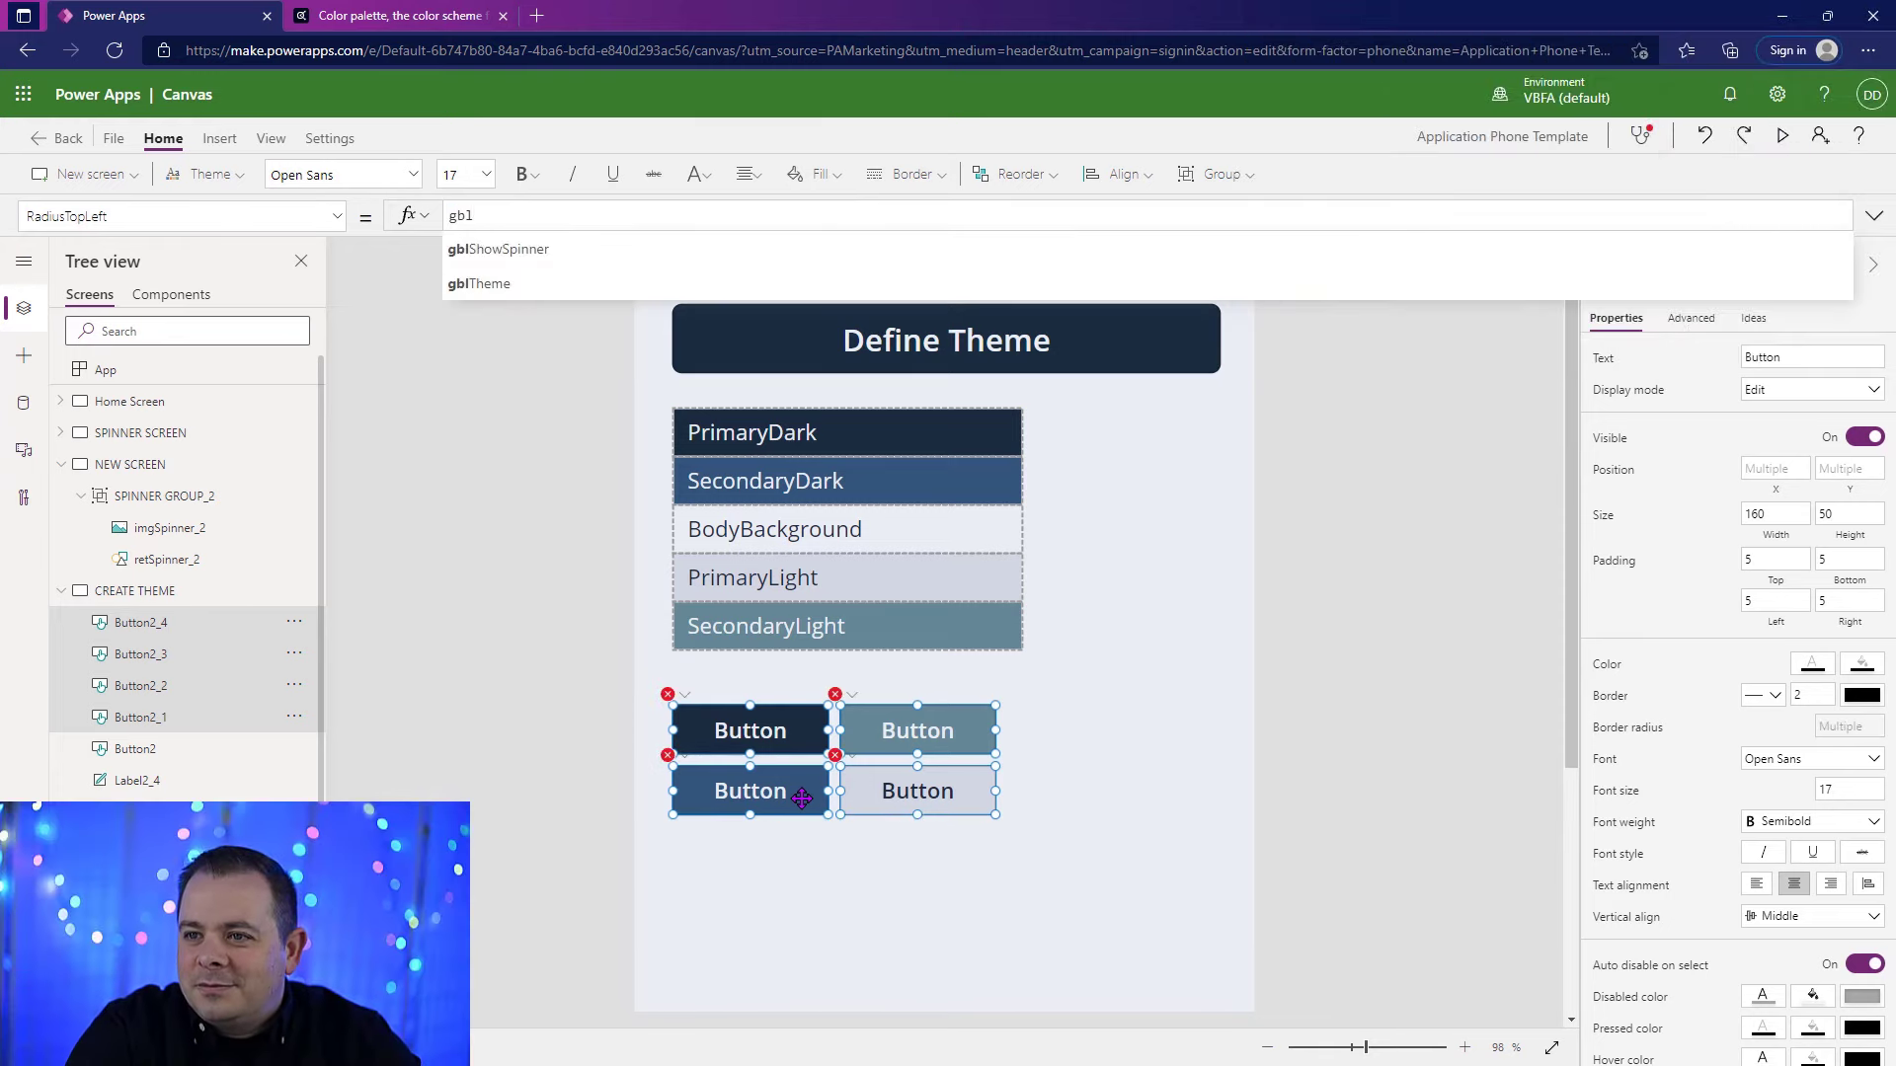
text(Theme.)
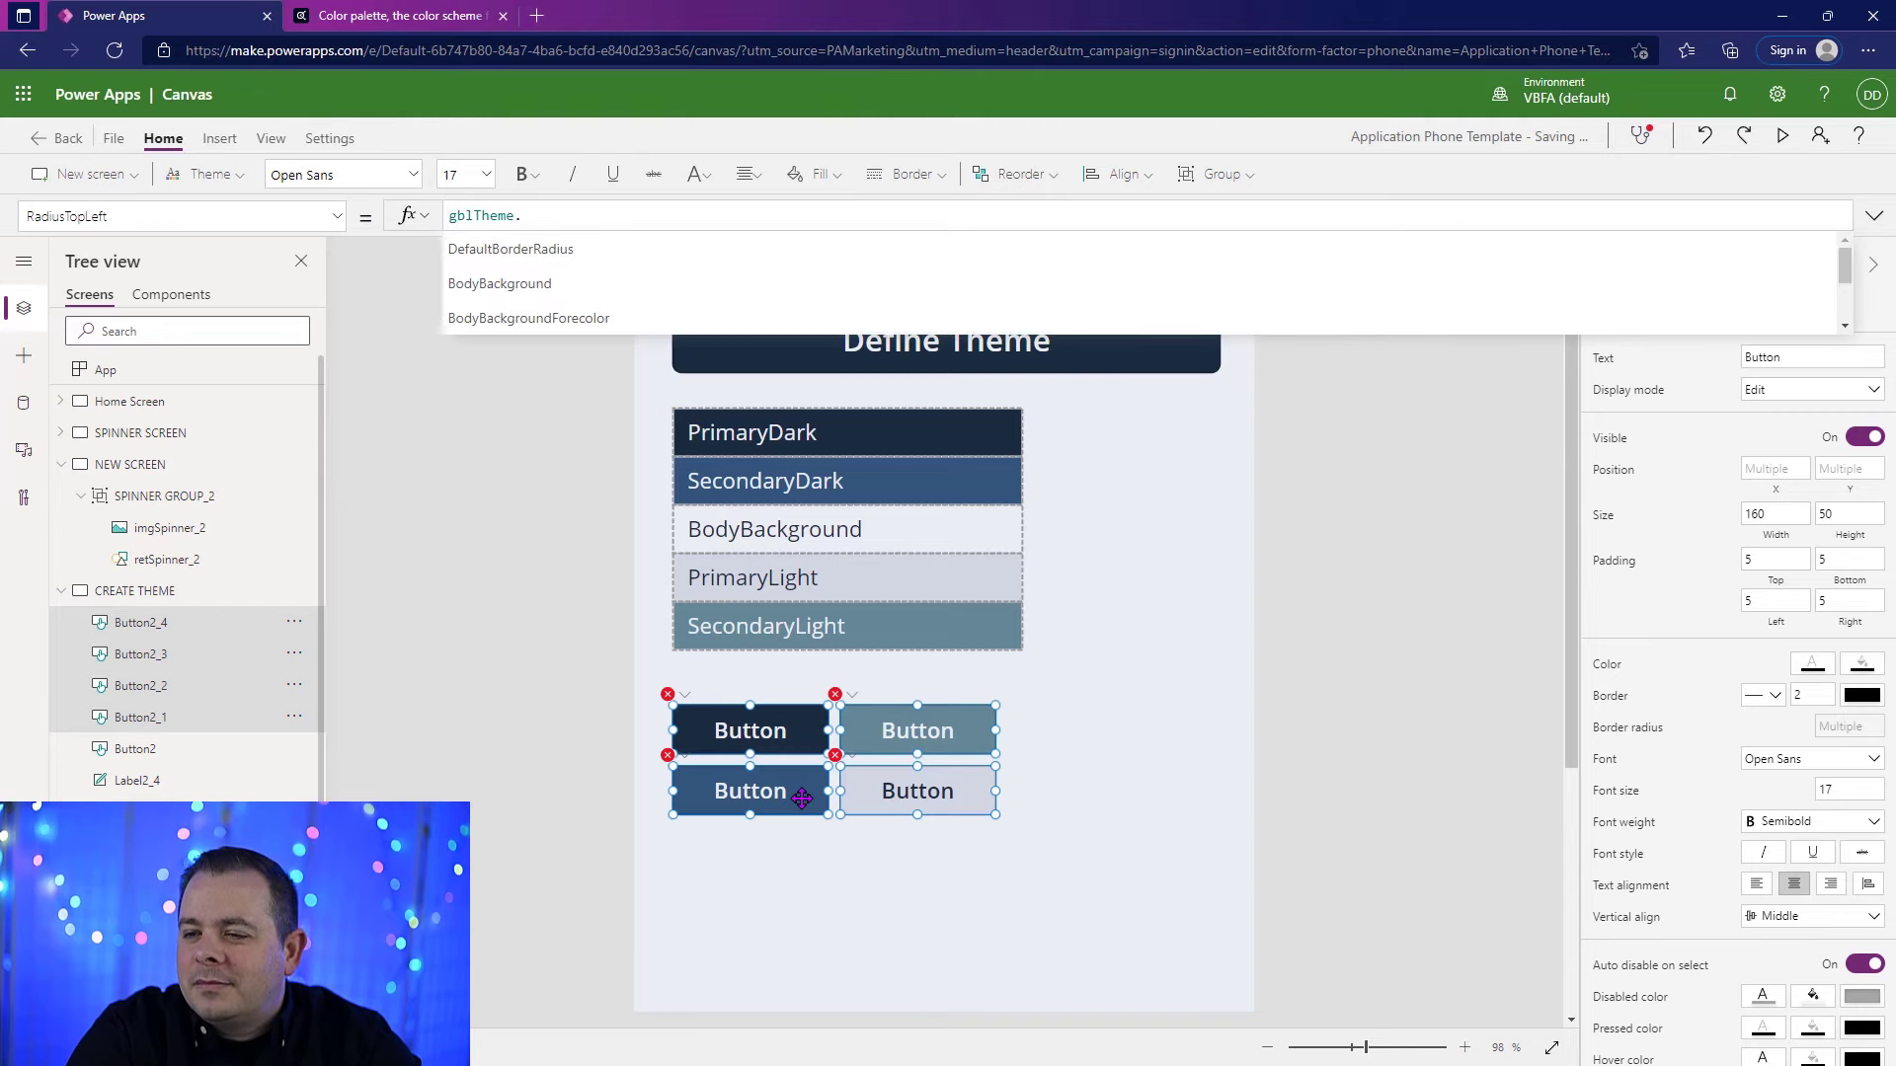
click(612, 263)
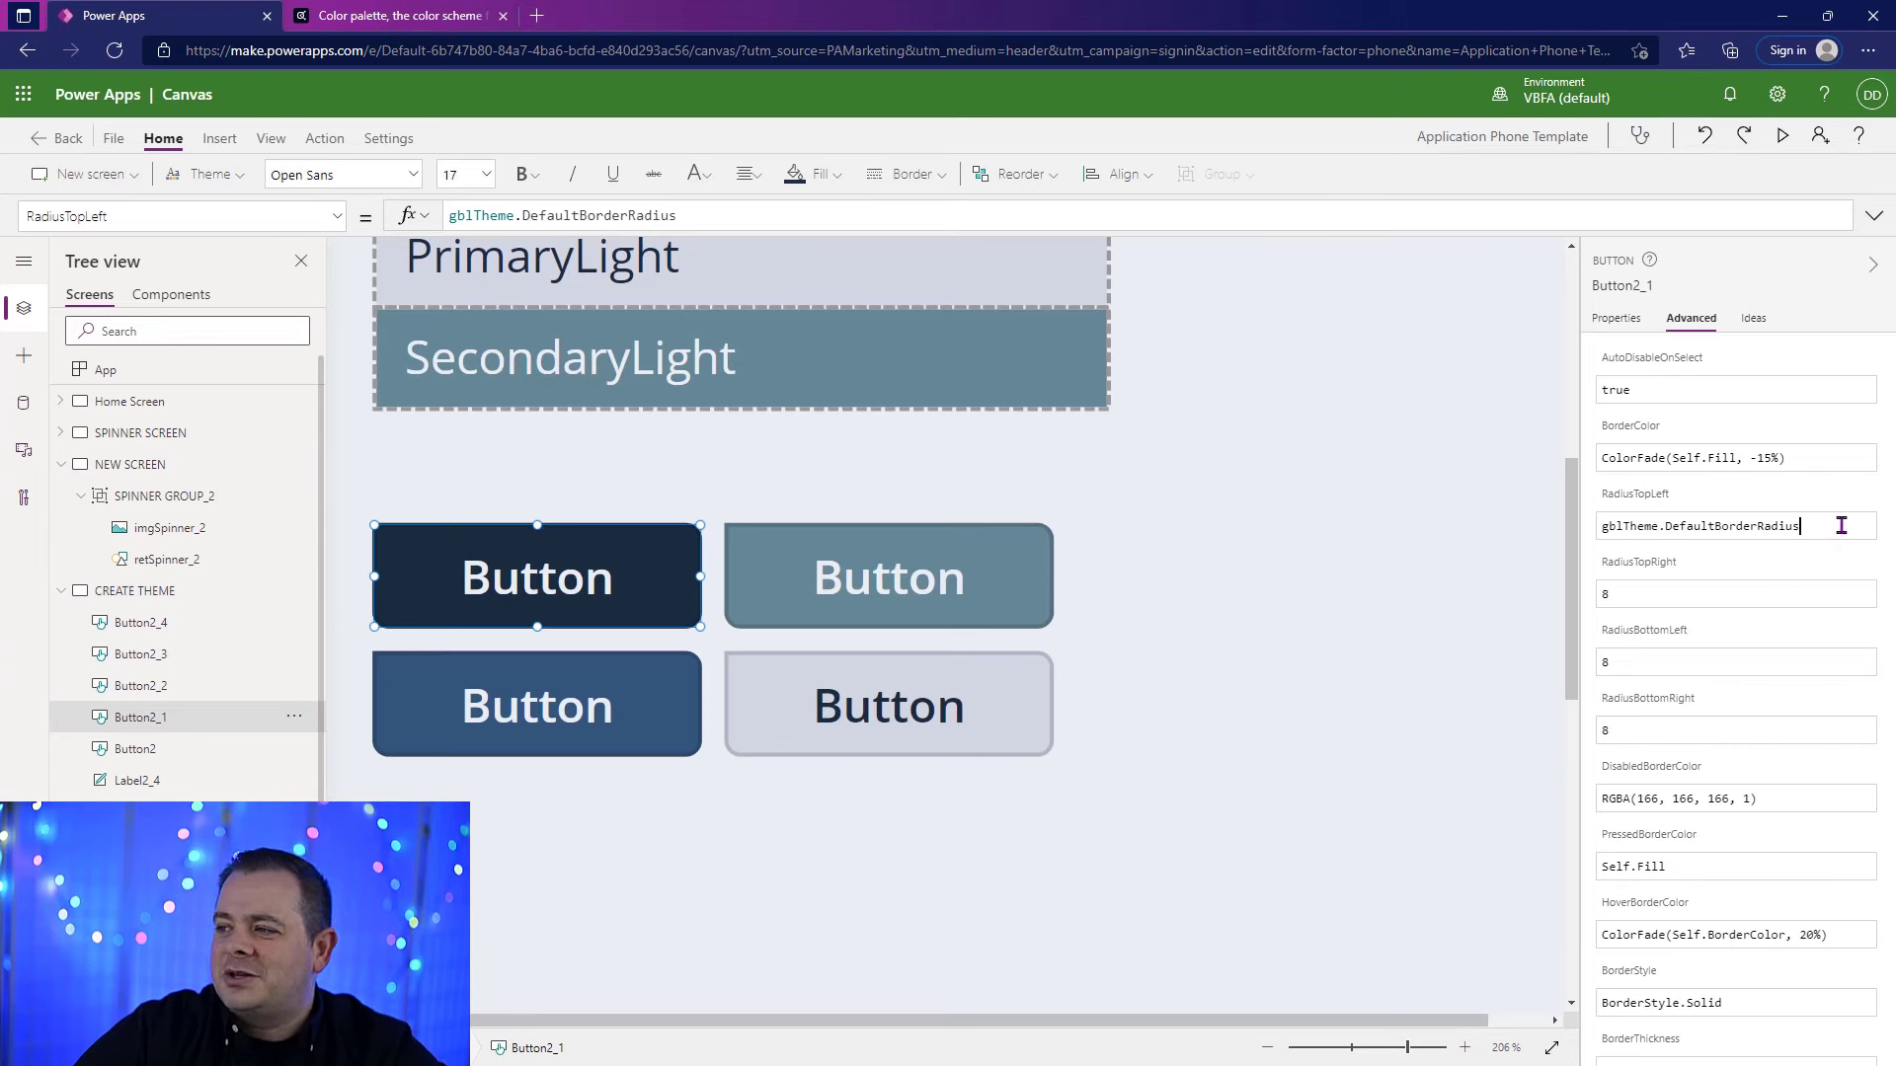
Step: Copy the gblTheme.DefaultBorderRadius formula and apply it to the RadiusTopRight of all four small grid buttons
drag(1839, 525, 1605, 525)
click(538, 576)
shift+click(825, 576)
shift+click(593, 702)
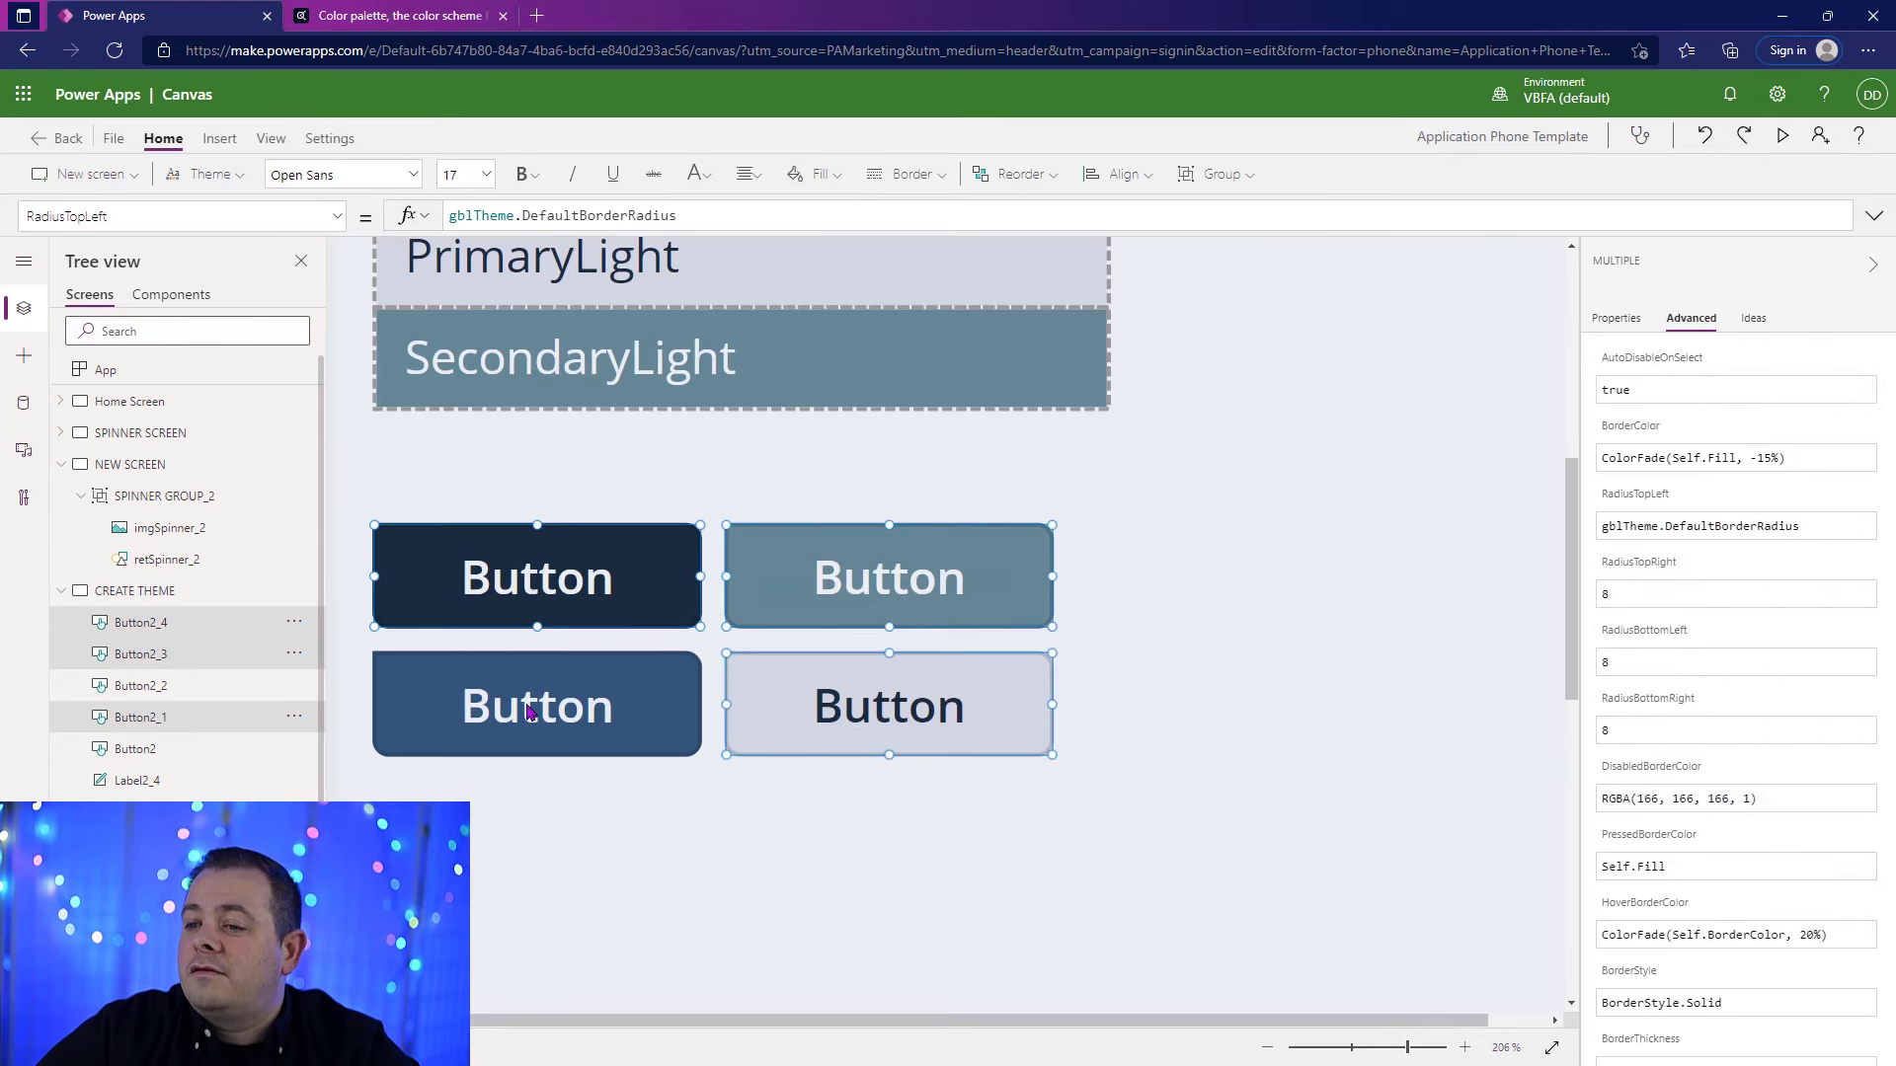
shift+click(868, 703)
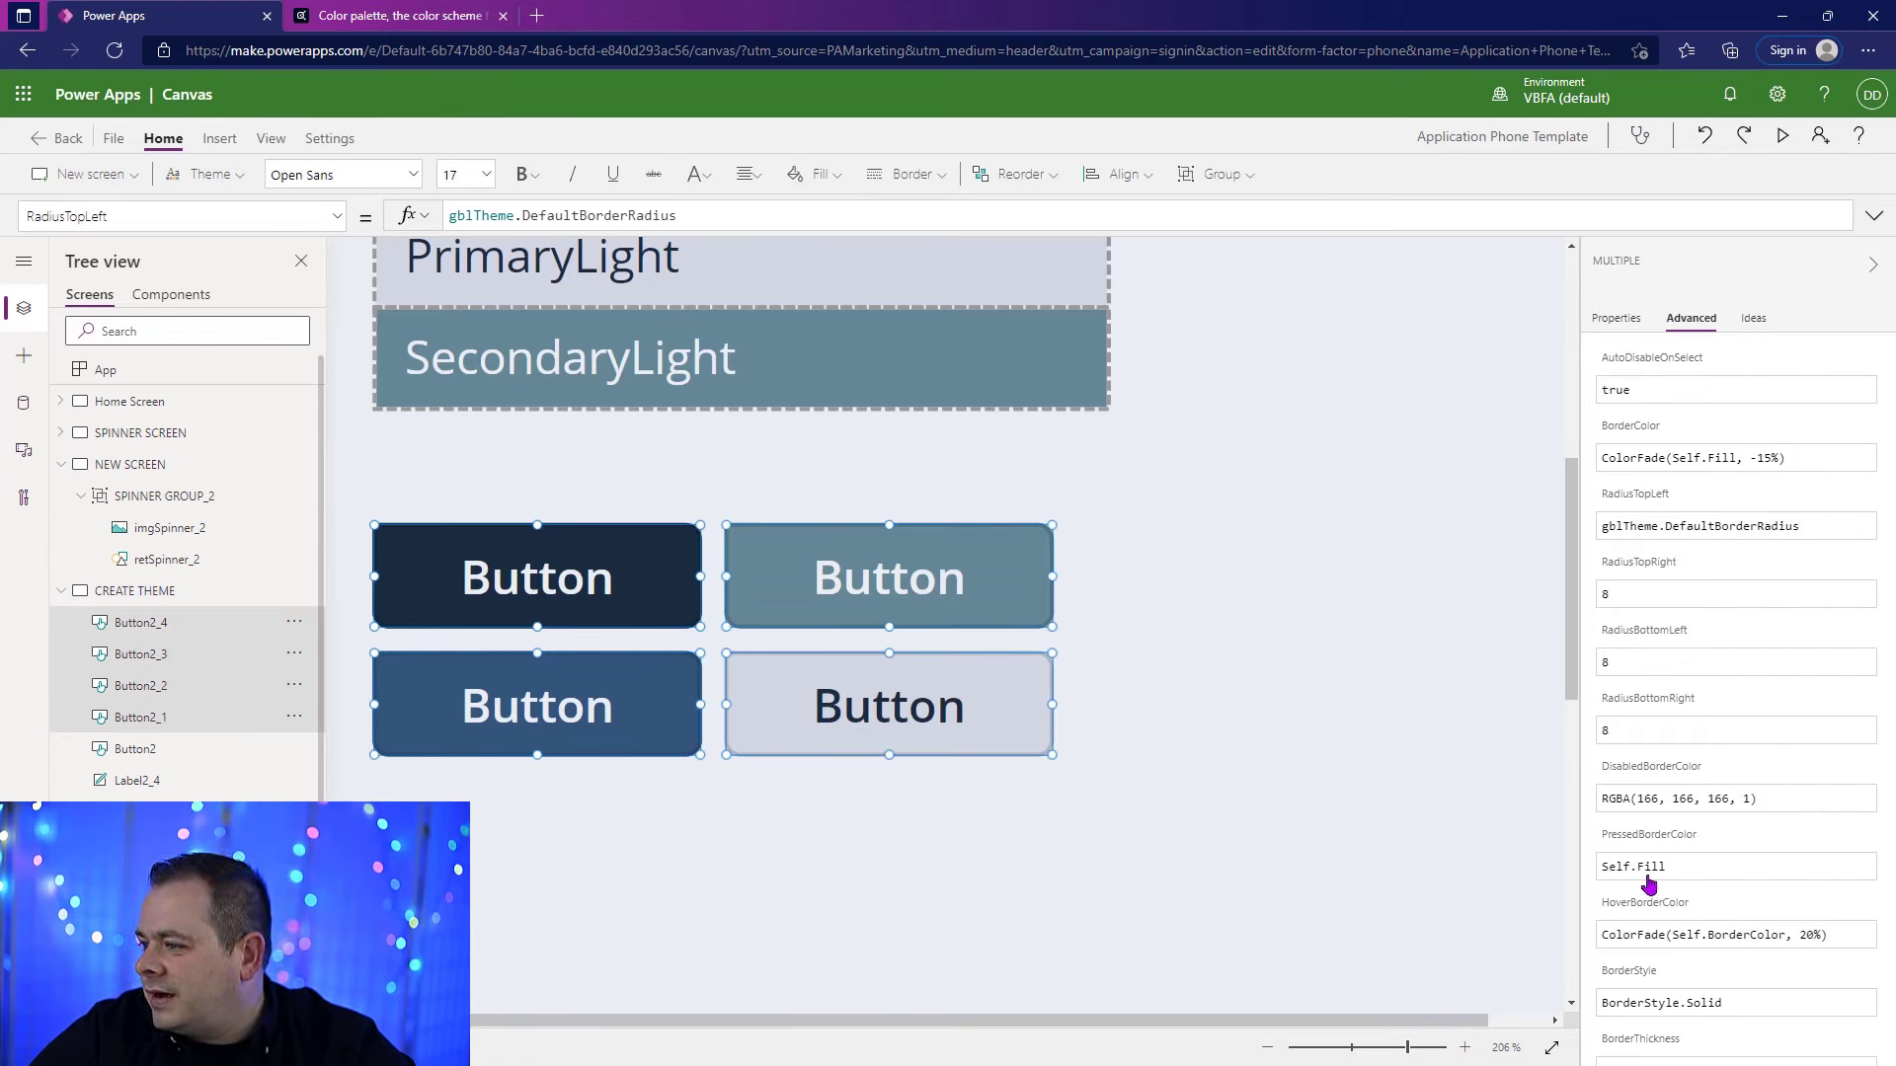
drag(1807, 526, 1534, 551)
key(ctrl+c)
click(1635, 592)
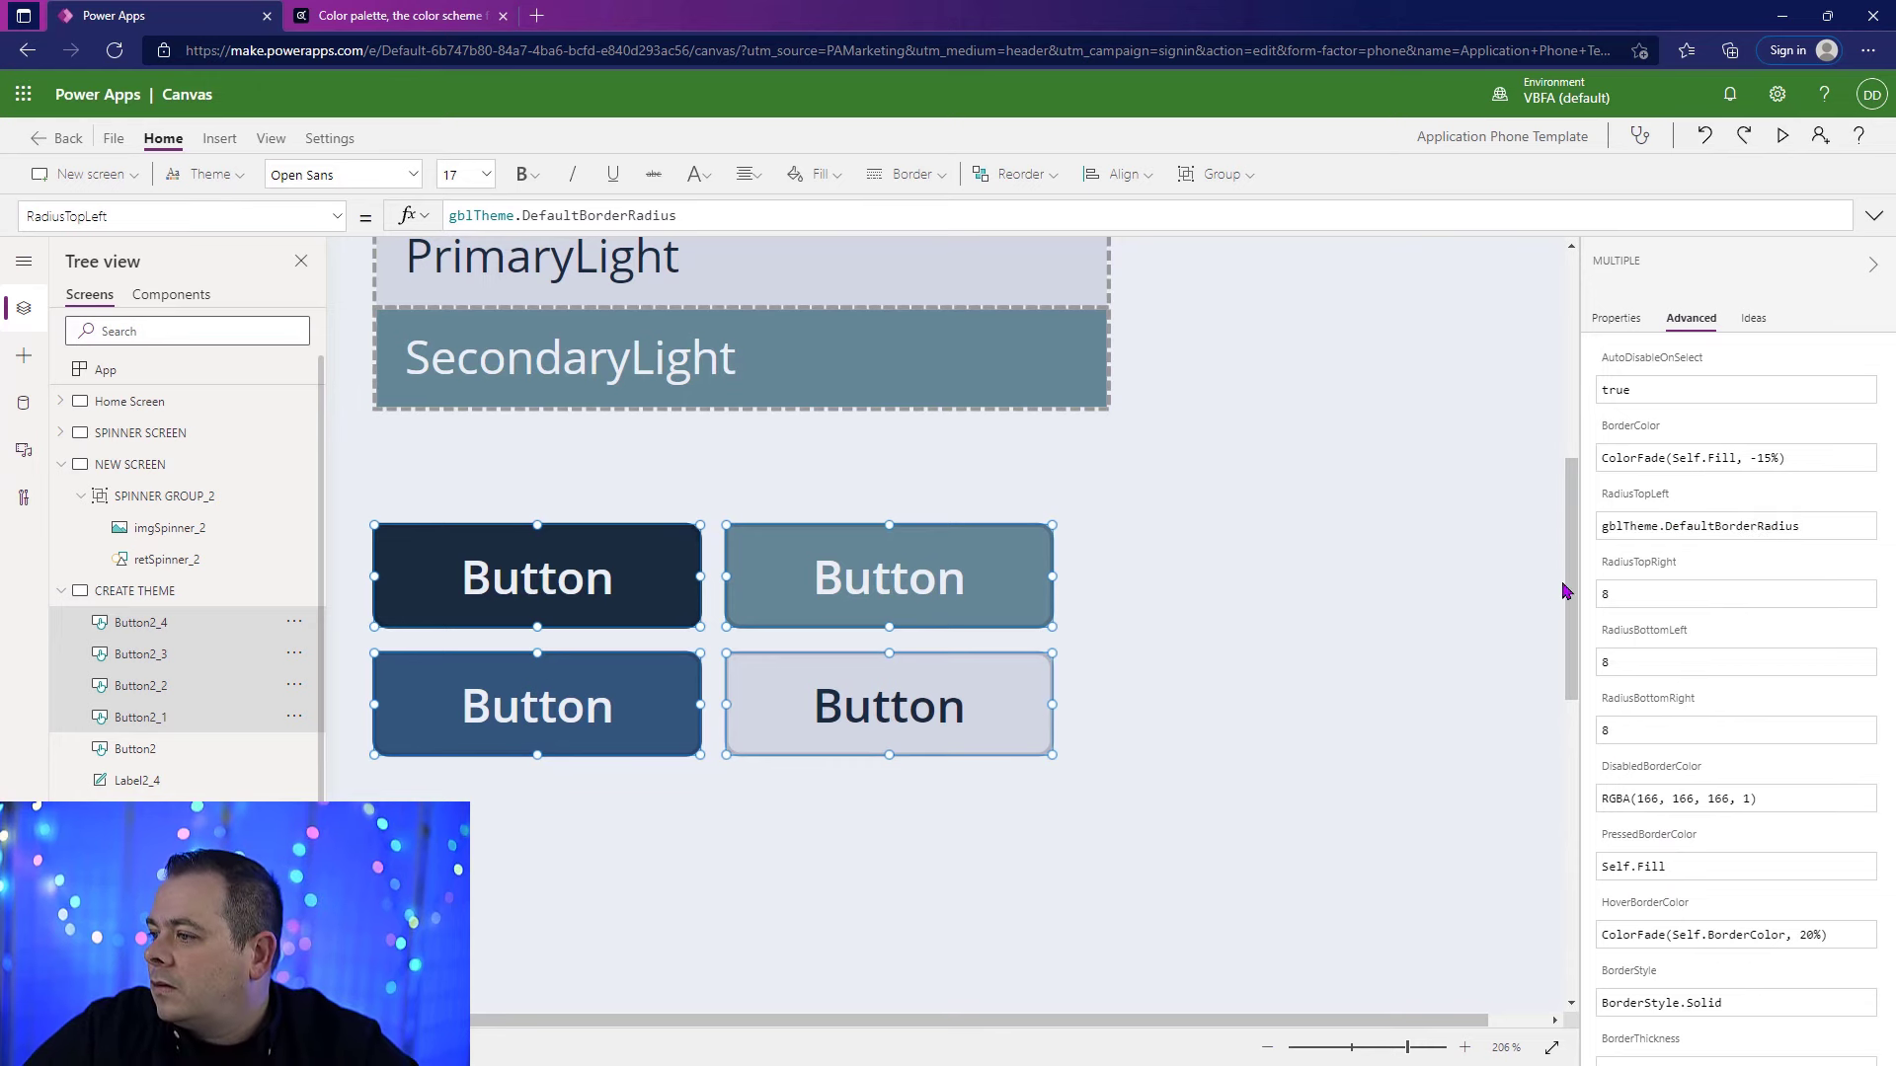
click(514, 215)
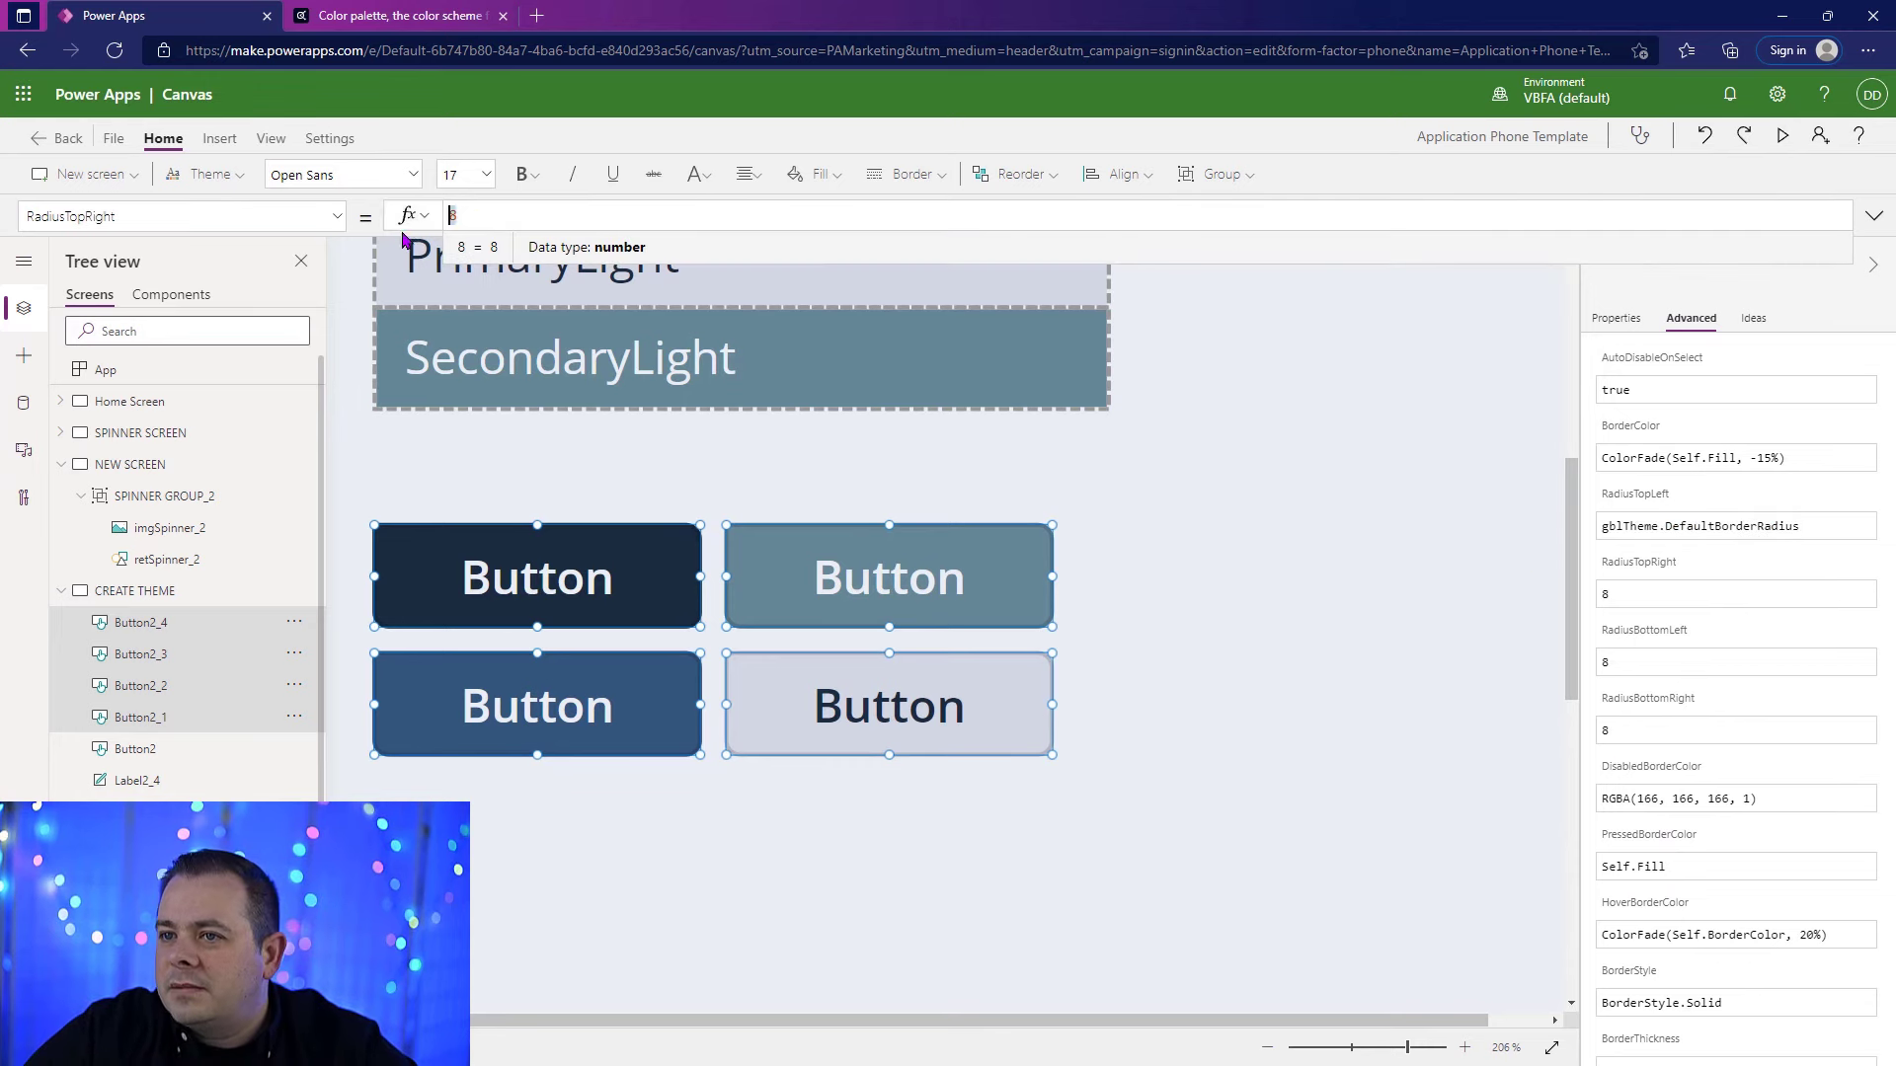
key(ctrl+v)
drag(1653, 664, 1550, 650)
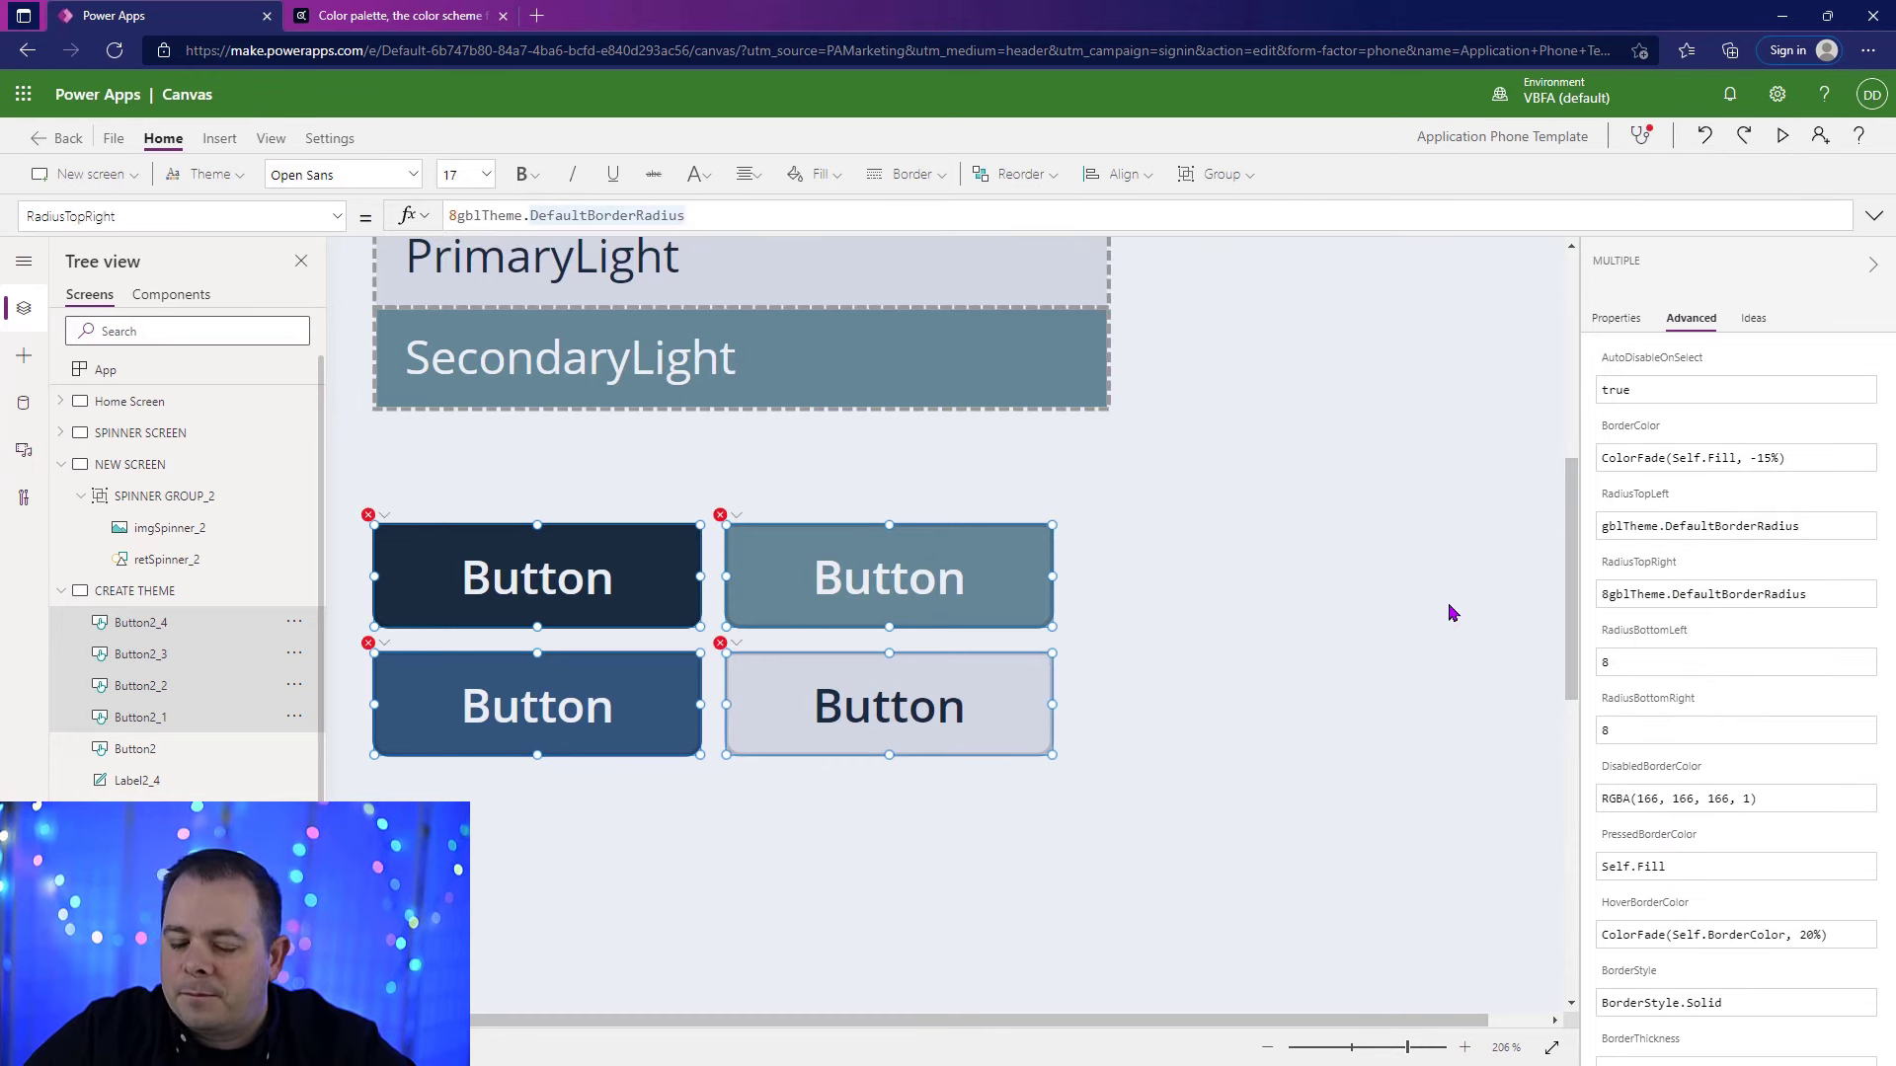
key(Home)
key(Delete)
Step: Apply the copied gblTheme.DefaultBorderRadius formula to the RadiusBottomLeft and RadiusBottomRight of all four small grid buttons
click(1665, 658)
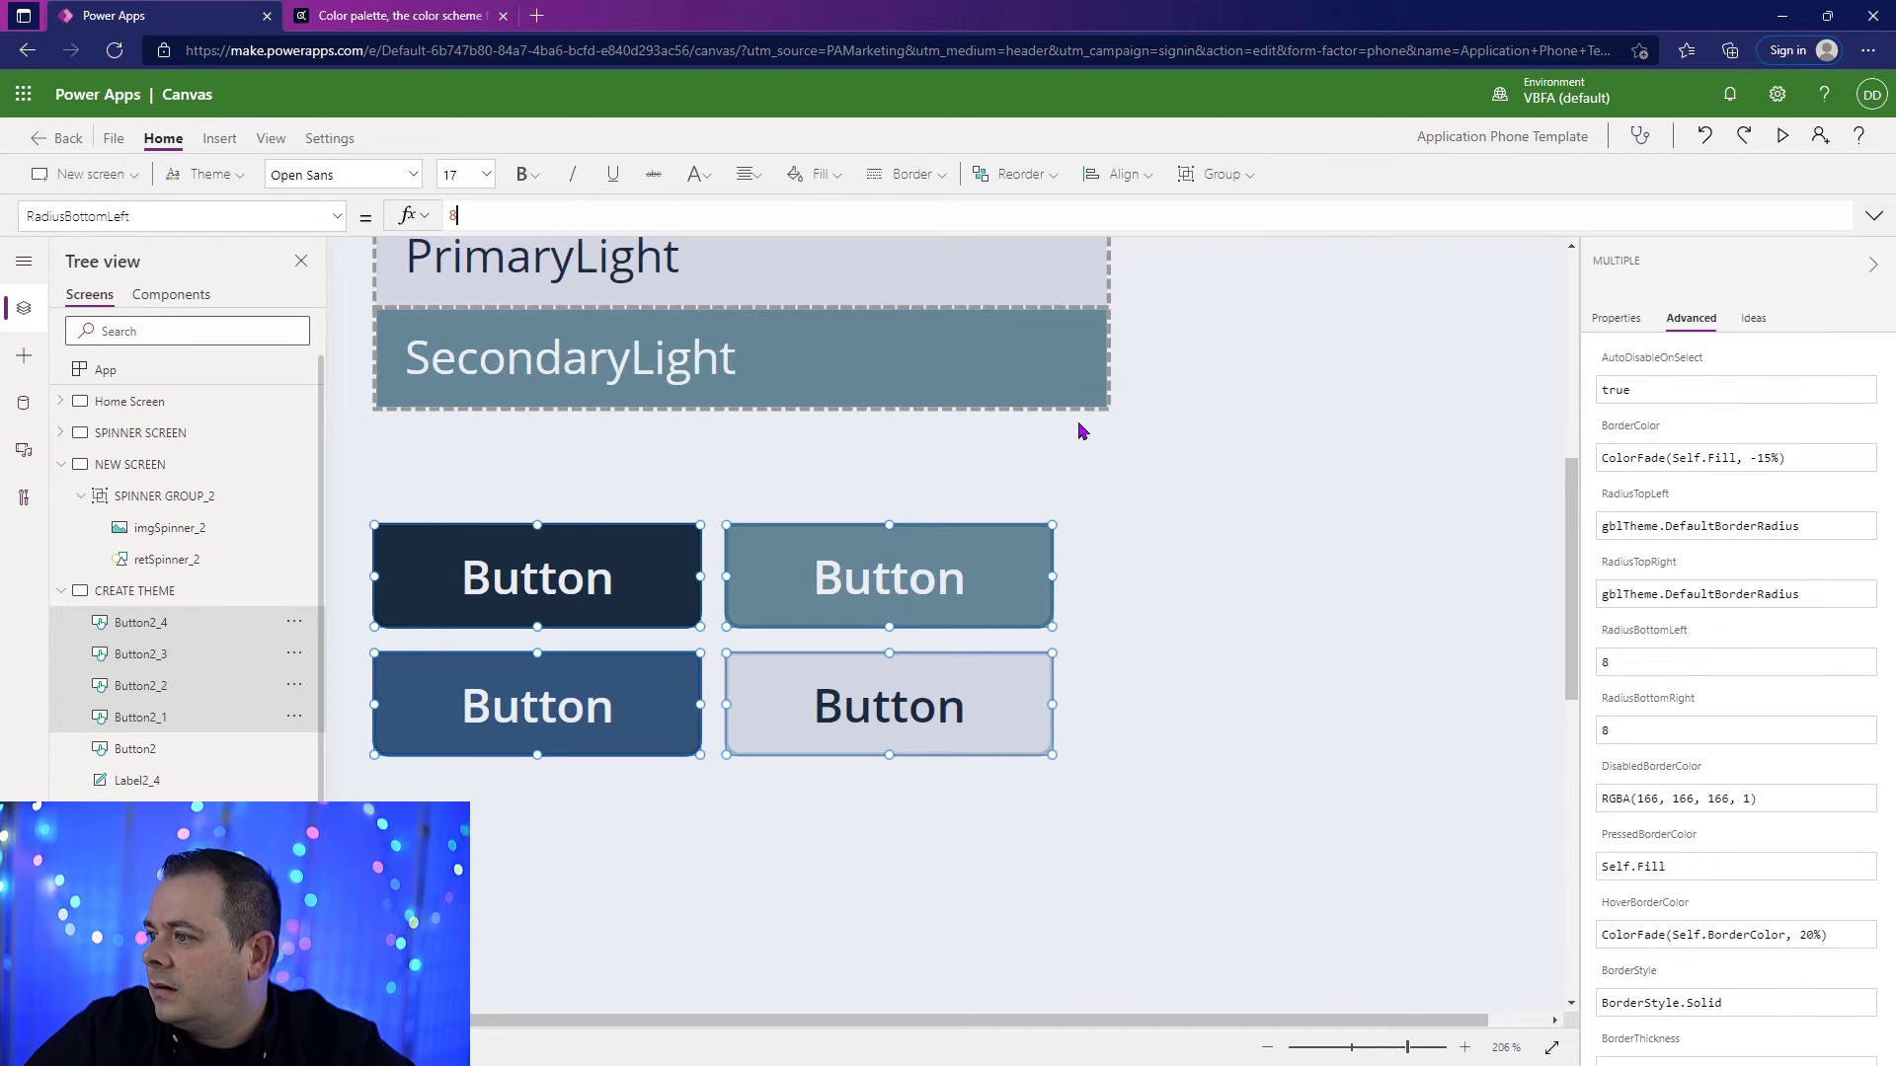
double_click(452, 215)
key(ctrl+v)
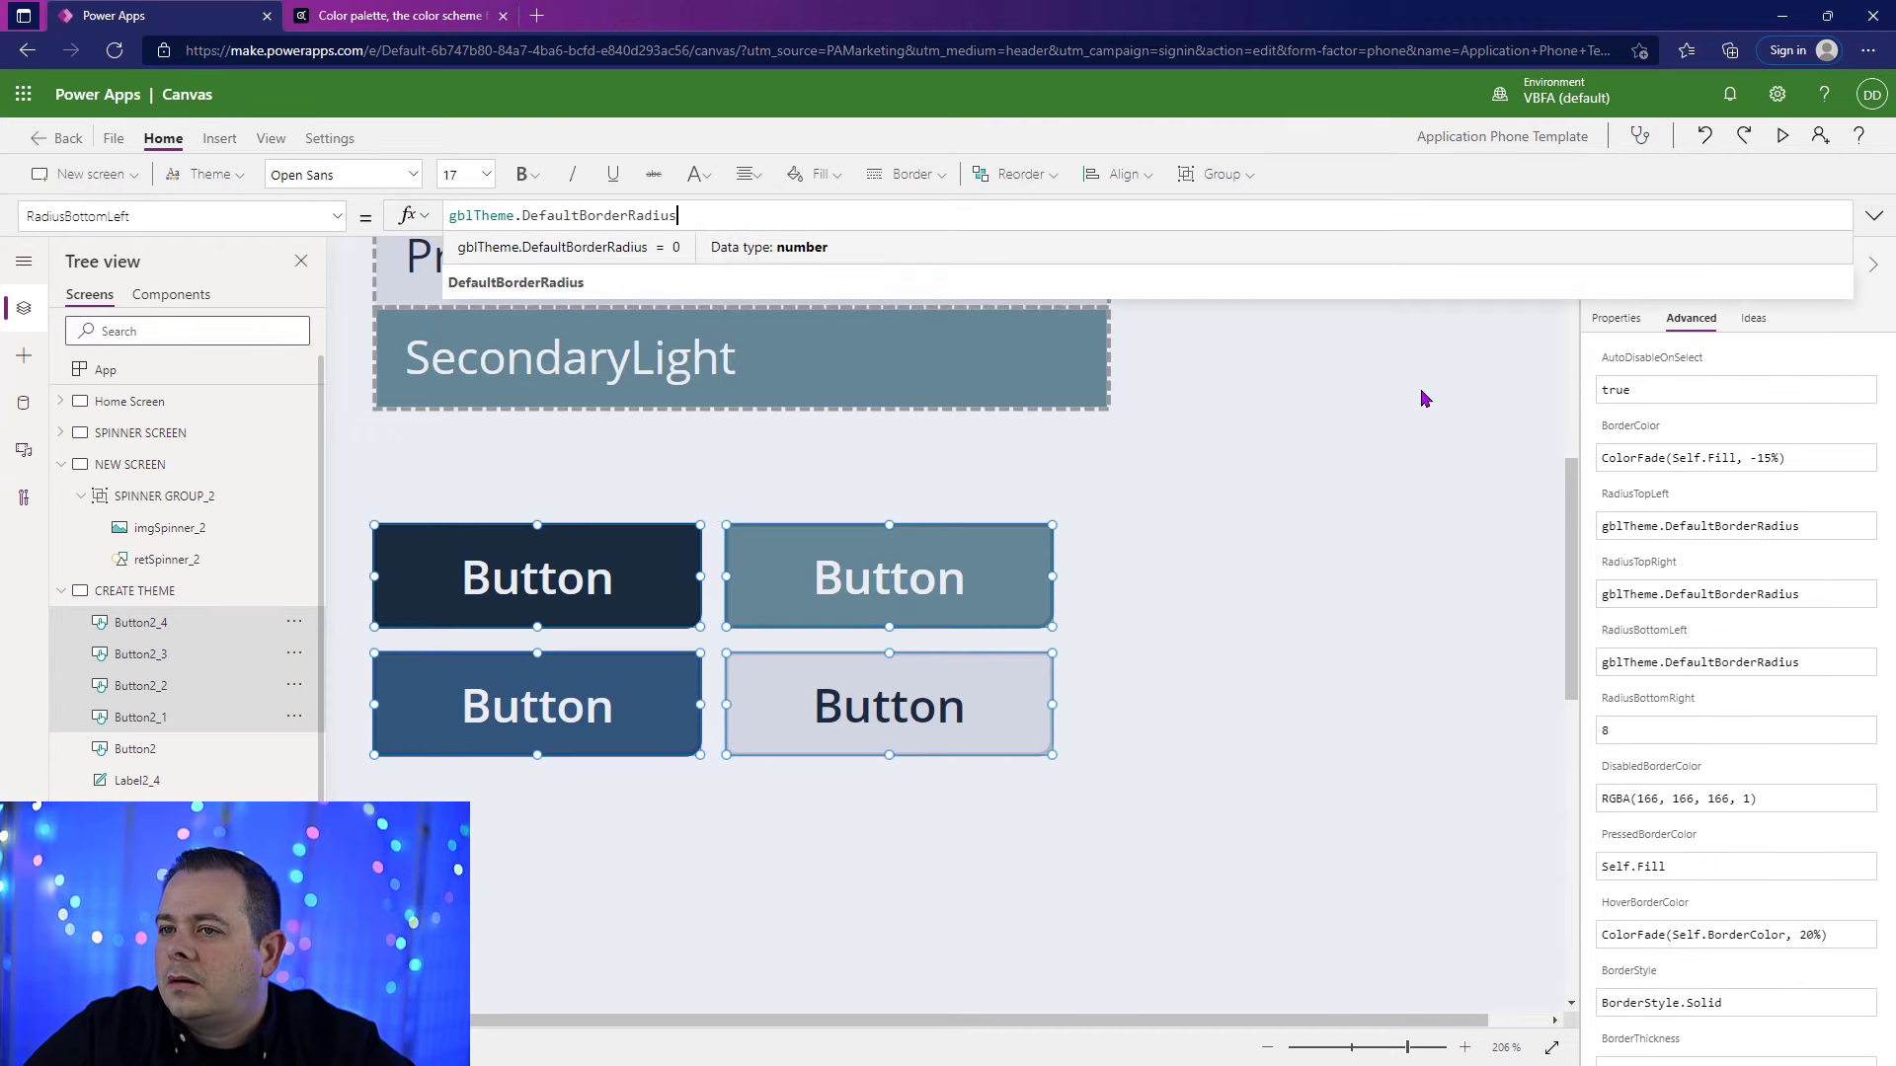
click(1619, 716)
double_click(453, 215)
key(ctrl+v)
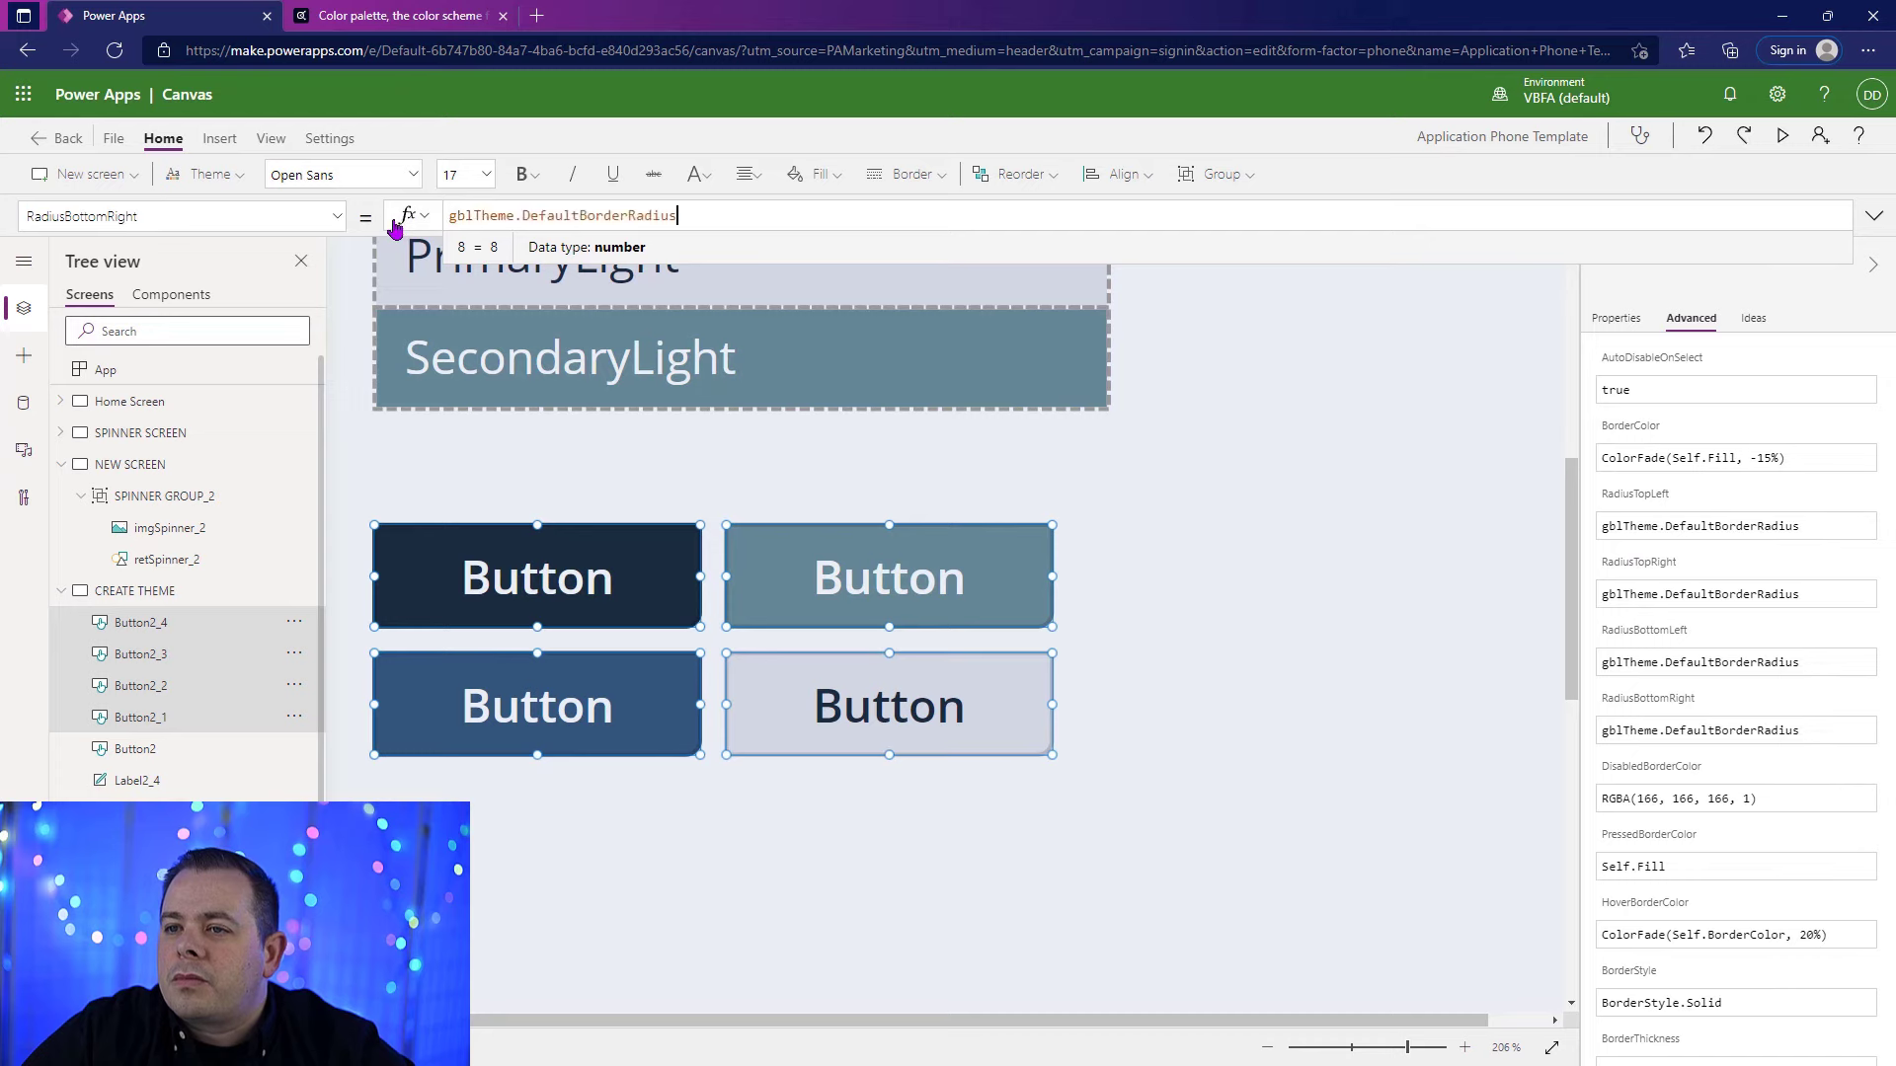
Step: Preview the screen to check the corners of the four small grid buttons, and return to editing
click(760, 361)
key(F5)
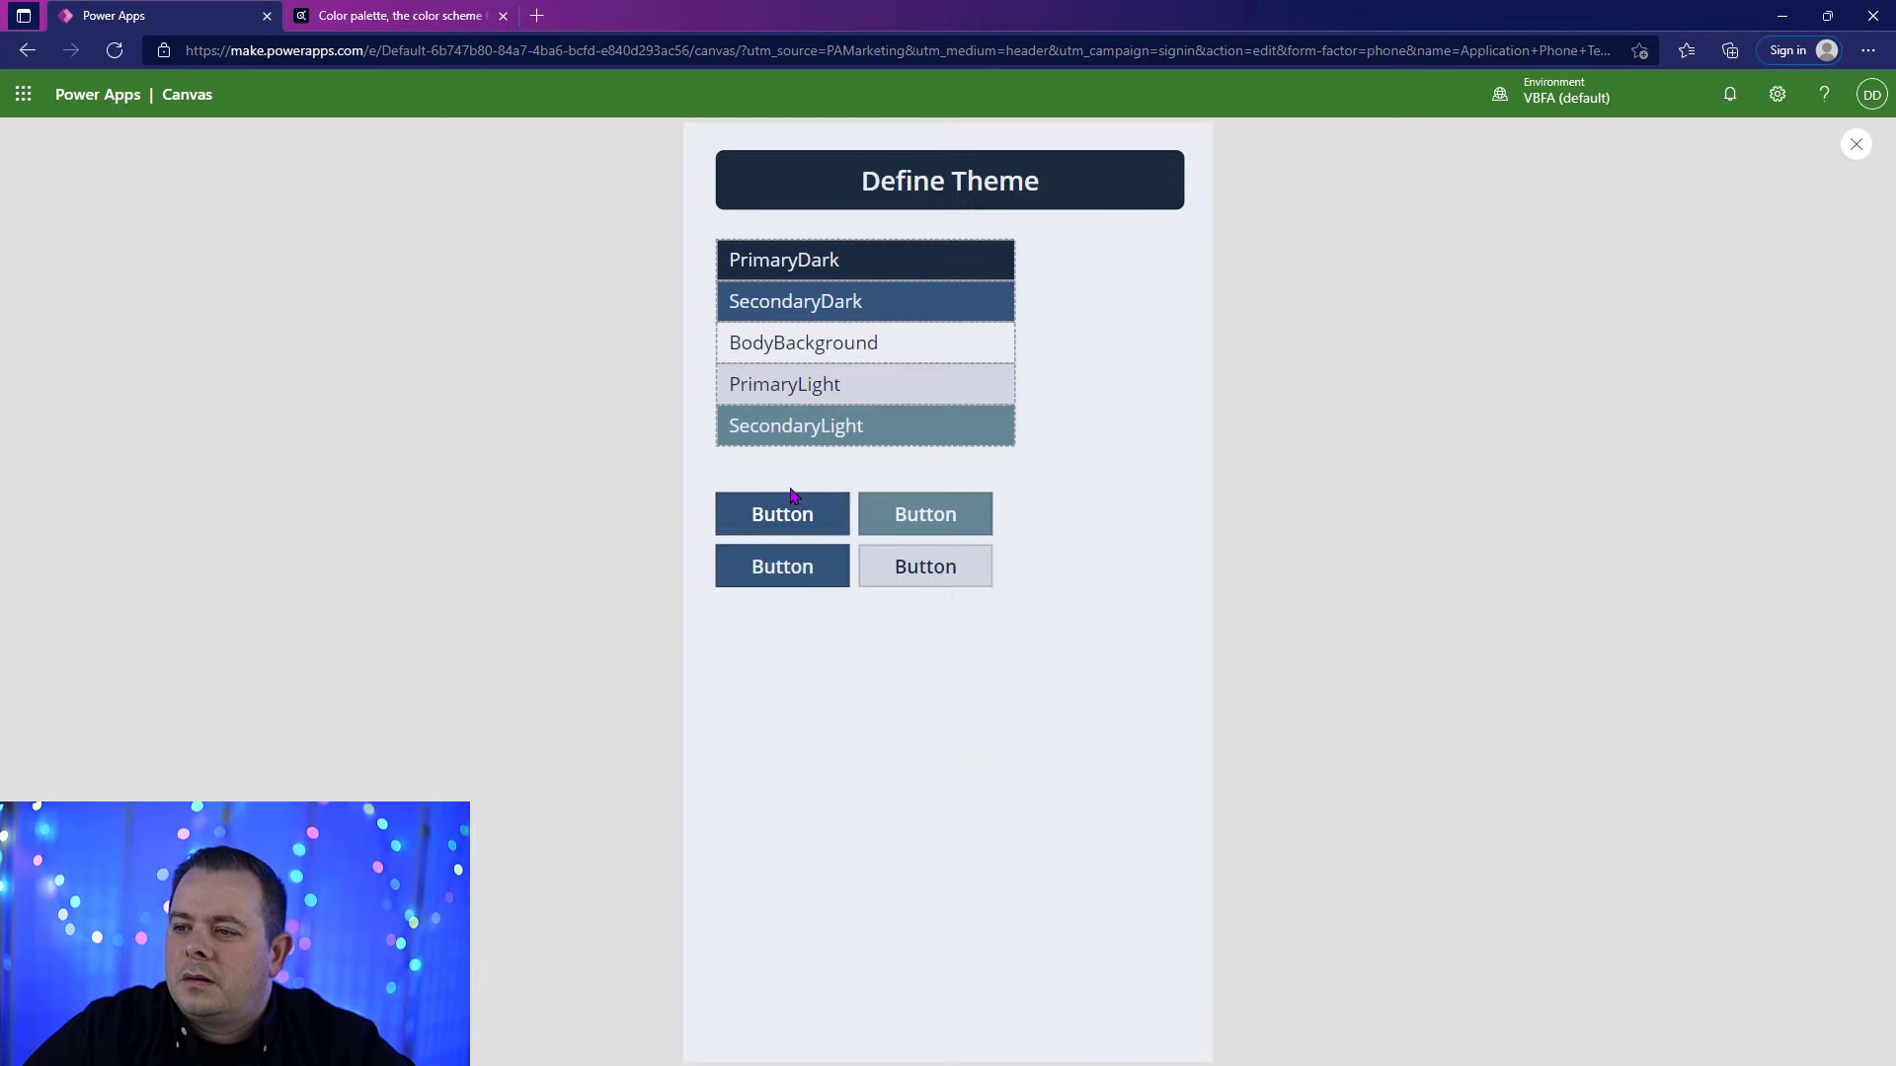
click(1856, 145)
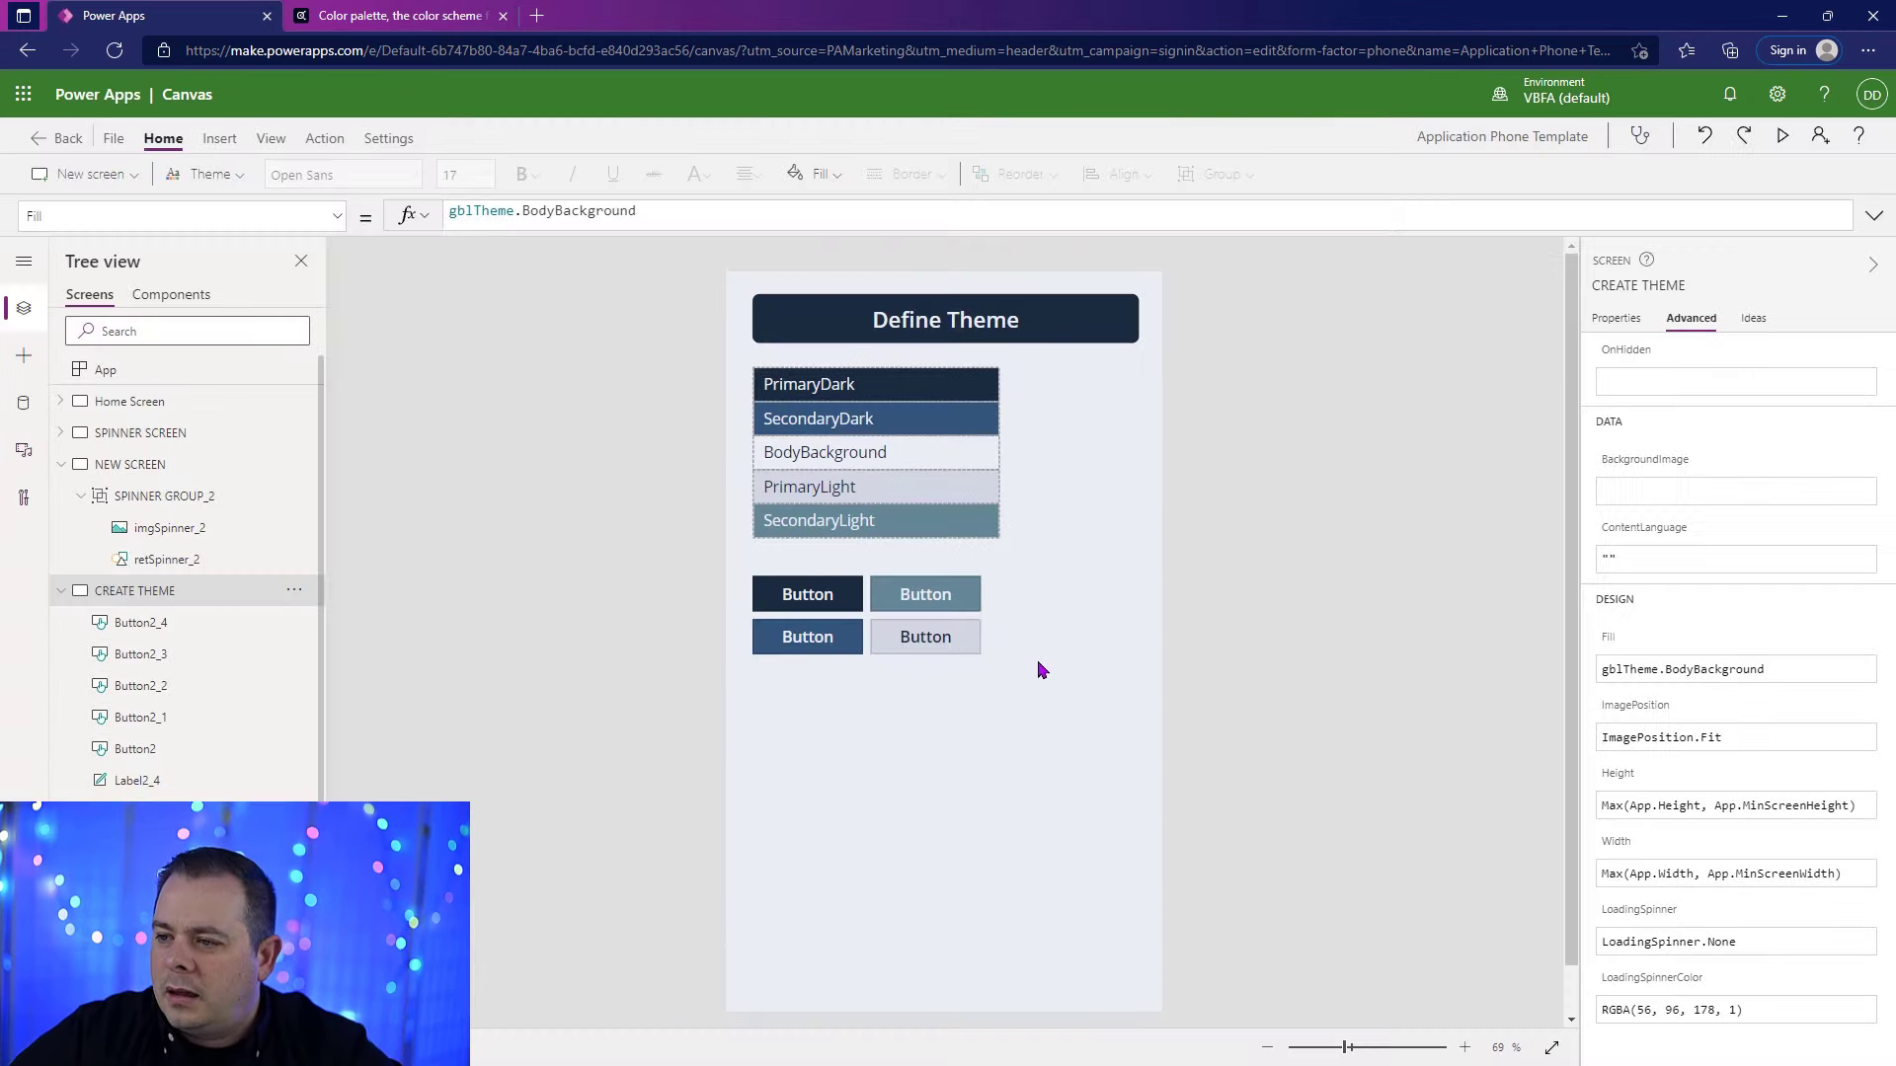
Step: Move the four small grid buttons up slightly and insert a slider beneath them at X 40, Y about 558
drag(1043, 693, 812, 575)
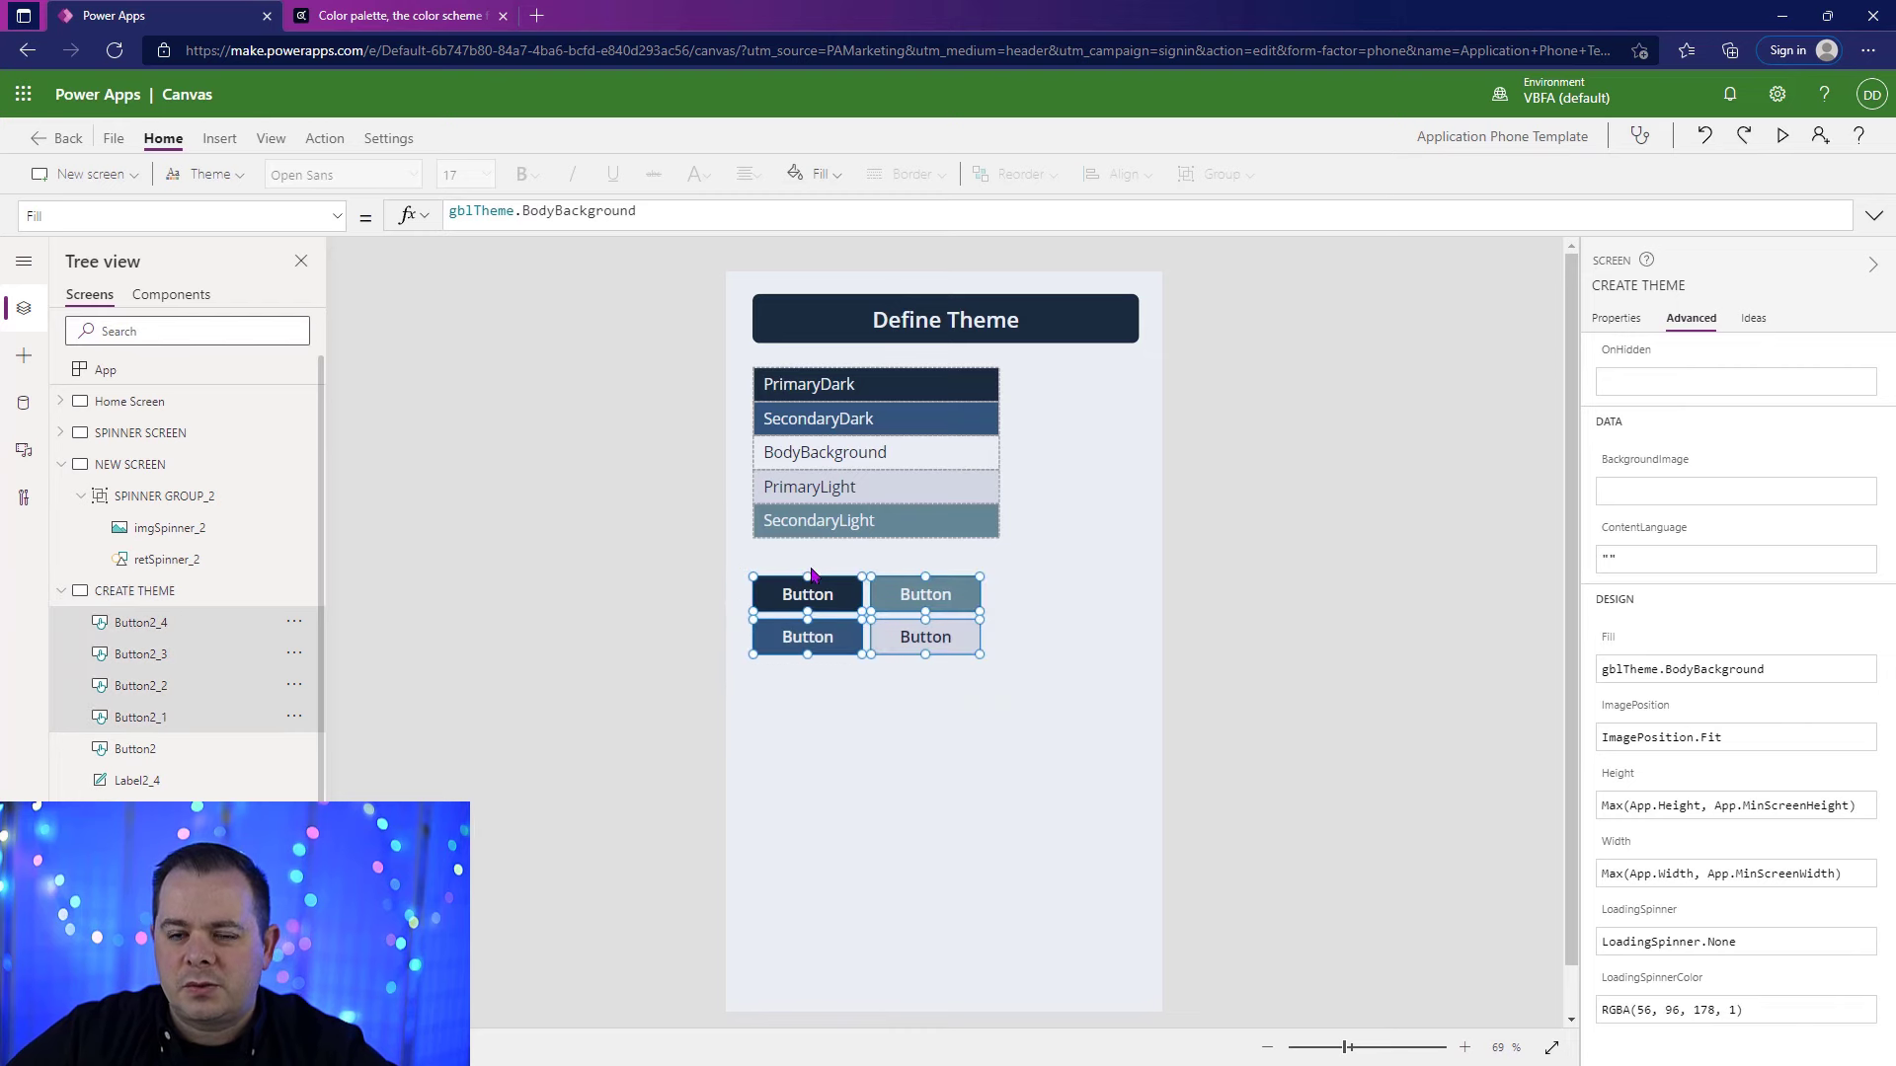
drag(928, 642, 928, 623)
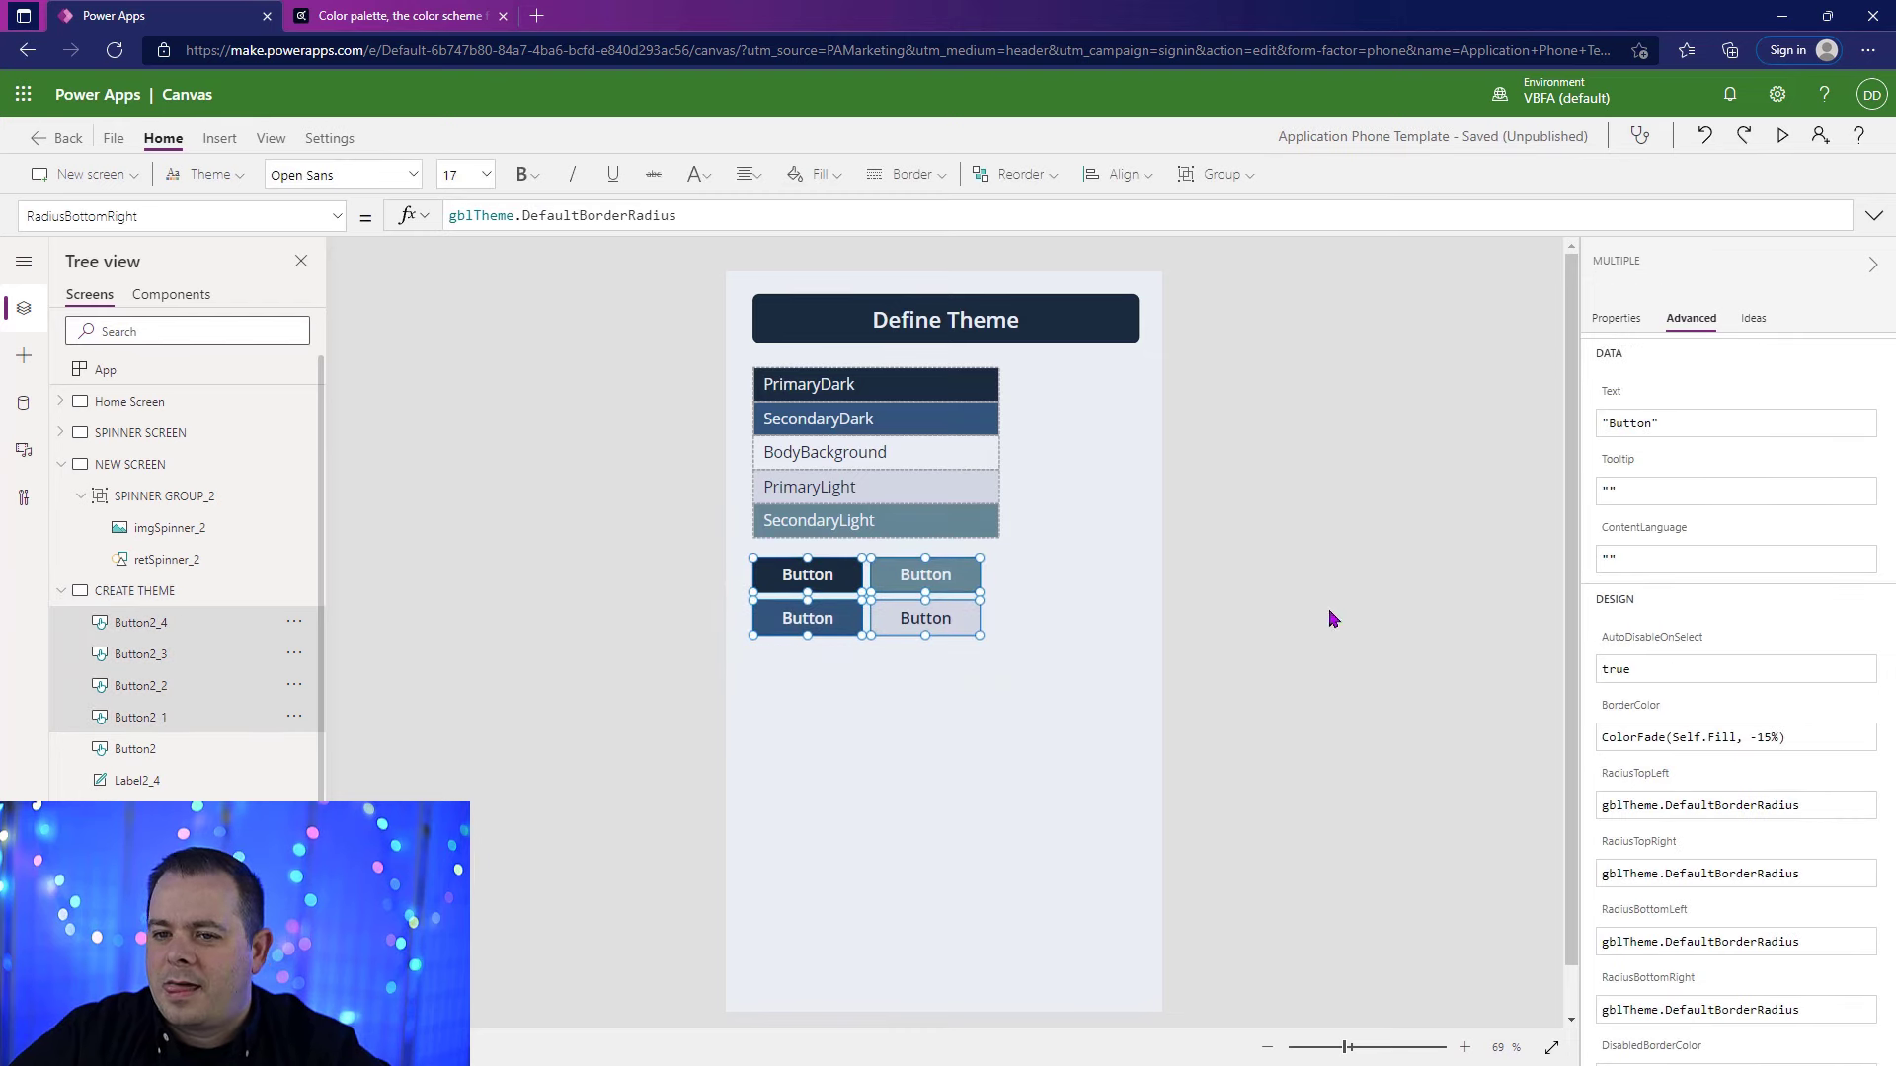
click(219, 138)
click(457, 174)
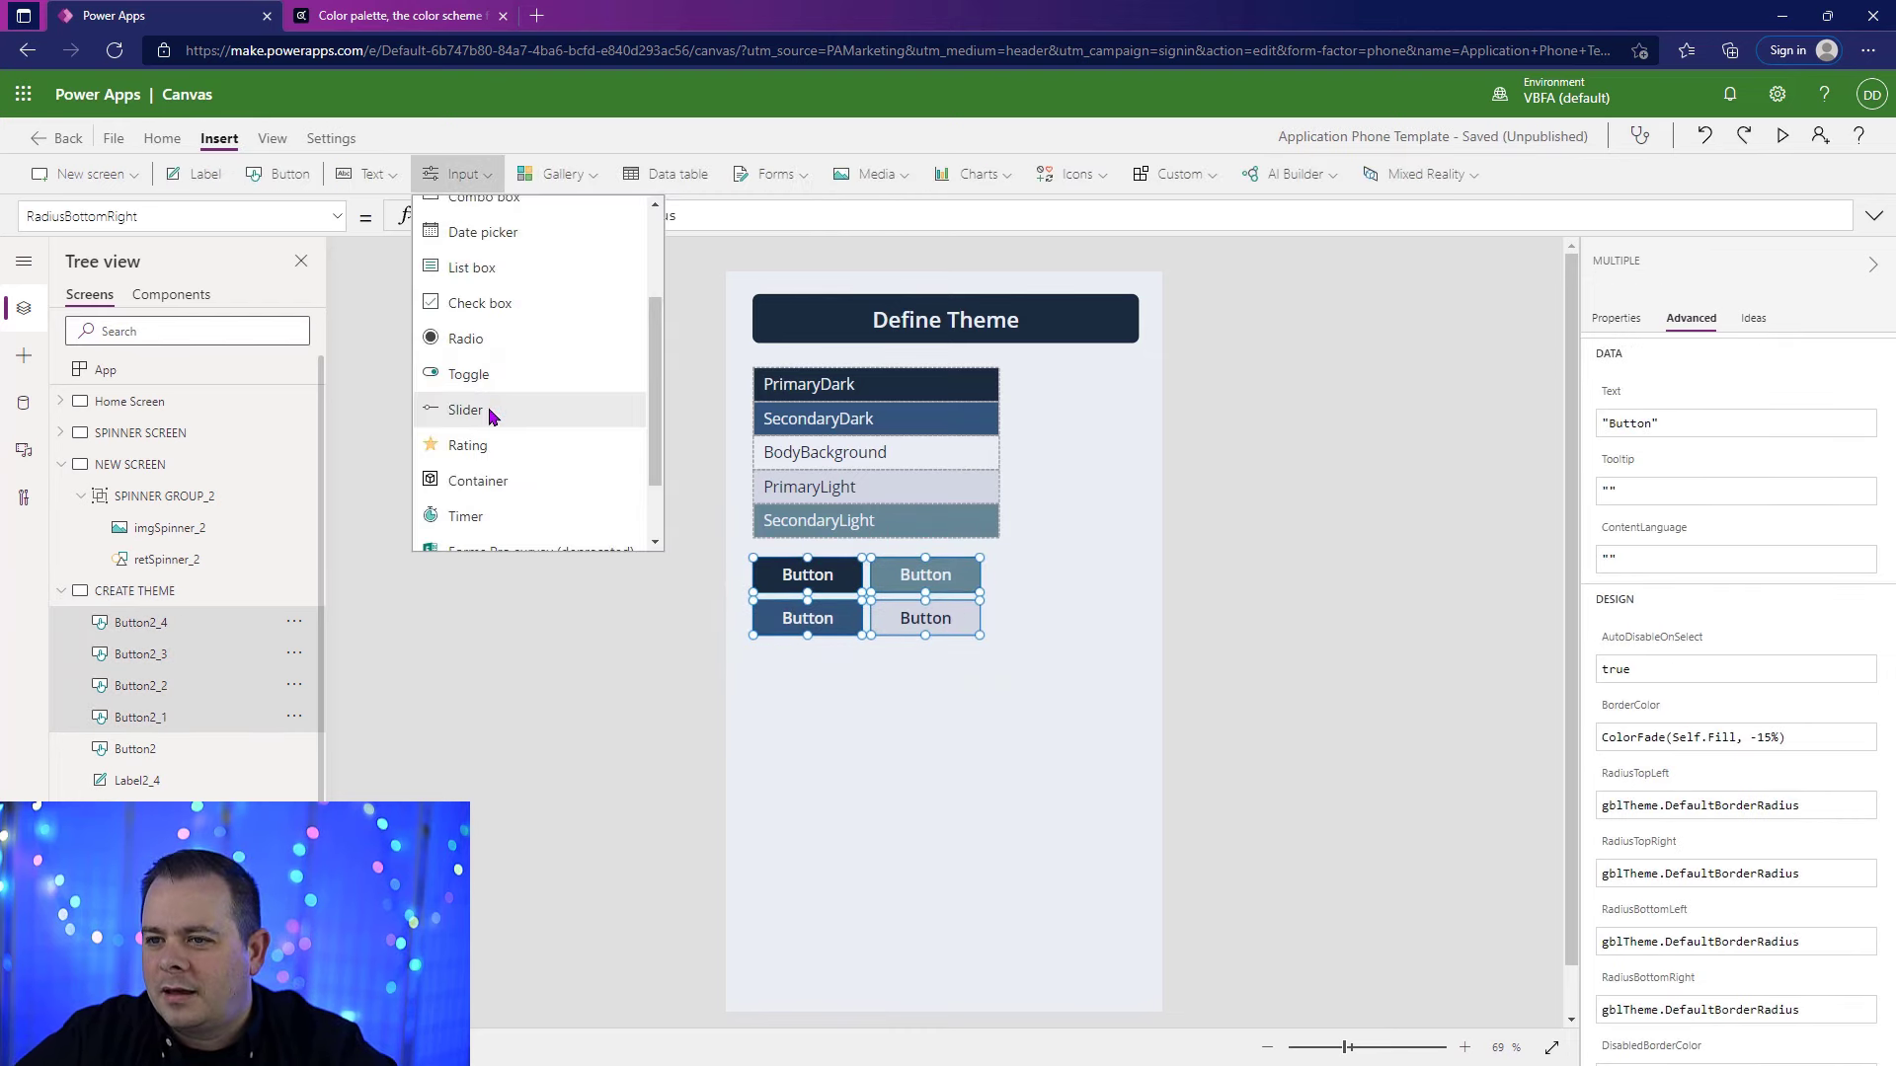
click(490, 410)
drag(1087, 316, 1079, 655)
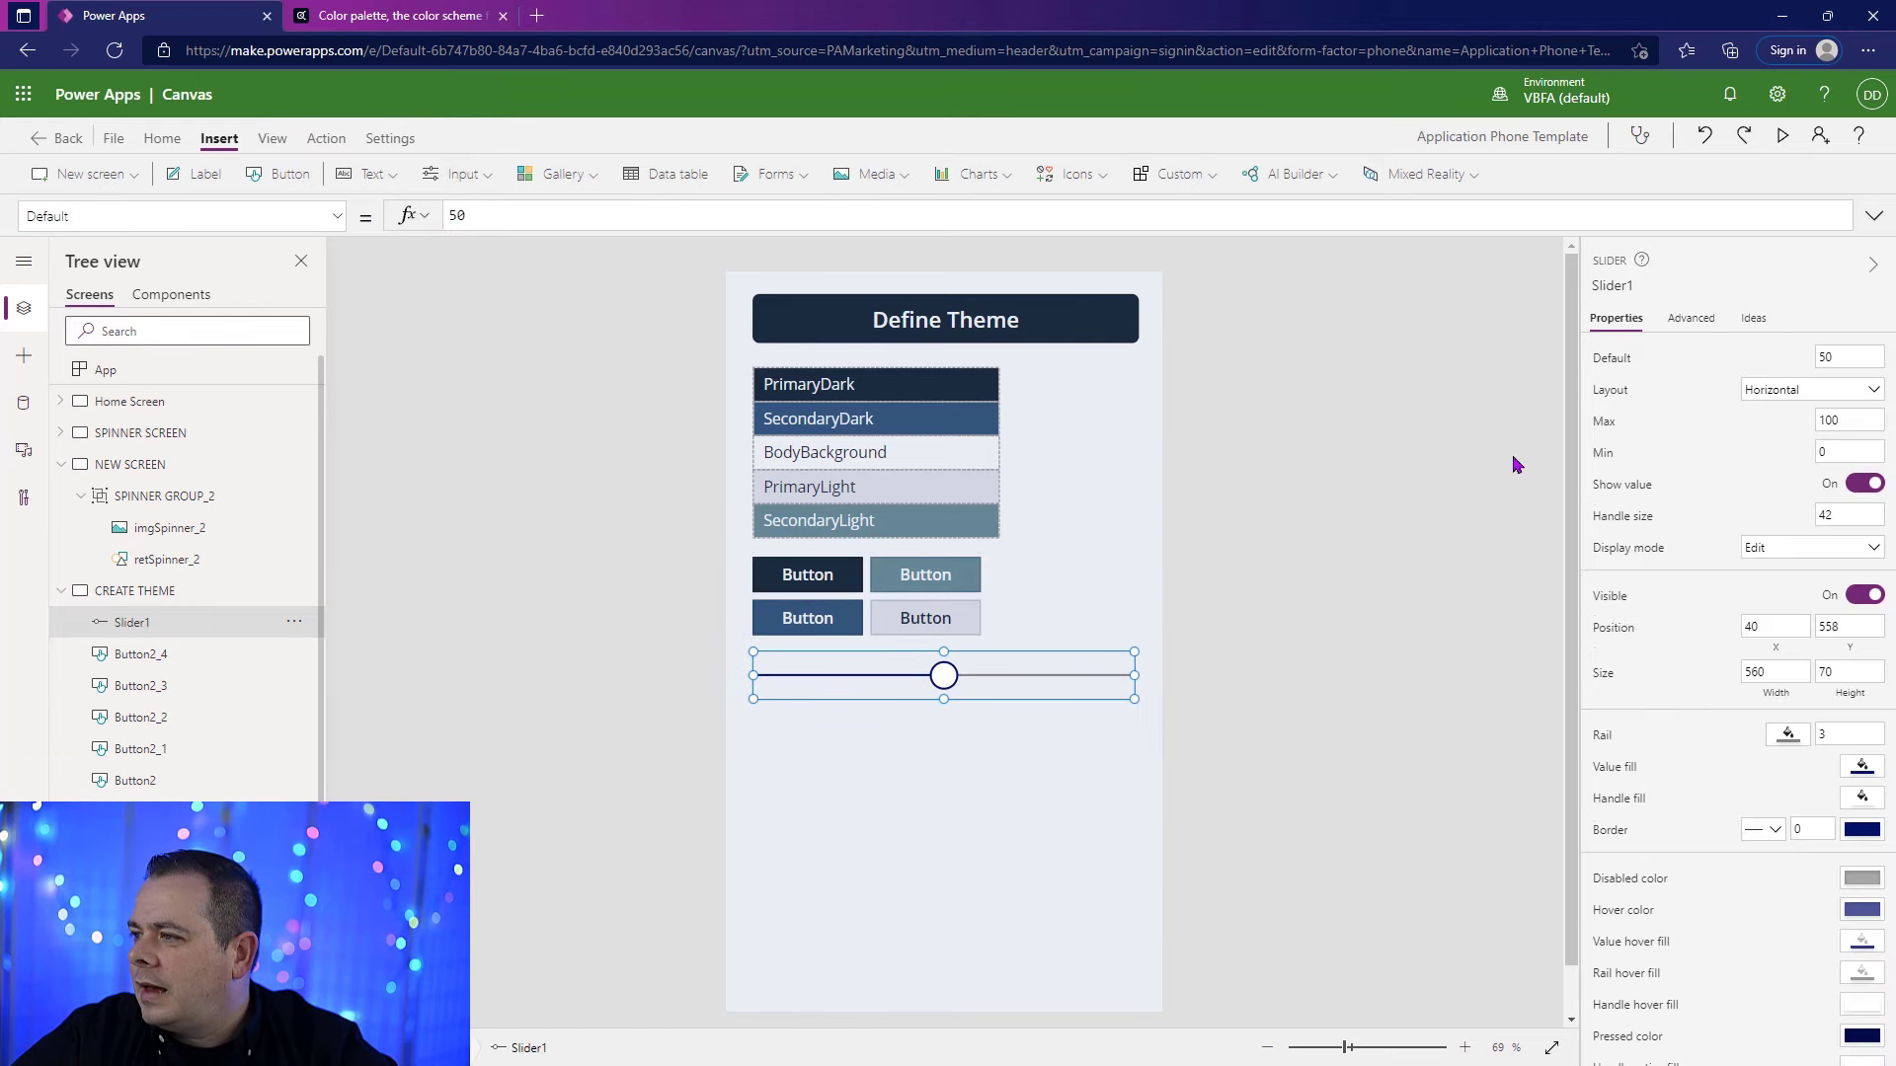
Step: Set the slider's default value to 5 and its maximum to 20
double_click(1848, 358)
text(5)
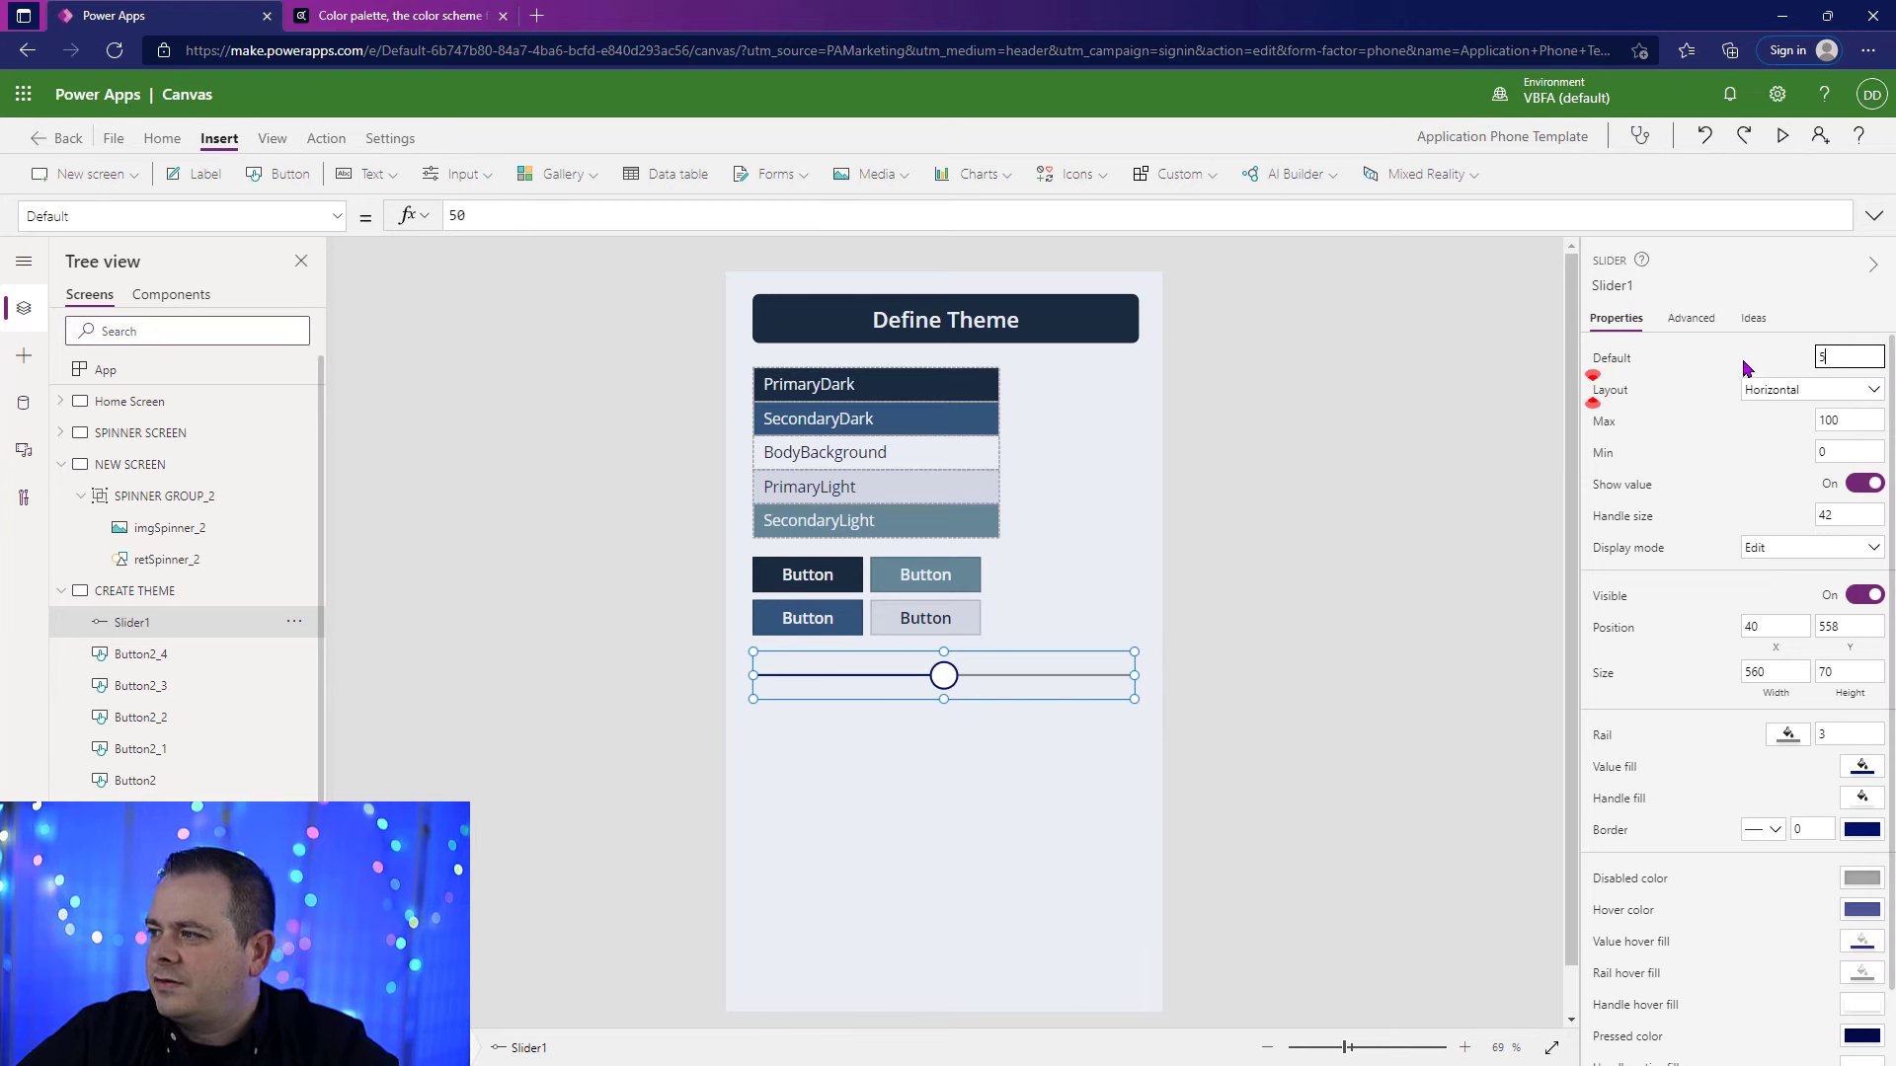
double_click(1873, 422)
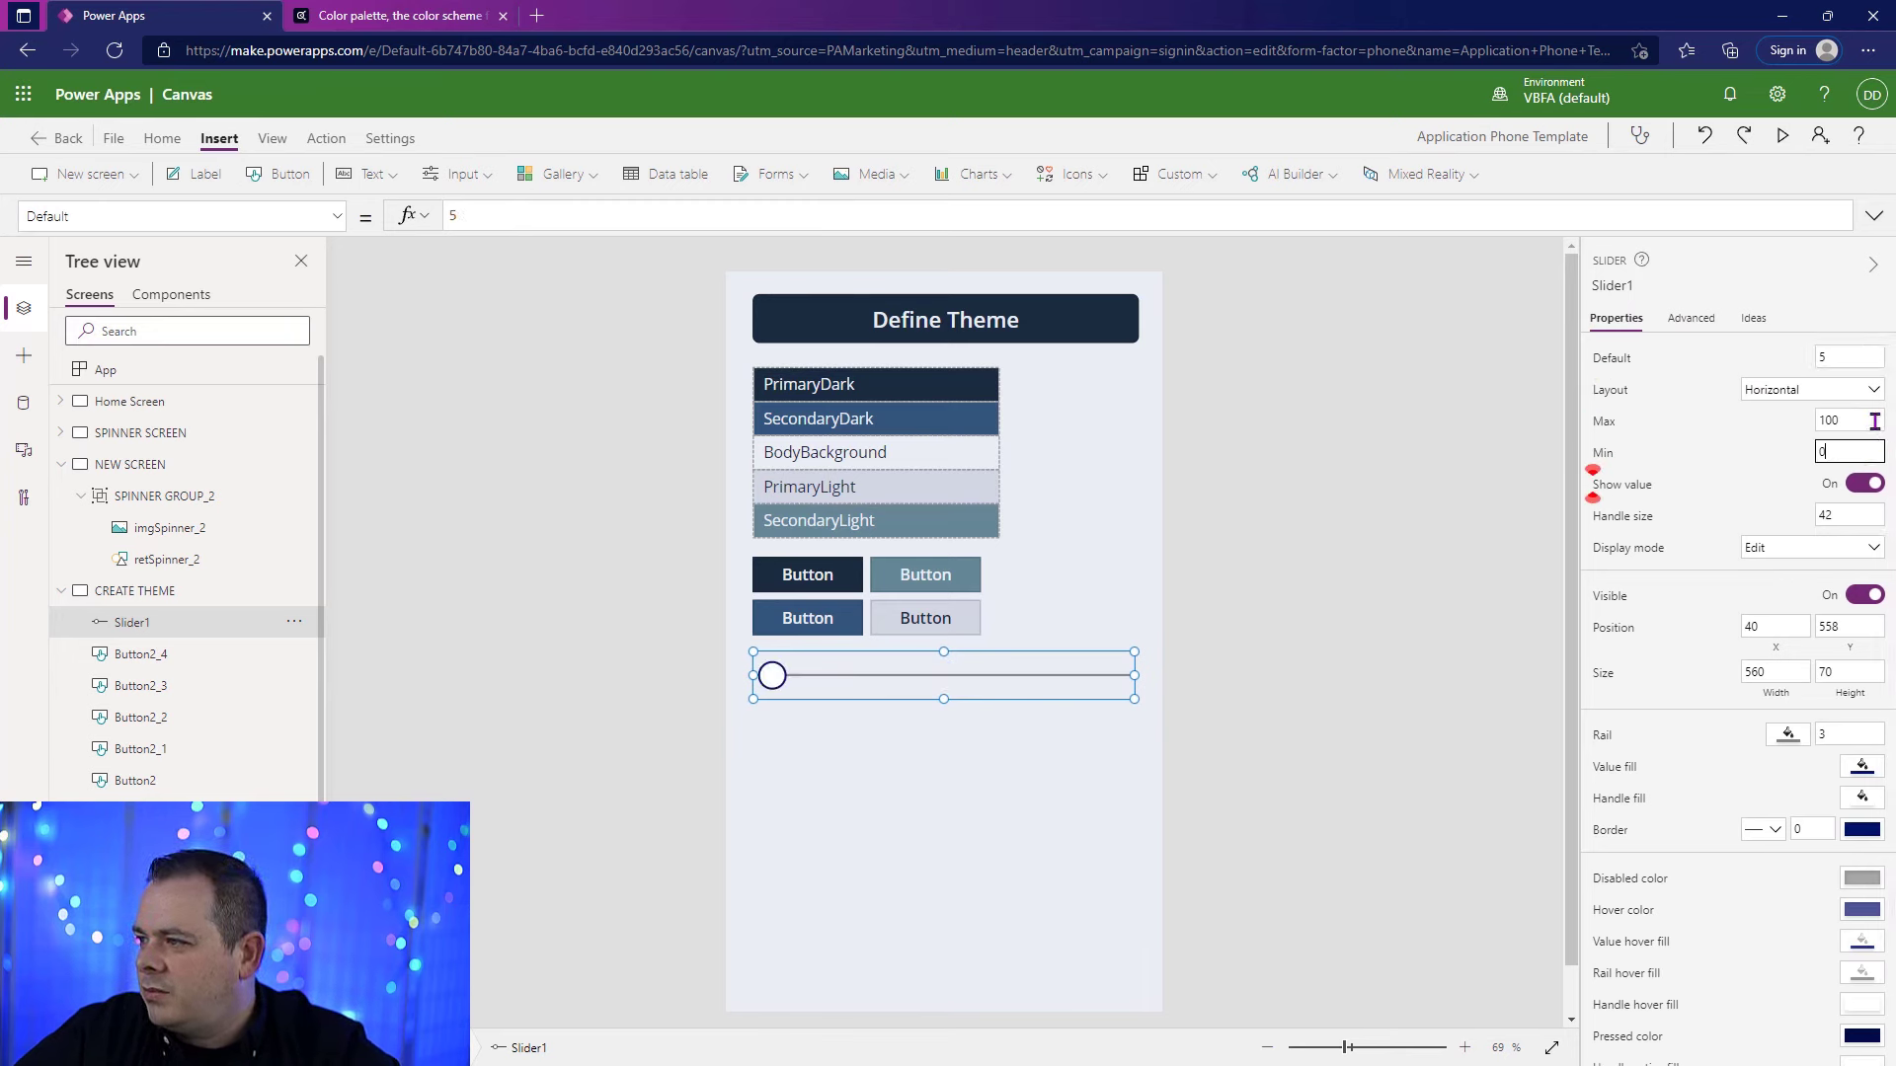
text(20)
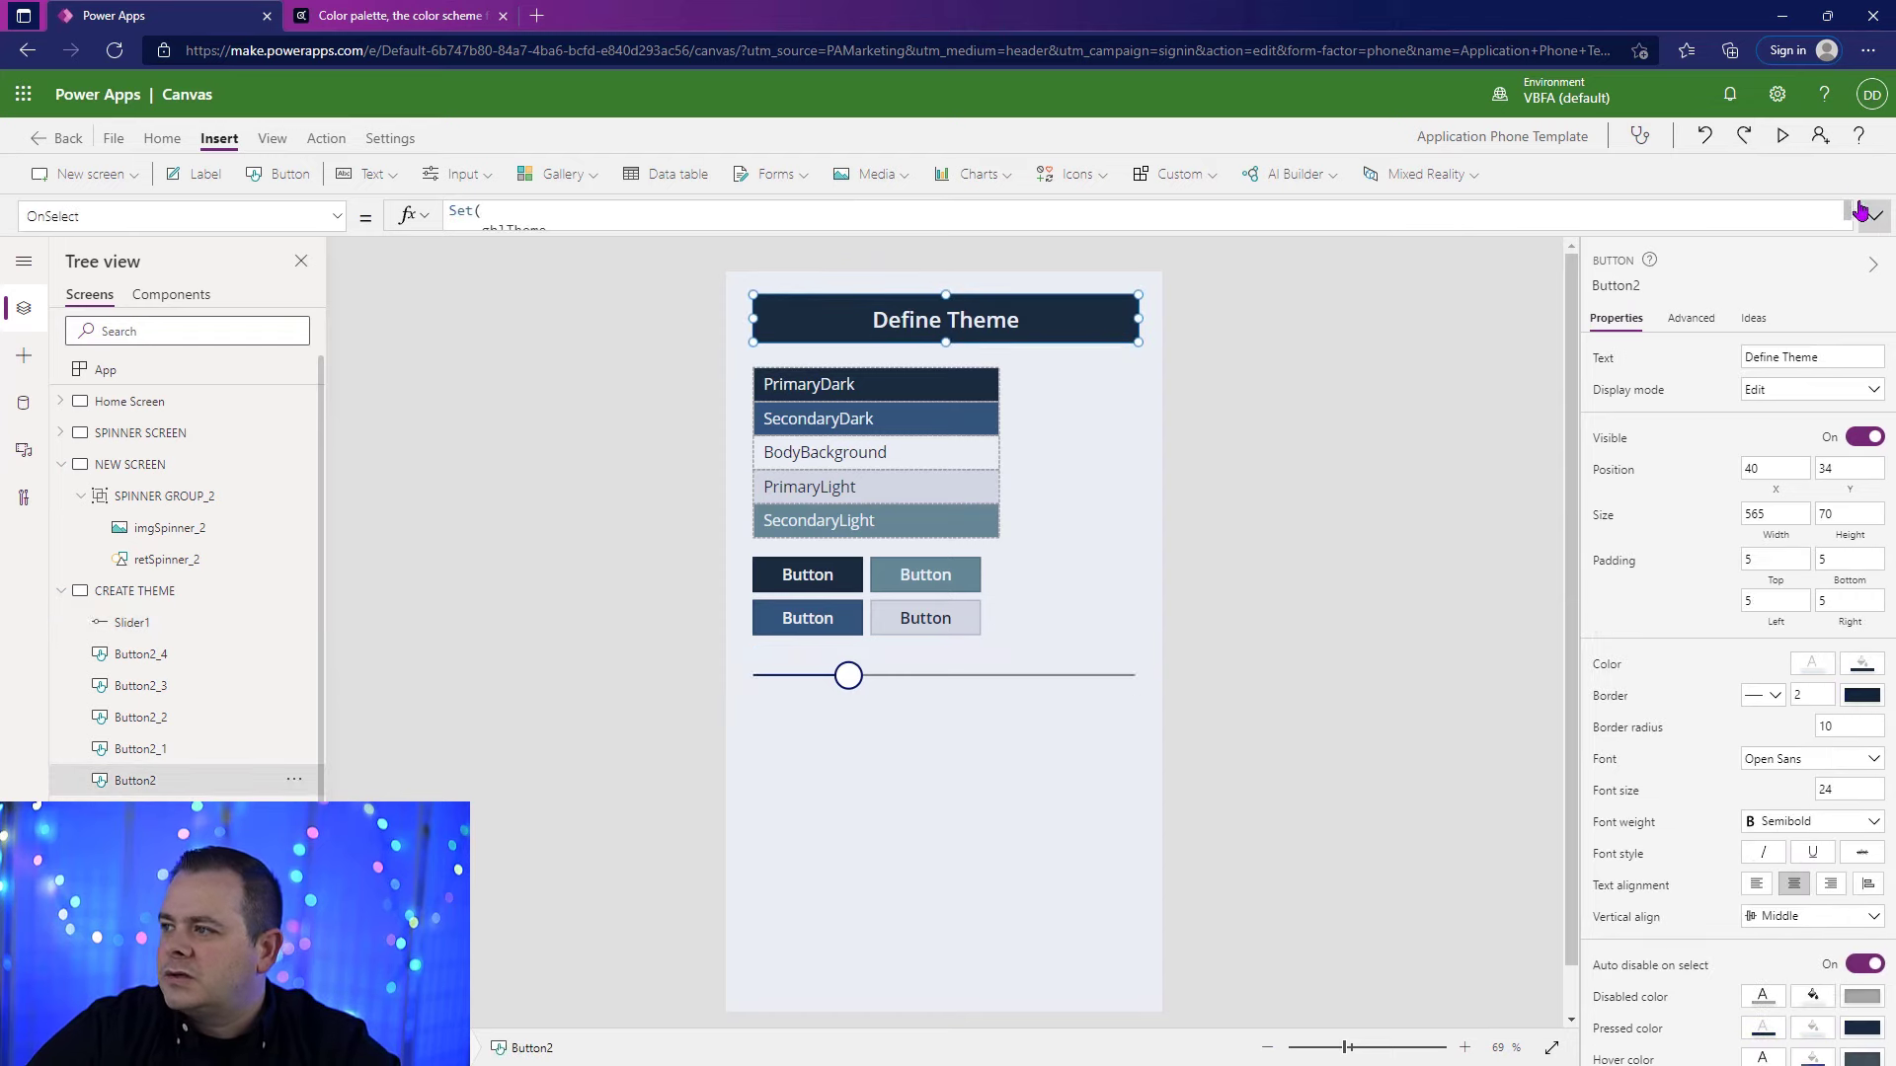
Step: Copy the Define Theme button's entire OnSelect formula into the slider's OnChange property, replacing the existing formula
click(1870, 214)
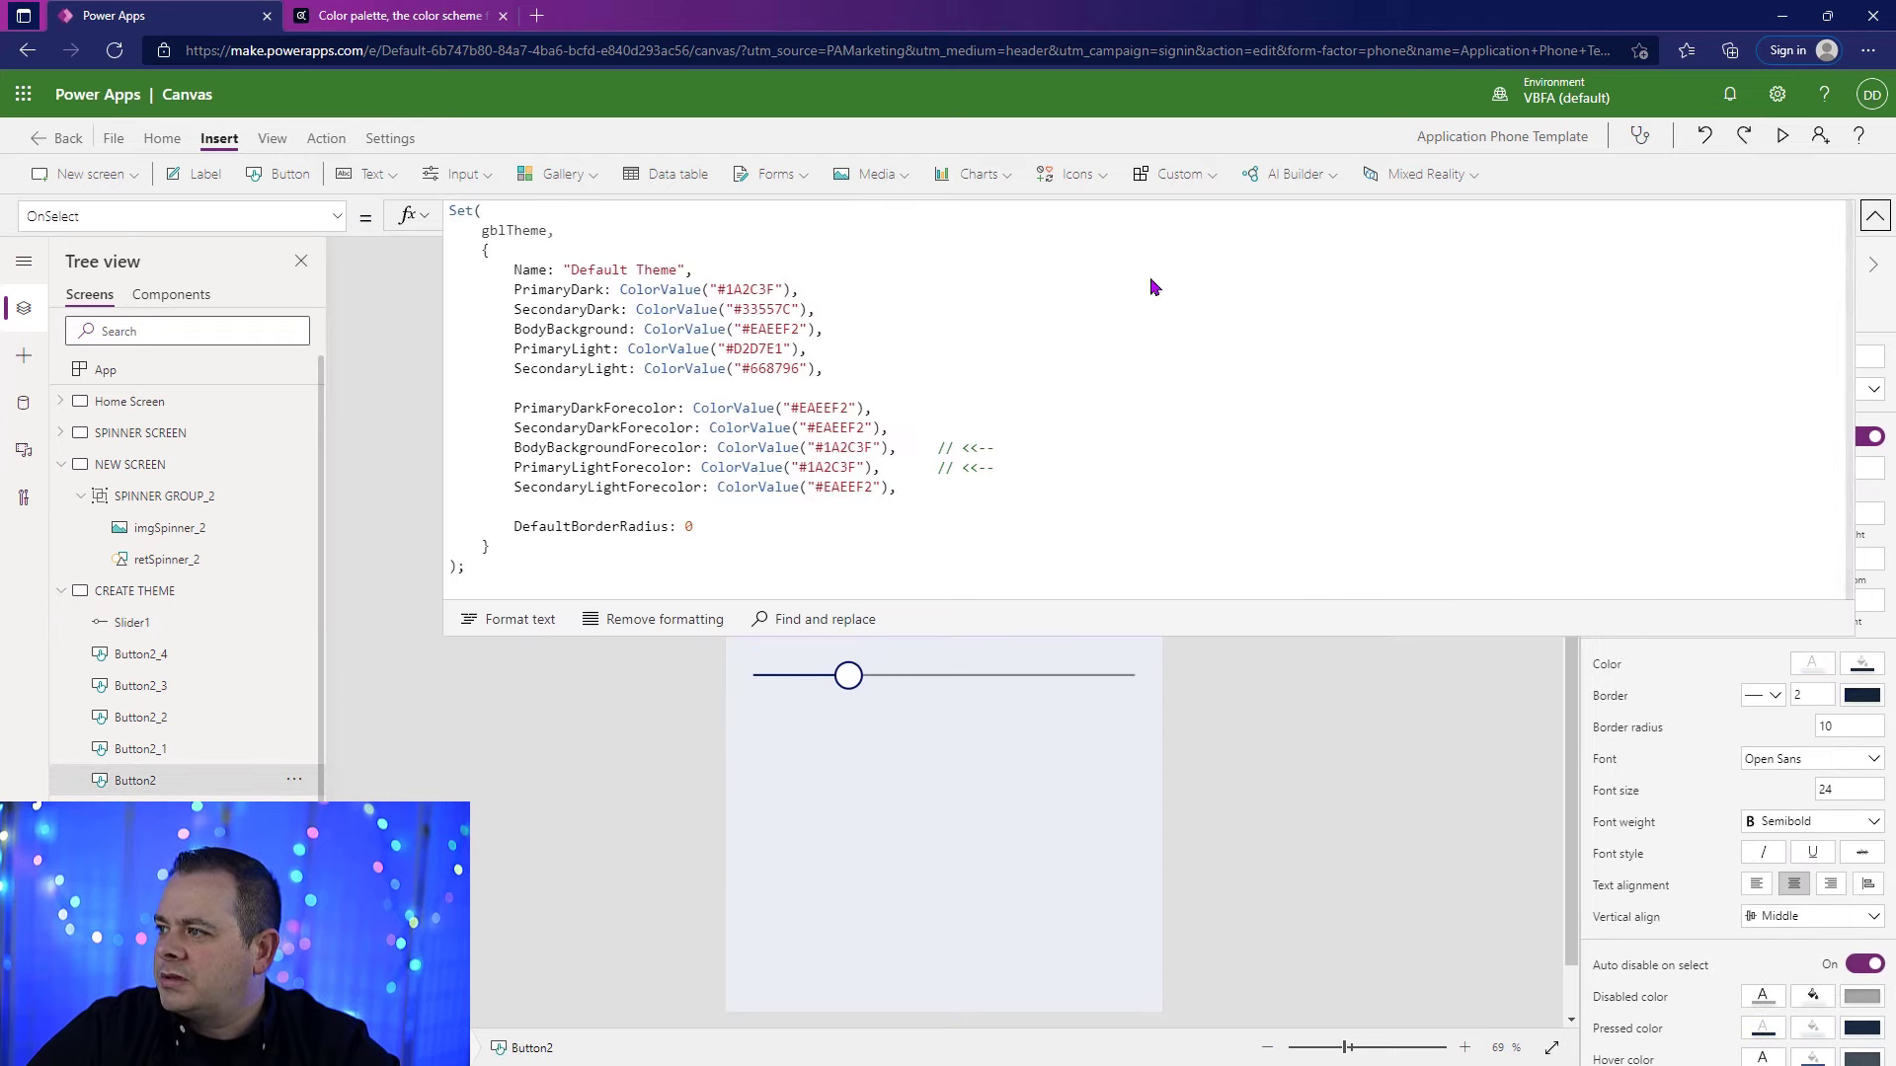
click(729, 528)
key(ctrl+a)
key(ctrl+c)
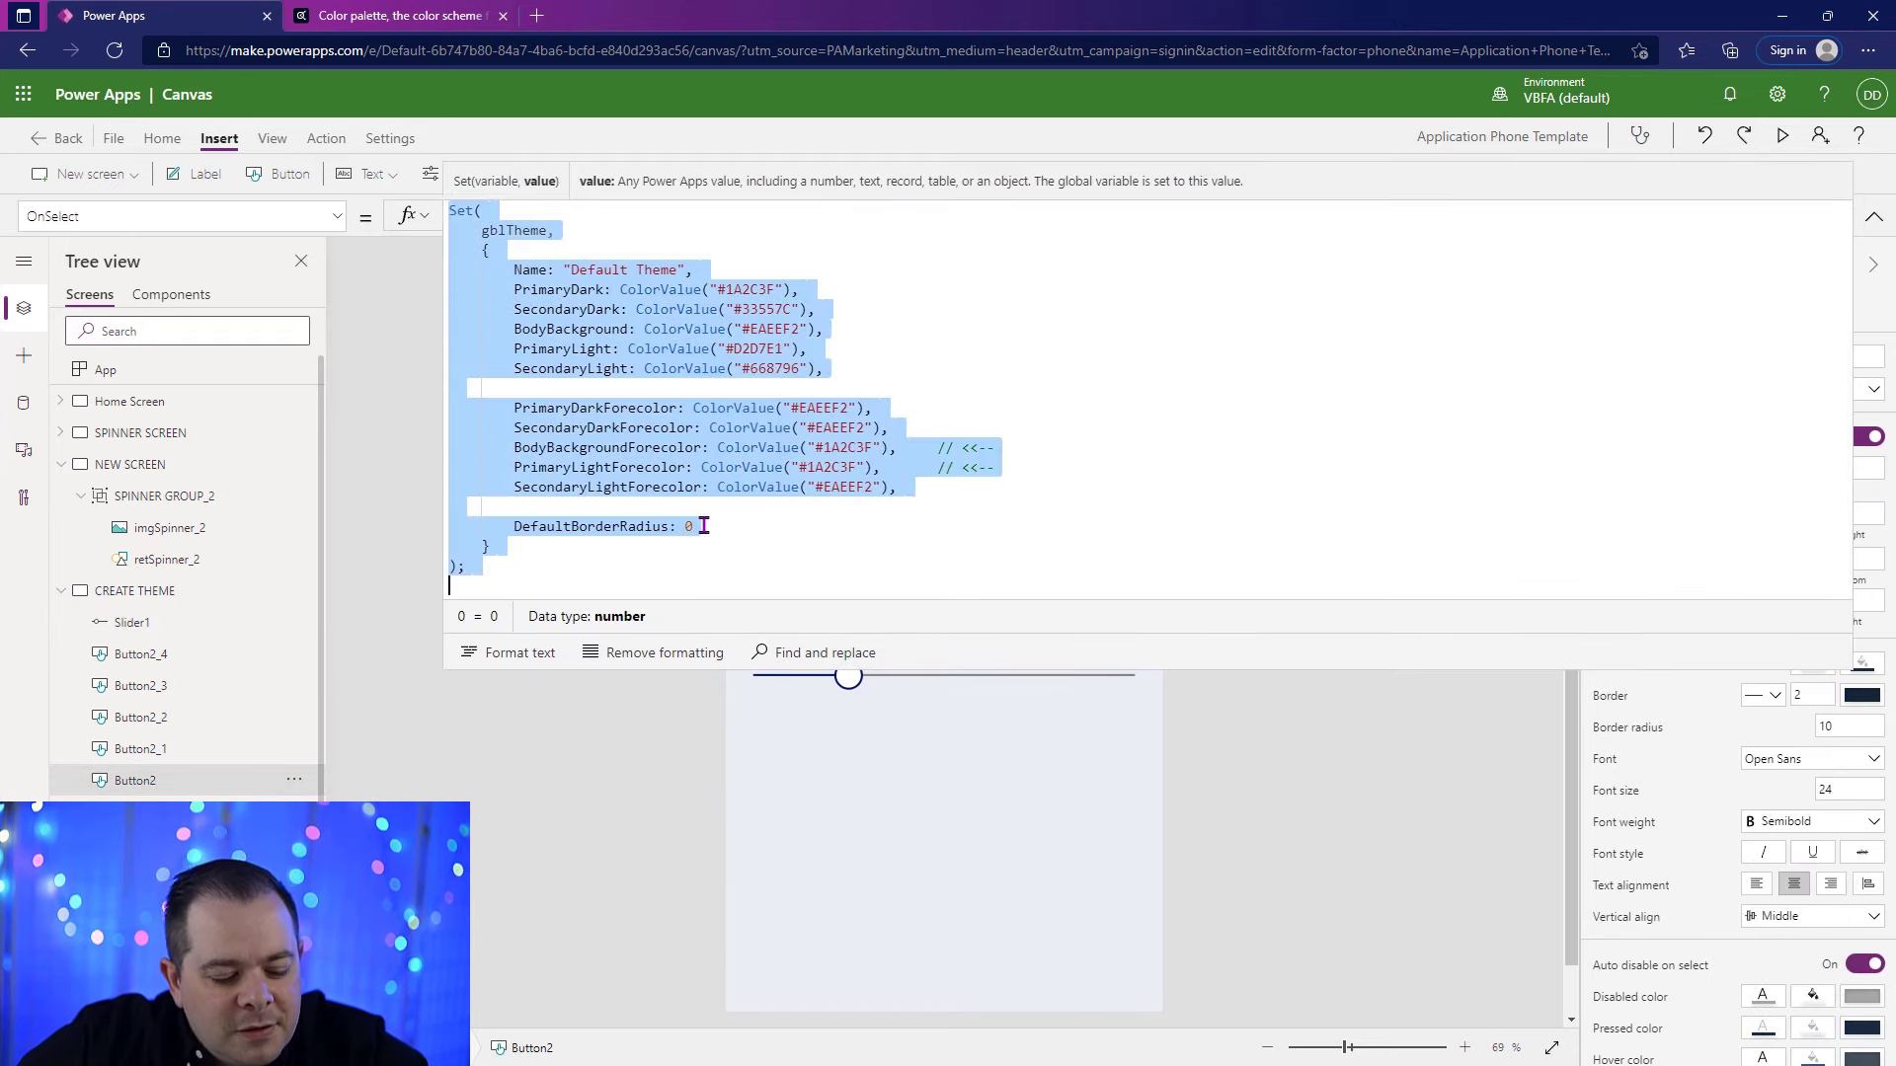
click(1875, 217)
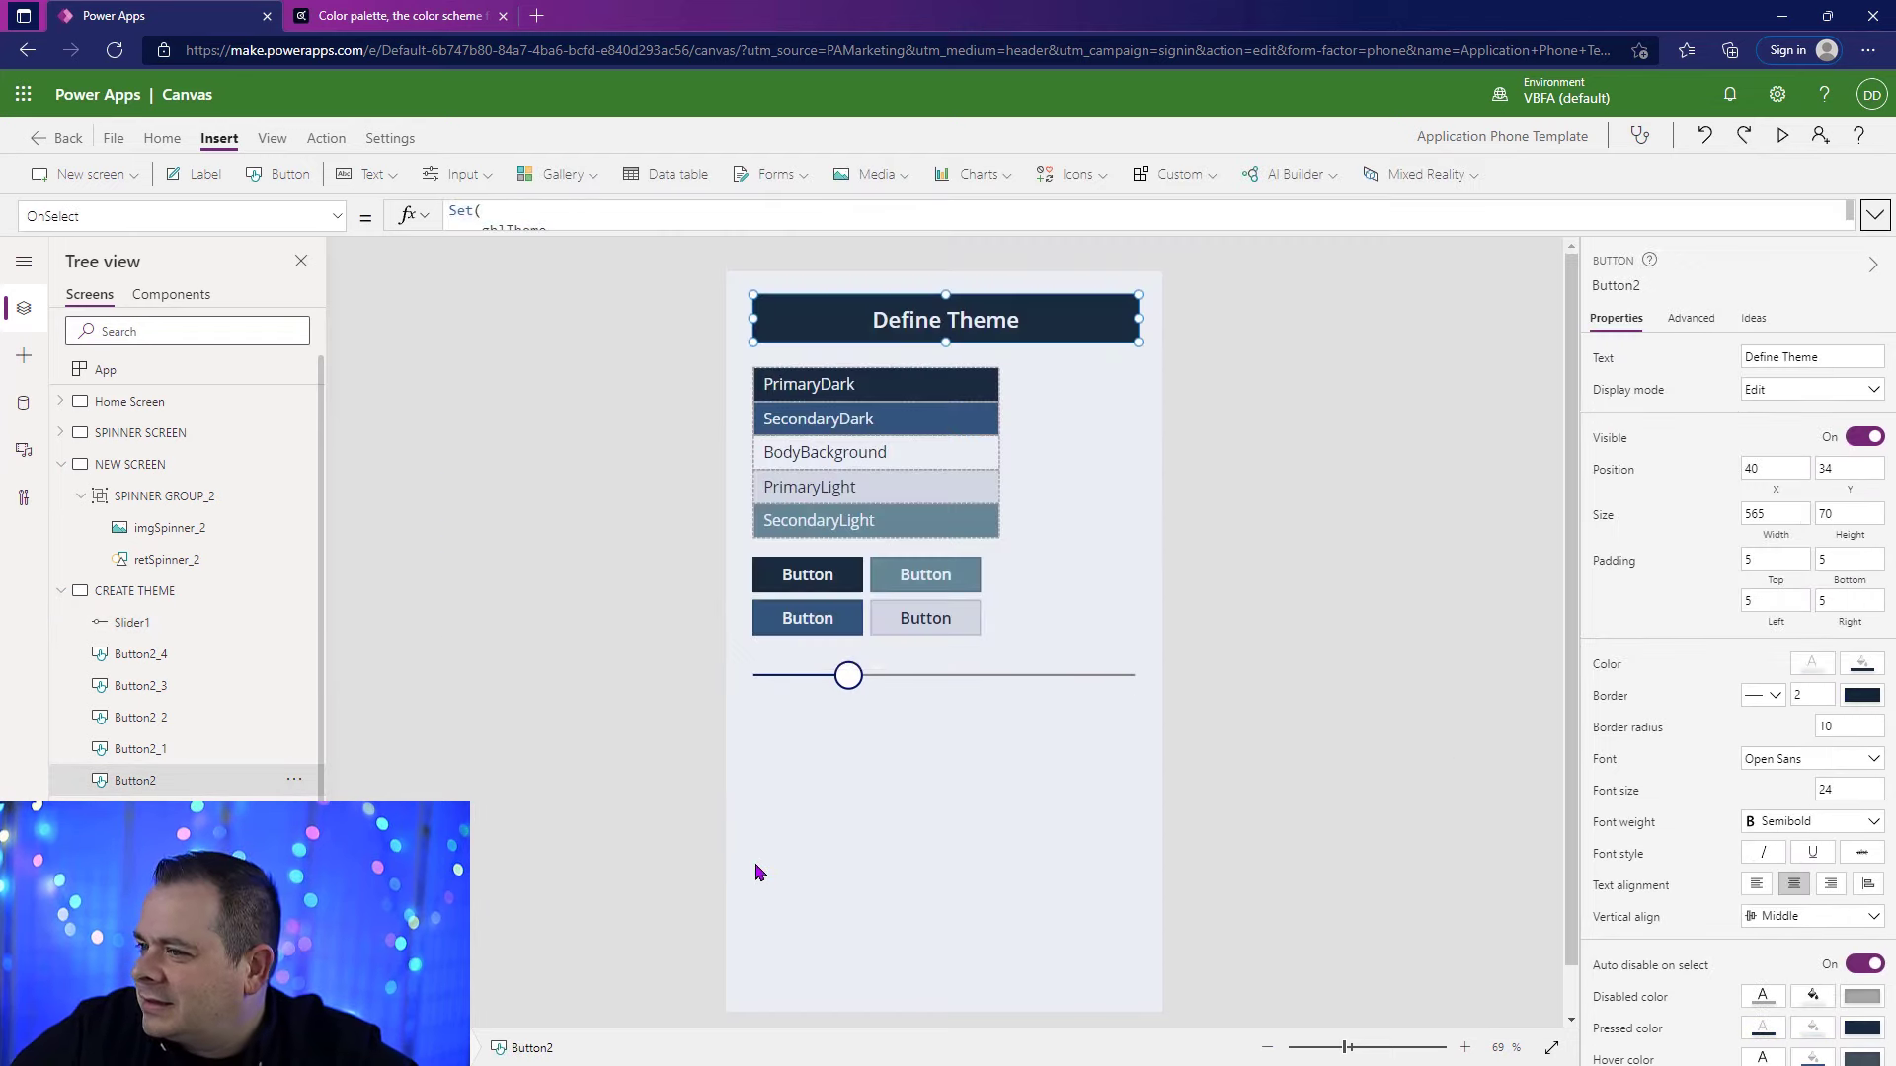
click(929, 692)
click(324, 138)
click(515, 175)
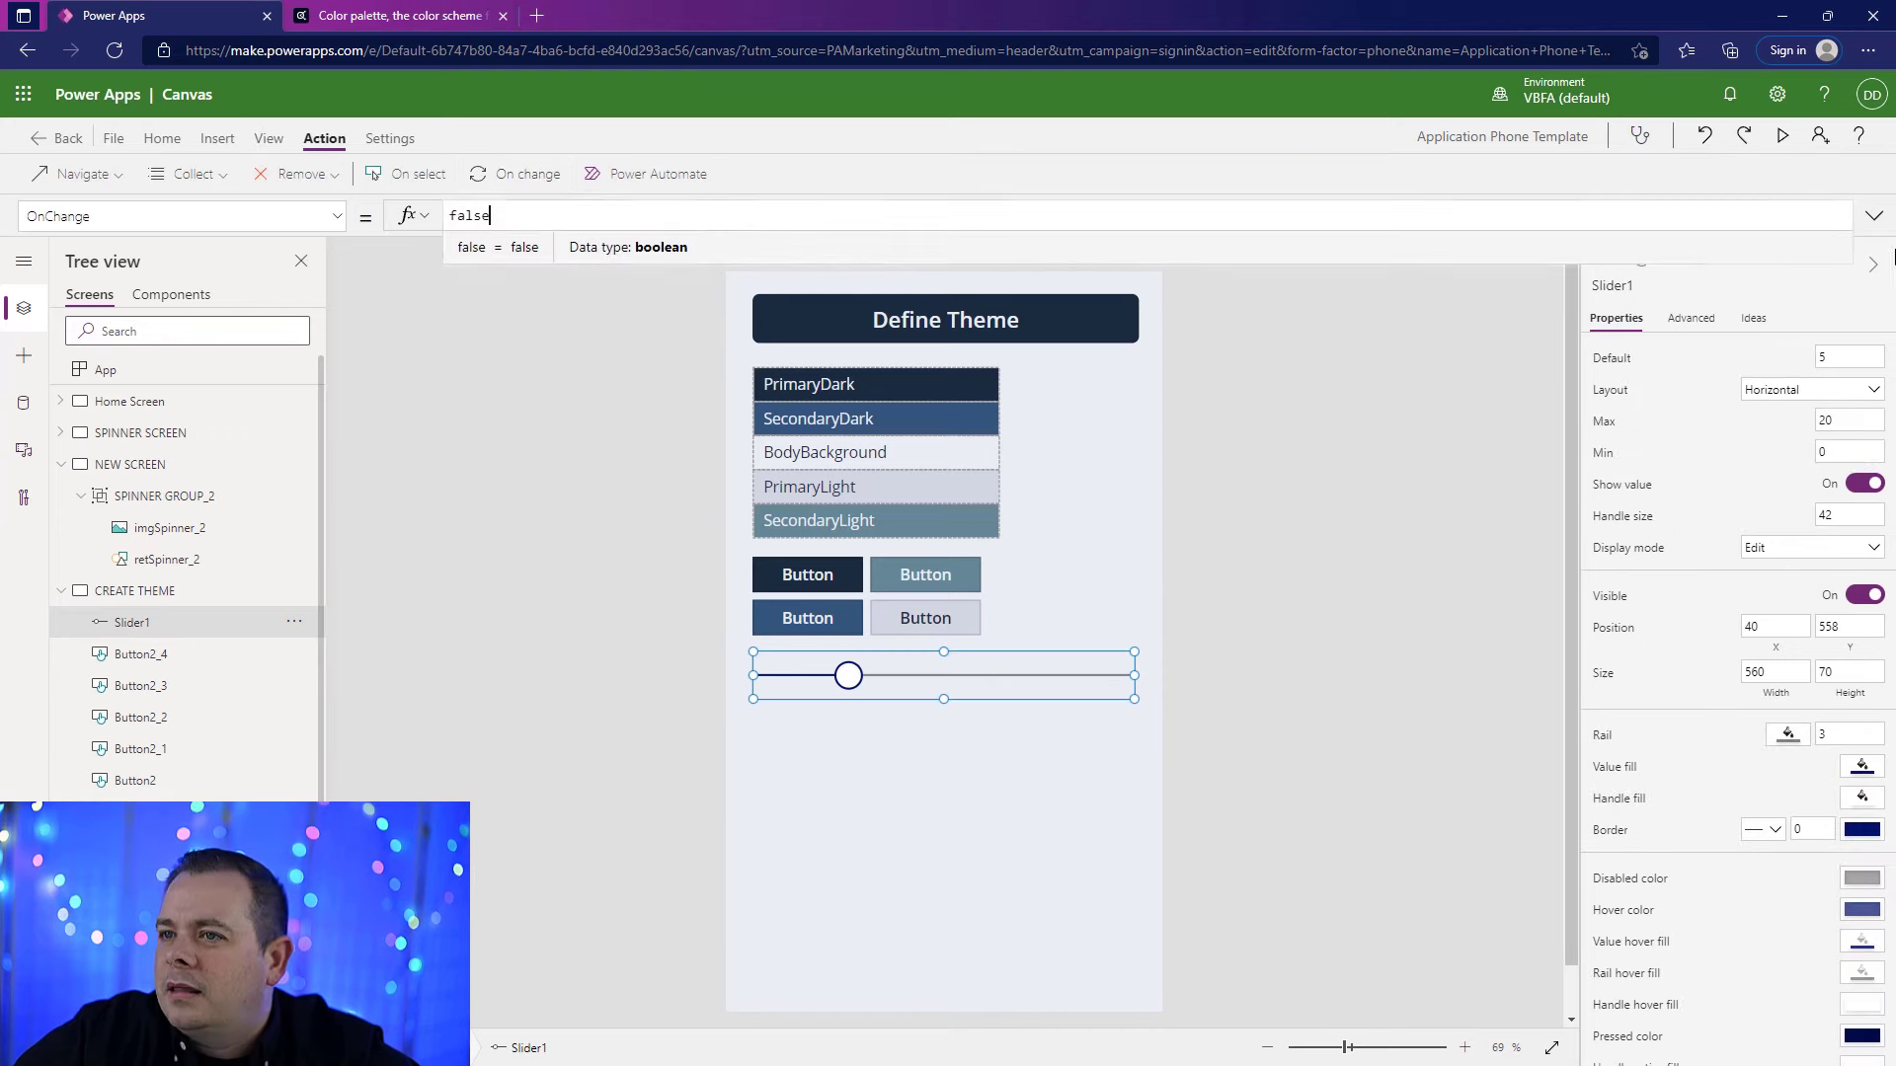
click(1875, 218)
click(576, 221)
key(ctrl+a)
key(ctrl+v)
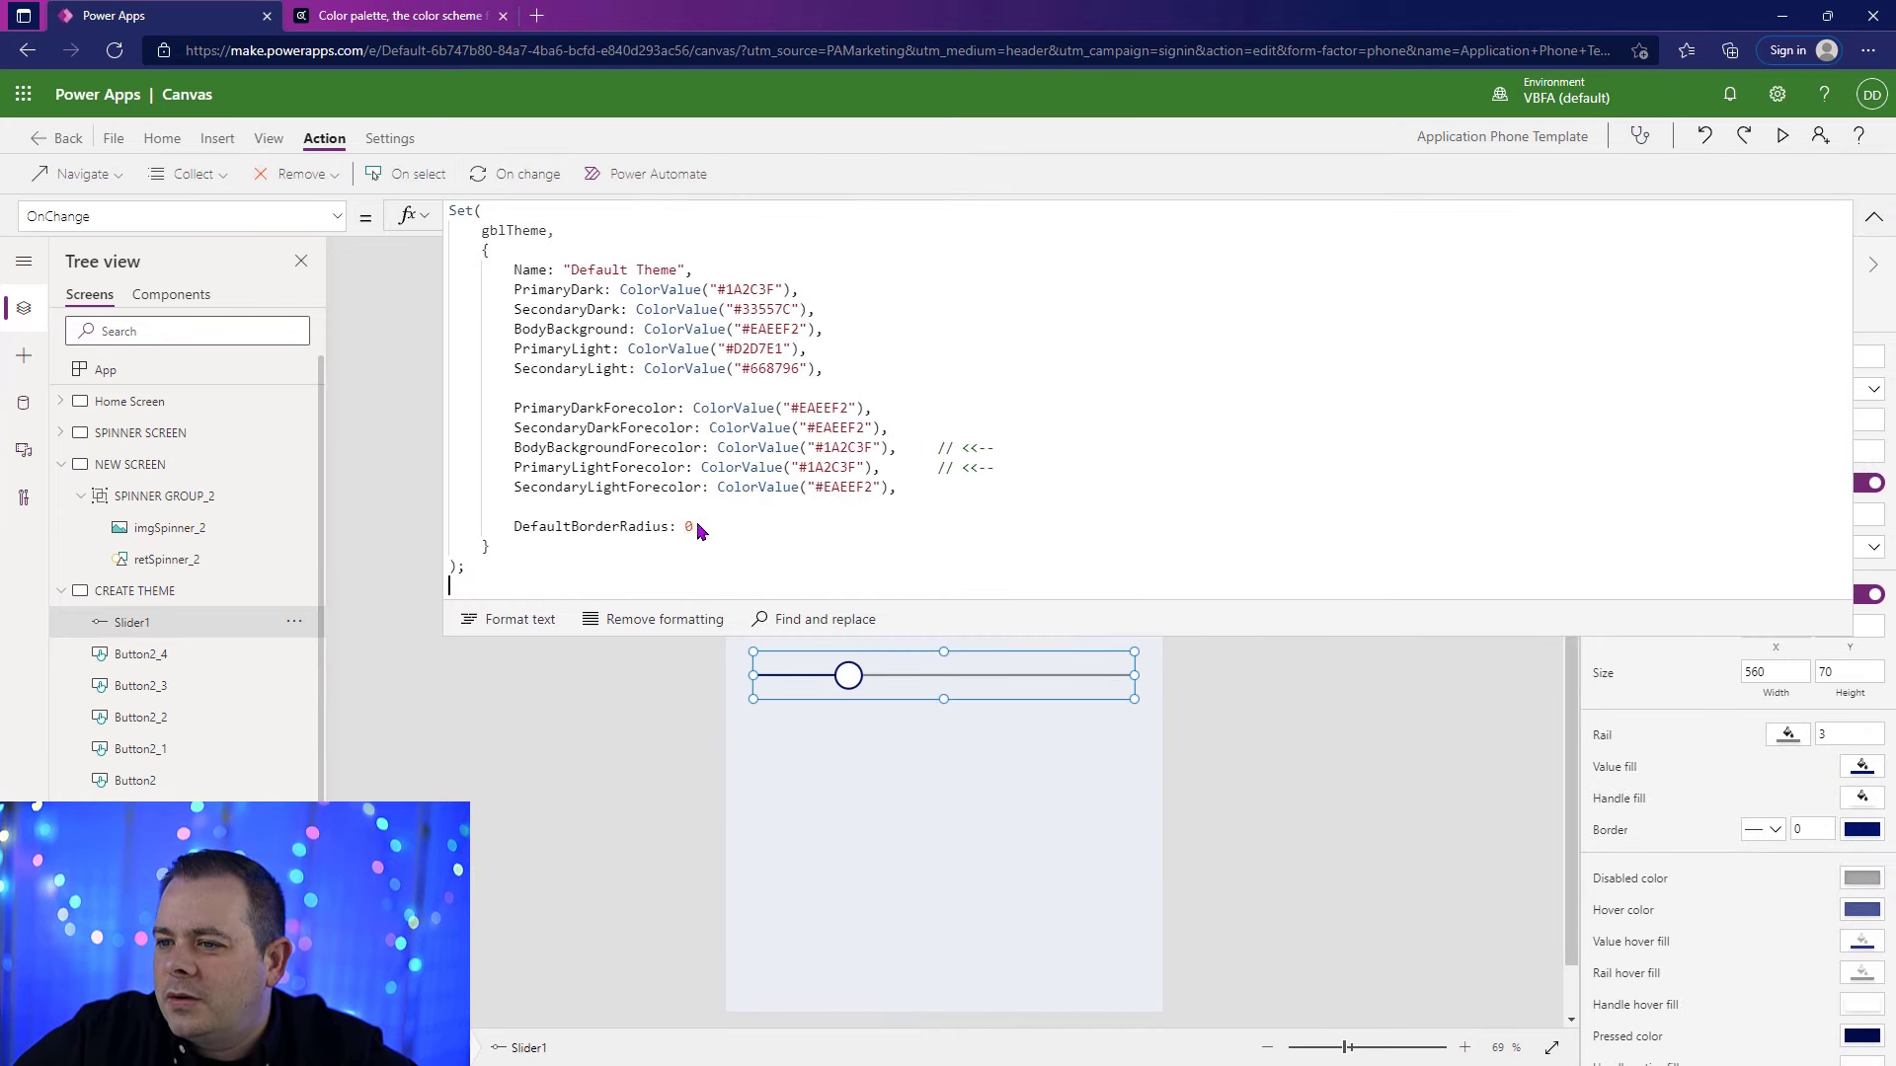
Step: In the slider's OnChange formula, set DefaultBorderRadius to Self.Value
click(698, 531)
key(BackSpace)
text(S)
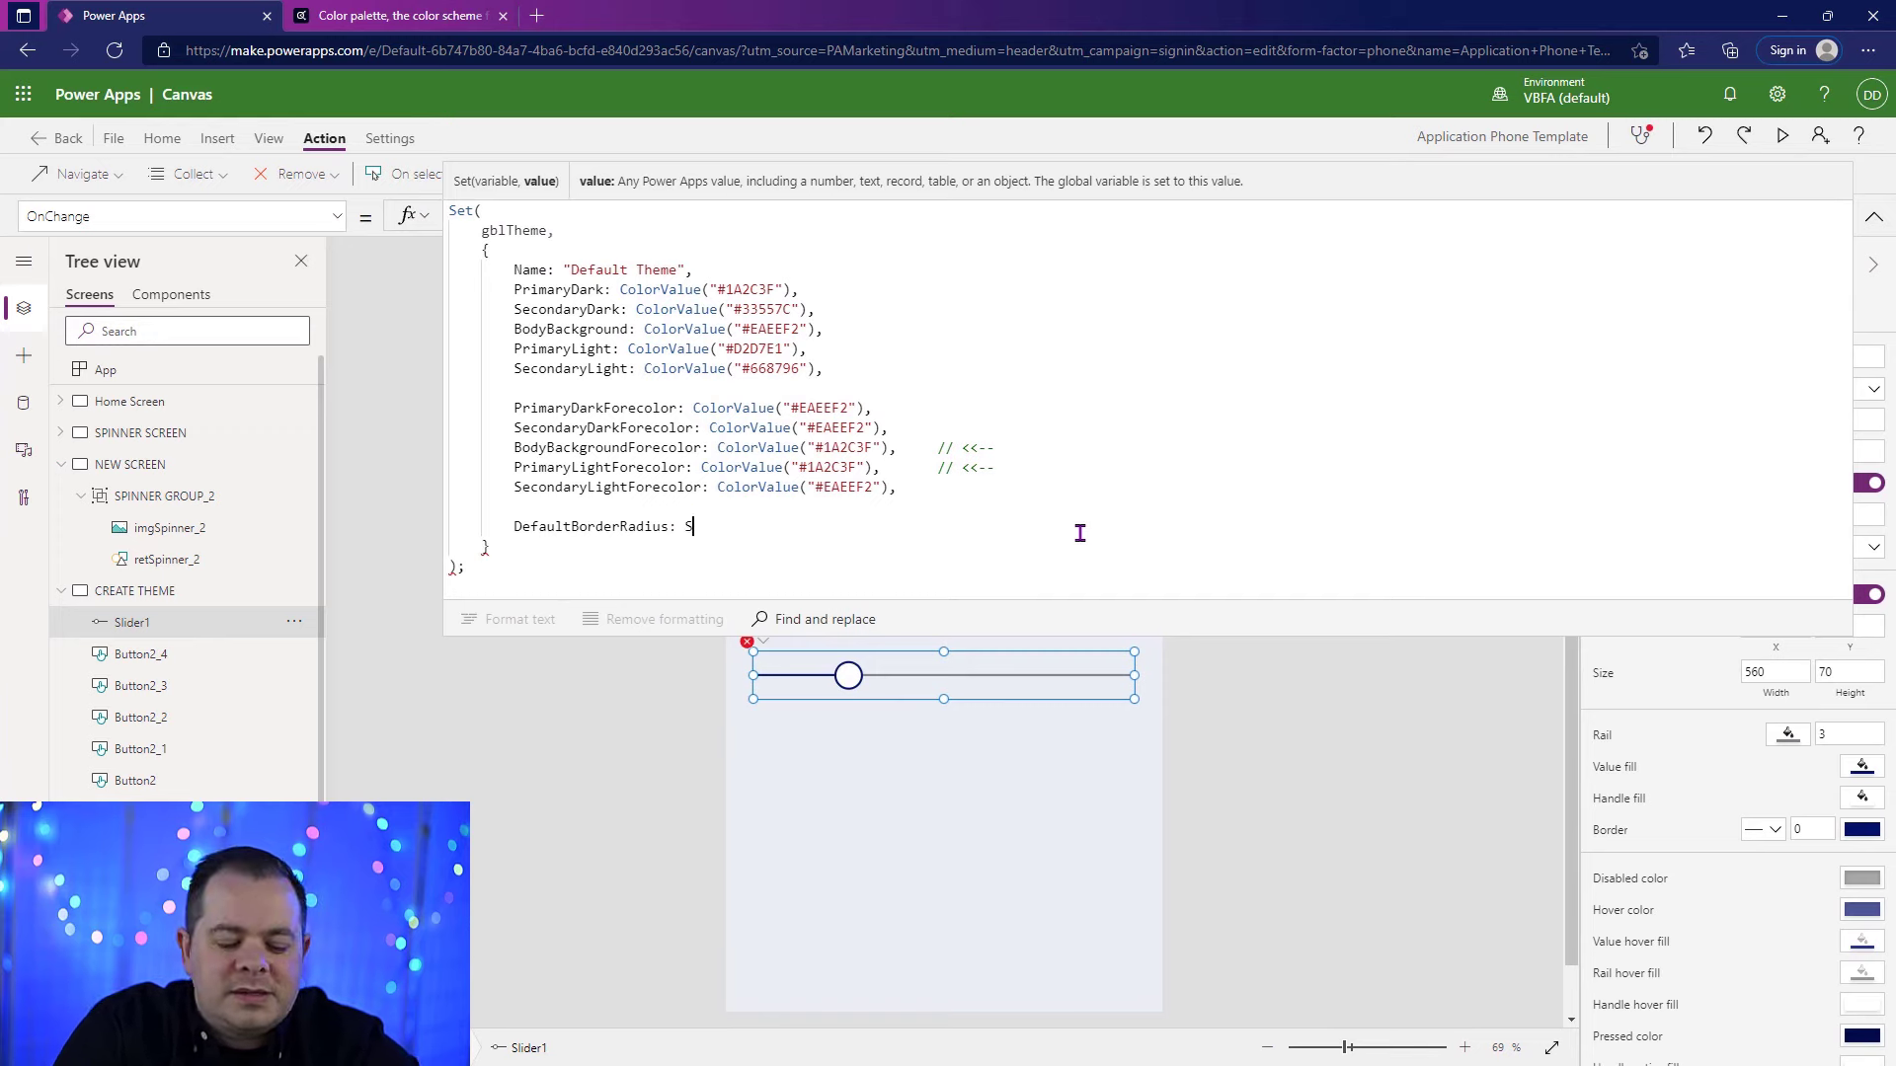
text(elf.Value)
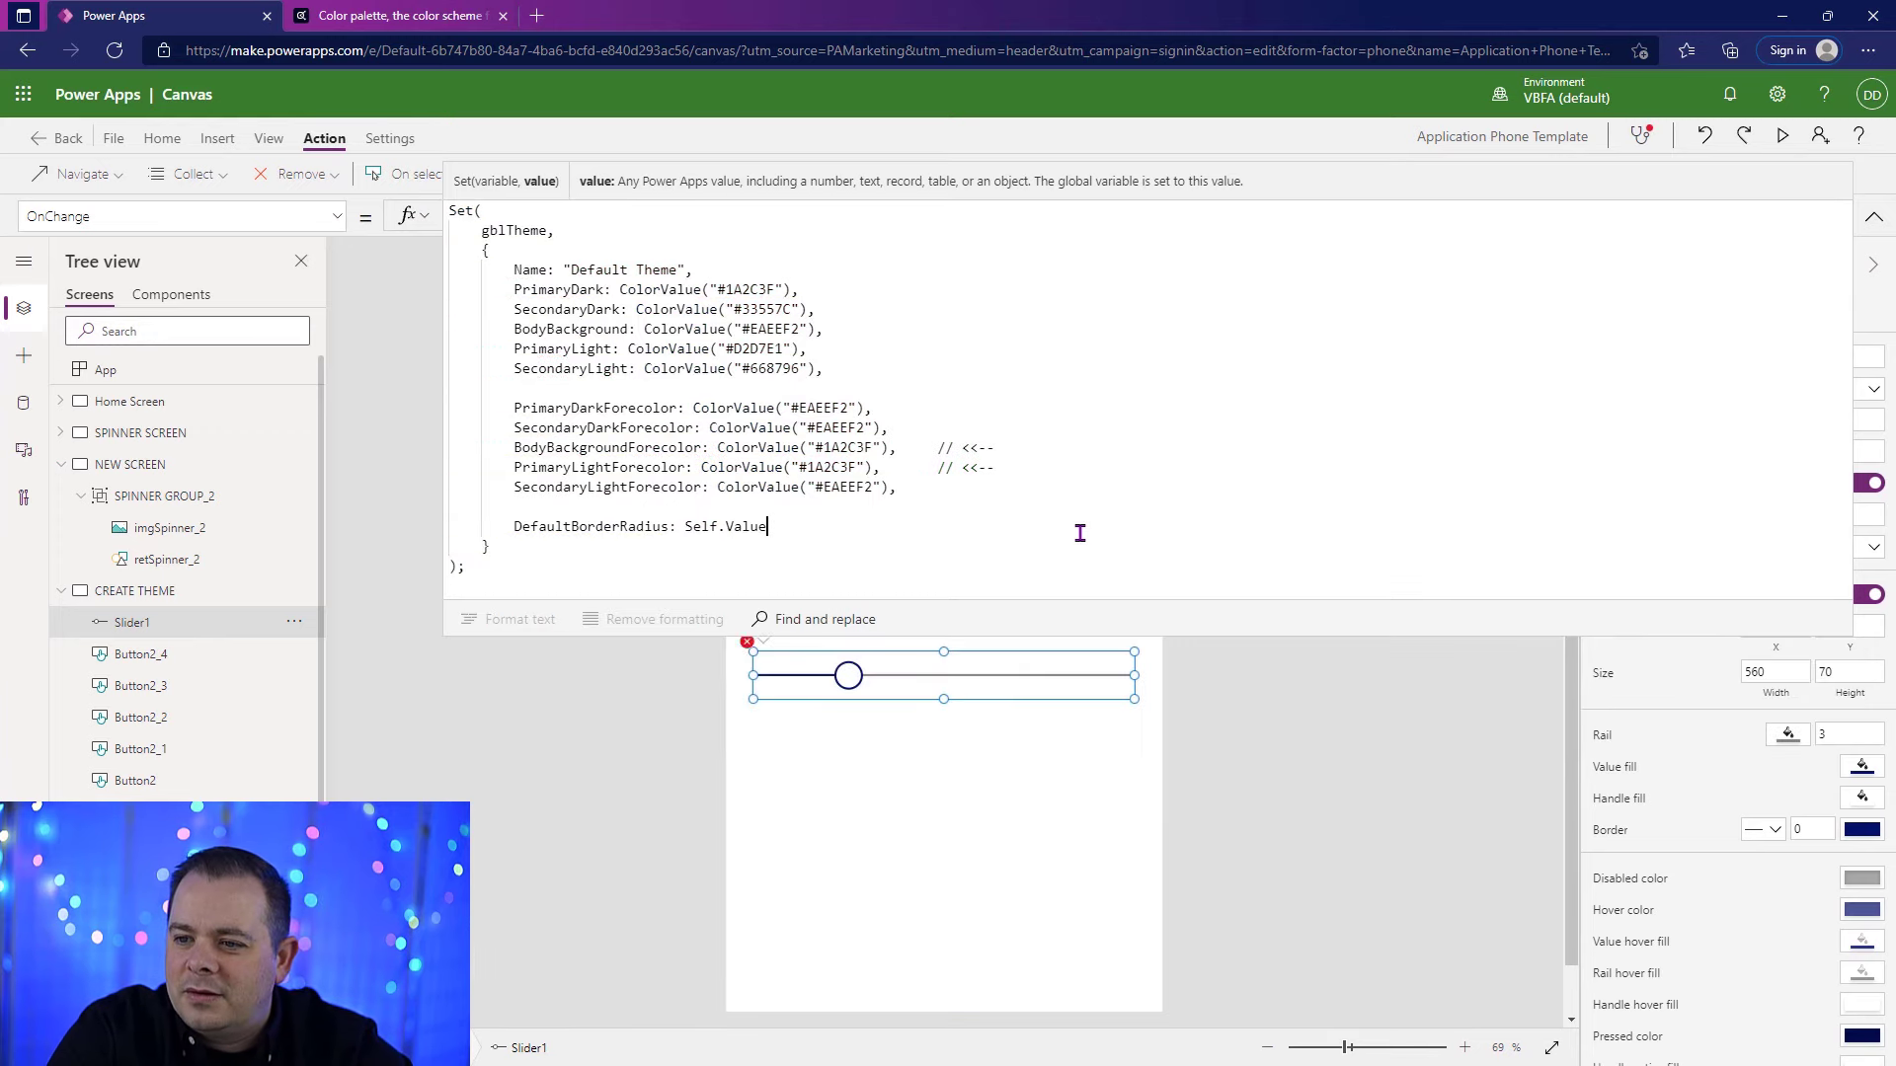
click(1874, 217)
Step: Preview the screen and test the slider at its minimum, maximum and middle values to check the buttons' corner rounding
click(1782, 135)
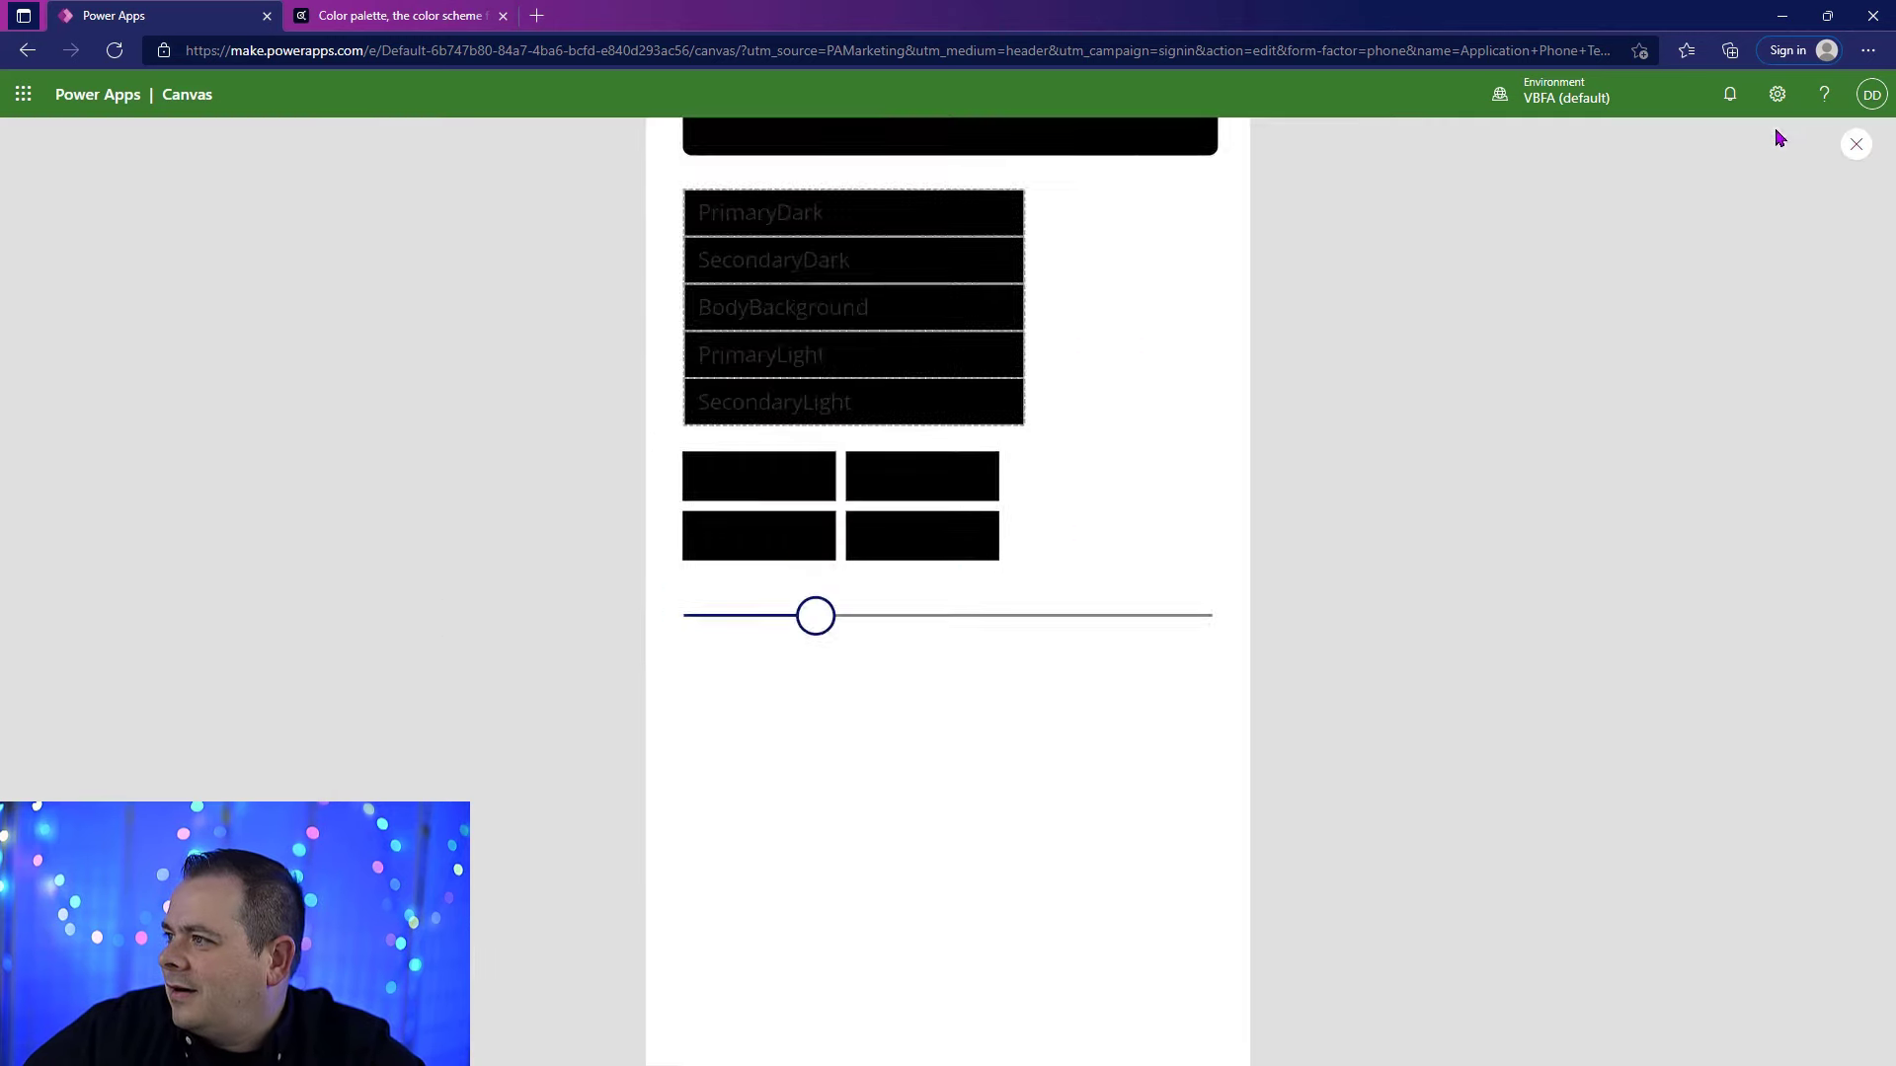
drag(852, 640, 556, 626)
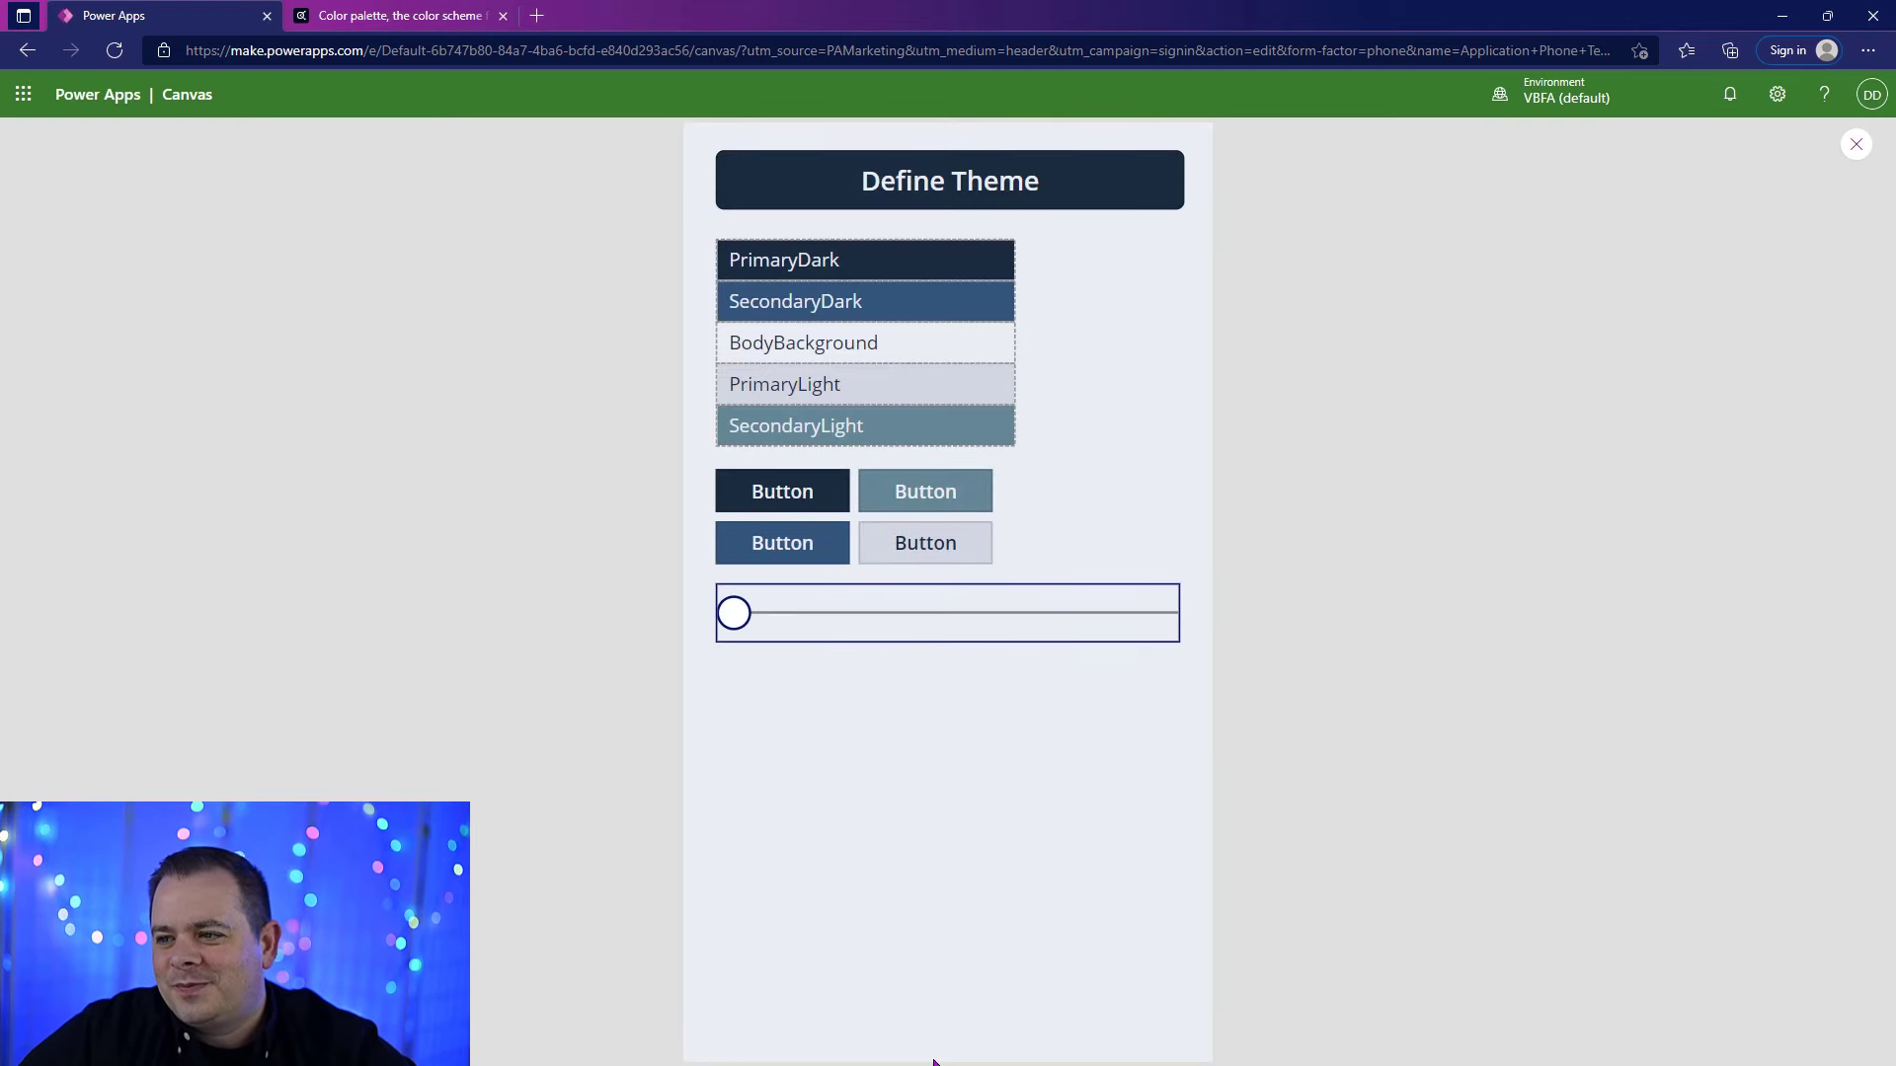
drag(741, 620, 1248, 626)
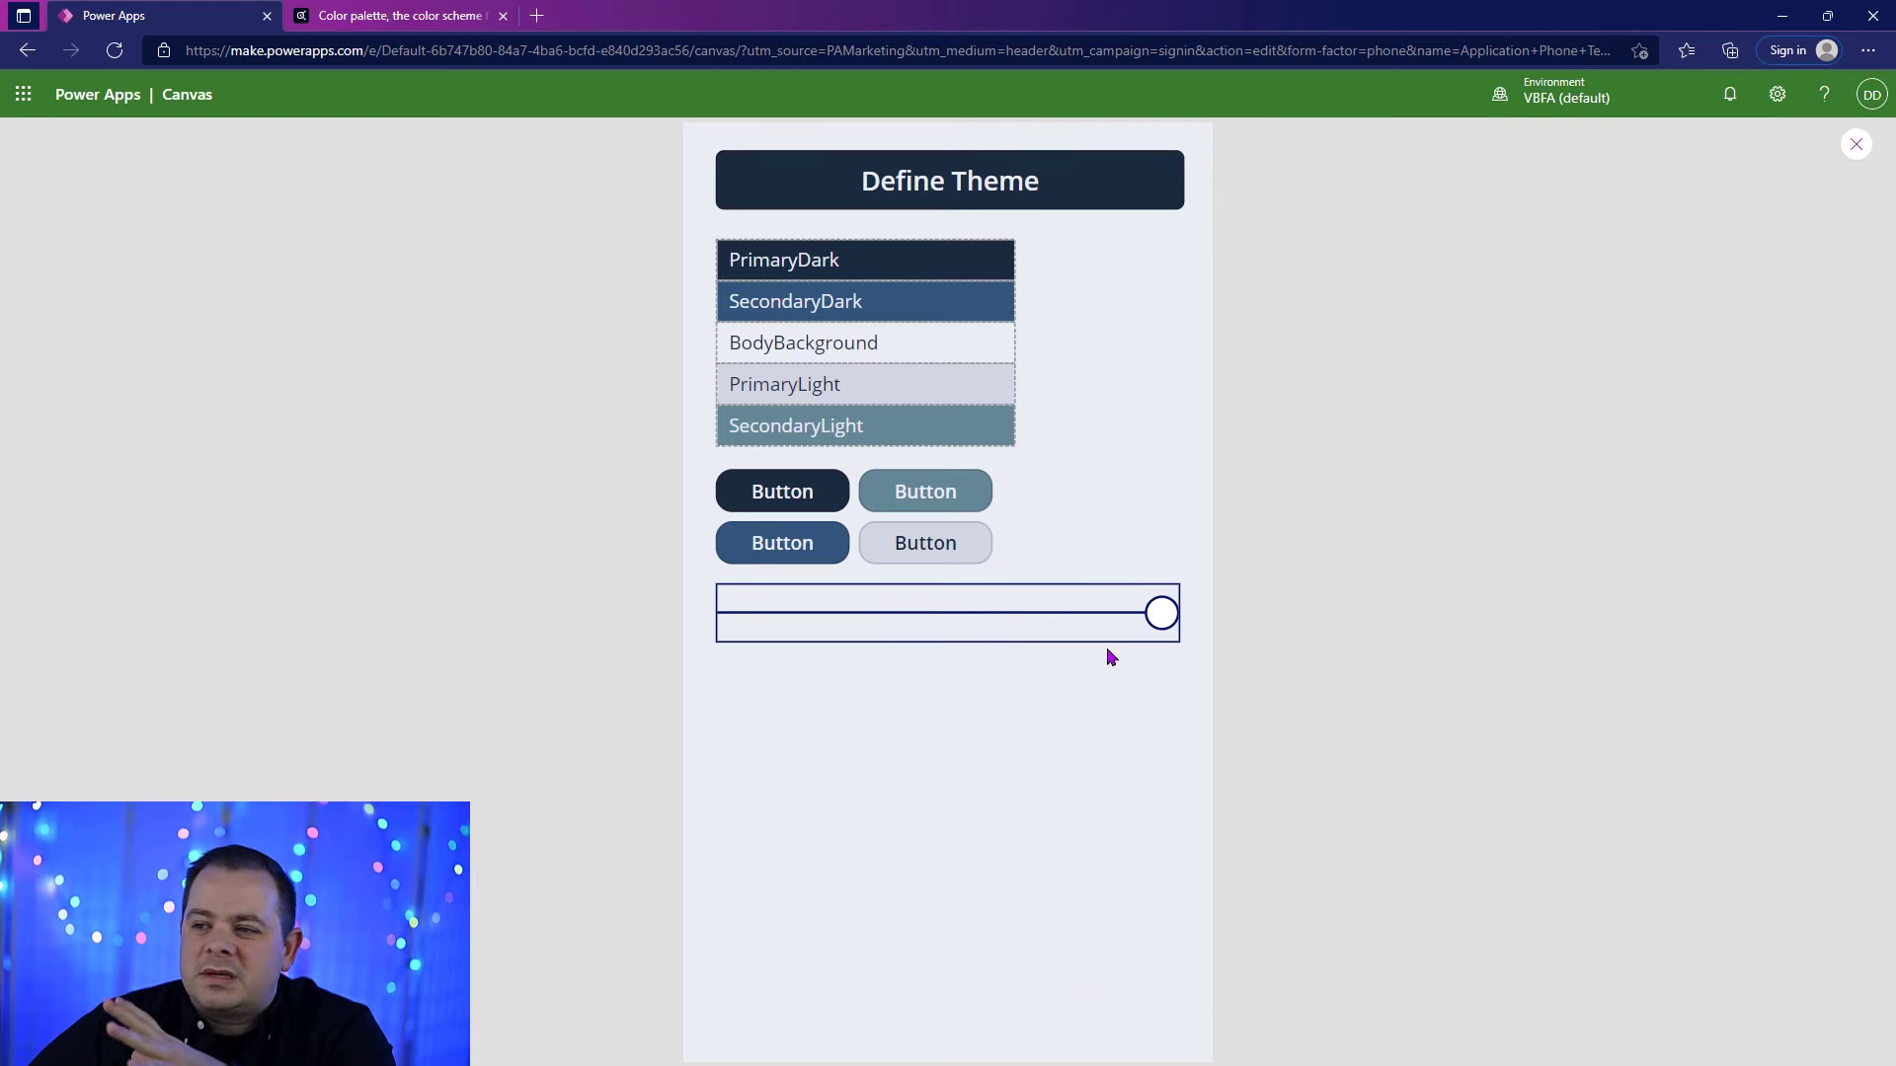
mouse_move(1158, 614)
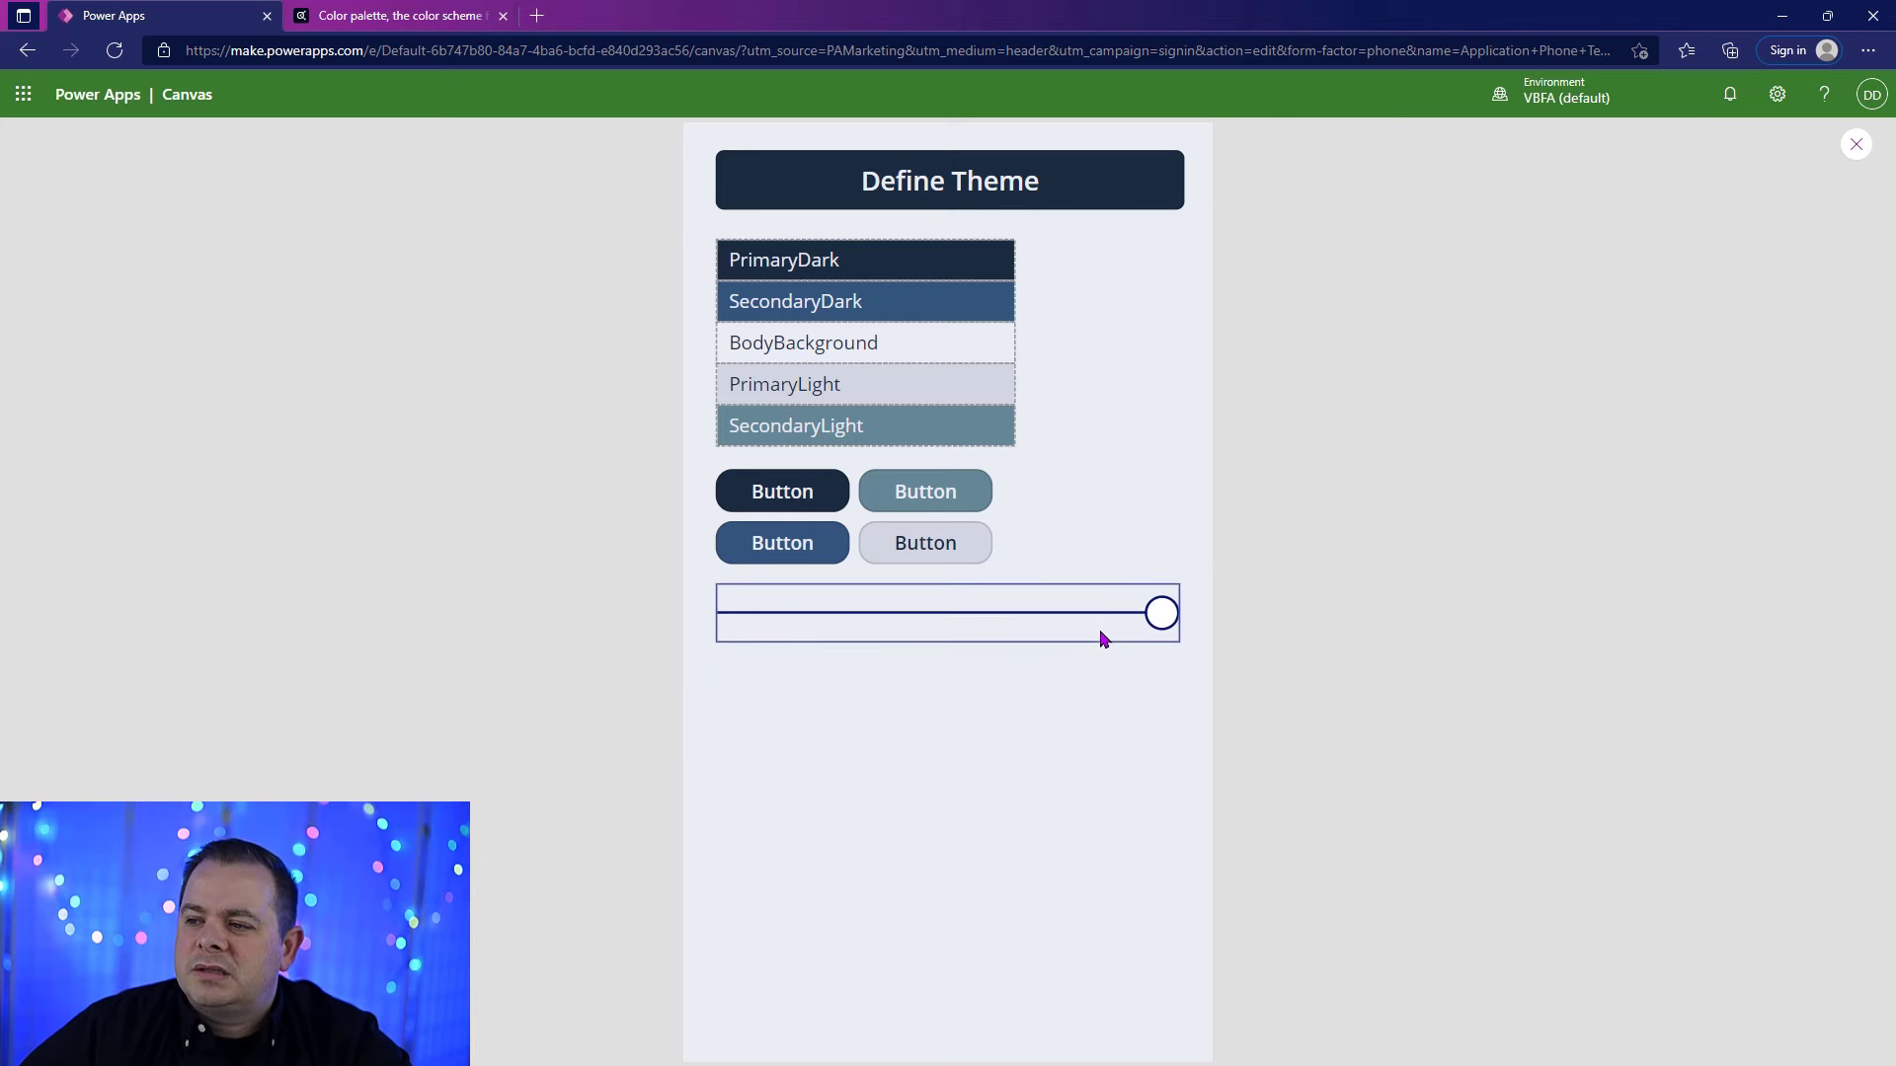
drag(1104, 640, 948, 616)
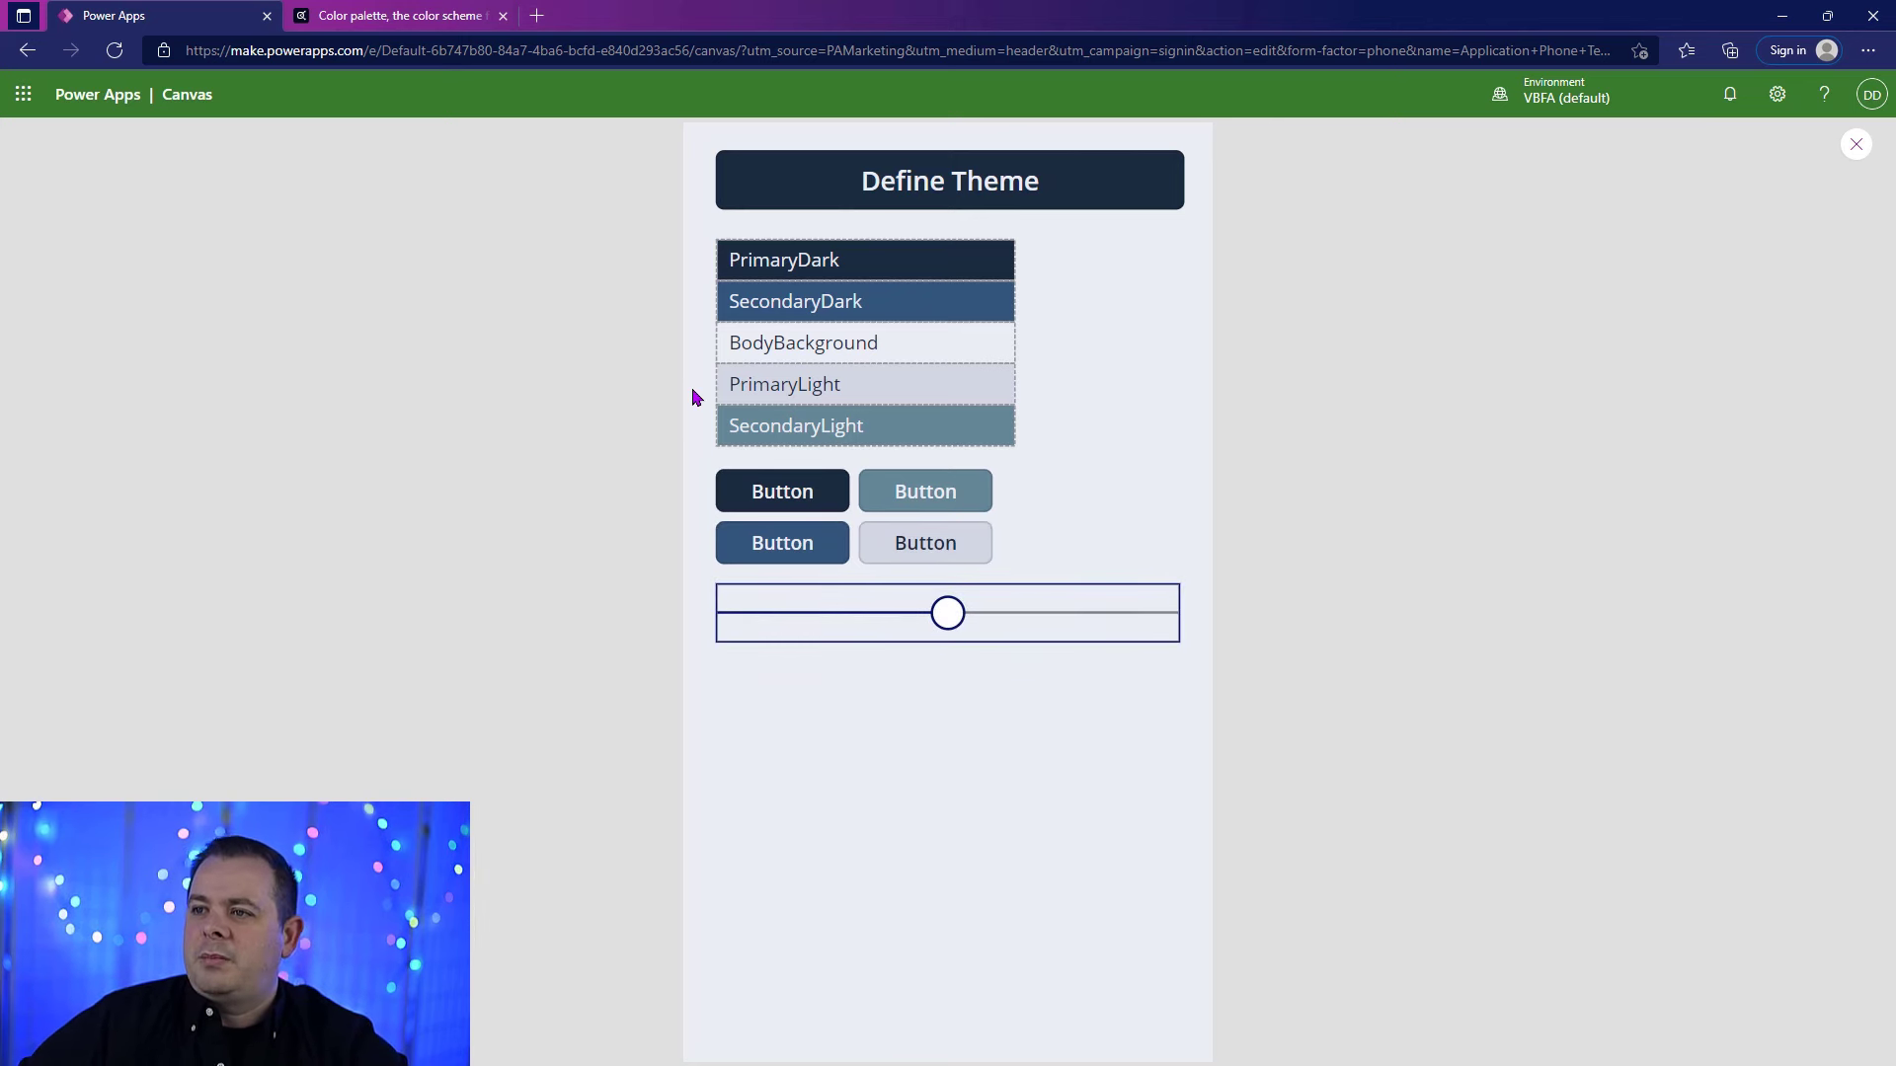
click(862, 617)
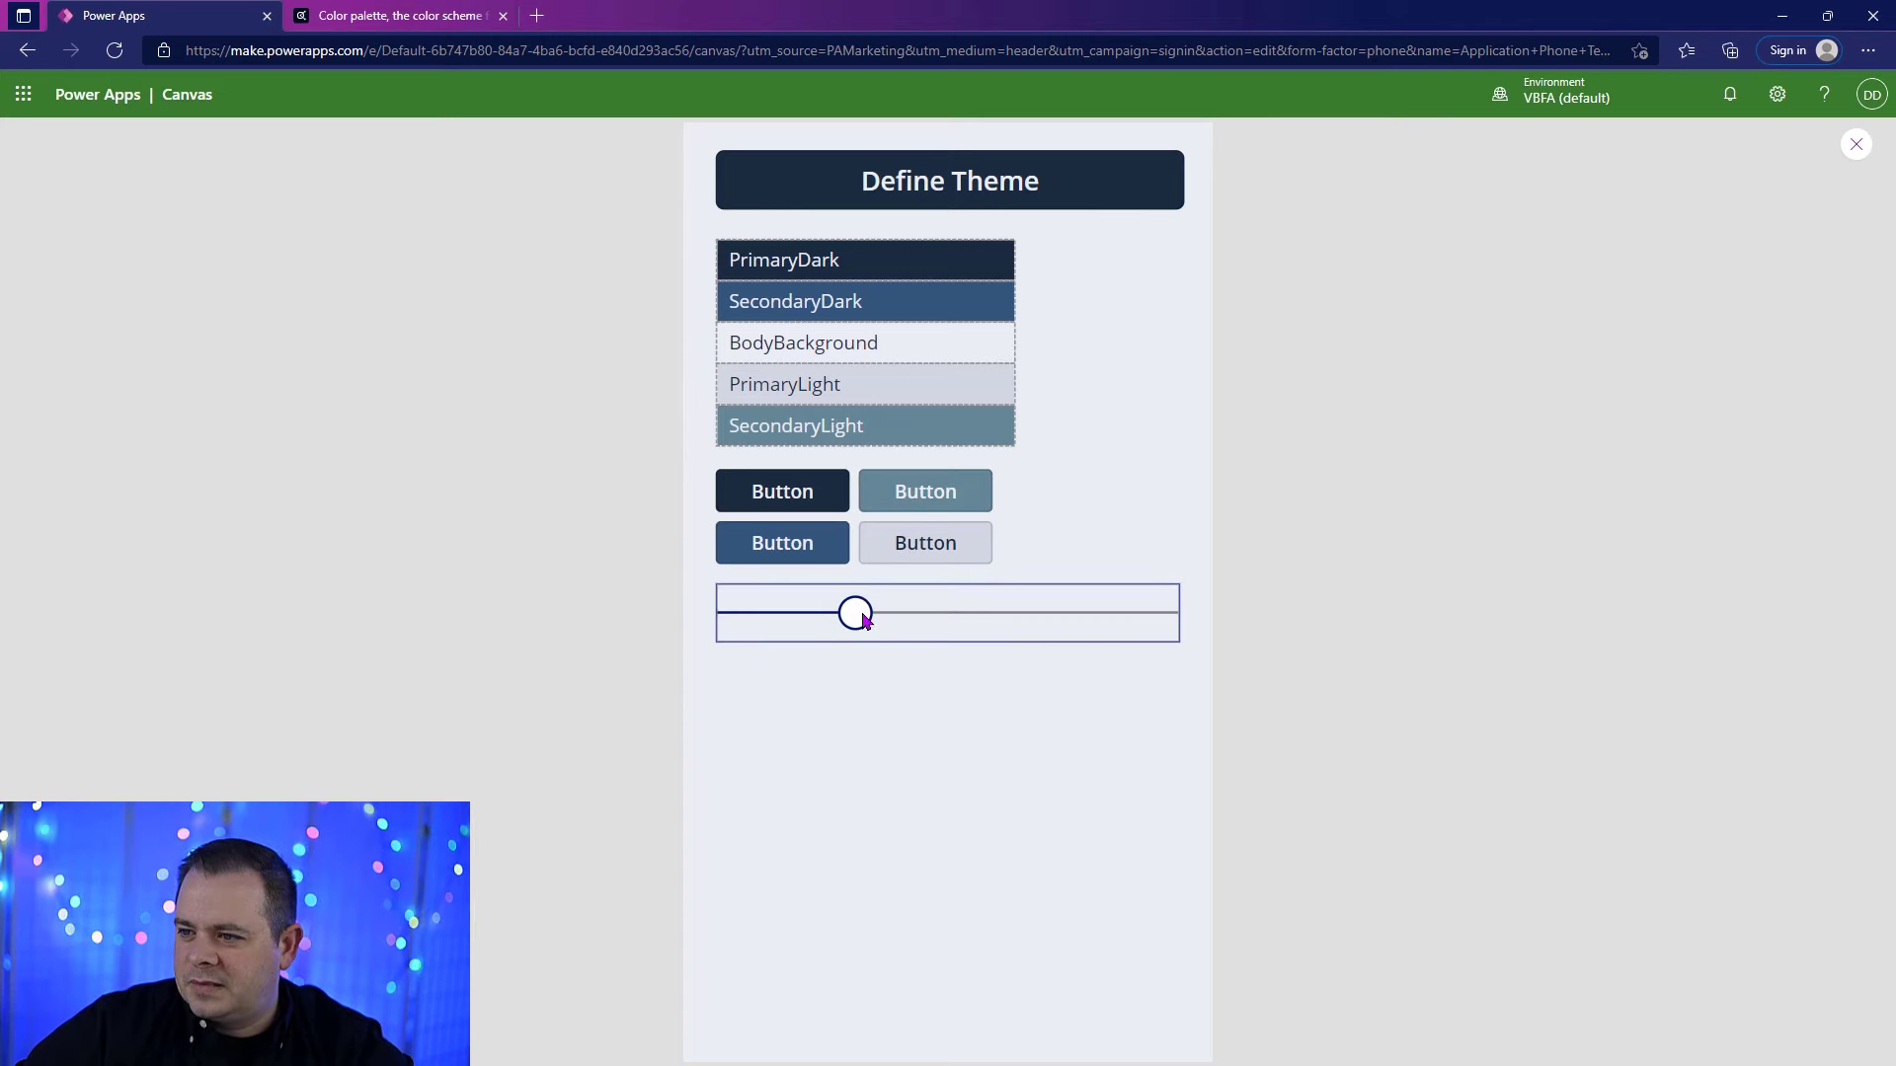
click(966, 620)
click(946, 620)
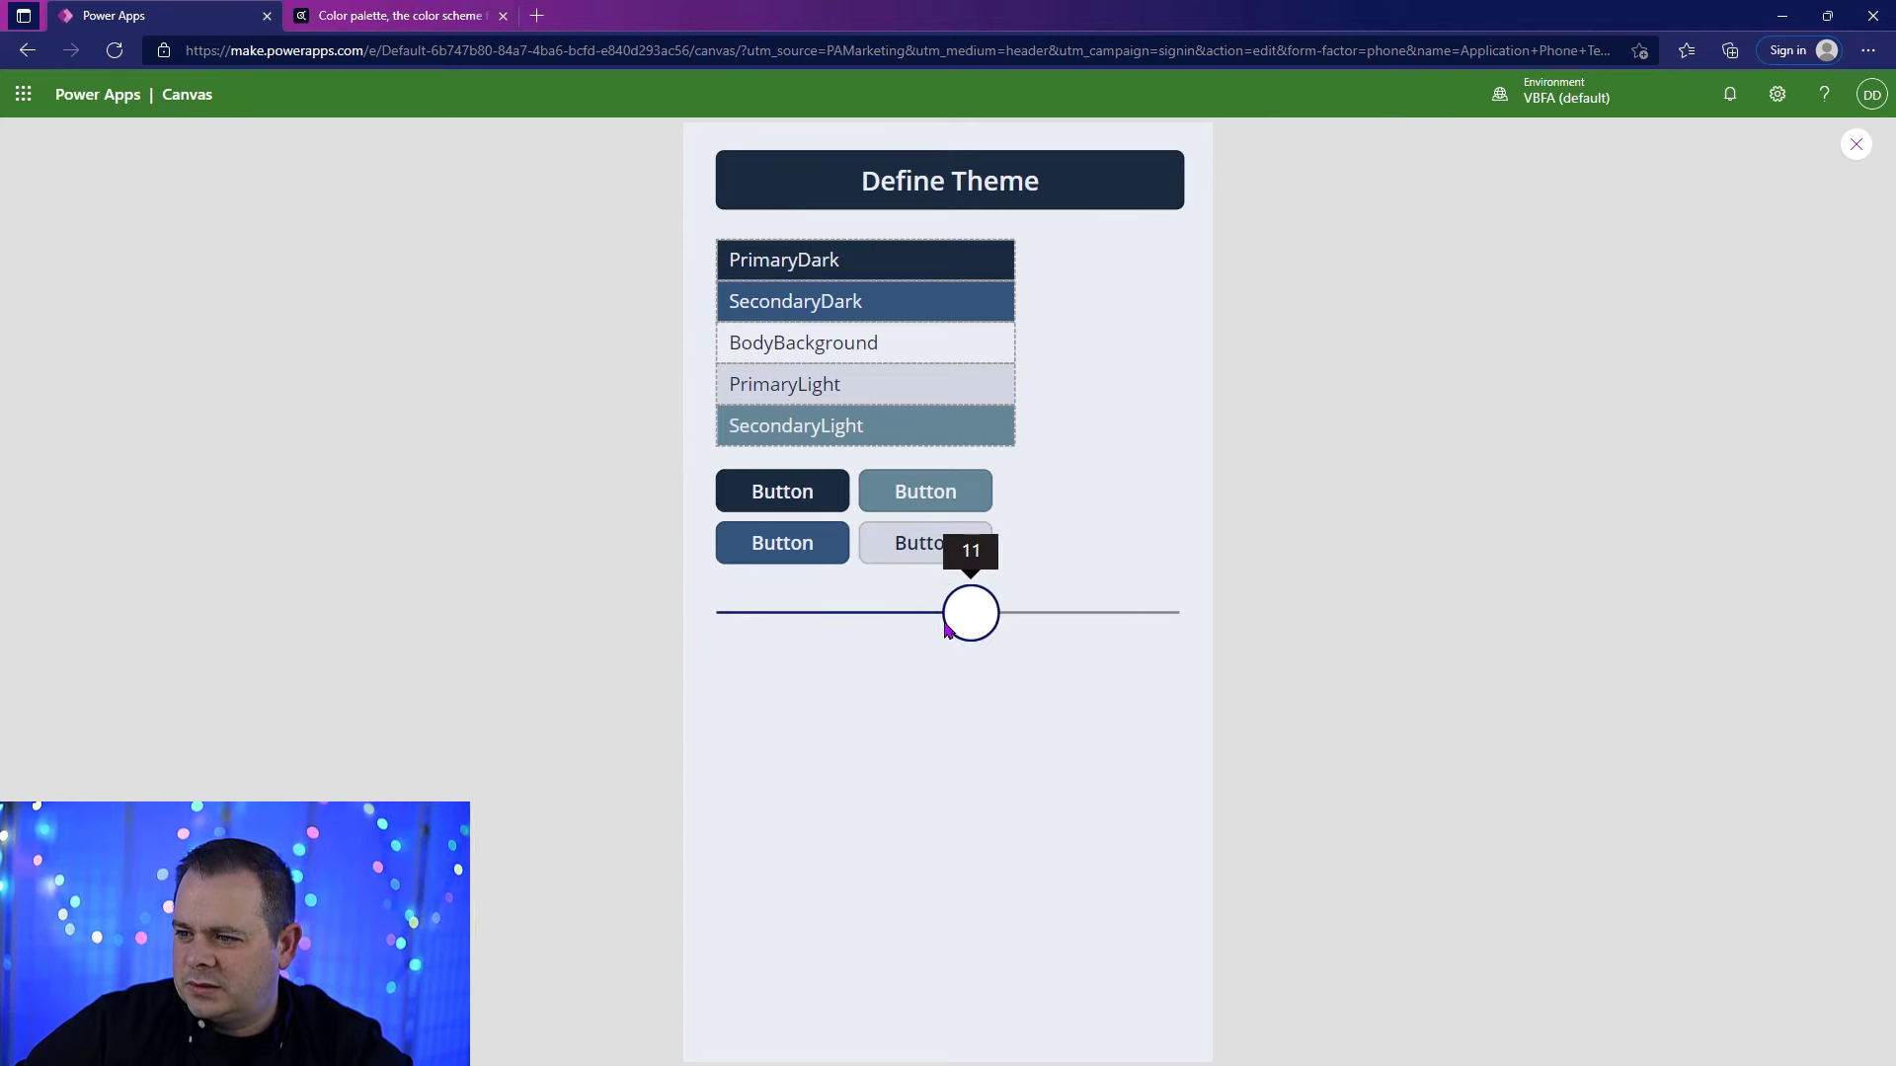
click(1856, 145)
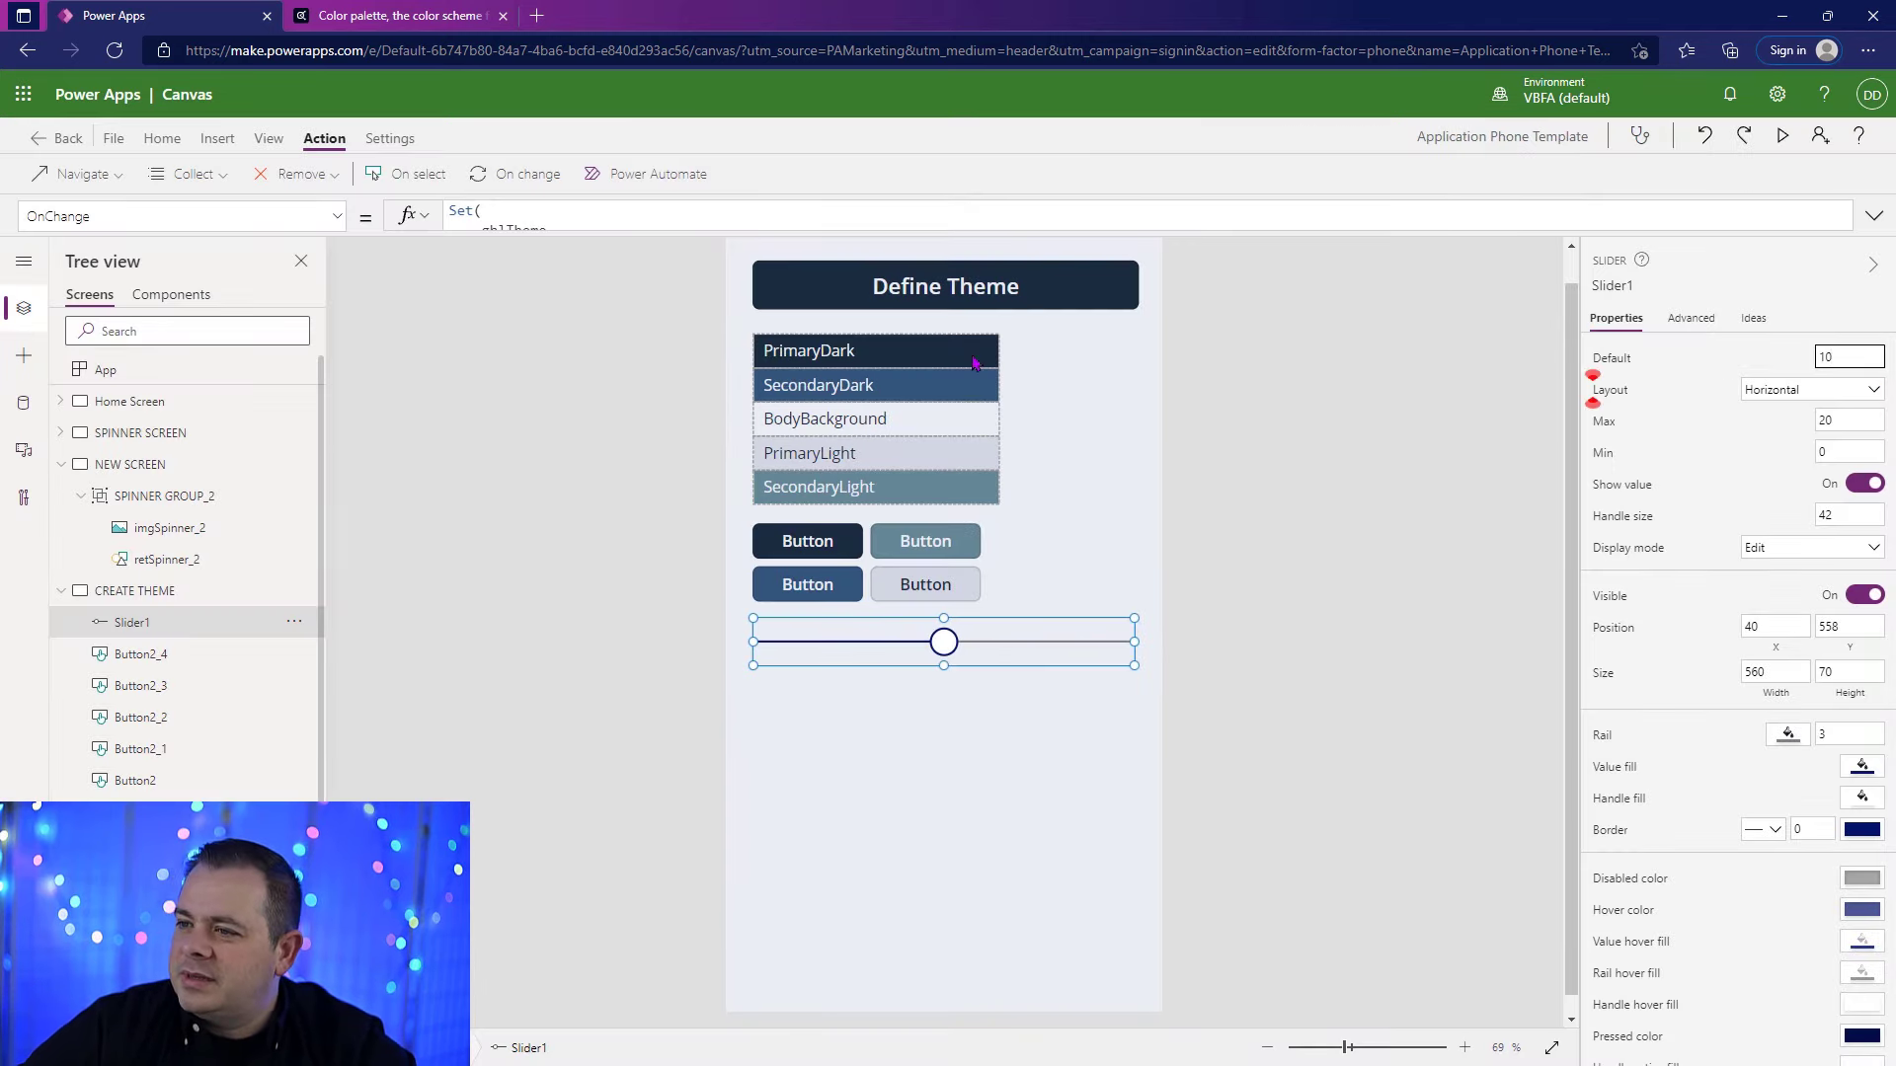
Step: In the Define Theme button's OnSelect formula, set DefaultBorderRadius to 10
click(1047, 289)
click(1873, 215)
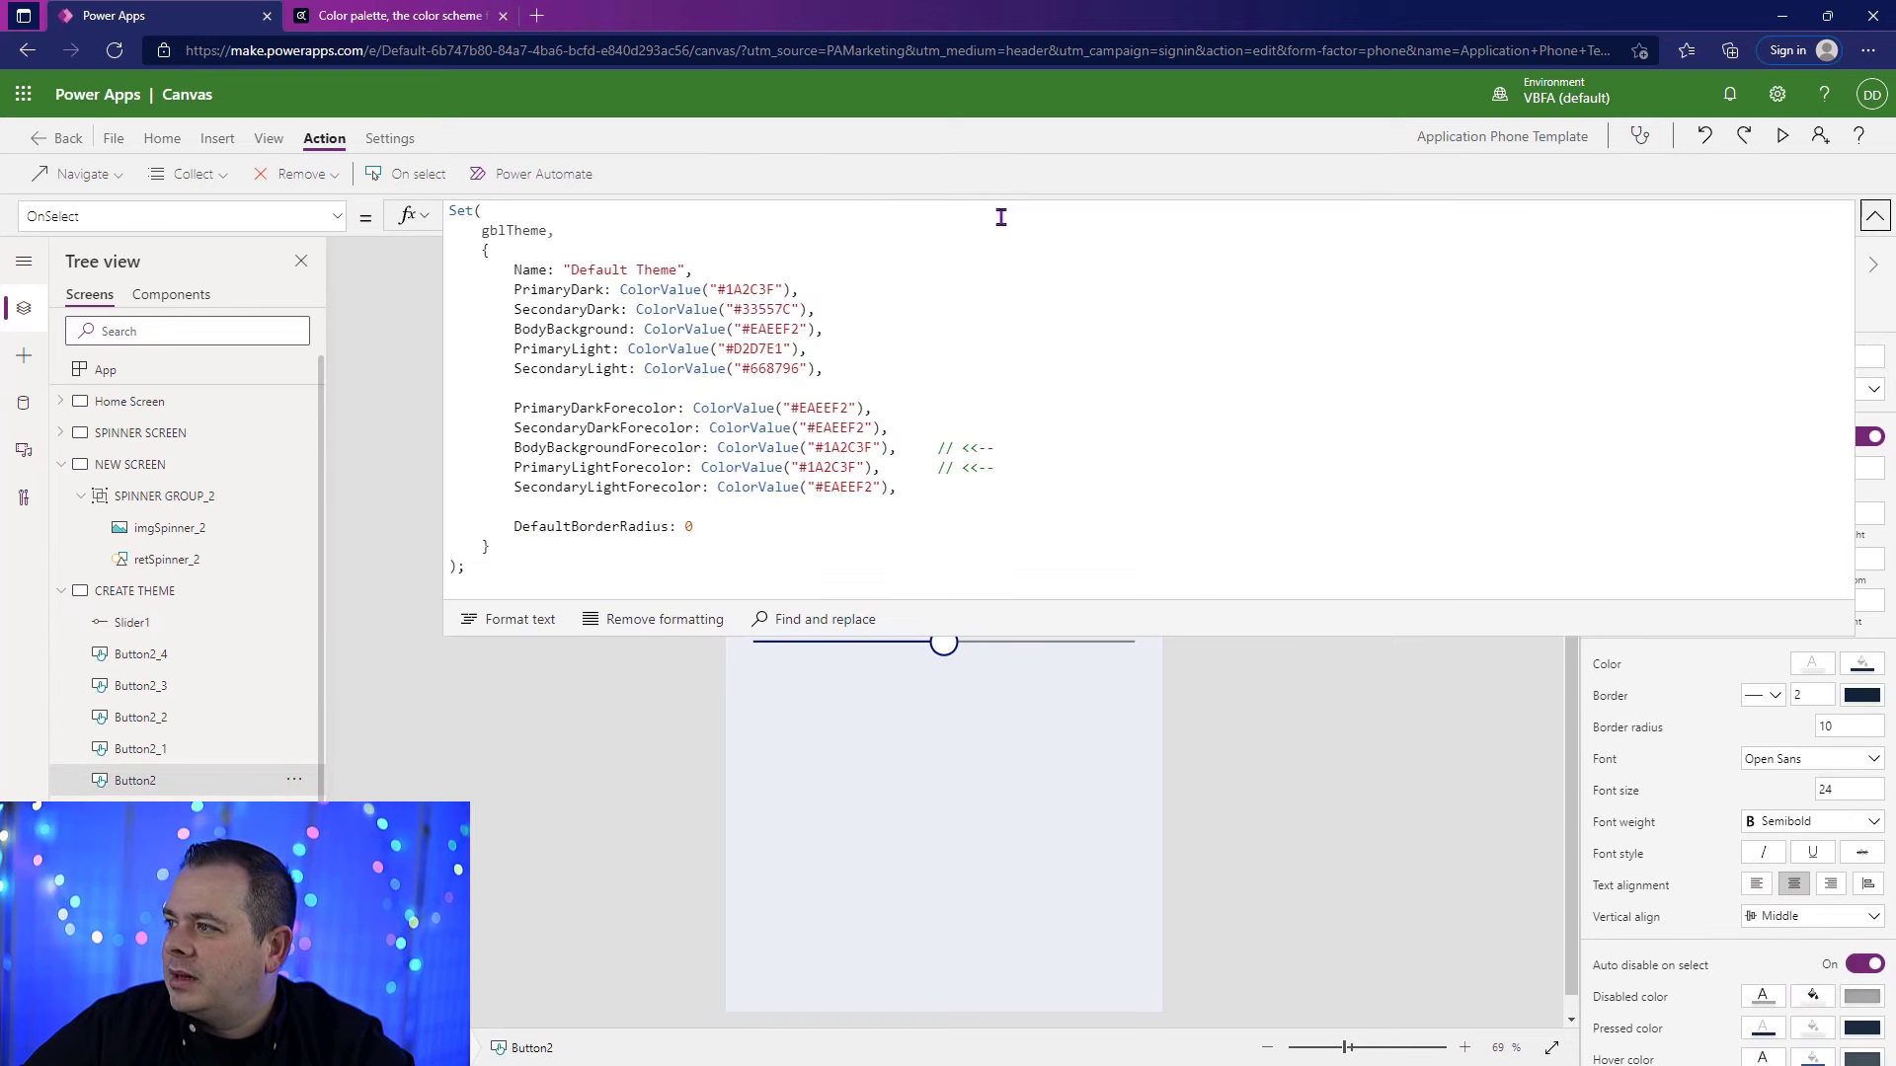
click(697, 527)
text(10)
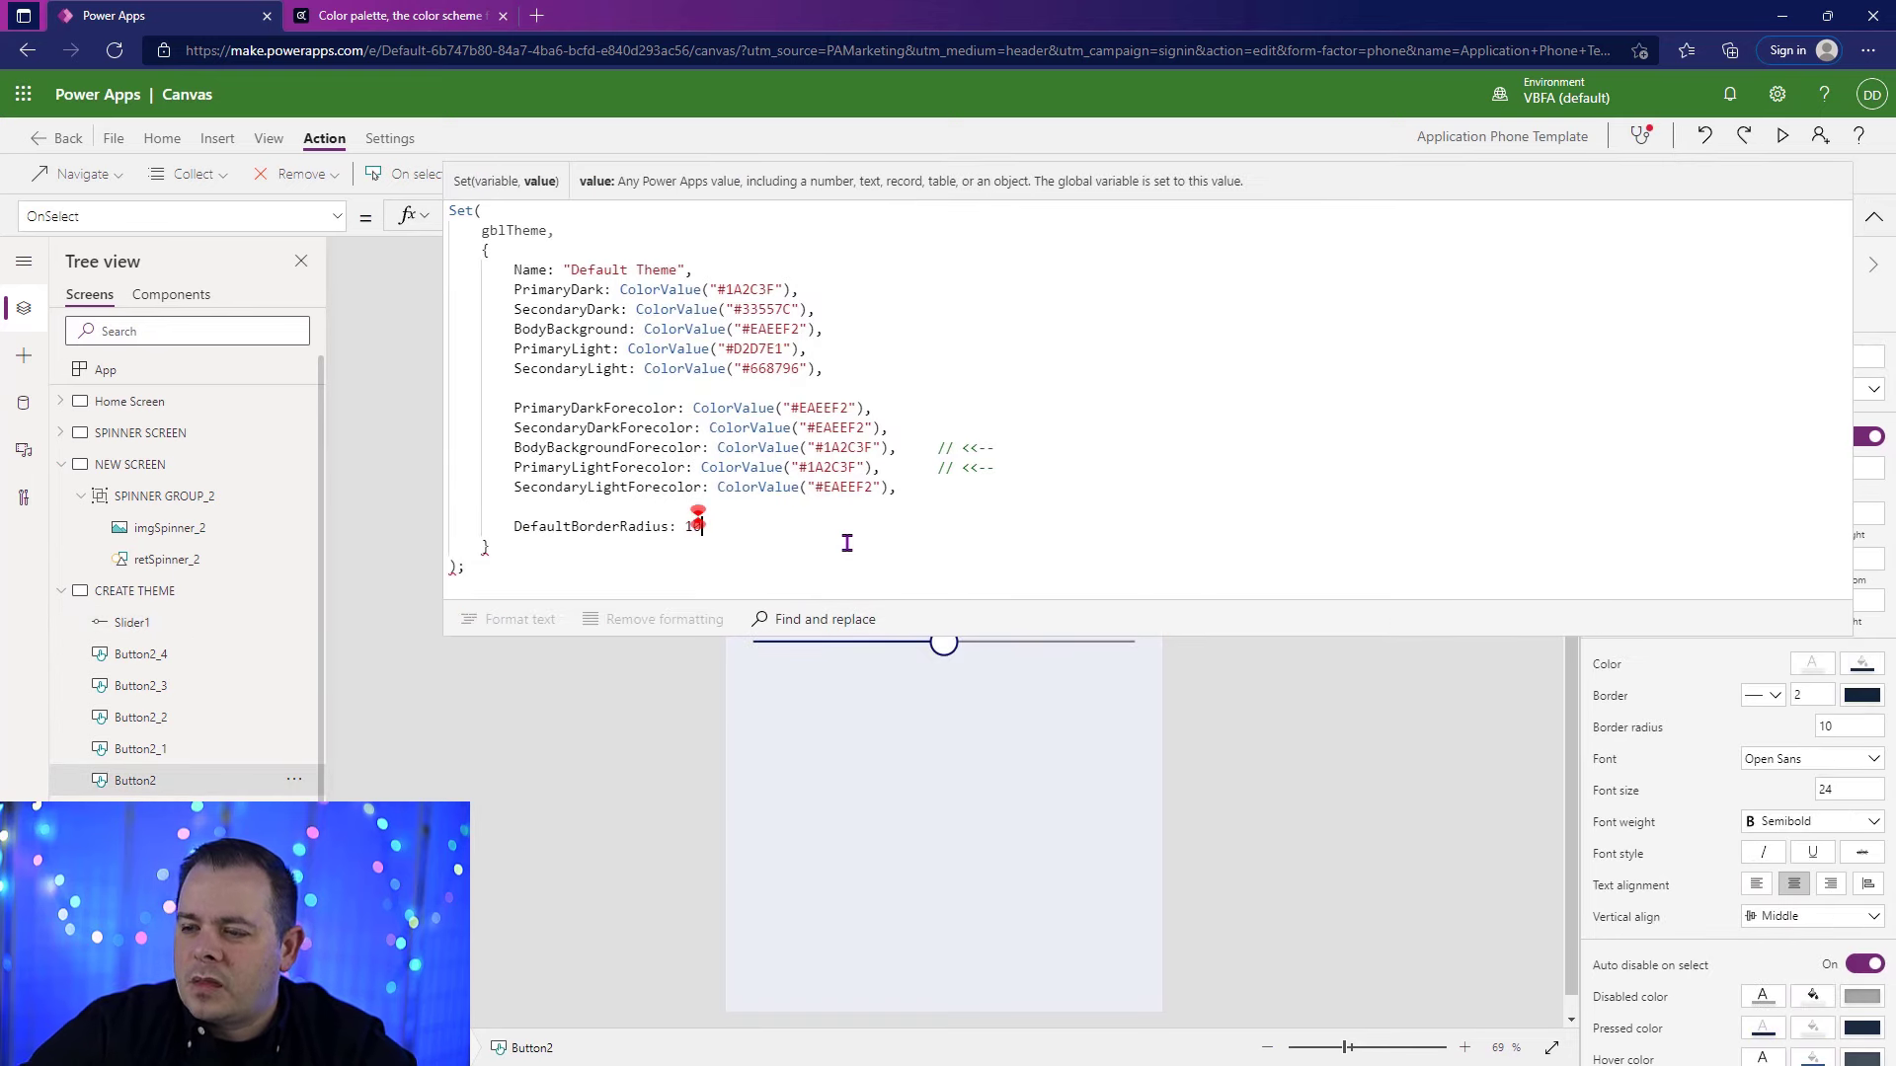
click(1869, 218)
Step: Set the slider's Default property to gblTheme.DefaultBorderRadius and preview the screen
click(1082, 652)
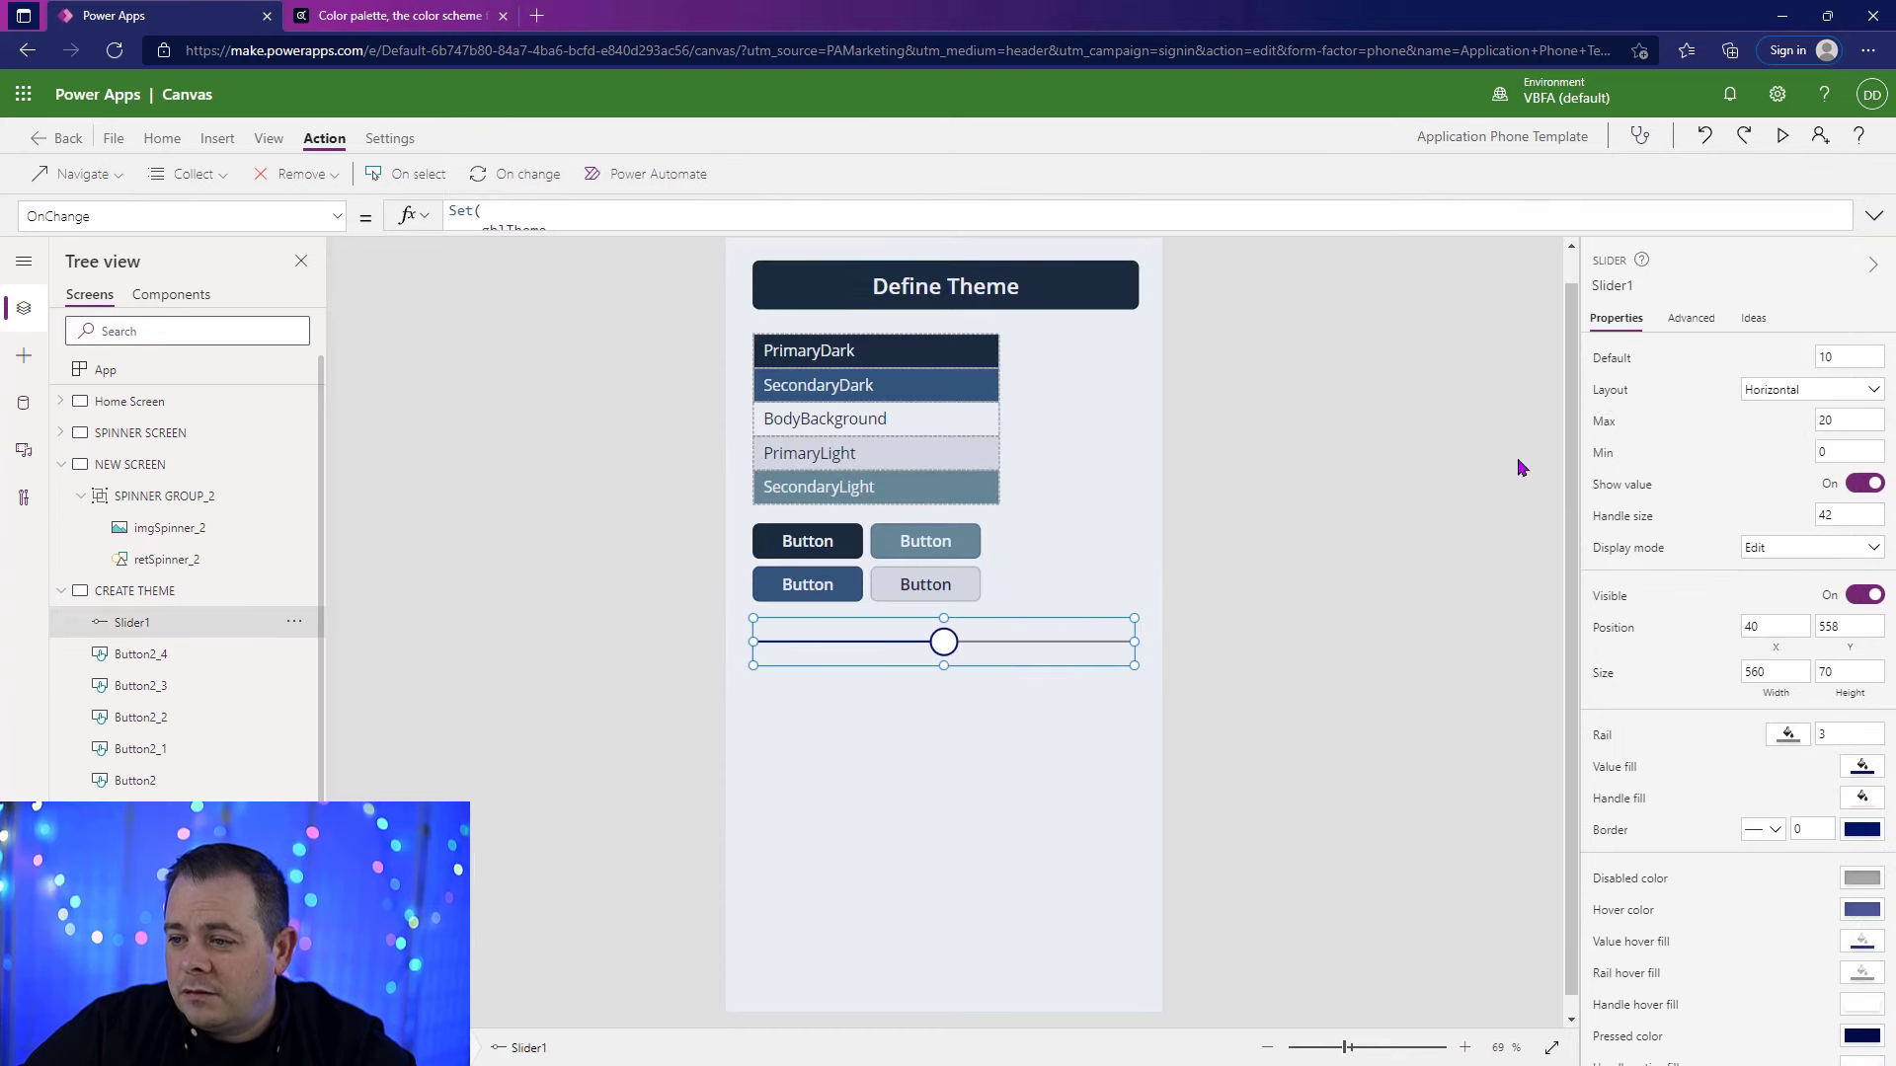
click(1620, 363)
click(520, 215)
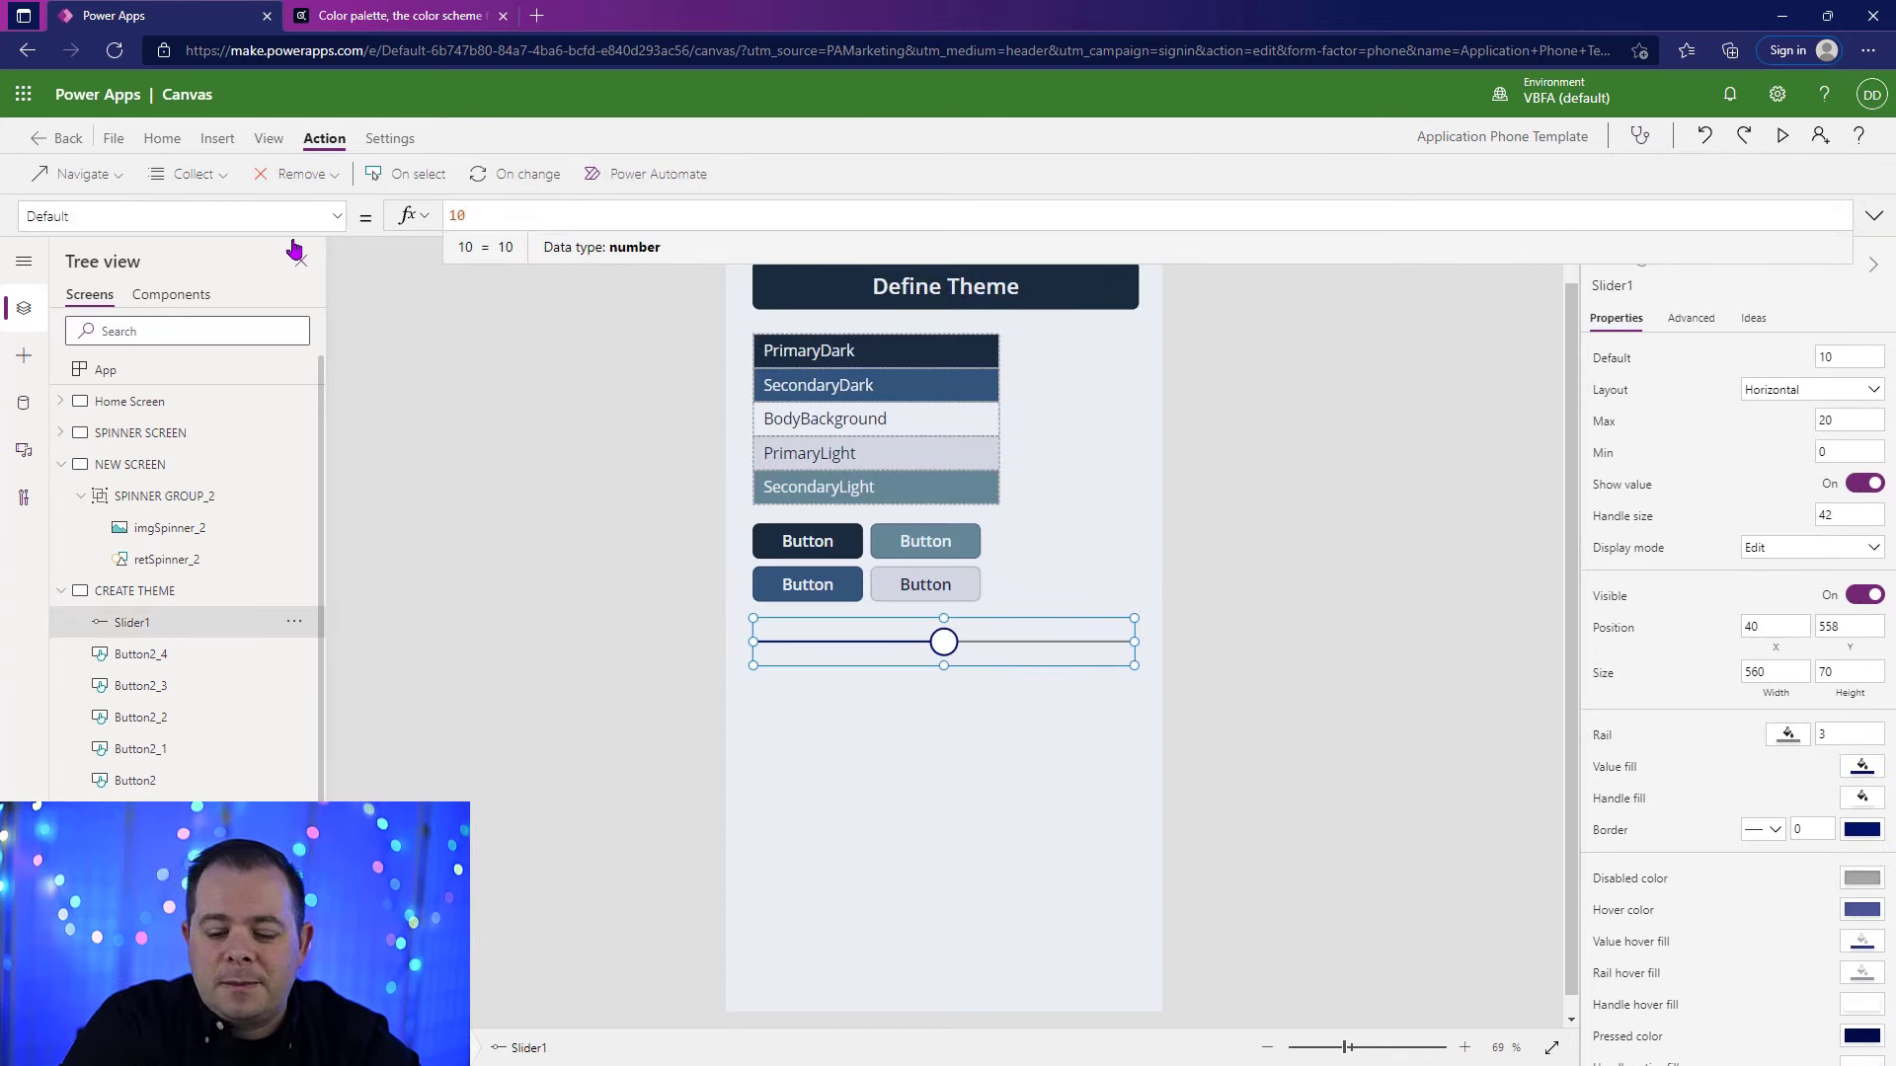
text(gbl)
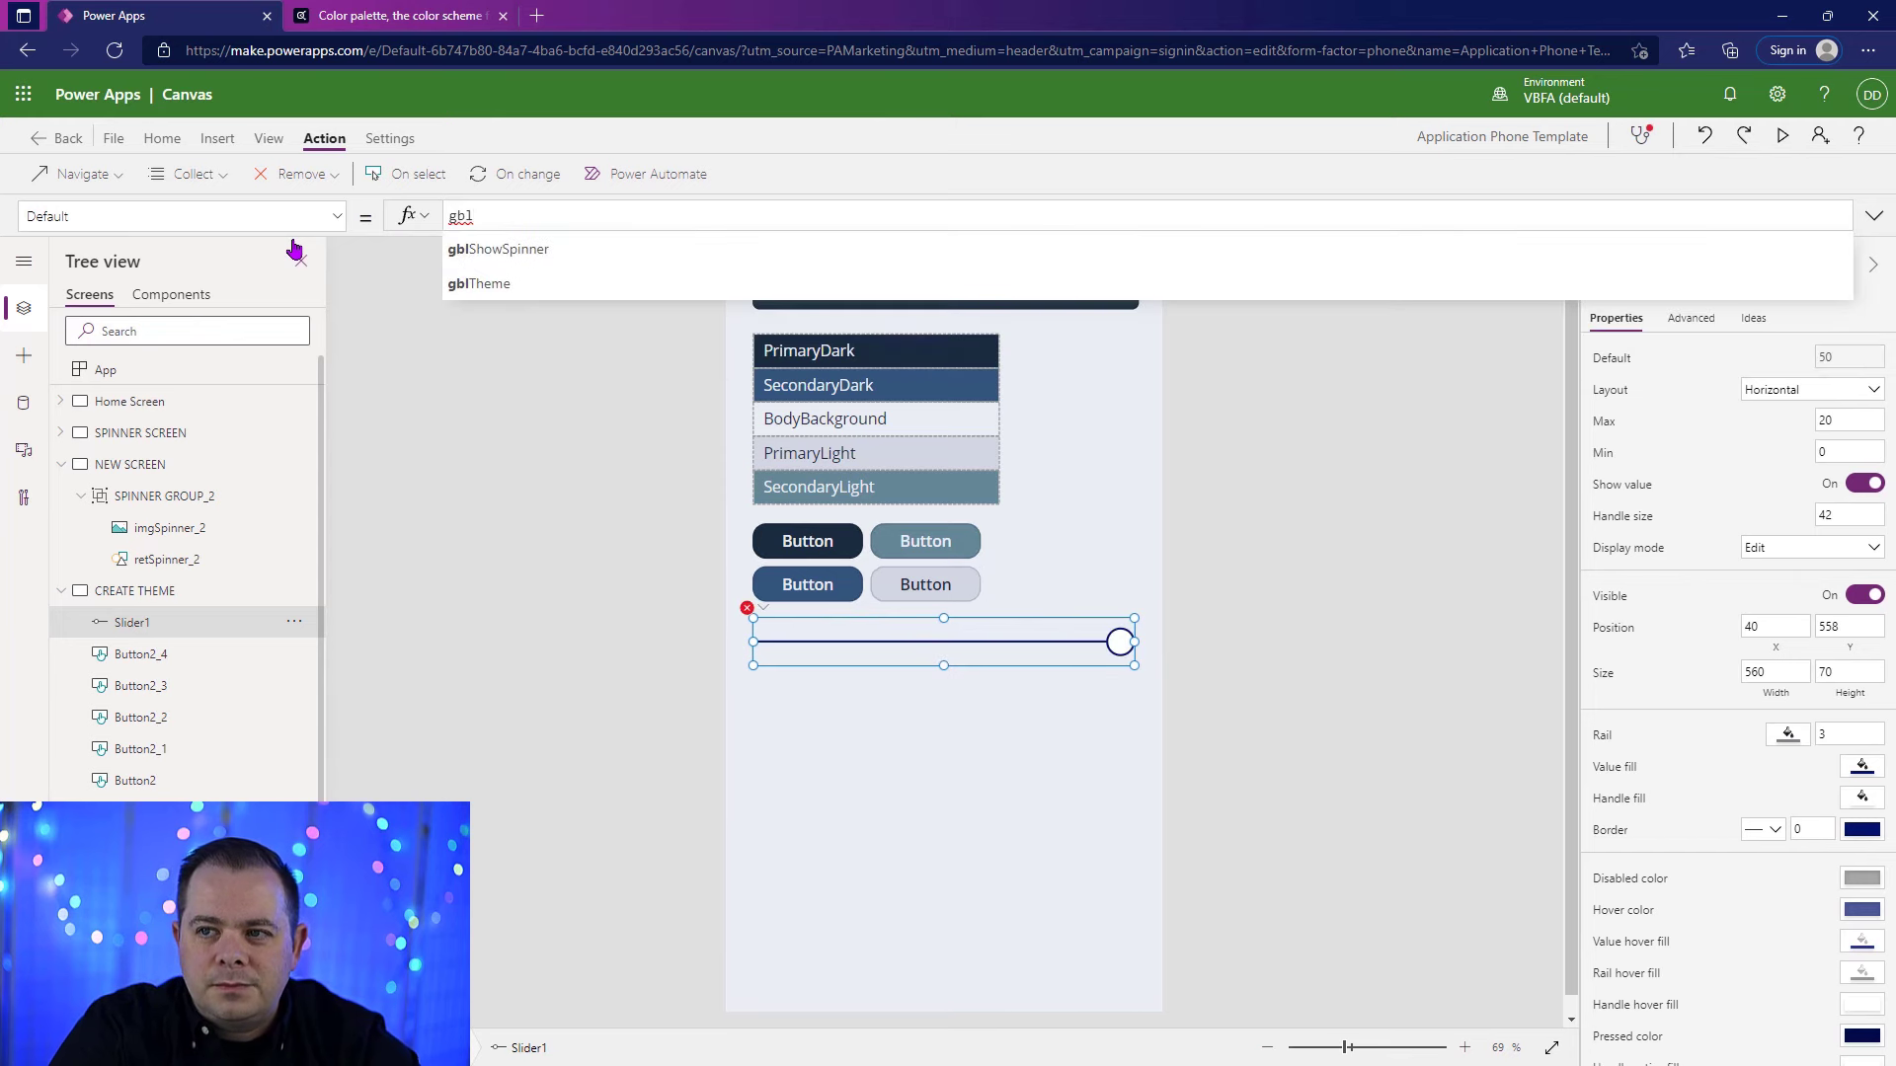
text(T)
key(Tab)
text(.)
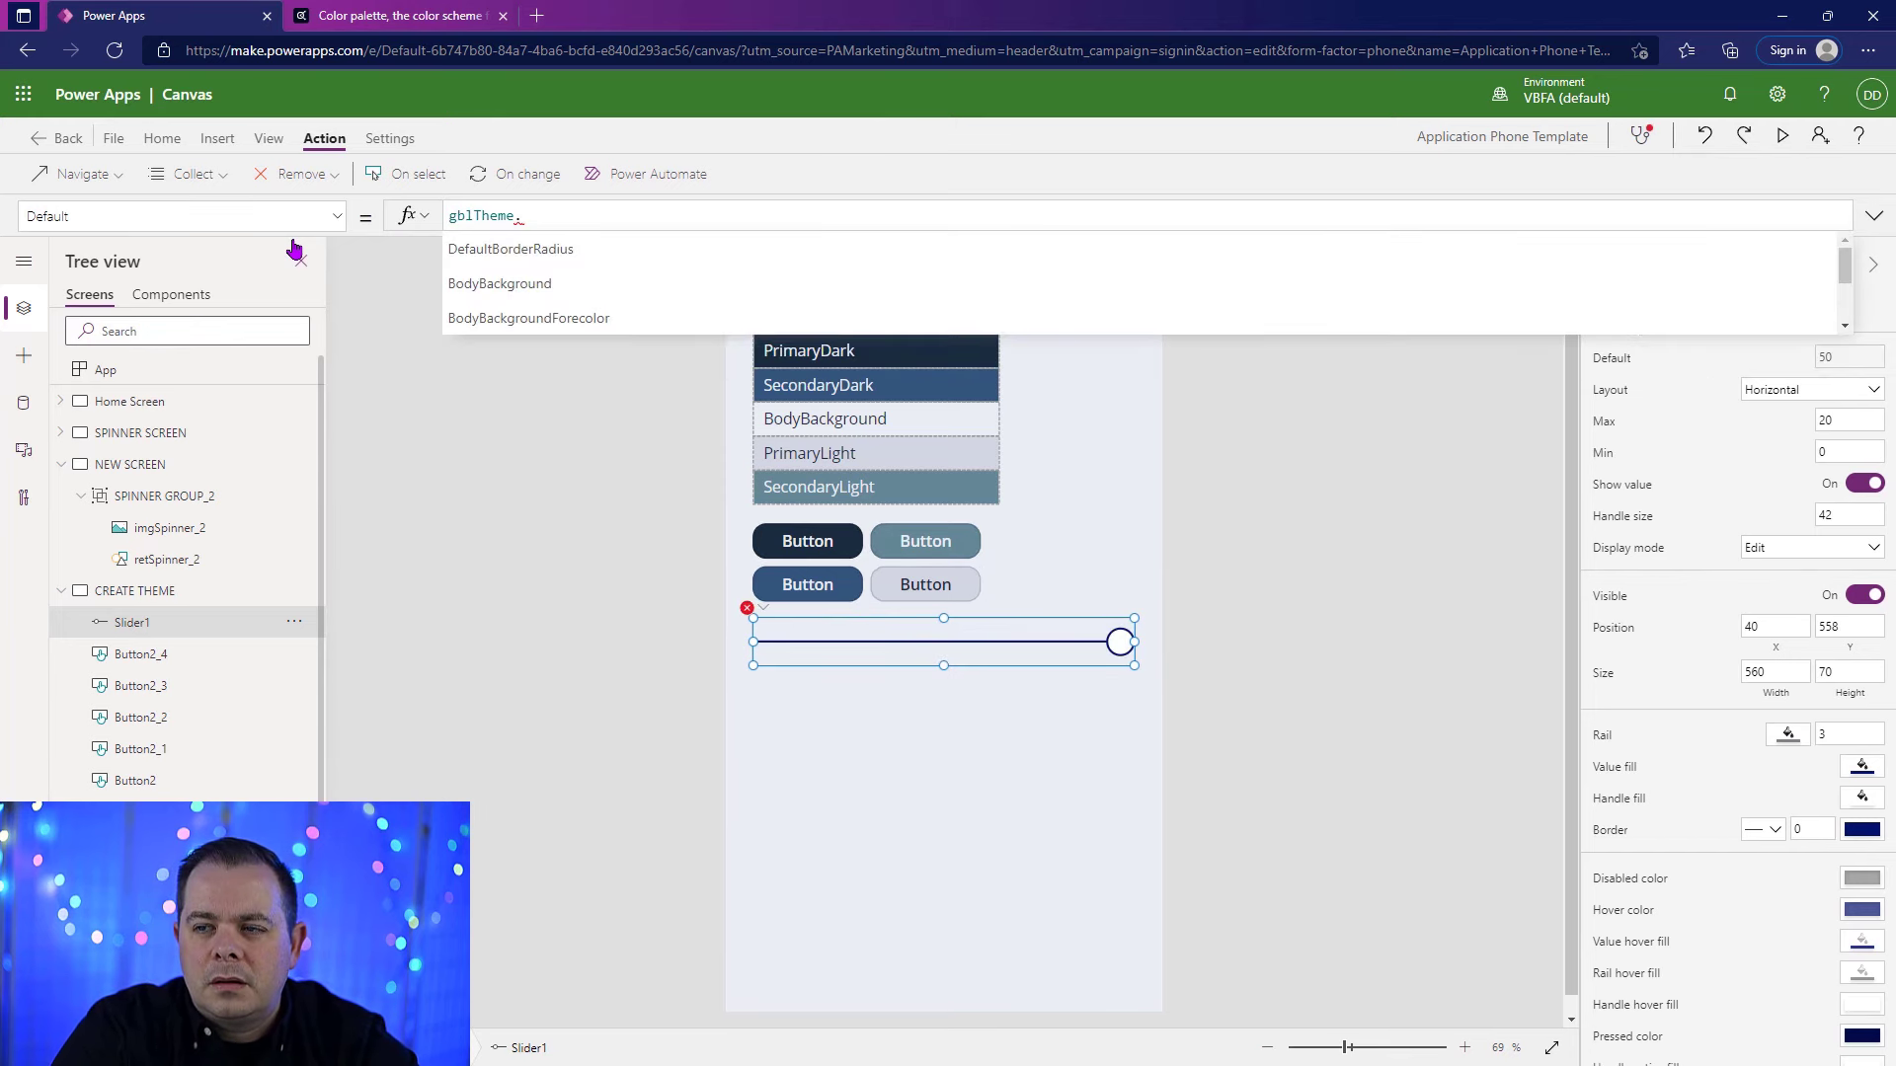
key(Tab)
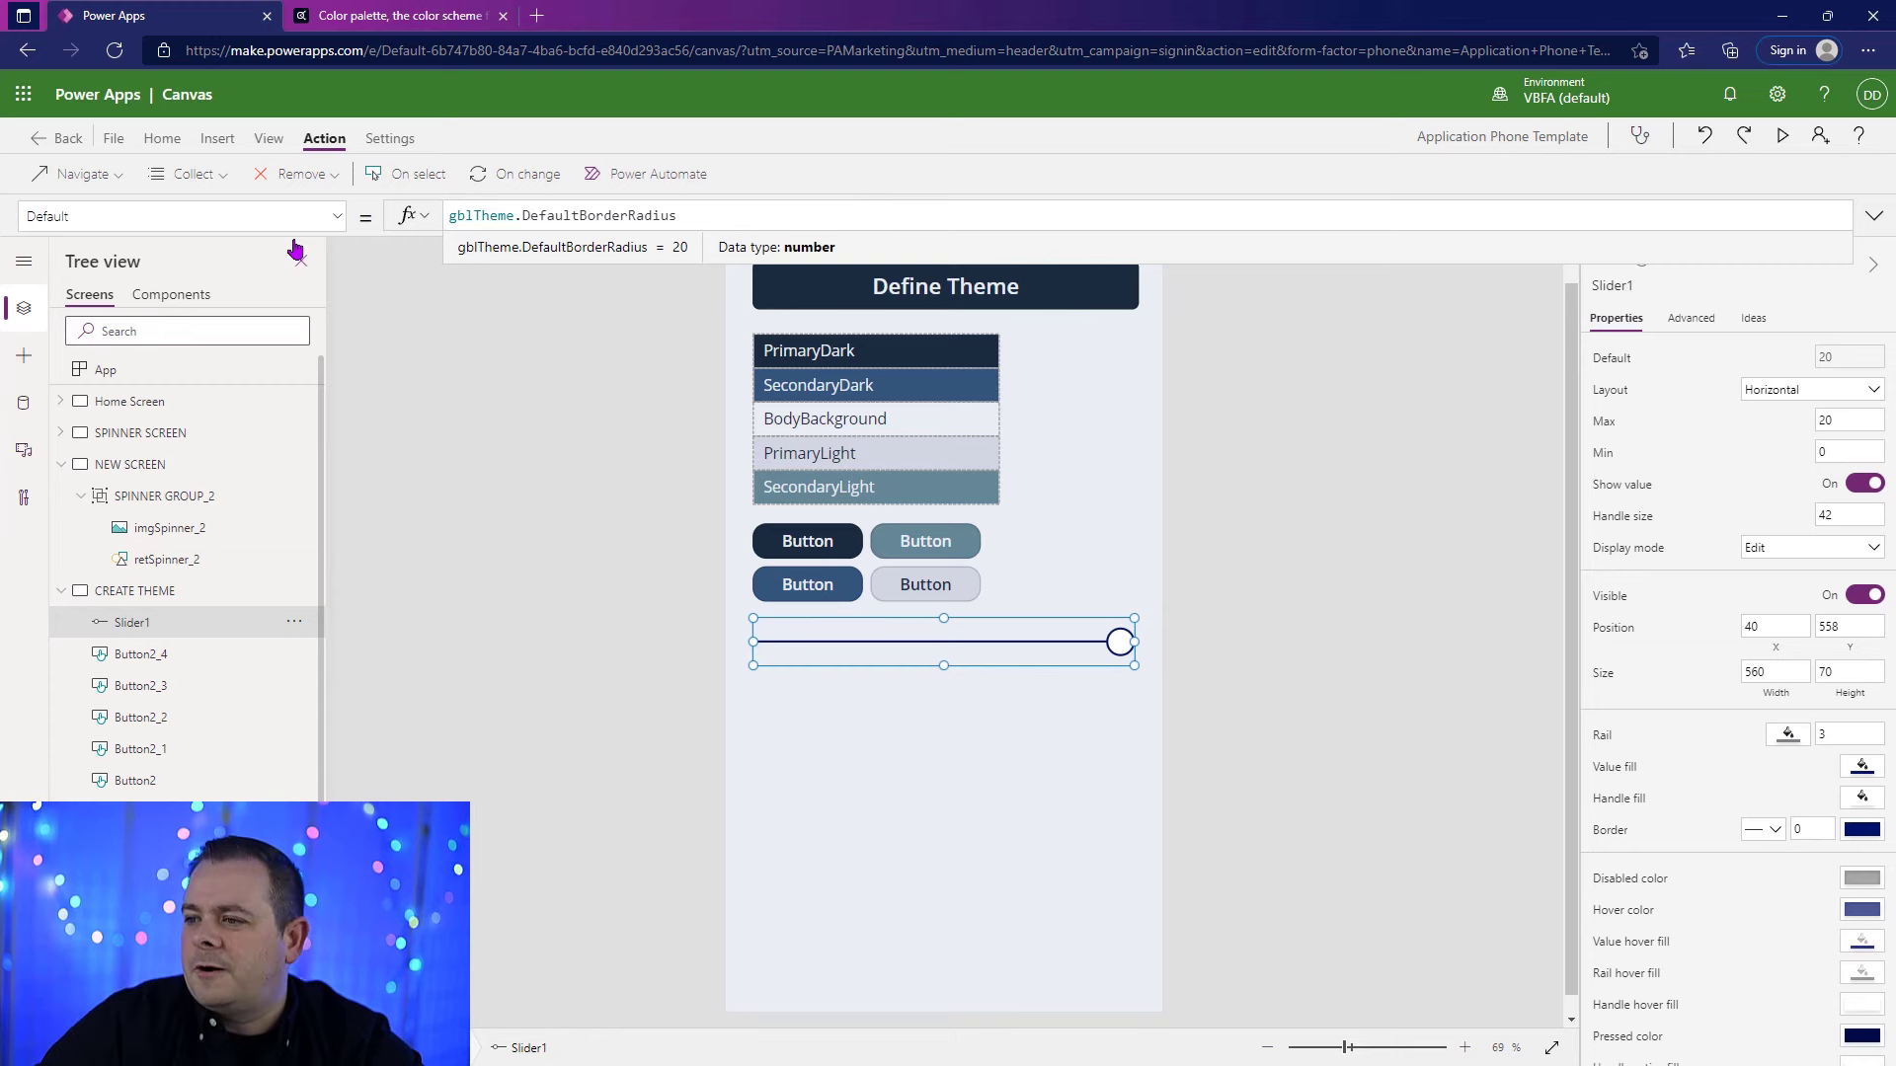
key(F5)
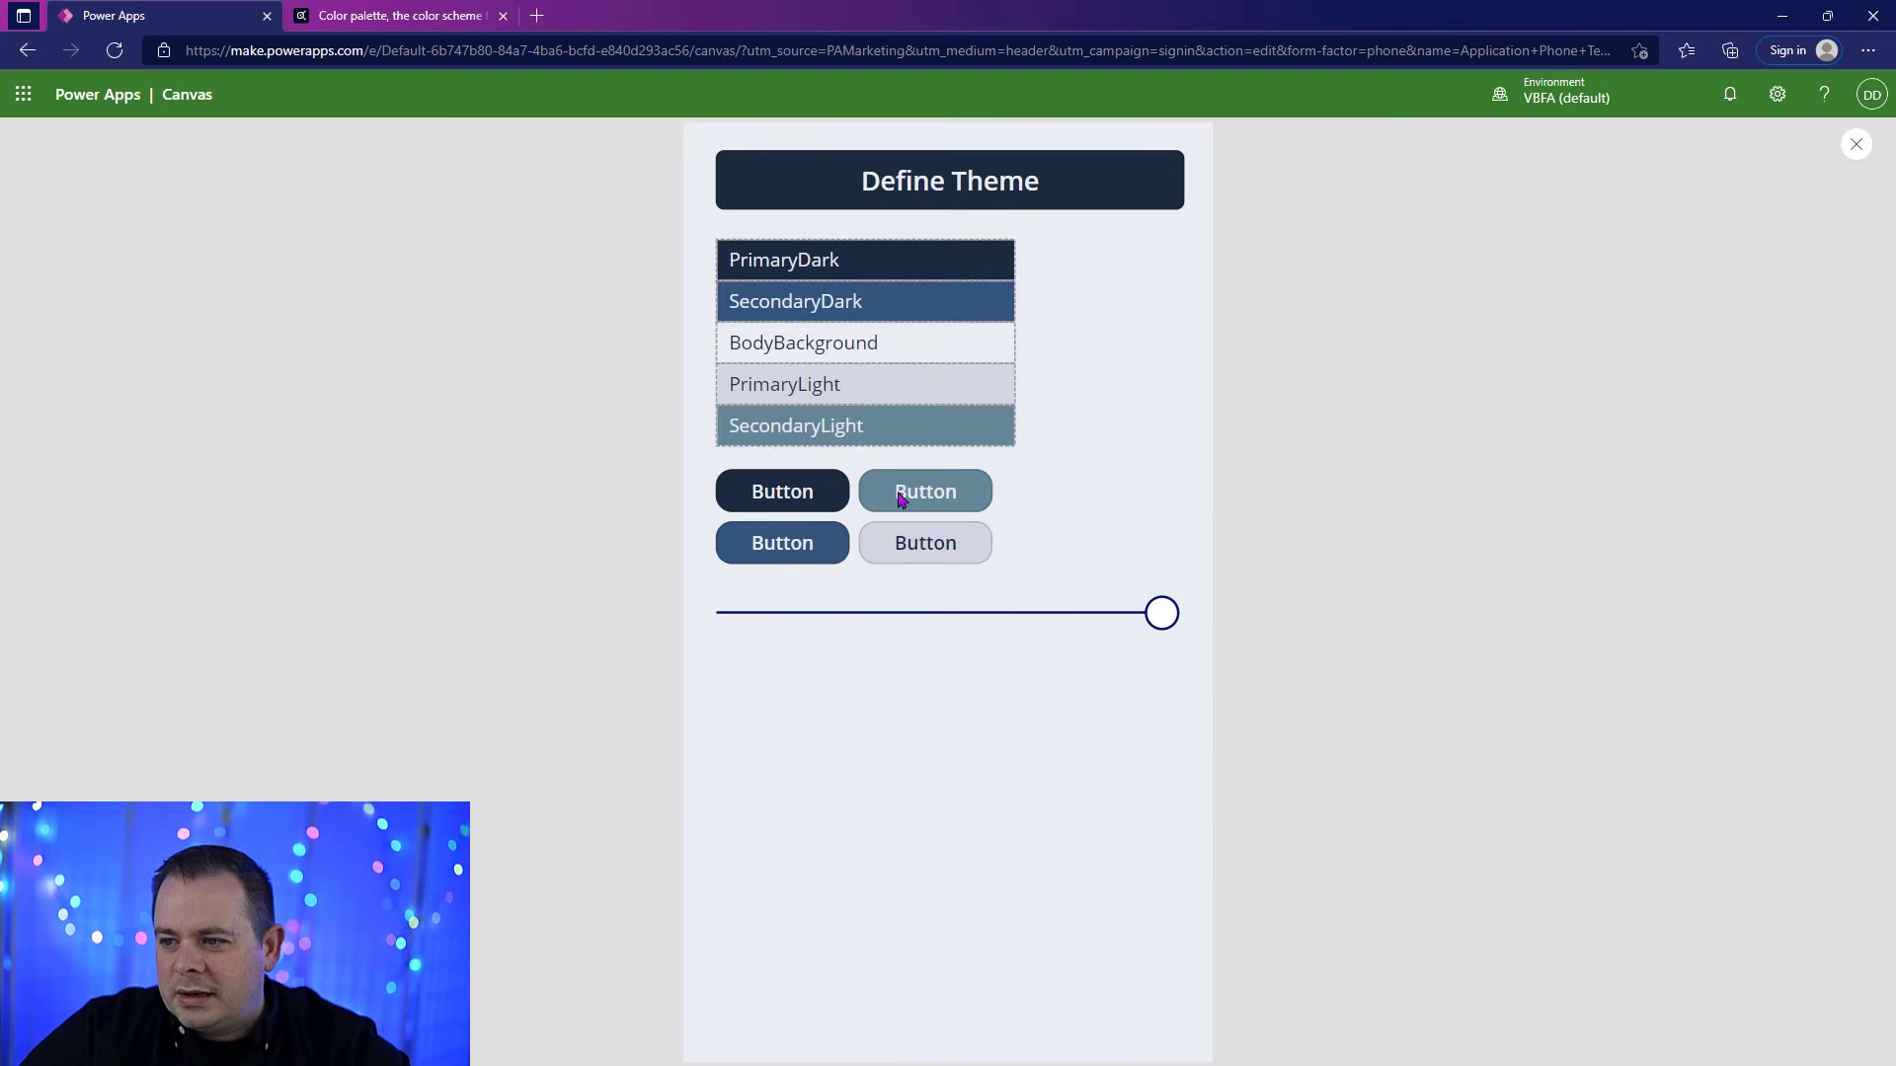
Step: Set the slider's RailFill to gblTheme.SecondaryLight, keep RGBA(128, 130, 133, 1) as a trailing comment, and preview the screen
click(1857, 144)
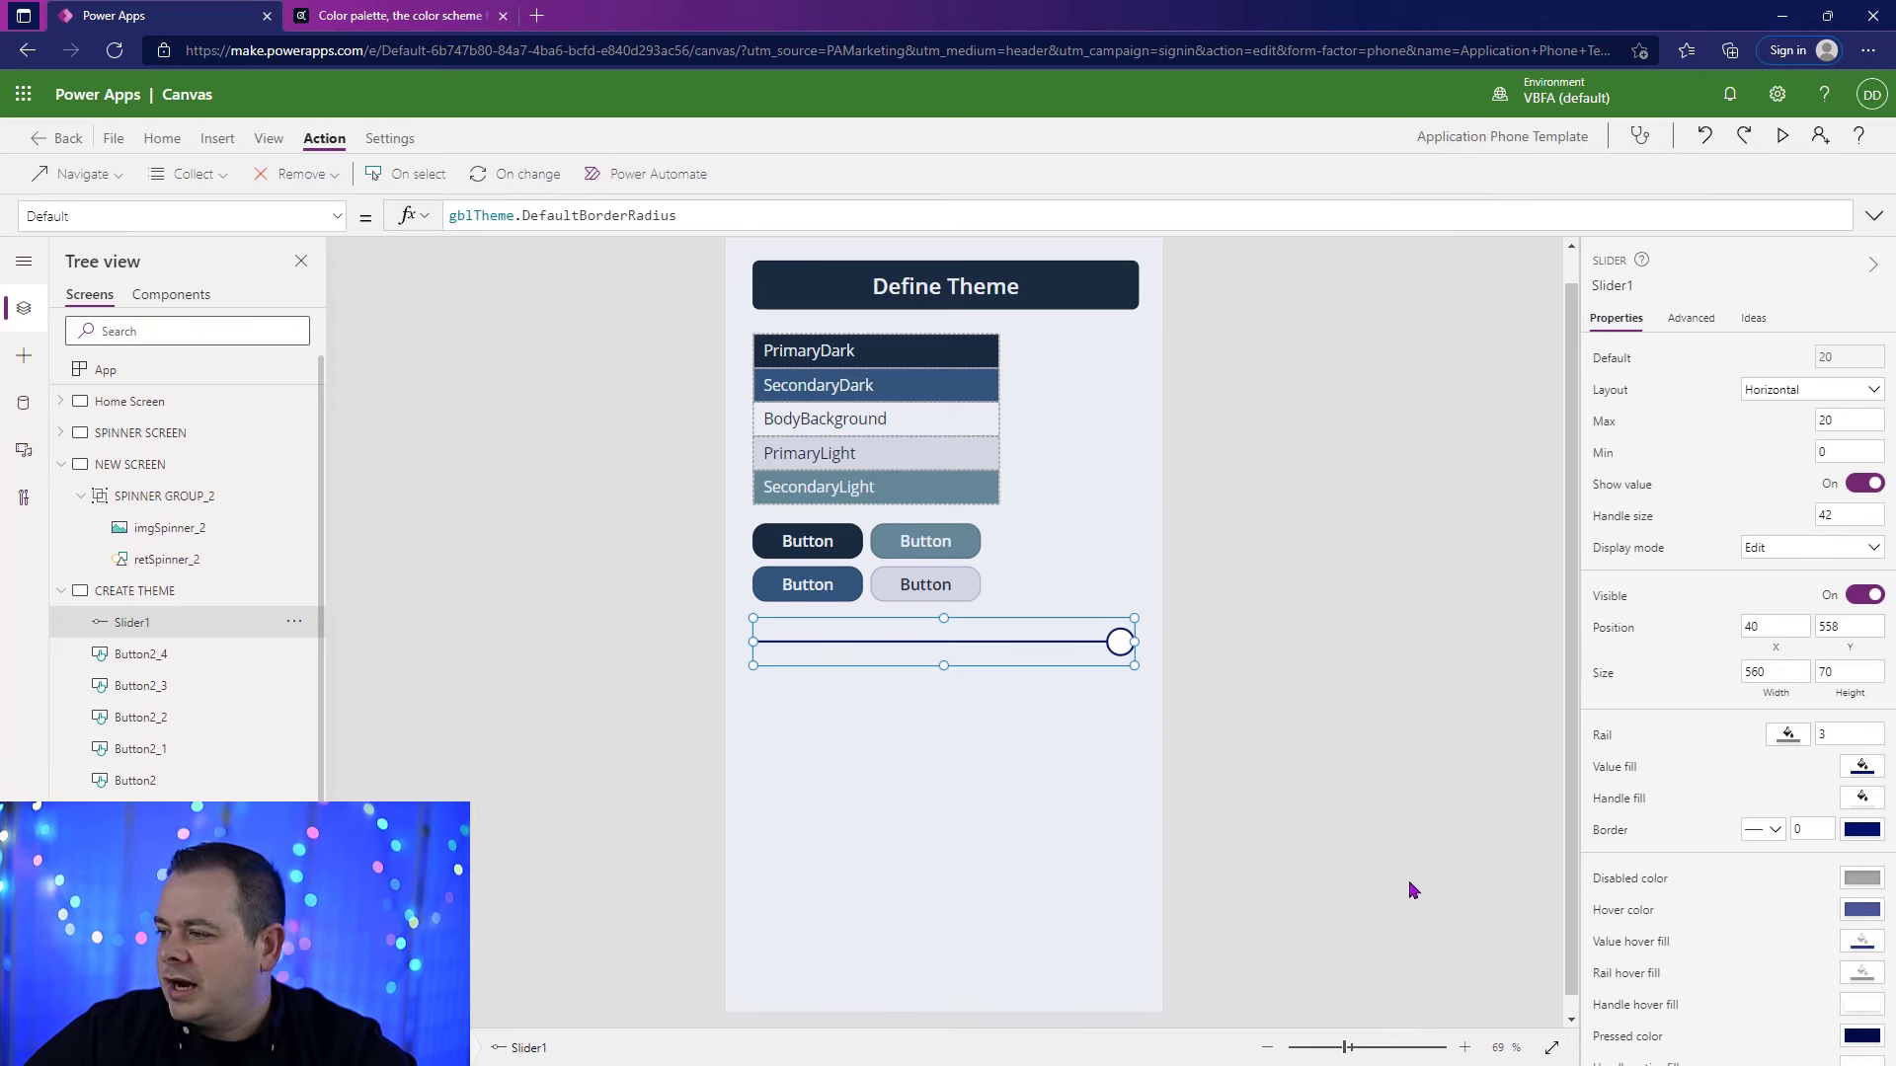
click(1602, 735)
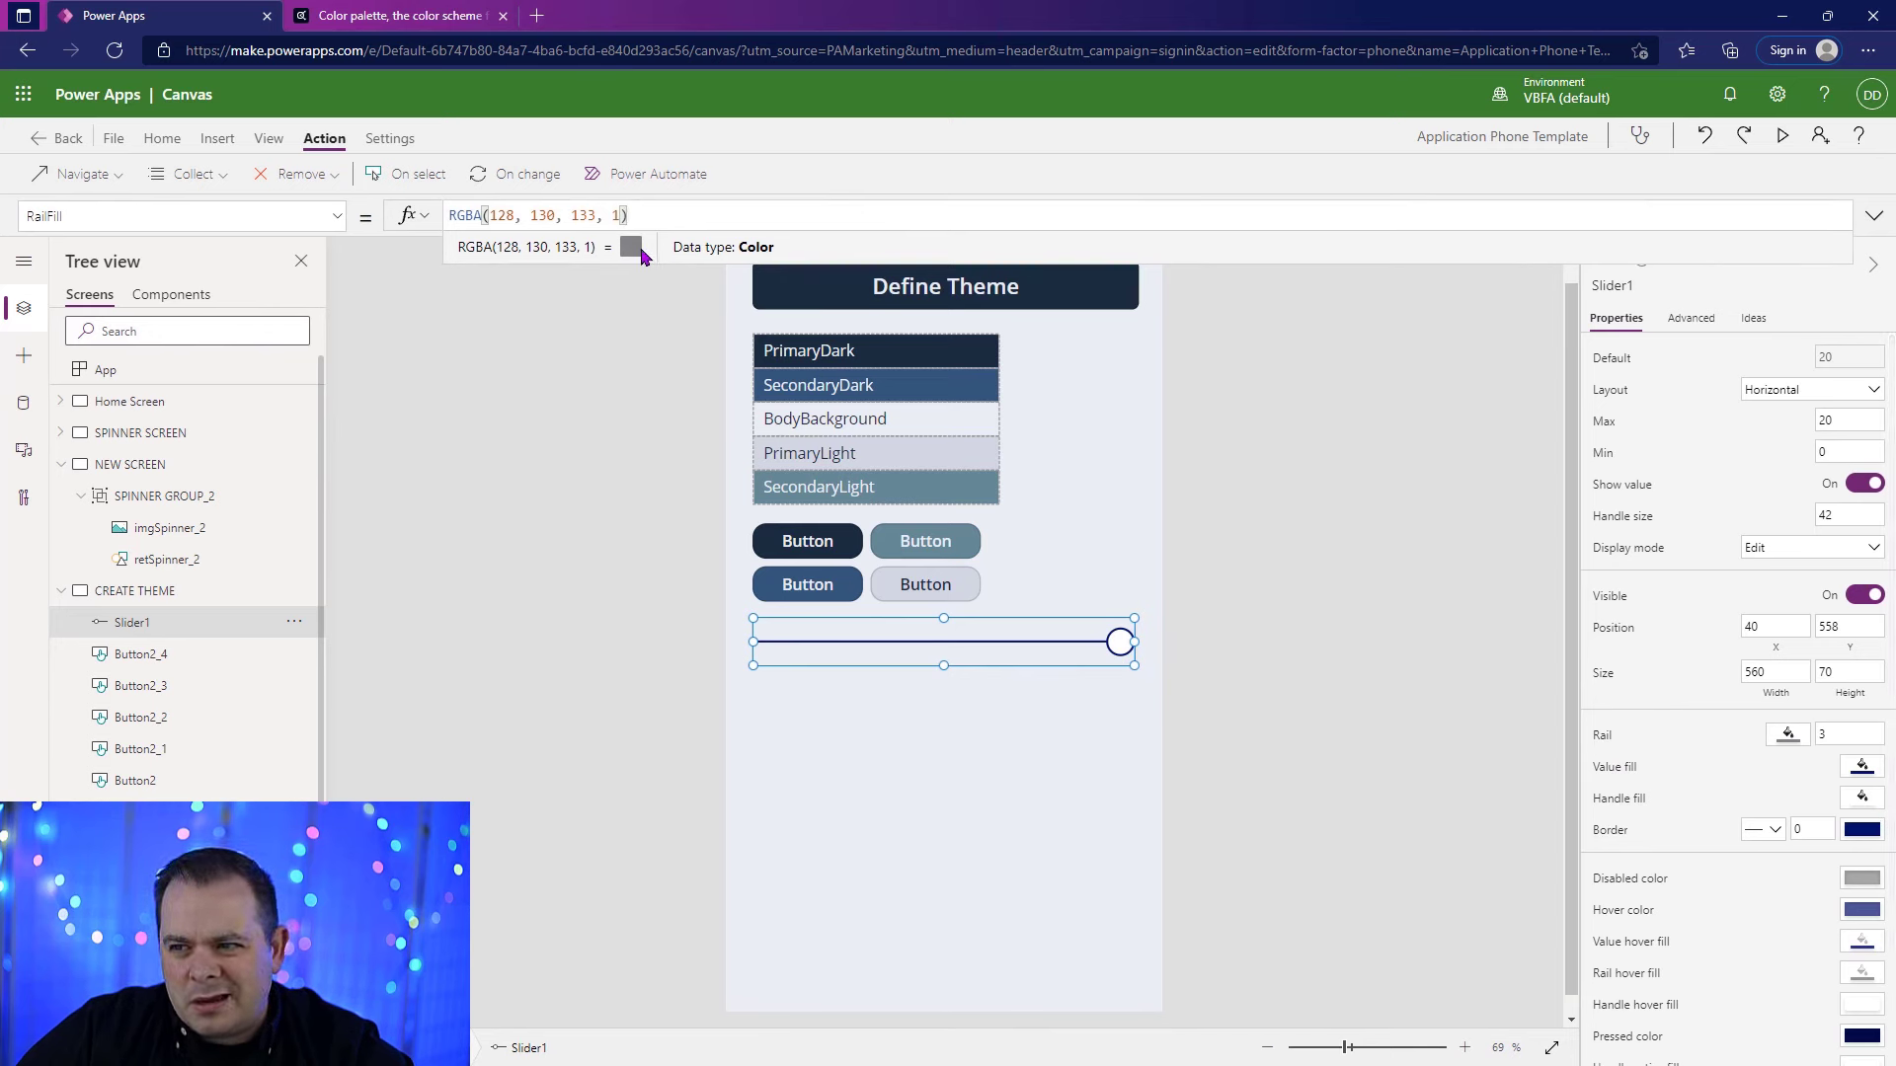
click(848, 642)
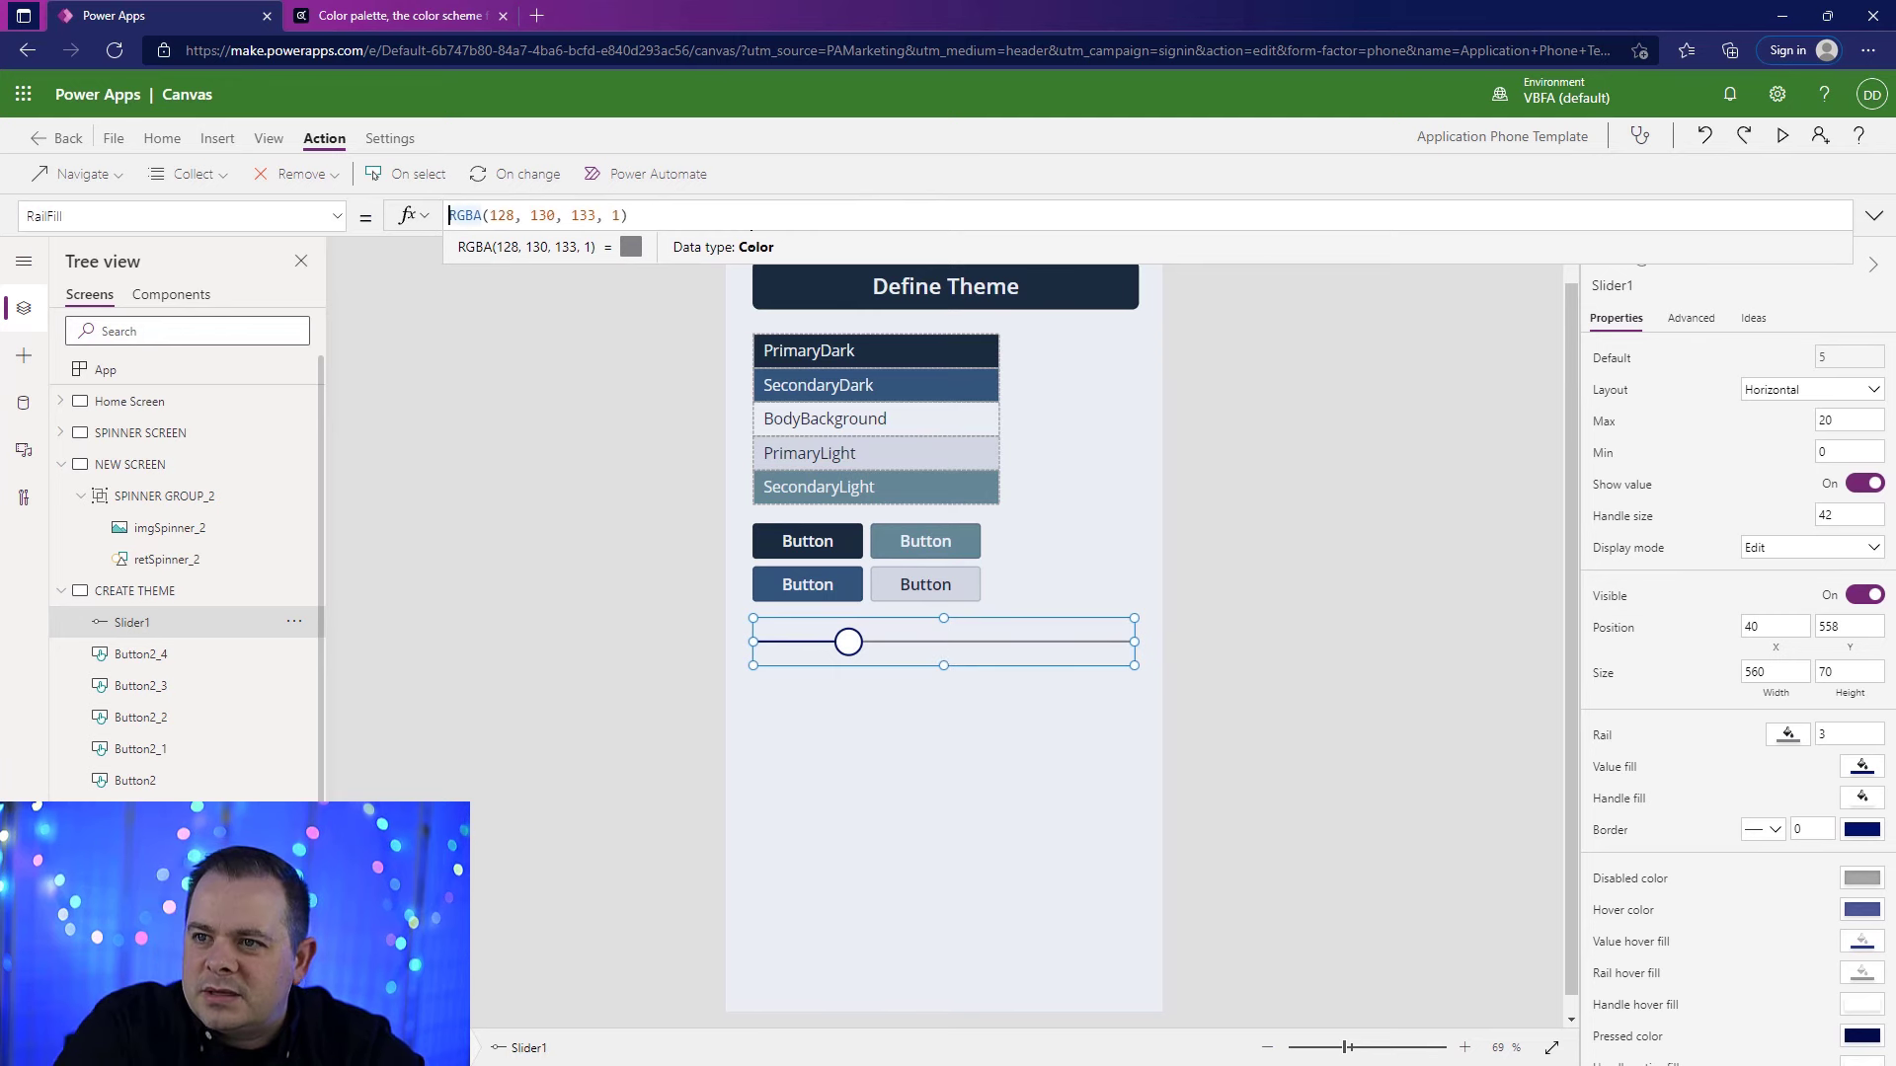
click(459, 214)
text(//)
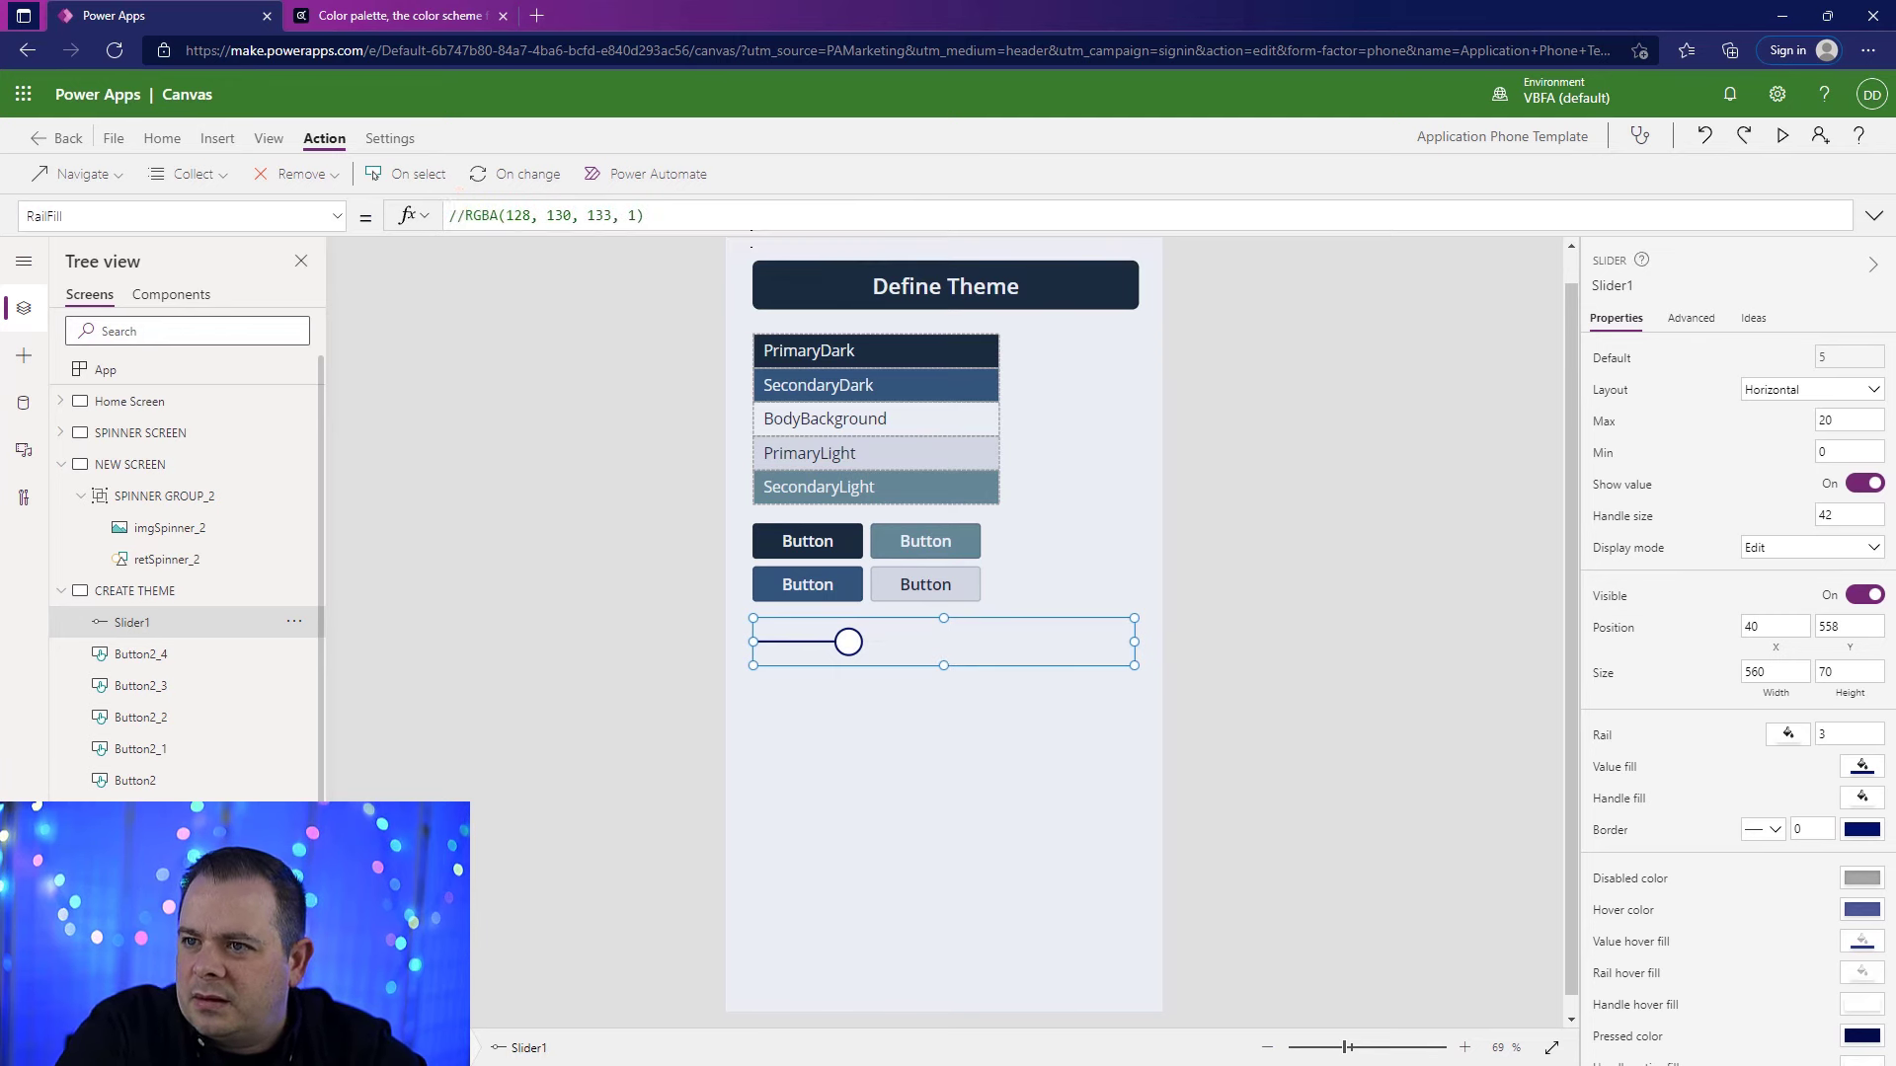
key(Left)
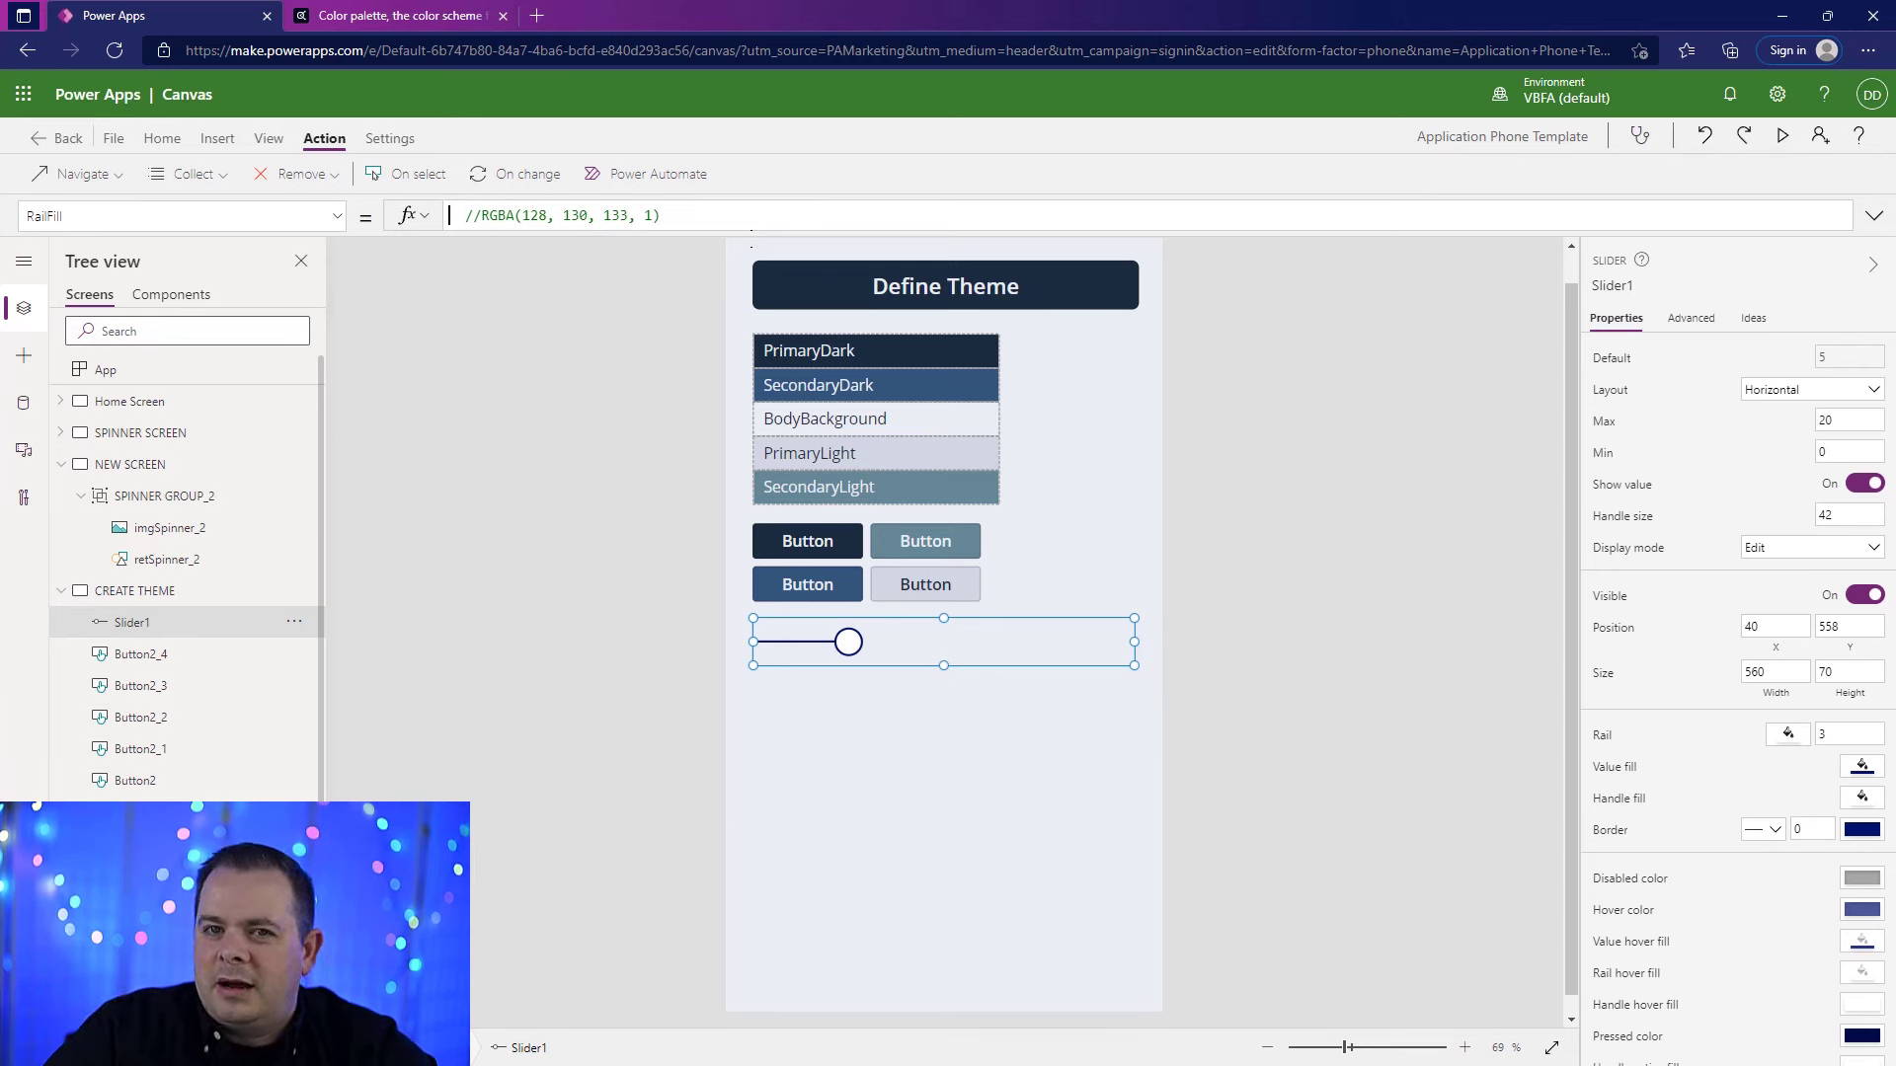
text(gbl)
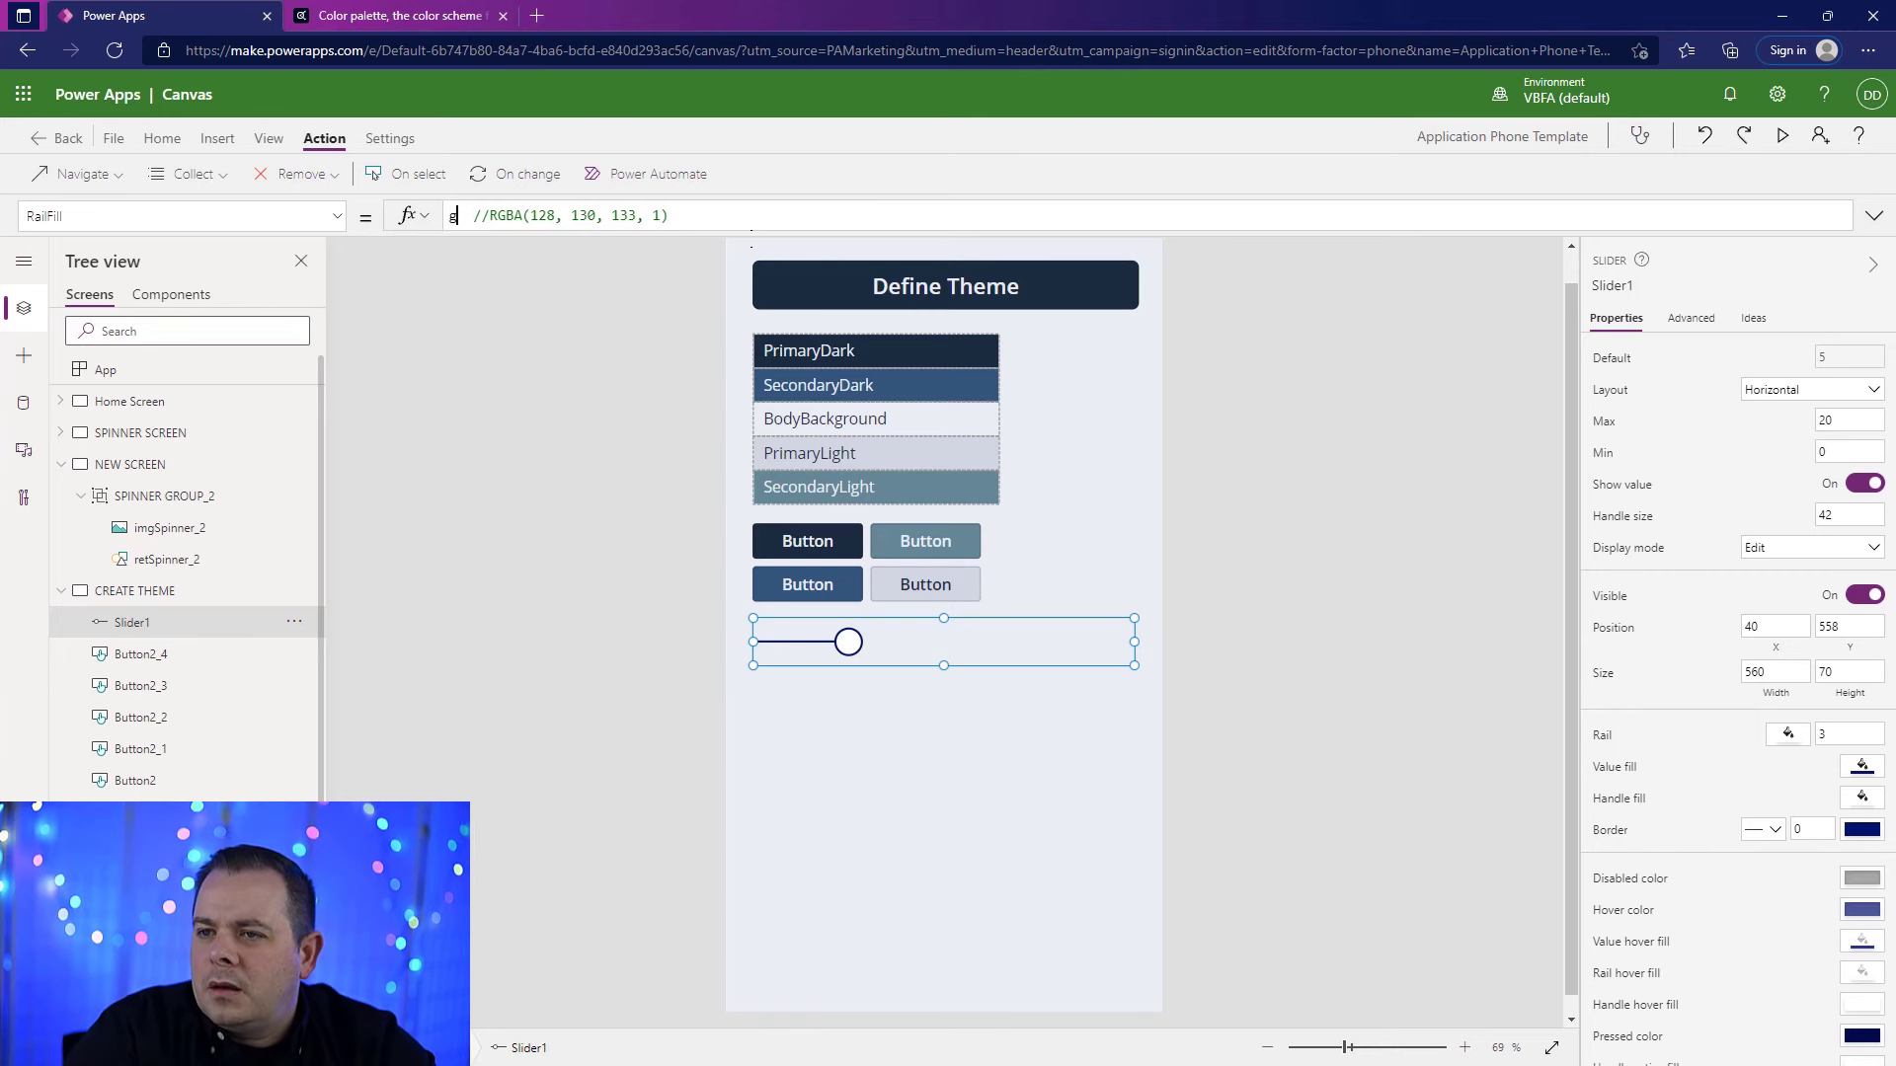
text(Theme.)
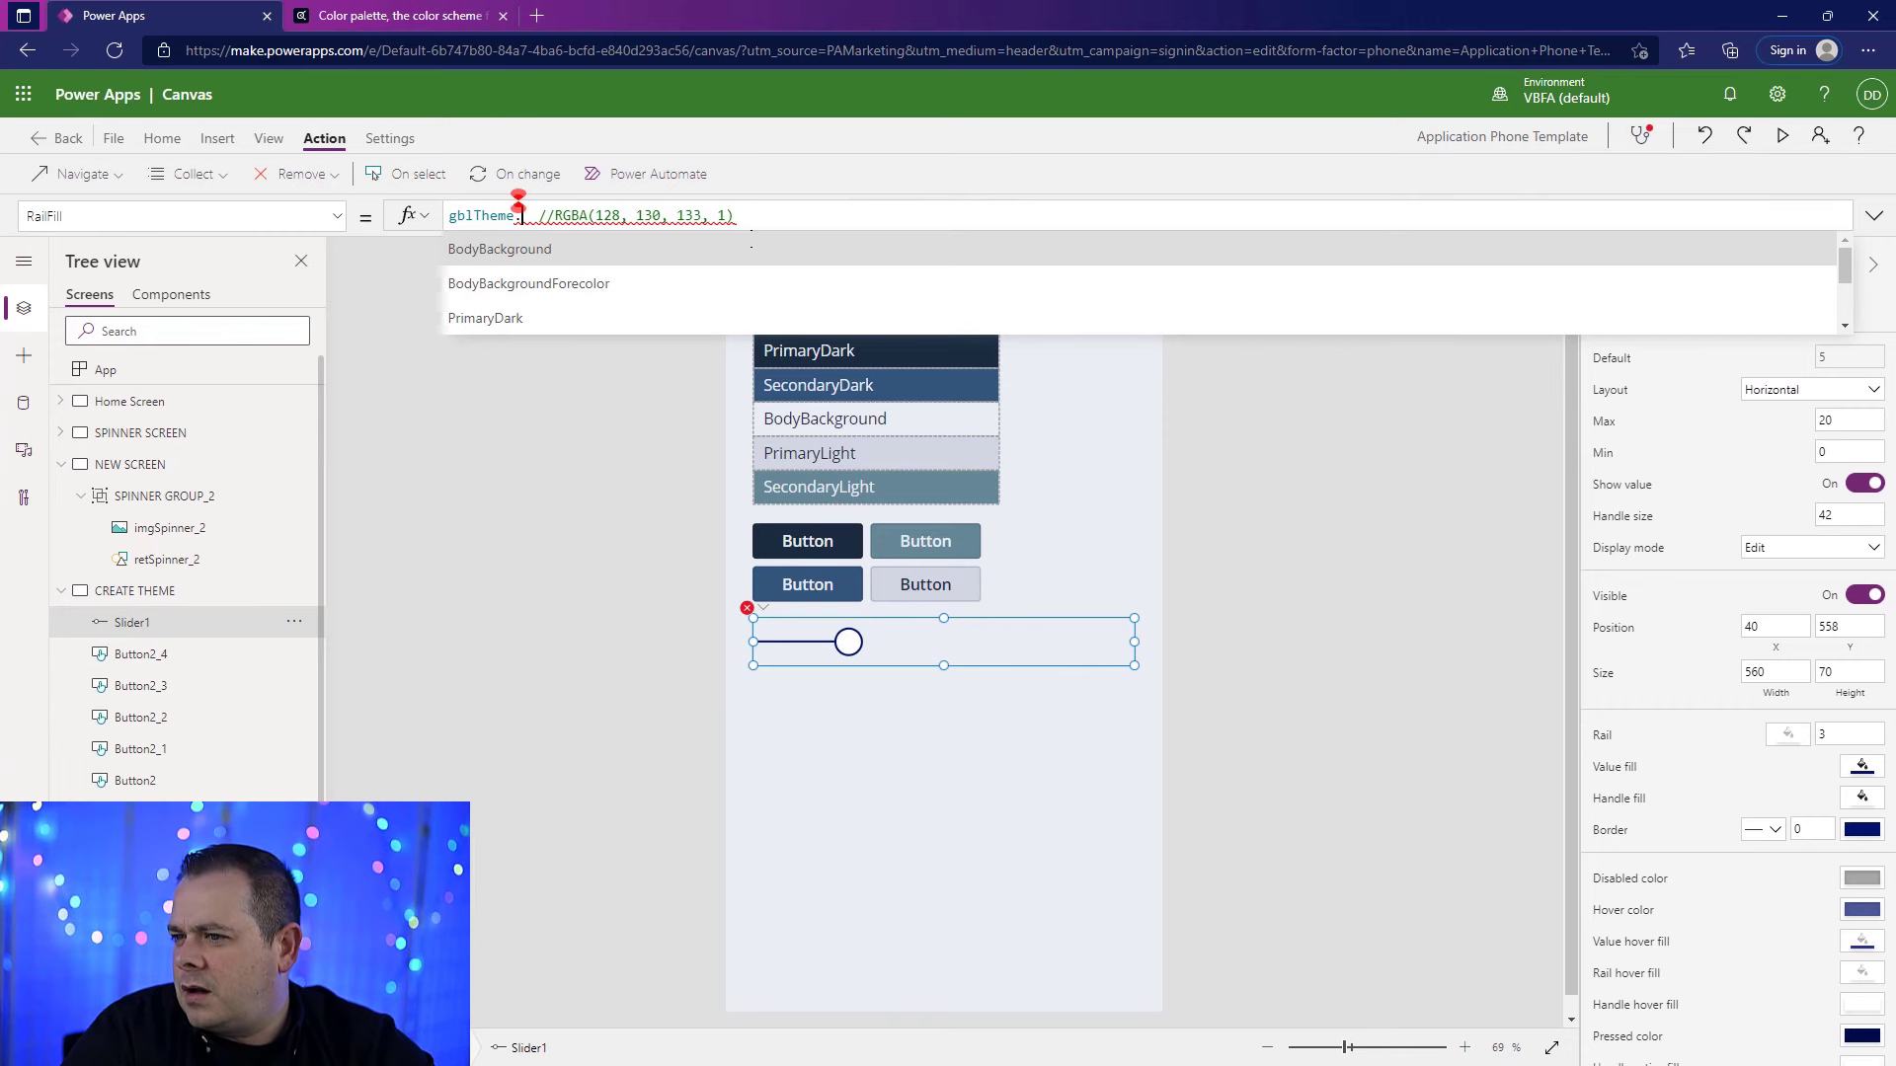
text(seconda)
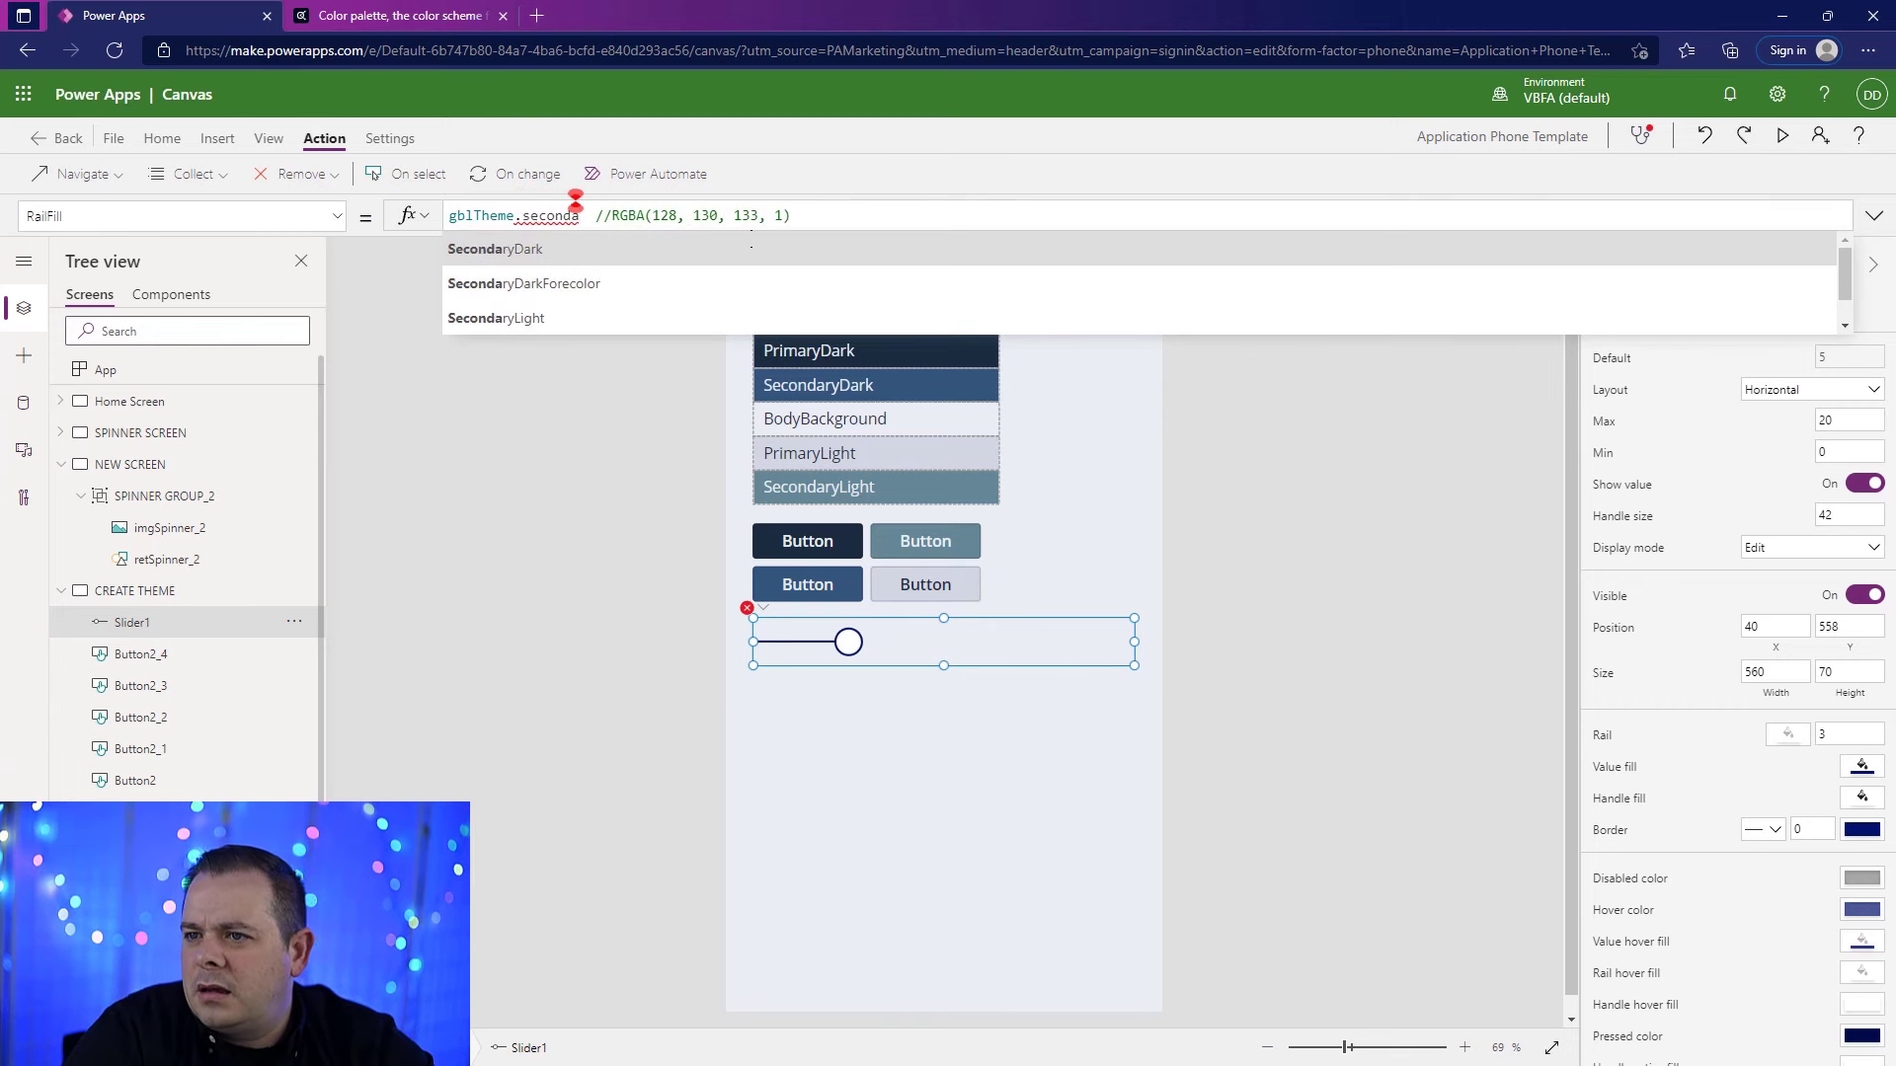
click(495, 318)
click(1783, 136)
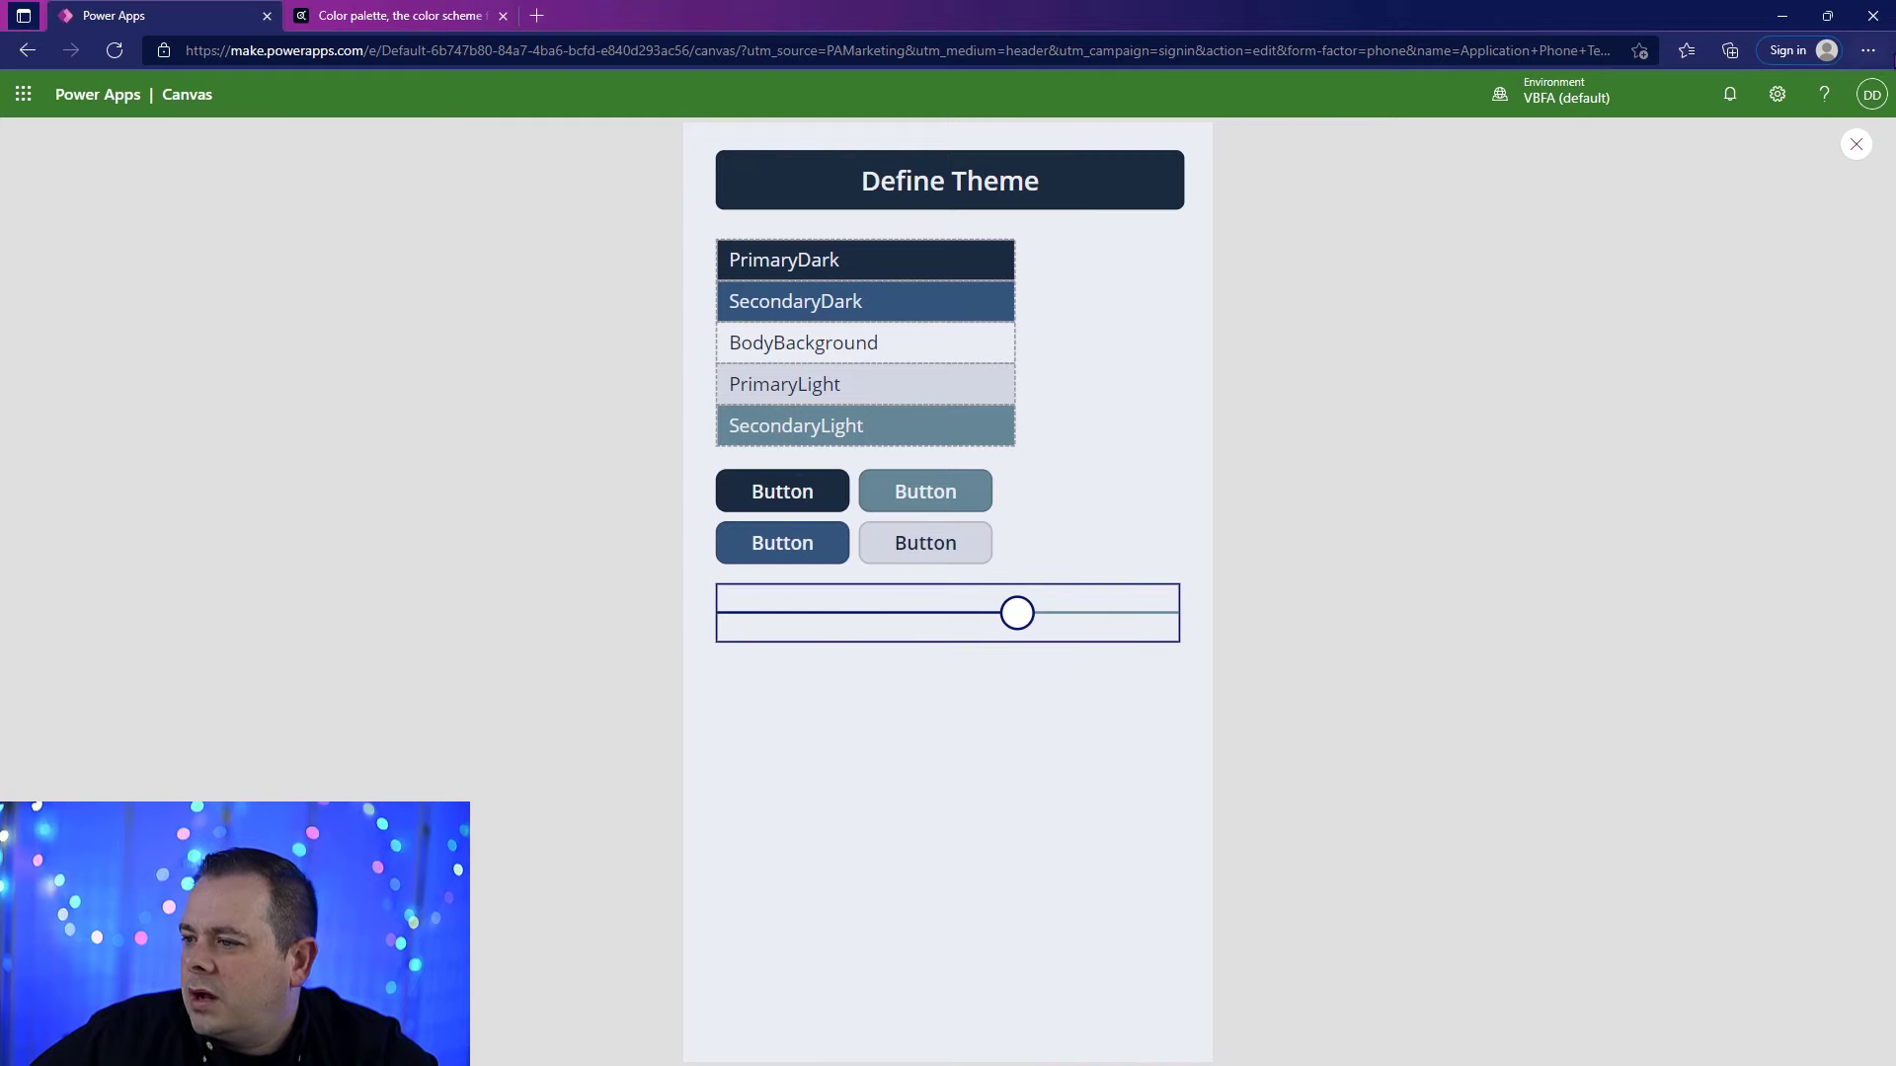
click(1855, 146)
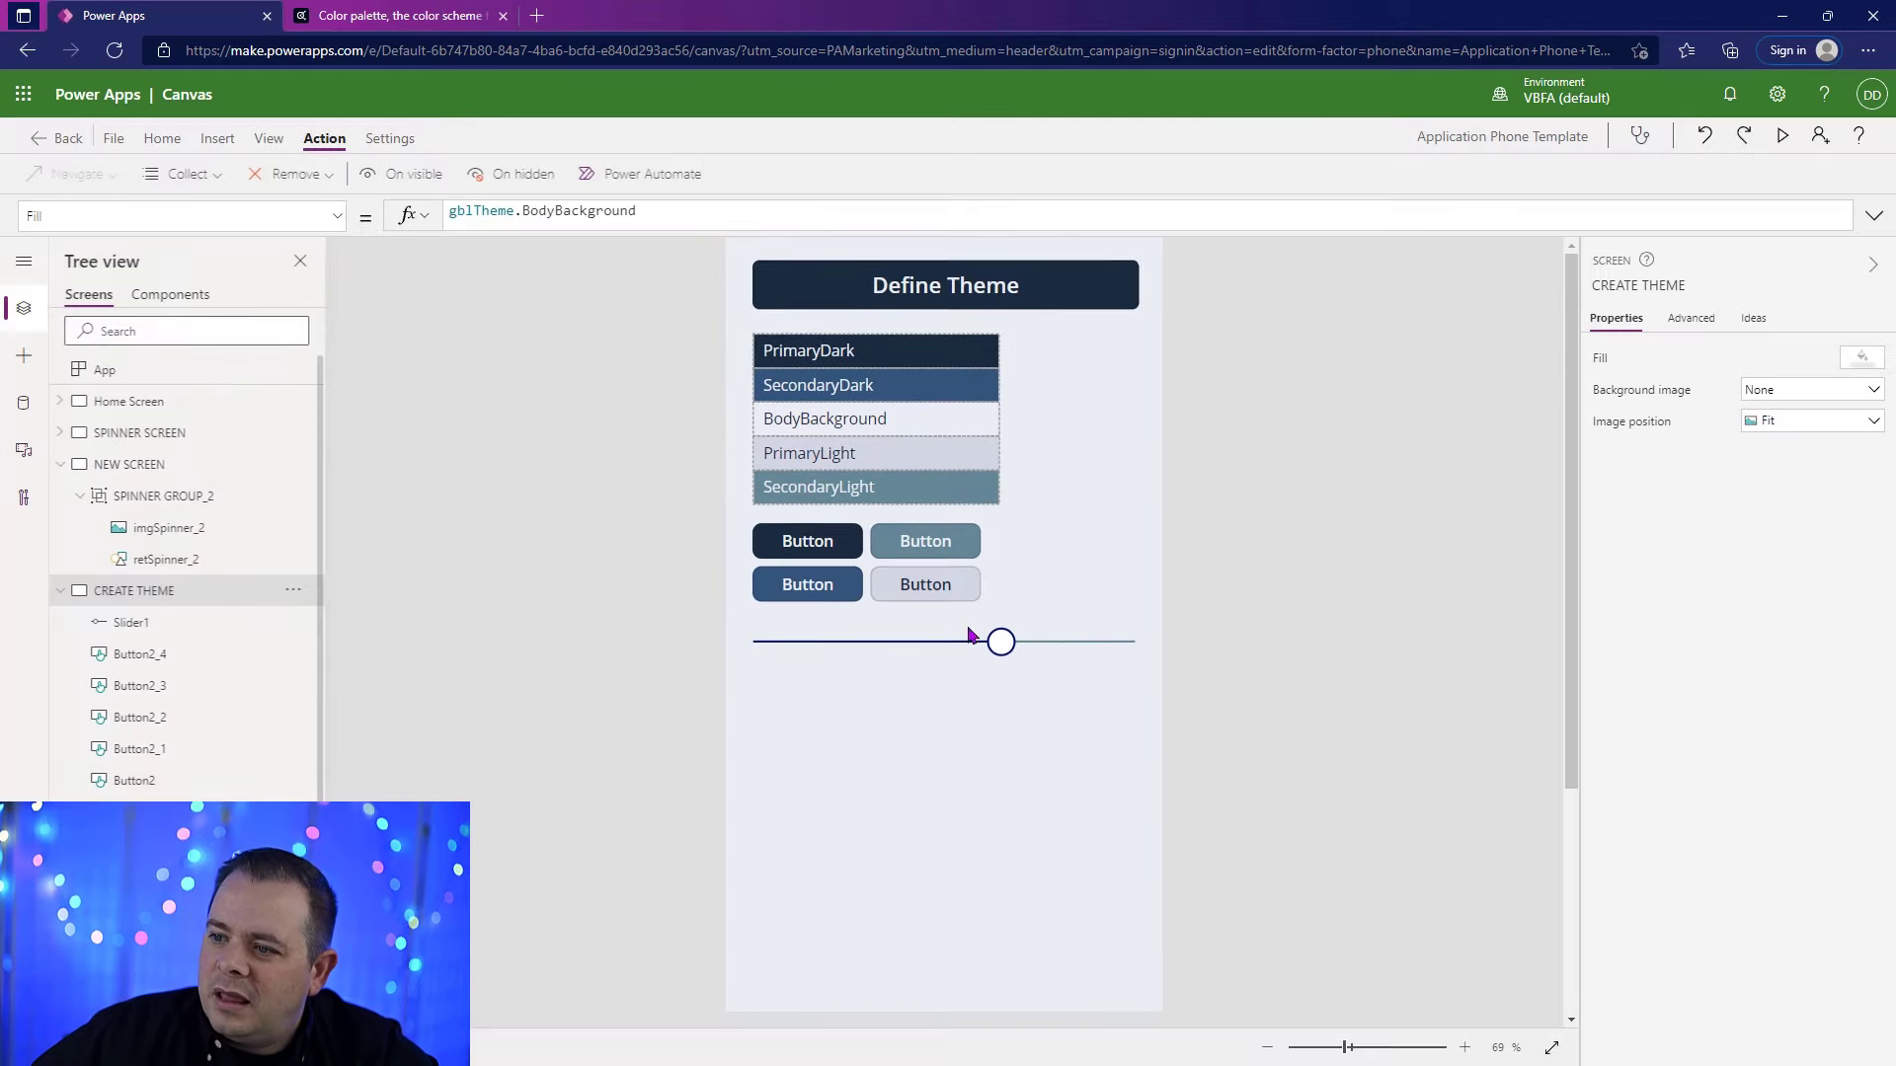
Step: Replace the slider's ValueFill formula with gblTheme.PrimaryDark
click(336, 217)
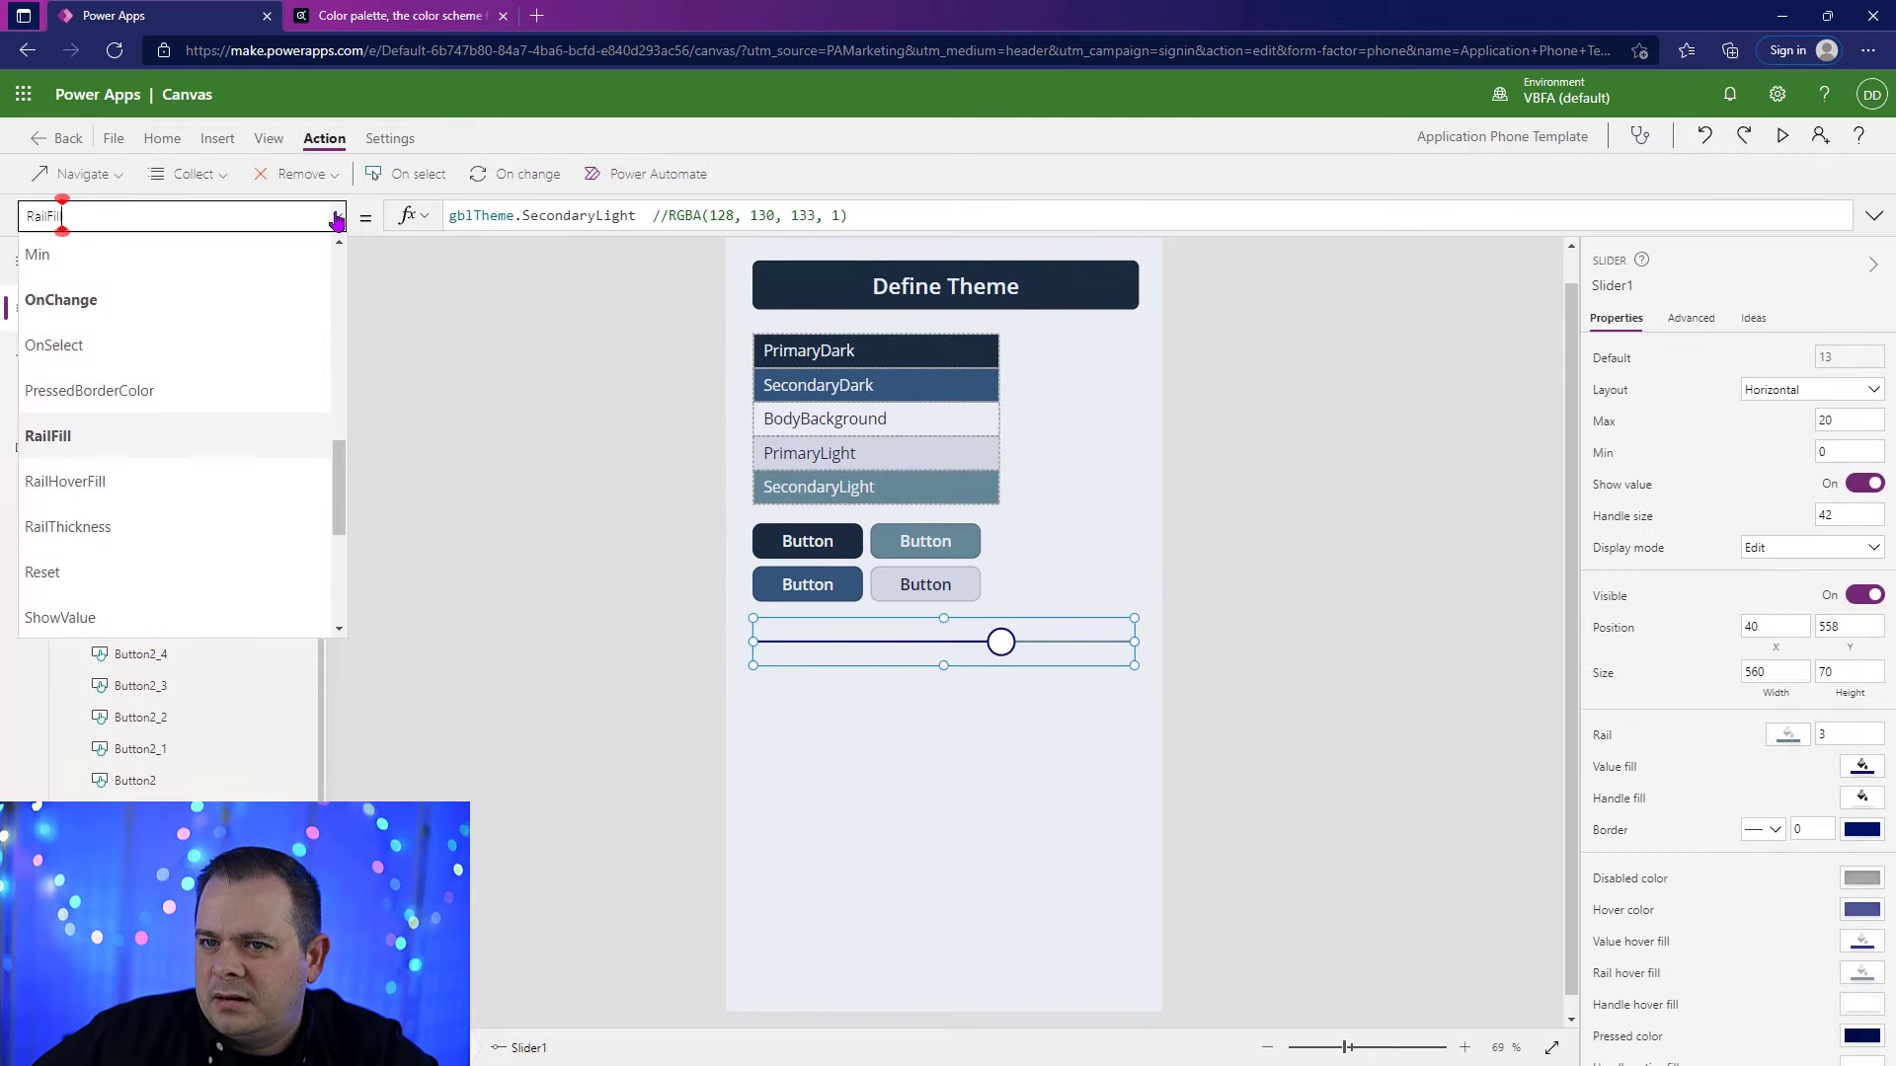
click(1793, 743)
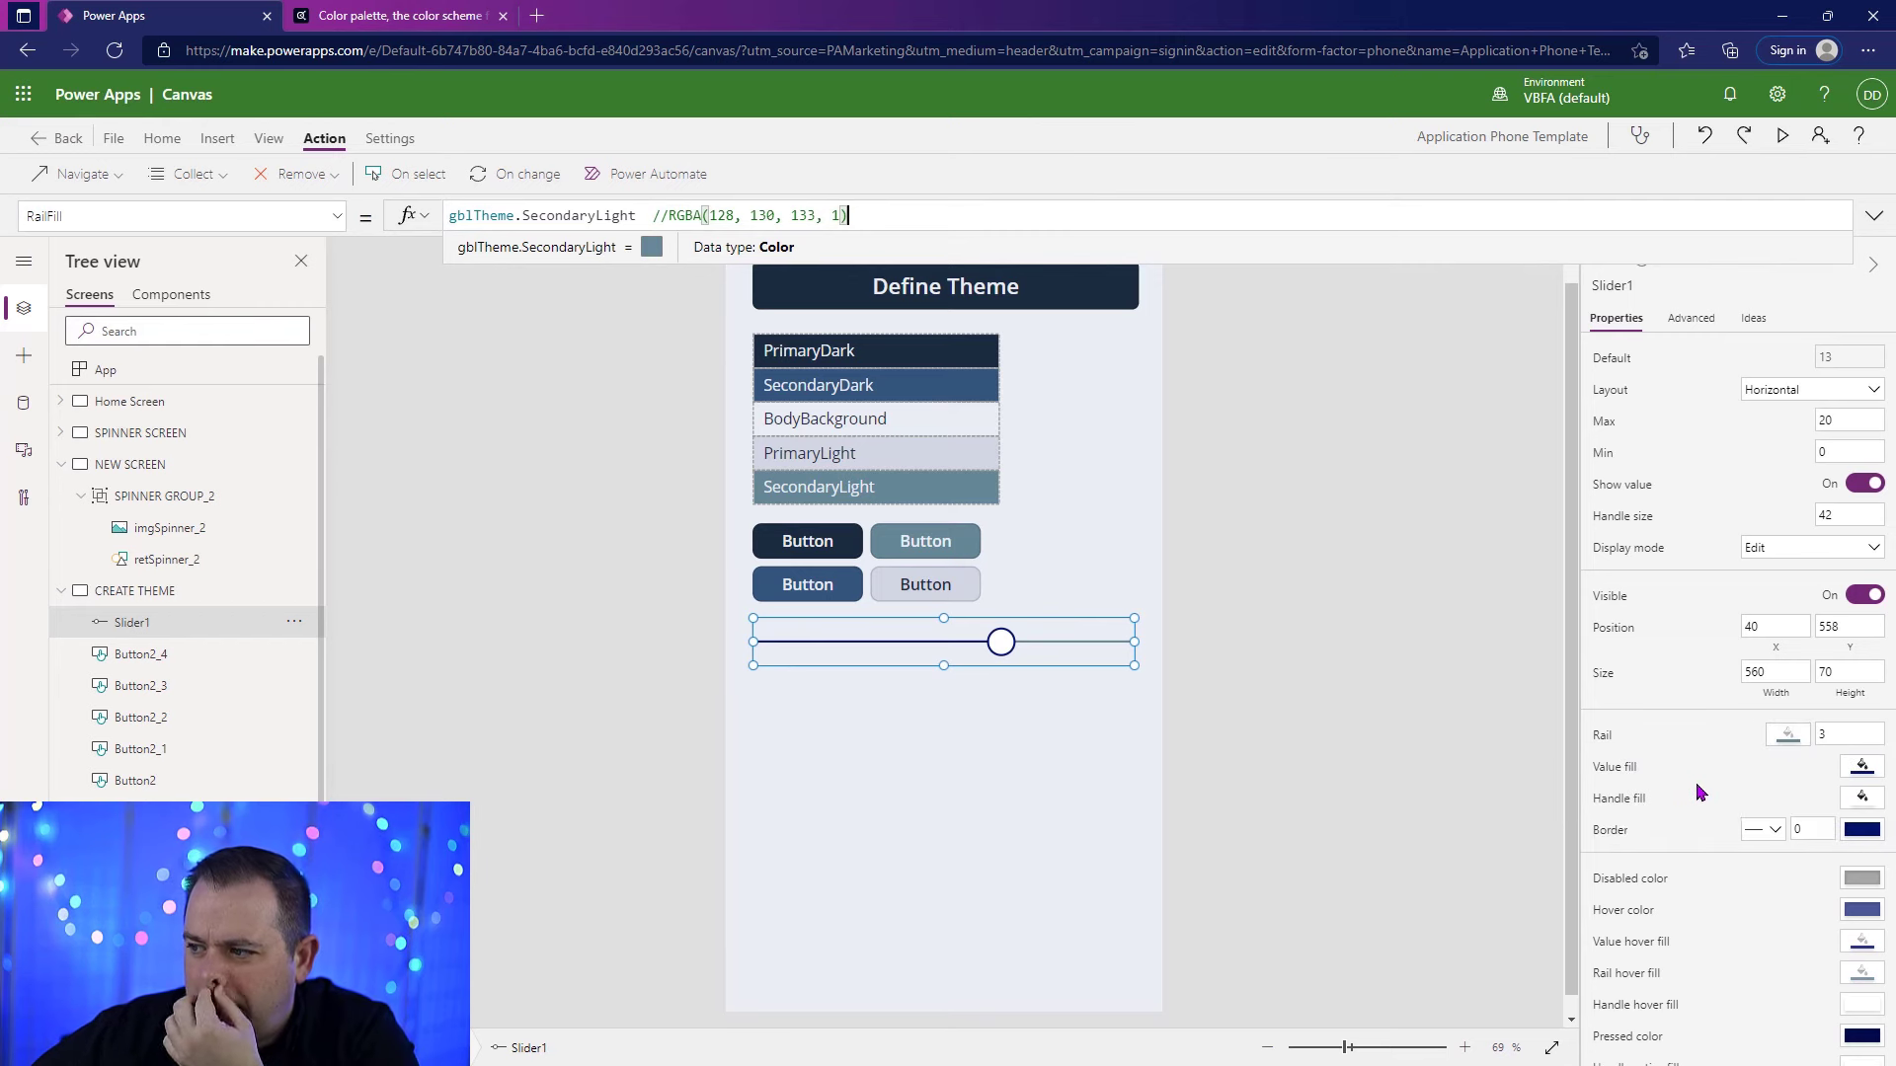
click(1620, 768)
drag(604, 215, 420, 215)
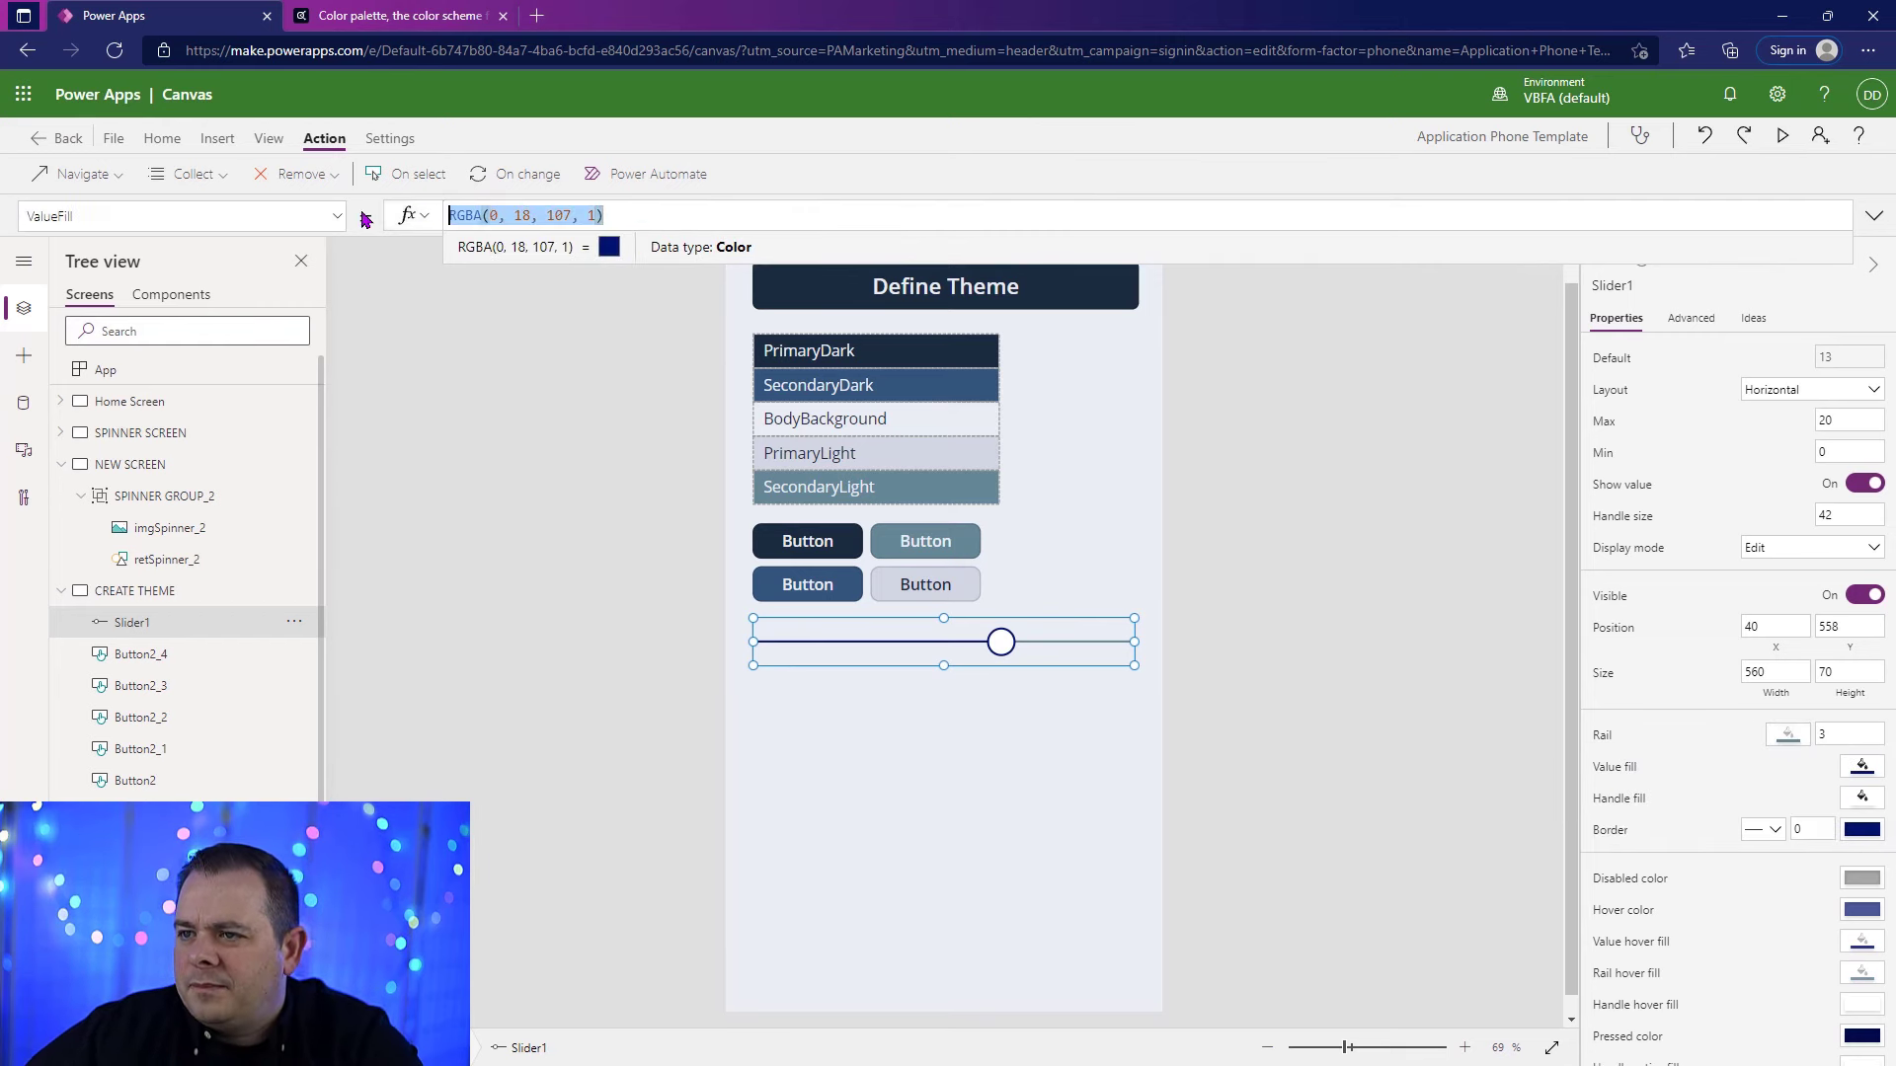
text(gbl)
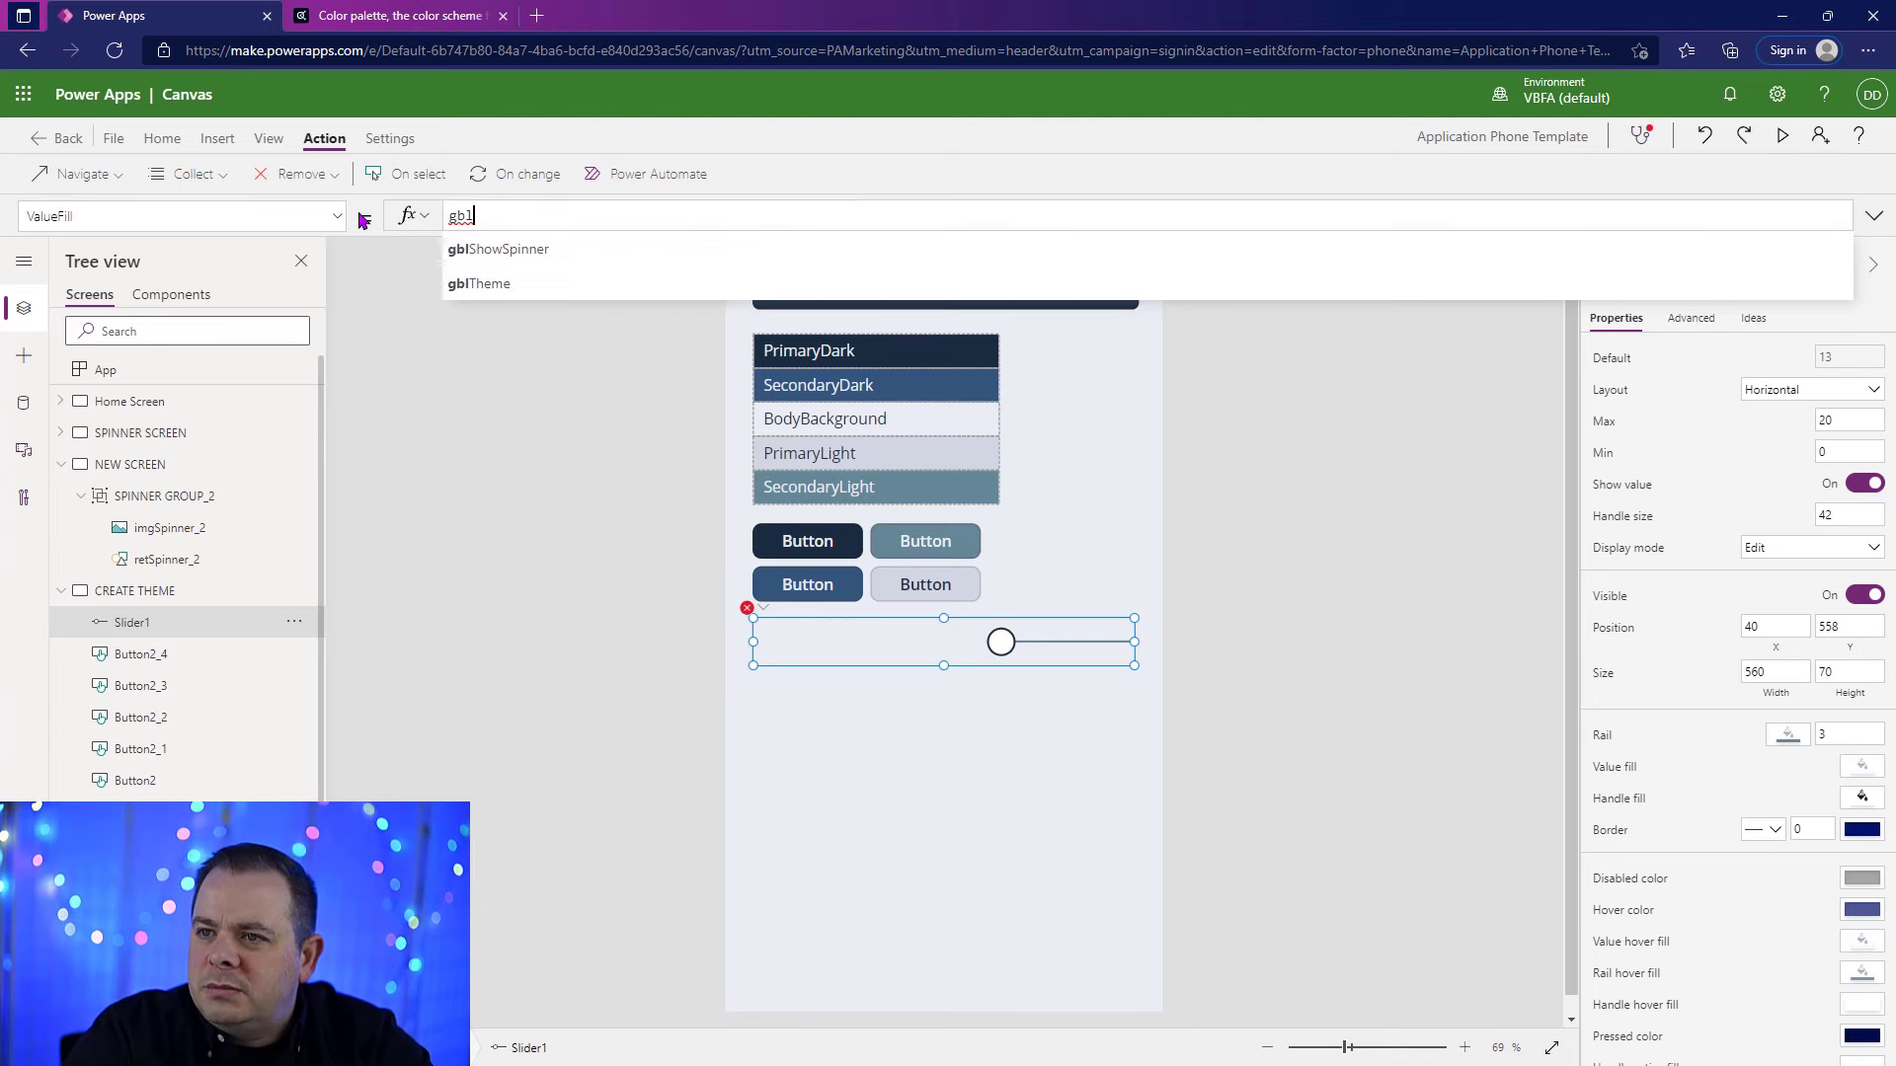
text(Theme.primar)
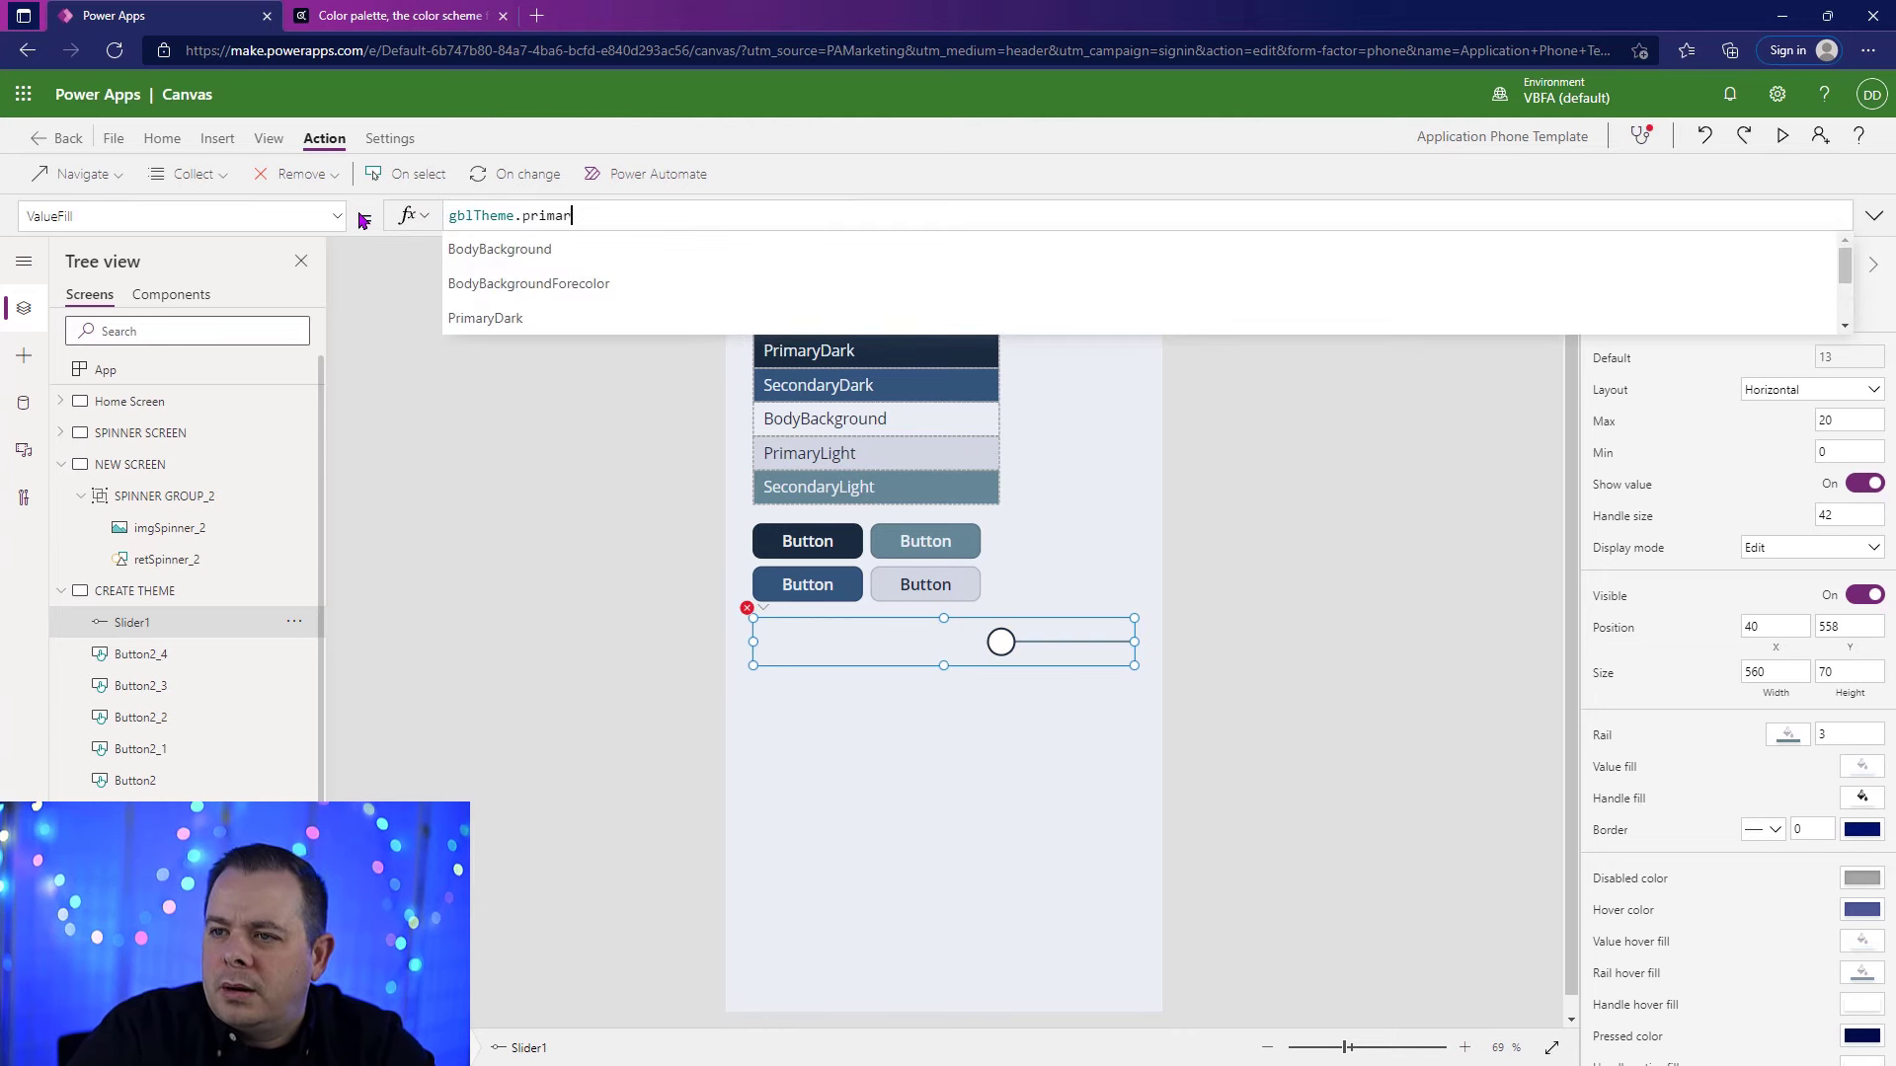
Step: Preview the screen and move the slider handle both ways to check its rail and value colors
key(F5)
mouse_move(1017, 613)
mouse_down()
mouse_move(1036, 614)
mouse_move(877, 613)
mouse_move(1189, 609)
mouse_move(773, 629)
mouse_move(745, 553)
mouse_move(1040, 602)
mouse_up()
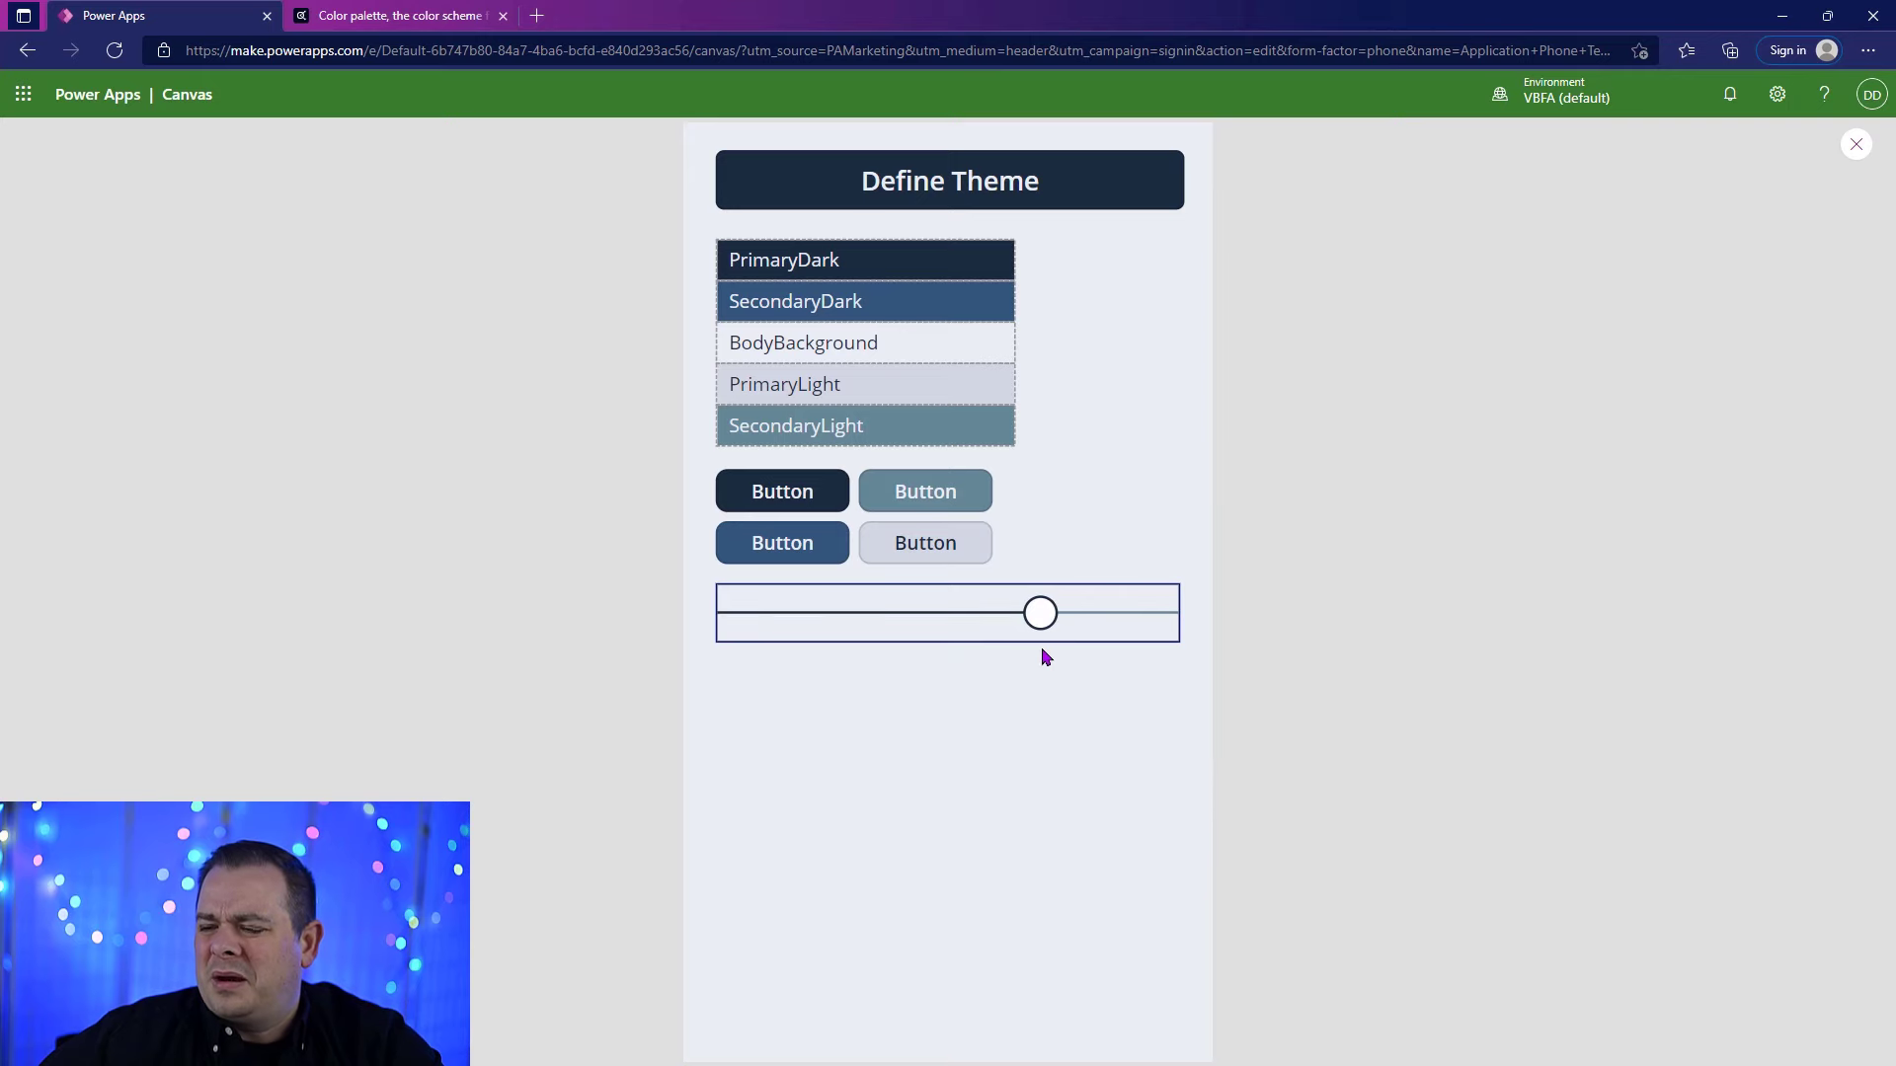
drag(1045, 637, 923, 622)
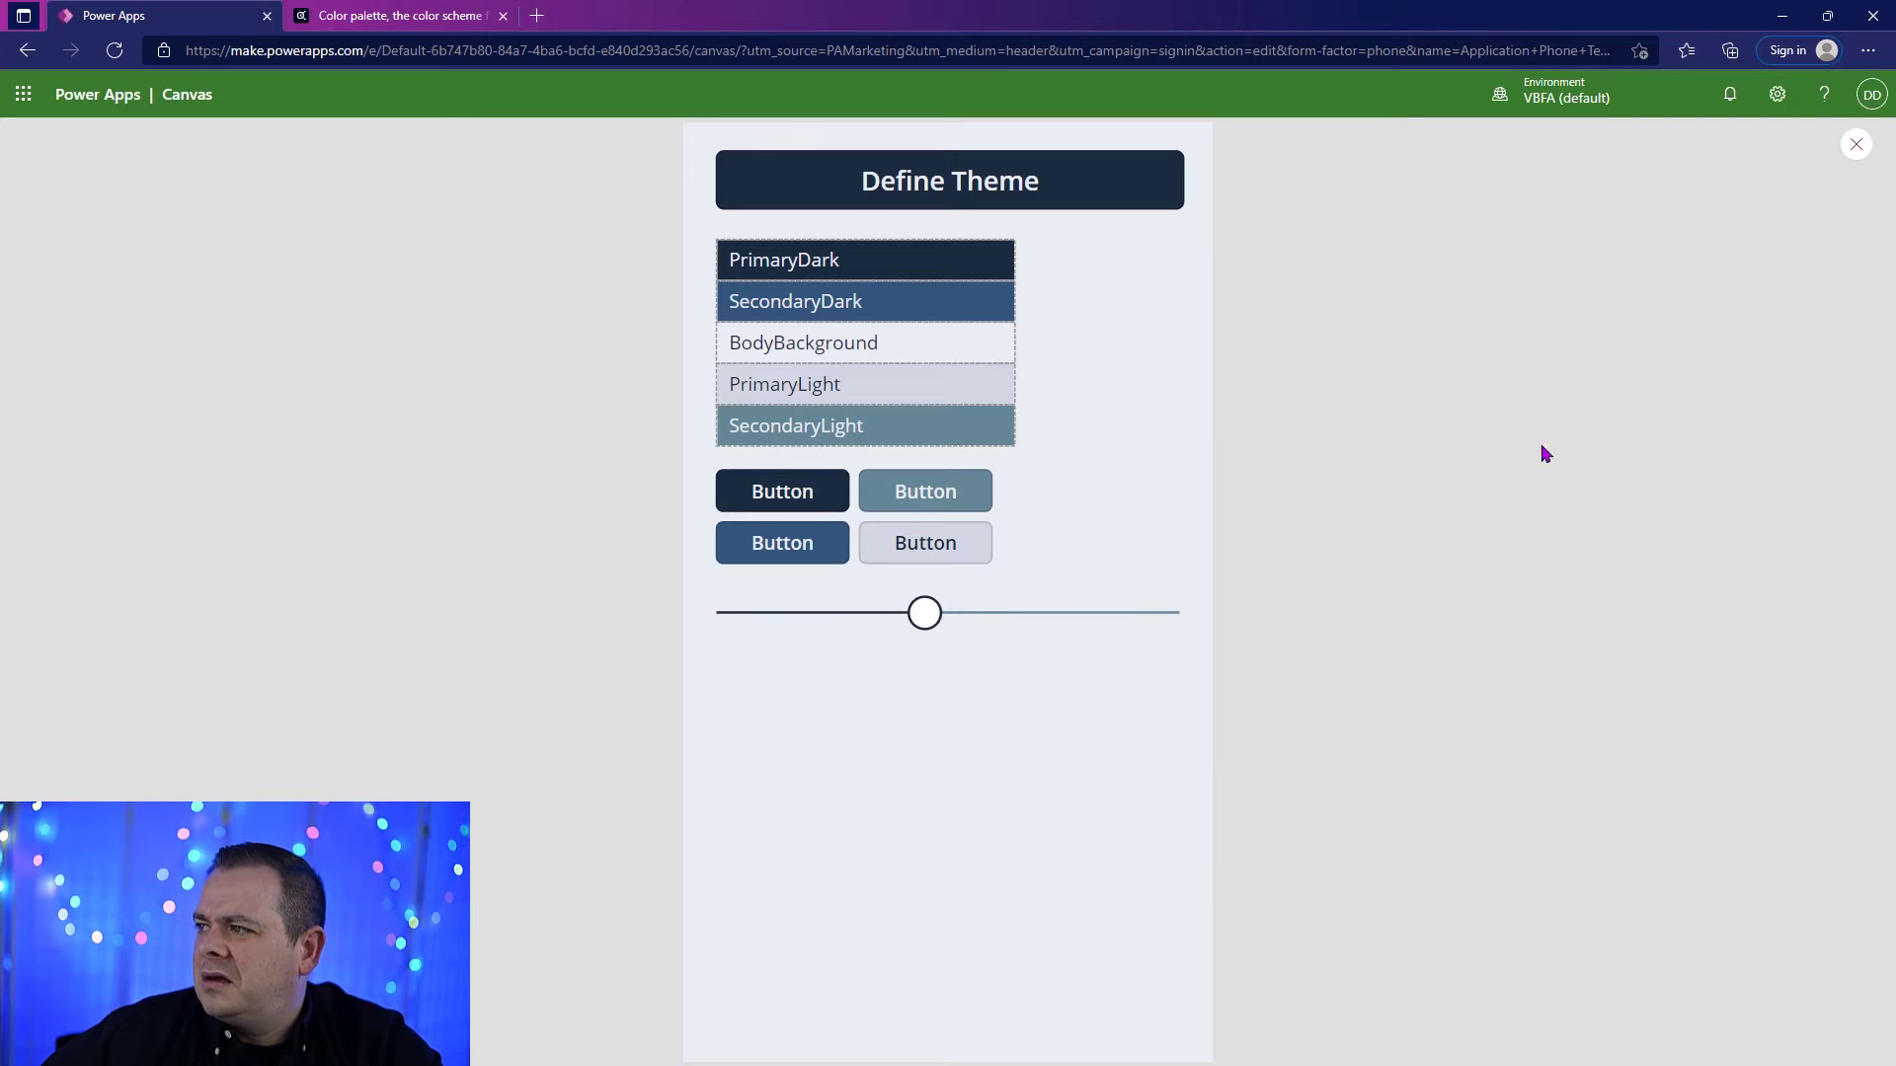
key(Escape)
Step: Examine the slider's border settings and the outline around it by selecting it and moving its handle on the canvas
click(1036, 643)
scroll(1692, 665, down, 1)
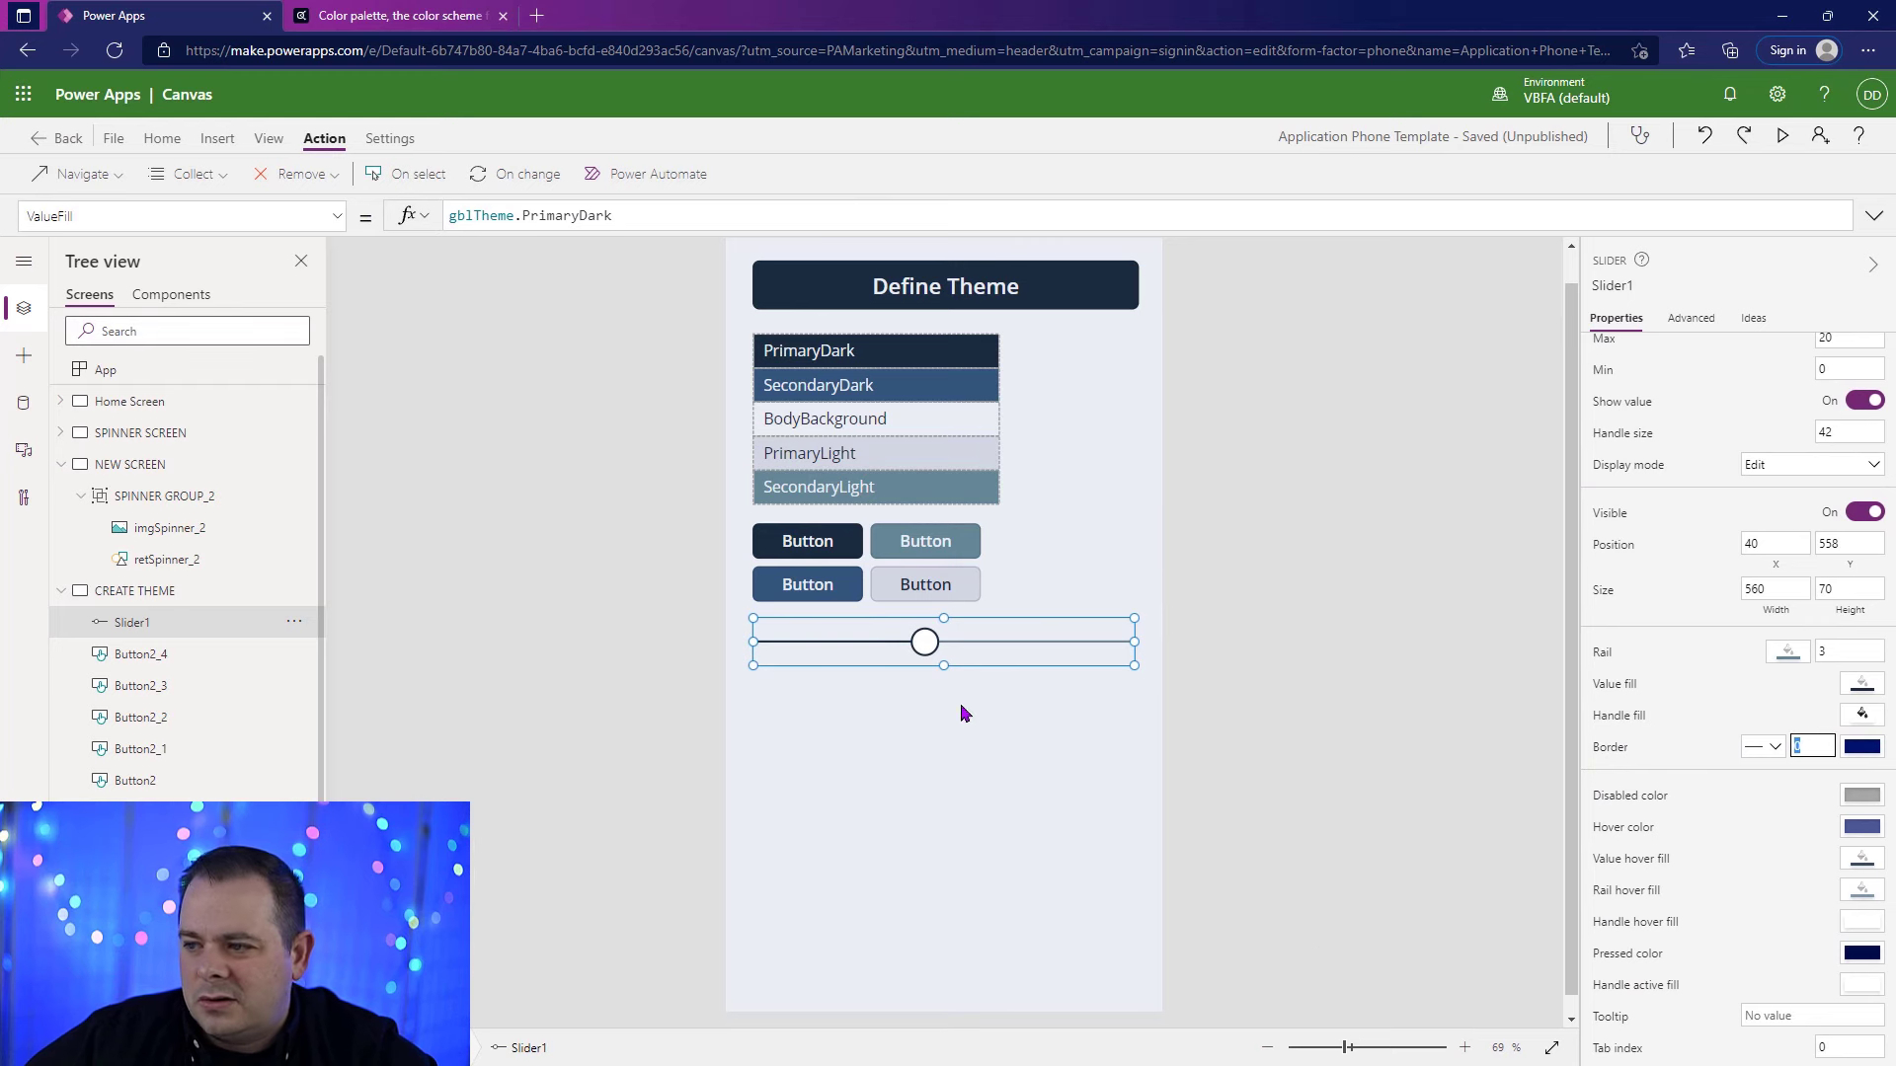
click(1066, 810)
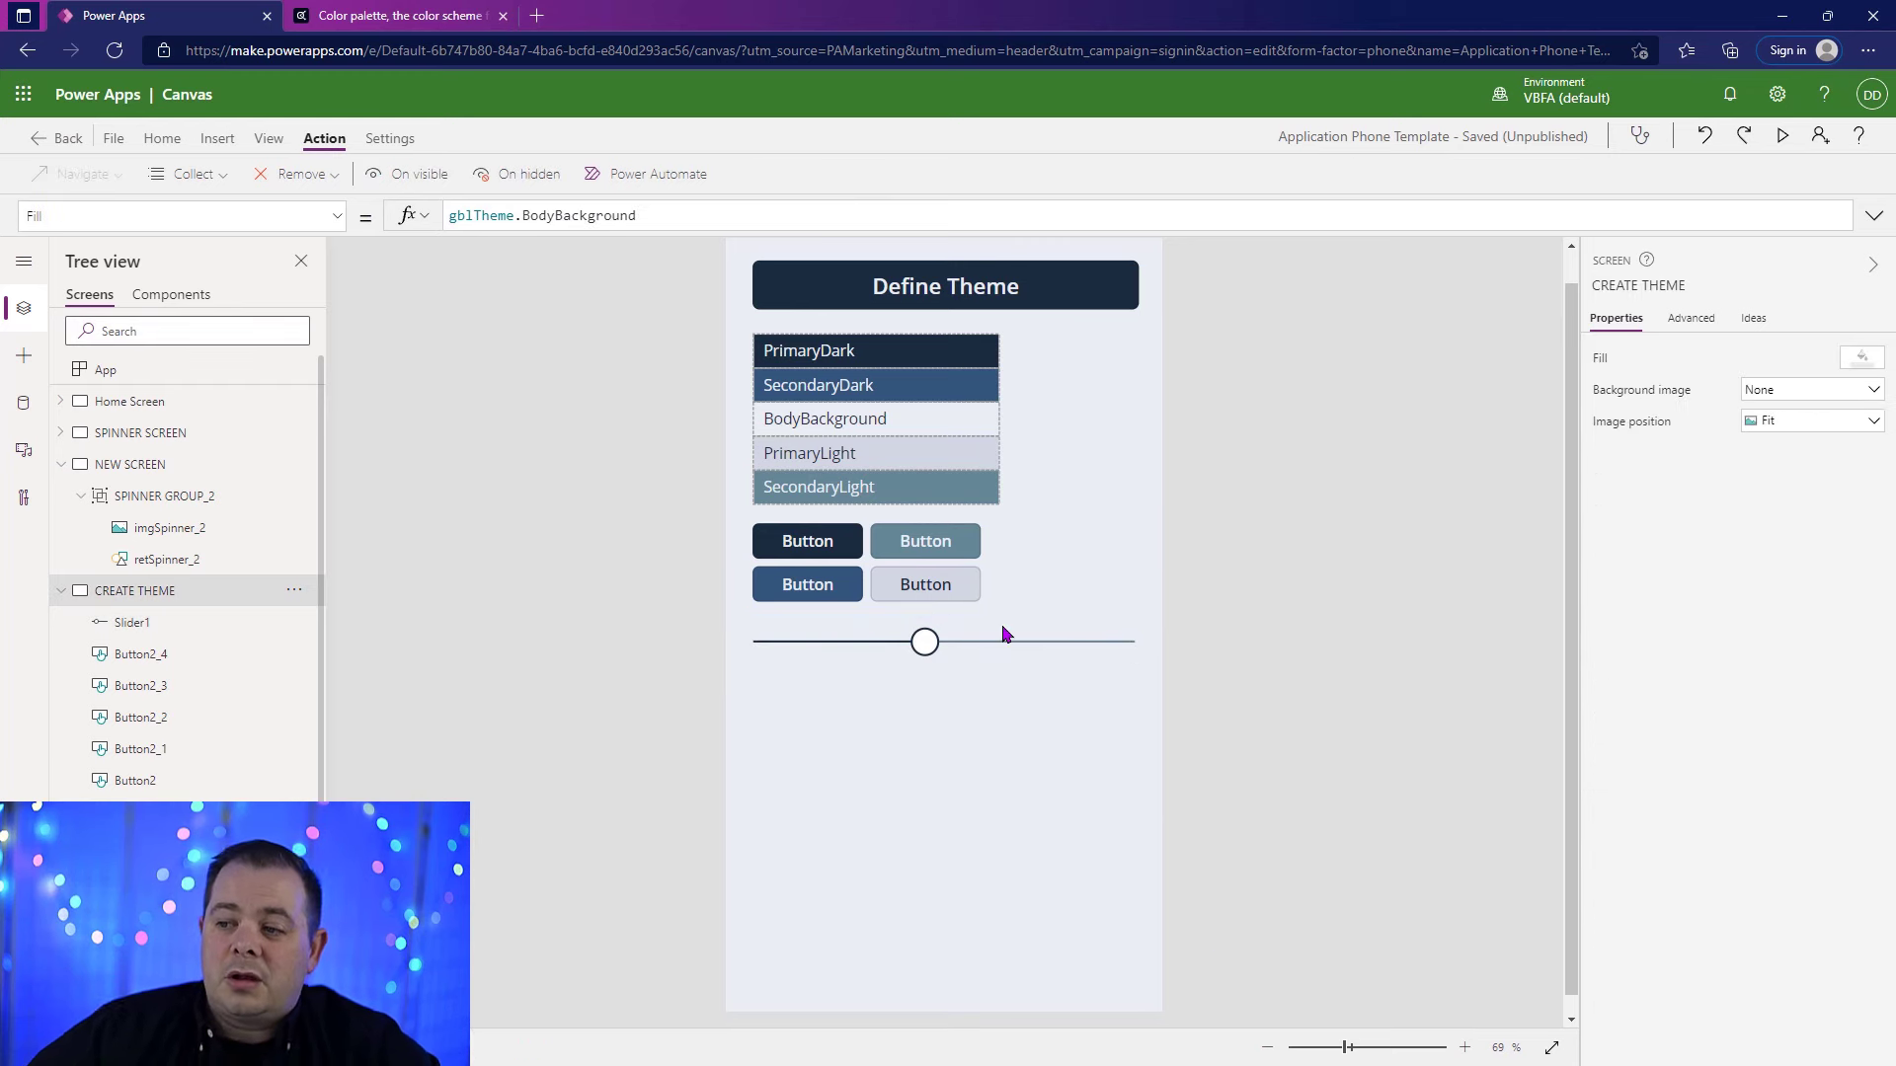
click(1129, 644)
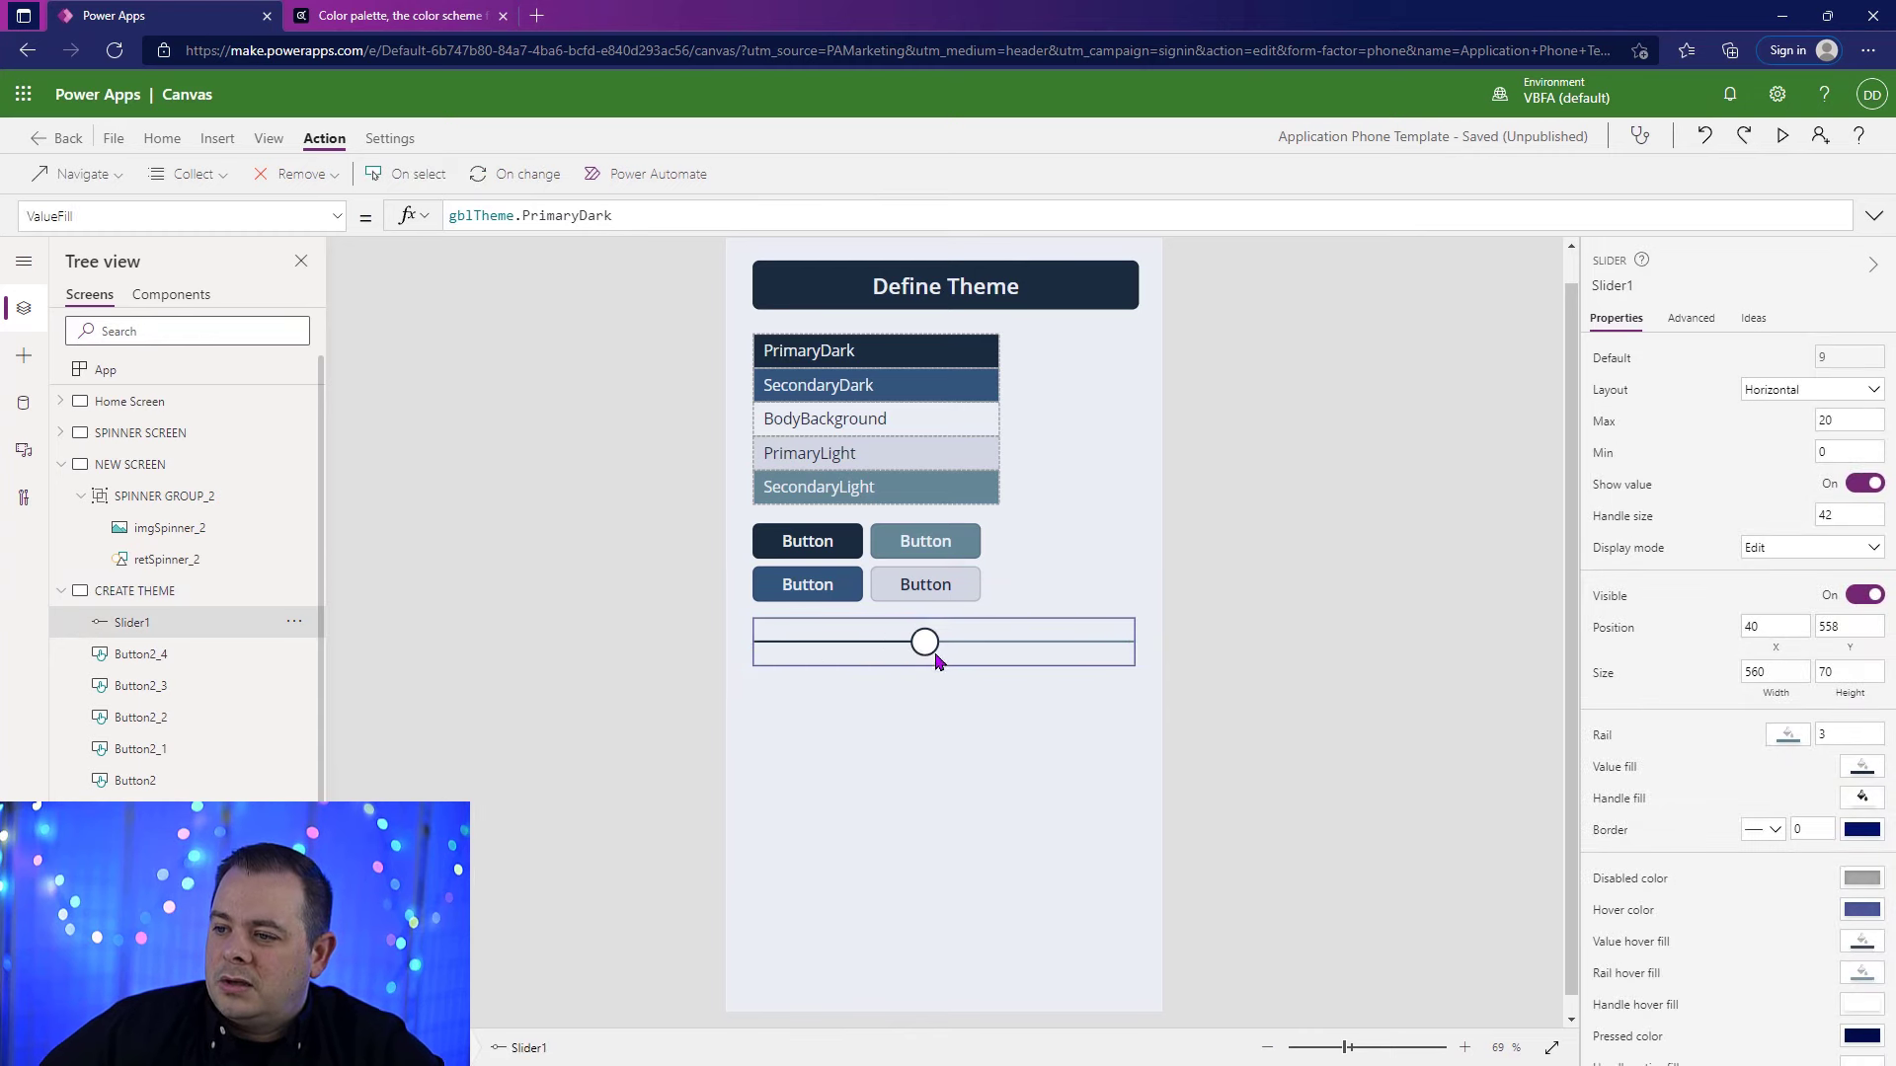
drag(926, 643, 981, 644)
Step: Set the slider's BorderColor to Transparent, keeping RGBA(0, 18, 107, 1) as a trailing comment
click(1691, 318)
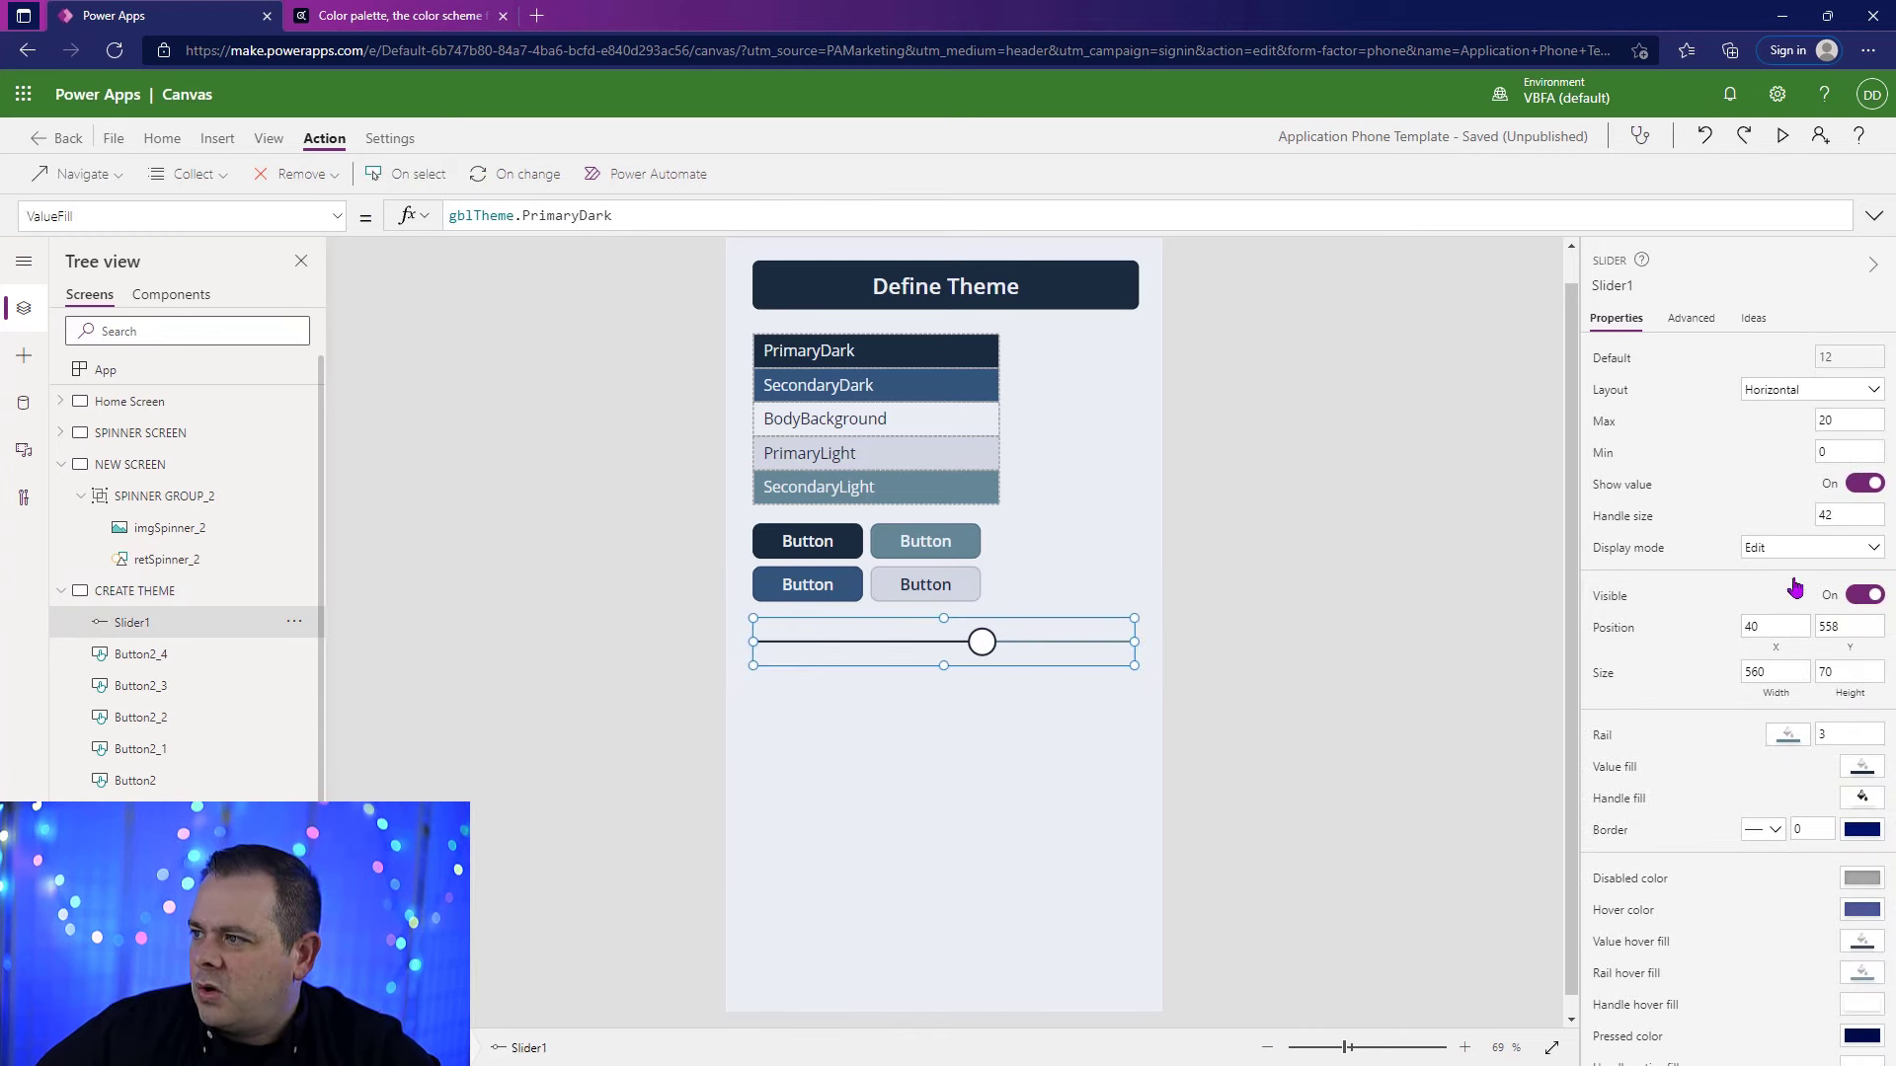
click(1631, 321)
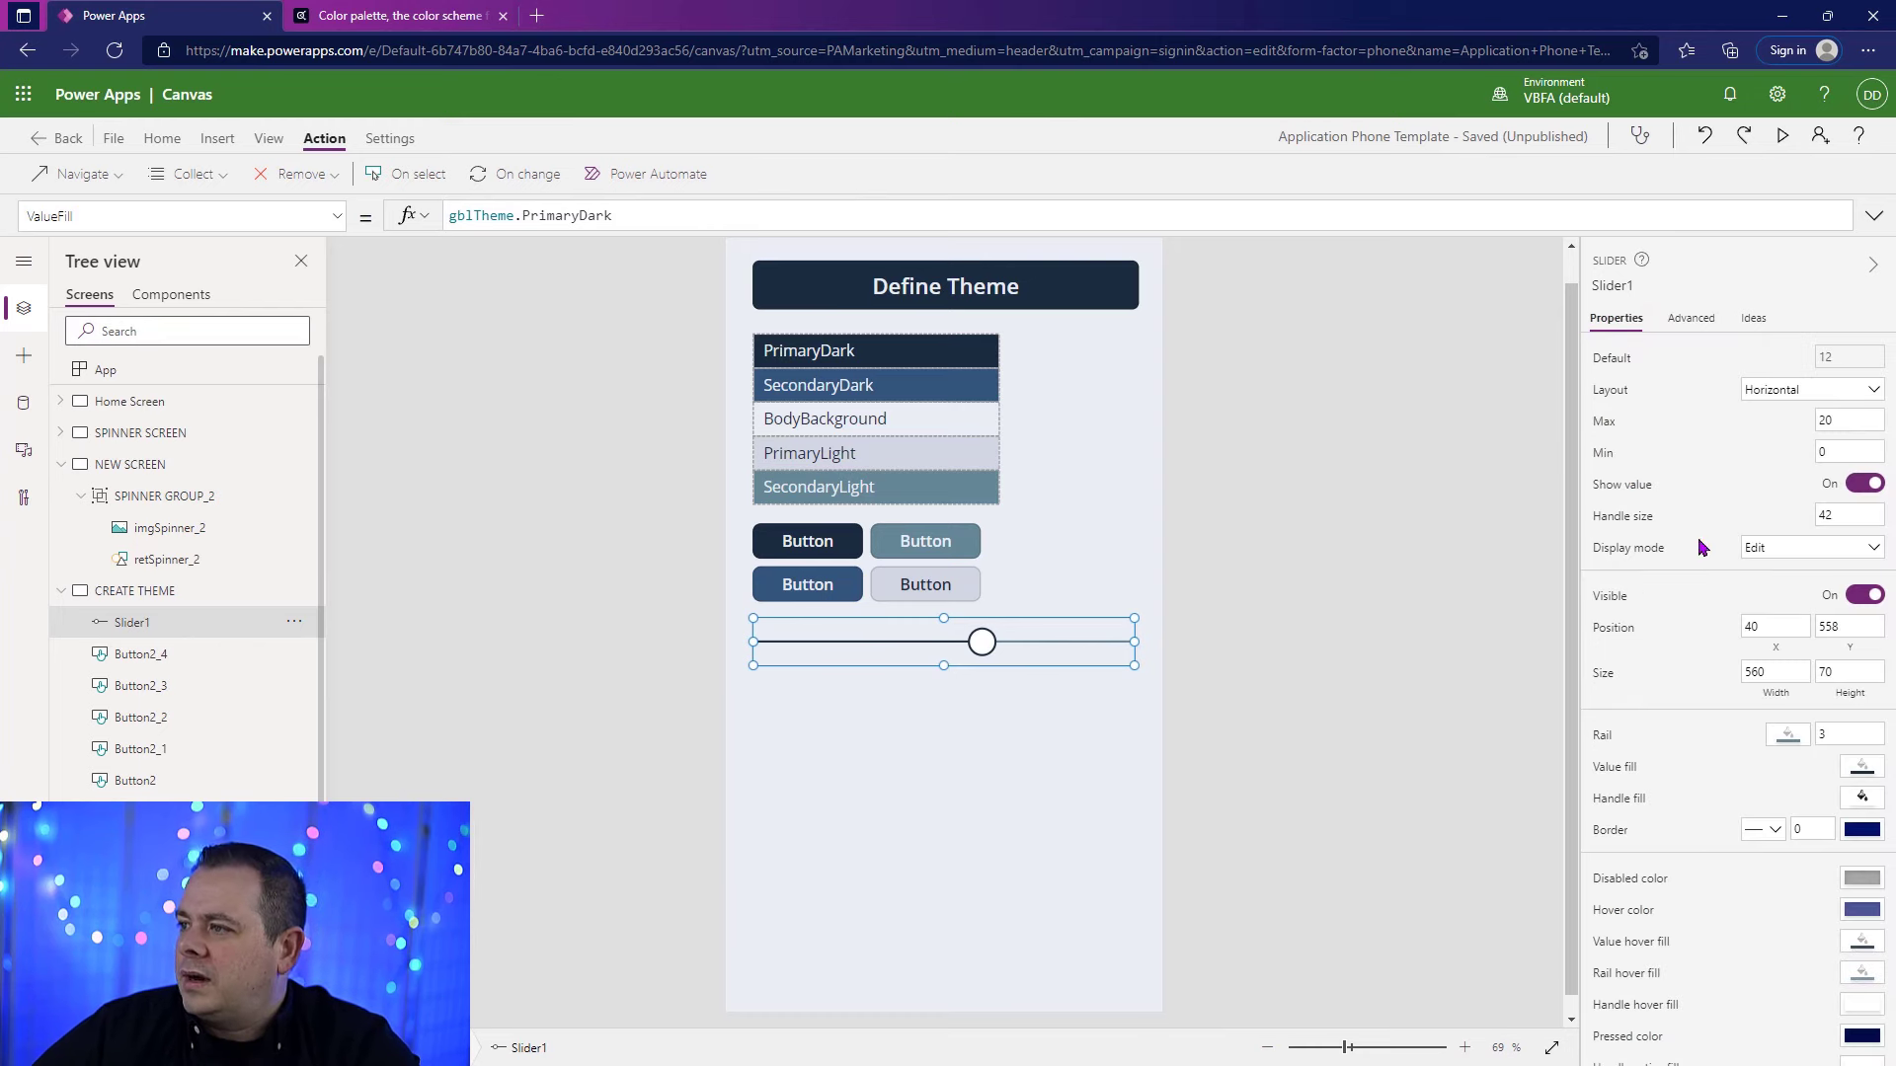
click(1678, 321)
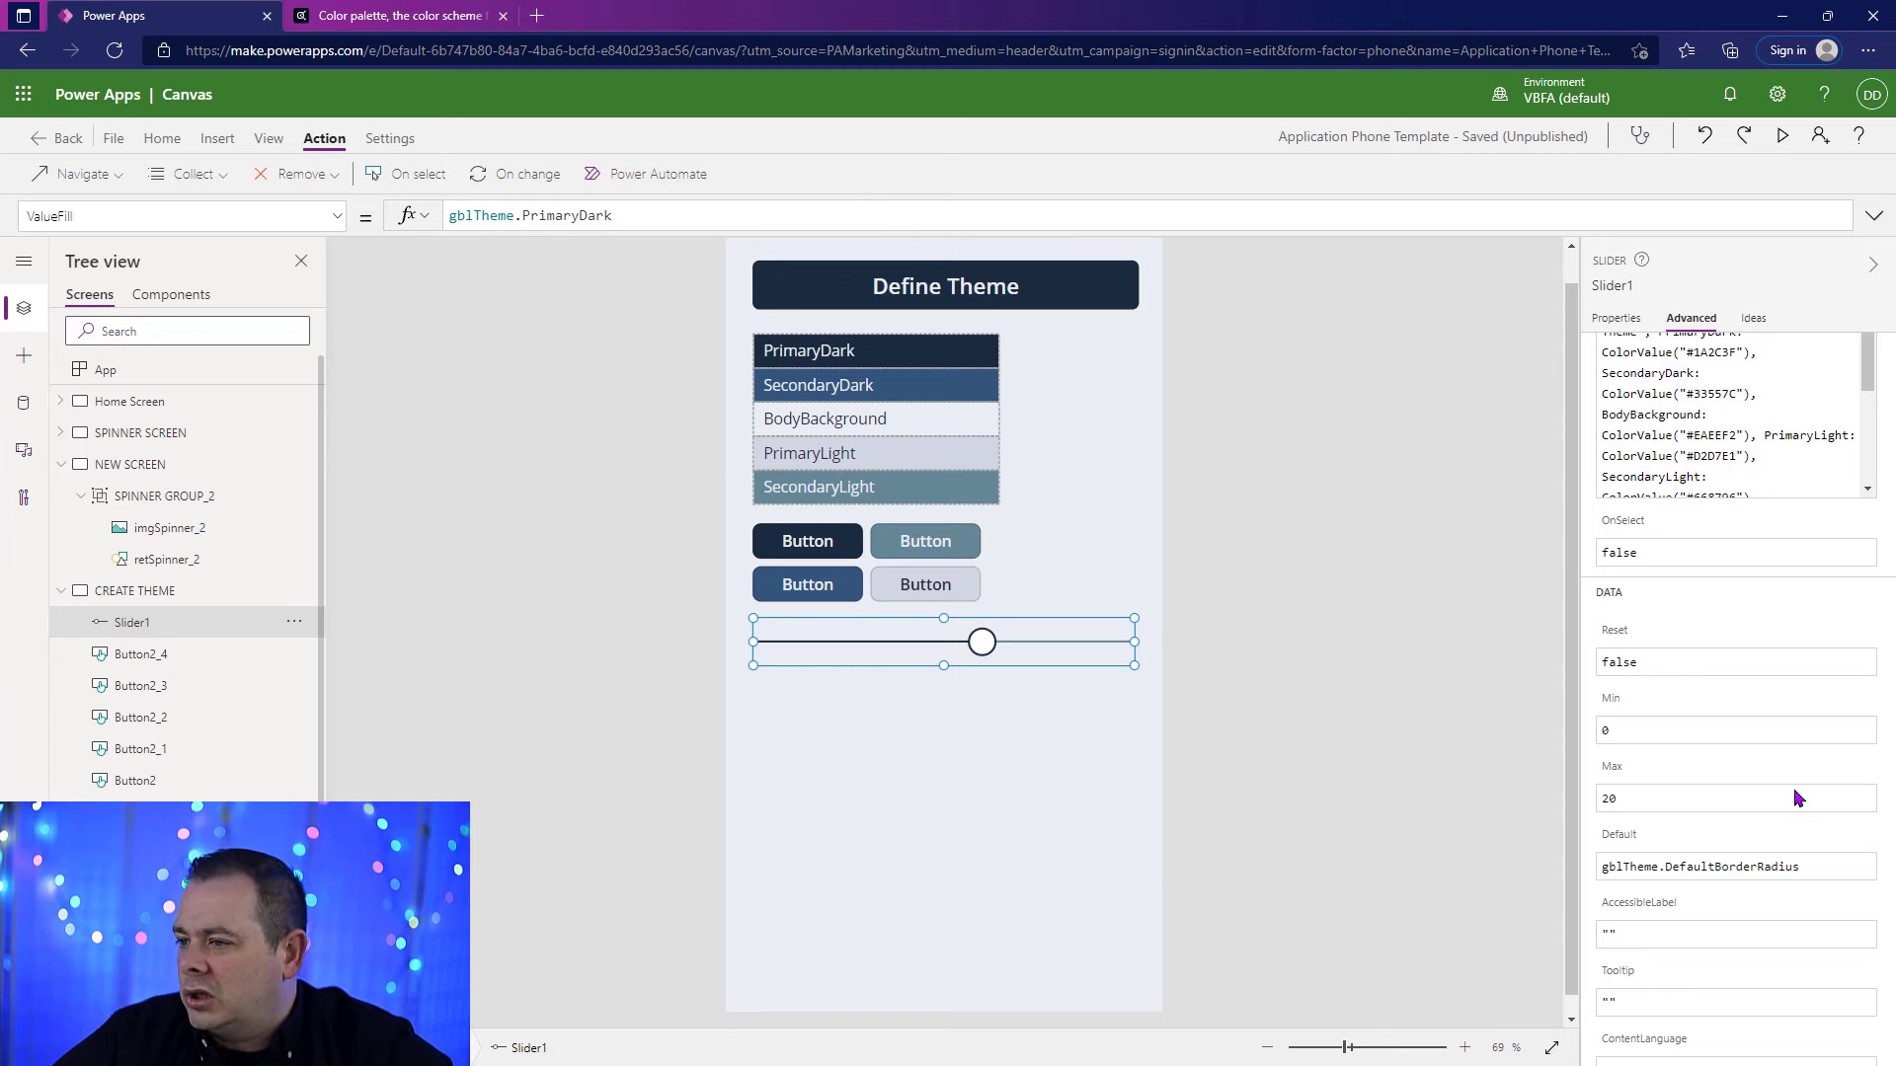
scroll(1743, 611, up, 3)
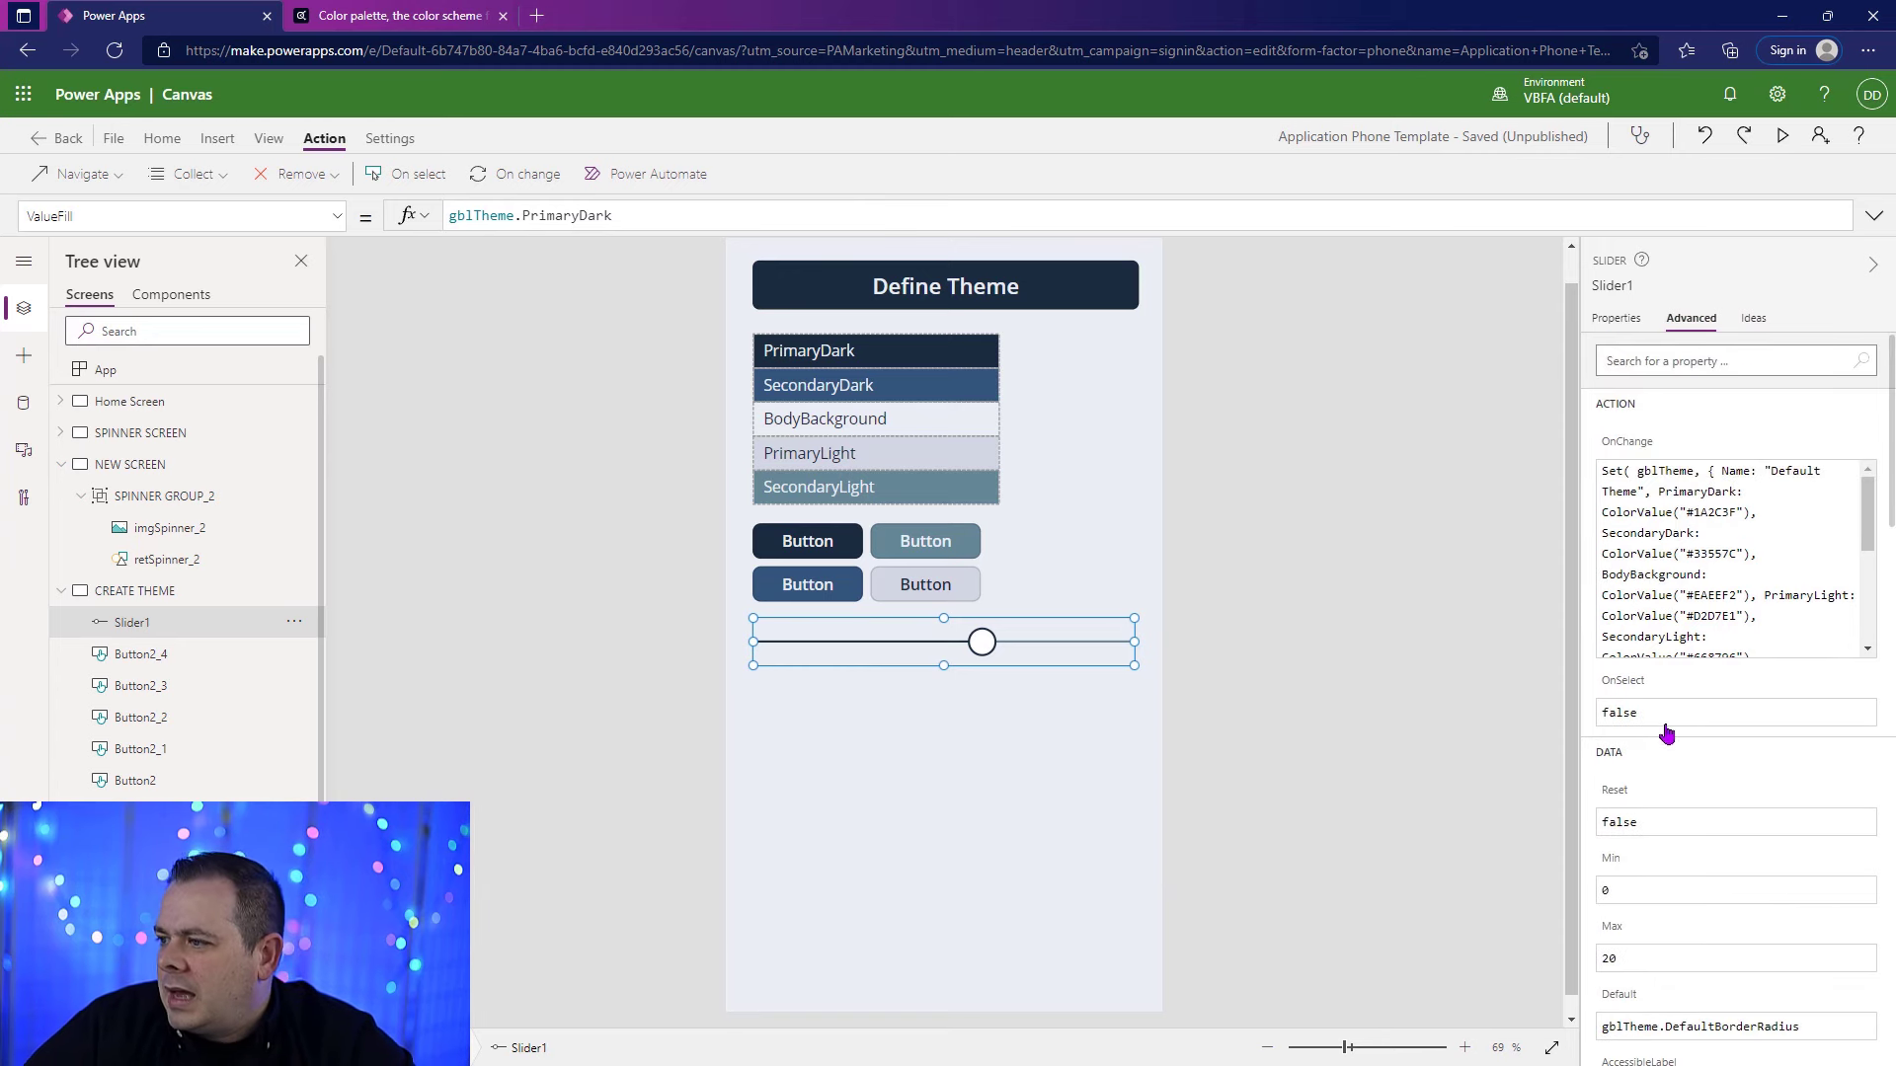
scroll(1667, 733, down, 10)
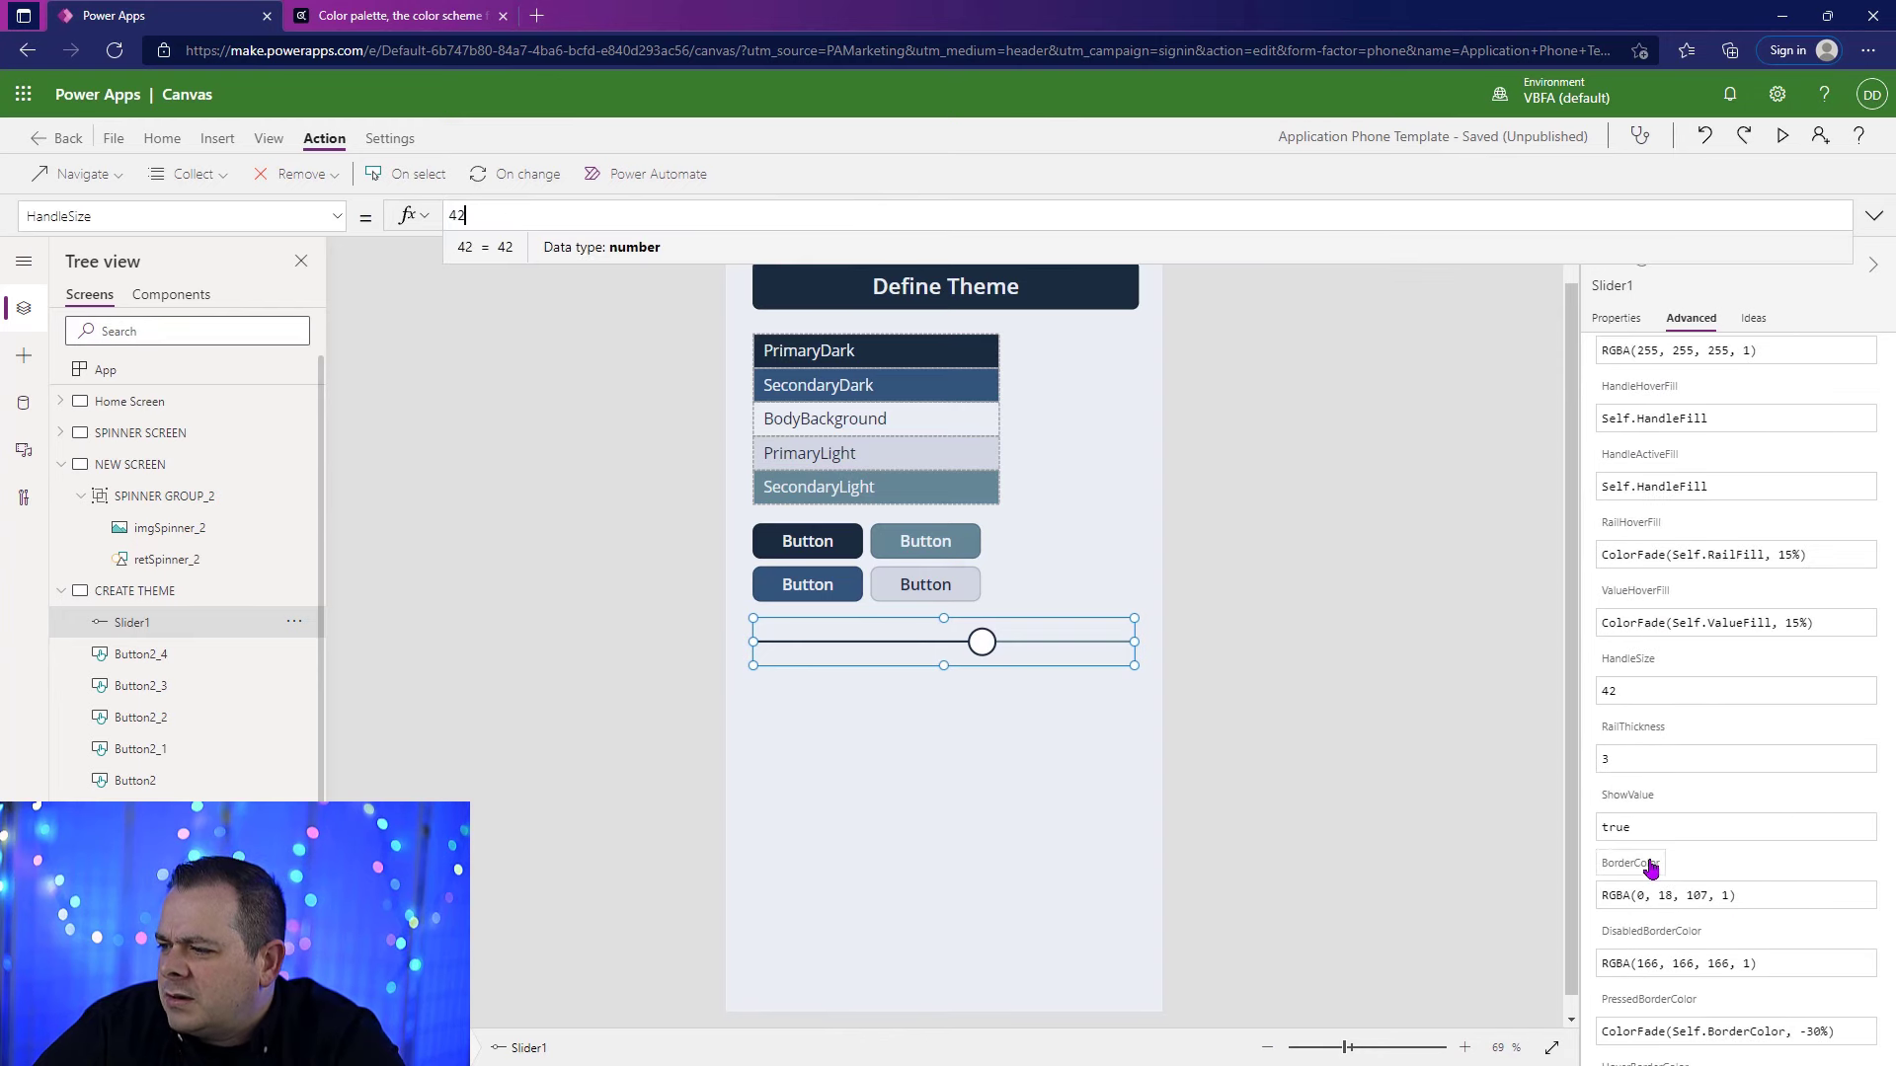
click(1642, 862)
key(ctrl+a)
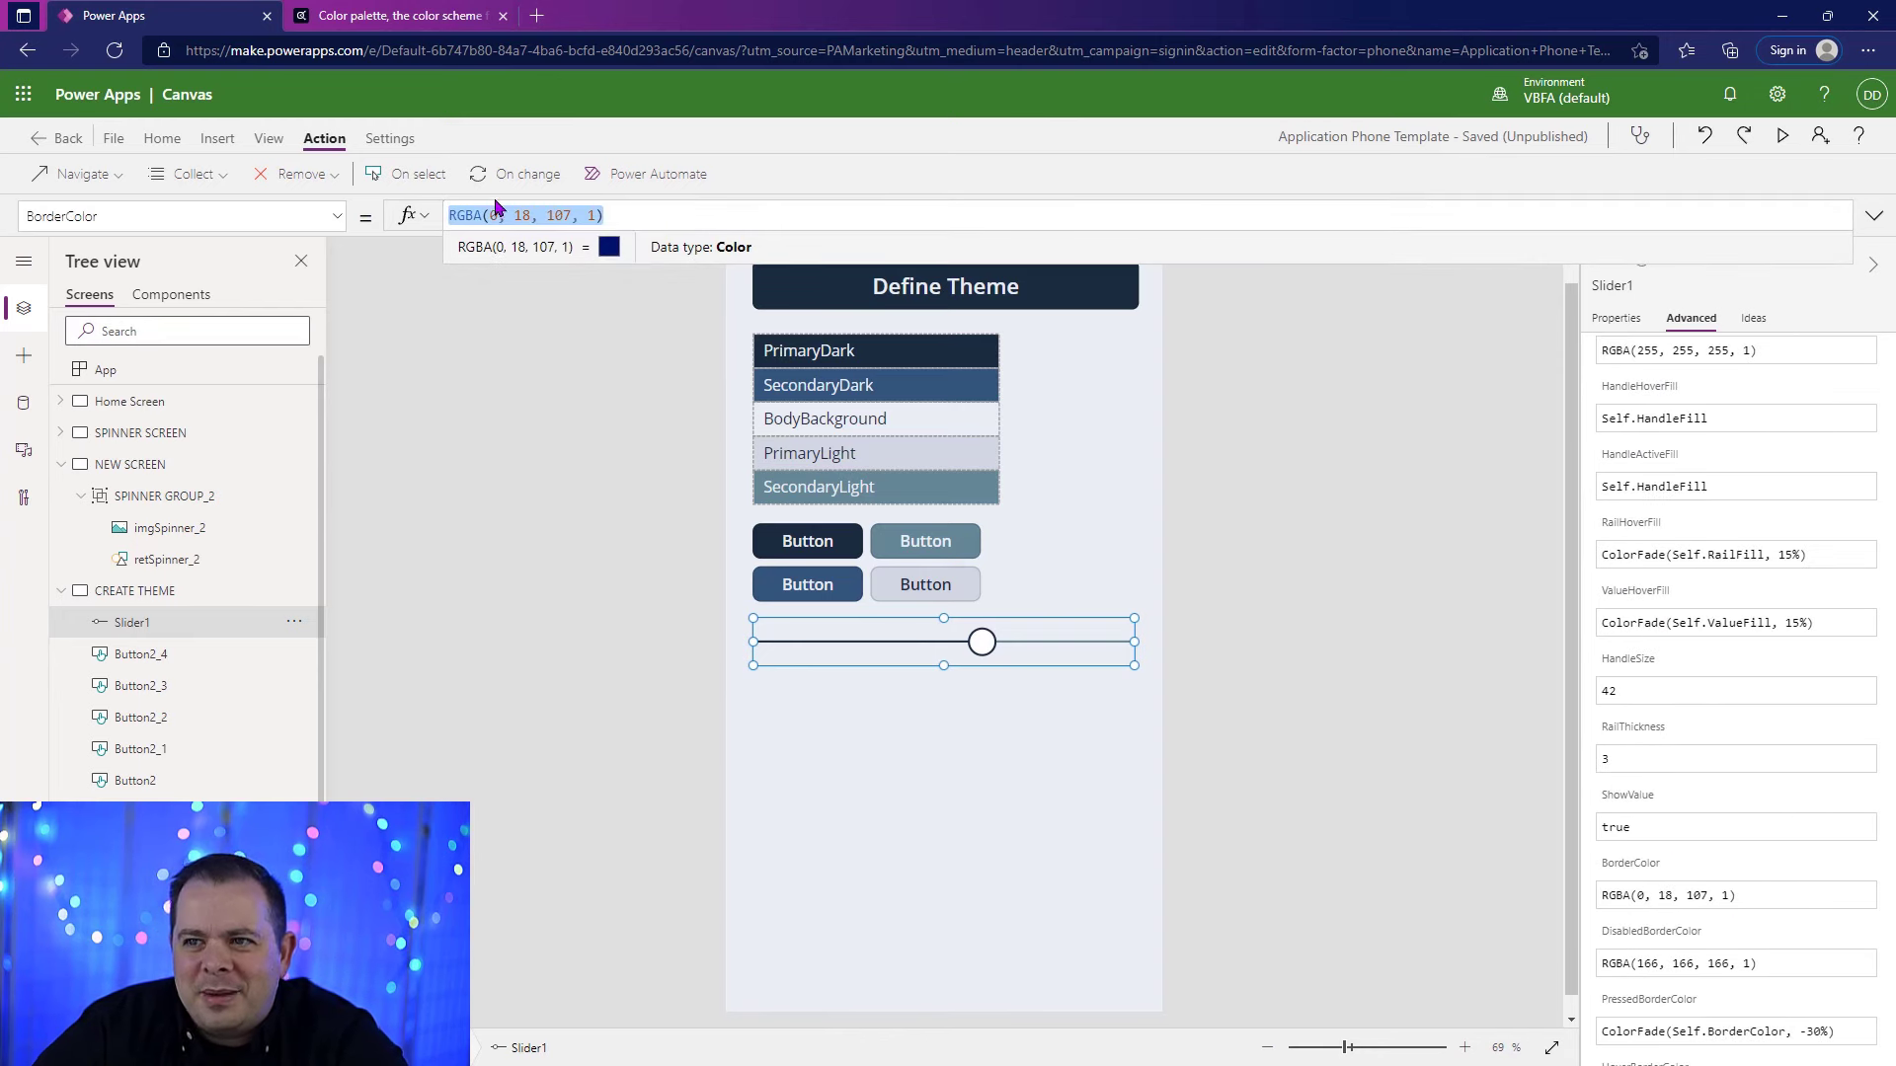
key(Home)
text(.)
key(BackSpace)
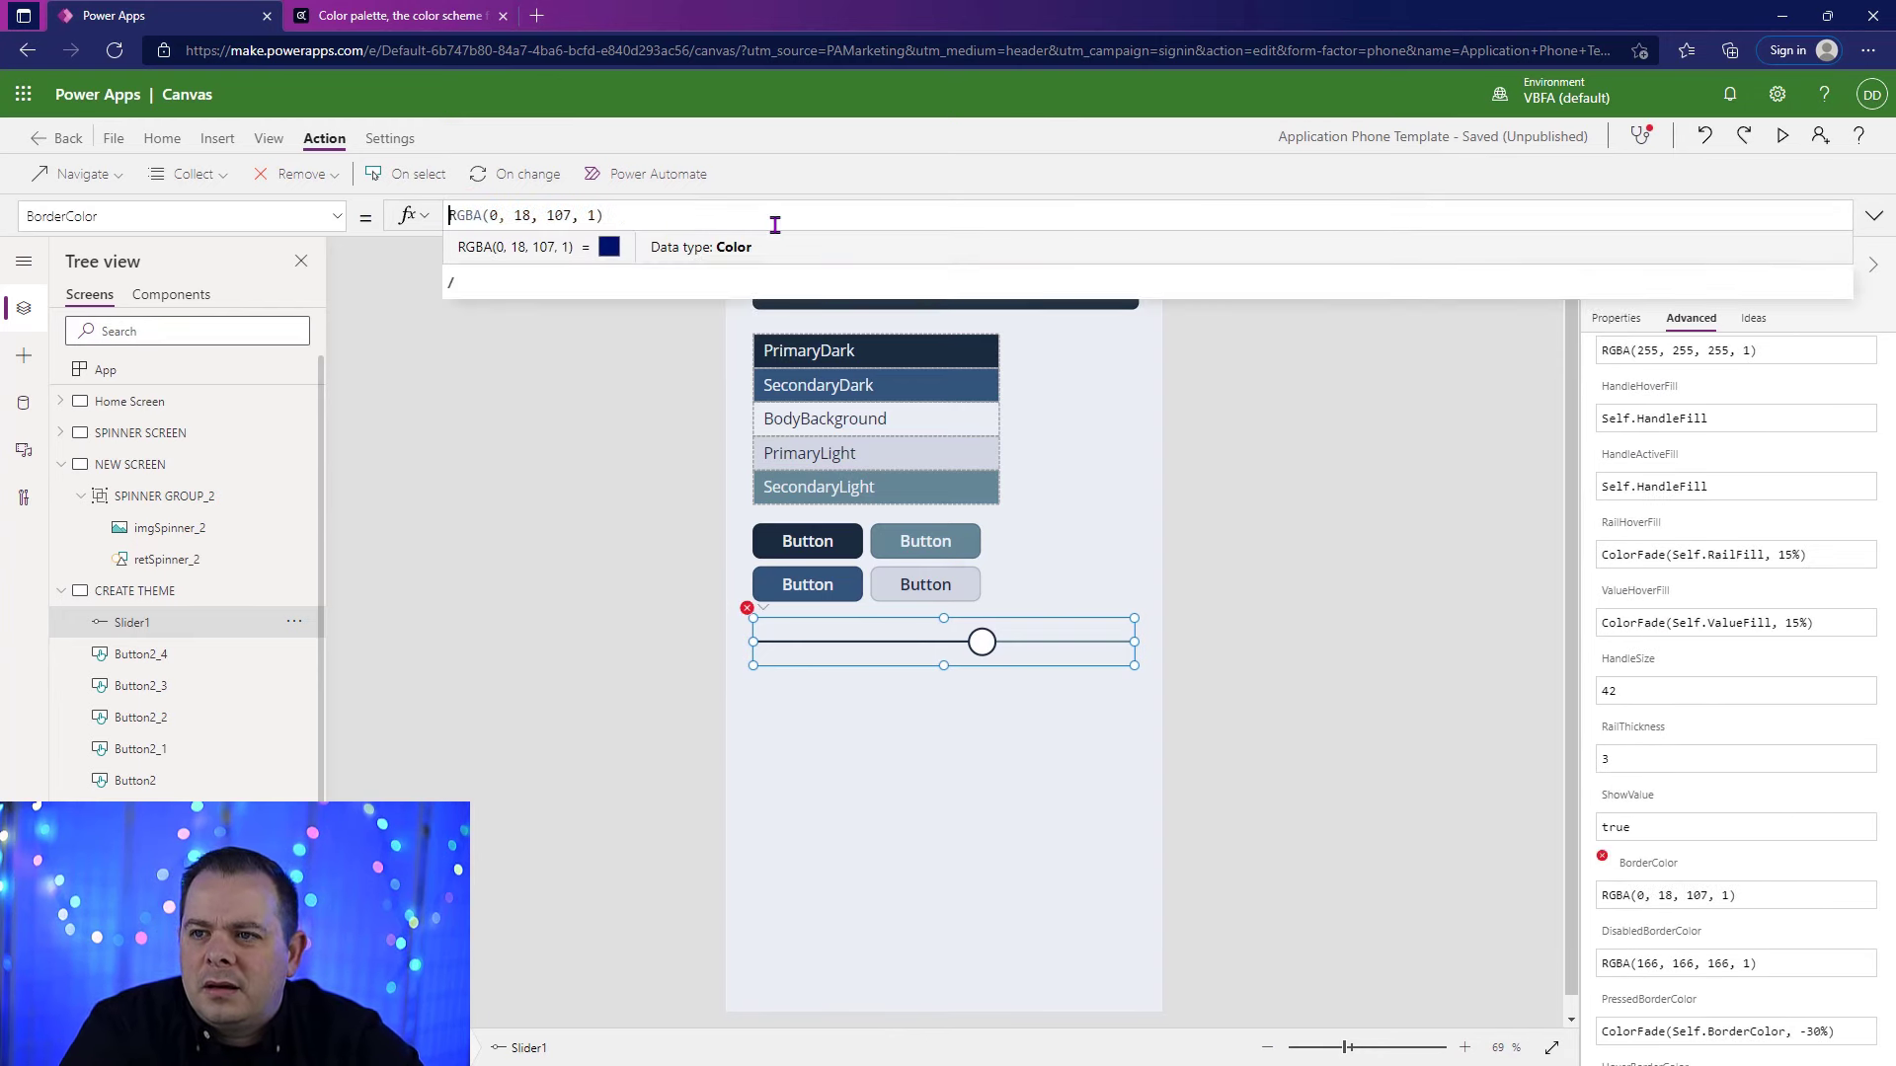
text(// )
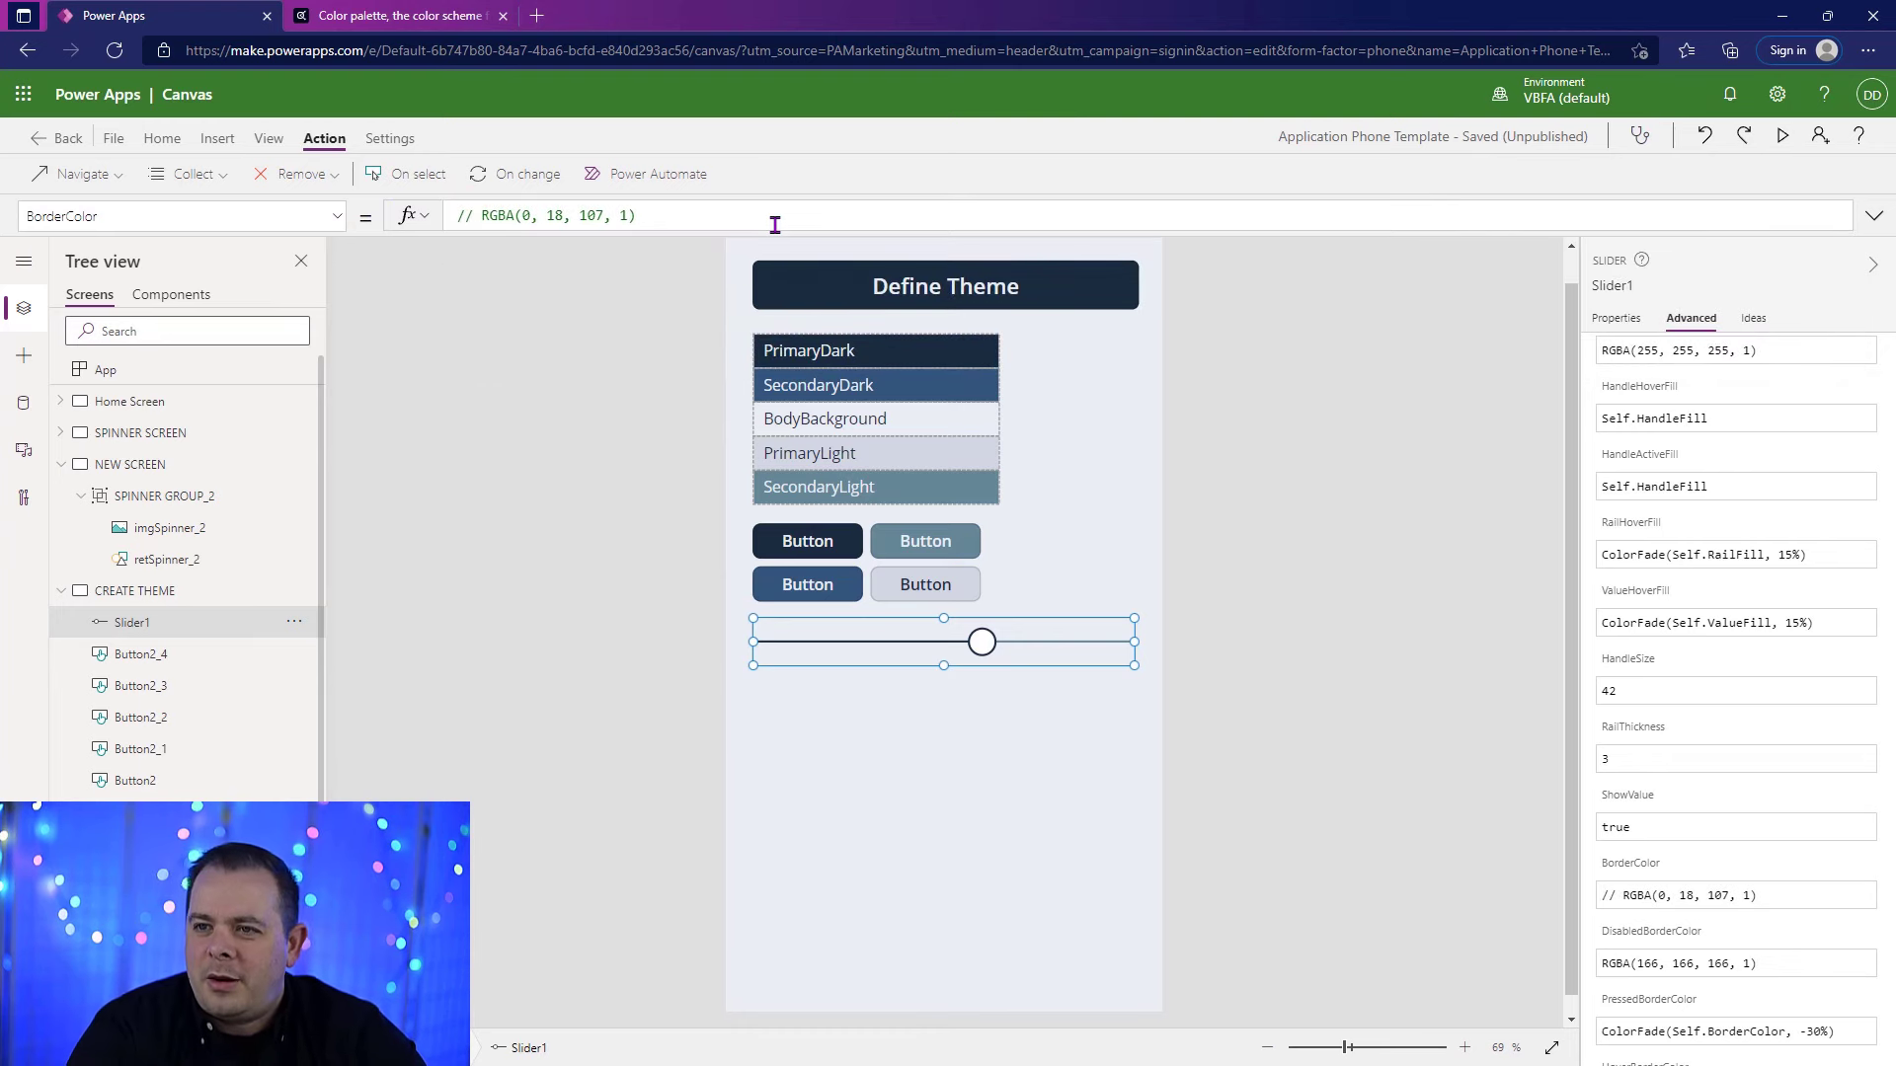
text(Transparent)
Step: Preview the screen and move the slider handle to check the control's outline
key(F5)
drag(1129, 618, 930, 625)
key(Escape)
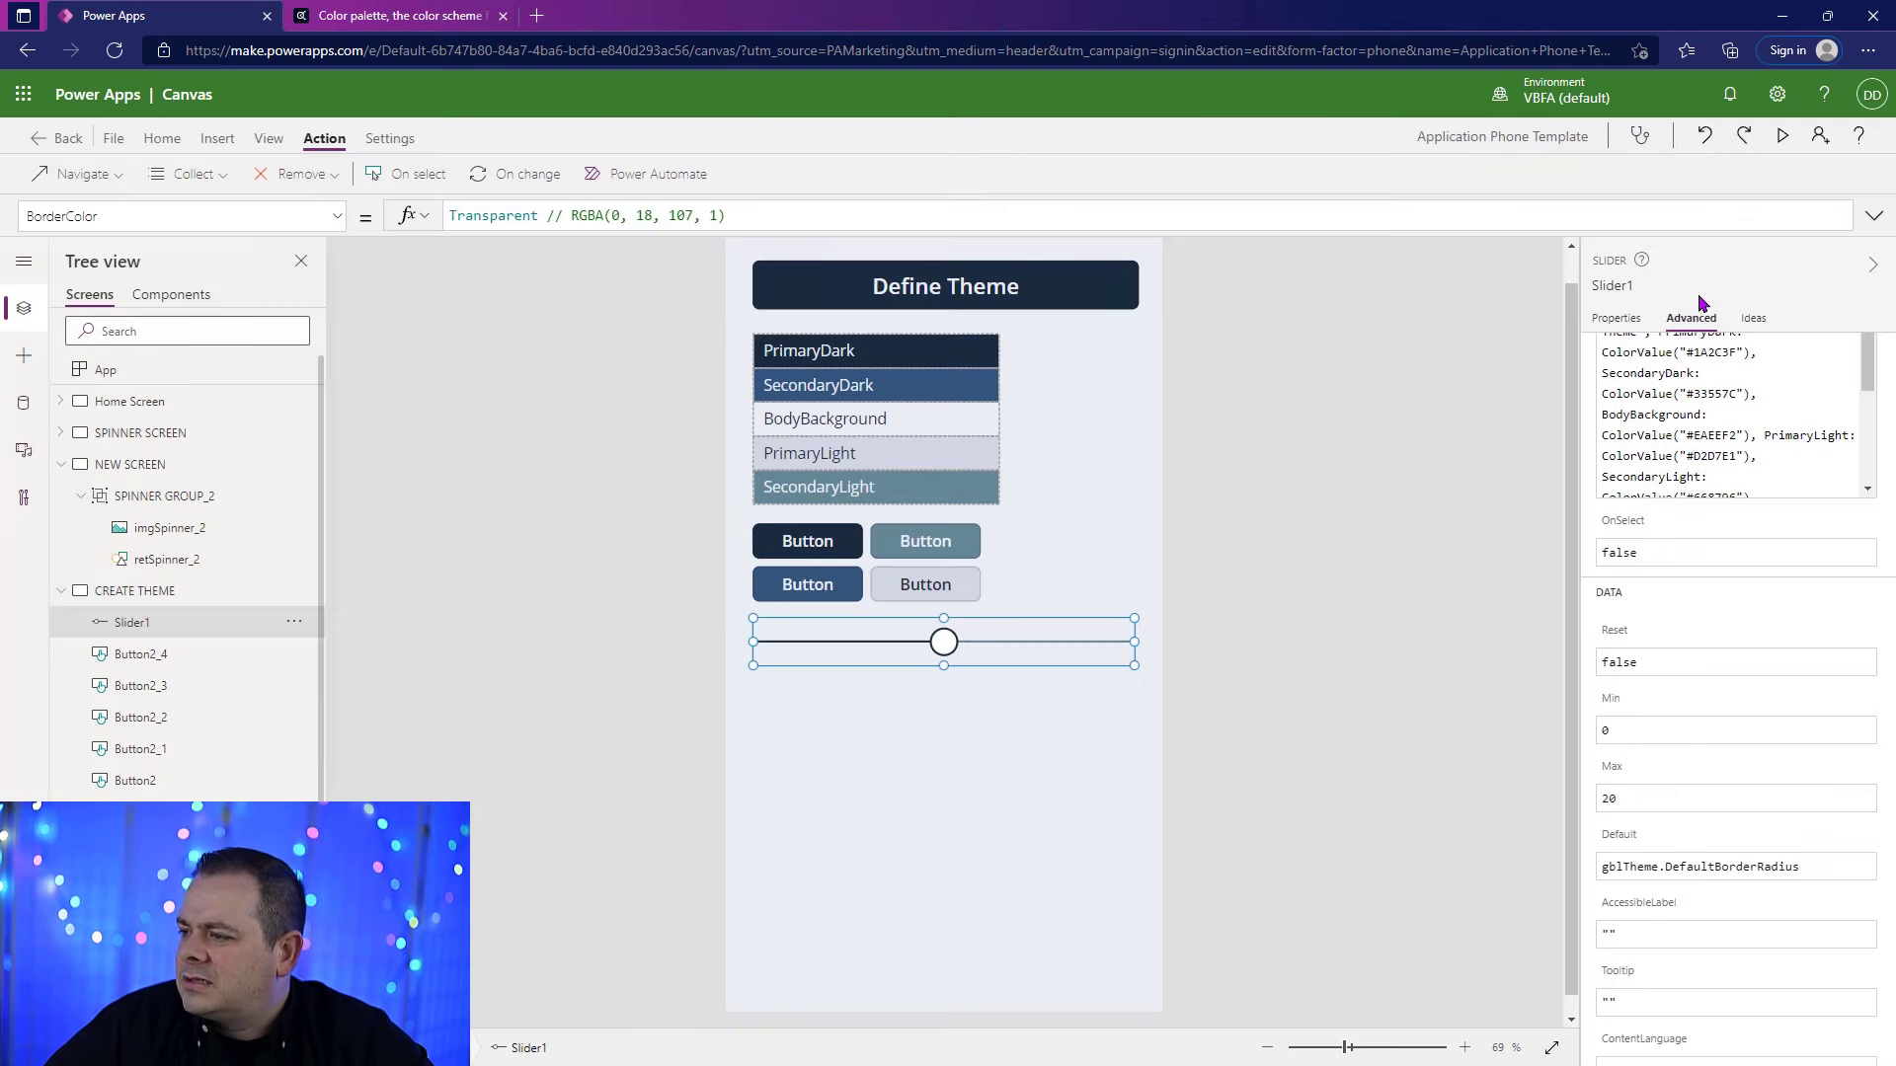
Step: Try a slider handle size of 20, and settle on a handle size of 30
click(1615, 318)
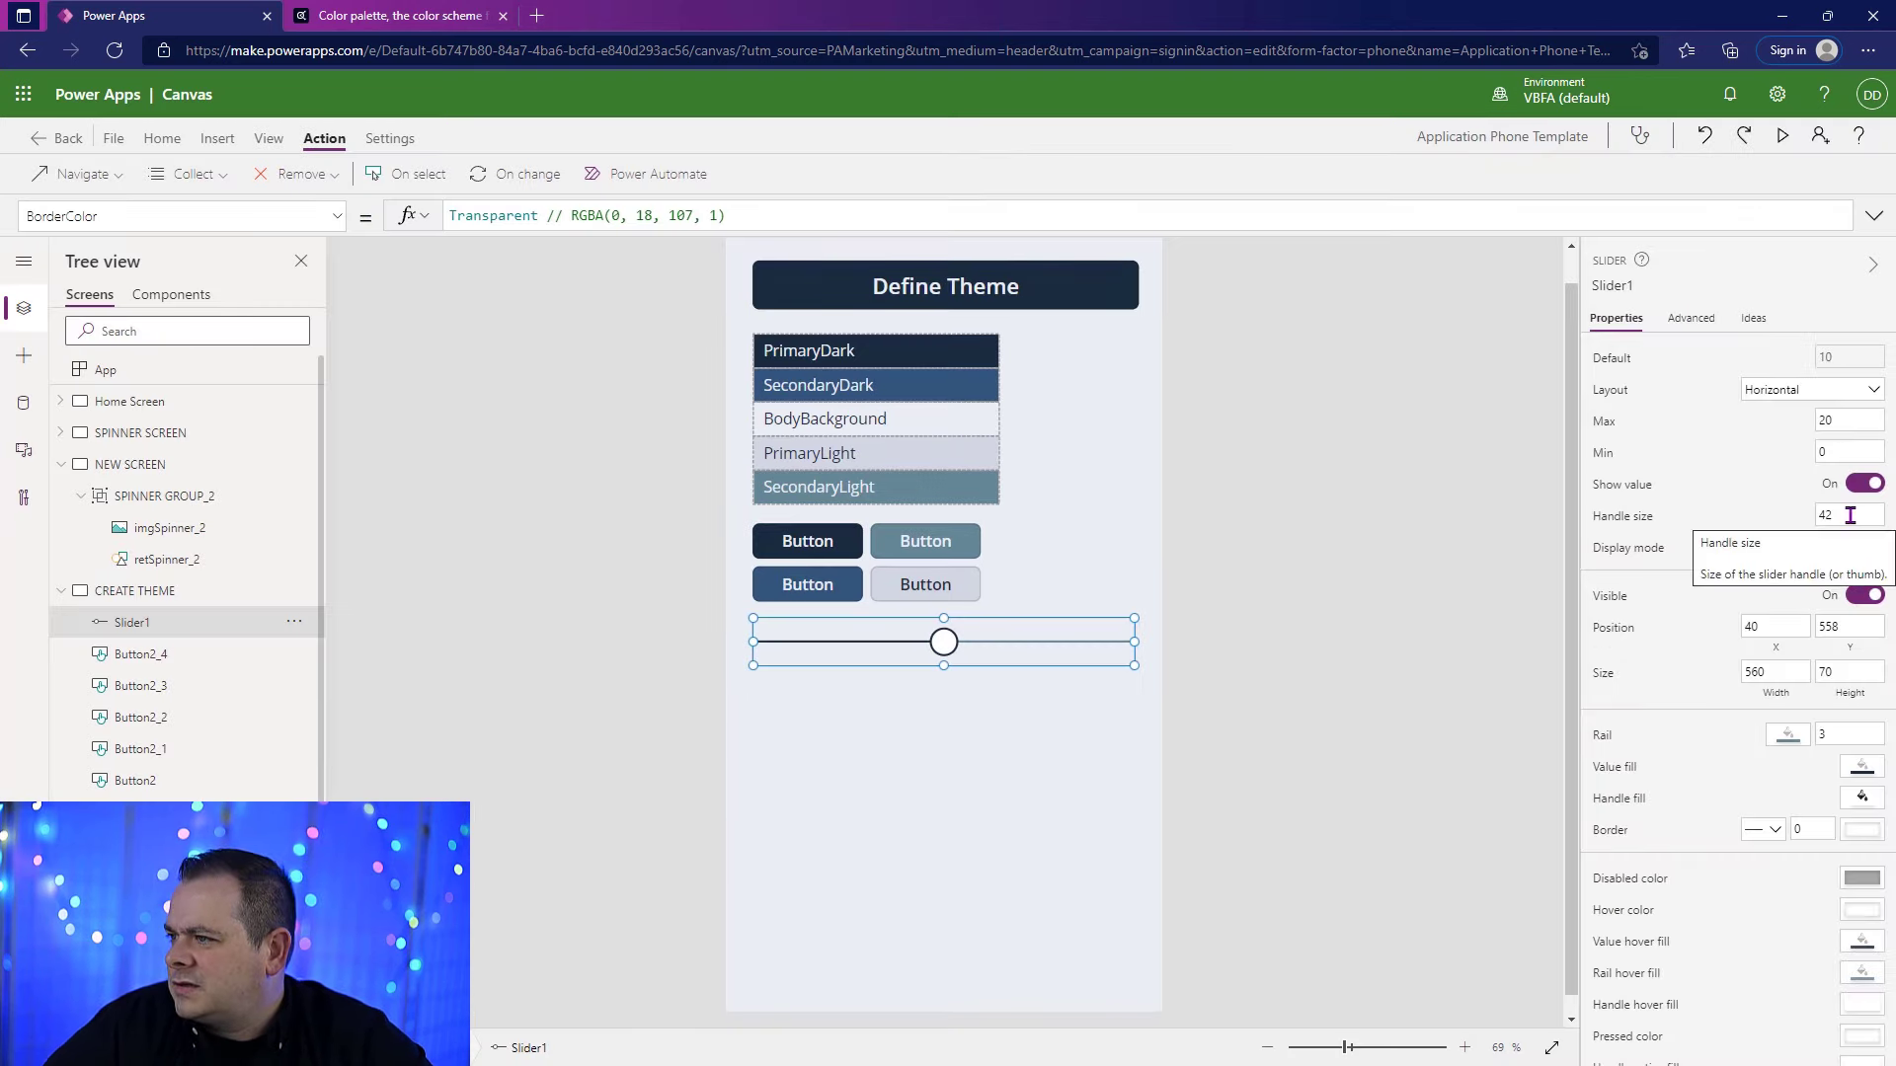
double_click(1850, 515)
text(20)
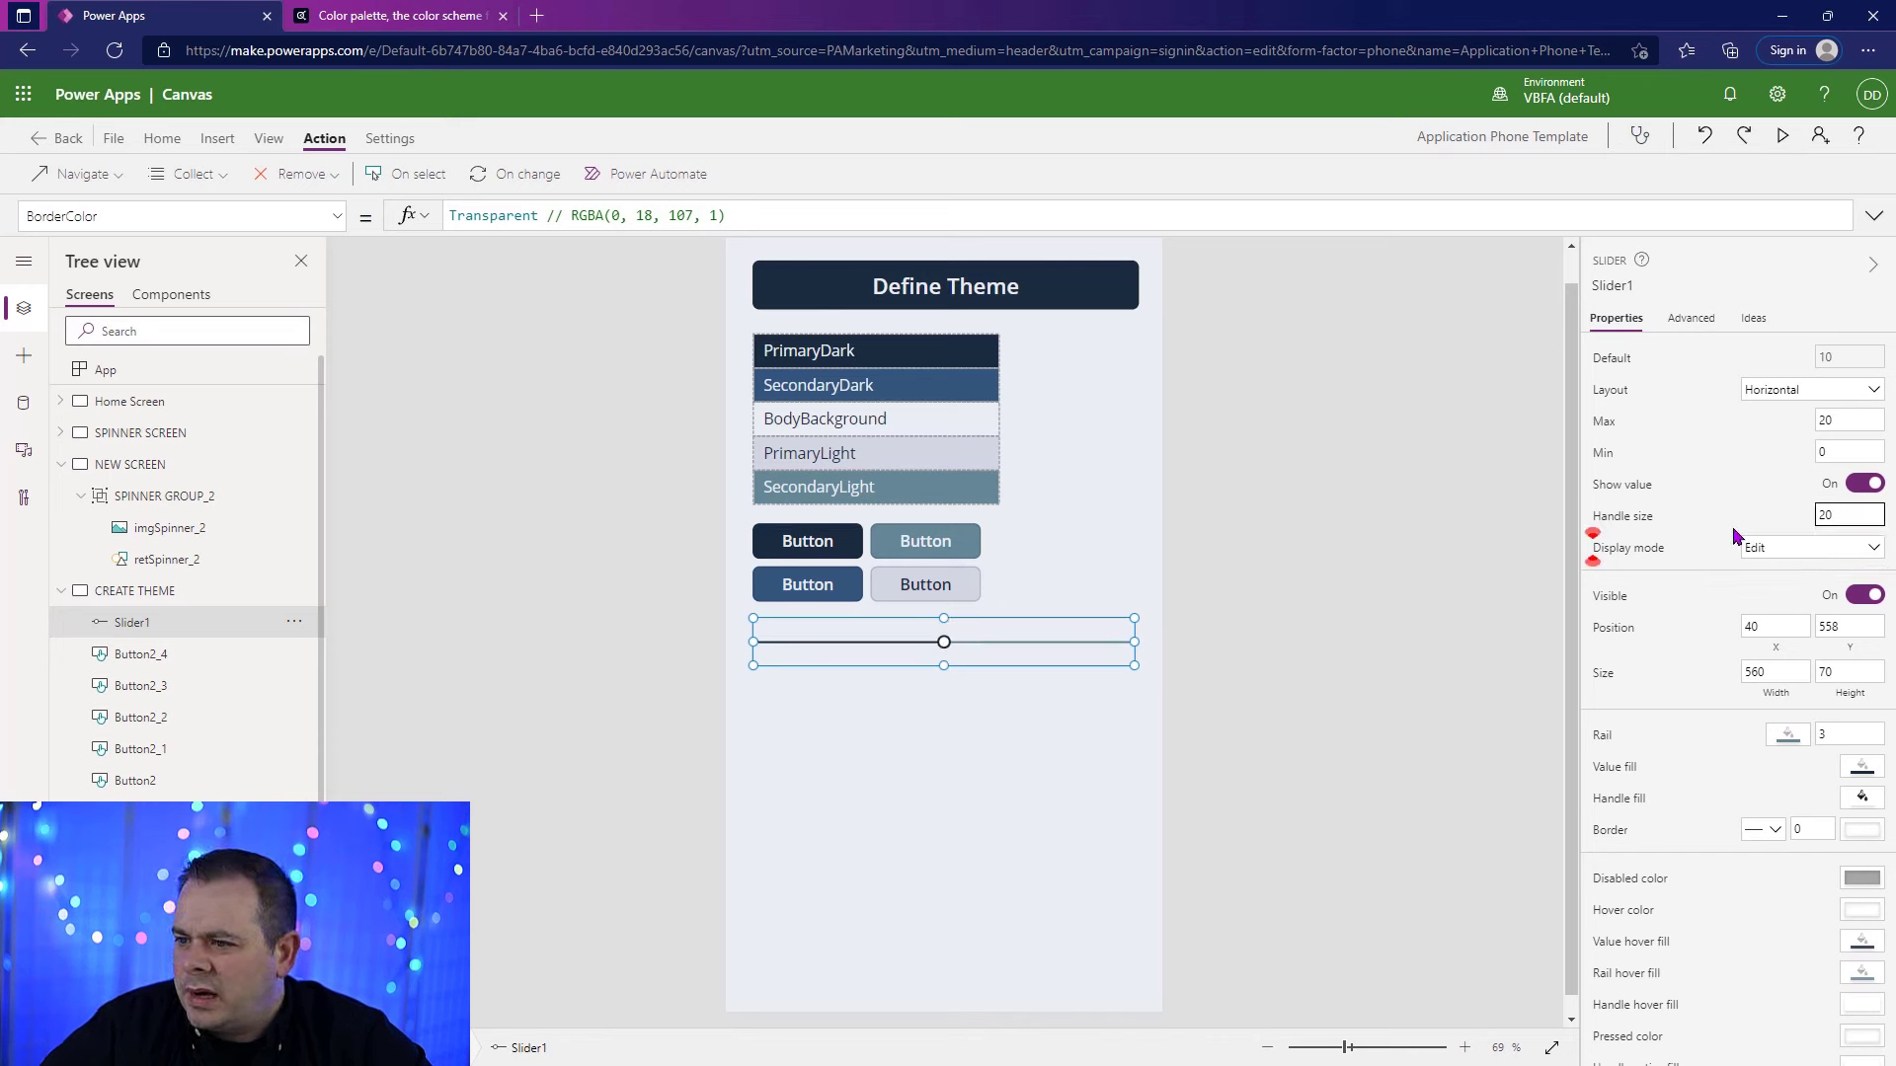
drag(1846, 511, 1739, 530)
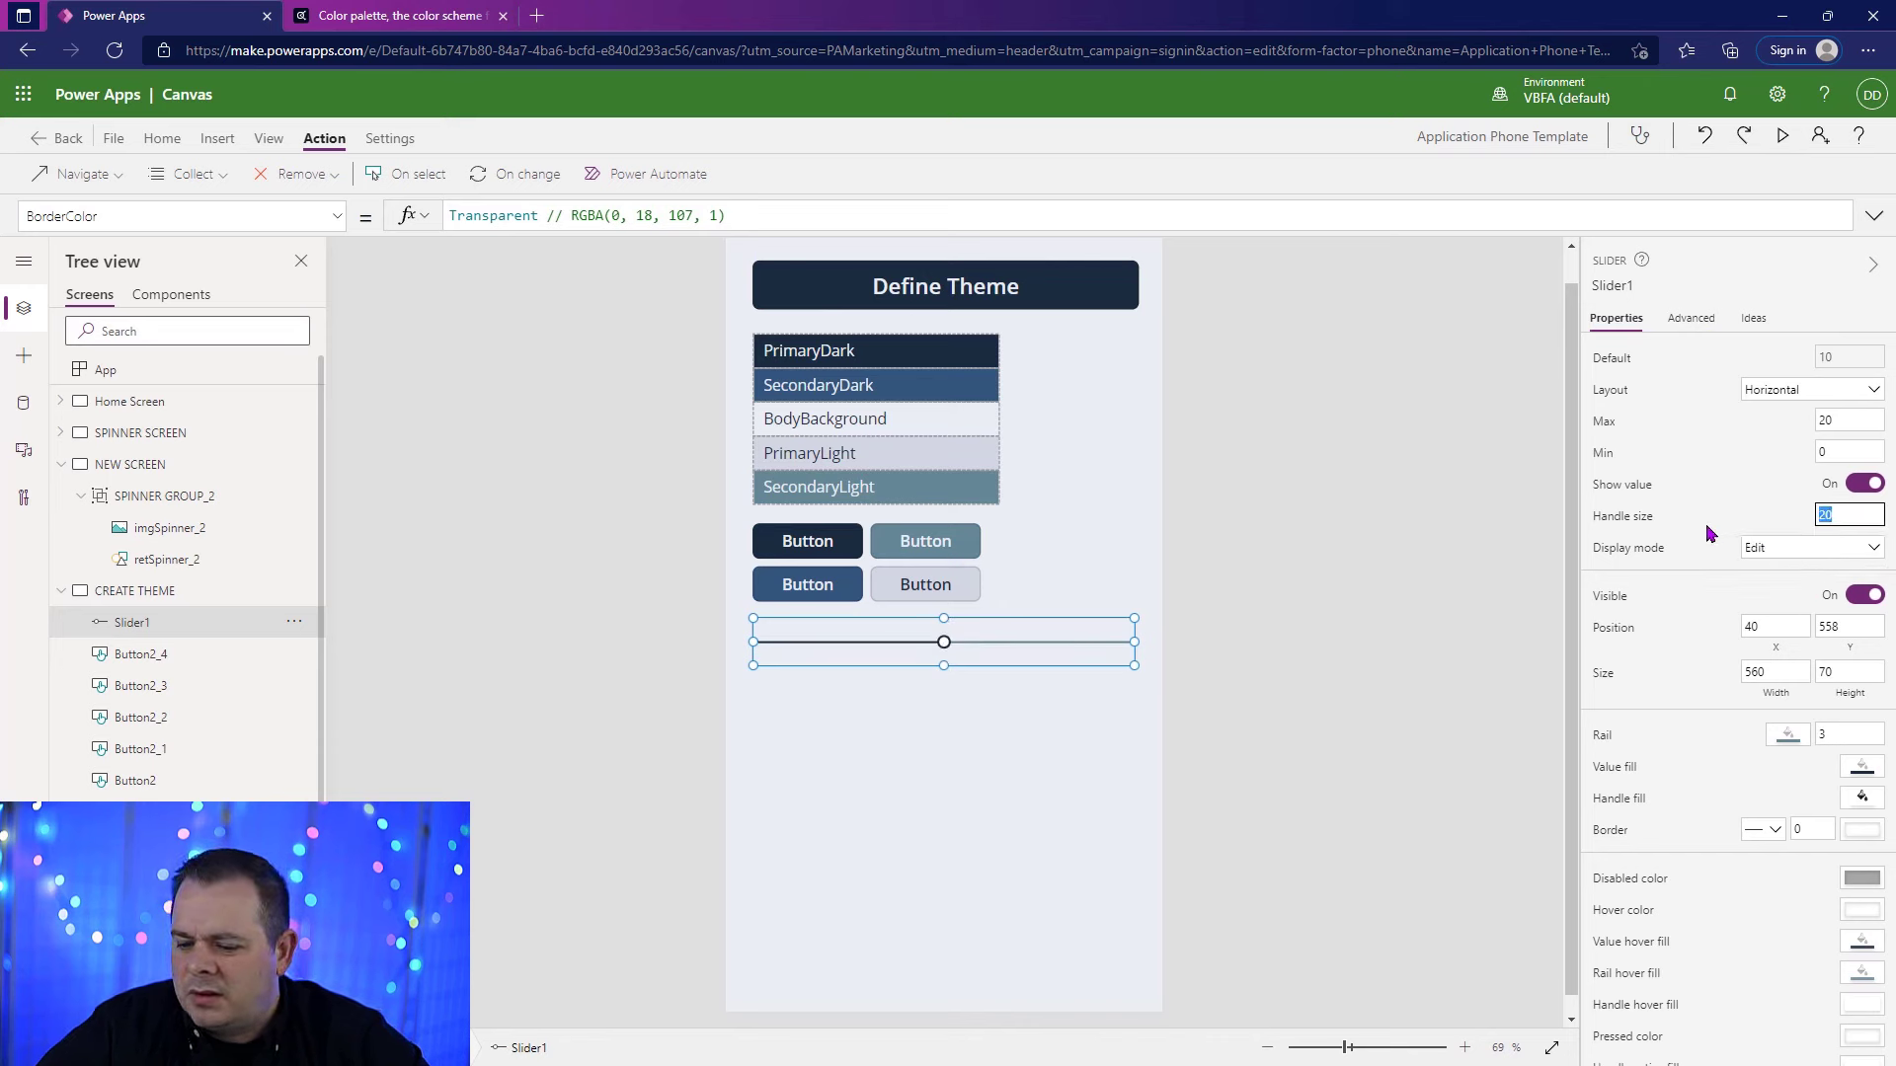
text(30)
click(1114, 684)
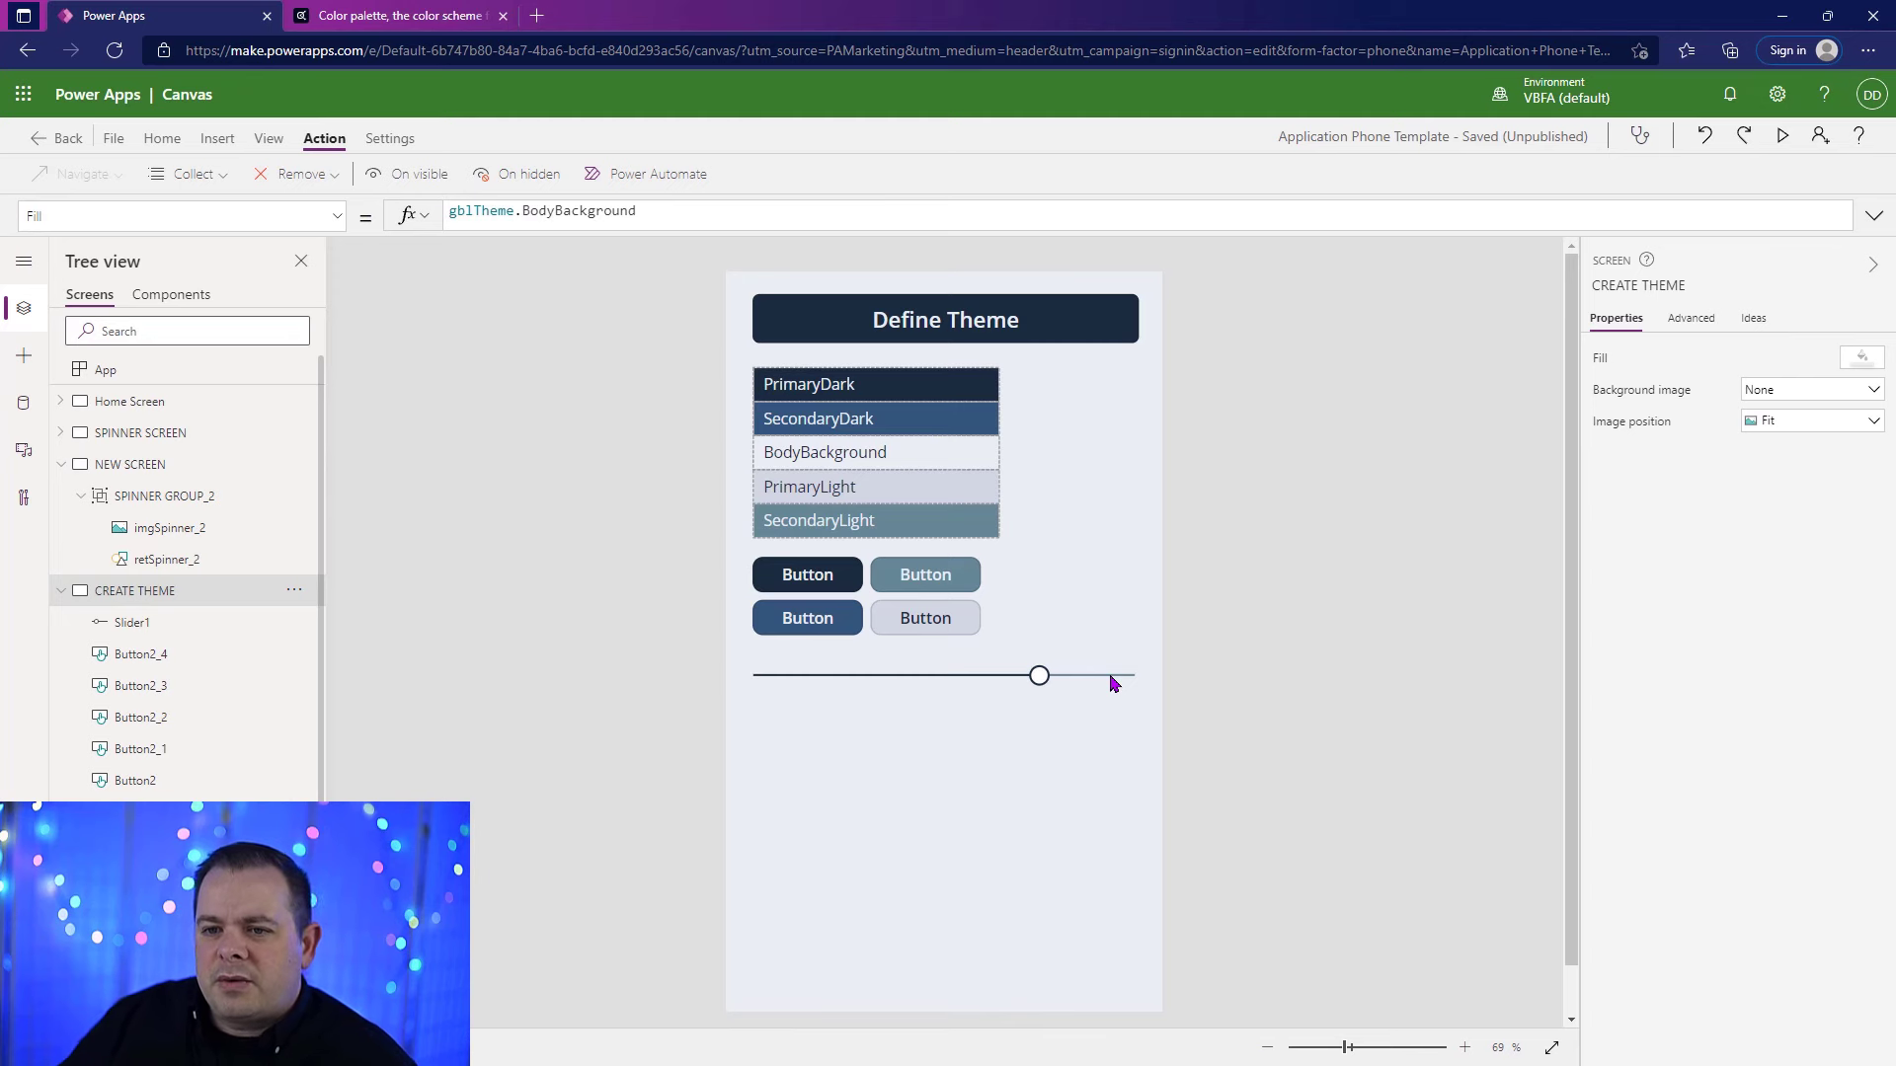
Step: Expand the Define Theme button's OnSelect formula to examine the full gblTheme definition
click(1076, 321)
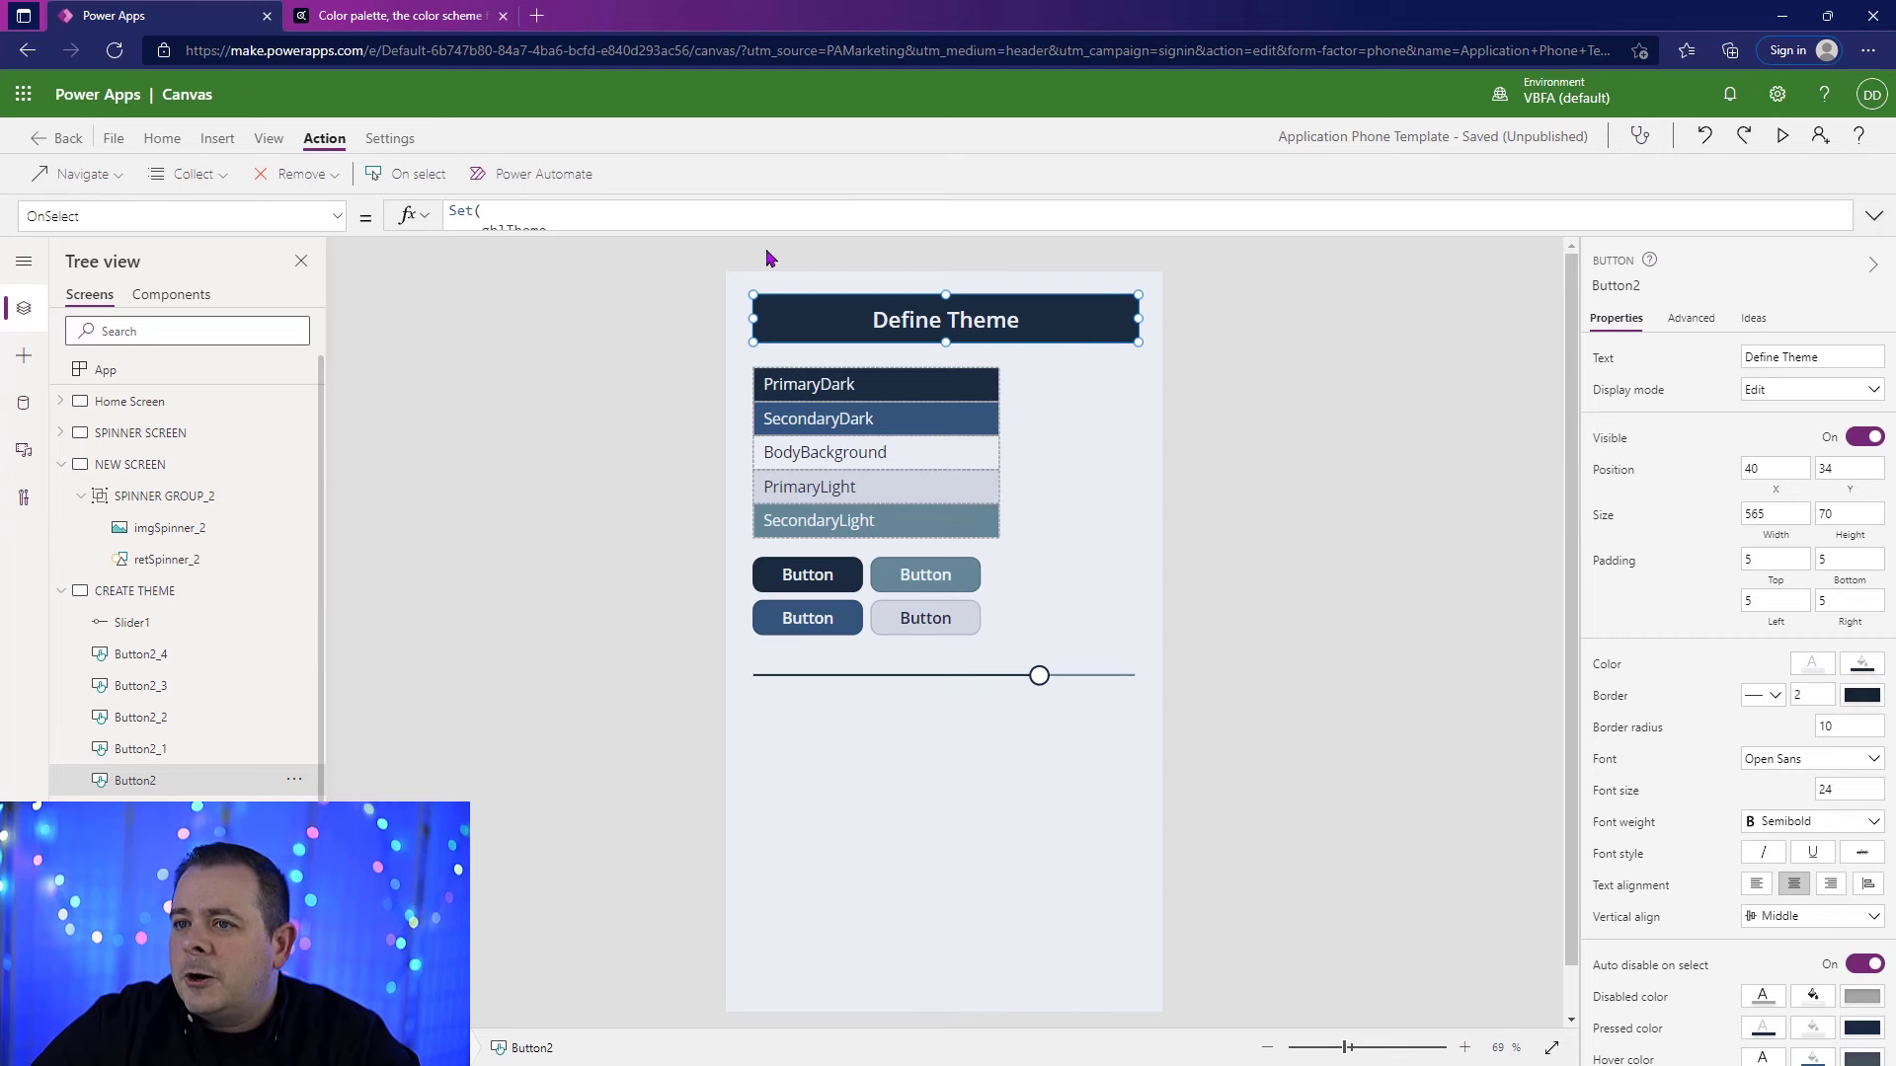
click(1873, 216)
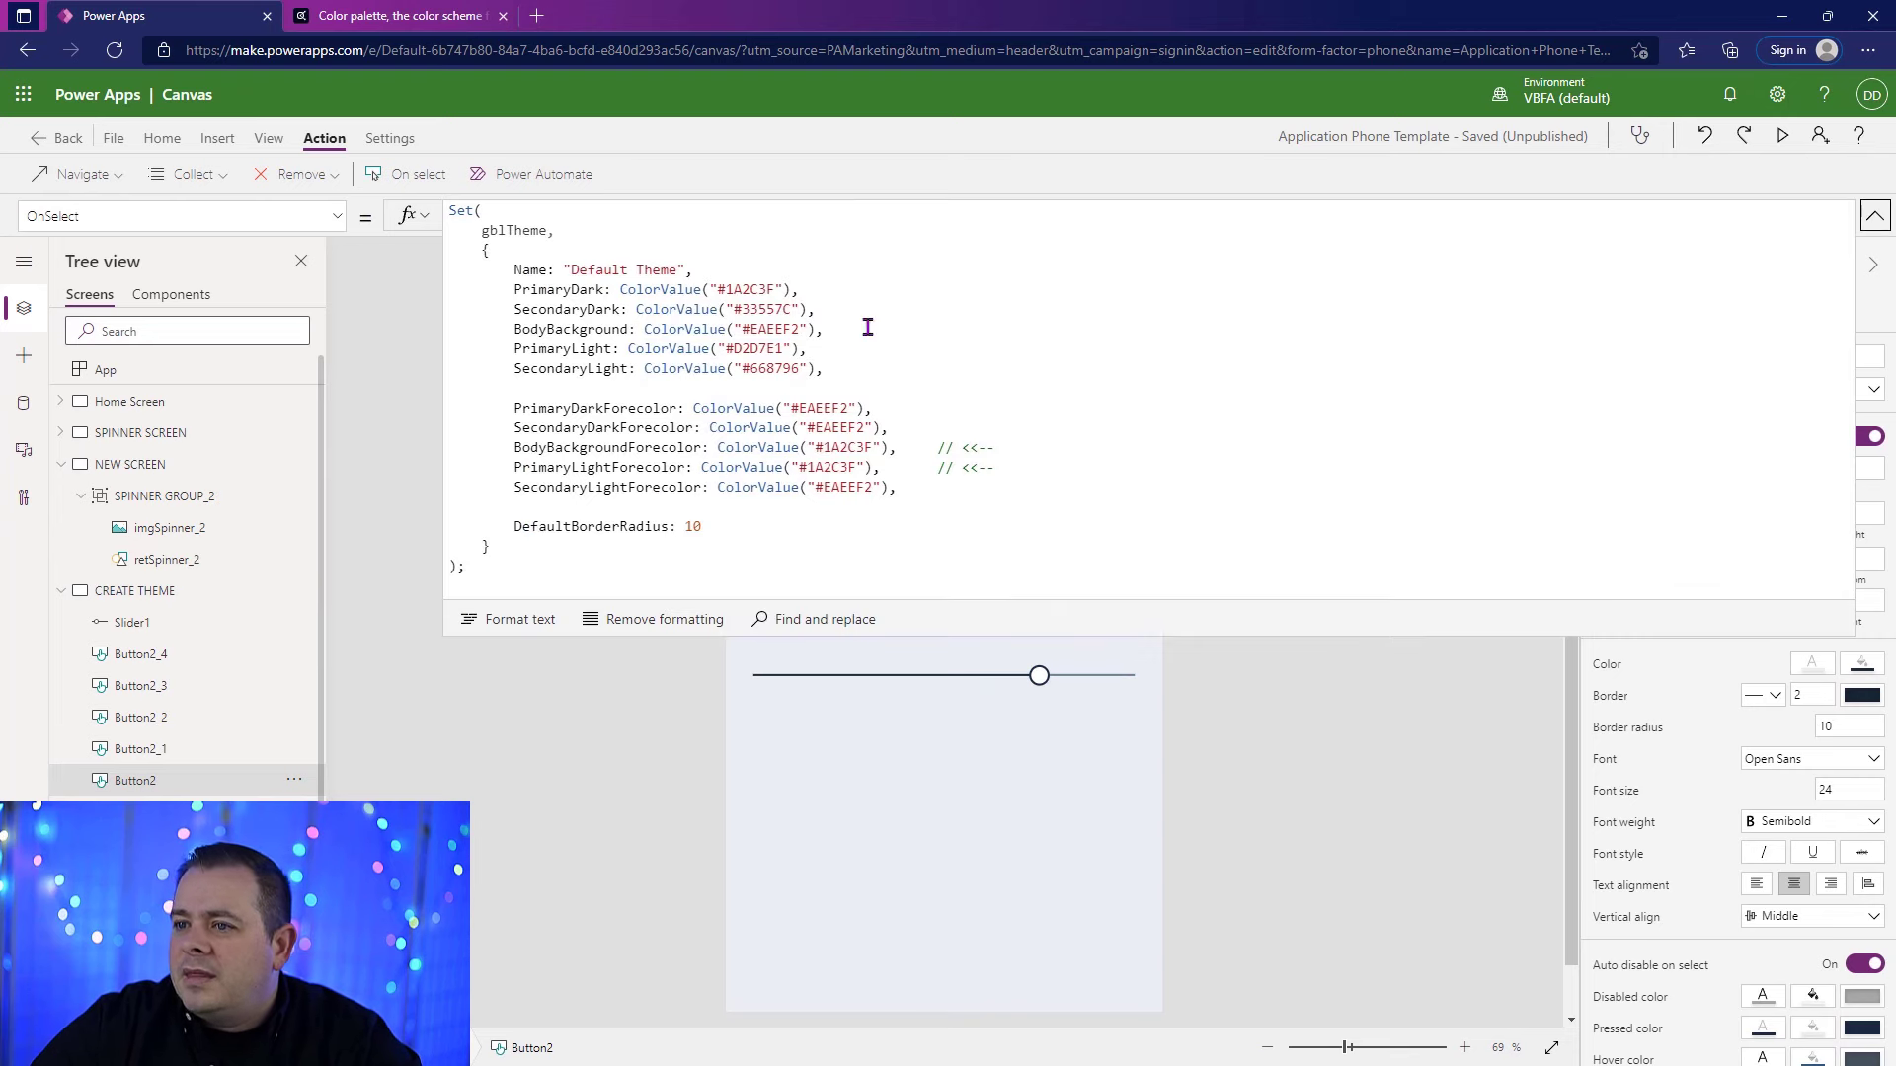
click(1056, 287)
click(1110, 471)
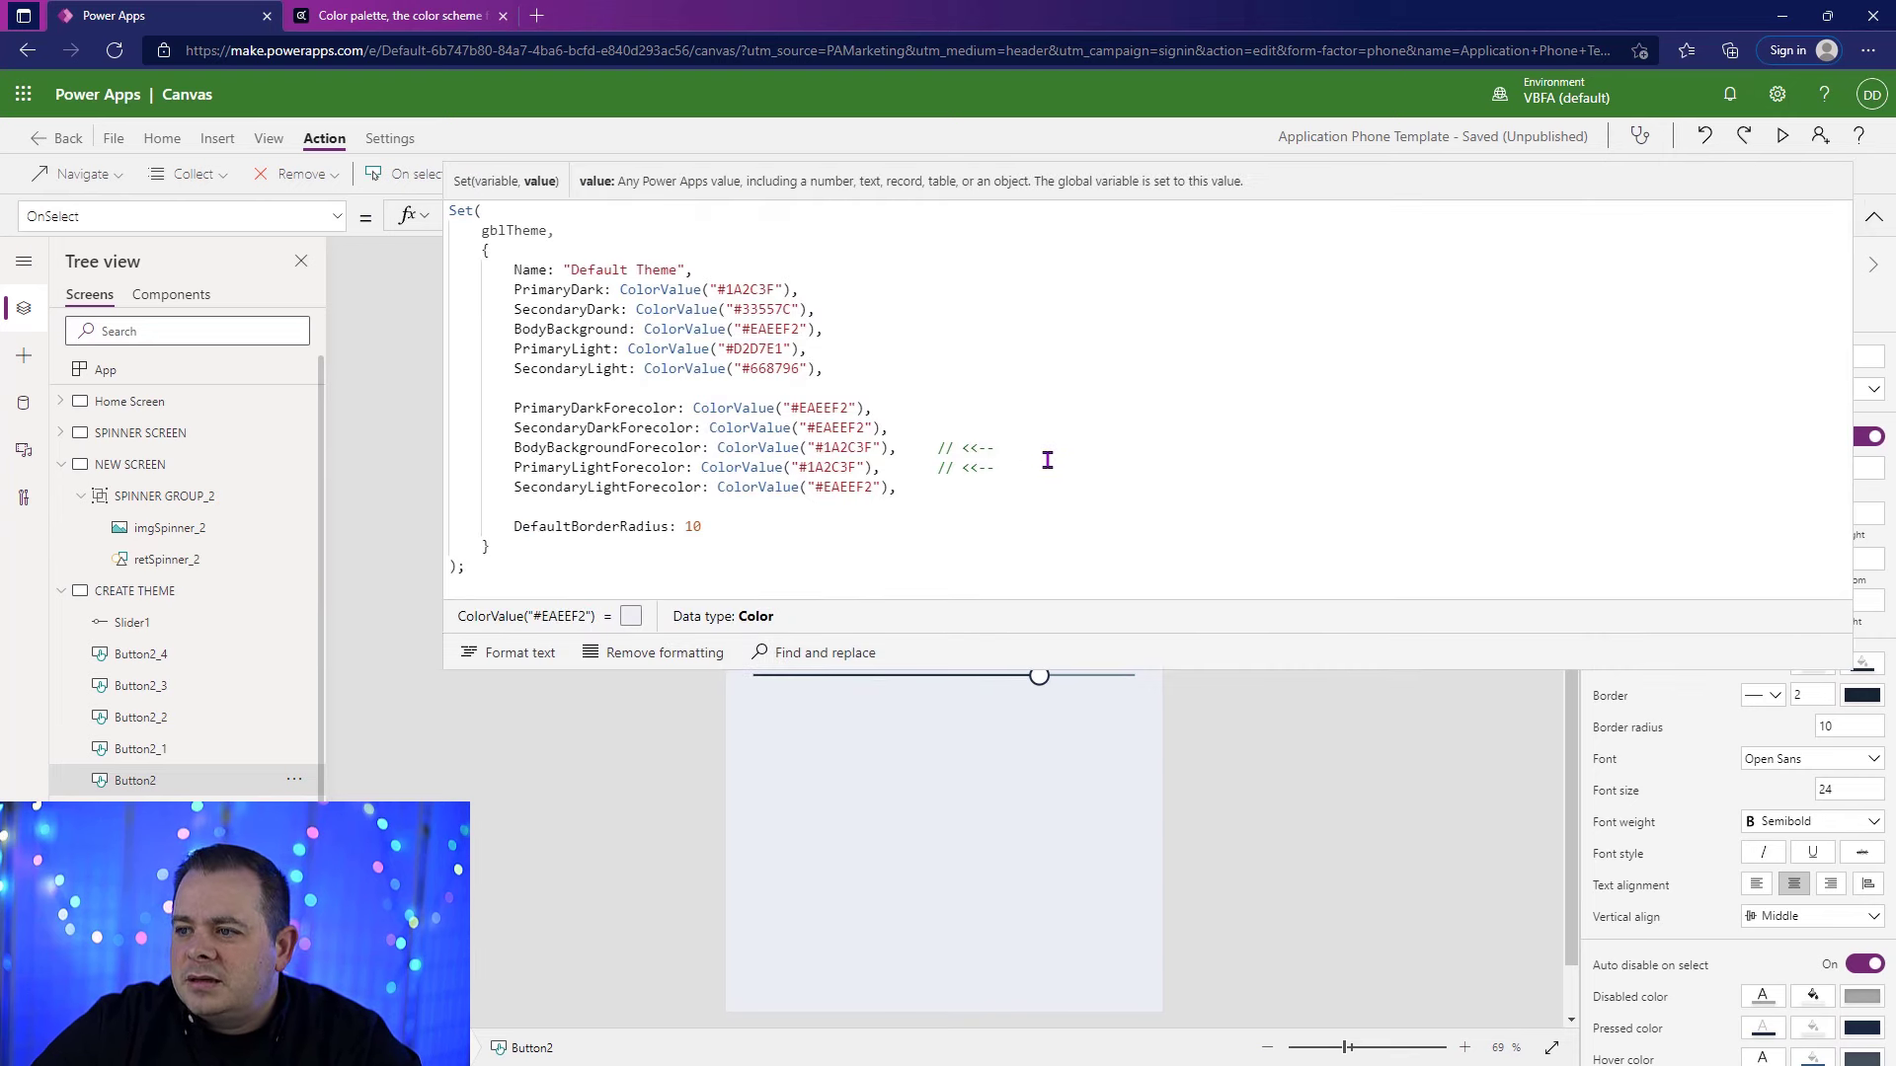
Step: Copy the Define Theme button's whole gblTheme formula into the App's OnStart, between the two gblShowSpinner statements
key(ctrl+a)
key(ctrl+c)
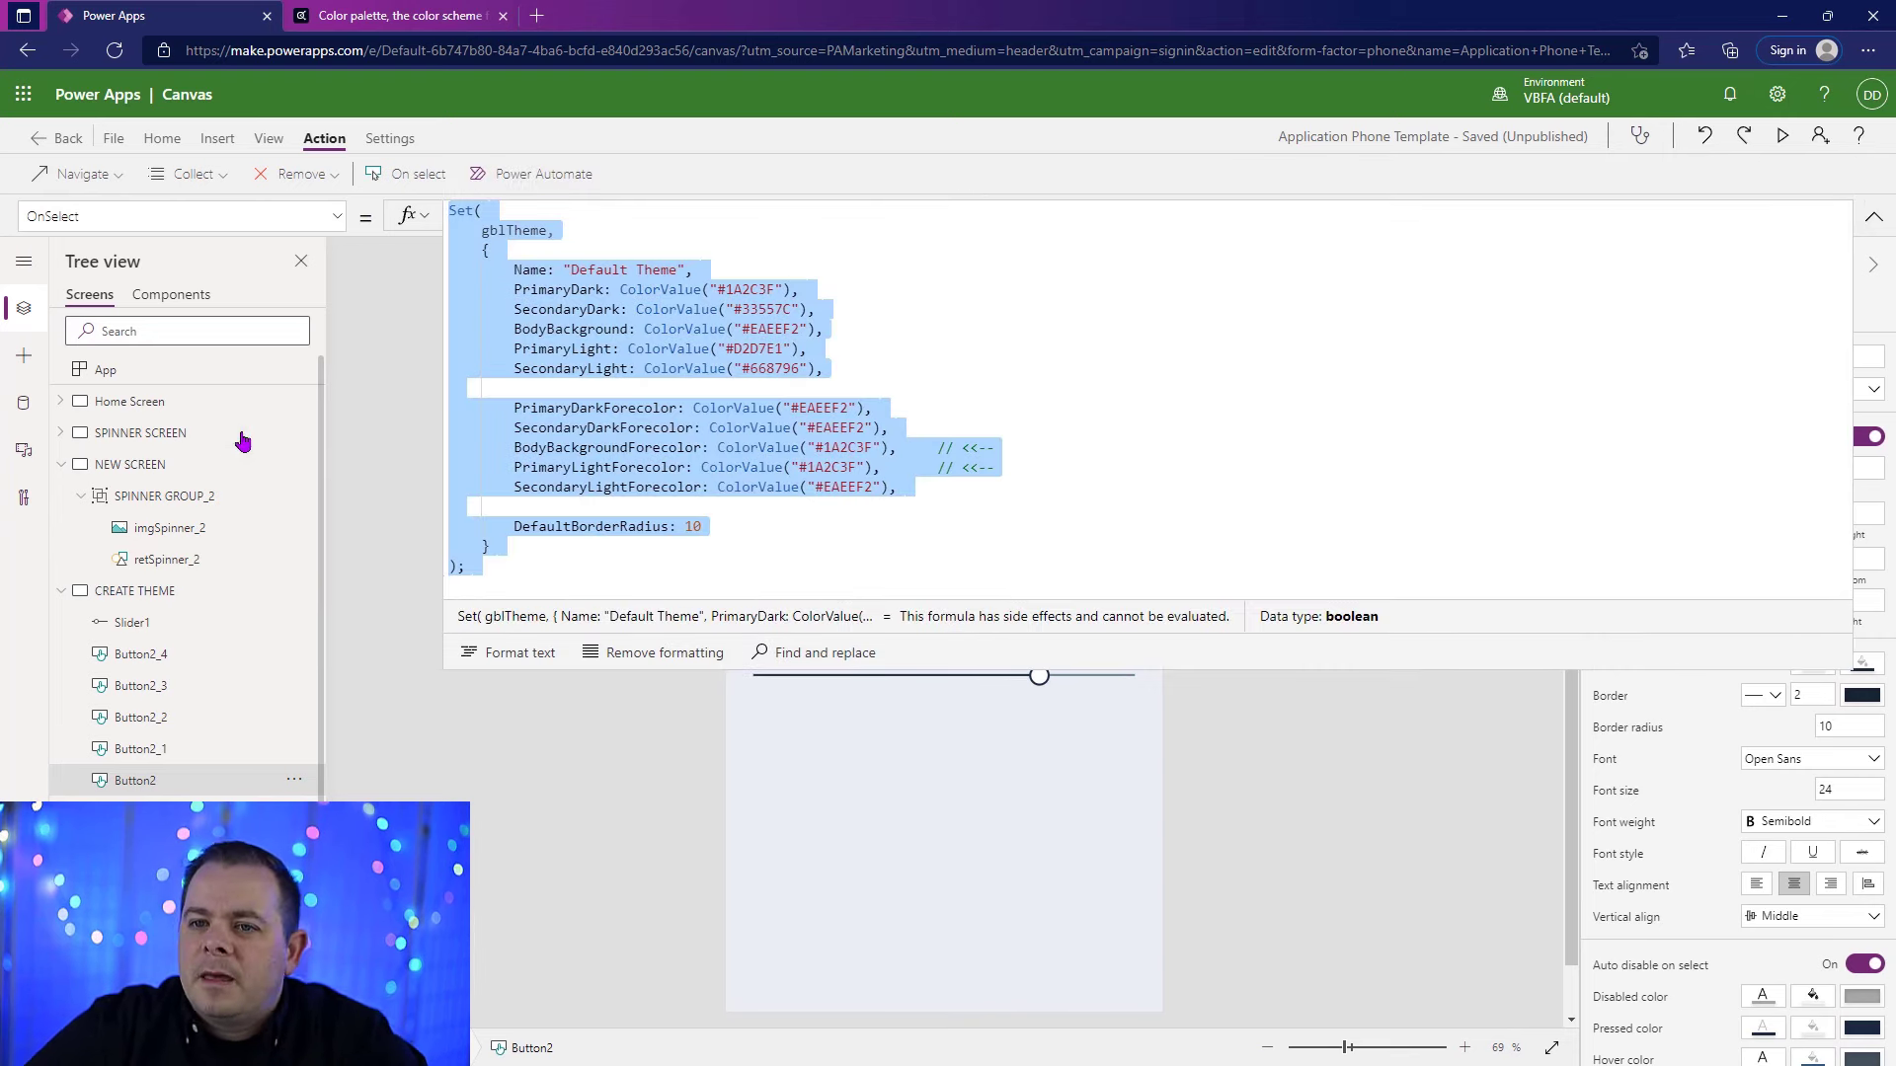
click(216, 373)
click(204, 213)
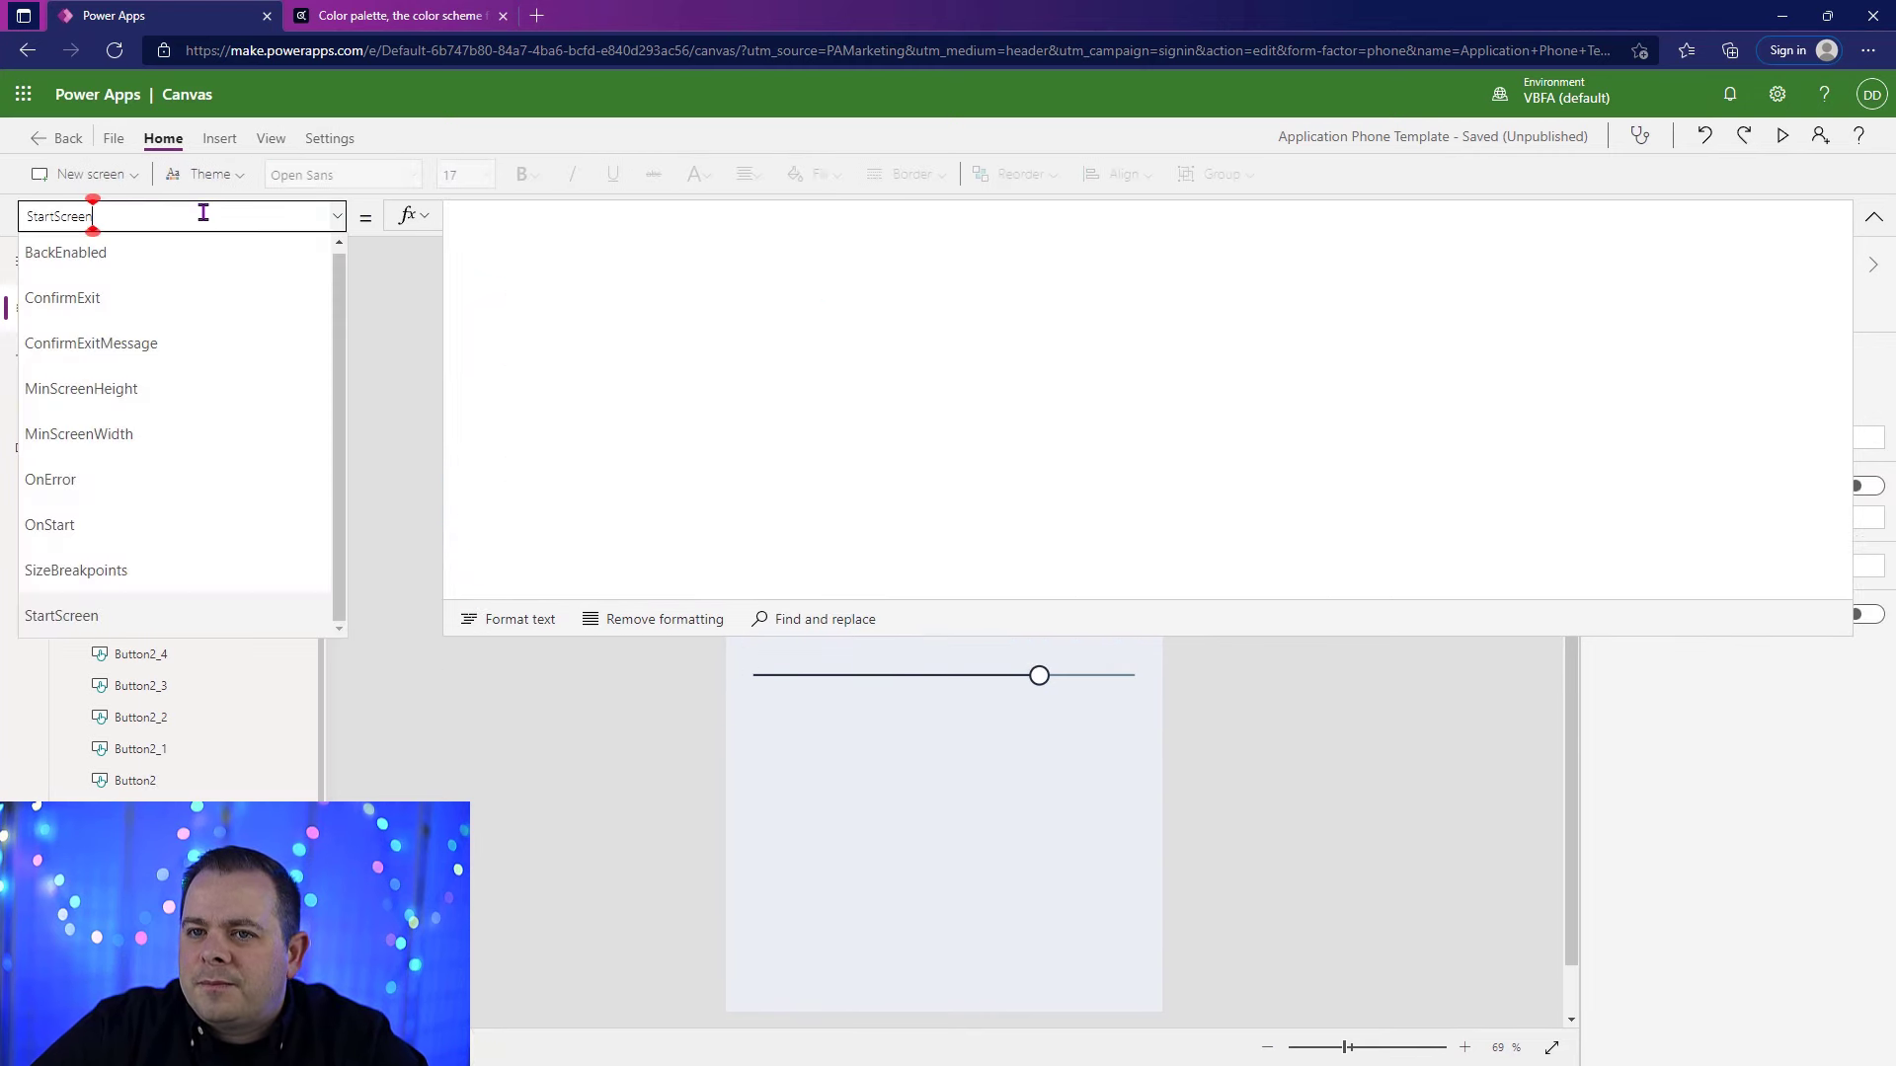
click(139, 526)
click(926, 445)
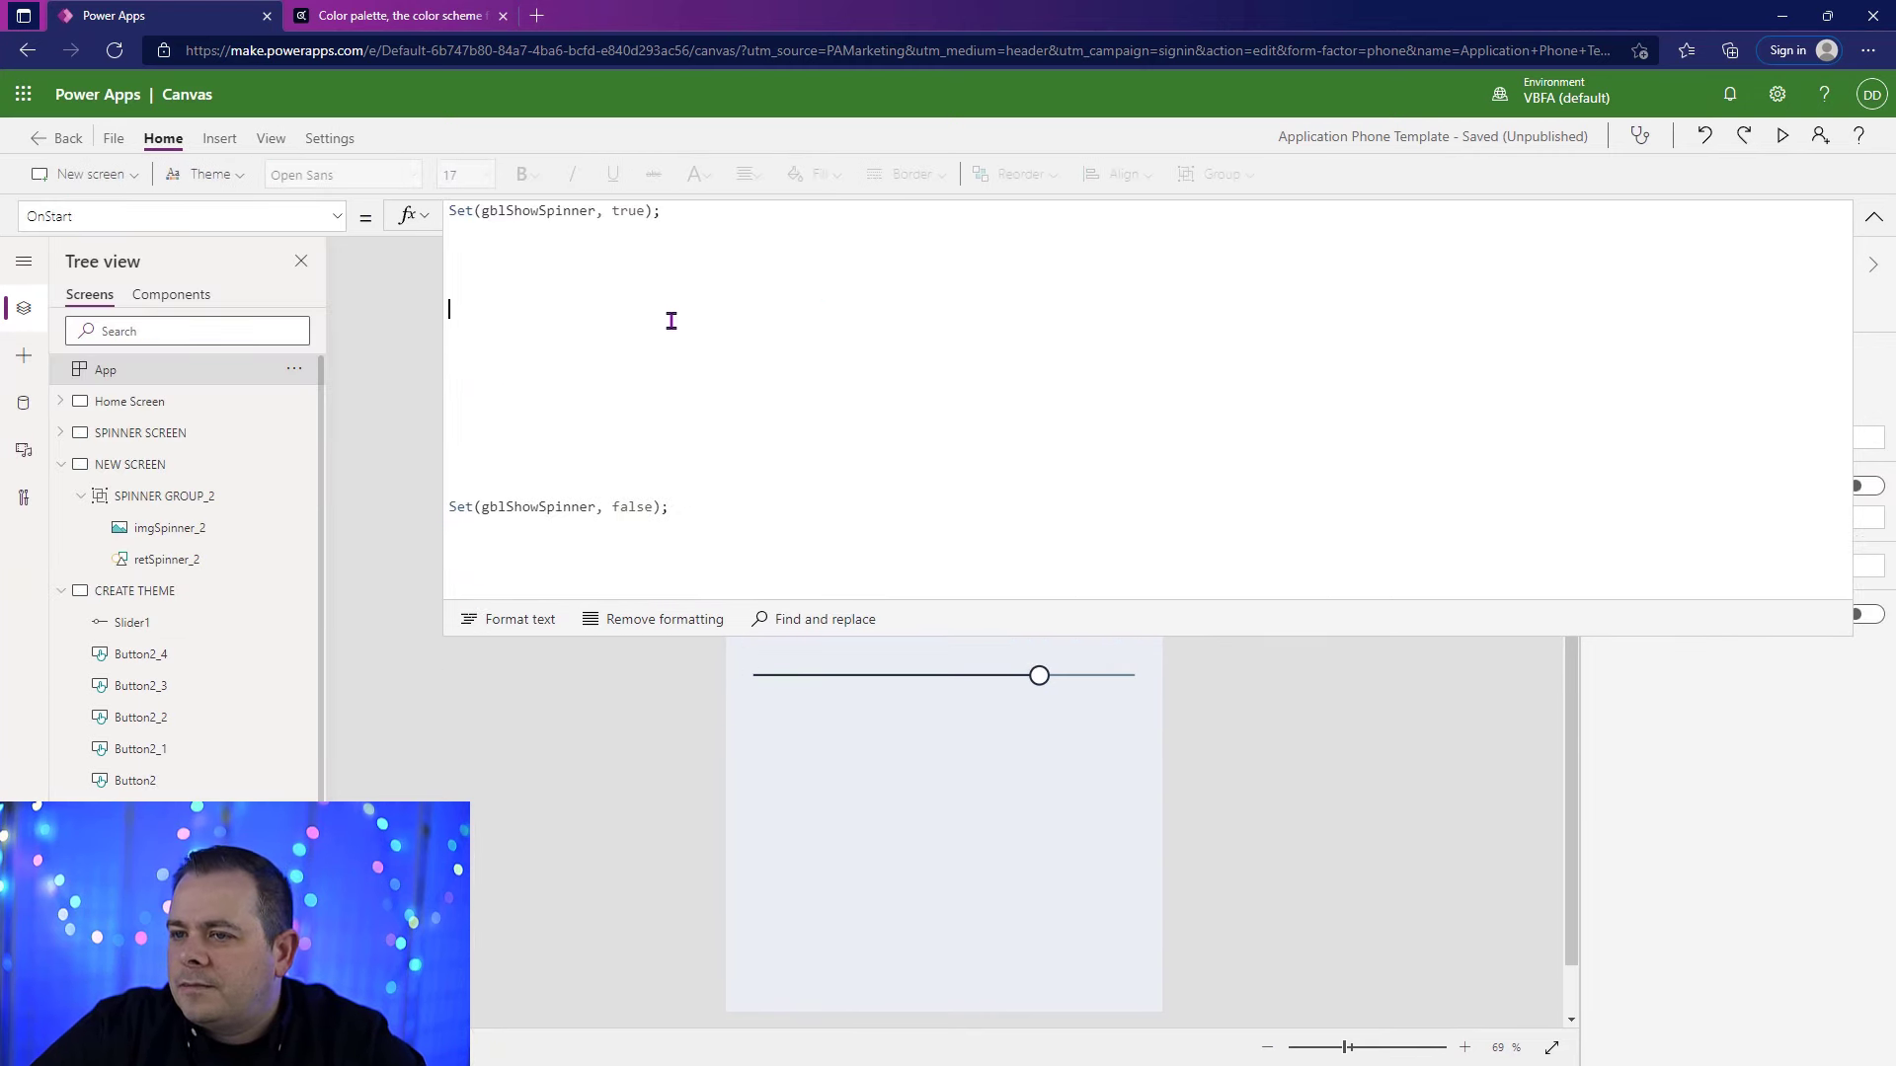
key(ctrl+v)
Step: Remove the surplus blank lines before and after the gblTheme block in the App's OnStart formula
scroll(954, 489, up, 2)
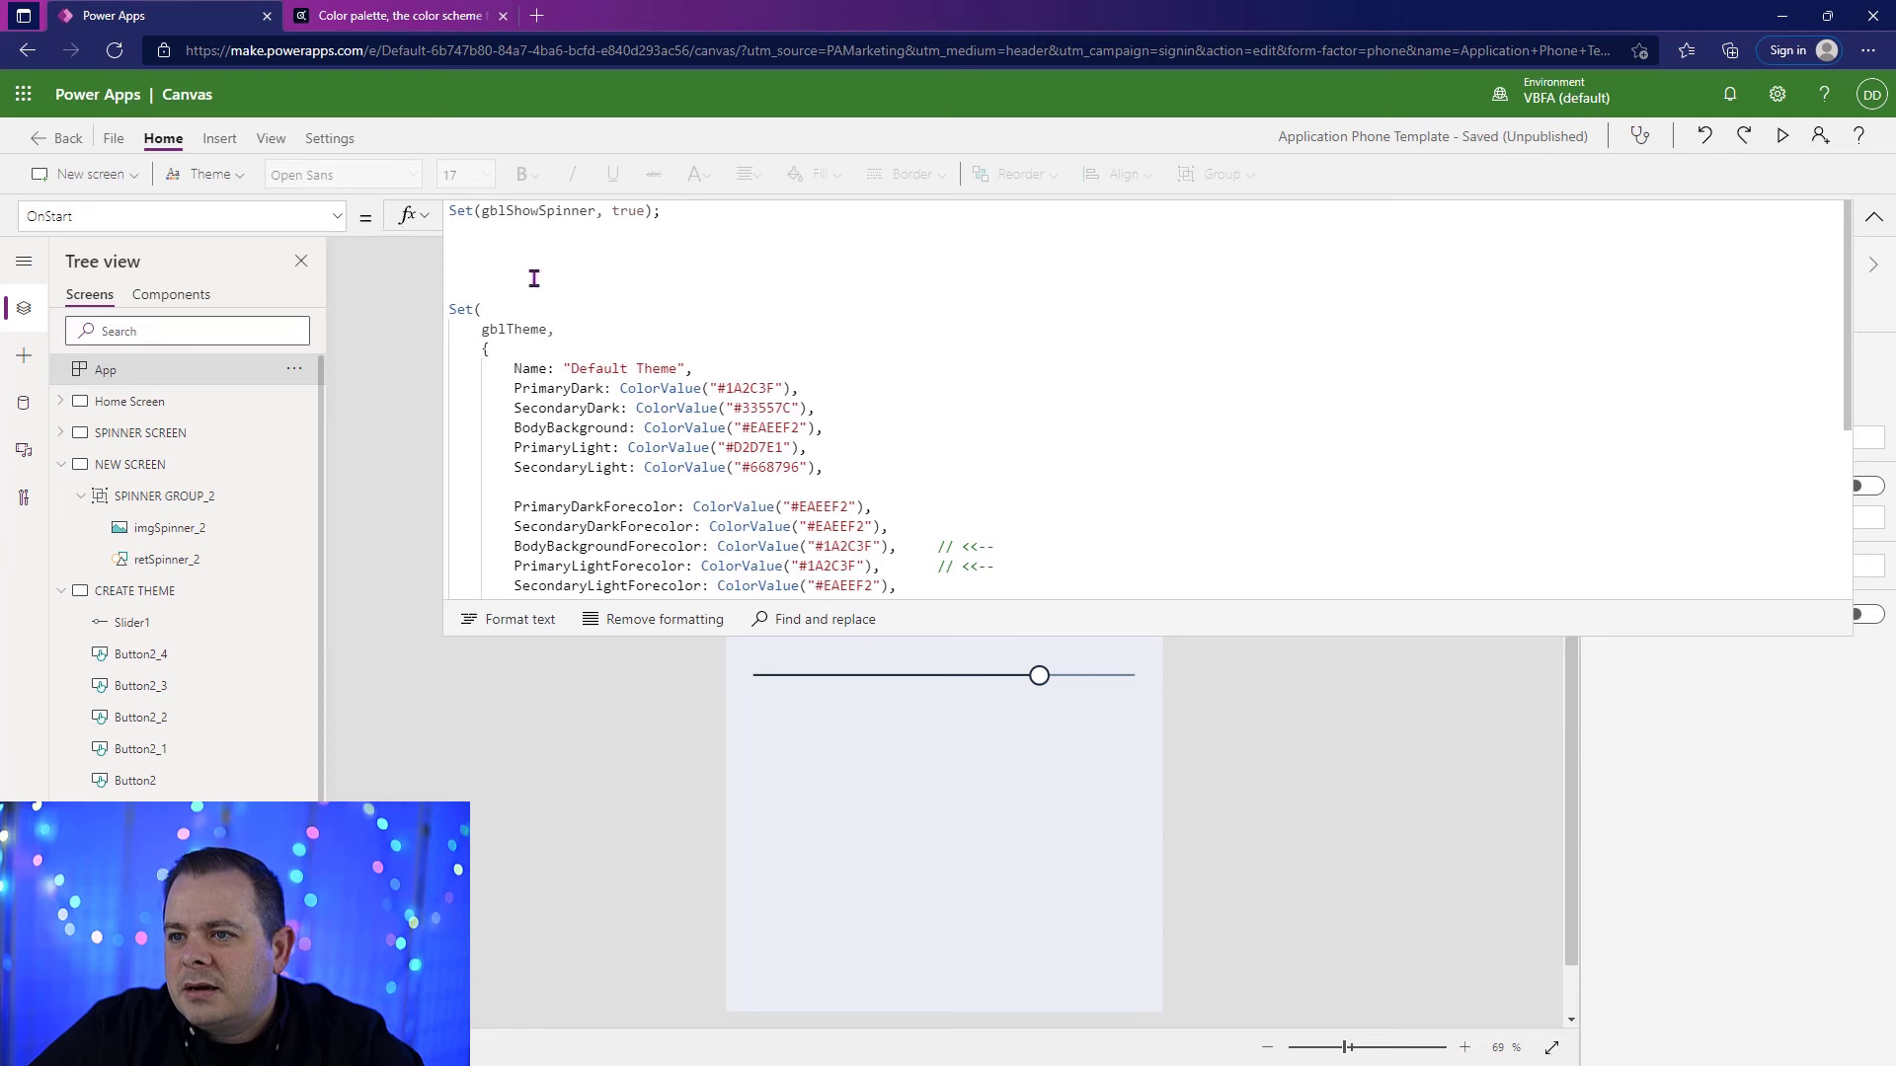
drag(546, 287, 763, 217)
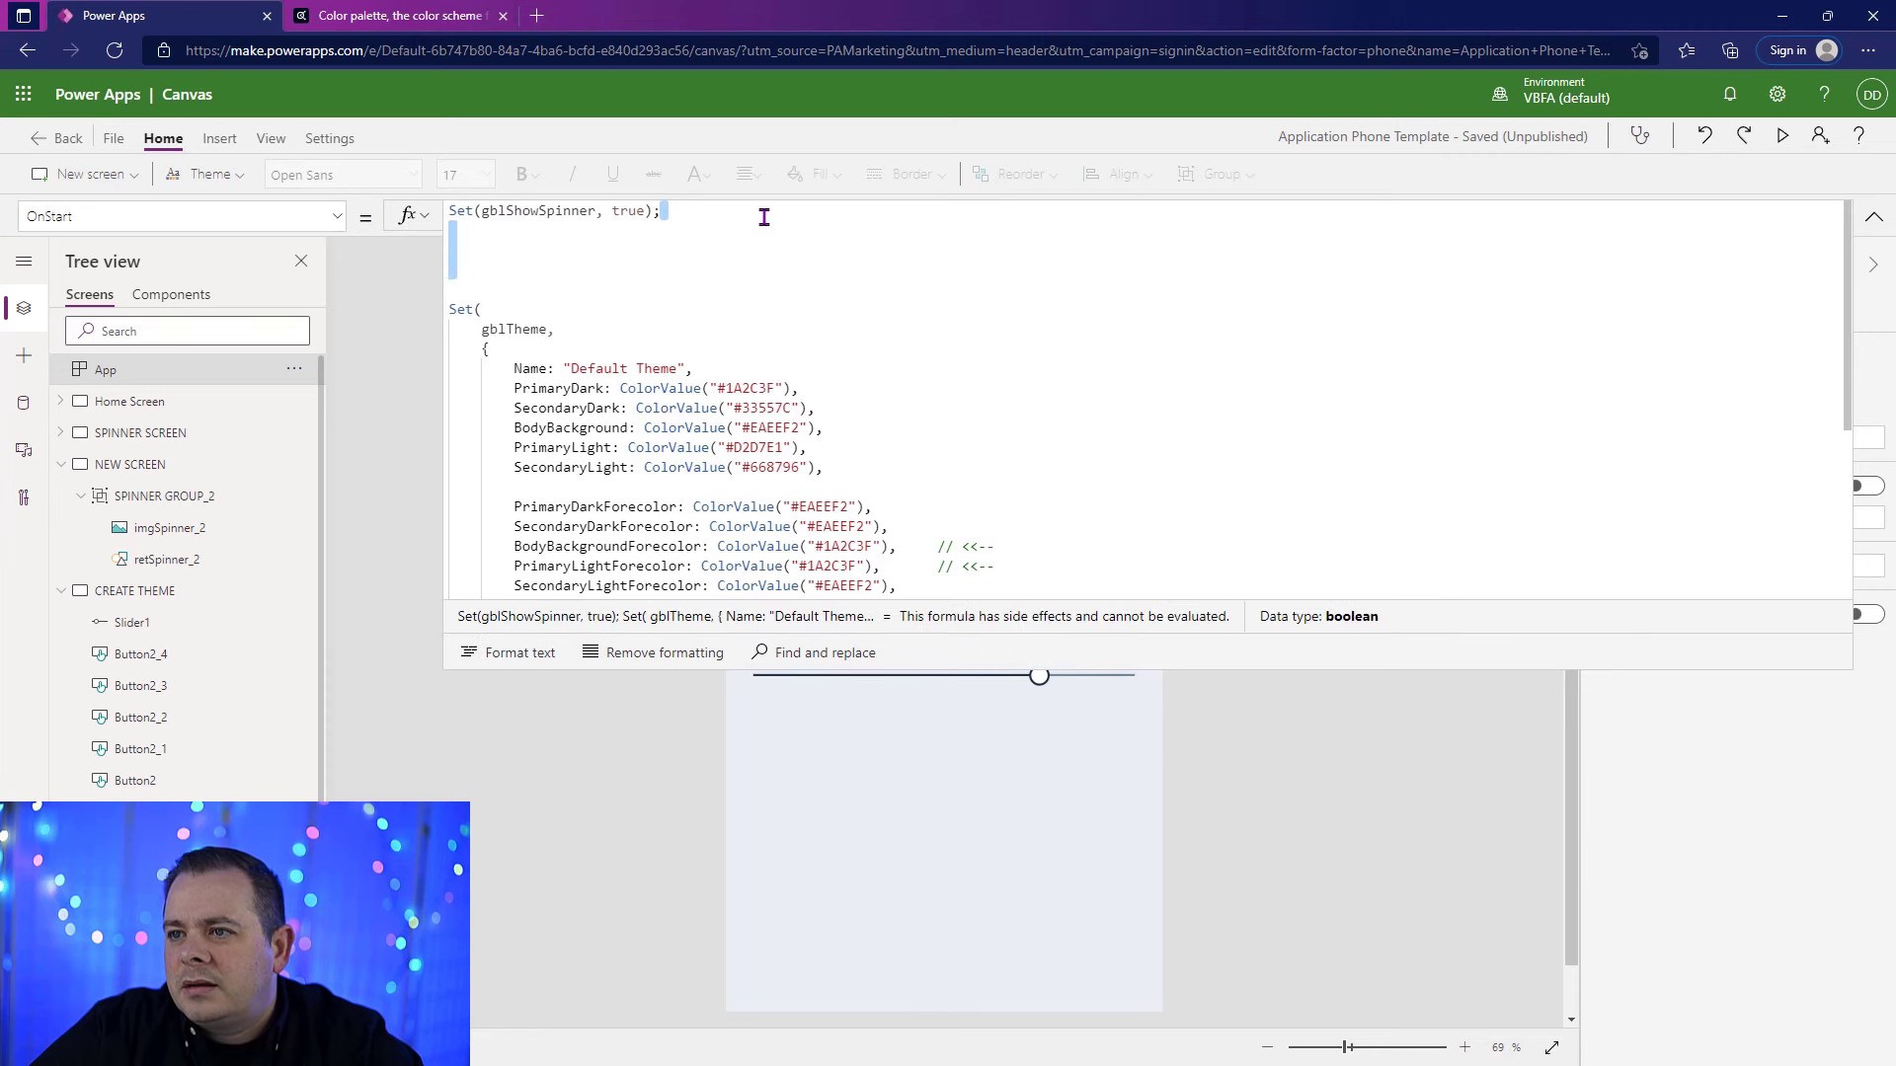
key(BackSpace)
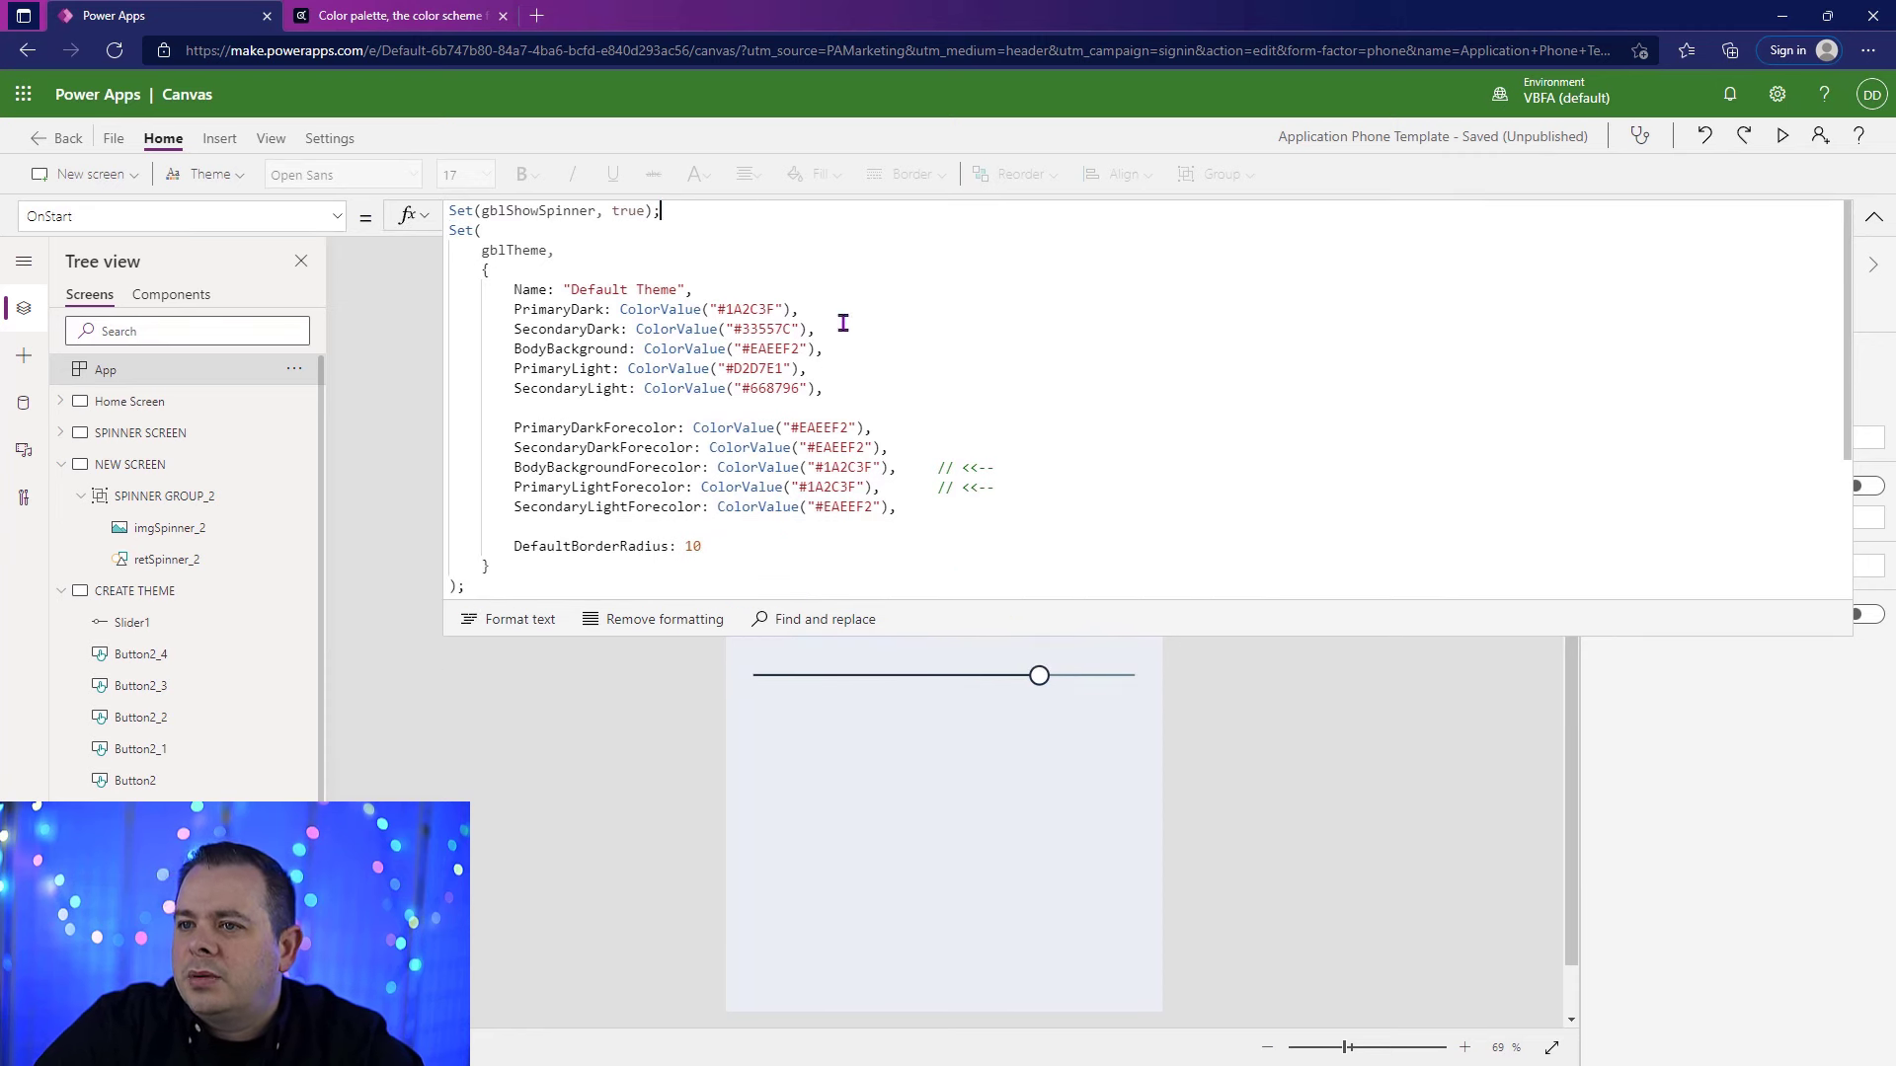
scroll(843, 323, down, 3)
drag(520, 547, 592, 368)
key(BackSpace)
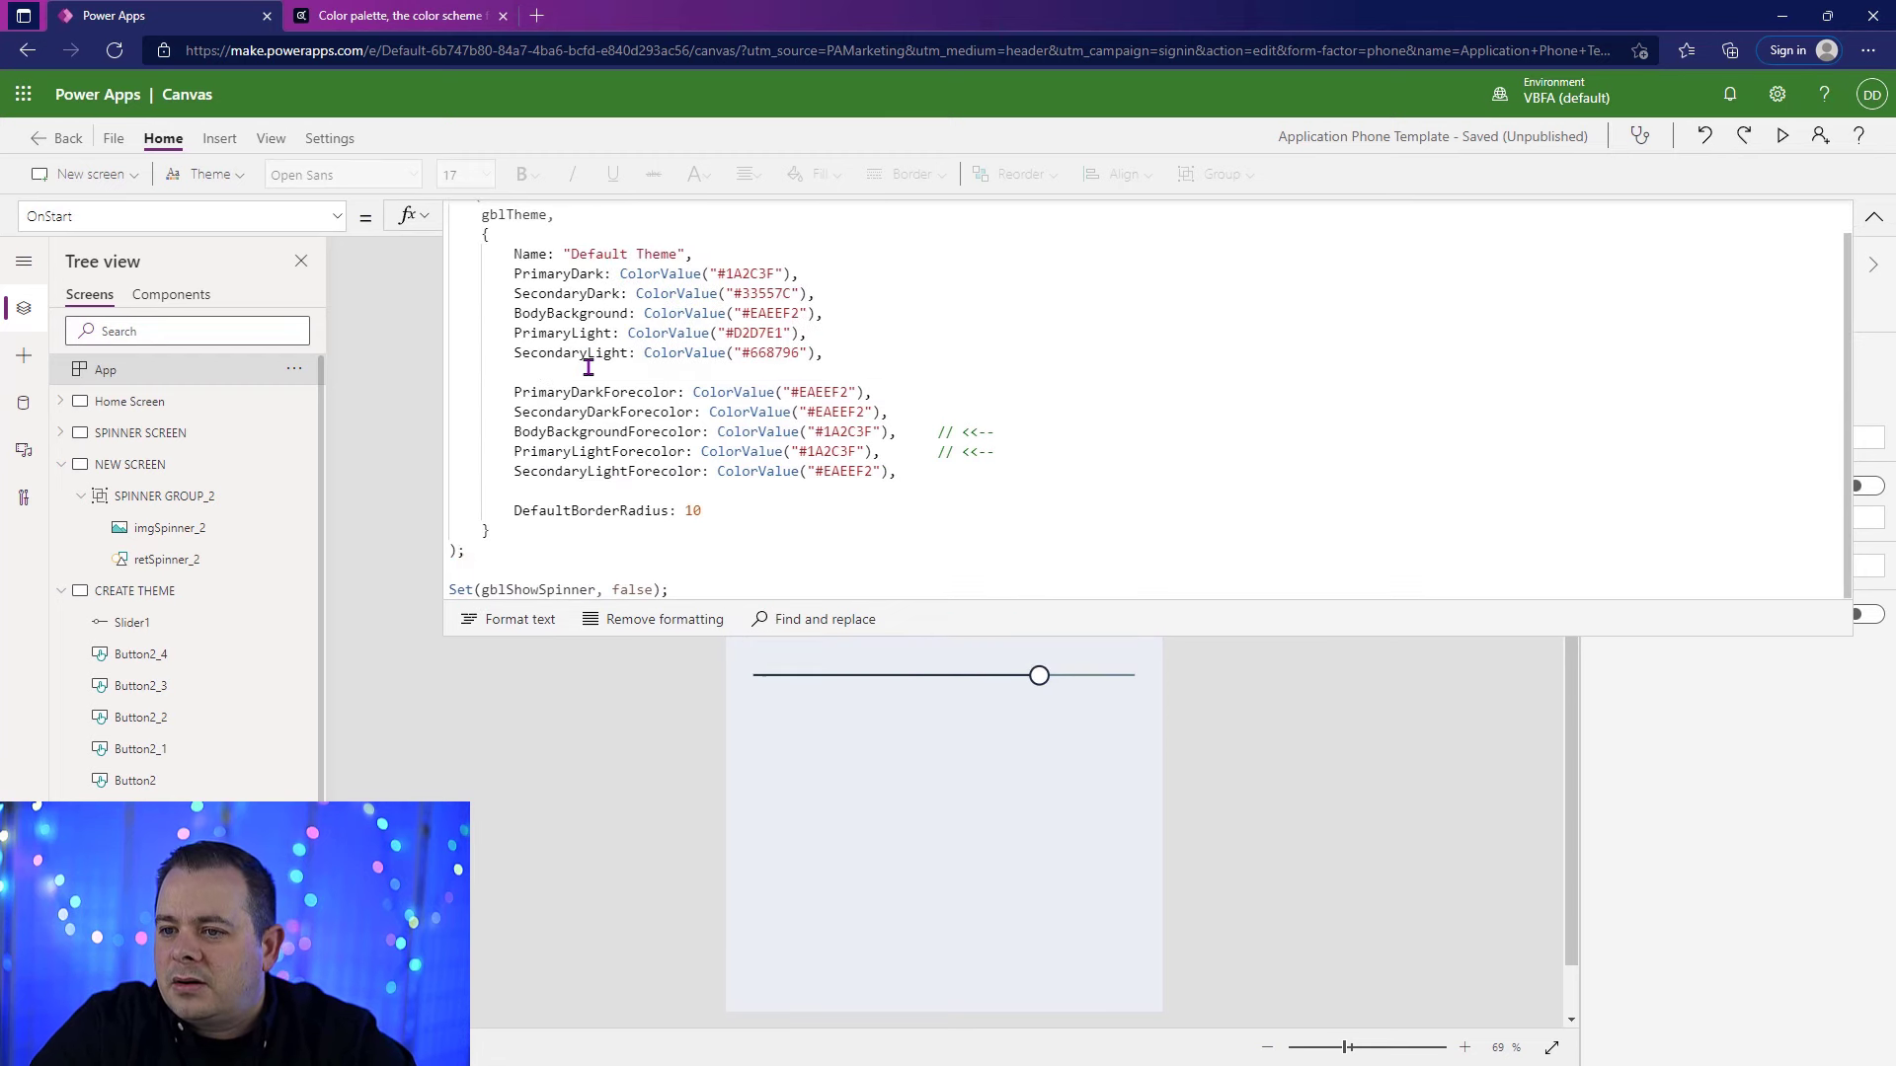
scroll(585, 361, up, 1)
click(576, 276)
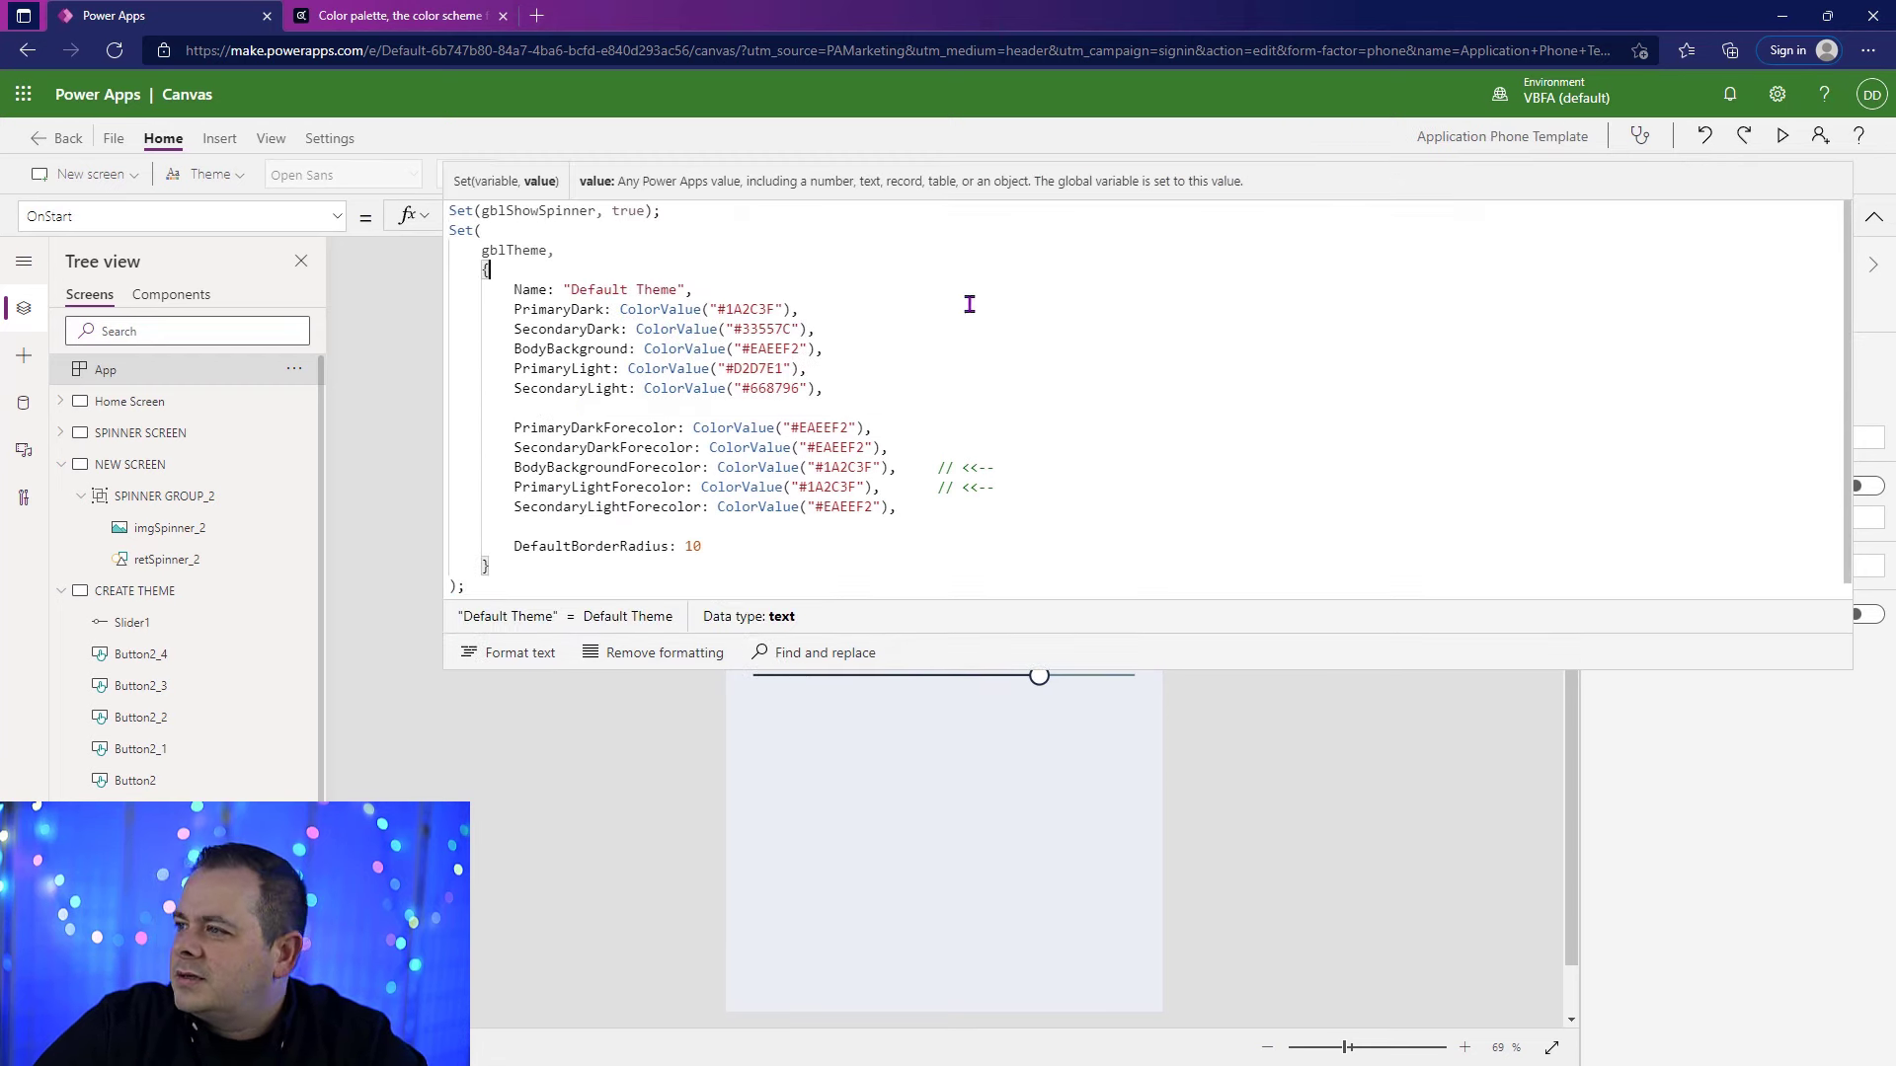
Step: Run the App's OnStart, collapse the expanded formula, and select the CREATE THEME screen
click(294, 369)
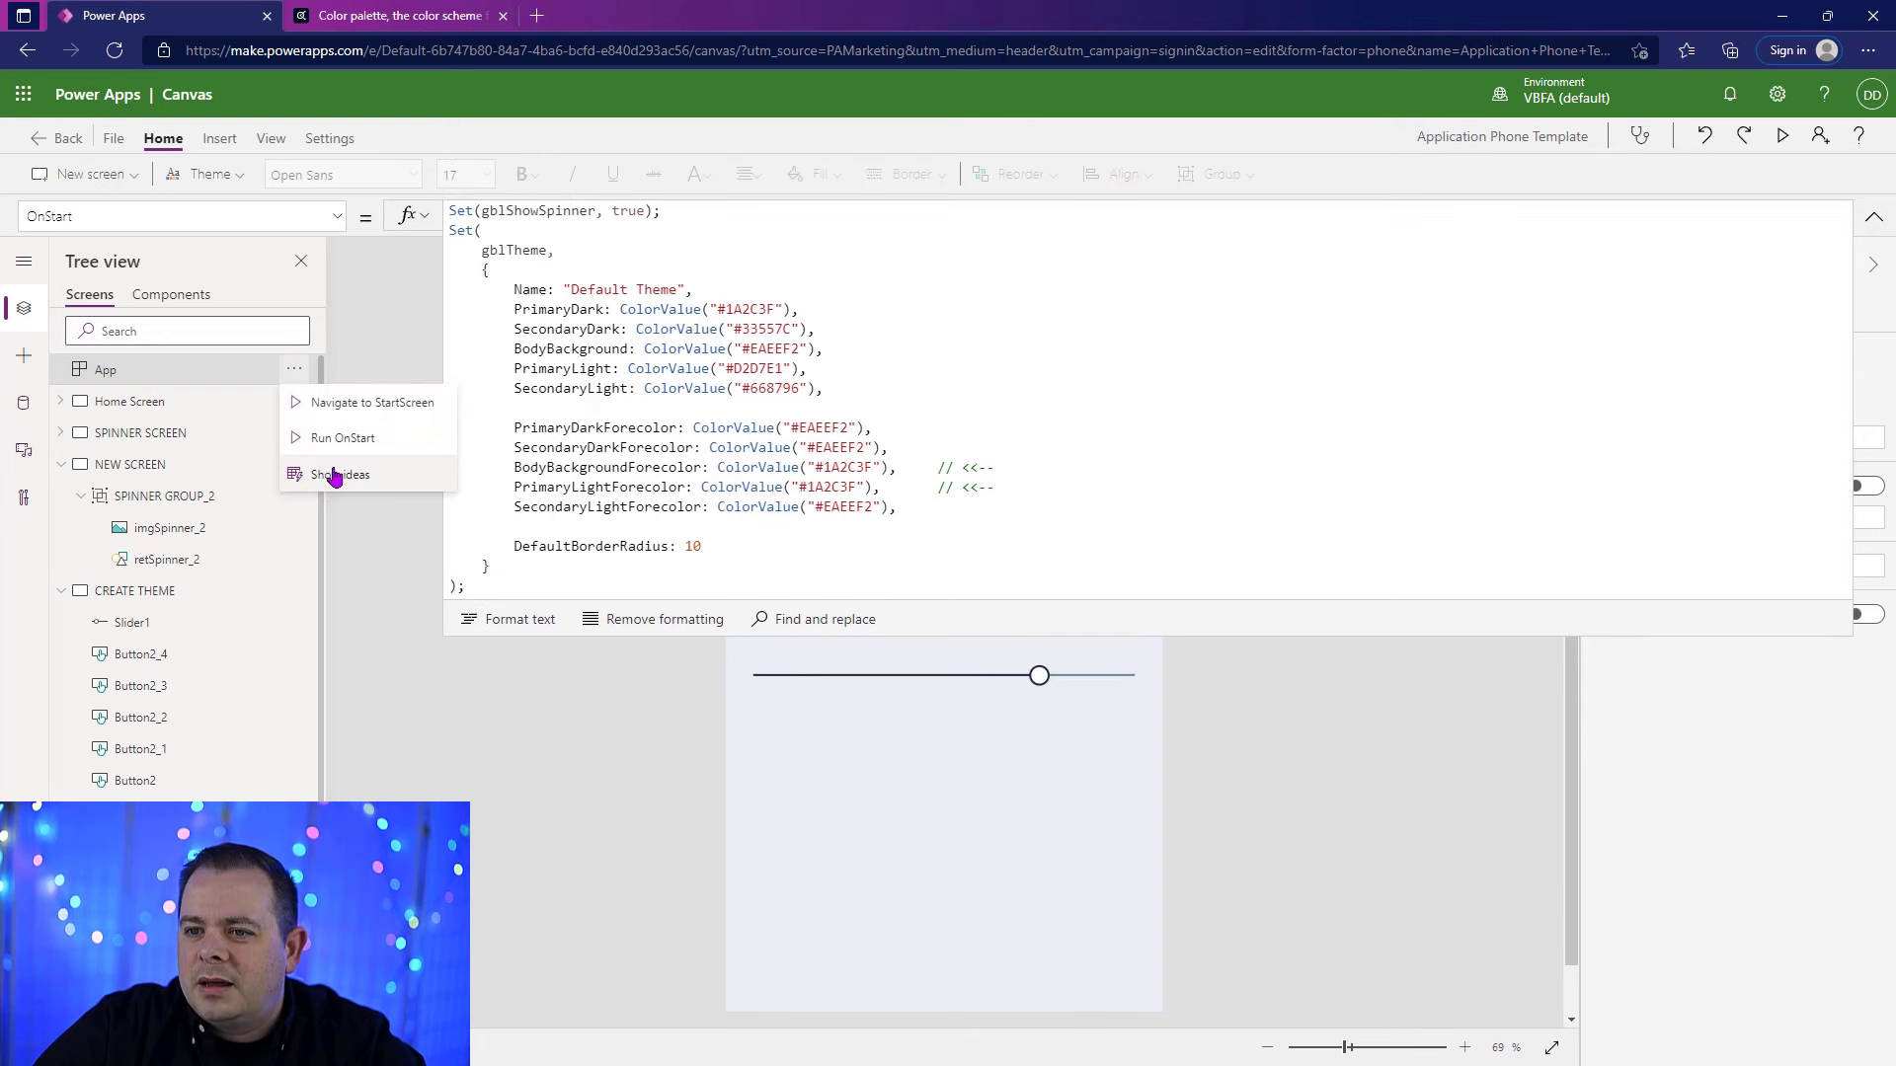
click(333, 436)
click(1873, 216)
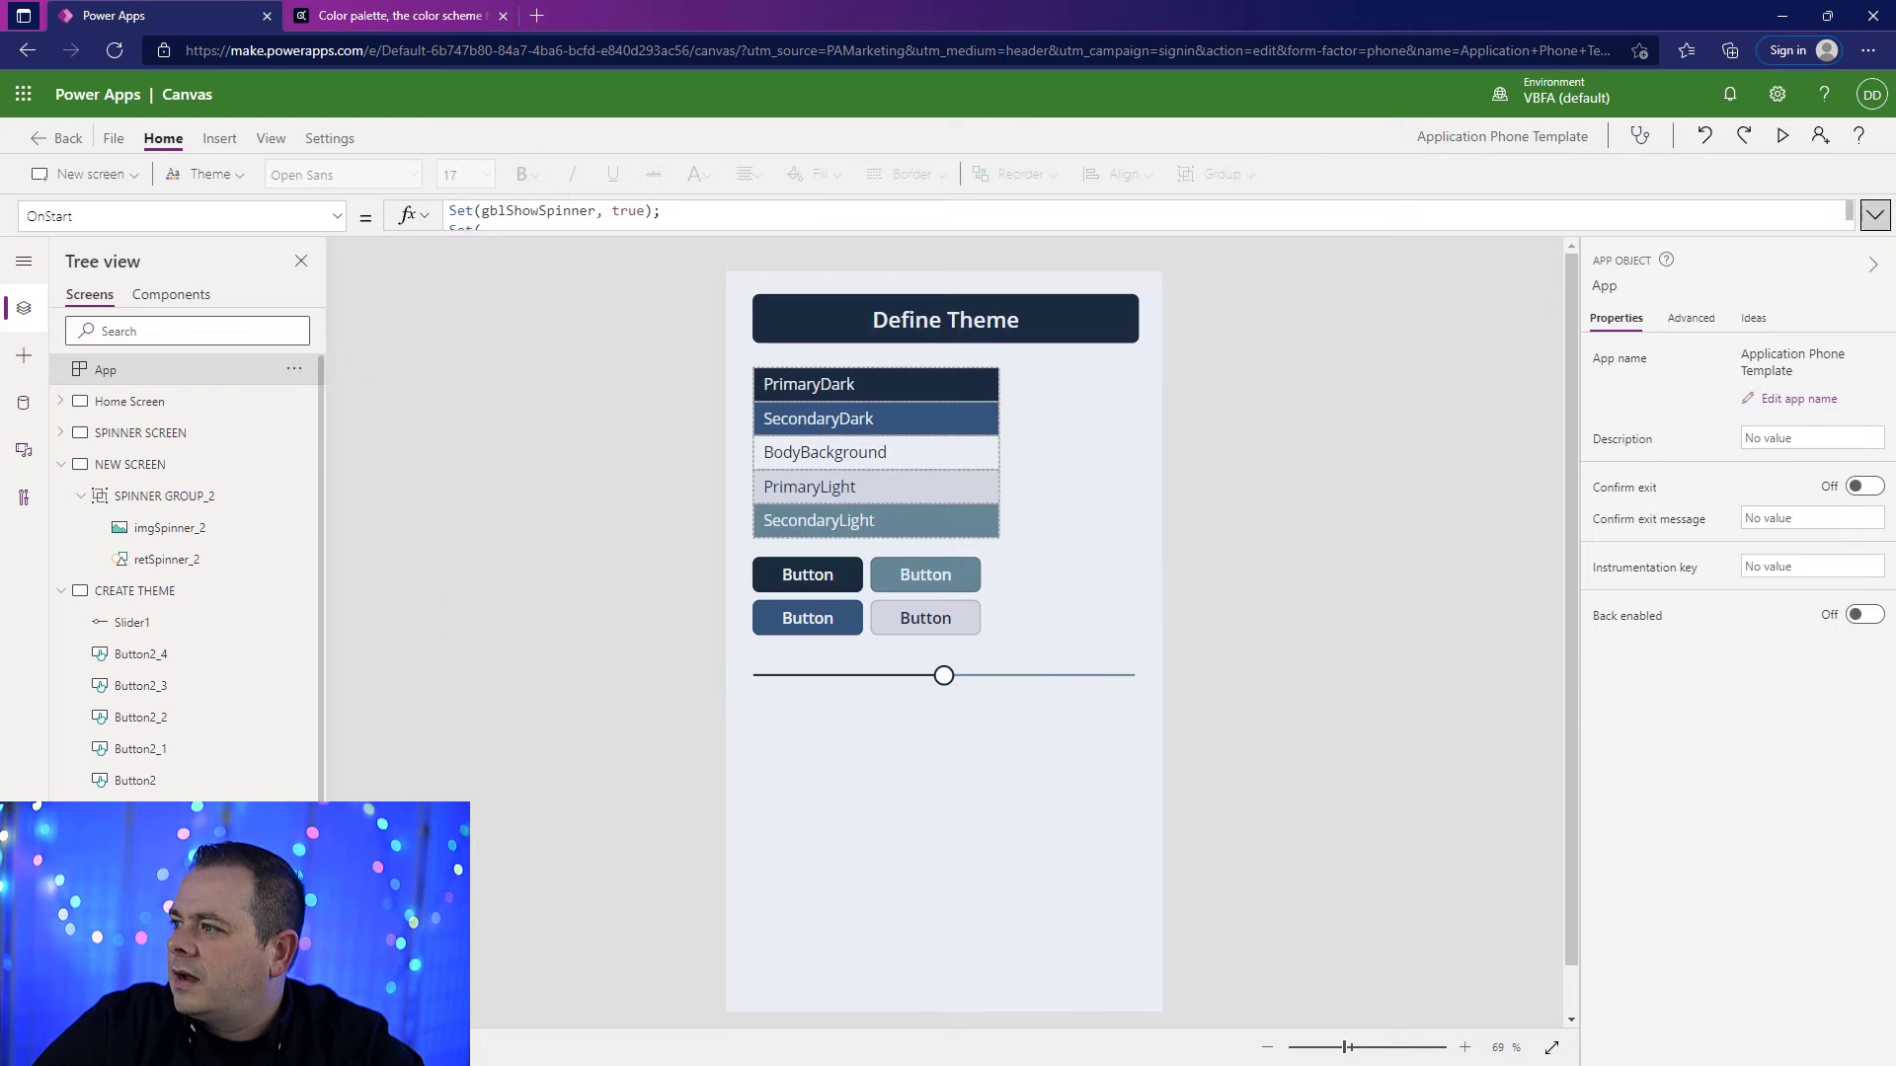
click(134, 590)
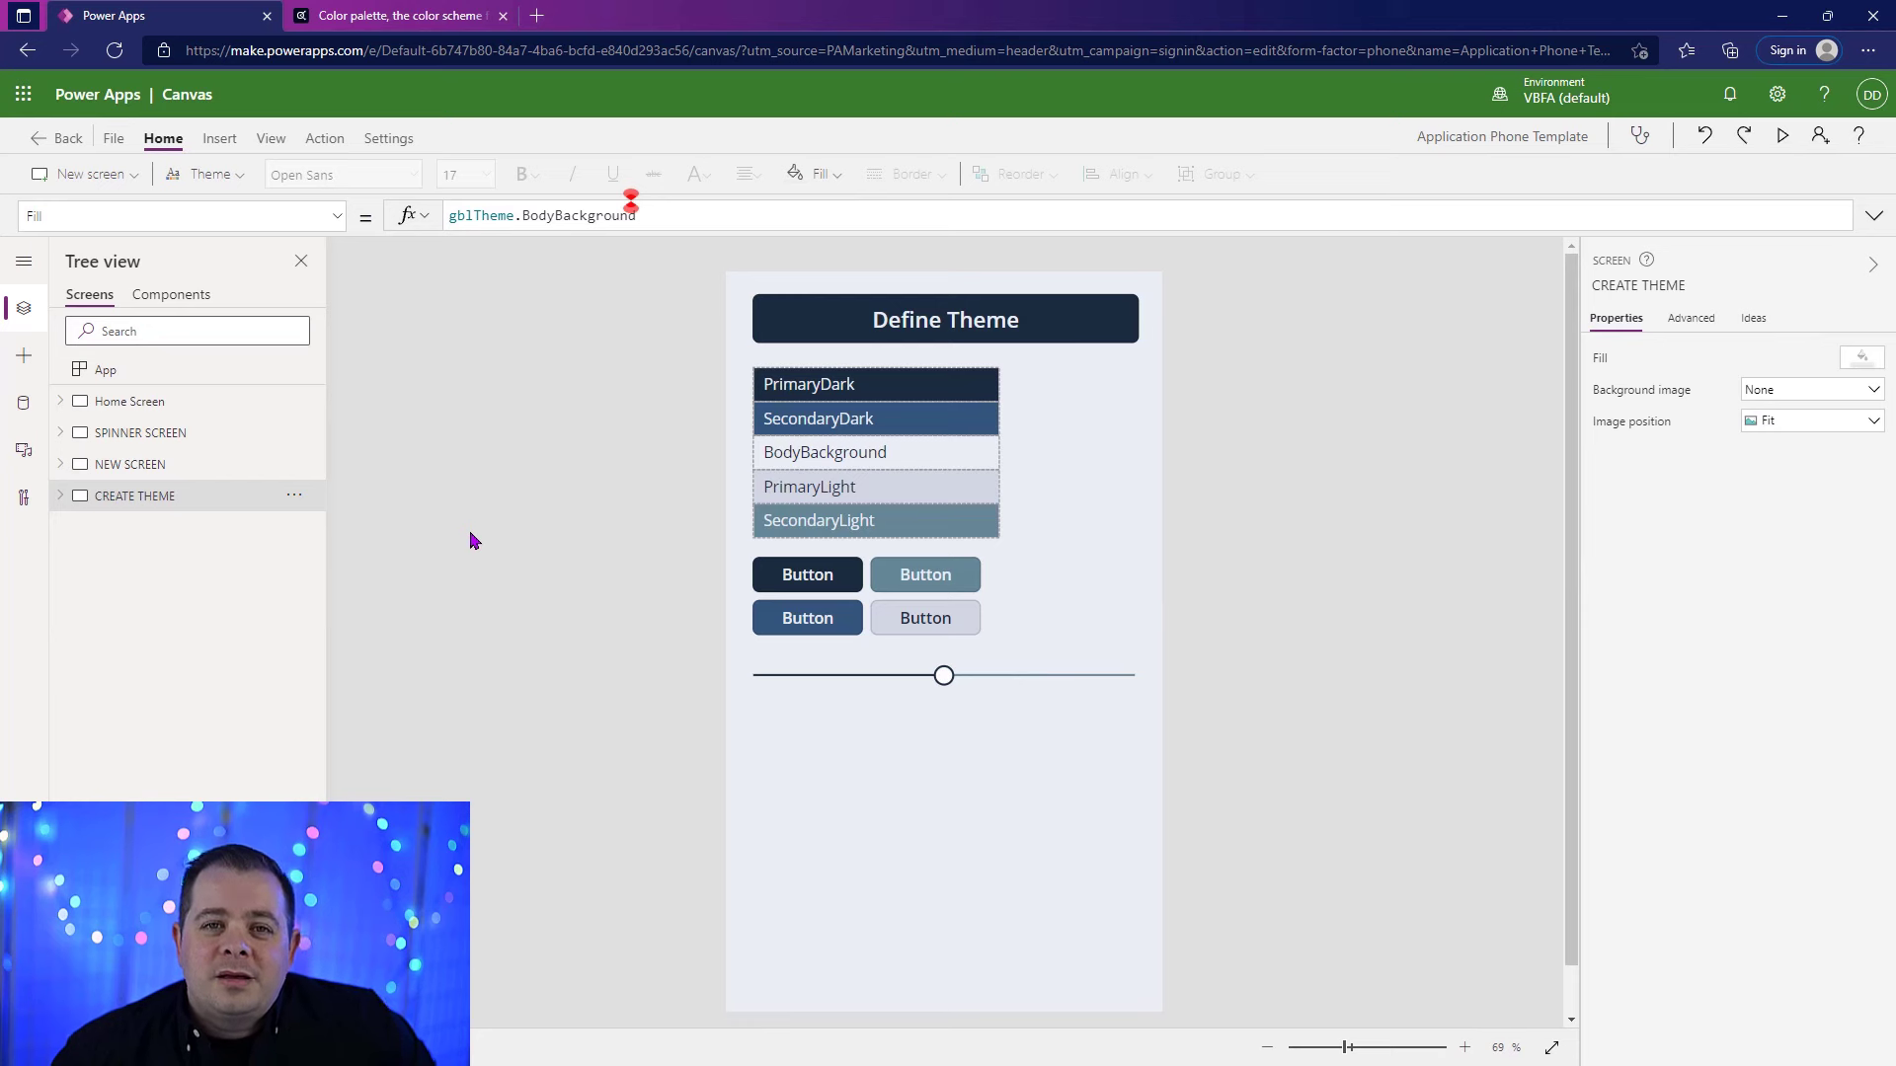